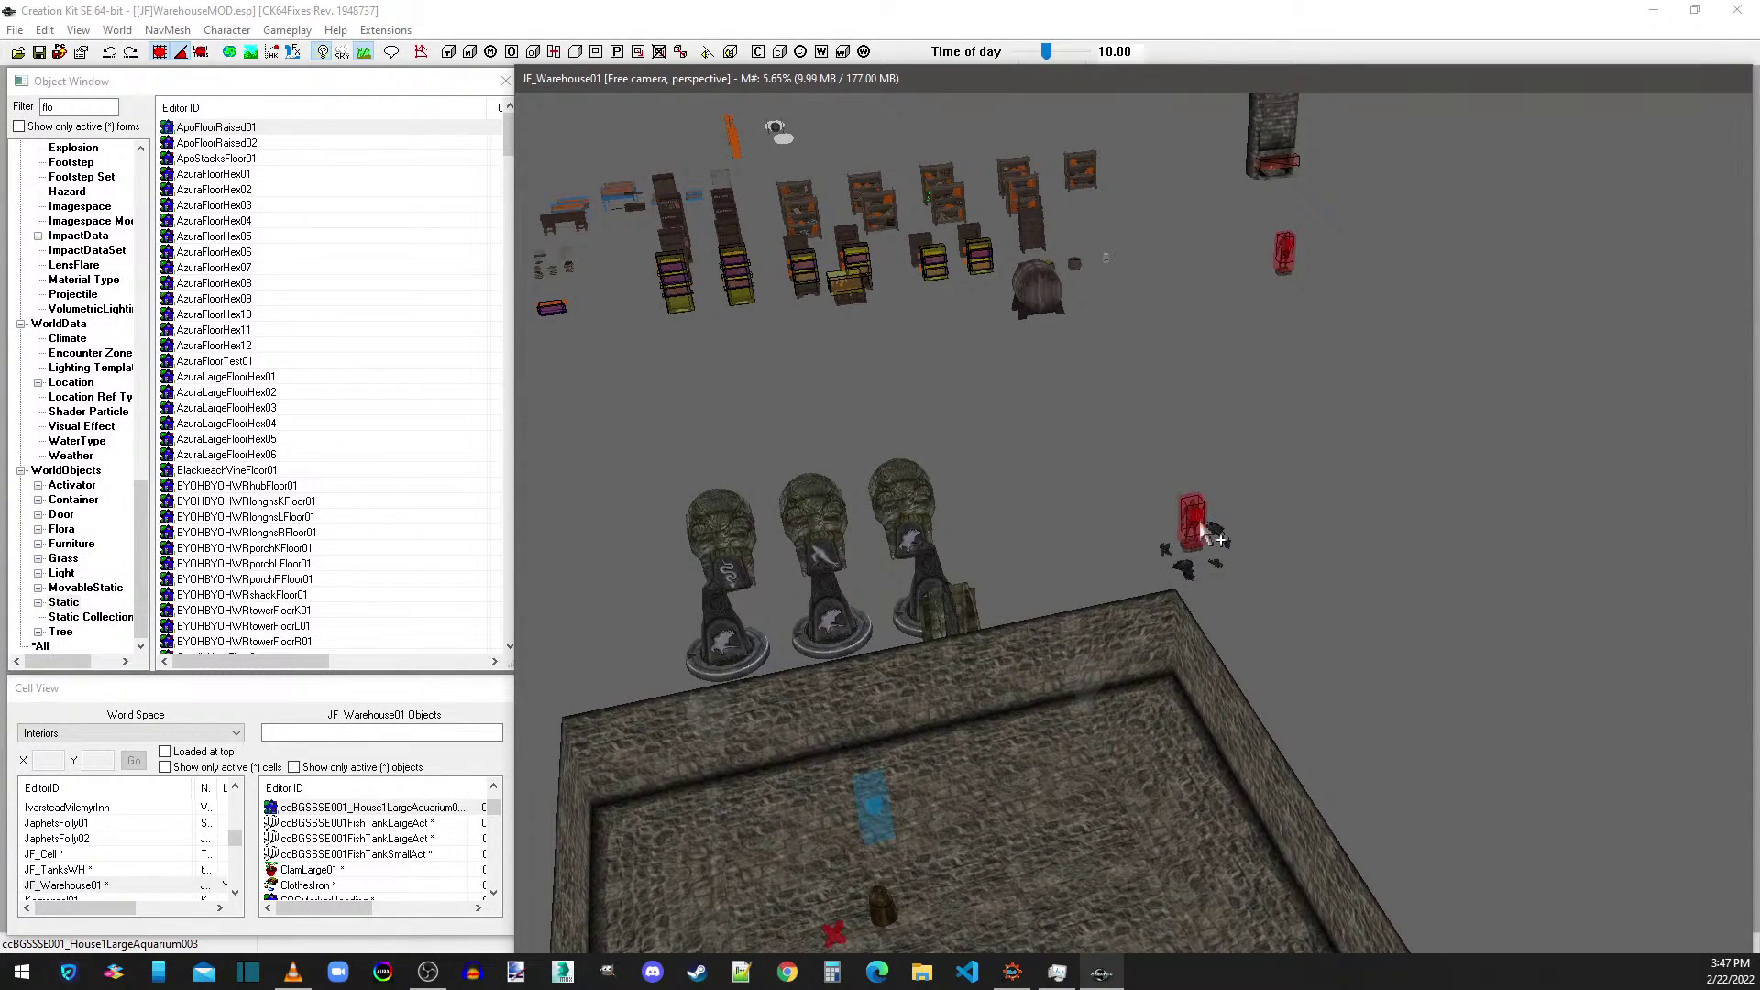
- Examine the mannequin stand and the dark armor pieces laid out around it outside the room
left_click(1197, 523)
key("f")
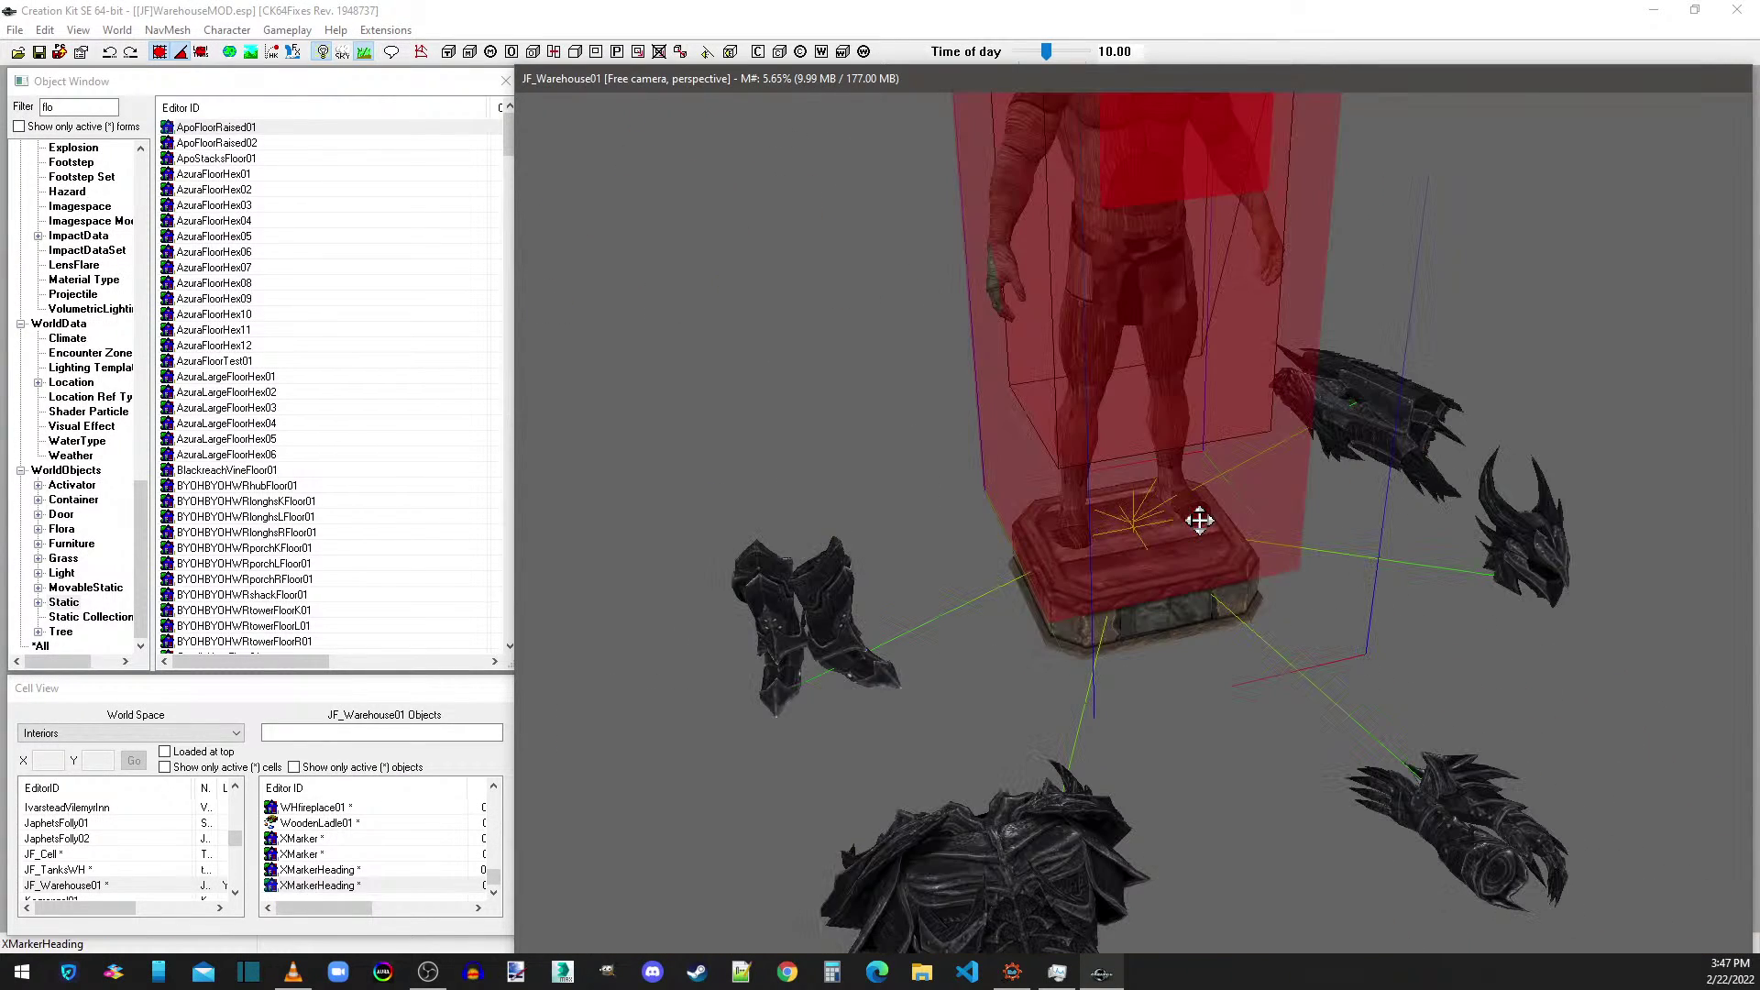
scroll(1199, 521, "down", 3)
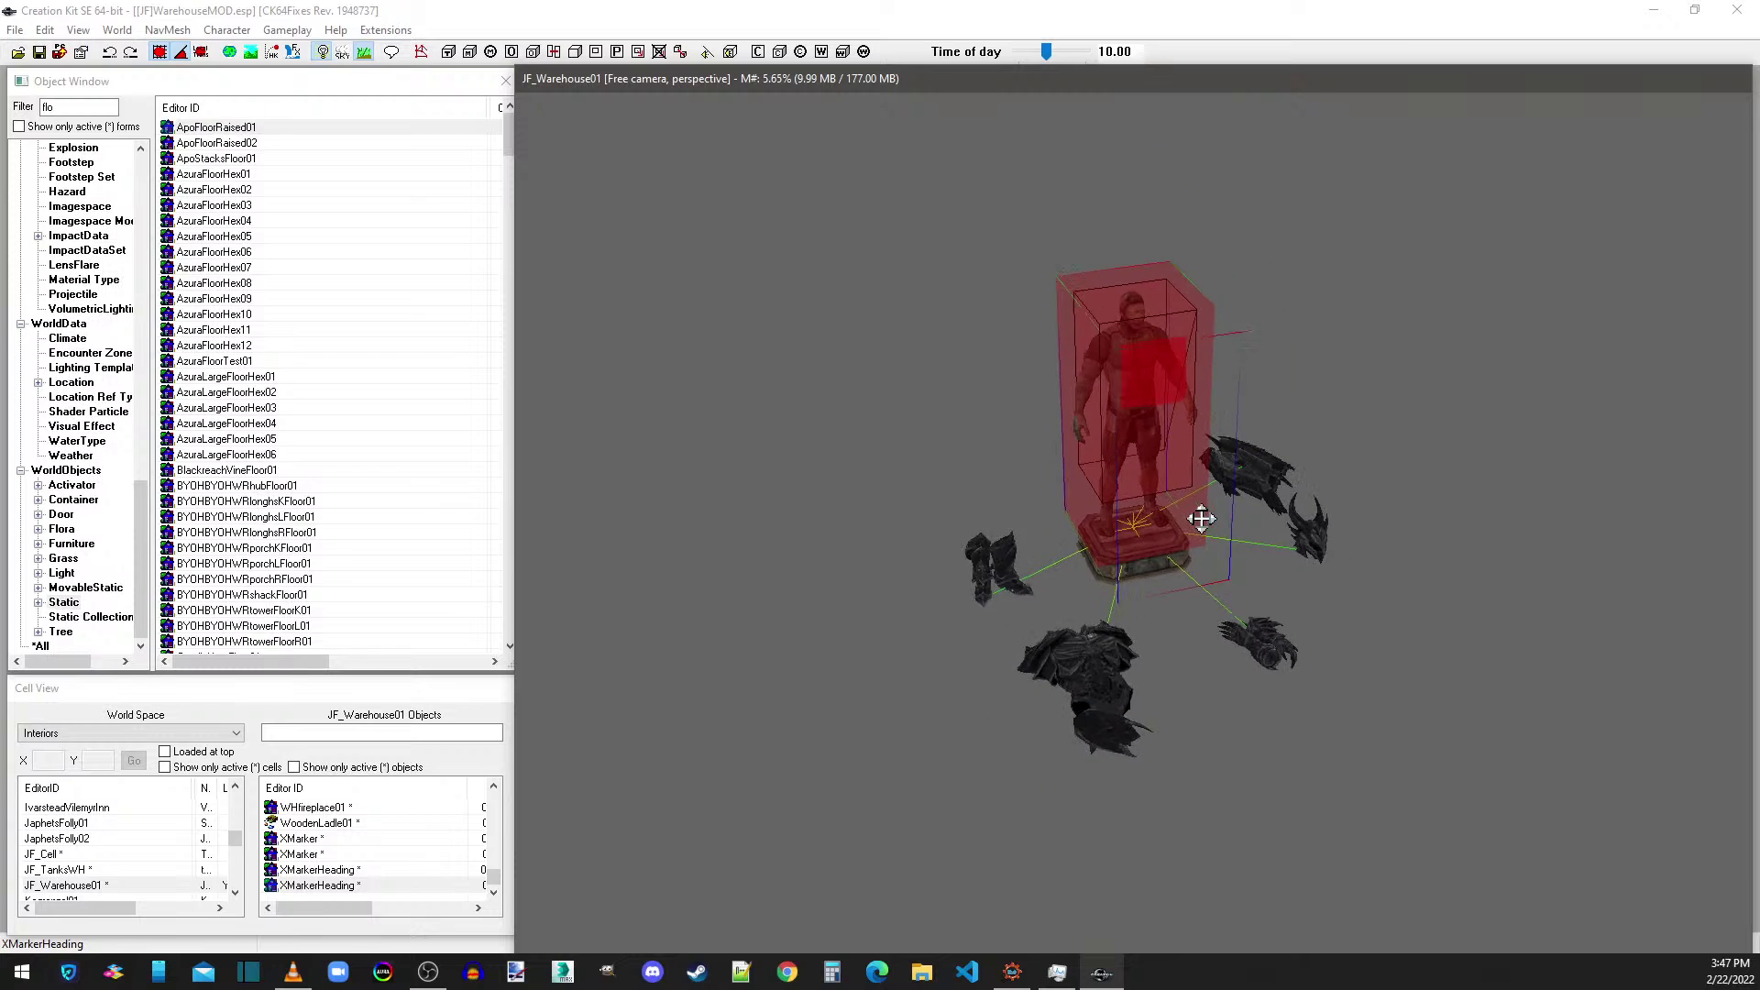
scroll(1201, 519, "down", 5)
scroll(1270, 628, "down", 3)
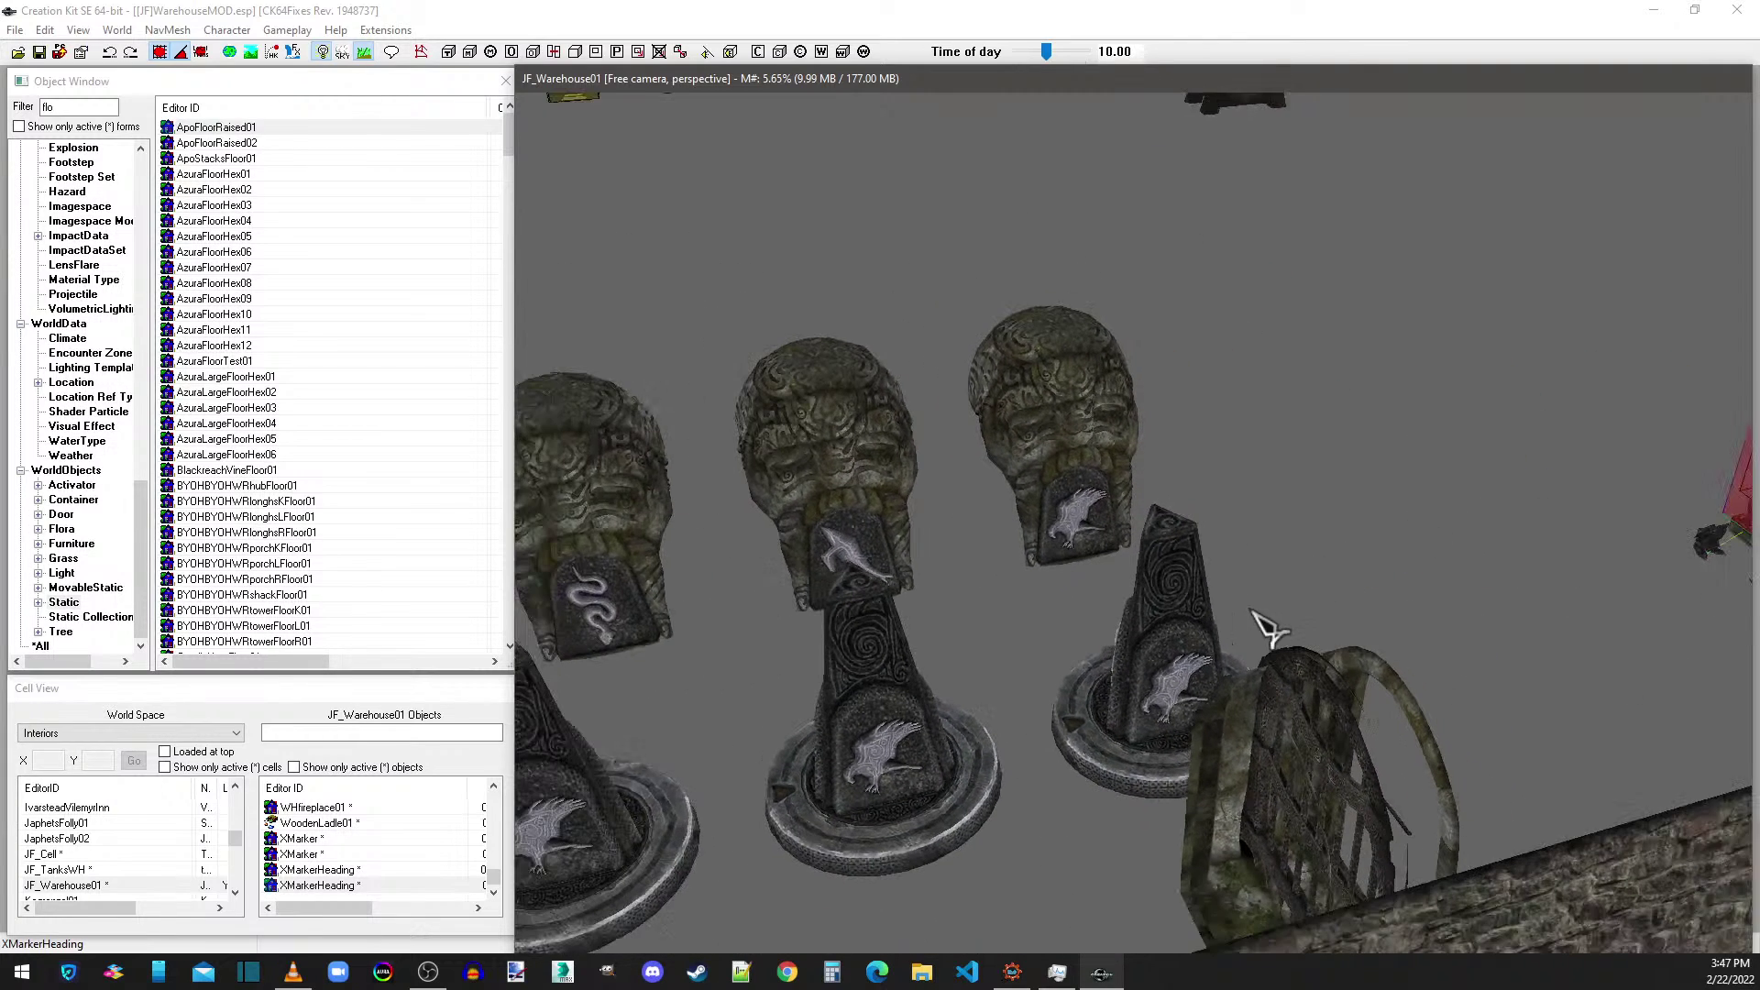
- Switch off the bright viewport lighting so the walled stone room is shown with its own lights
middle_click_drag(757, 619, 422, 142, "shift")
left_click(342, 51)
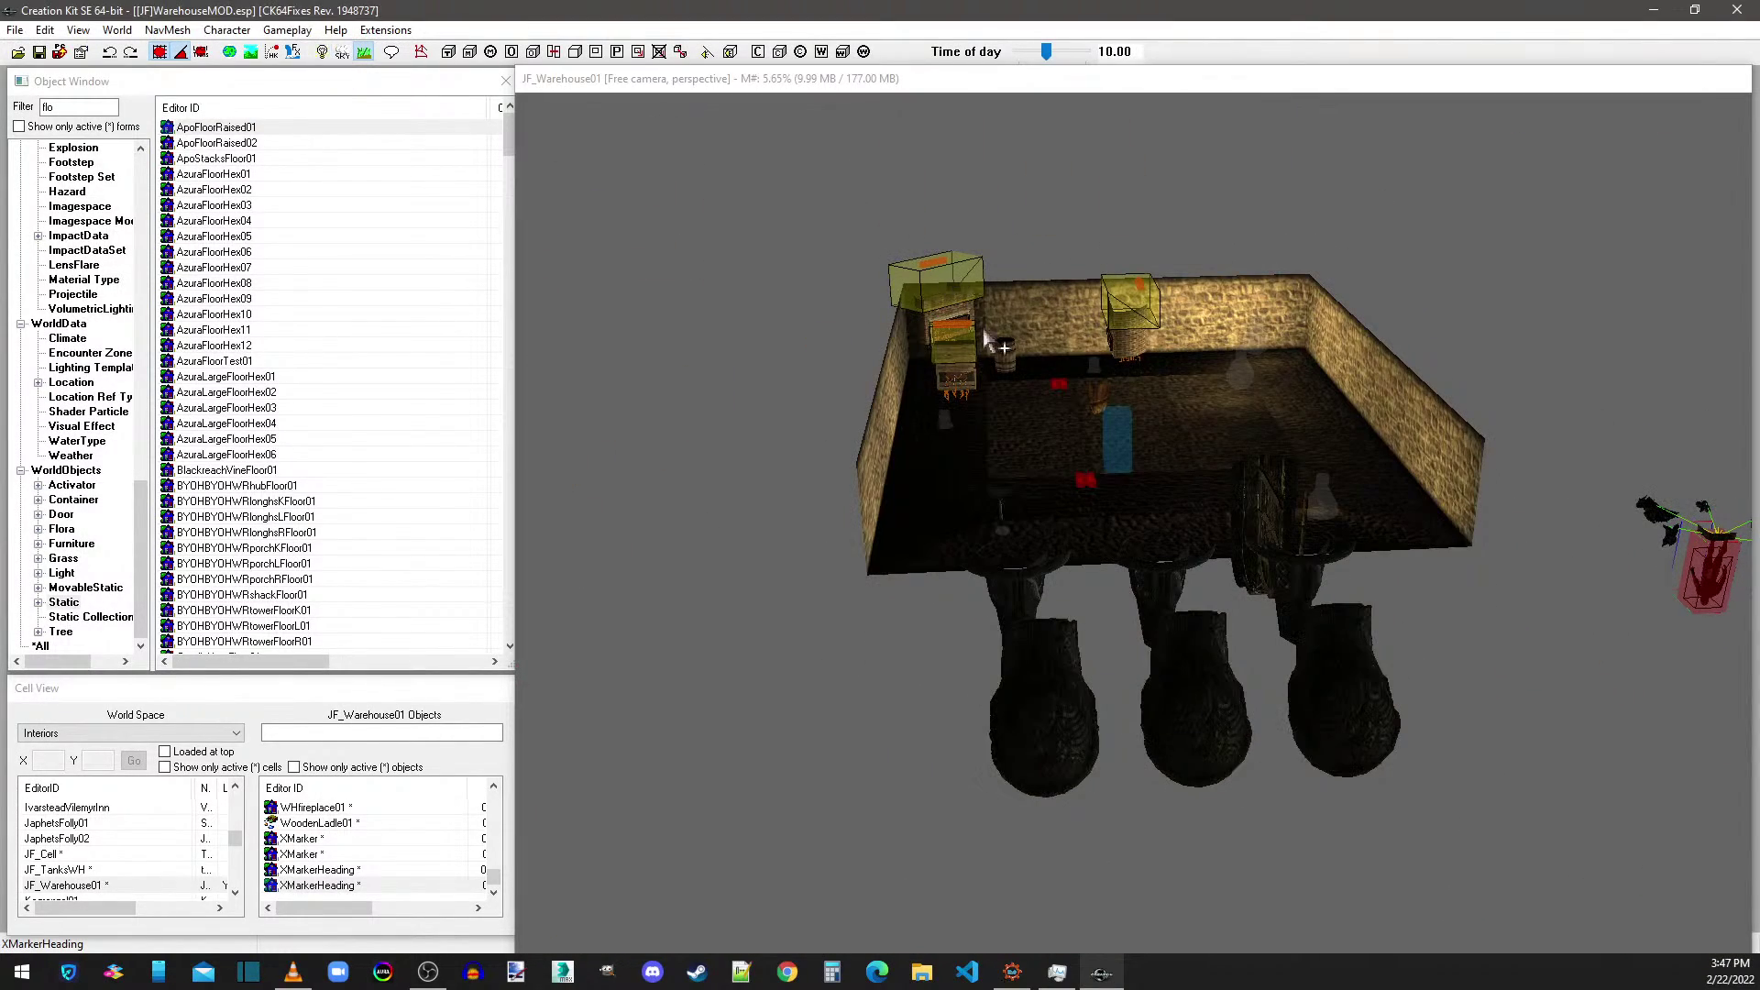
scroll(1119, 463, "up", 2)
scroll(1118, 463, "up", 6)
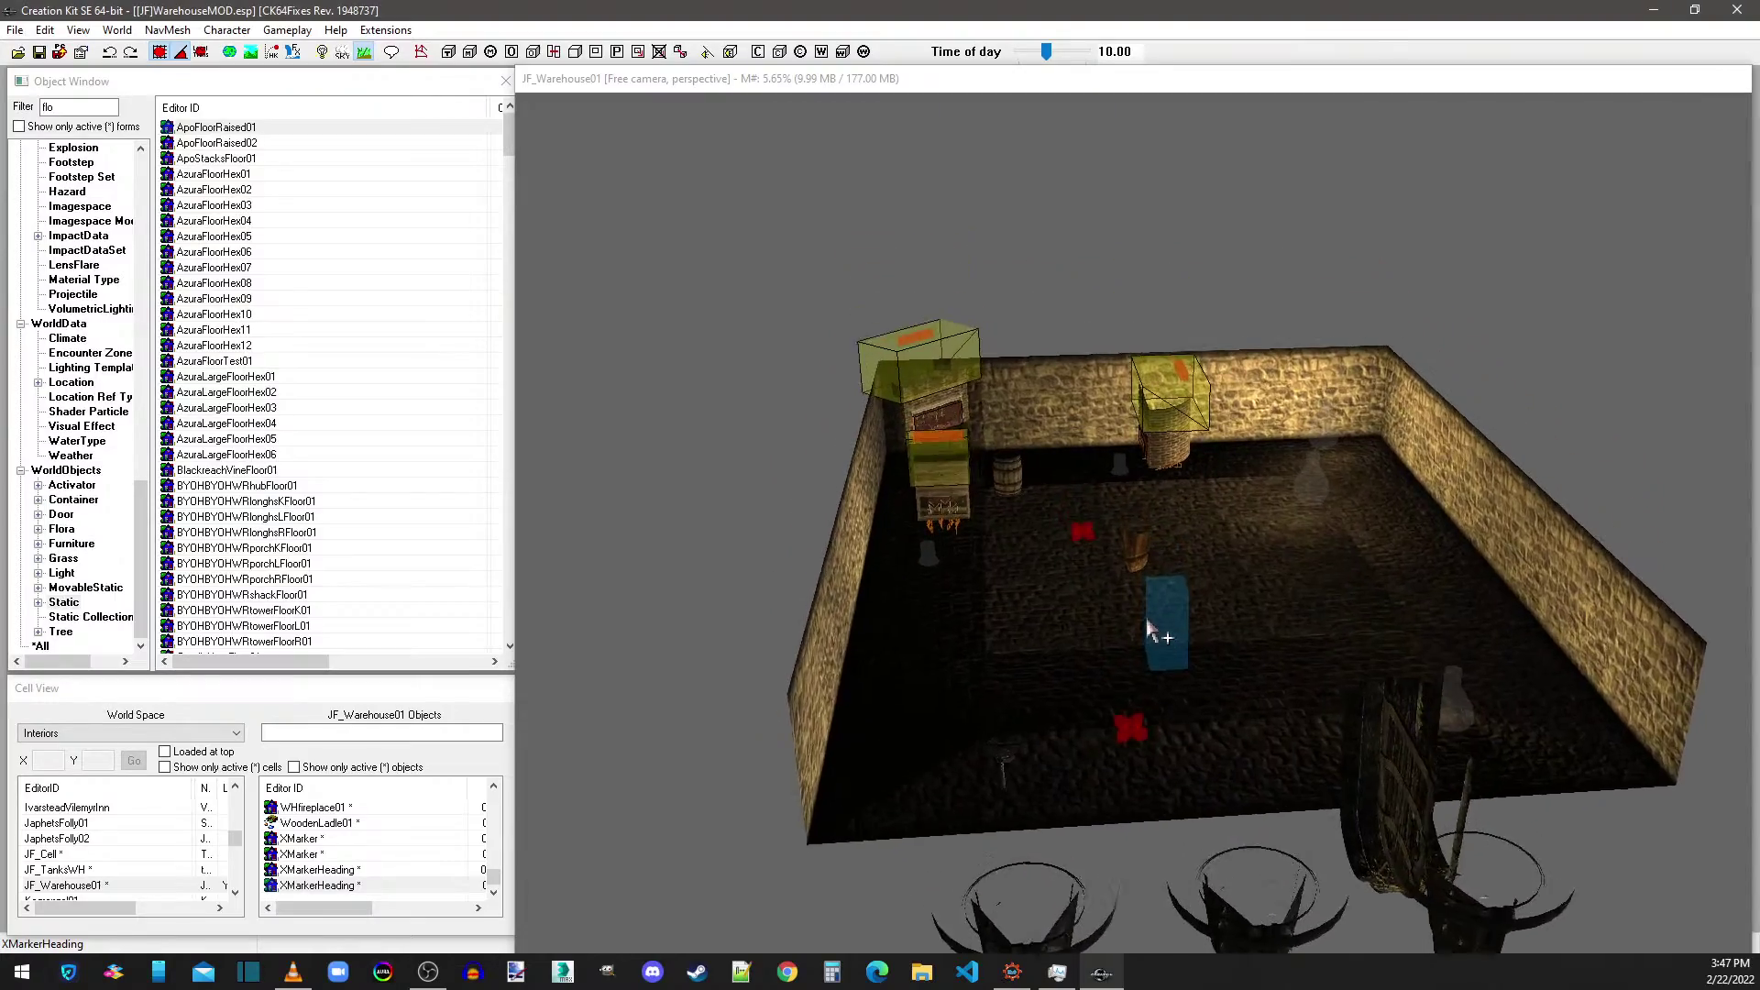
middle_click_drag(1152, 545, 1301, 513, "shift")
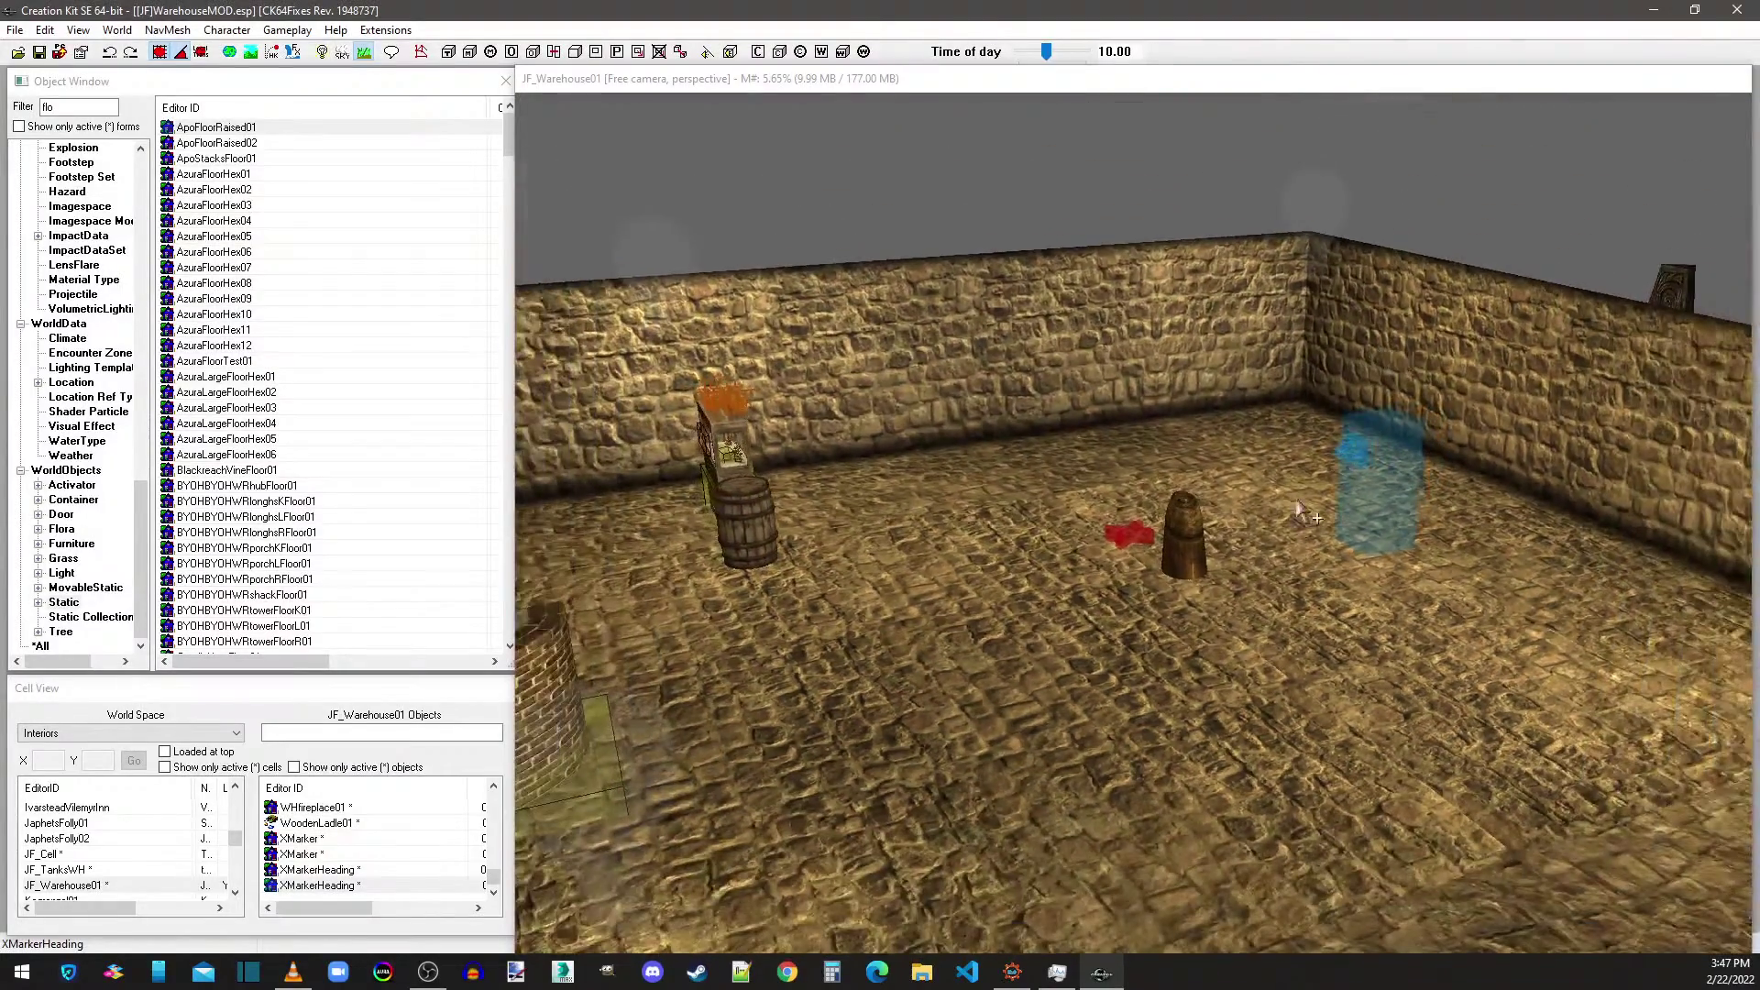
- Inspect the linked references, enable parent and activate parents of the red XMarker beside the brown object in the room
left_click(1181, 532)
middle_click_drag(1171, 531, 1218, 449, "shift")
left_click(1132, 507)
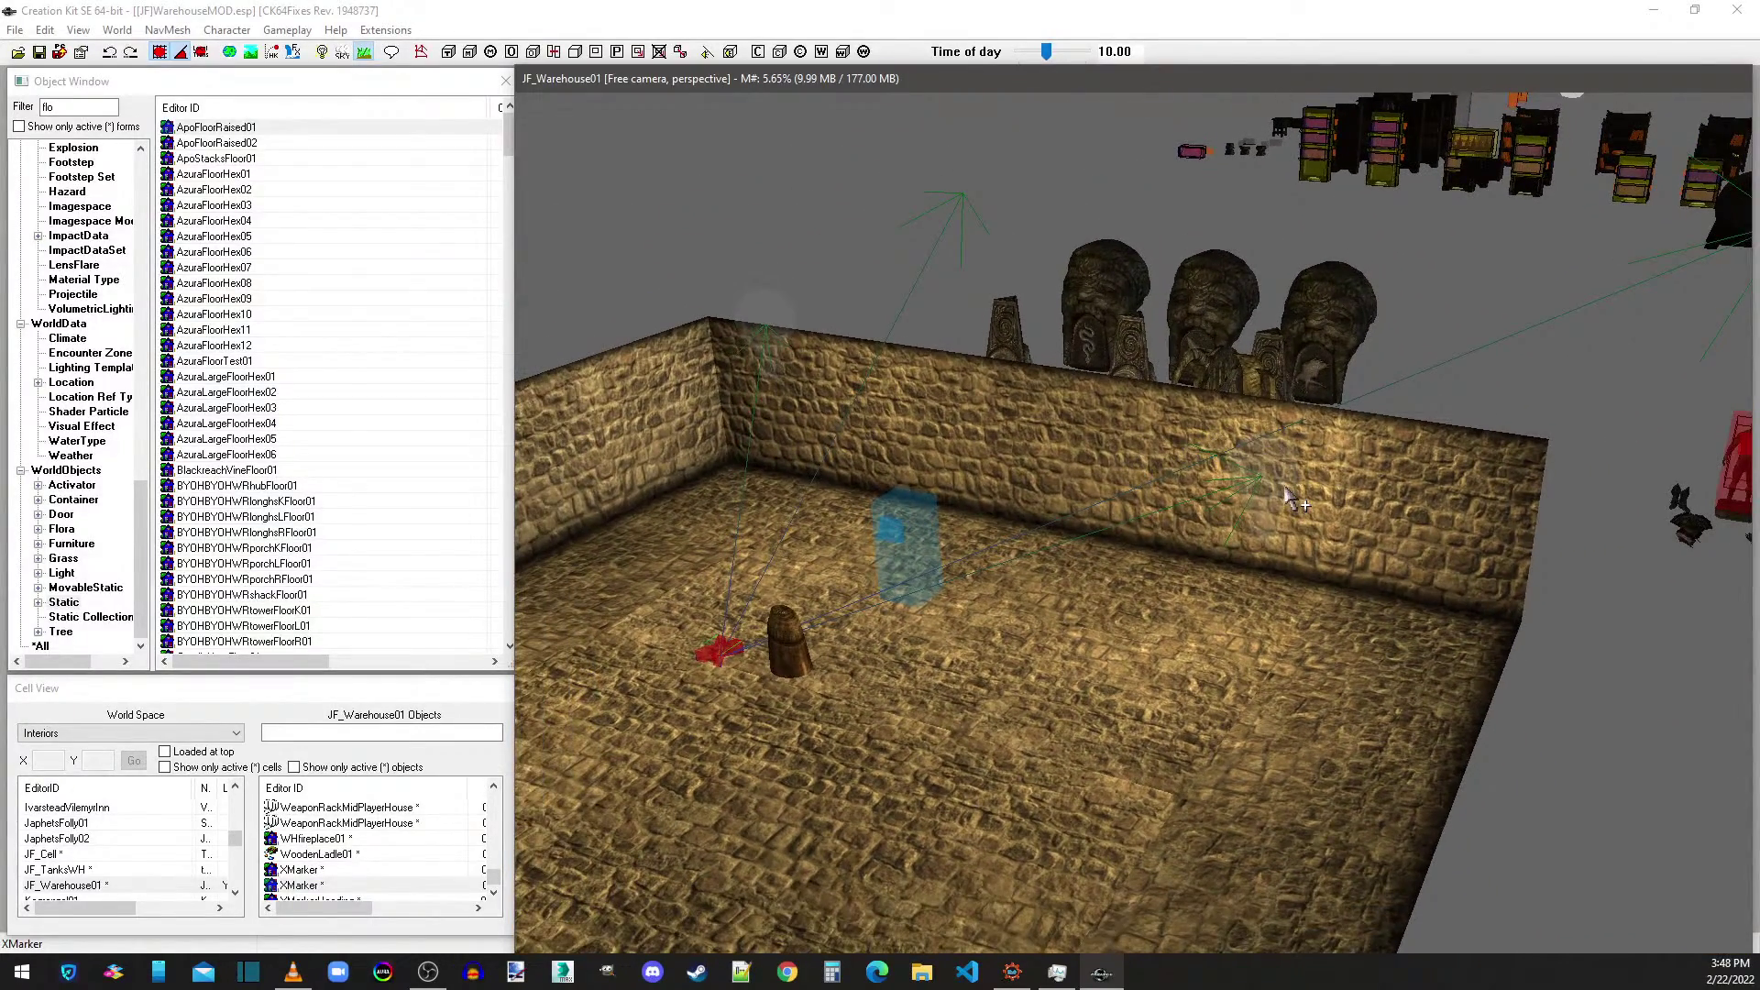
double_click(719, 658)
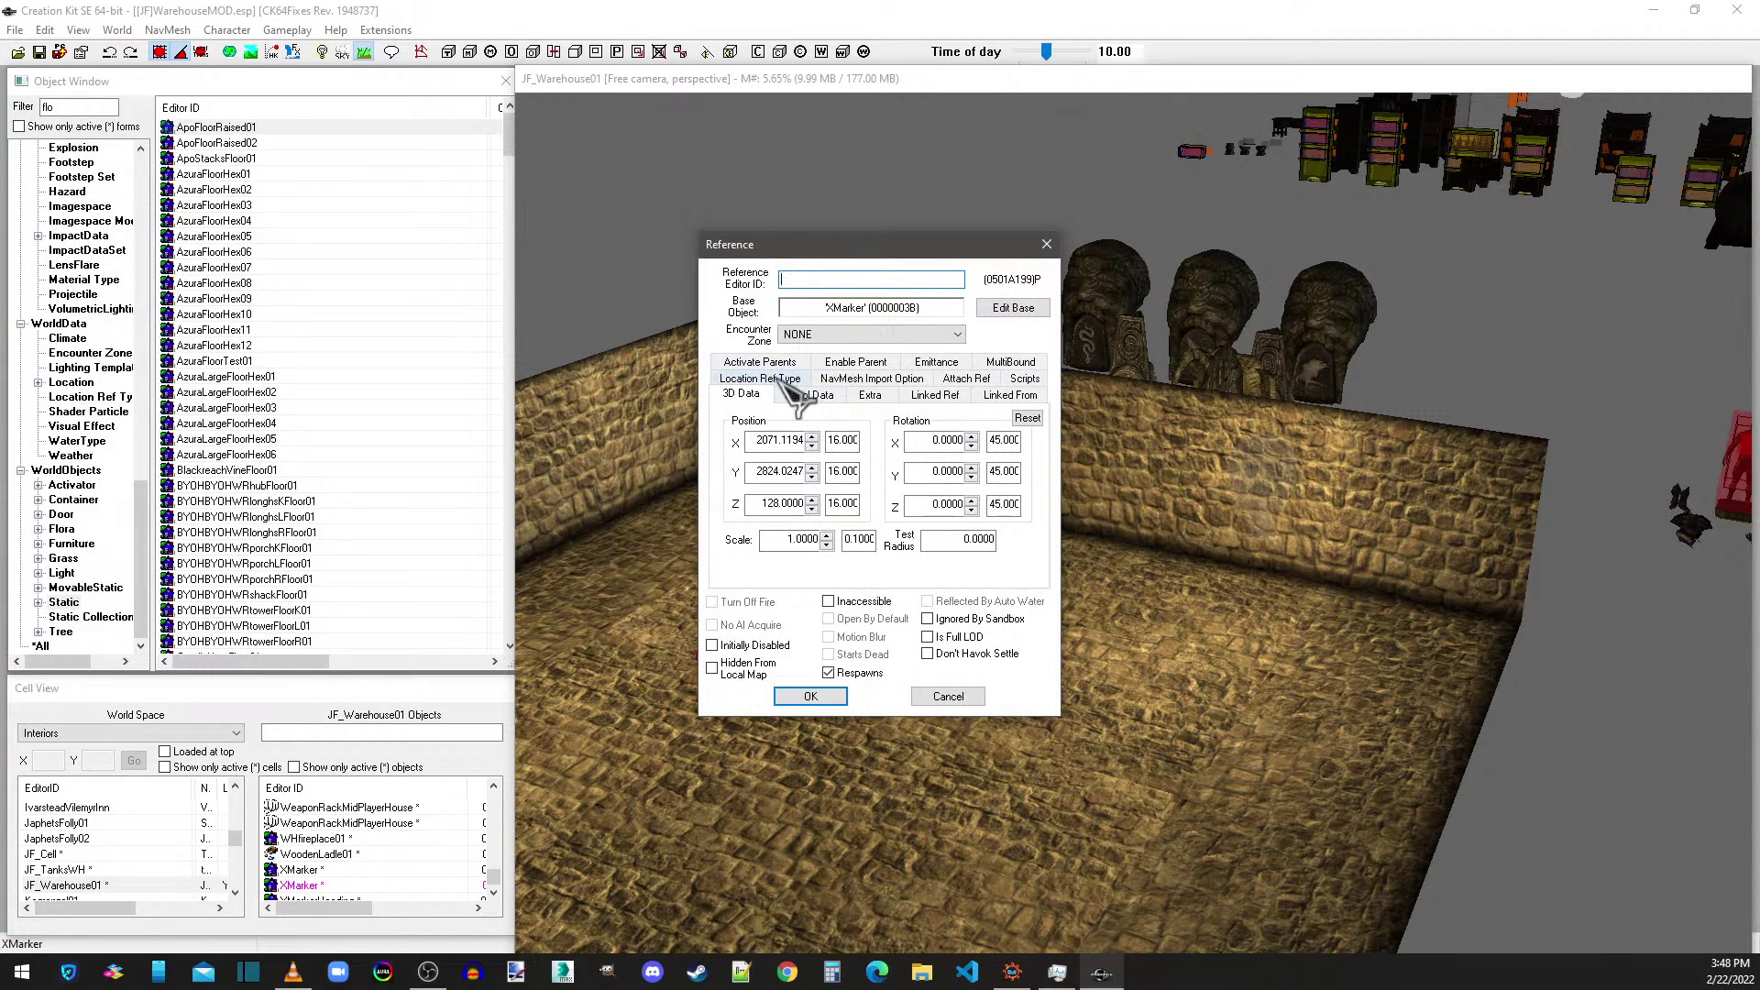
left_click(937, 399)
left_click(990, 397)
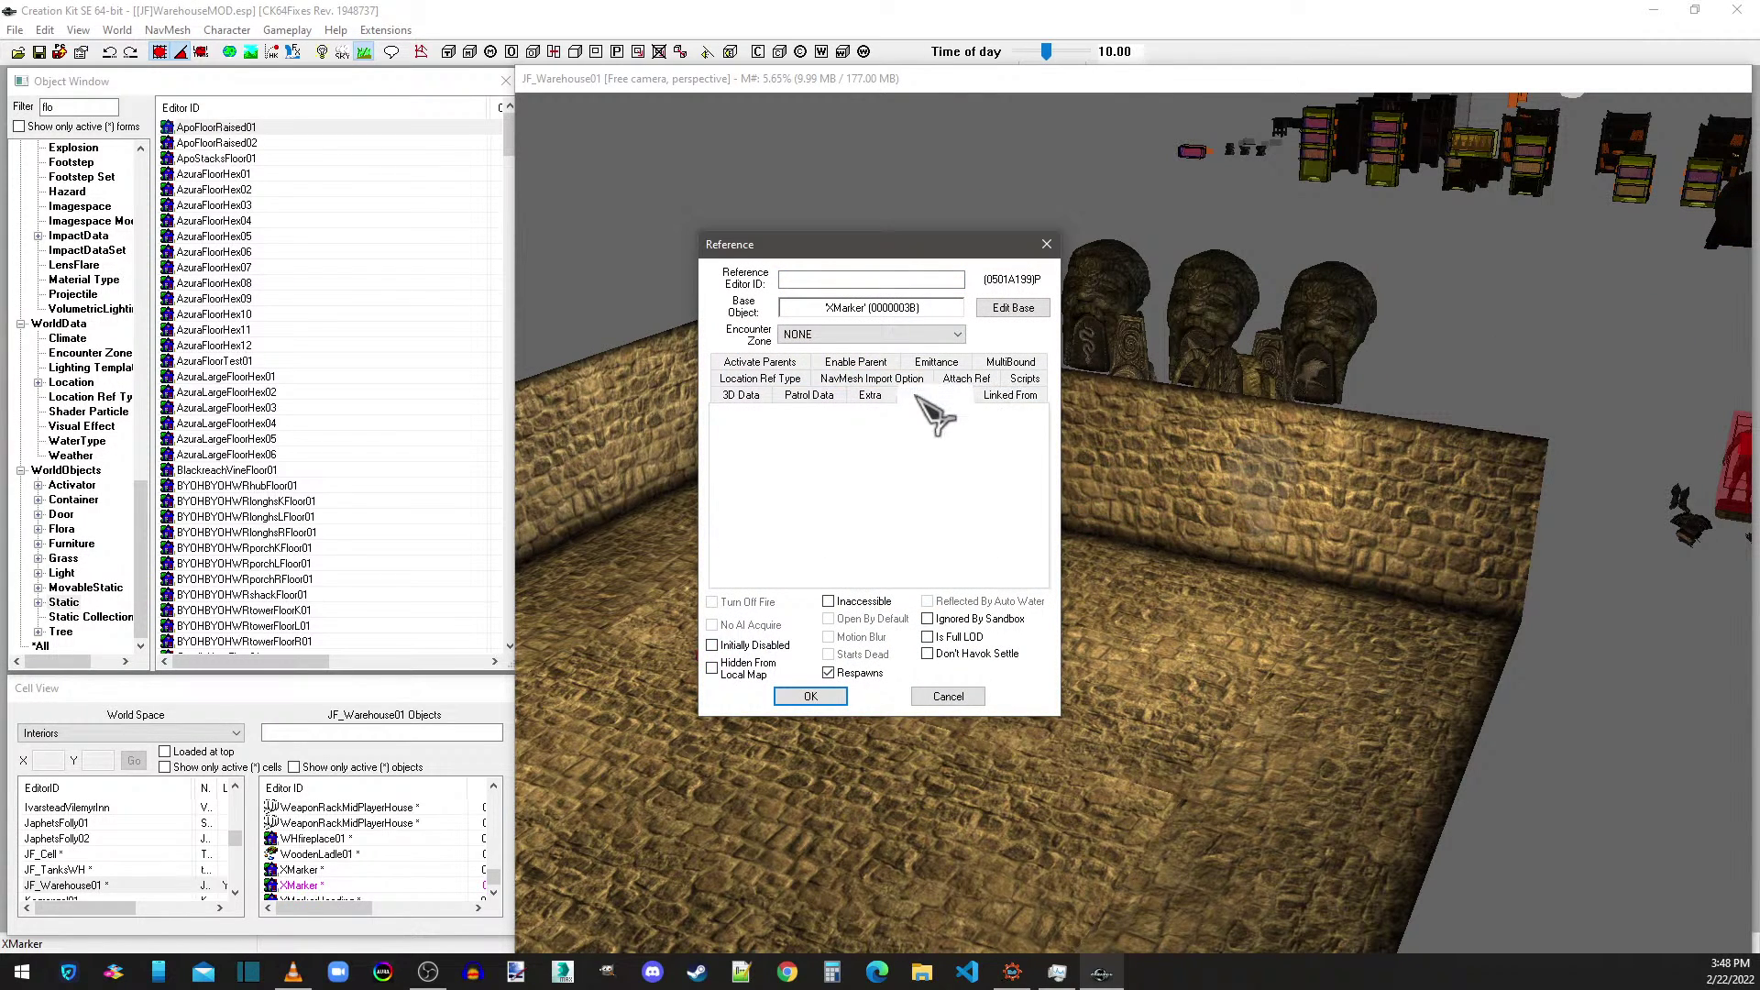
left_click(834, 363)
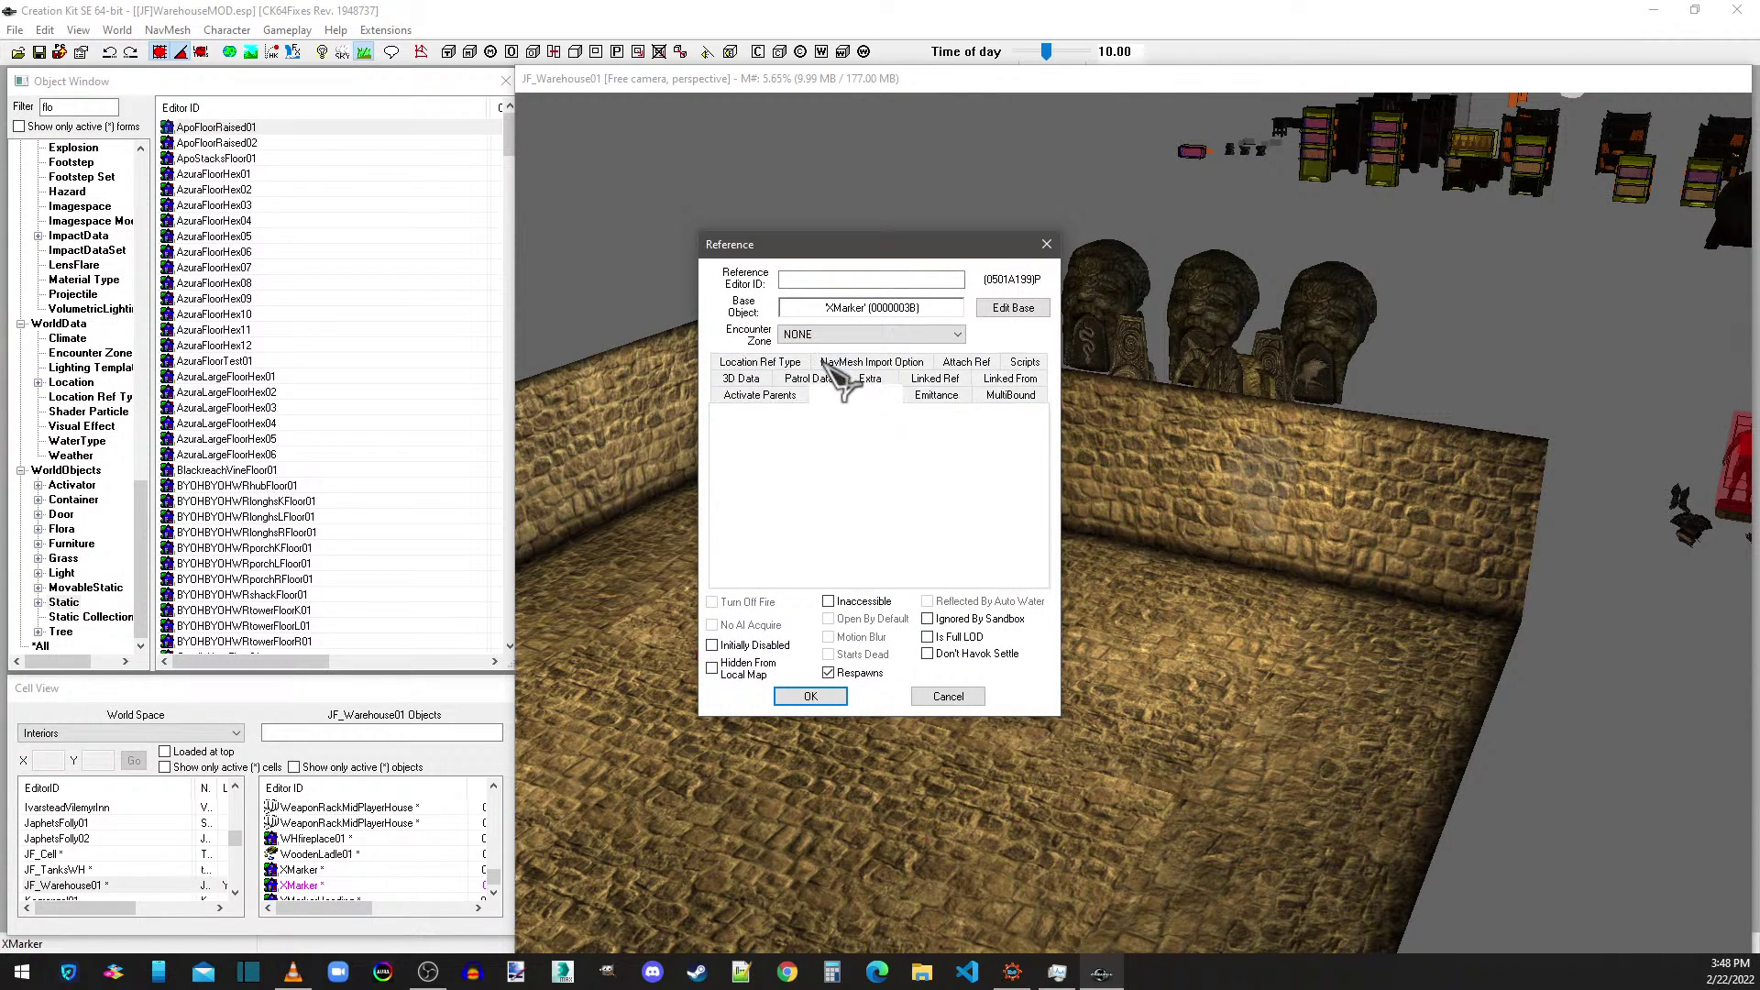
left_click(772, 396)
left_click(1048, 246)
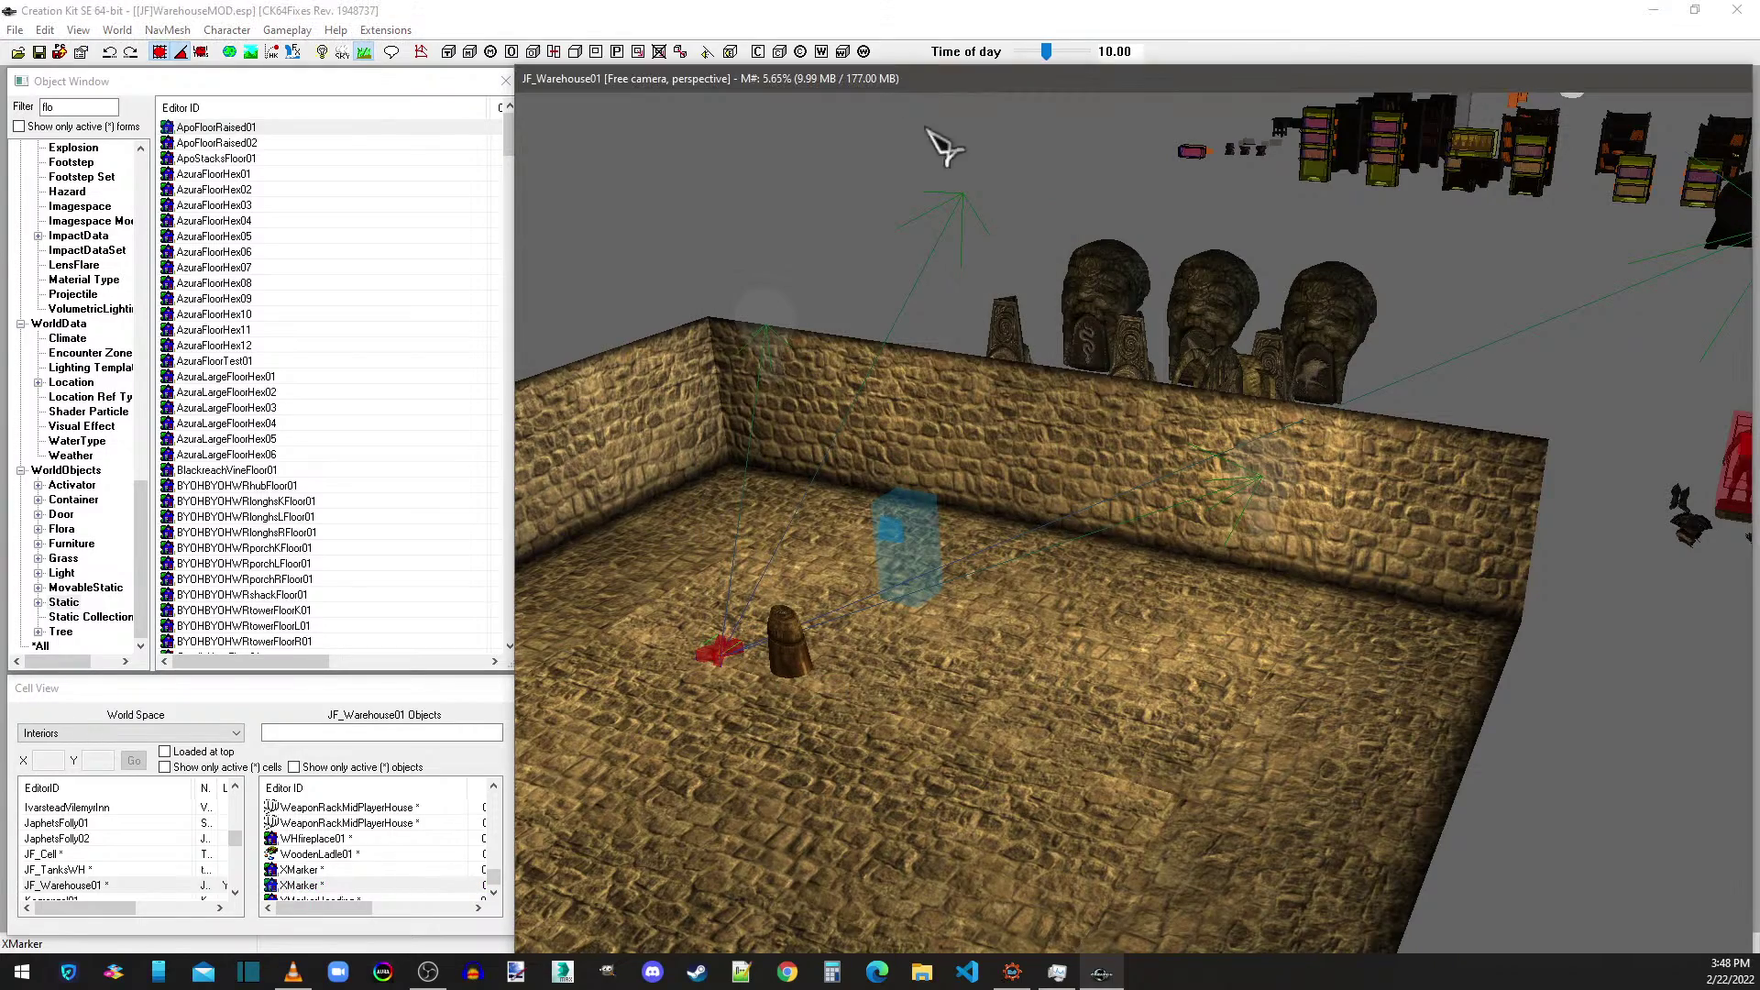
- Duplicate the tall stone fireplace outside the room together with its ON and OFF triggers and attached objects
middle_click_drag(1563, 376, 1556, 321, "shift")
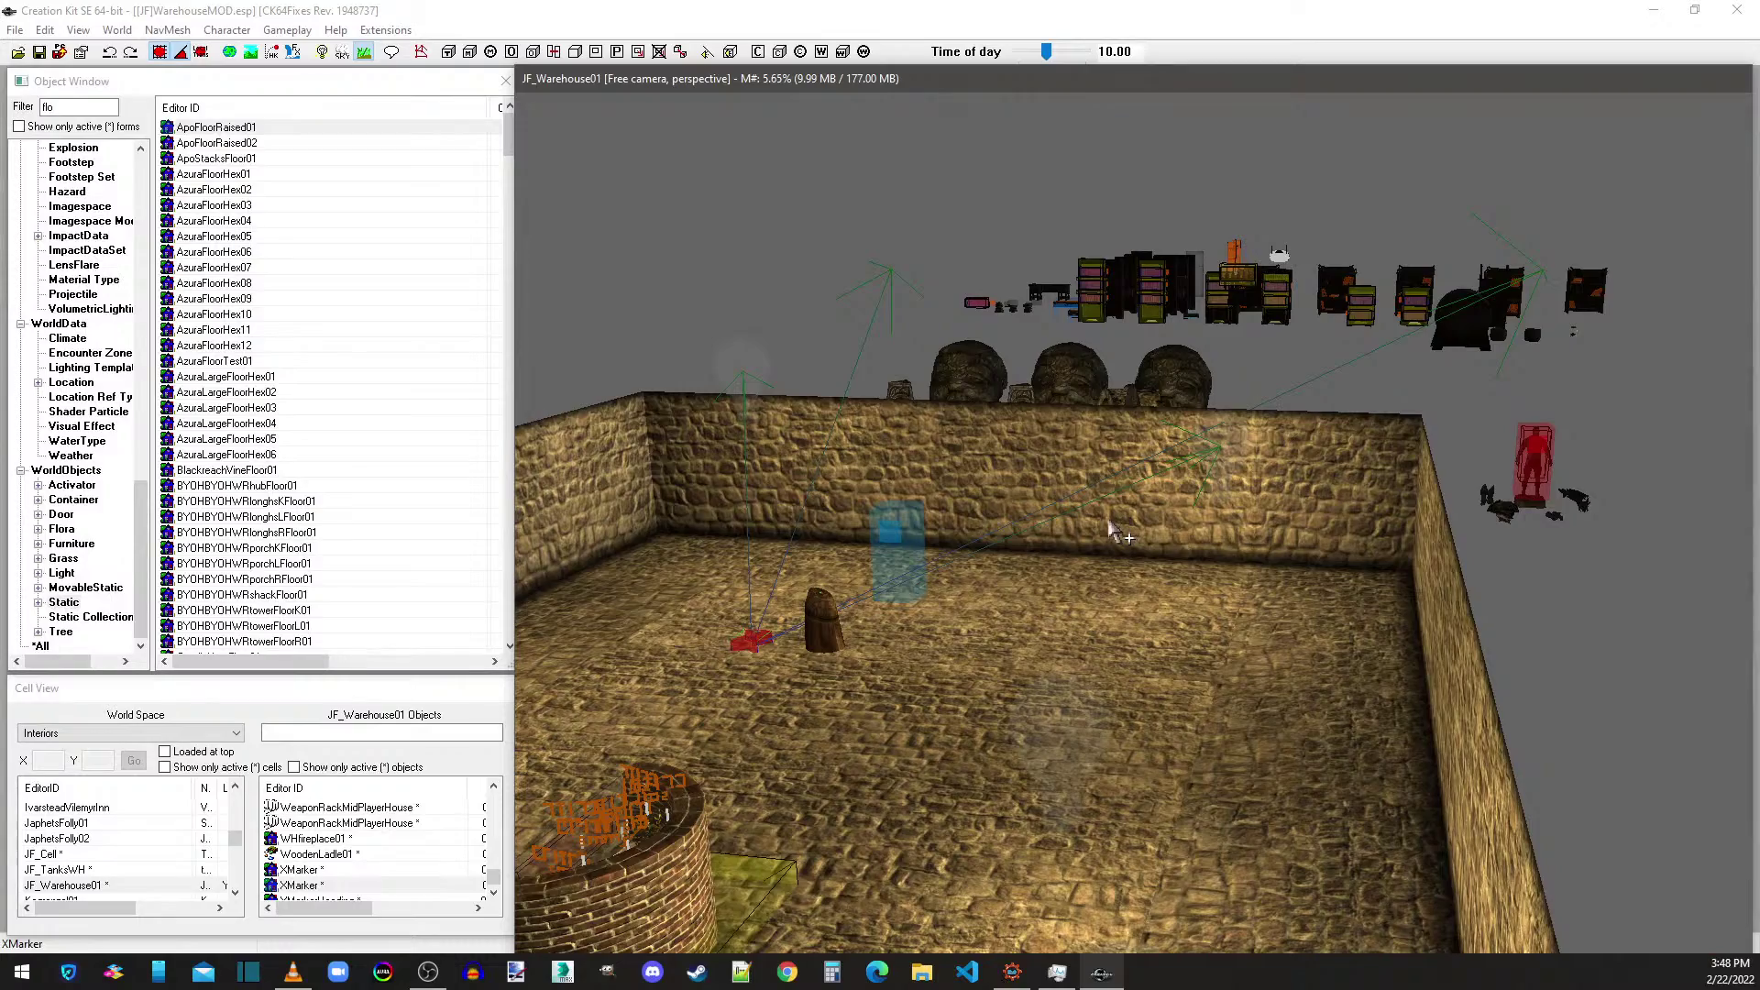
middle_click_drag(1112, 531, 1036, 549, "shift")
middle_click_drag(1079, 642, 1251, 357, "shift")
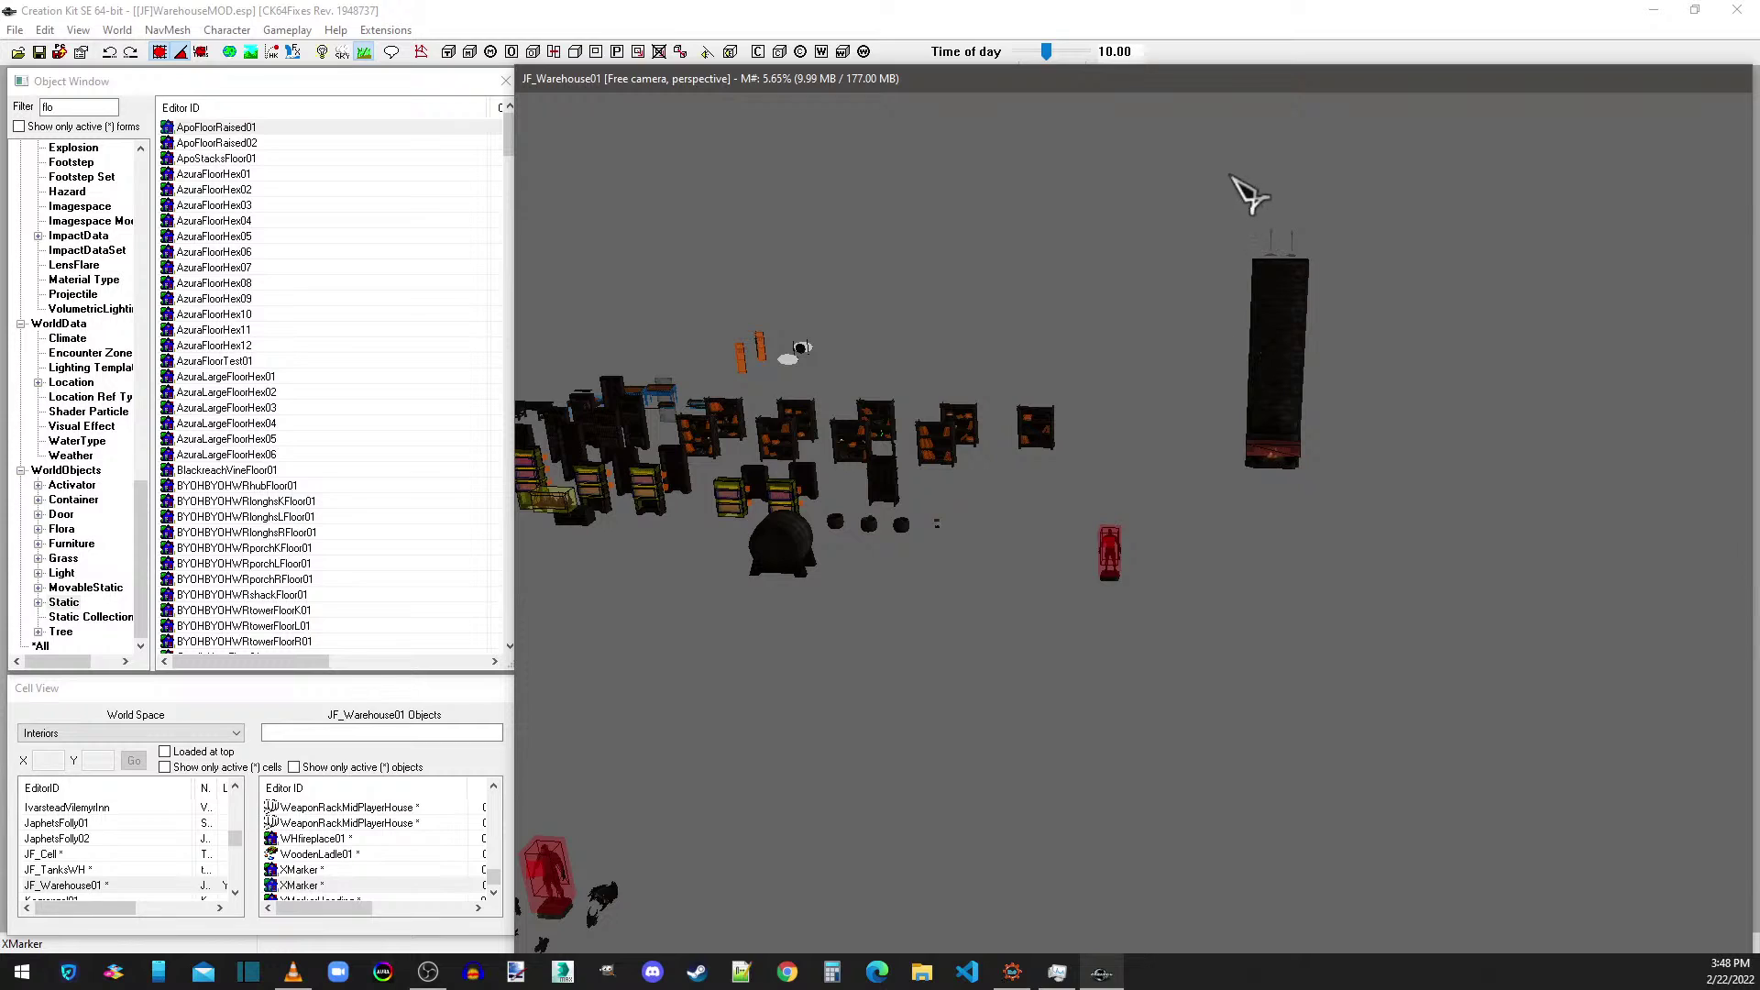
left_click_drag(1308, 383, 1349, 489)
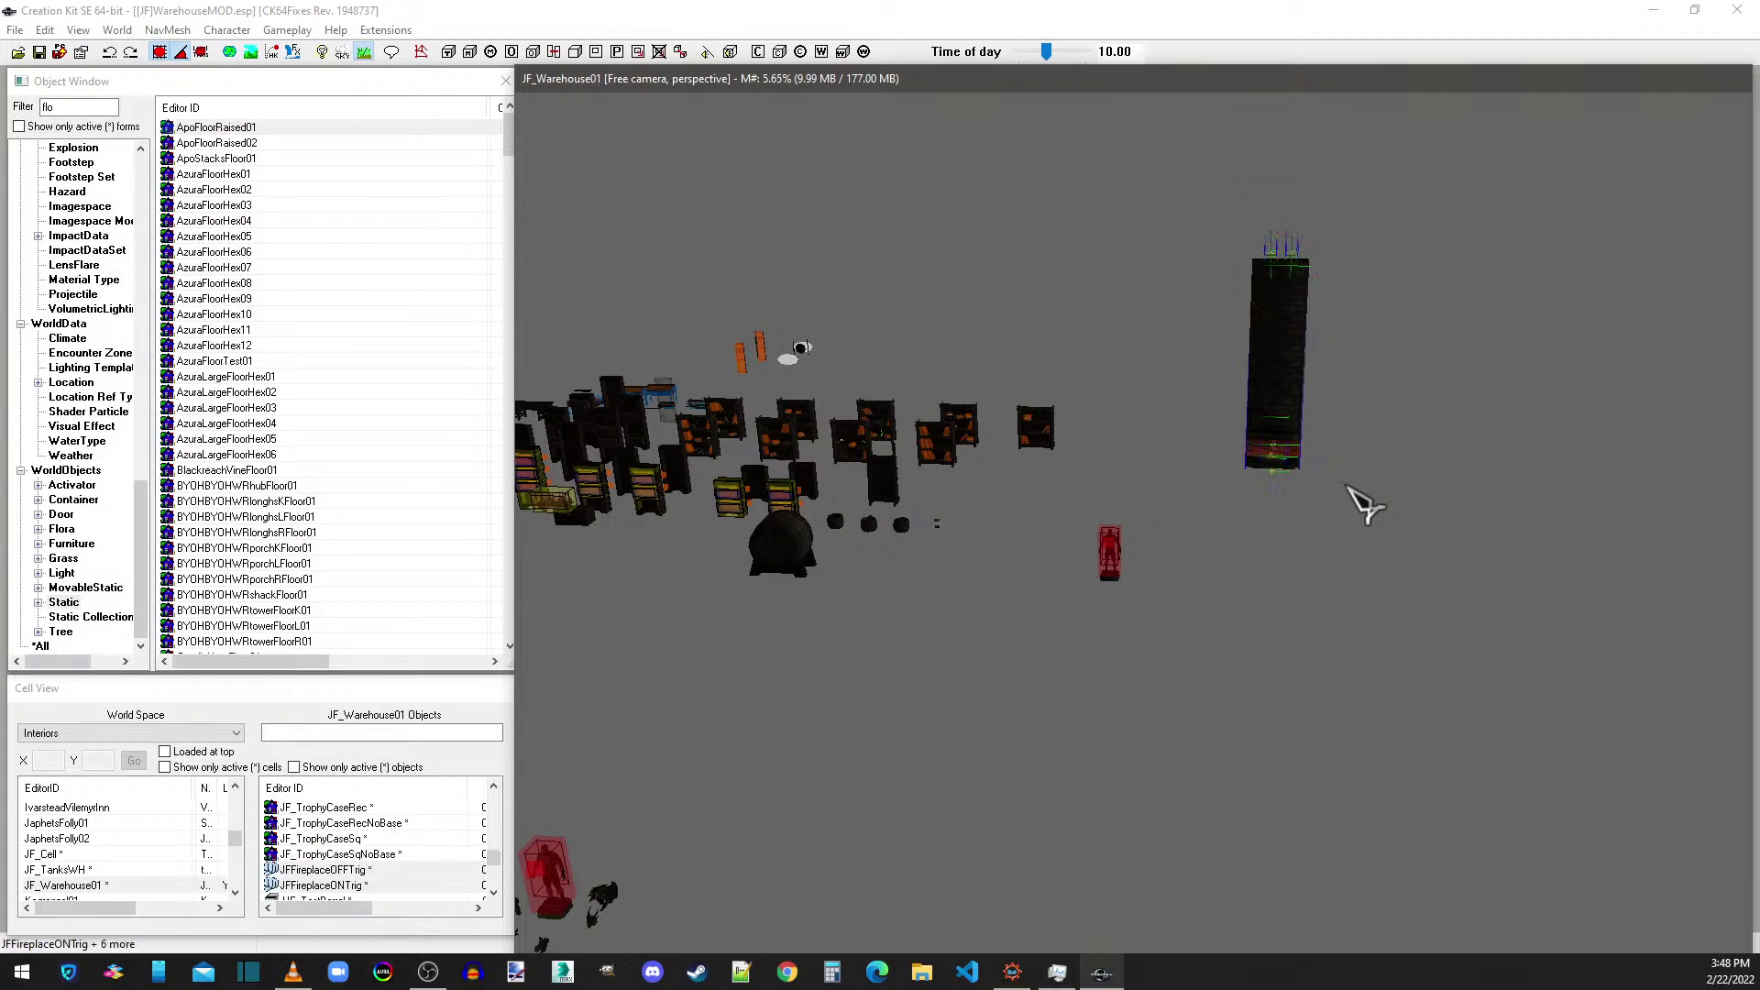
right_click(1271, 352)
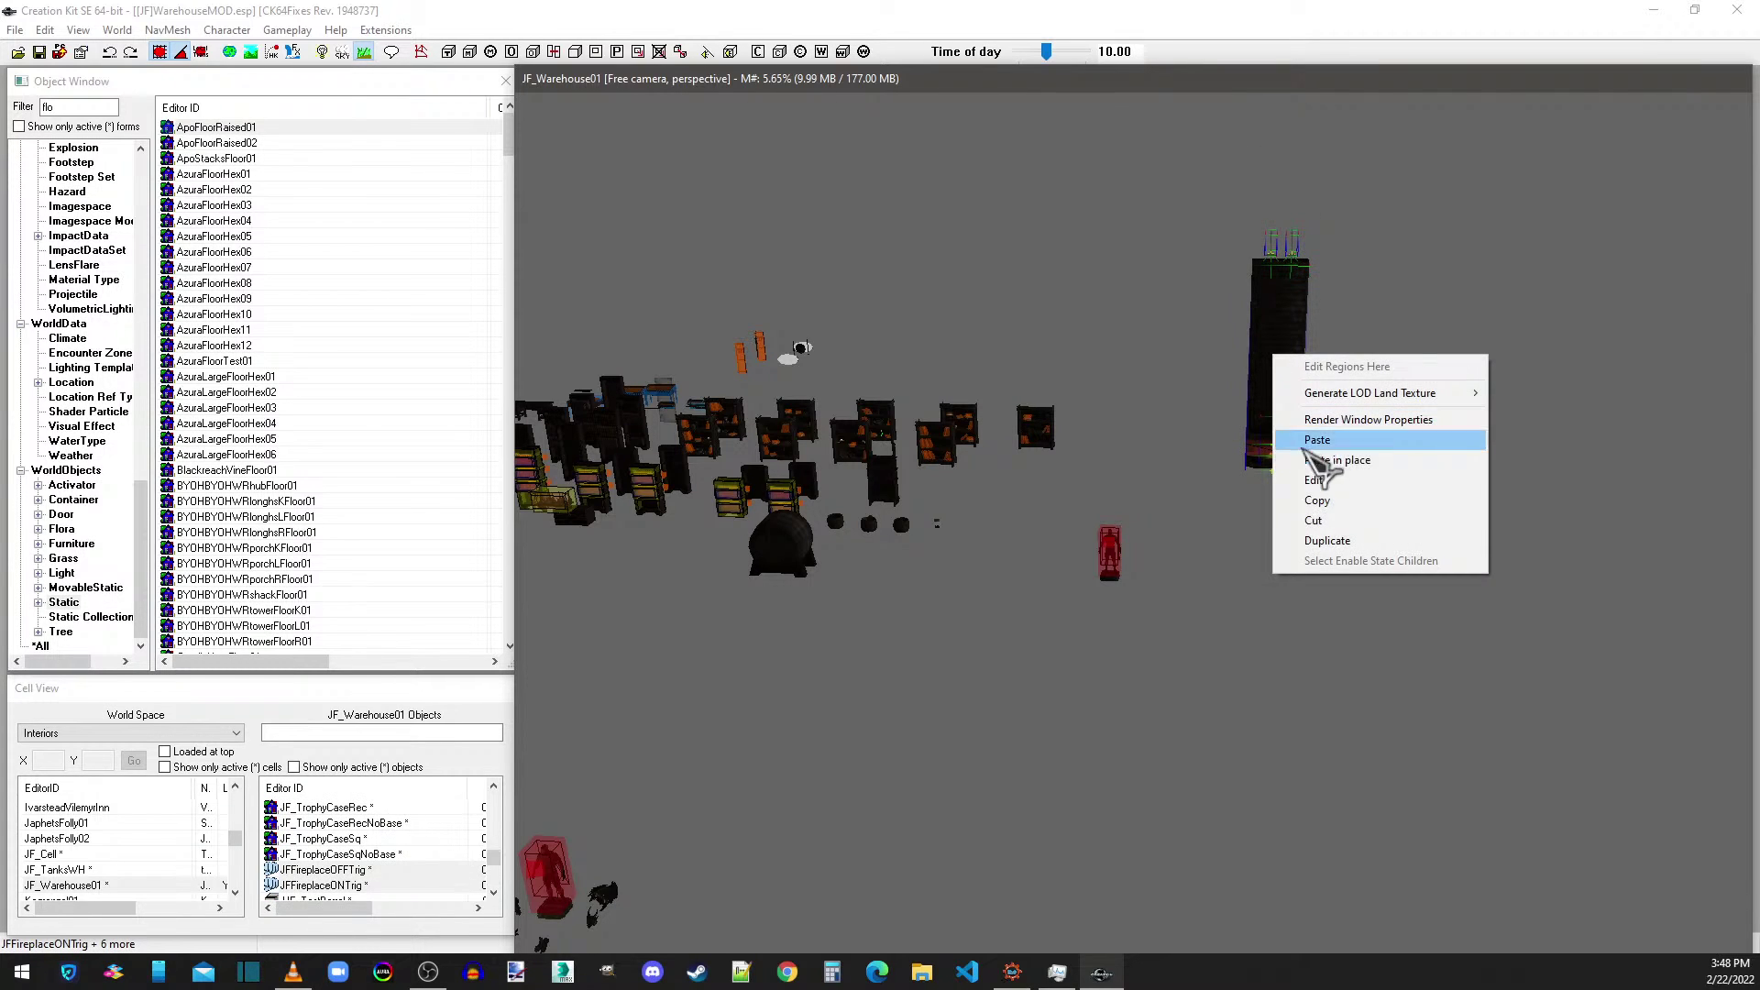
left_click(1347, 541)
- Move the duplicated fireplace assembly into the far corner of the walled room beside the back wall
left_click_drag(1280, 404, 796, 653)
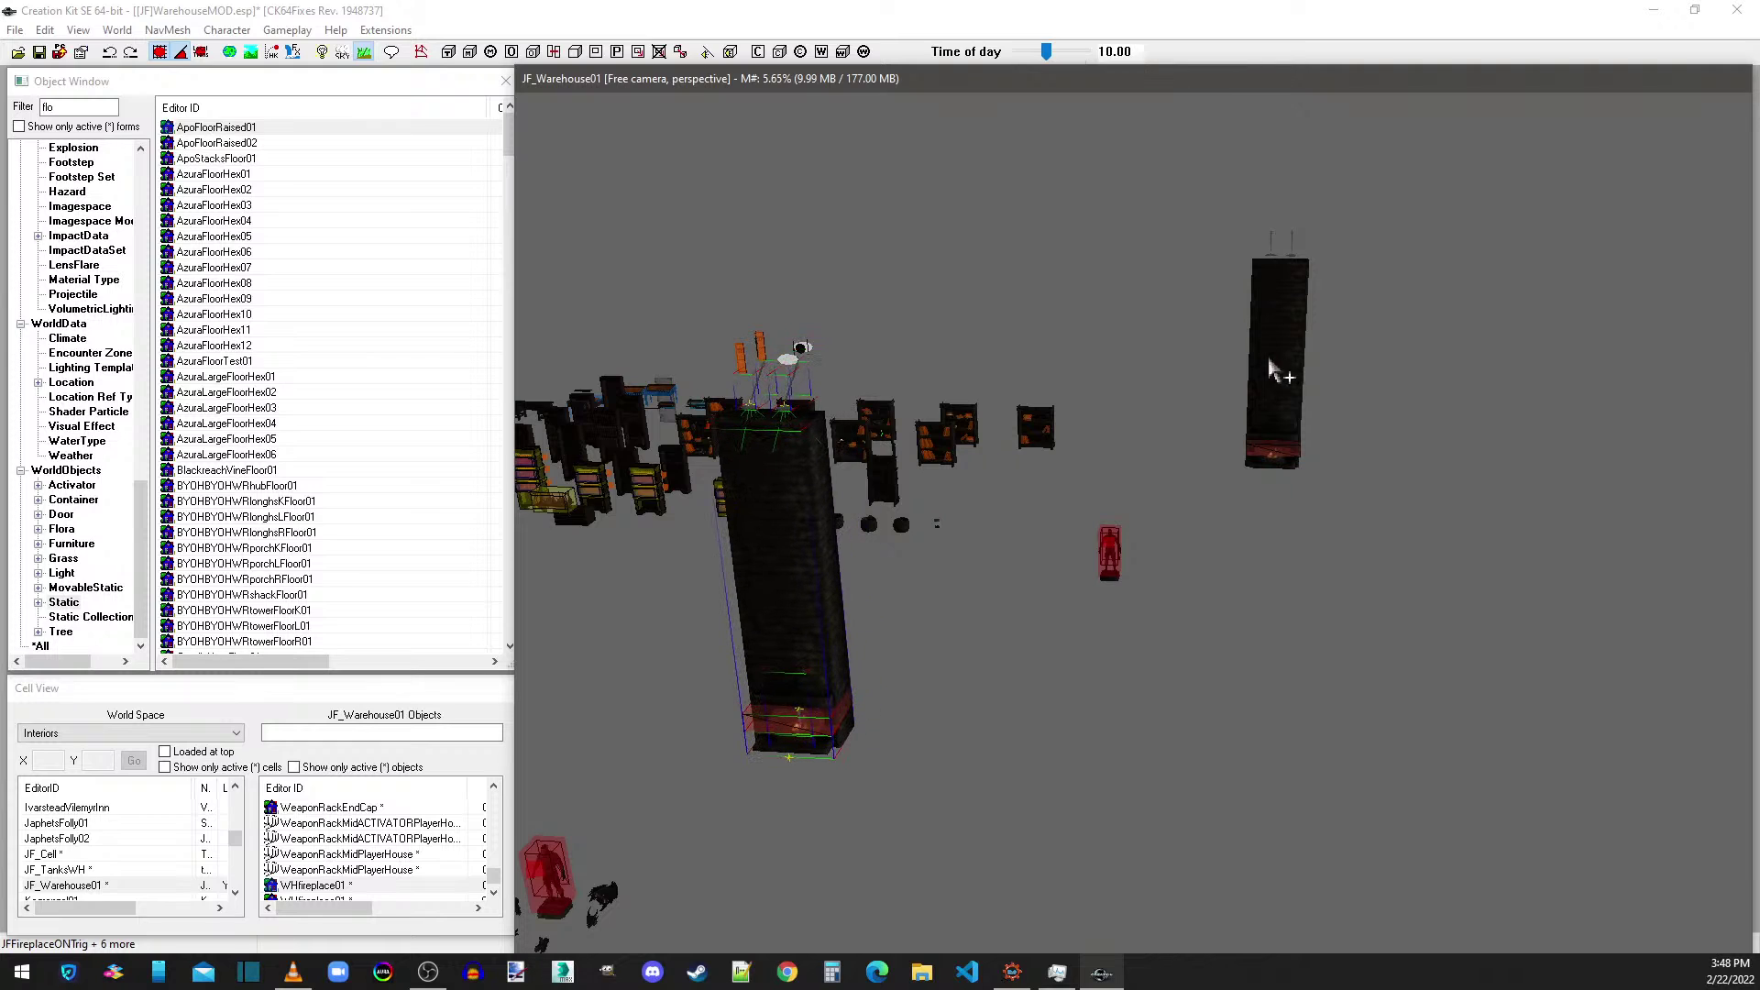
middle_click_drag(974, 603, 1426, 454)
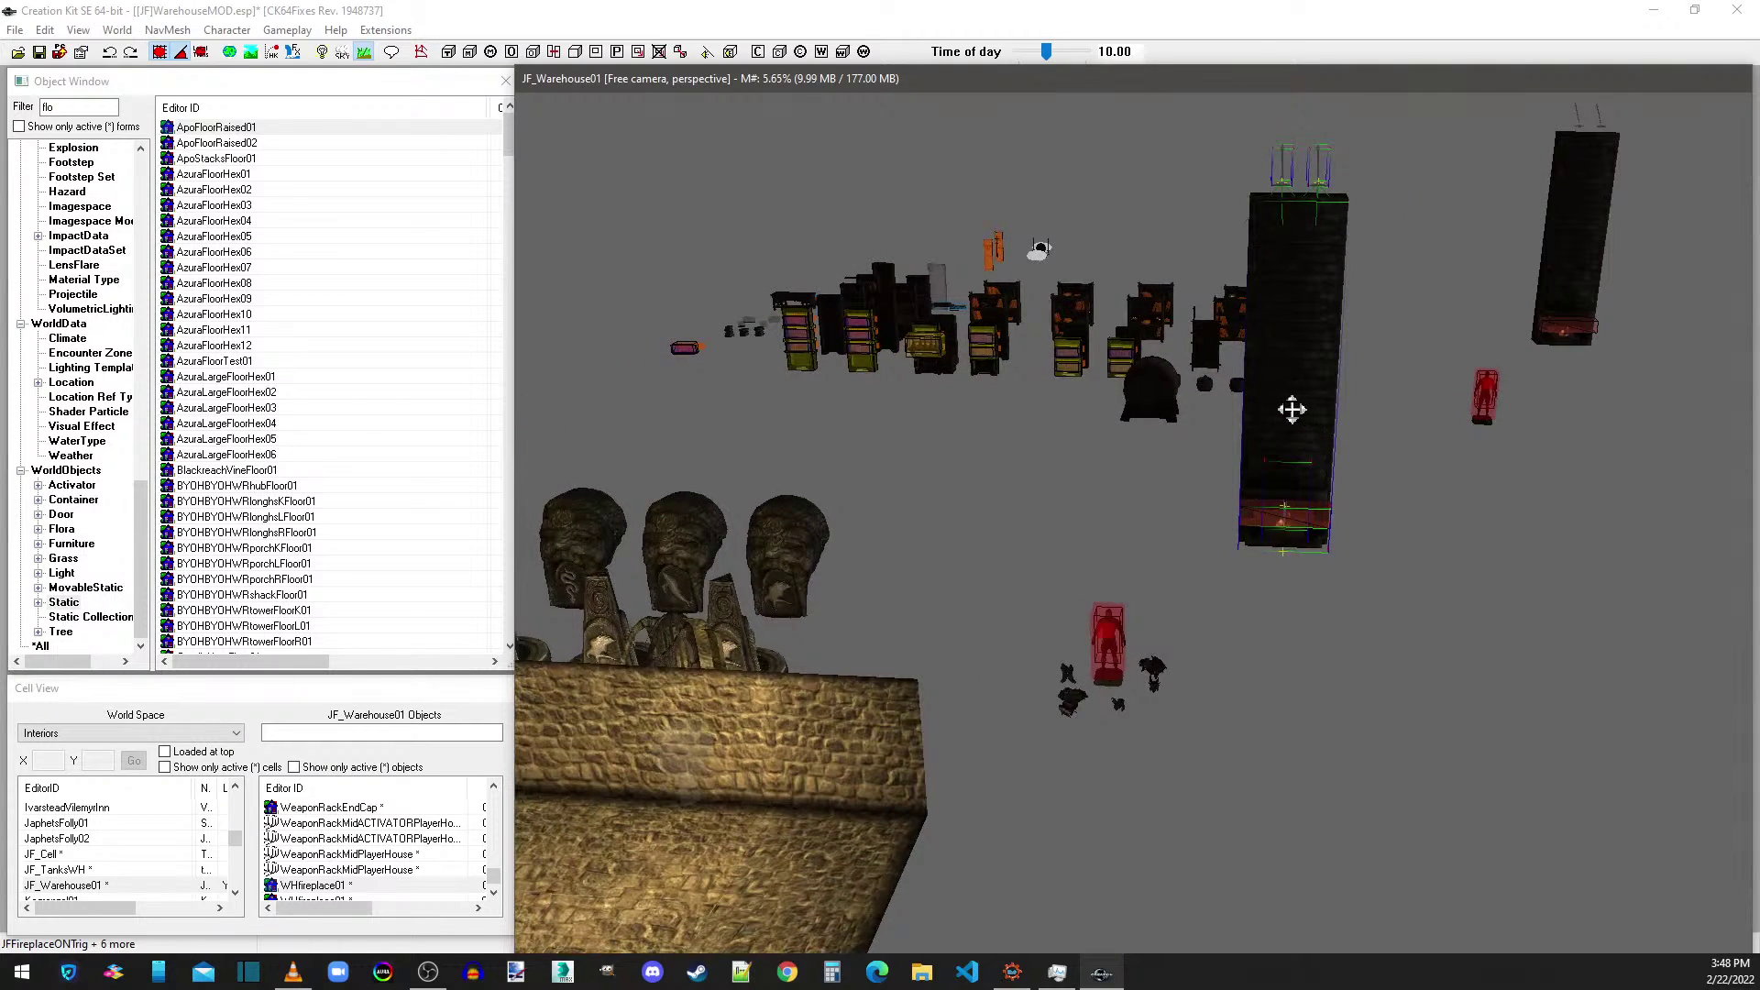
left_click_drag(1292, 410, 742, 628)
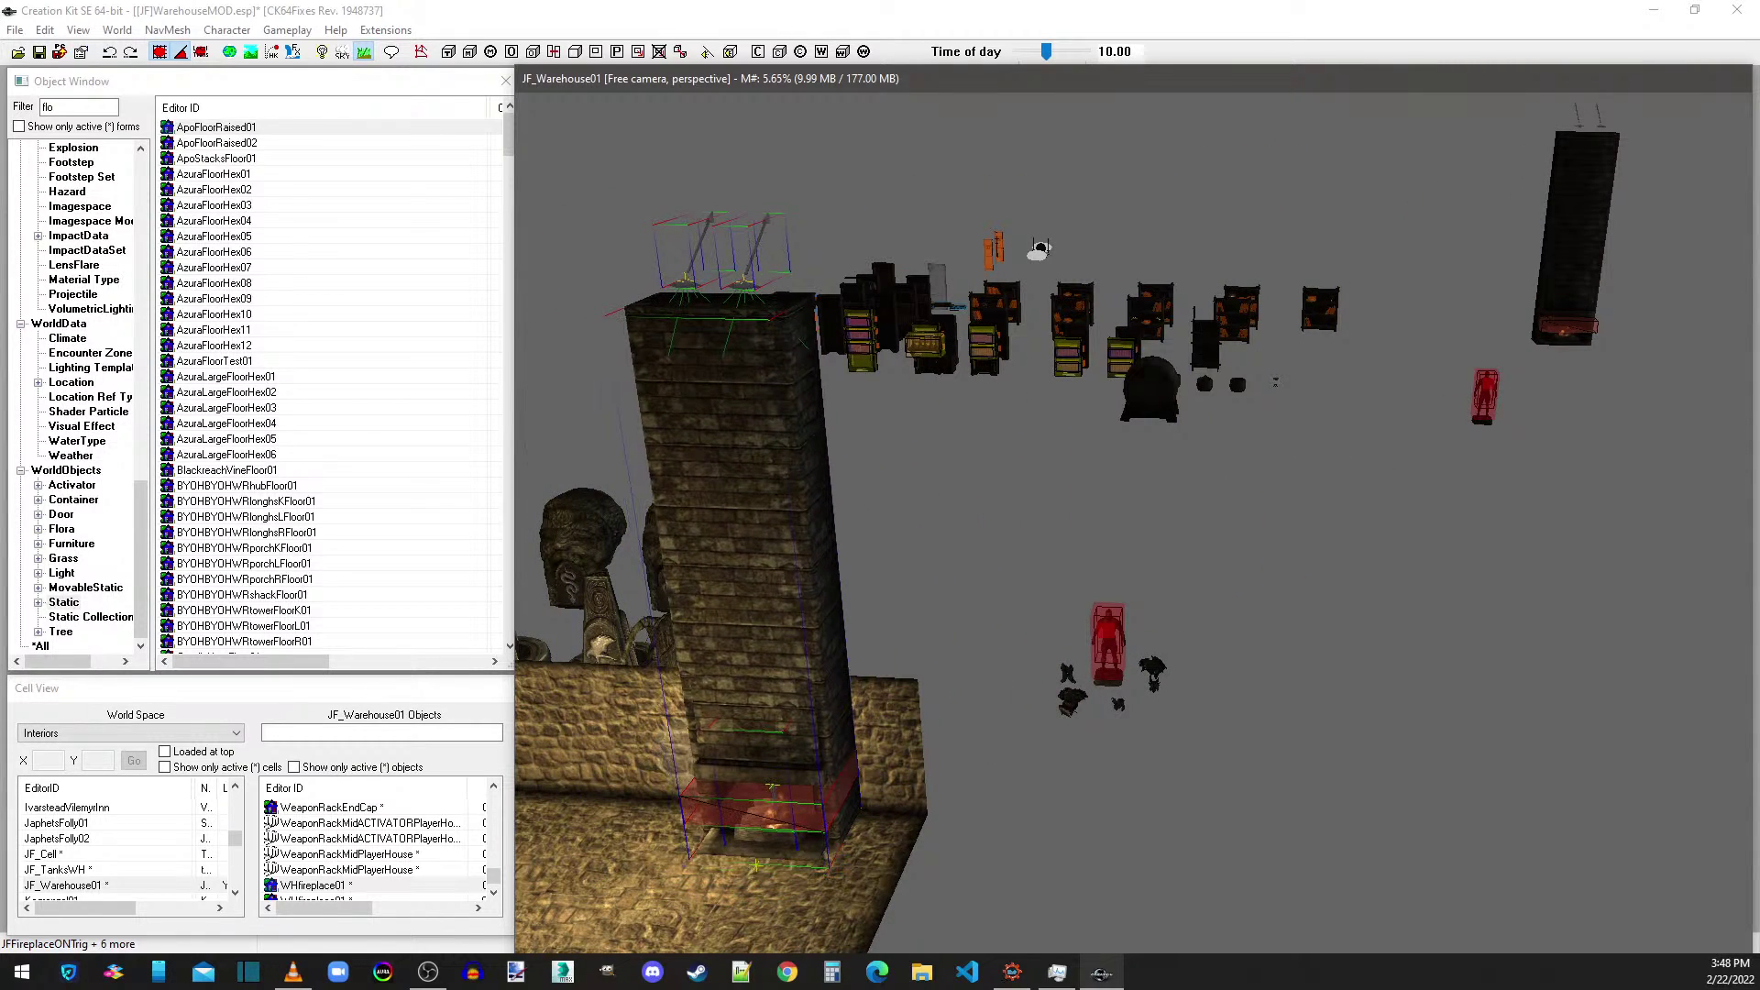
scroll(832, 705, "down", 3)
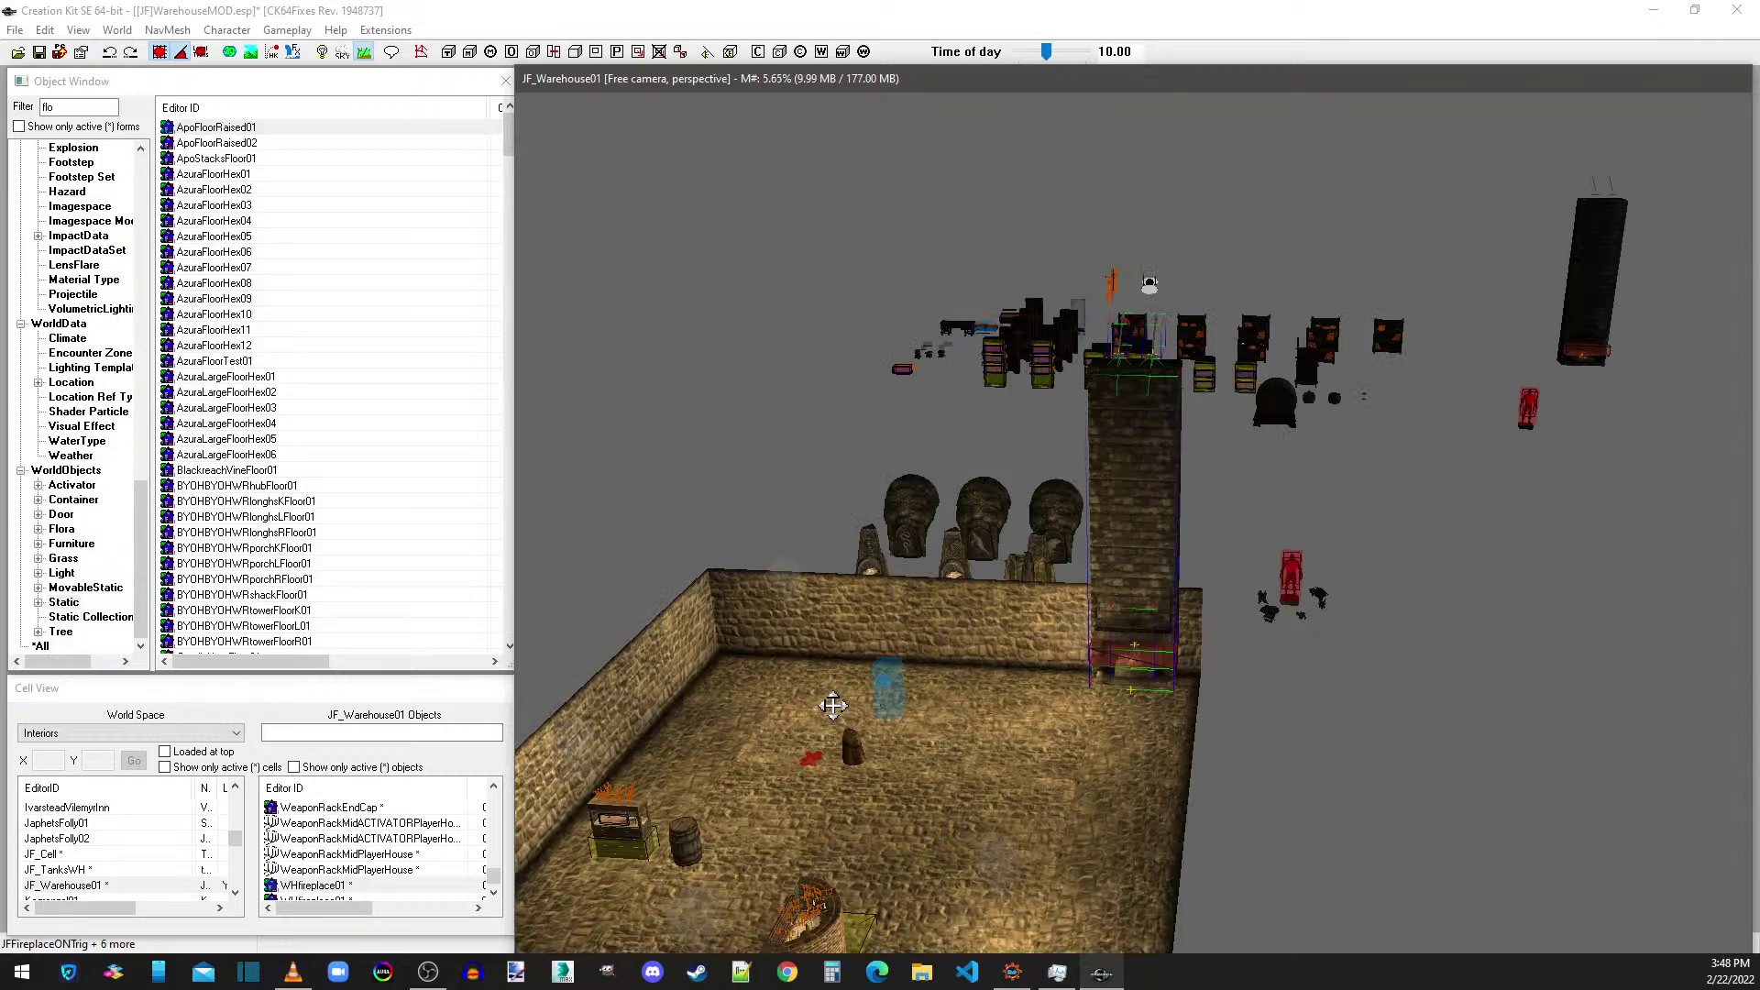
middle_click_drag(796, 741, 1078, 669, "shift")
scroll(1086, 632, "up", 5)
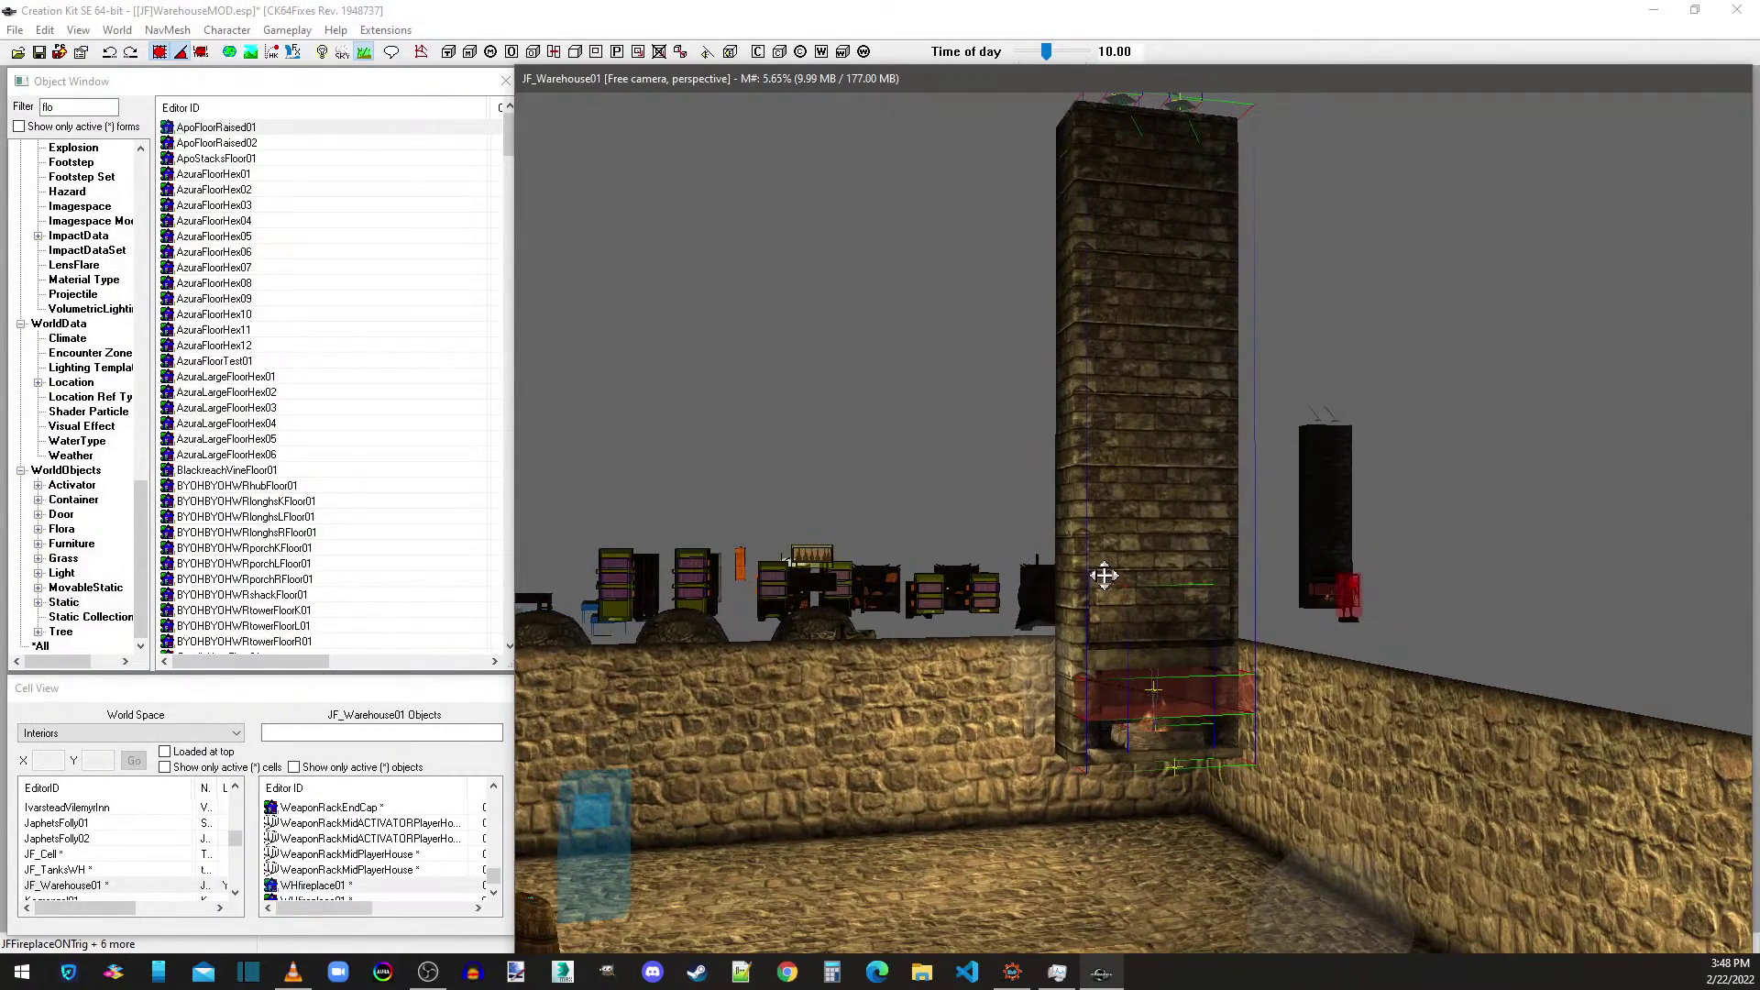
middle_click_drag(1124, 535, 1141, 768)
scroll(1121, 801, "down", 10)
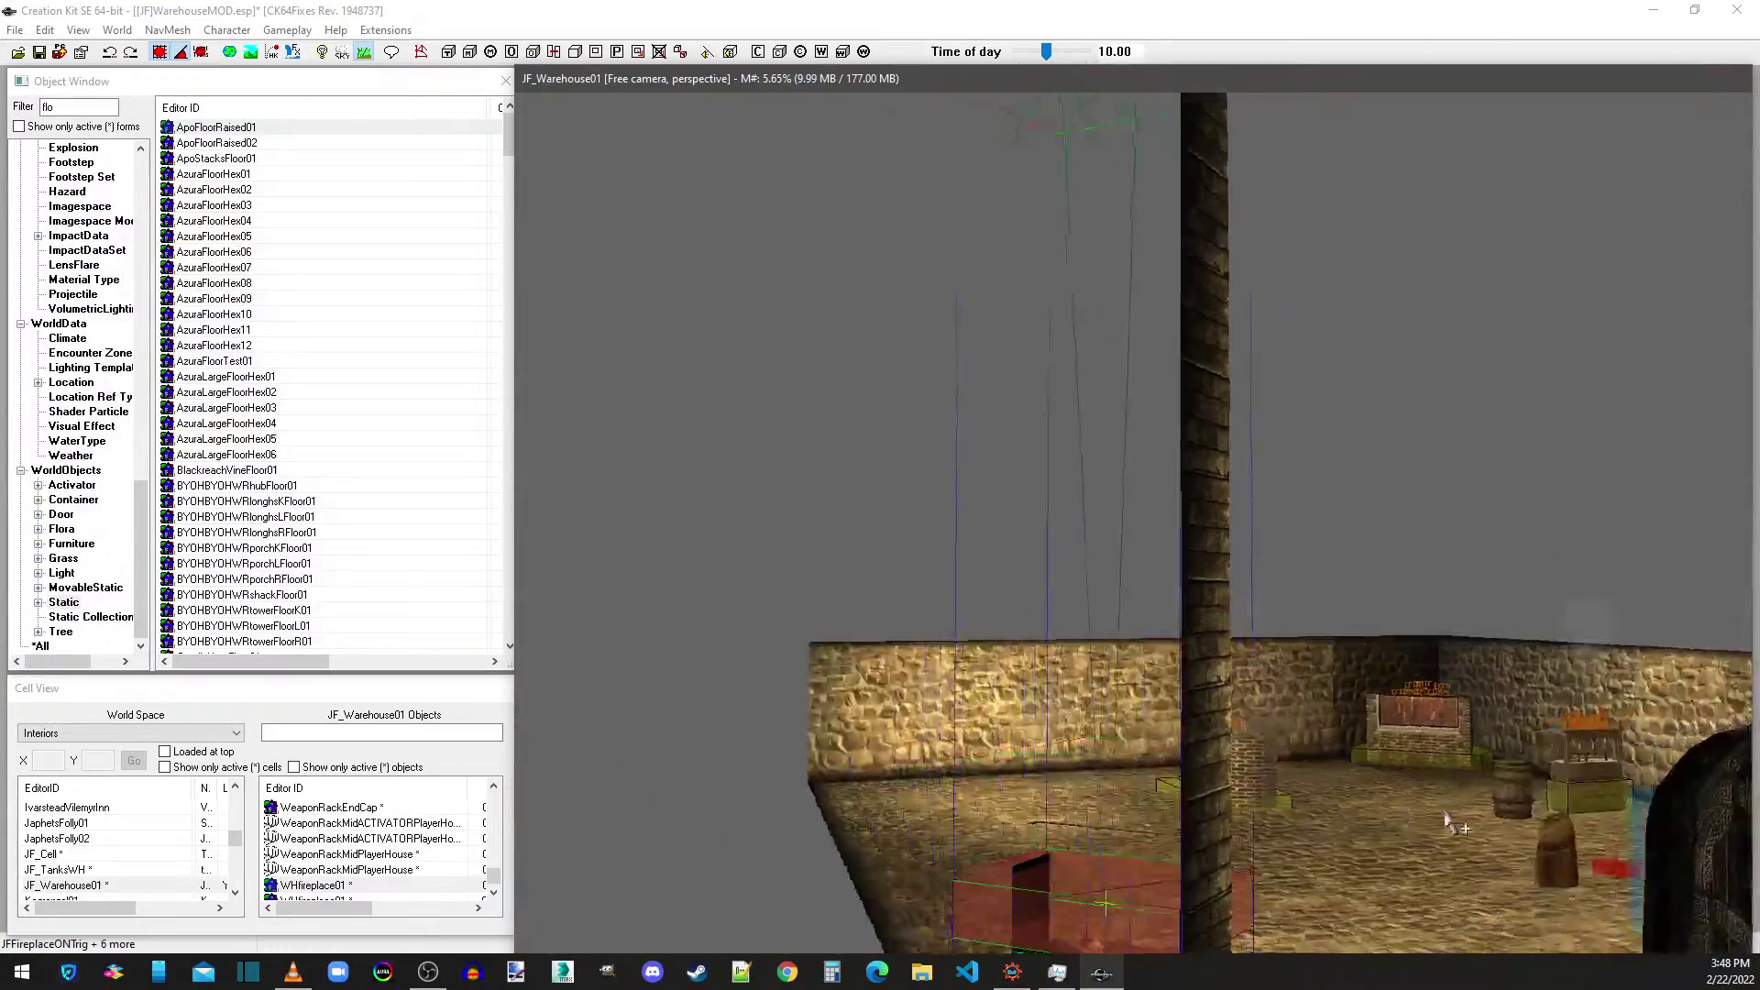
scroll(1467, 841, "up", 10)
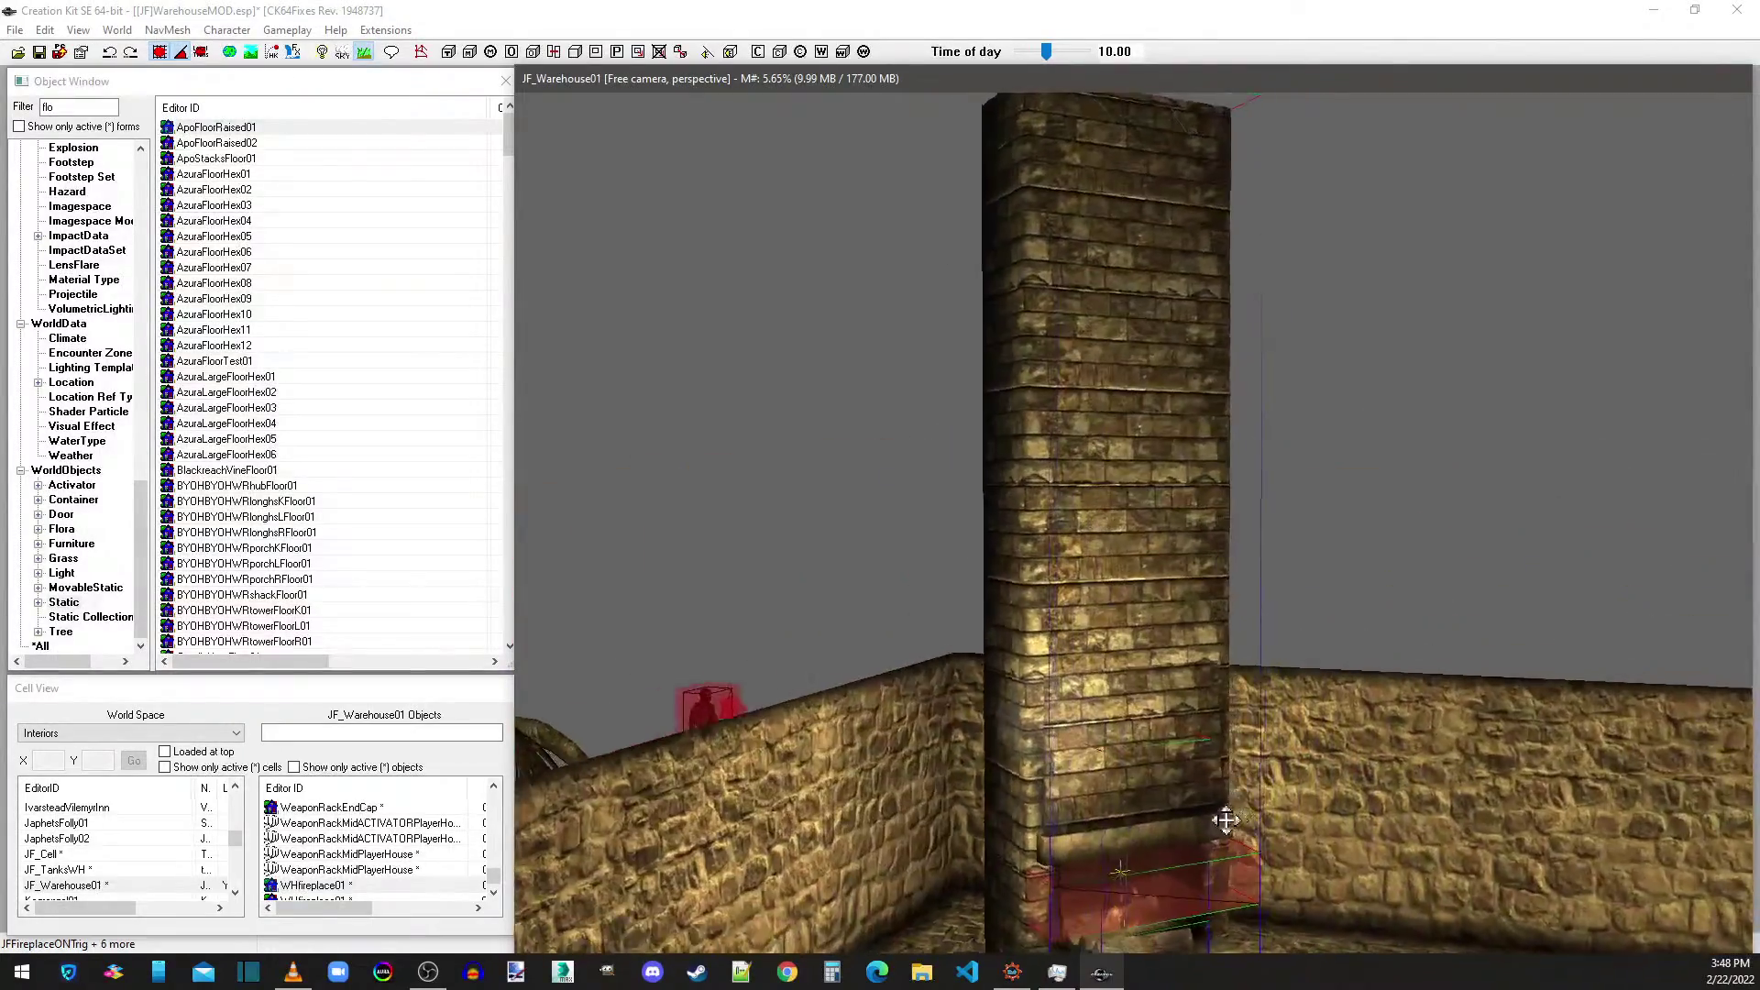
scroll(1154, 838, "down", 8)
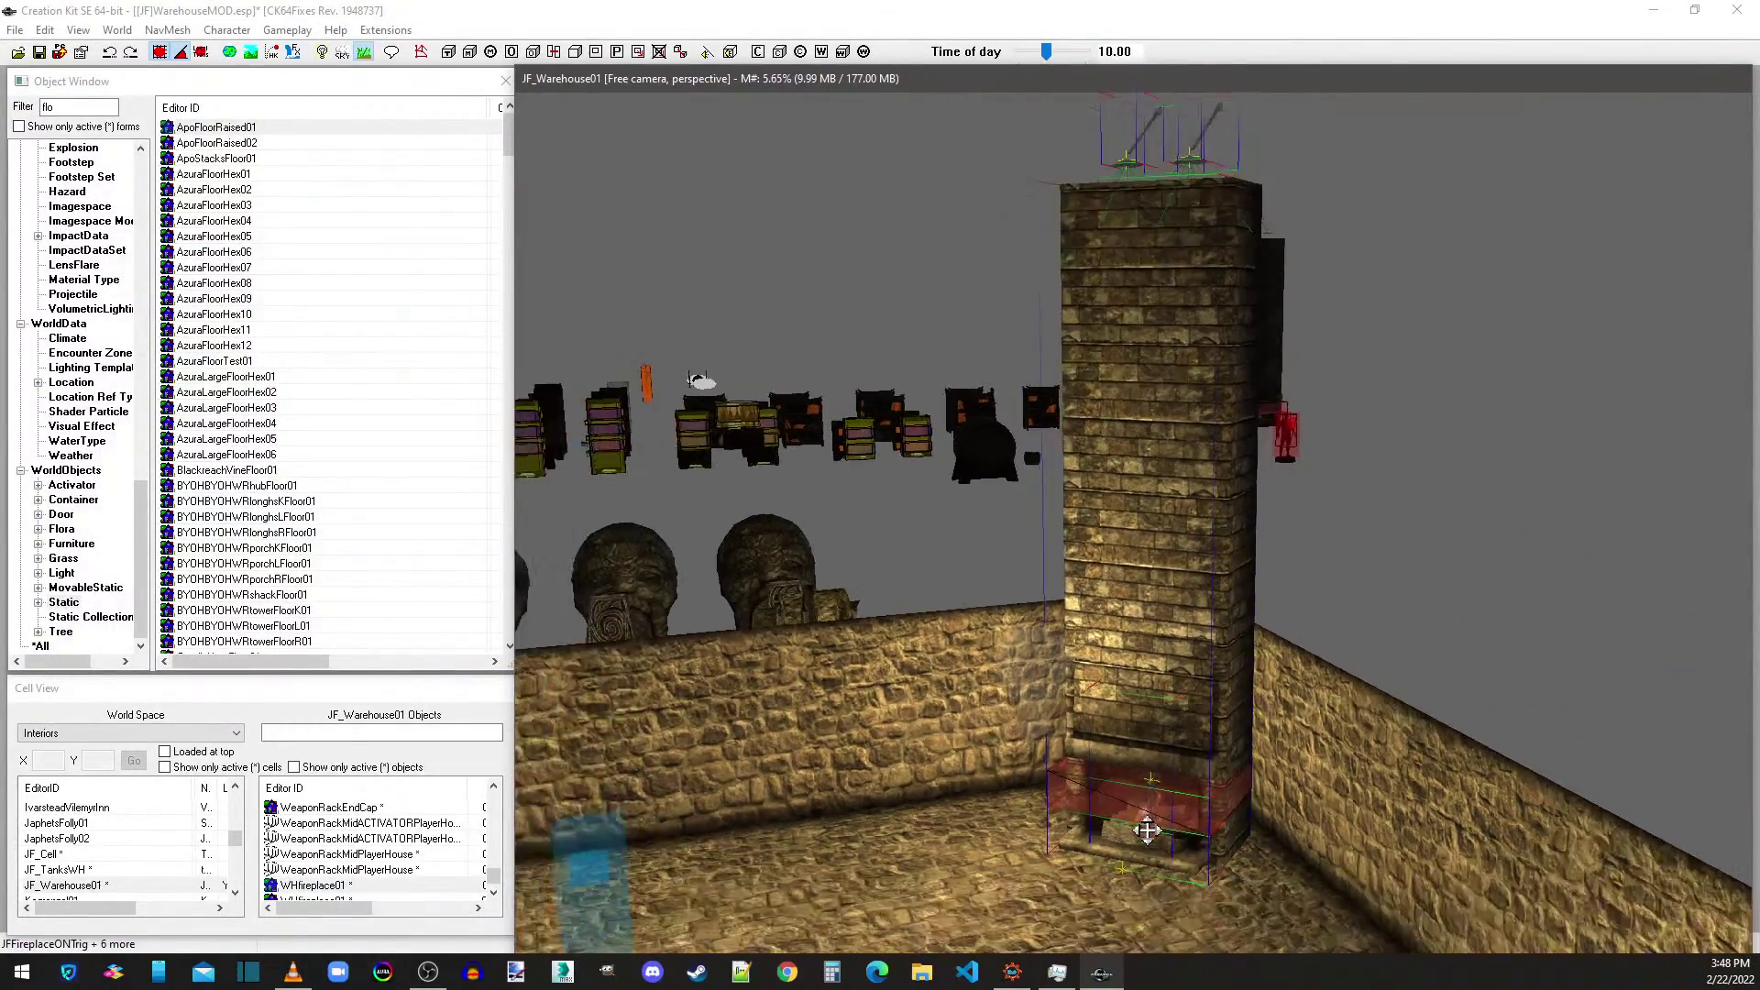
- Move the FarmInteriorLight01 light along the back wall away from the new fireplace and save the plugin
middle_click_drag(1200, 737, 1134, 688, "shift")
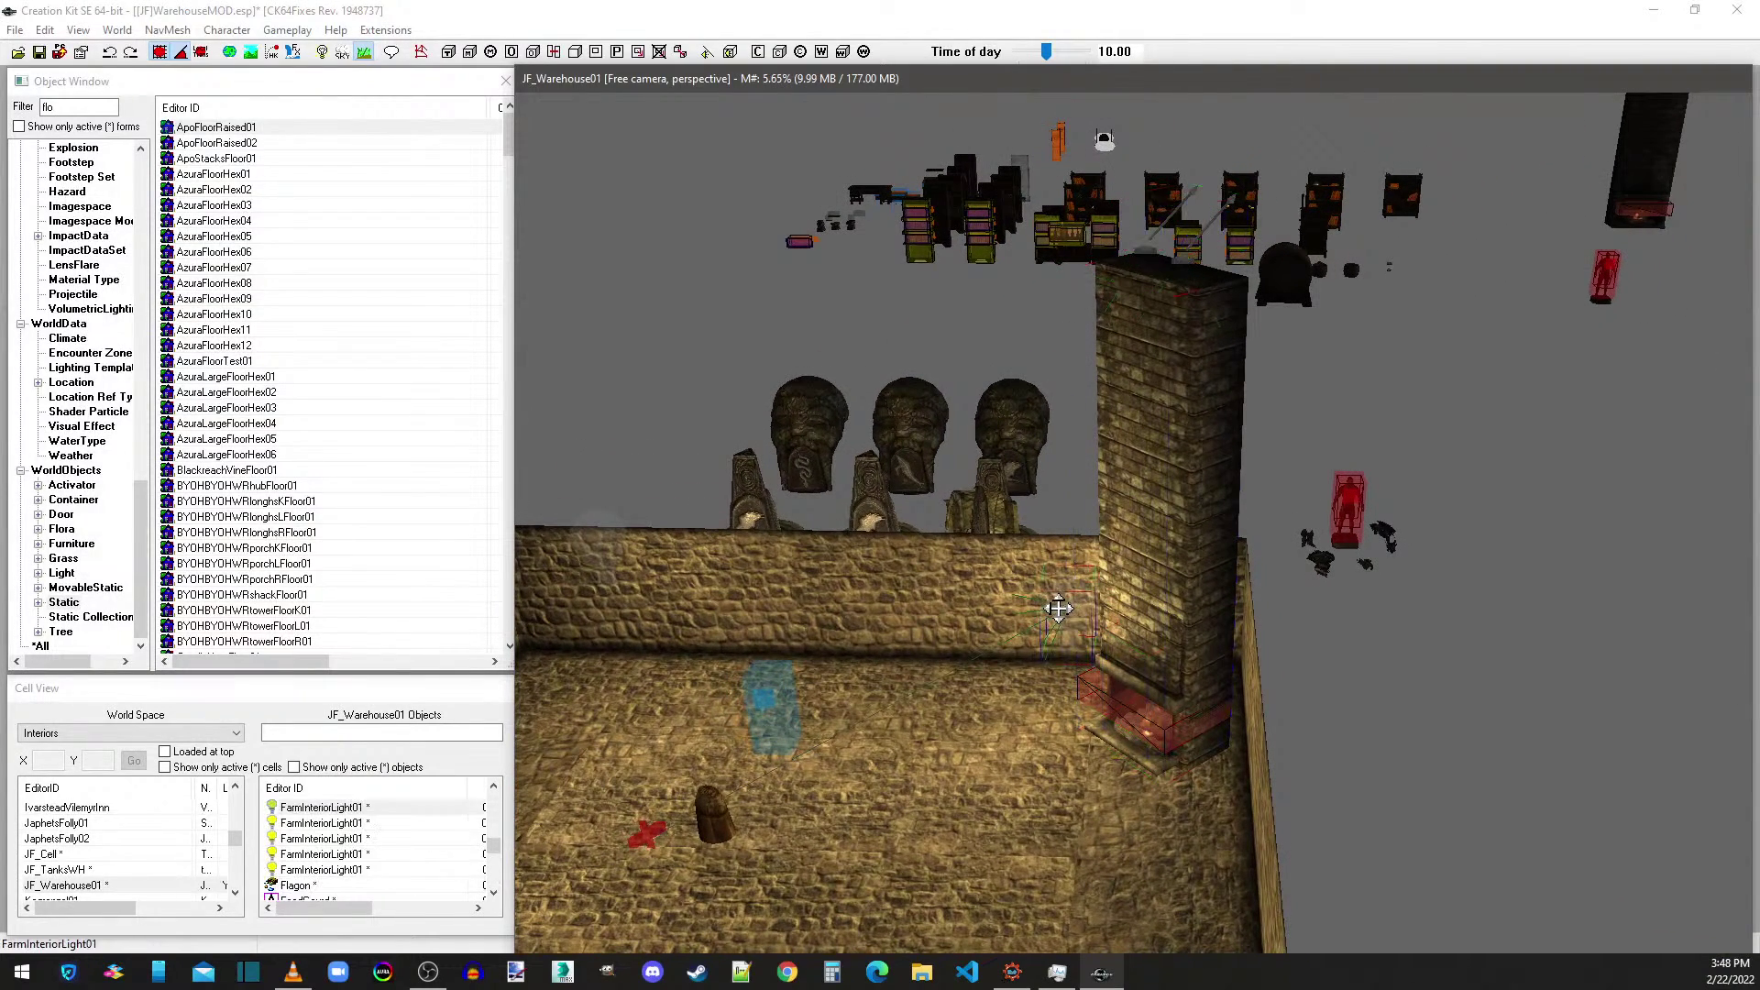
left_click(958, 595)
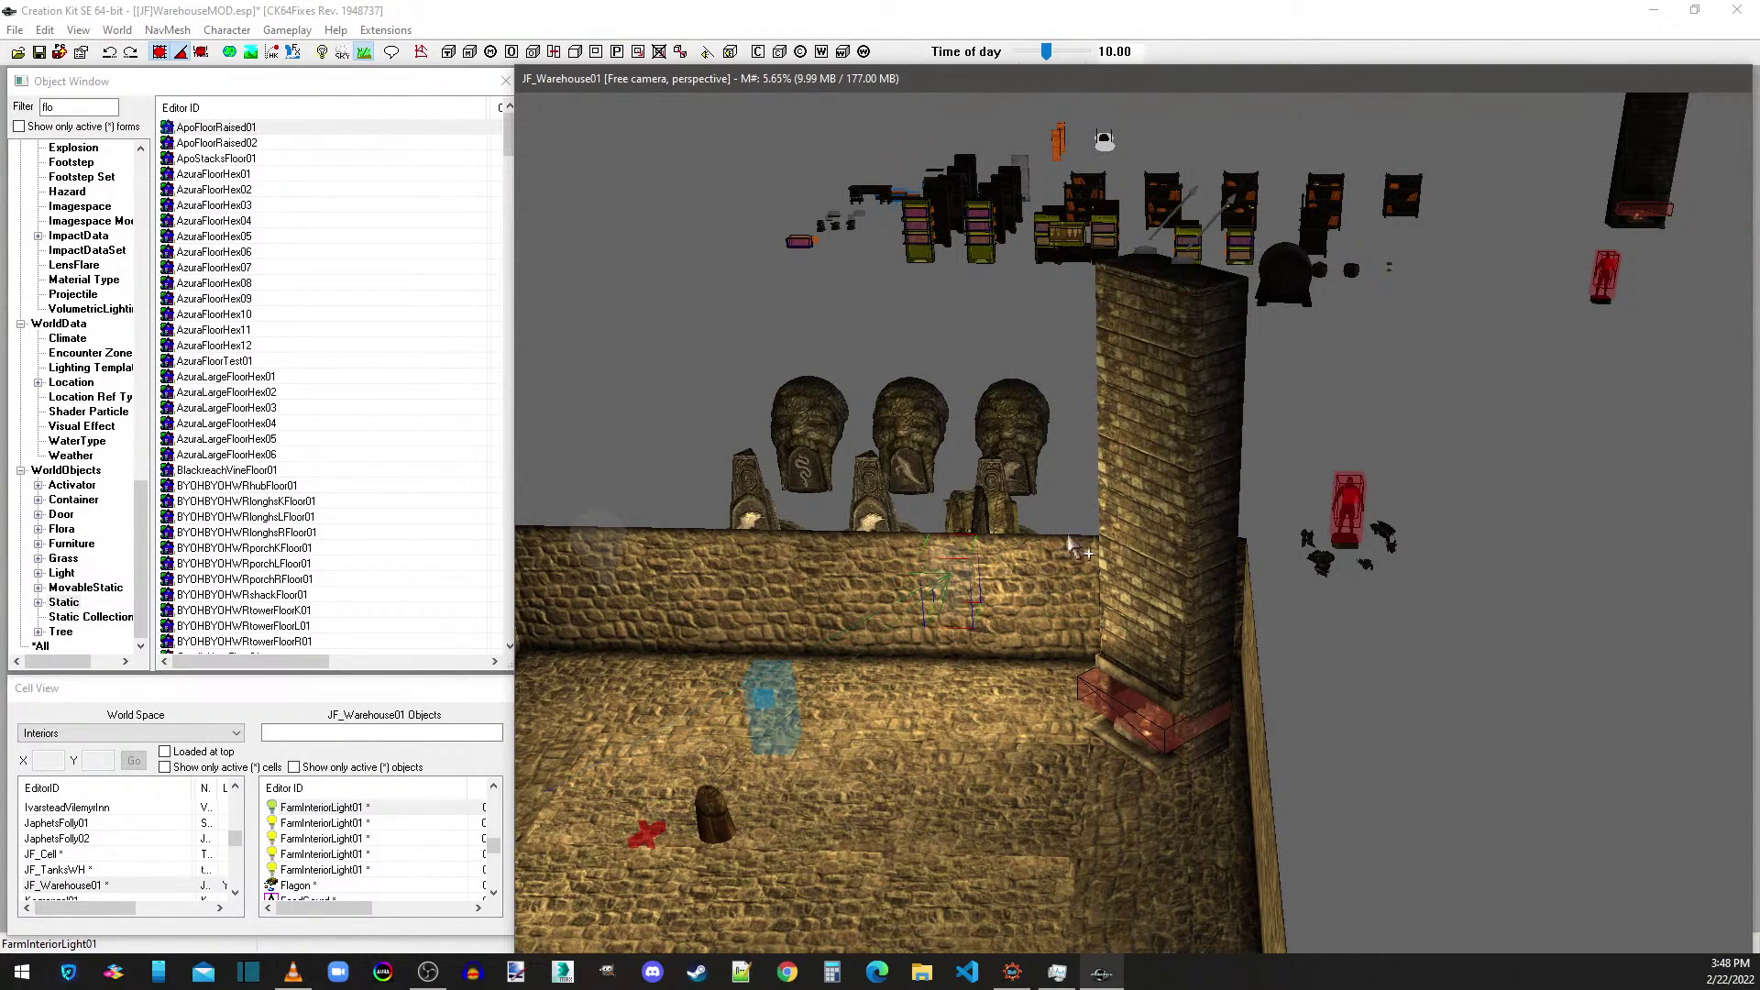
left_click(40, 53)
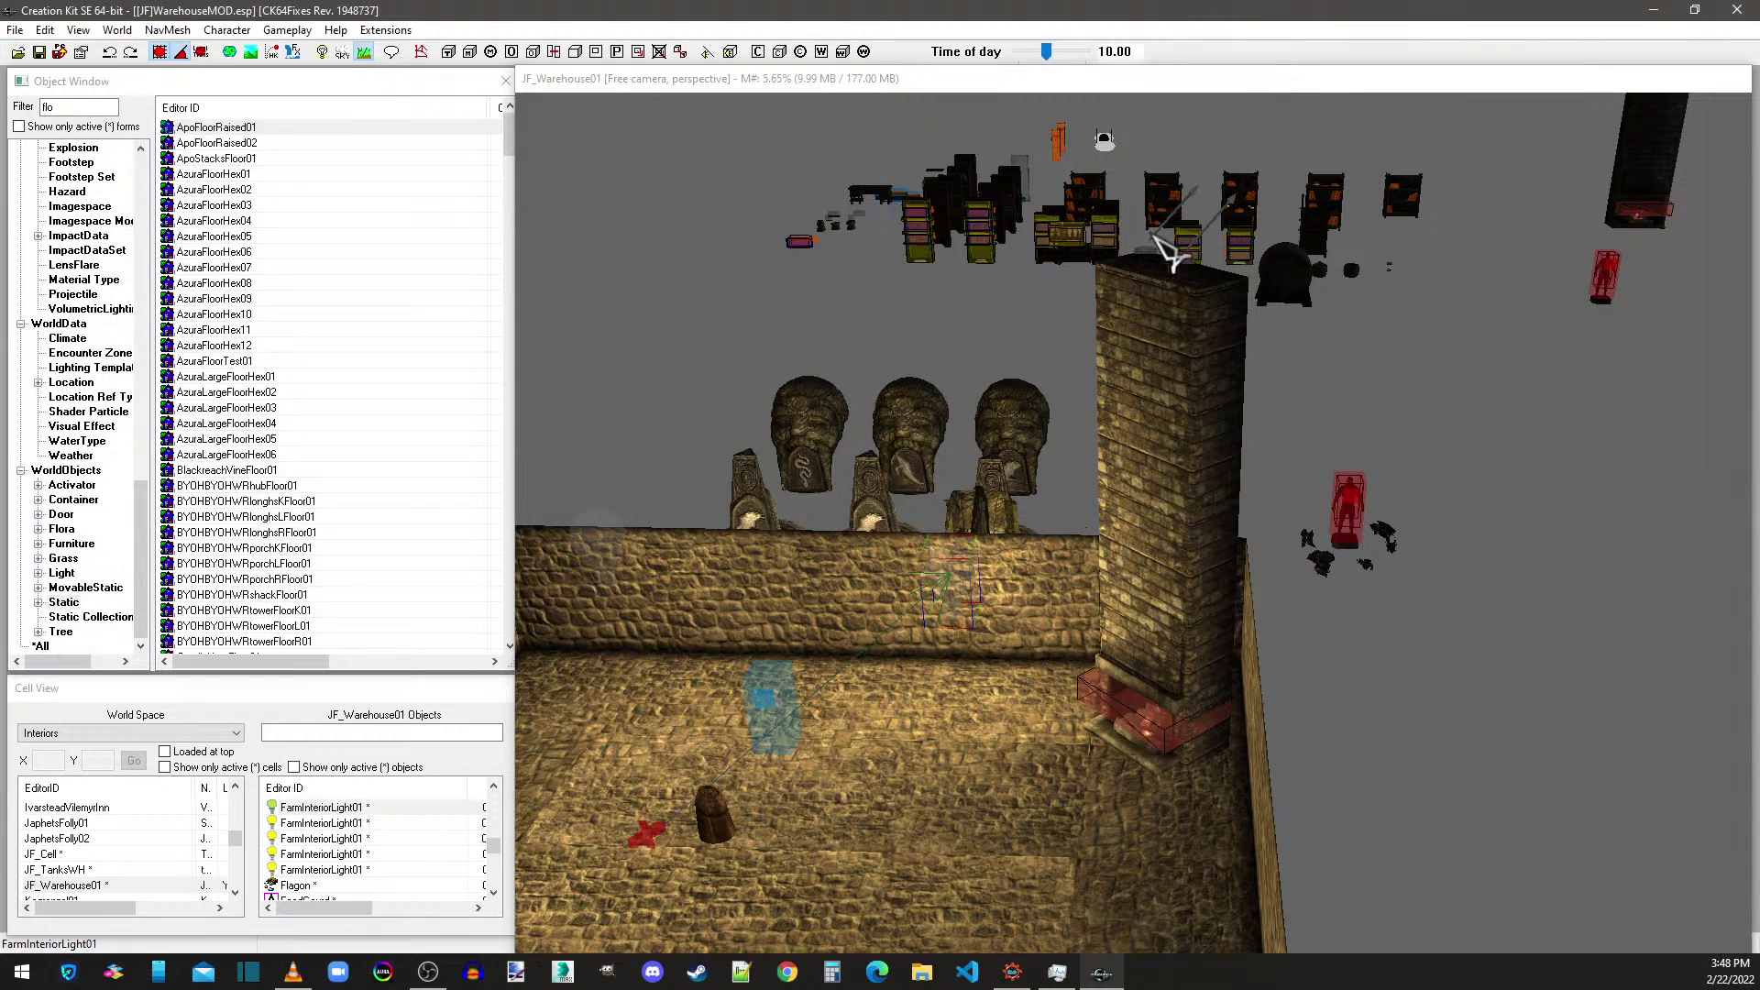
left_click(883, 78)
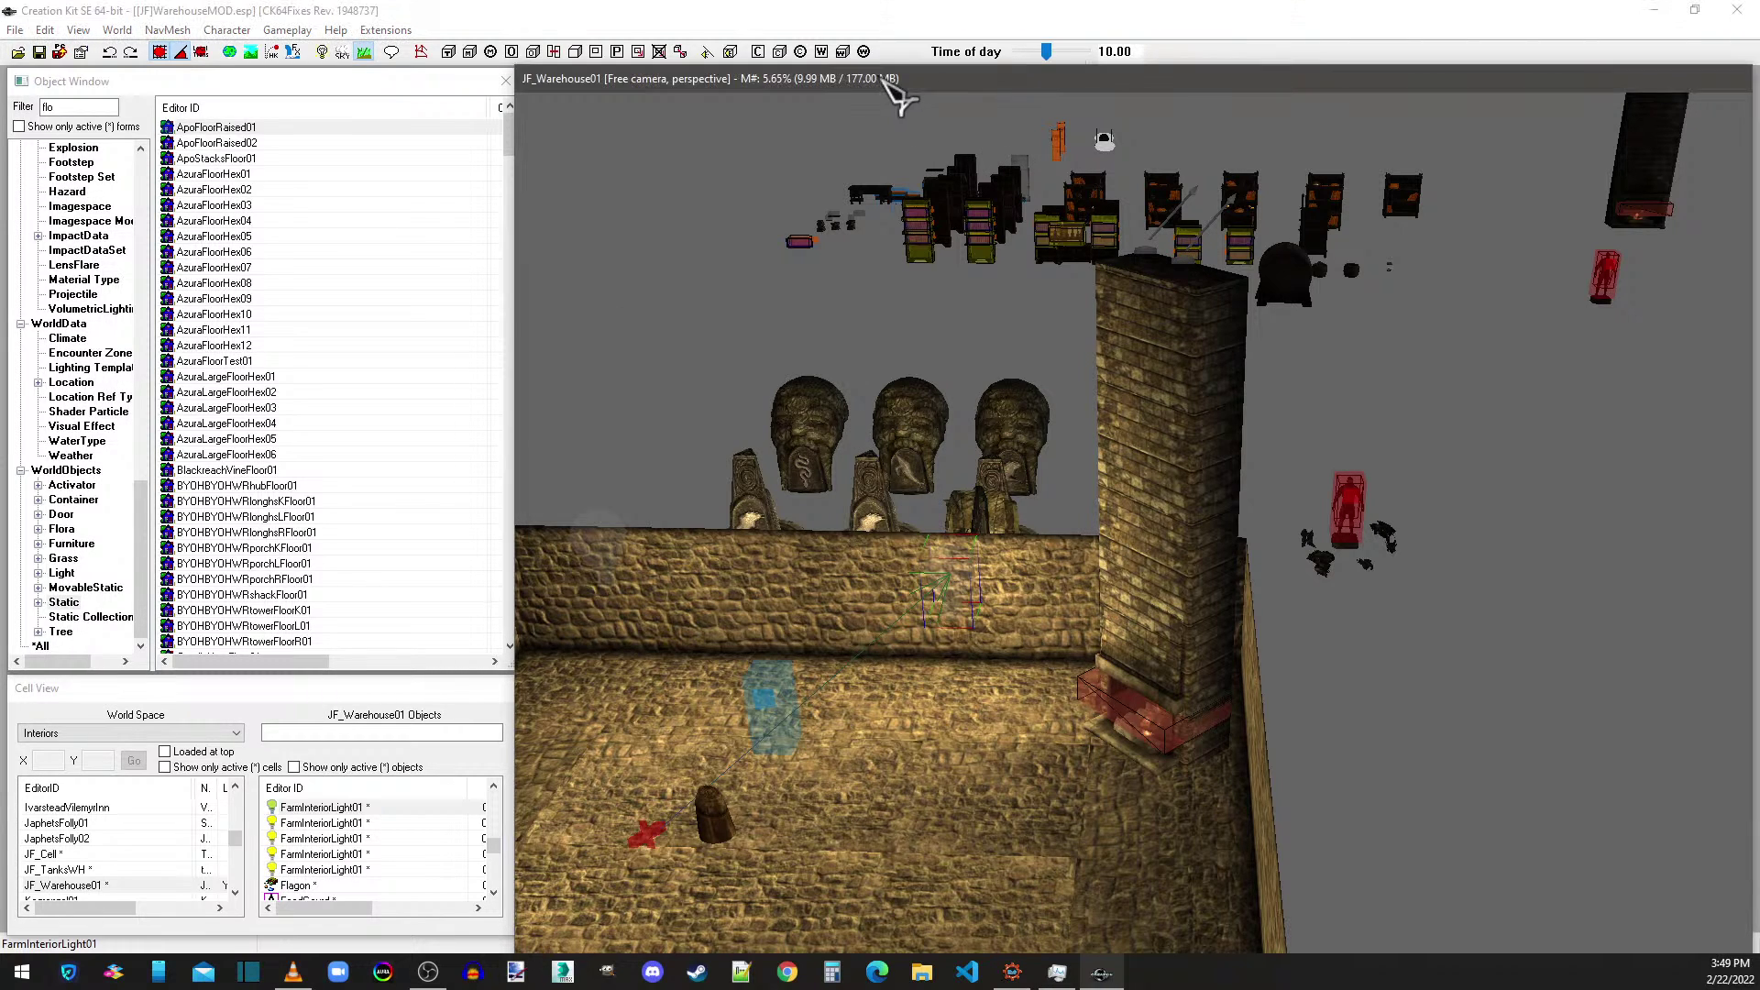
scroll(841, 351, "down", 3)
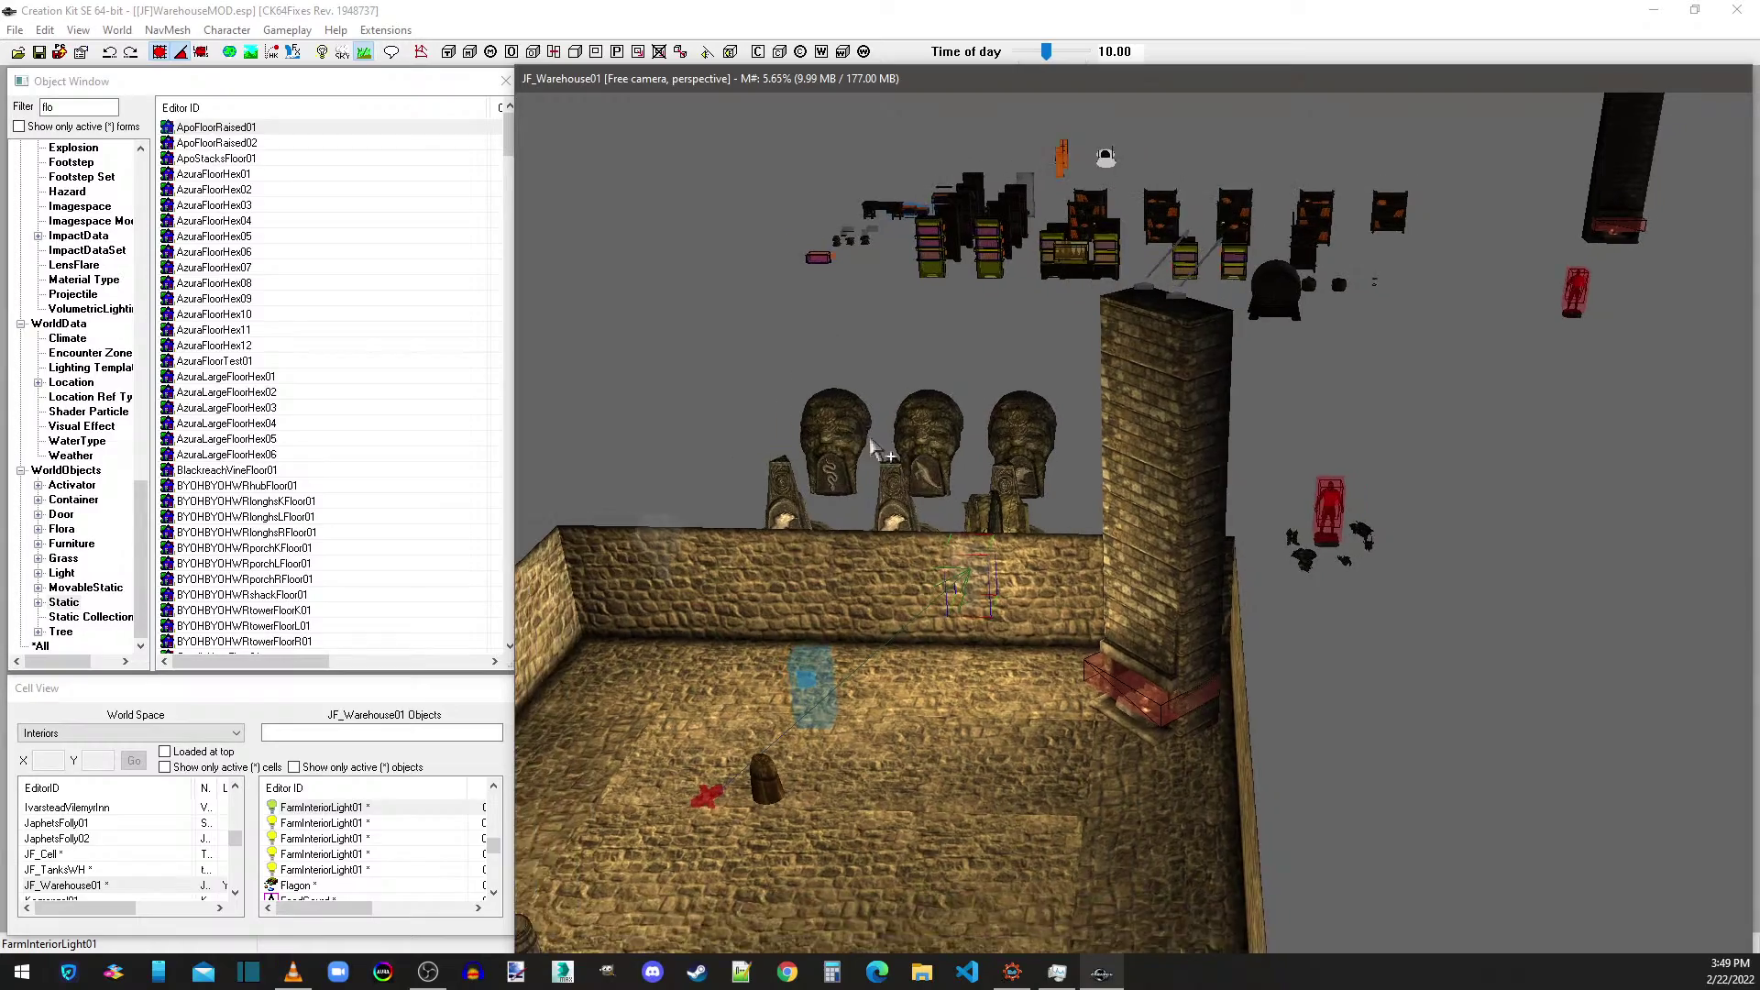
scroll(1021, 393, "down", 3)
middle_click_drag(1263, 204, 1325, 146)
middle_click_drag(687, 781, 811, 776)
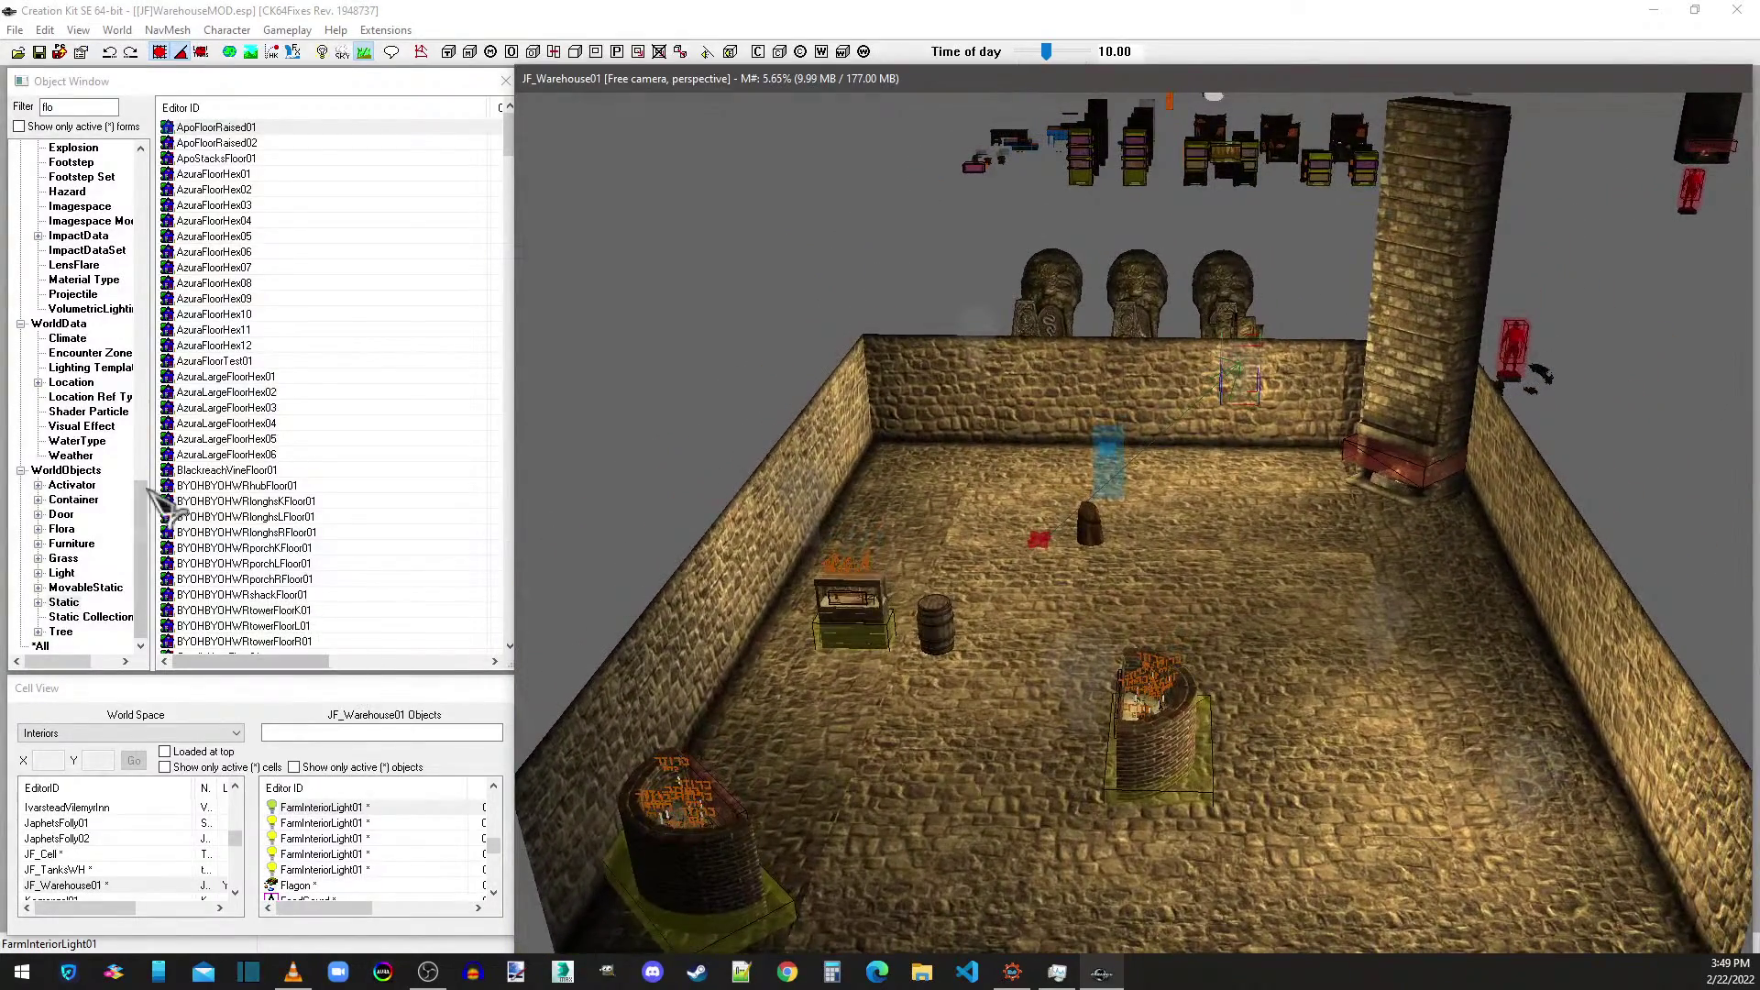
- List only the active forms in the Activator category and clear the name filter
left_click_drag(147, 490, 157, 559)
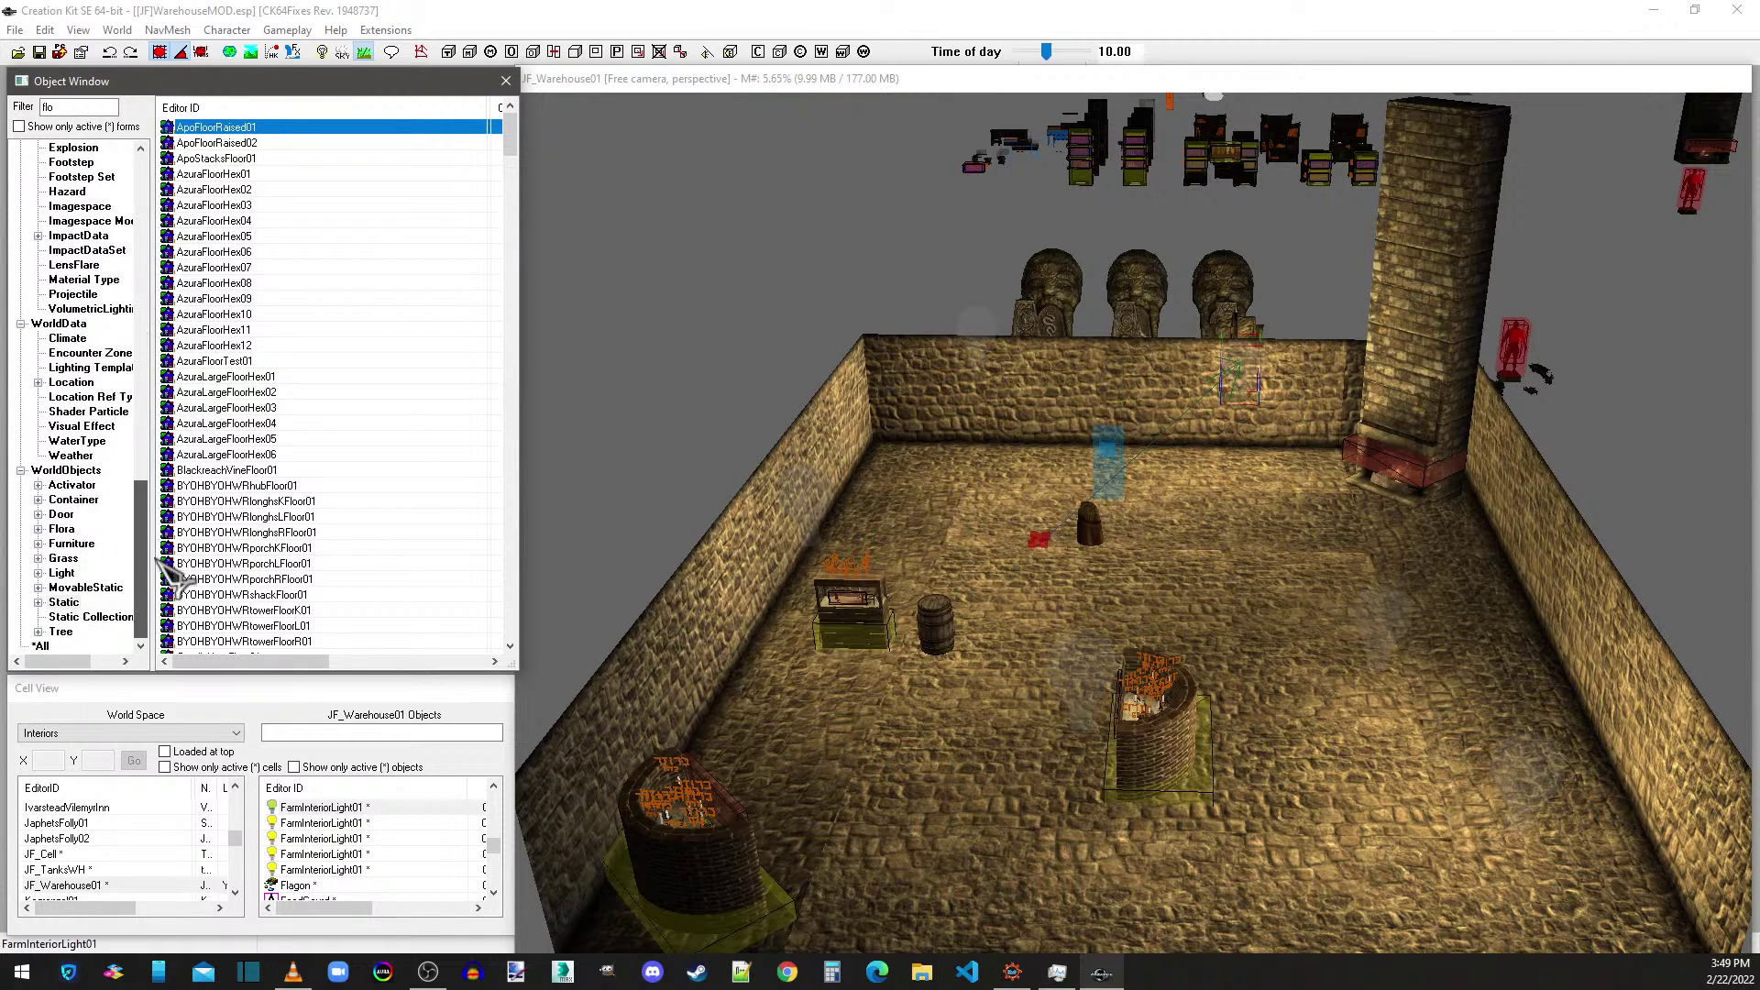
left_click(77, 487)
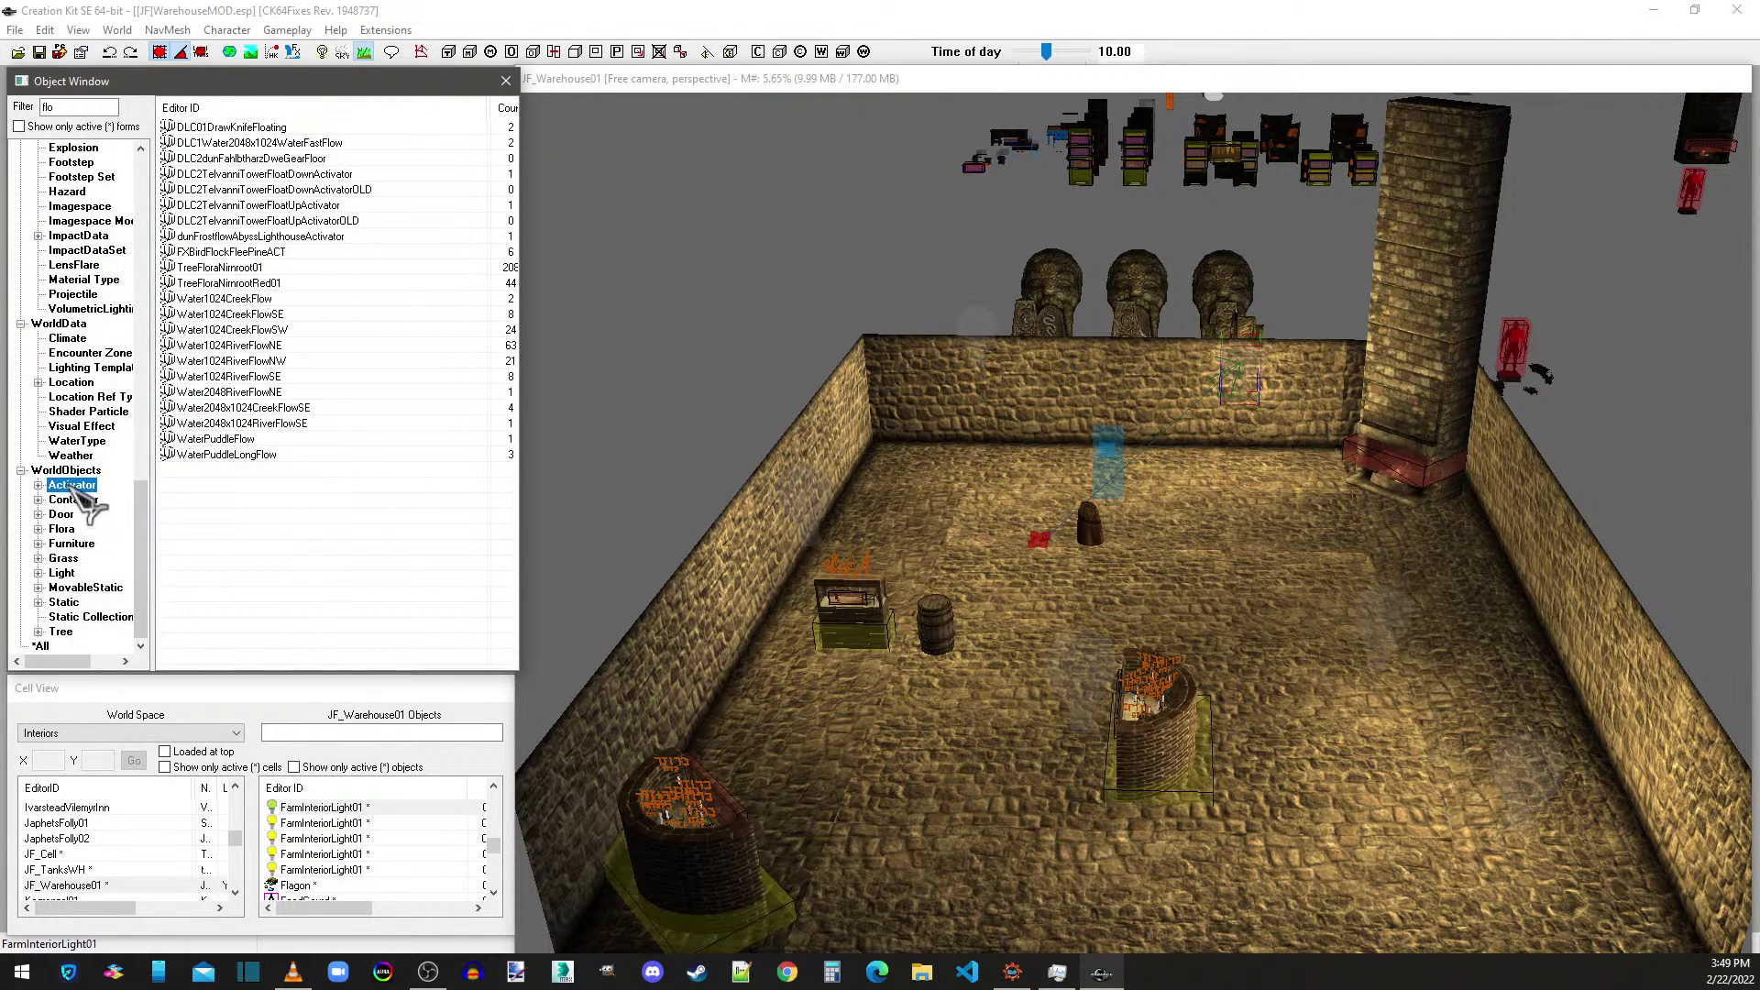
left_click(95, 128)
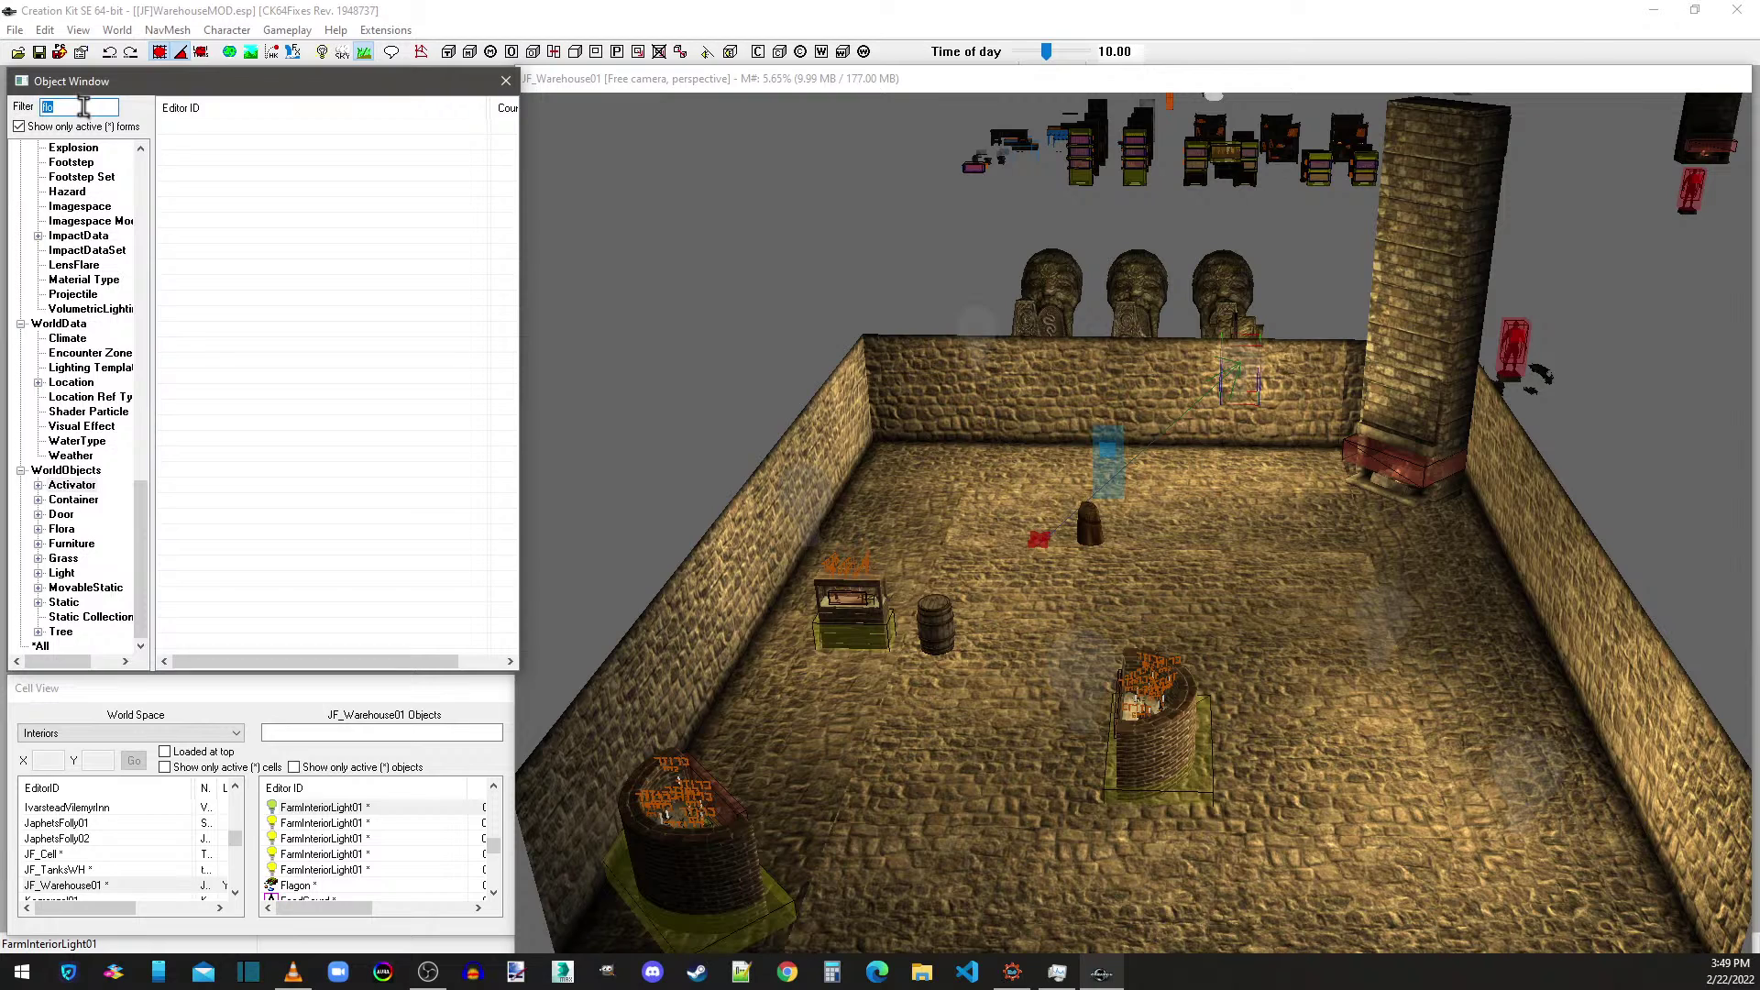
left_click_drag(511, 216, 500, 569)
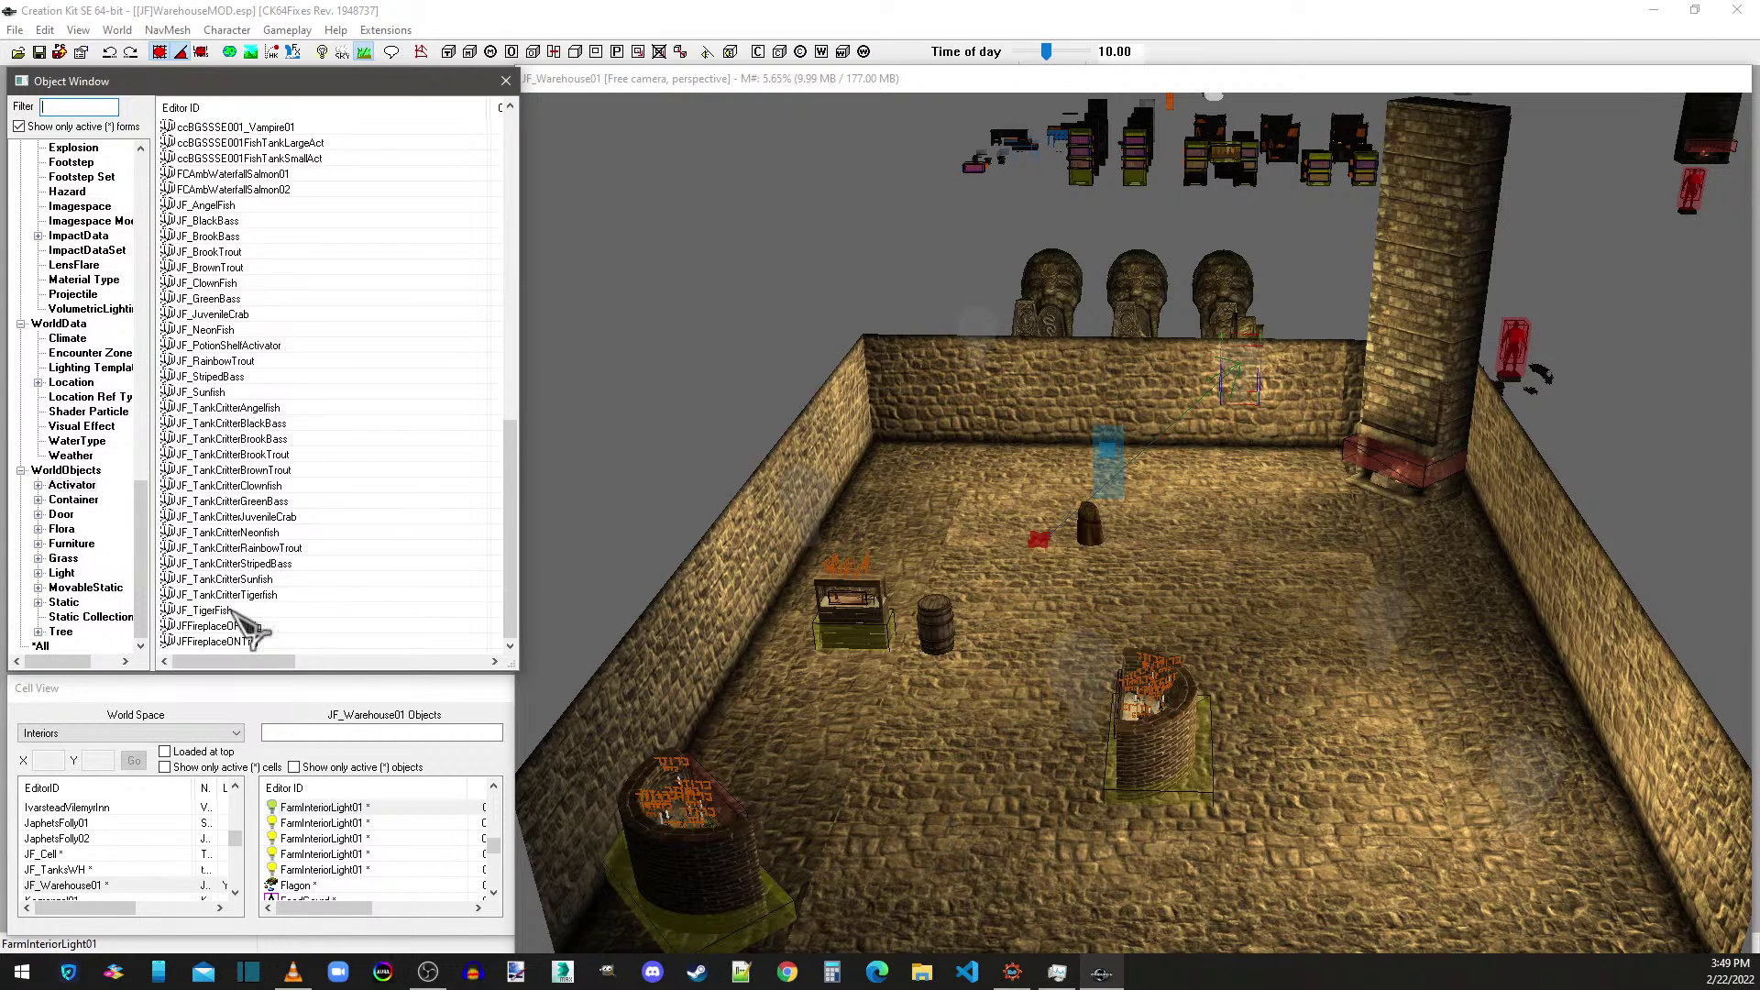
- Open a preview of the JF_TankCritterAngelfish activator
left_click_drag(243, 613, 237, 475)
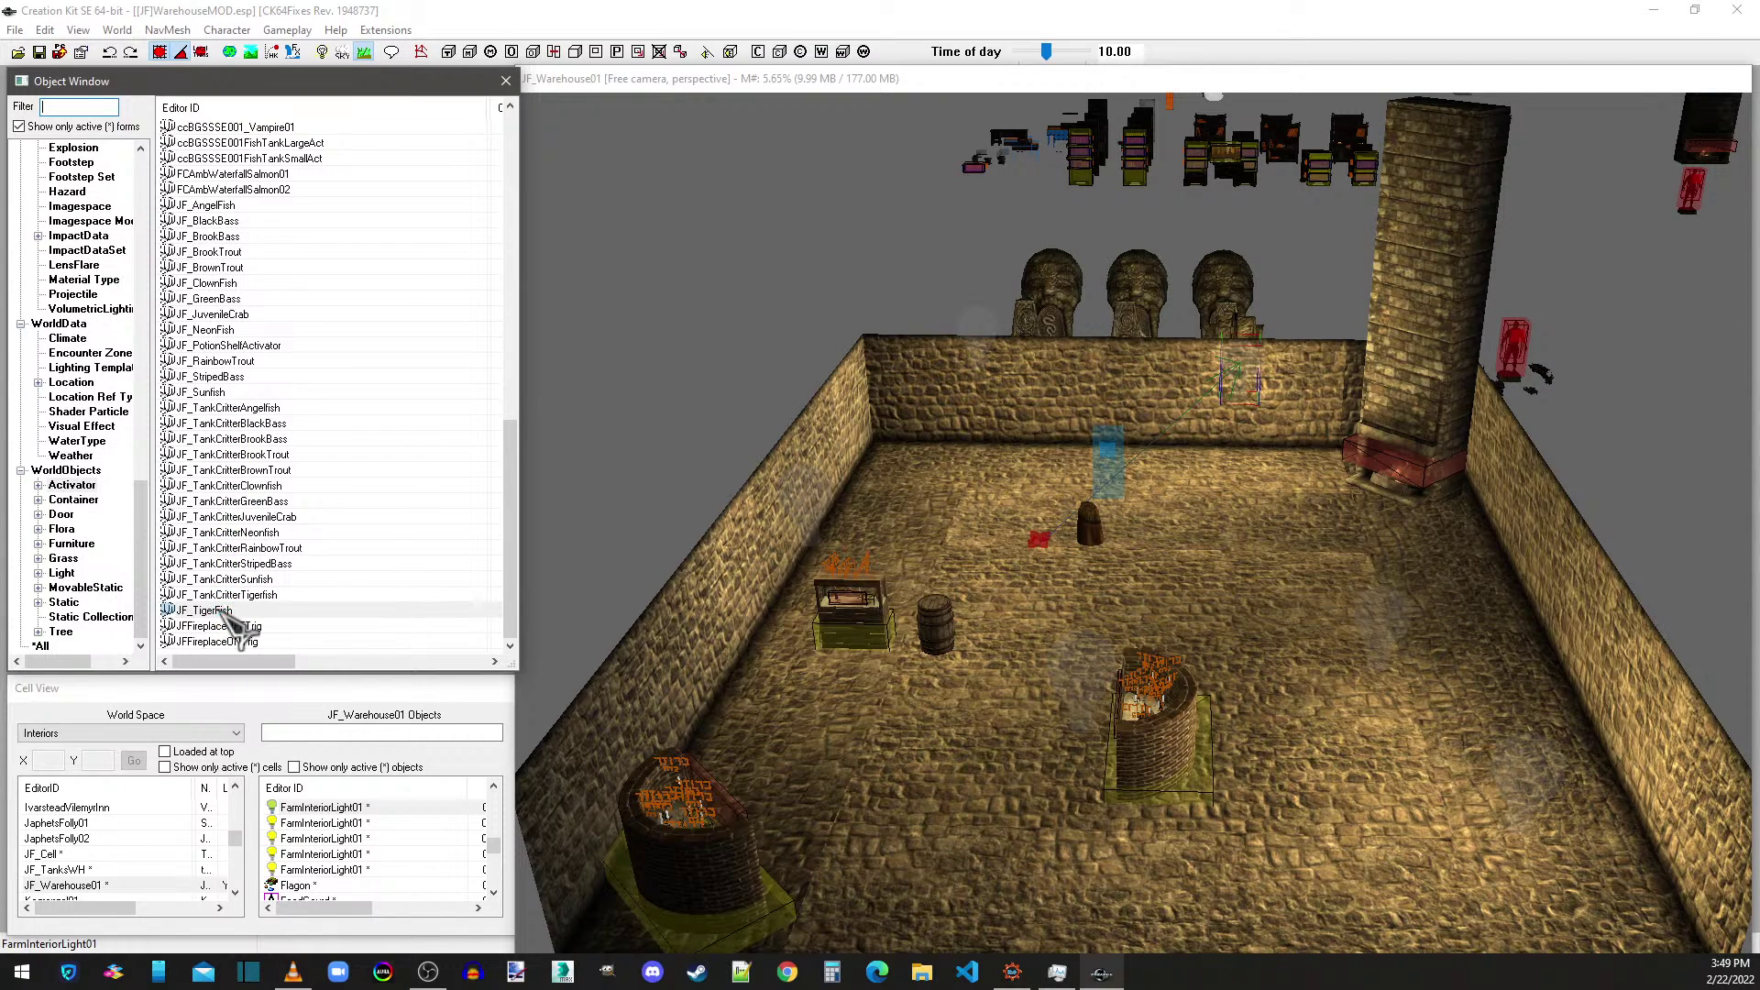
right_click(242, 408)
left_click(316, 516)
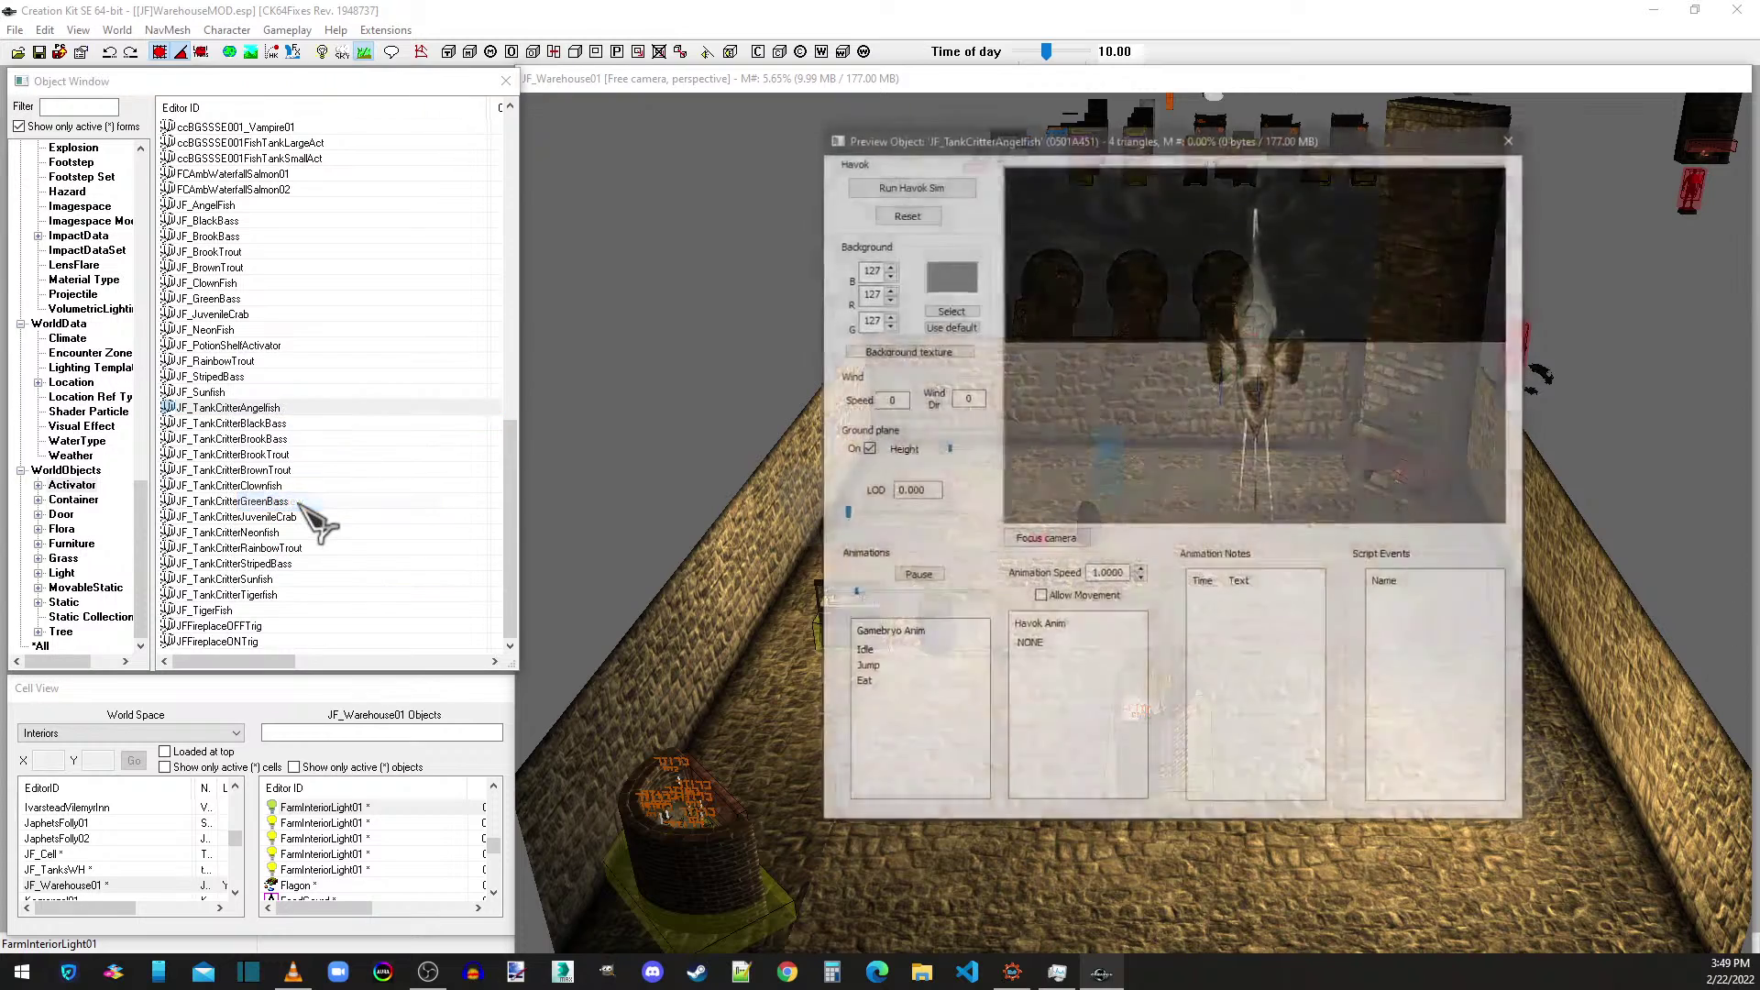
- Turn off the ground plane in the angelfish preview and view the whole fish from the side
left_click_drag(1229, 340, 1063, 362)
left_click(869, 449)
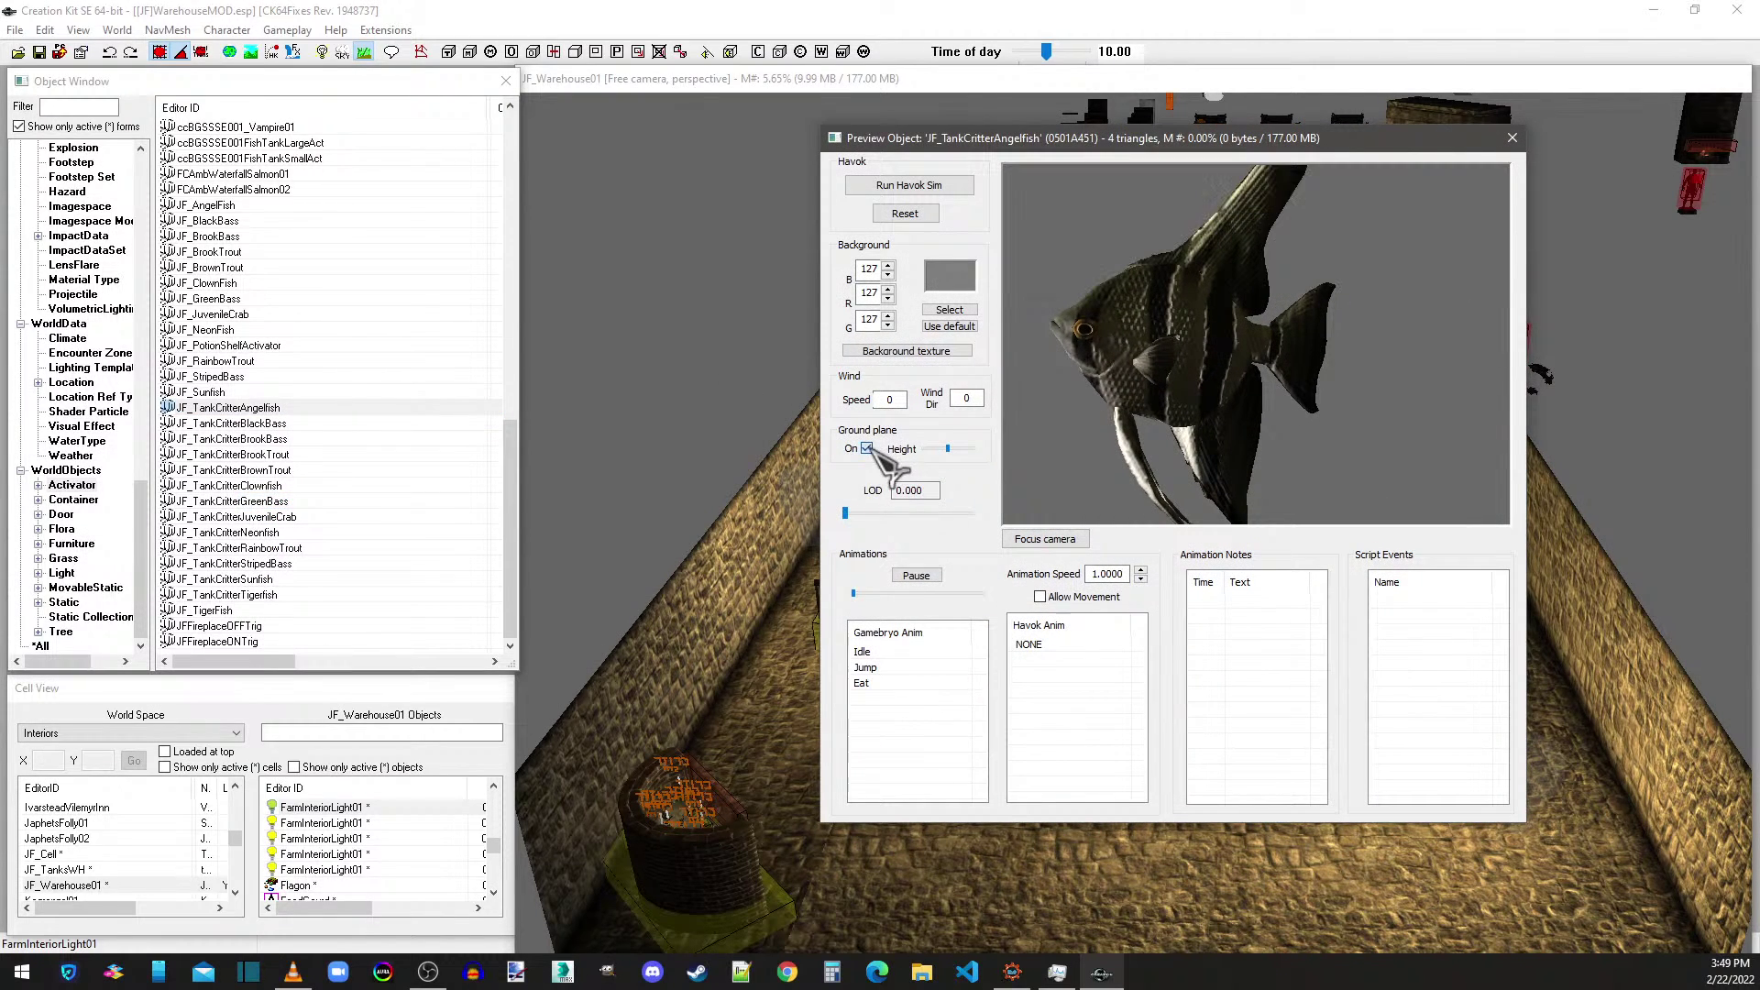
scroll(1292, 353, "down", 3)
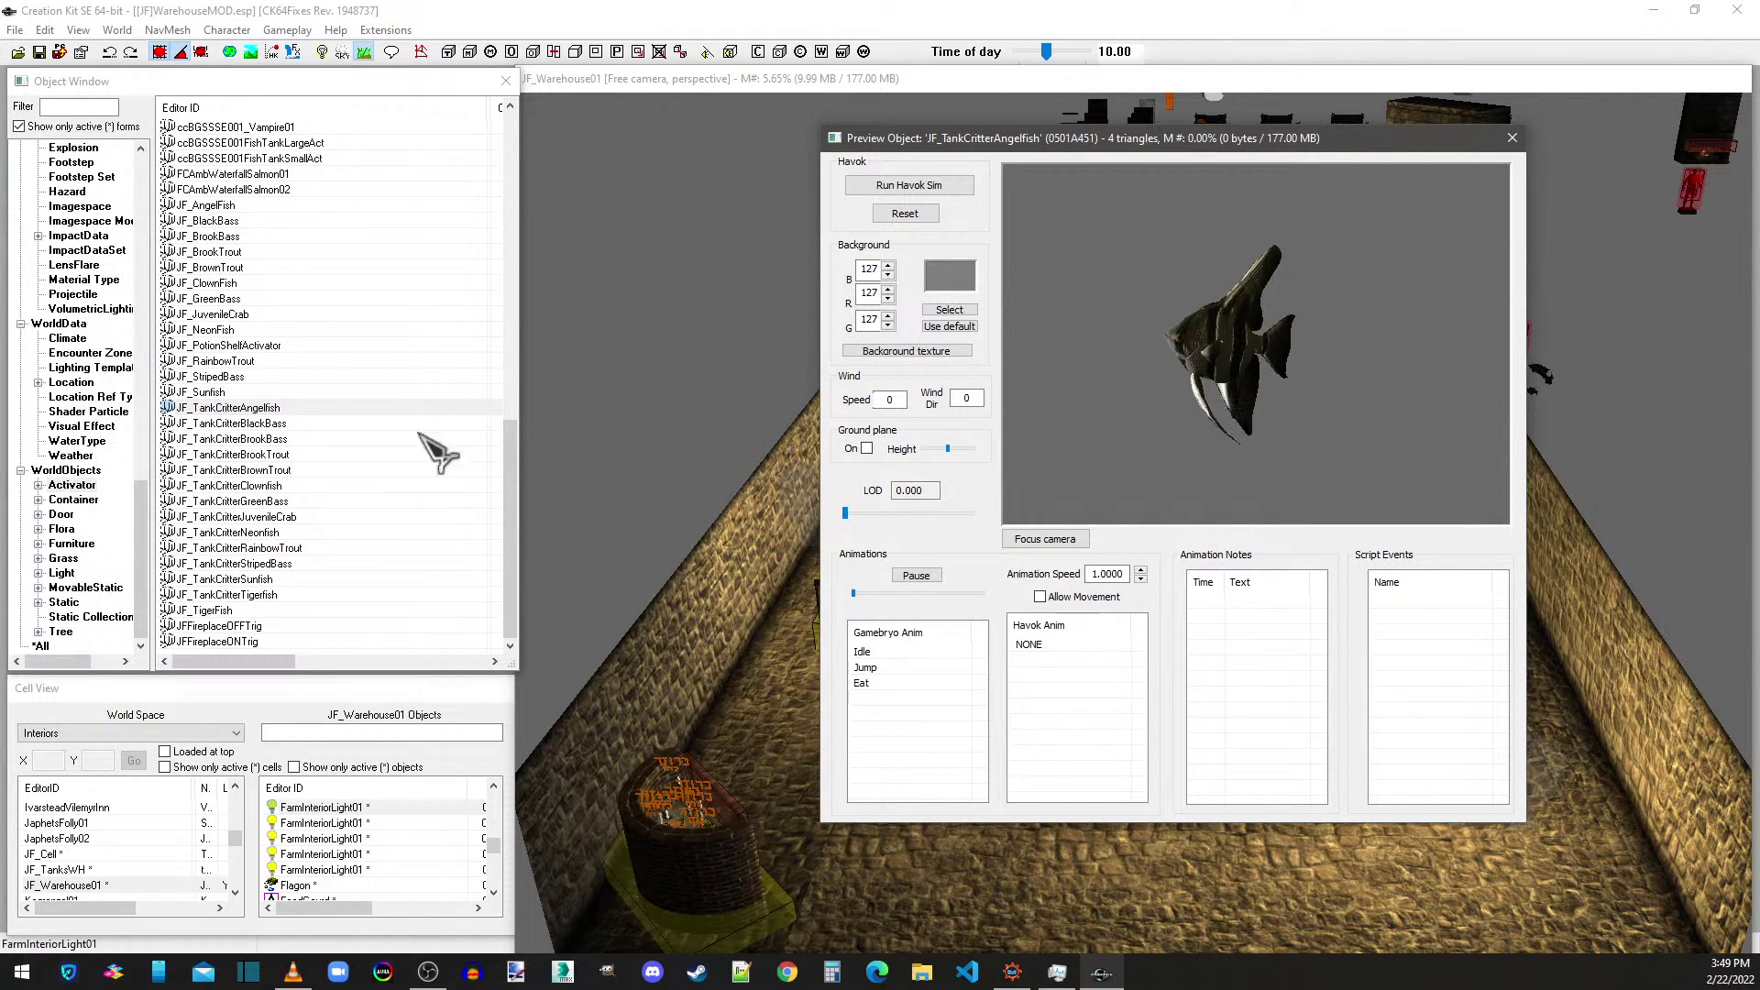
- Preview the JF_TankCritter activators BlackBass, BrookBass, BrookTrout and BrownTrout one after another
left_click(266, 425)
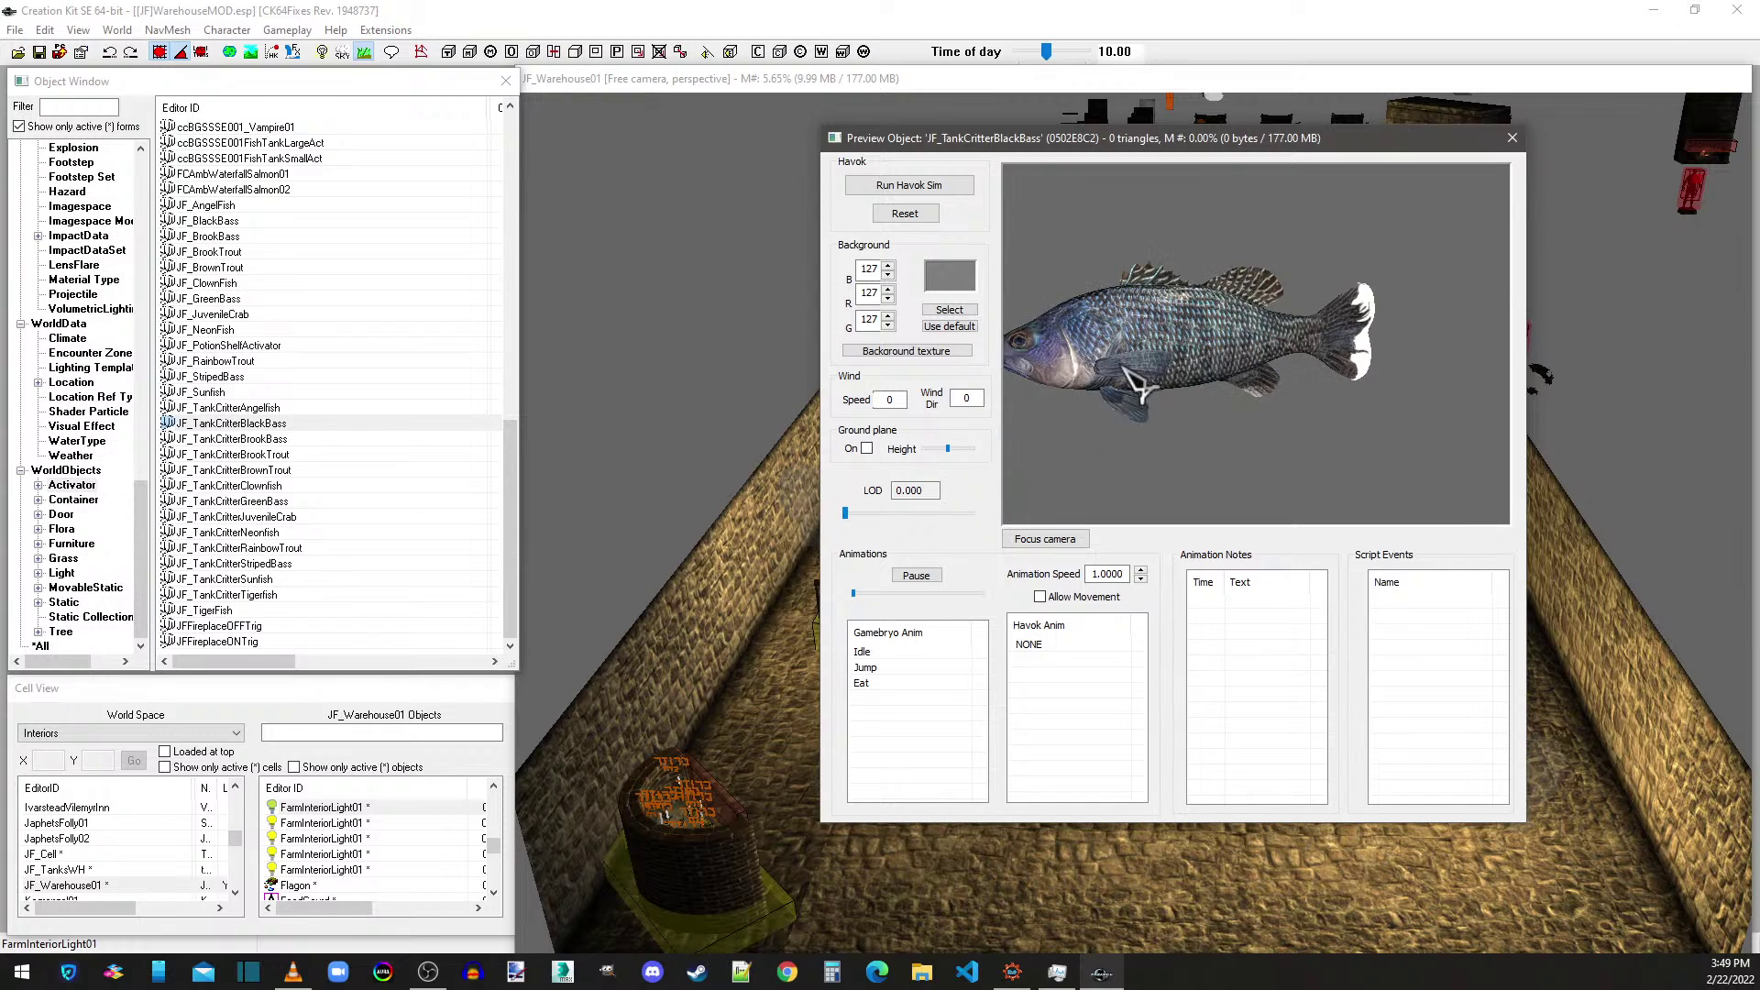
left_click(268, 441)
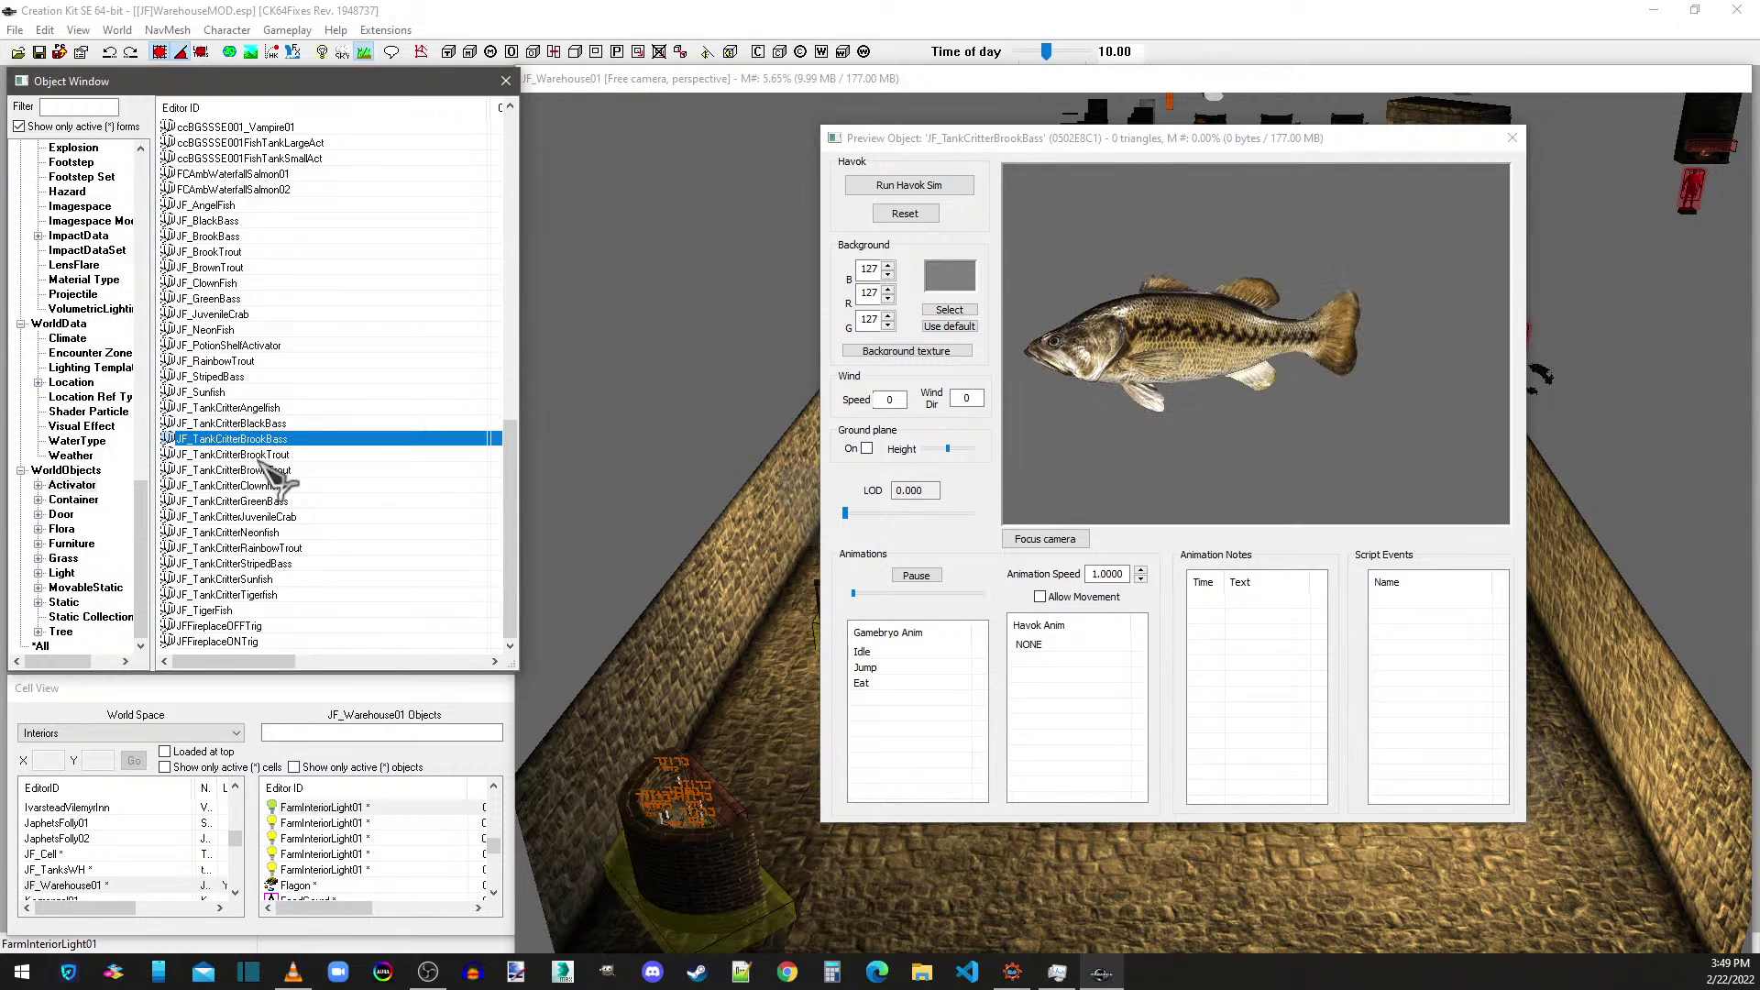
left_click(273, 455)
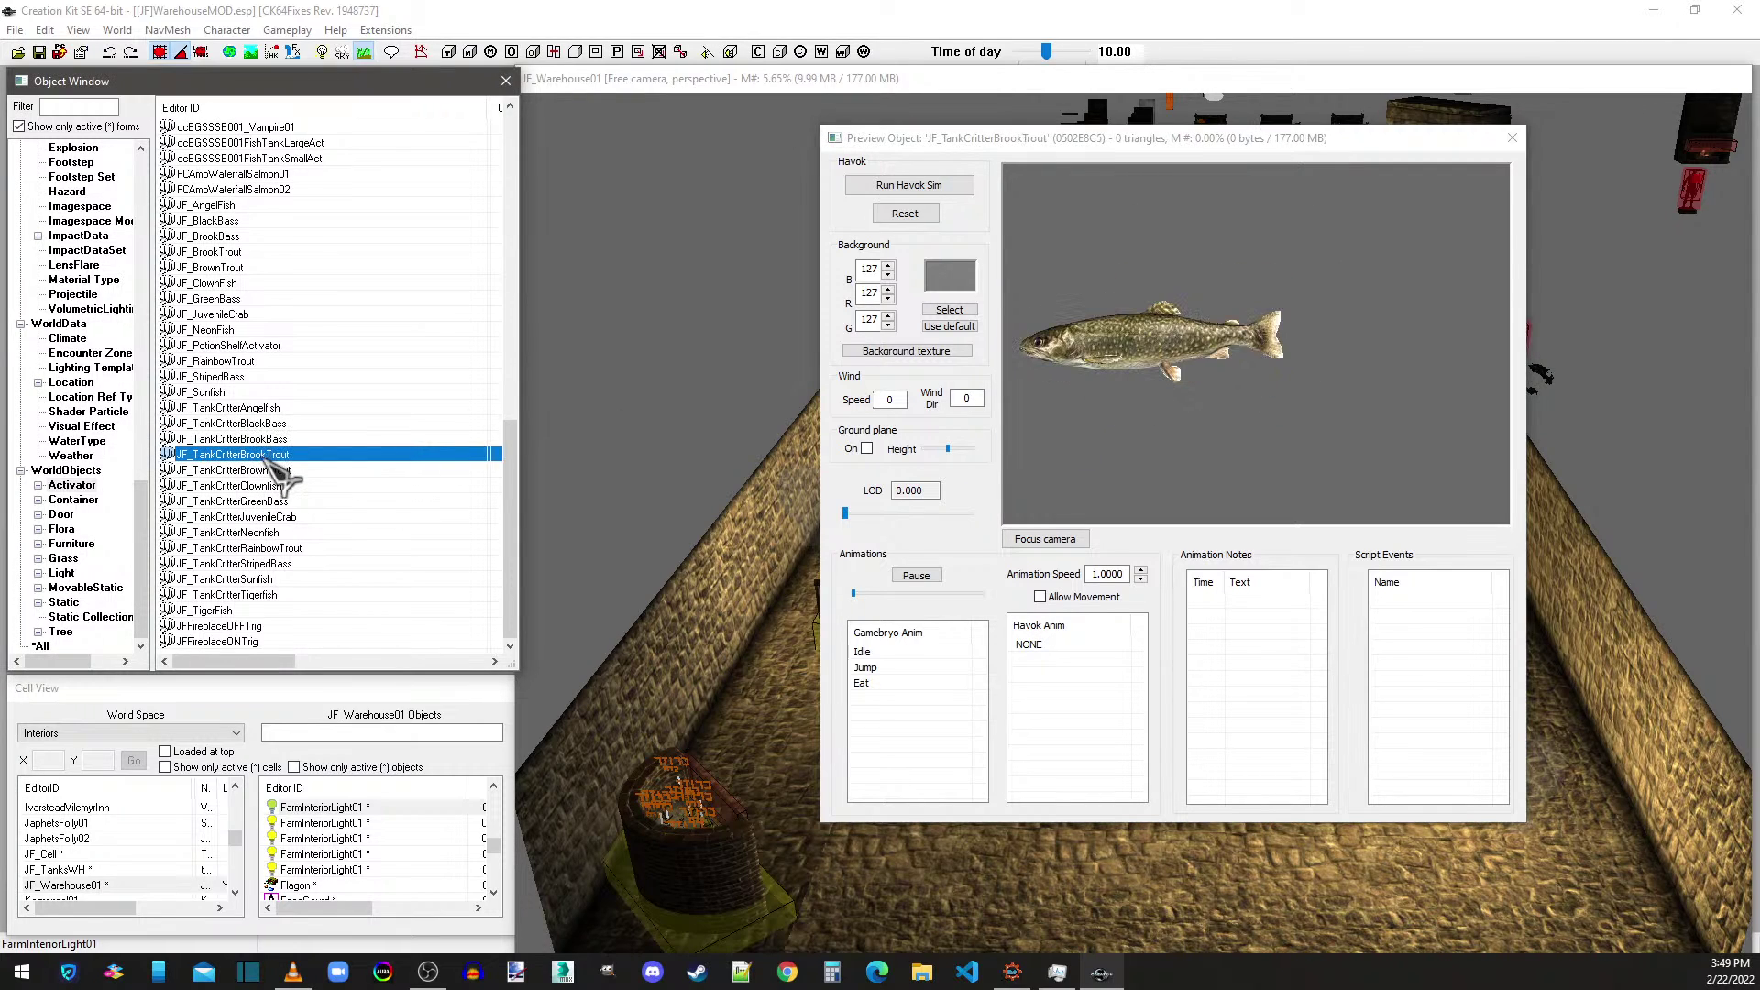
left_click(262, 471)
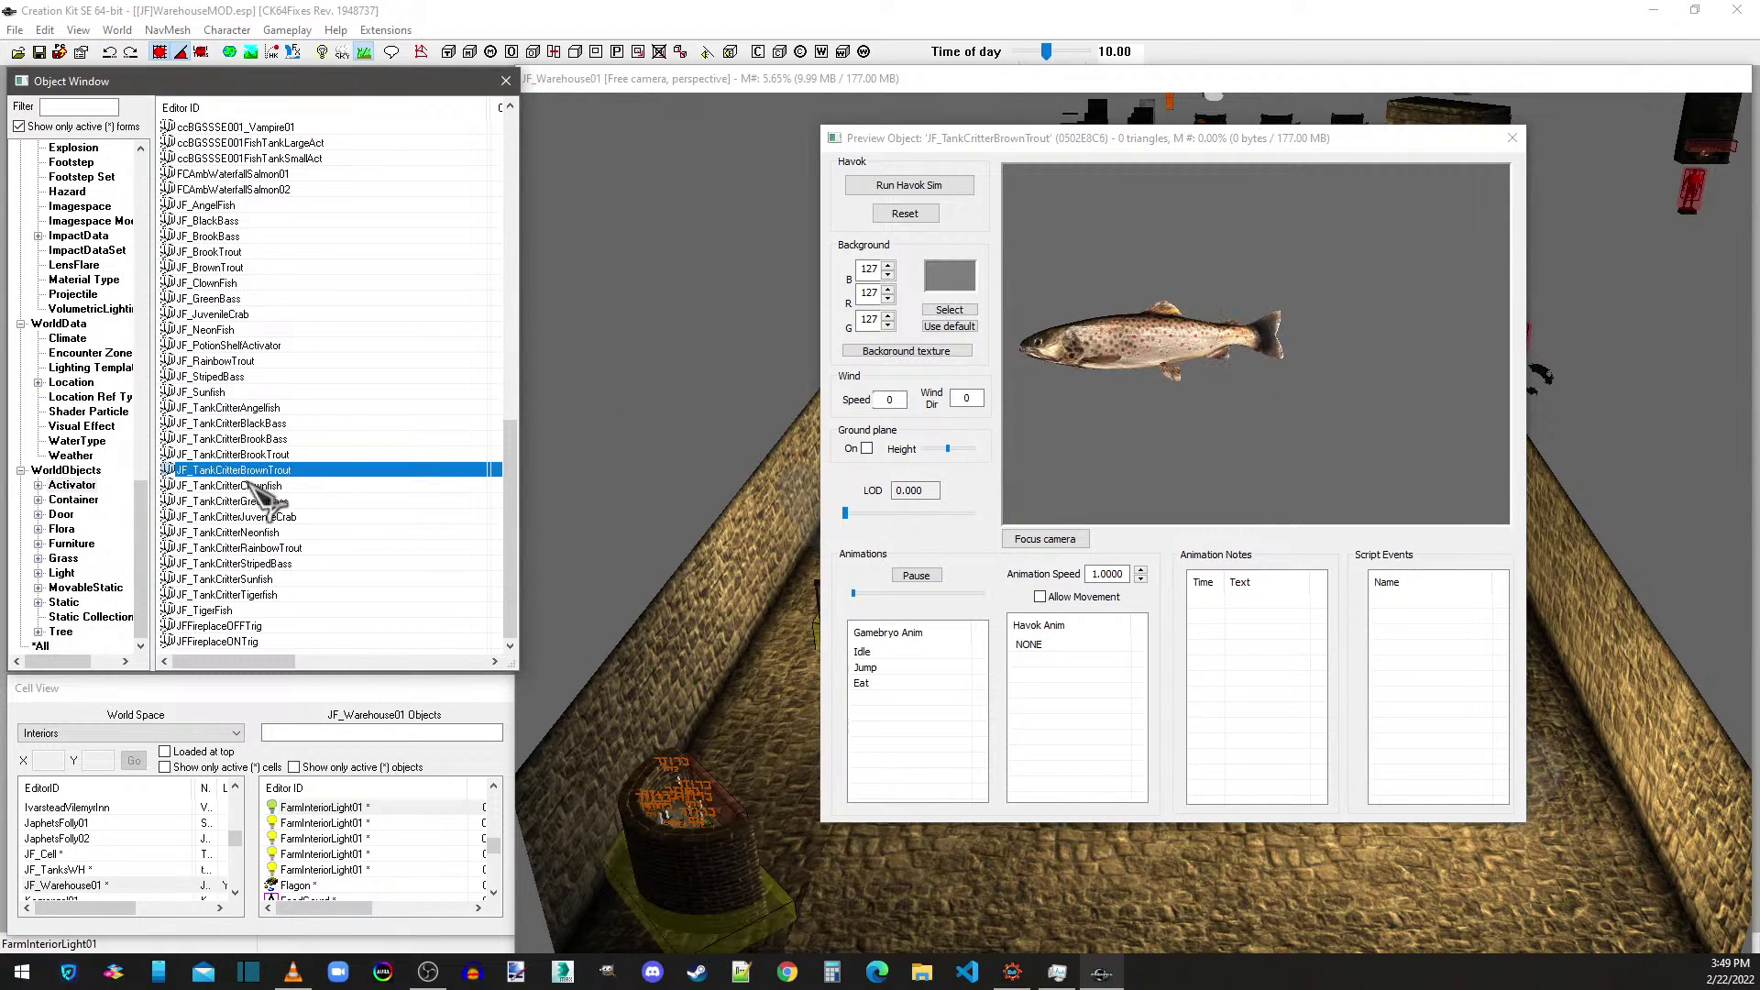
- Play the Idle animation in the previews of JF_TankCritterBrownTrout and JF_TankCritterBrookTrout
left_click(863, 652)
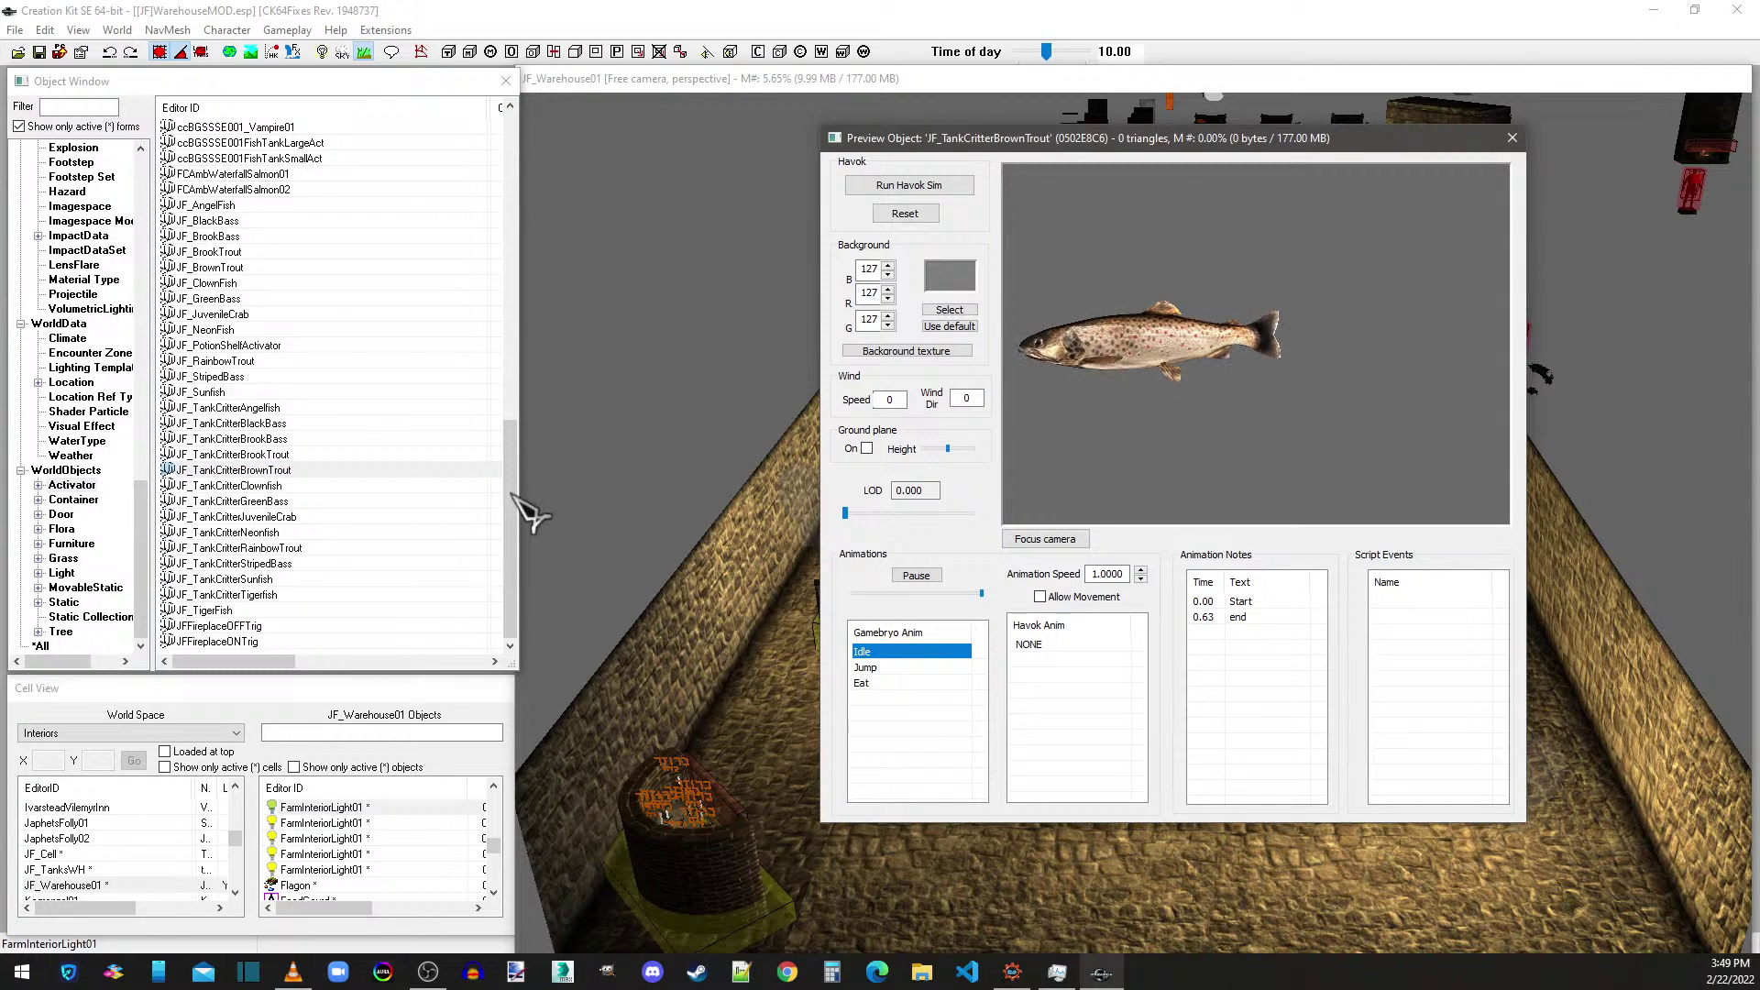
left_click(303, 455)
left_click(887, 652)
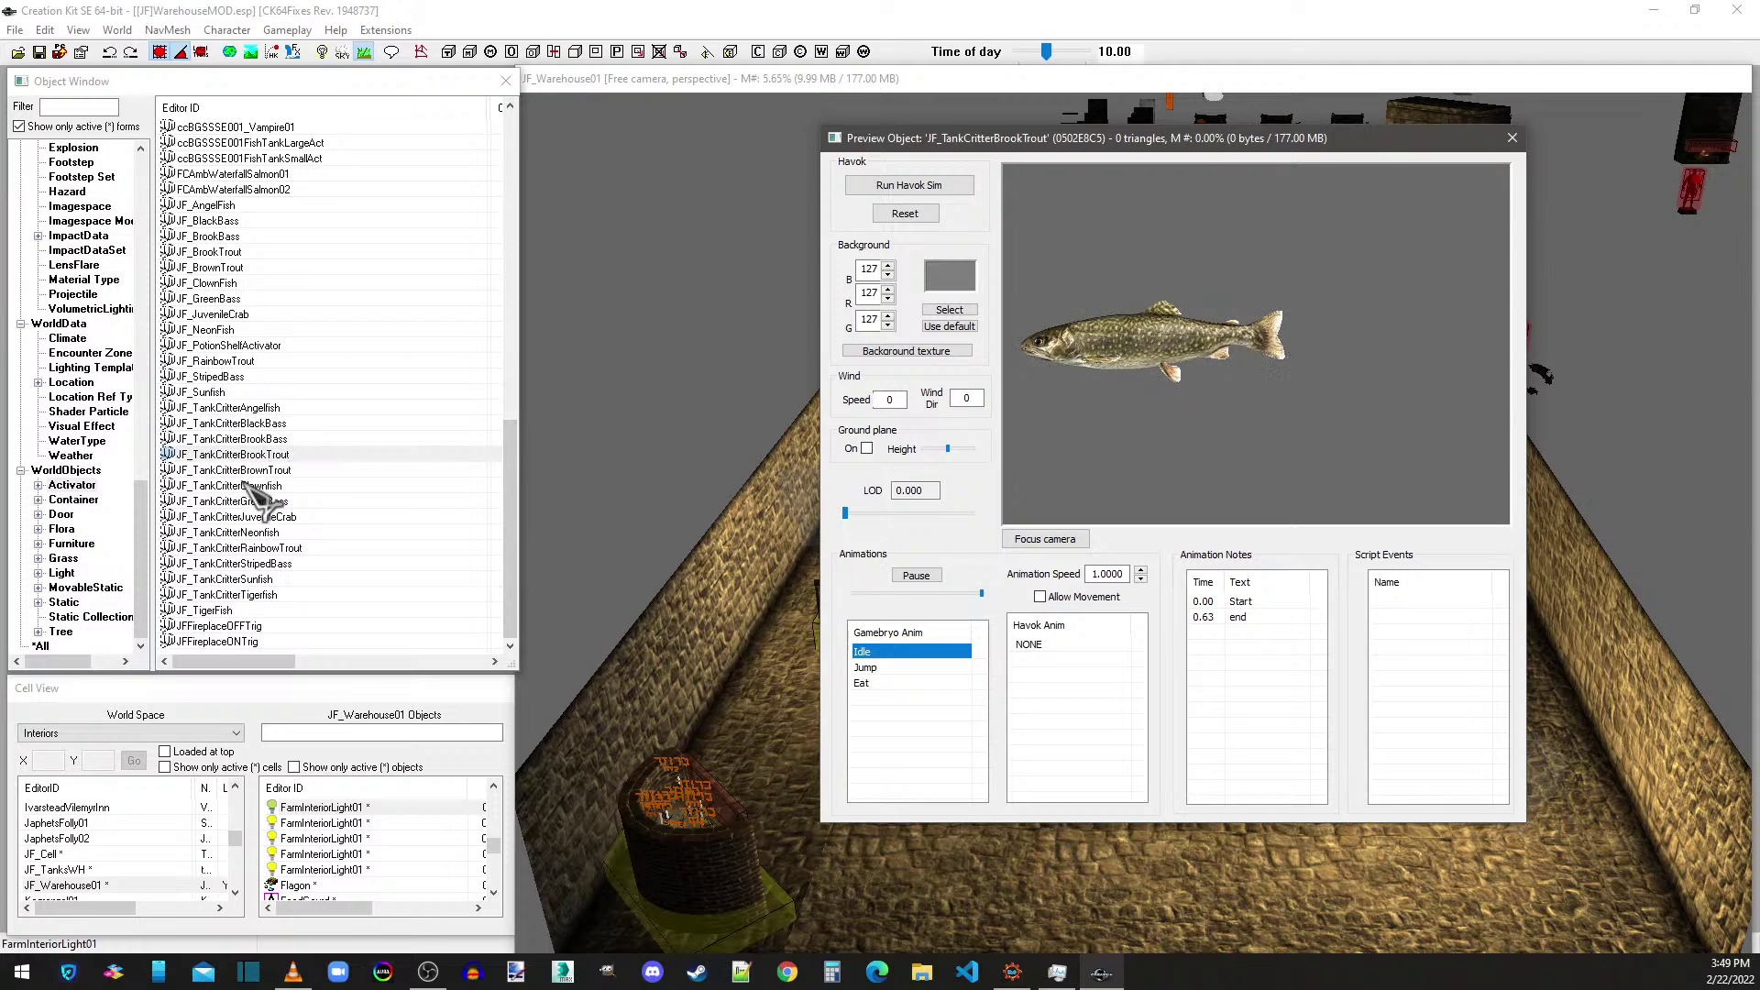
- Preview the remaining tank critters from JF_TankCritterClownfish down to JF_TankCritterTigerfish, plus JF_TigerFish, going back once to JF_TankCritterBrownTrout
left_click(264, 486)
left_click(264, 475)
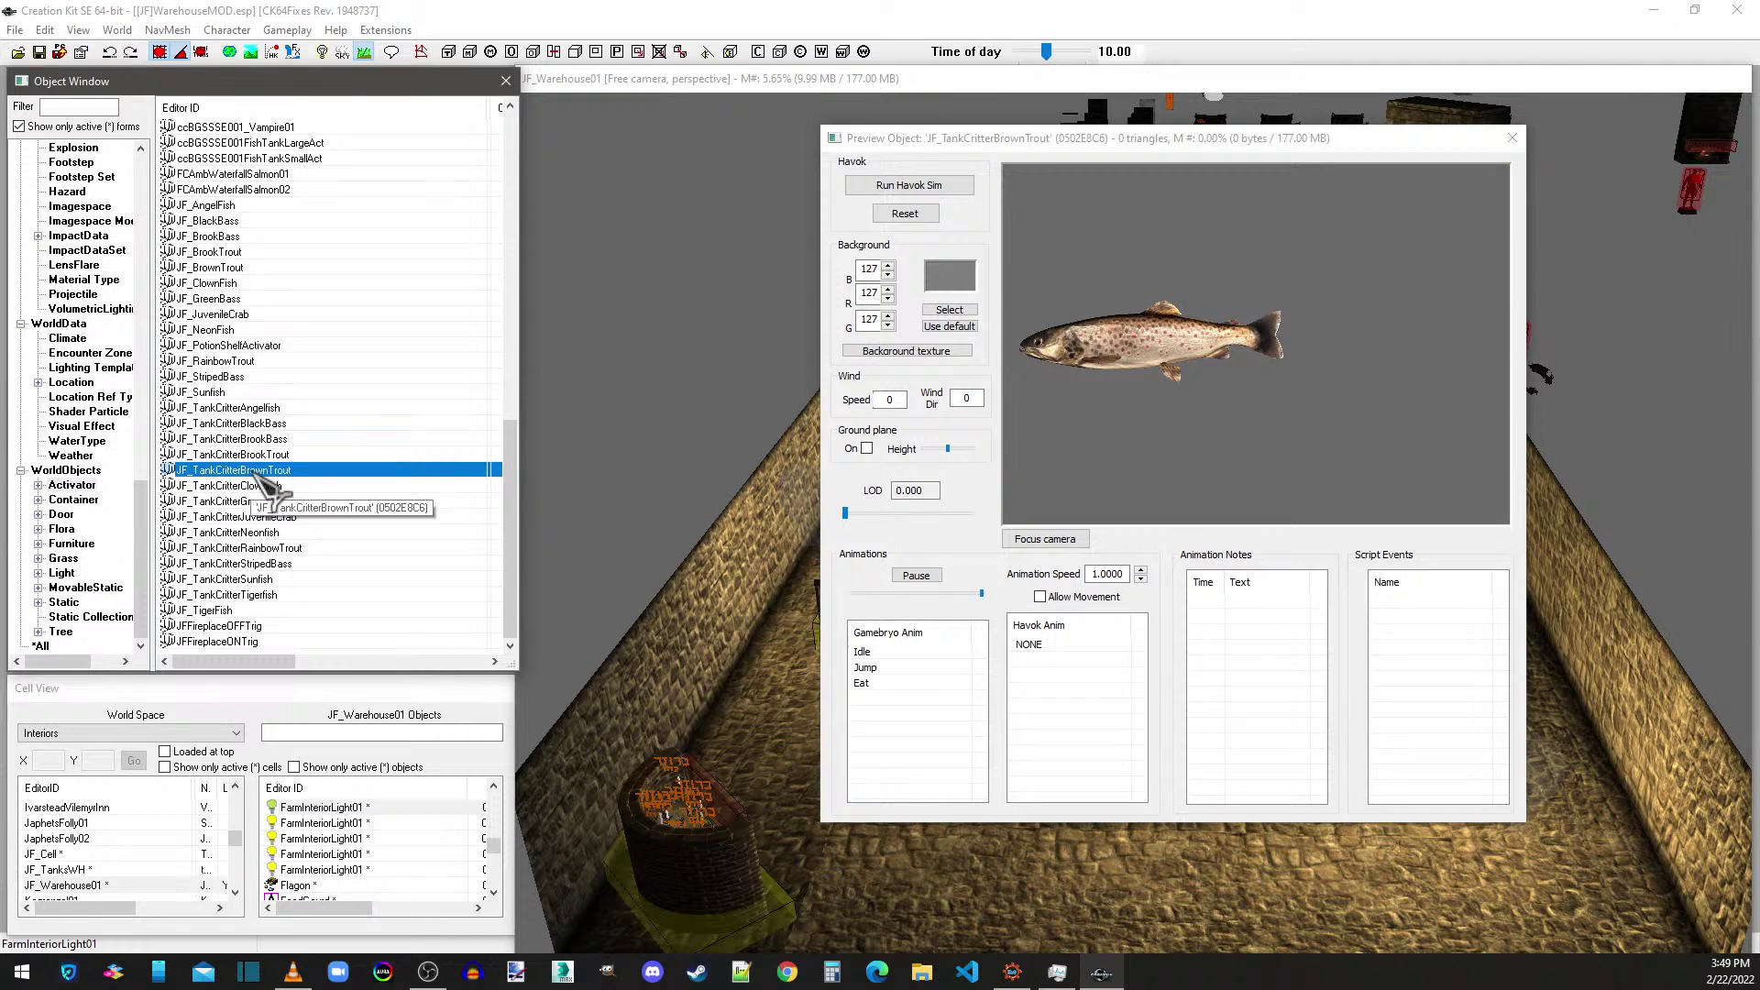
left_click(260, 502)
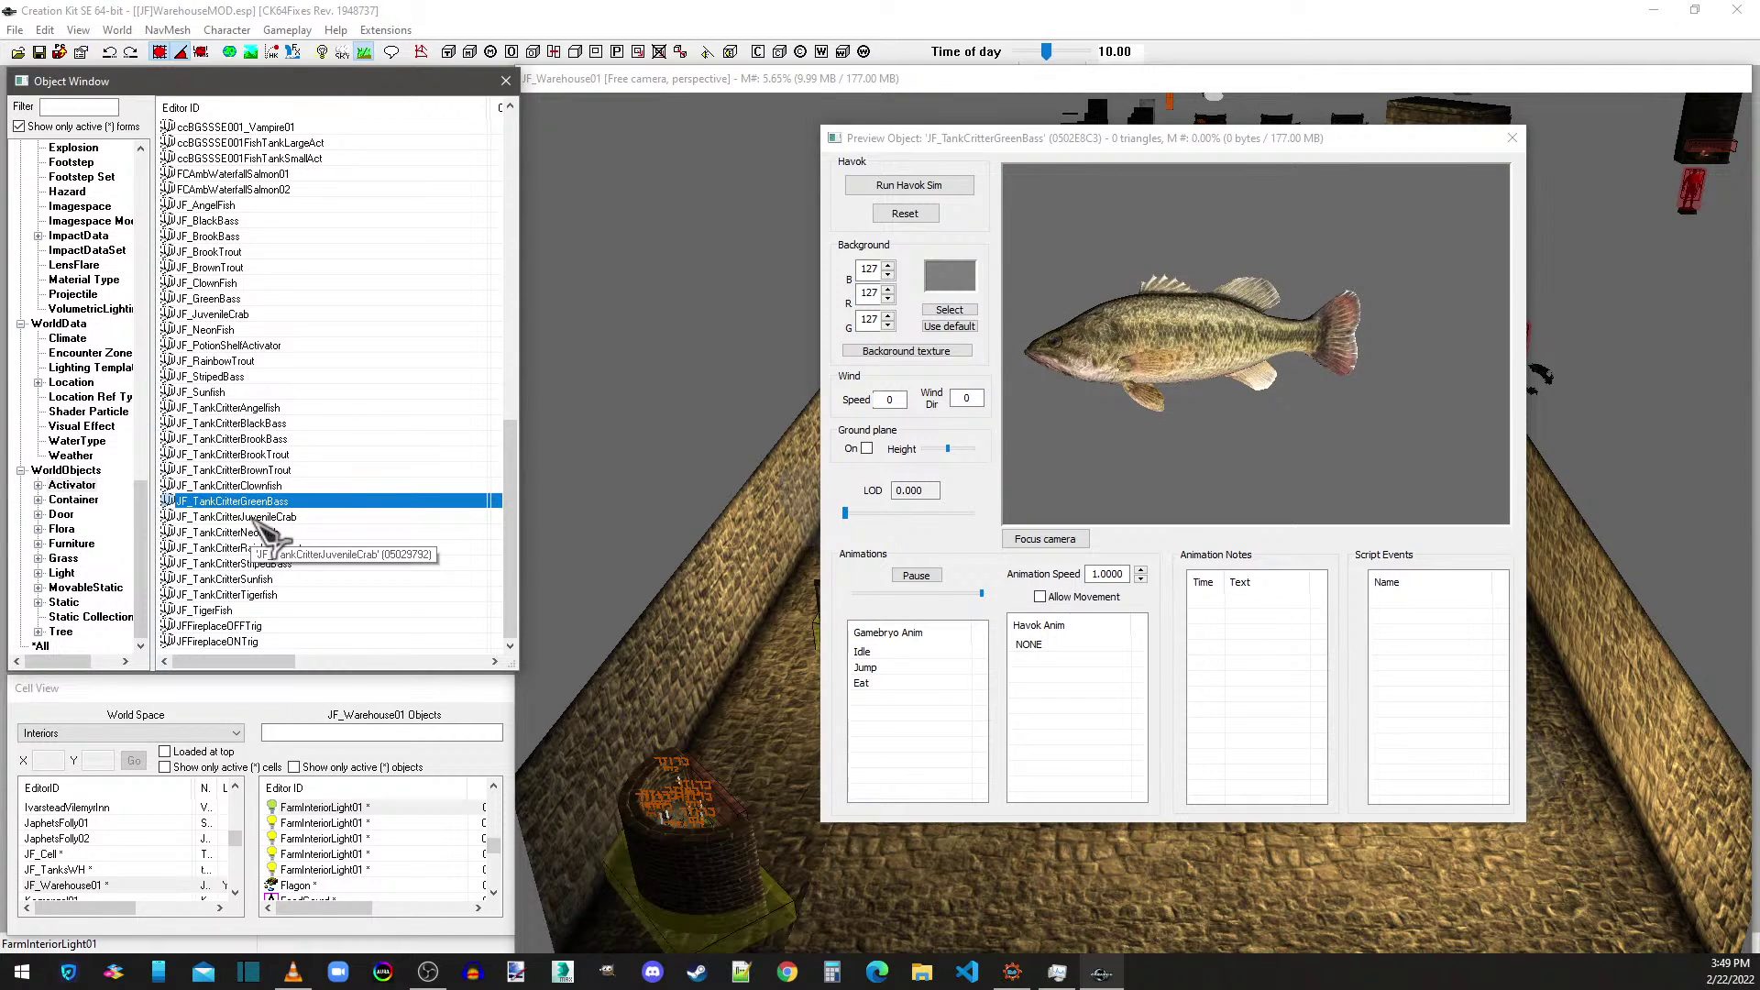
left_click(258, 518)
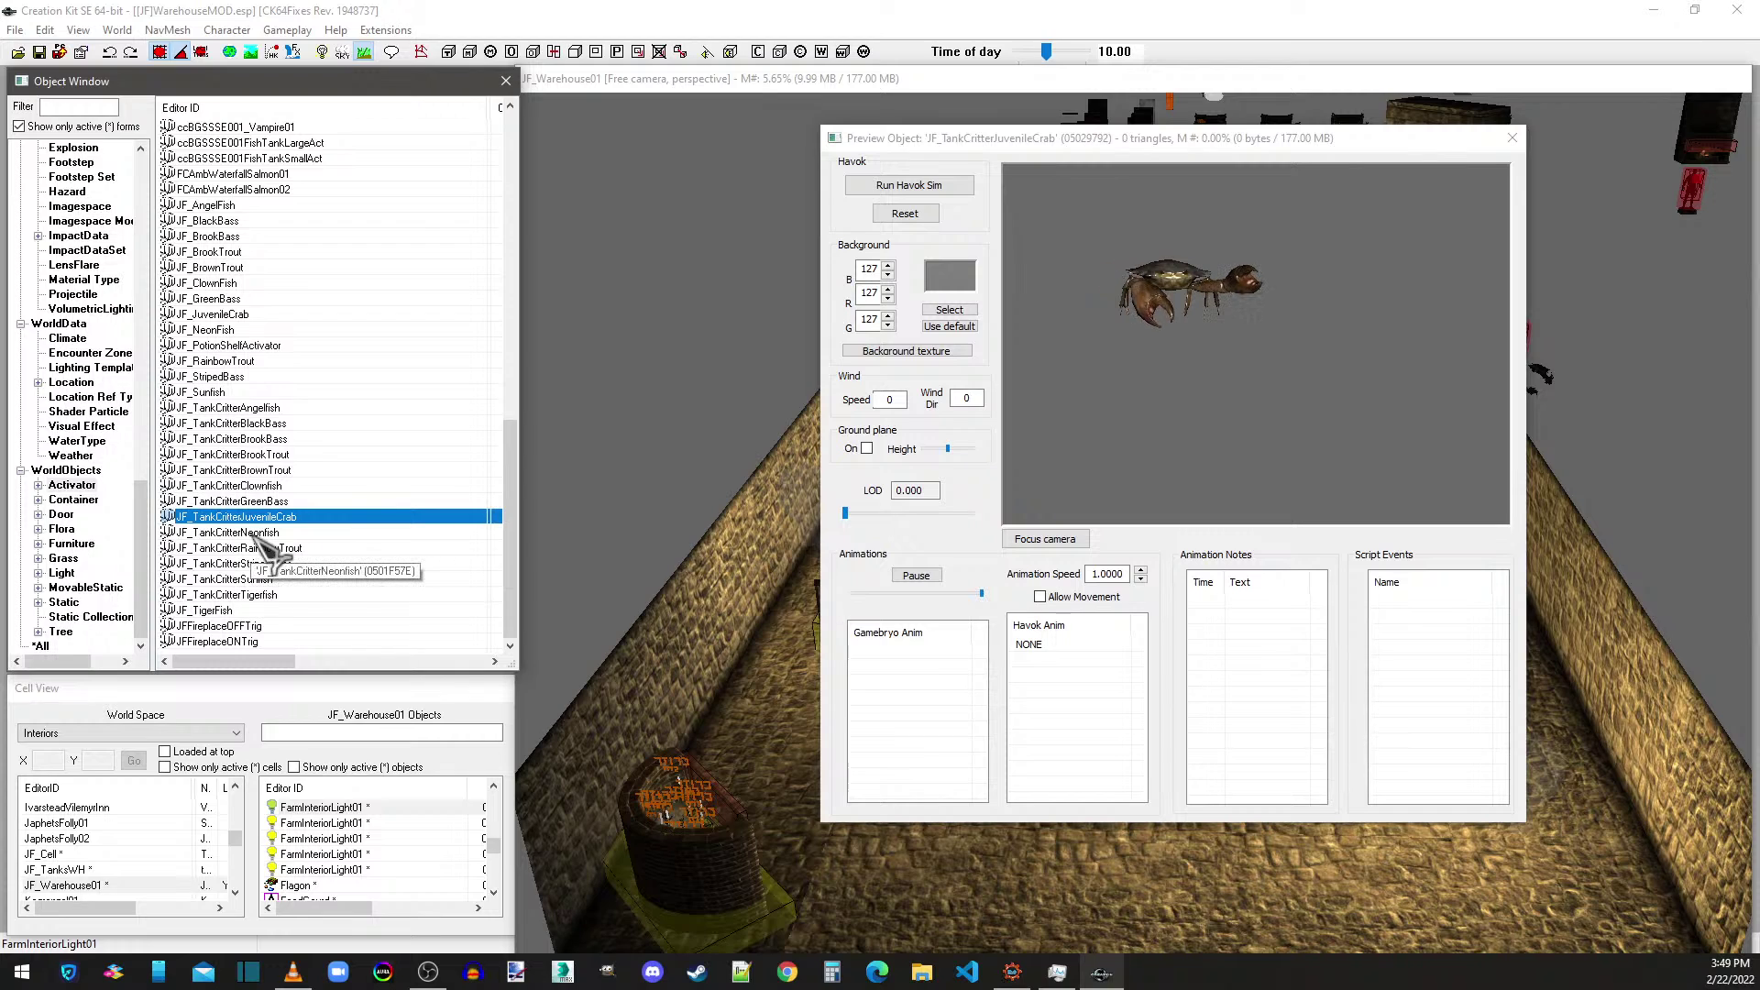
left_click(257, 534)
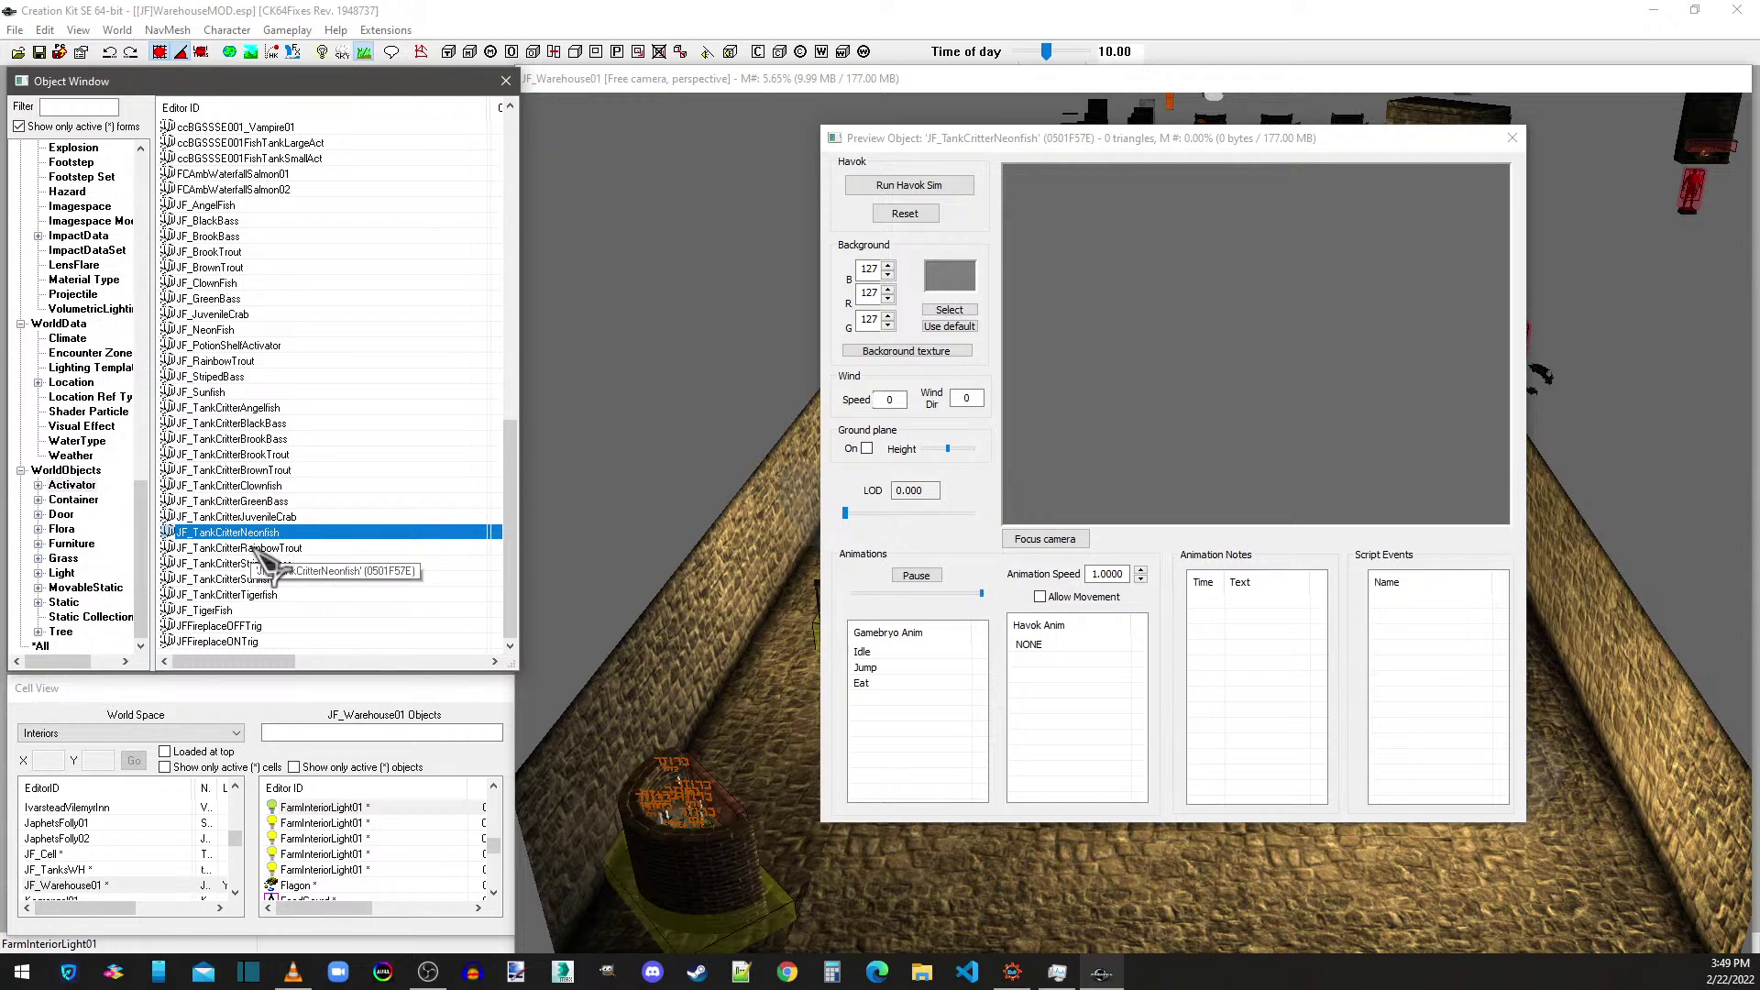
left_click(257, 548)
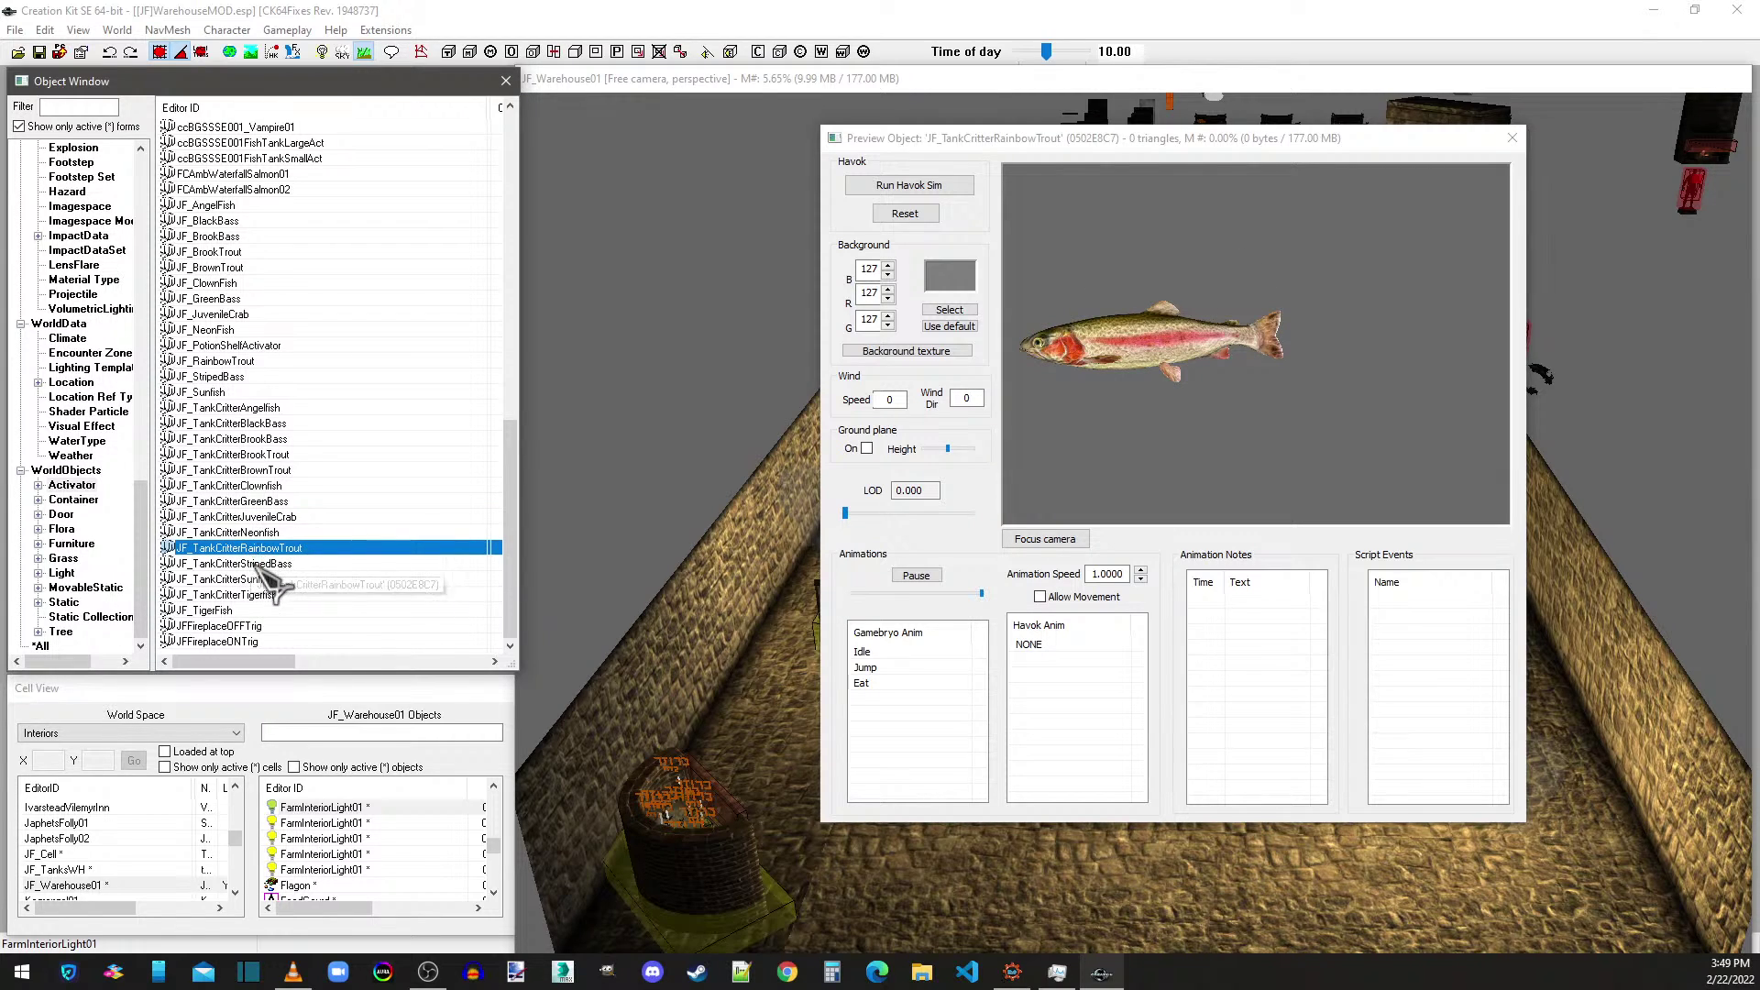
left_click(259, 565)
left_click(261, 580)
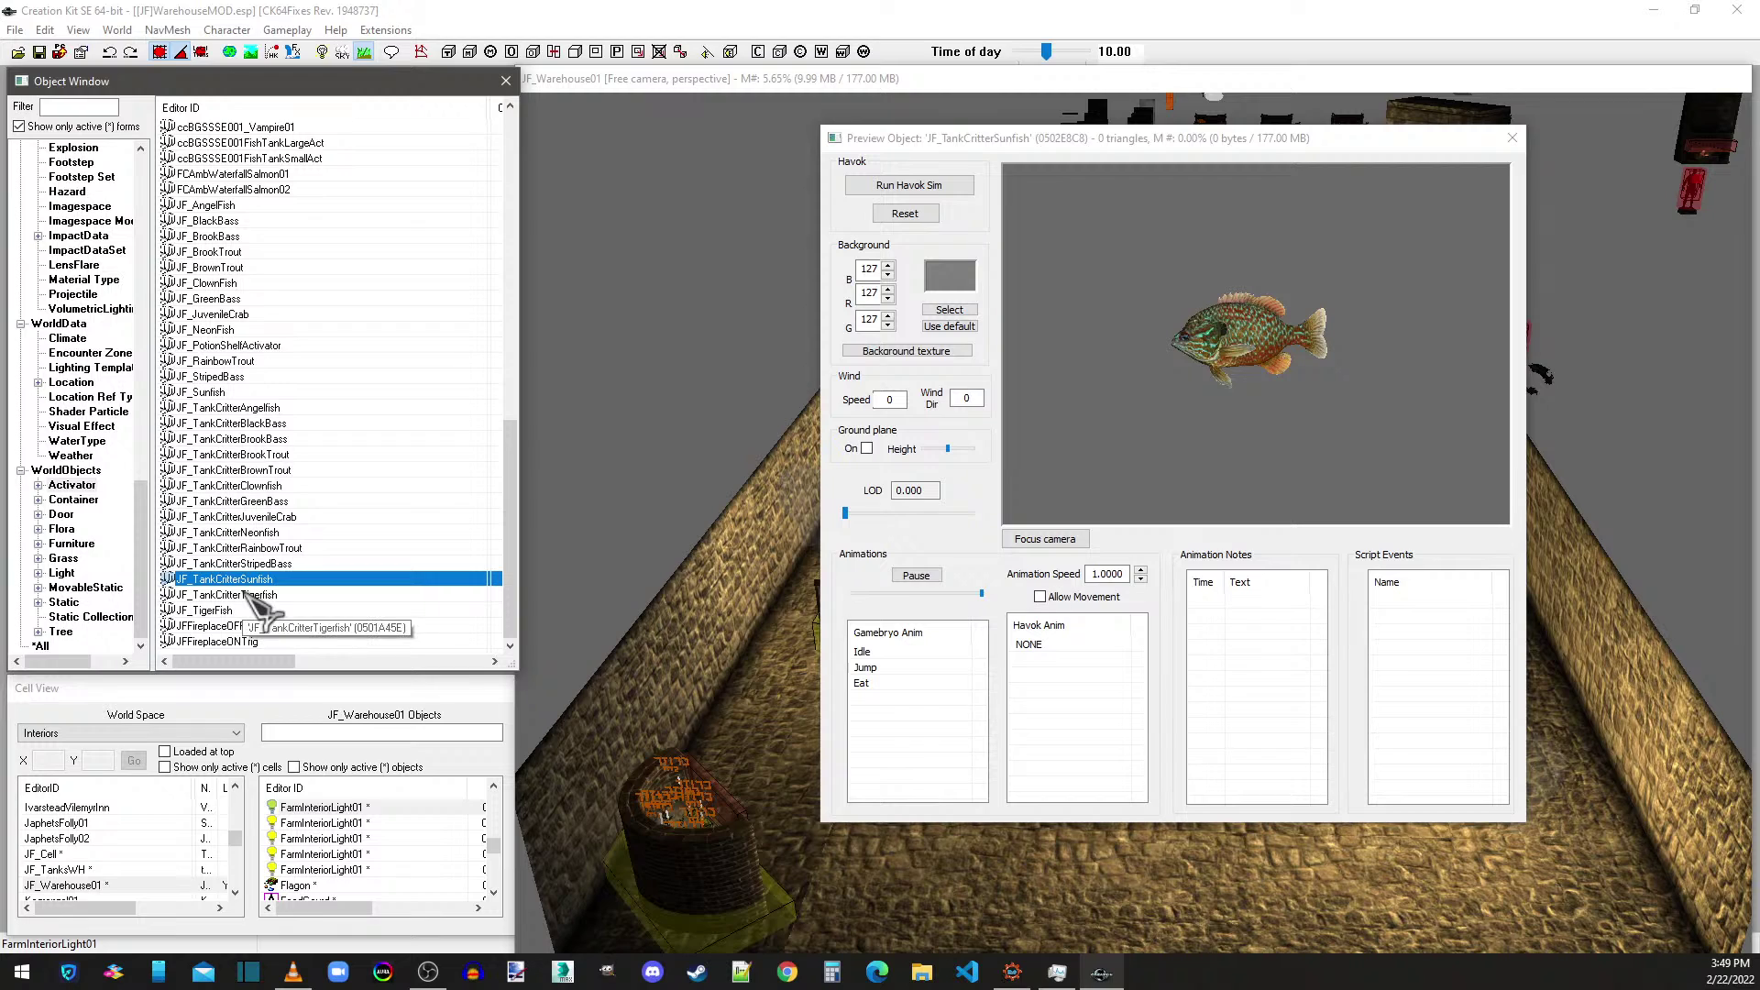
left_click(263, 596)
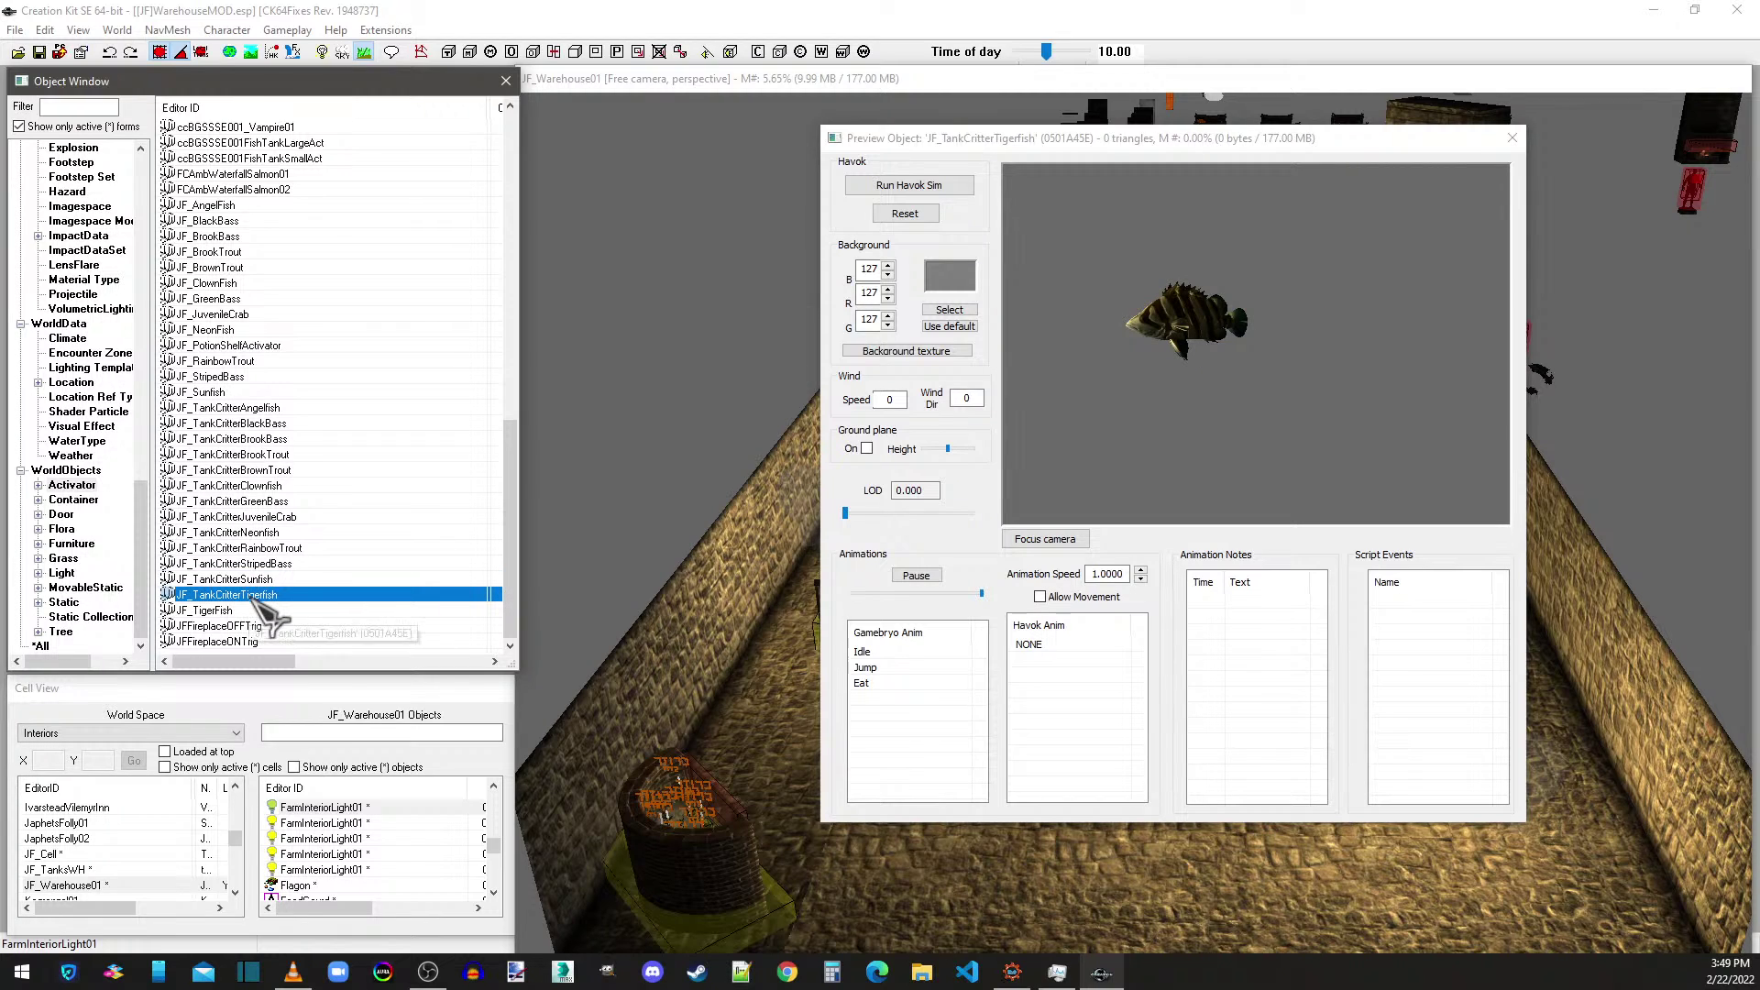
left_click(220, 610)
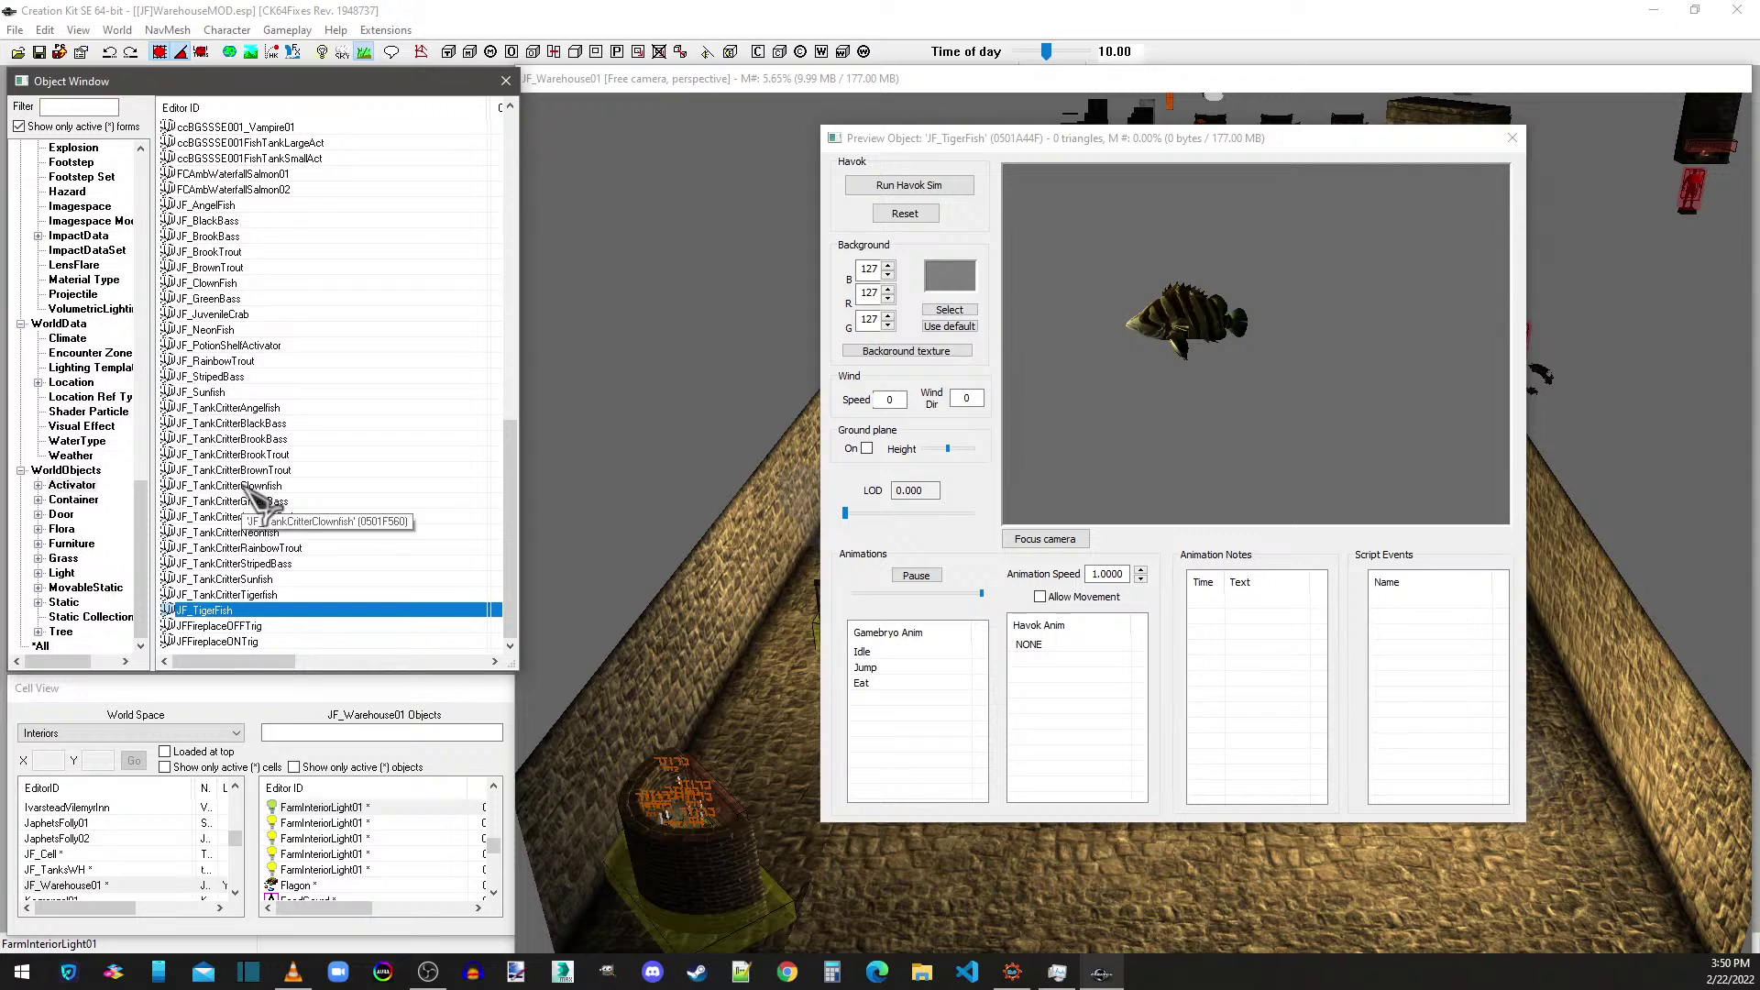
- List the active forms in the Door category, inspect JF_CaskAnimDoor01 in the preview and close it
scroll(261, 500, "up", 4)
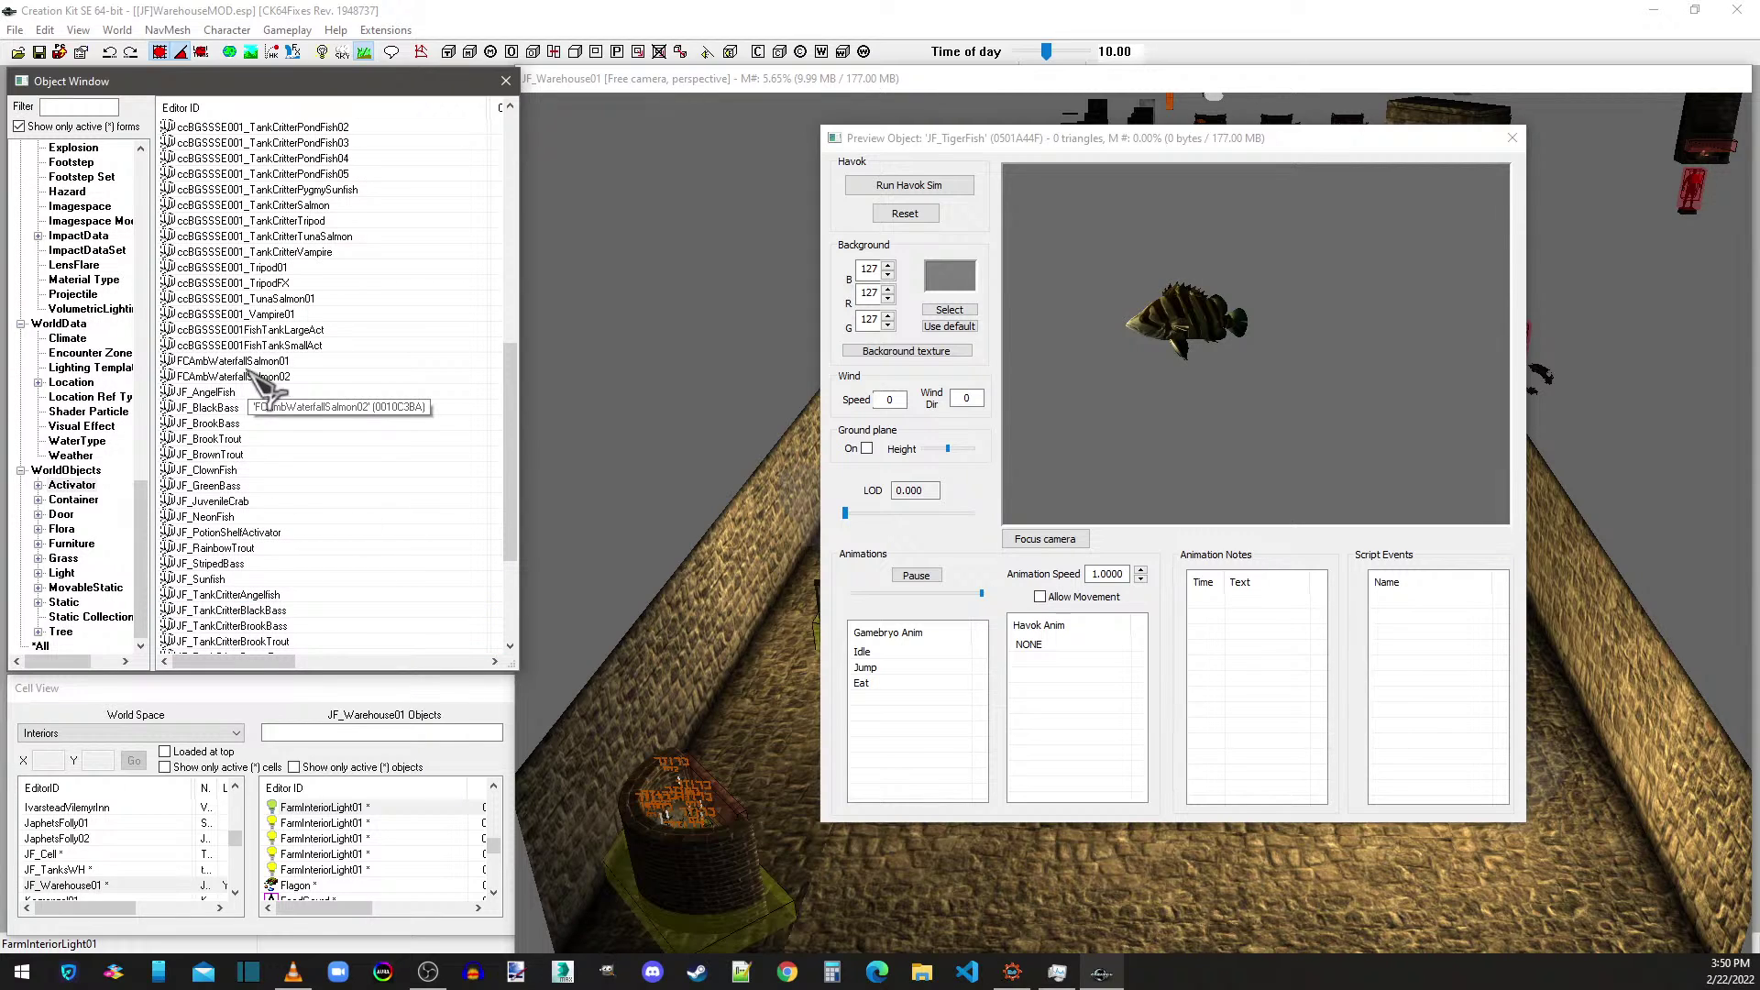
left_click(64, 514)
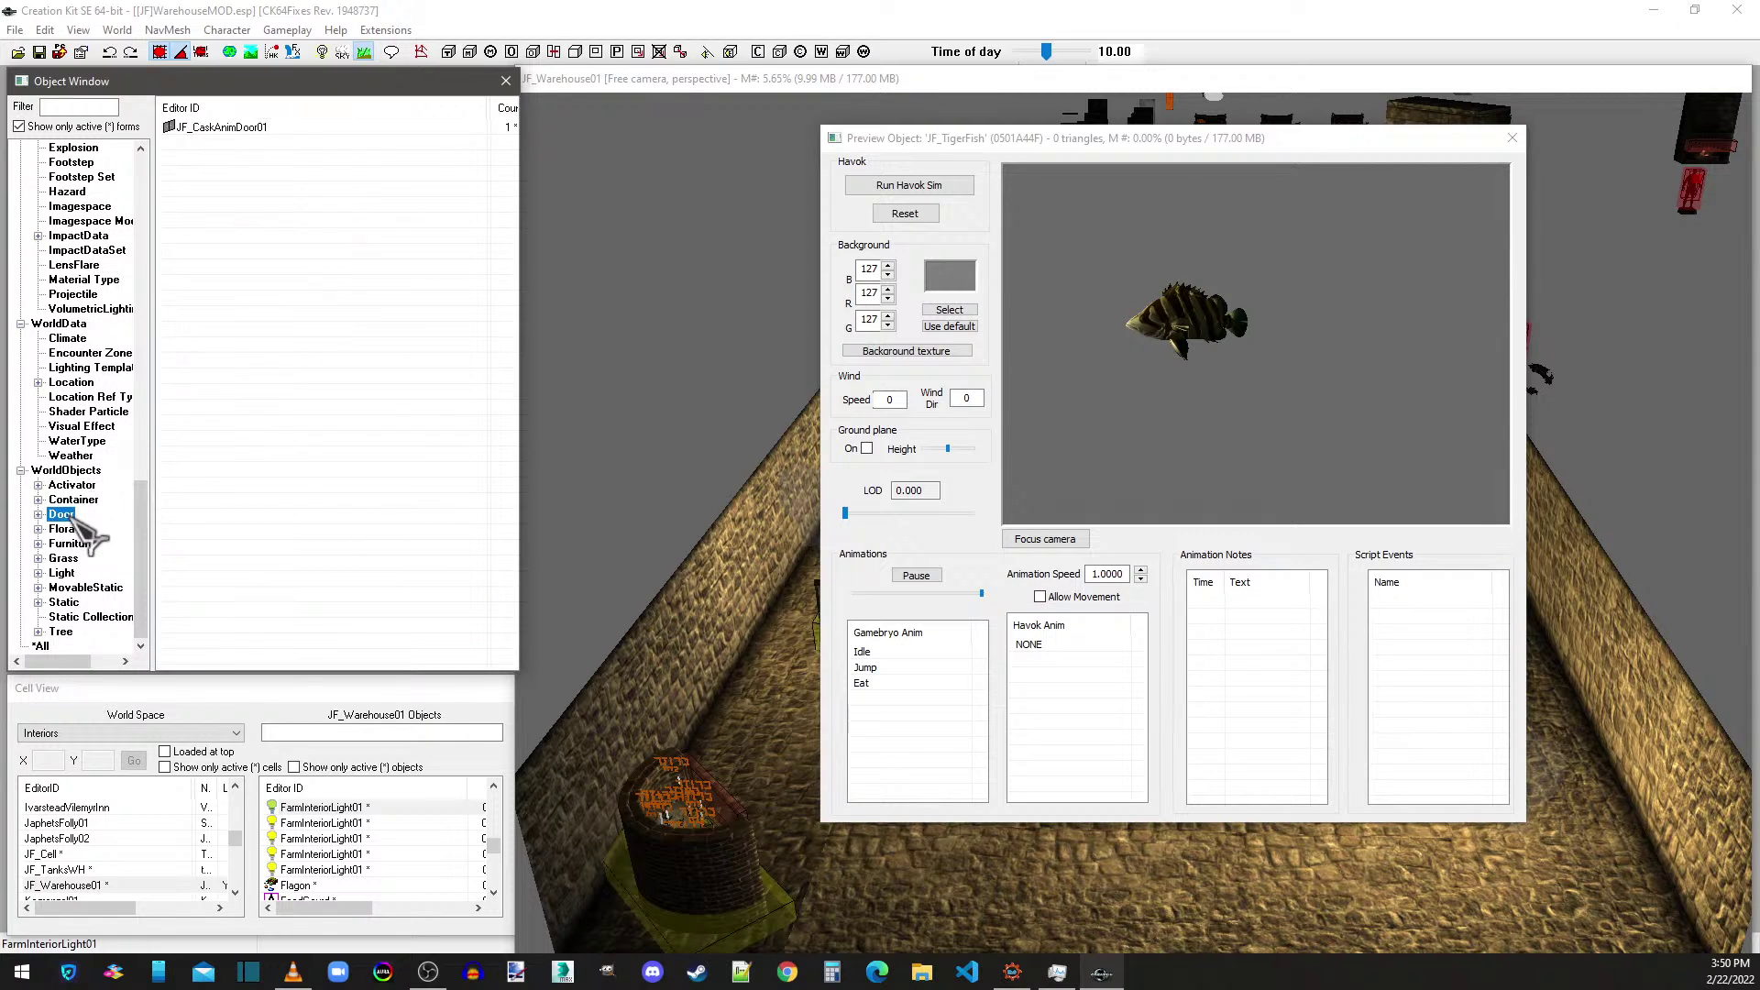
left_click_drag(140, 516, 140, 455)
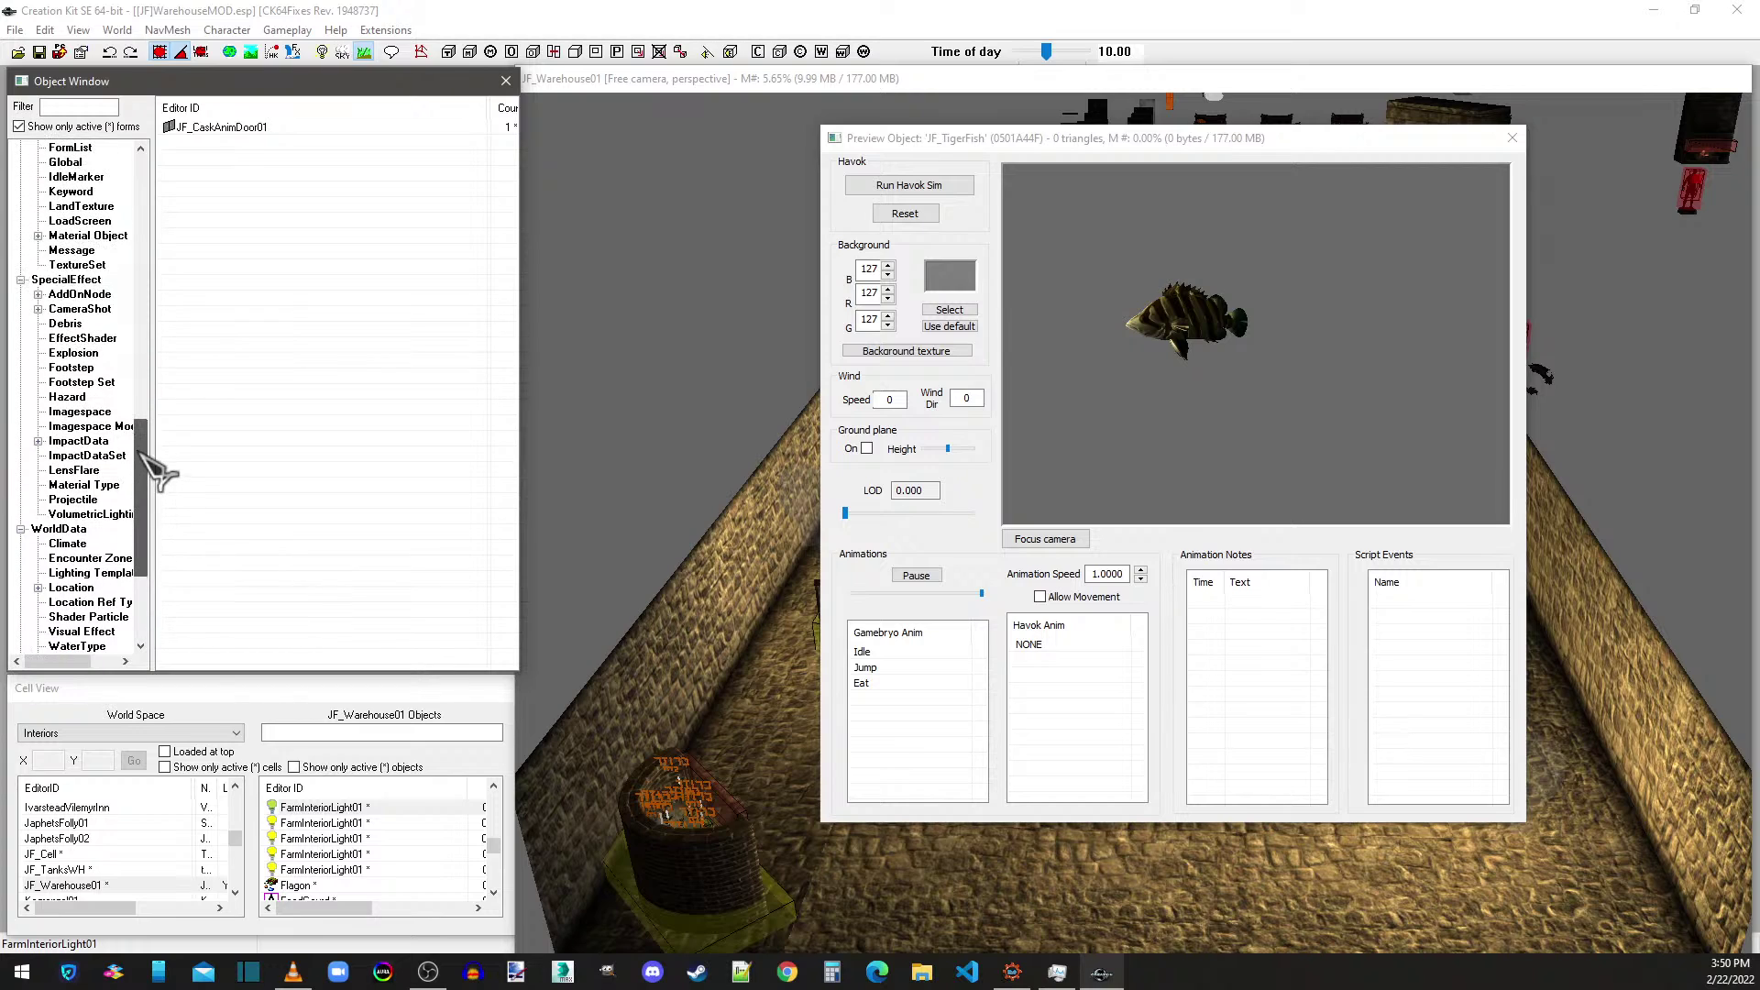
left_click(225, 128)
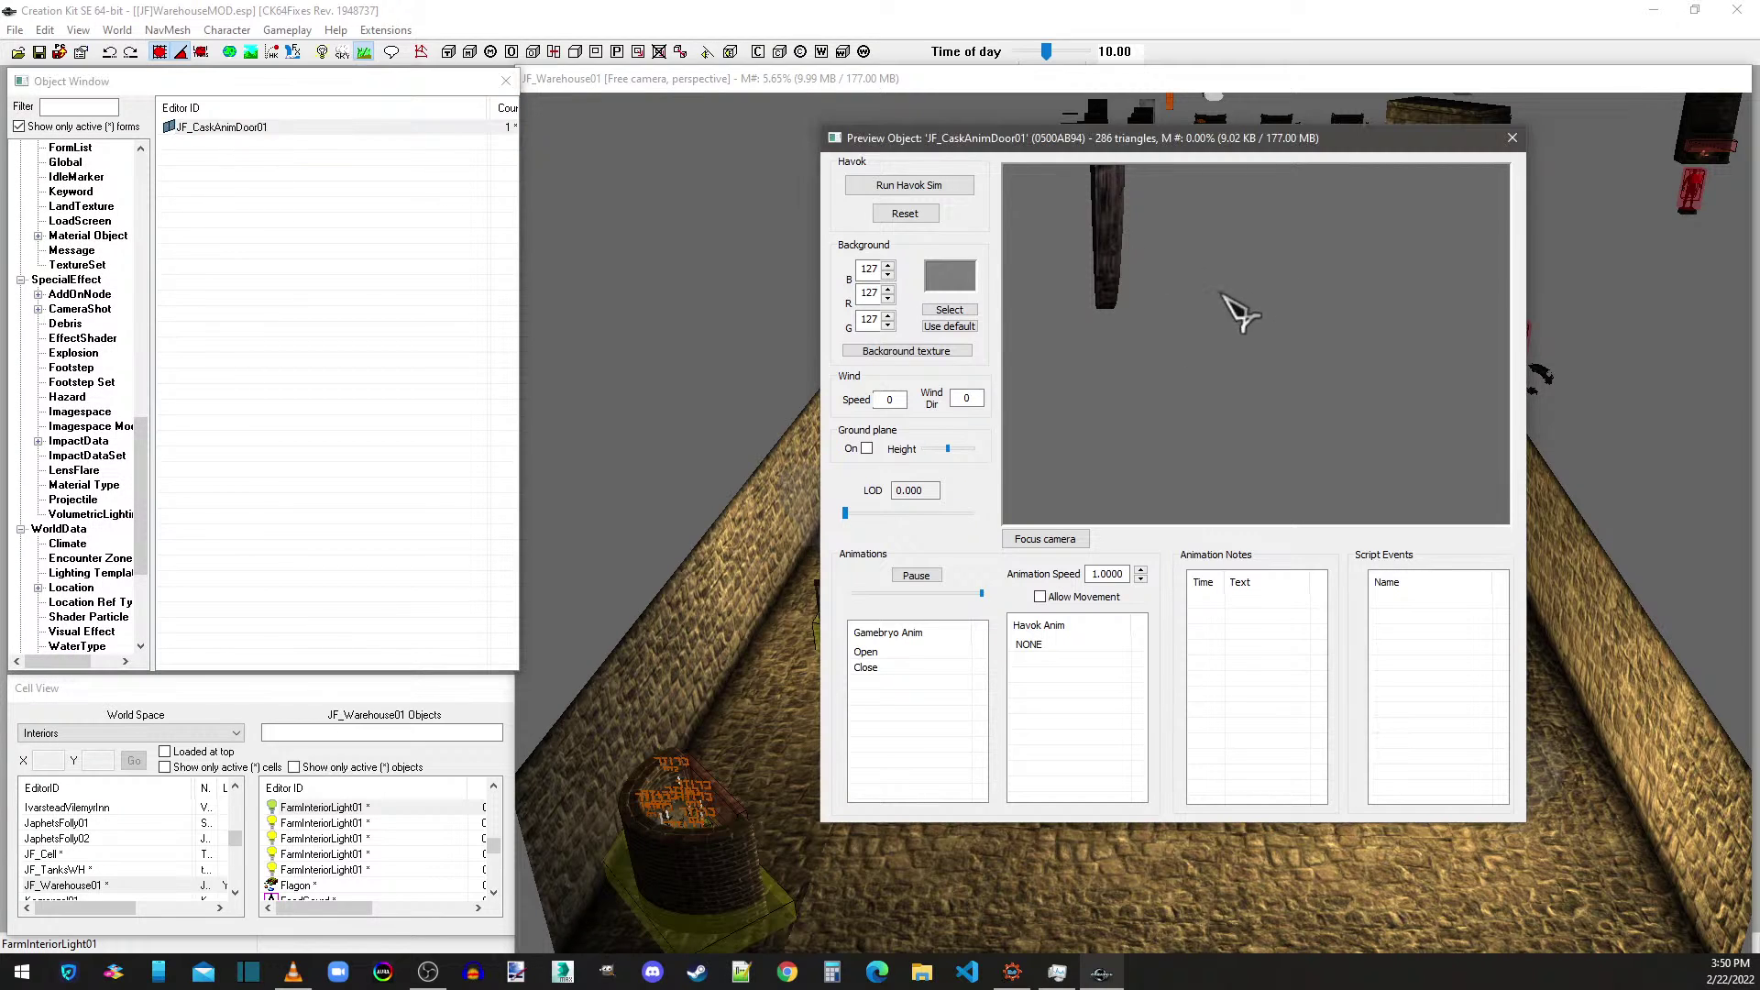
left_click_drag(1126, 317, 1485, 244)
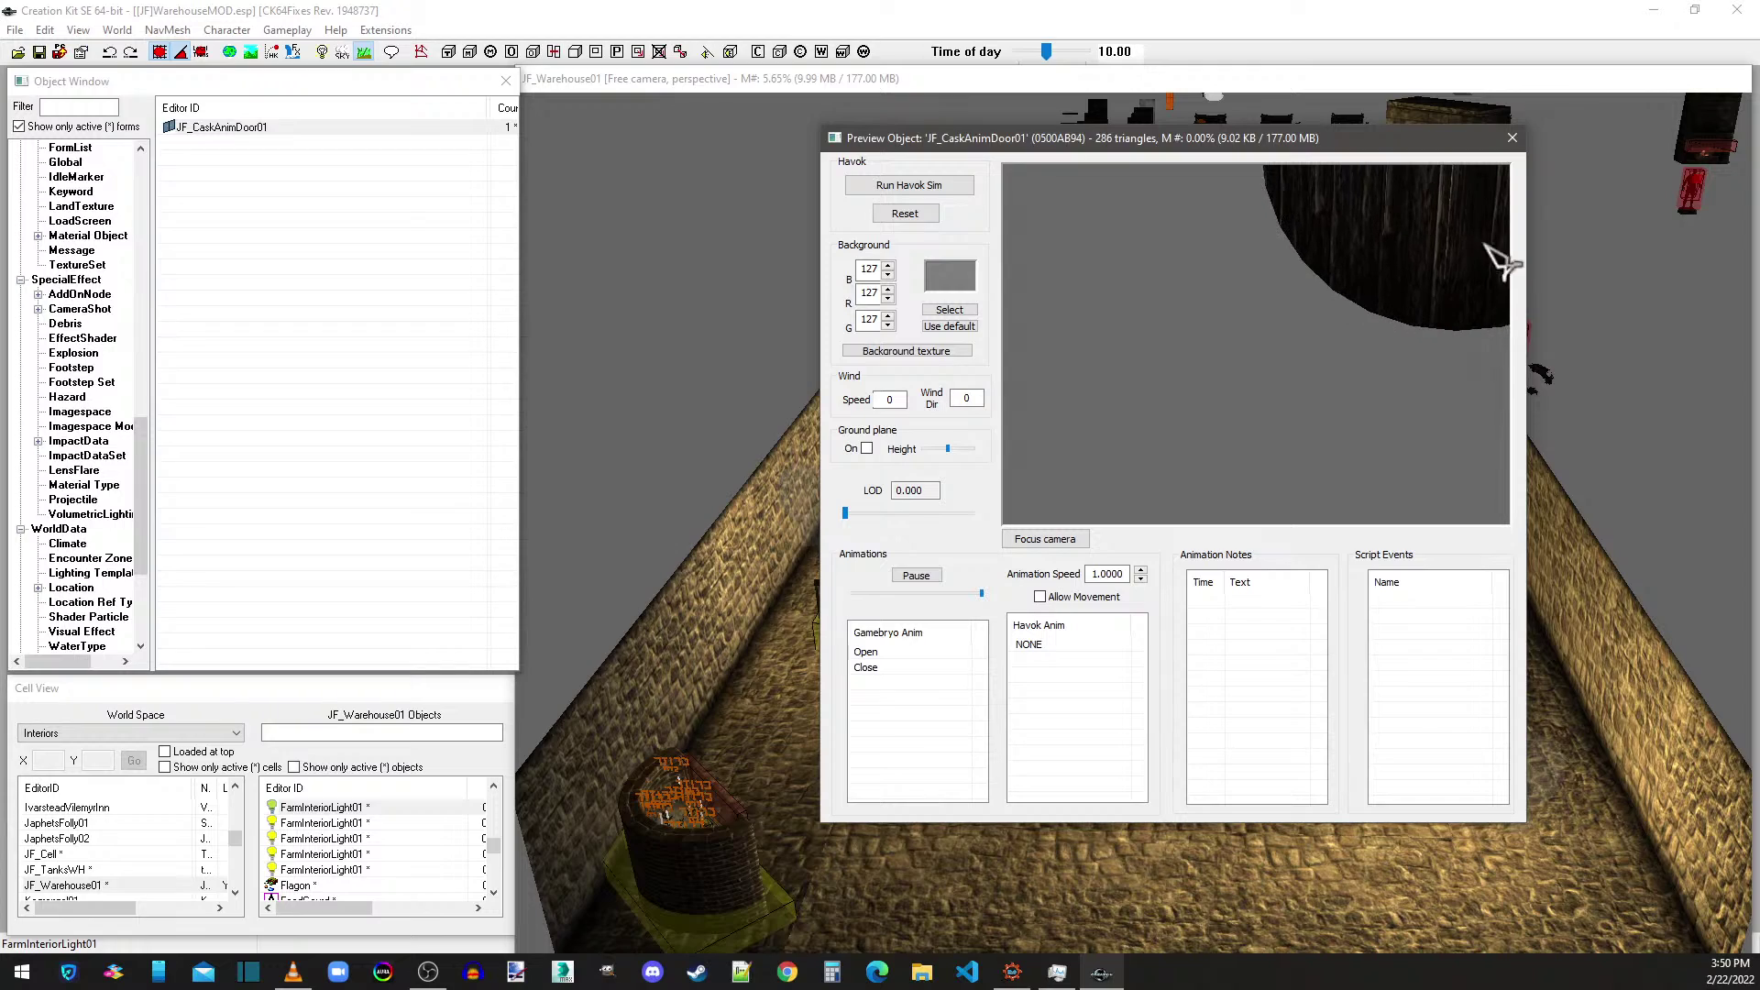
left_click(1512, 138)
- Switch the scene's lighting mode and play the Open animation in a new preview of JF_CaskAnimDoor01, closing the preview when done
left_click(322, 52)
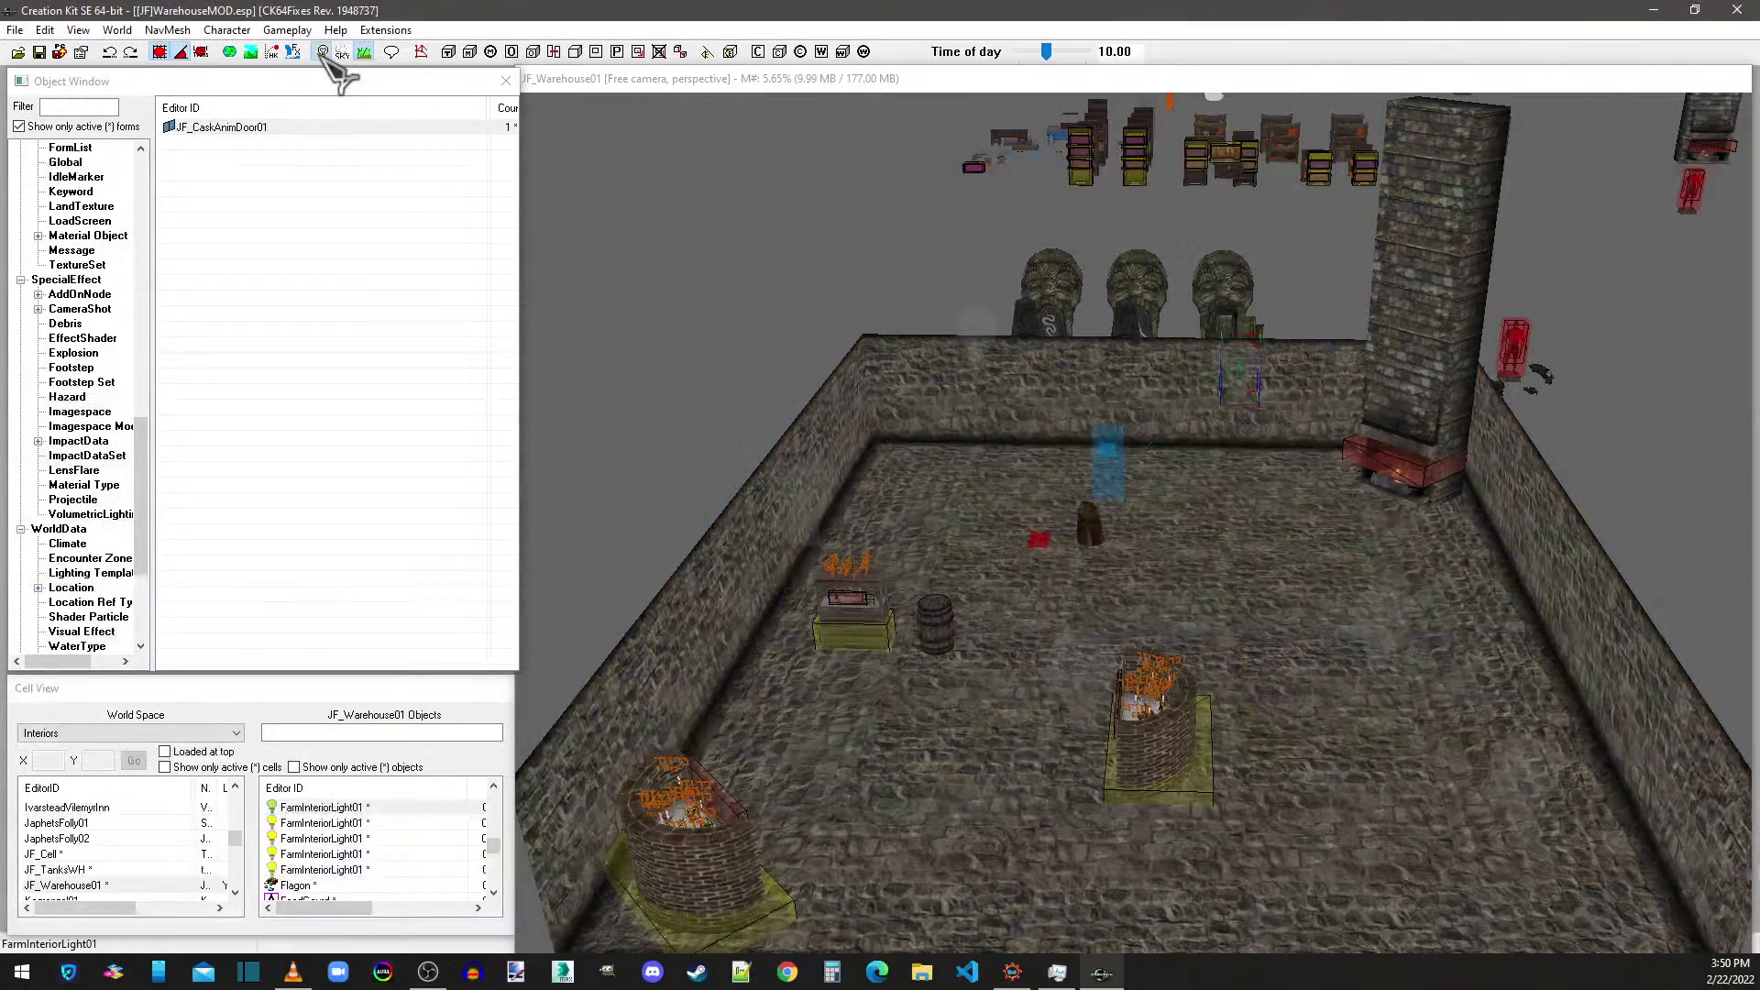
right_click(225, 144)
left_click(271, 220)
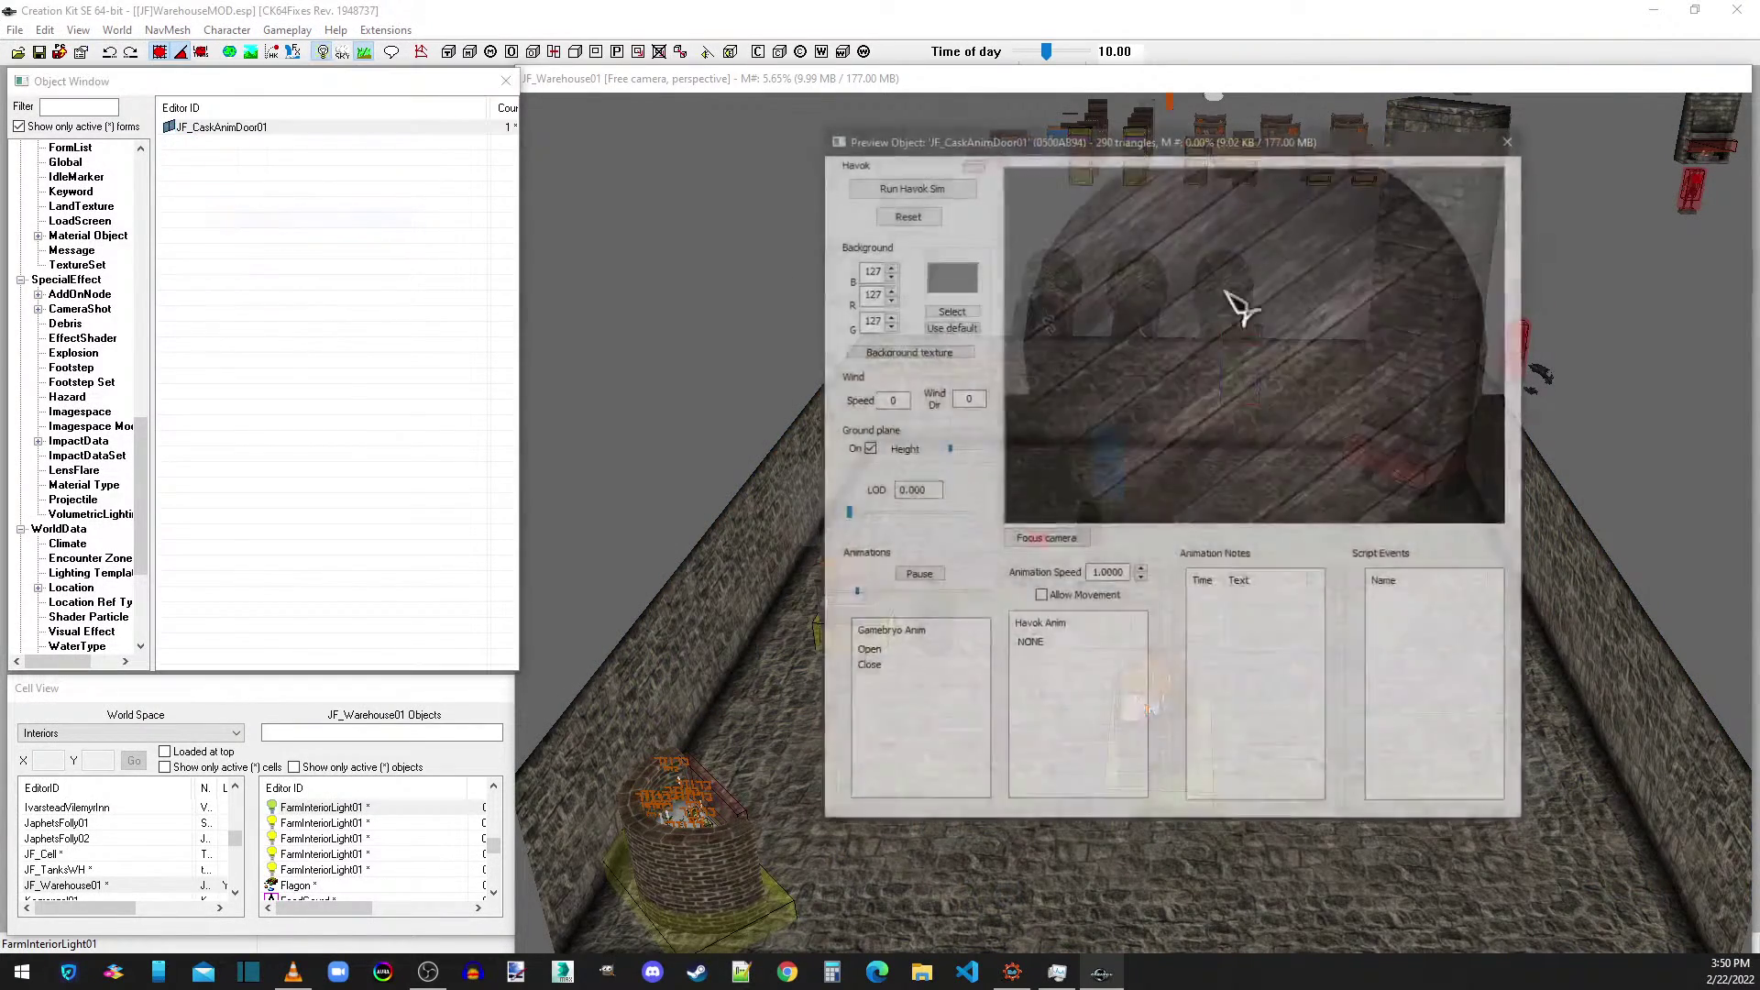
scroll(1265, 348, "down", 2)
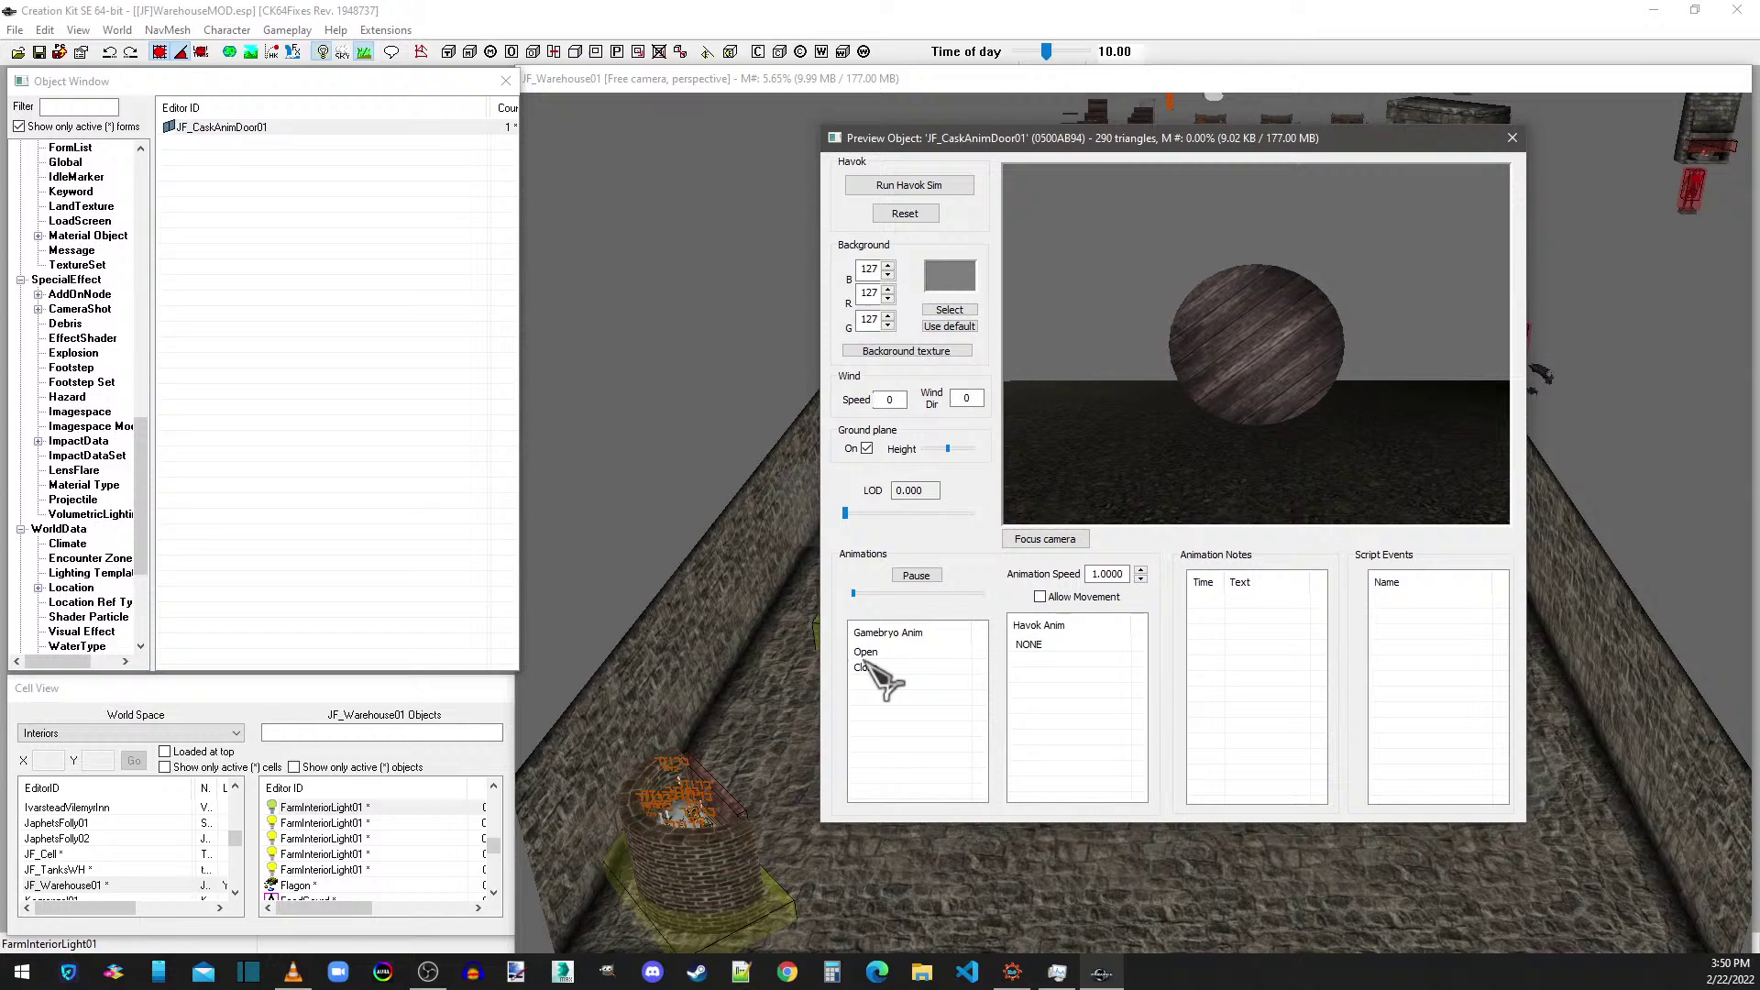
left_click(870, 653)
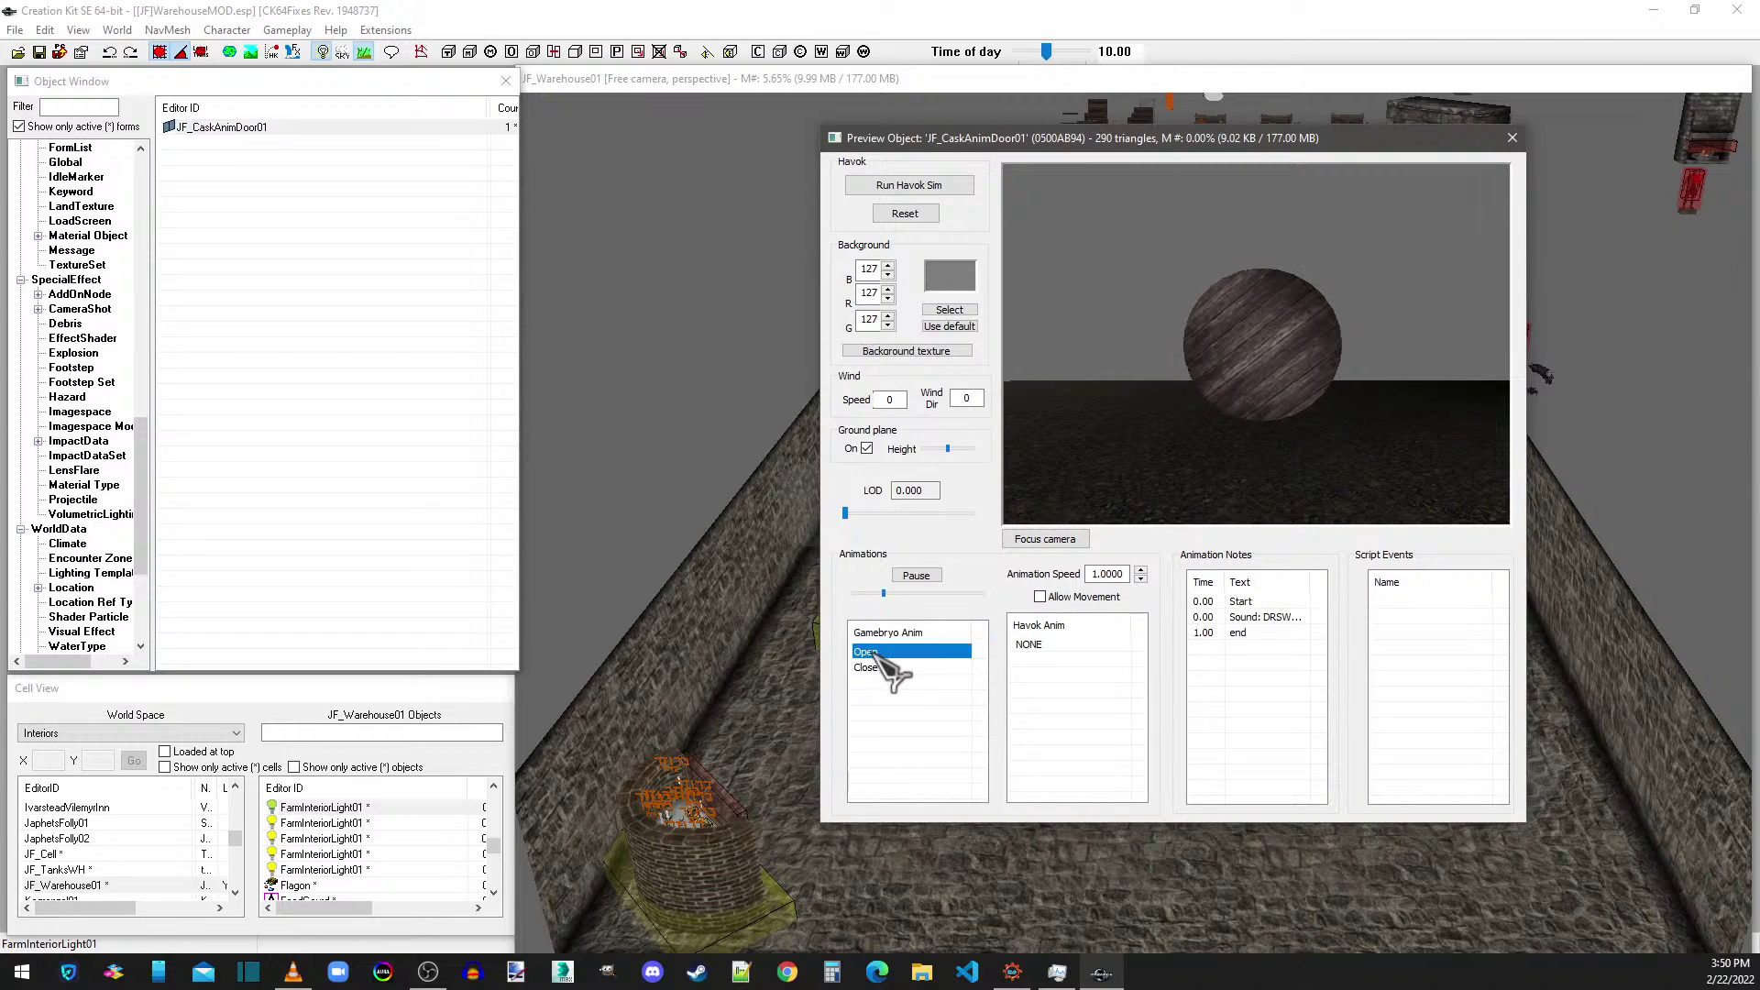
left_click(1512, 140)
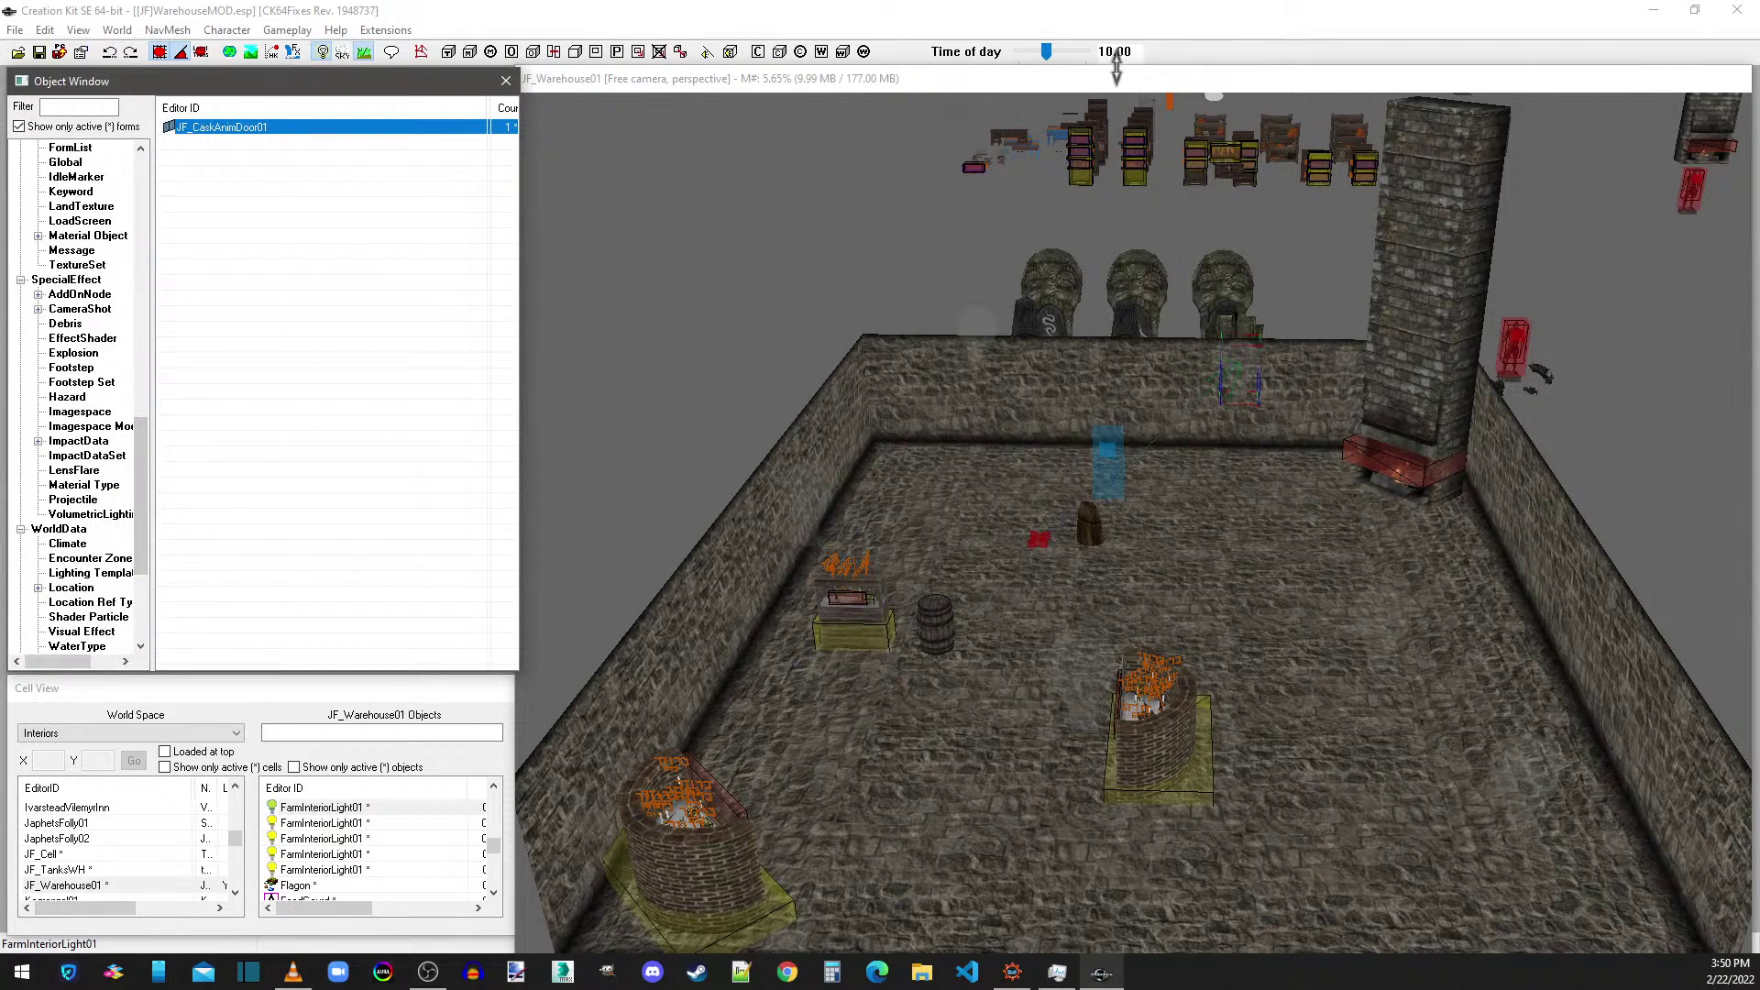
- Review the active forms in the Global and FormList categories, including the mod's JF fish lists
left_click(1338, 356)
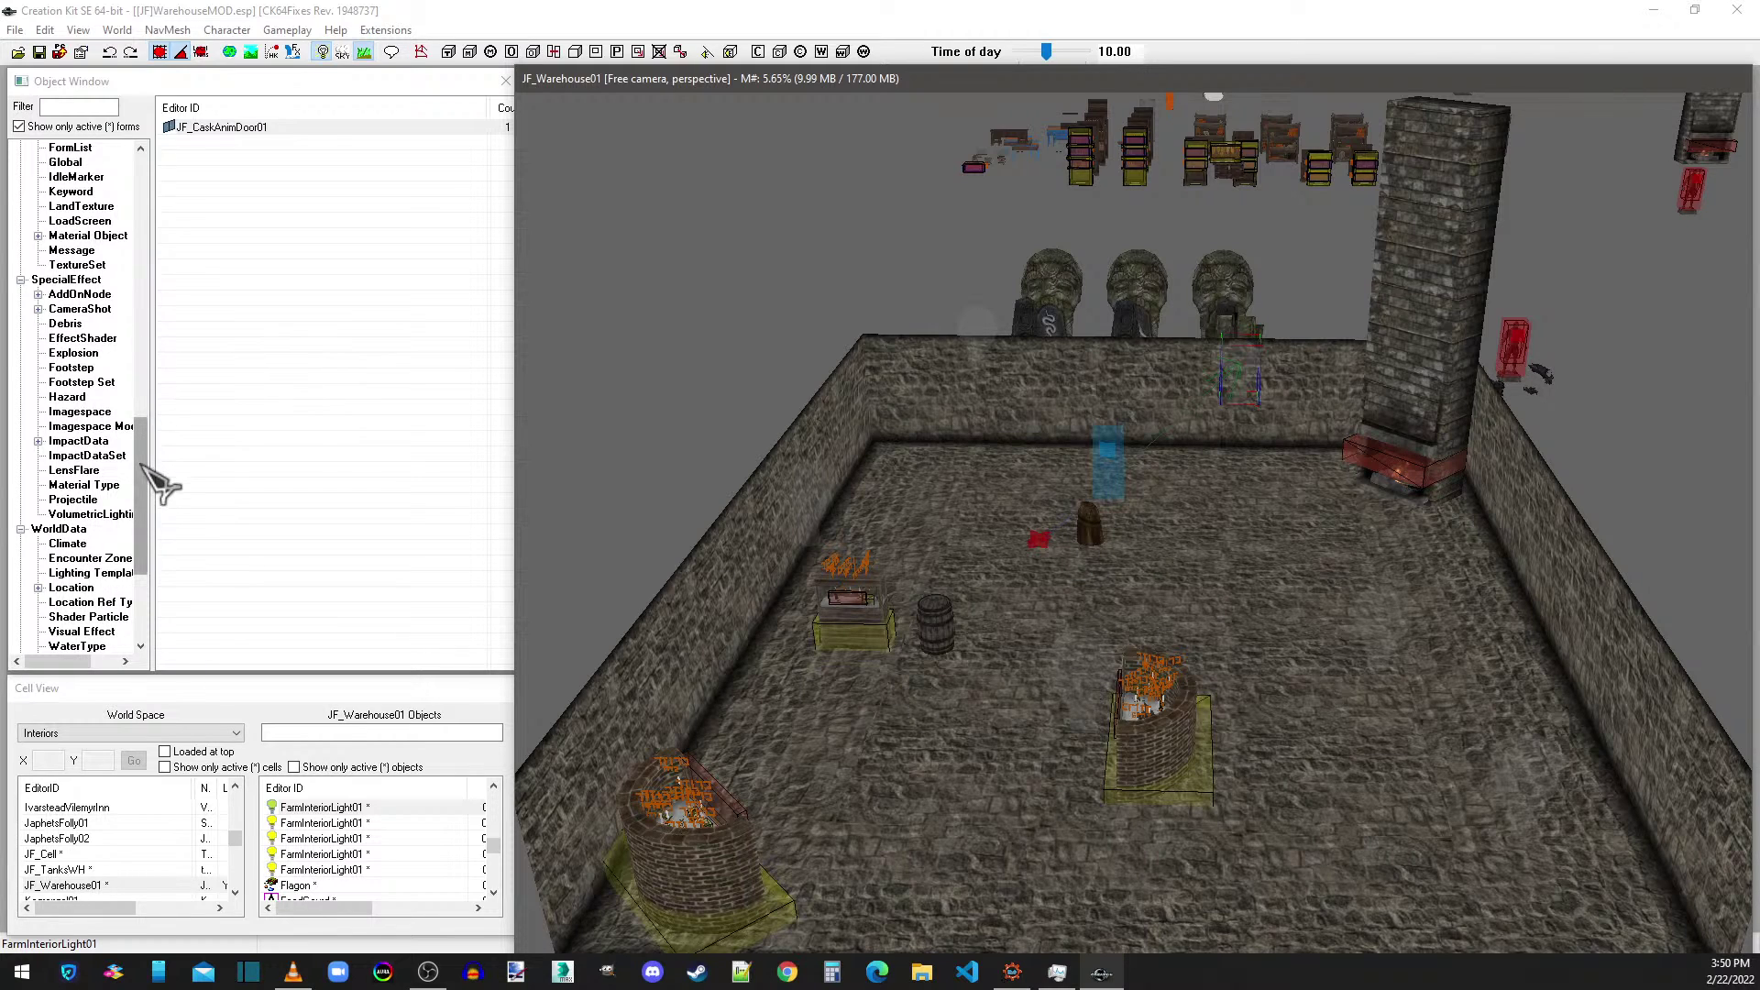
left_click_drag(144, 463, 139, 319)
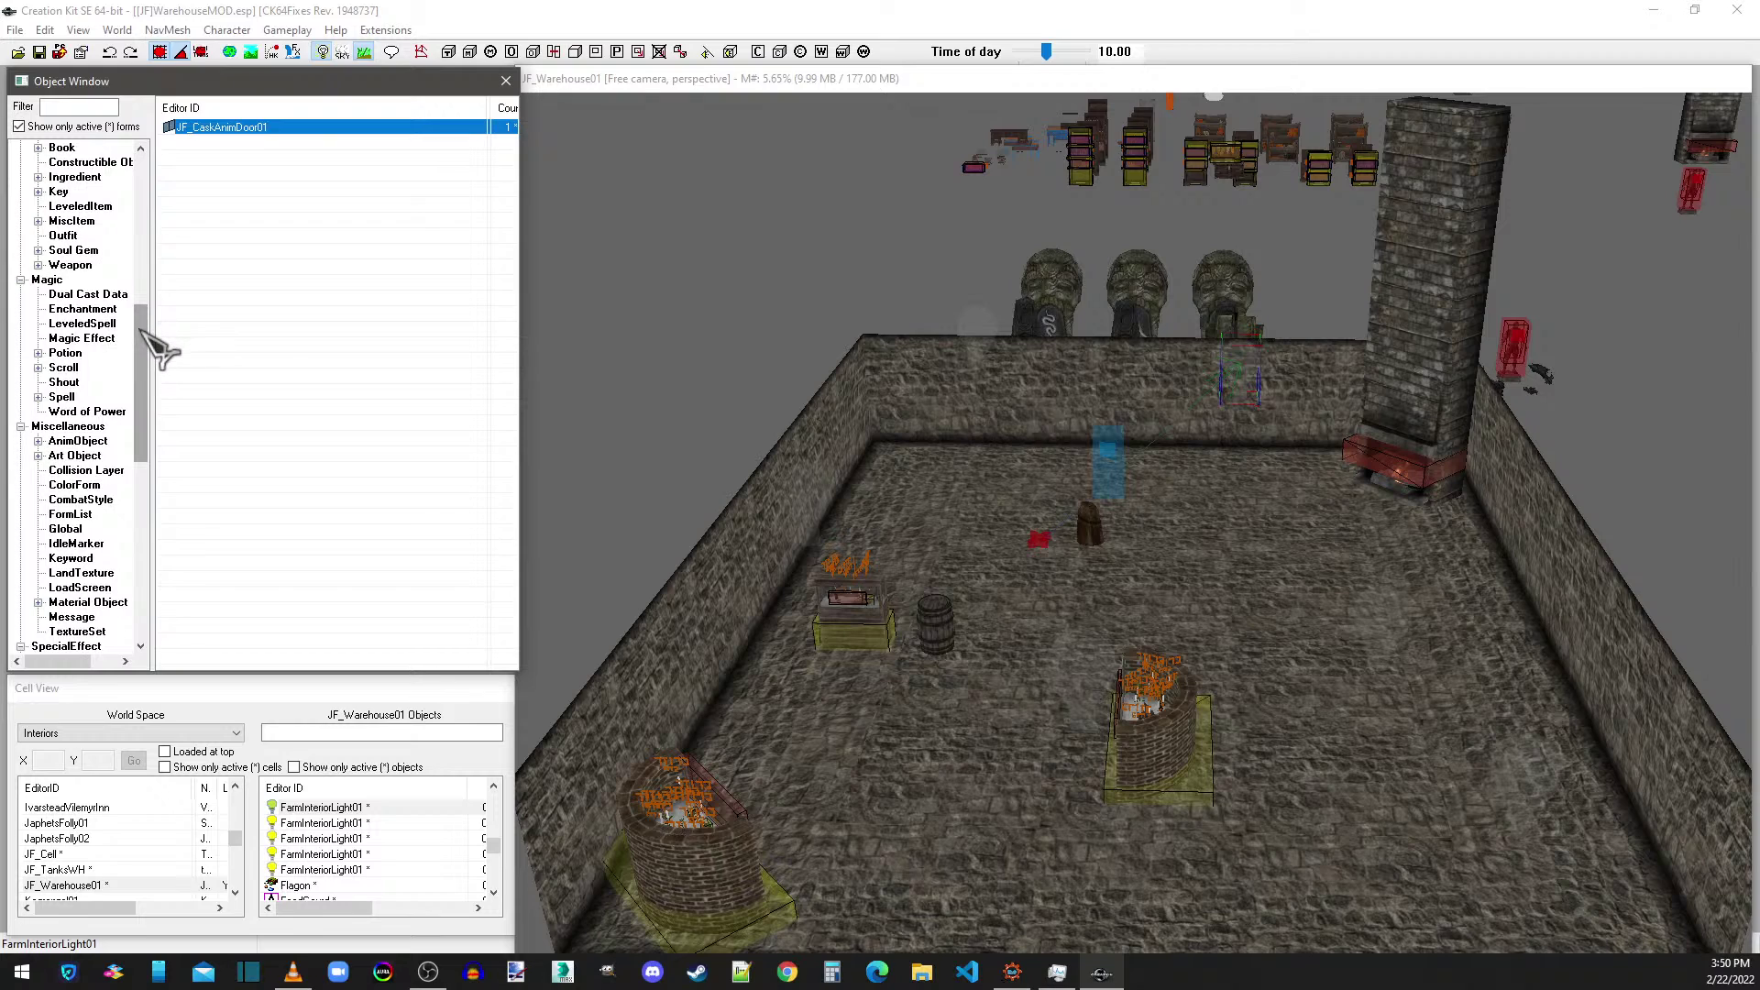
left_click(66, 529)
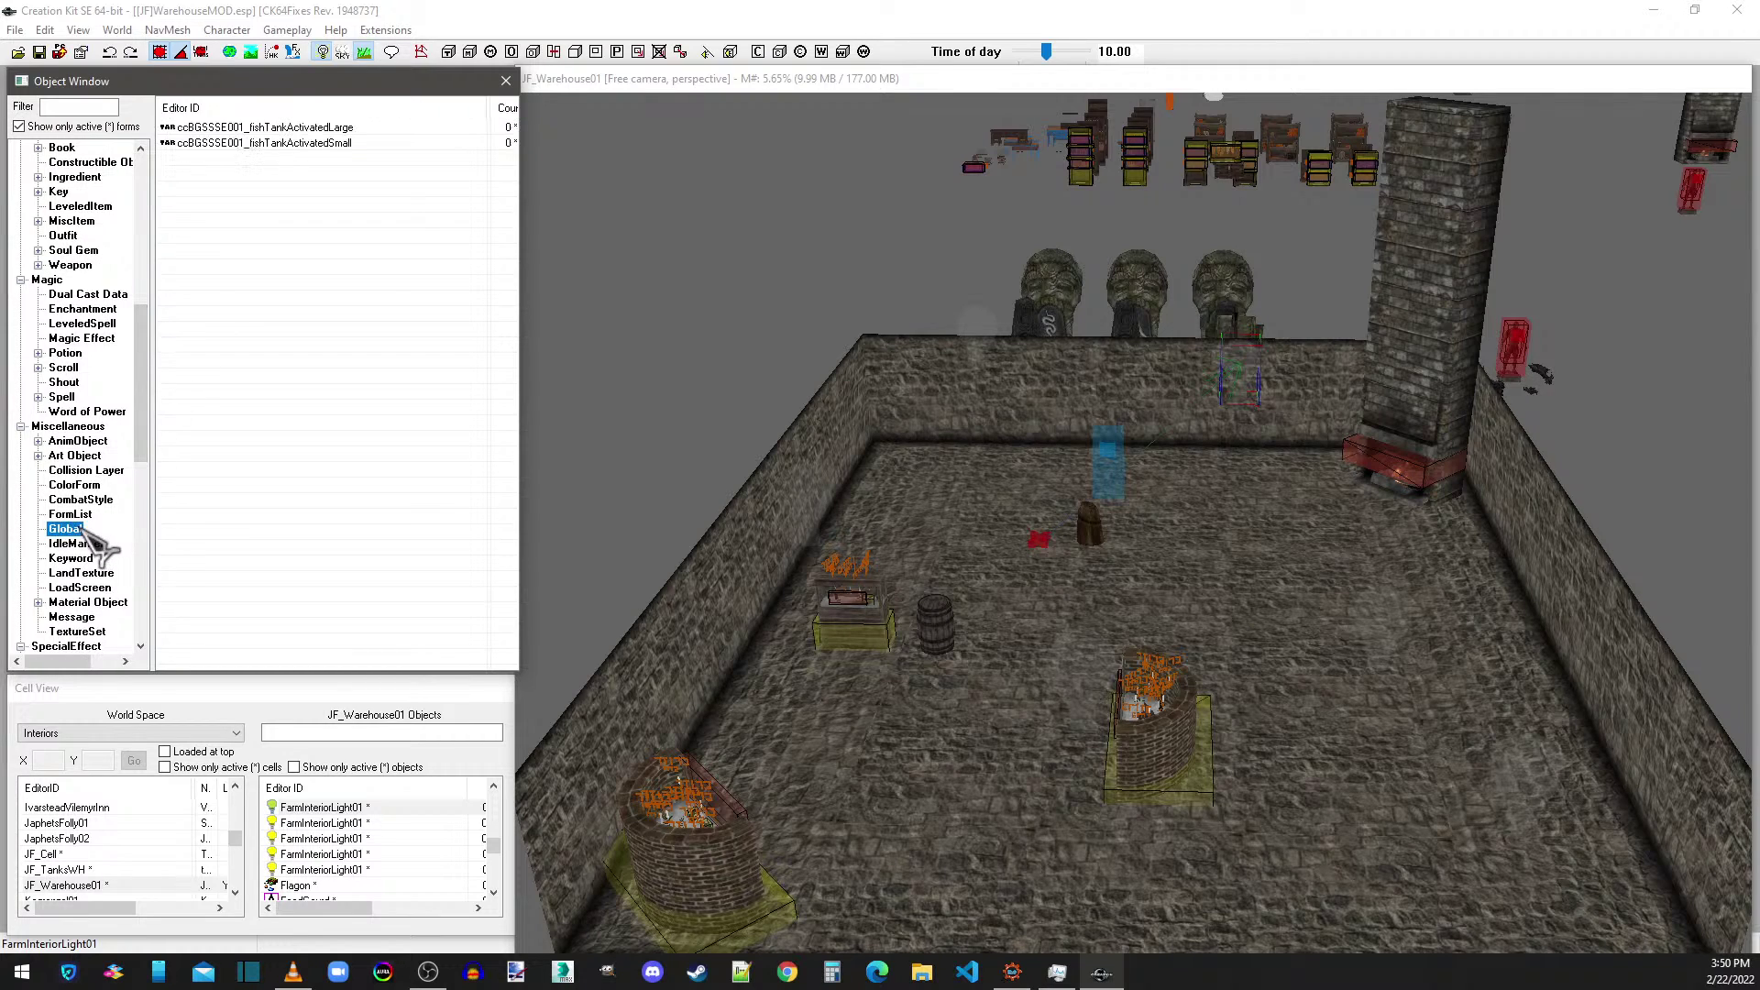
left_click(70, 515)
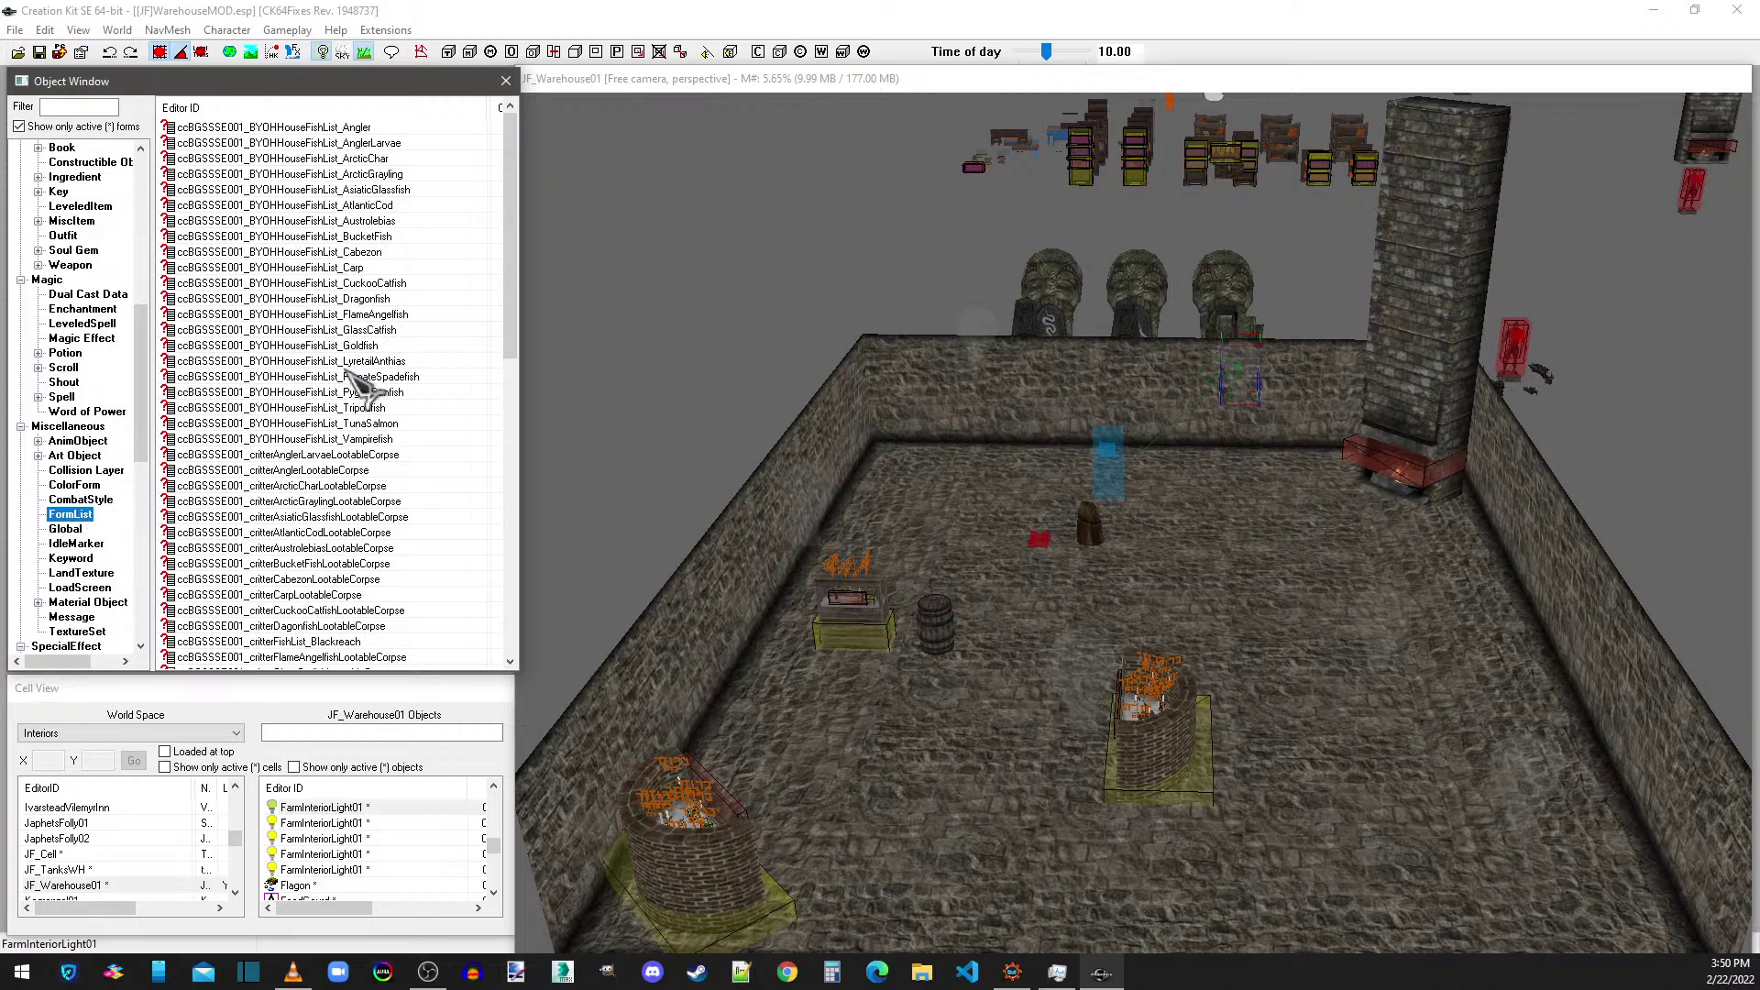
left_click_drag(511, 240, 503, 598)
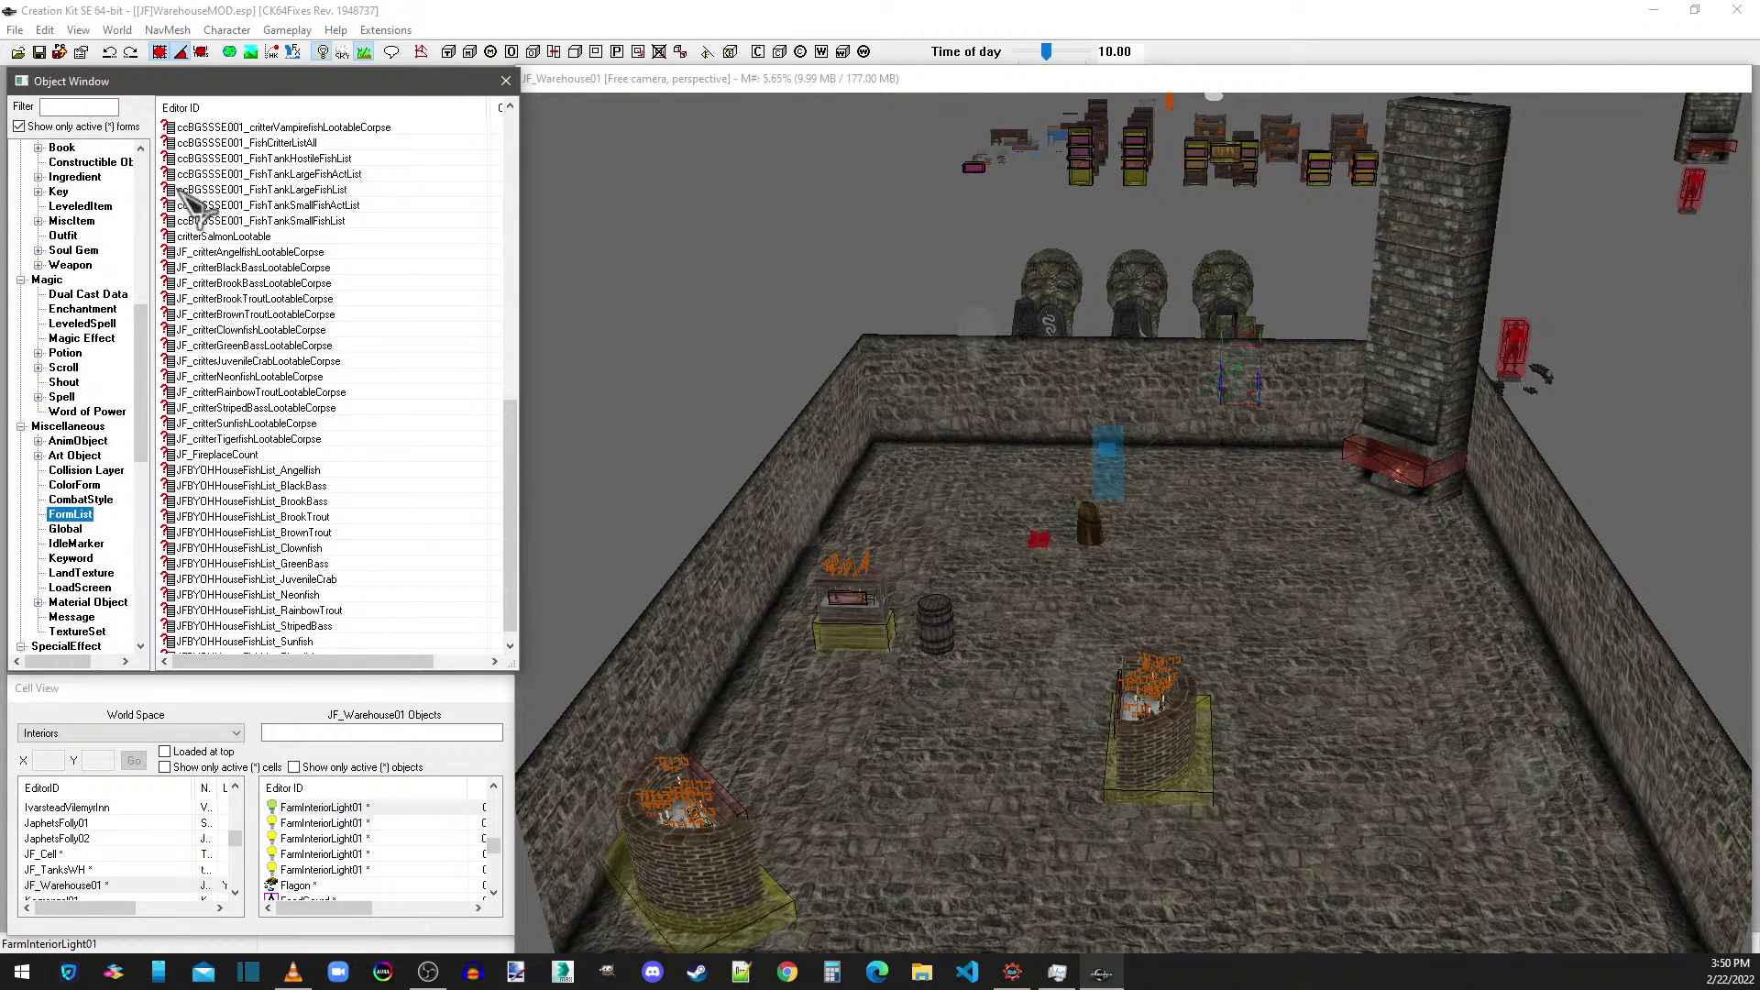
- List the active forms in the MiscItem category, preview BasicTankard01 and close the preview
left_click(88, 224)
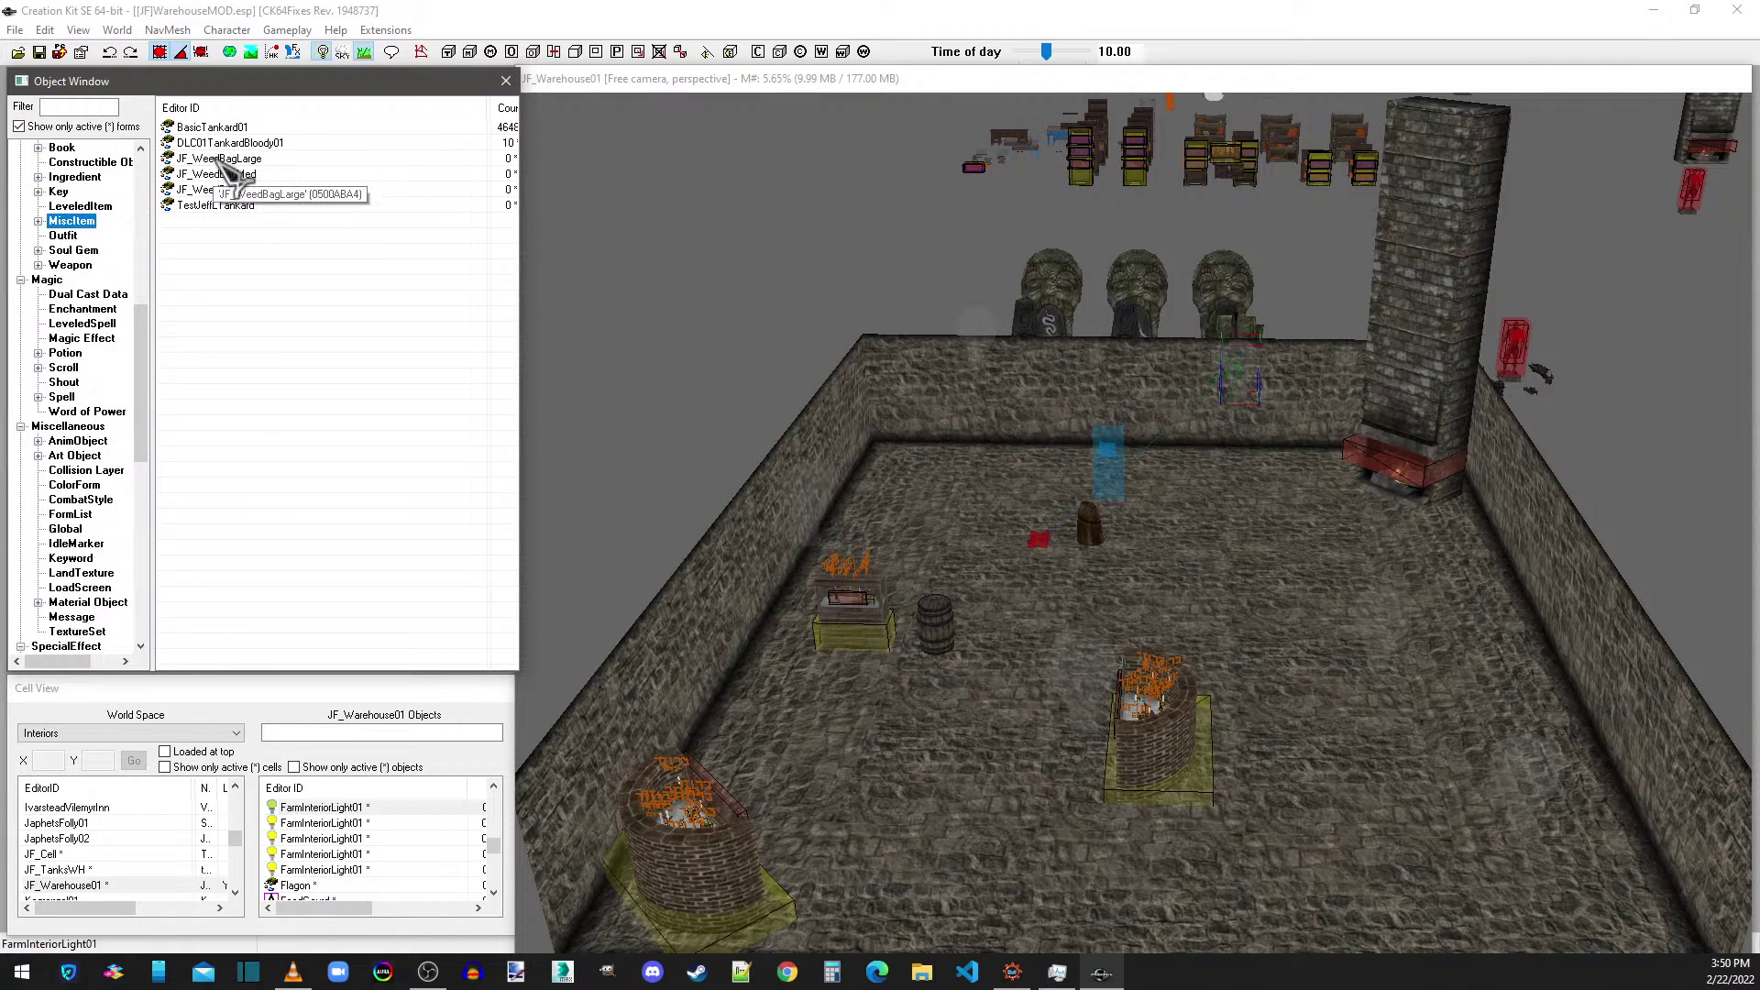
right_click(220, 129)
left_click(266, 222)
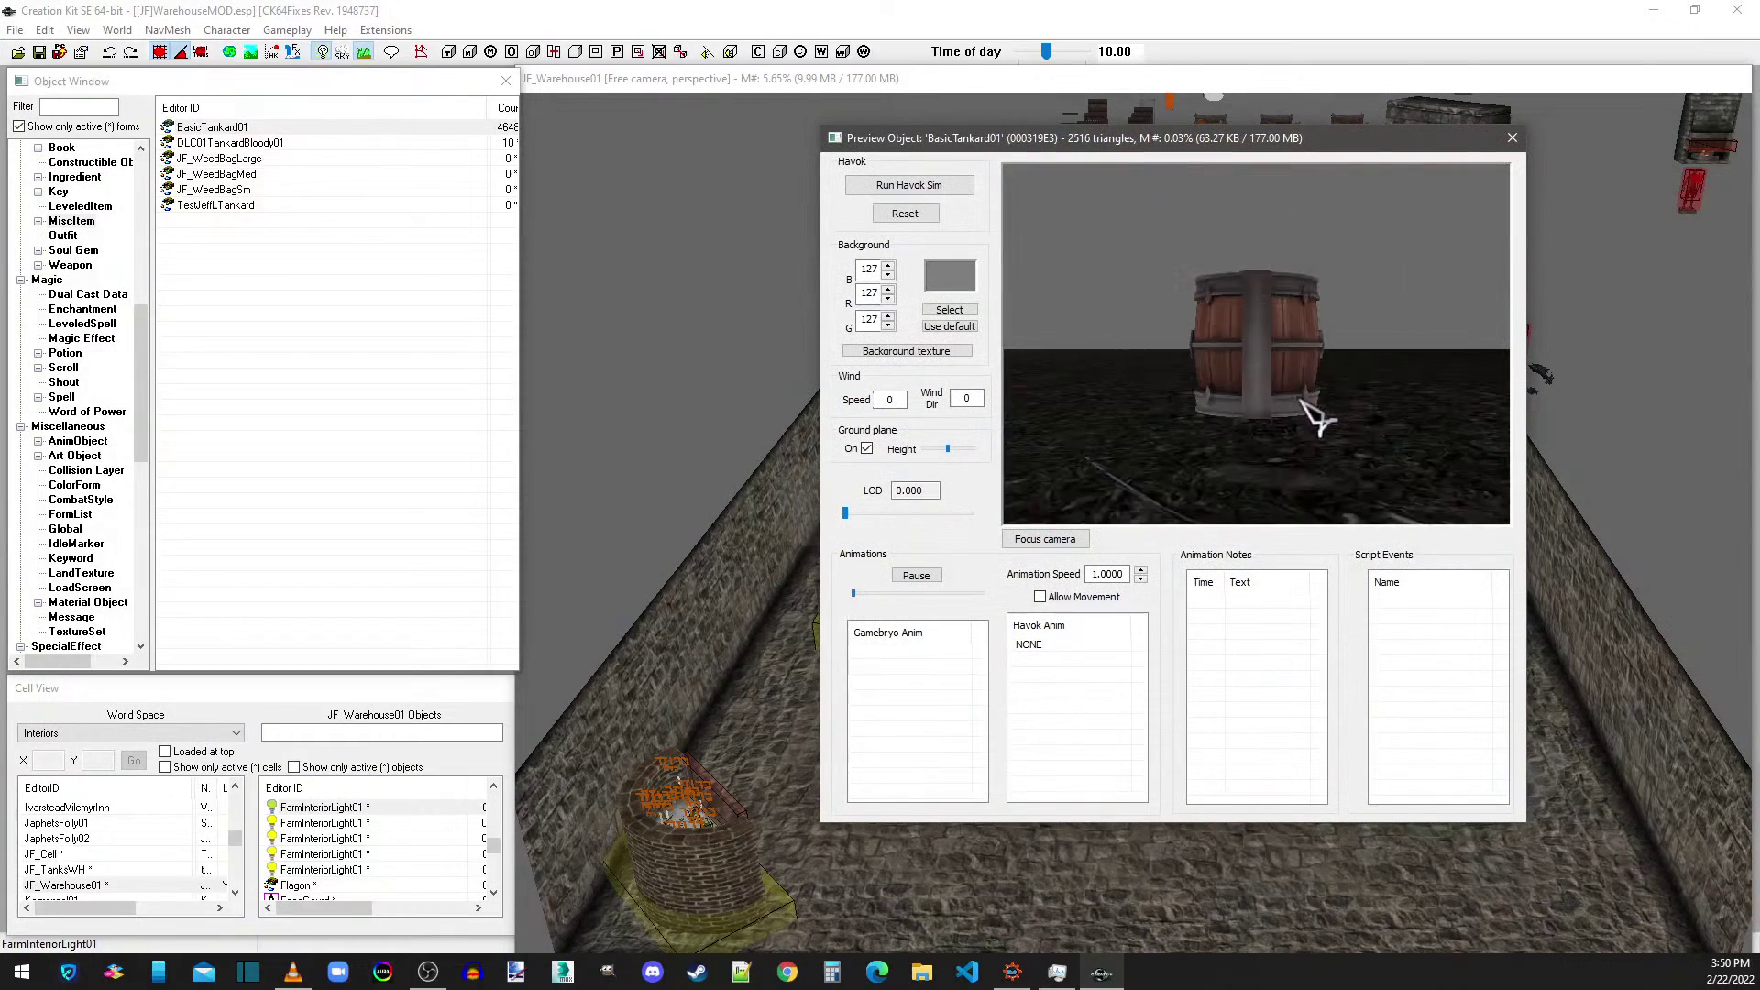
left_click(1512, 137)
left_click(685, 81)
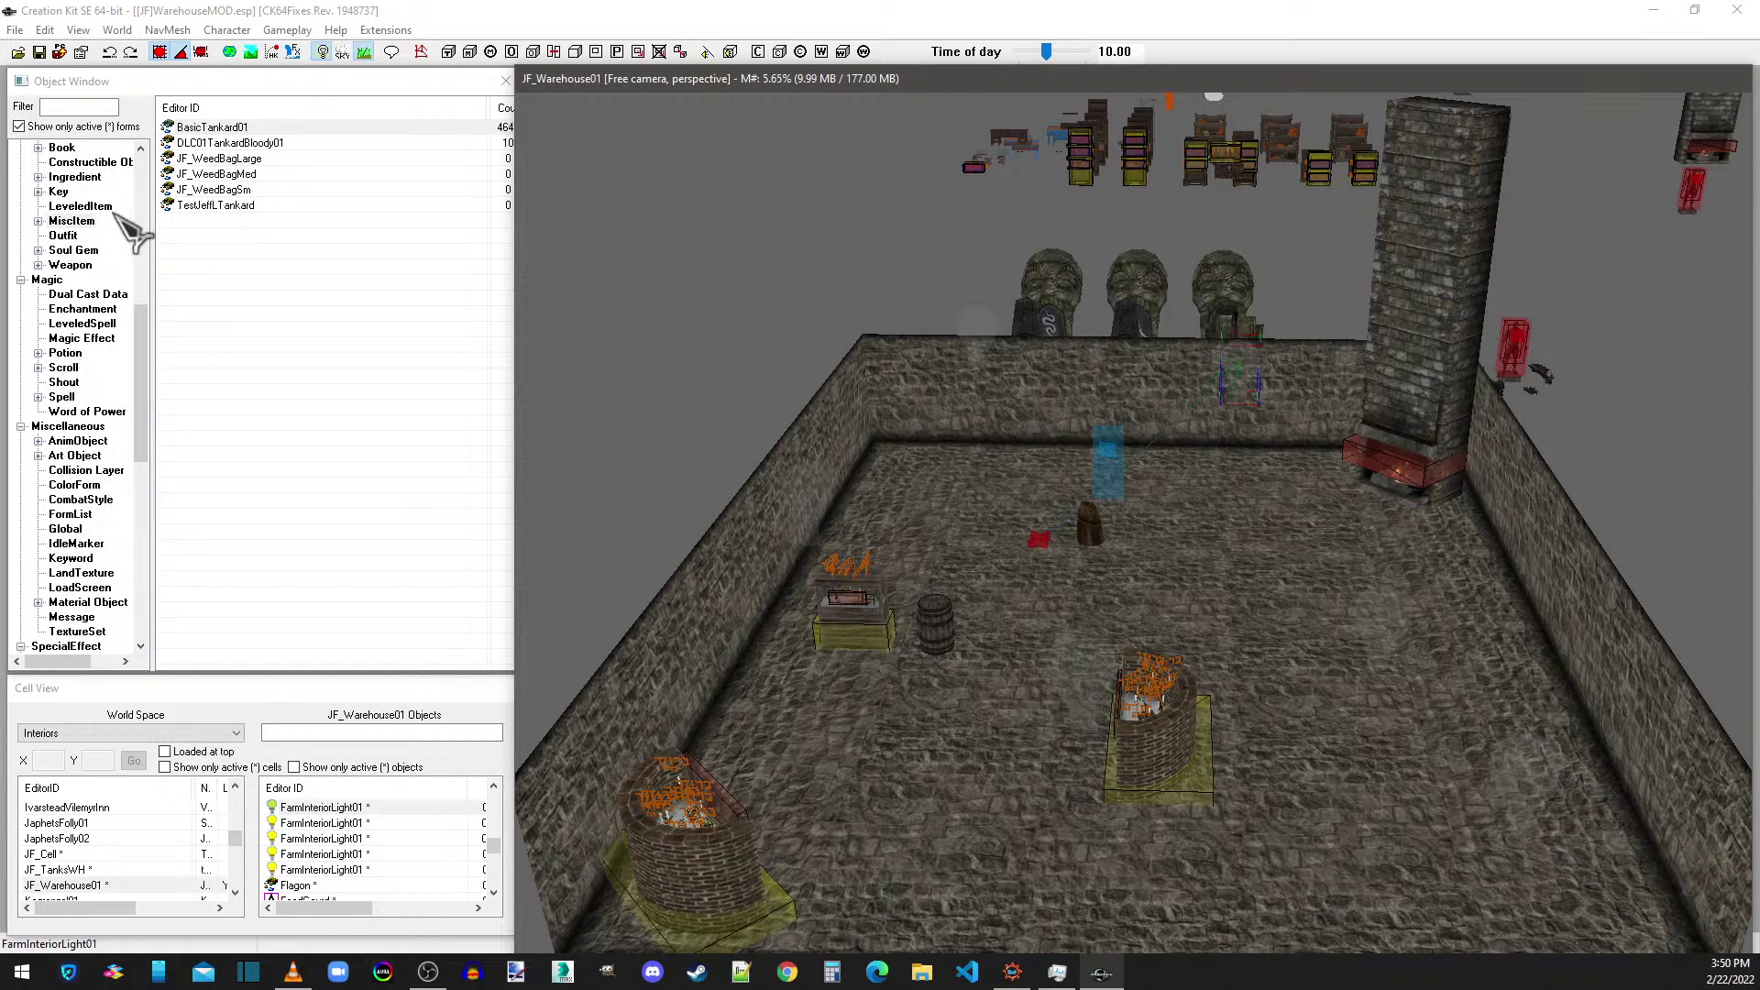
scroll(112, 229, "up", 3)
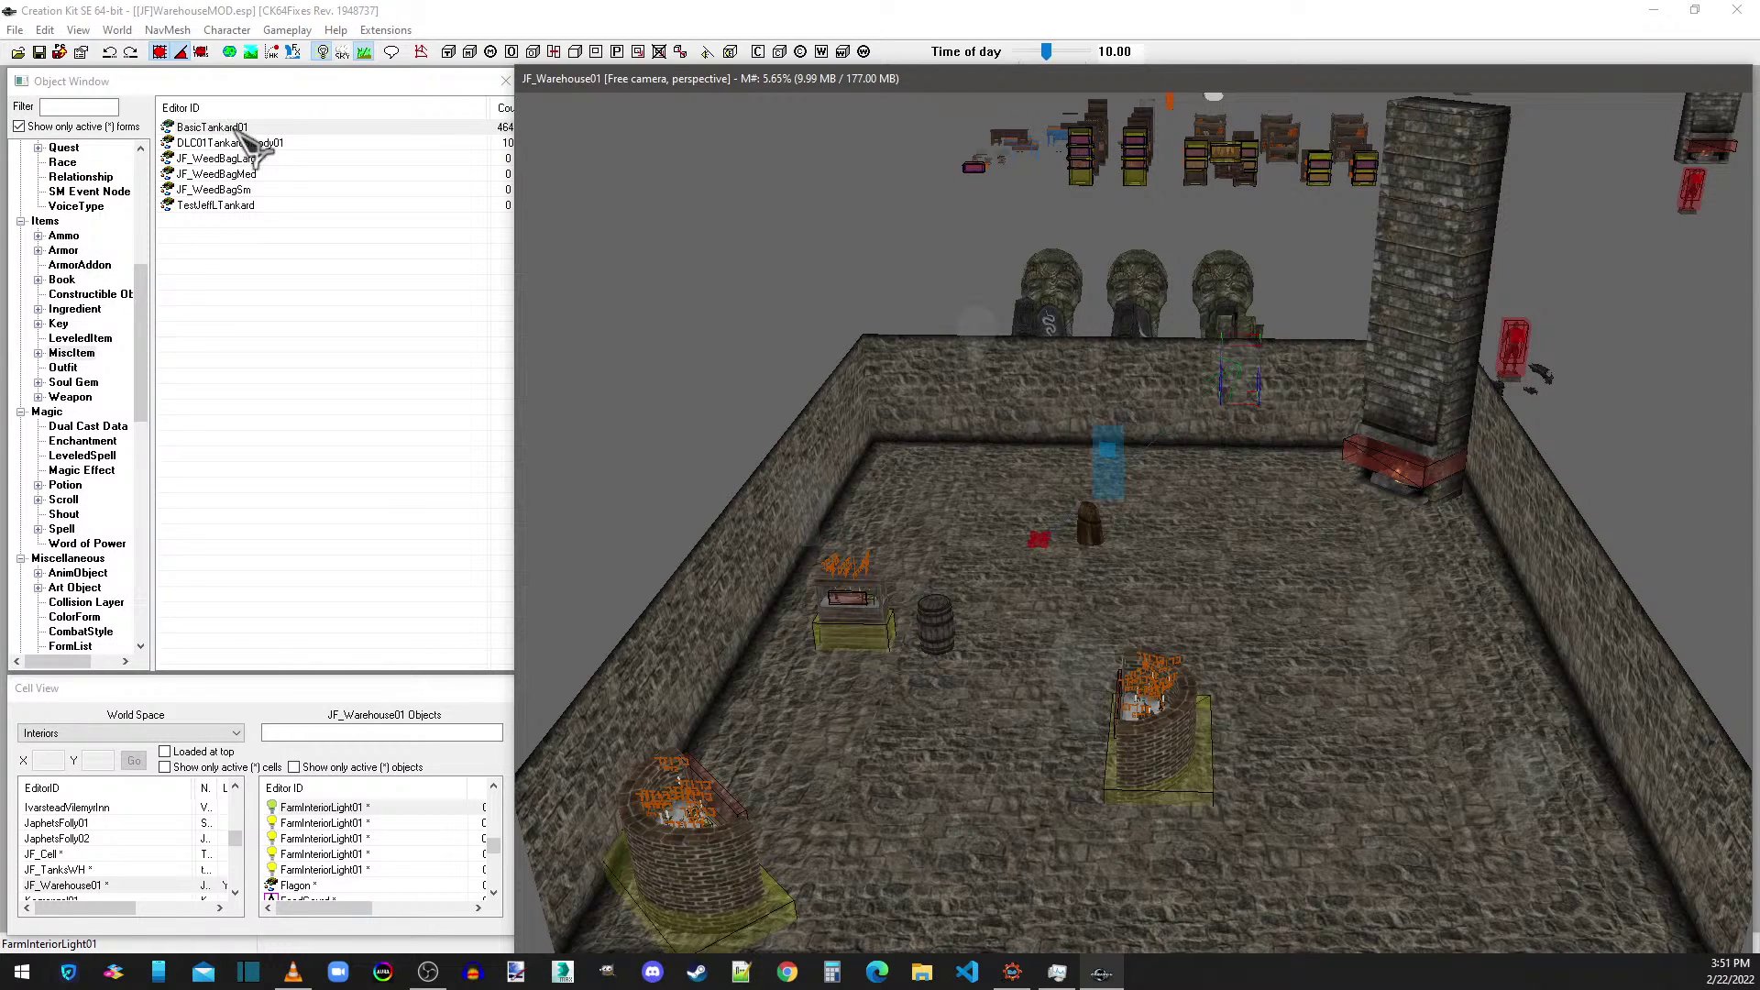
- List the active forms in the Ingredient category
left_click(71, 310)
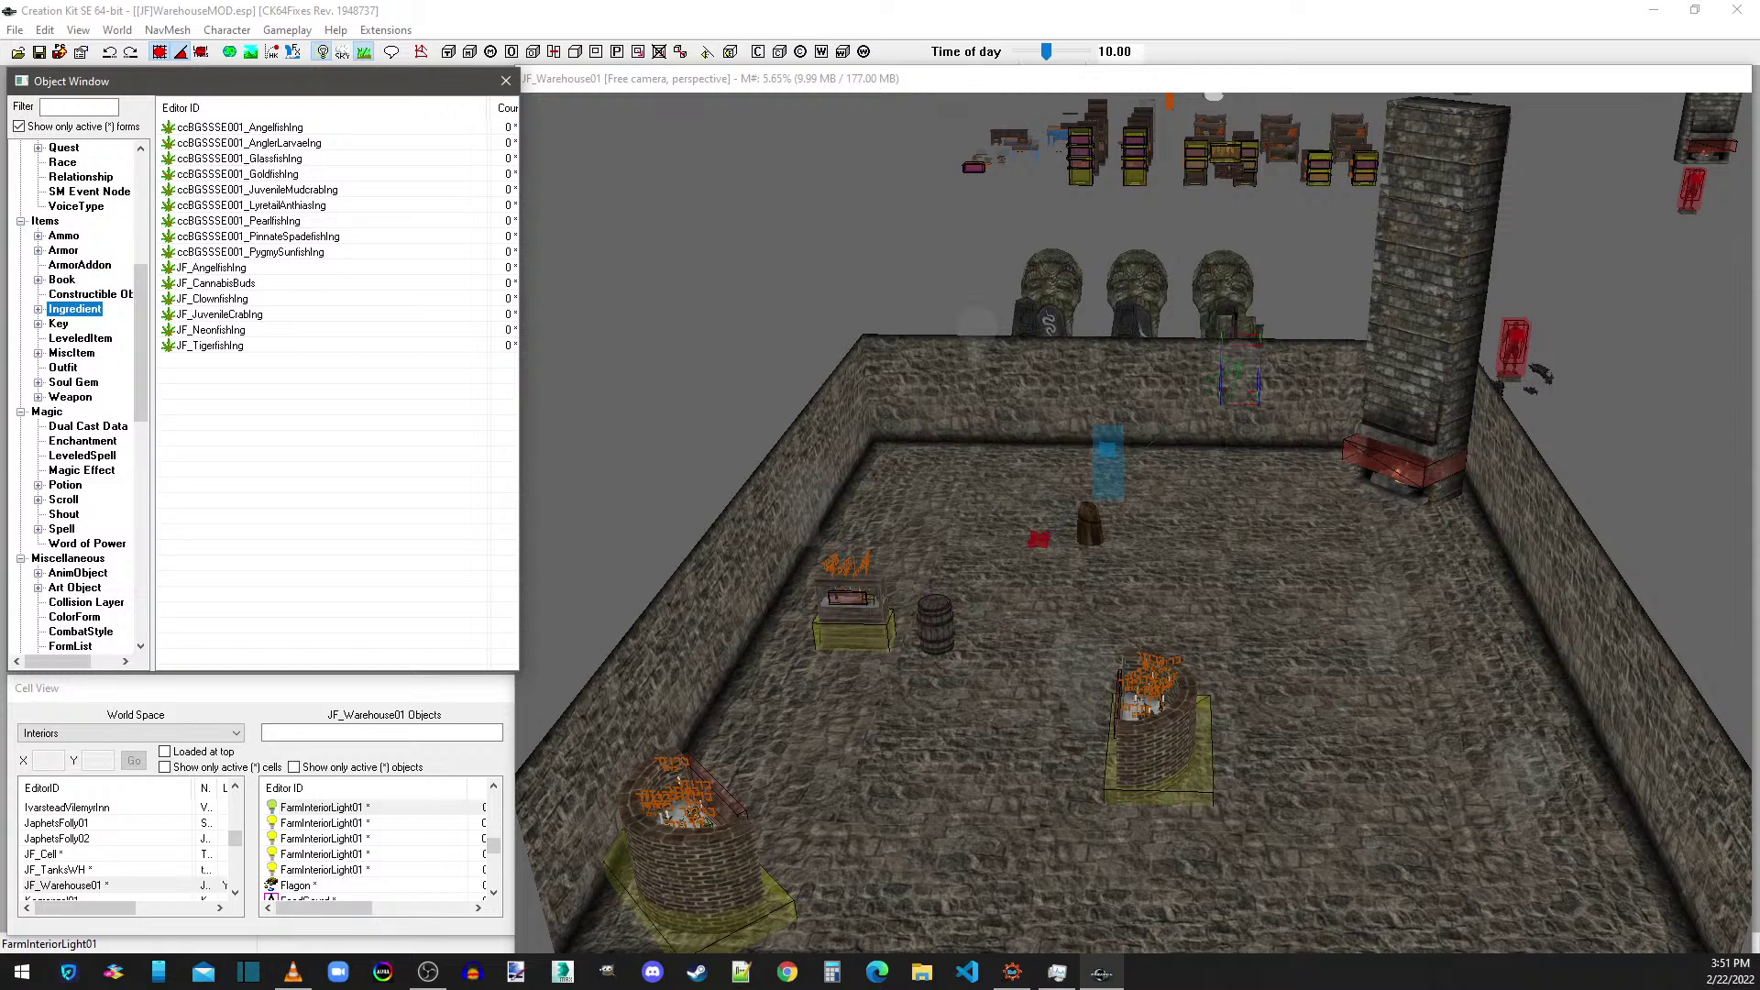
left_click_drag(0, 46, 344, 51)
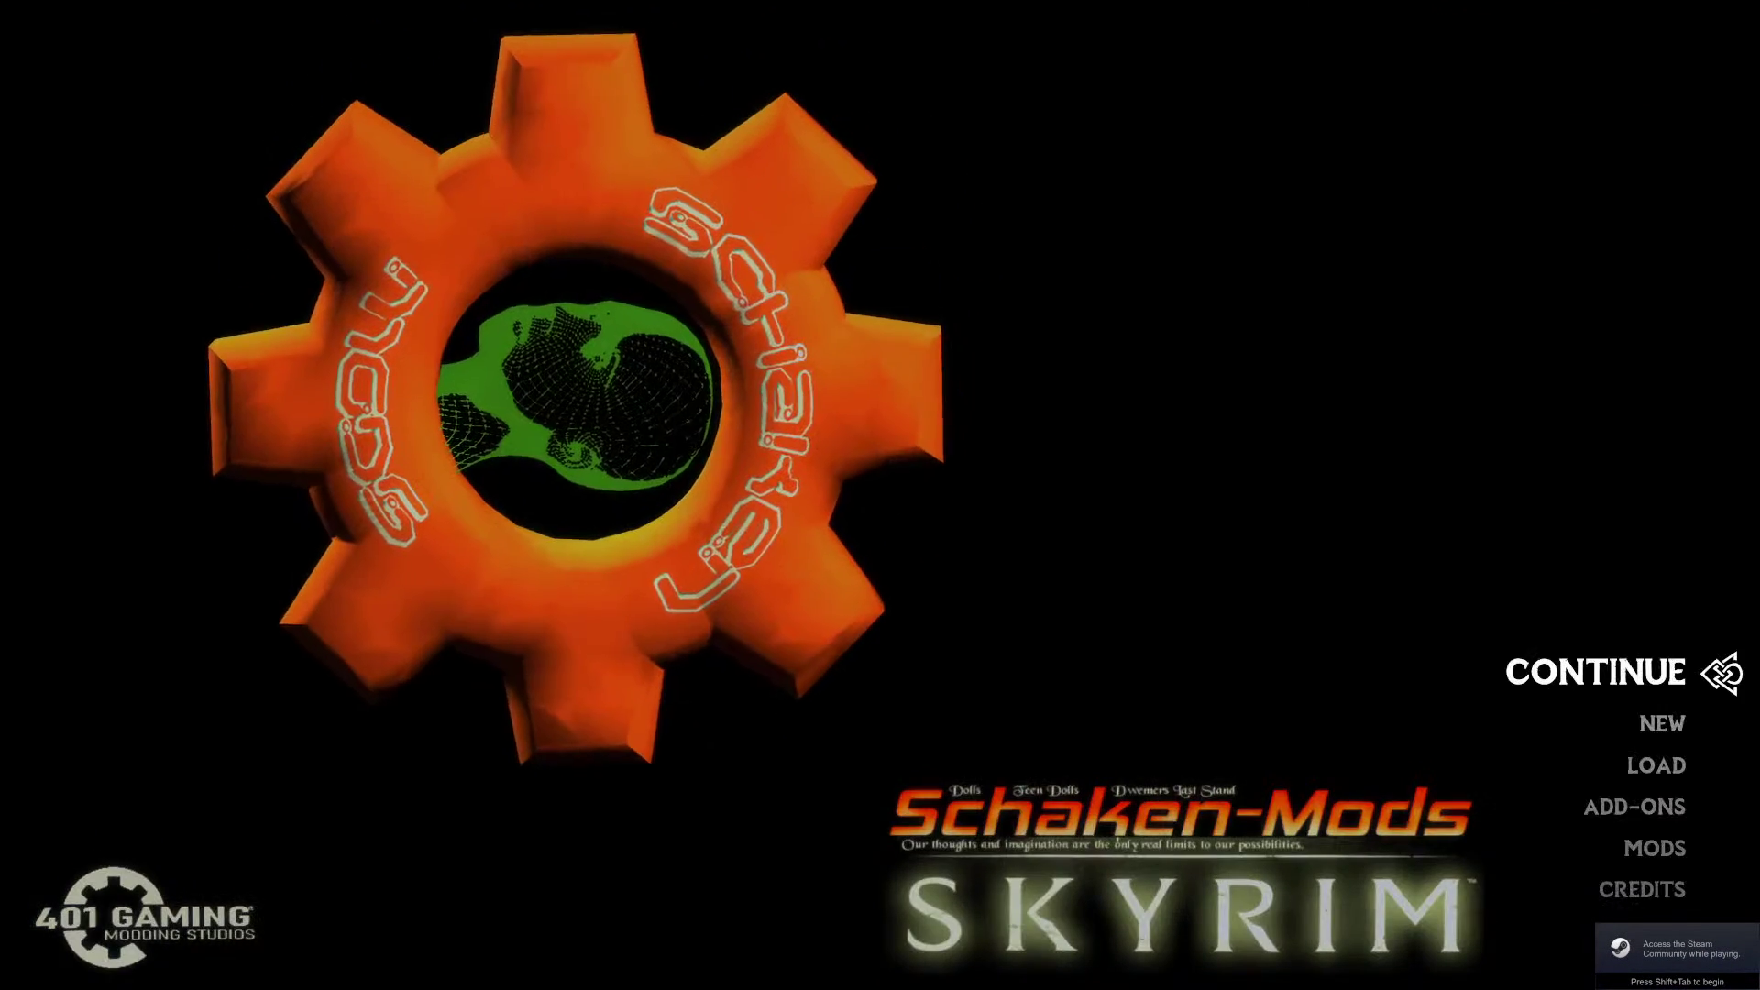
- Switch to Skyrim, load the JF_Warehouse01 cell with the coc console command and look around the room up to the corner fireplace
key("grave")
type("coc j")
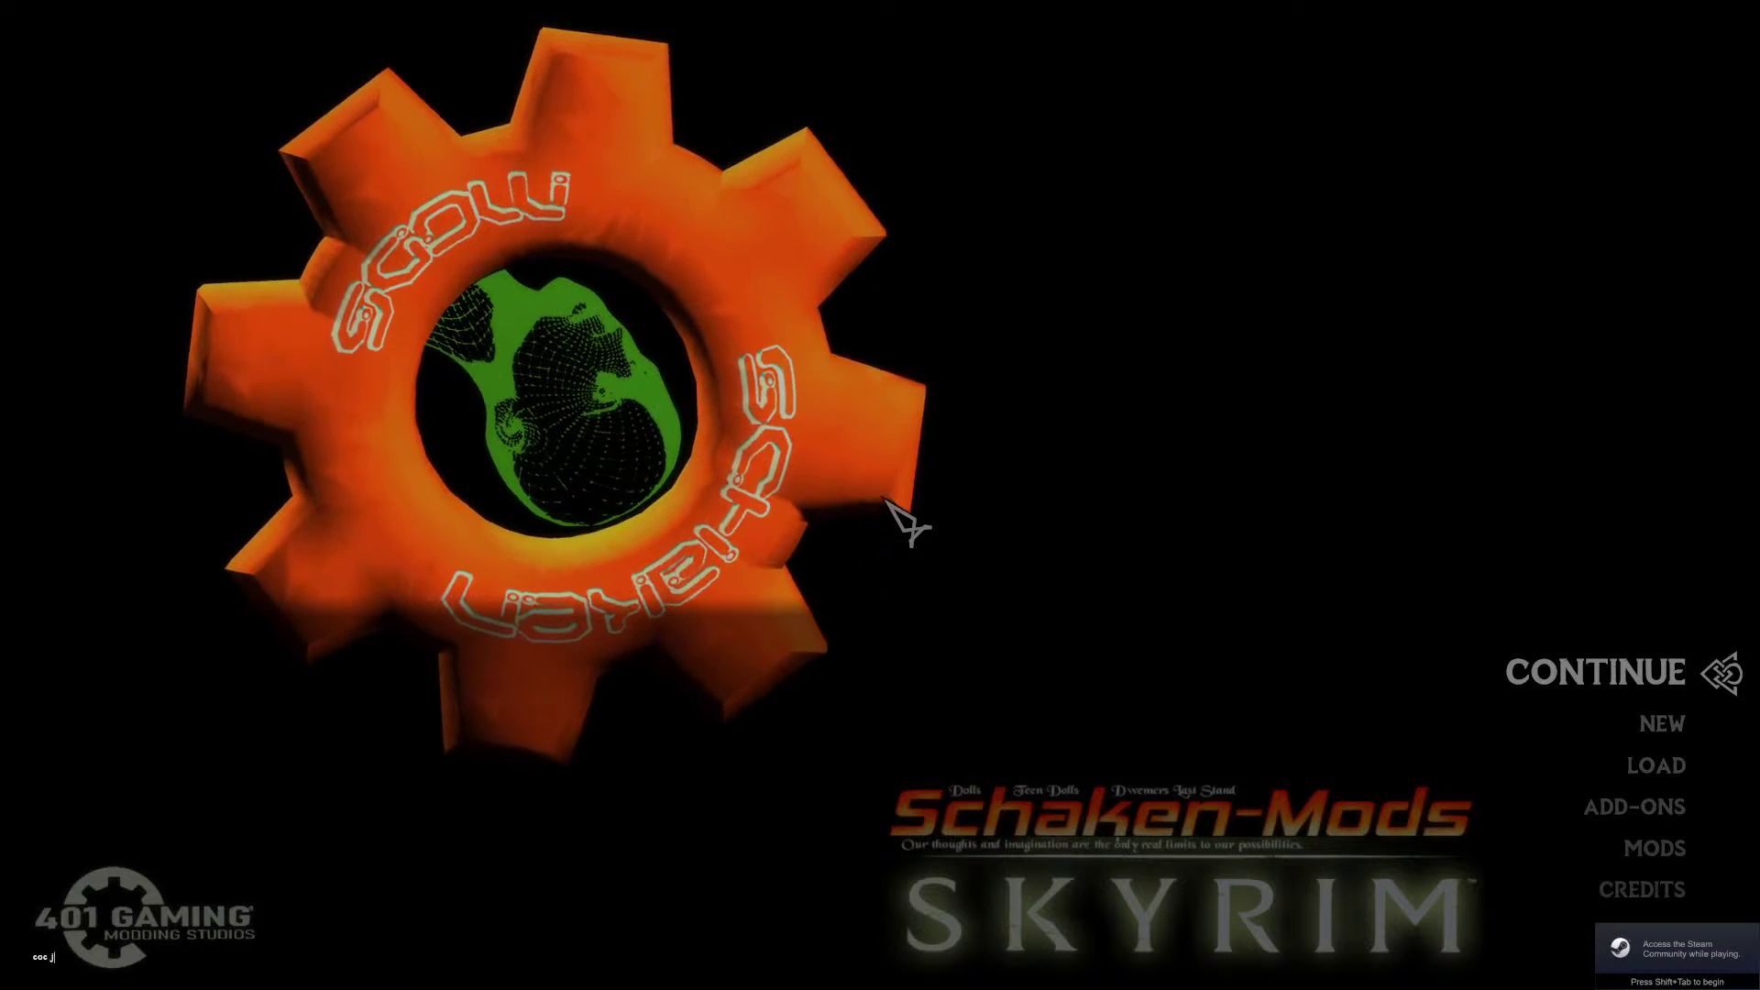
type("f__warehouse01")
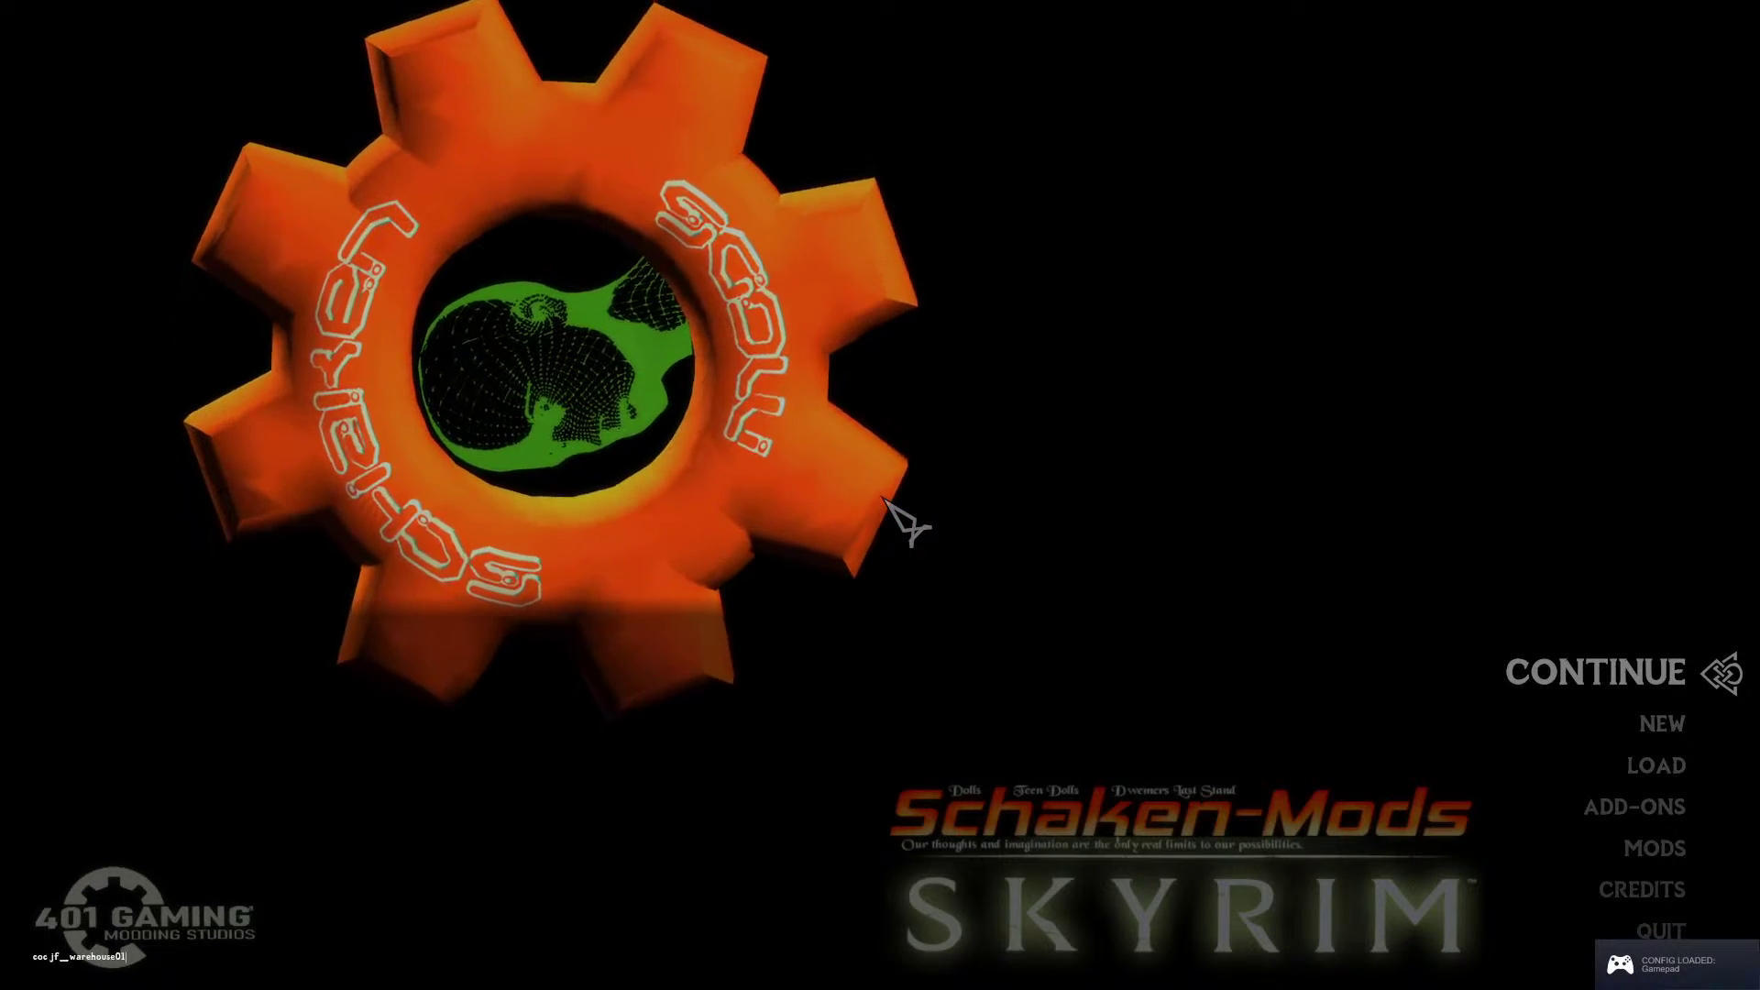
key("Return")
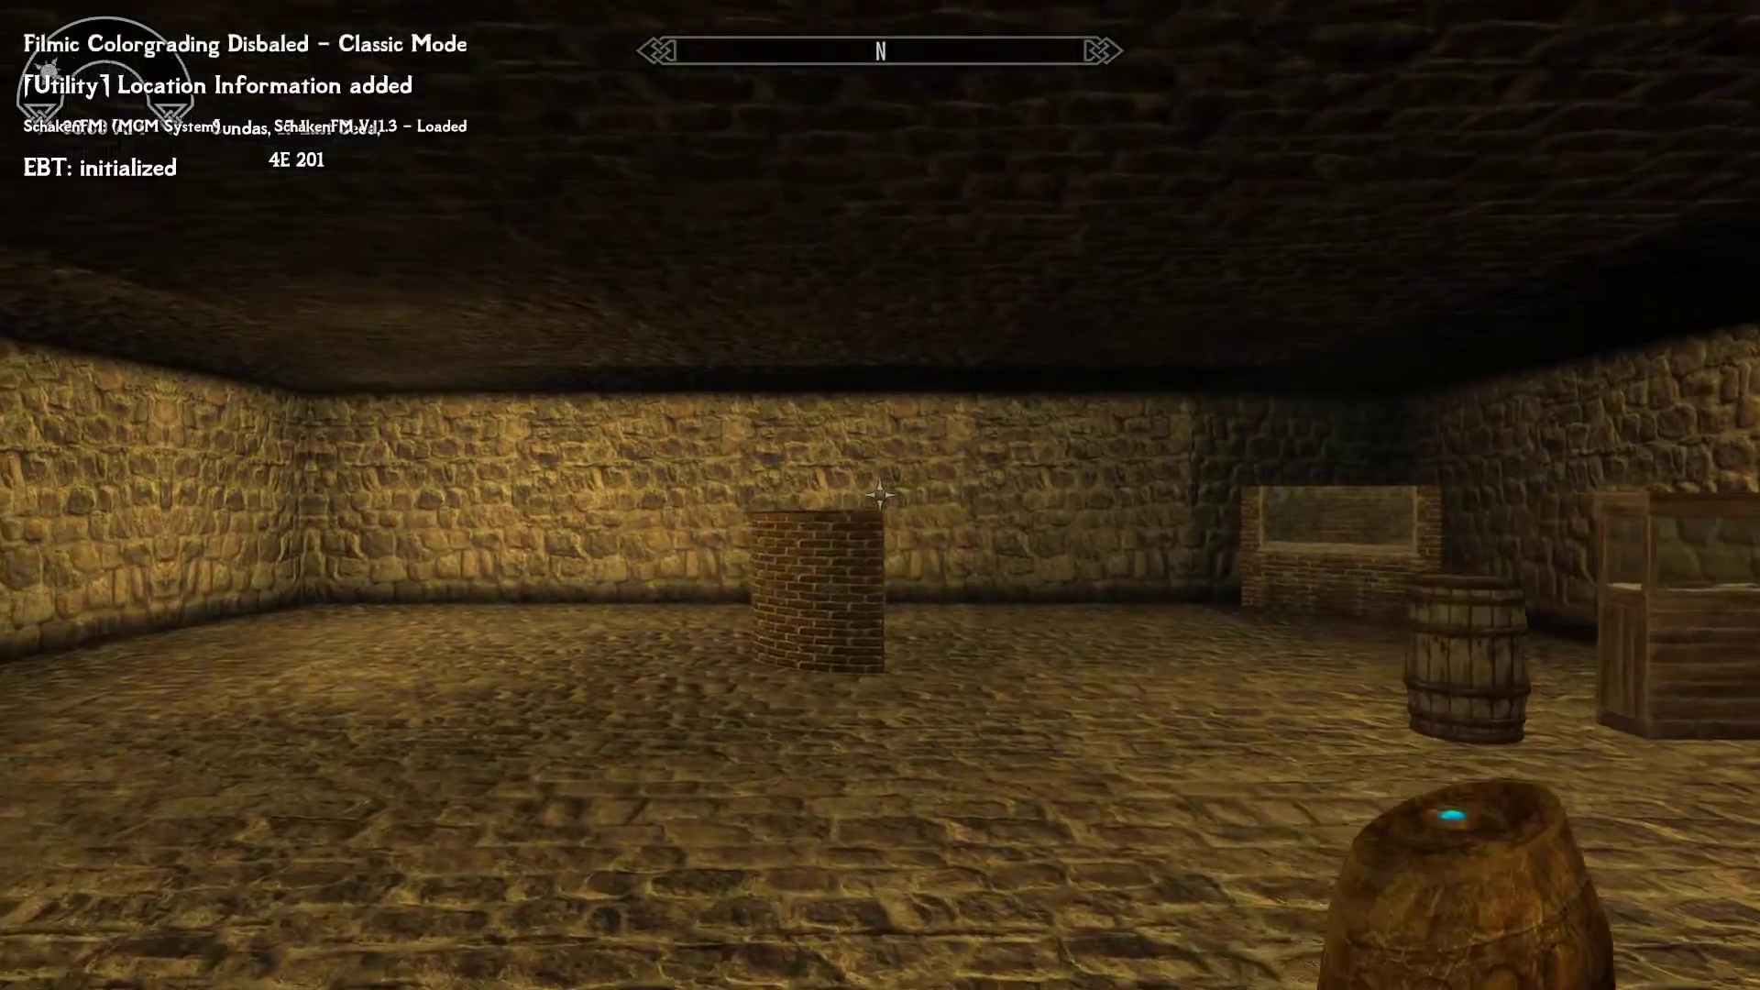
key("w")
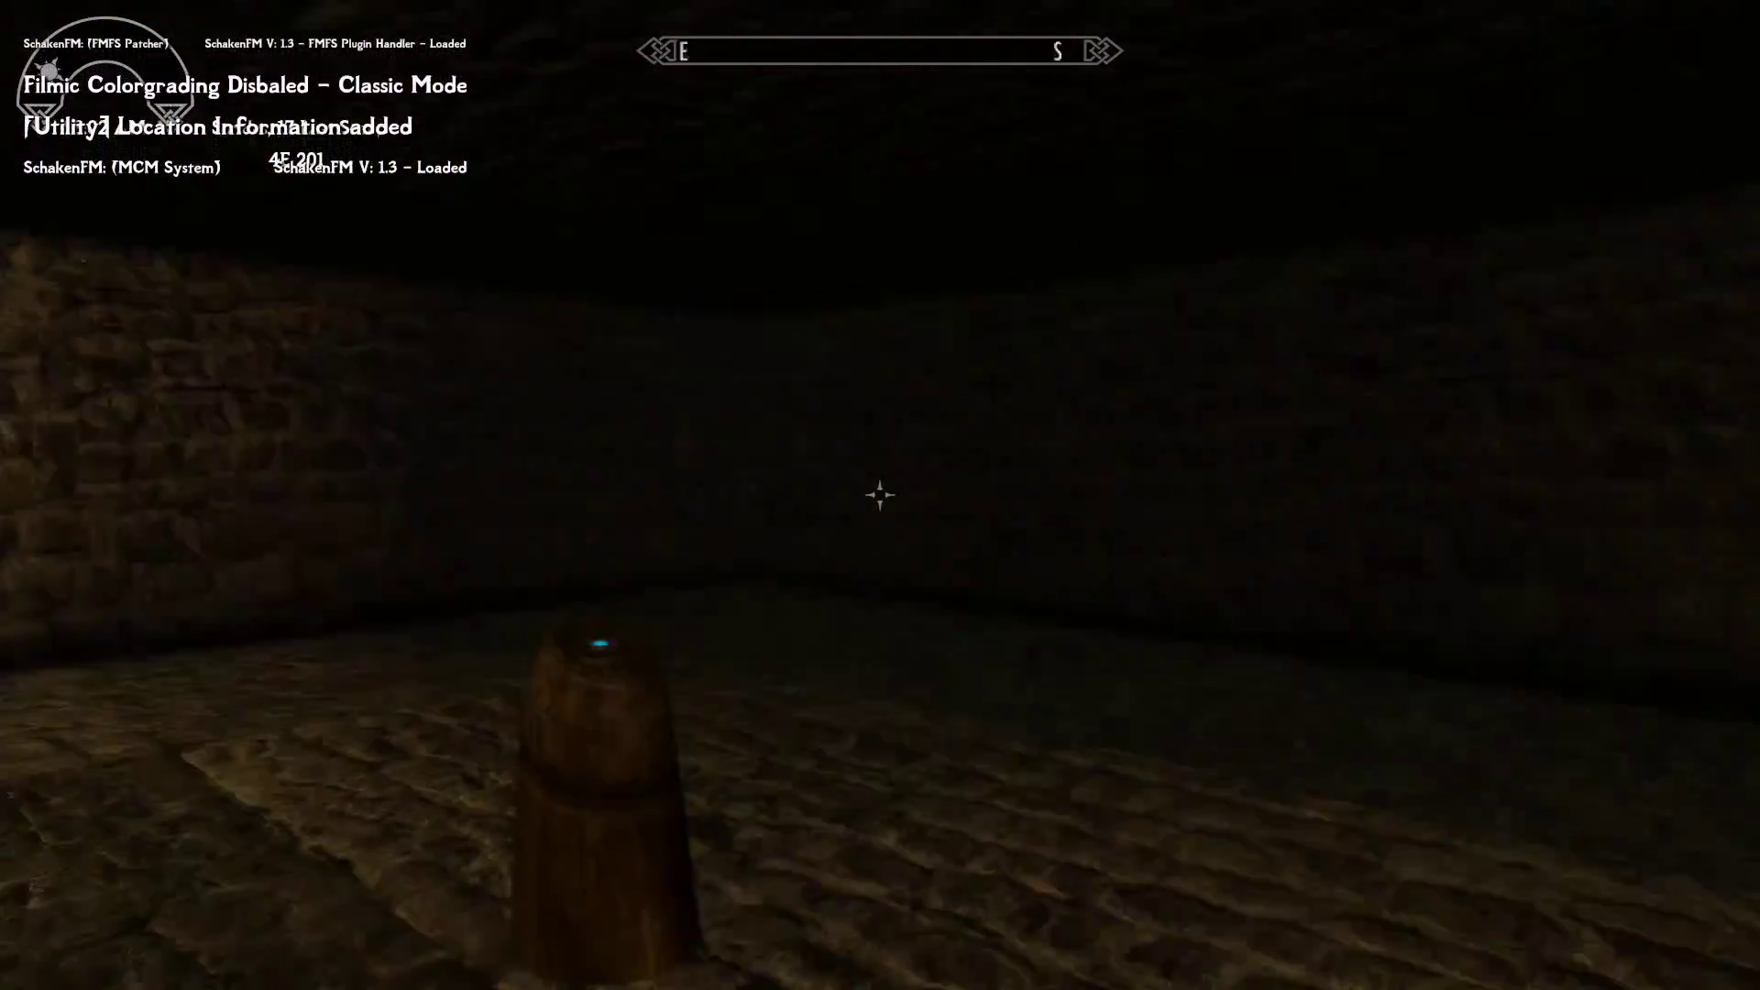
key("s")
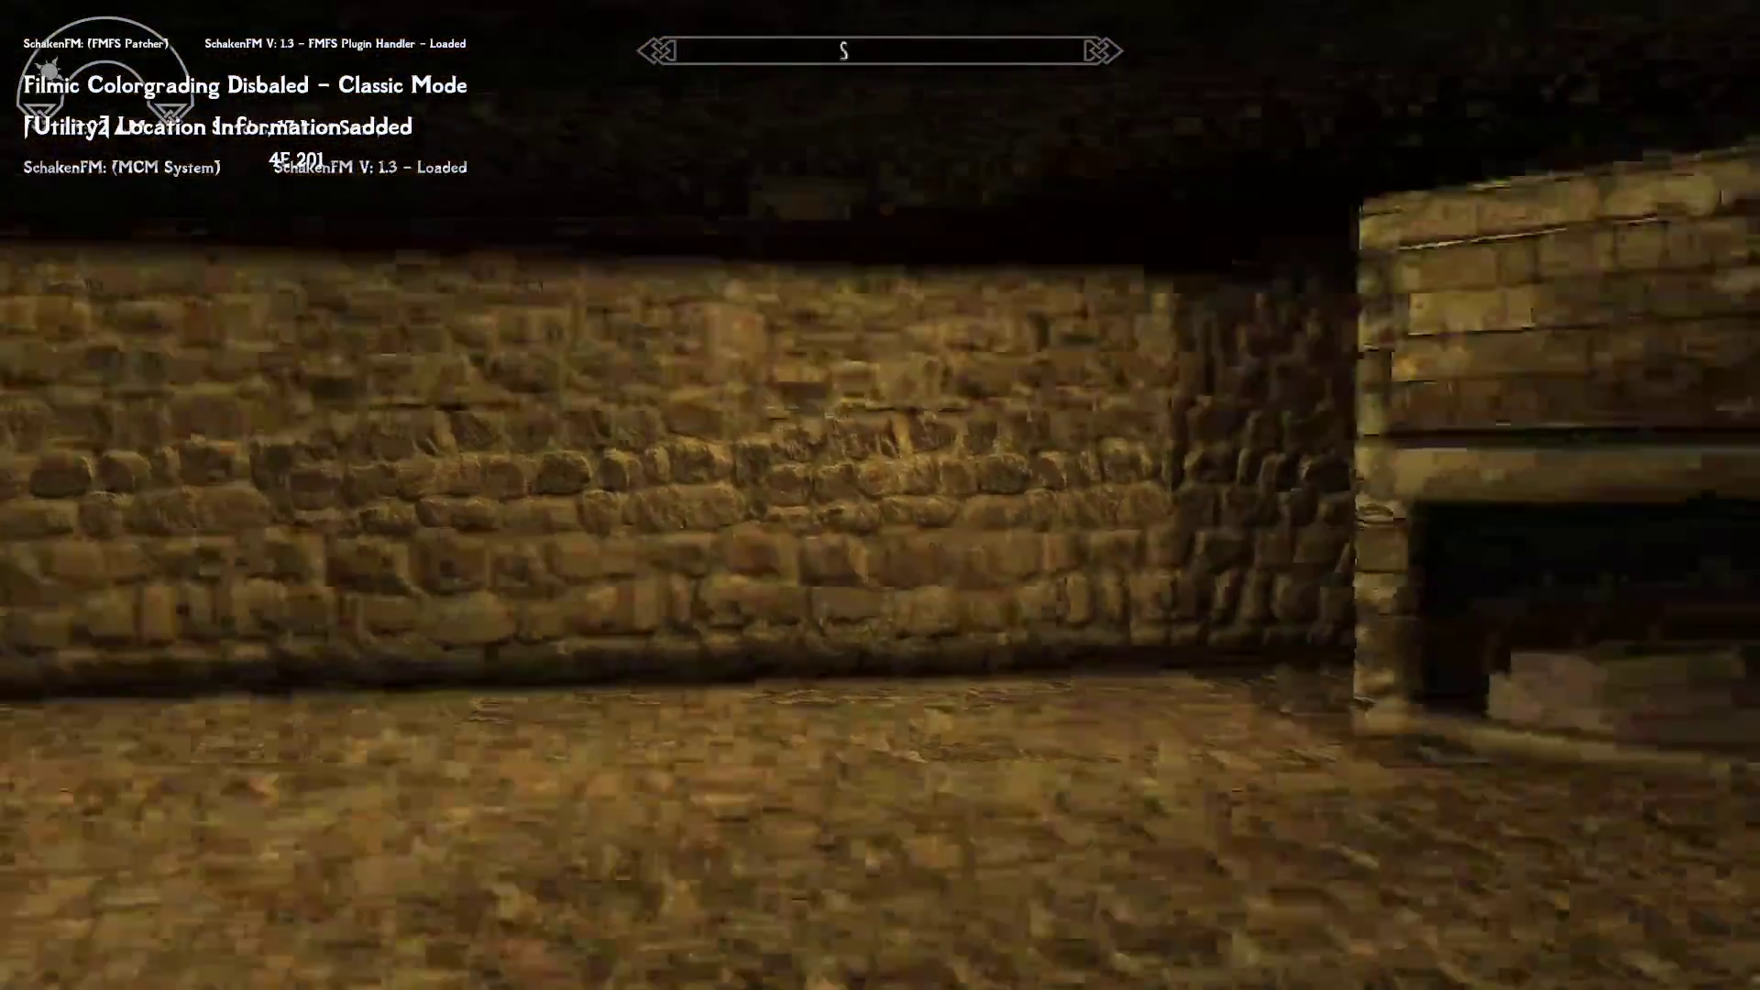
key("w")
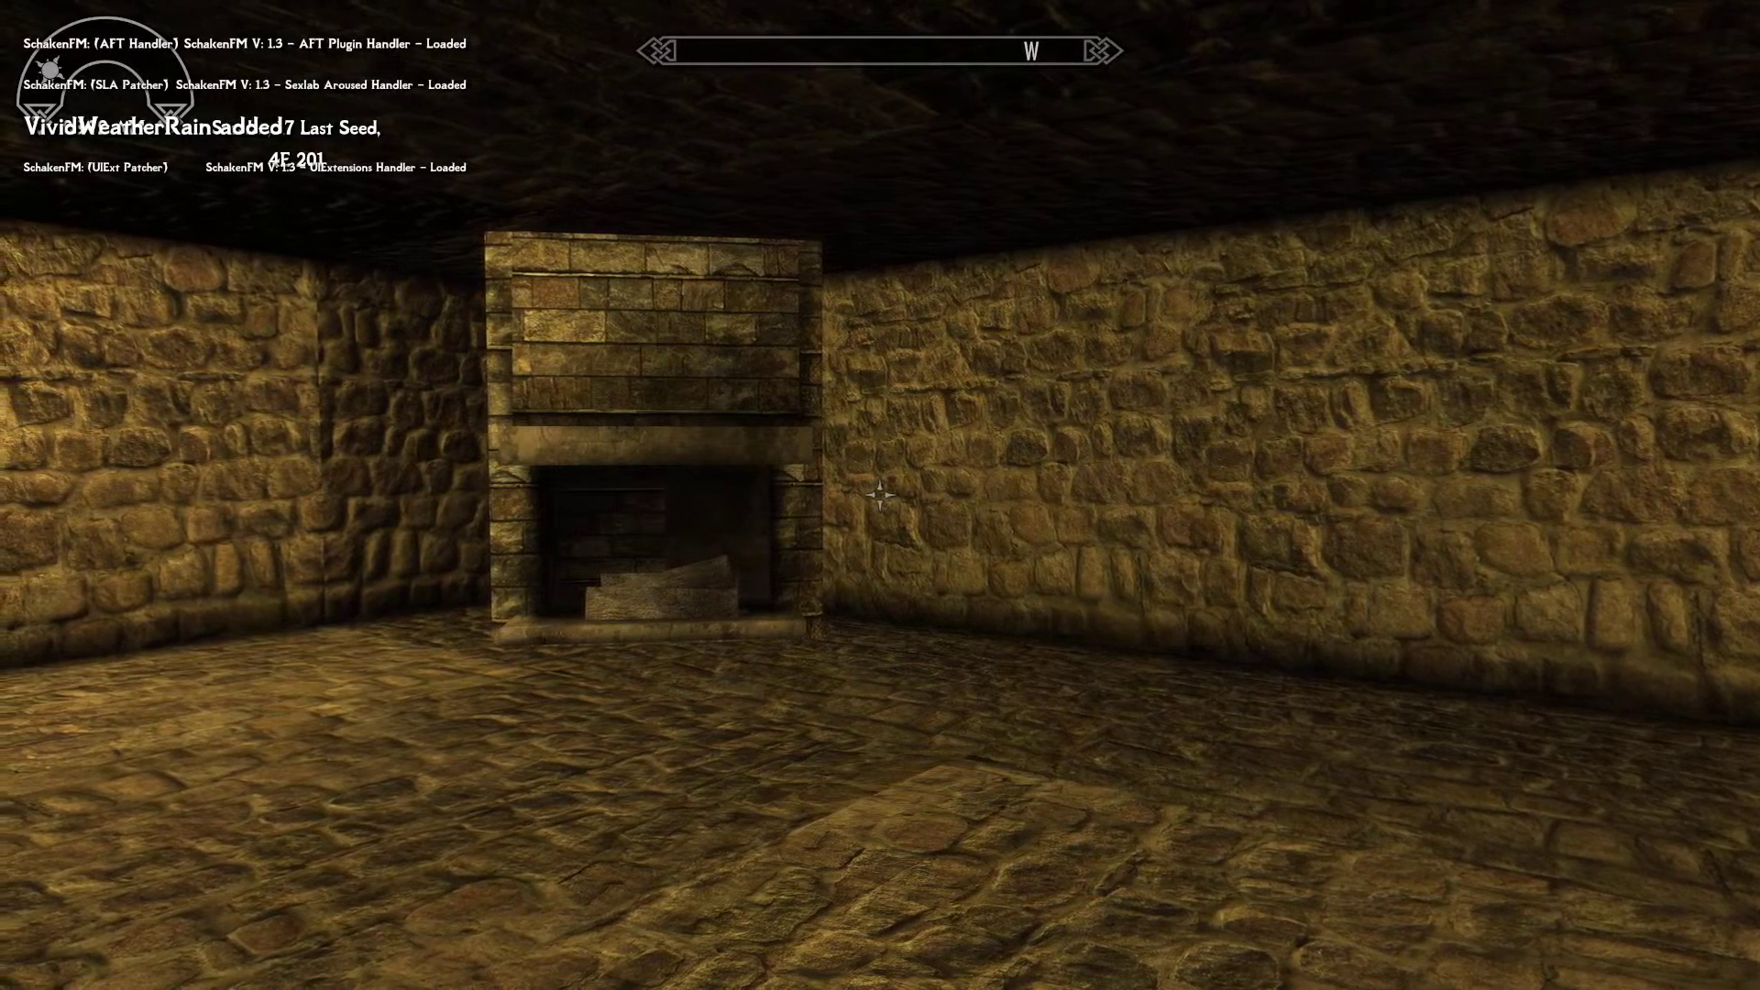
- Travel to the JF_Cell test cell with the coc console command and walk to the Test Cell Chest in the corner
key("grave")
type("coc")
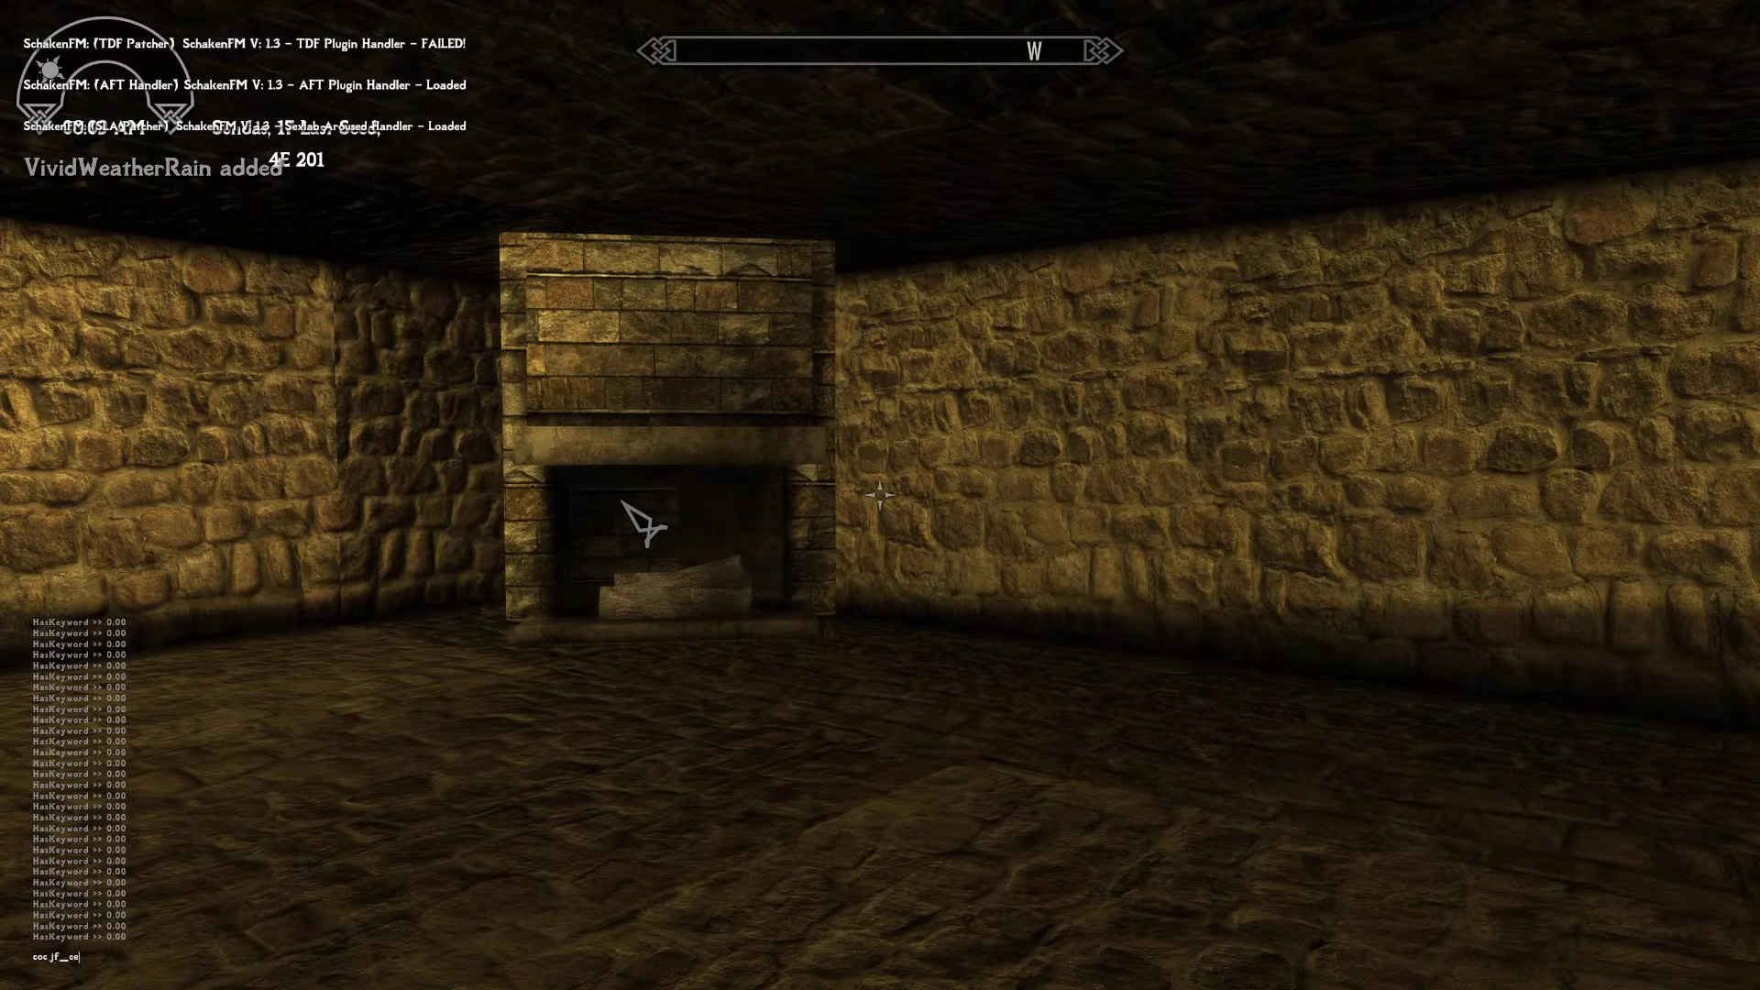
type(" jf__ce")
key("Return")
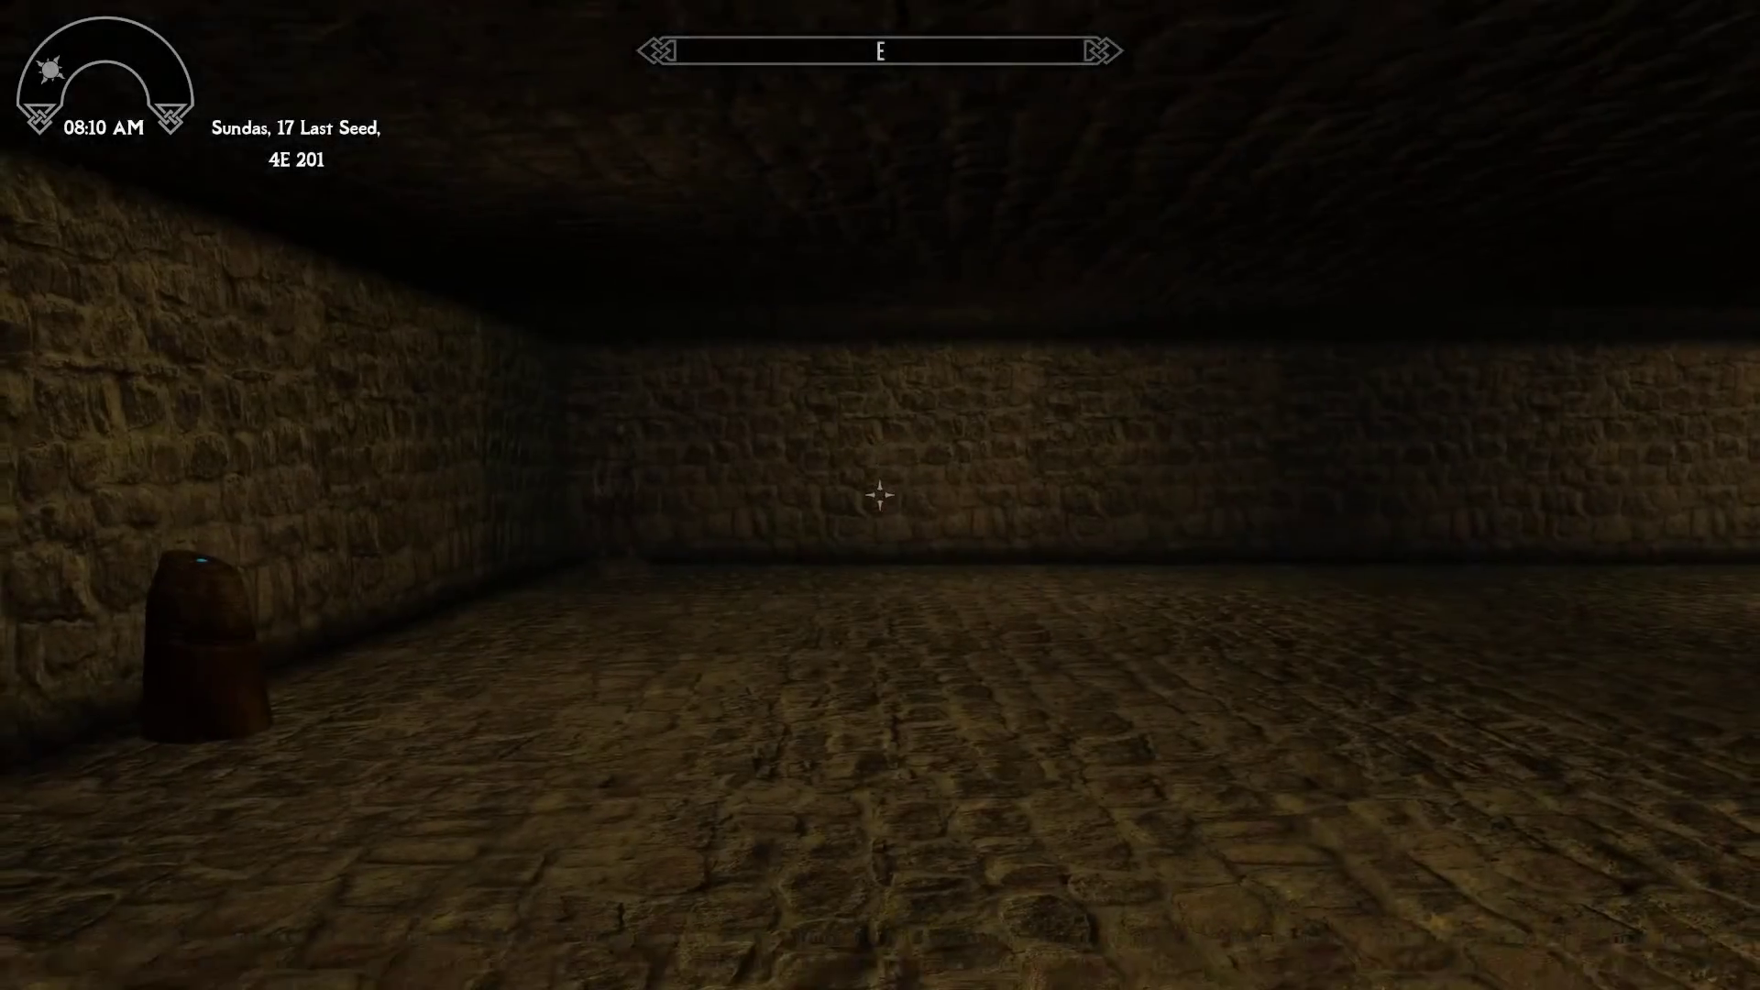
key("w")
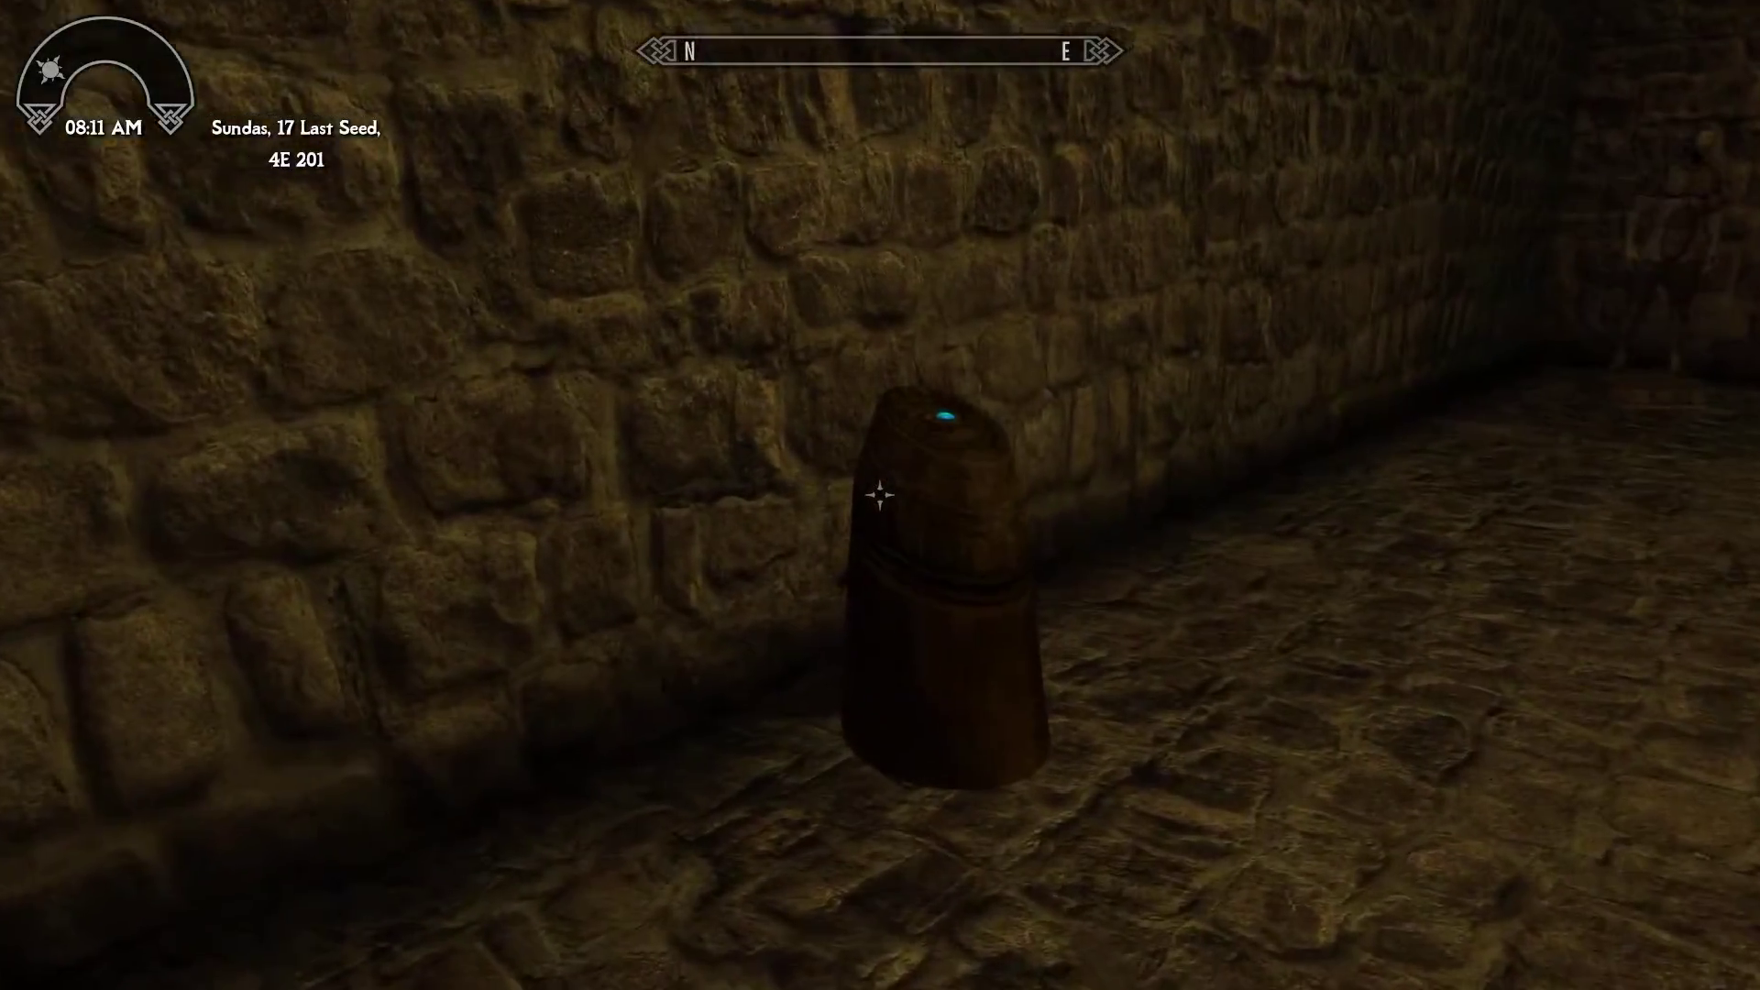
key("e")
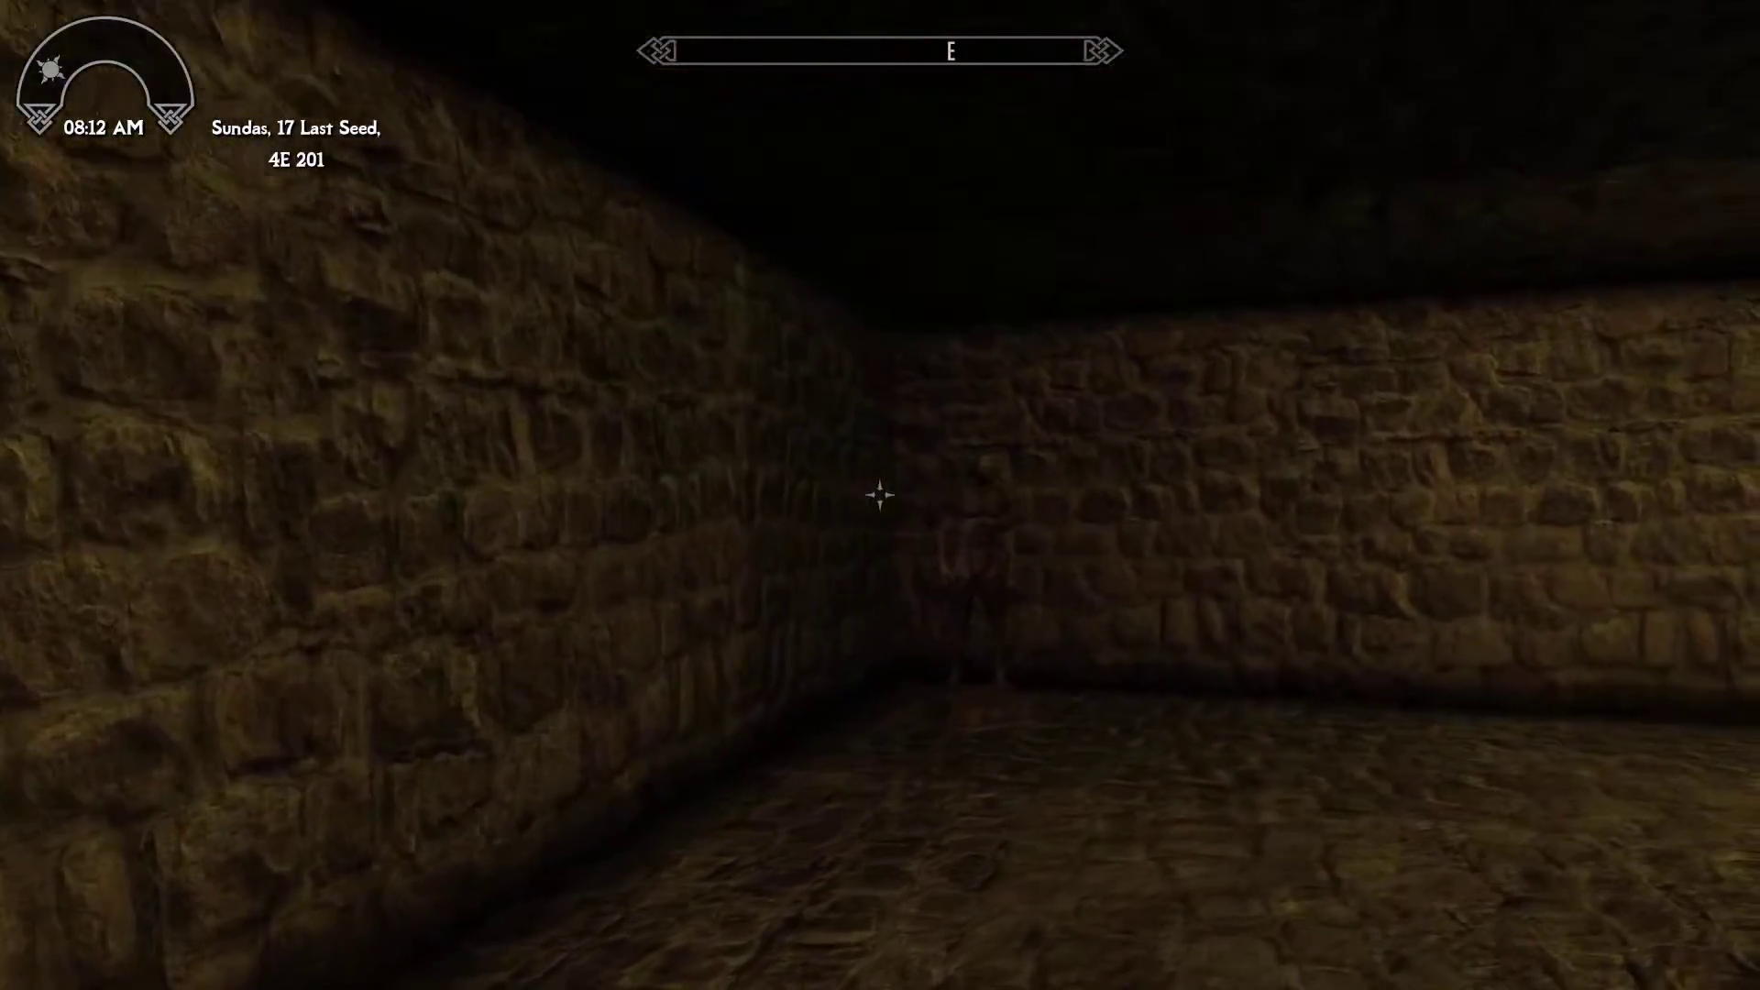
key("w")
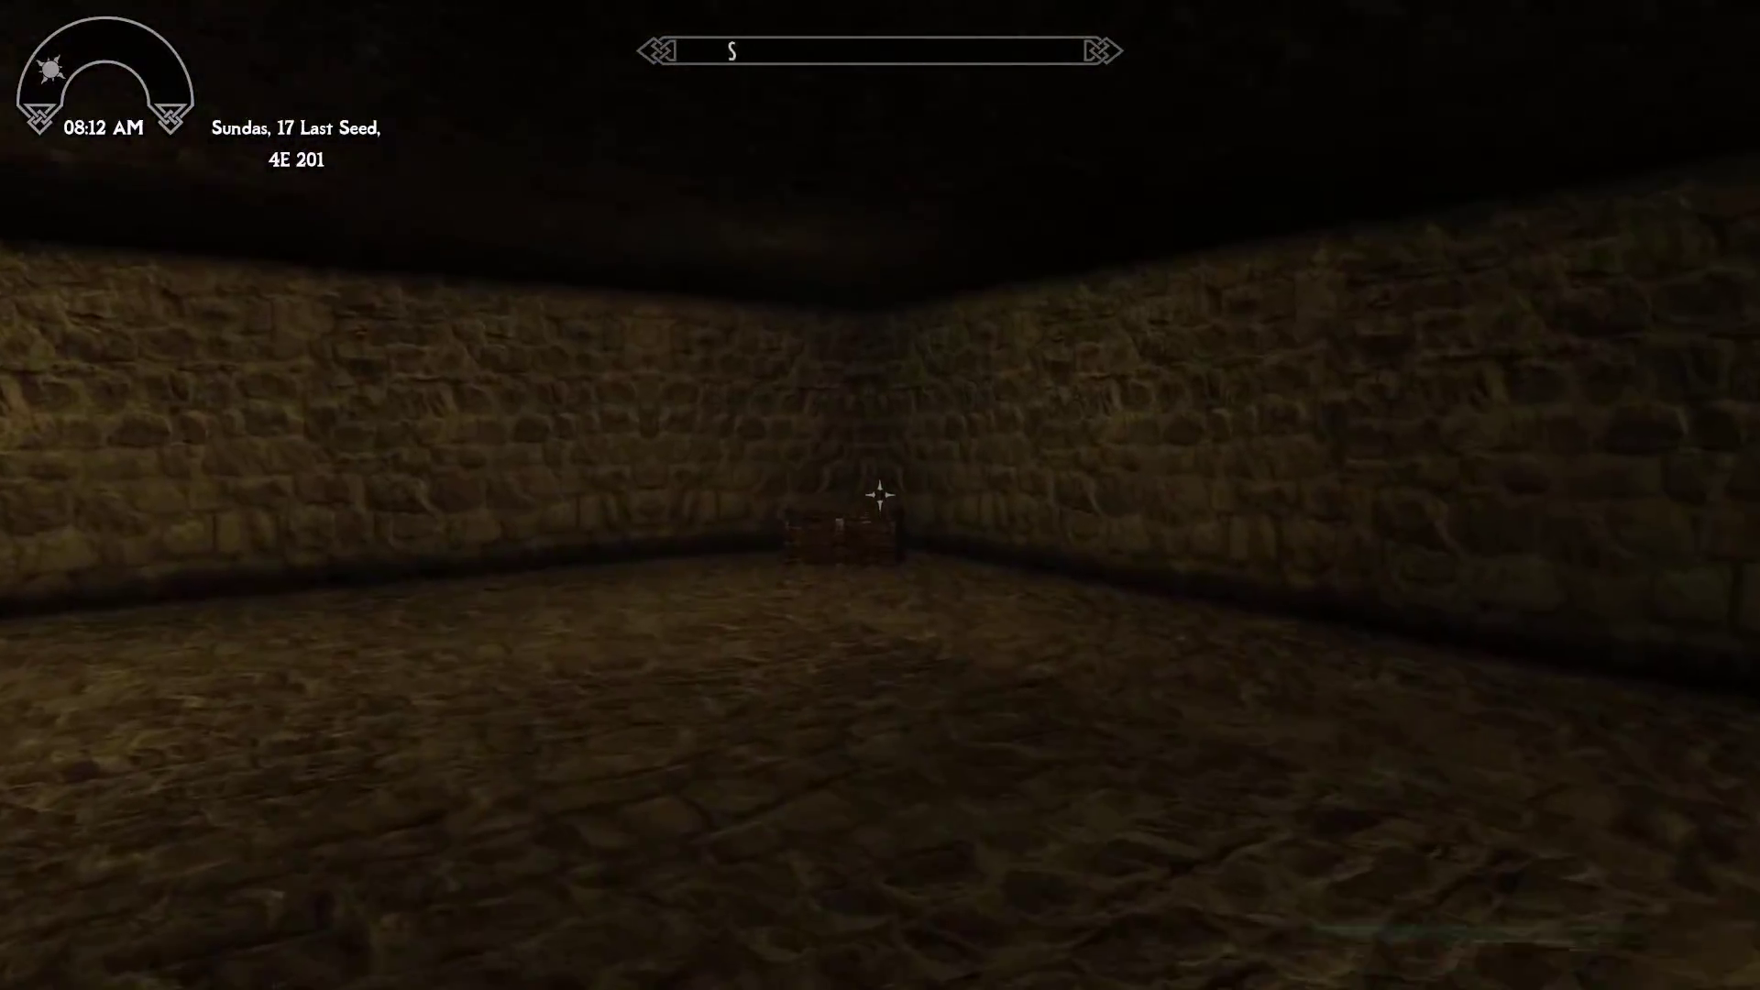
key("w")
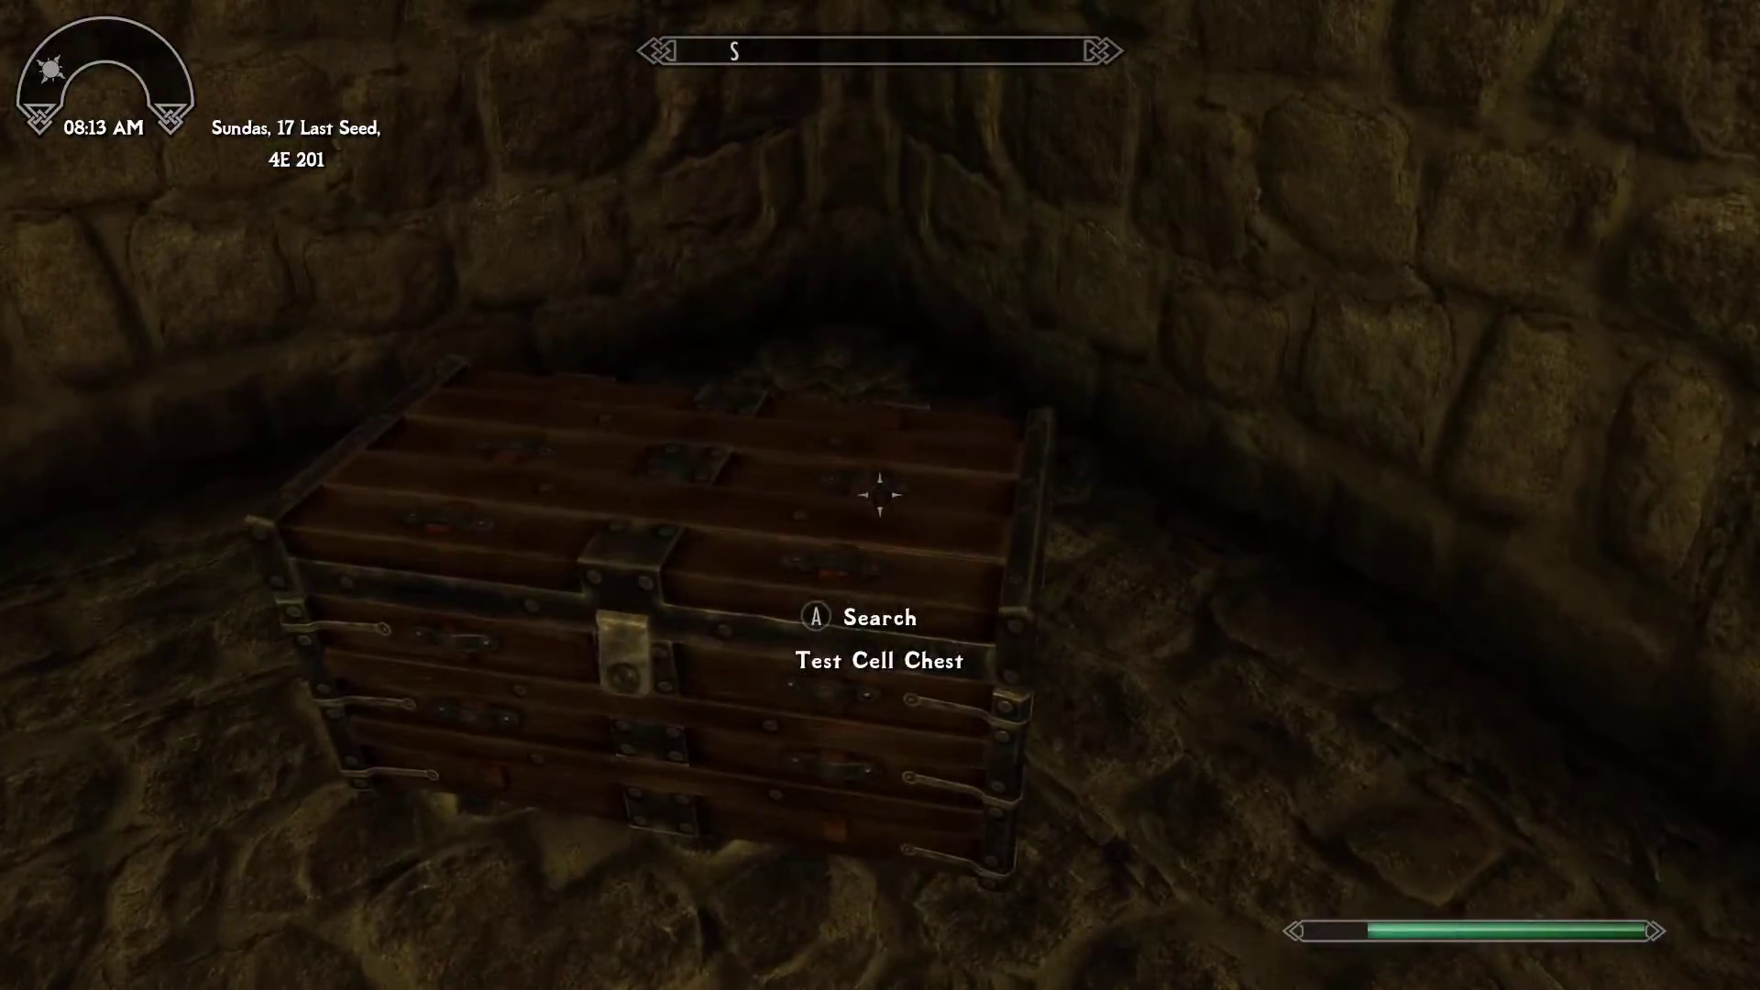
- Search the Test Cell Chest, take all four pieces of Firewood and close the chest
key("e")
key("Down")
key("Down")
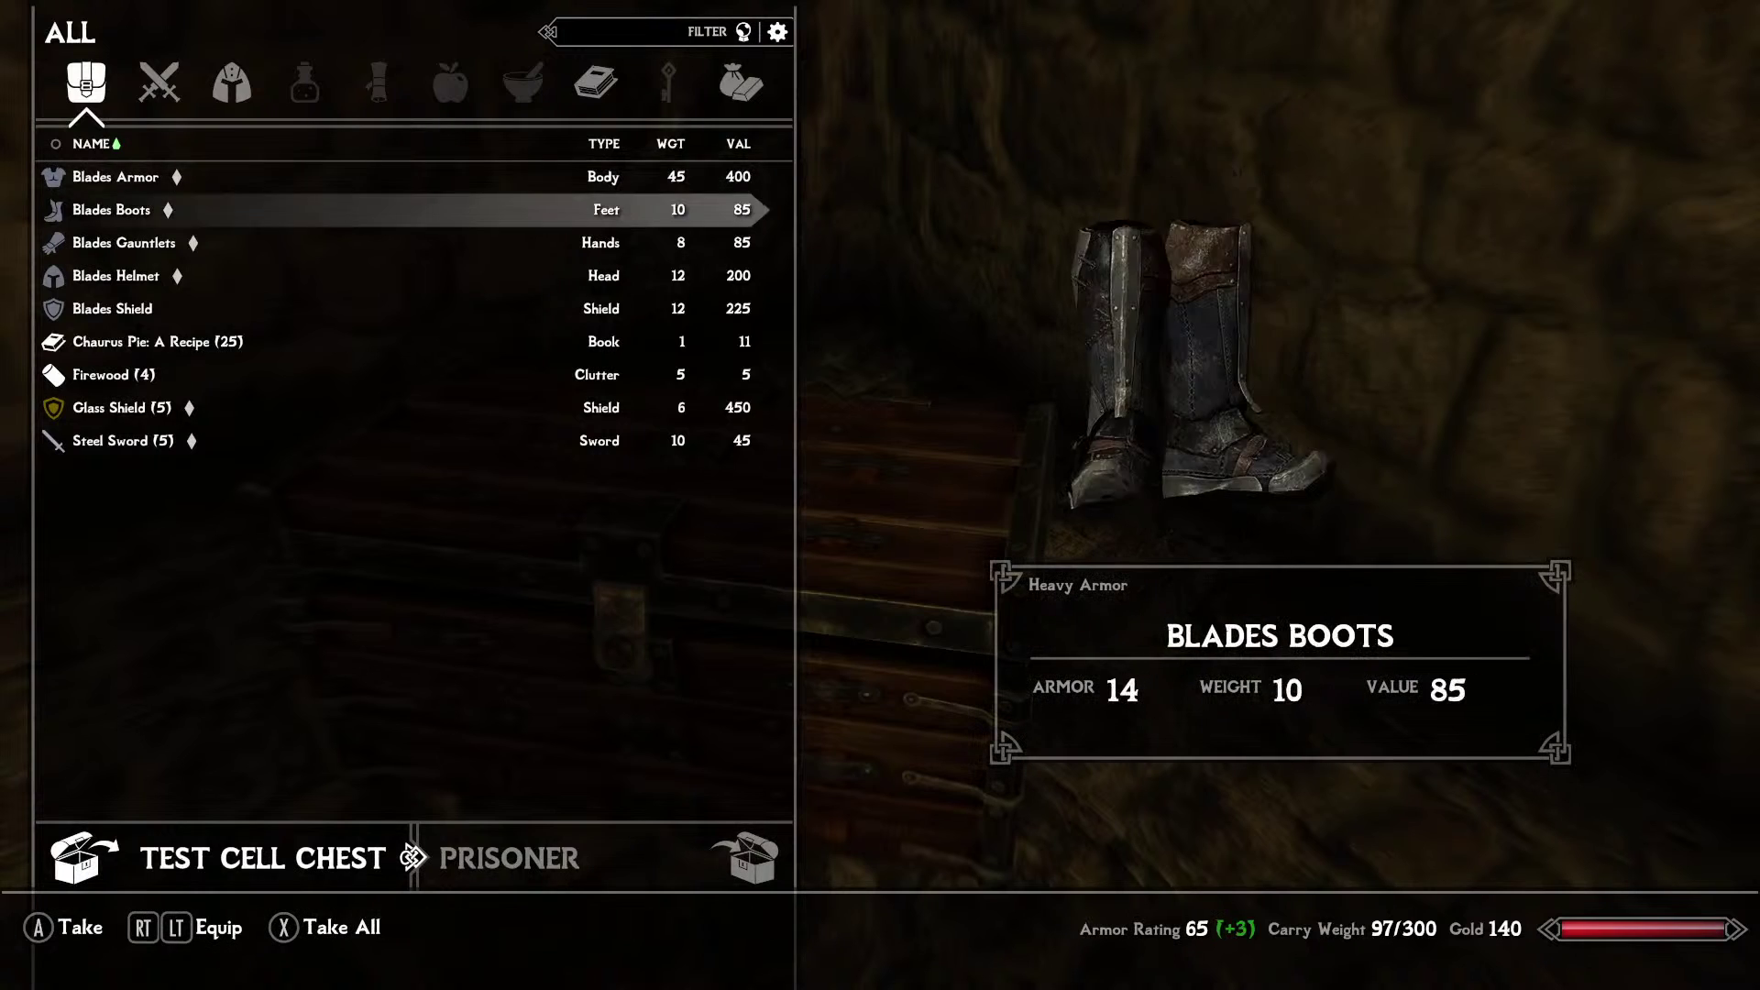
key("Down")
key("Down")
key("Down")
key("Down")
key("Down")
key("e")
key("e")
key("e")
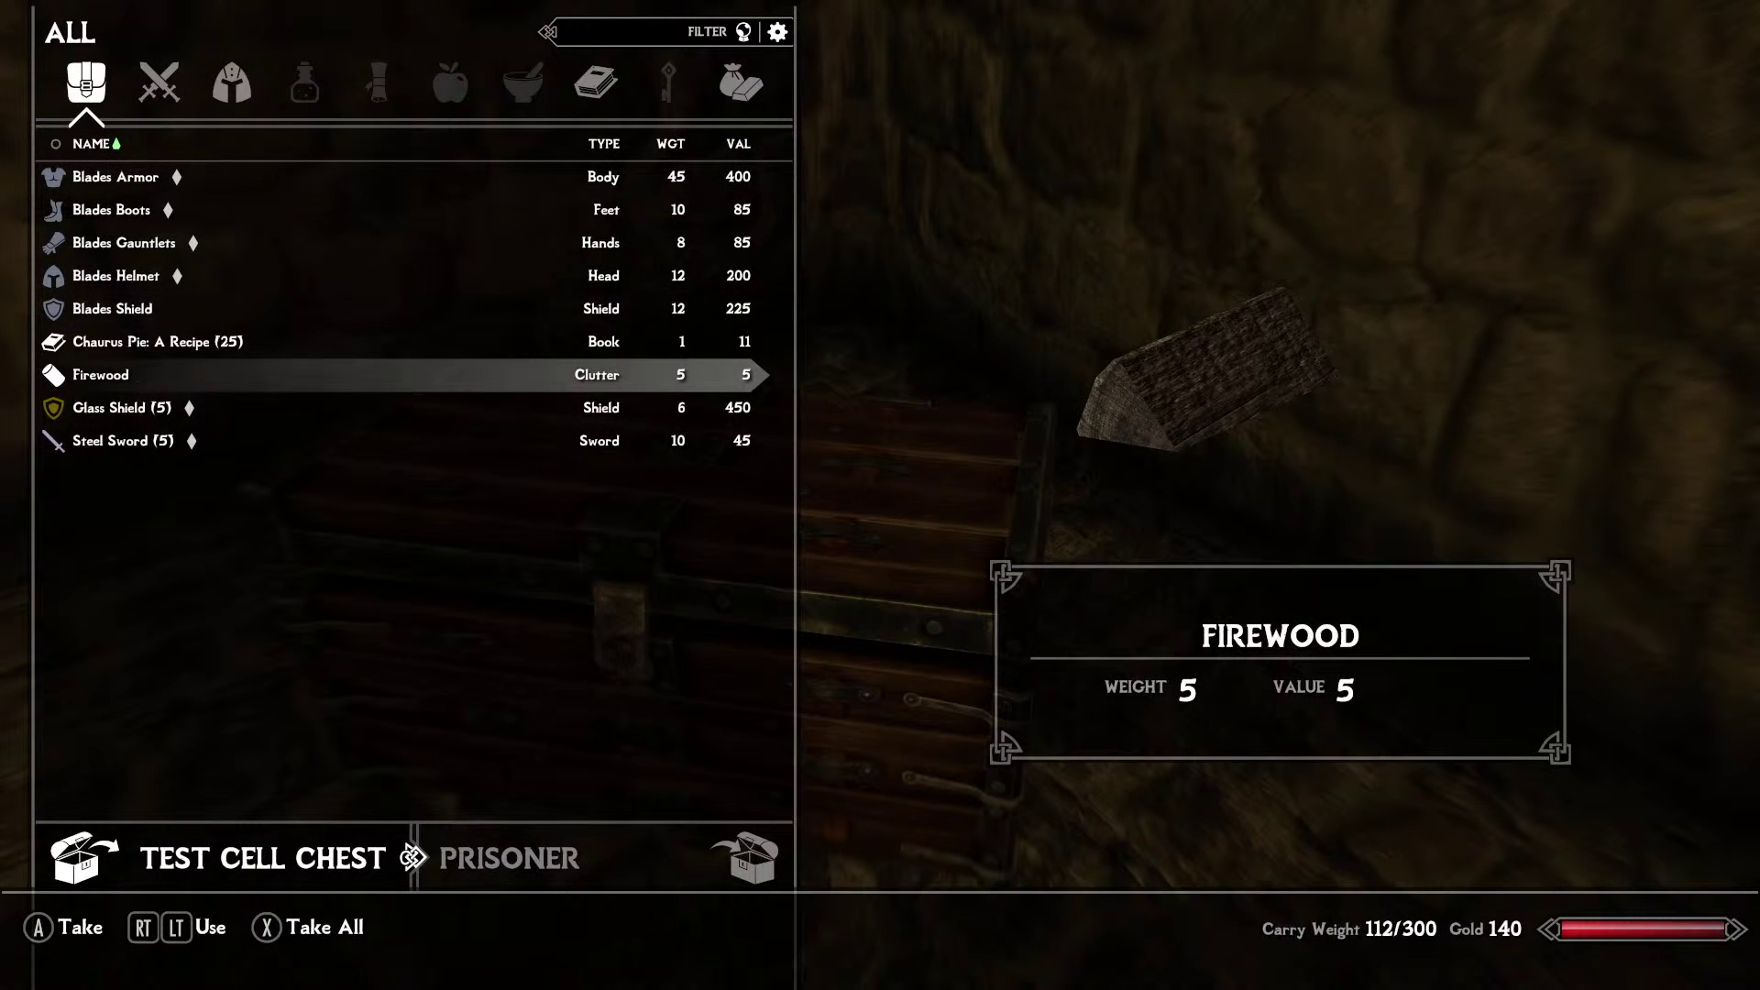
key("e")
key("Up")
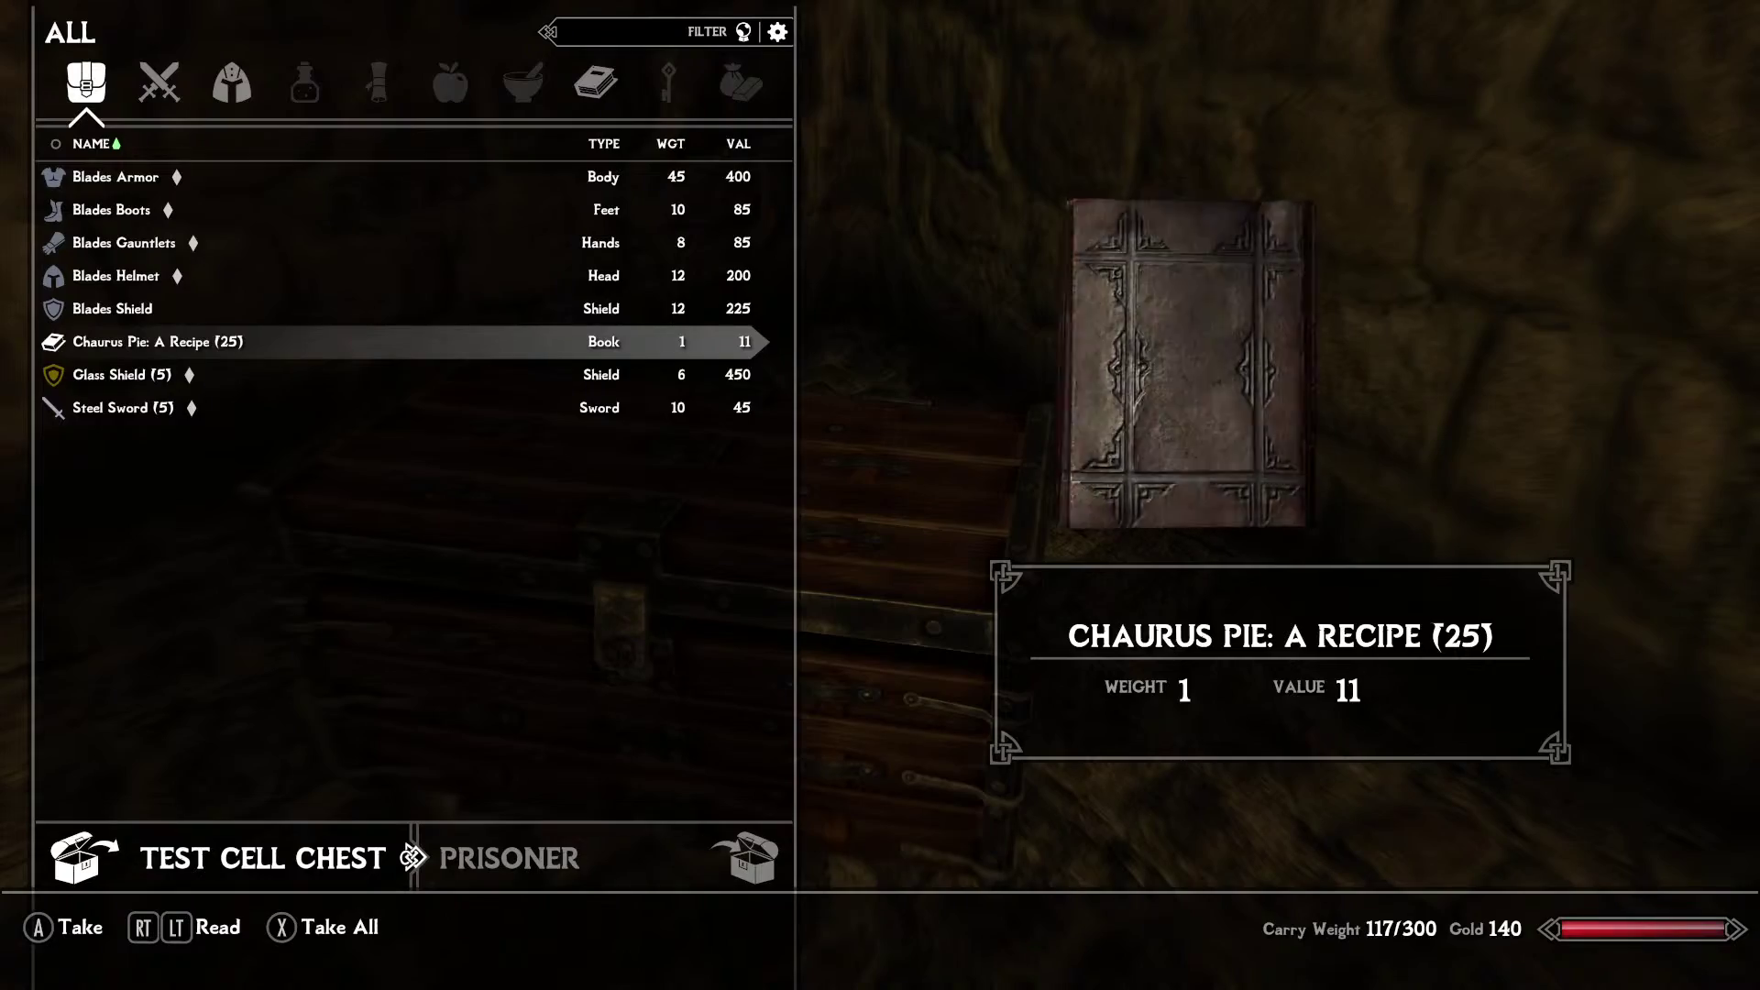
key("Tab")
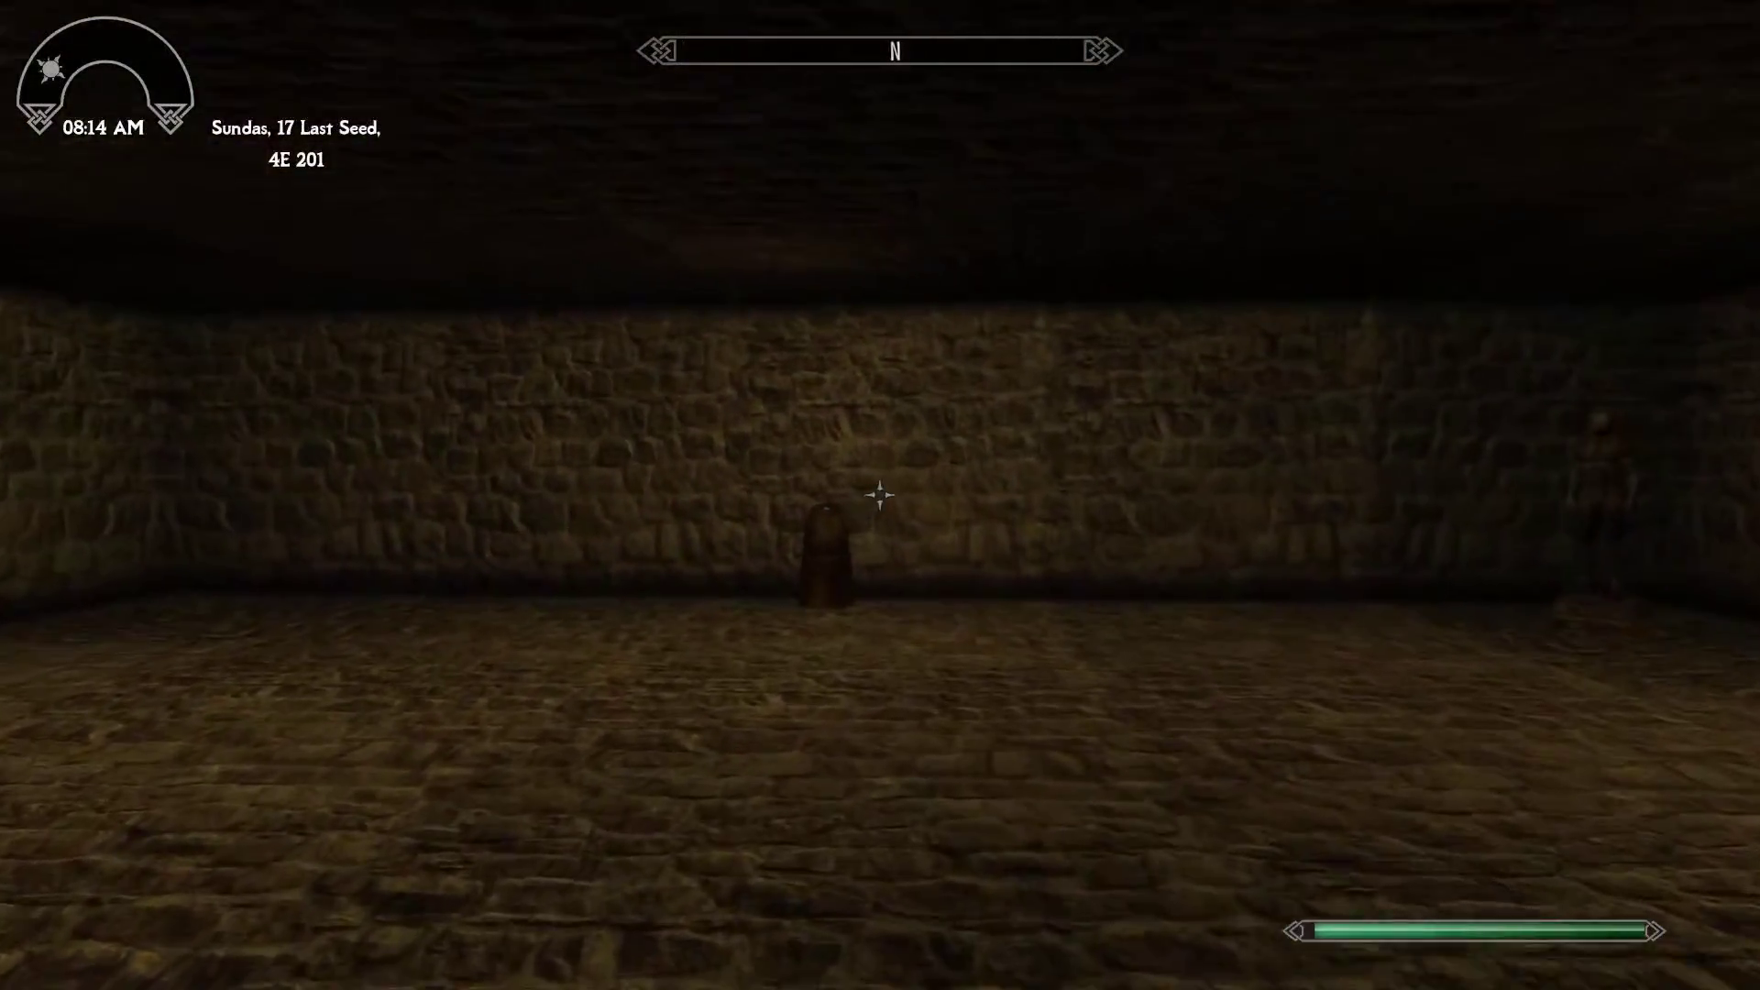
- Return to the JF_Warehouse01 cell with the coc console command and walk up to the fireplace
key("grave")
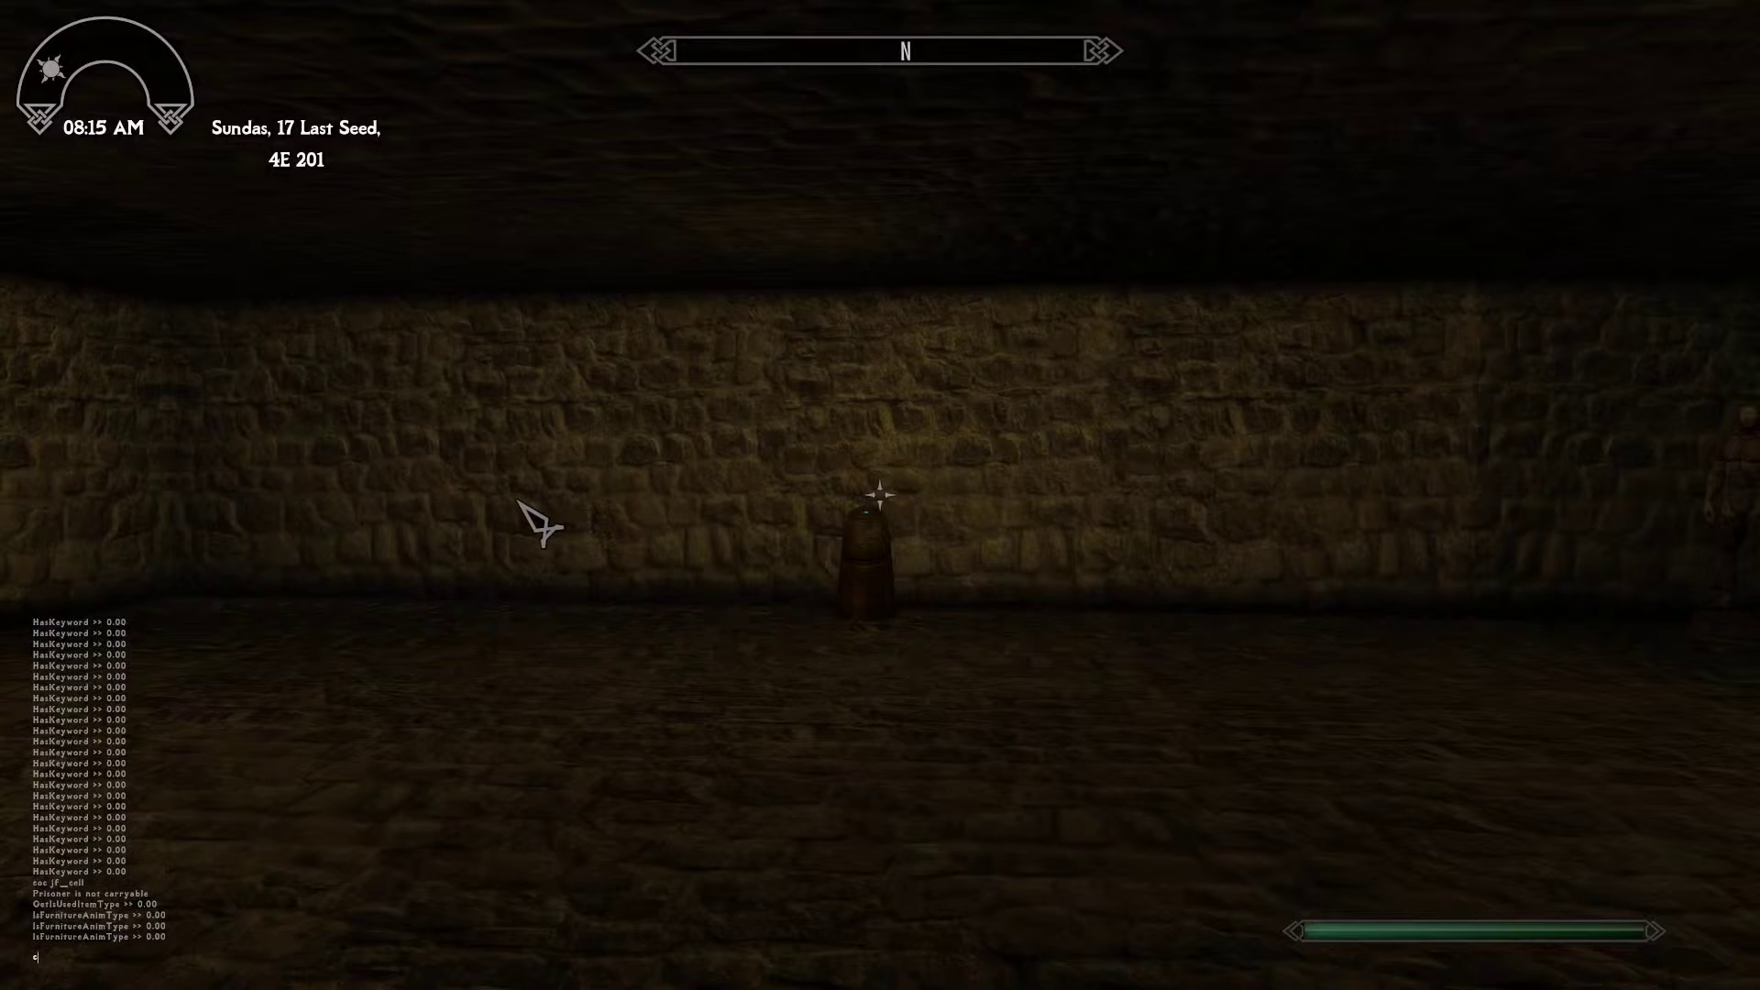
type("coc jf")
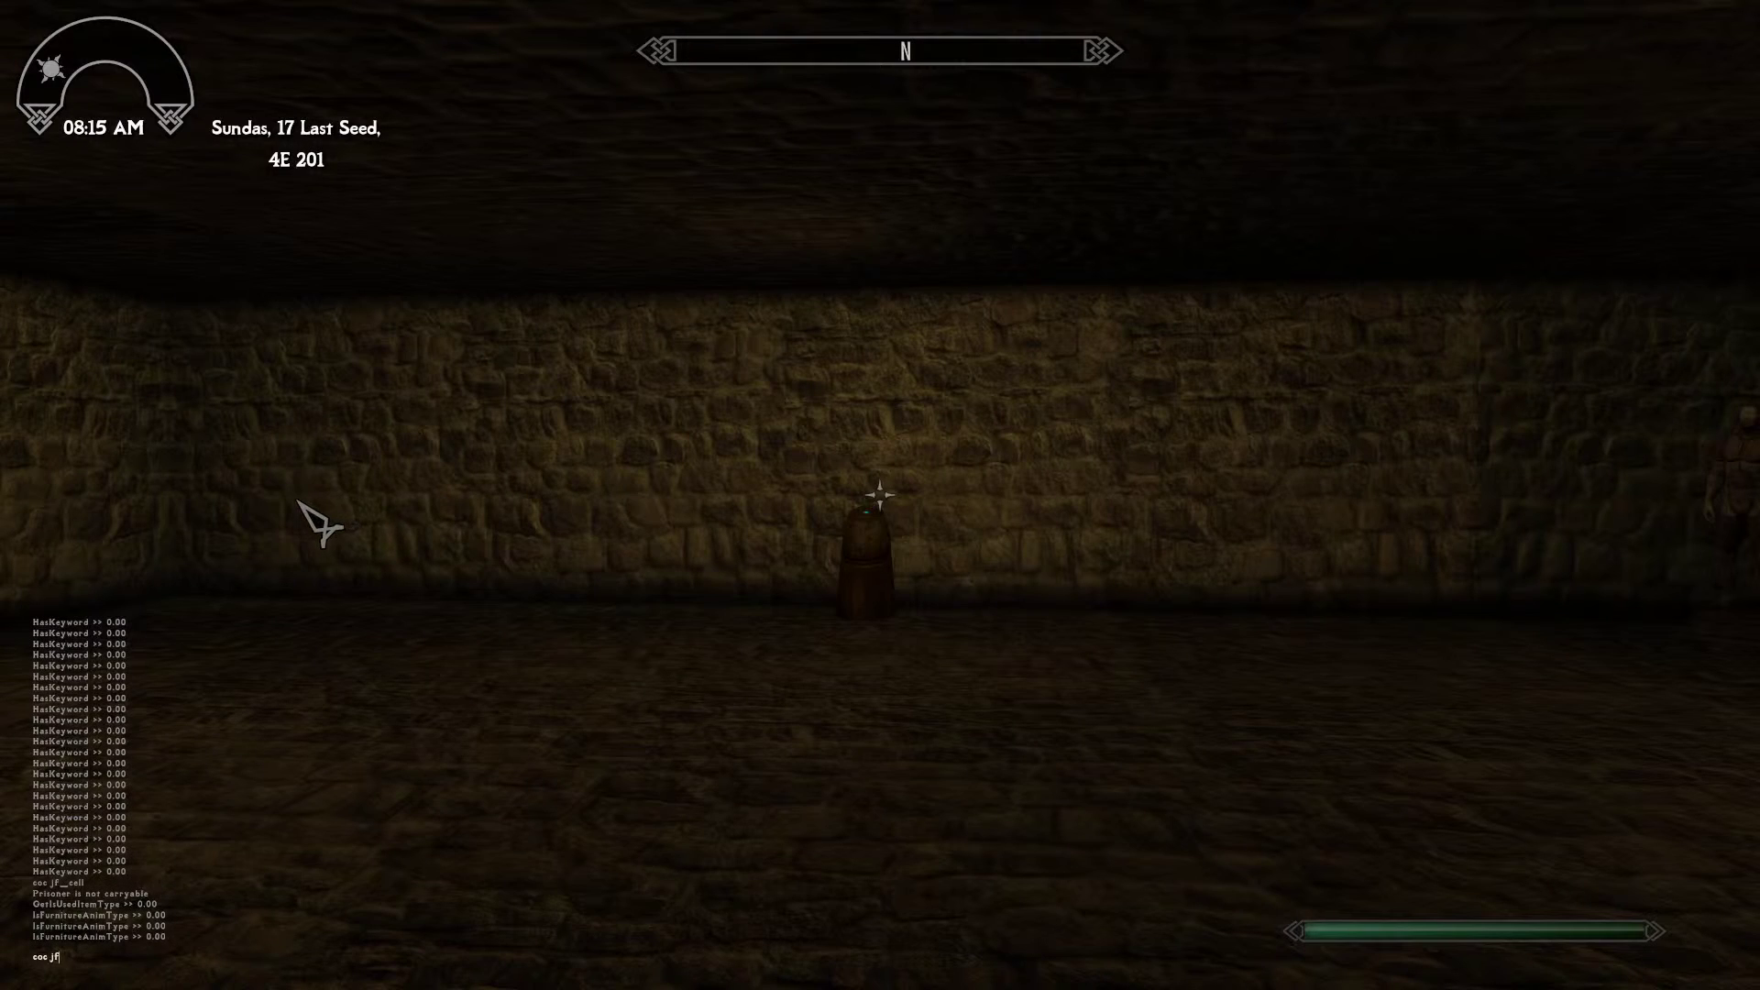
type("__warehouse0")
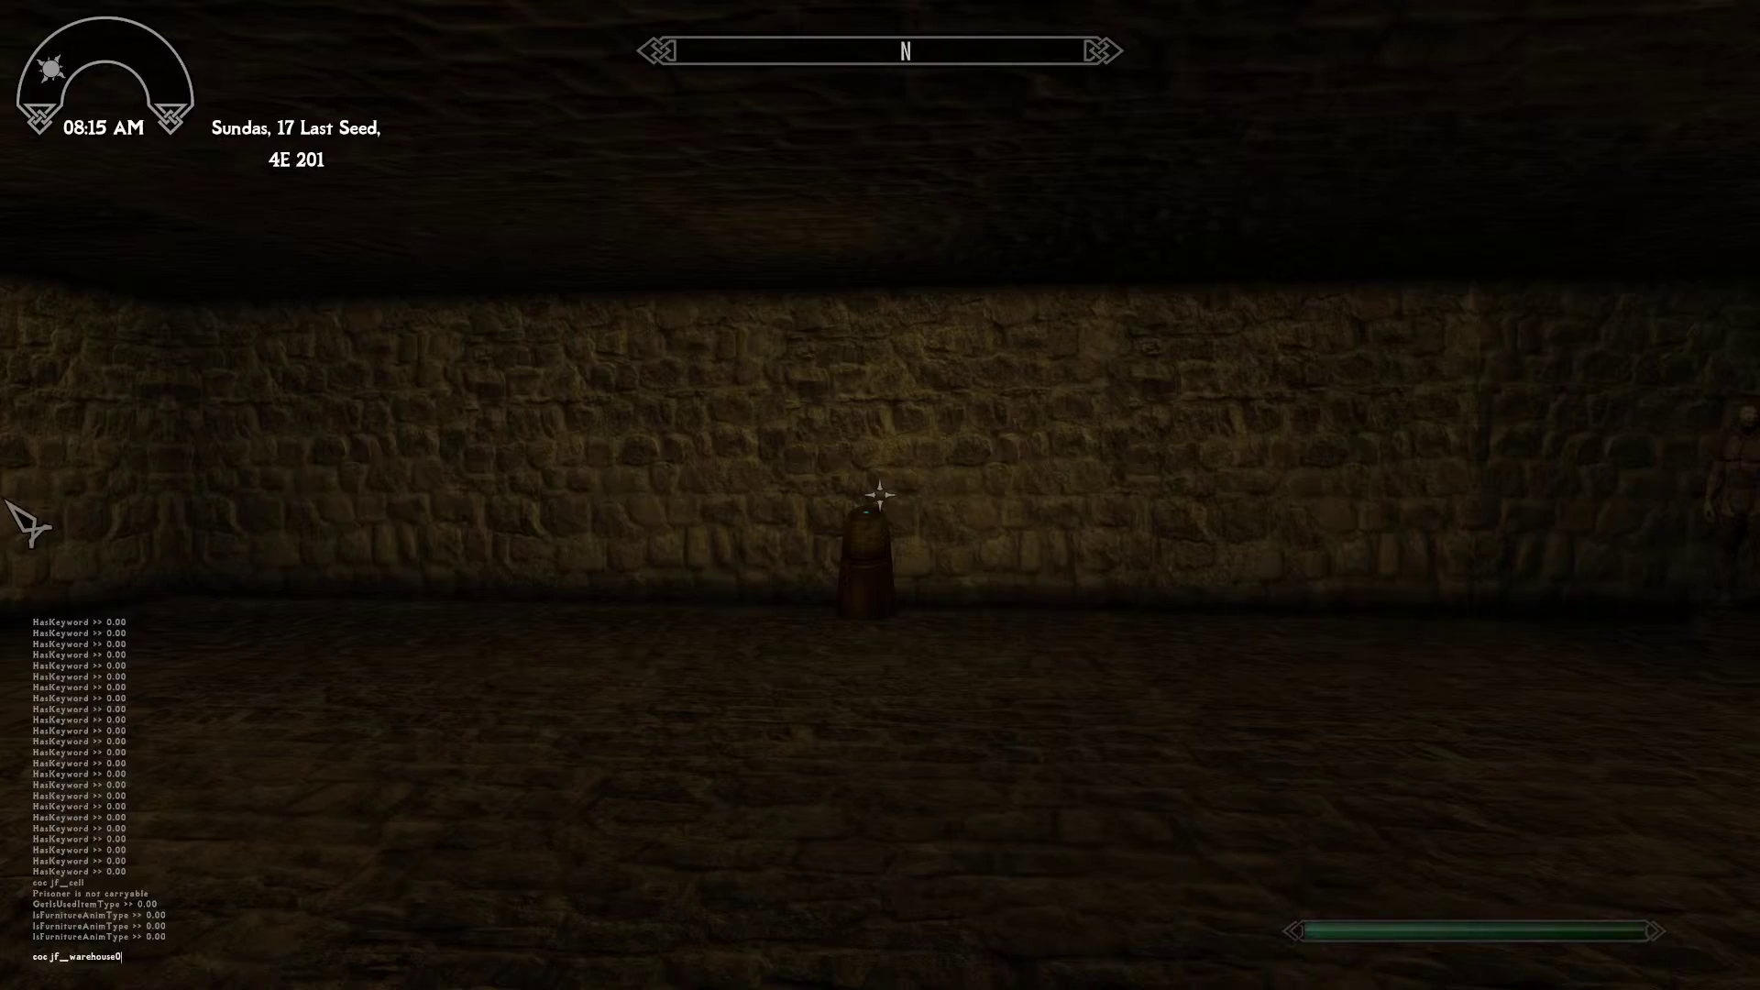
key("Return")
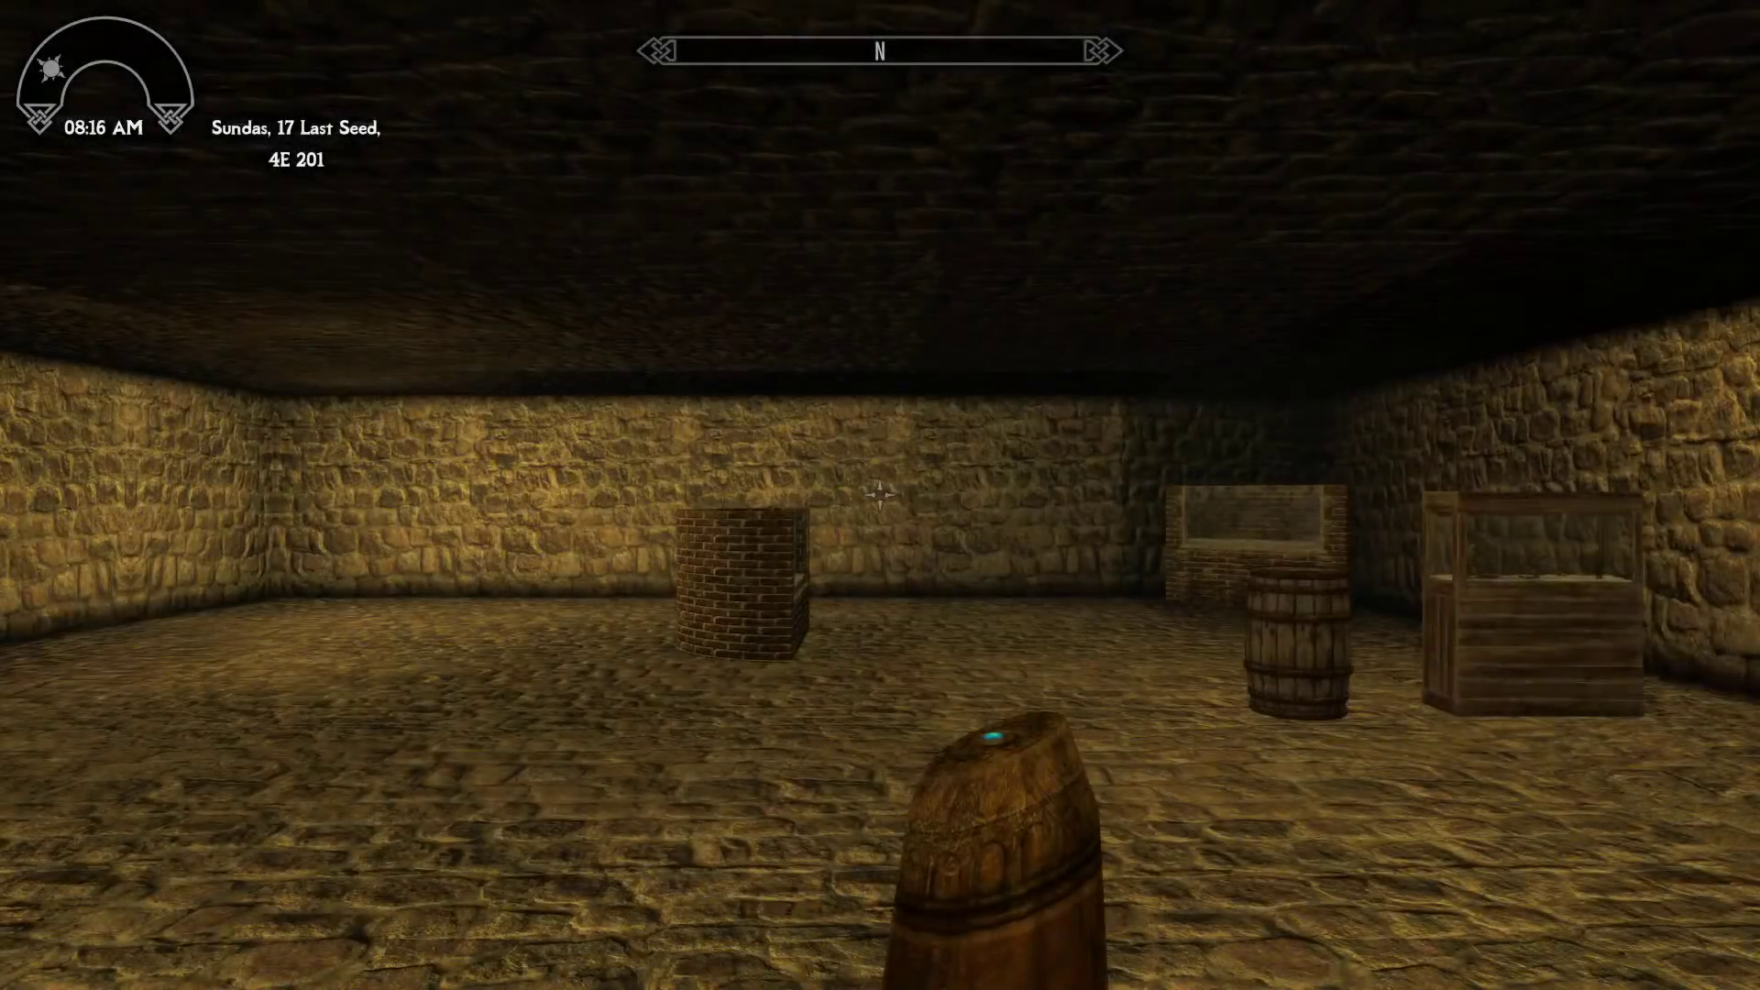
key("w")
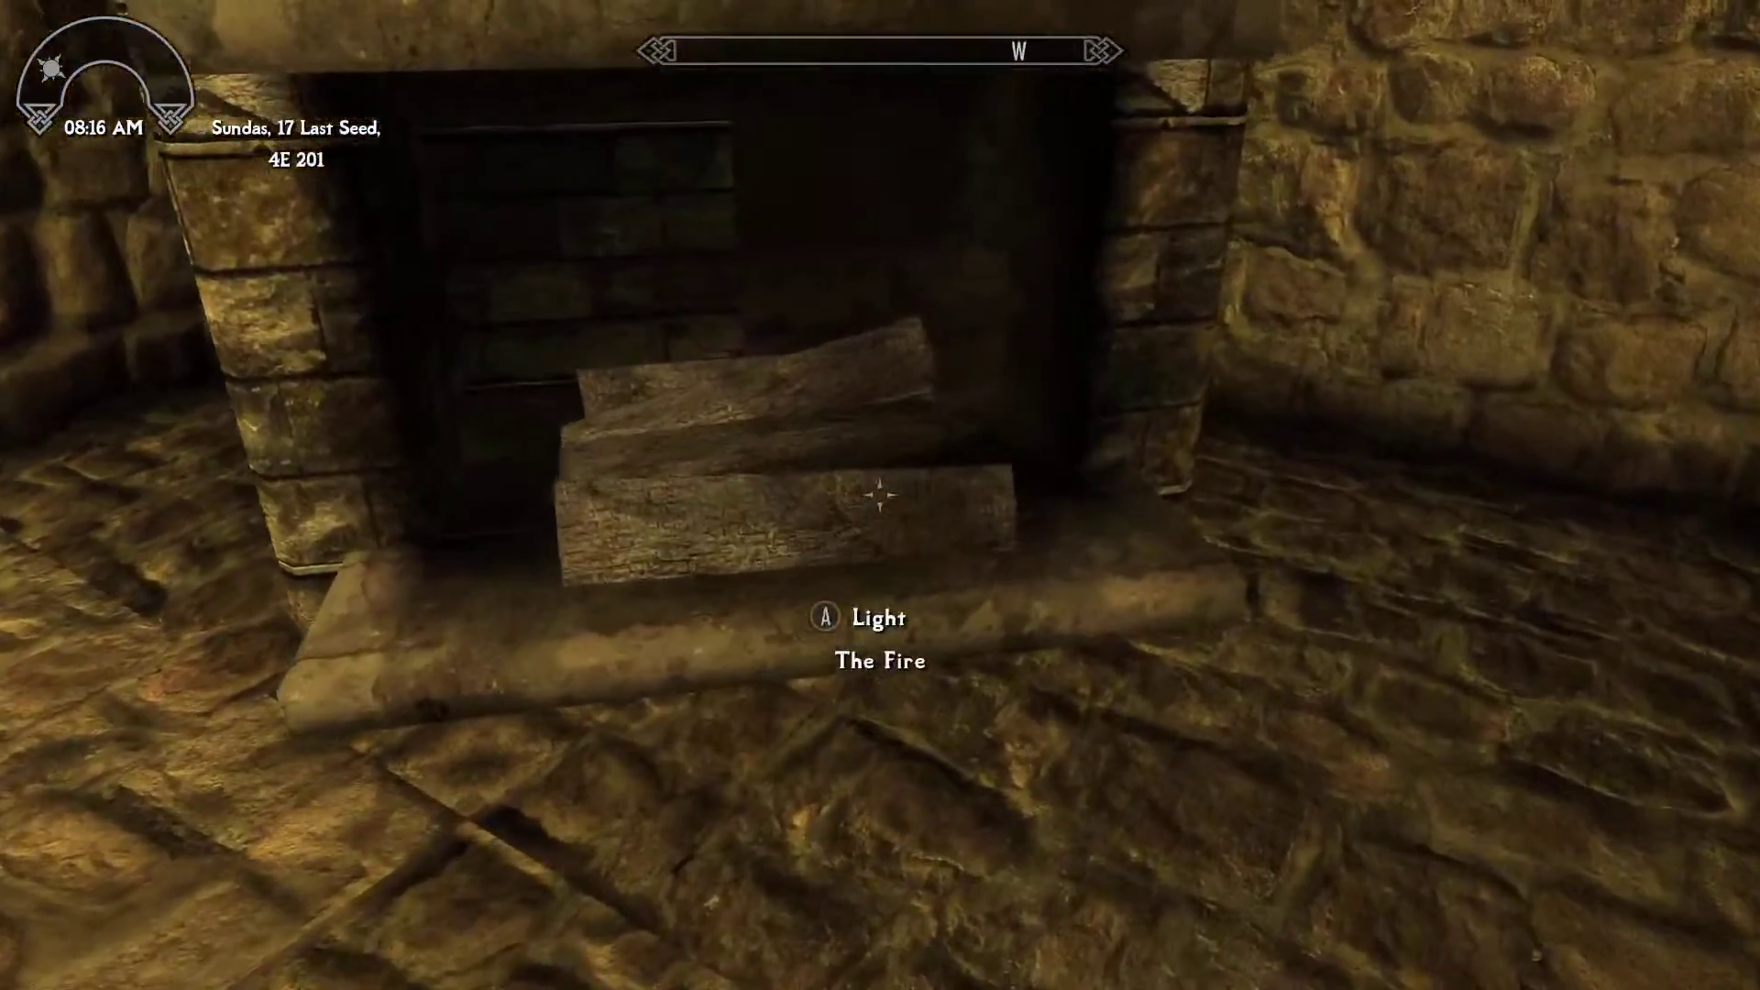
- Try repeatedly to light the fire in the warehouse fireplace with the collected firewood
key("e")
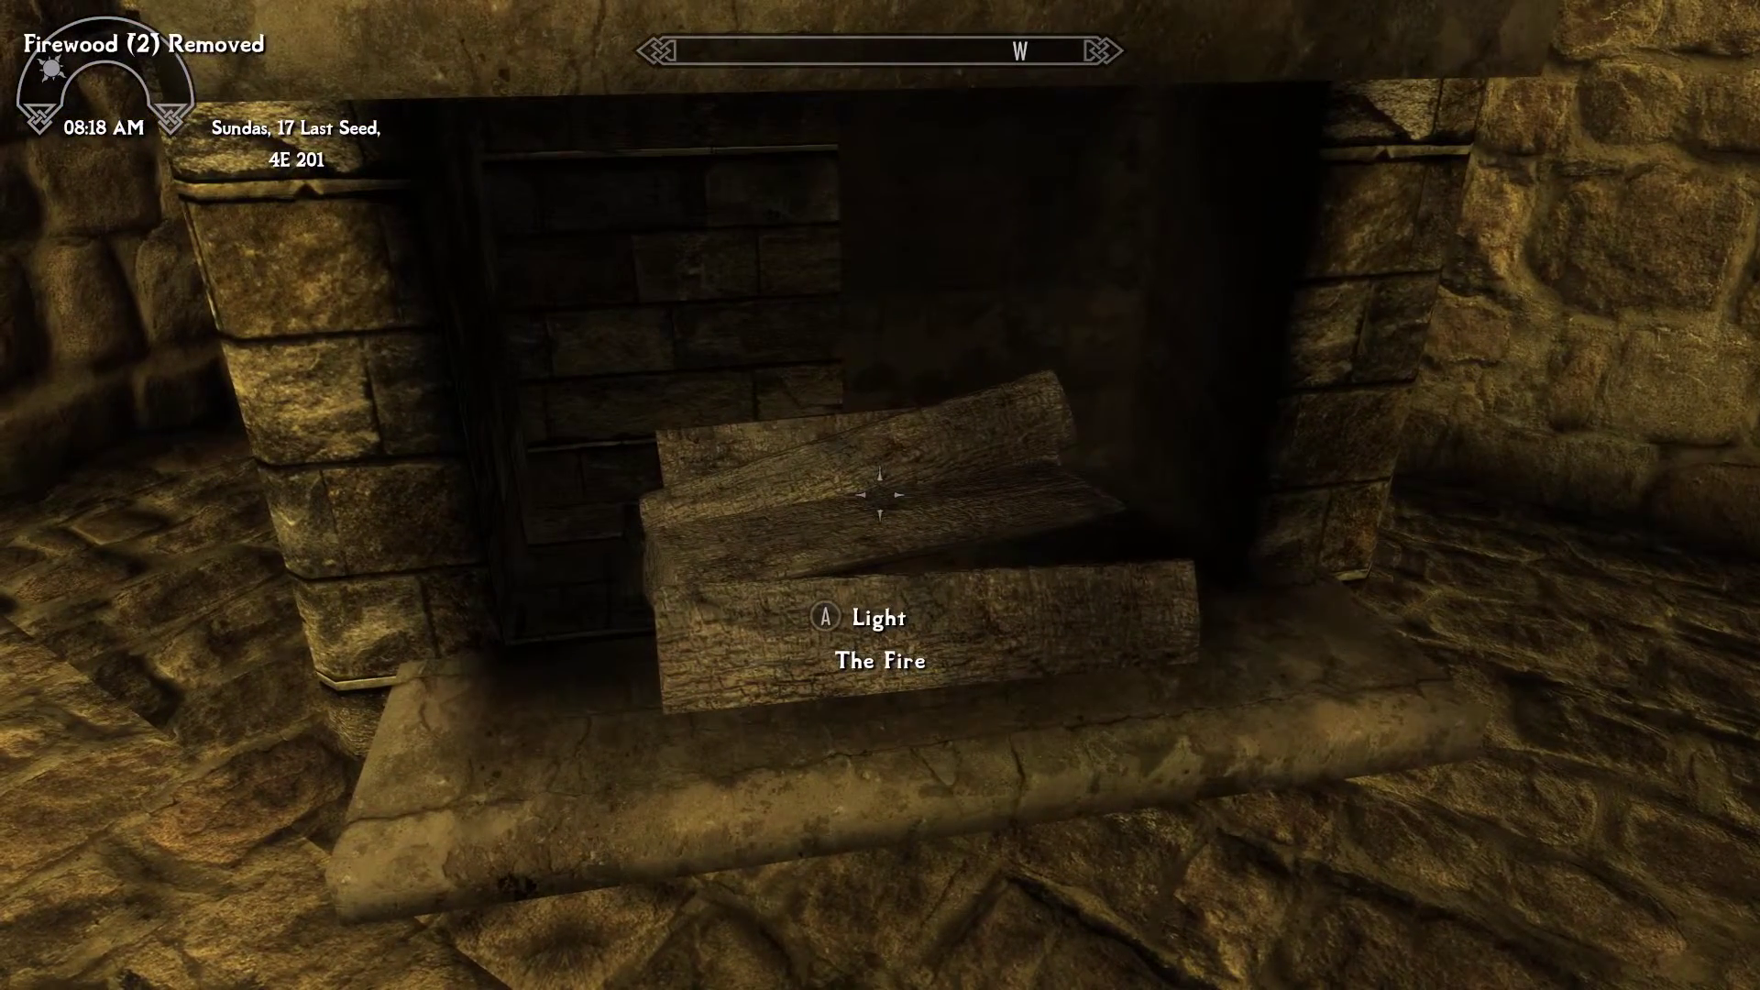
key("s")
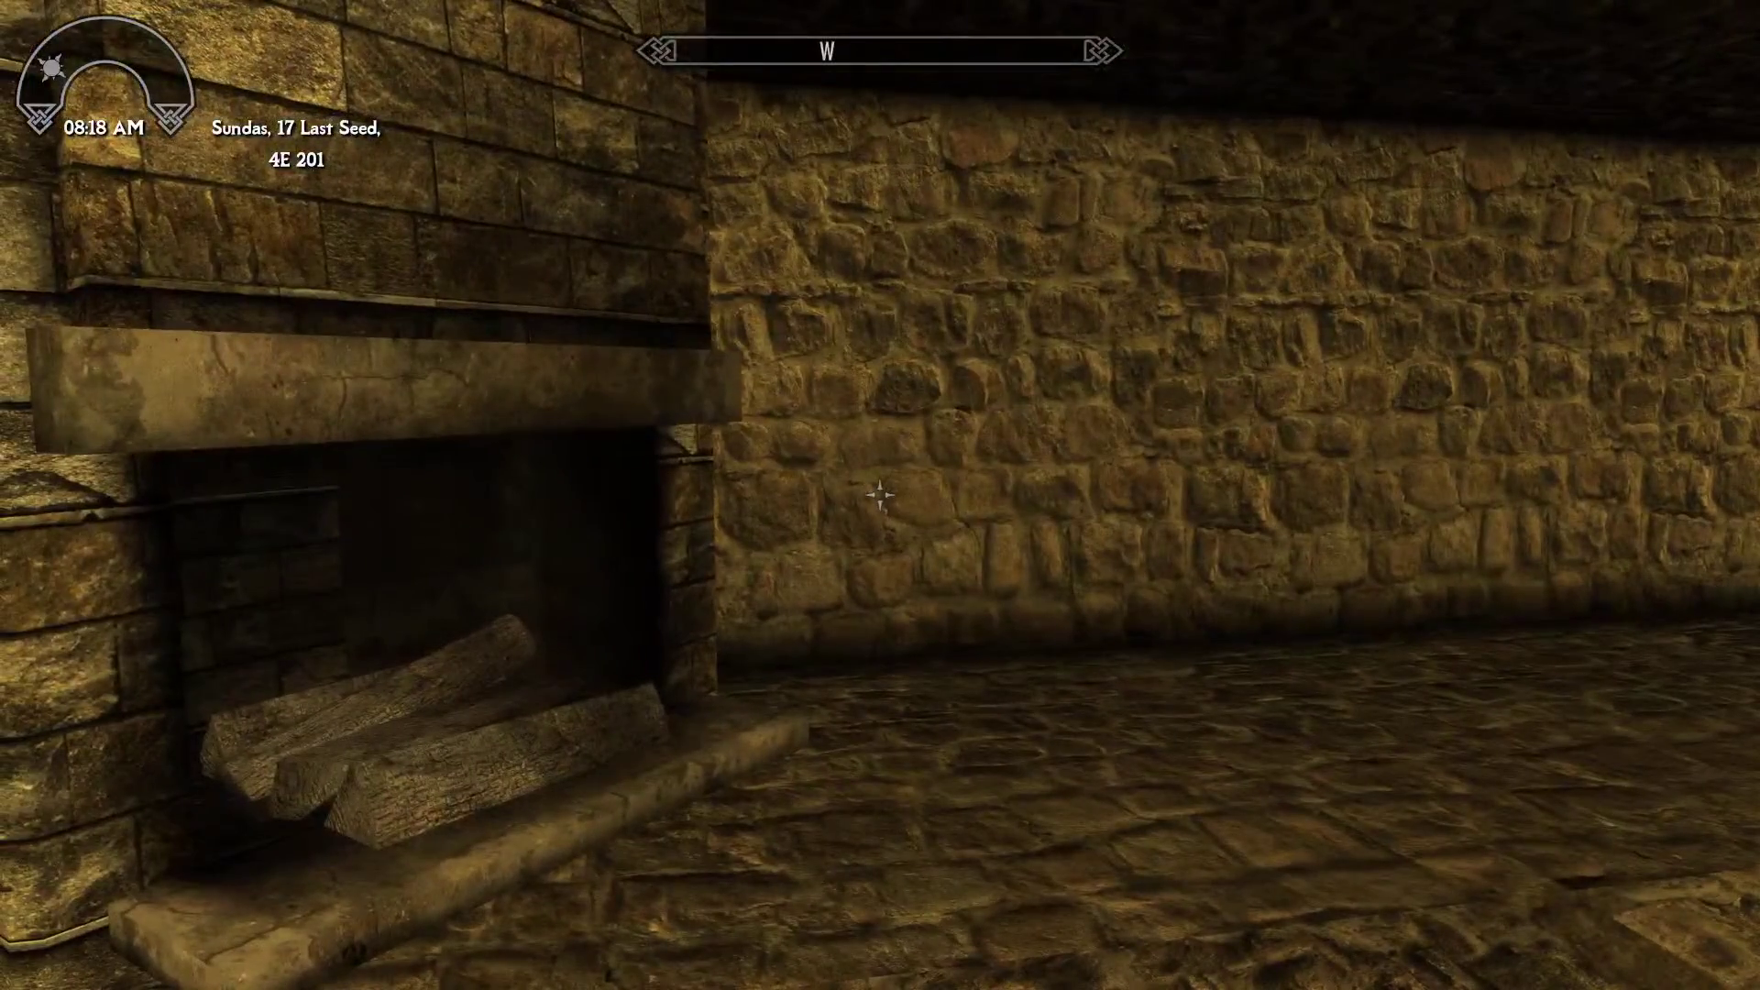
key("w")
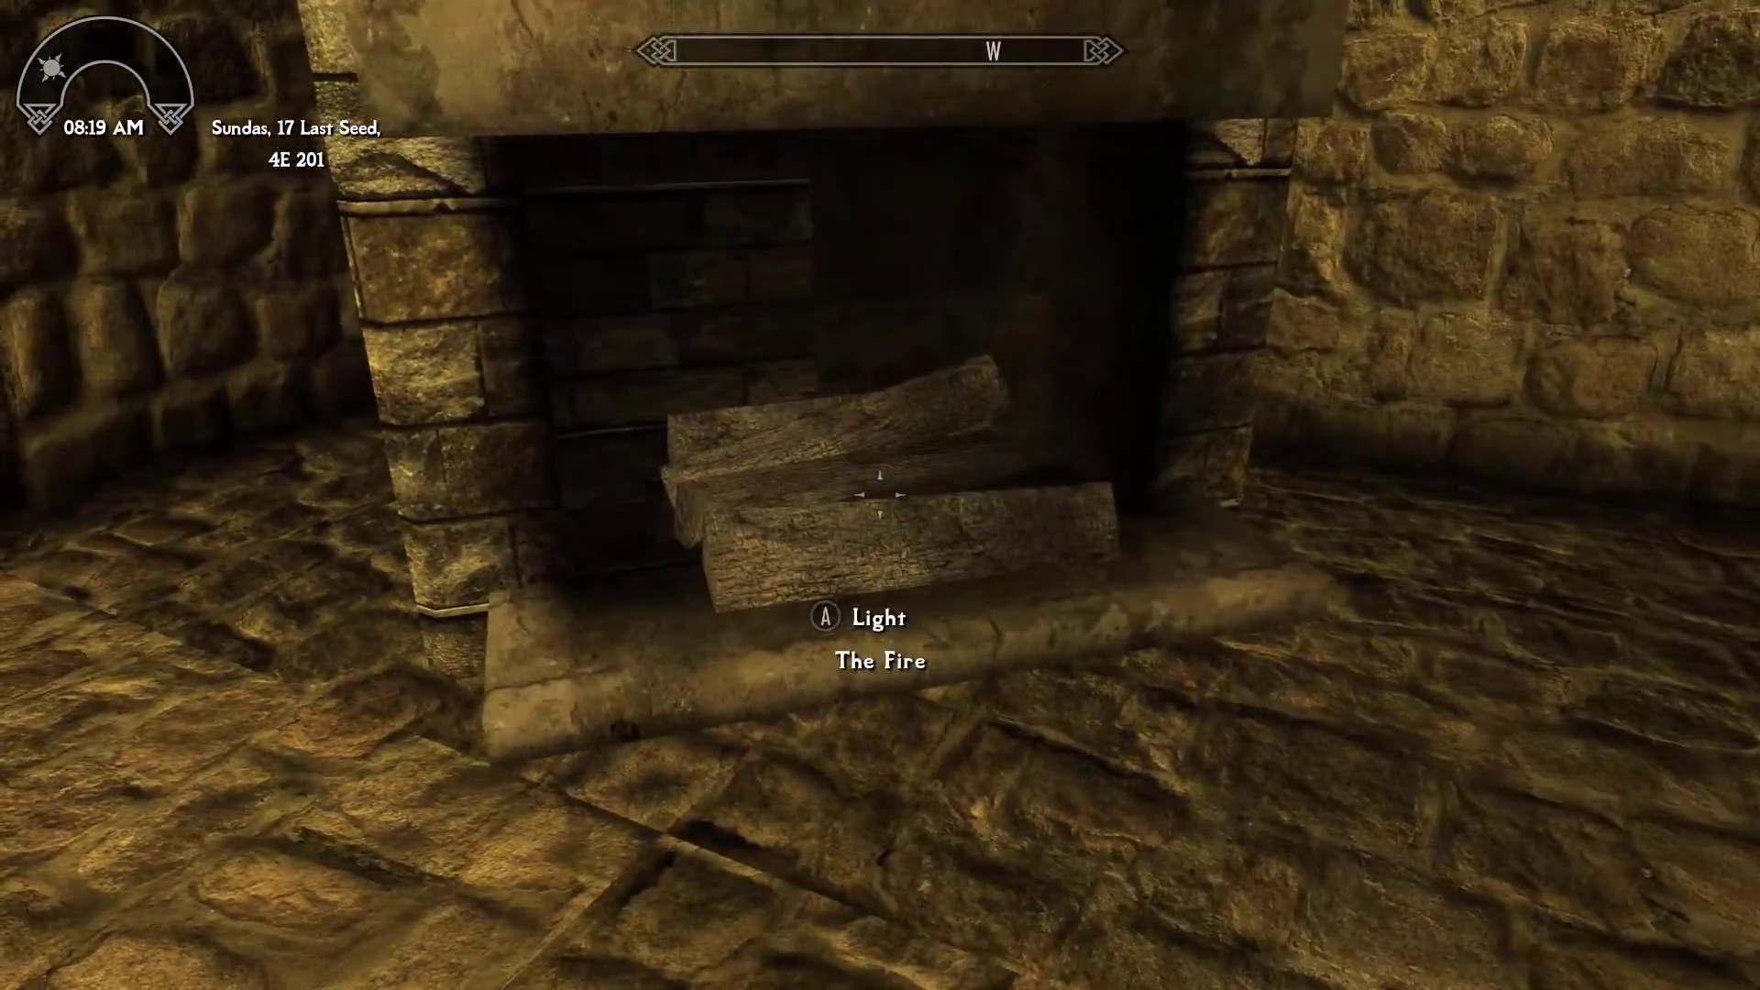
key("e")
key("w")
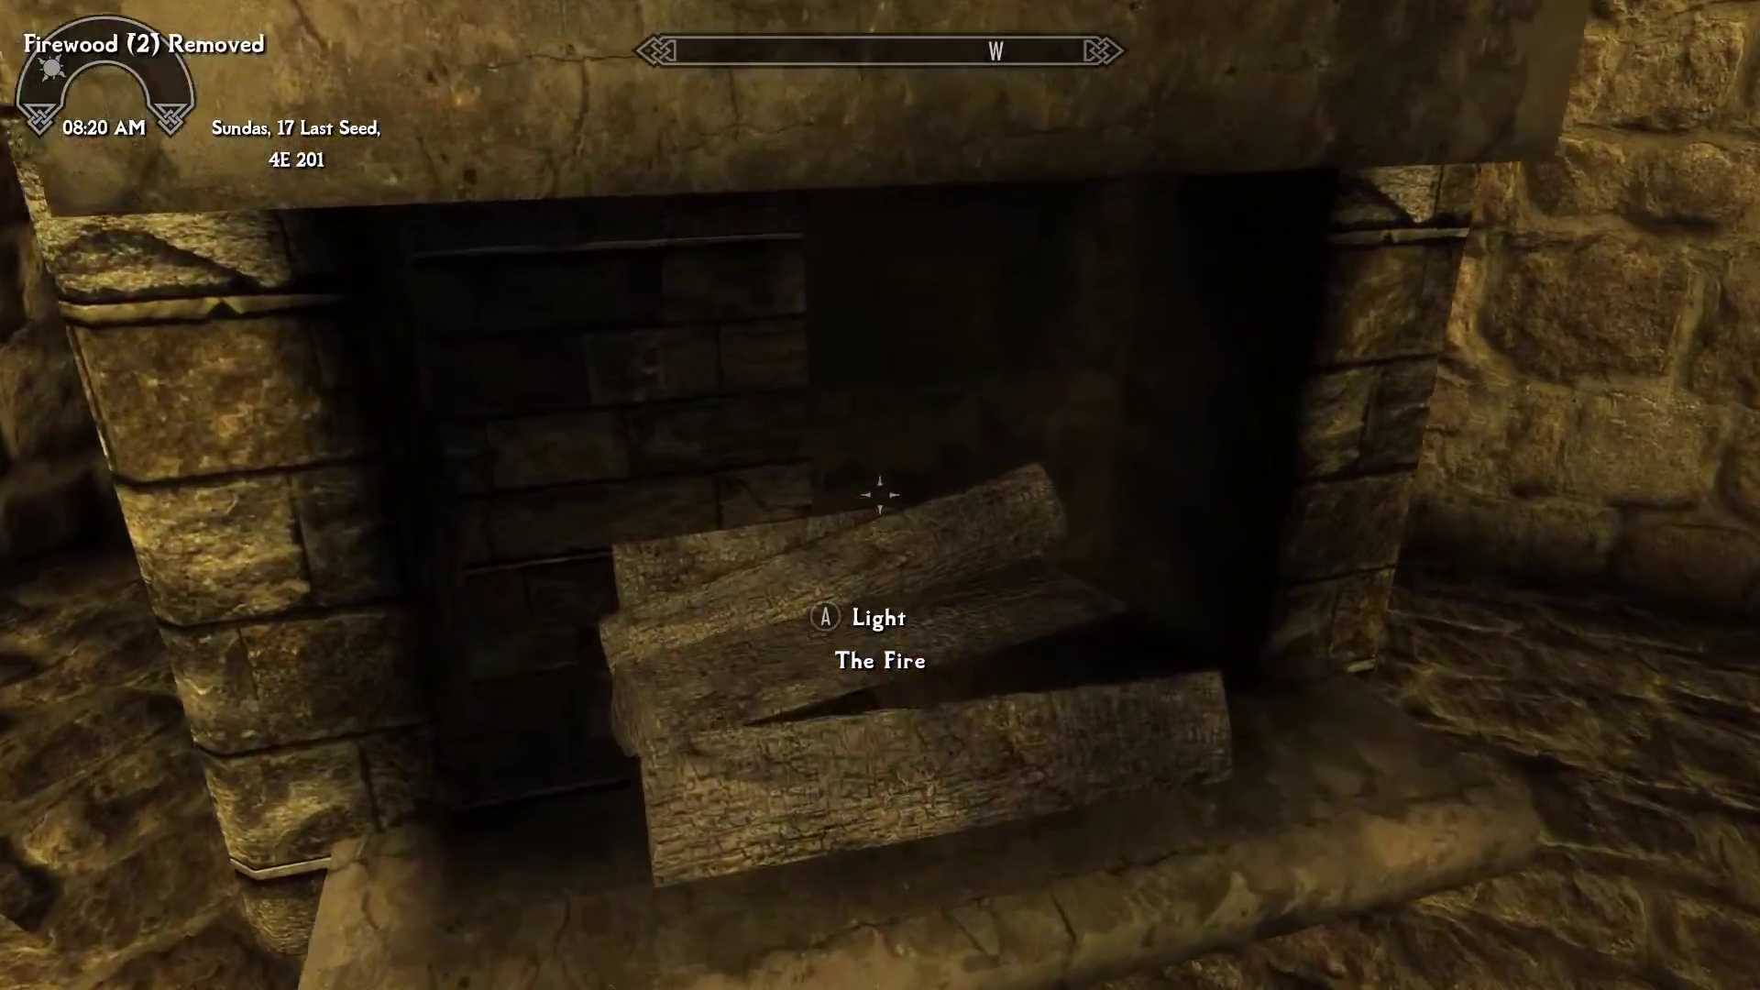
key("s")
key("w")
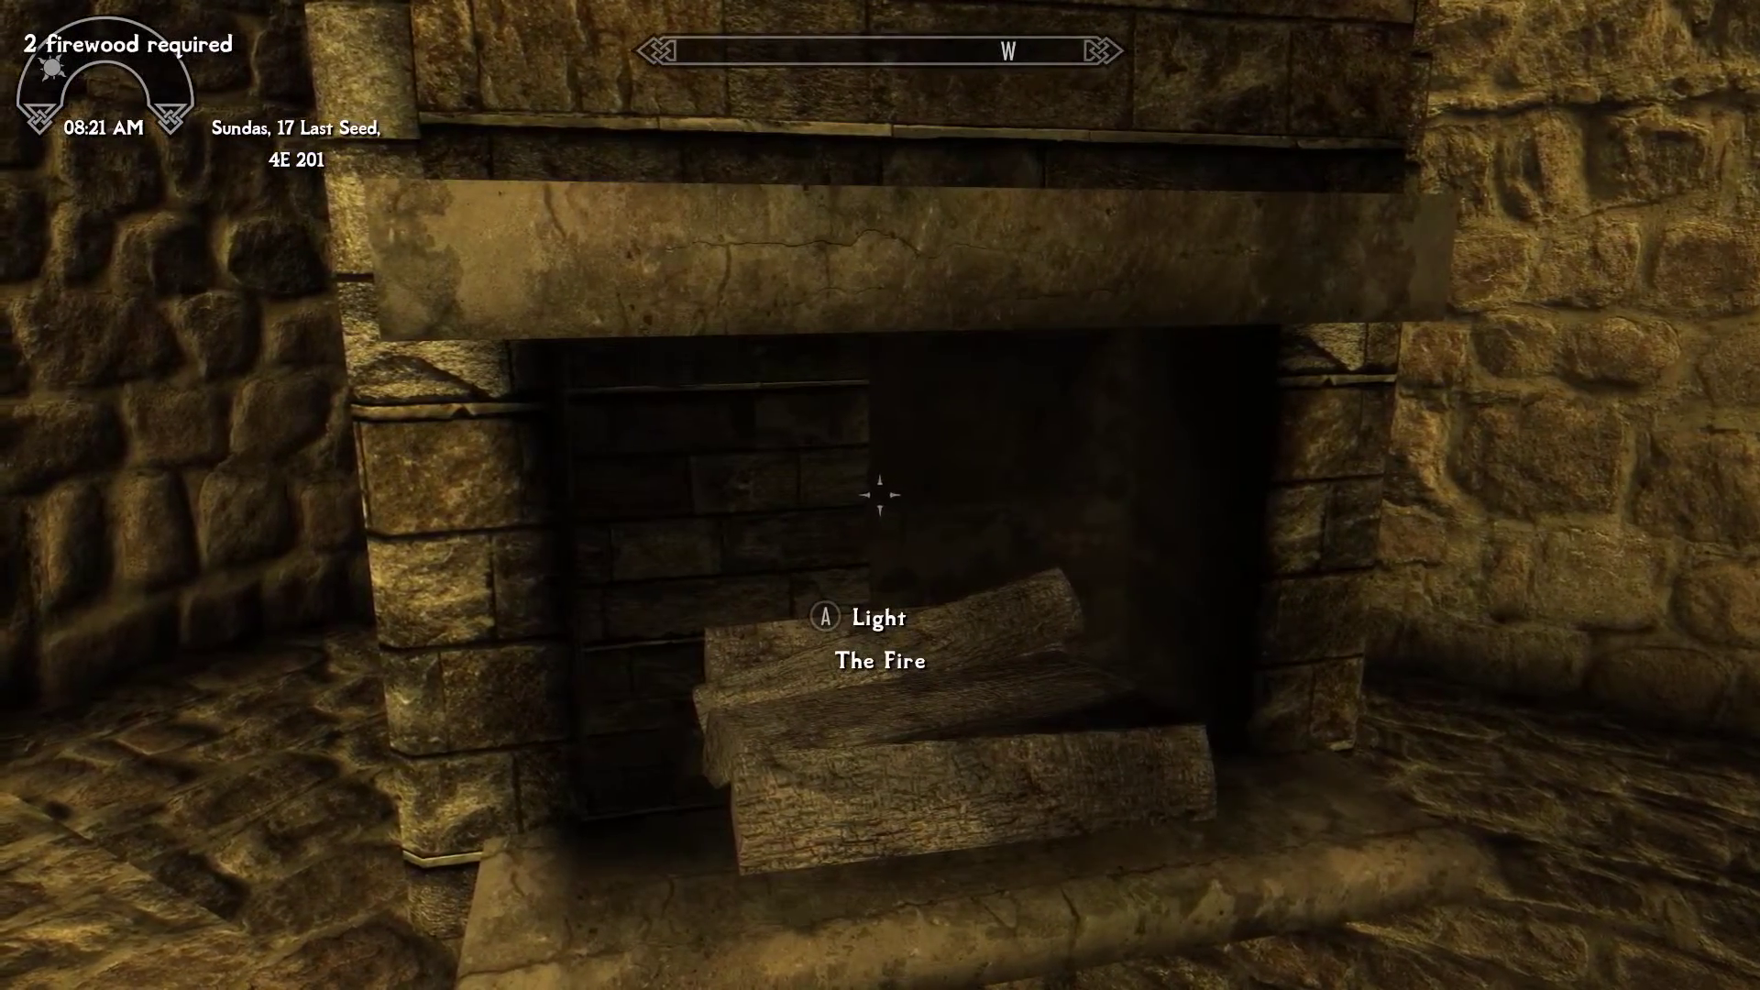
- Quit the game with the qqq console command, return to Creation Kit and close the live chat window
key("grave")
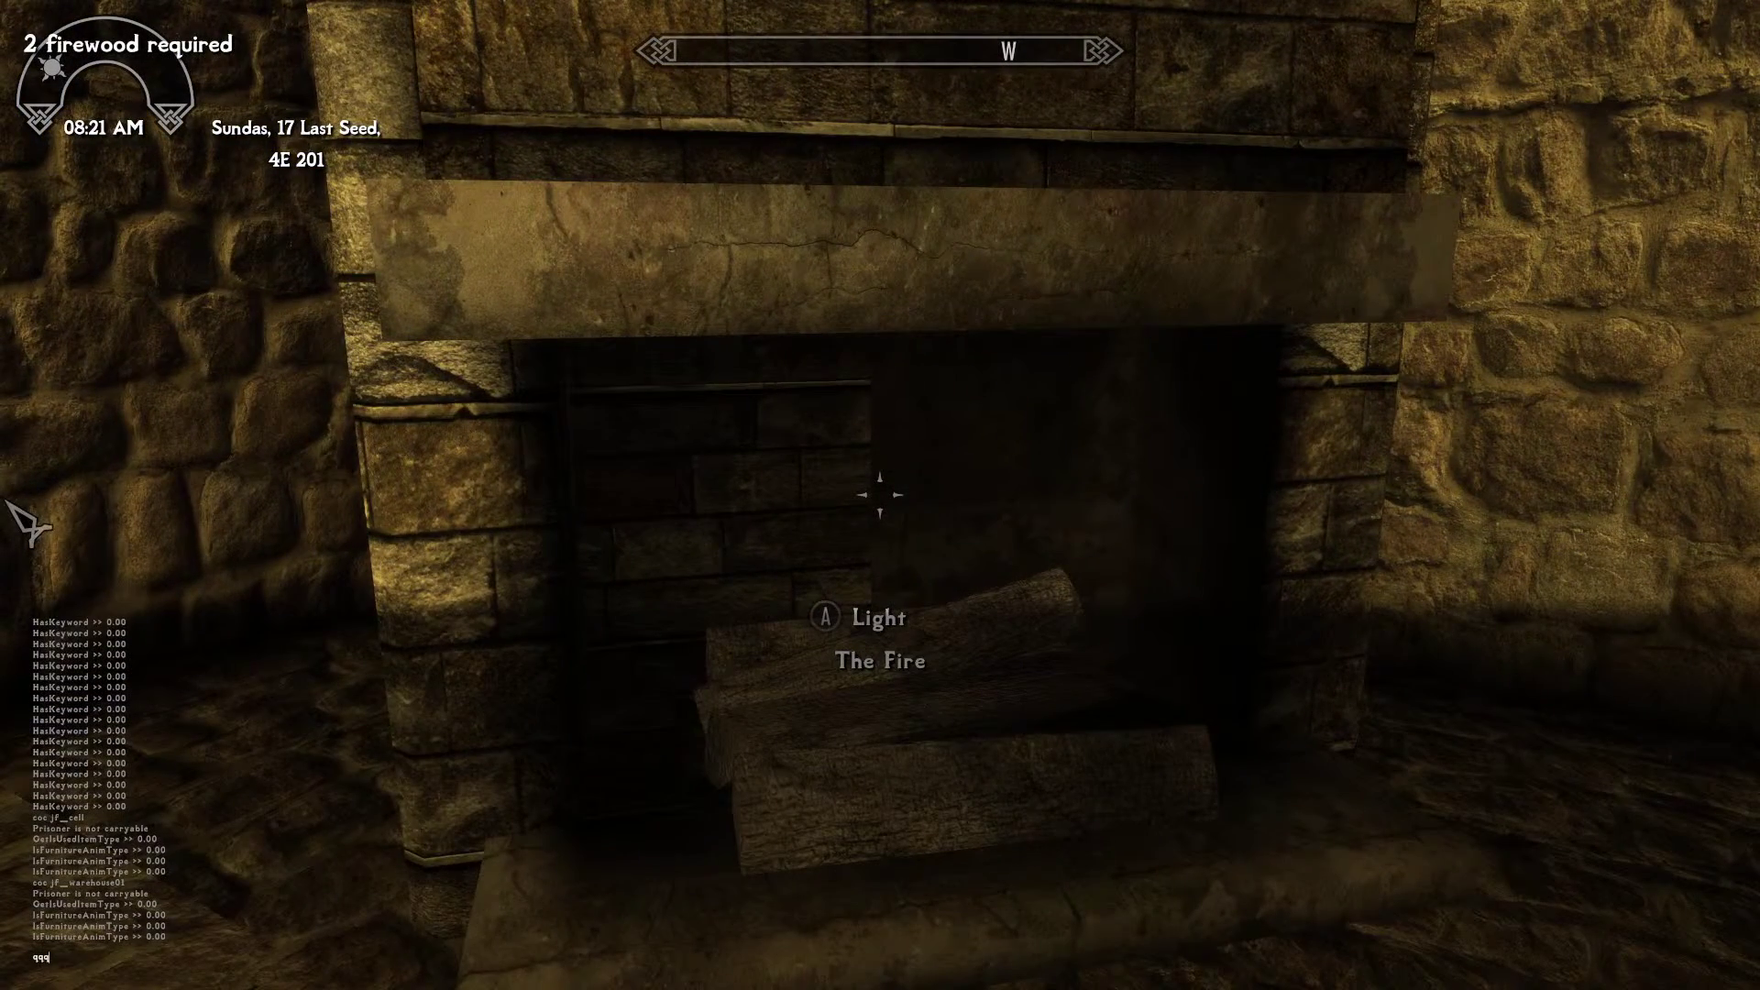
key("Return")
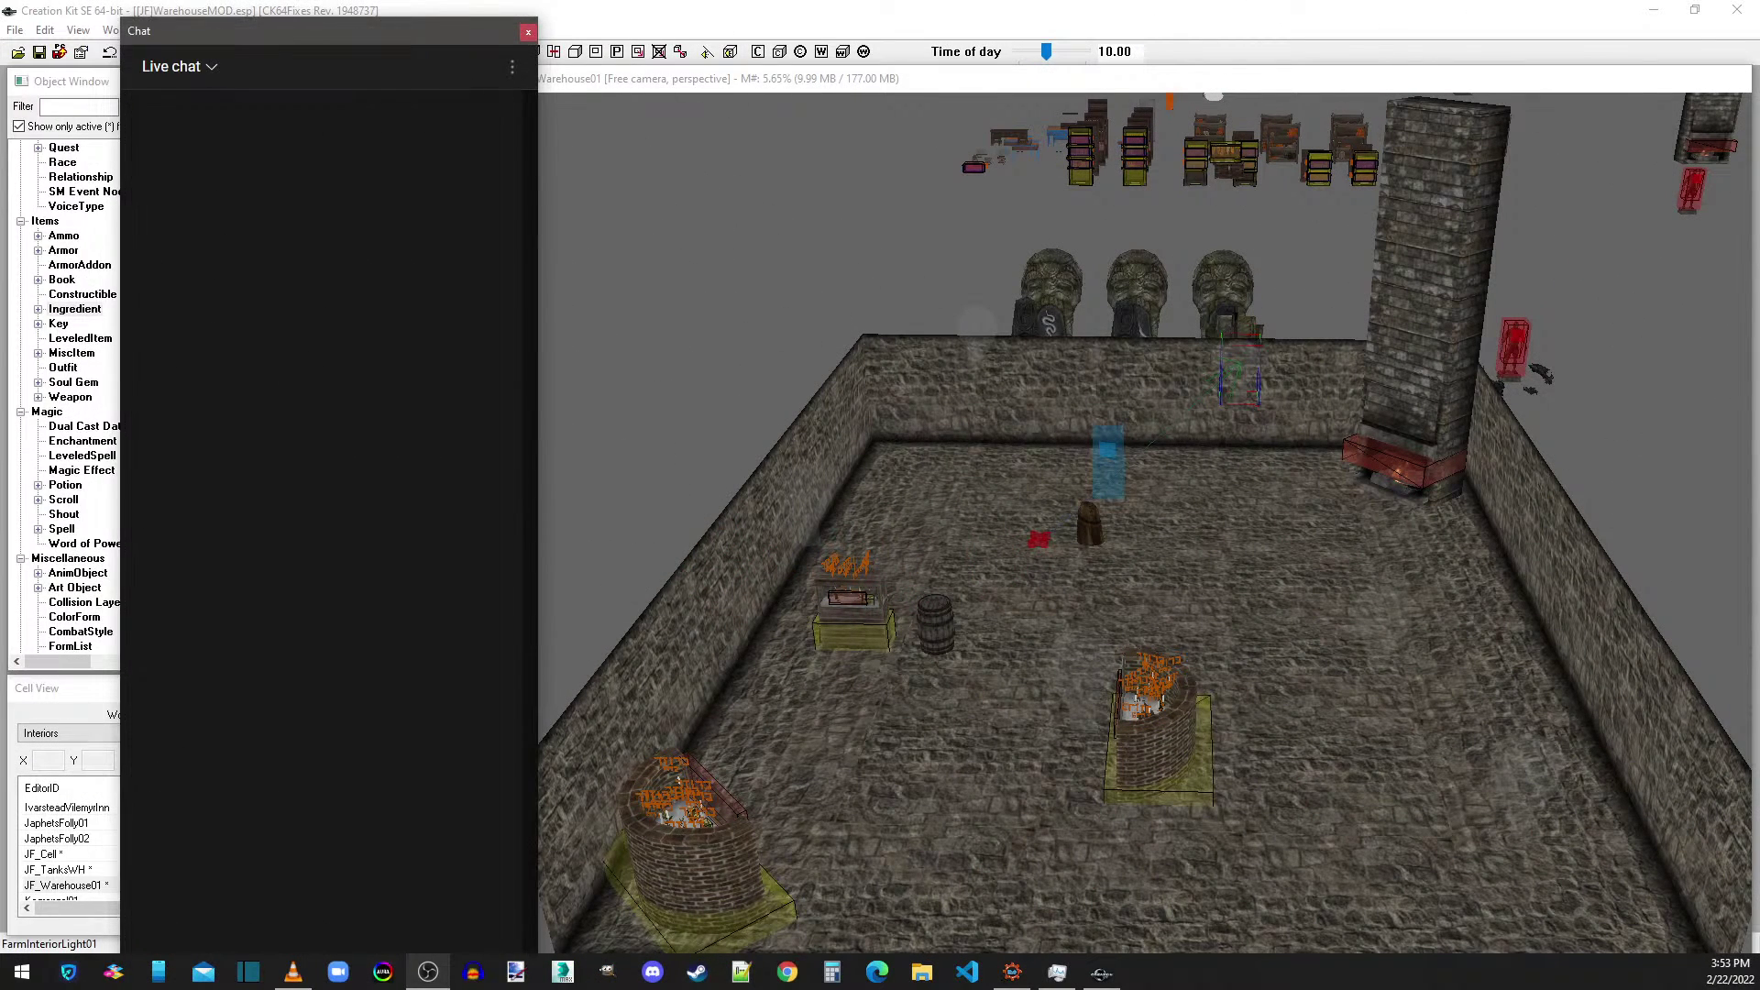
left_click(528, 31)
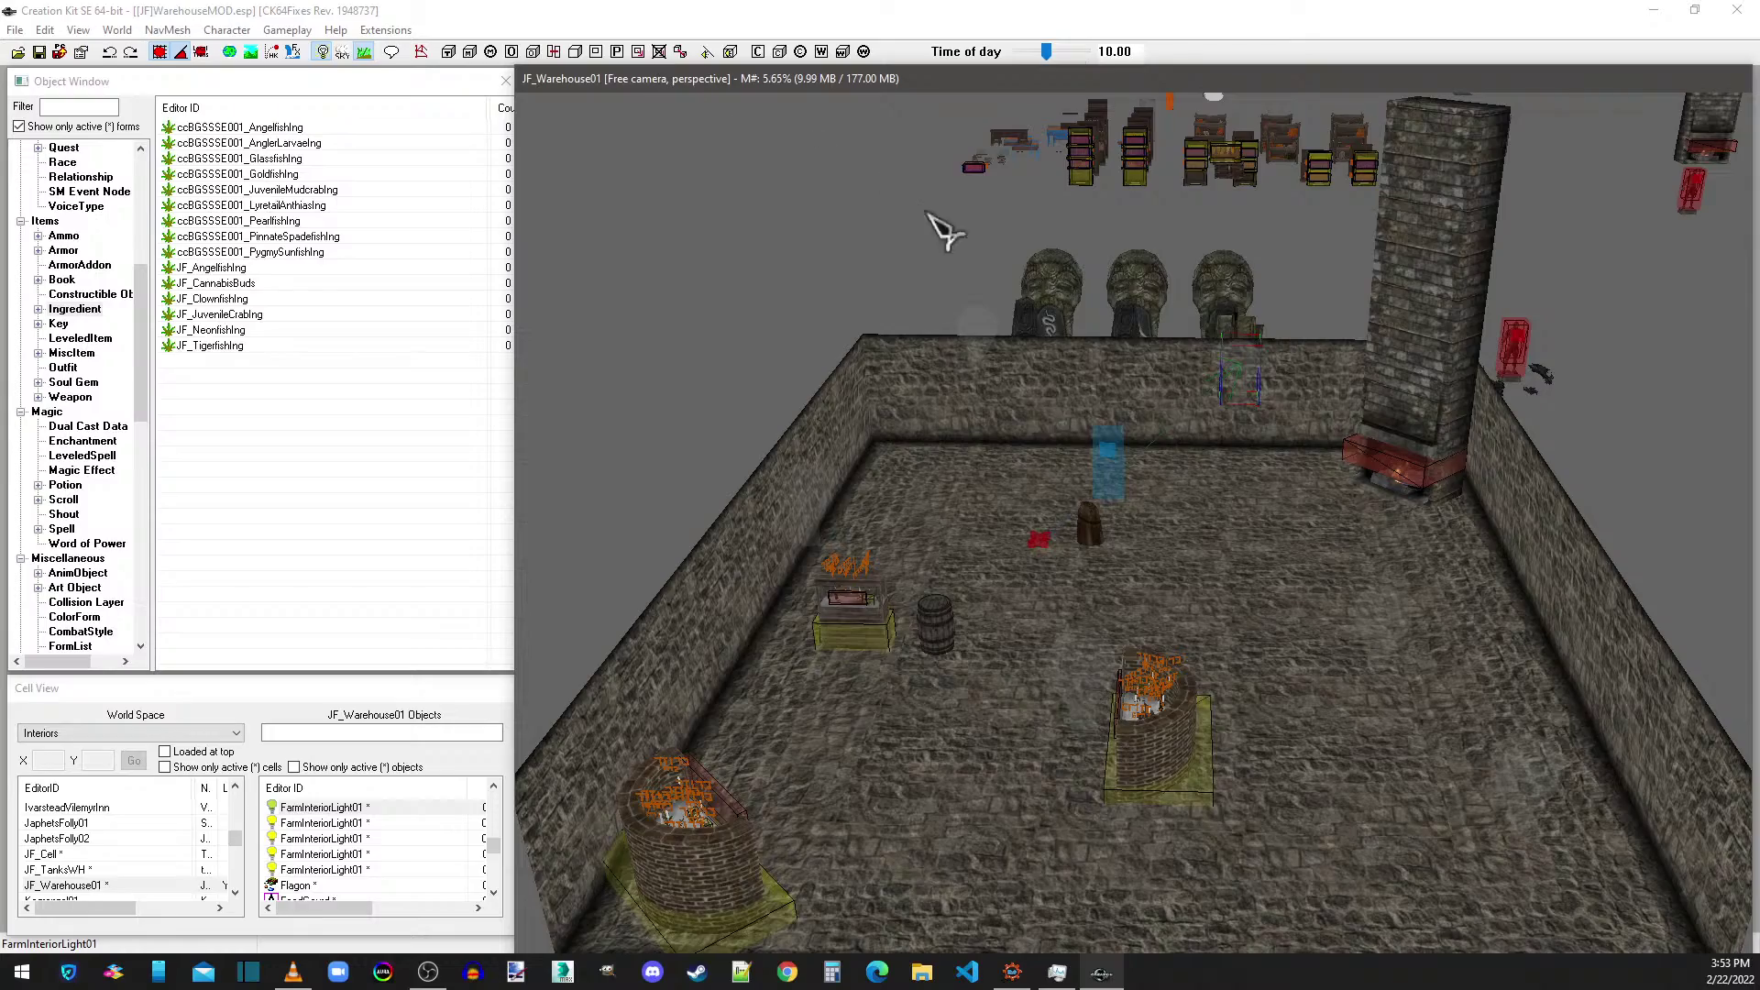
- Open the JF_CandlelightScript properties of the JFFireplaceONTrig reference at the corner fireplace
scroll(1233, 360, "up", 1)
scroll(1234, 360, "up", 5)
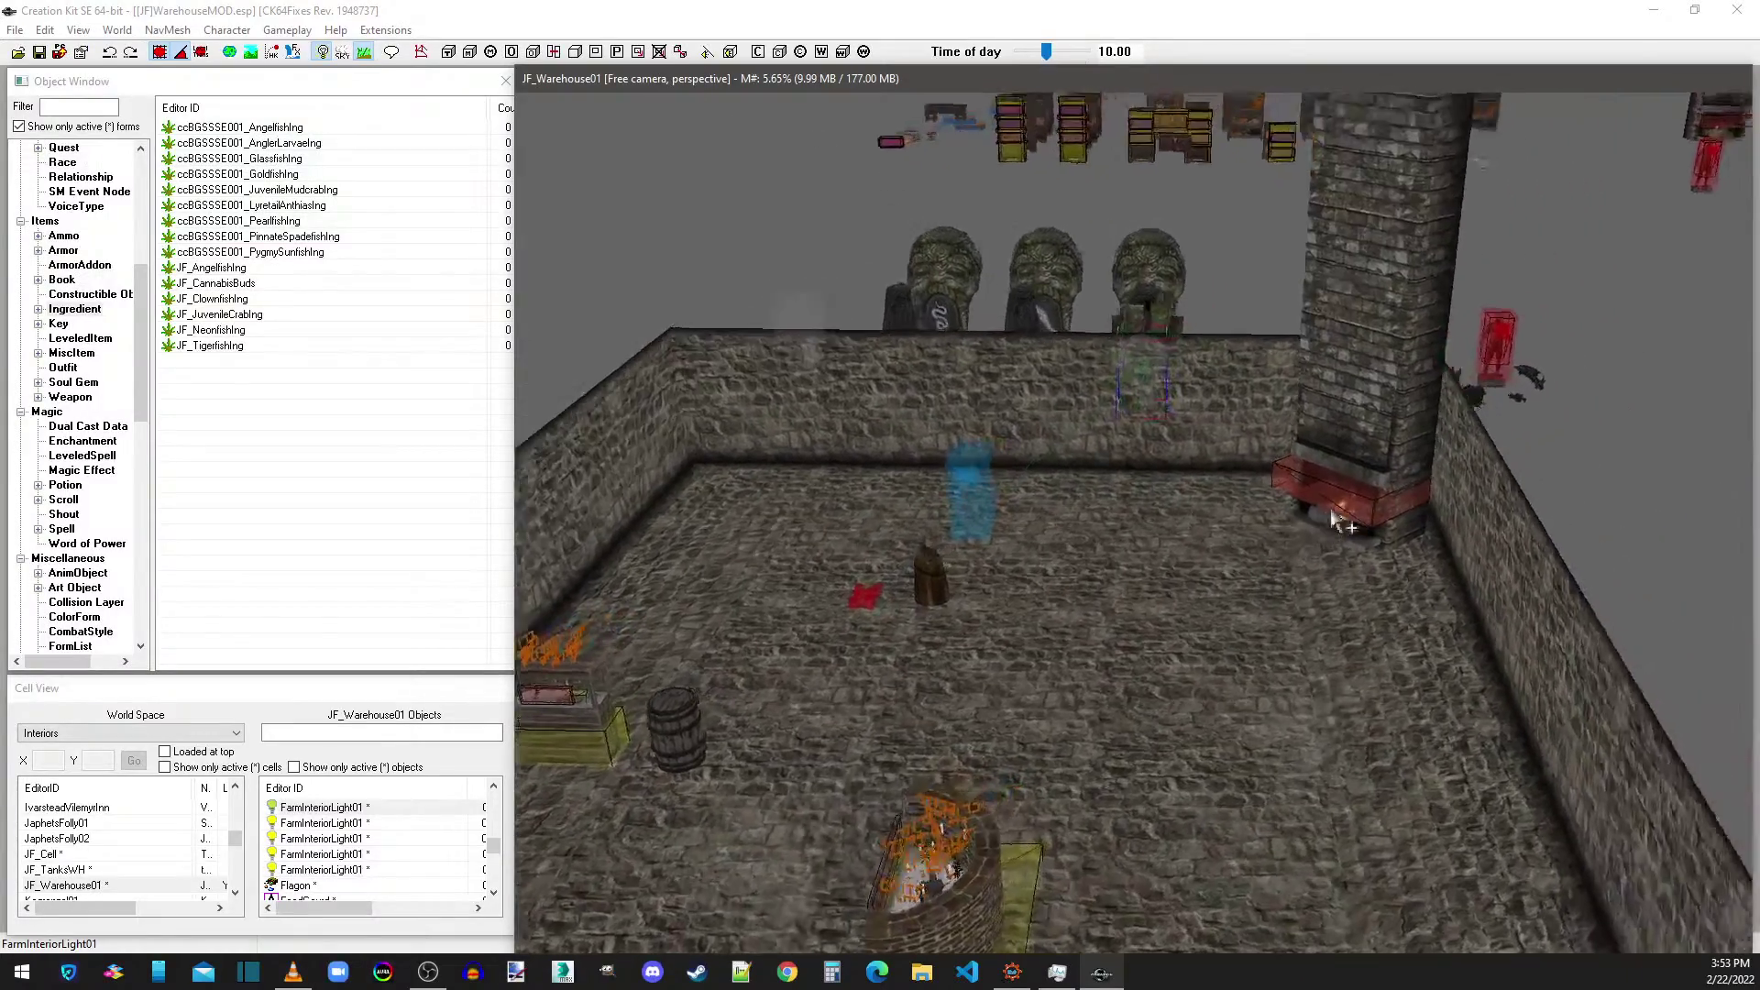
scroll(1220, 639, "up", 6)
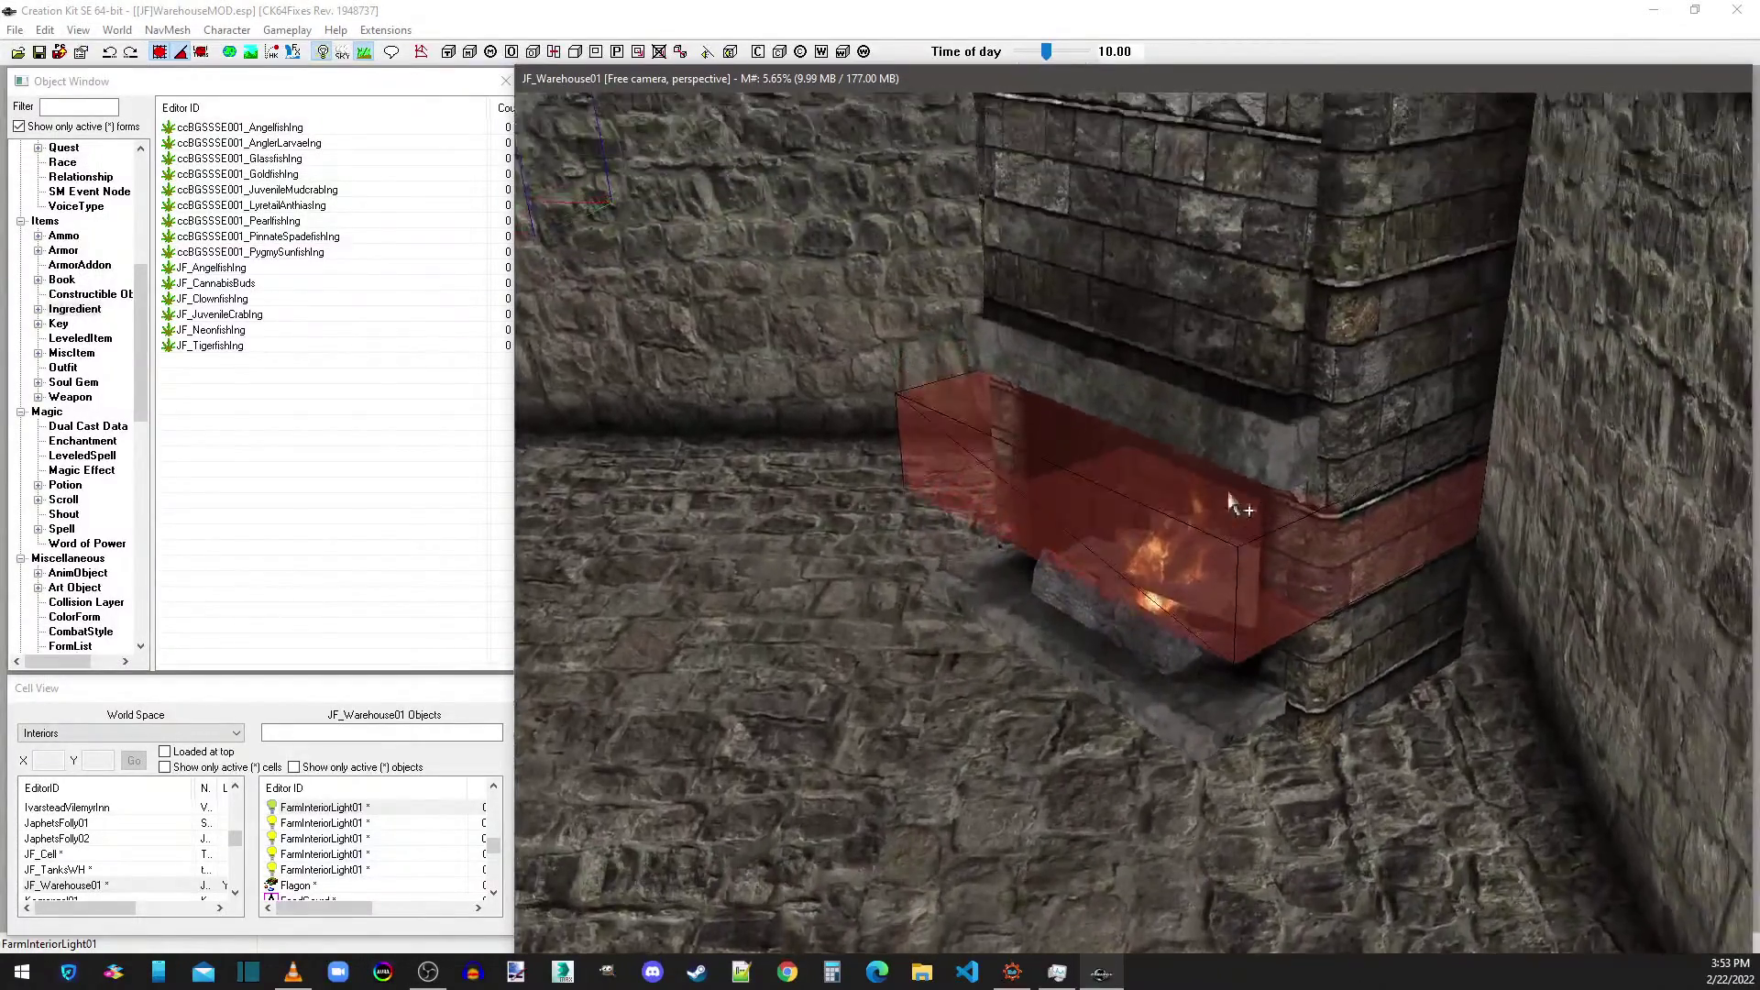
scroll(1231, 500, "up", 1)
double_click(1010, 507)
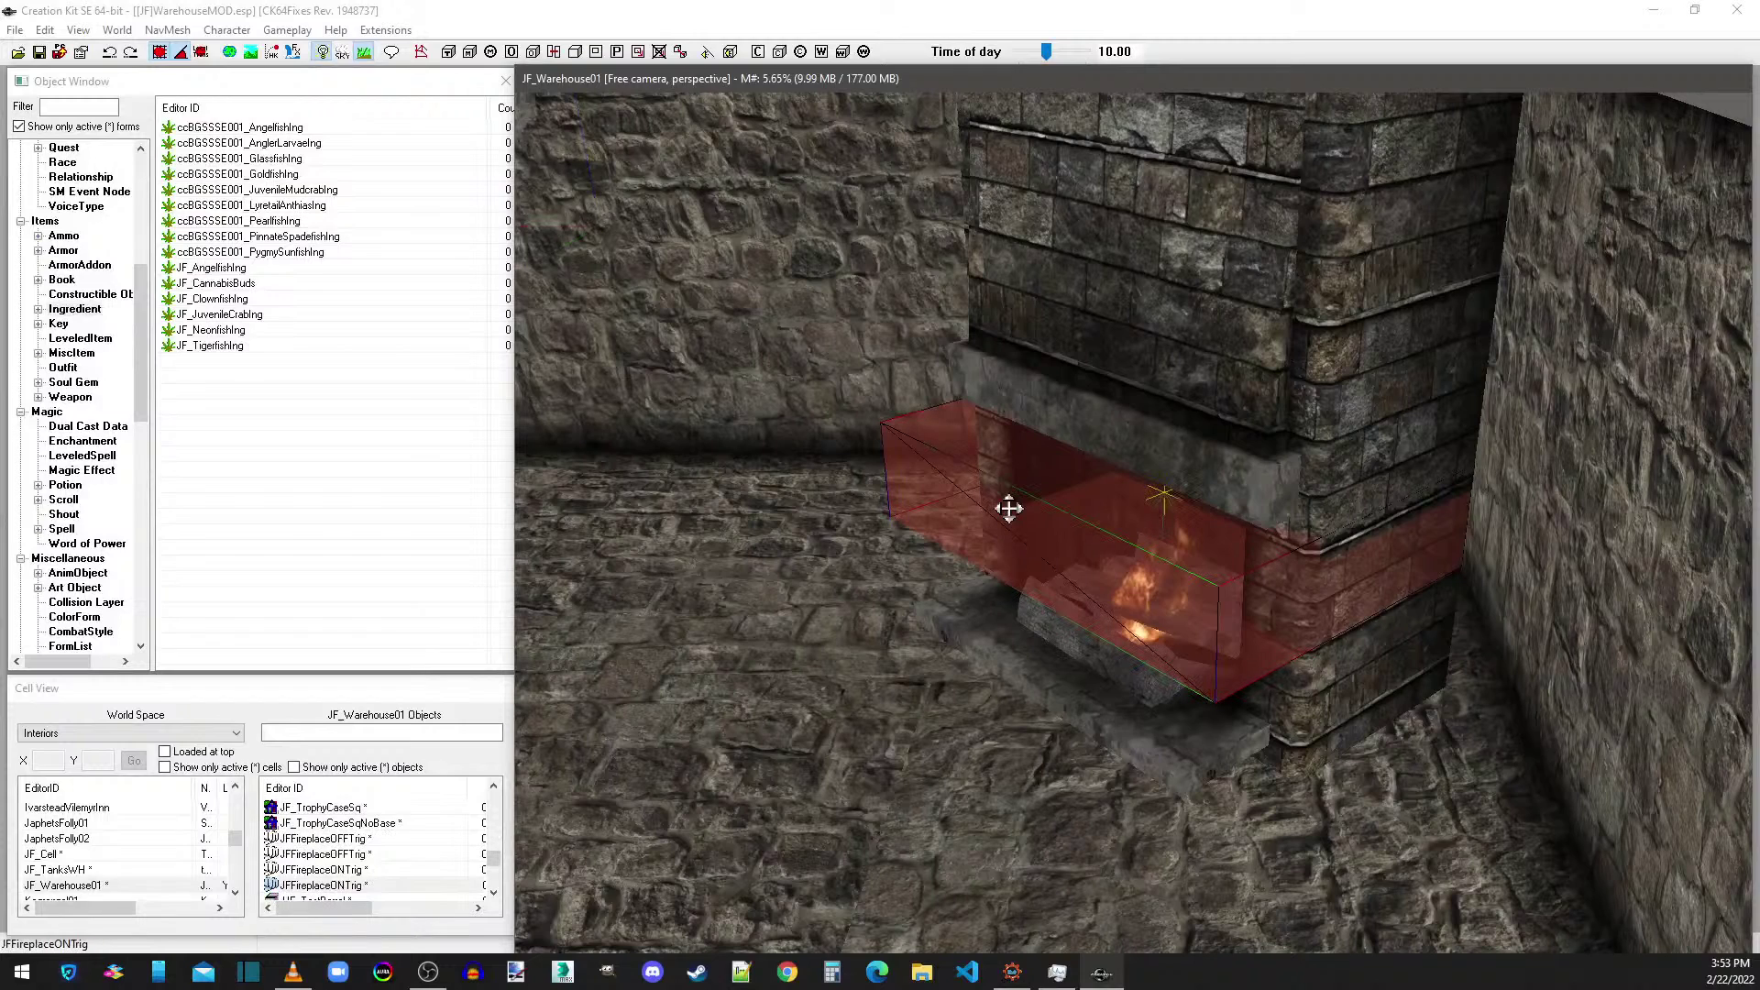
left_click(736, 378)
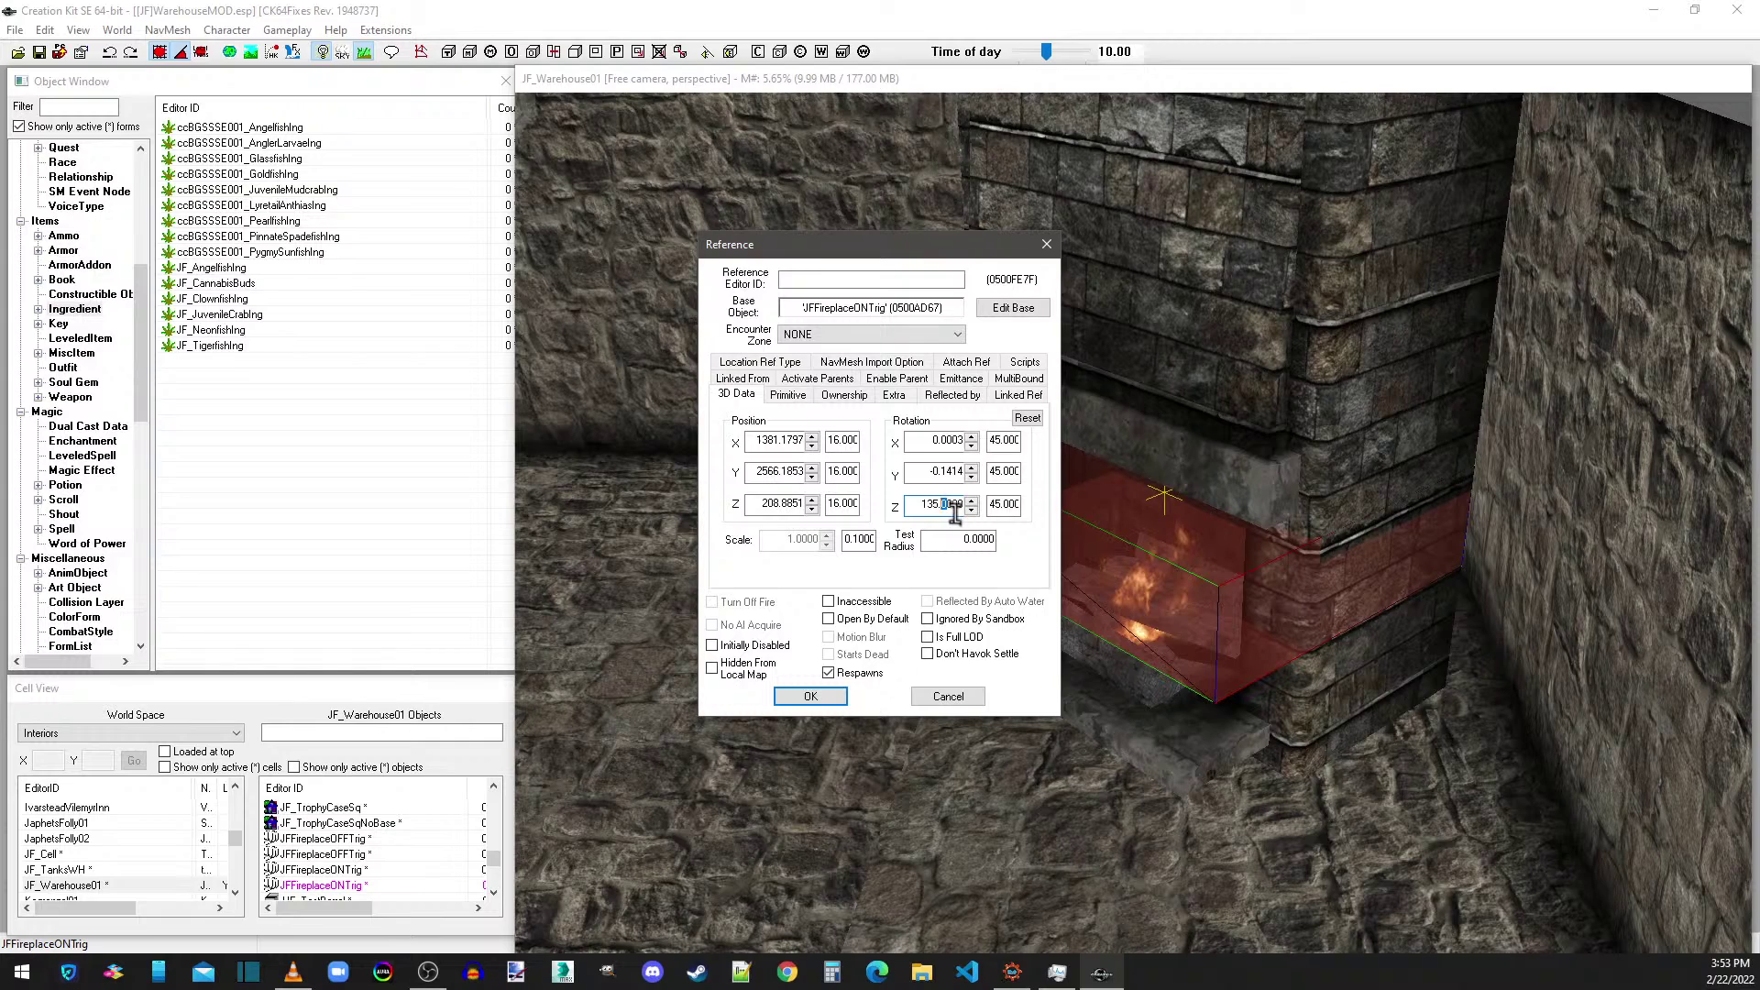
left_click(788, 394)
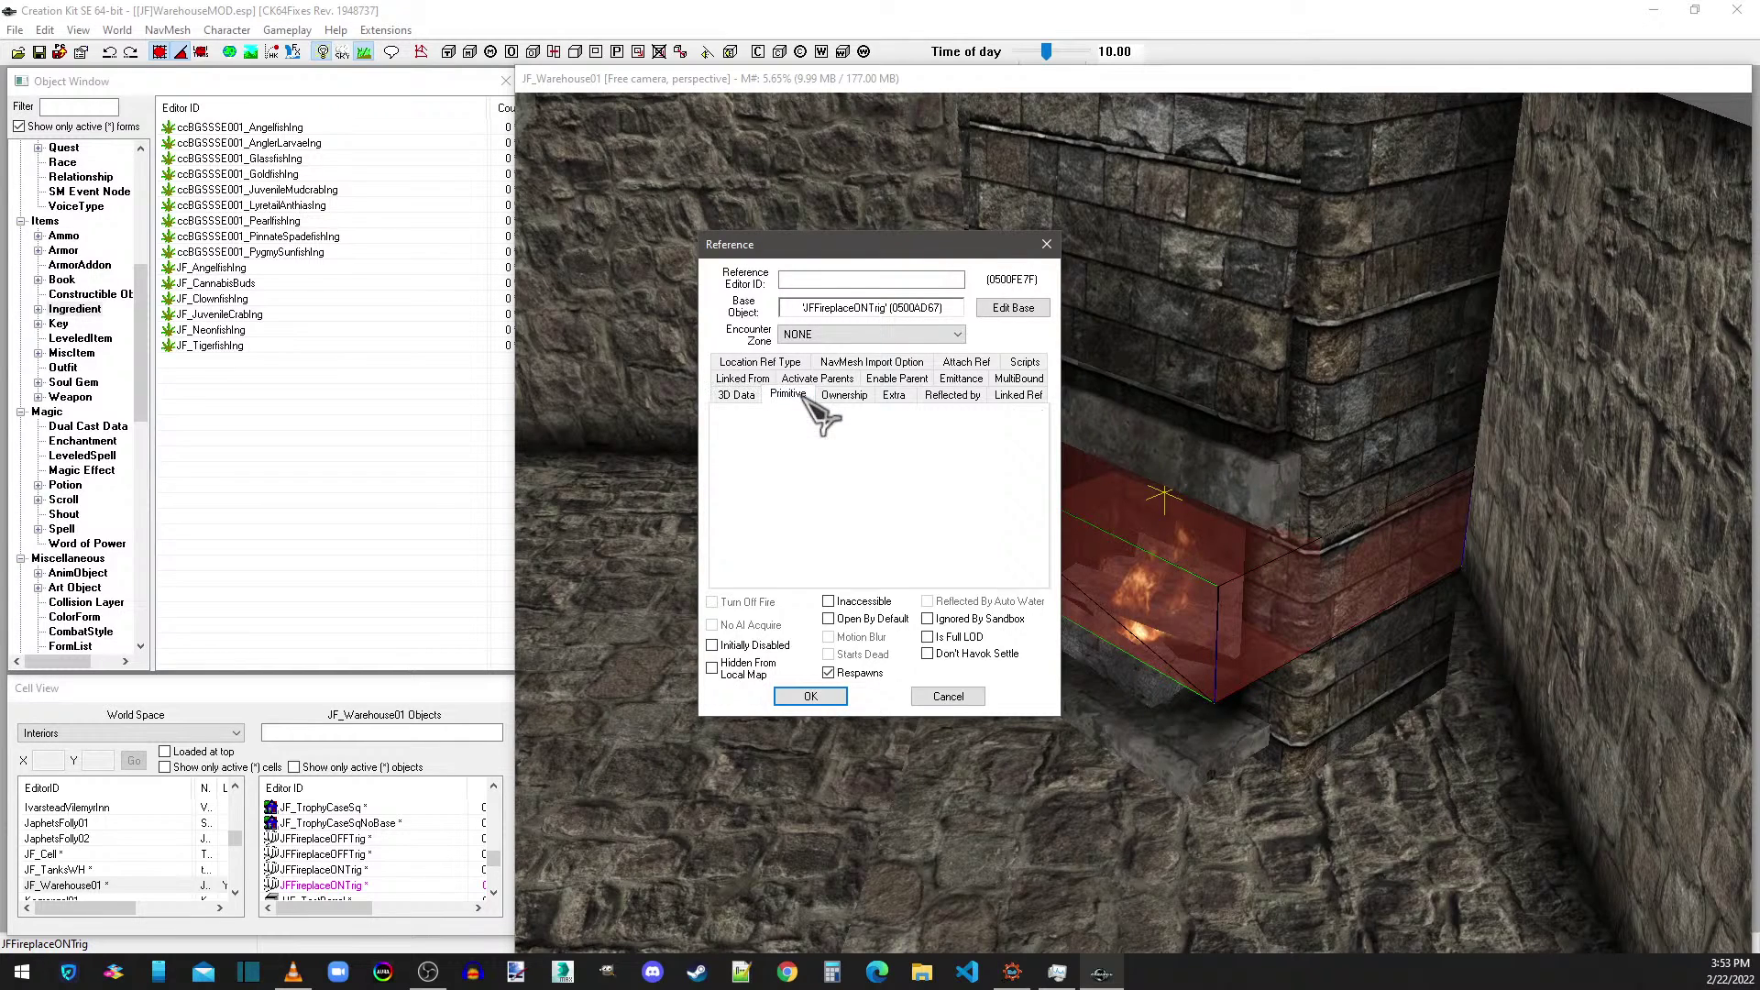
left_click(1025, 362)
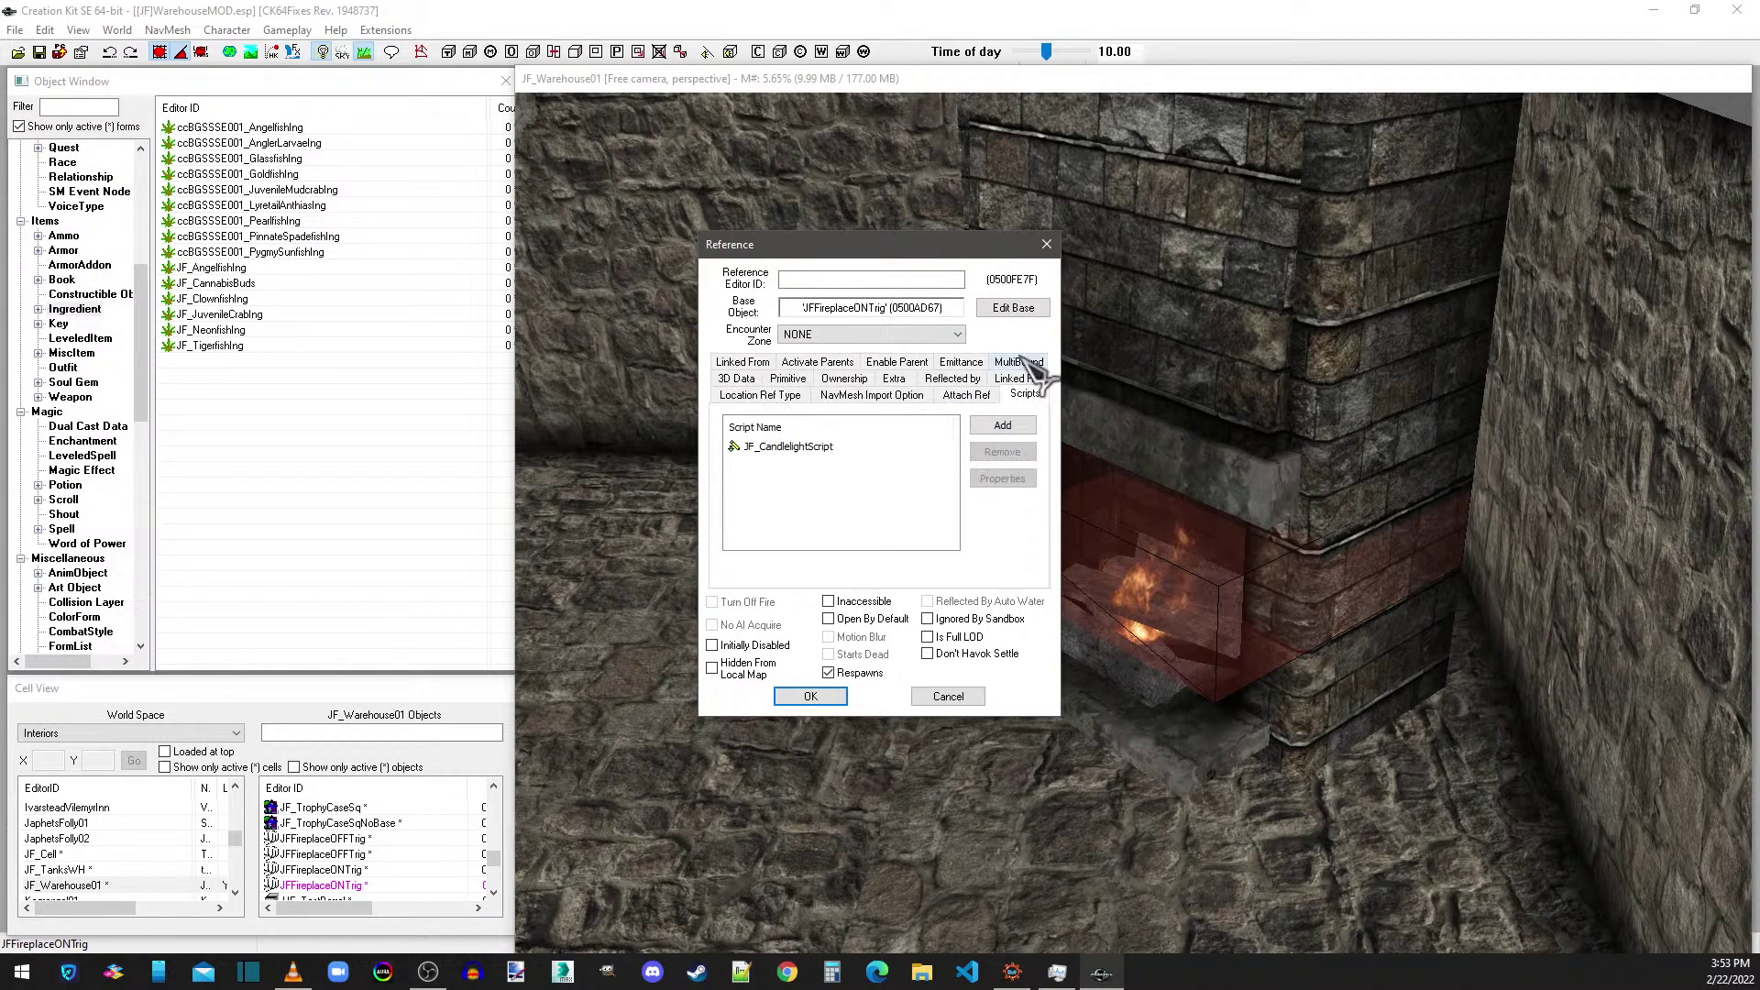
left_click(786, 450)
double_click(784, 448)
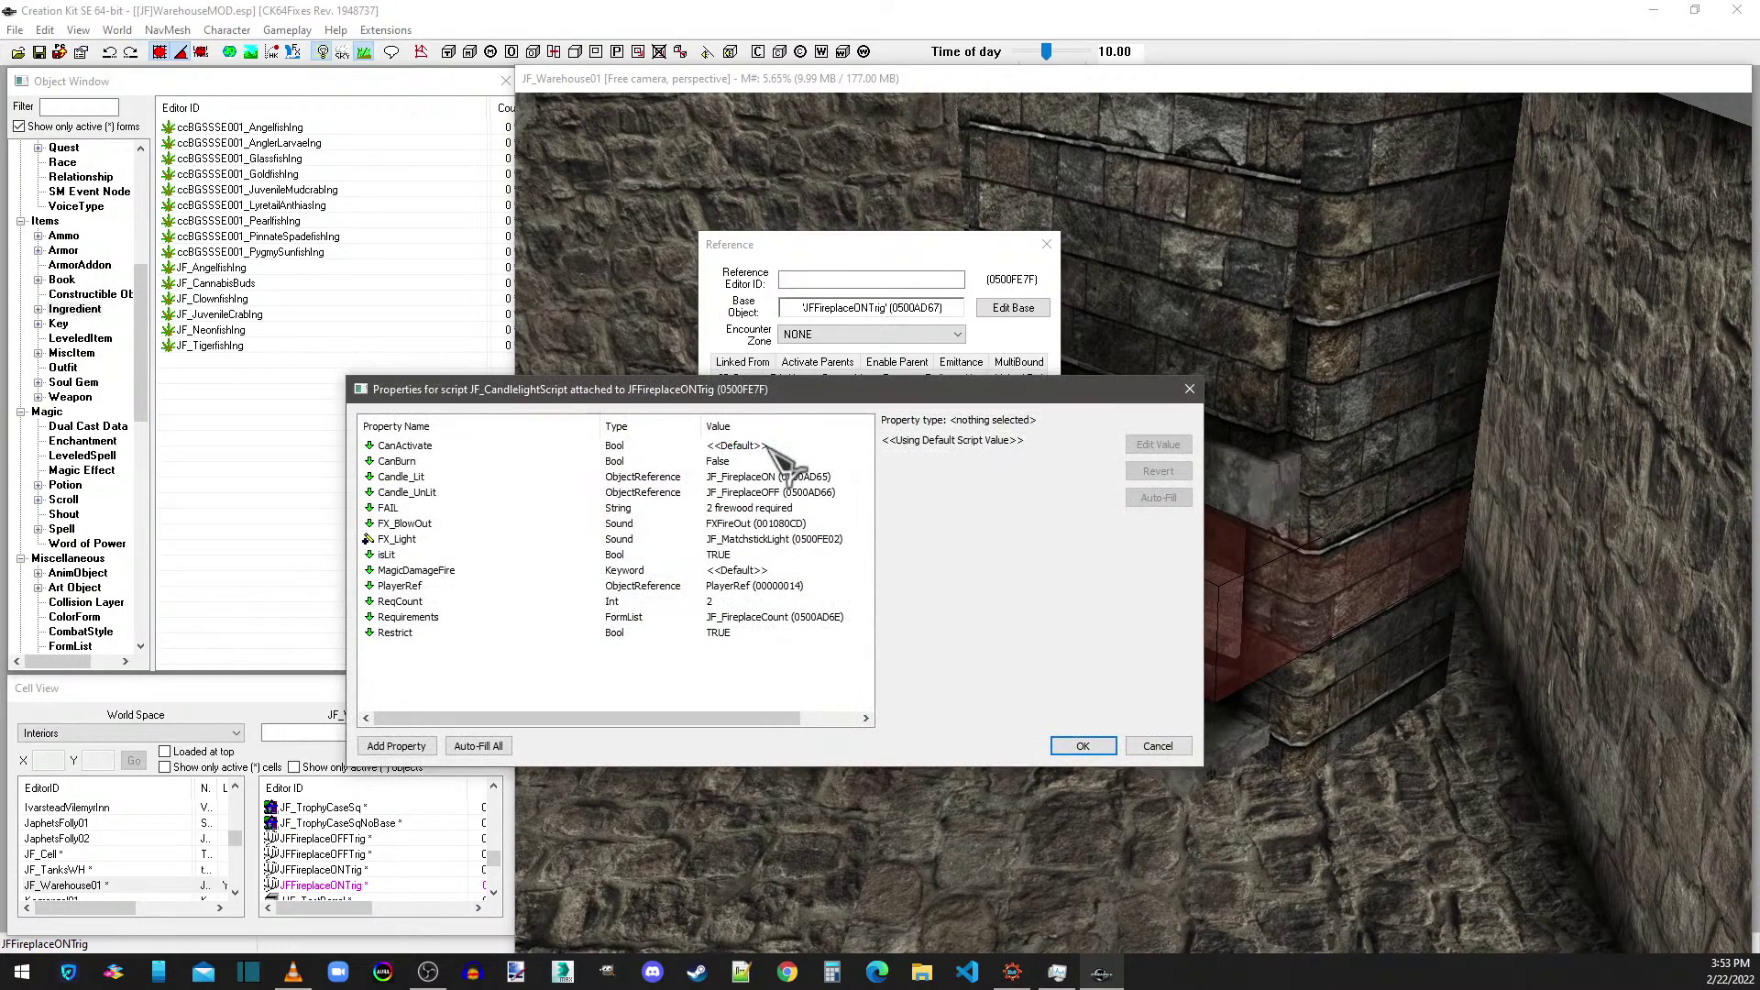
- Examine the cell and reference assigned to the Candle_Lit property, moving the properties window clear of the fireplace
left_click(771, 478)
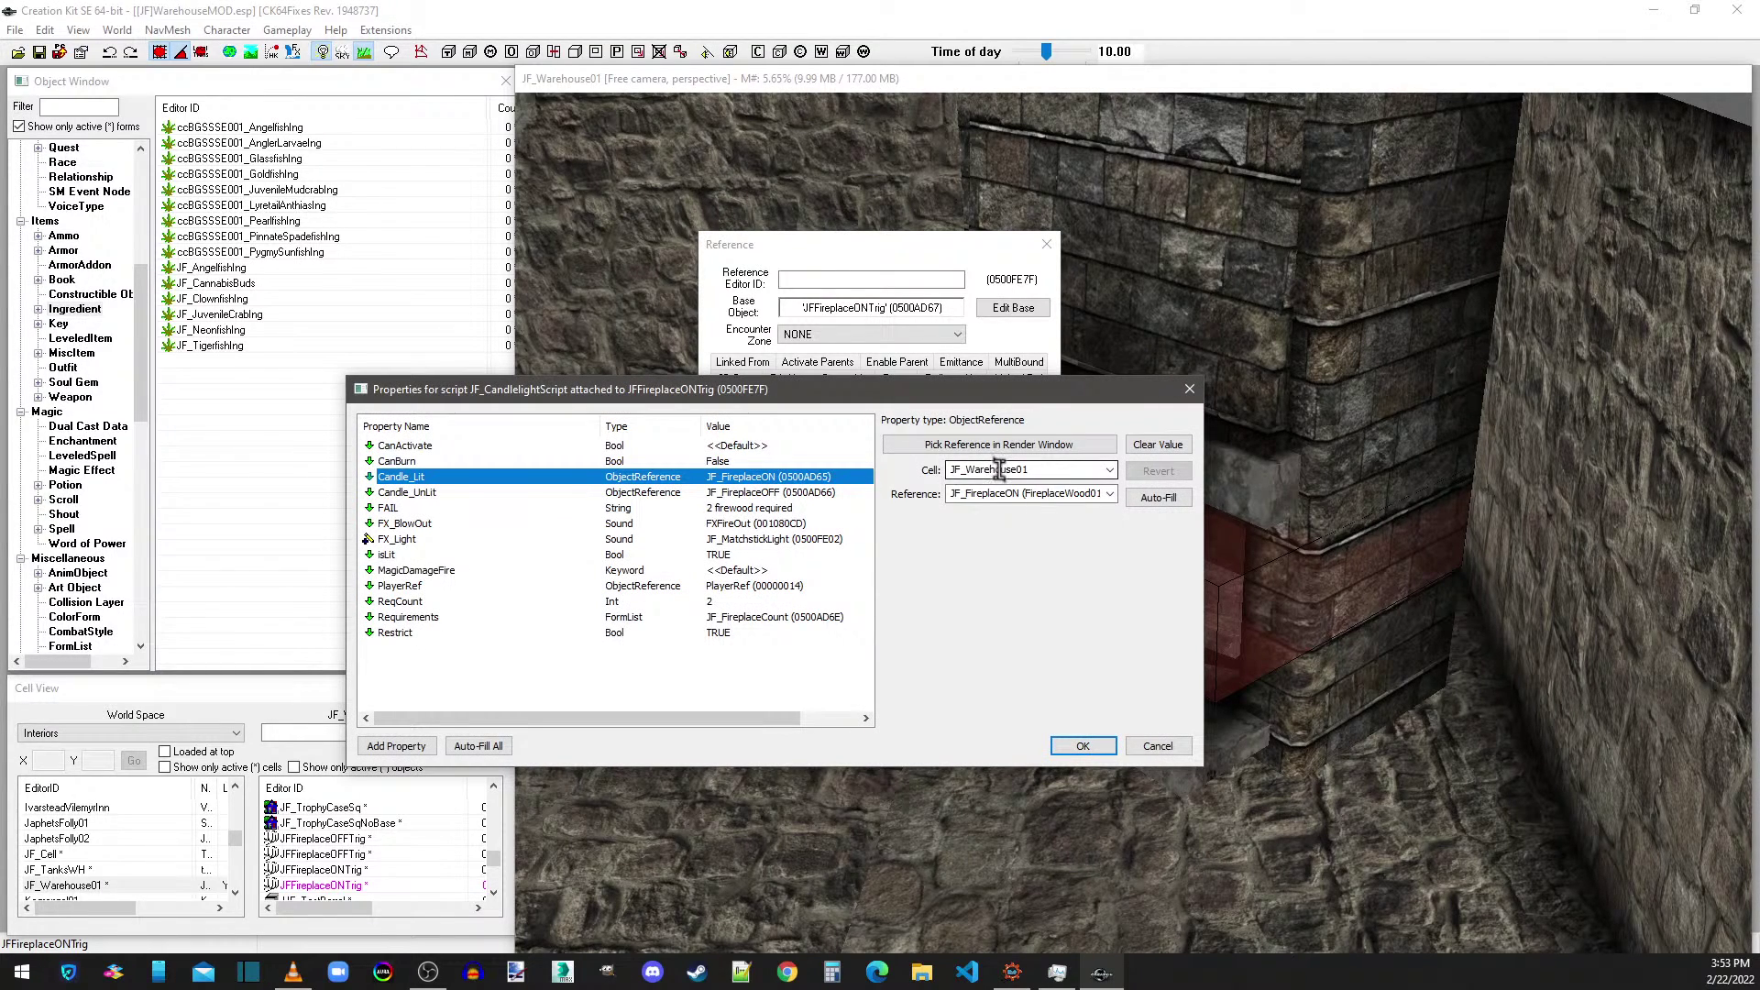
left_click(770, 480)
left_click(757, 480)
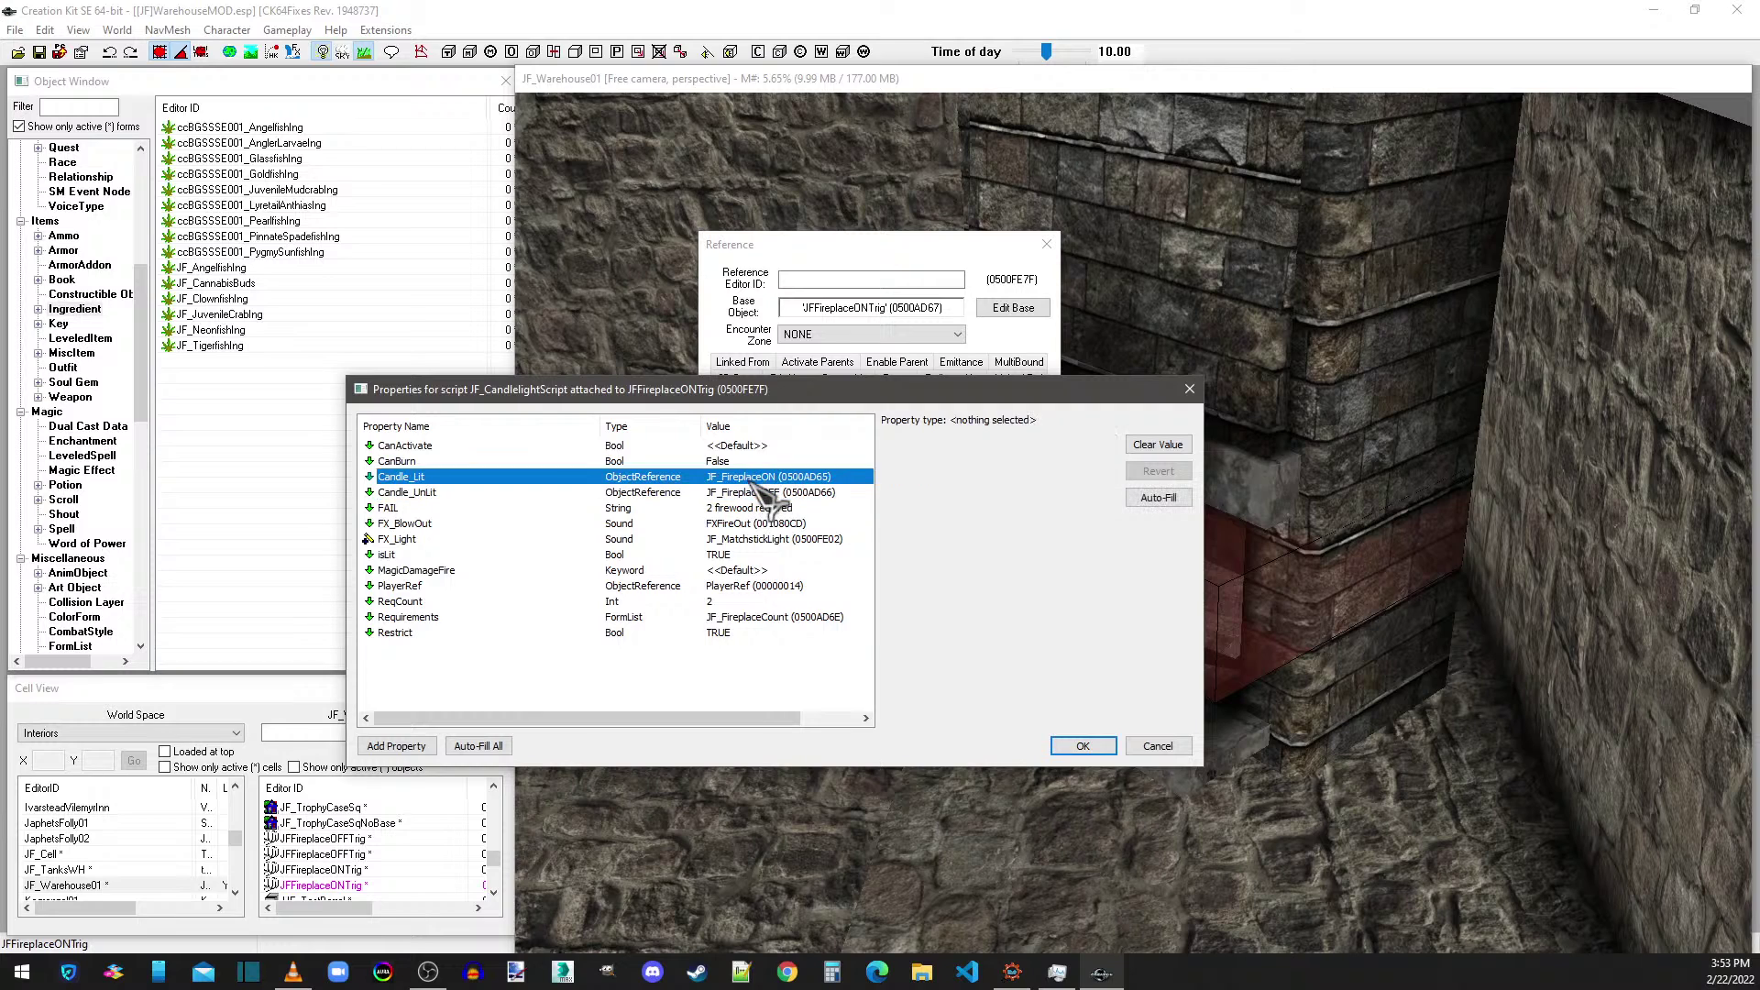
left_click_drag(804, 392, 582, 133)
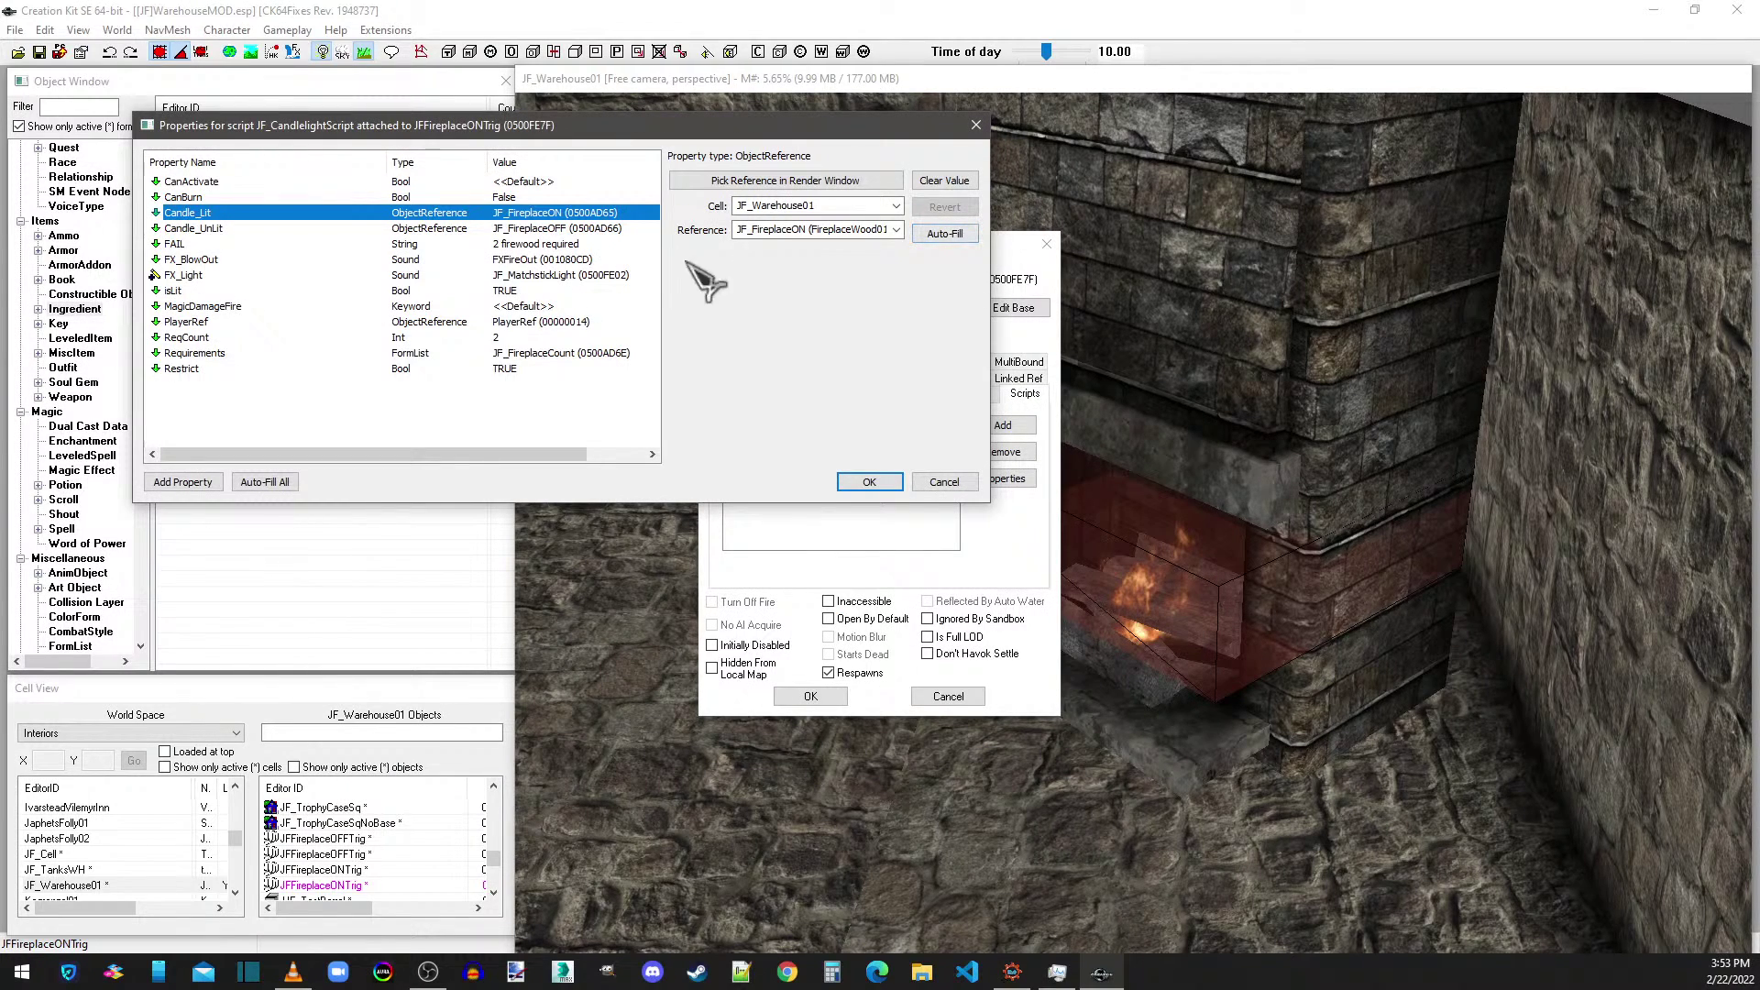
- Select the overlapping JFFireplaceOFFTrig box at the fireplace and close the script properties and reference windows
left_click(1184, 110)
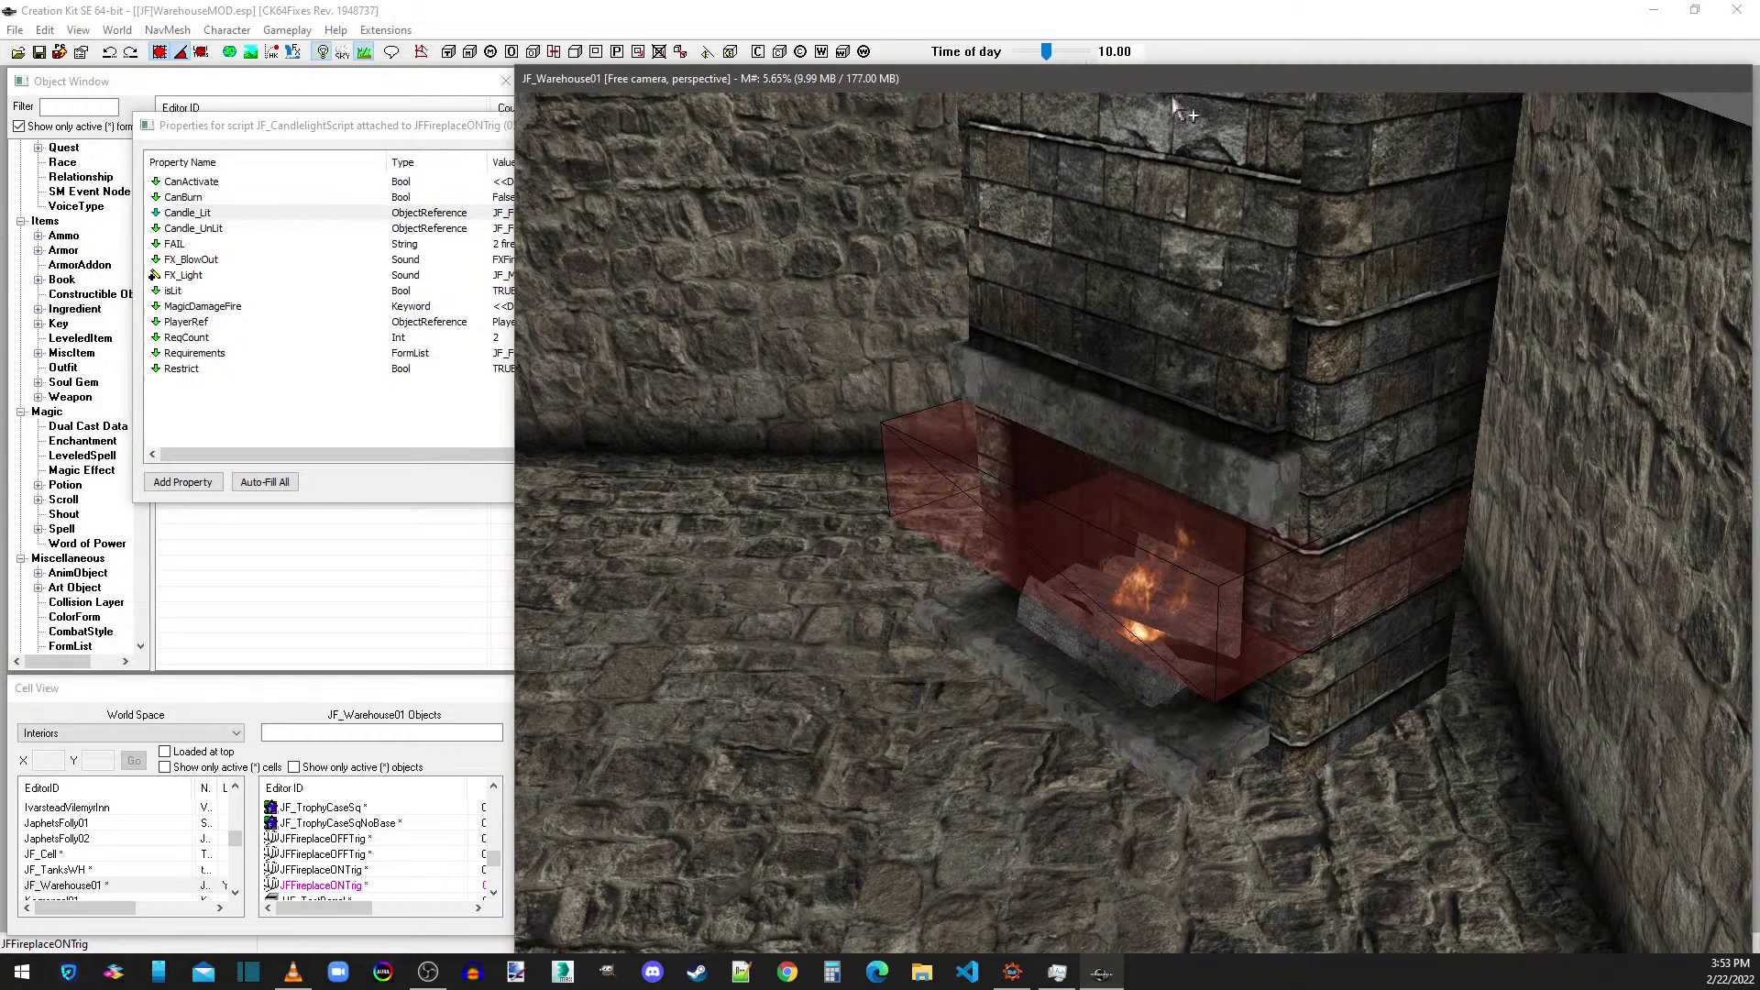
left_click(1134, 529)
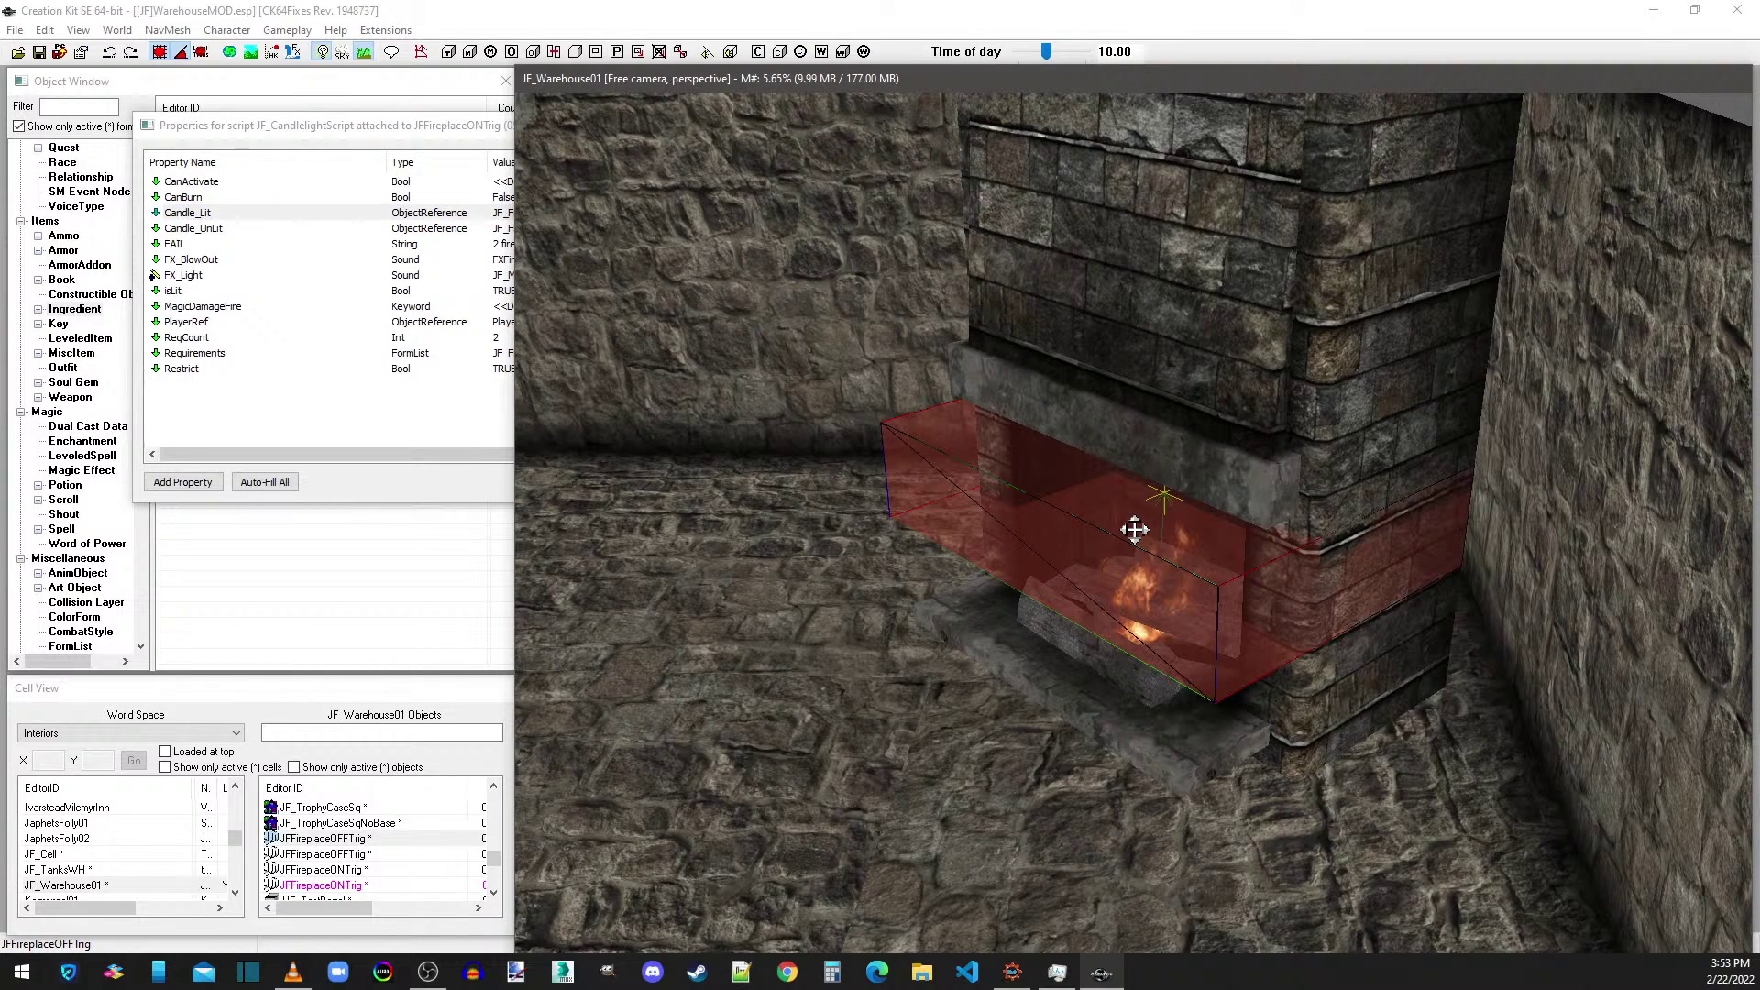
key("d")
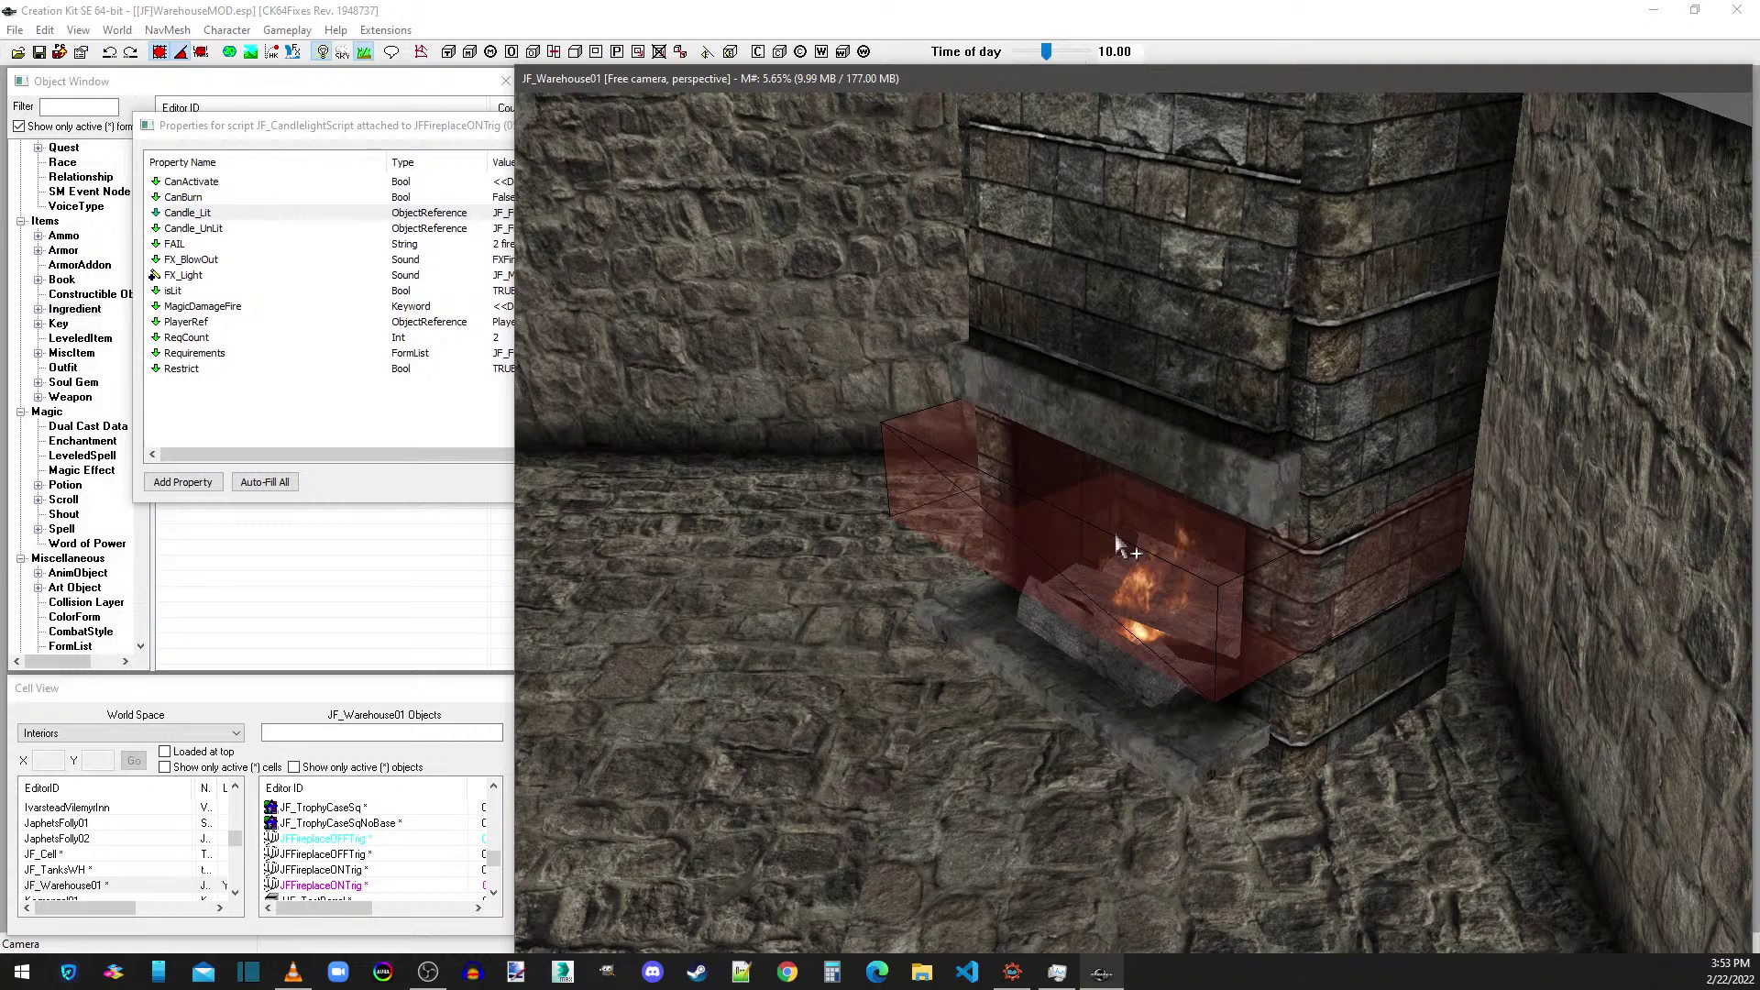
left_click(377, 127)
left_click(976, 126)
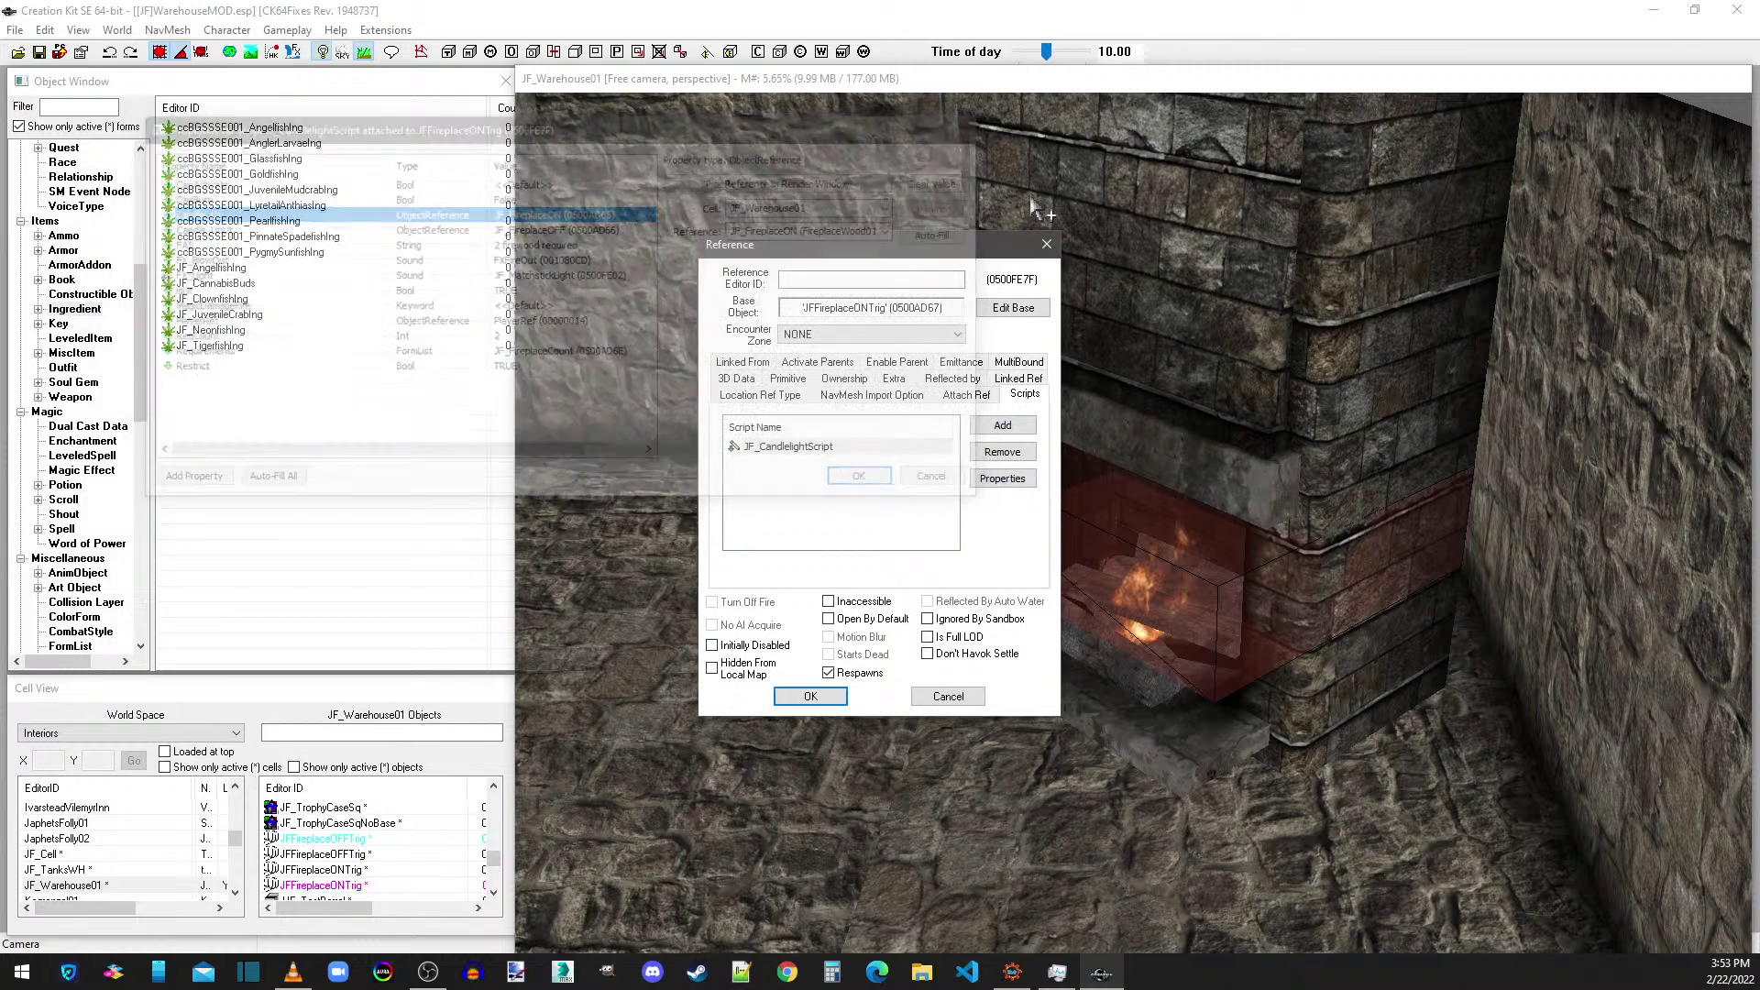
key("Escape")
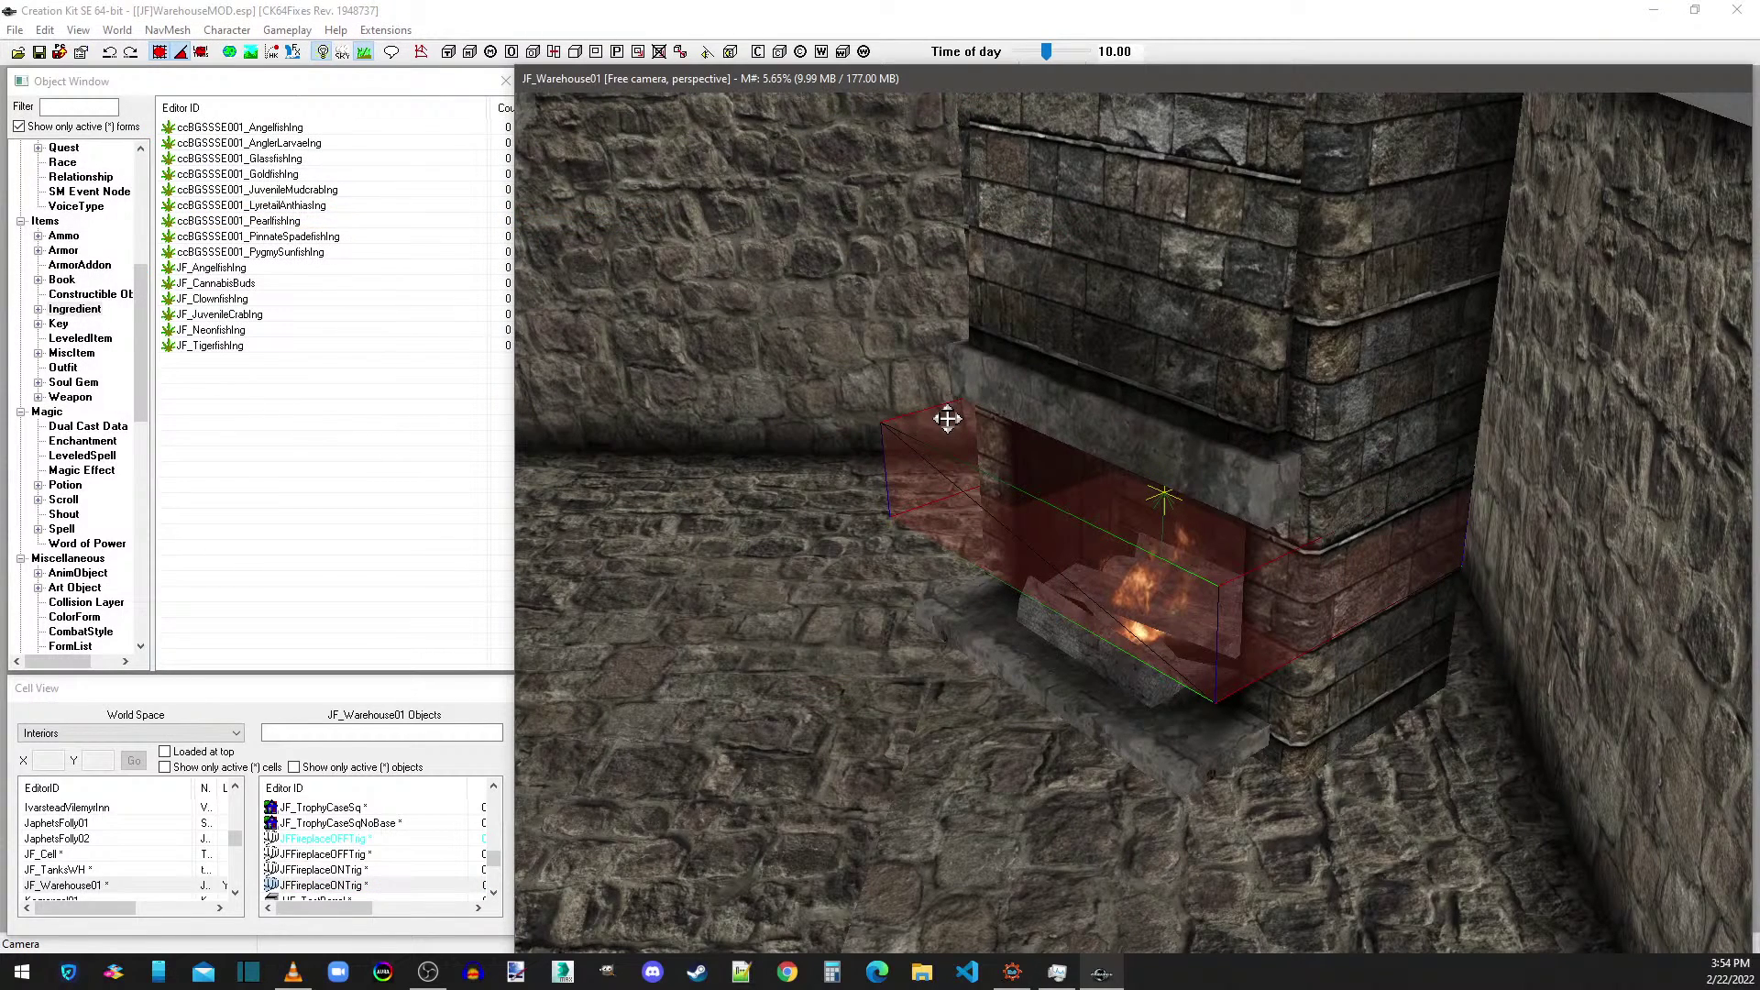
- Check the two overlapping fireplace trigger references, viewing the scripts attached to JFFireplaceOFFTrig, and close the reference window
double_click(930, 465)
left_click(1056, 239)
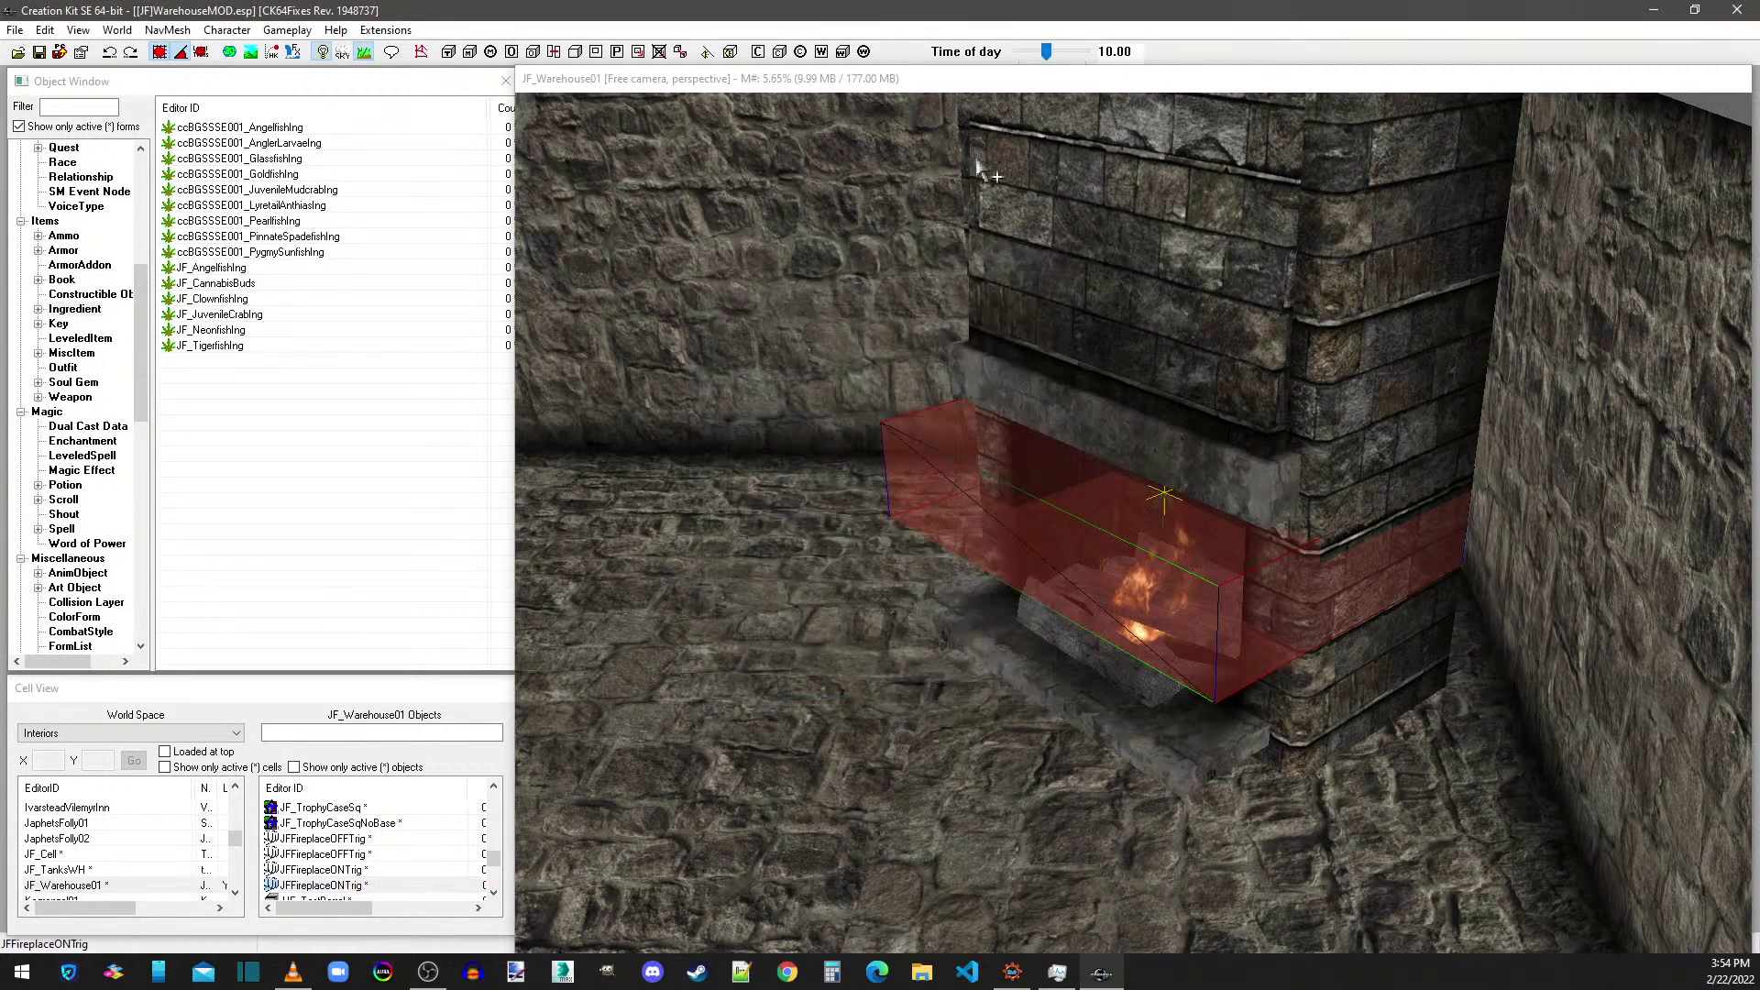
left_click(954, 463)
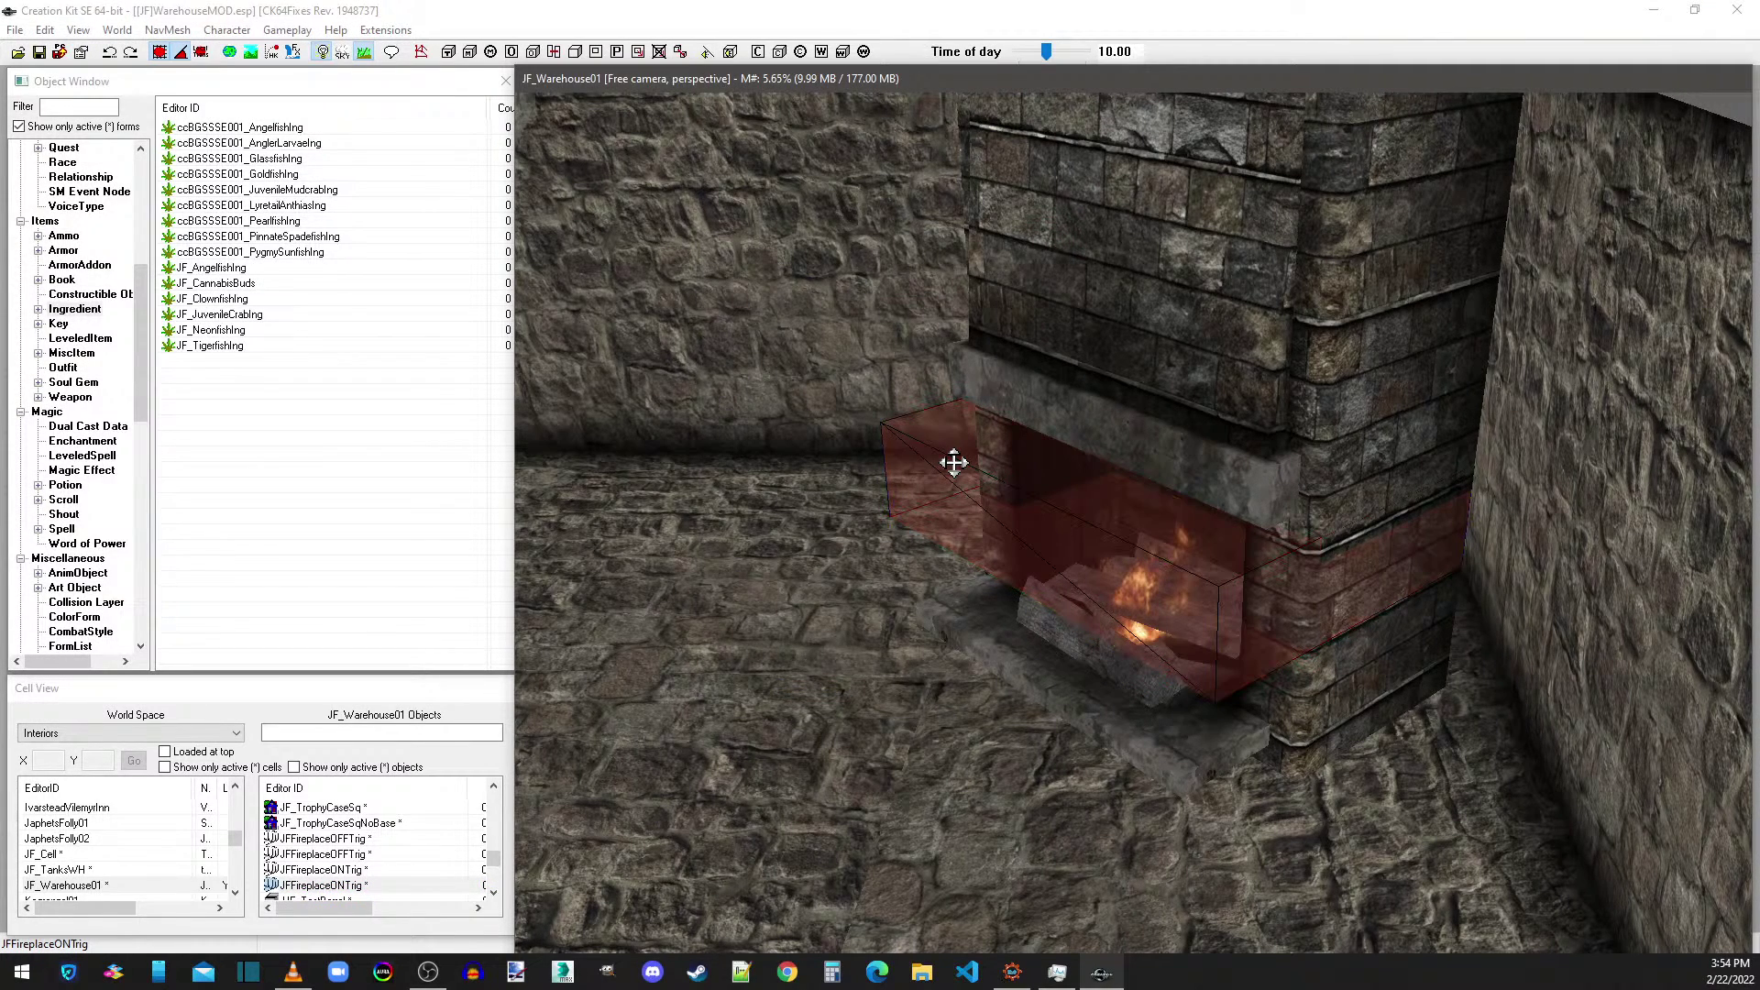
double_click(972, 470)
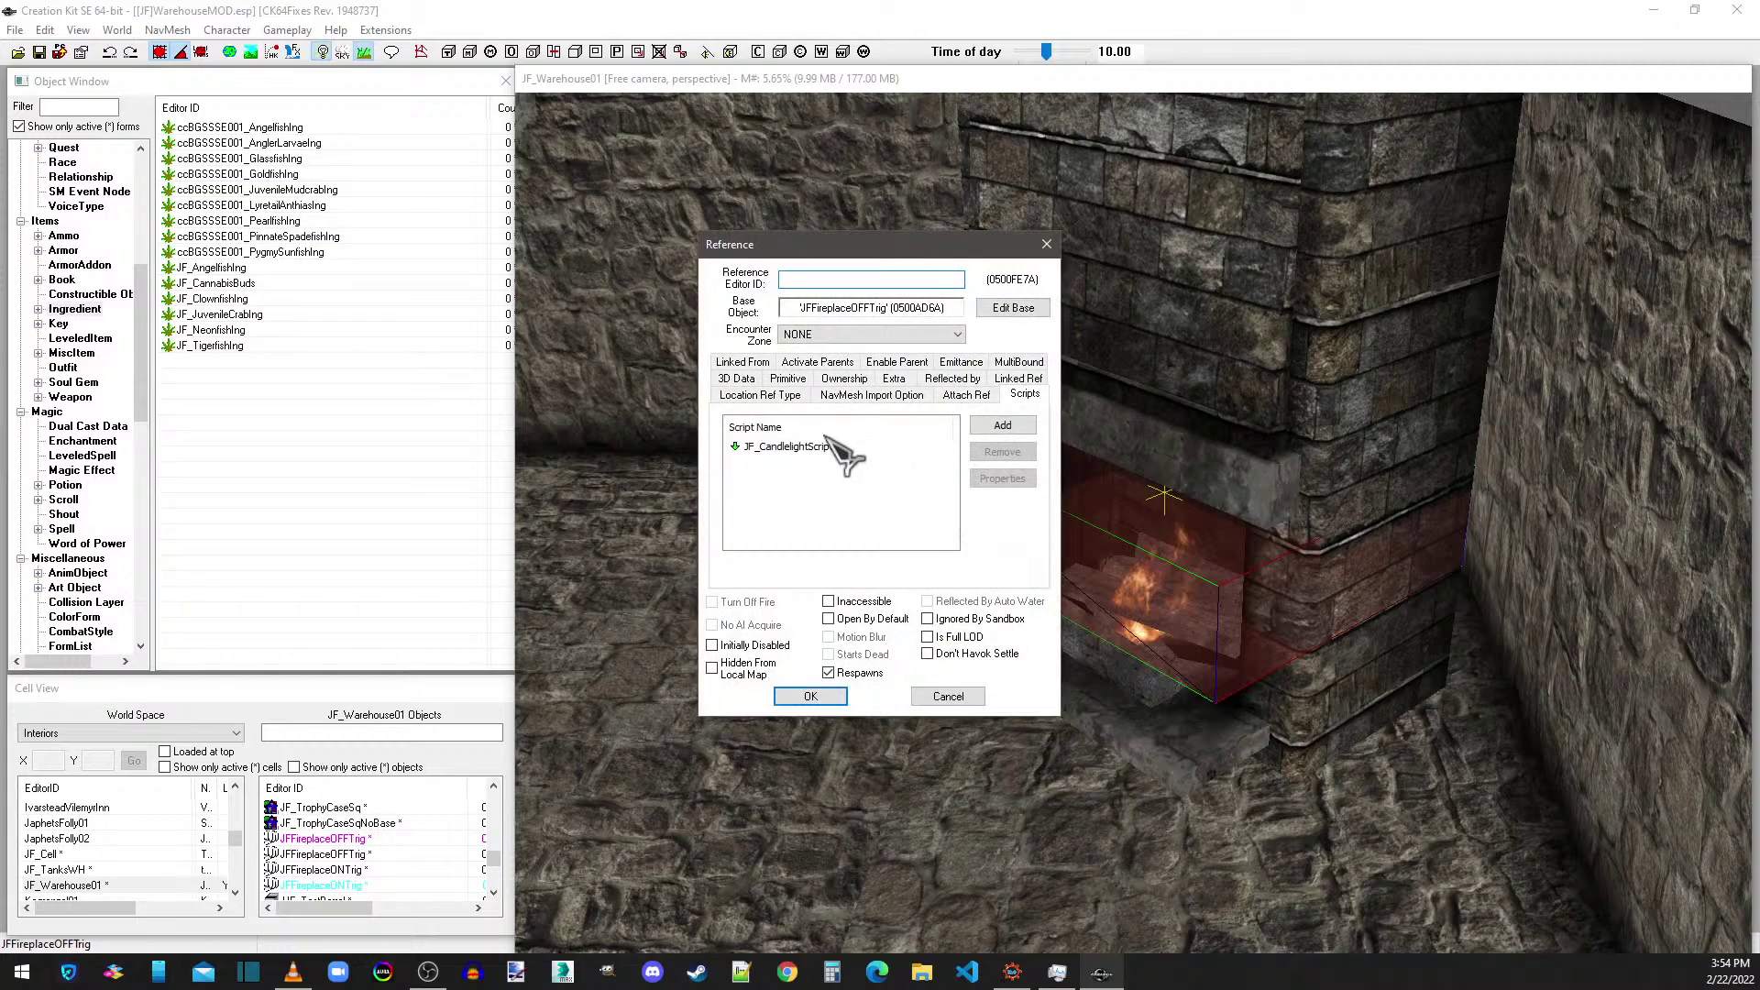
left_click(1046, 244)
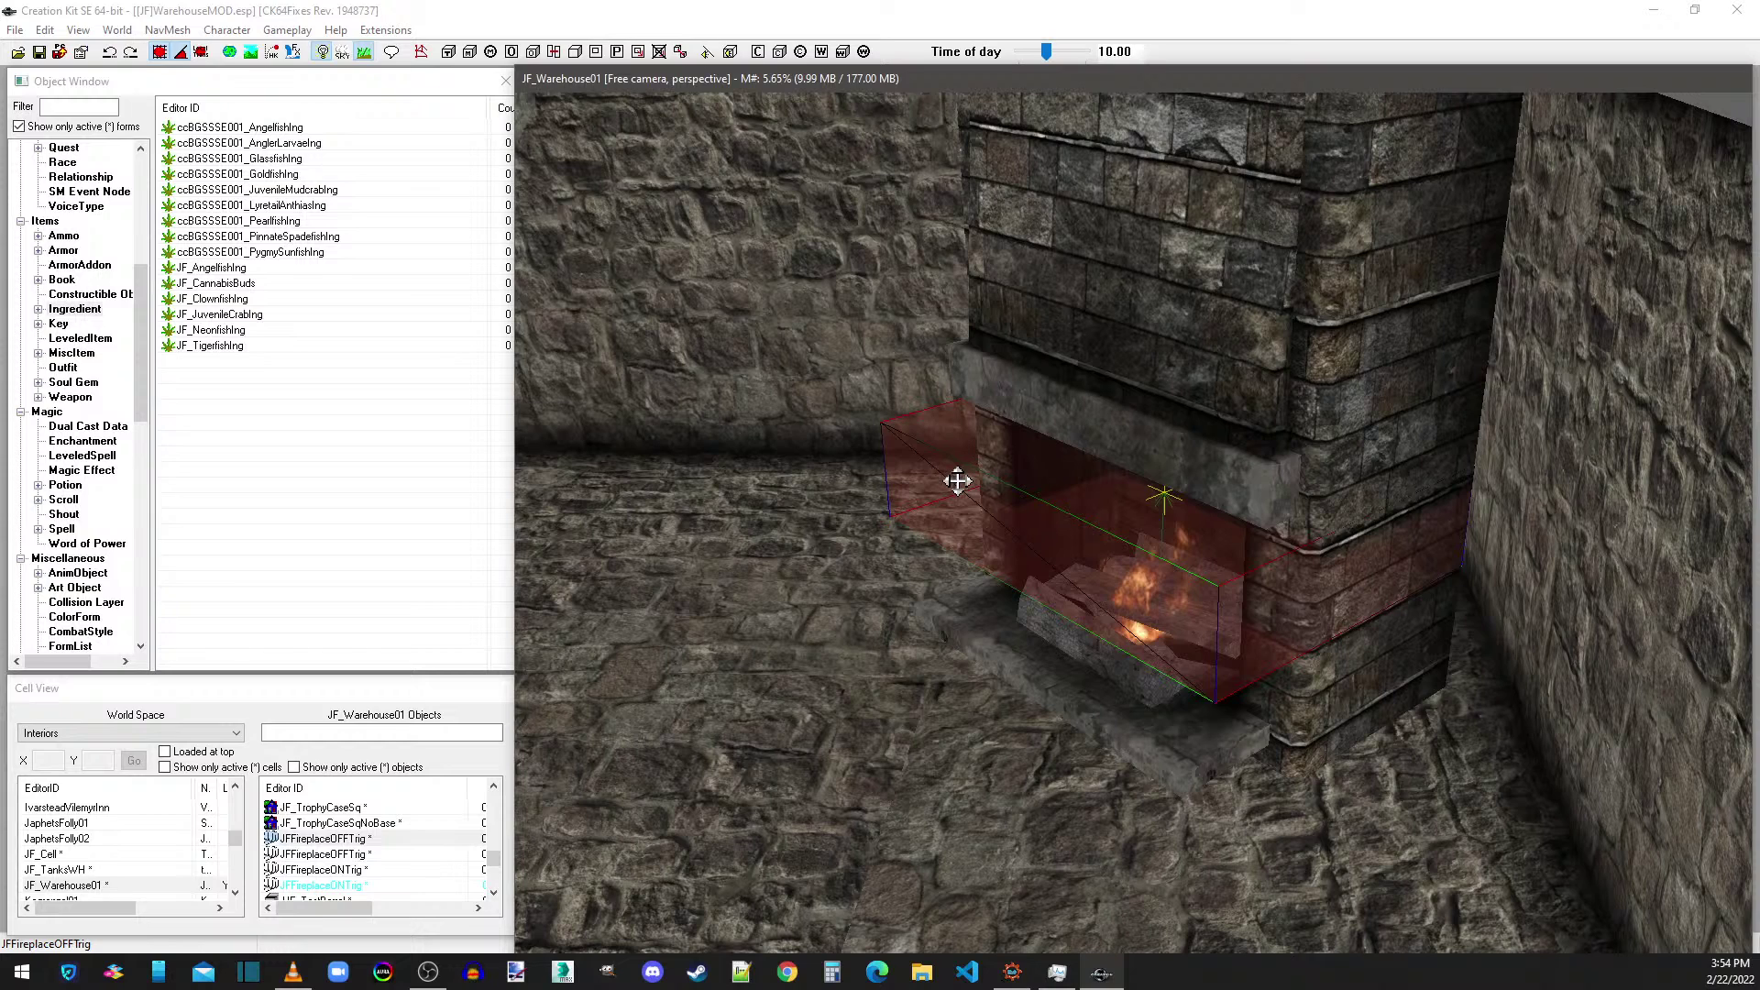
- Hide the markers and check the reference editor ID and attached scripts of the burning firewood in the fireplace
key("m")
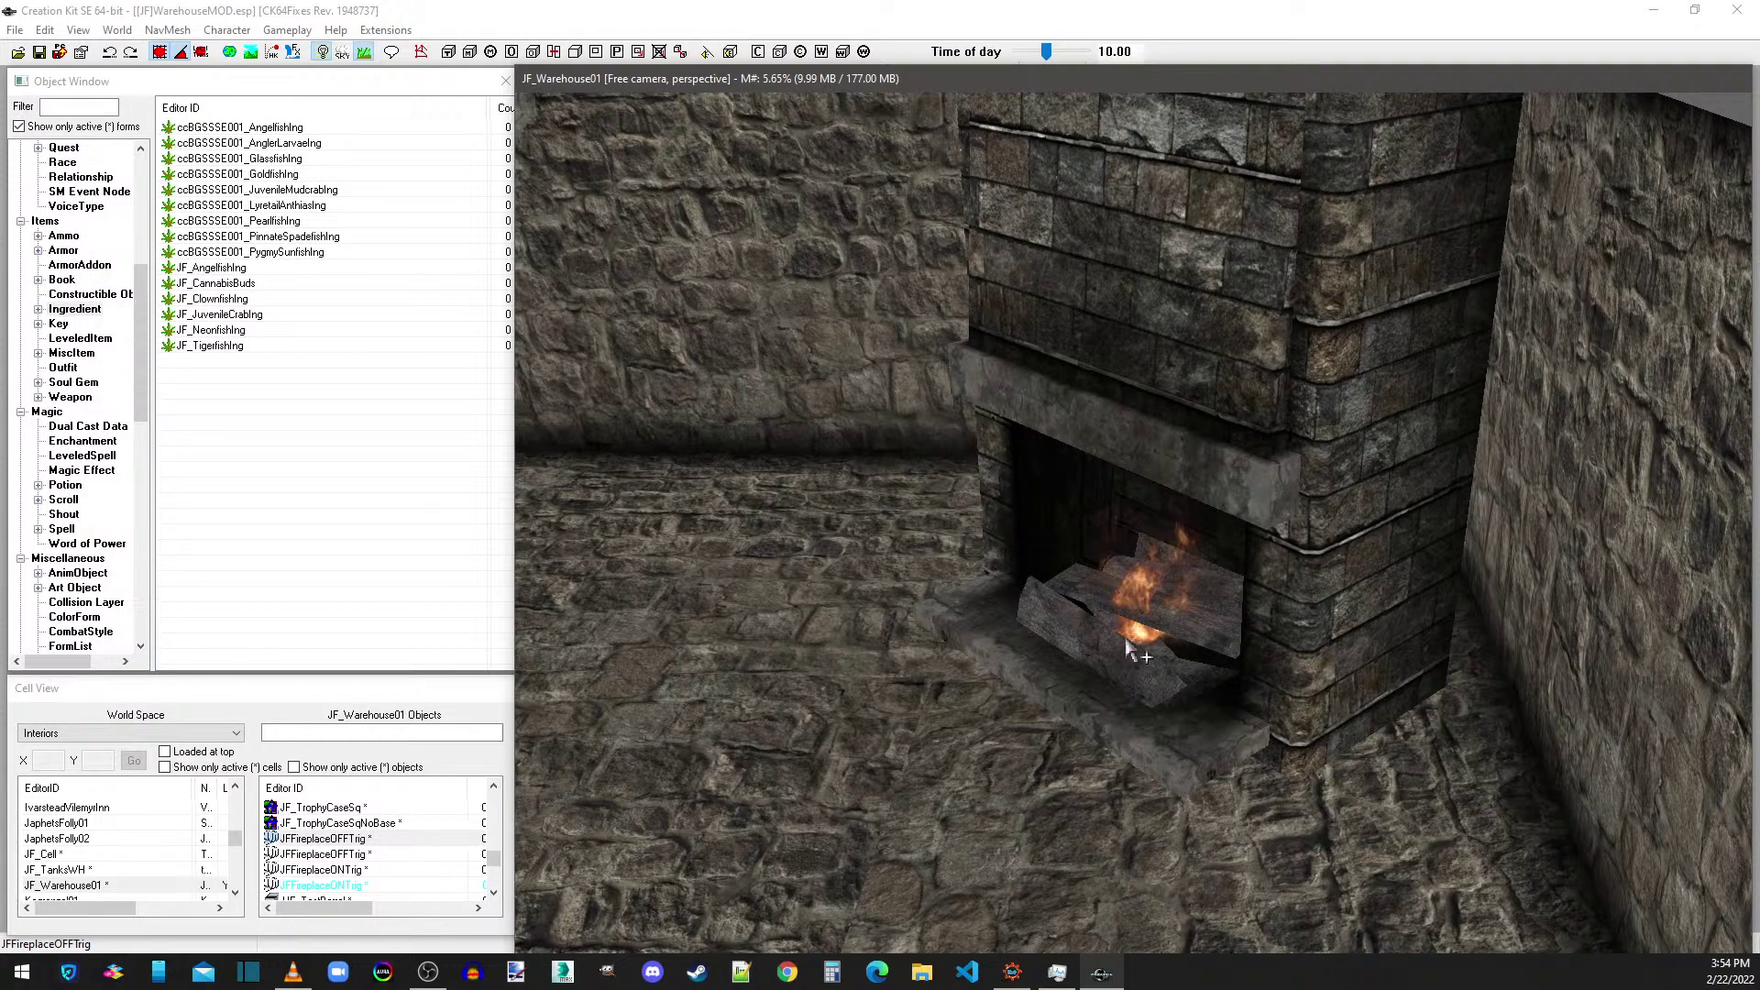
left_click(1116, 656)
double_click(1124, 651)
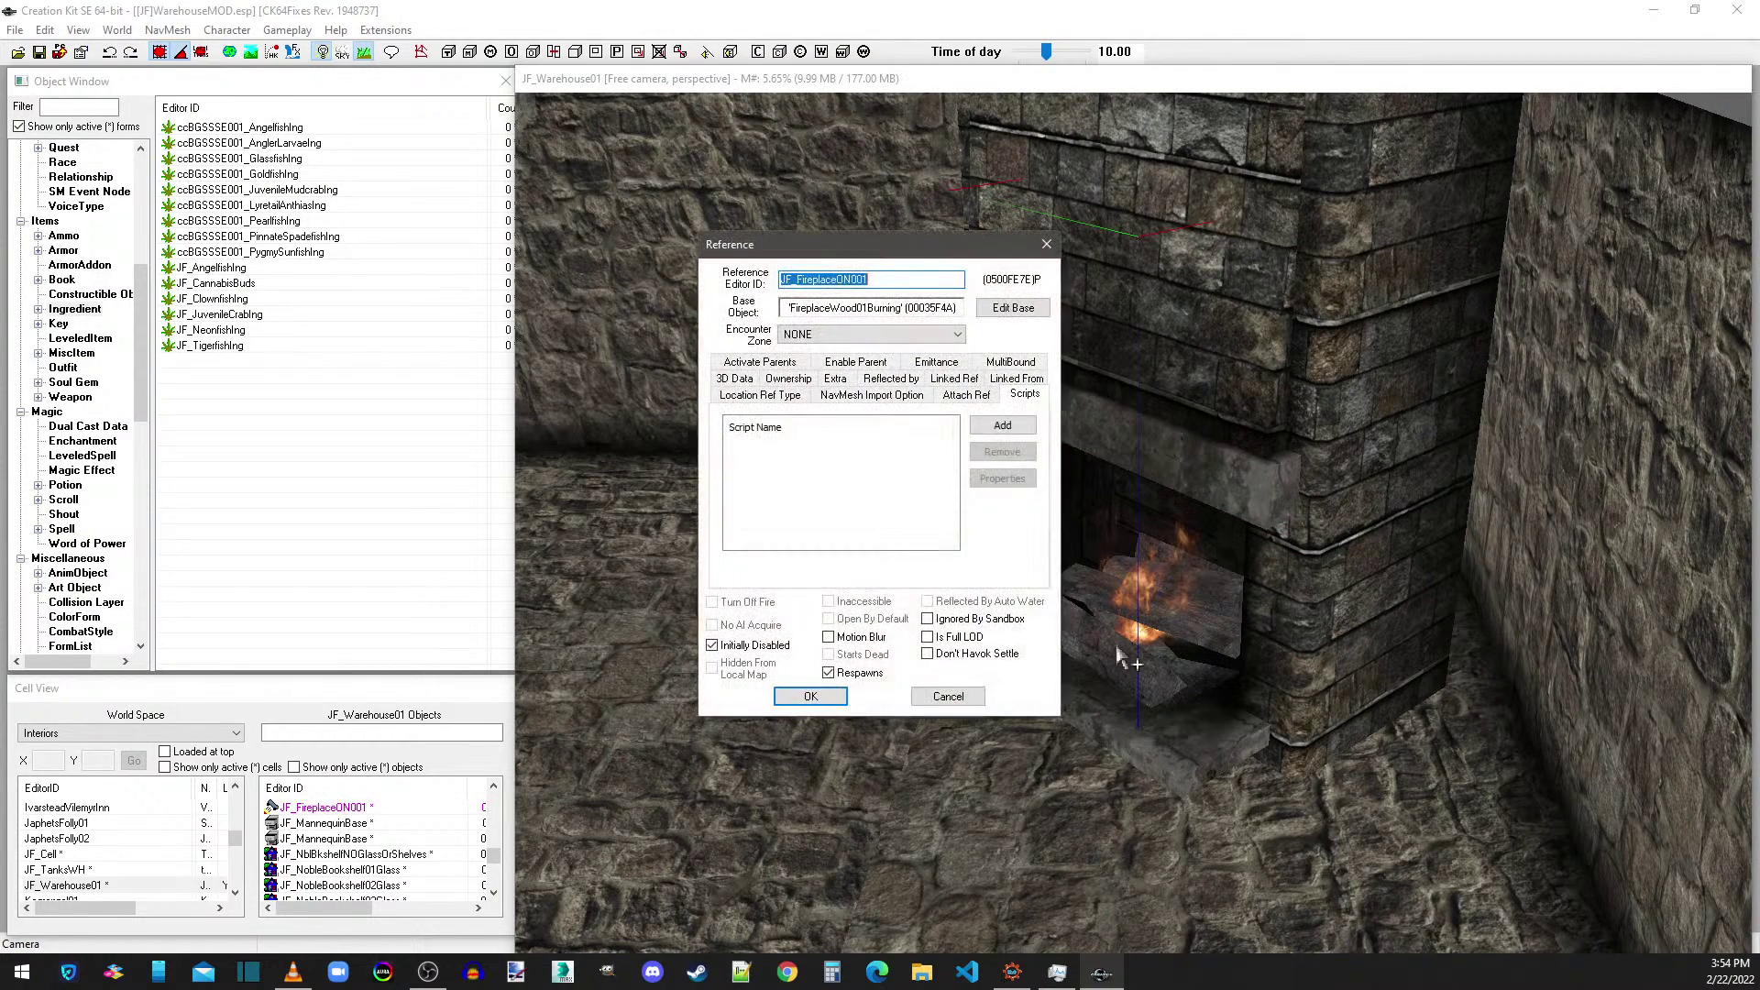
left_click(1046, 244)
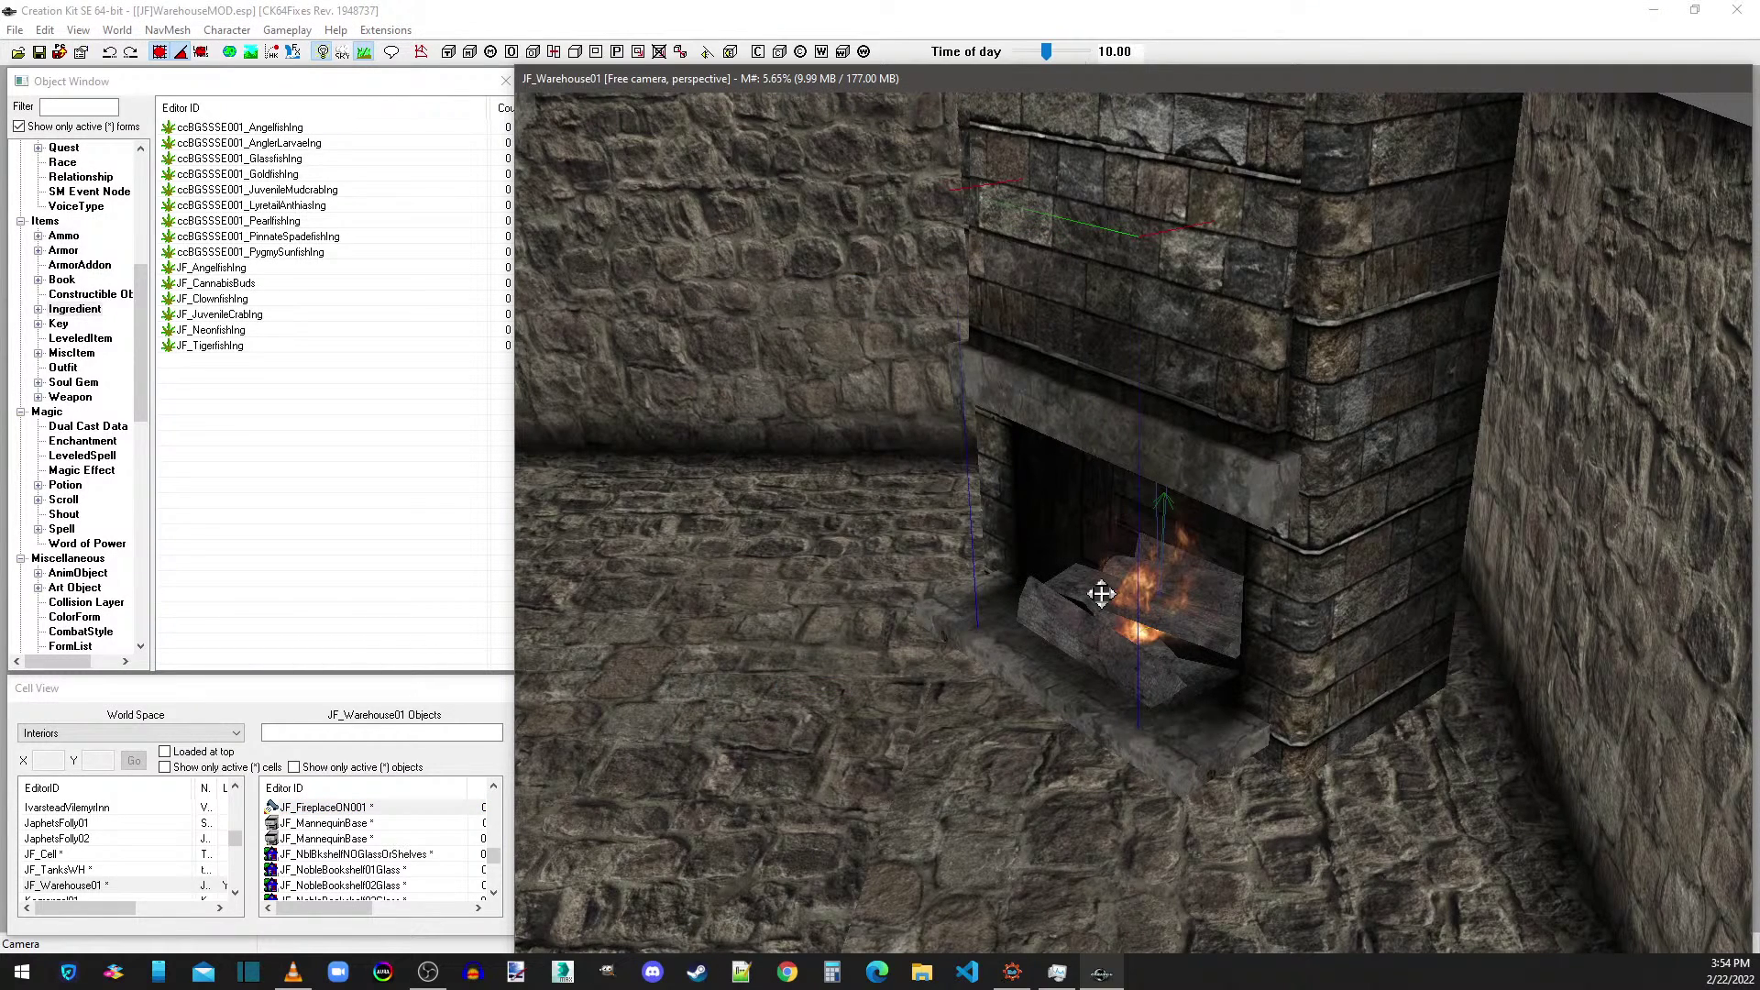
- Show the markers again and try assigning JF_FireplaceON001 to Candle_Lit in JFFireplaceONTrig's script, then discard the change
key("m")
double_click(1097, 587)
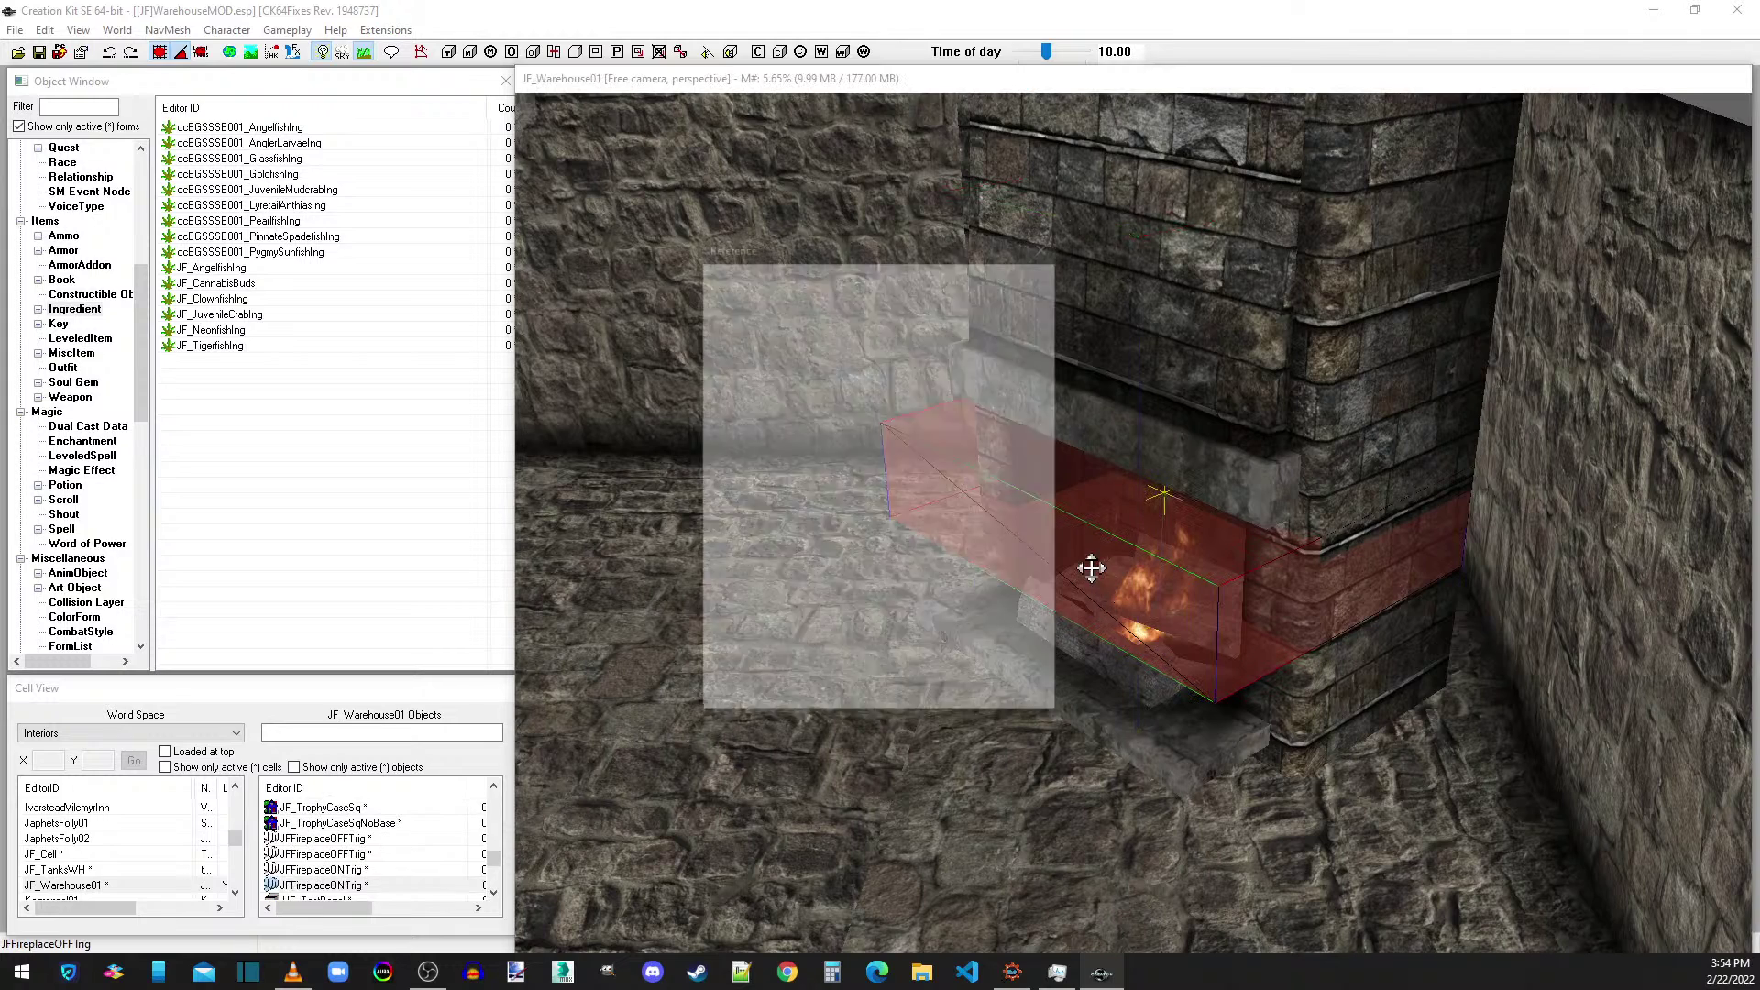
left_click(801, 449)
double_click(811, 448)
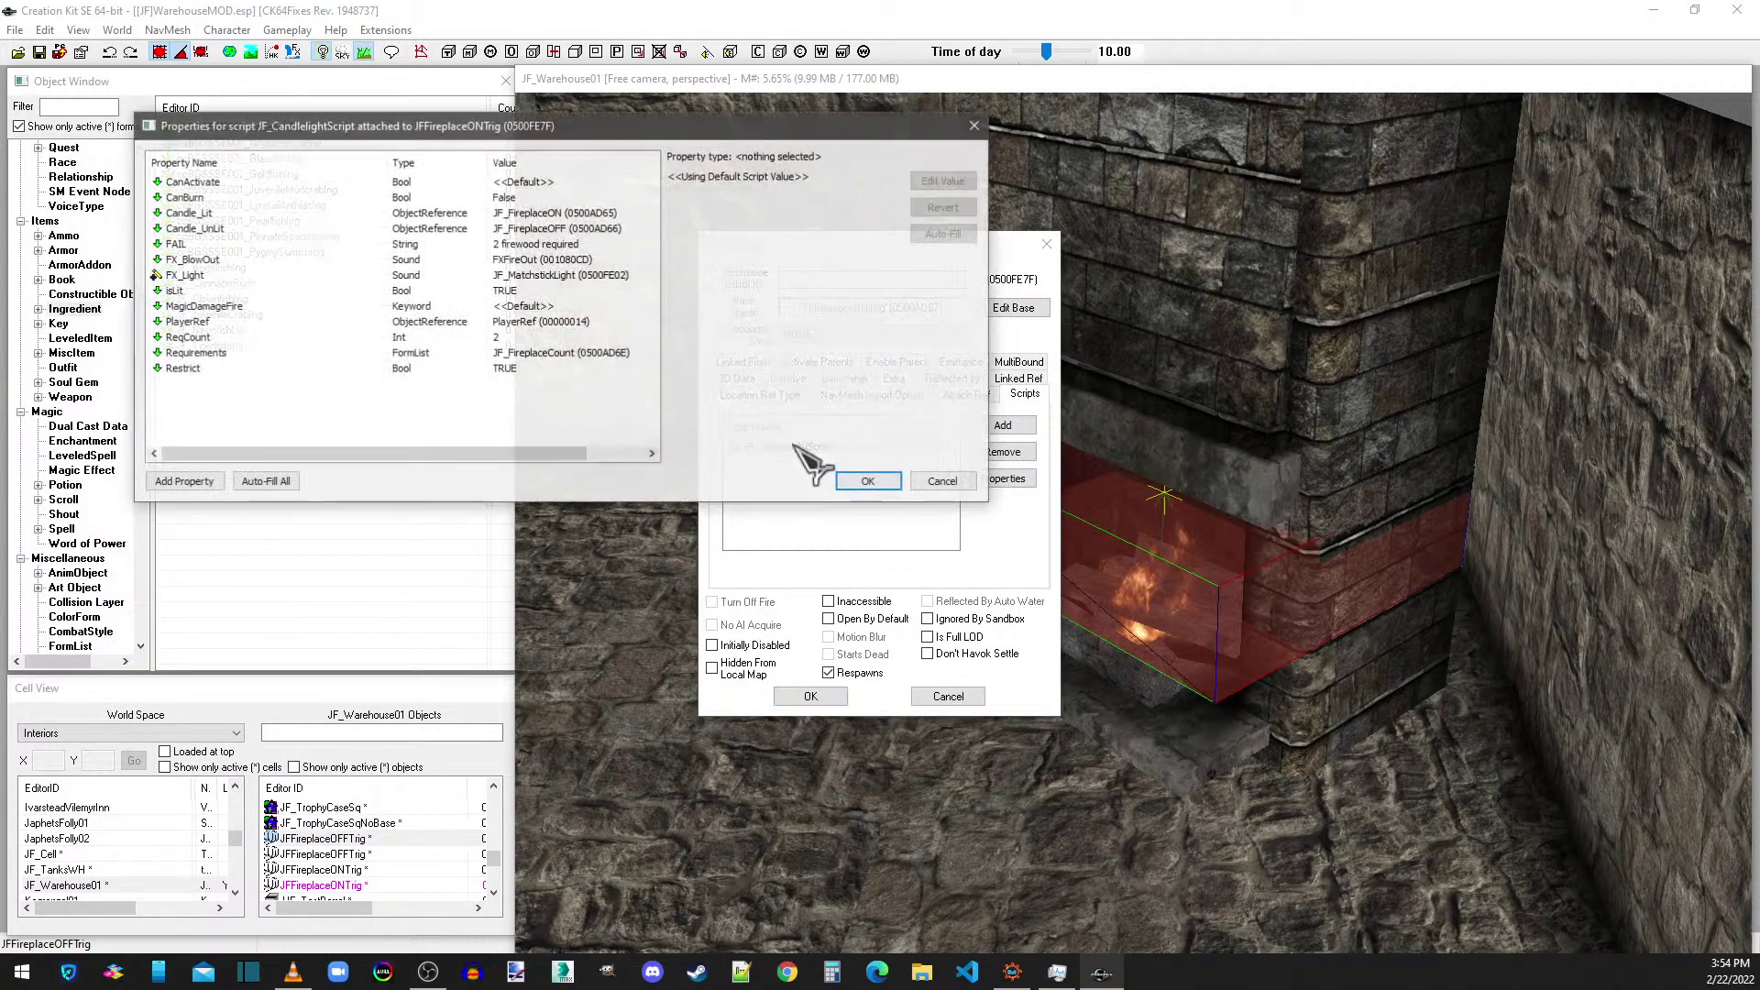
left_click(550, 215)
left_click(829, 179)
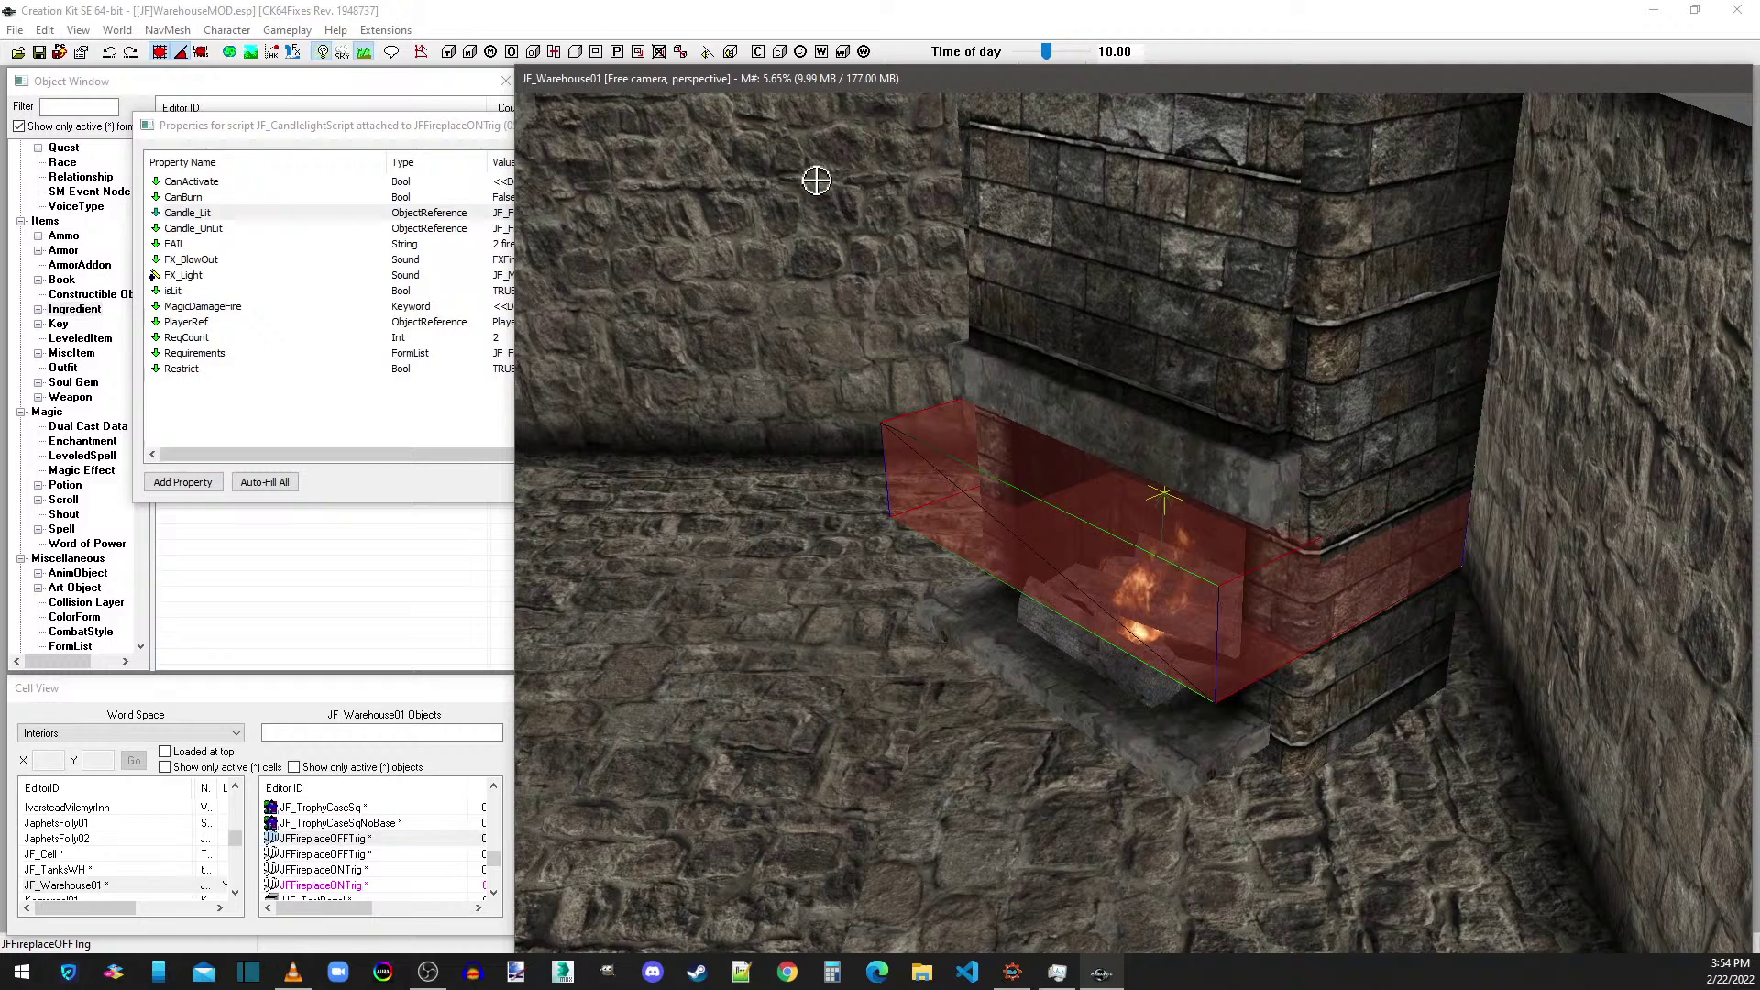
left_click(1068, 650)
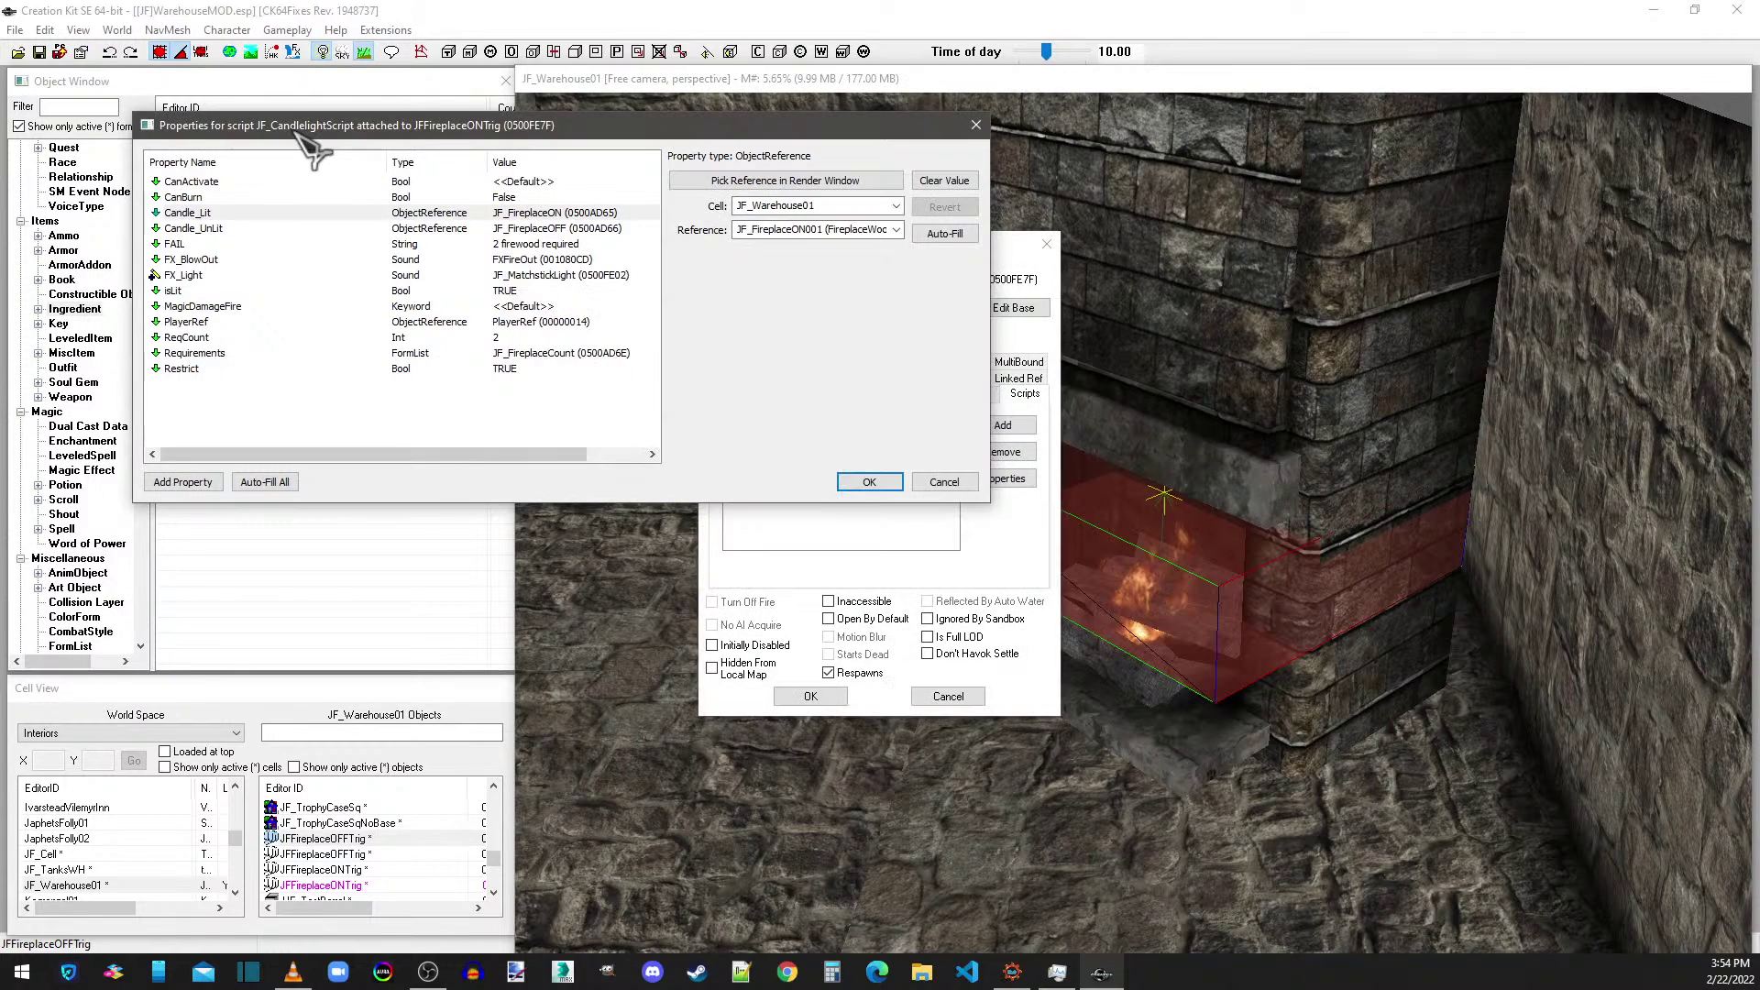
left_click(954, 483)
left_click(1046, 244)
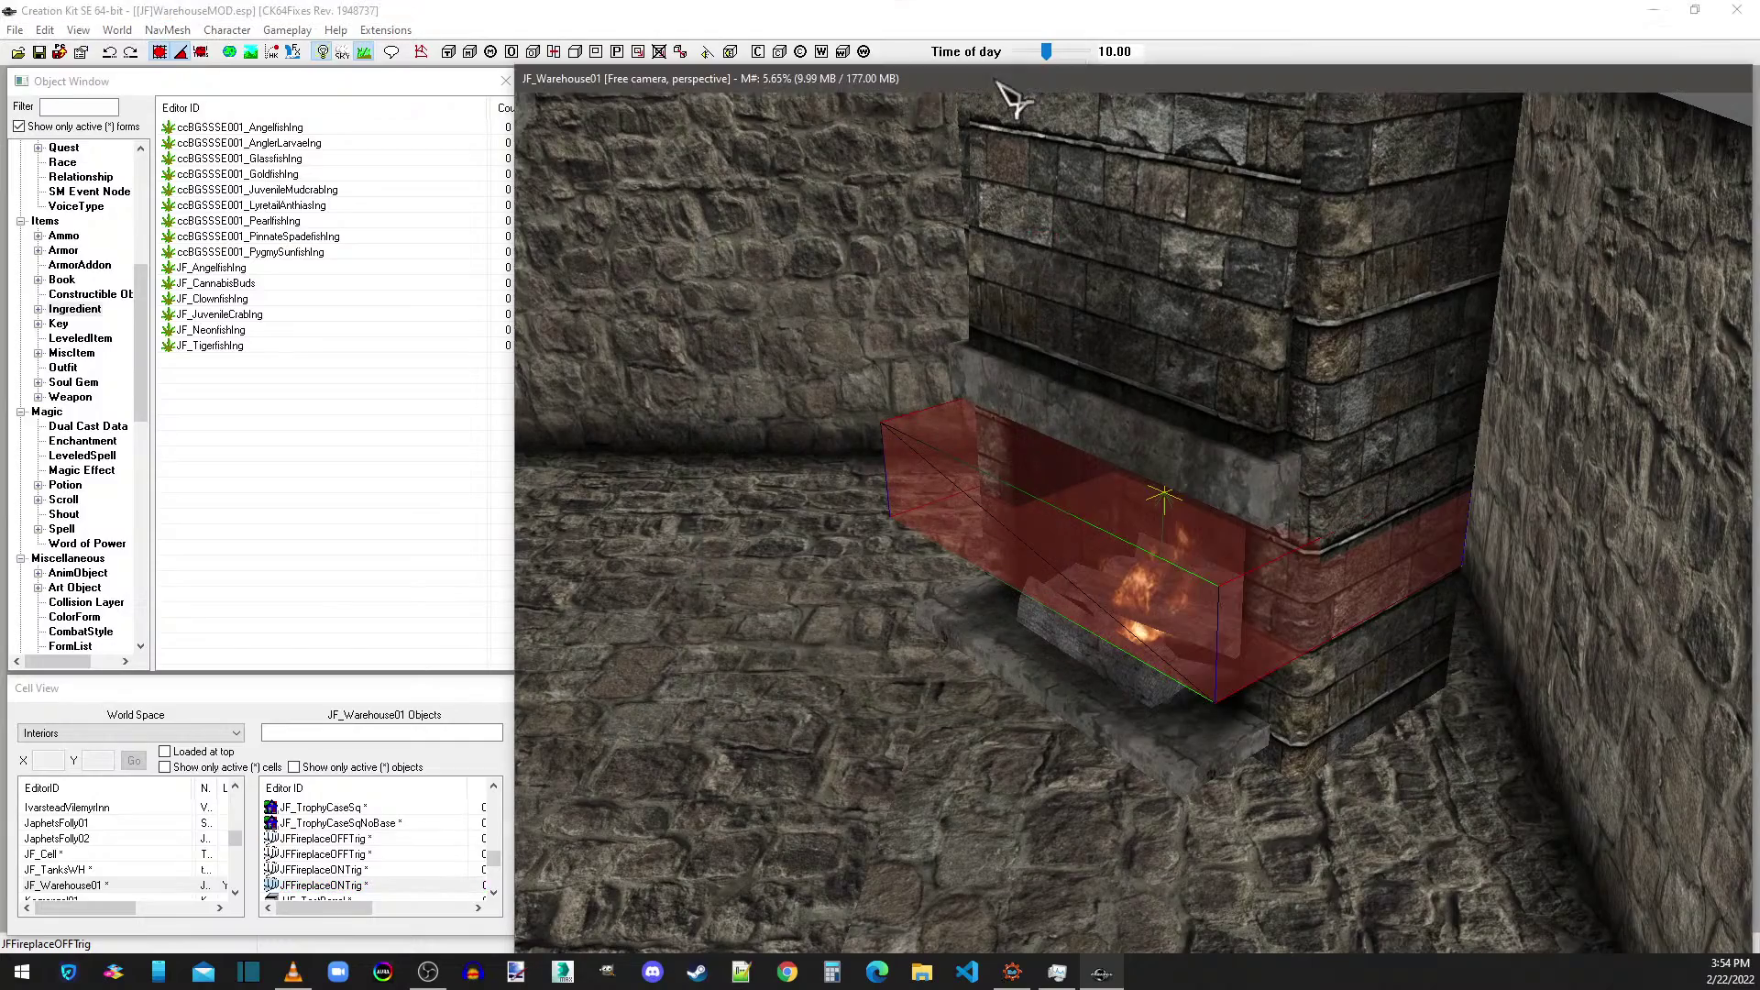
- Delete the GenKitRmCorIn01 corner wall piece behind the fireplace and undo the deletion
scroll(1160, 347, "down", 5)
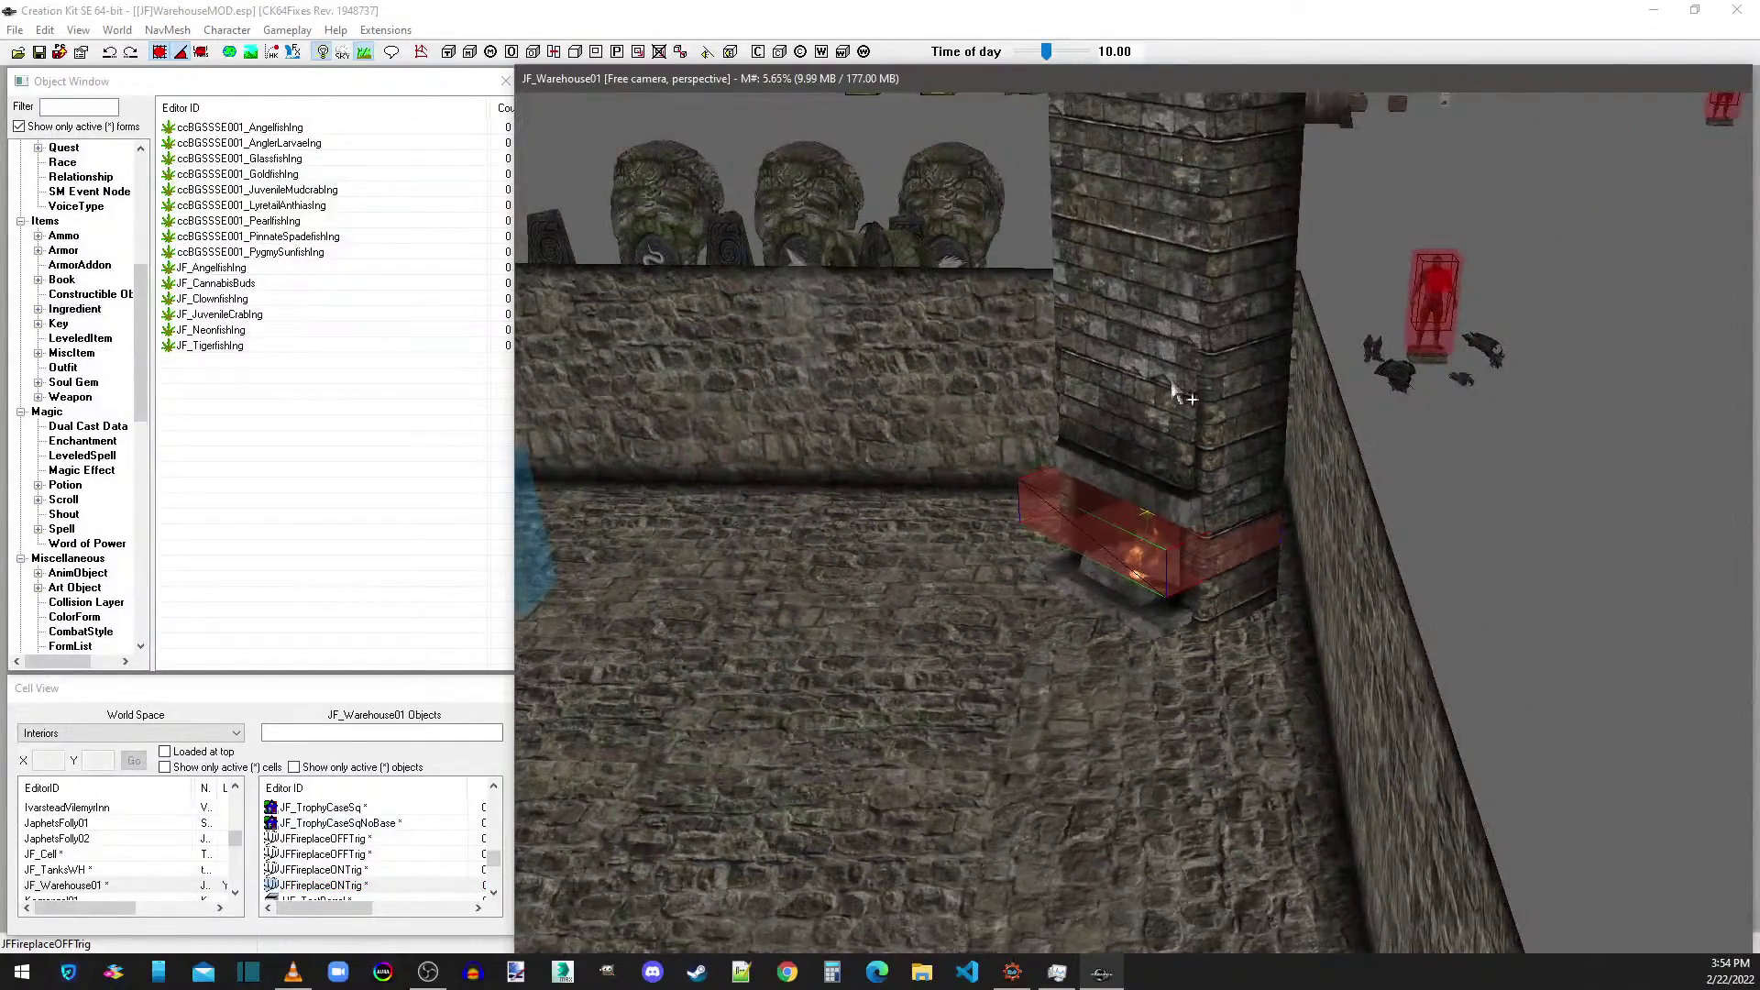
middle_click_drag(1183, 394, 1270, 491)
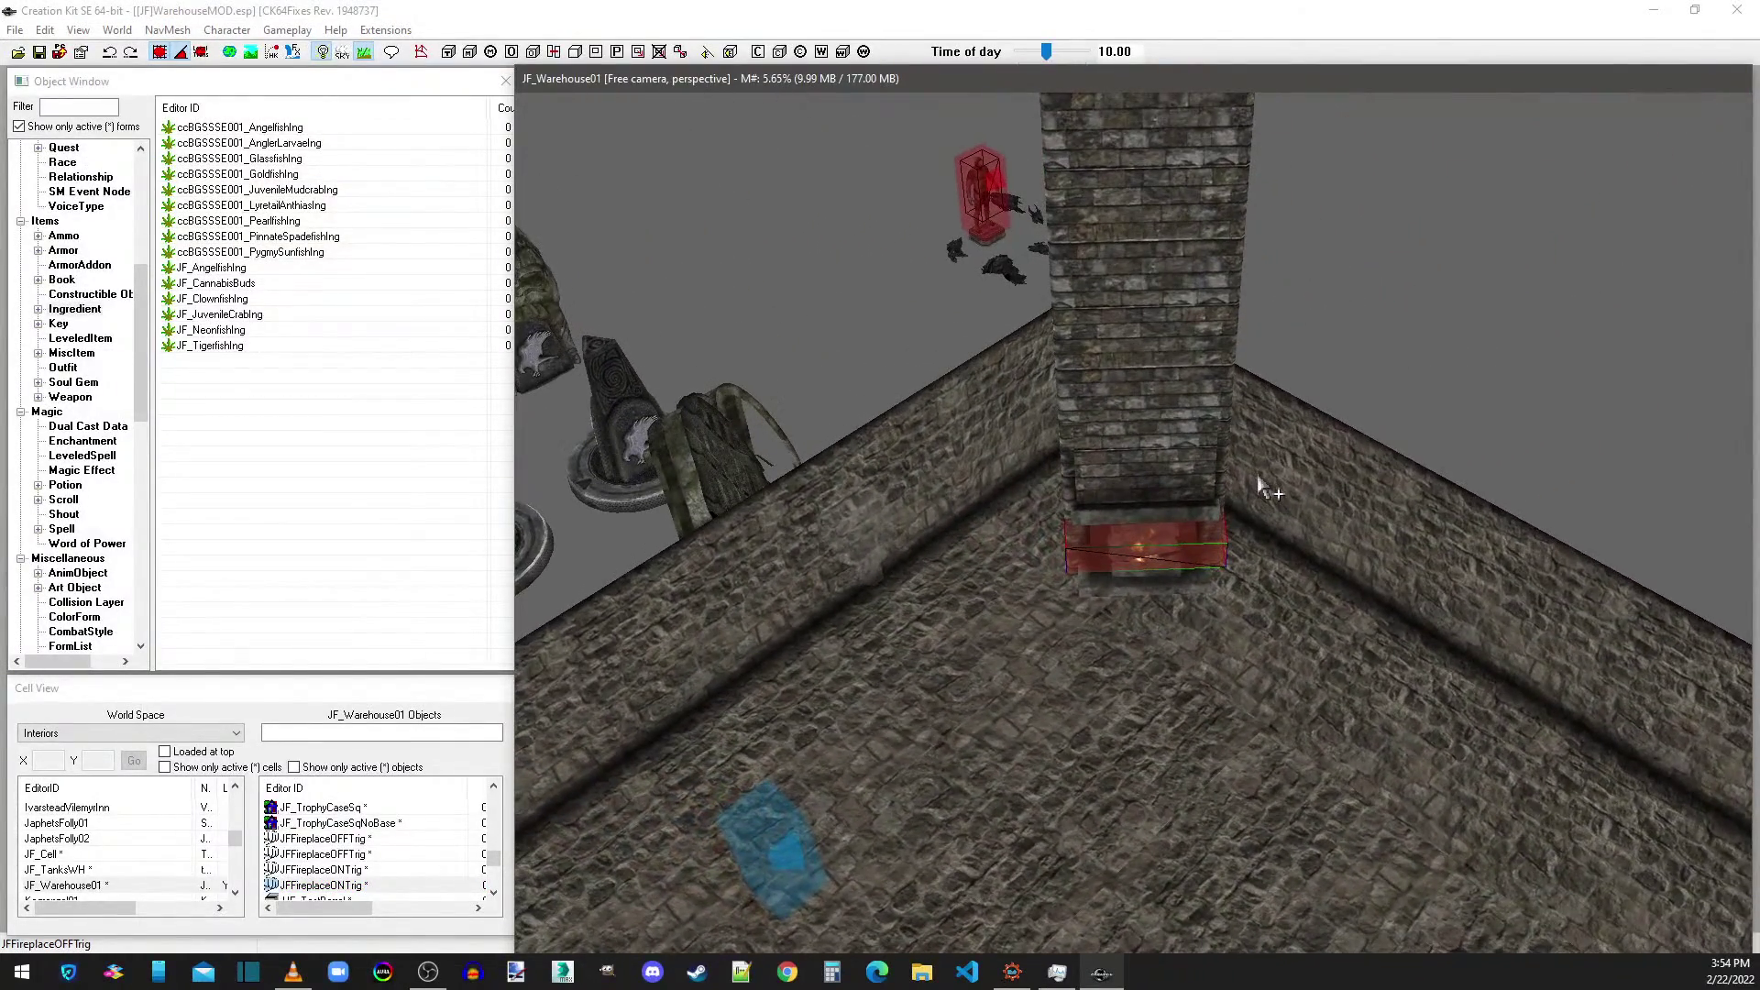
scroll(1268, 491, "down", 3)
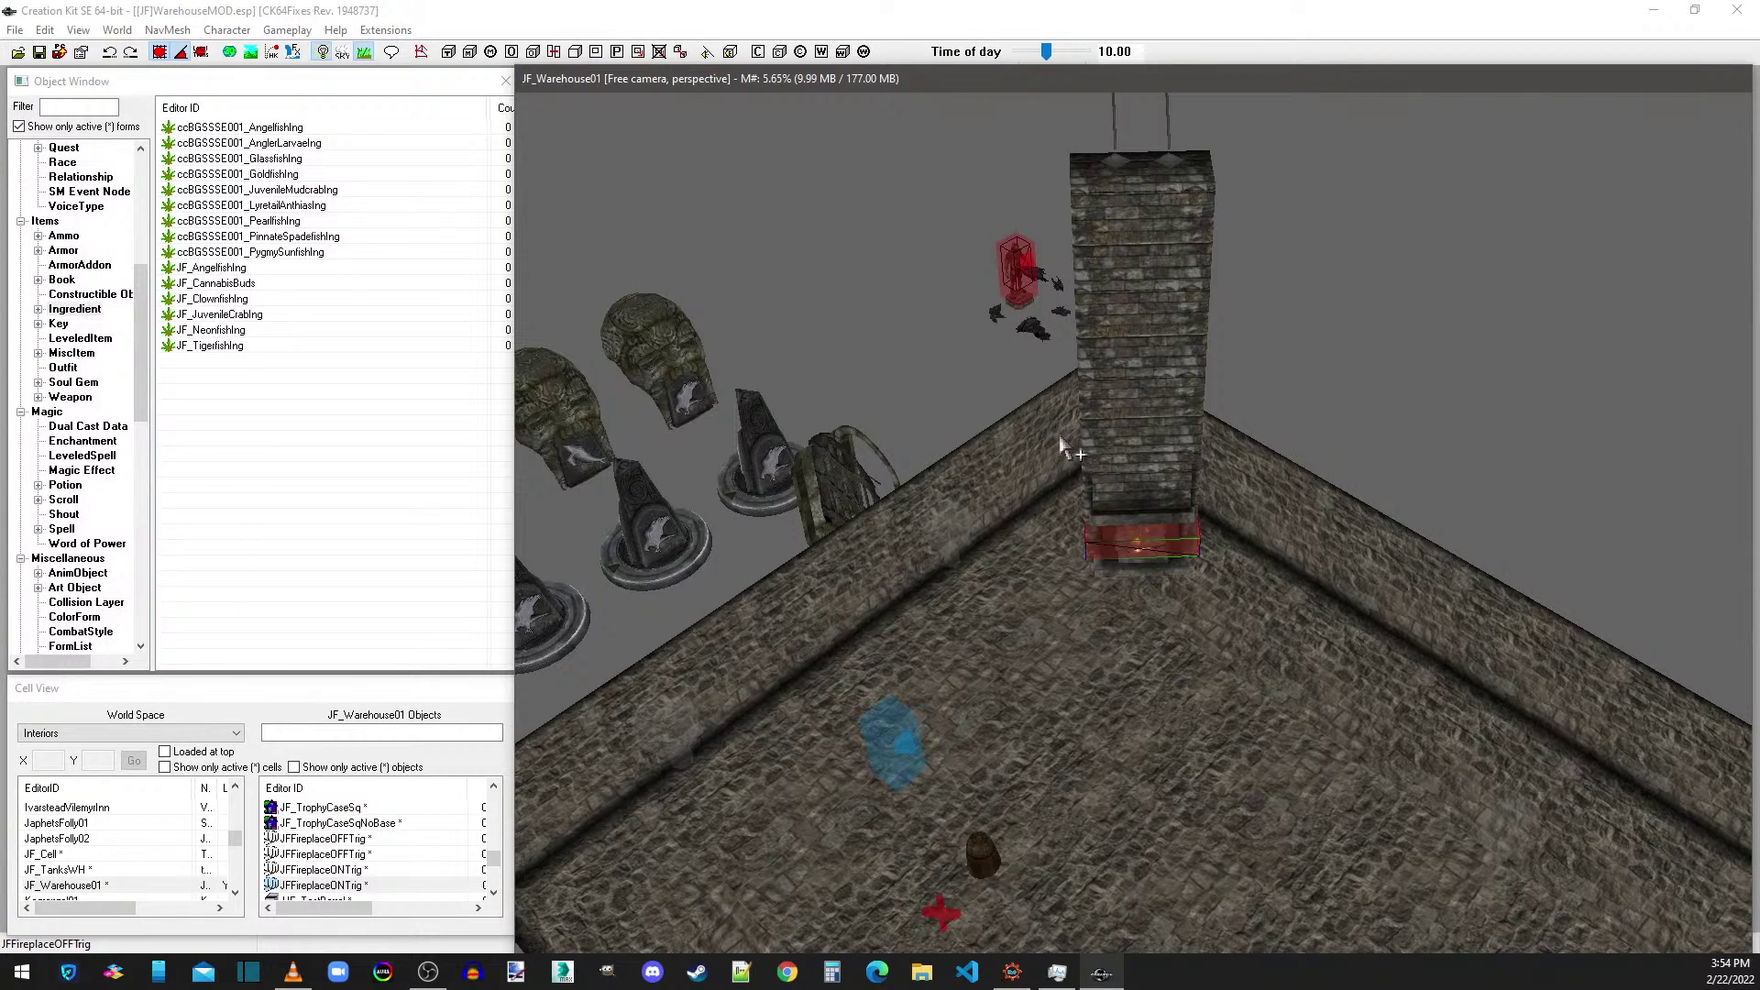
scroll(1143, 577, "up", 8)
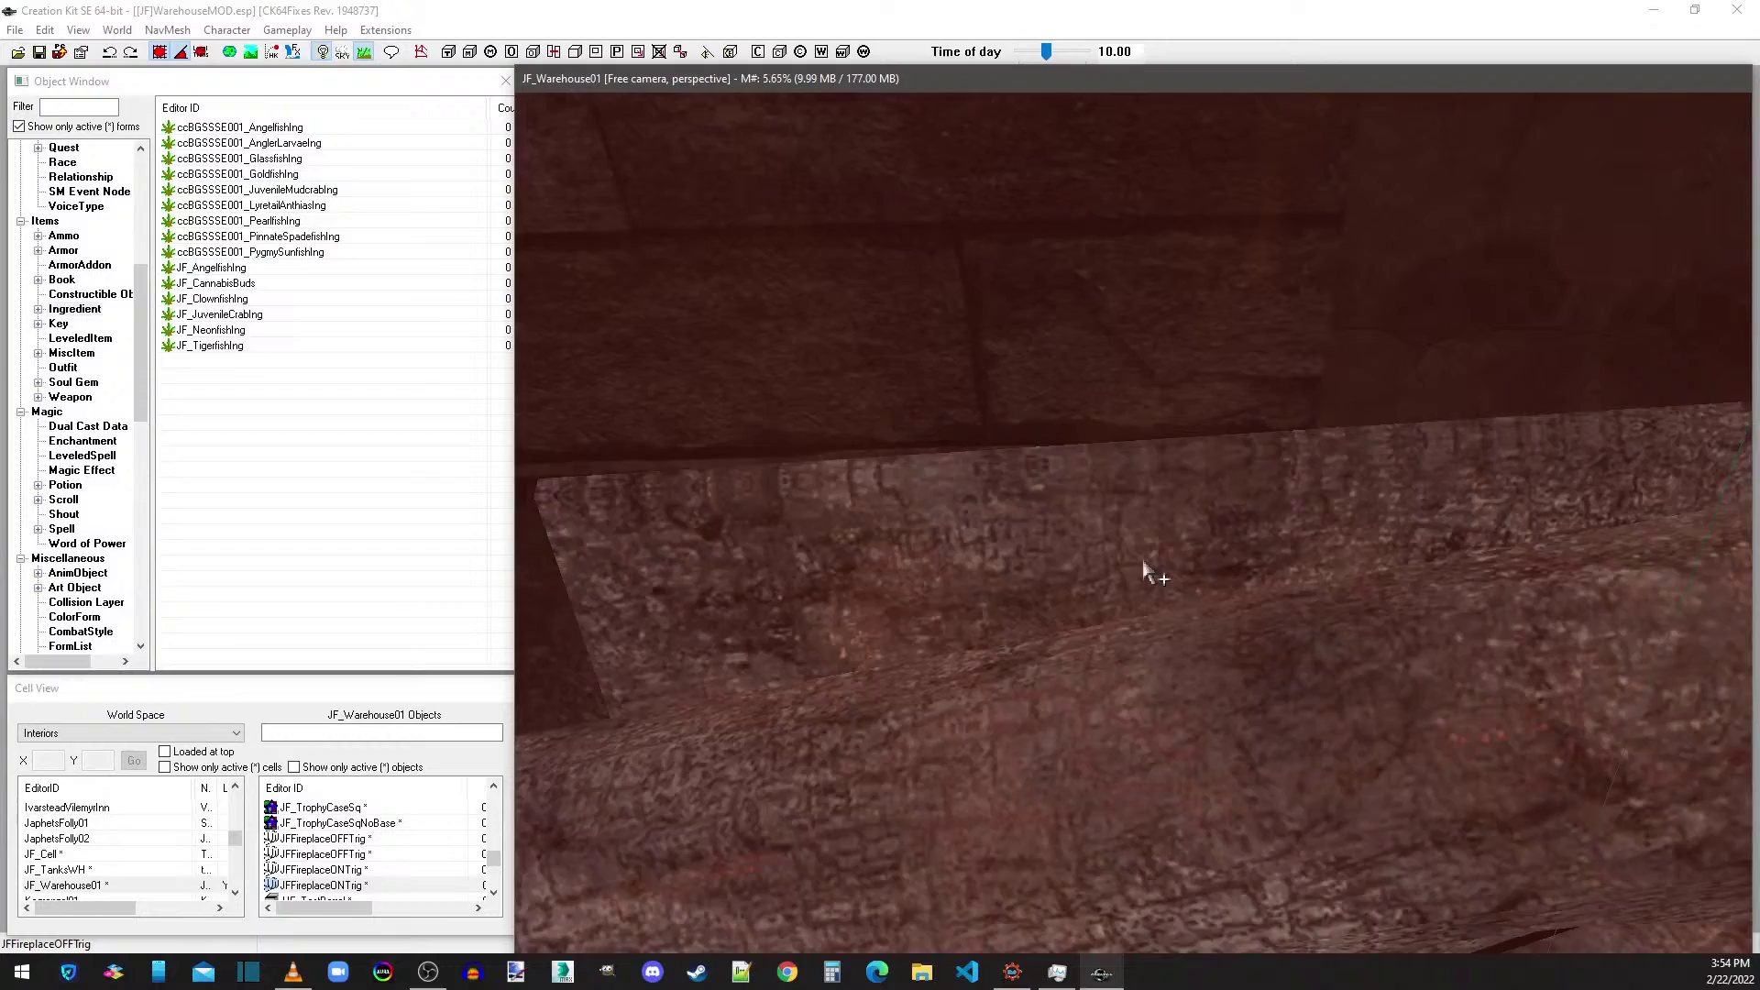
scroll(1144, 570, "down", 4)
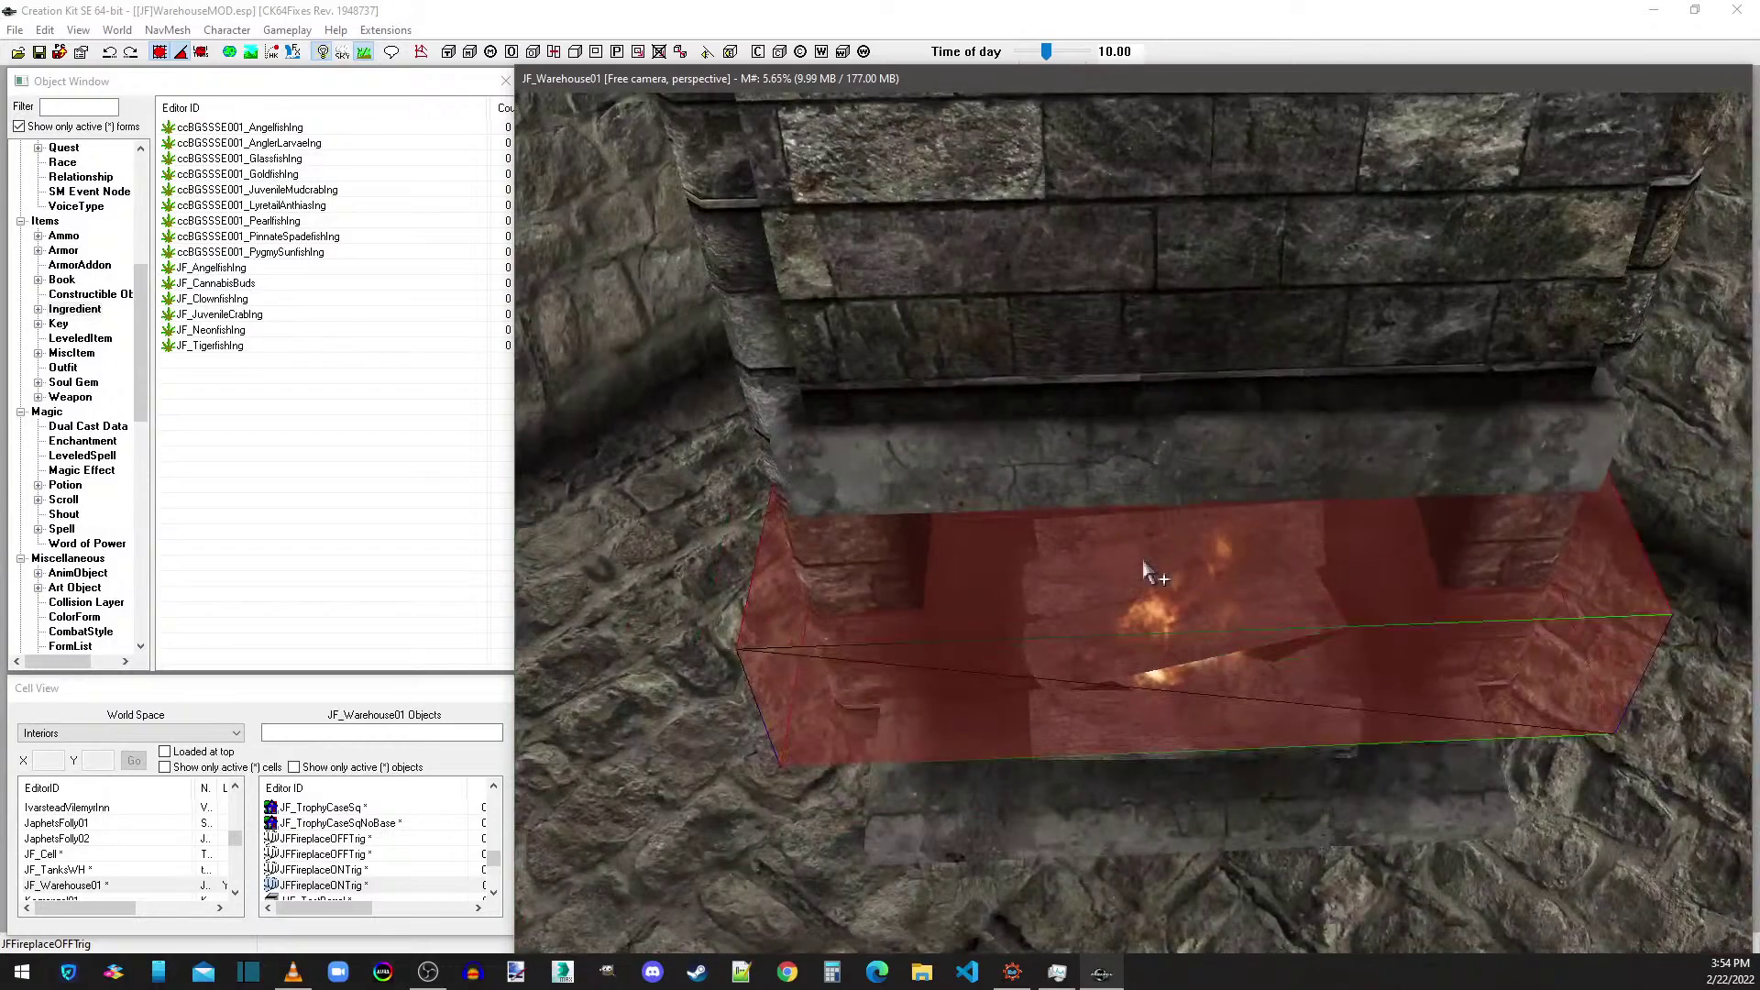
scroll(1091, 615, "down", 6)
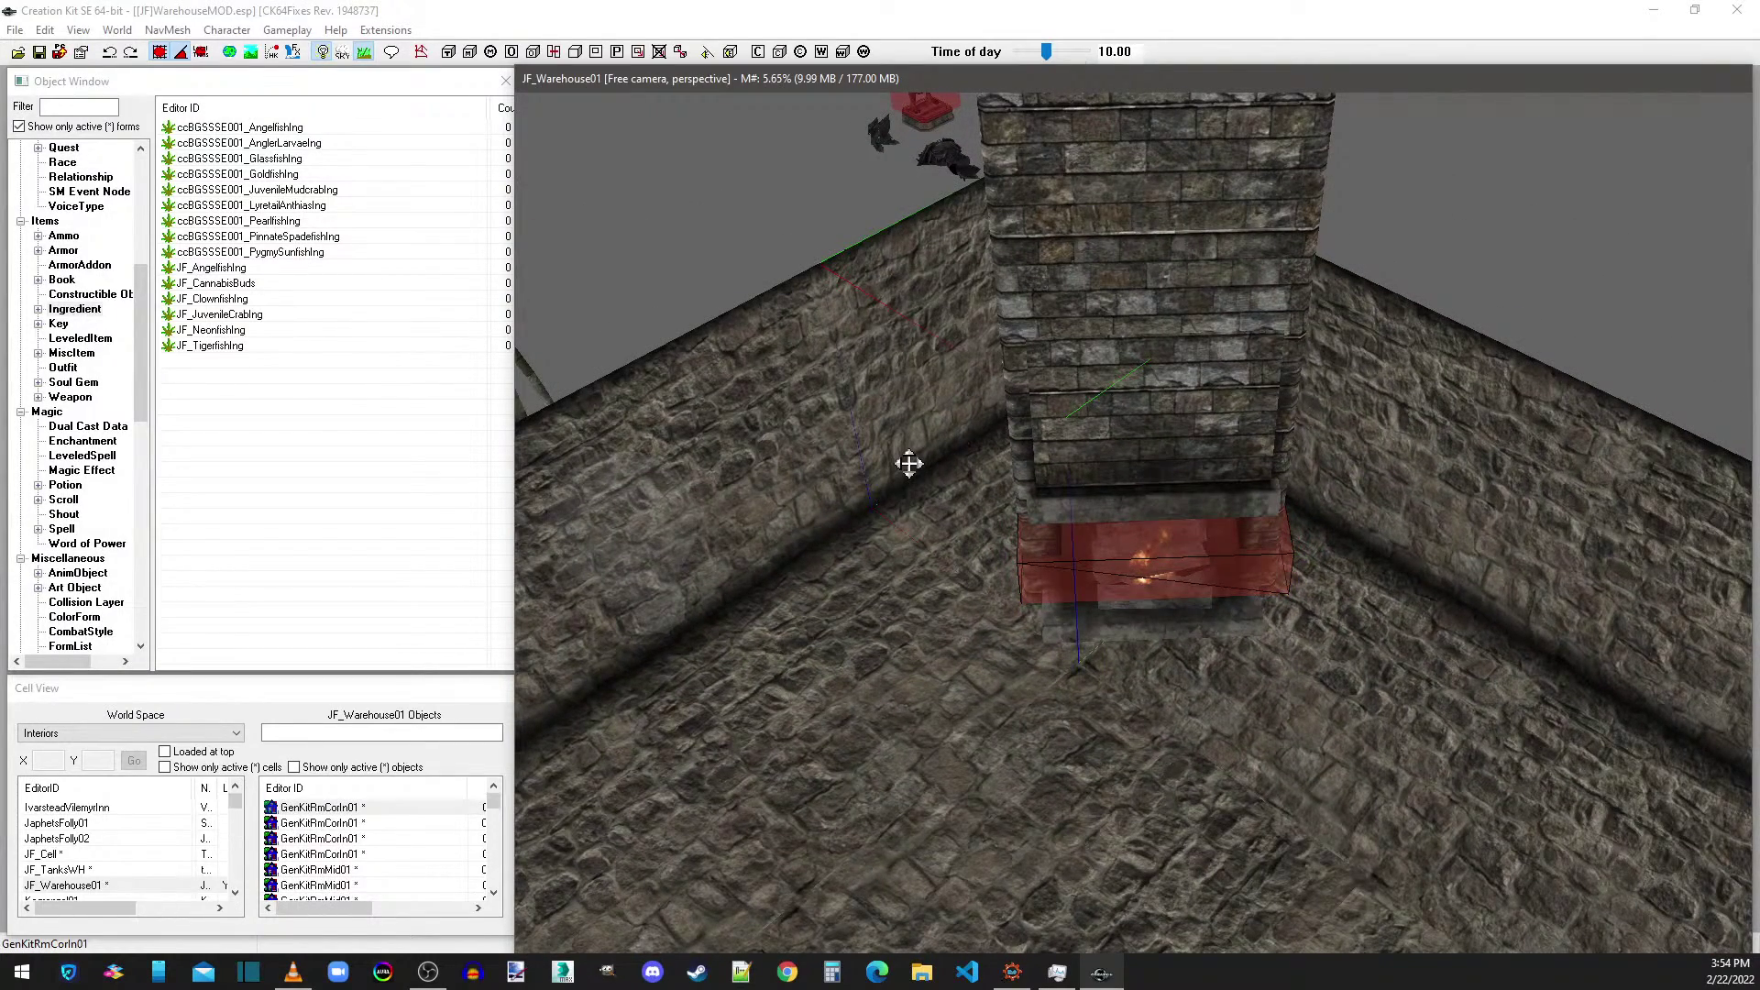
key("Delete")
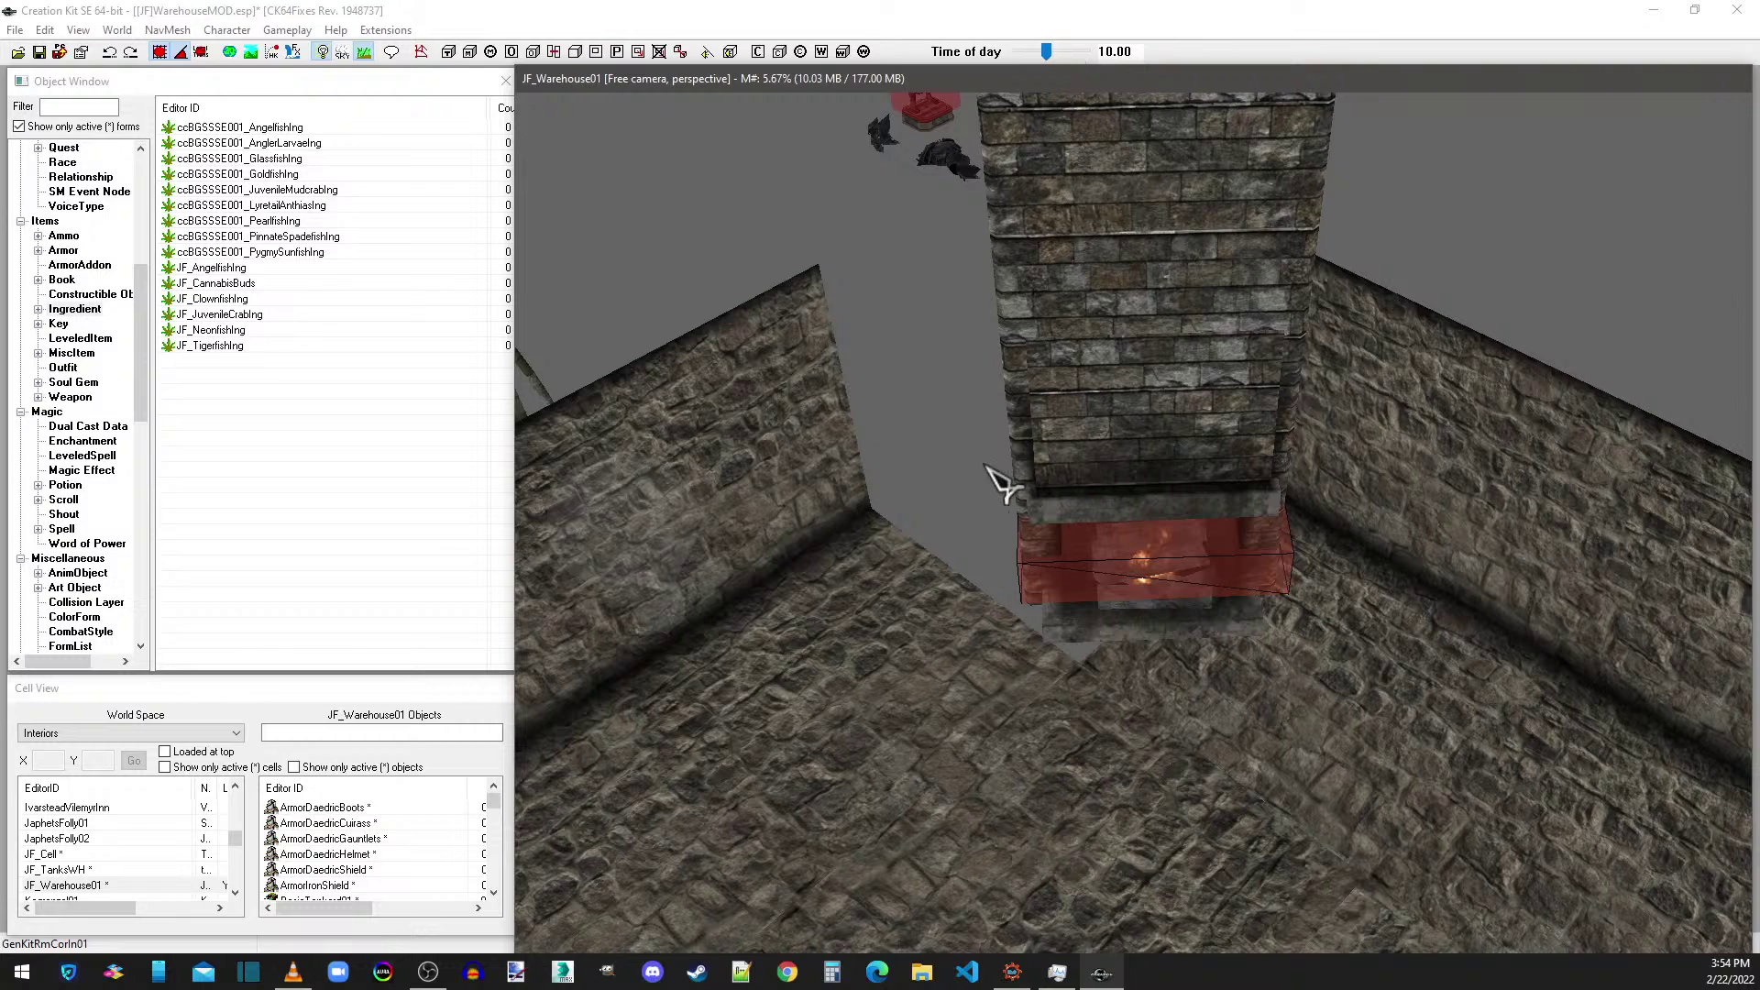
key("ctrl+z")
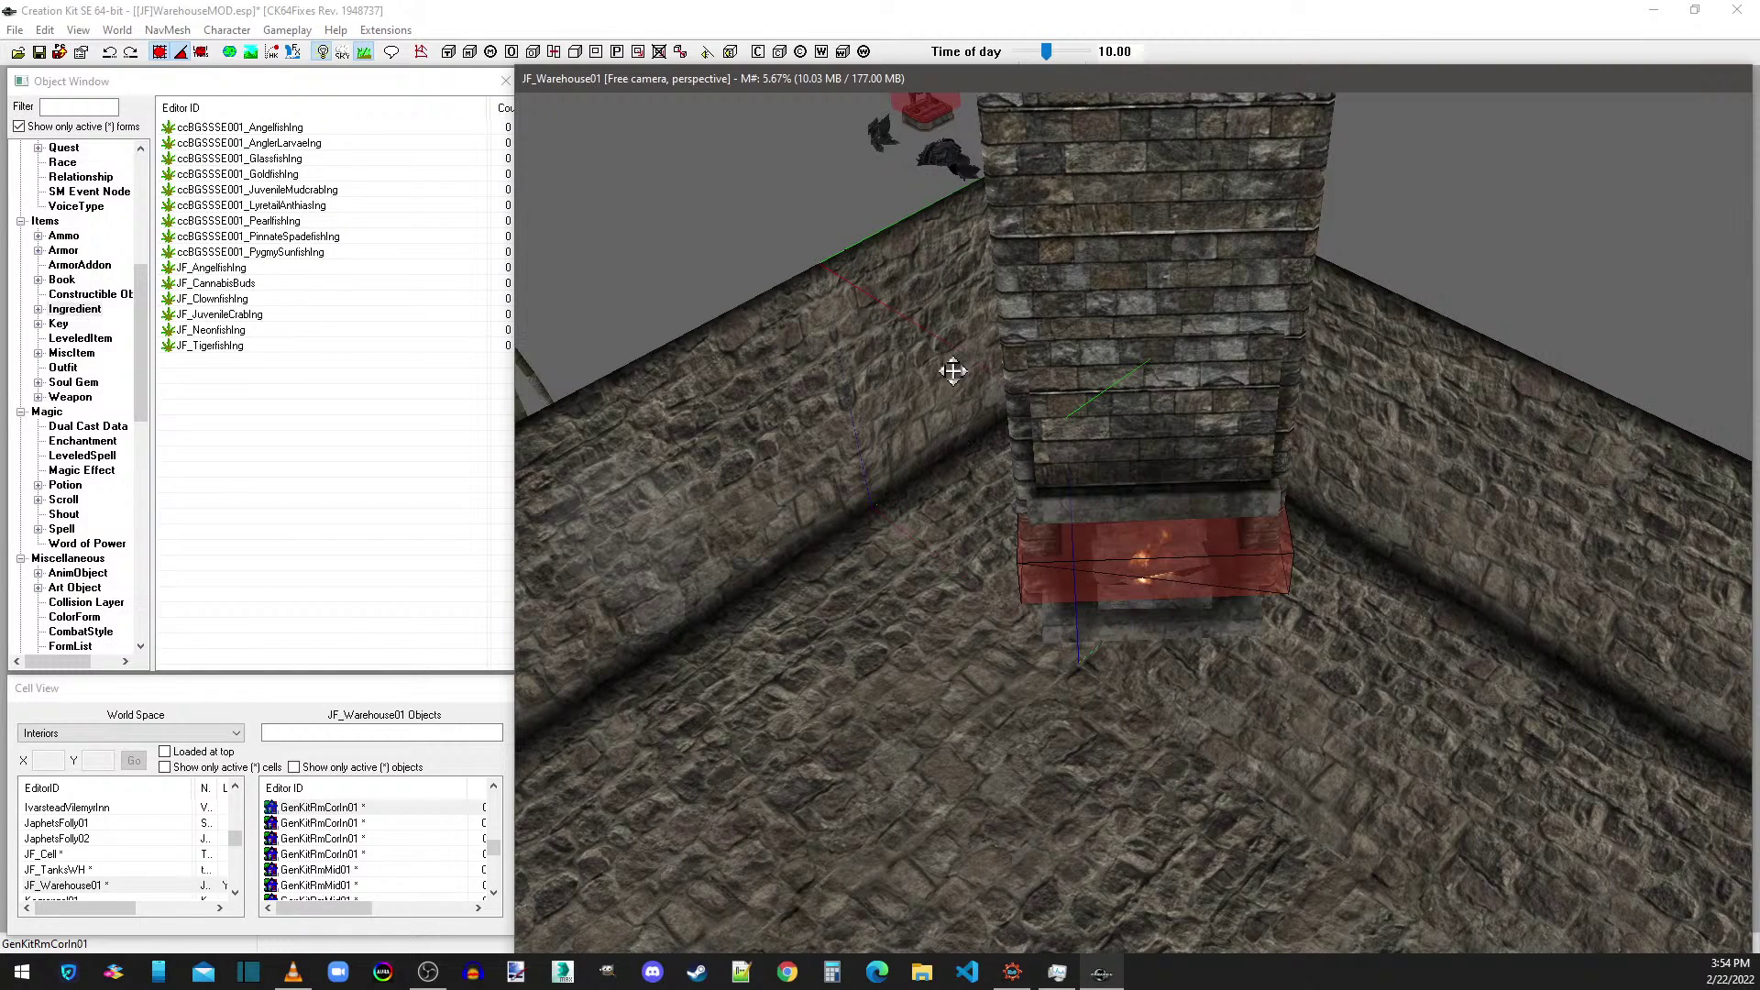
- Delete the corner, wall and floor pieces (GenKitRmCorIn01, GenKitRmWall01, GenKitRmMid01) surrounding the fireplace in the stone room
key("Delete")
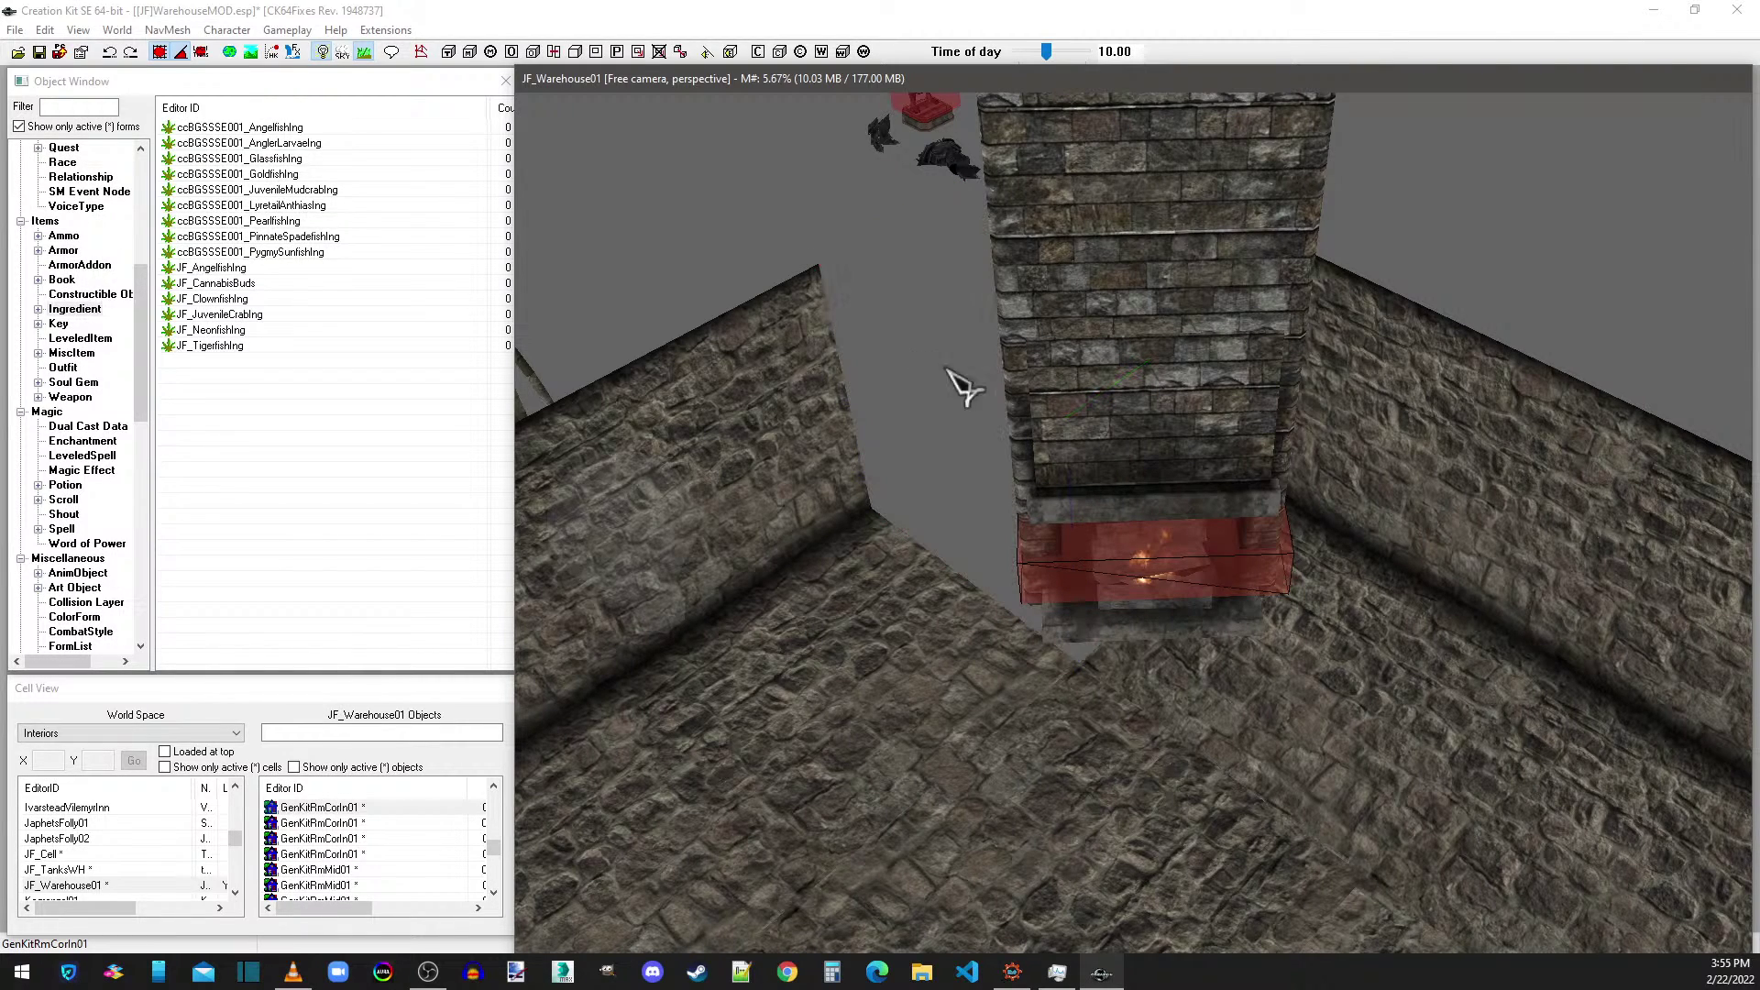
left_click(1402, 376)
key("Delete")
scroll(1131, 503, "down", 1)
left_click(965, 626)
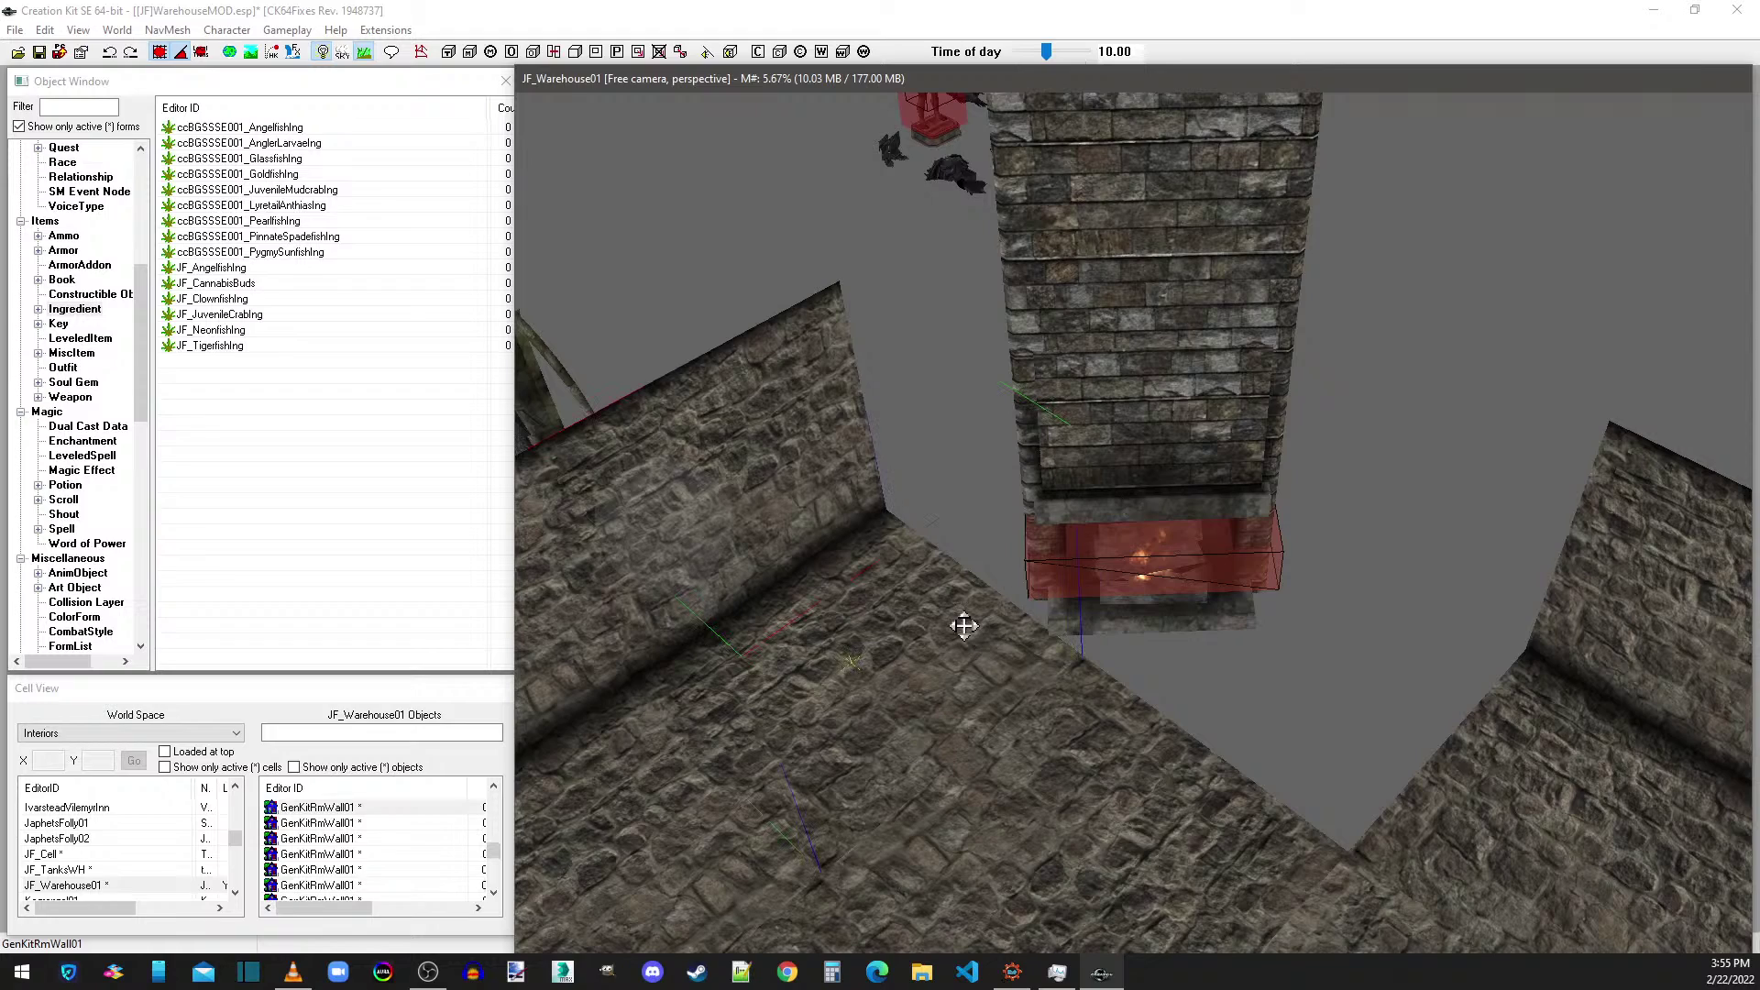
key("Delete")
scroll(1112, 790, "down", 5)
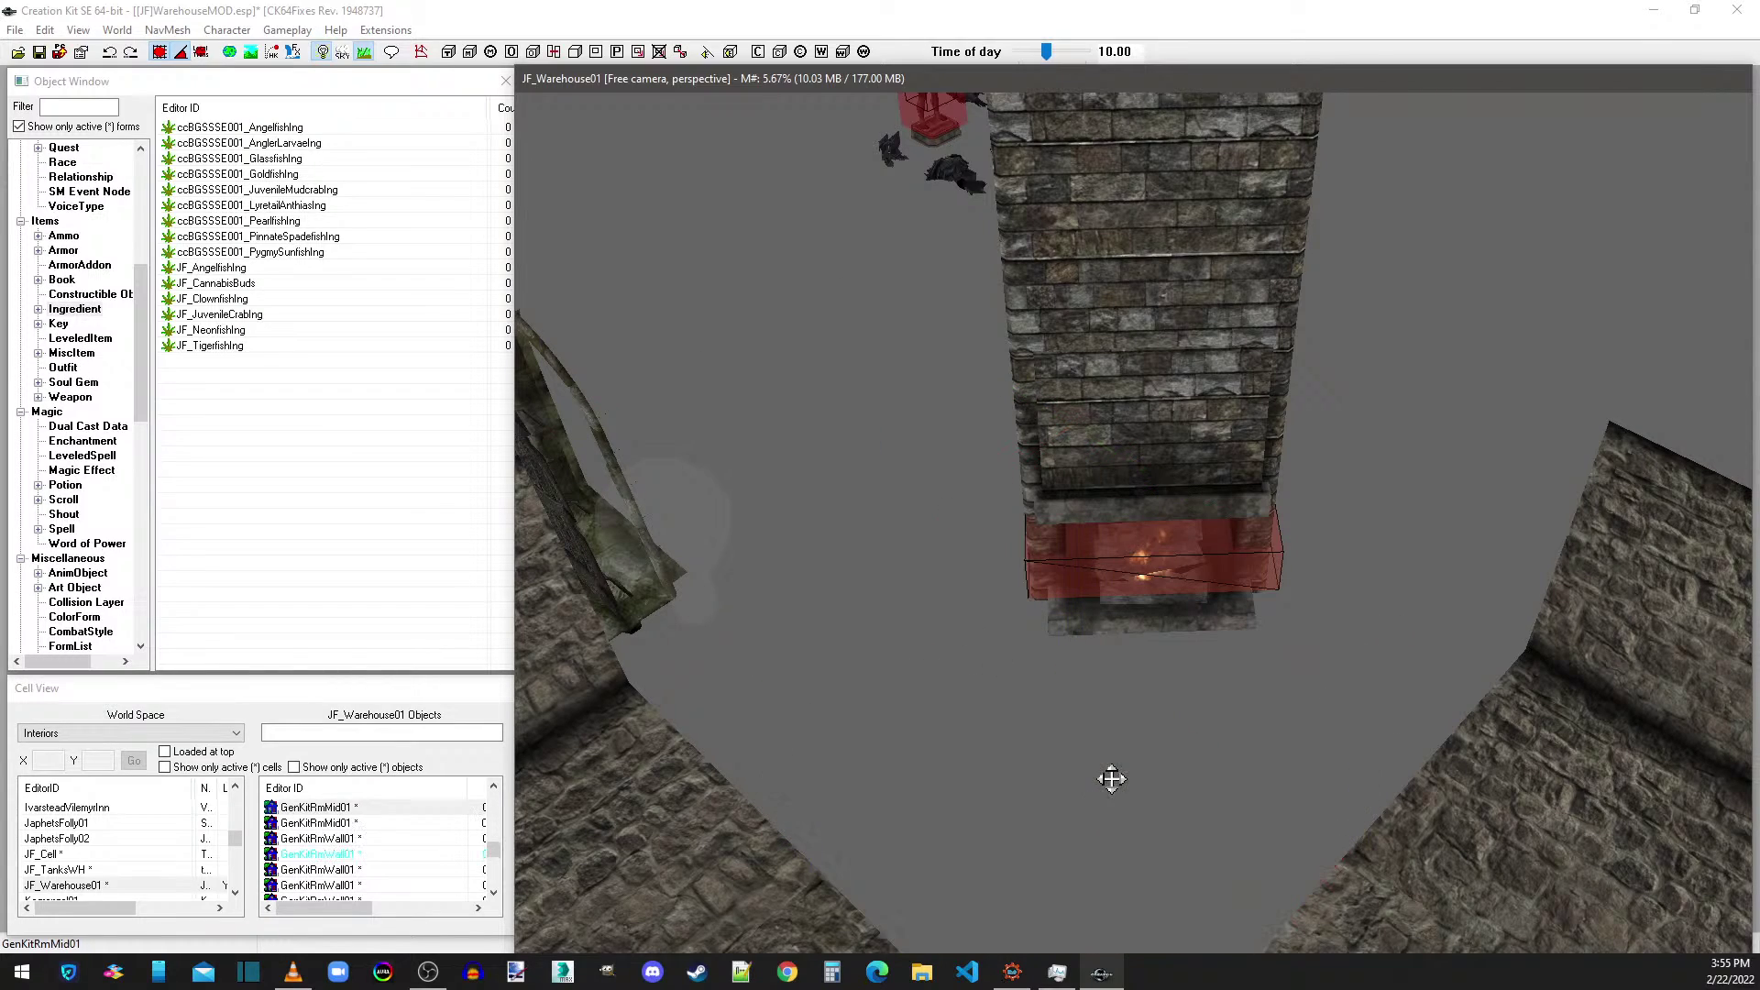
middle_click_drag(1157, 431, 1151, 496, "shift")
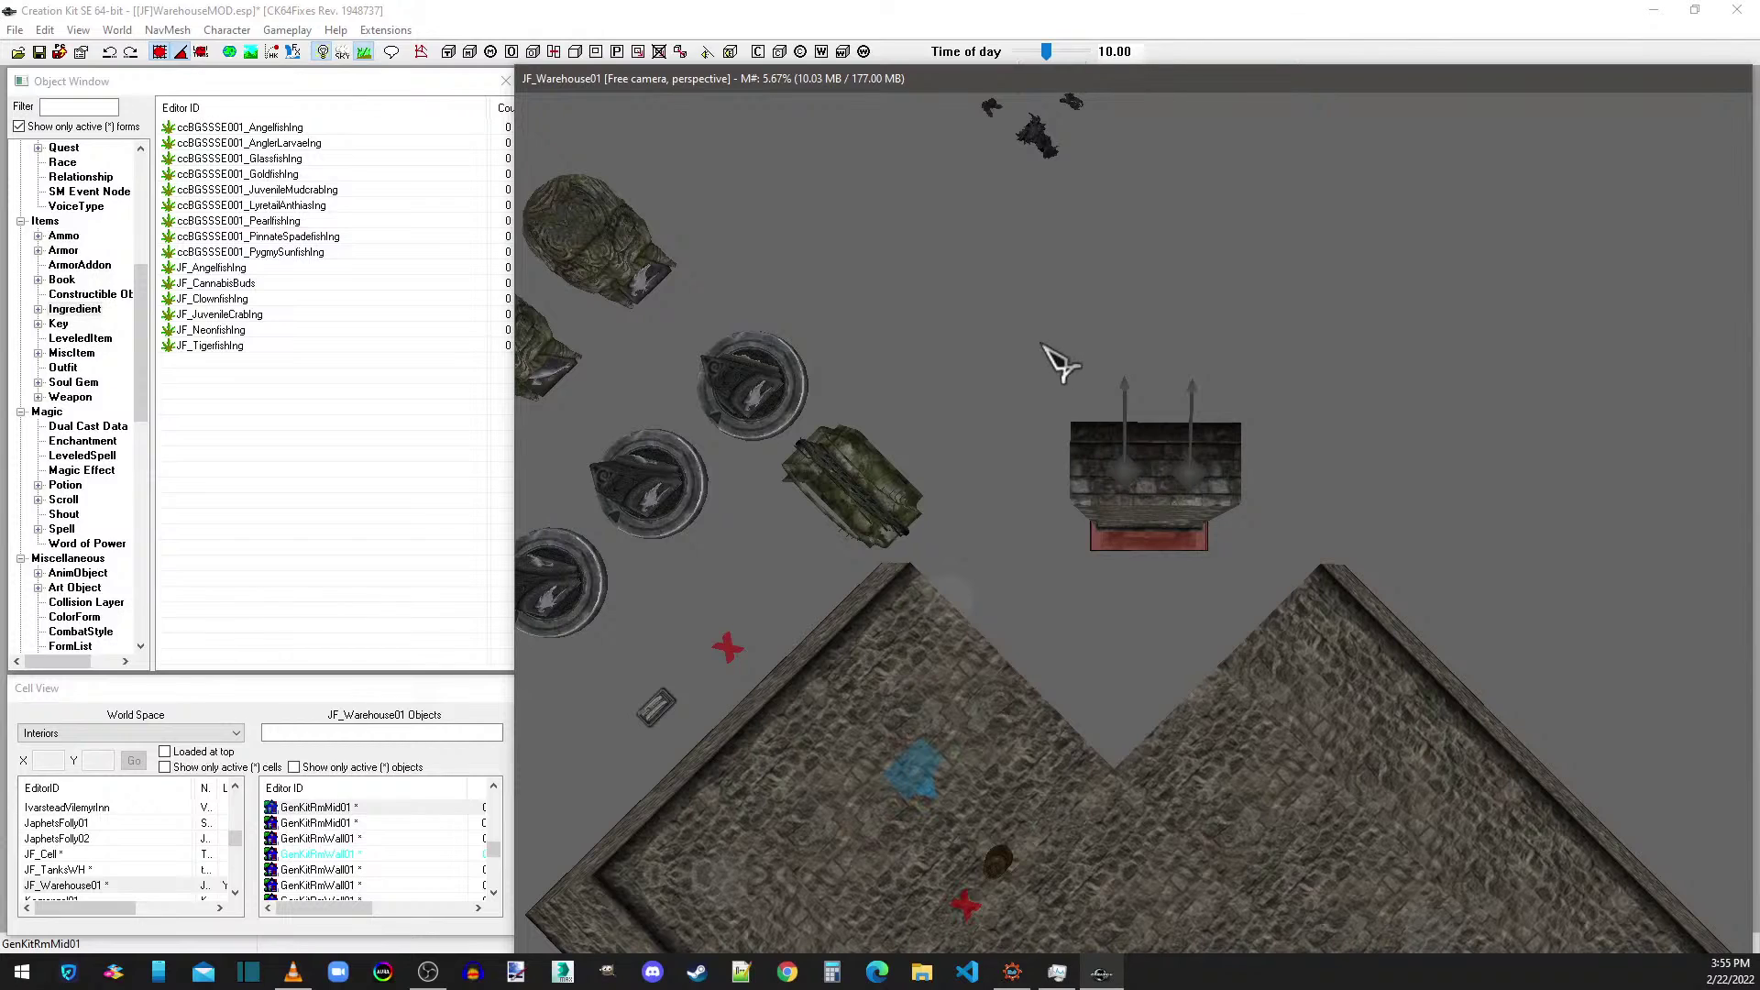
- Delete the room's whole fireplace assembly, including JF_FireplaceOFF001 and its triggers, and accept removing the references that use it
left_click_drag(1038, 341, 1263, 579)
key("Delete")
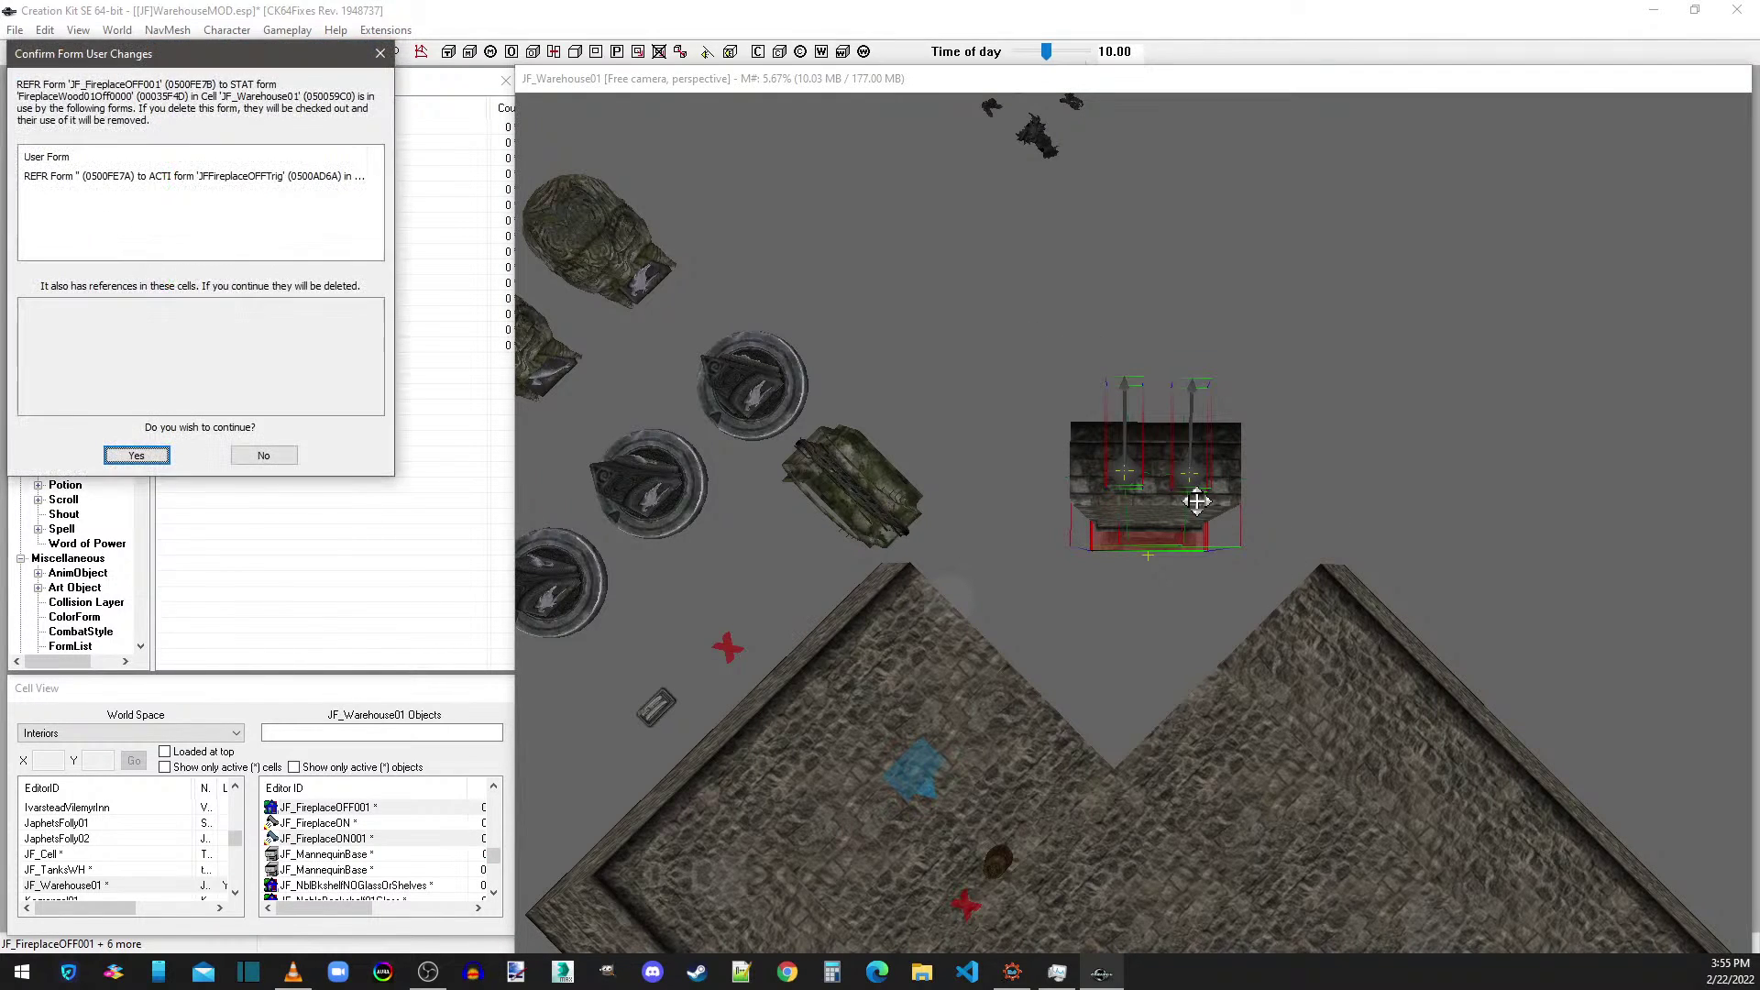
left_click(161, 455)
left_click(160, 458)
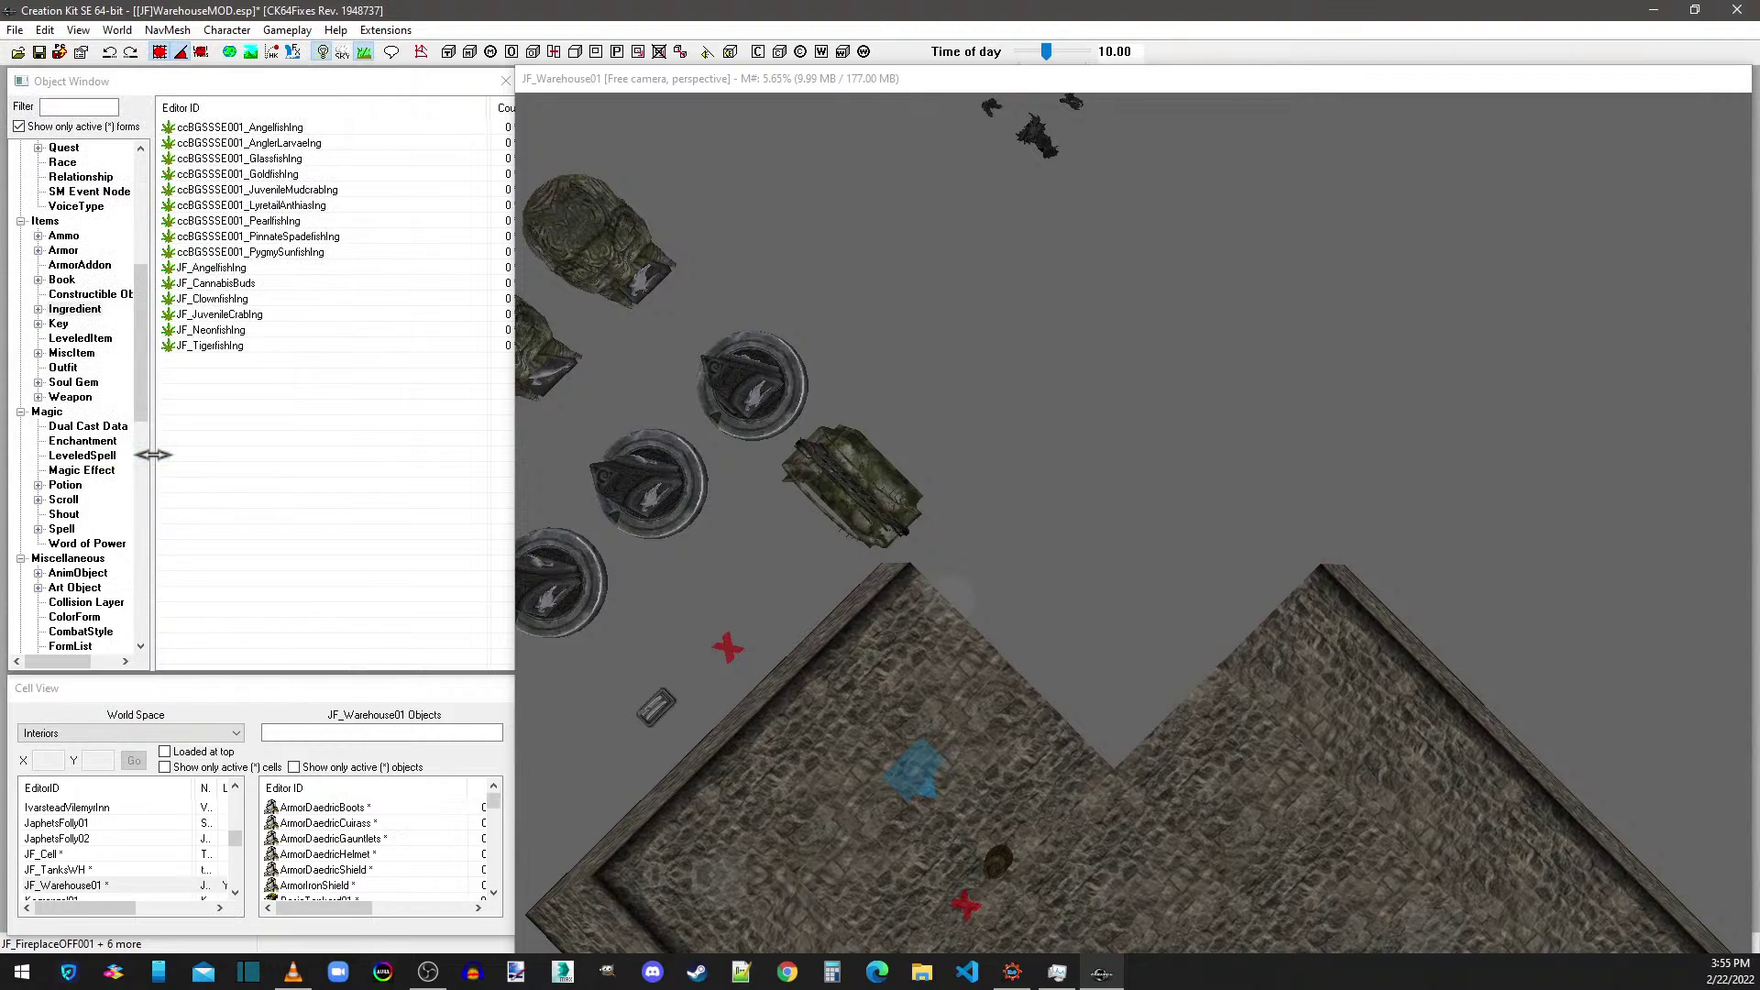
- Rebuild the opened corner of the stone room with wall and floor pieces
left_click(947, 90)
scroll(1128, 560, "down", 2)
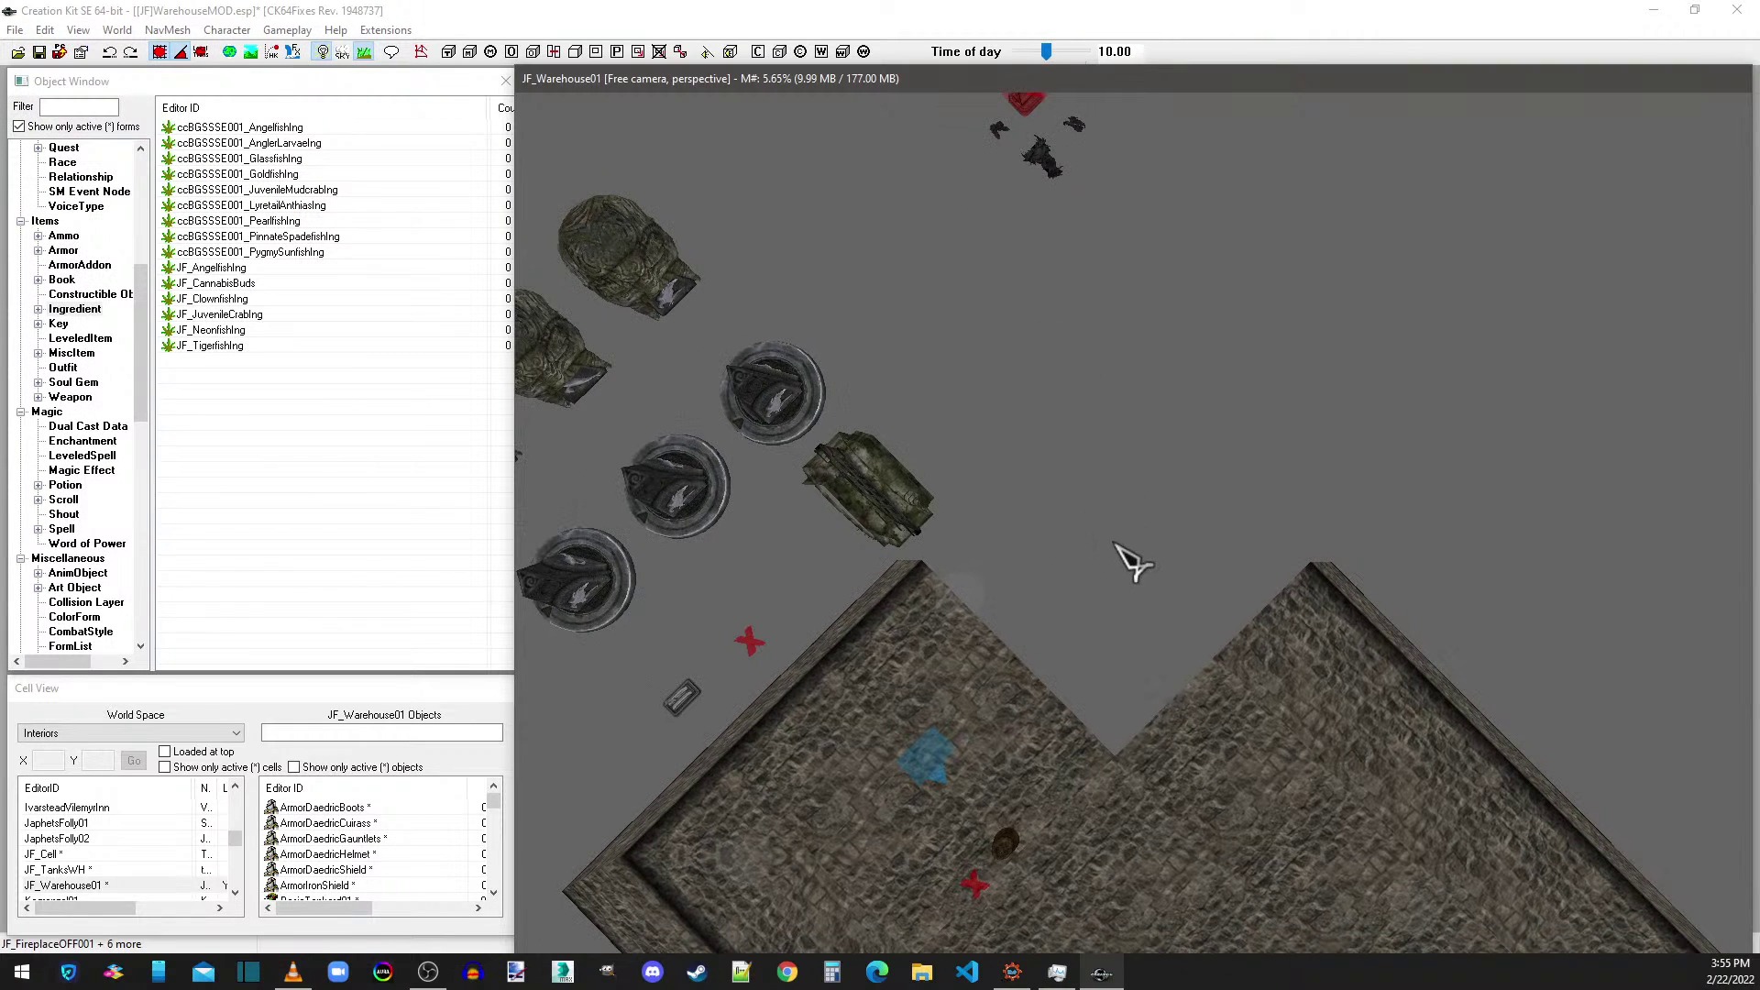
scroll(1148, 699, "up", 4)
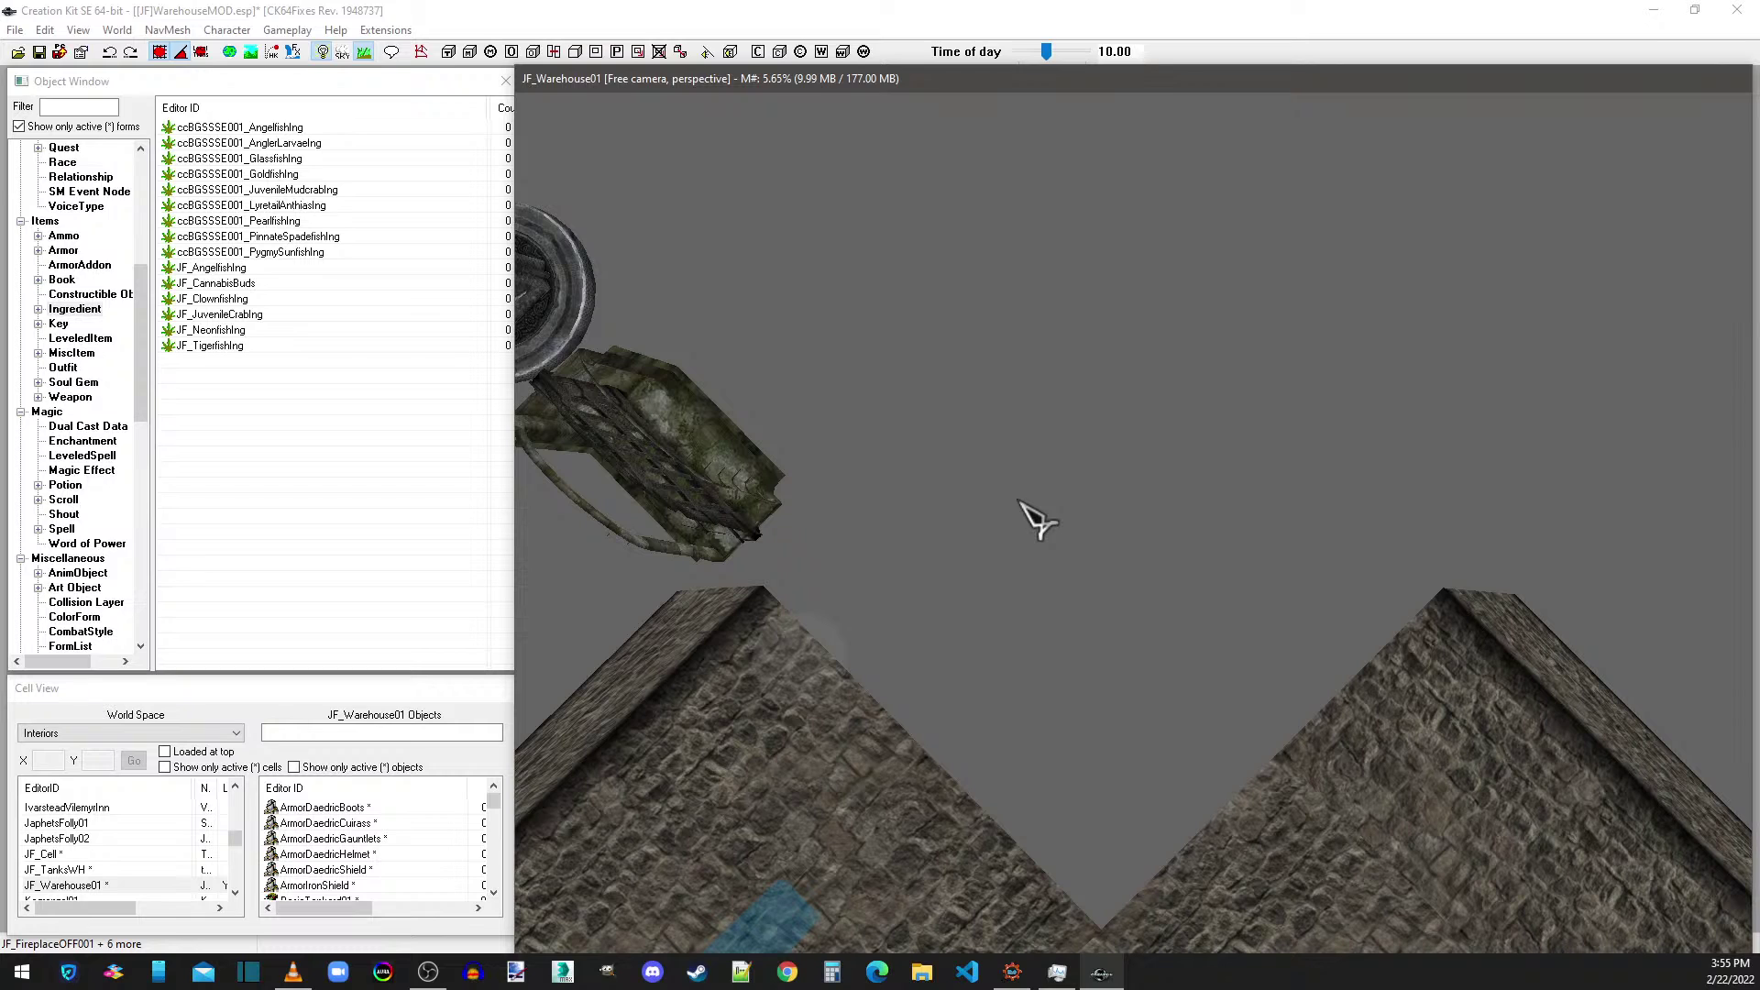
scroll(1061, 440, "up", 1)
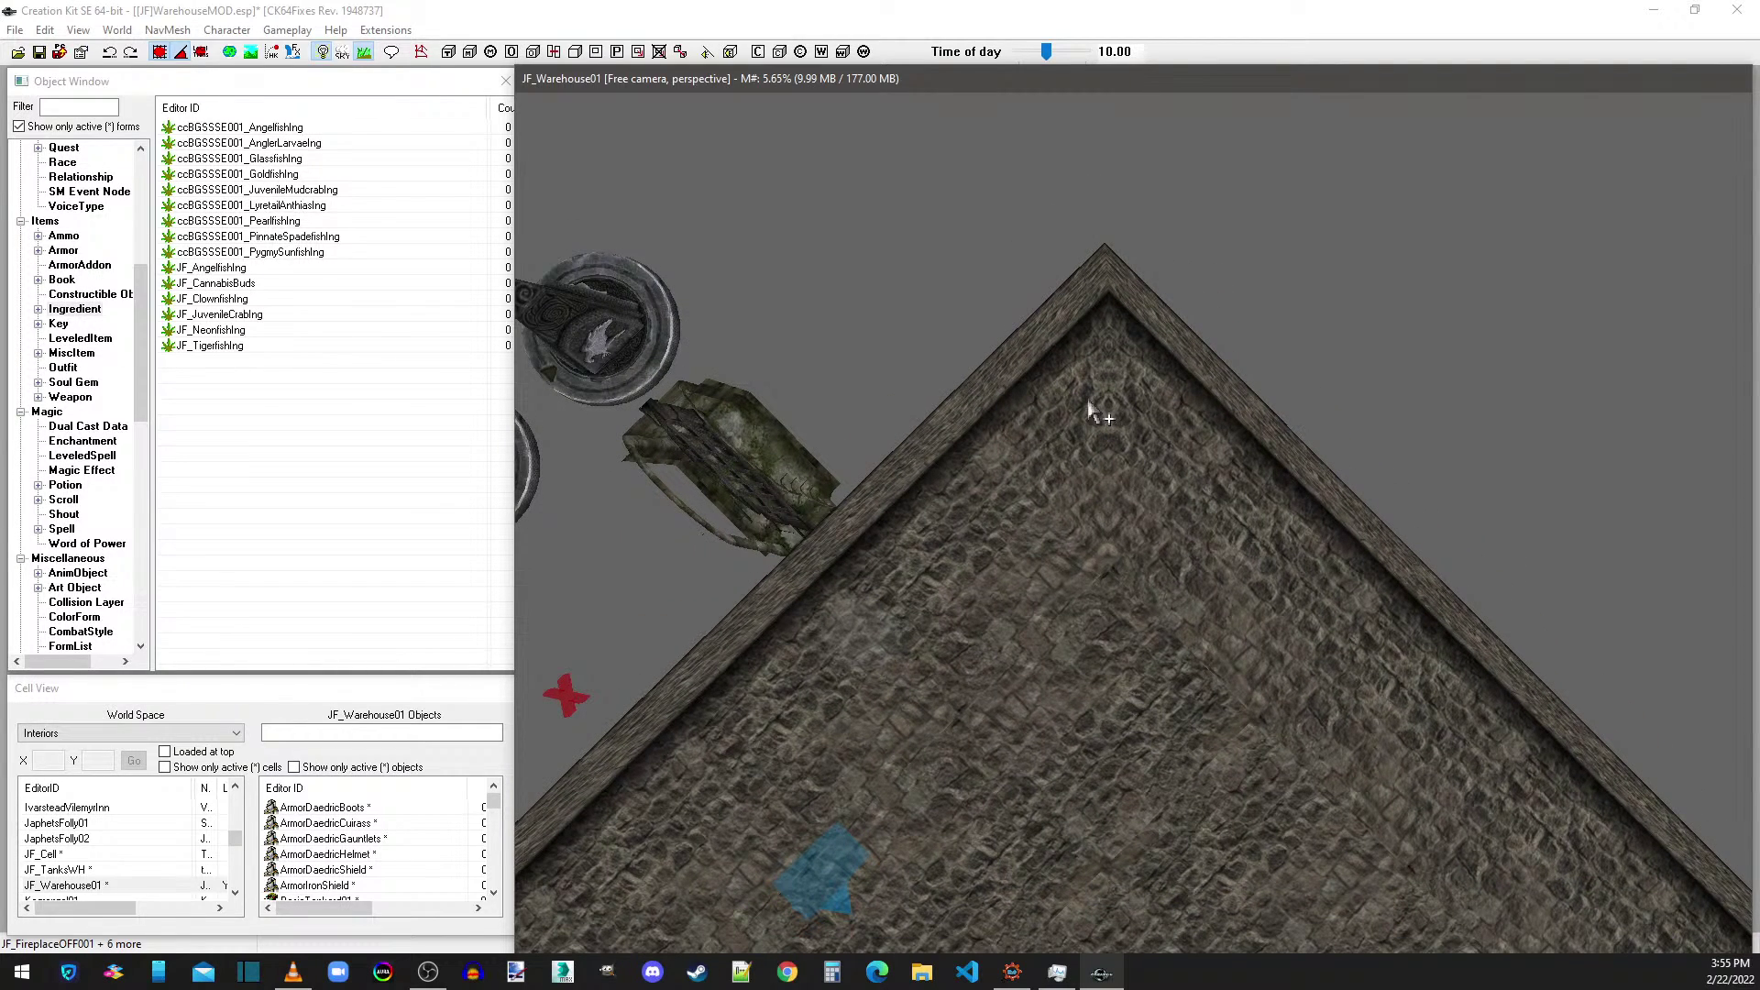
- Check the reference editor ID and attached scripts of the burning firewood in the original fireplace outside the room
scroll(1085, 210, "down", 5)
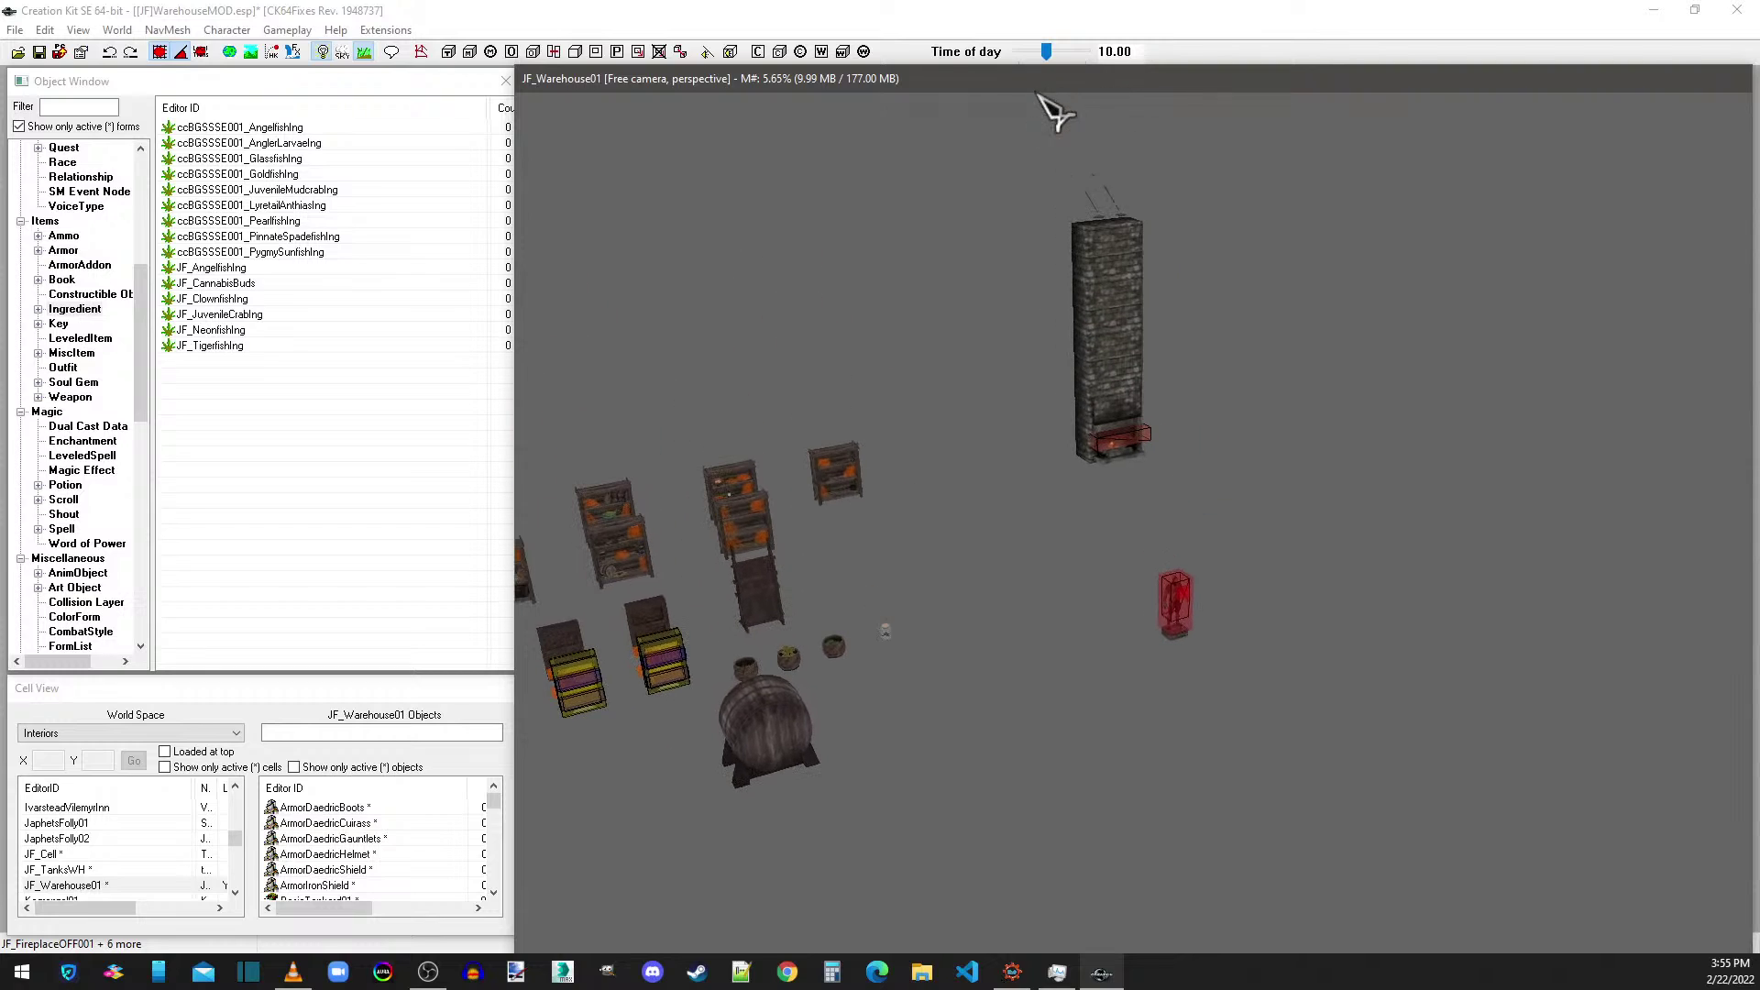
scroll(1129, 330, "up", 5)
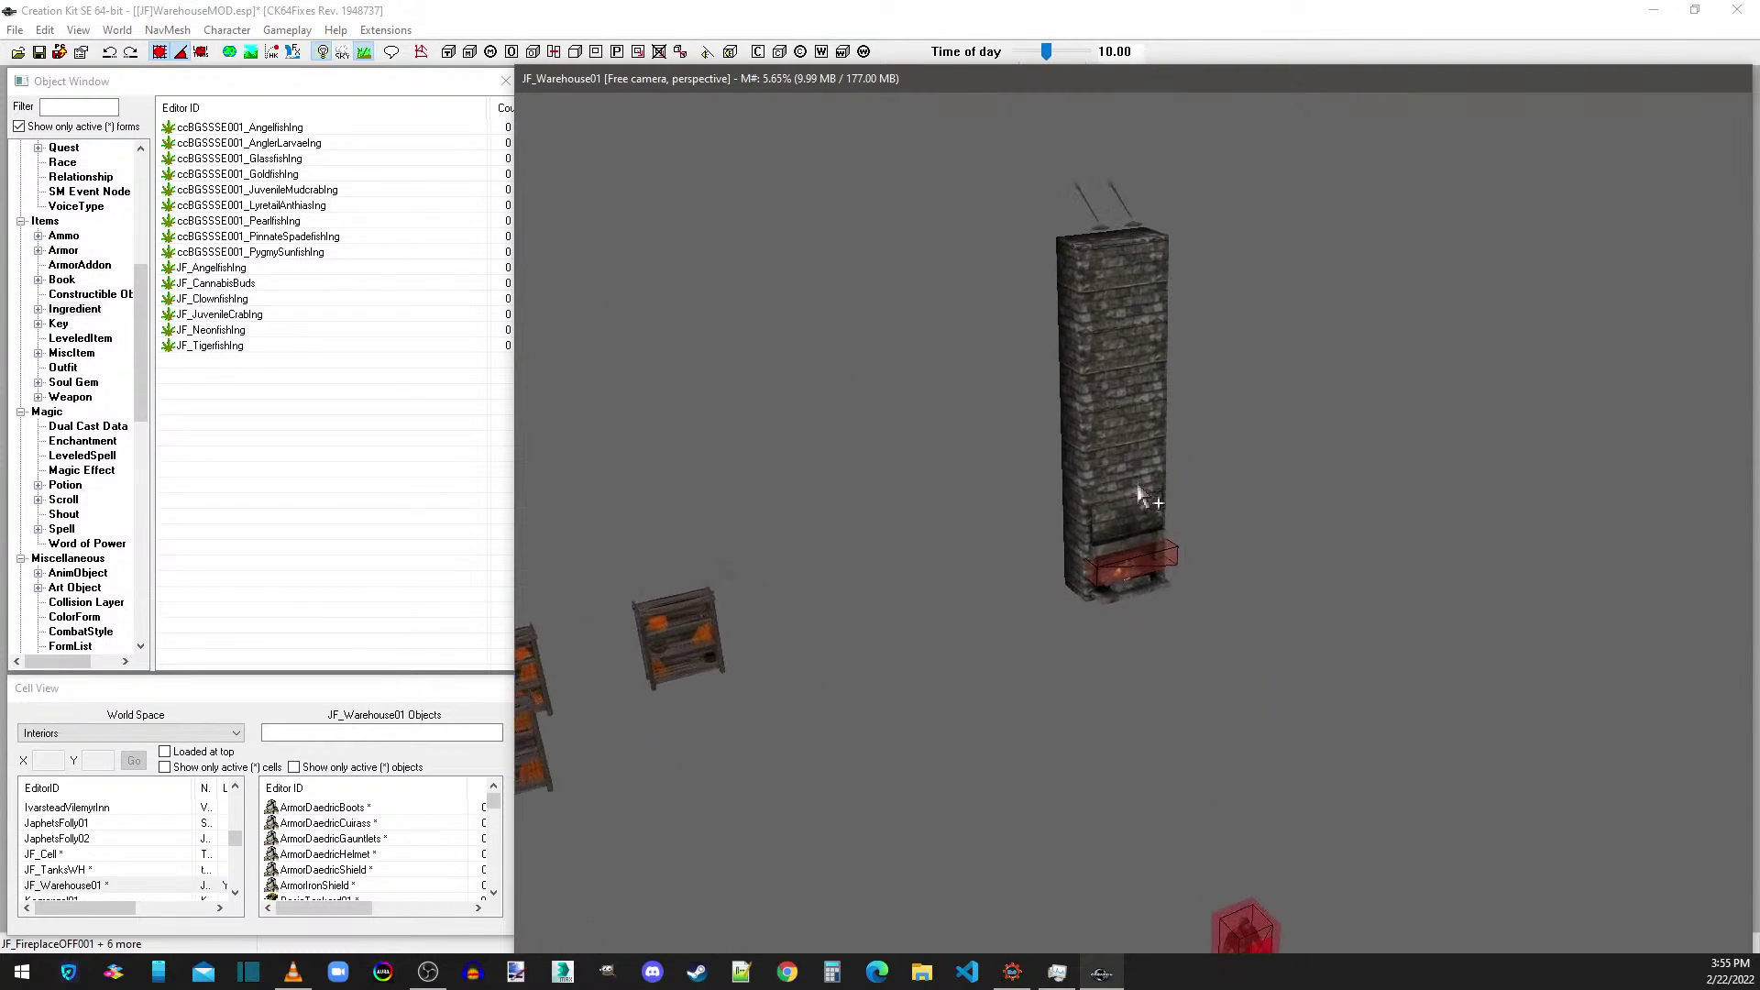
scroll(1141, 495, "up", 8)
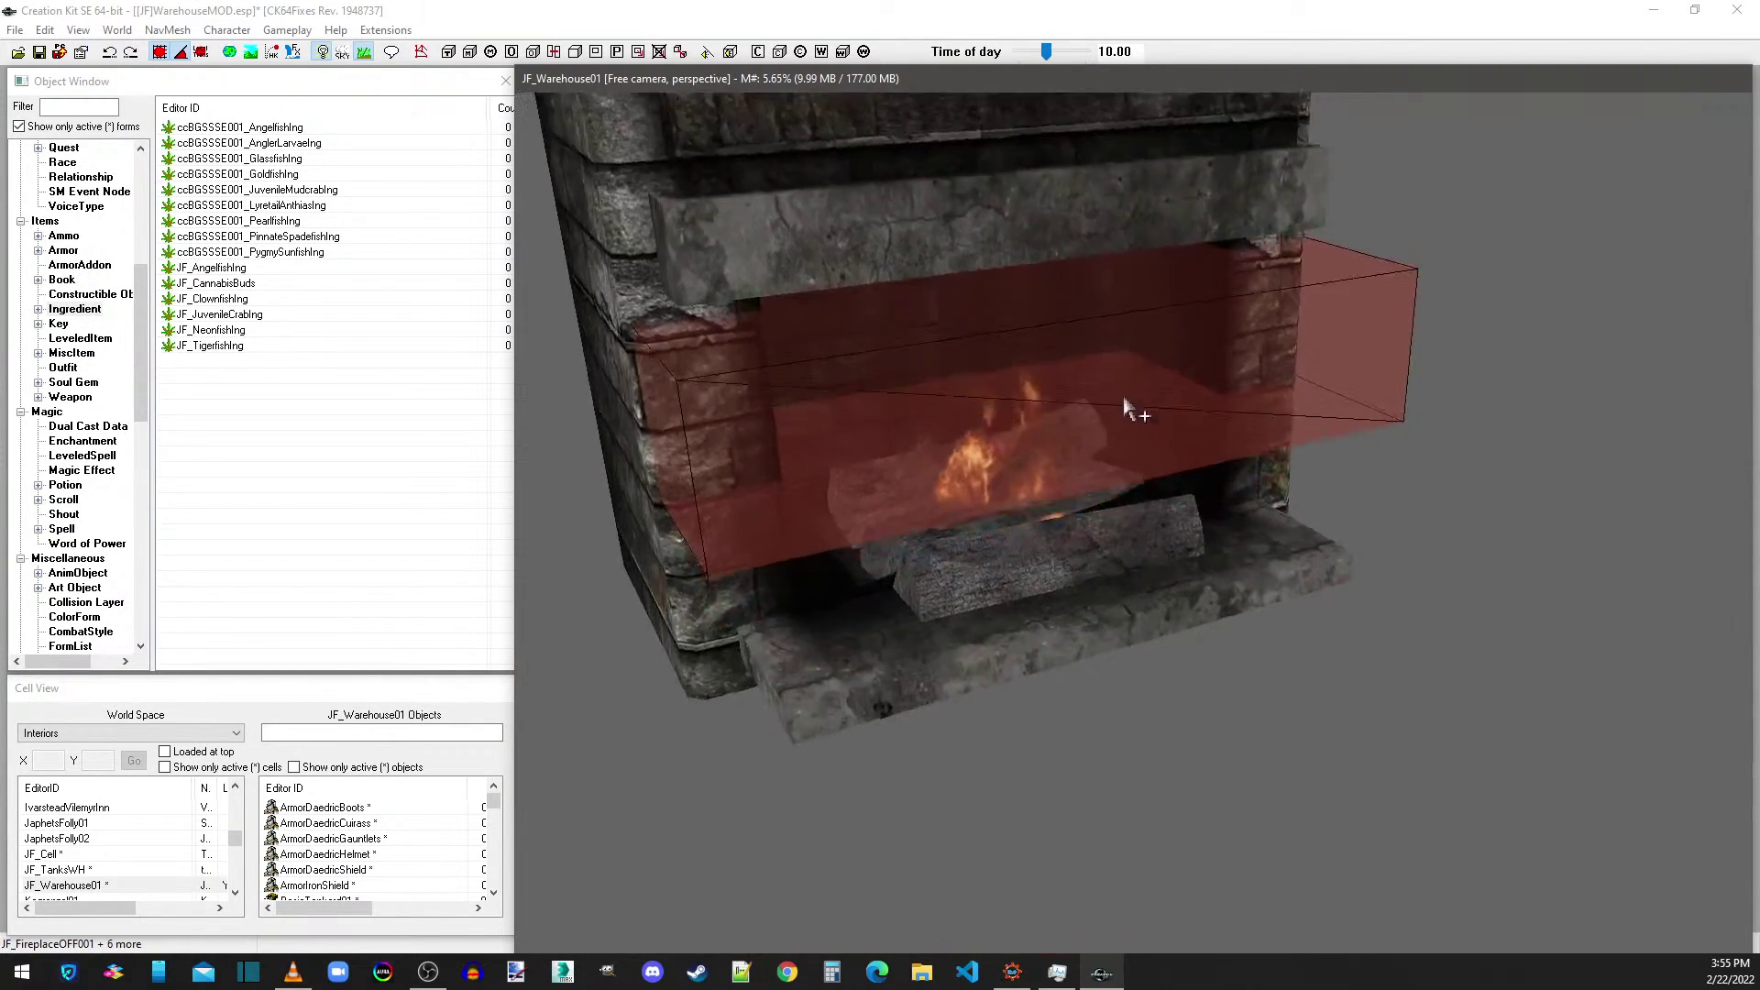
scroll(1127, 410, "up", 1)
double_click(1125, 391)
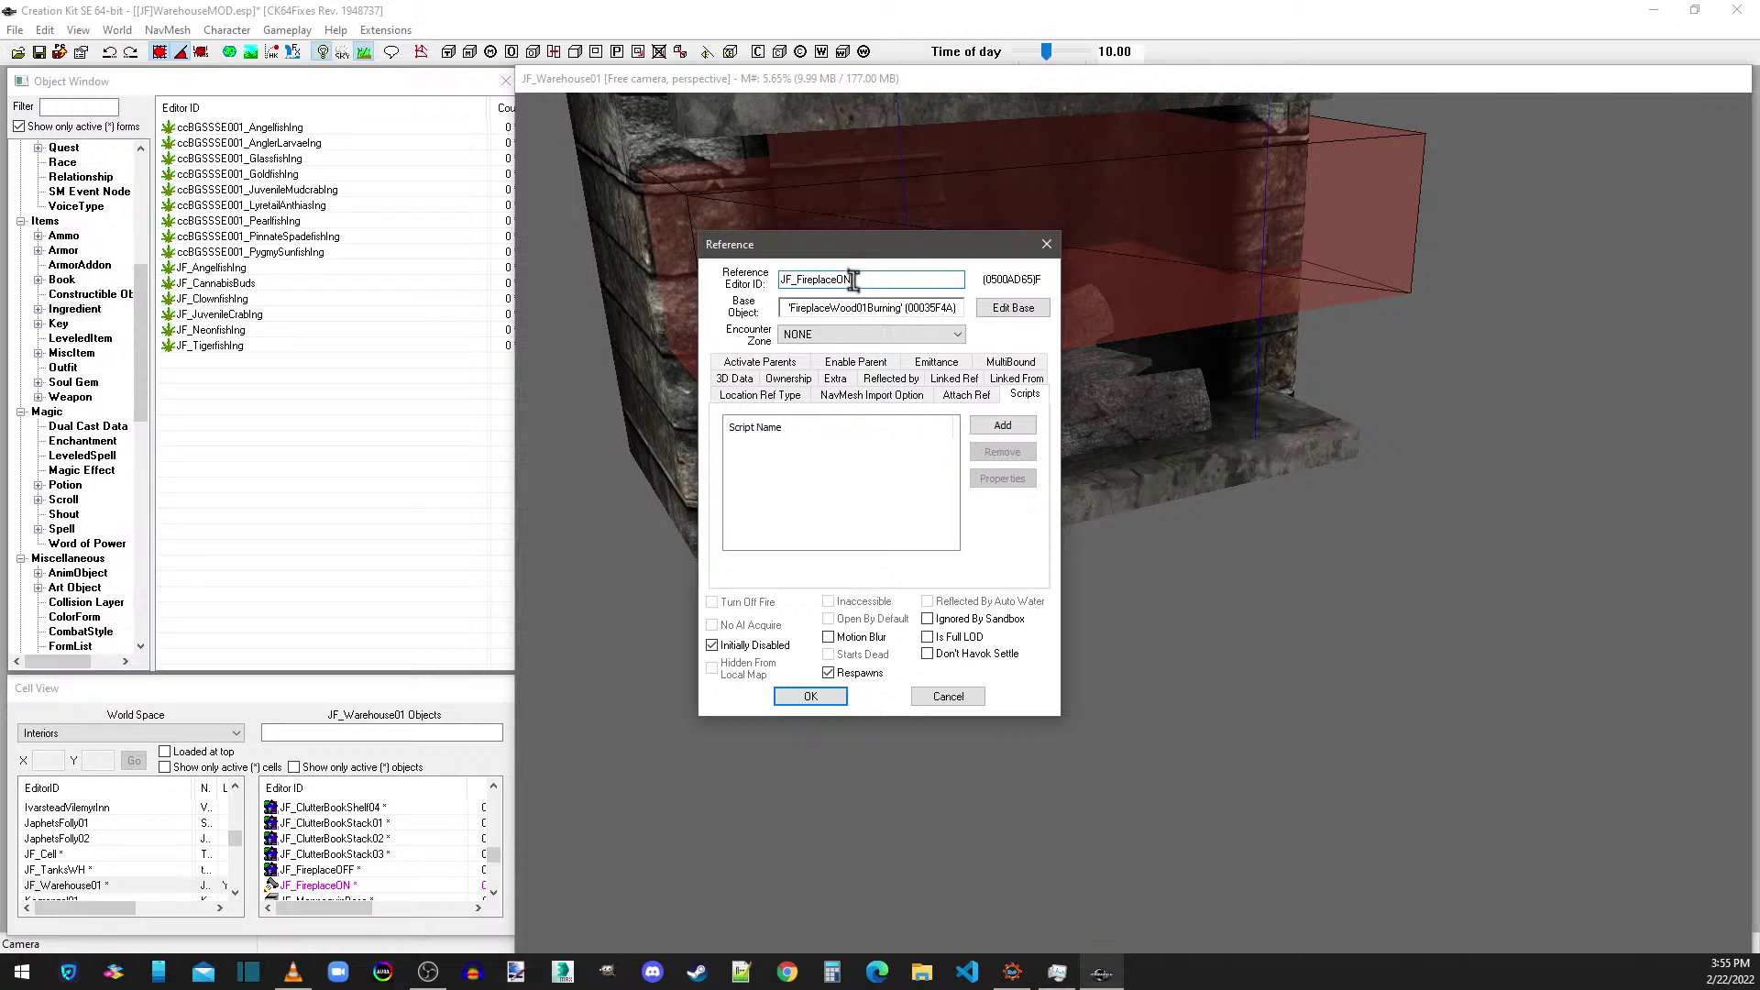
left_click(948, 697)
- Set the reference editor ID of the original fireplace's JFFireplaceONTrig trigger to JFFireplacetrigon
left_click(891, 272)
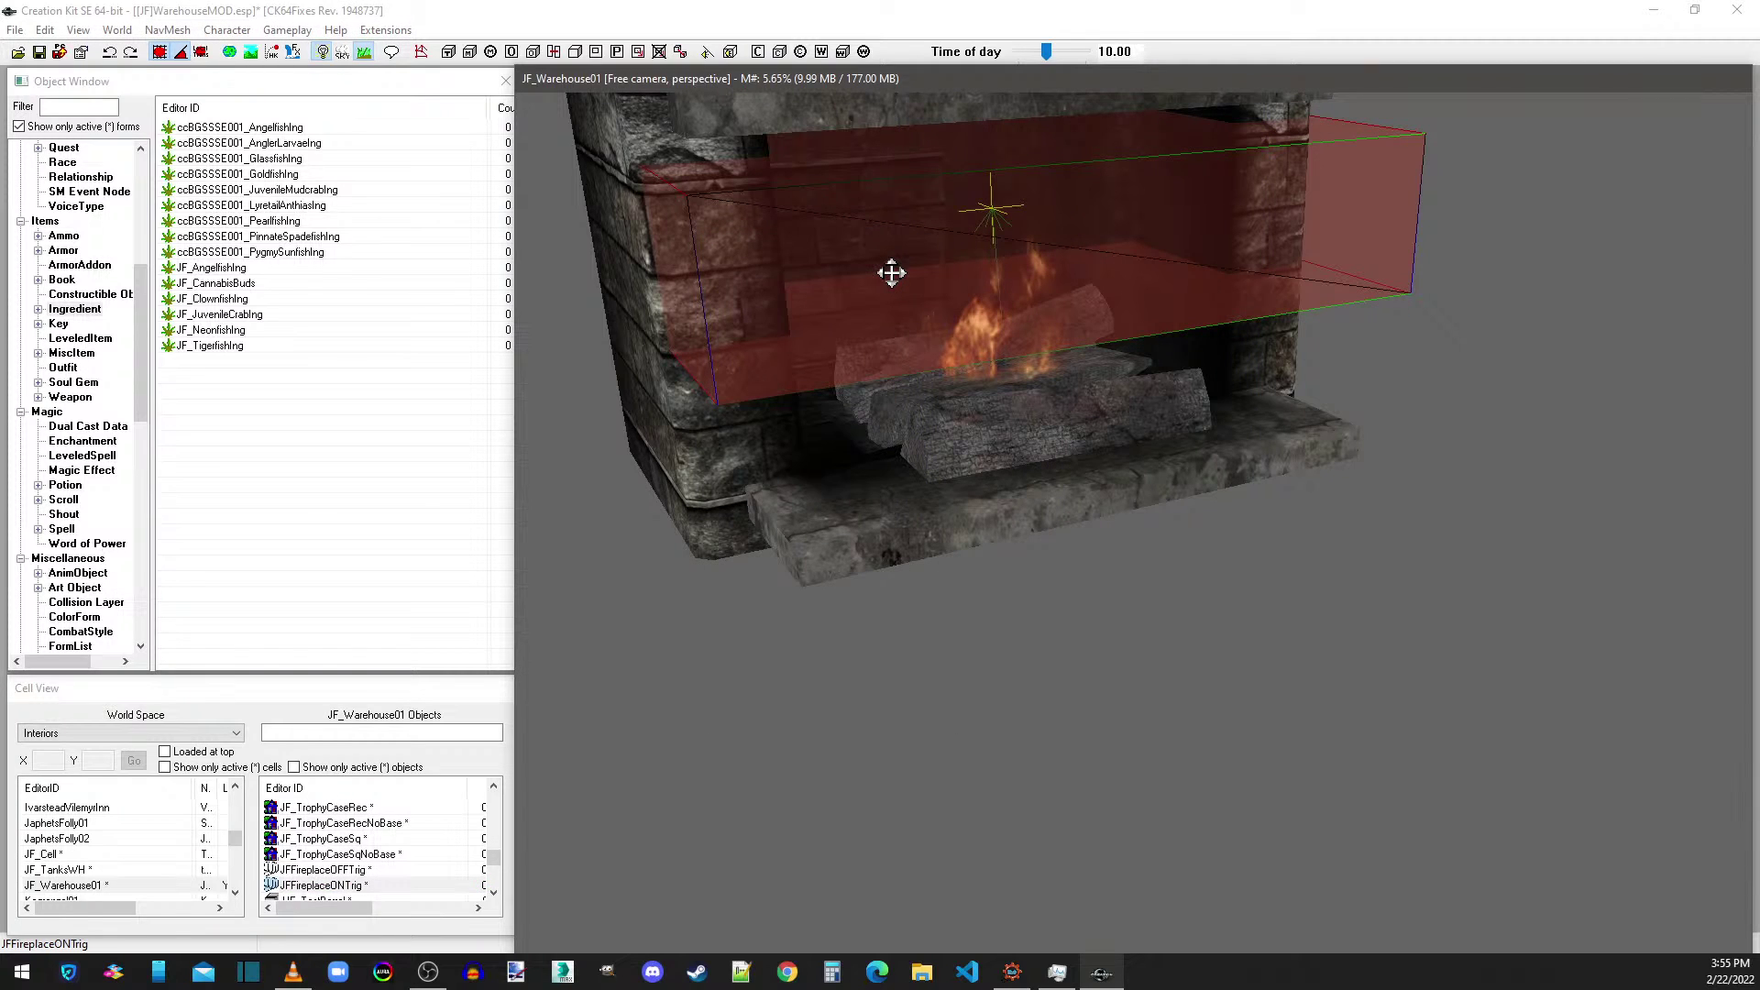
double_click(891, 272)
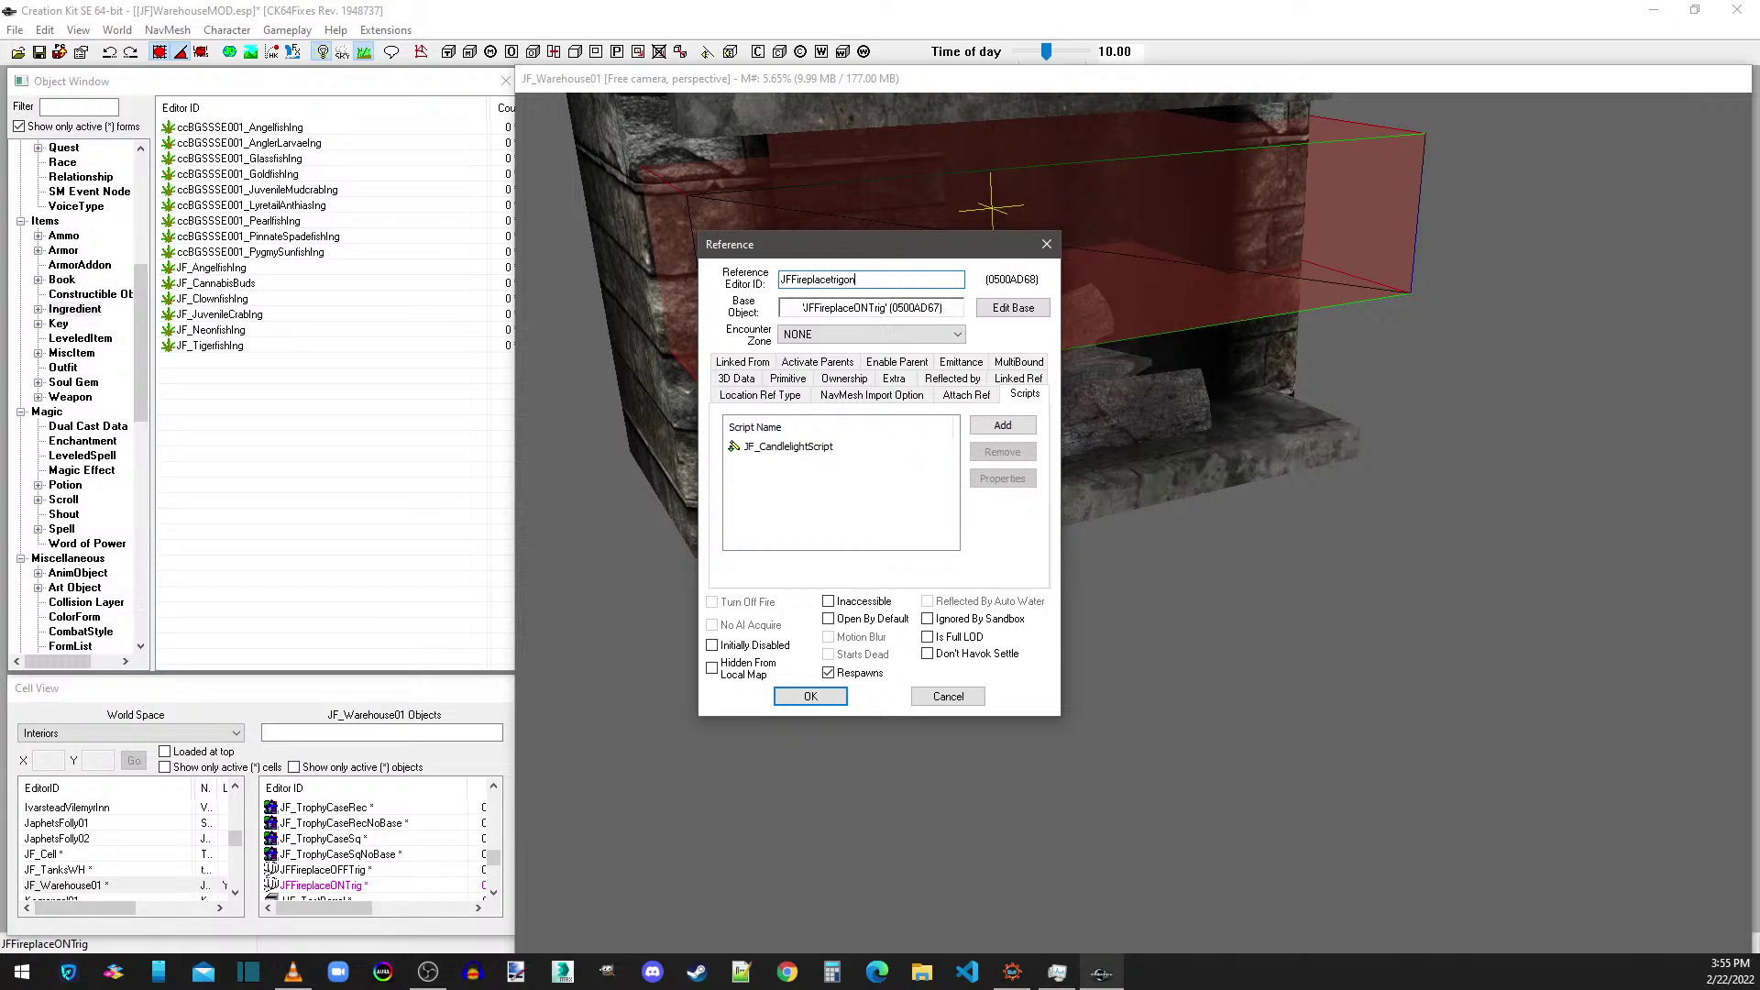
left_click(825, 696)
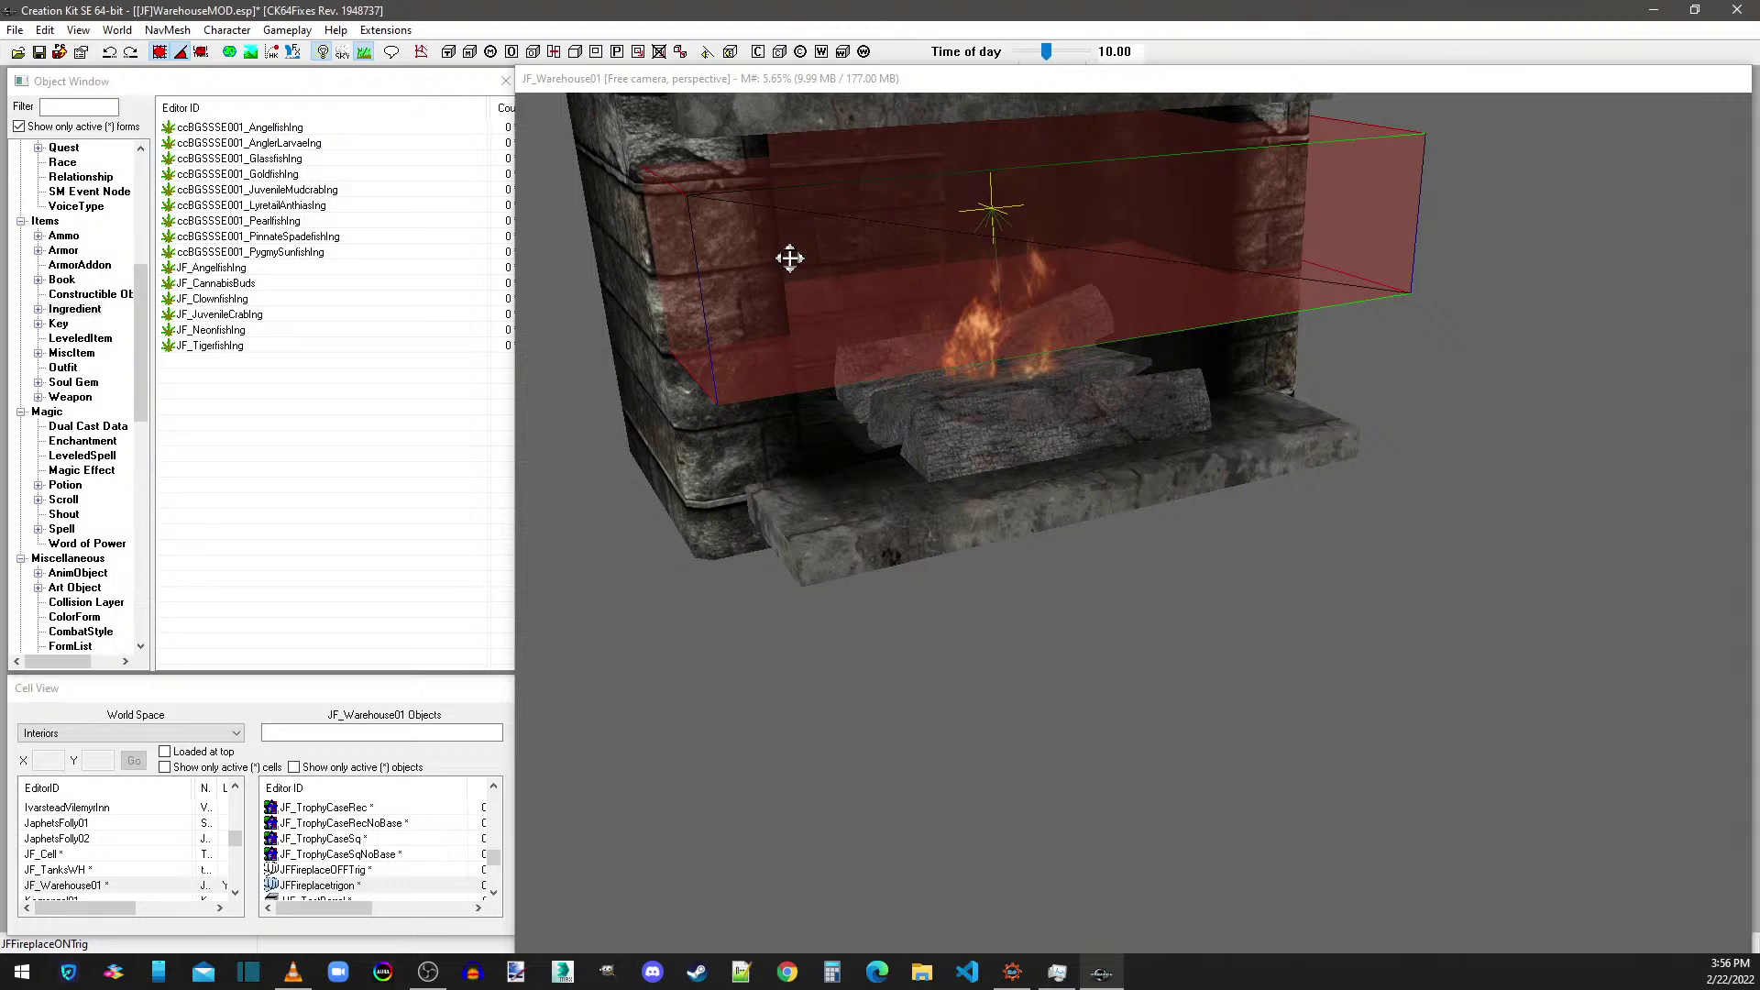
- Set the reference editor ID of the overlapping JFFireplaceOFFTrig trigger to JFFireplacetrigoff
left_click(794, 275)
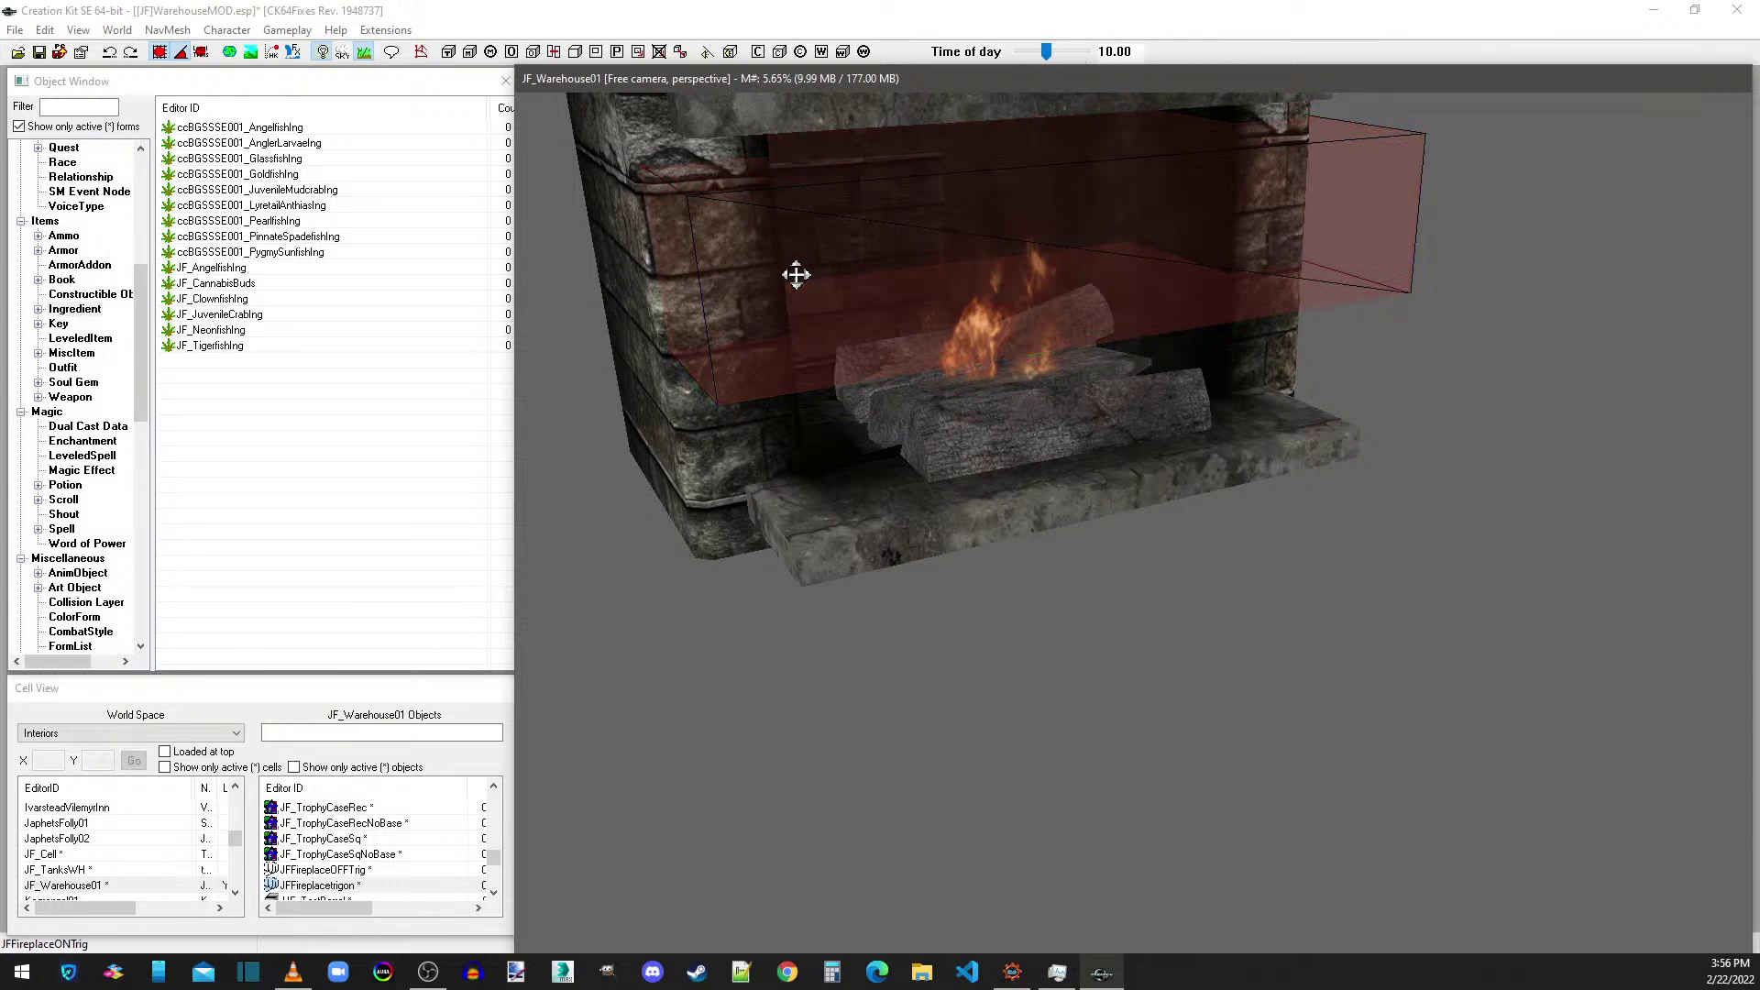
double_click(798, 285)
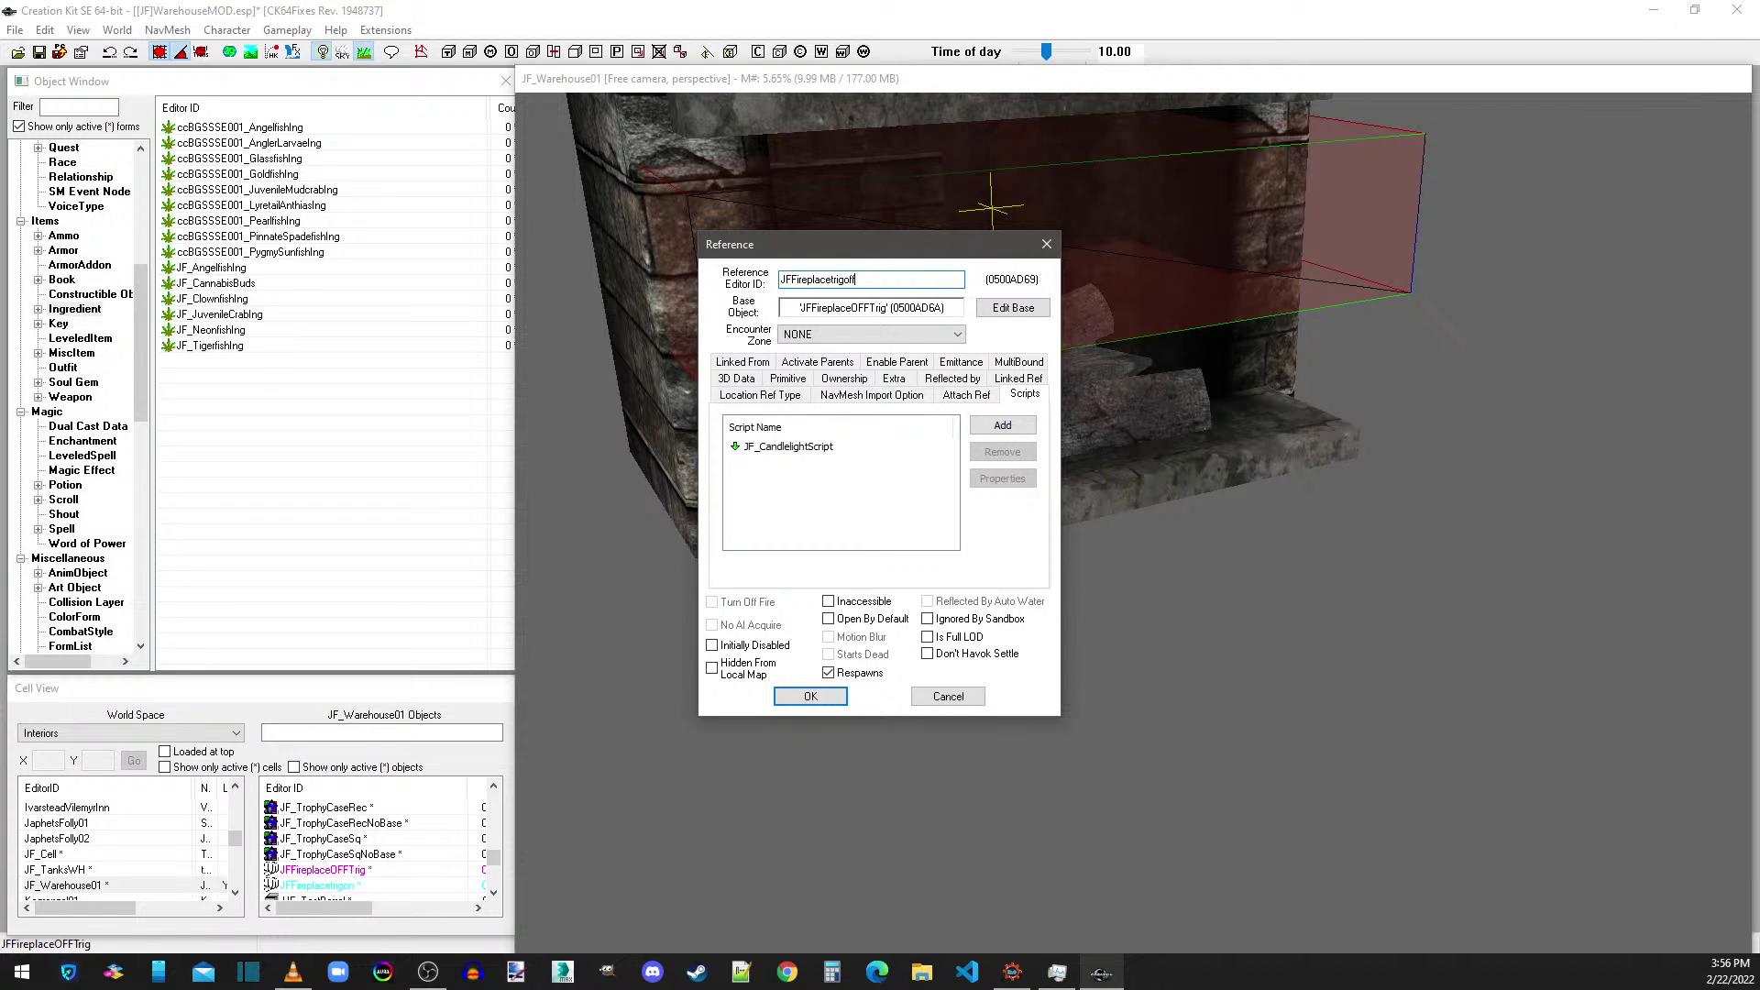
left_click(825, 699)
left_click(621, 82)
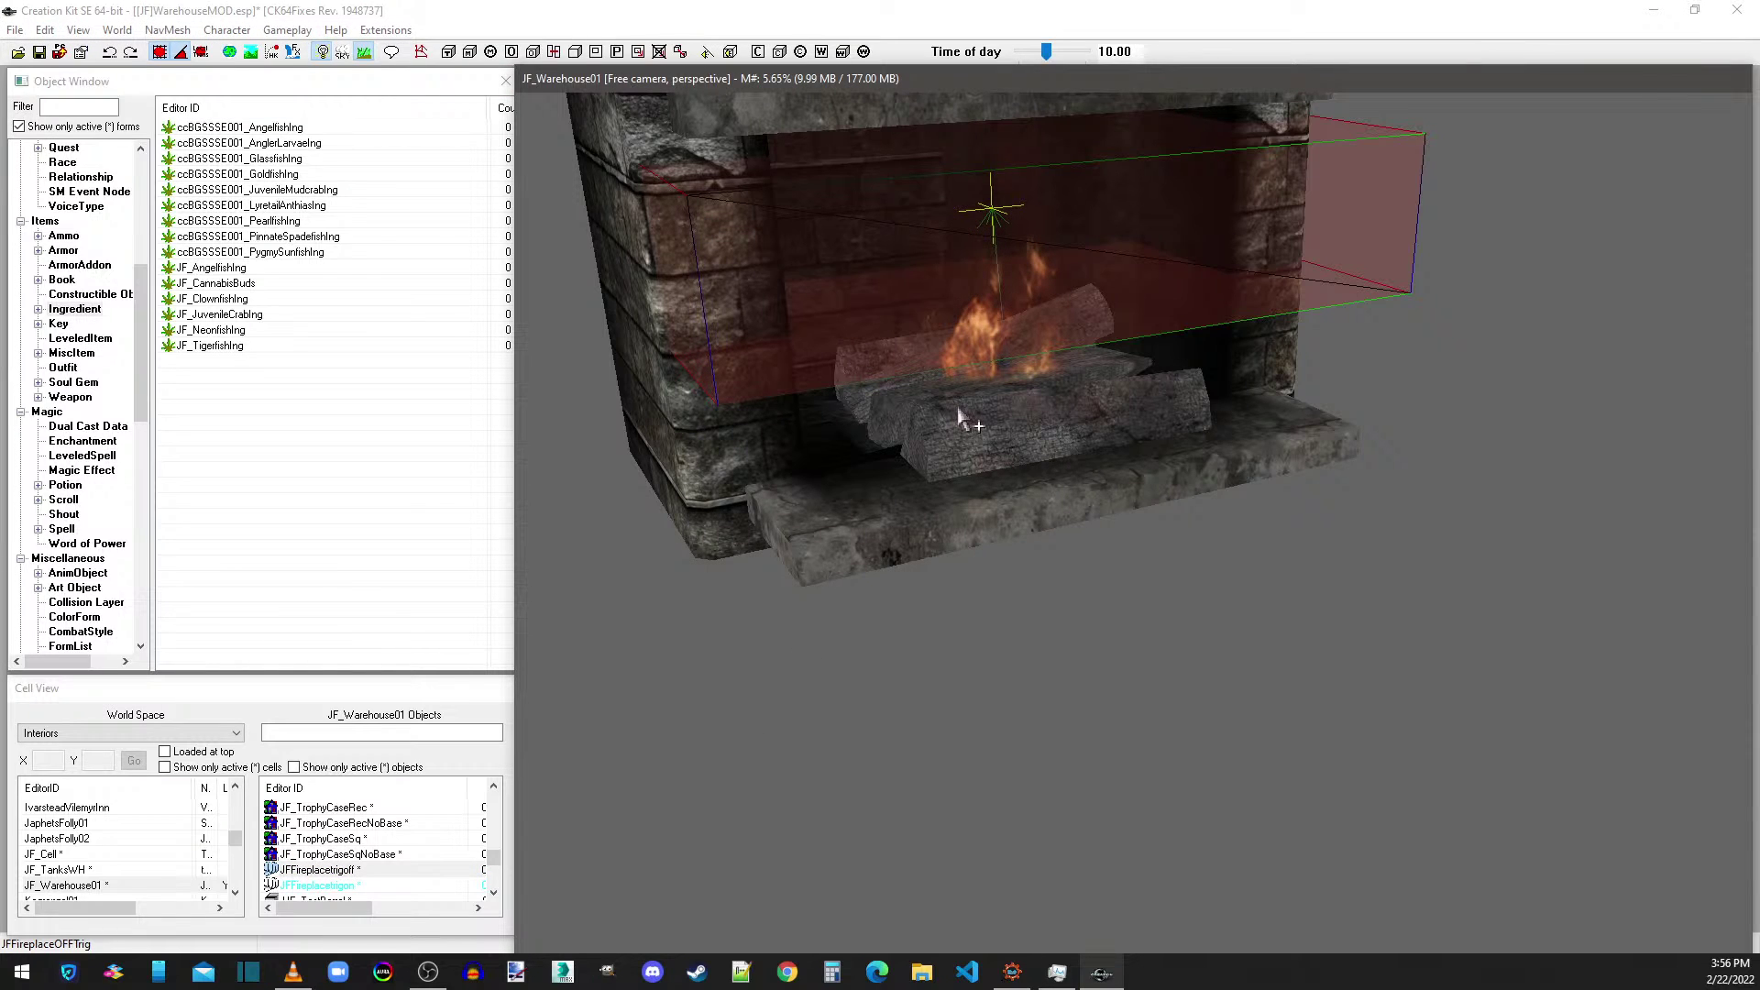
- Check the firewood reference and the Candle_Lit property of JFFireplacetrigoff's JF_CandlelightScript, and close the windows without changes
double_click(960, 417)
left_click(1041, 250)
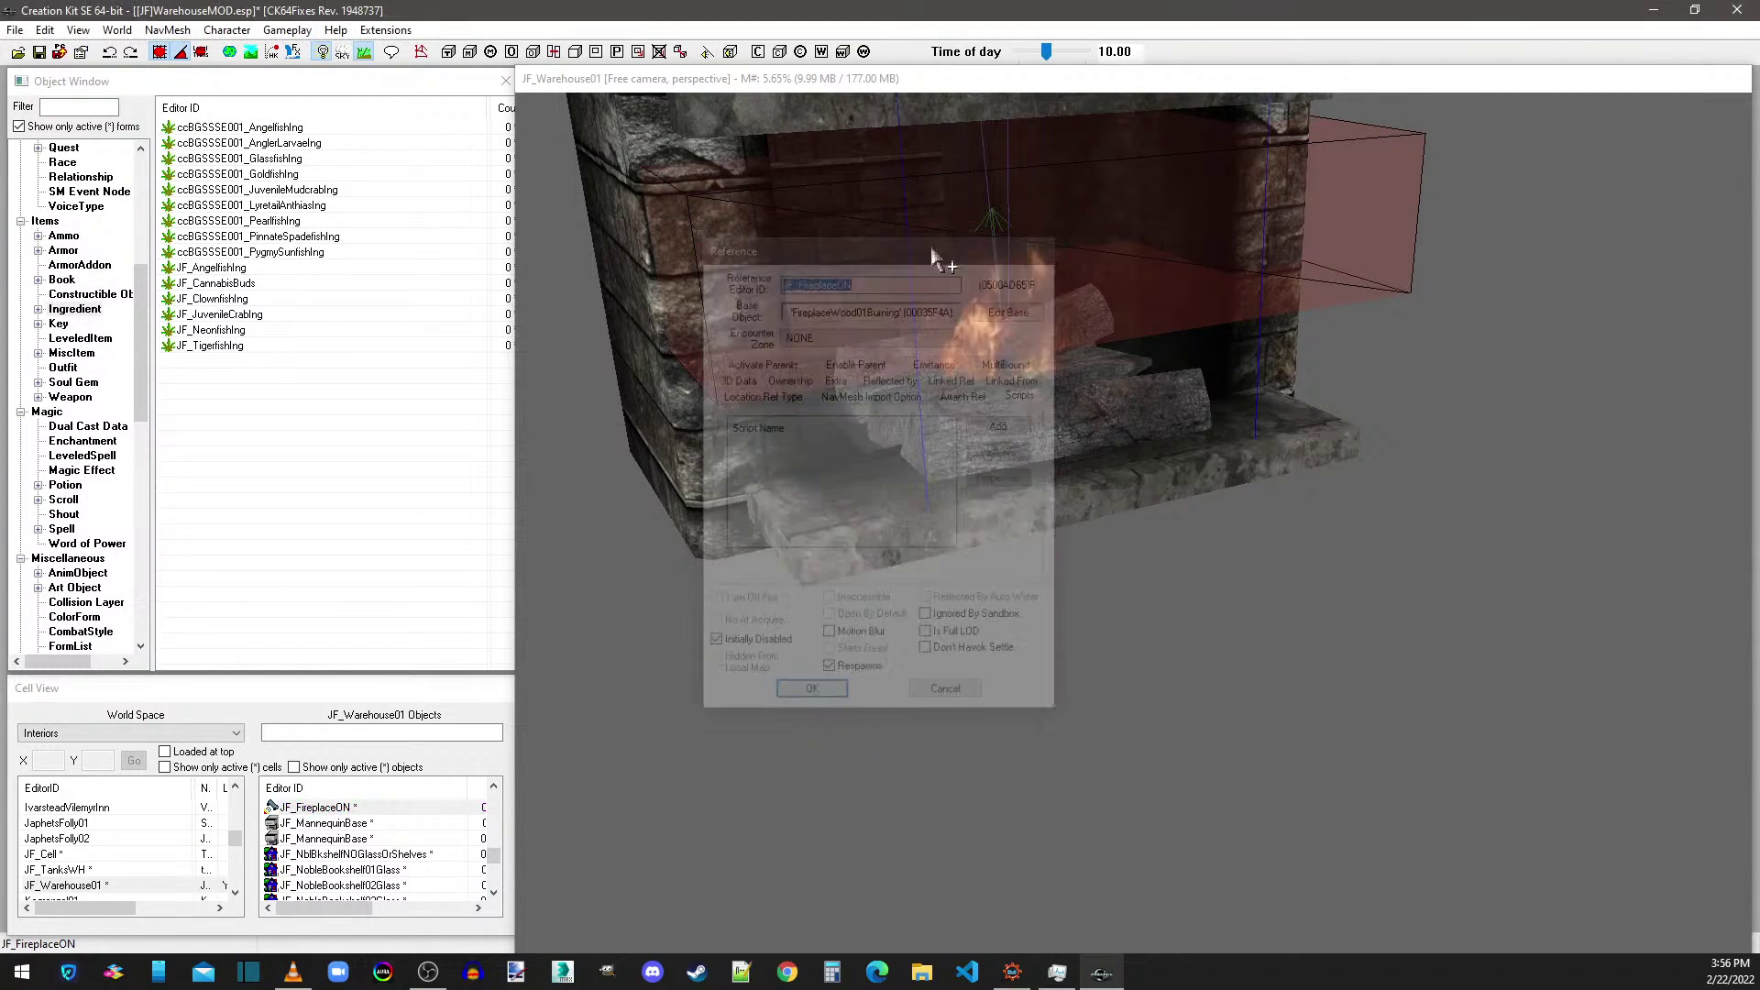
double_click(805, 283)
left_click(814, 449)
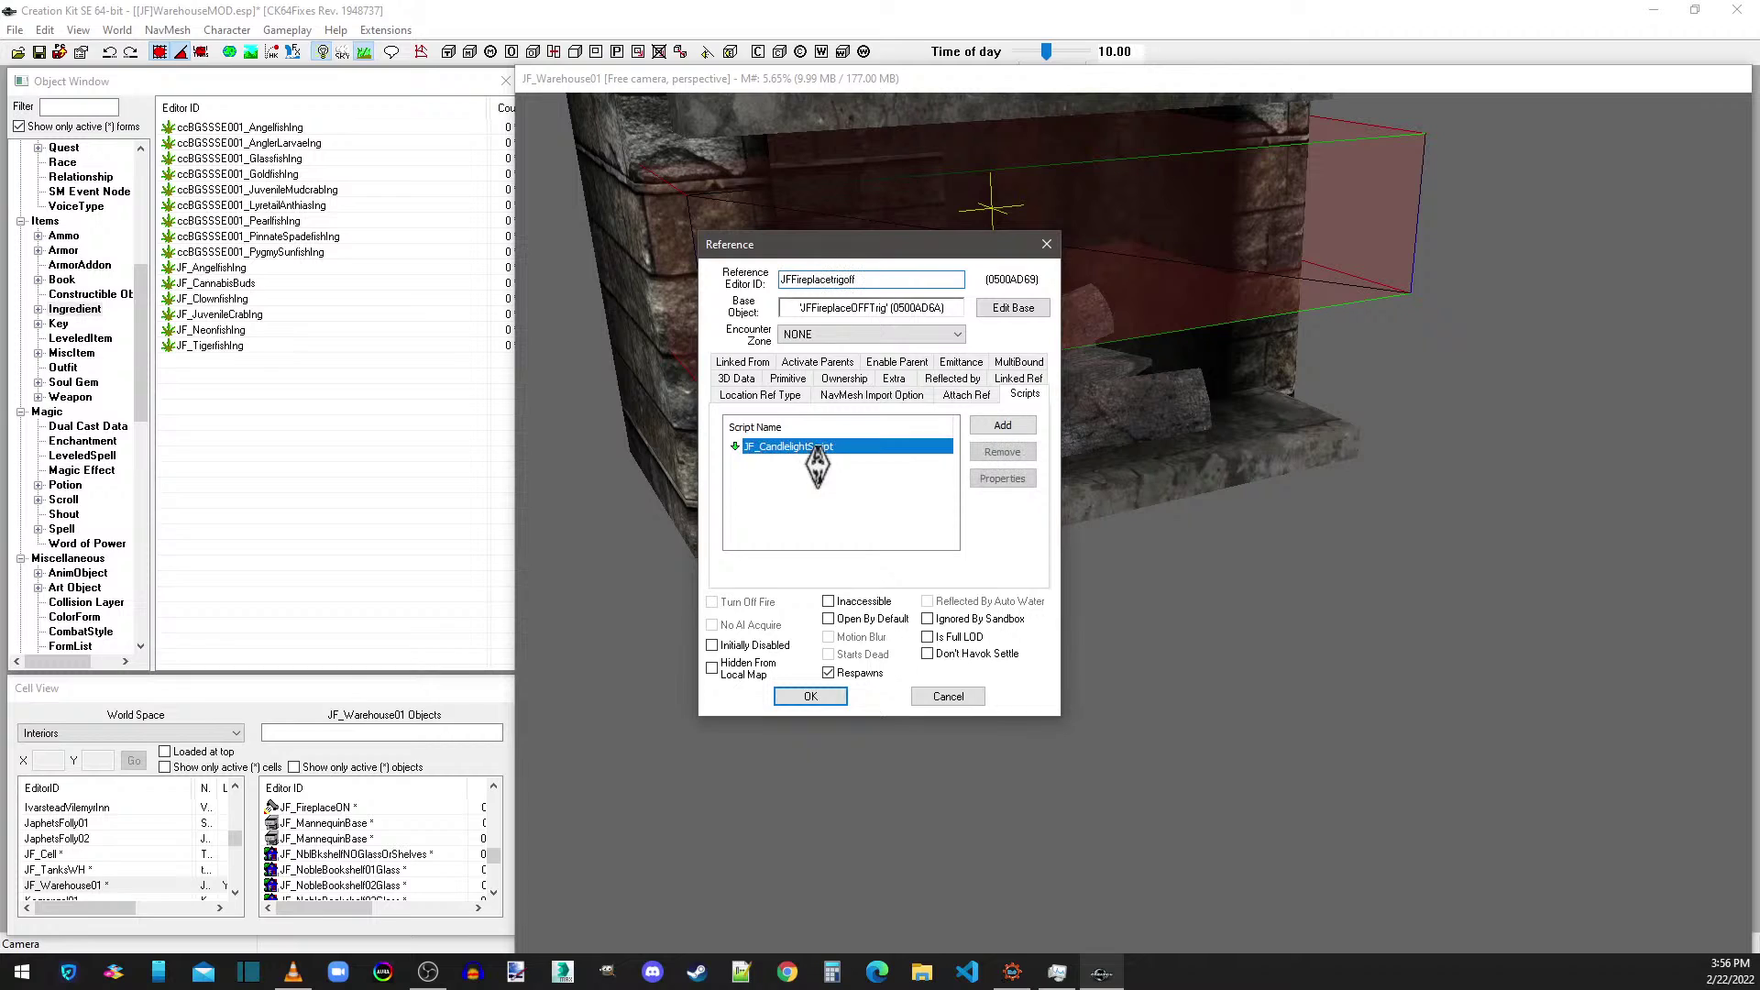
double_click(815, 447)
left_click(541, 214)
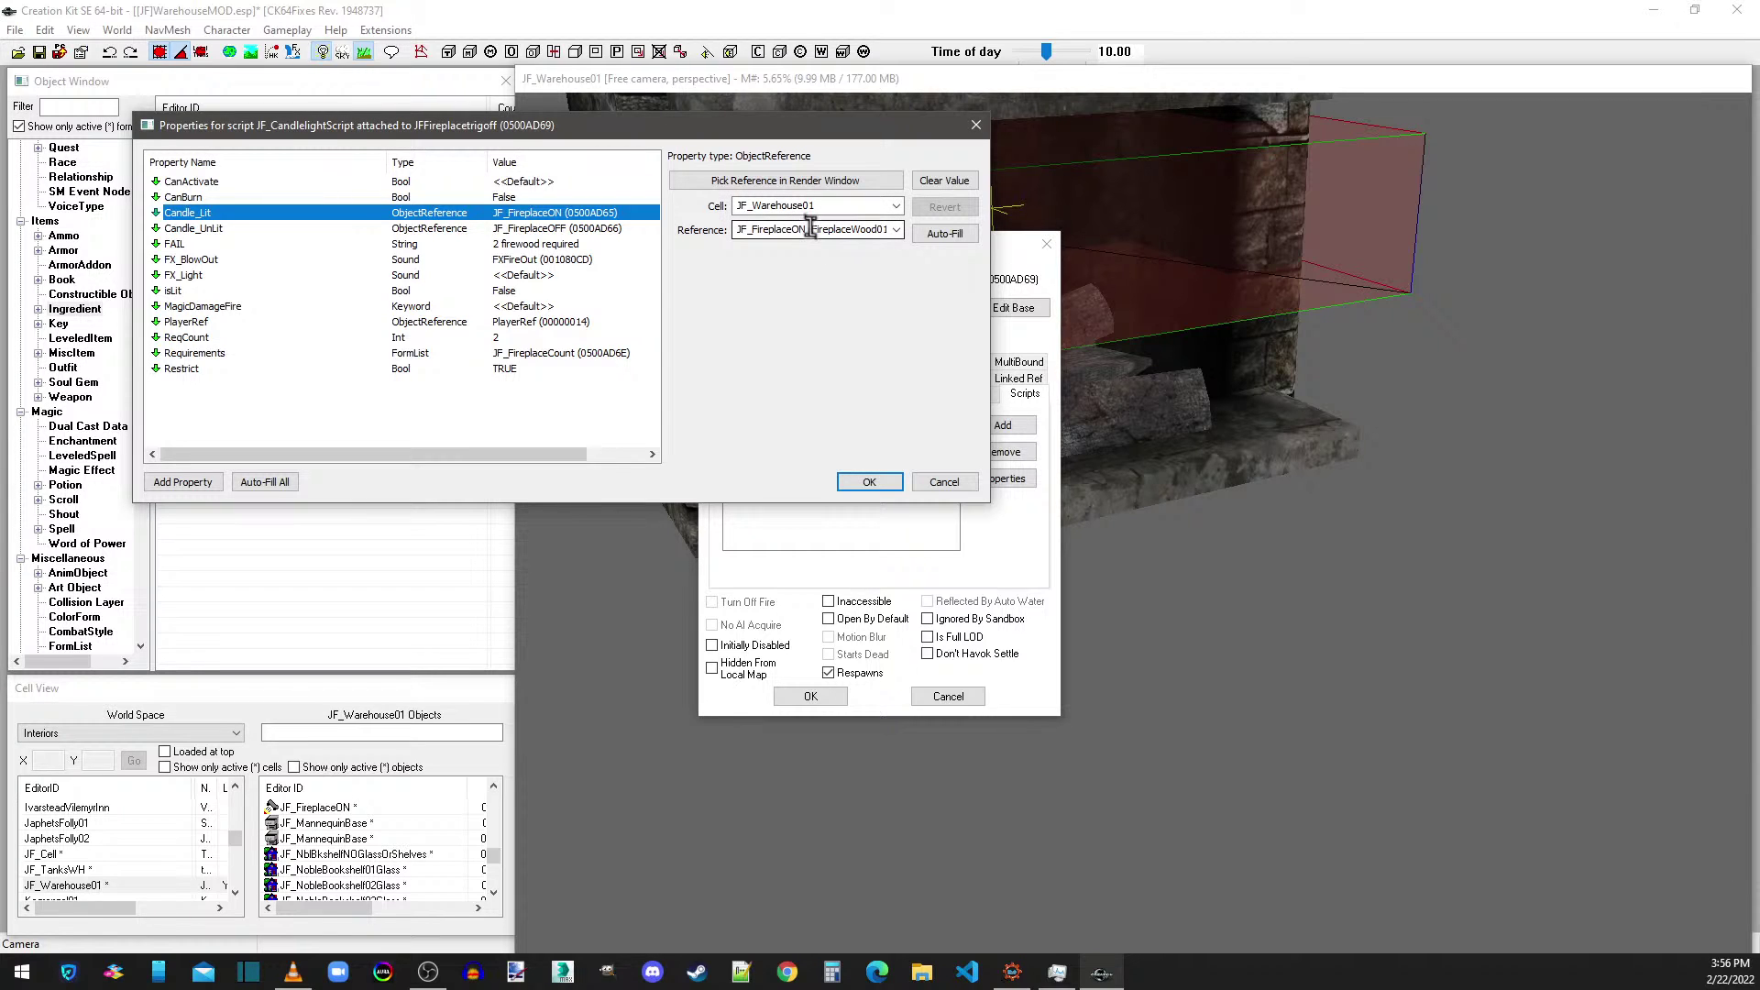
left_click(940, 483)
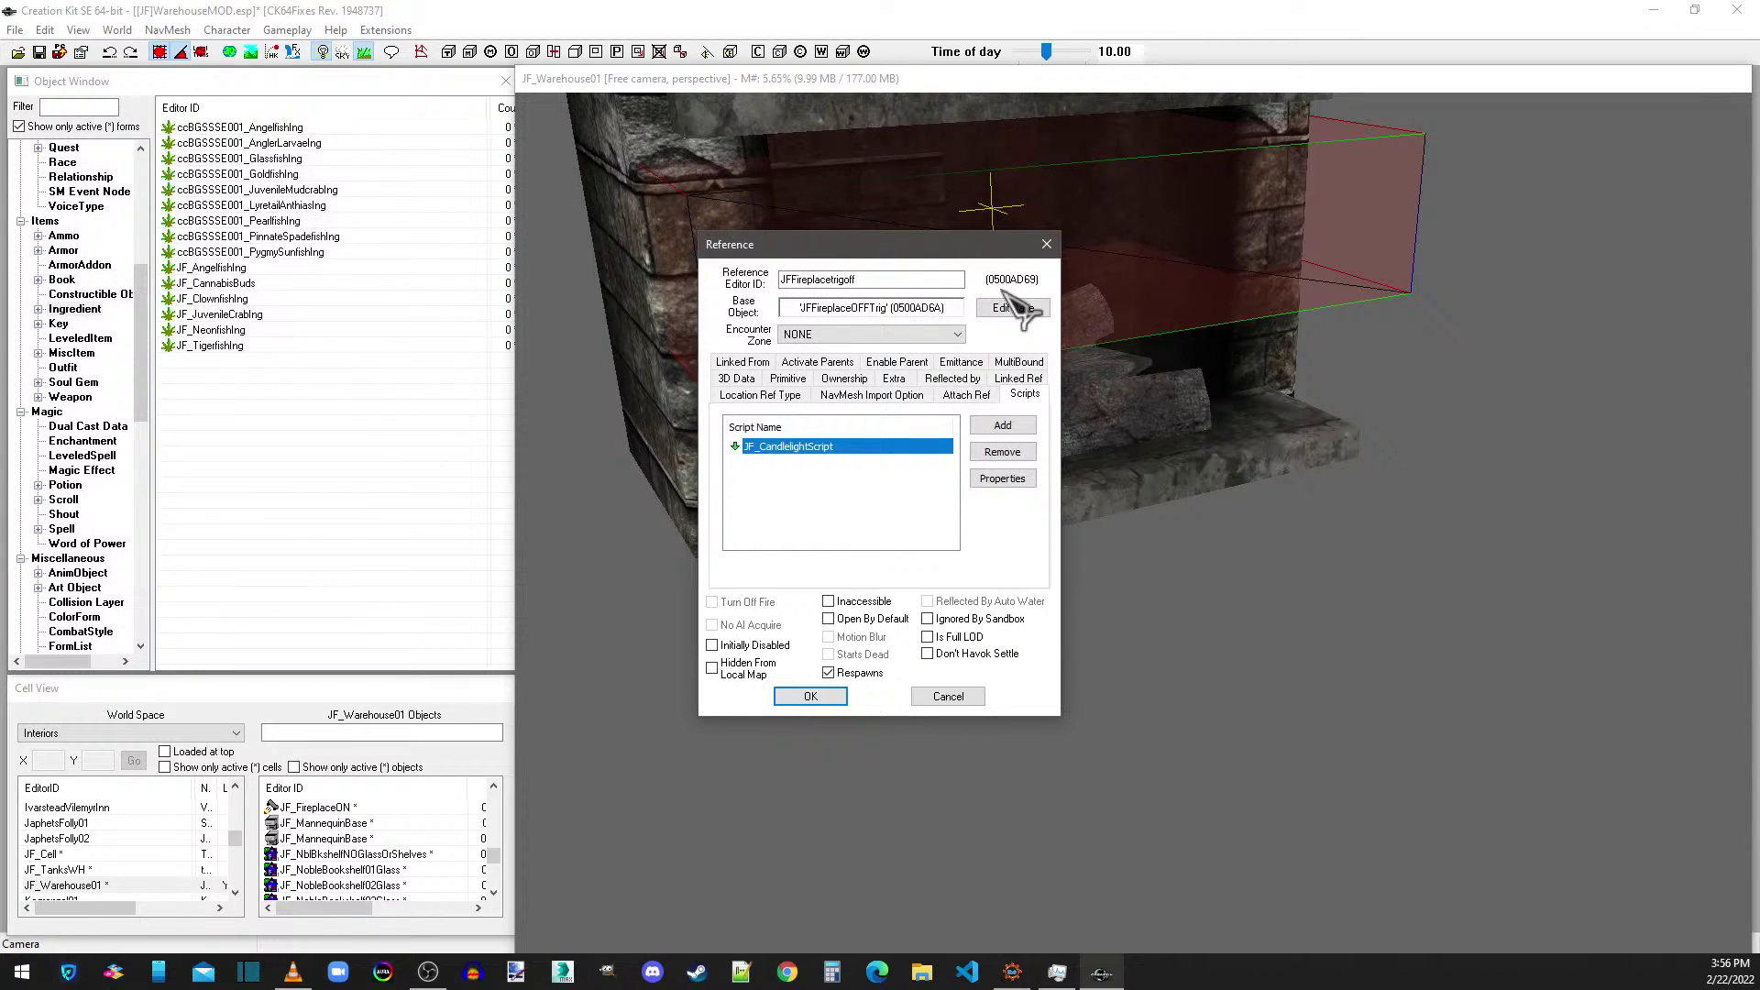
left_click(1046, 244)
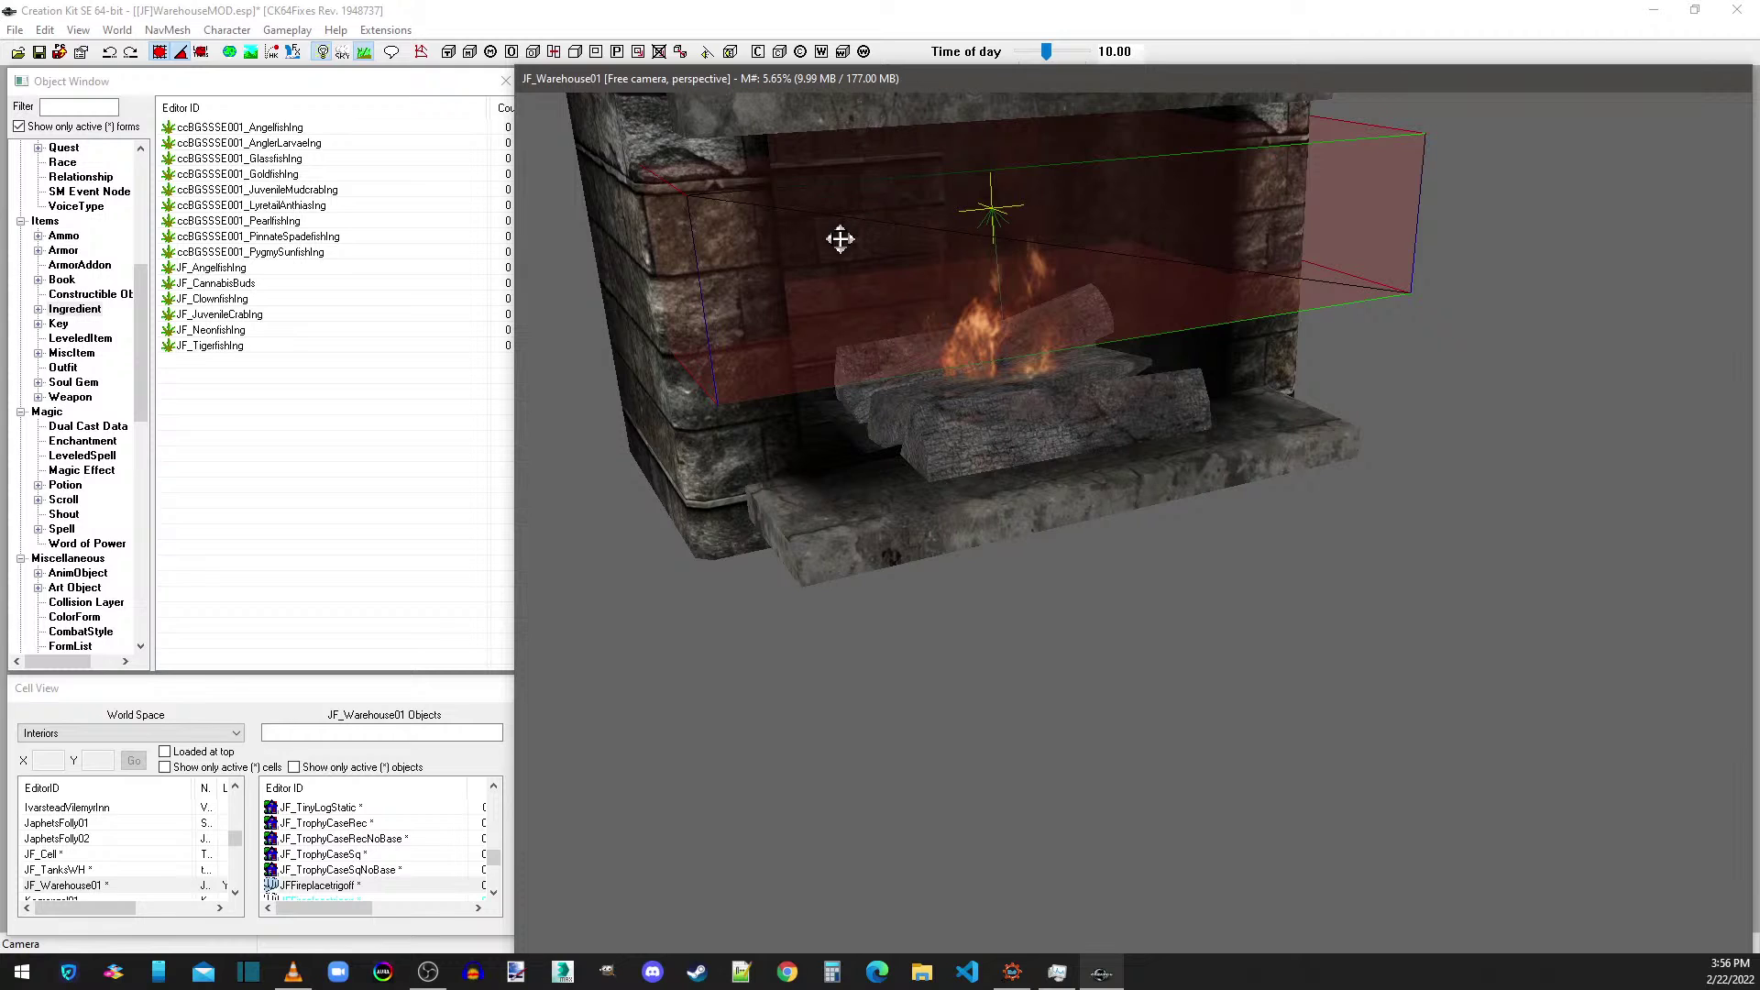
- Duplicate the complete original fireplace with its firewood, smoke and both triggers, and move the copy over to the stone room
scroll(840, 239, "down", 10)
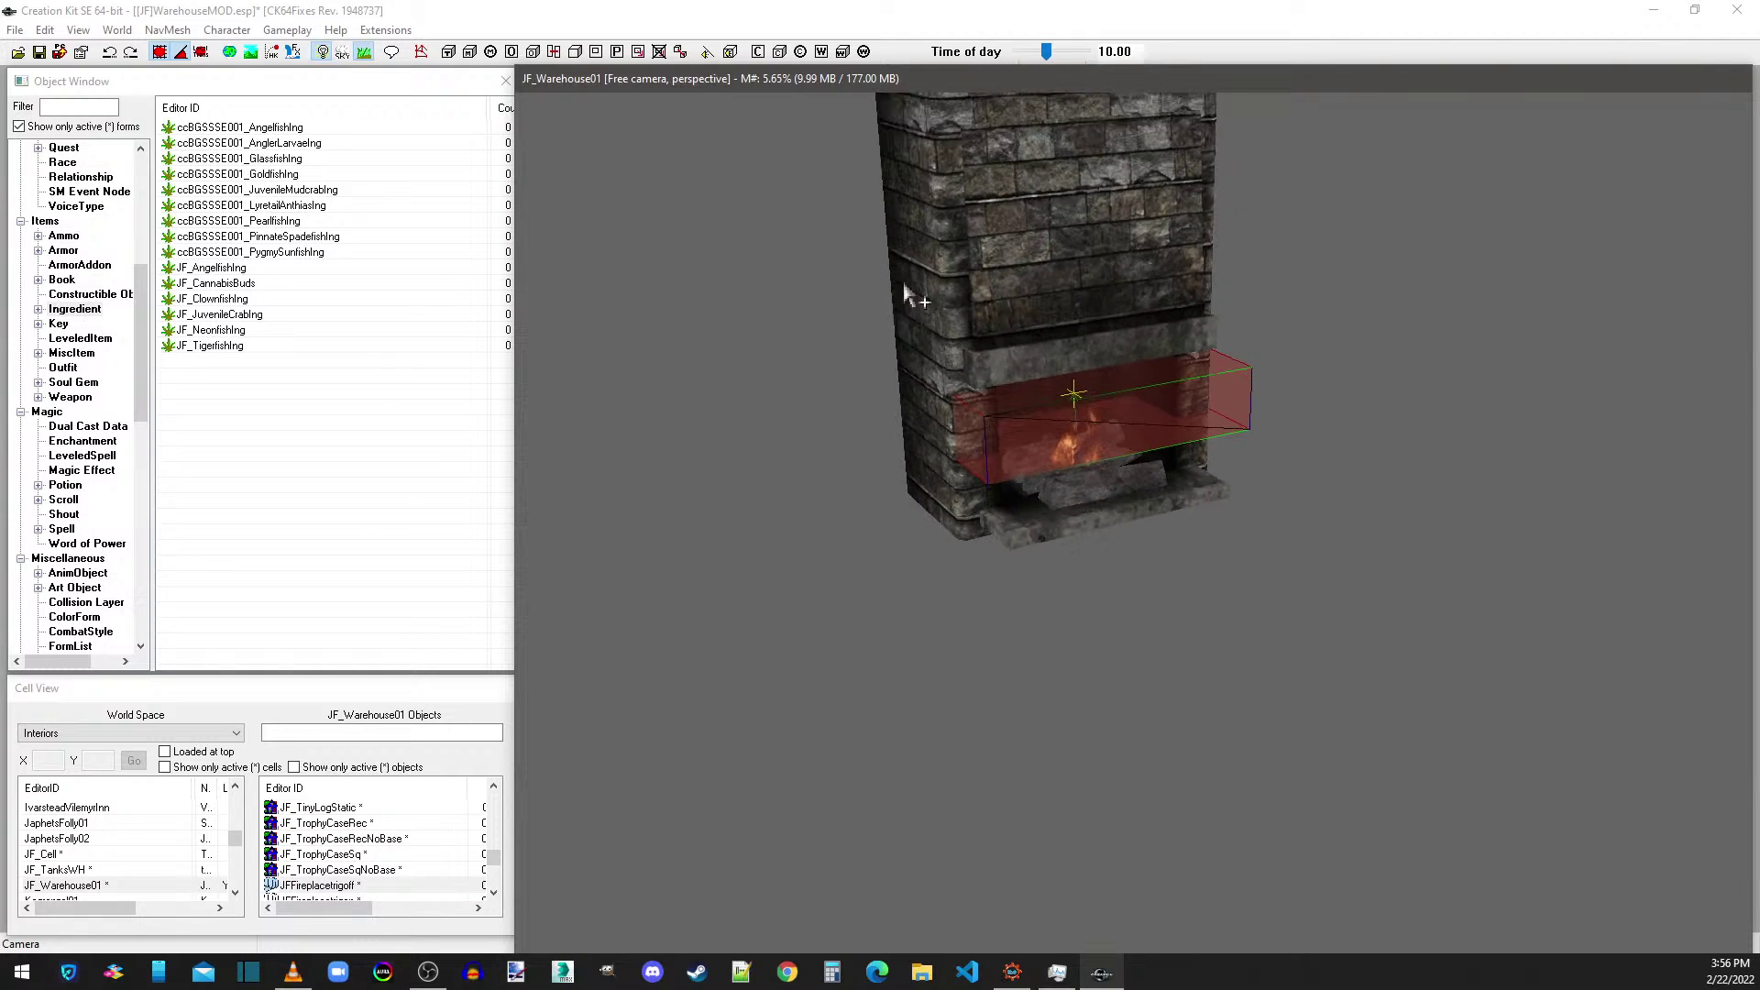
scroll(1063, 294, "down", 5)
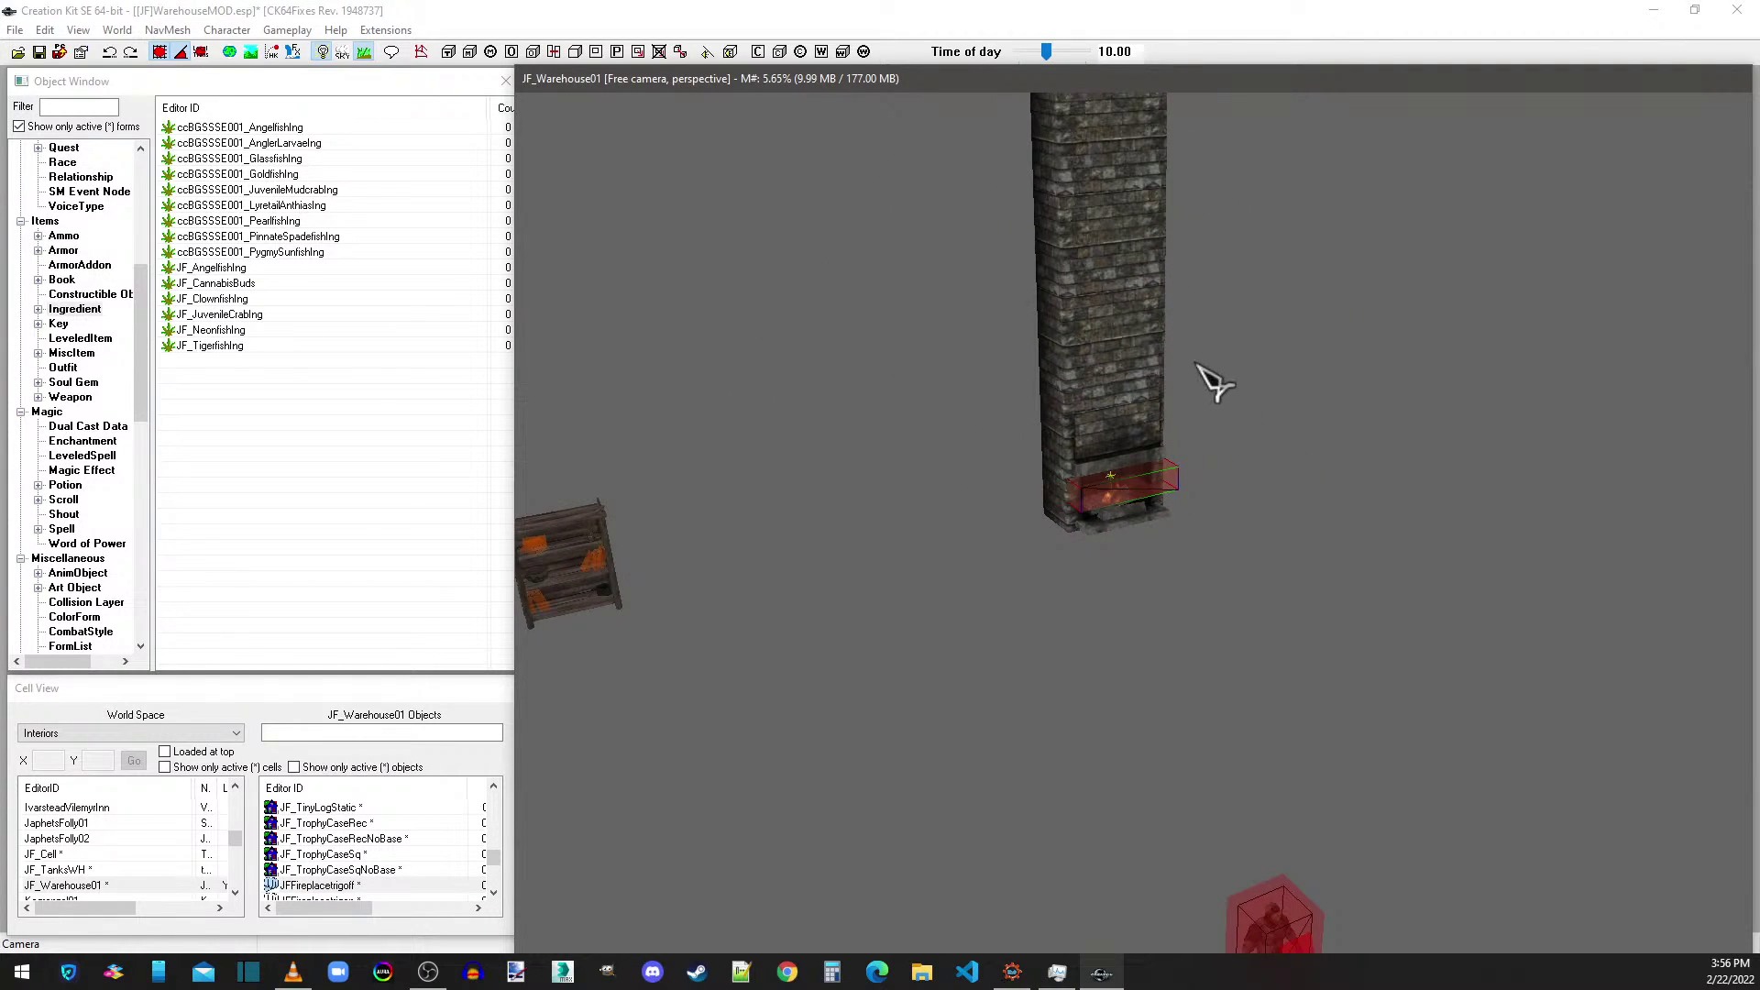
scroll(1179, 392, "down", 1)
middle_click_drag(1179, 391, 1148, 527)
left_click_drag(963, 173, 1217, 739)
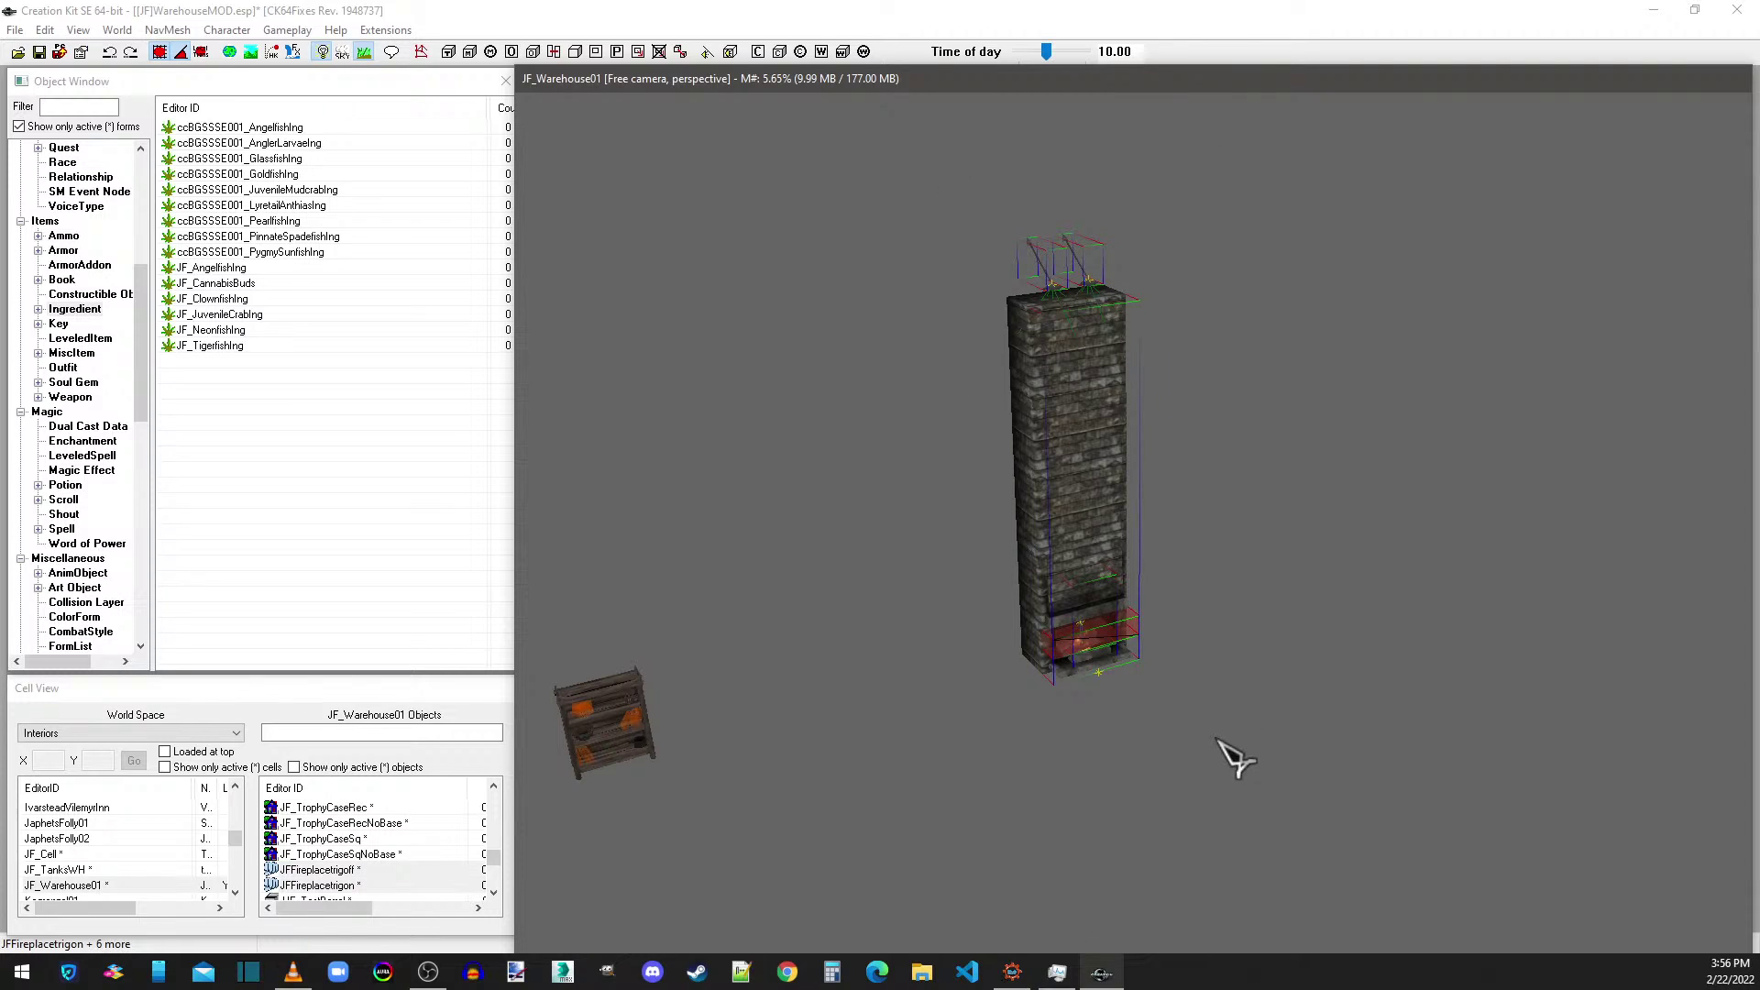
right_click(1044, 463)
left_click(1104, 647)
left_click_drag(1179, 472, 976, 759)
middle_click_drag(959, 549, 754, 557, "shift")
middle_click_drag(1028, 317, 1297, 331, "shift")
left_click_drag(1297, 332, 981, 321)
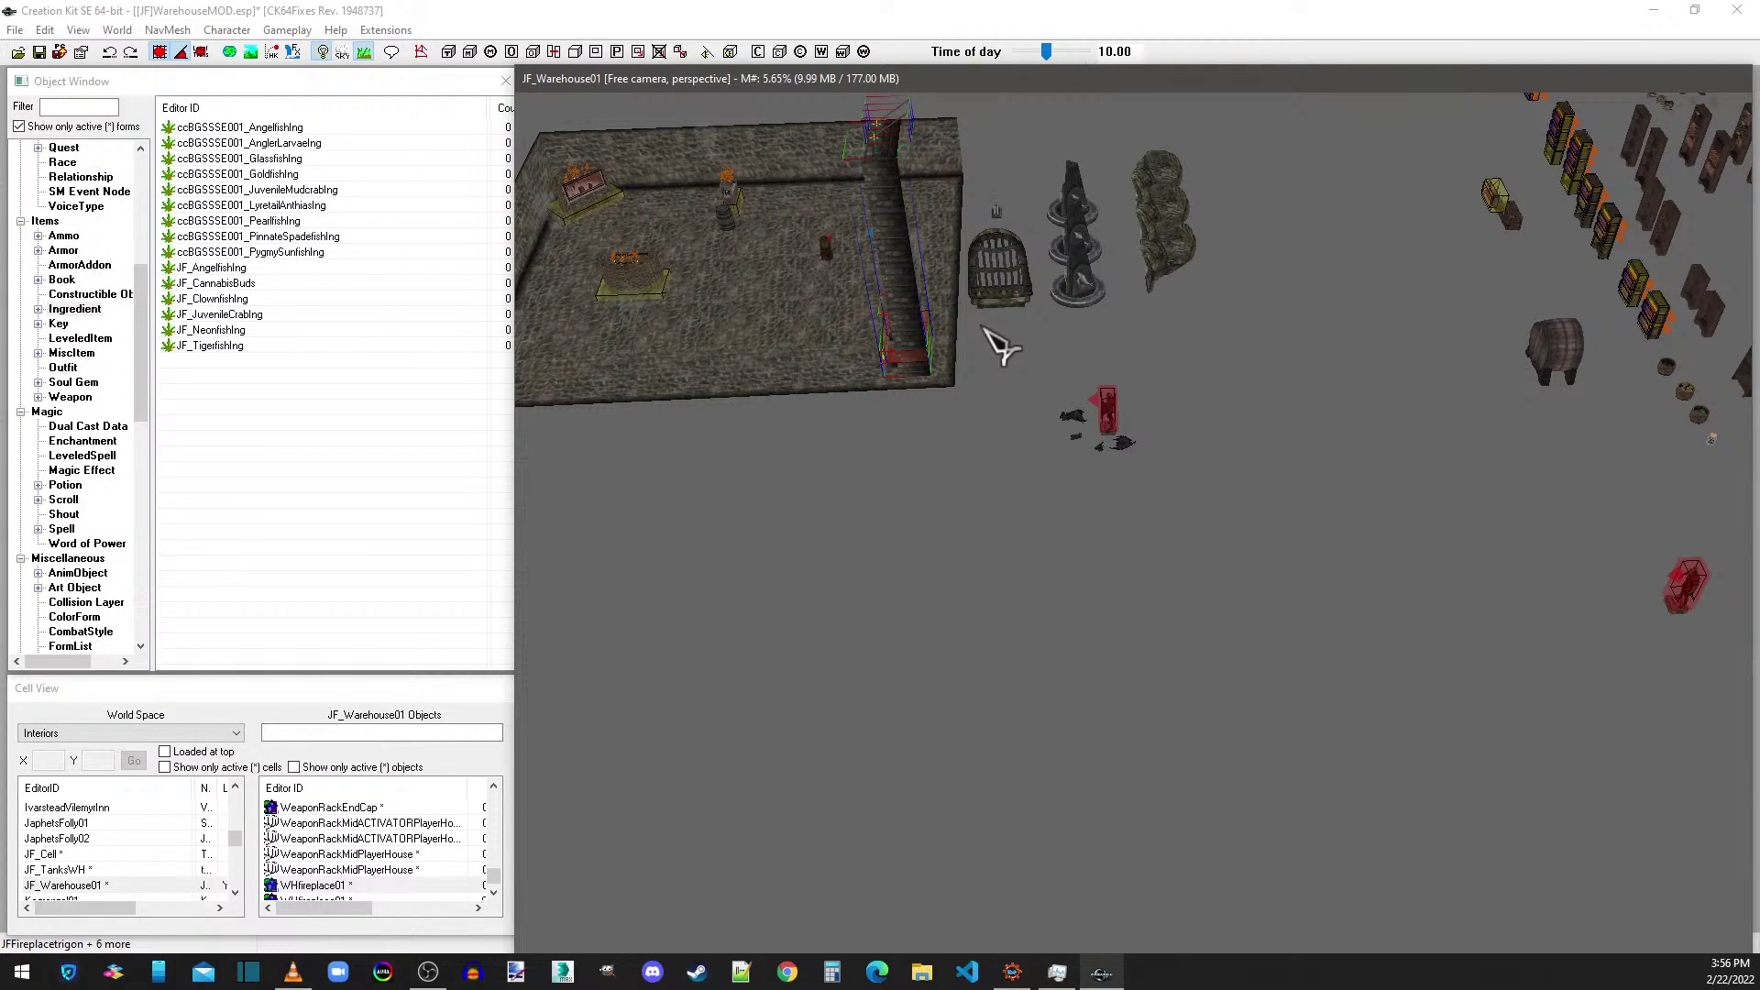
- Position the copied fireplace in the stone room's rebuilt corner and lower it slightly into the floor
middle_click_drag(999, 347, 1116, 576, "shift")
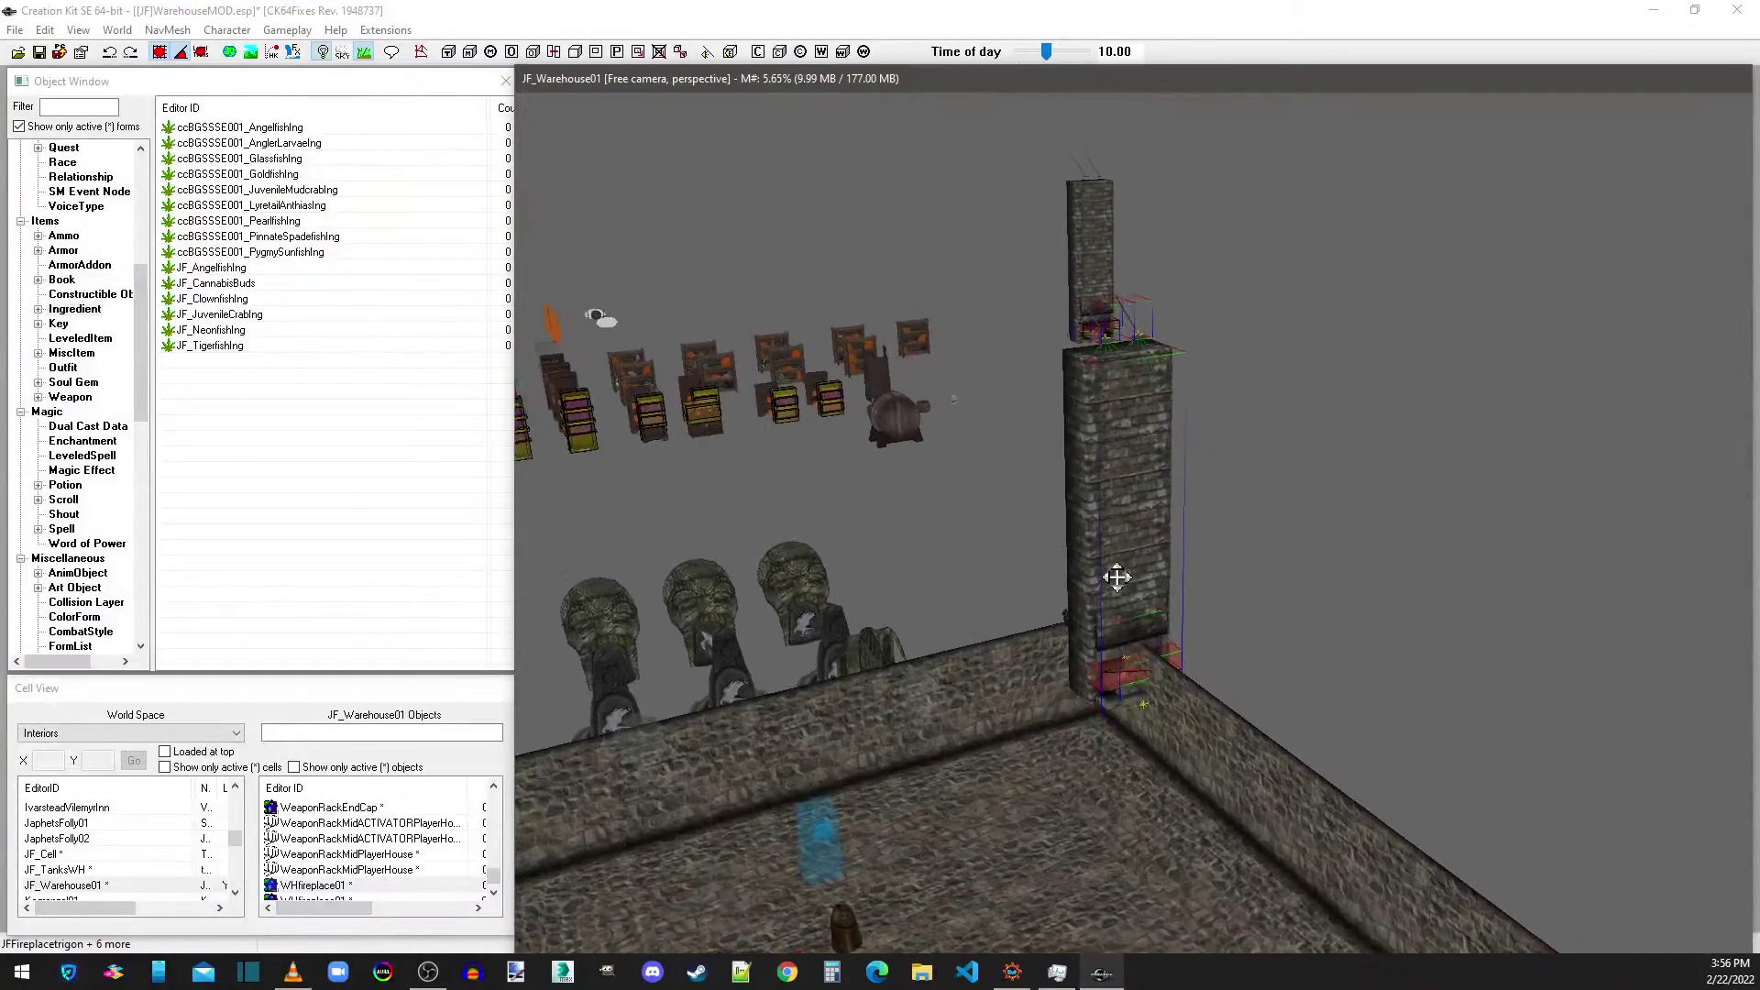
scroll(1117, 576, "up", 10)
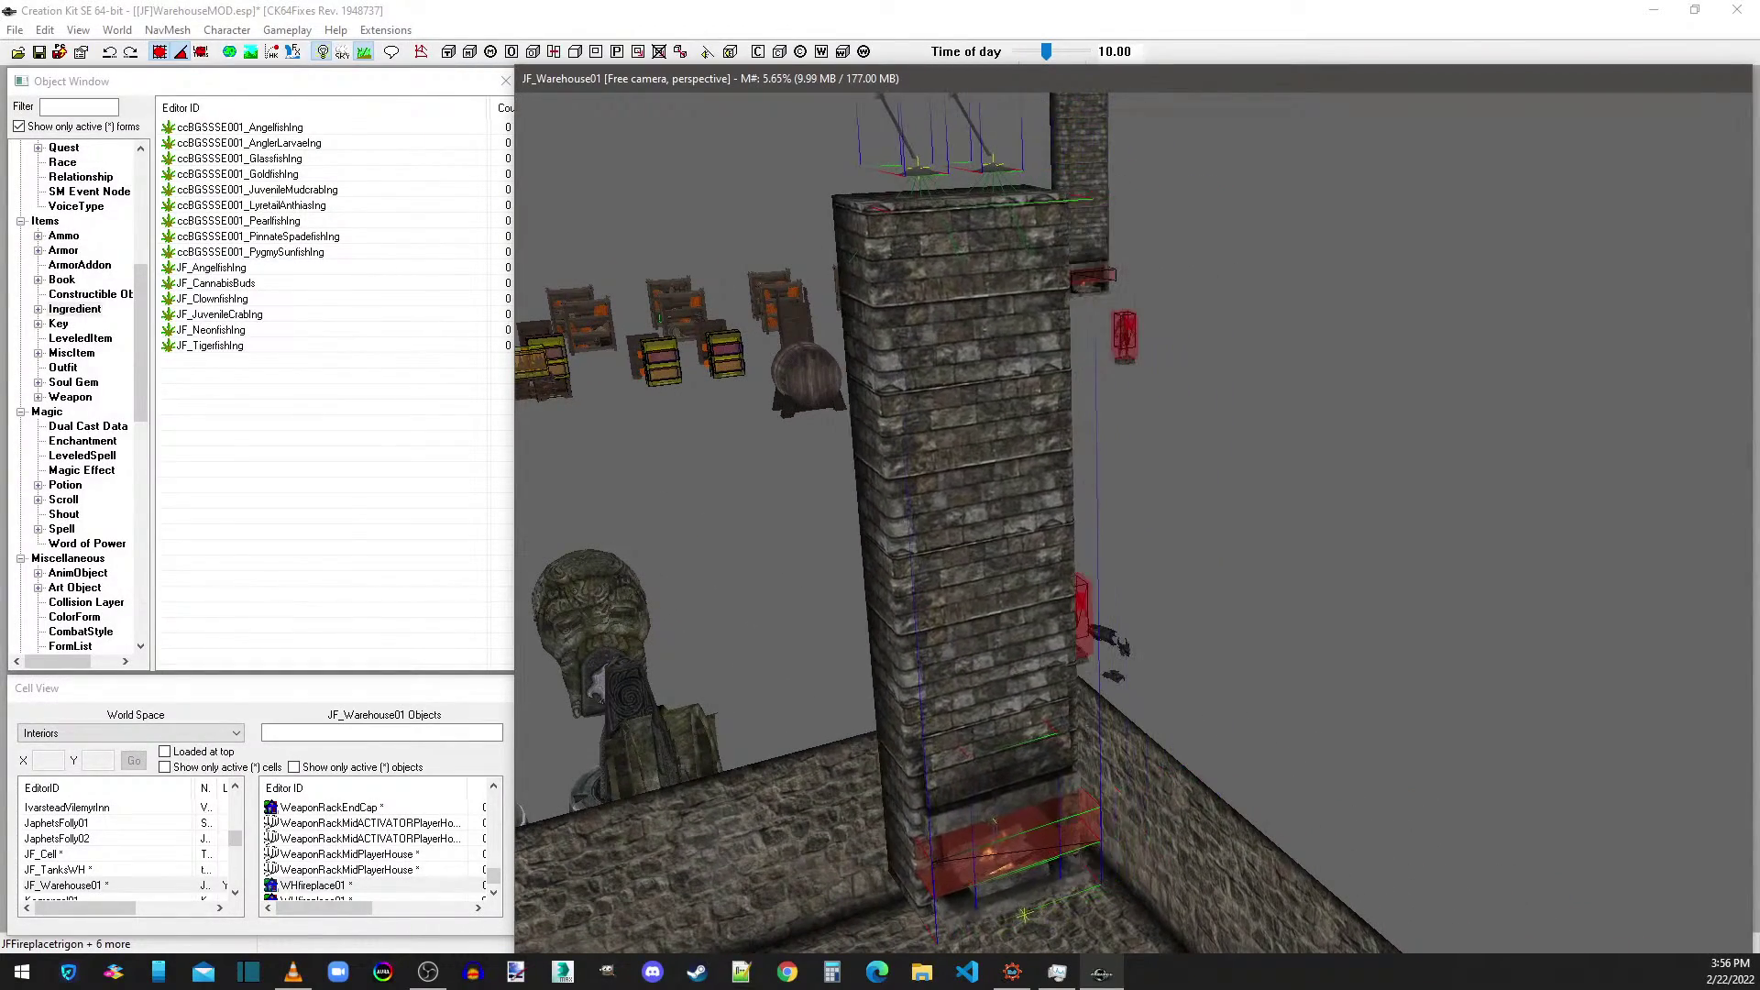
left_click_drag(1039, 650, 1064, 641)
scroll(1064, 641, "up", 2)
middle_click_drag(1065, 641, 1167, 415)
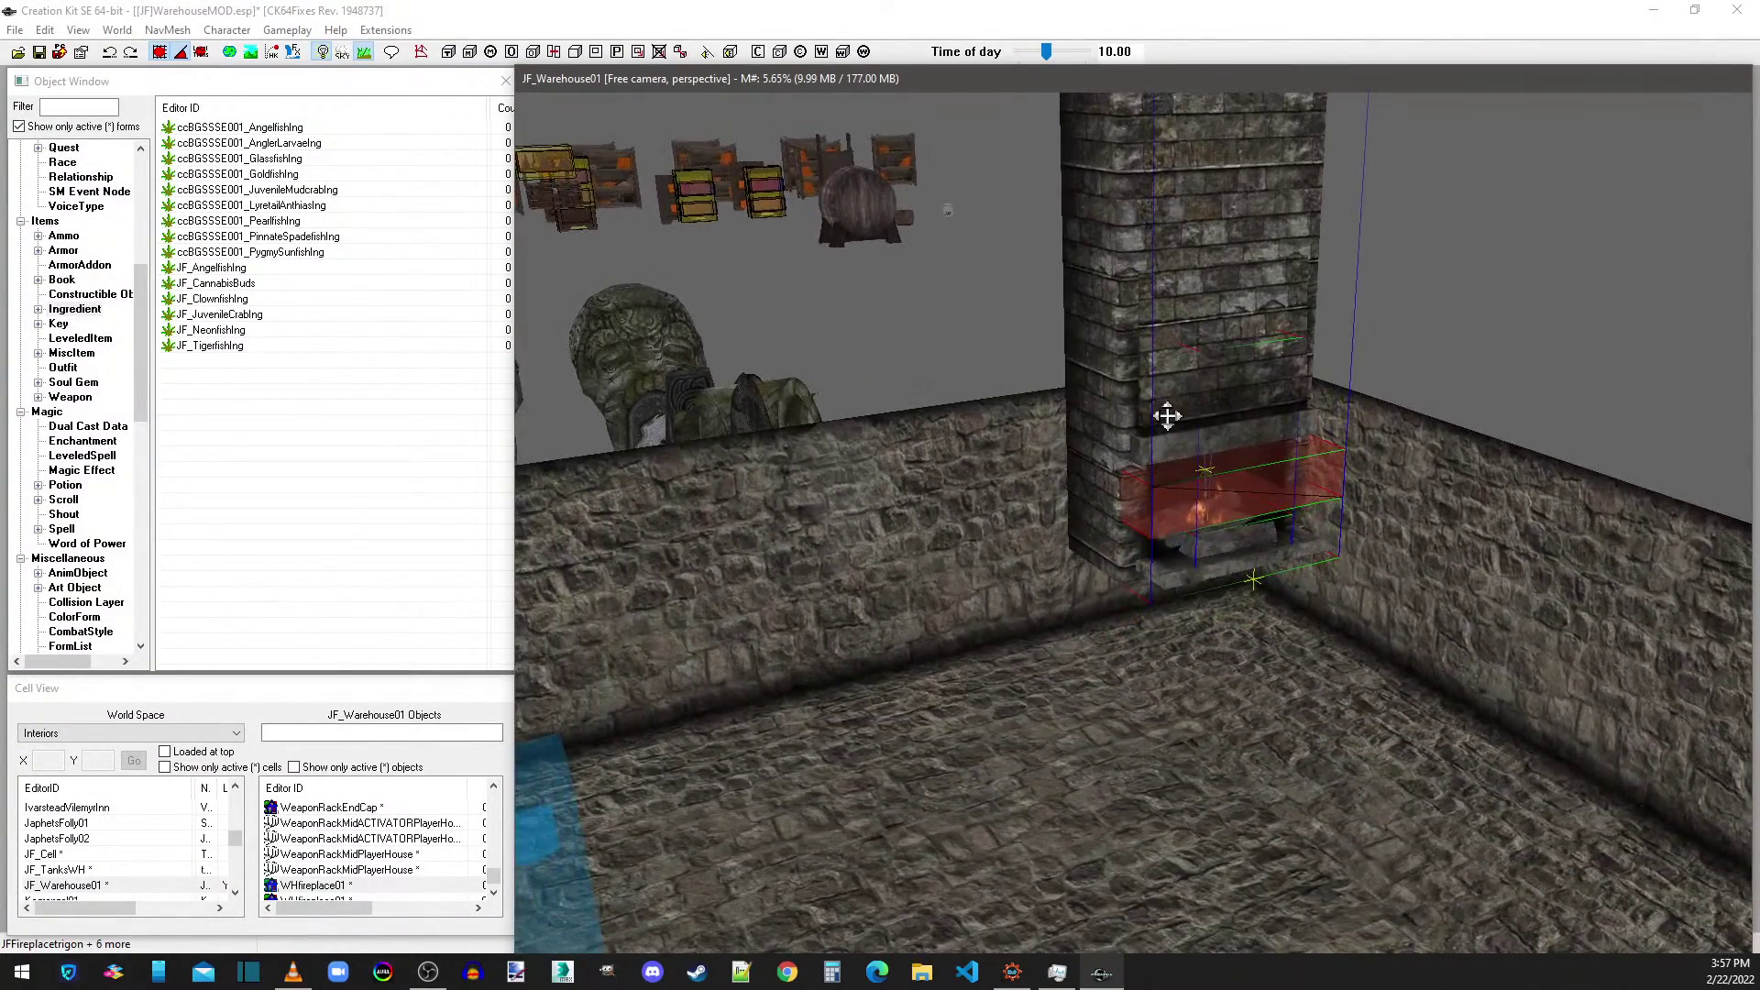
left_click_drag(1167, 415, 1159, 503)
mouse_move(1158, 504)
middle_mouse_down("shift")
mouse_move(1167, 444)
mouse_move(1160, 467)
mouse_move(1202, 458)
mouse_move(1173, 475)
middle_mouse_up("shift")
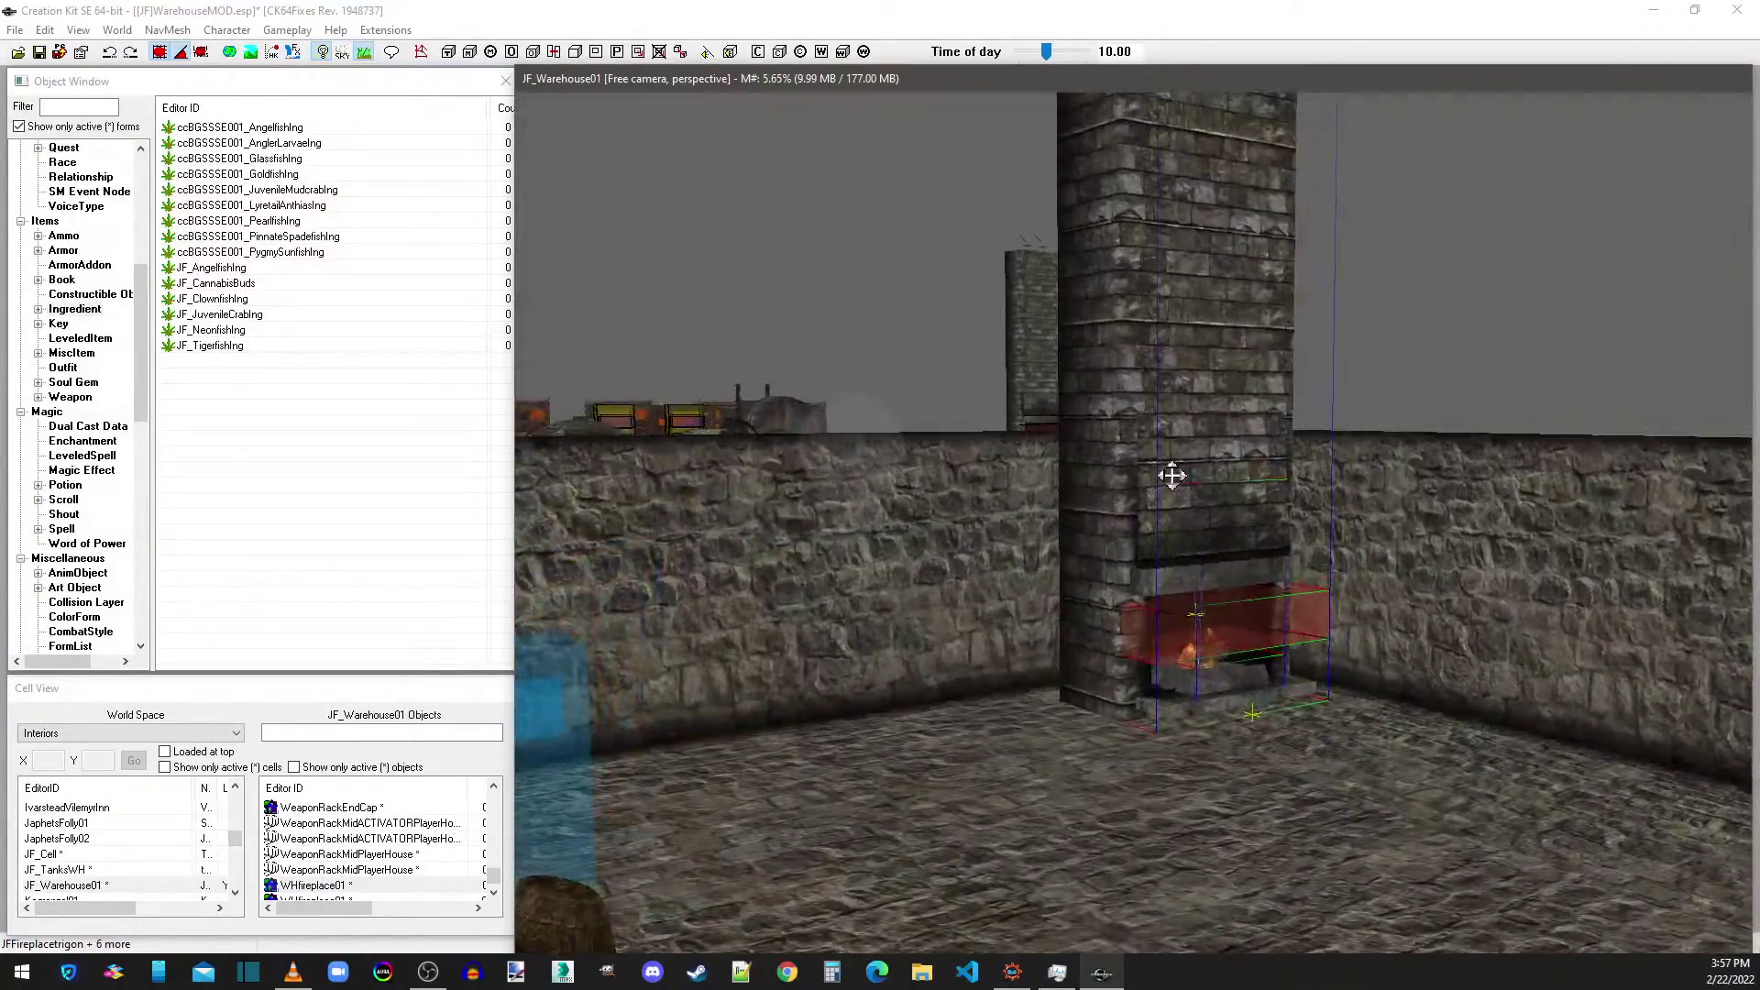
key("z")
left_click_drag(1182, 485, 1184, 505)
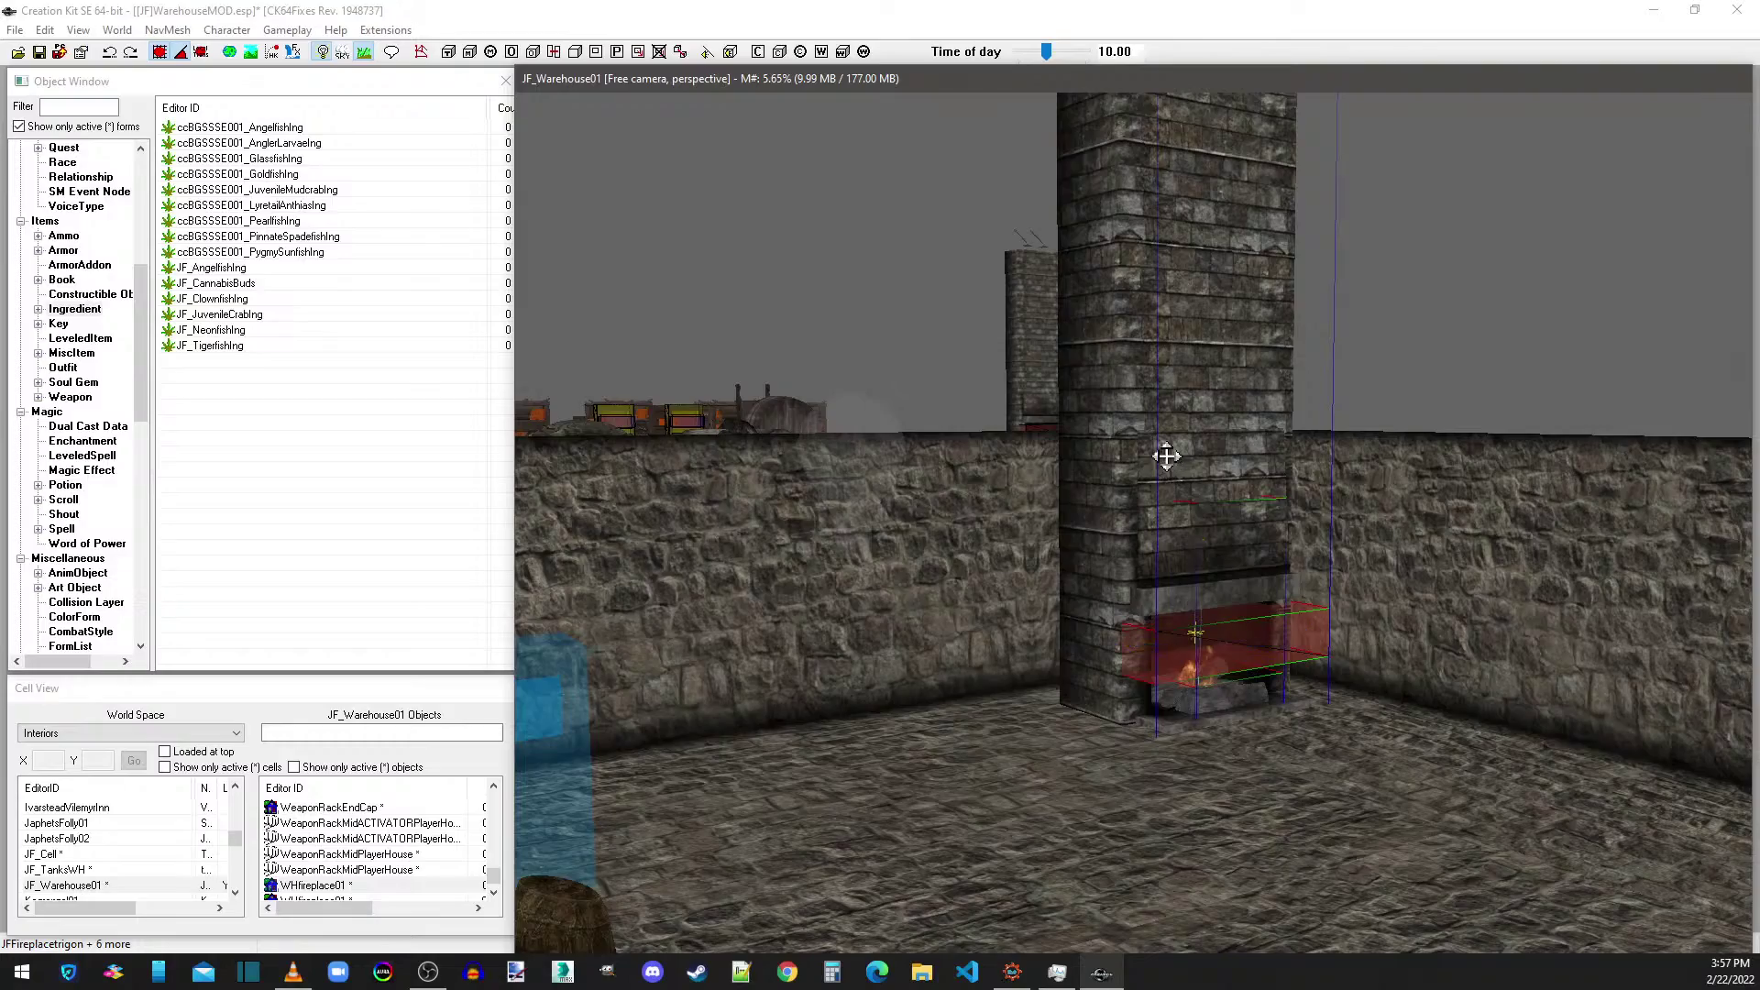
- In the copied fireplace's JFFireplacetrigoff001 trigger, set the Candle_Lit property of JF_CandlelightScript to the JF_FireplaceON002 reference
middle_click_drag(1164, 452, 1230, 657, "shift")
scroll(1230, 656, "up", 2)
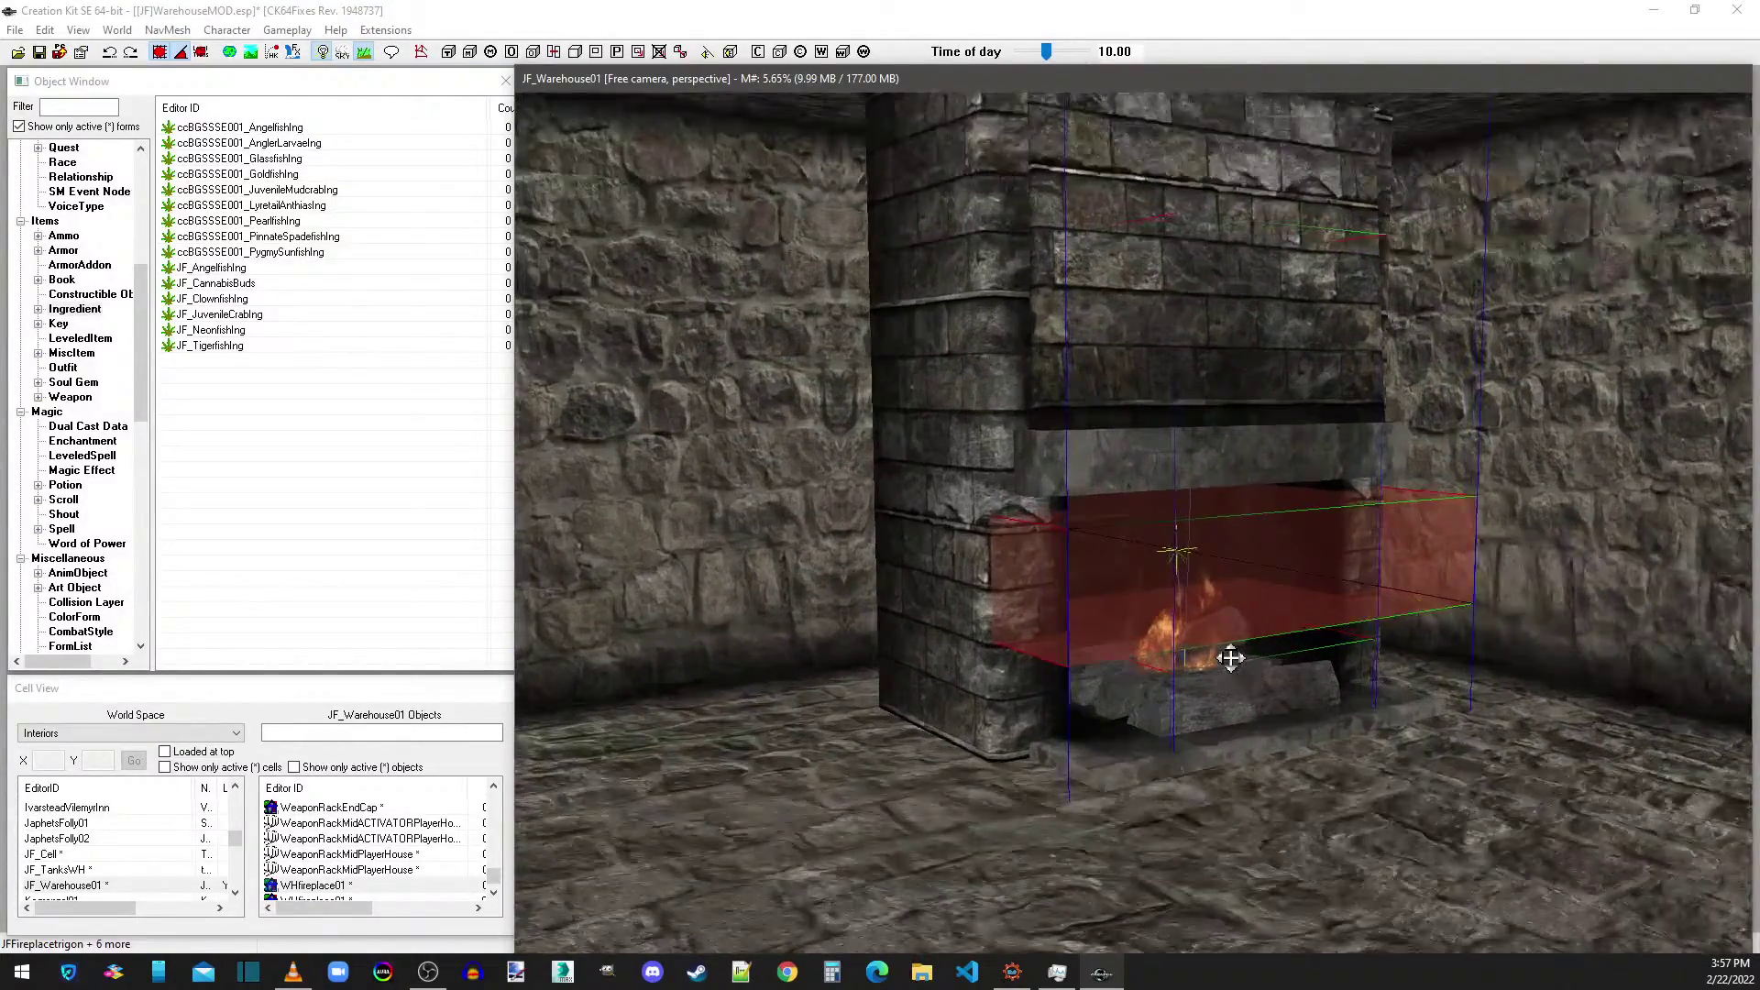
left_click(1236, 591)
double_click(1236, 592)
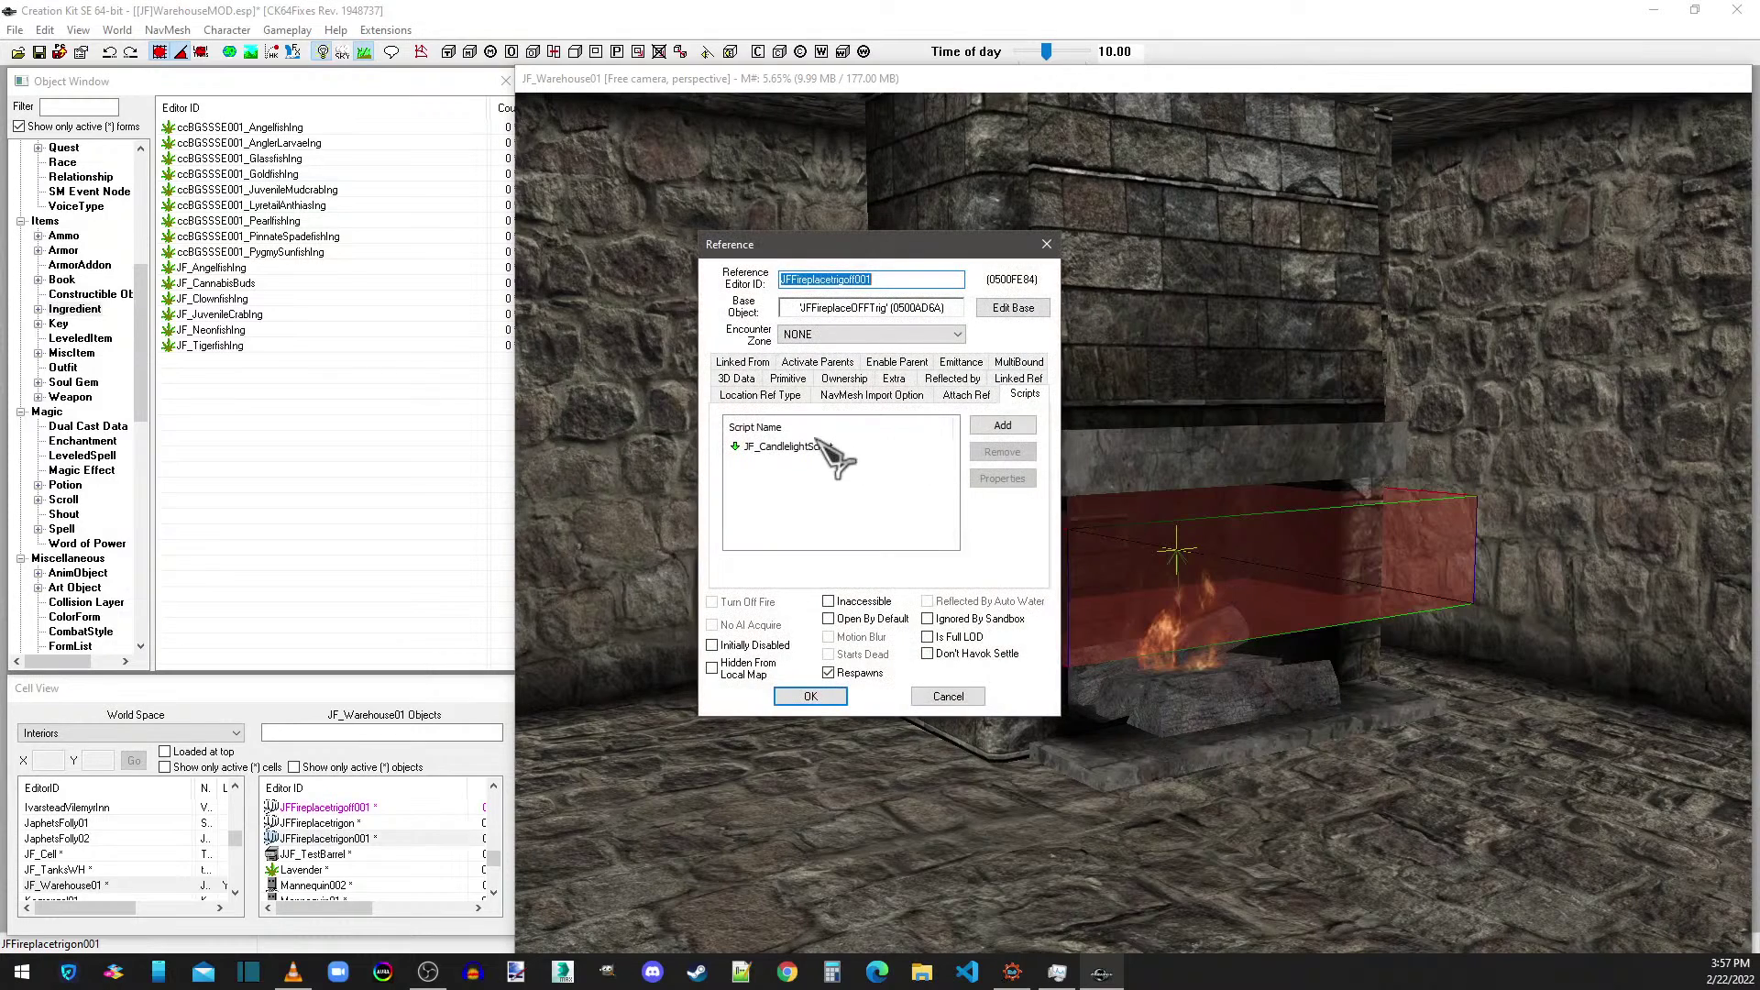
left_click(825, 447)
double_click(825, 448)
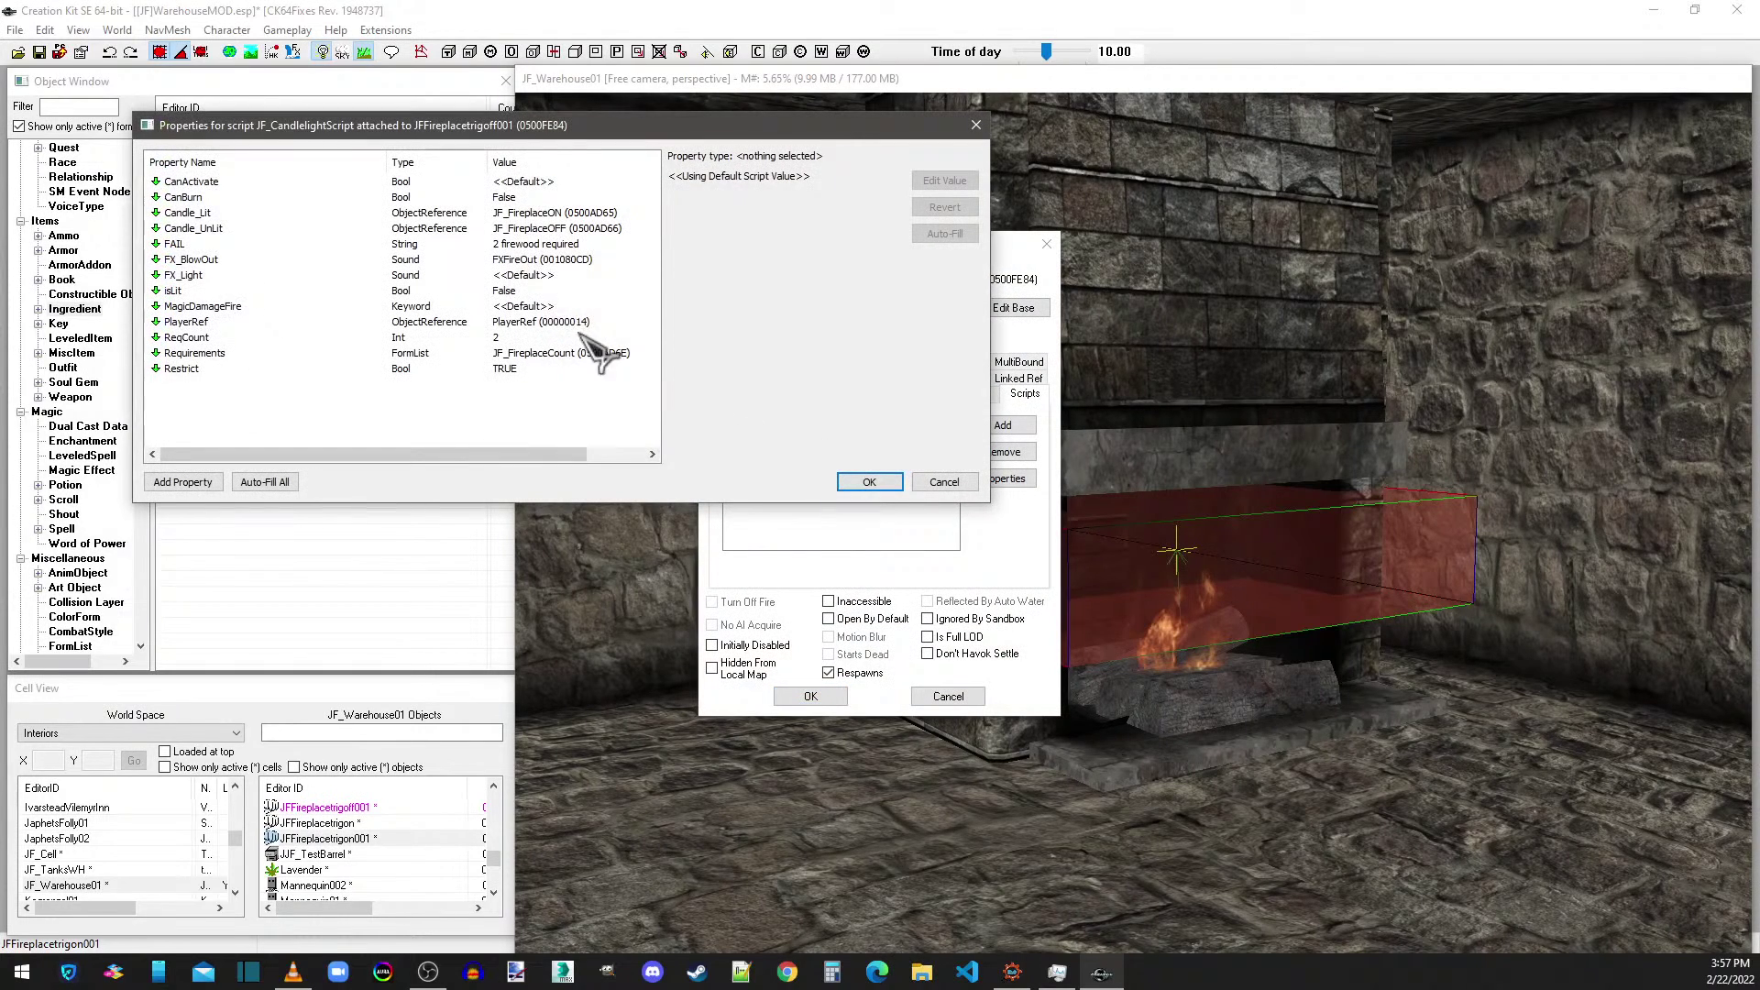
left_click(559, 215)
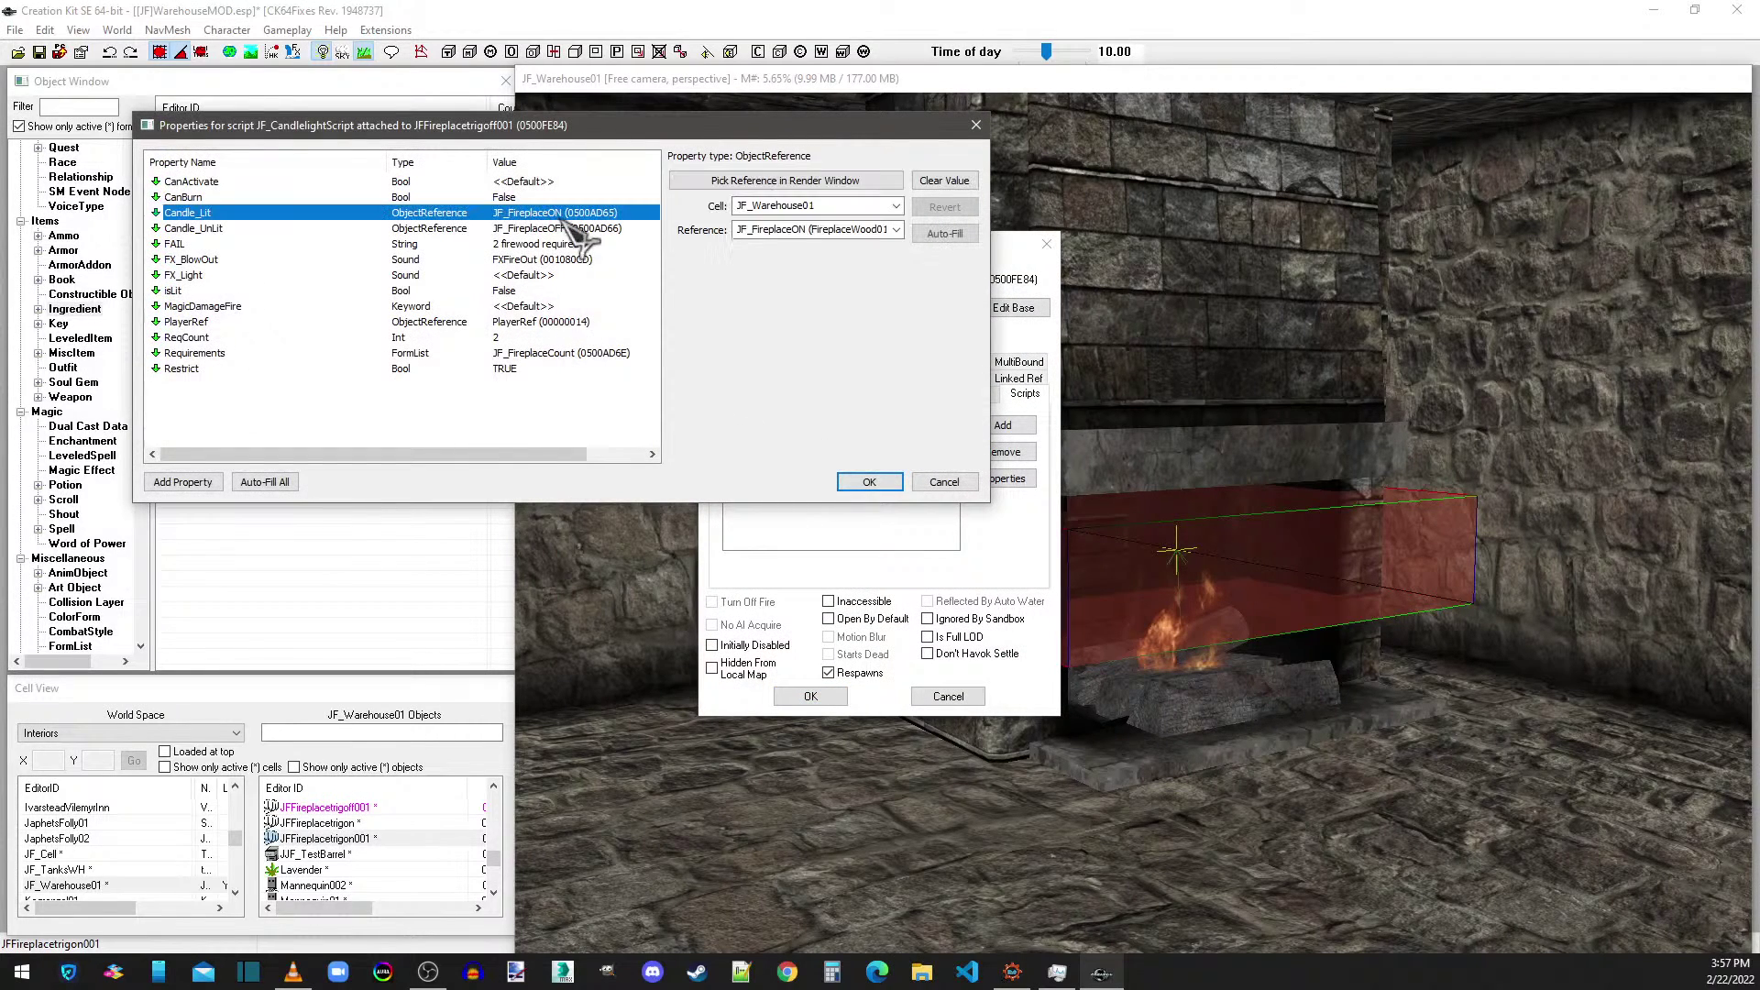
left_click(896, 230)
left_click(814, 260)
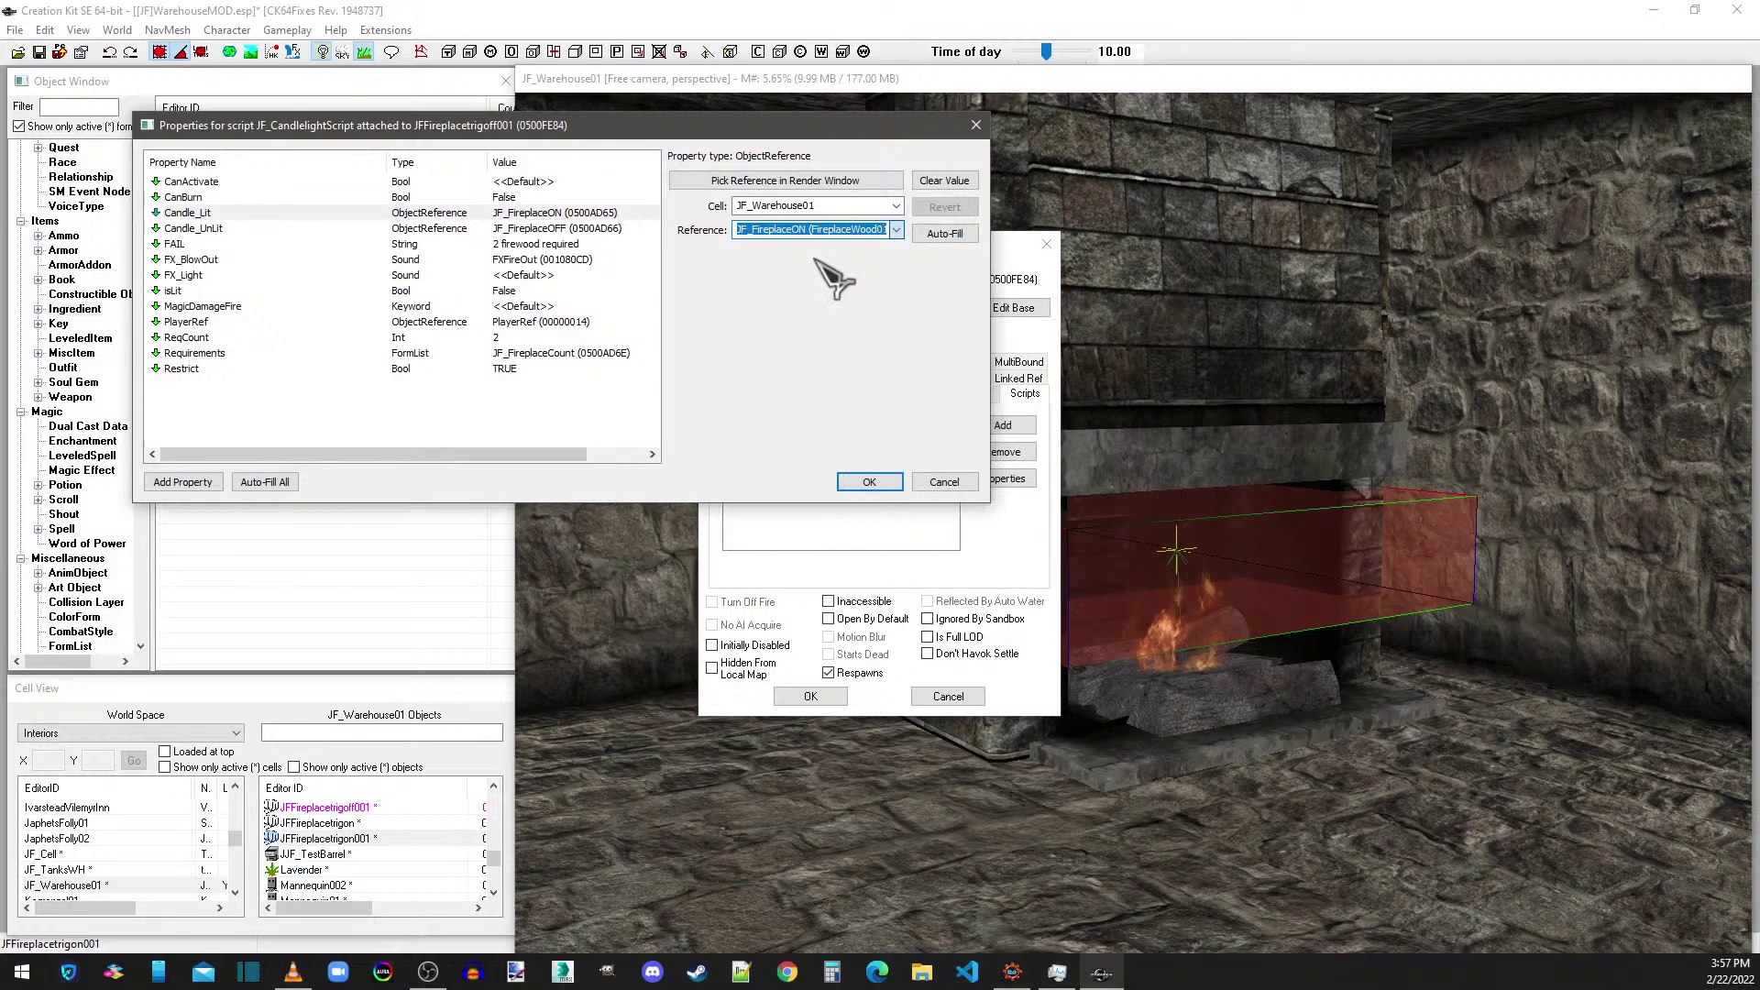
- Point the Candle_UnLit property of JFFireplacetrigoff001's script to the JF_FireplaceOFF002 reference
left_click(587, 229)
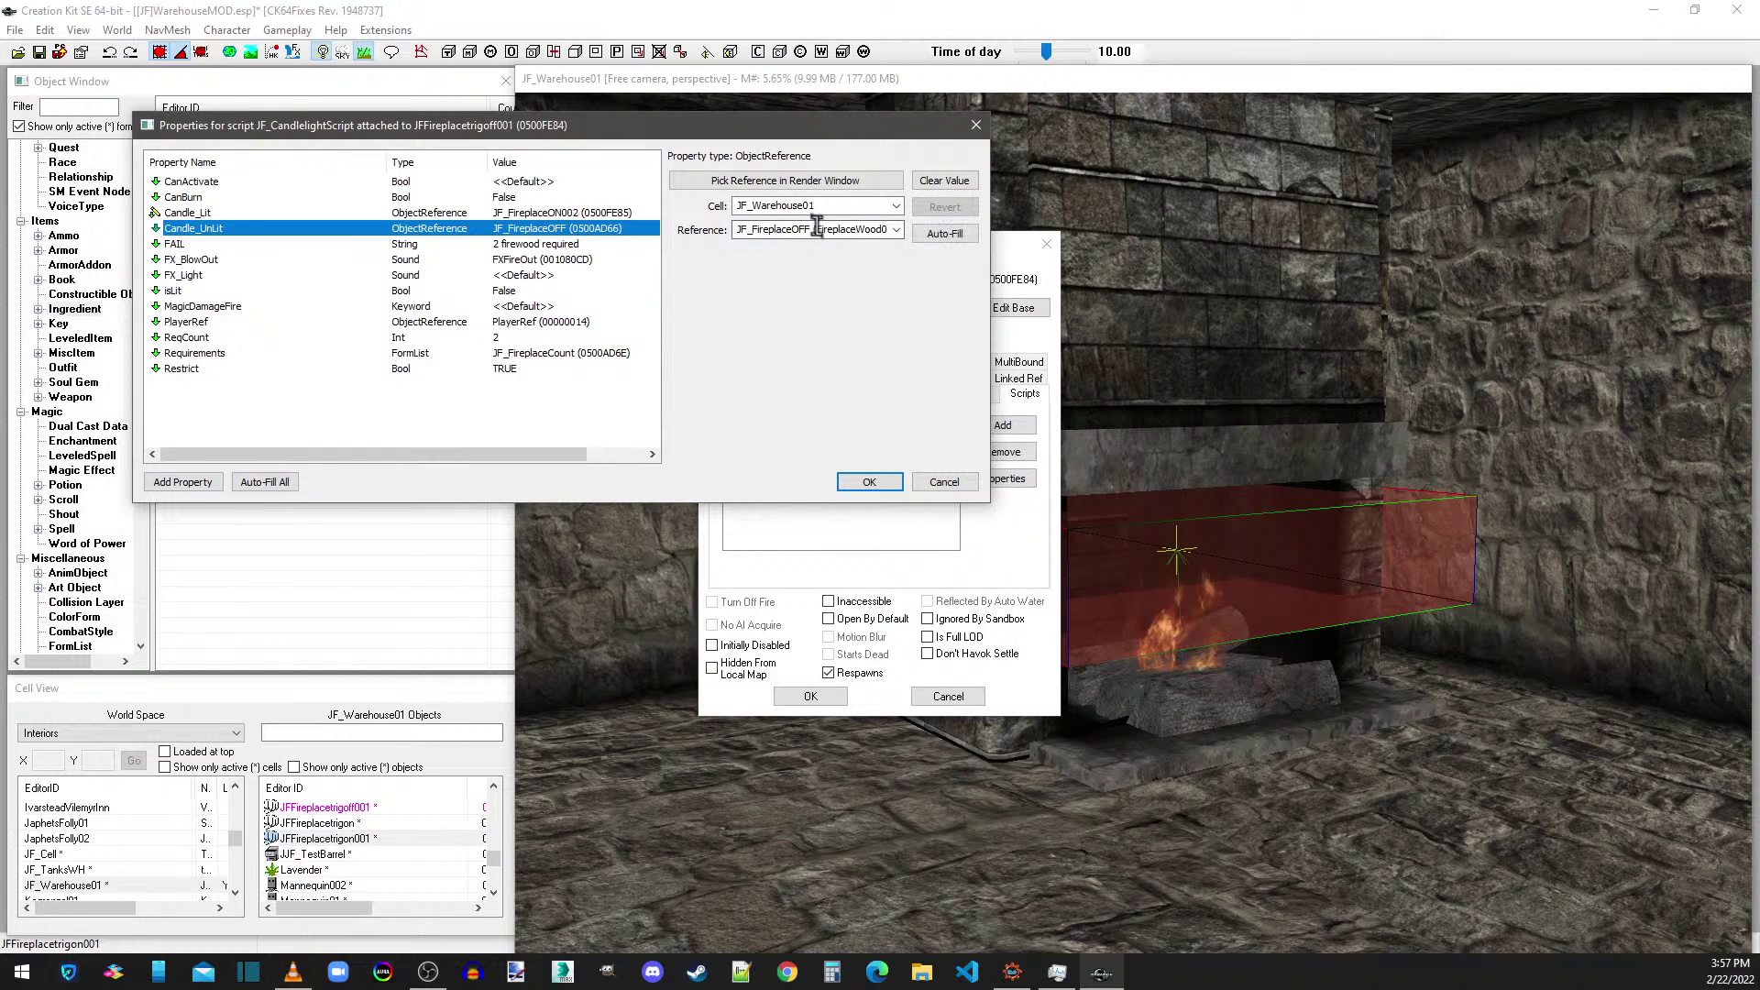
left_click(896, 230)
left_click(825, 280)
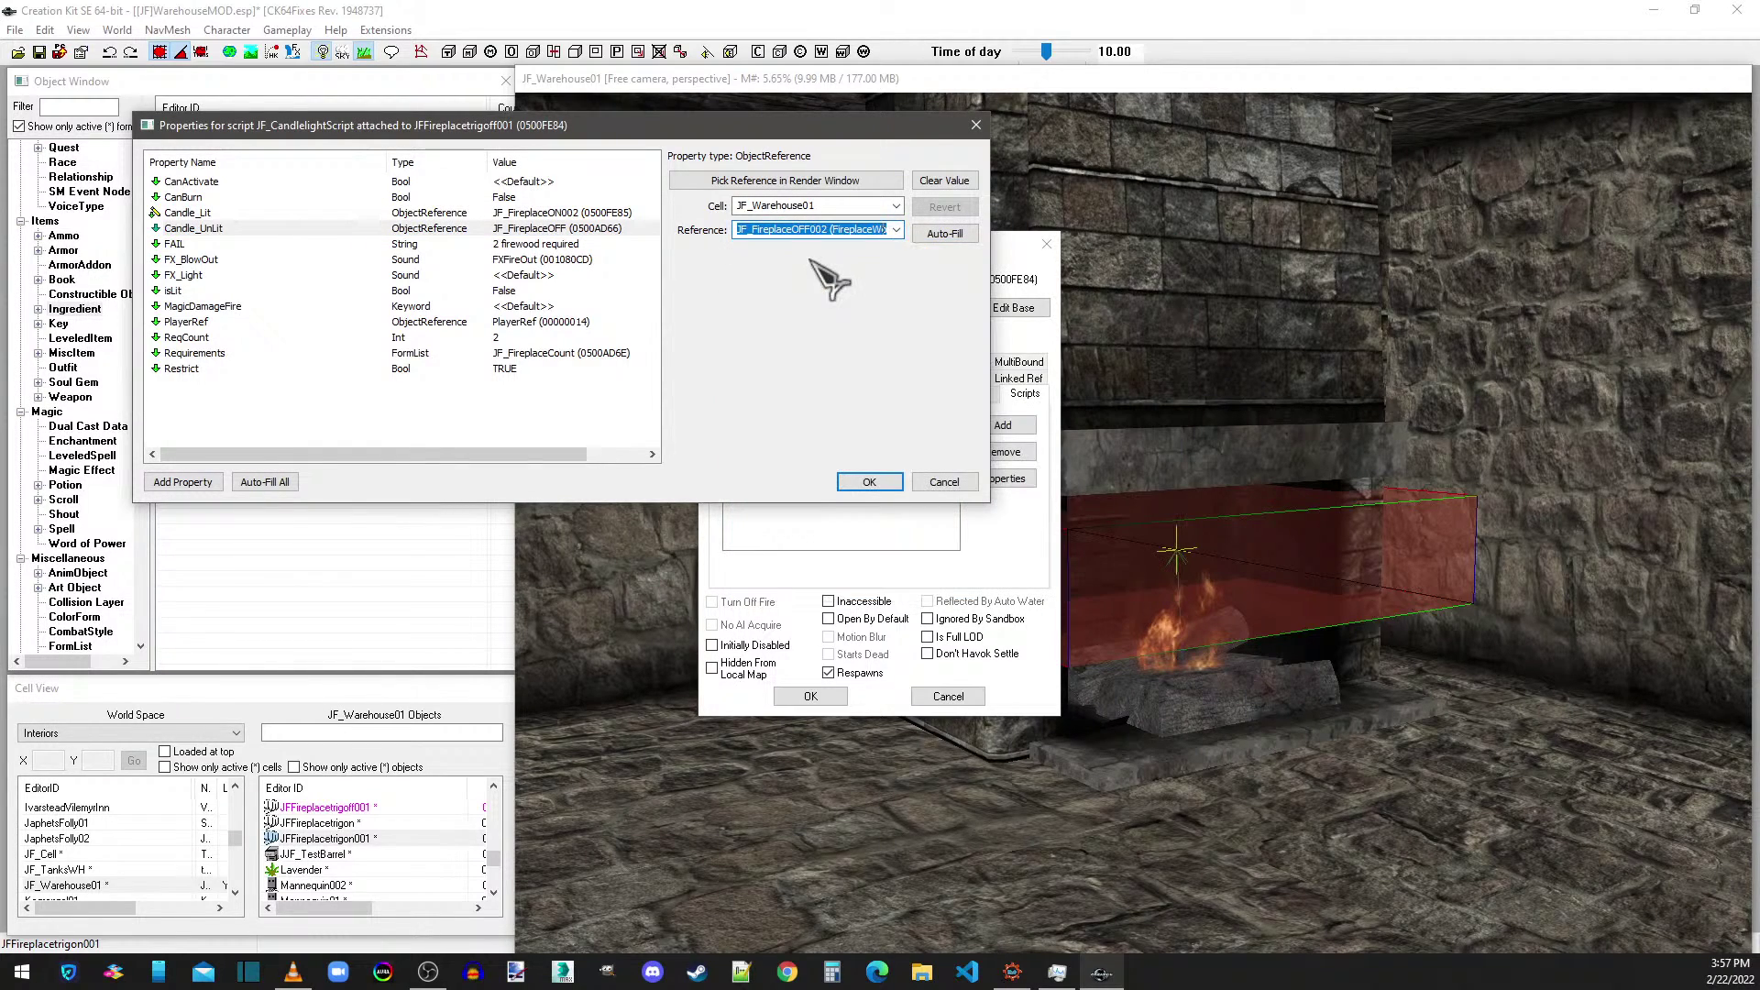
left_click(568, 245)
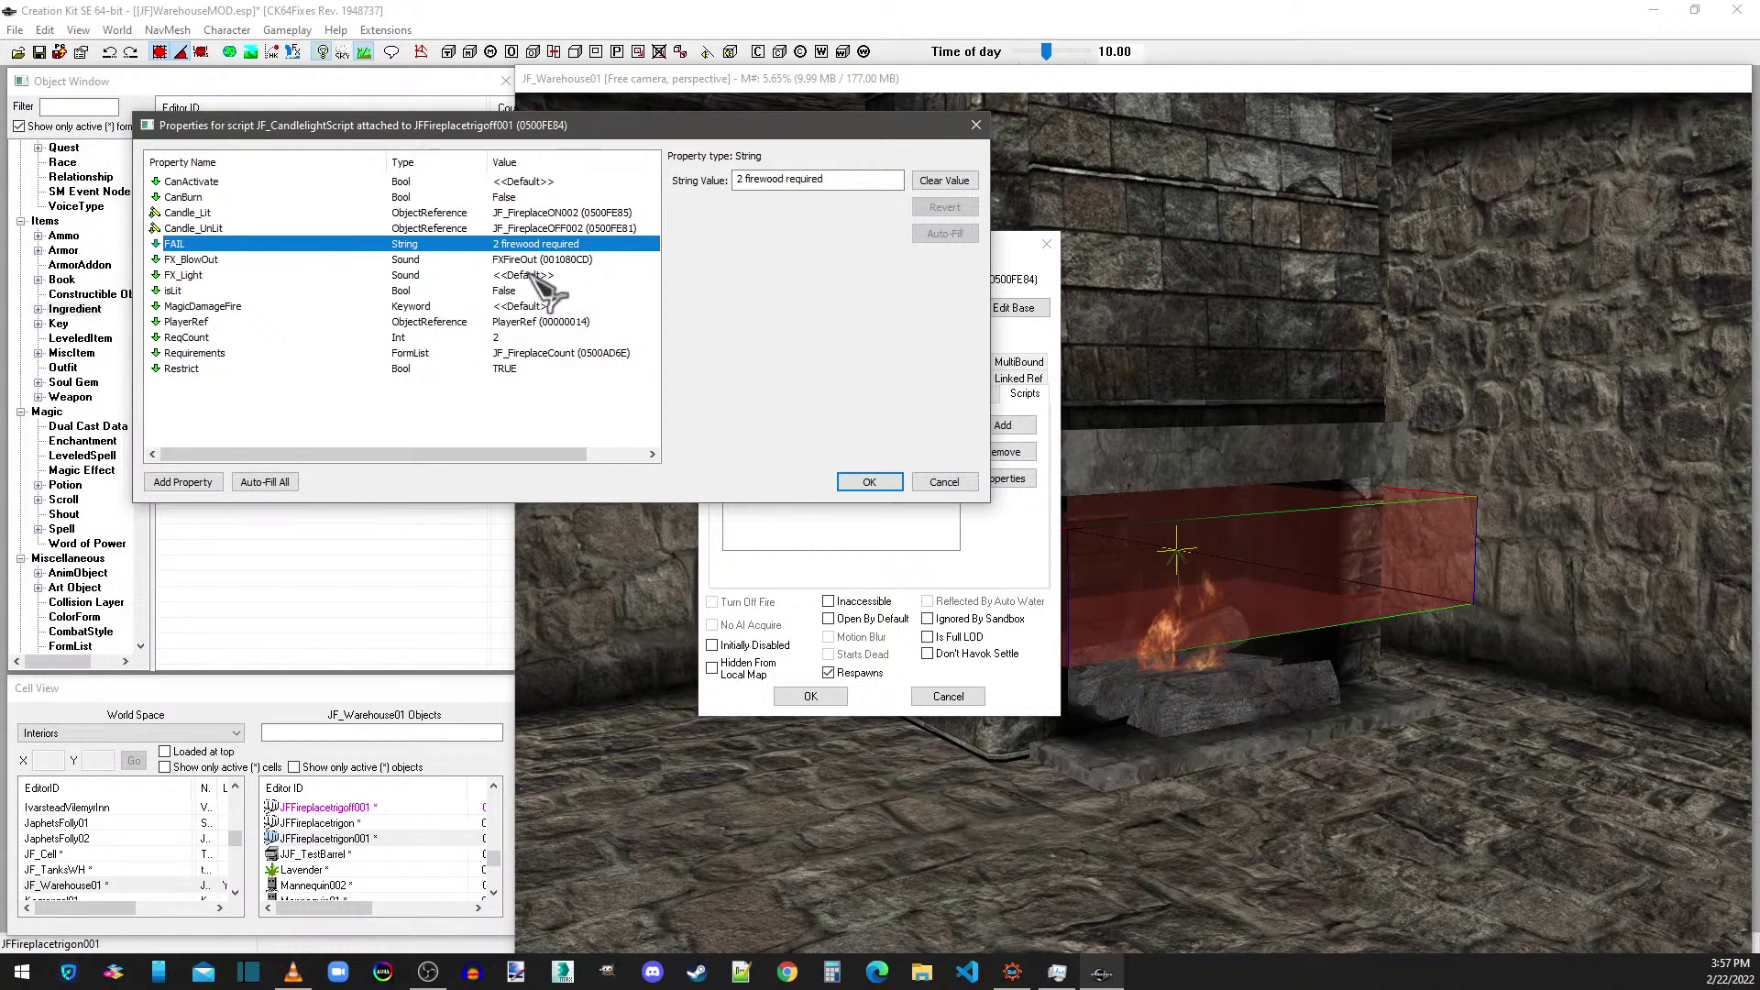
- Set the FX_Light sound of JFFireplacetrigoff001's script to JF_MatchstickLight and accept the script and reference changes
left_click(546, 275)
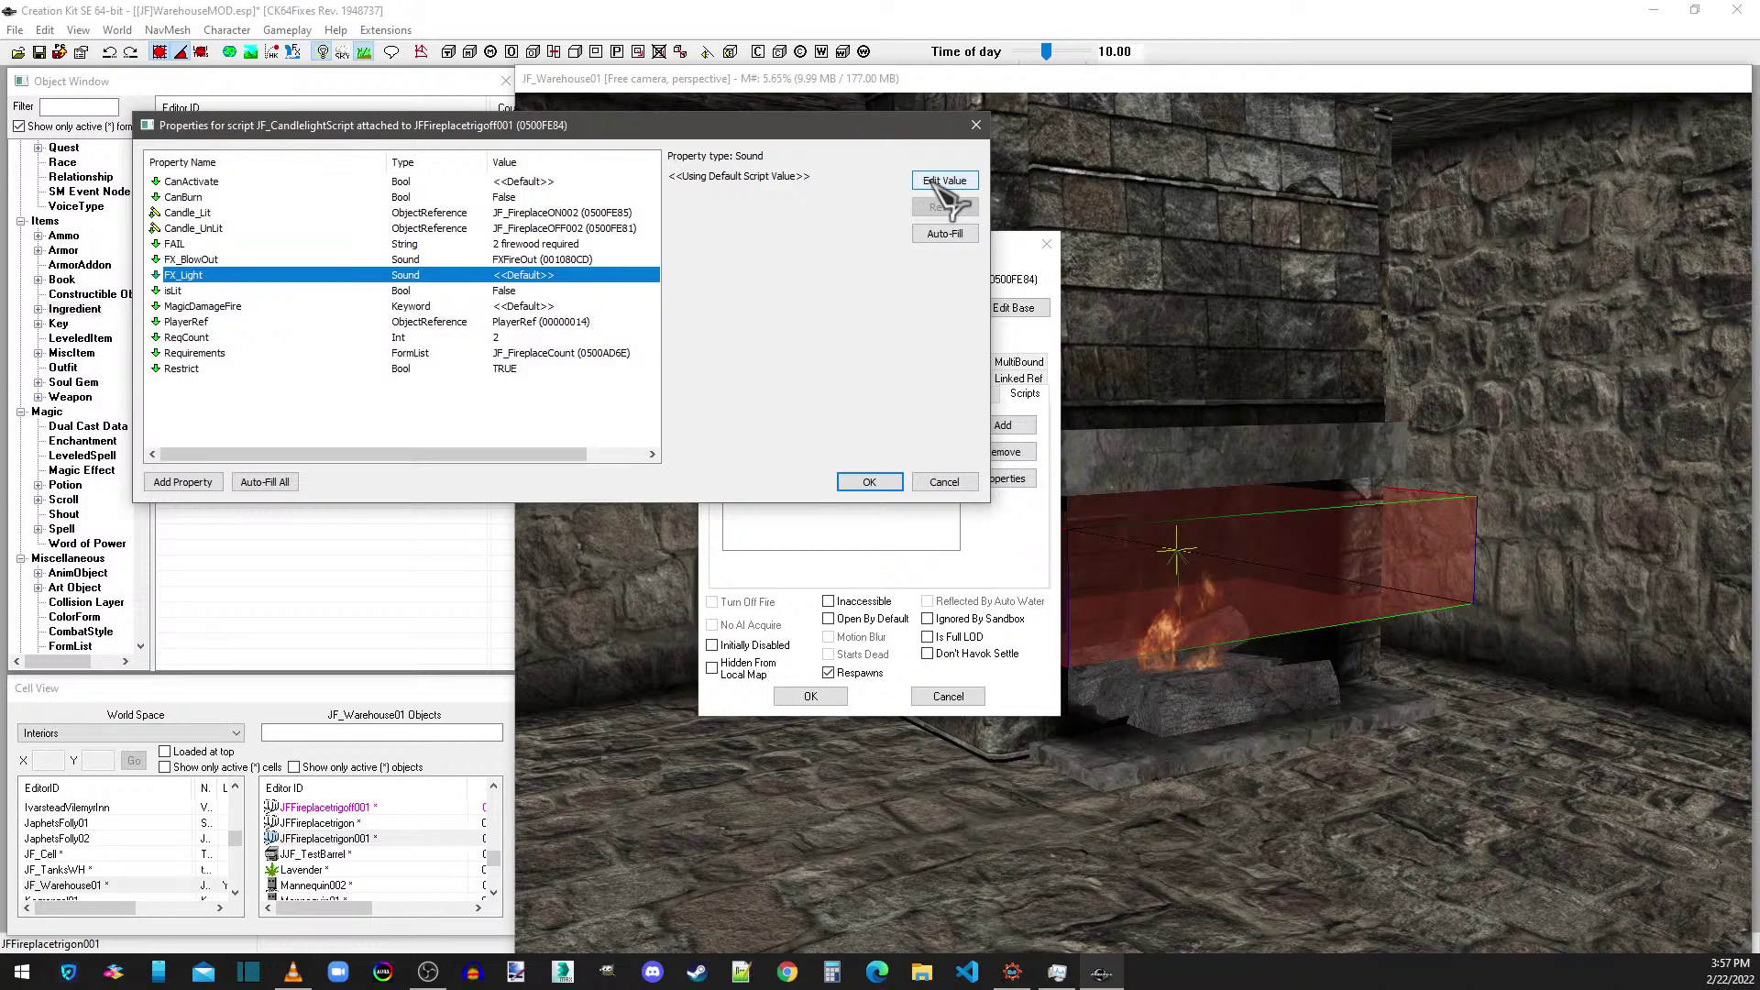
left_click(940, 183)
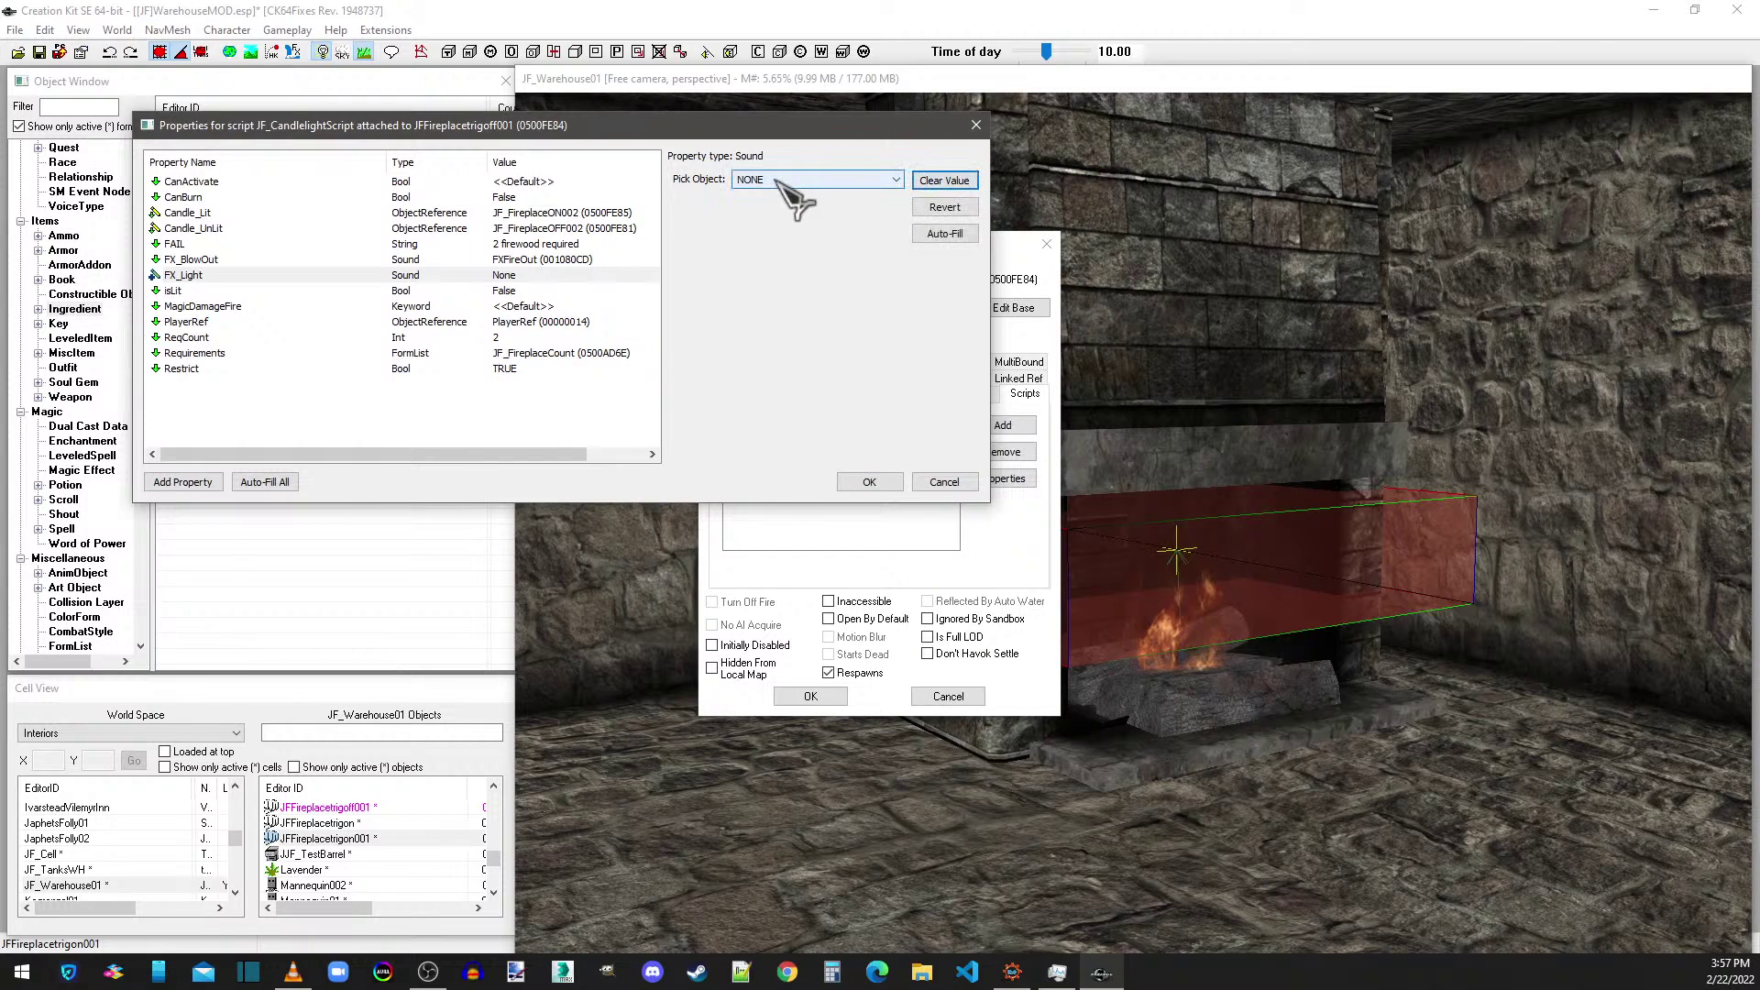
left_click(786, 183)
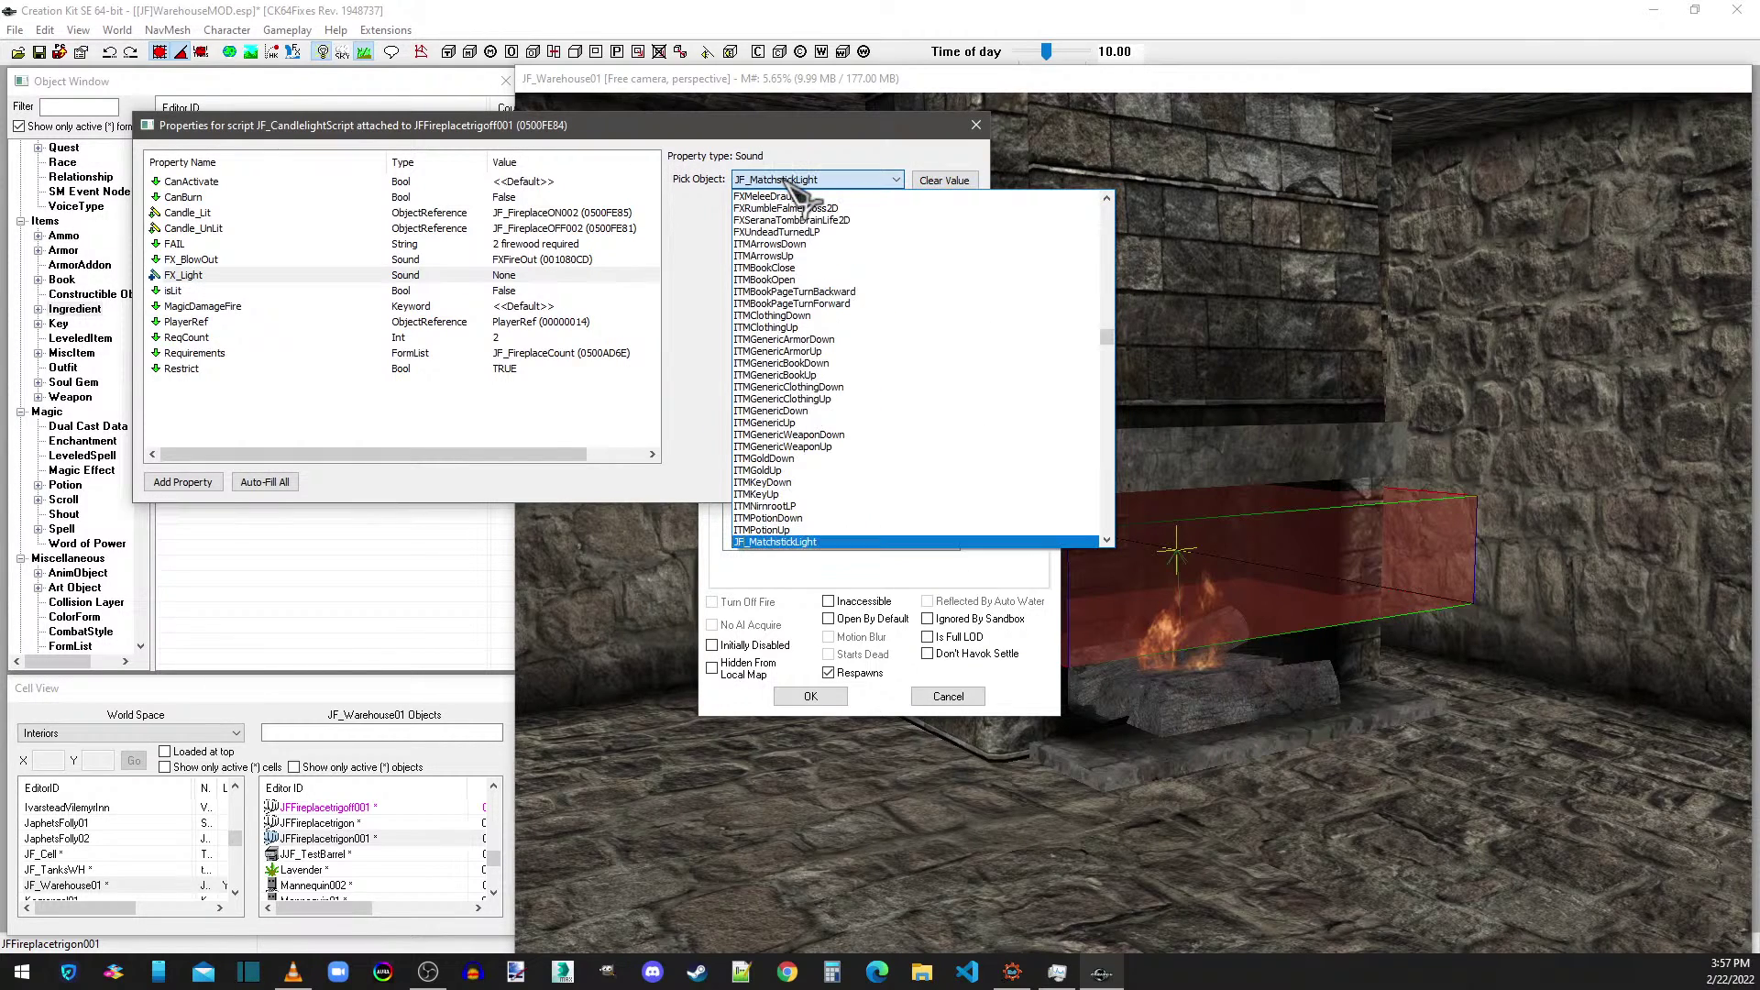
left_click(802, 197)
left_click(528, 292)
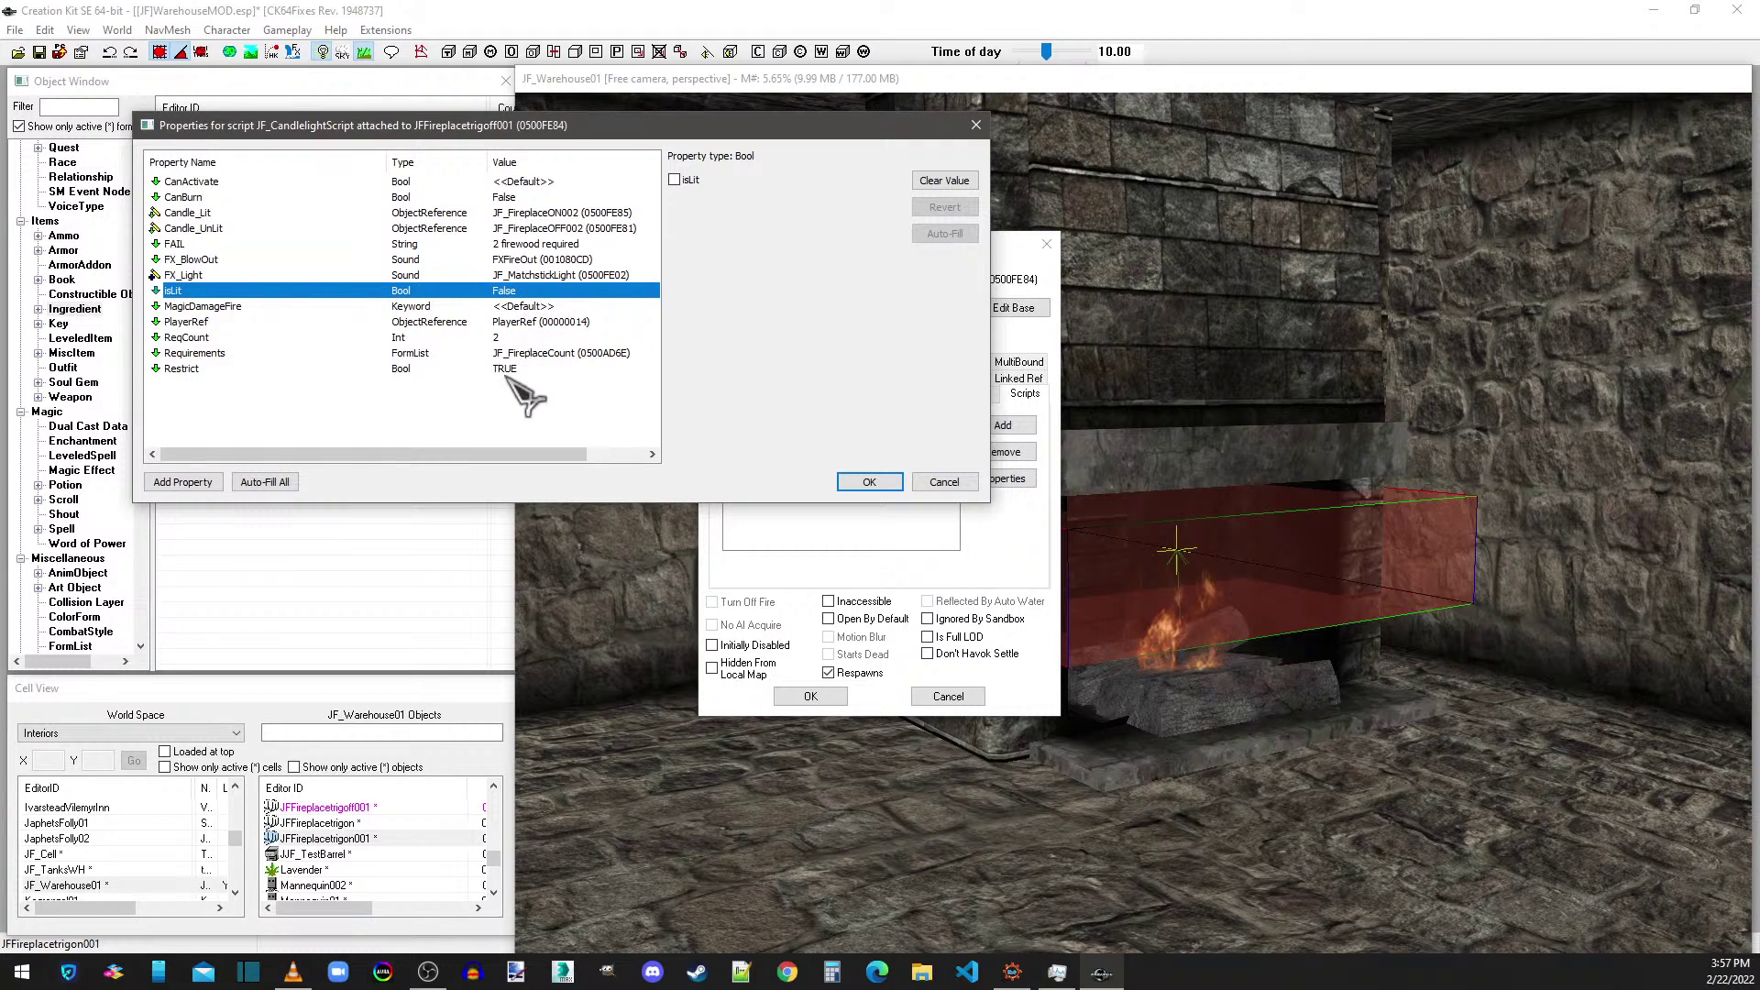
left_click(869, 481)
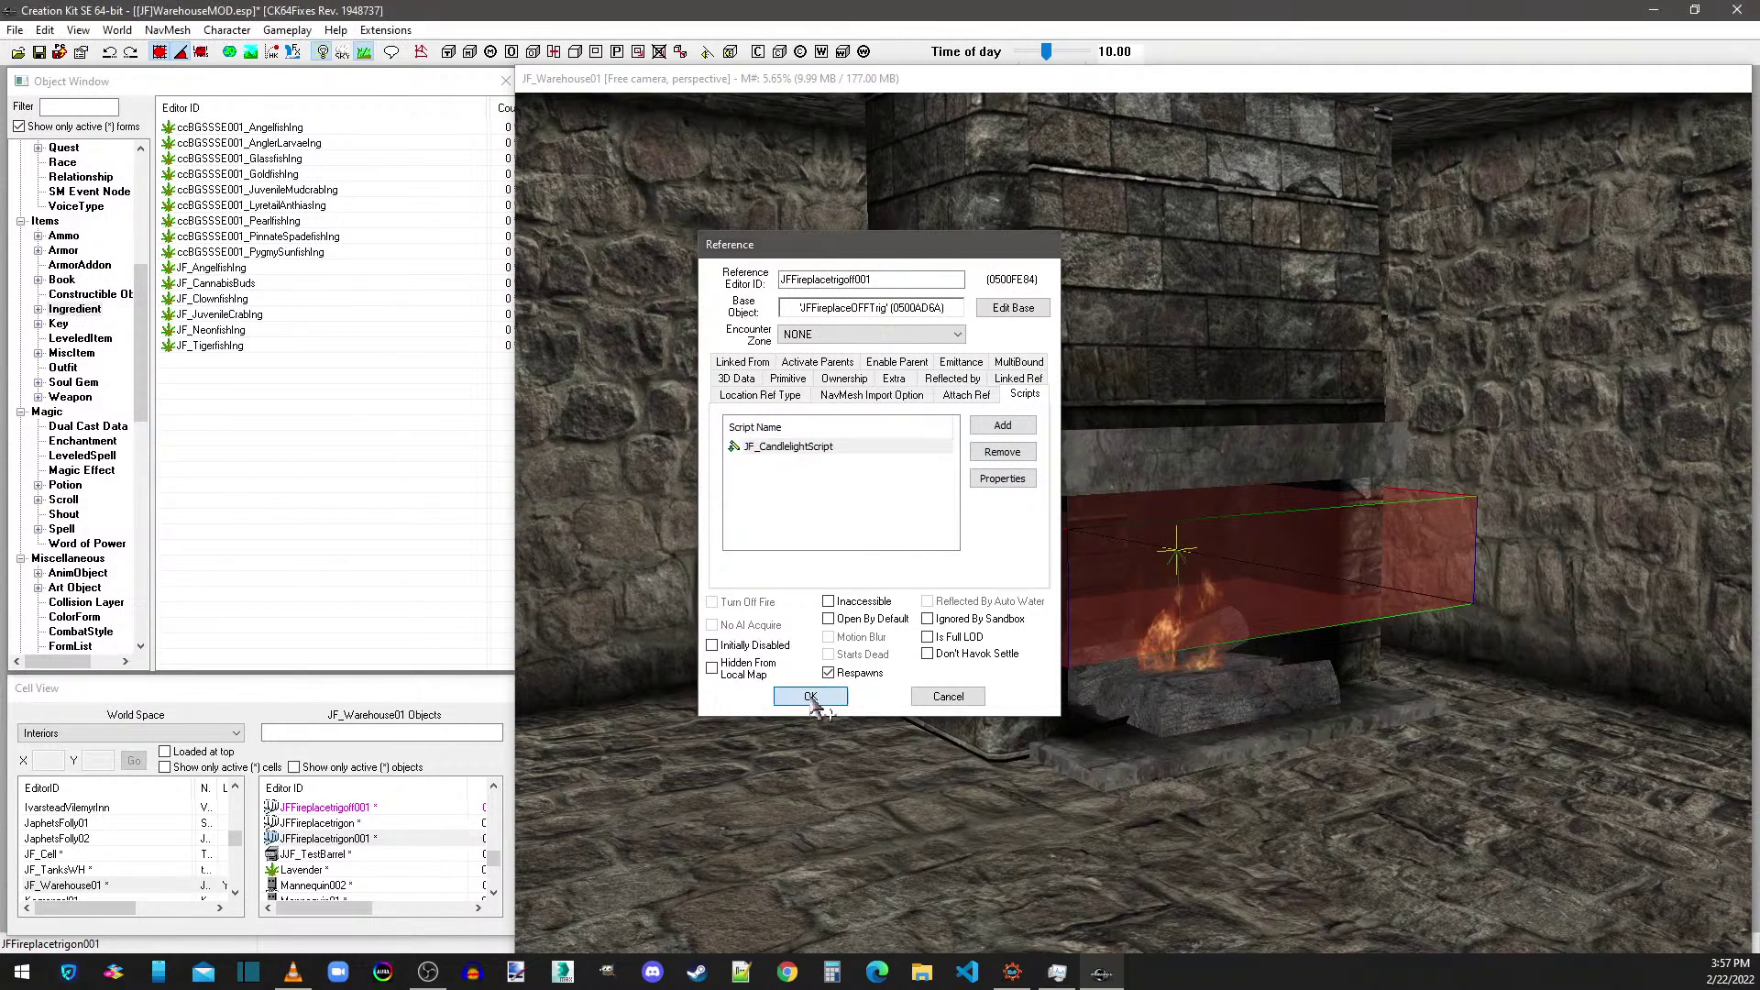
left_click(811, 696)
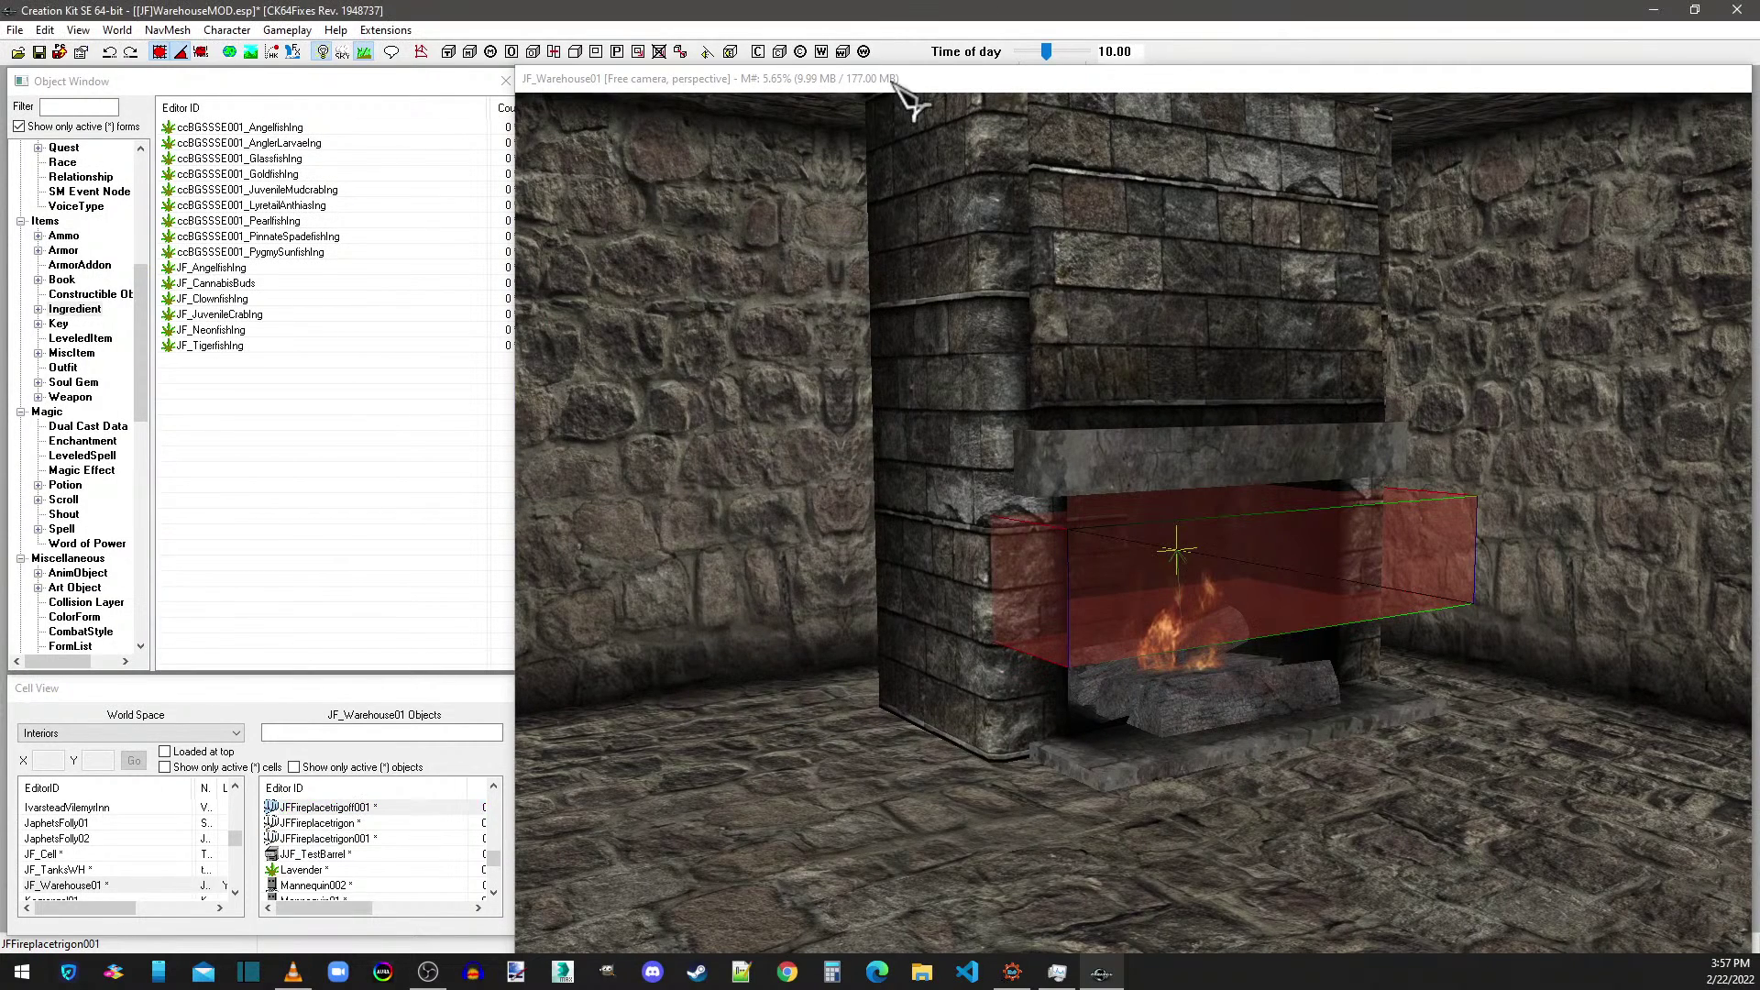
- Inspect the position and rotation data of the overlapping JFFireplacetrigon001 trigger, and bring up its attached scripts
left_click(1117, 559)
double_click(1118, 560)
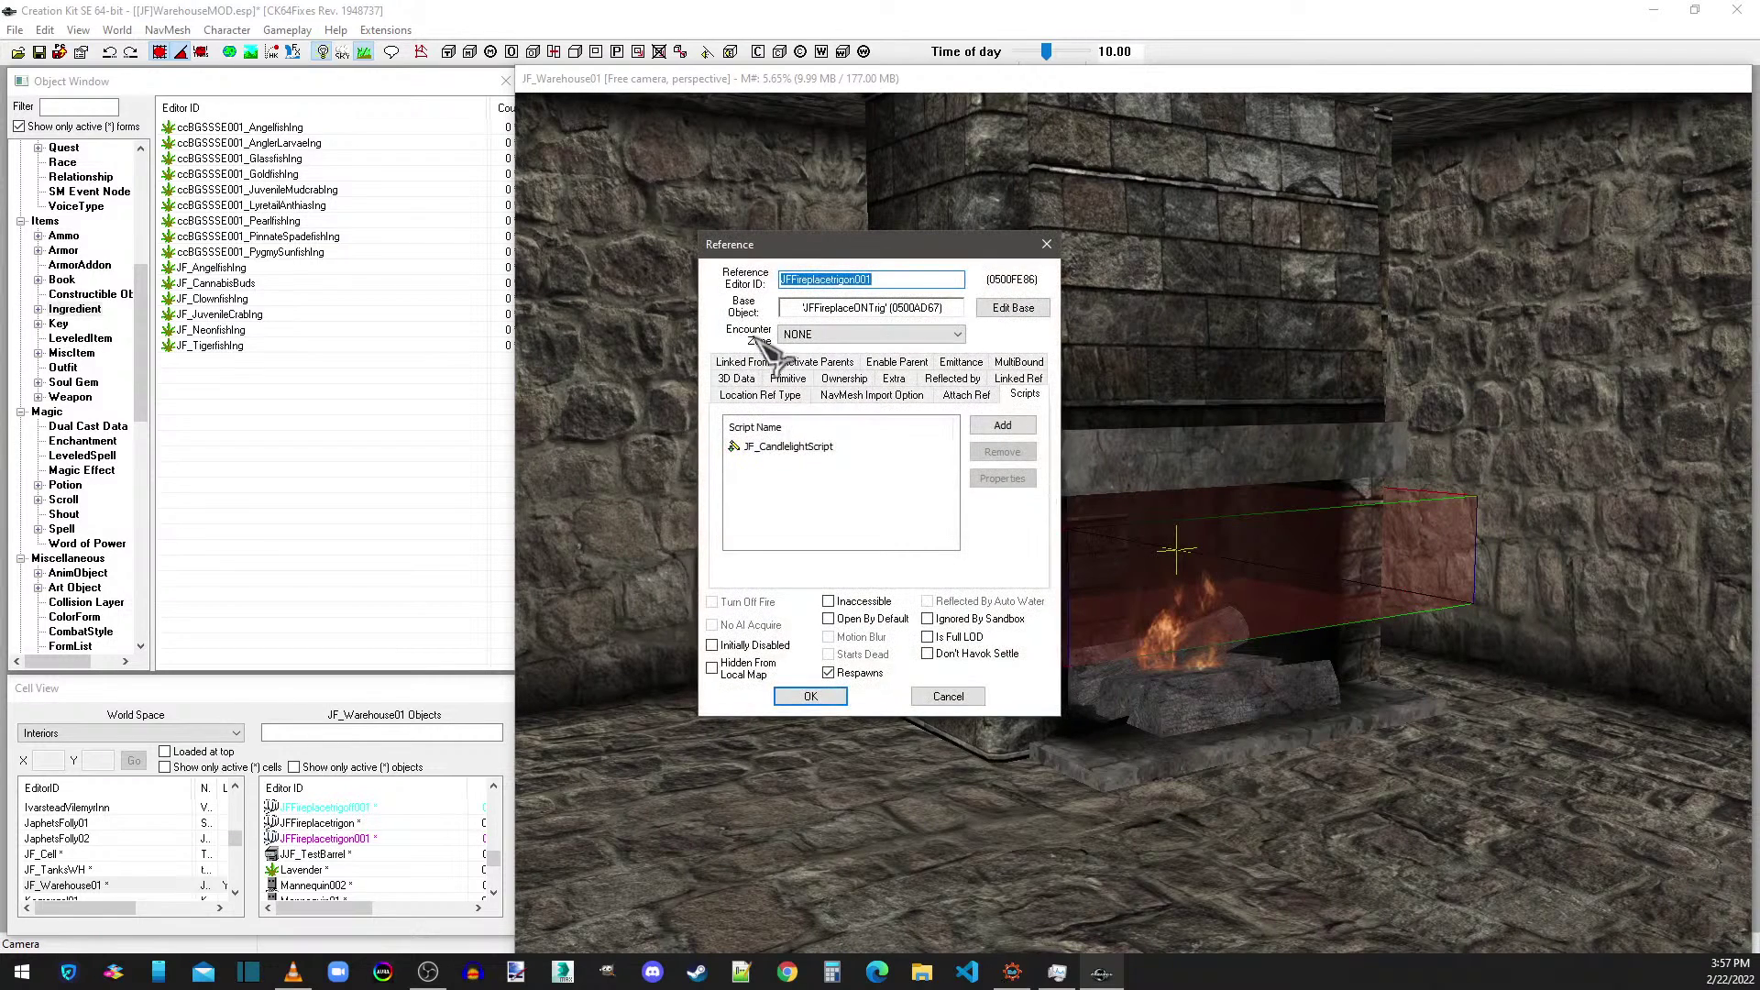
left_click(736, 394)
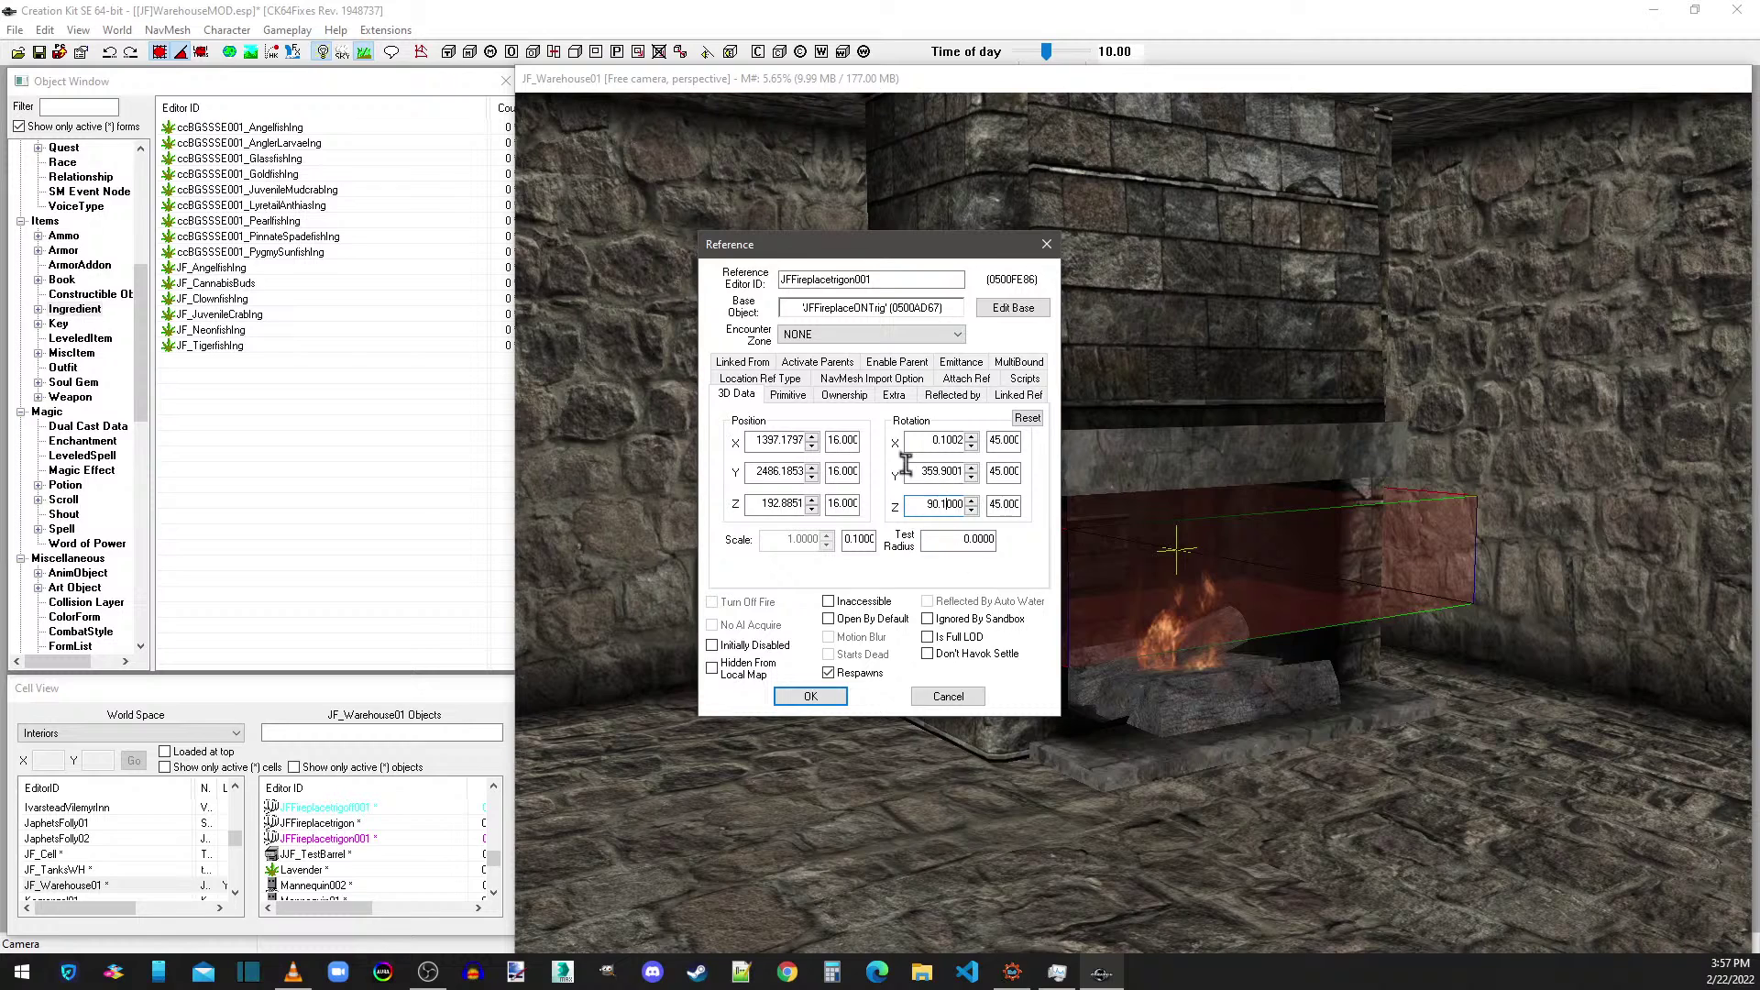
left_click(1025, 378)
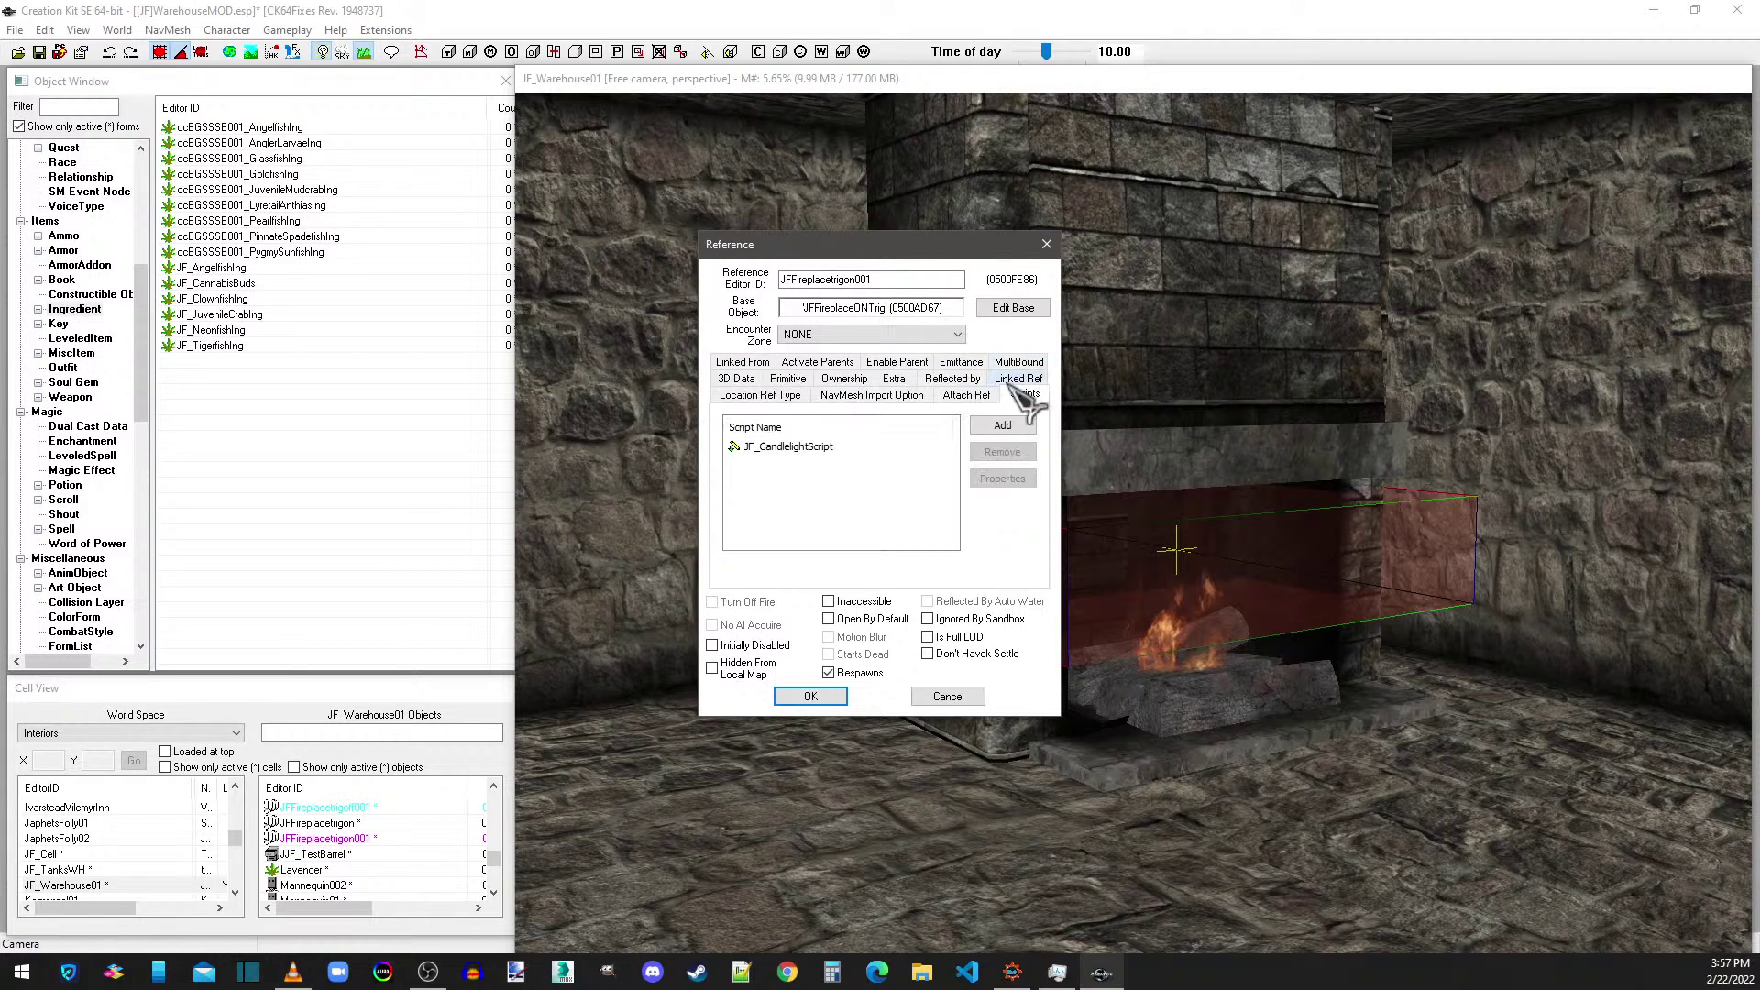
- In JFFireplacetrigon001's JF_CandlelightScript, set Candle_Lit to JF_FireplaceON002 and Candle_UnLit to JF_FireplaceOFF002
left_click(812, 448)
double_click(813, 449)
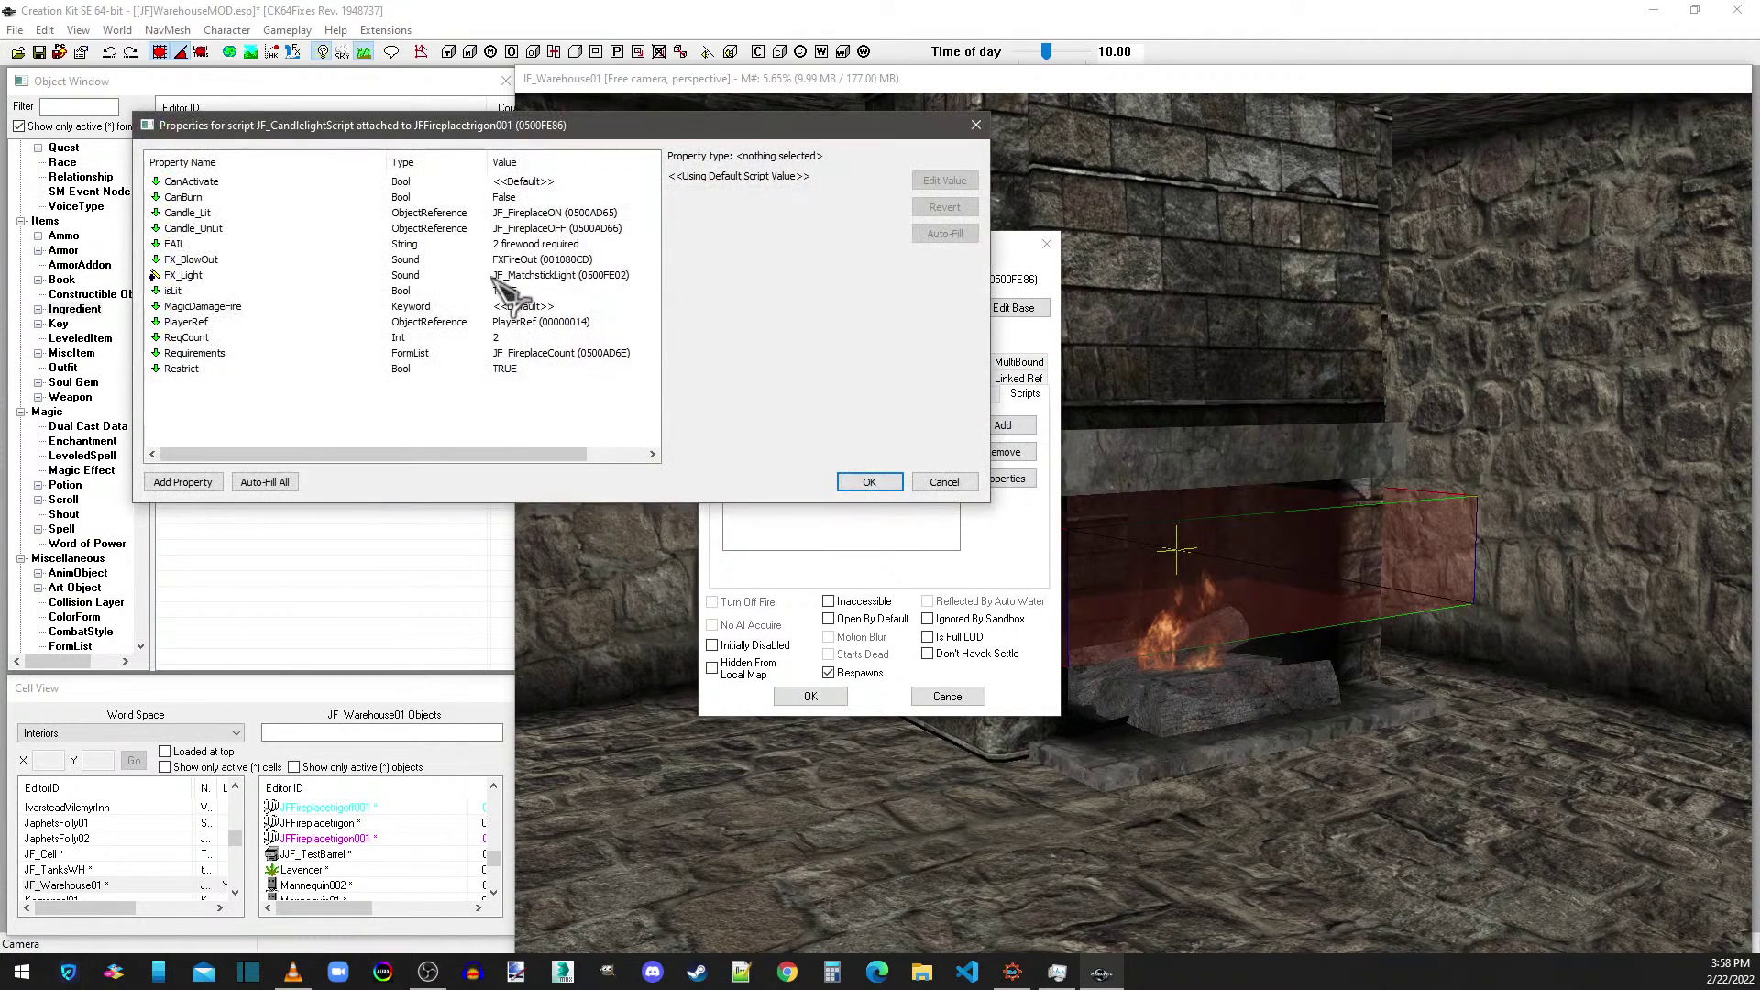
left_click(568, 216)
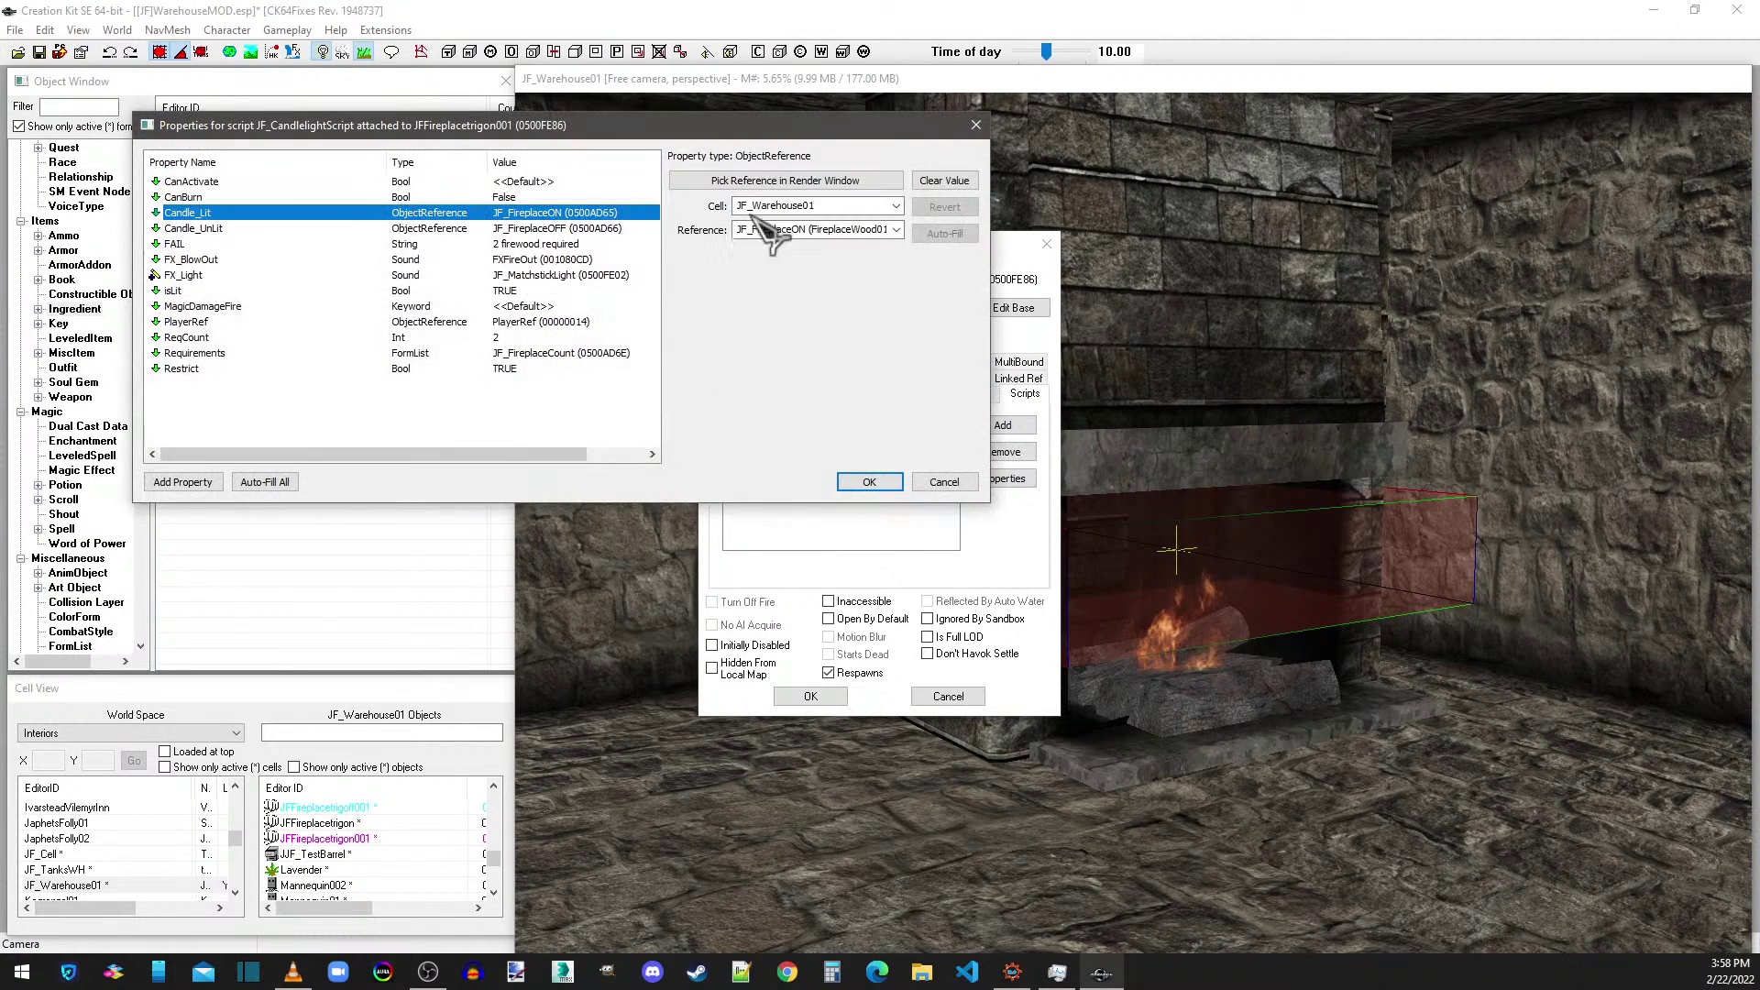
left_click(896, 229)
left_click(825, 259)
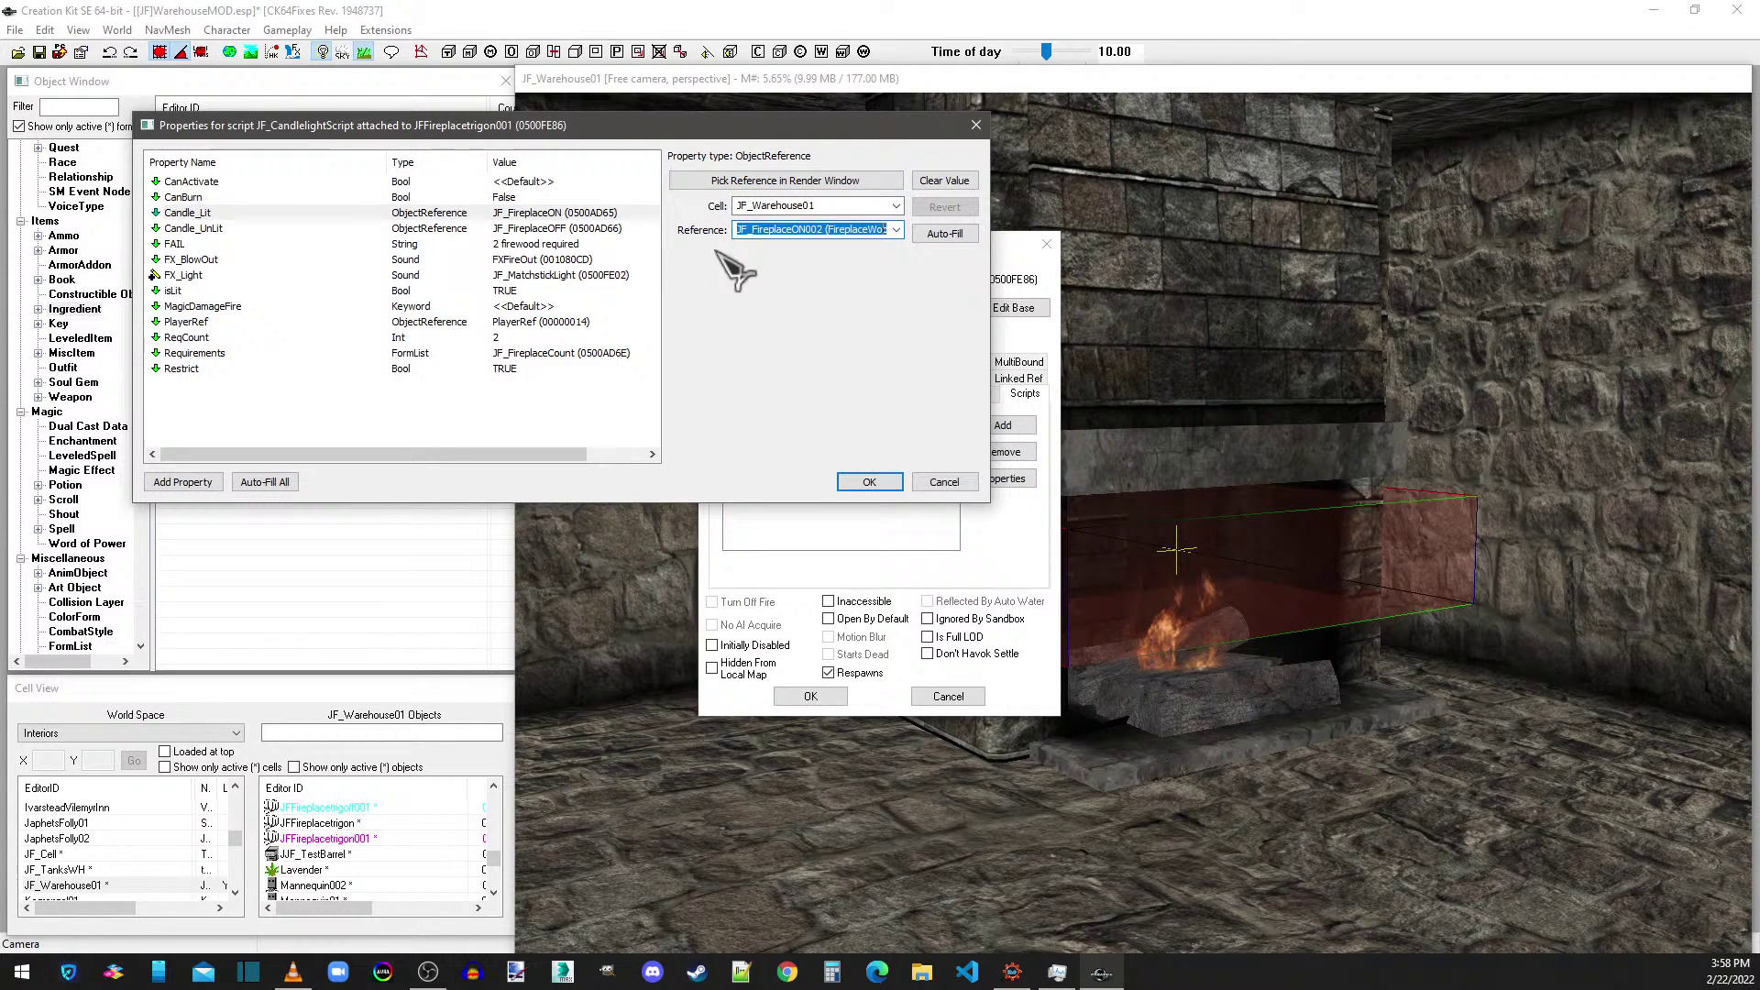
left_click(569, 229)
left_click(895, 229)
left_click(825, 261)
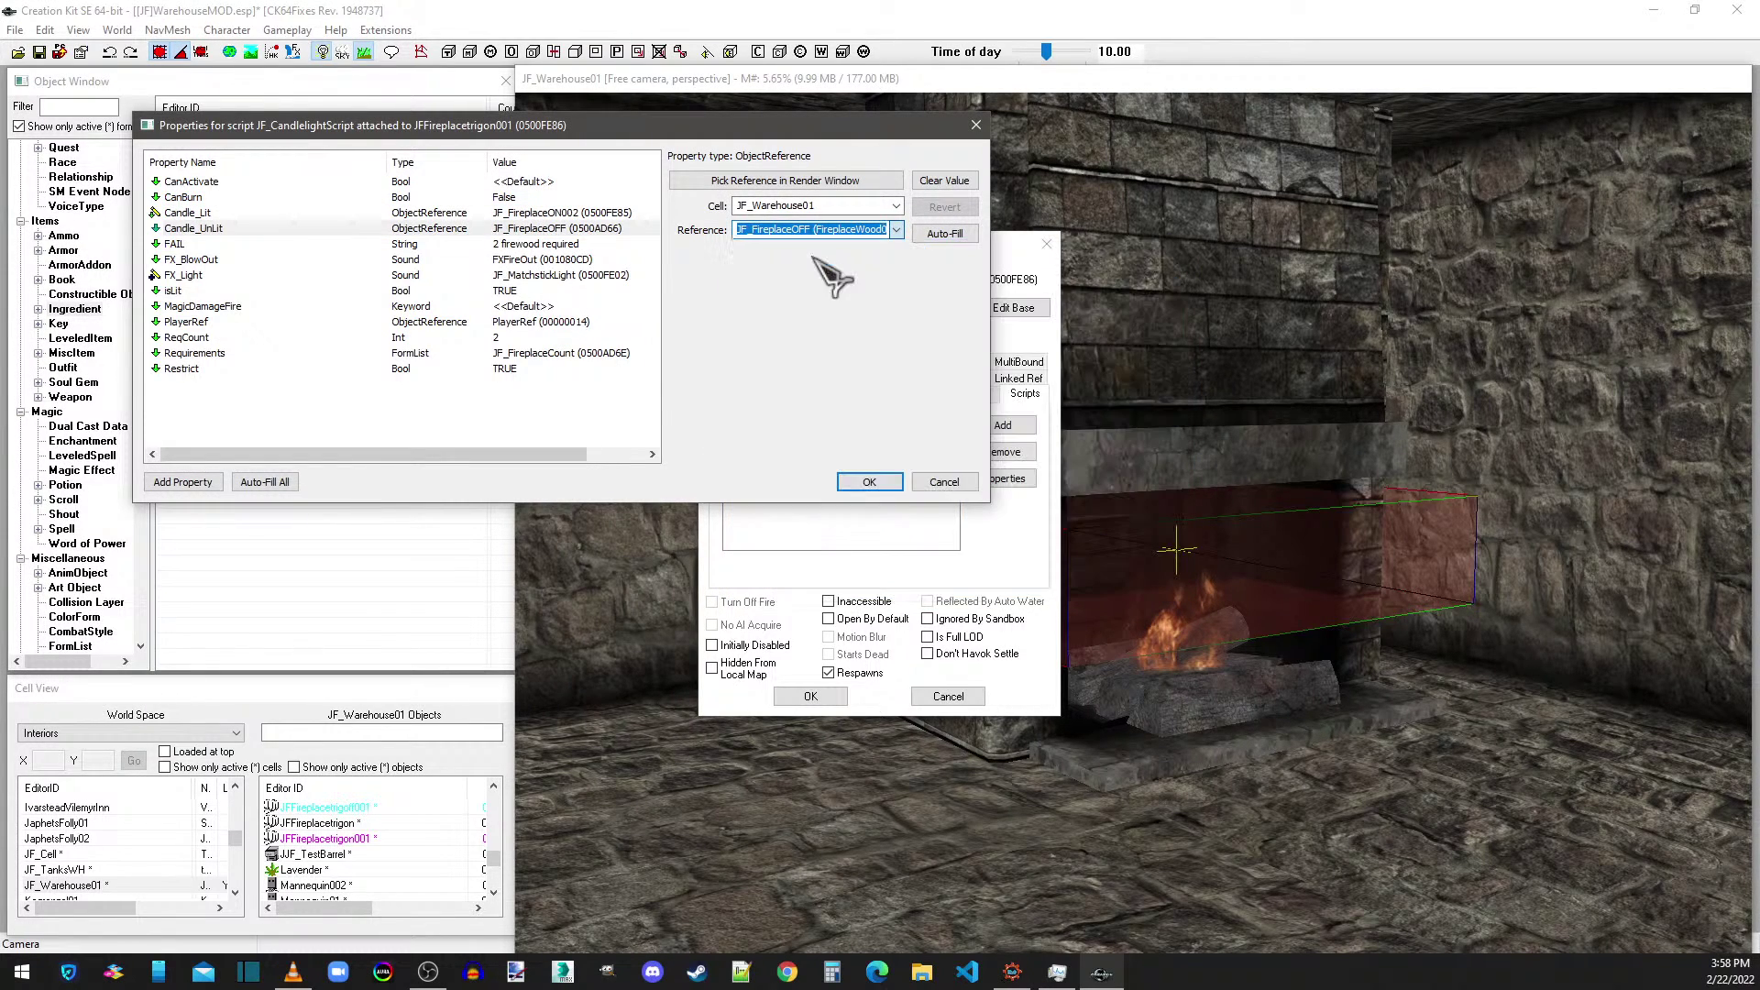
left_click(556, 244)
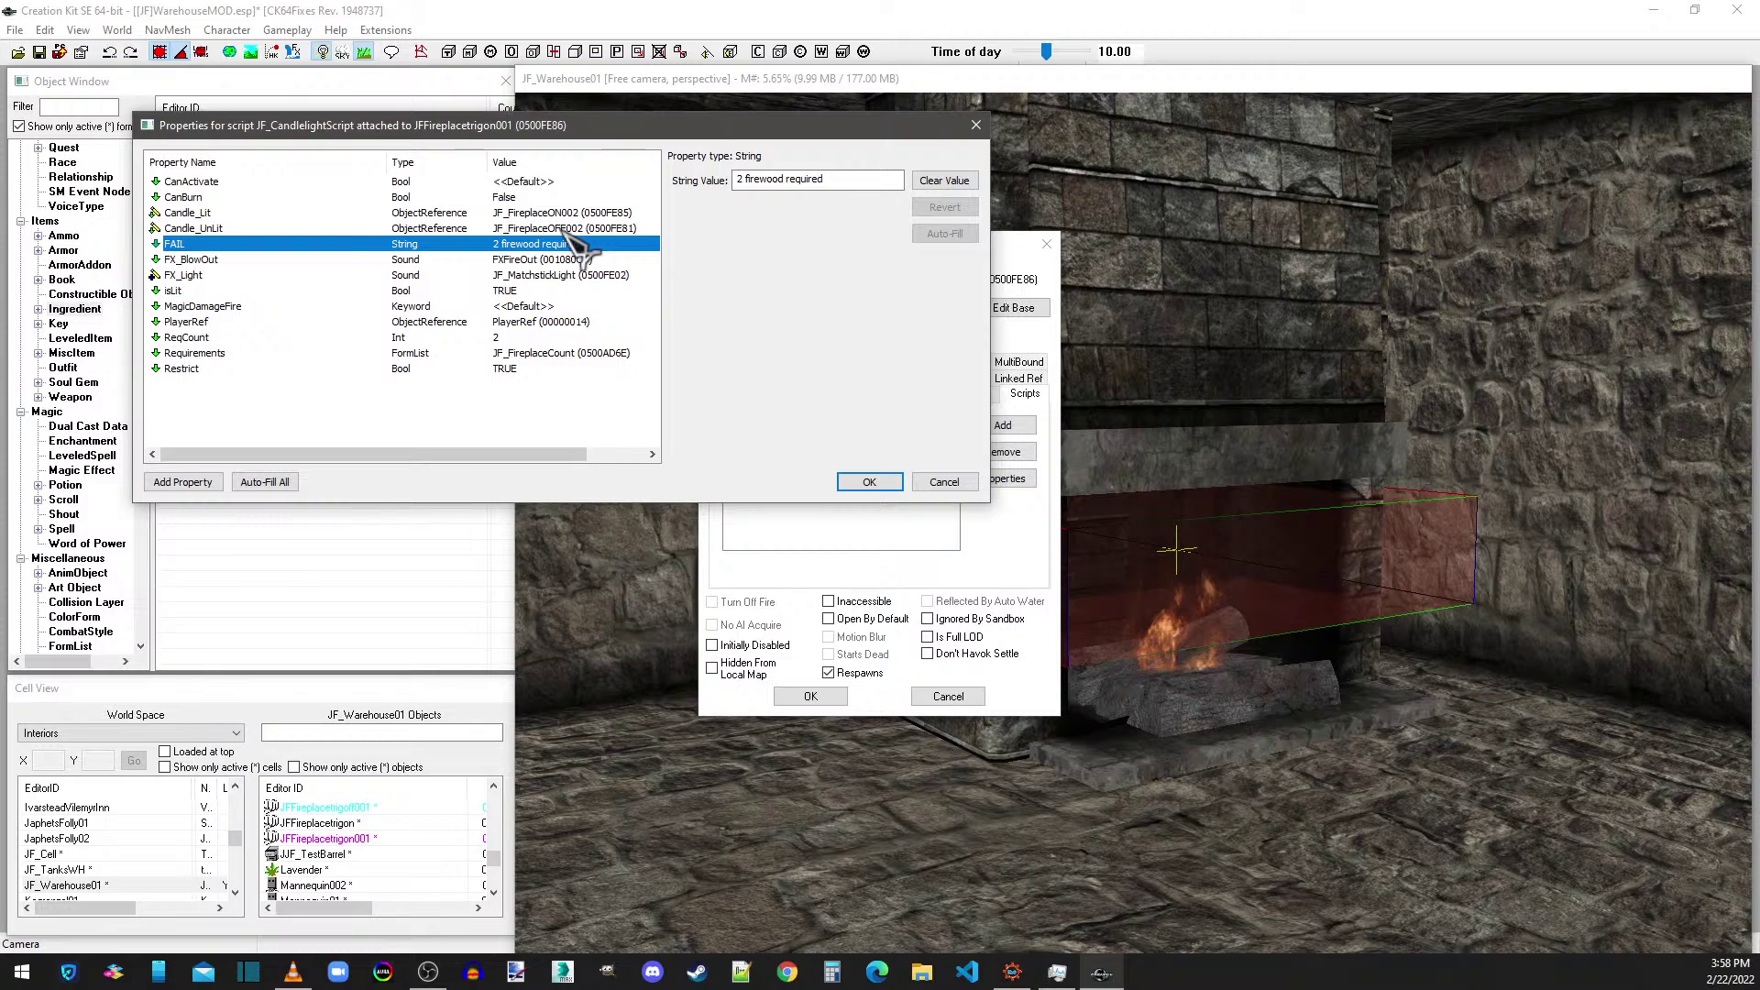
- Recheck Candle_Lit and FX_Light on JFFireplacetrigon001, accept its script and reference changes, and save the plugin
left_click(566, 214)
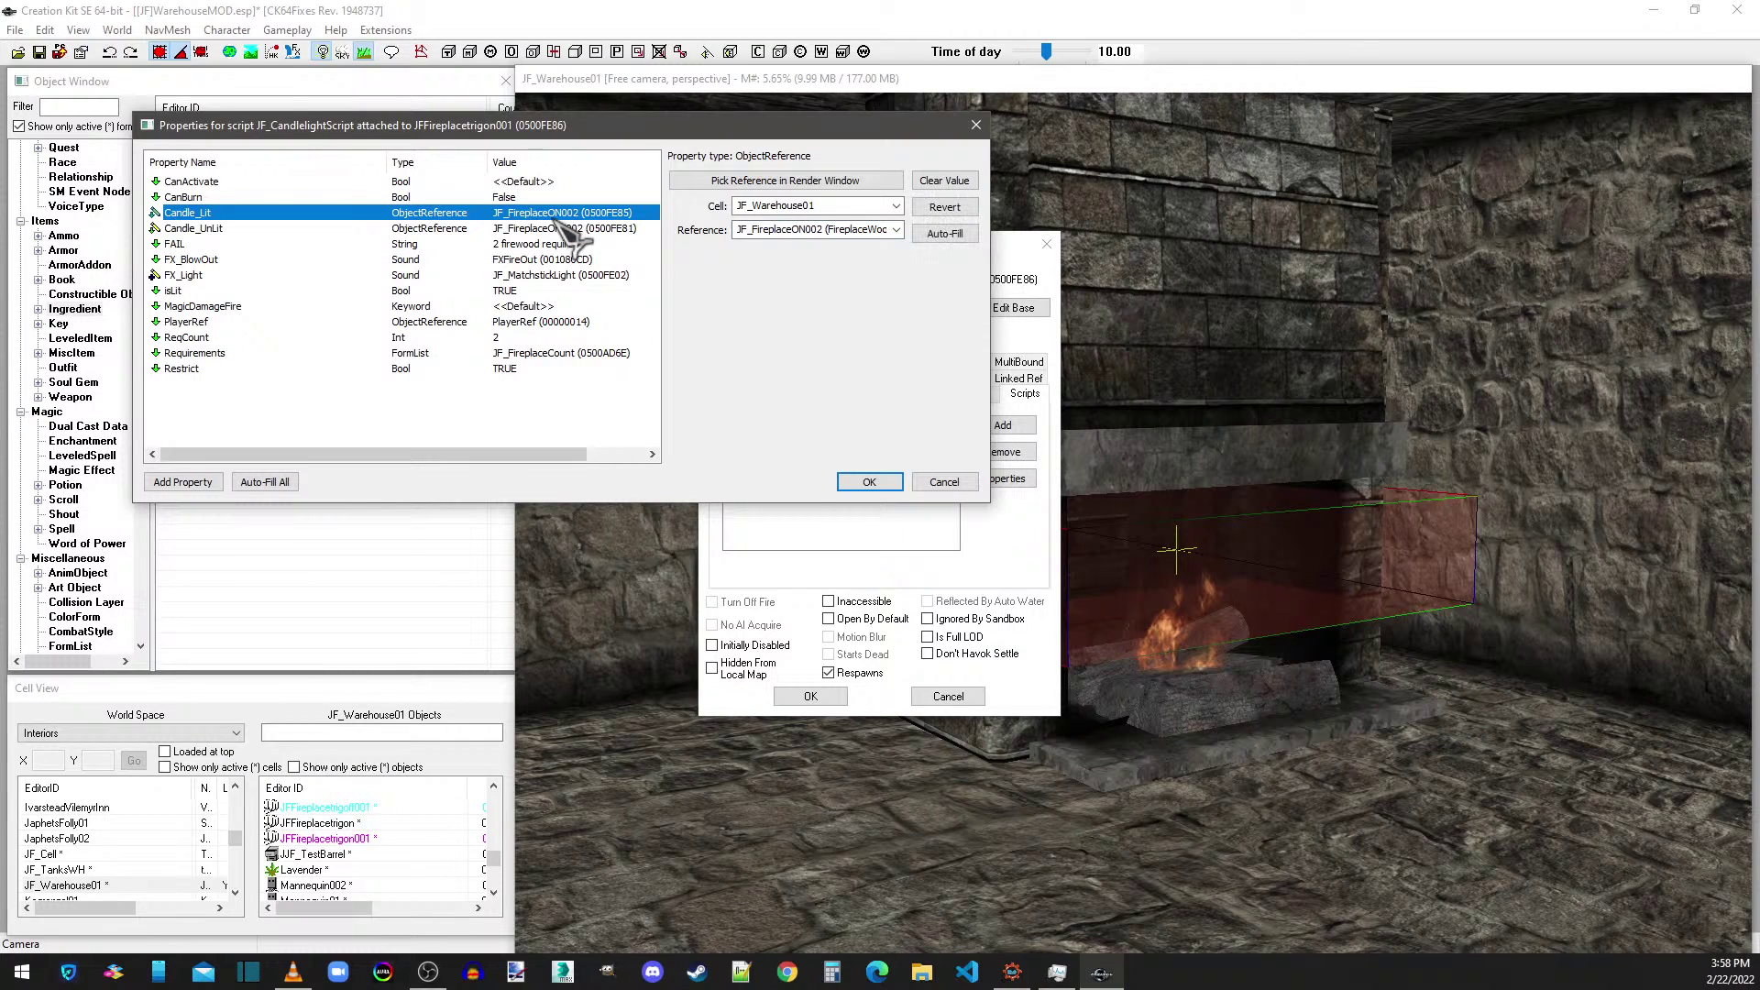
left_click(897, 230)
left_click(912, 247)
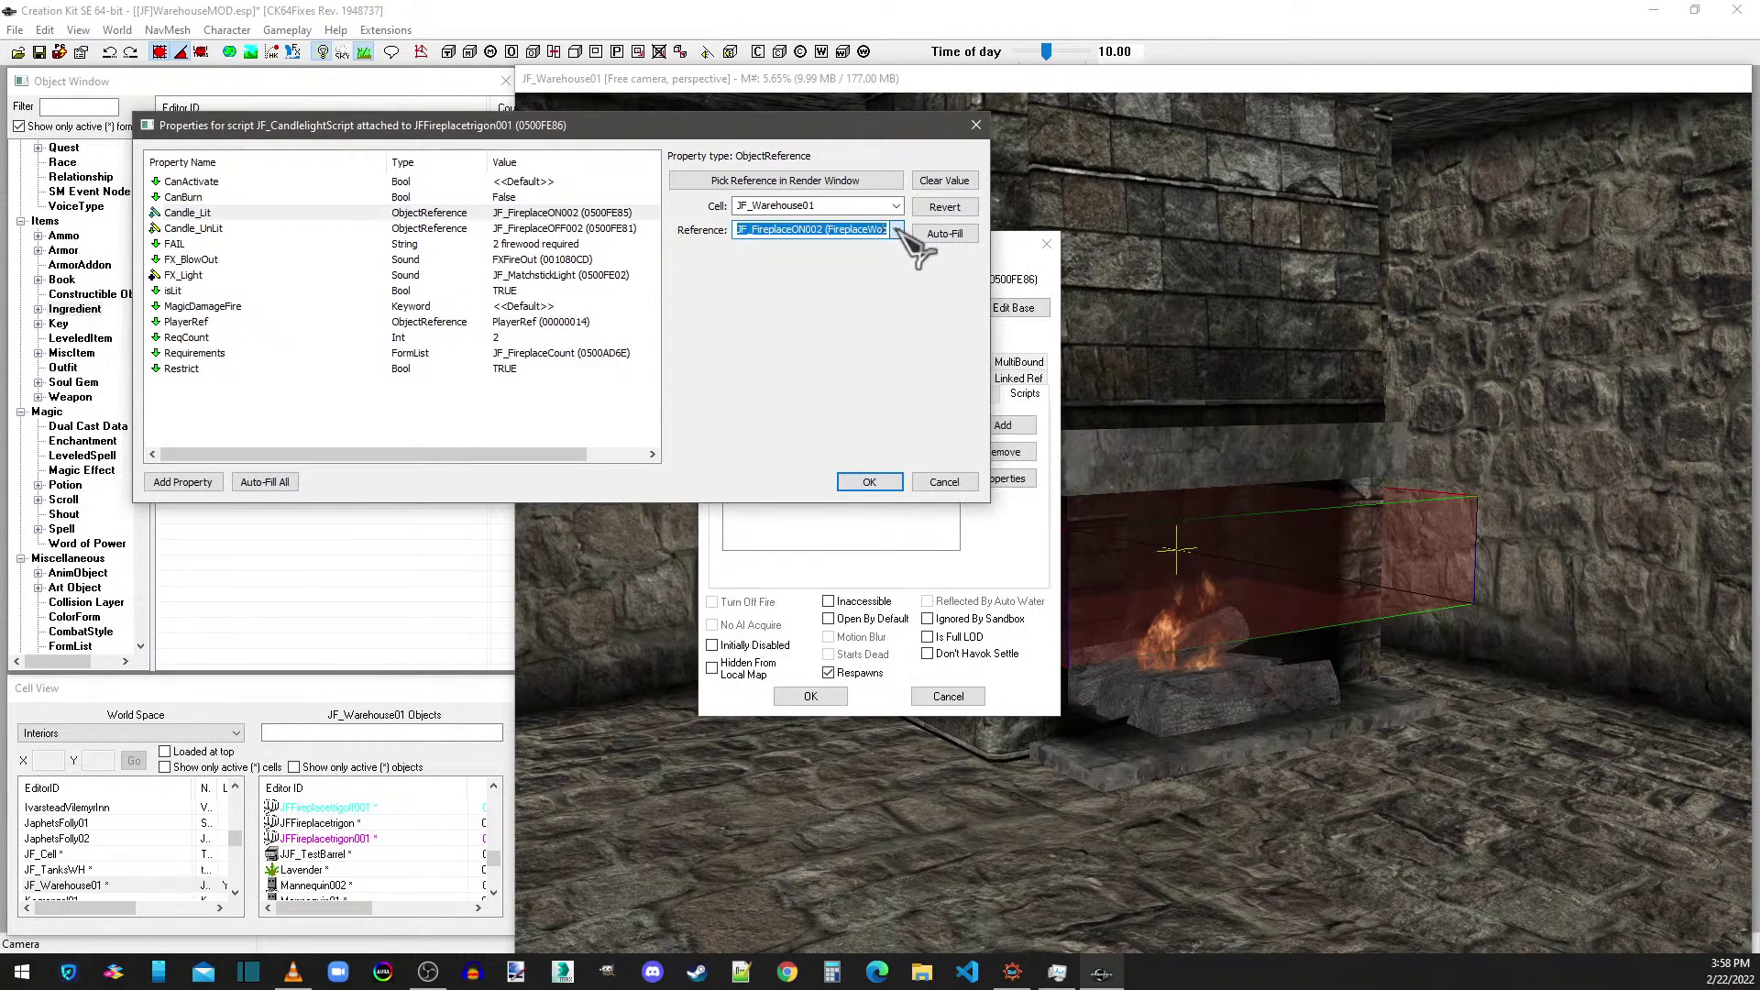
left_click(550, 245)
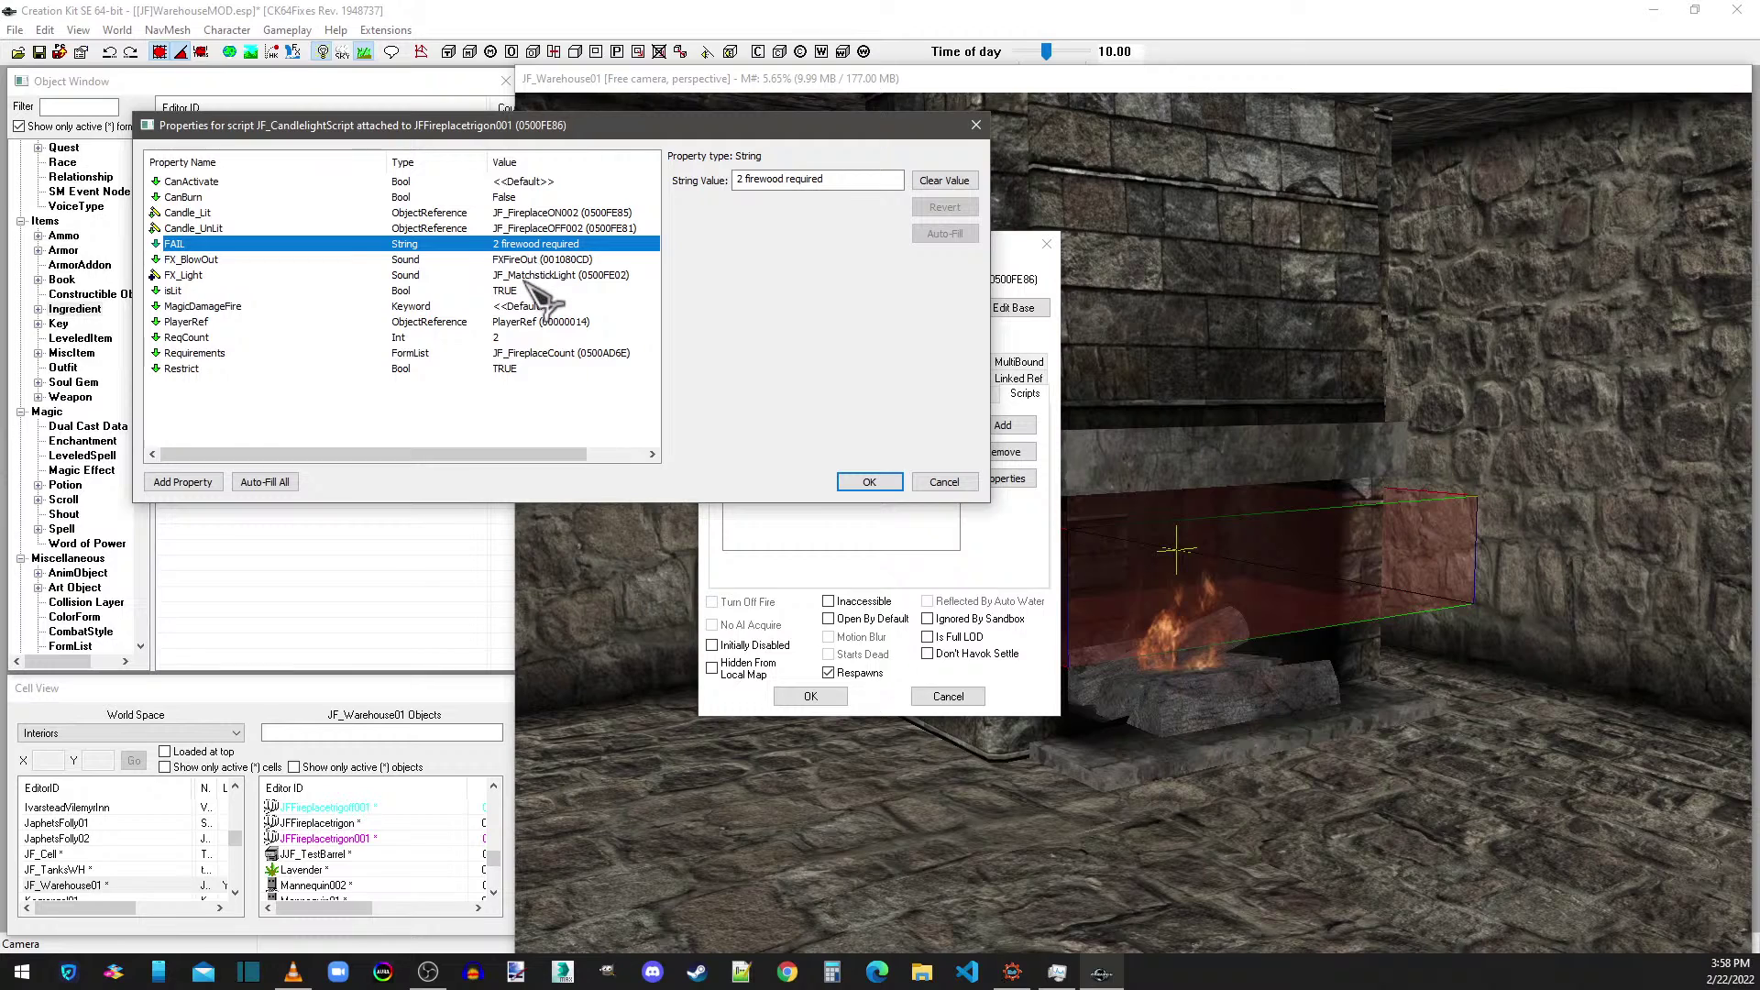
left_click(548, 276)
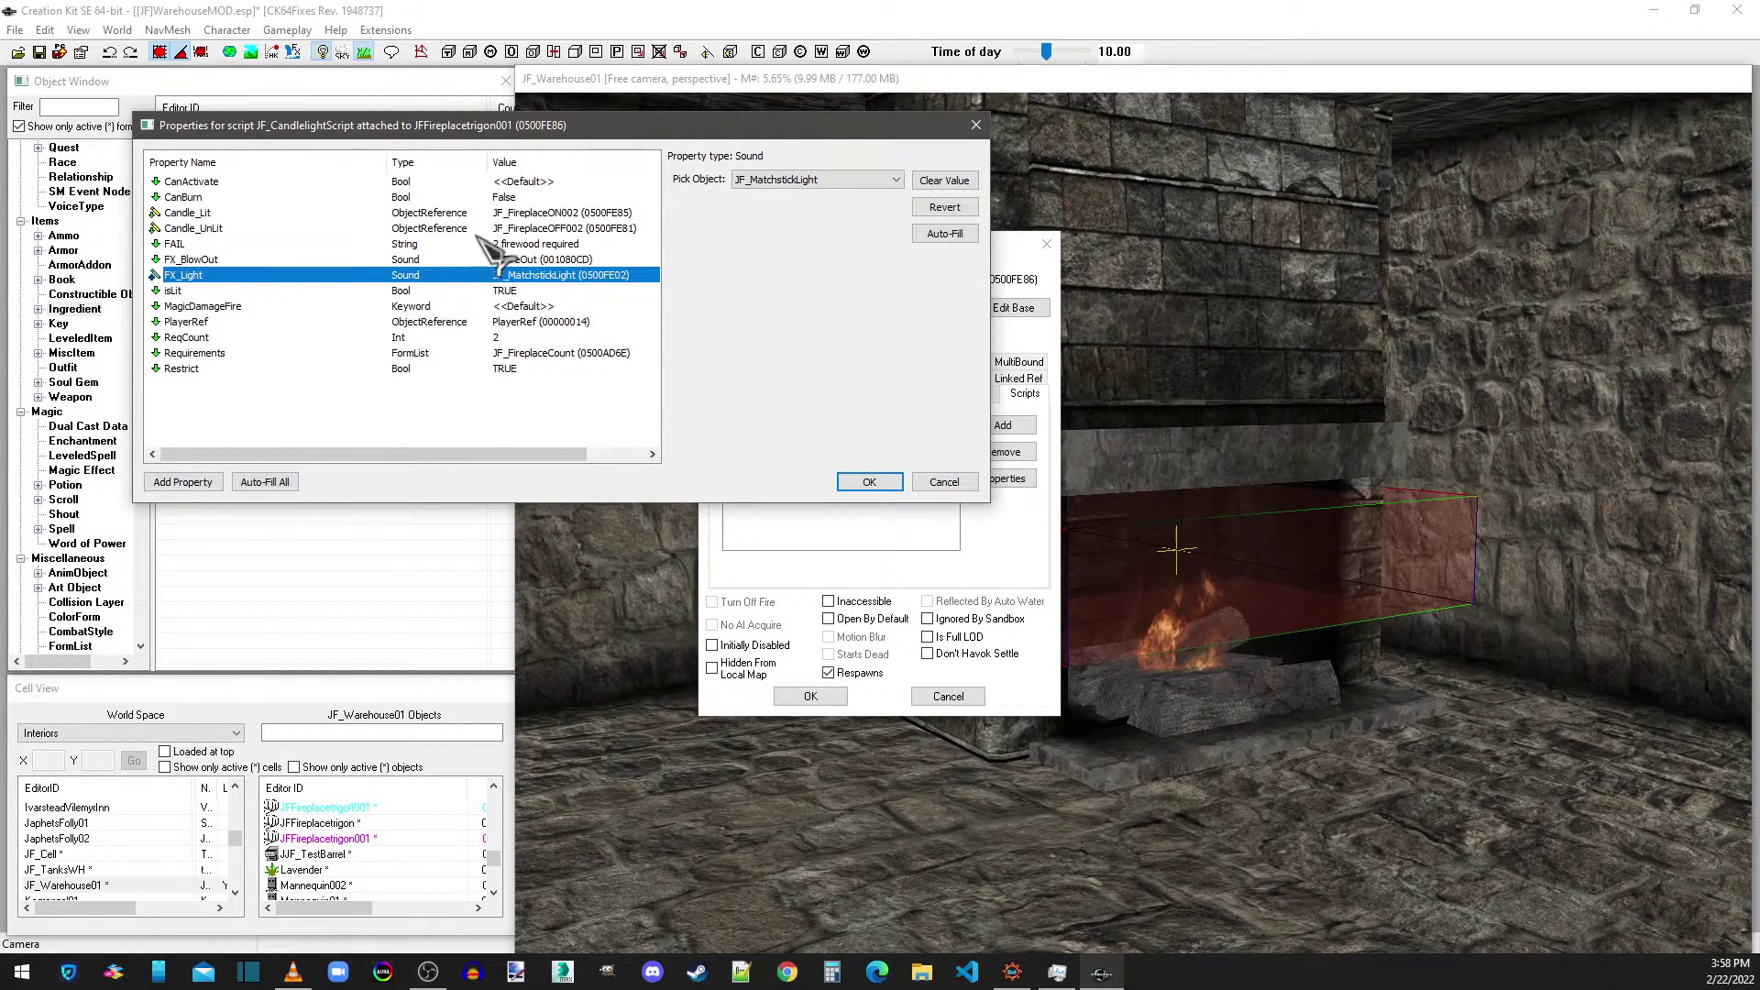
left_click(869, 481)
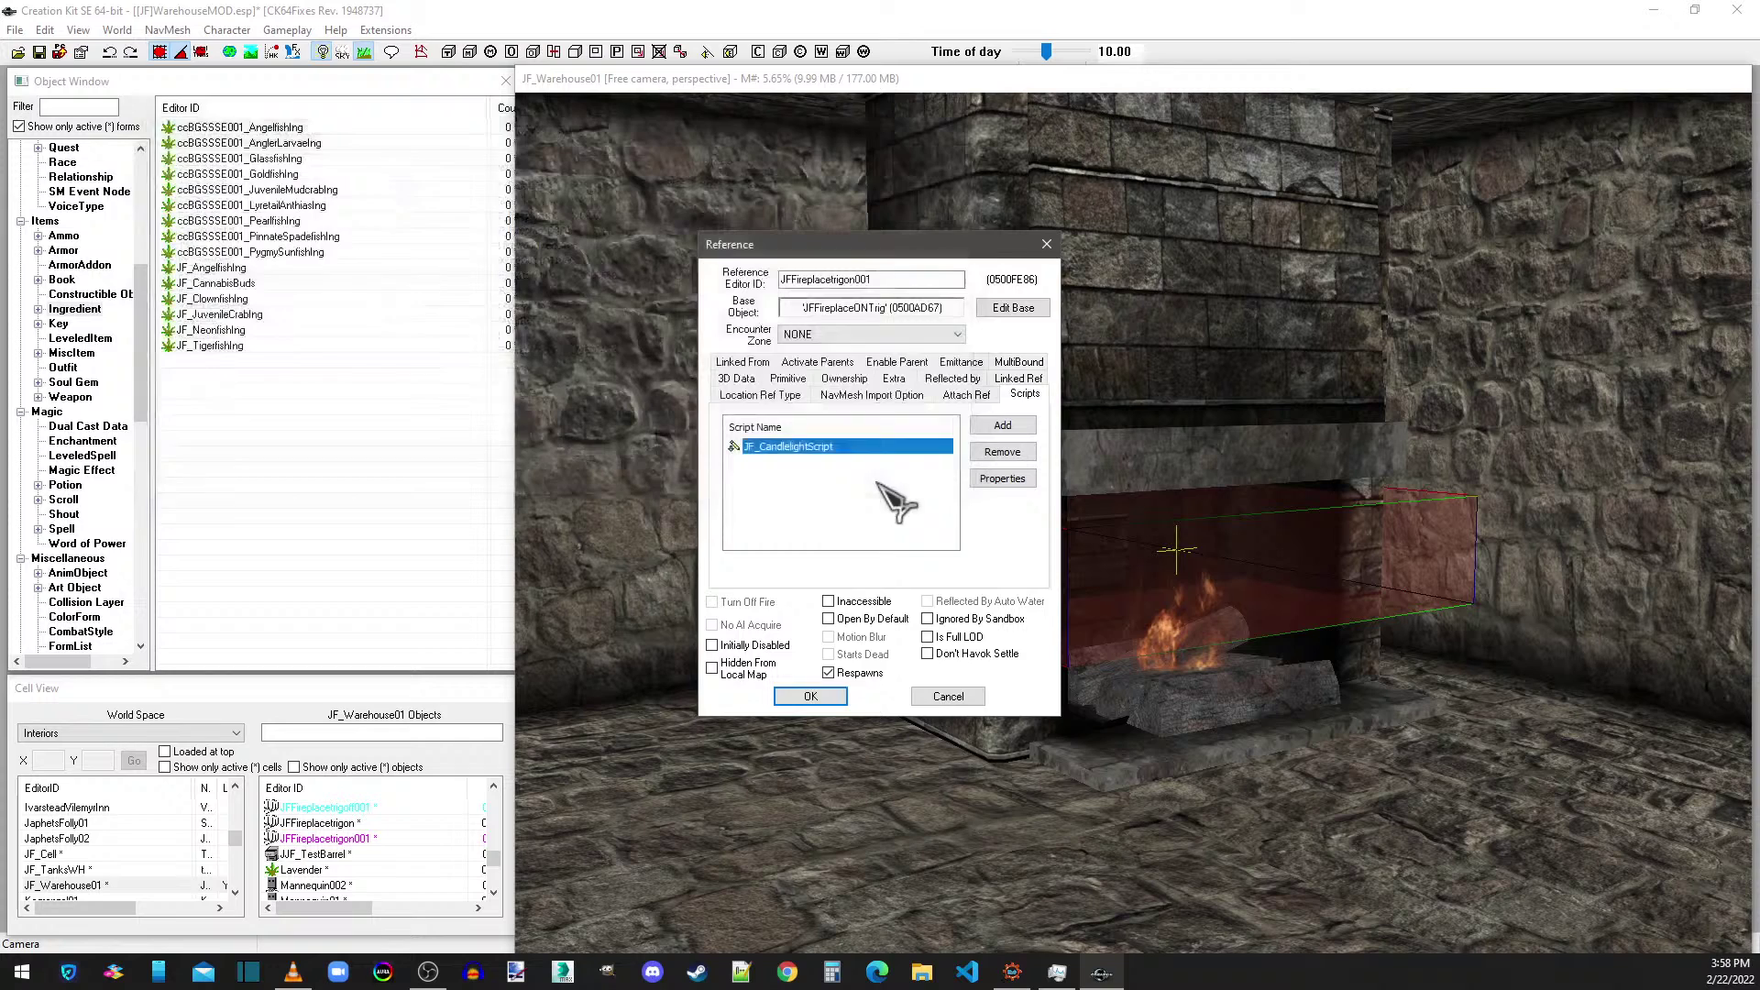
left_click(810, 696)
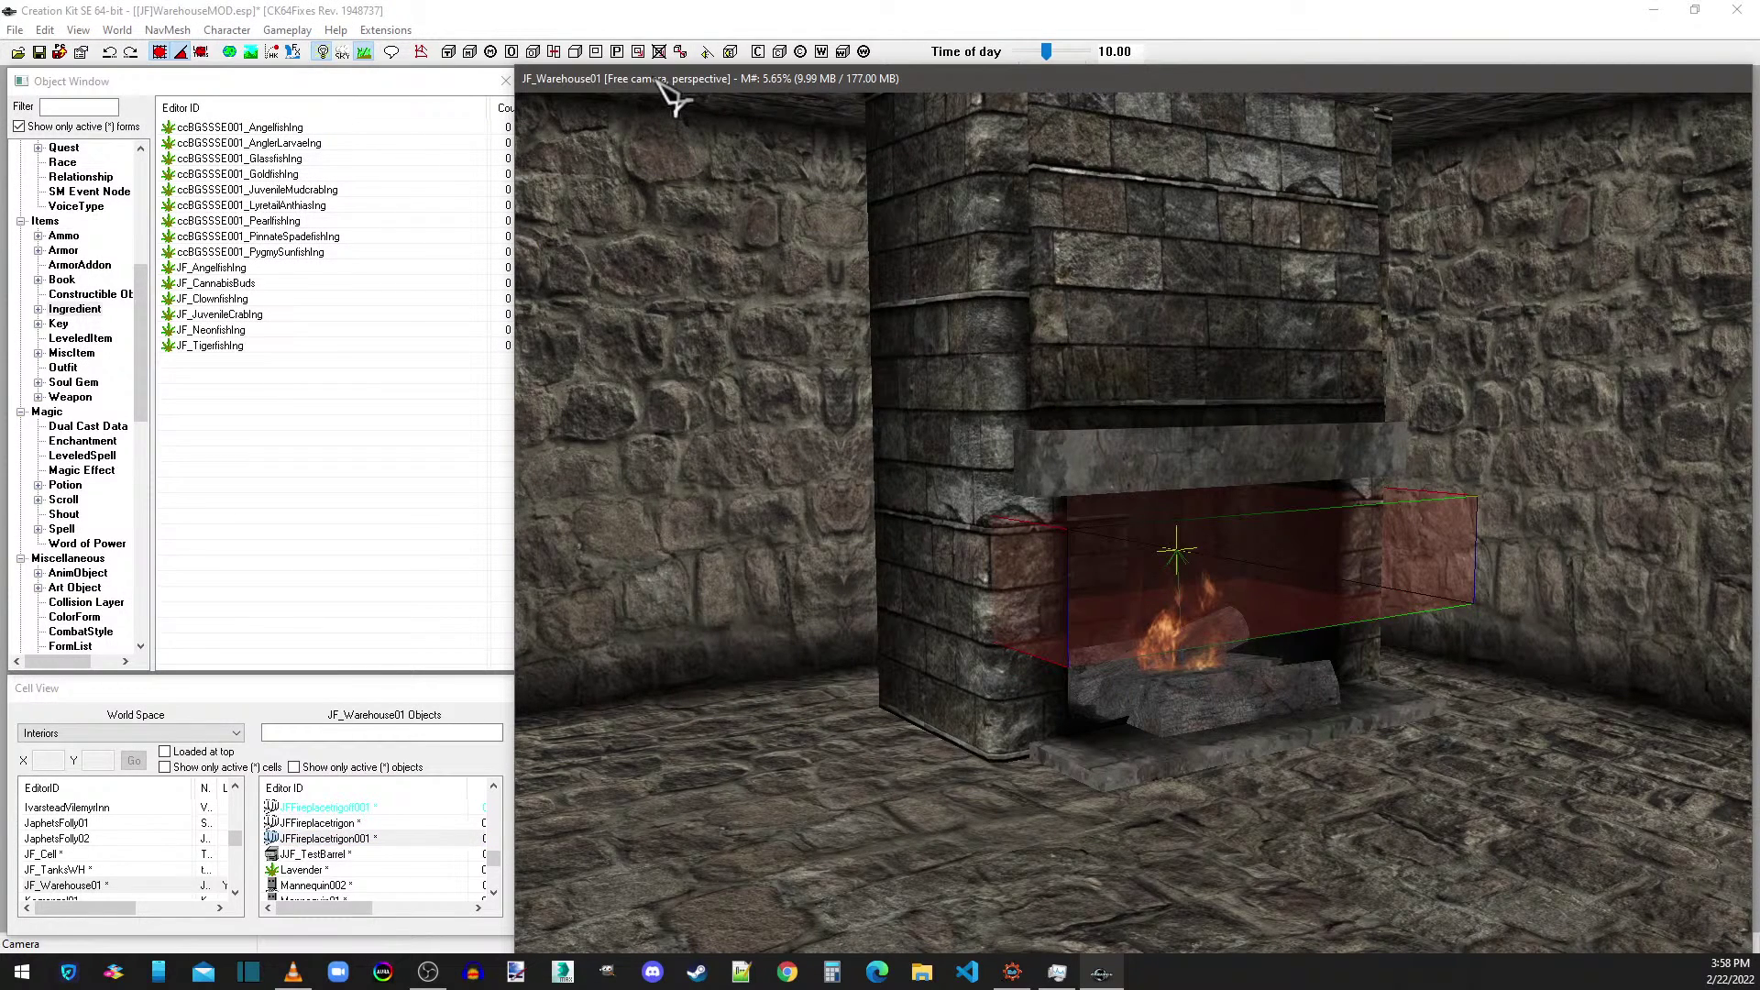
left_click(40, 52)
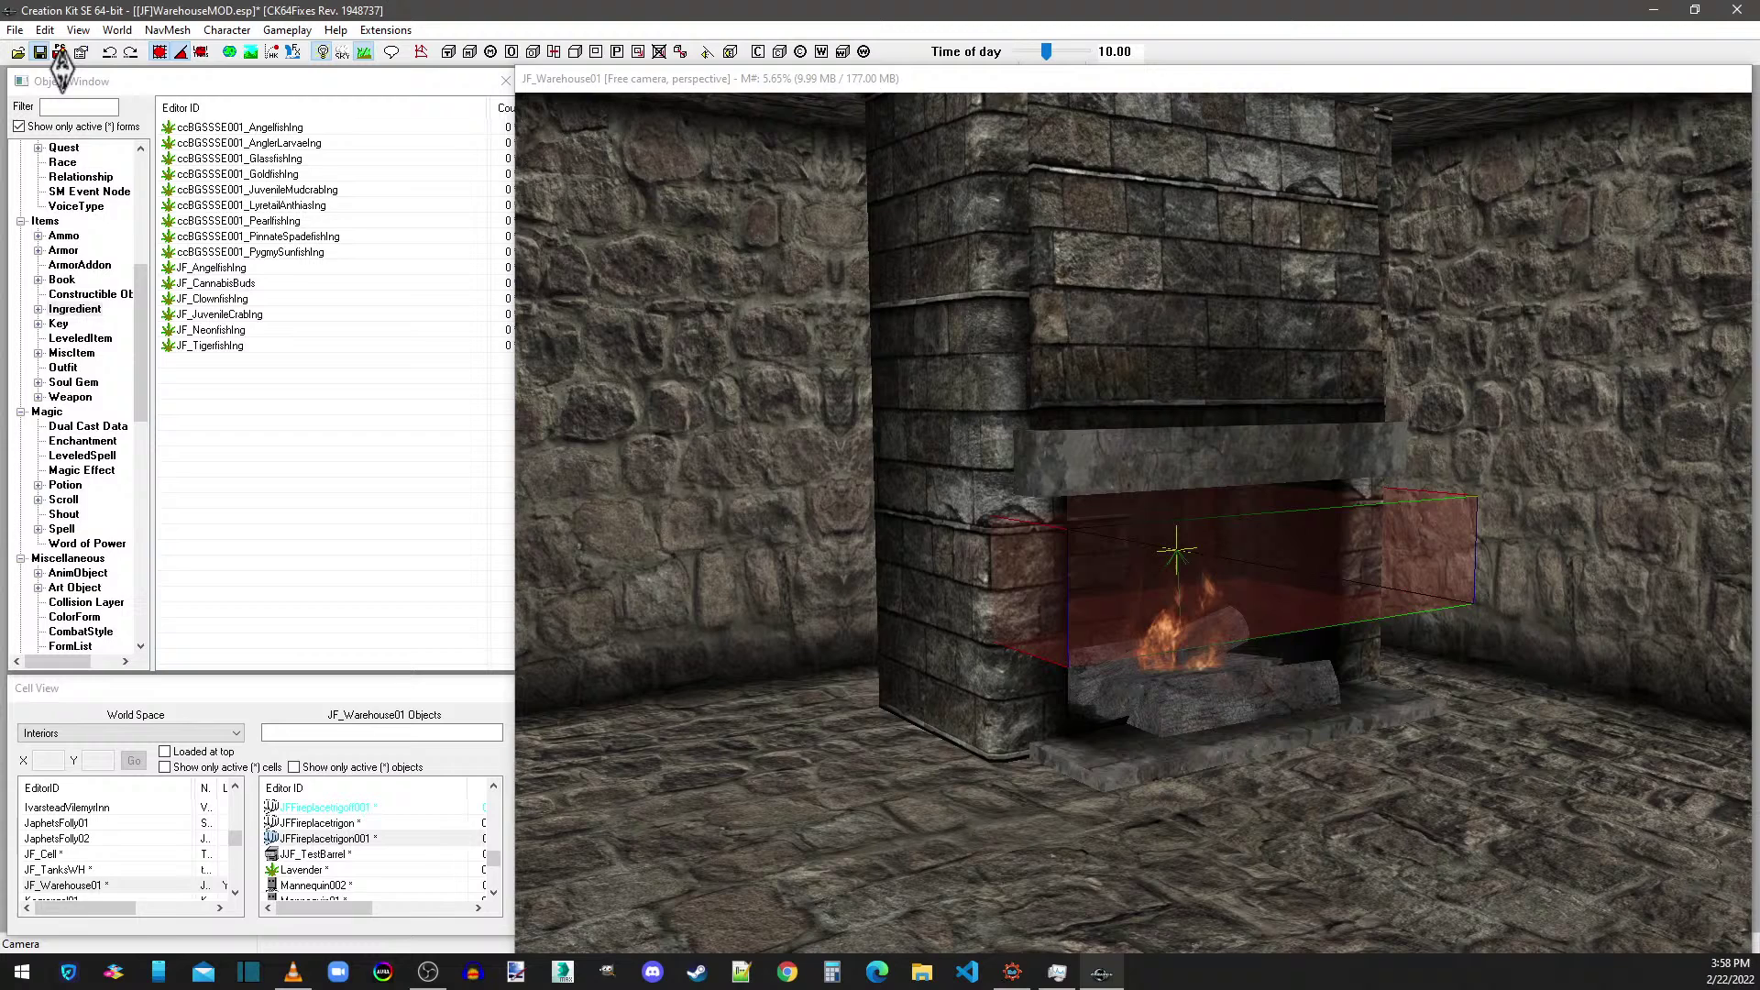
- Check JFFireplacetrigoff001's position and rotation data, accept its reference window, and save the plugin again
left_click(732, 83)
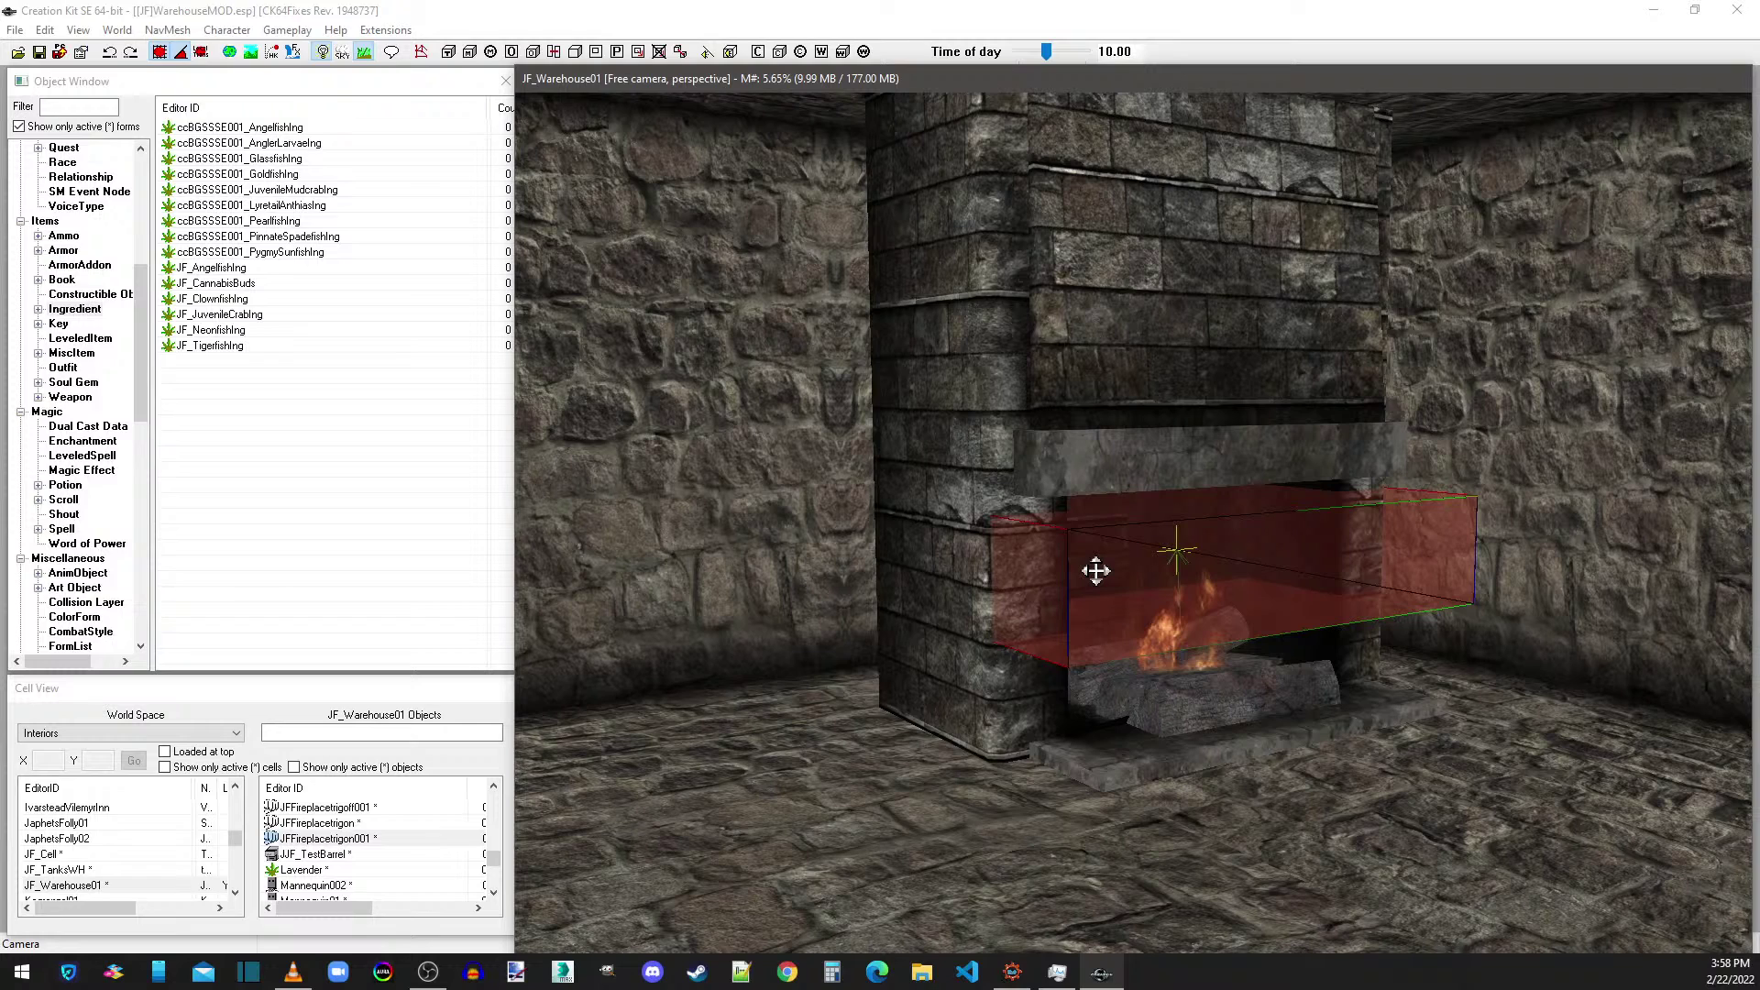
left_click(1095, 571)
double_click(1095, 571)
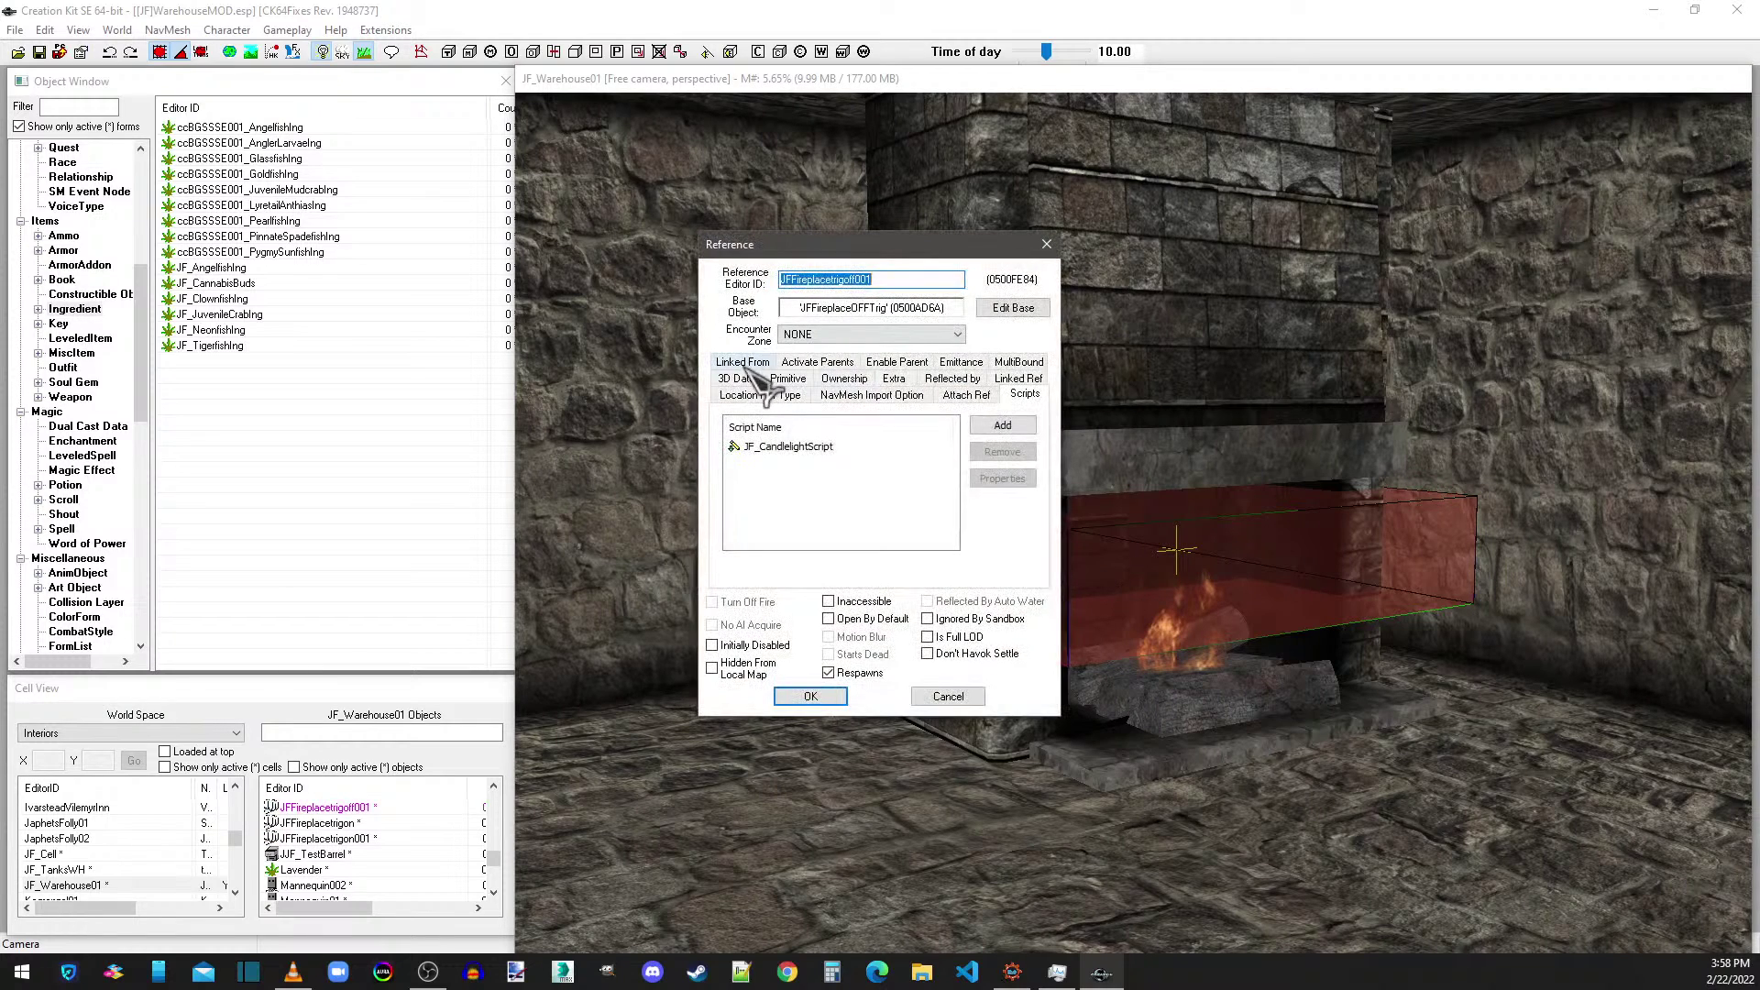
left_click(739, 378)
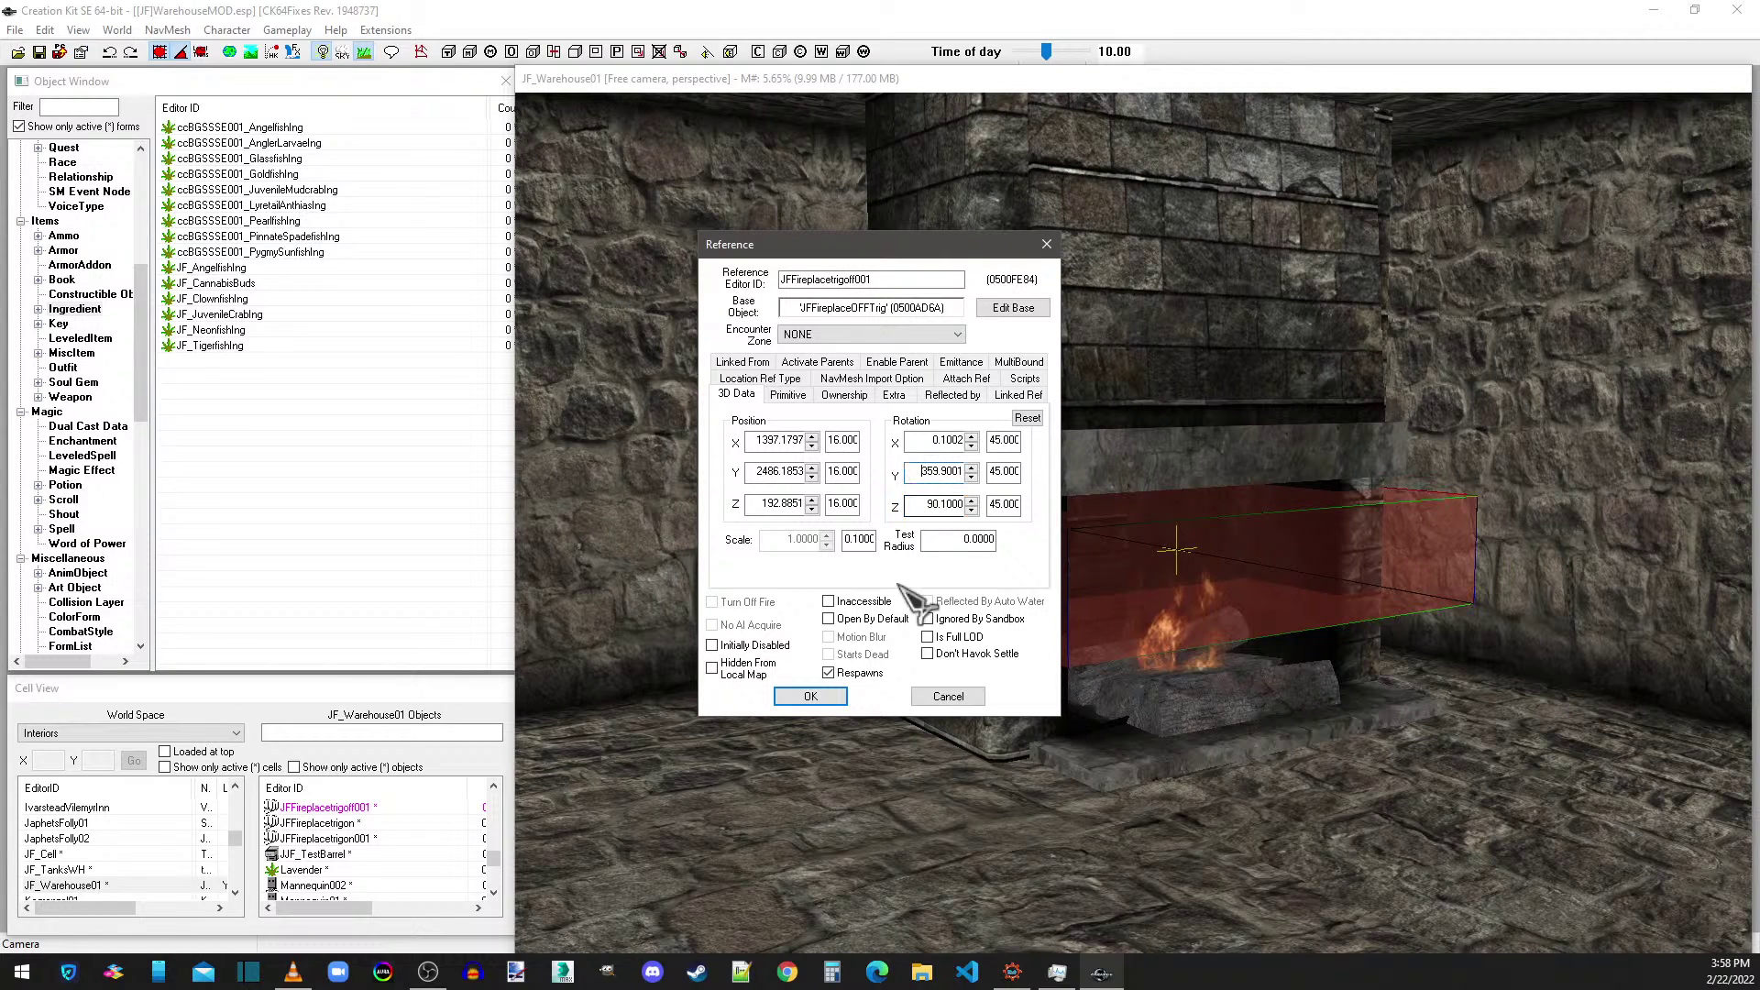
left_click(810, 696)
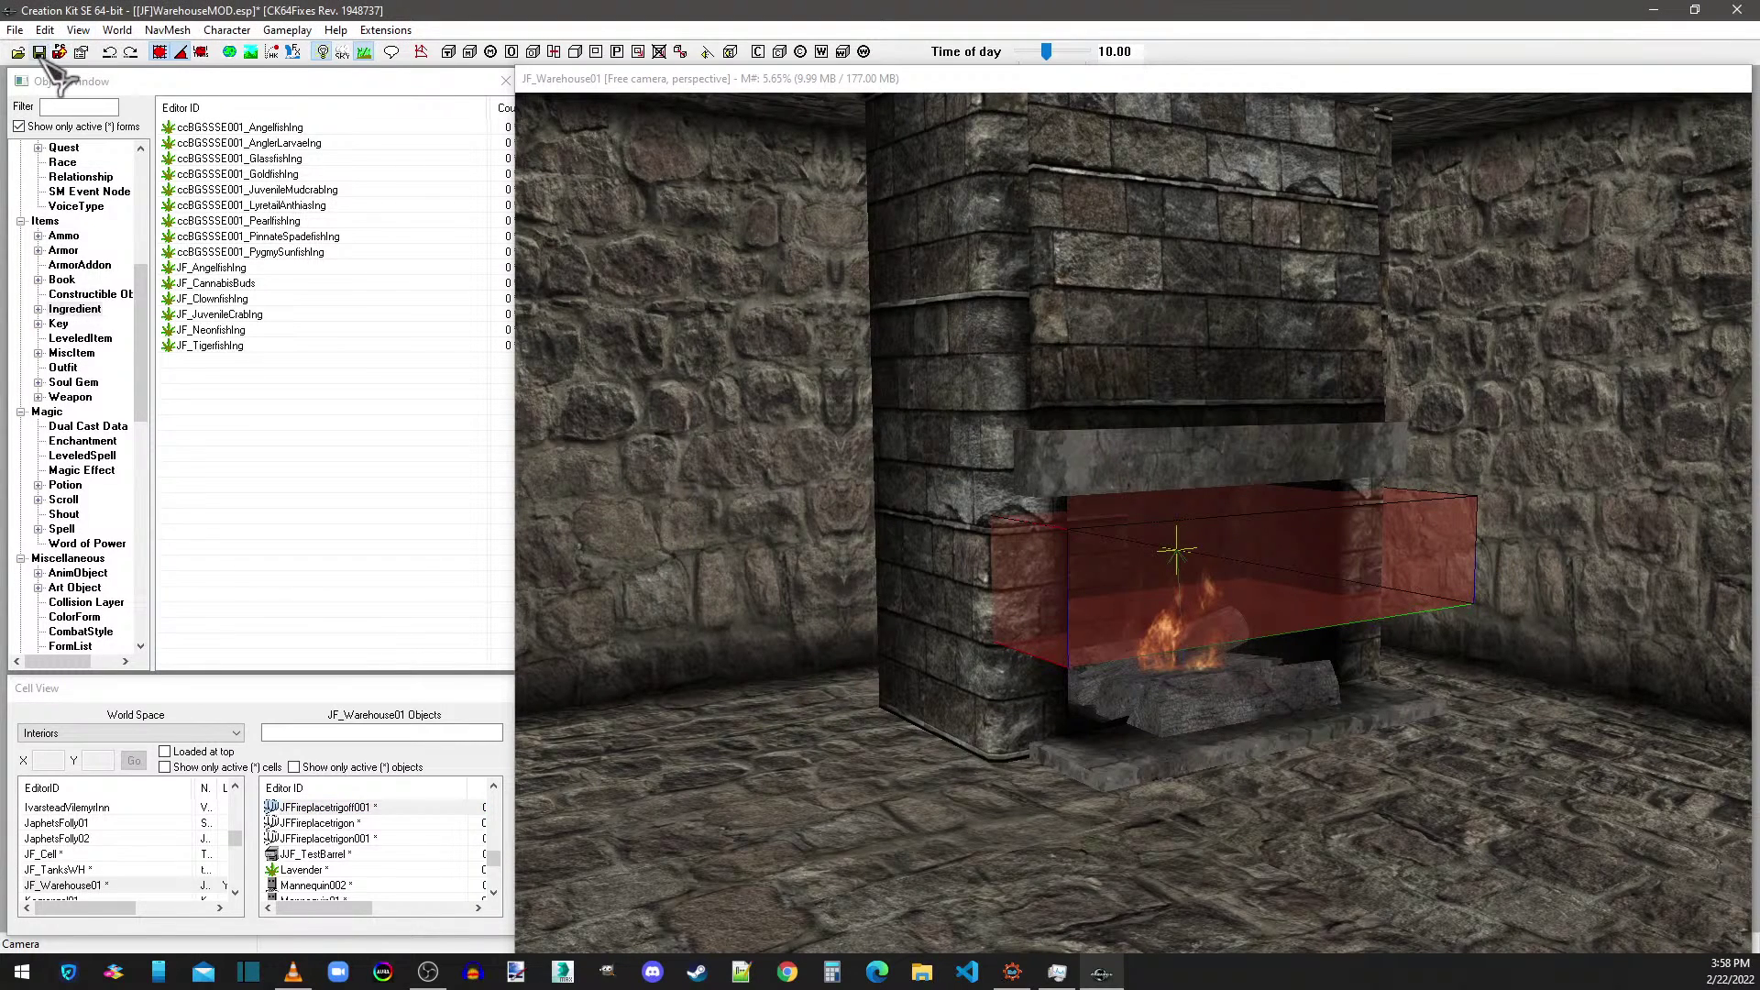
left_click(40, 53)
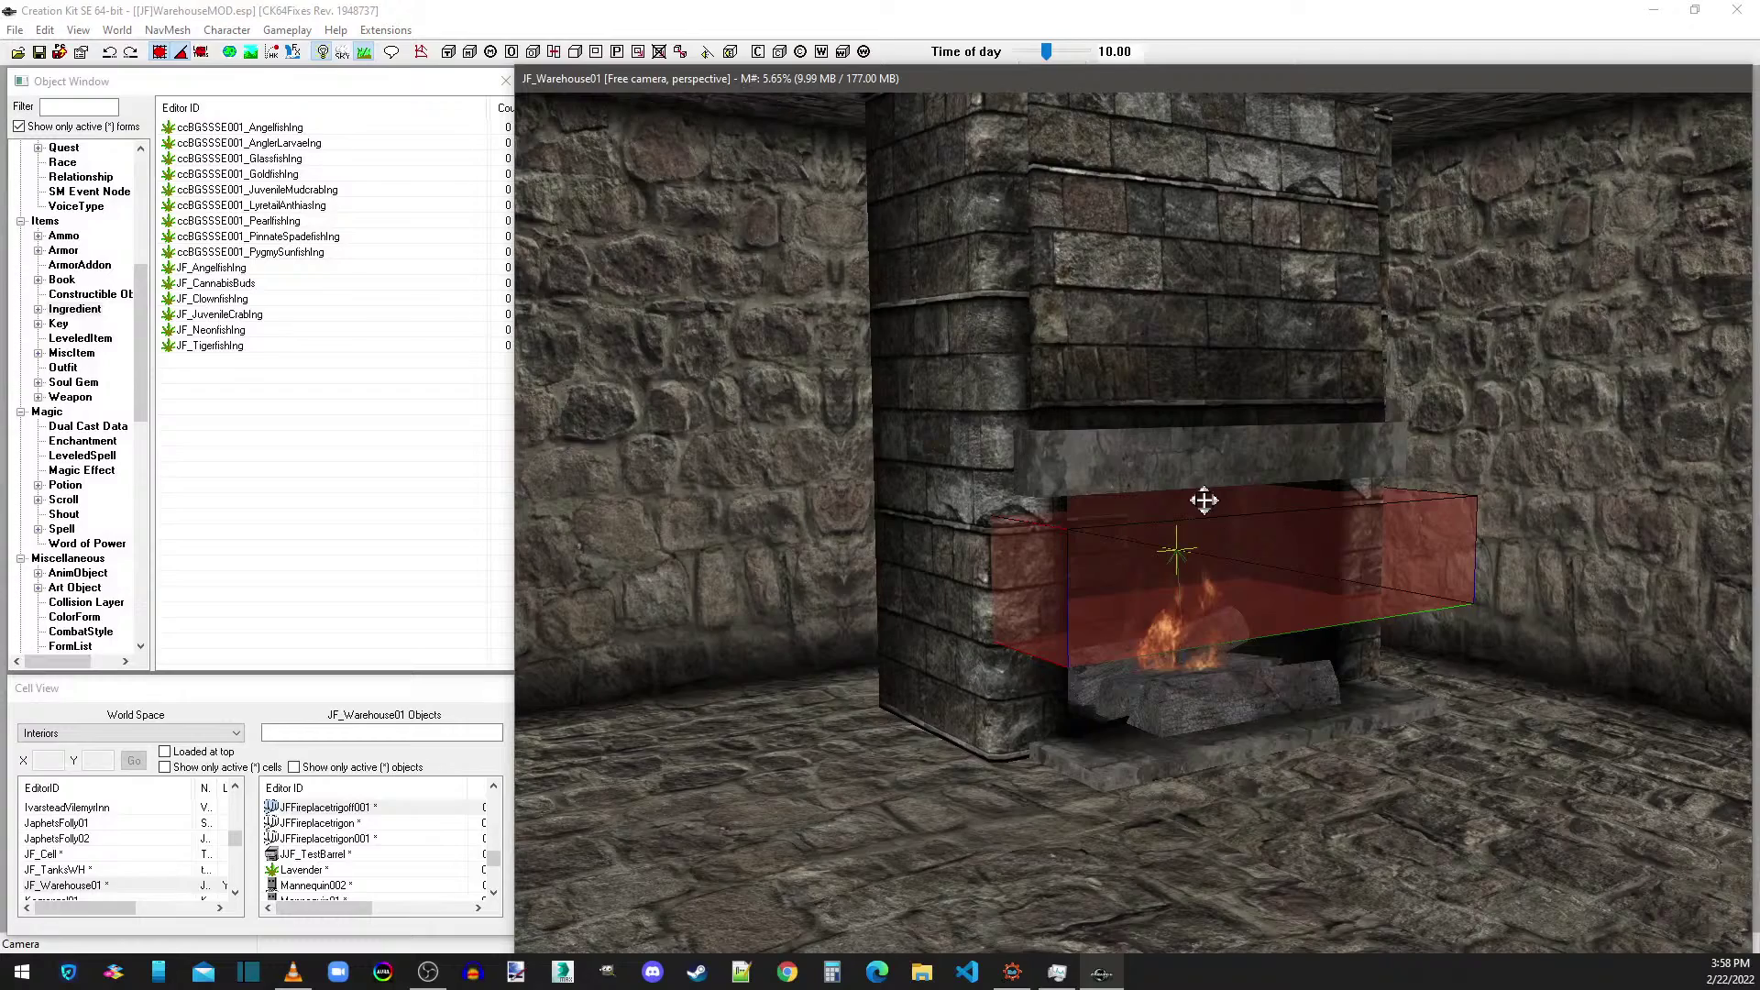
middle_click_drag(1292, 757, 1162, 711)
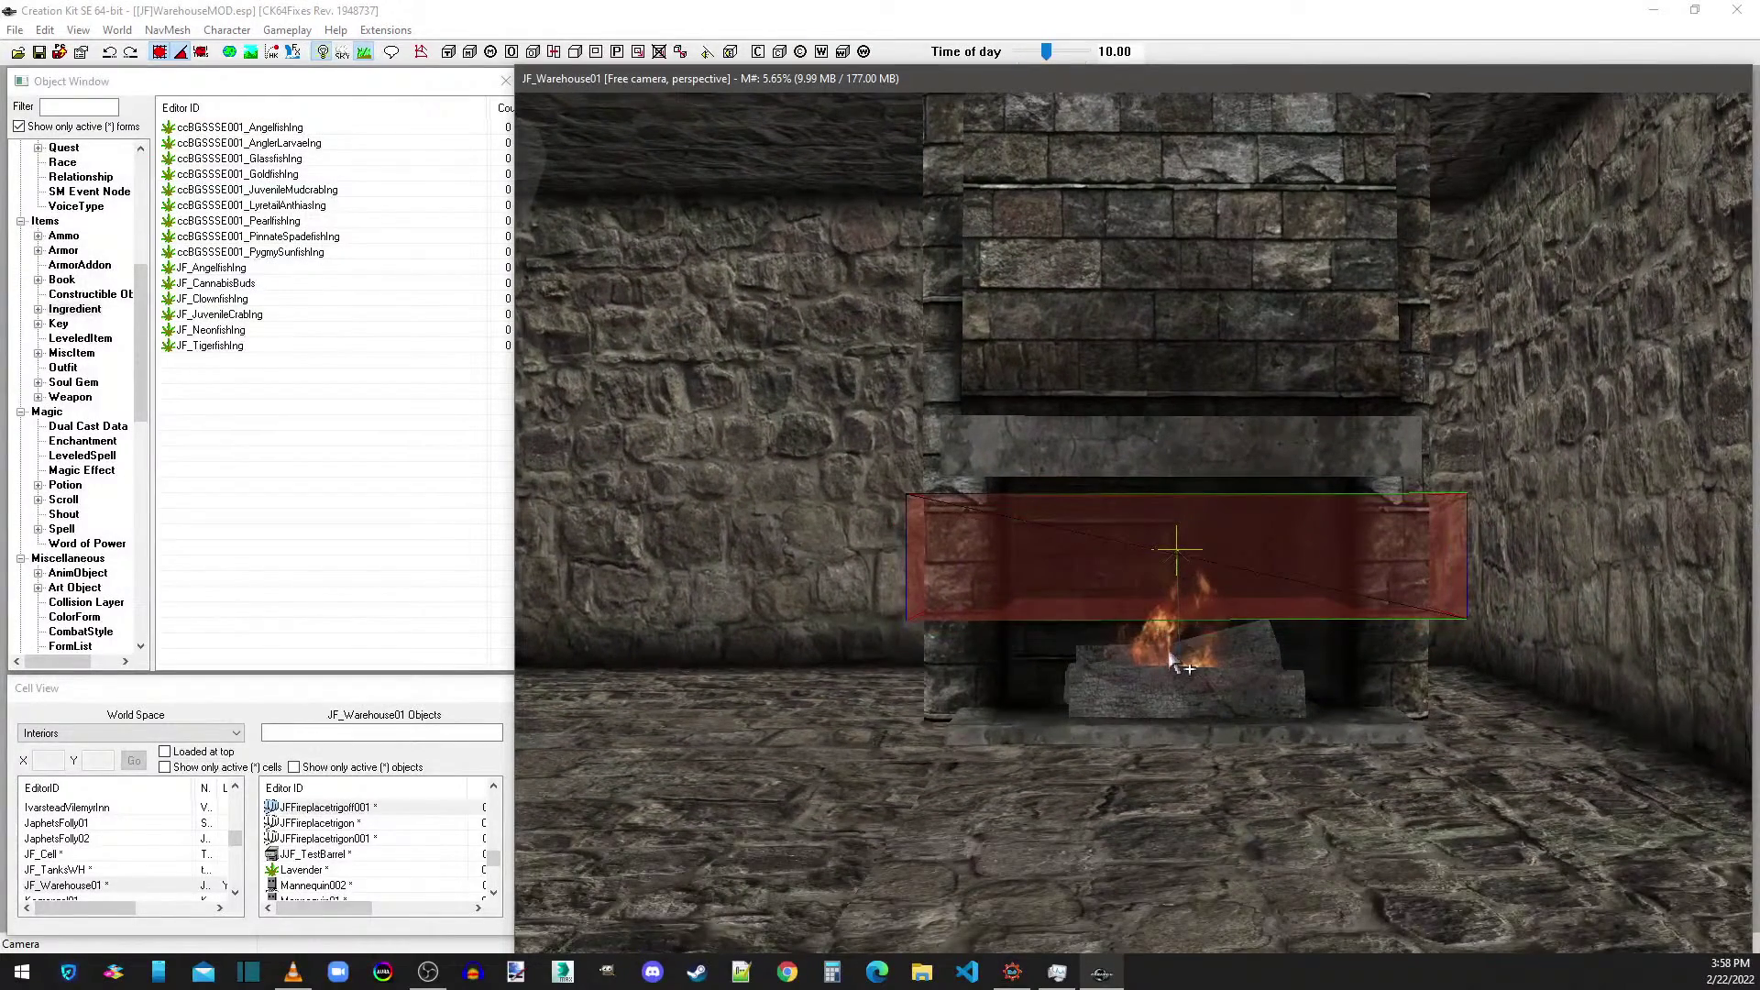
- Look over the JF_Warehouse01 room, from the chimney smoke effects above the fireplace to the large aquariums
scroll(1188, 481, "down", 5)
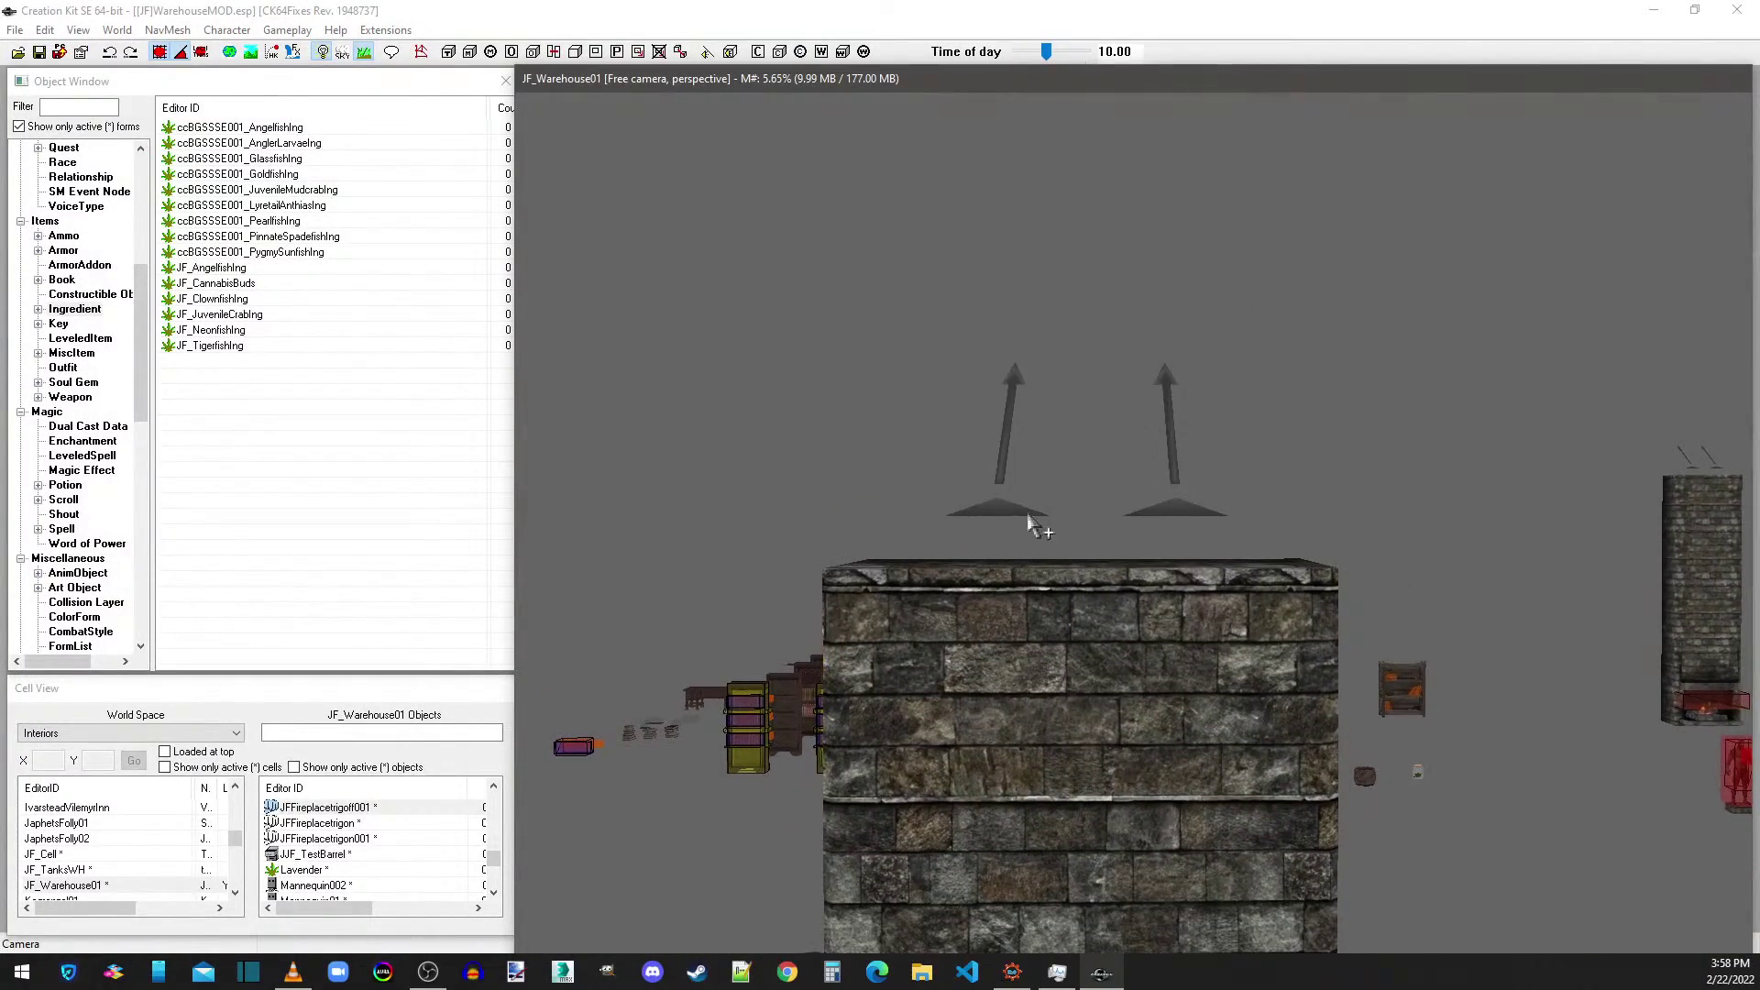
left_click(995, 508)
middle_click_drag(996, 507, 1093, 510)
scroll(1094, 511, "up", 3)
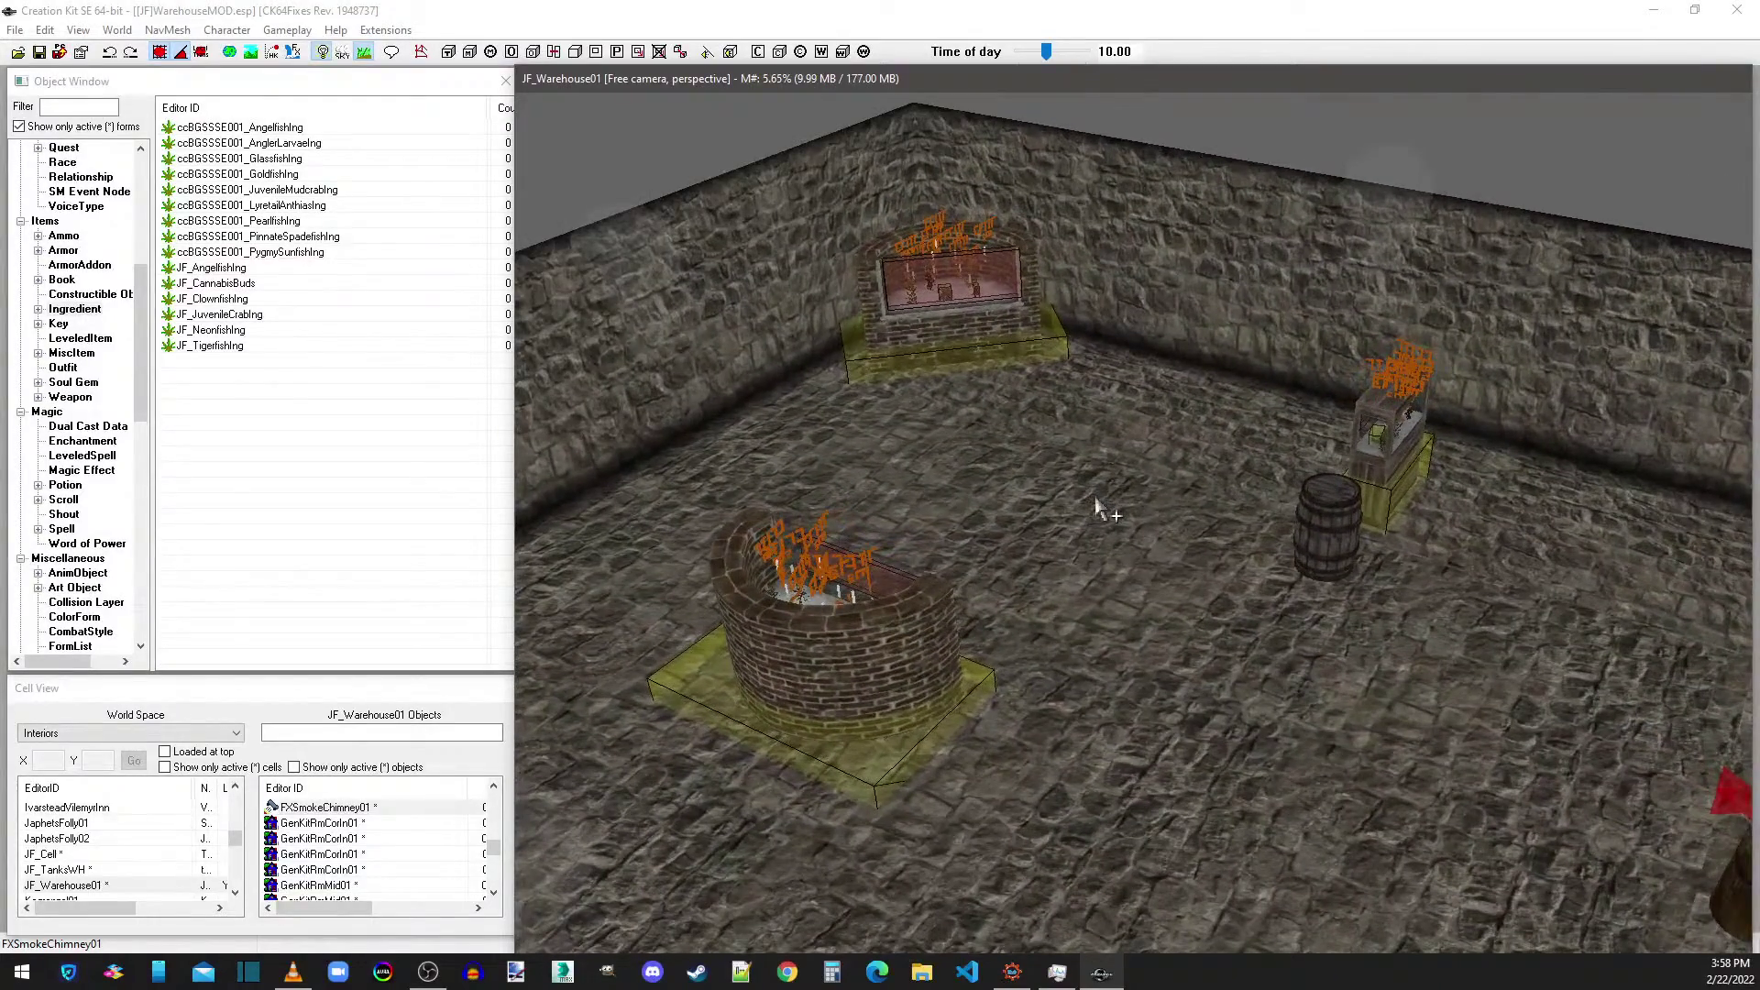
left_click(839, 652)
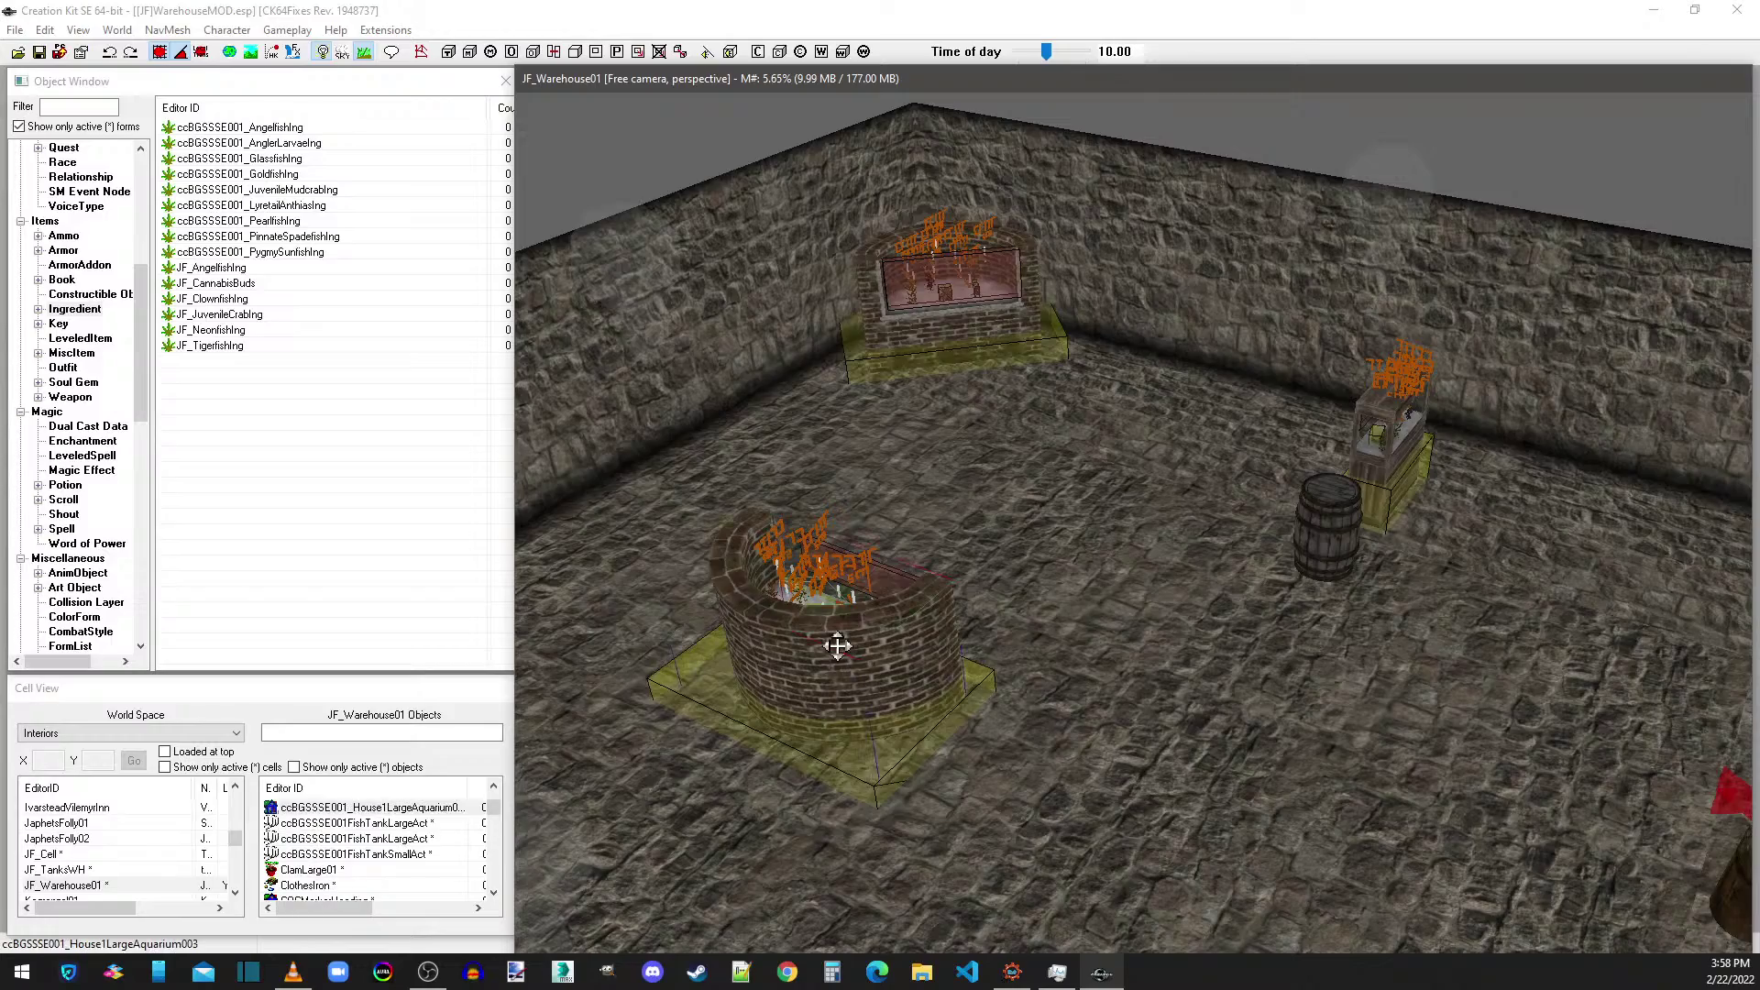
middle_click_drag(834, 641, 945, 662)
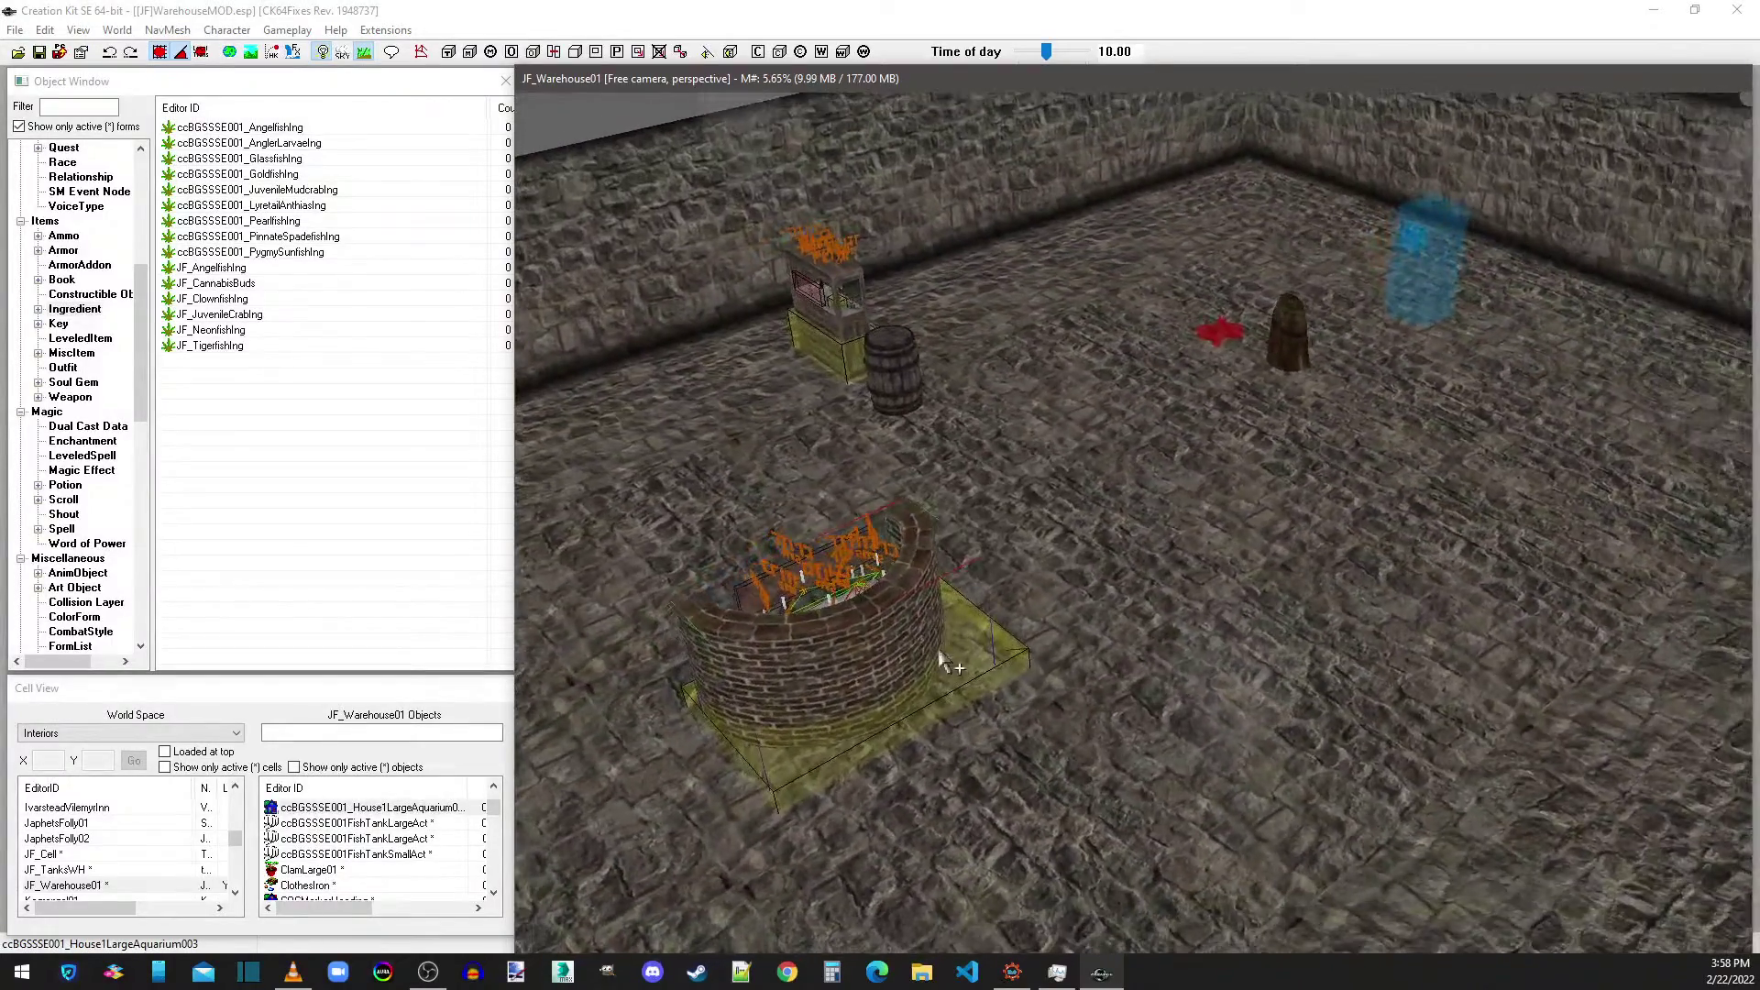
- Load the JF_Cell interior and cut the JF_TestCellChest from the room's corner
double_click(45, 853)
middle_click_drag(1090, 385, 1550, 385)
left_click(1284, 299)
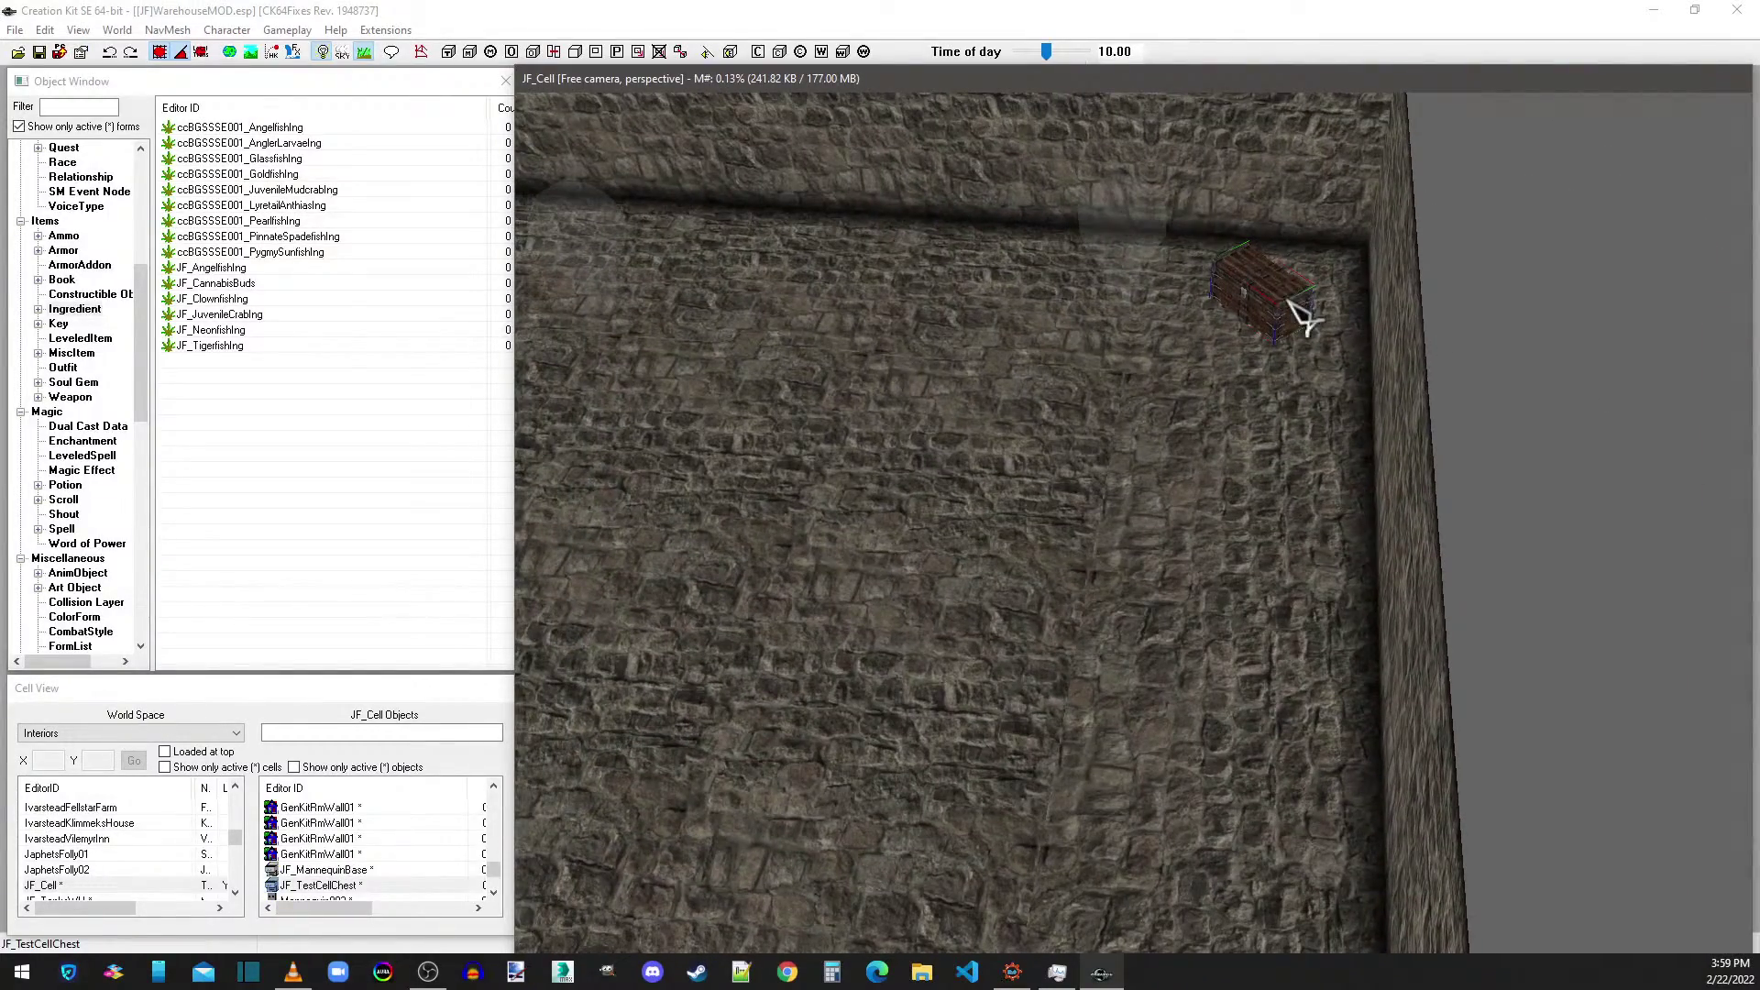
right_click(1287, 300)
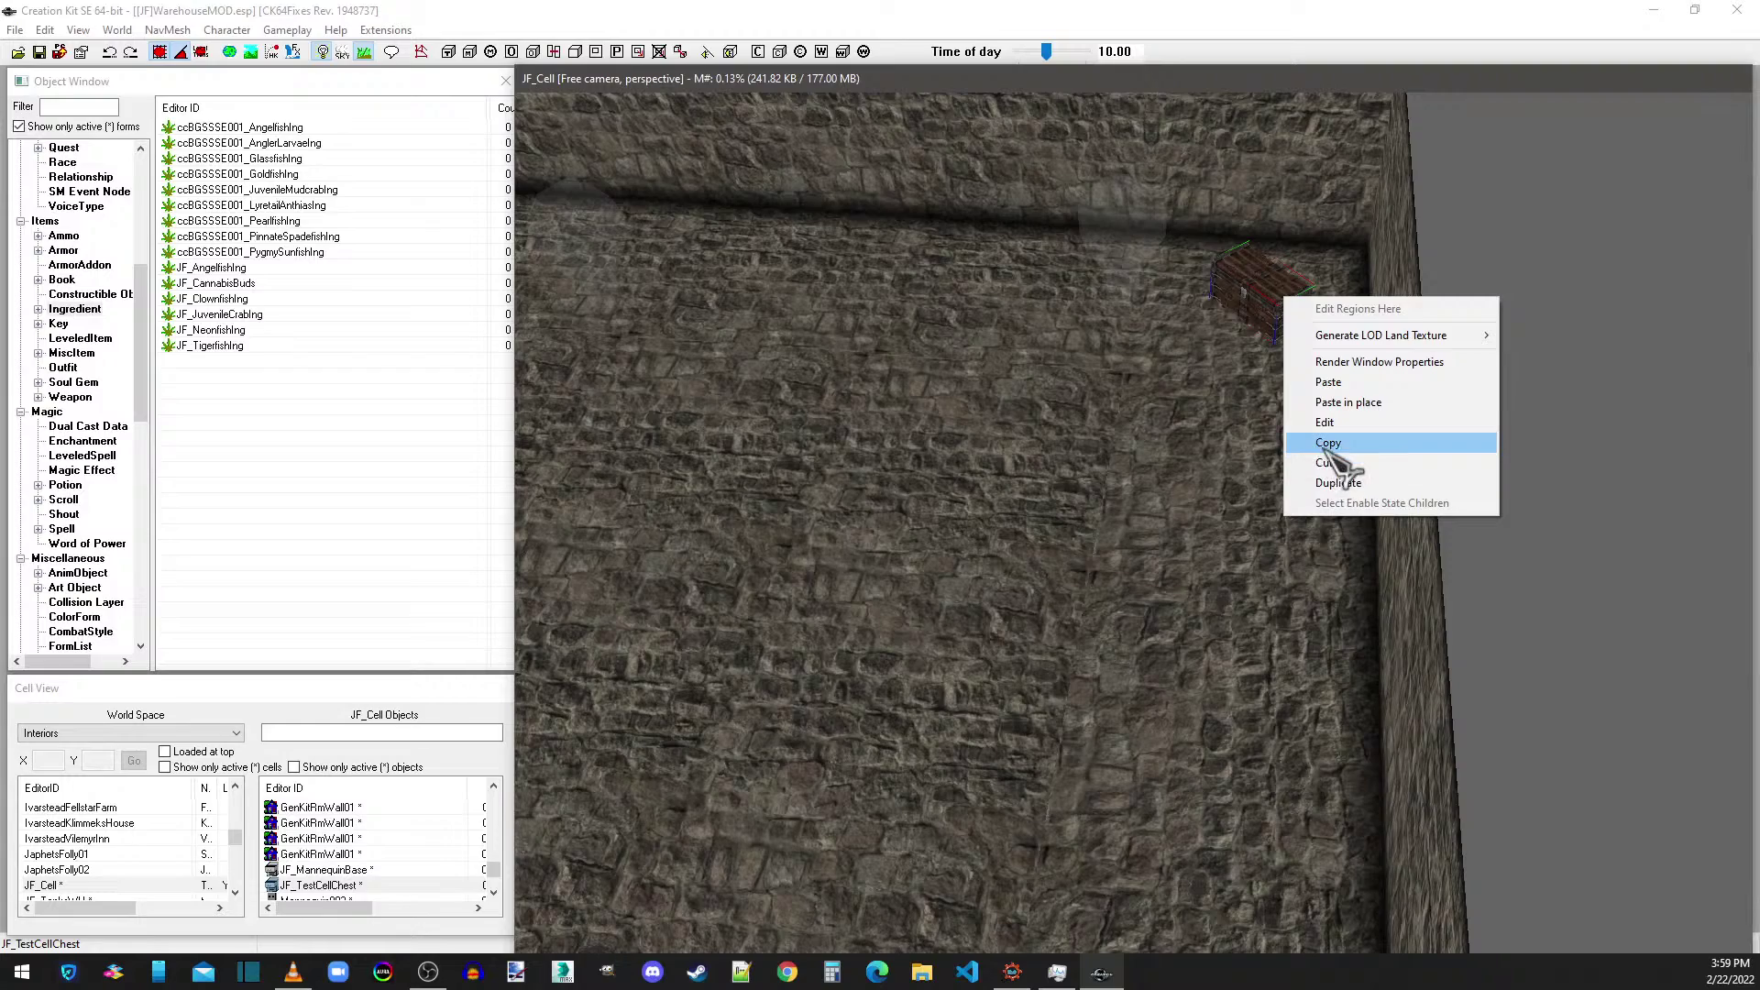
left_click(1327, 463)
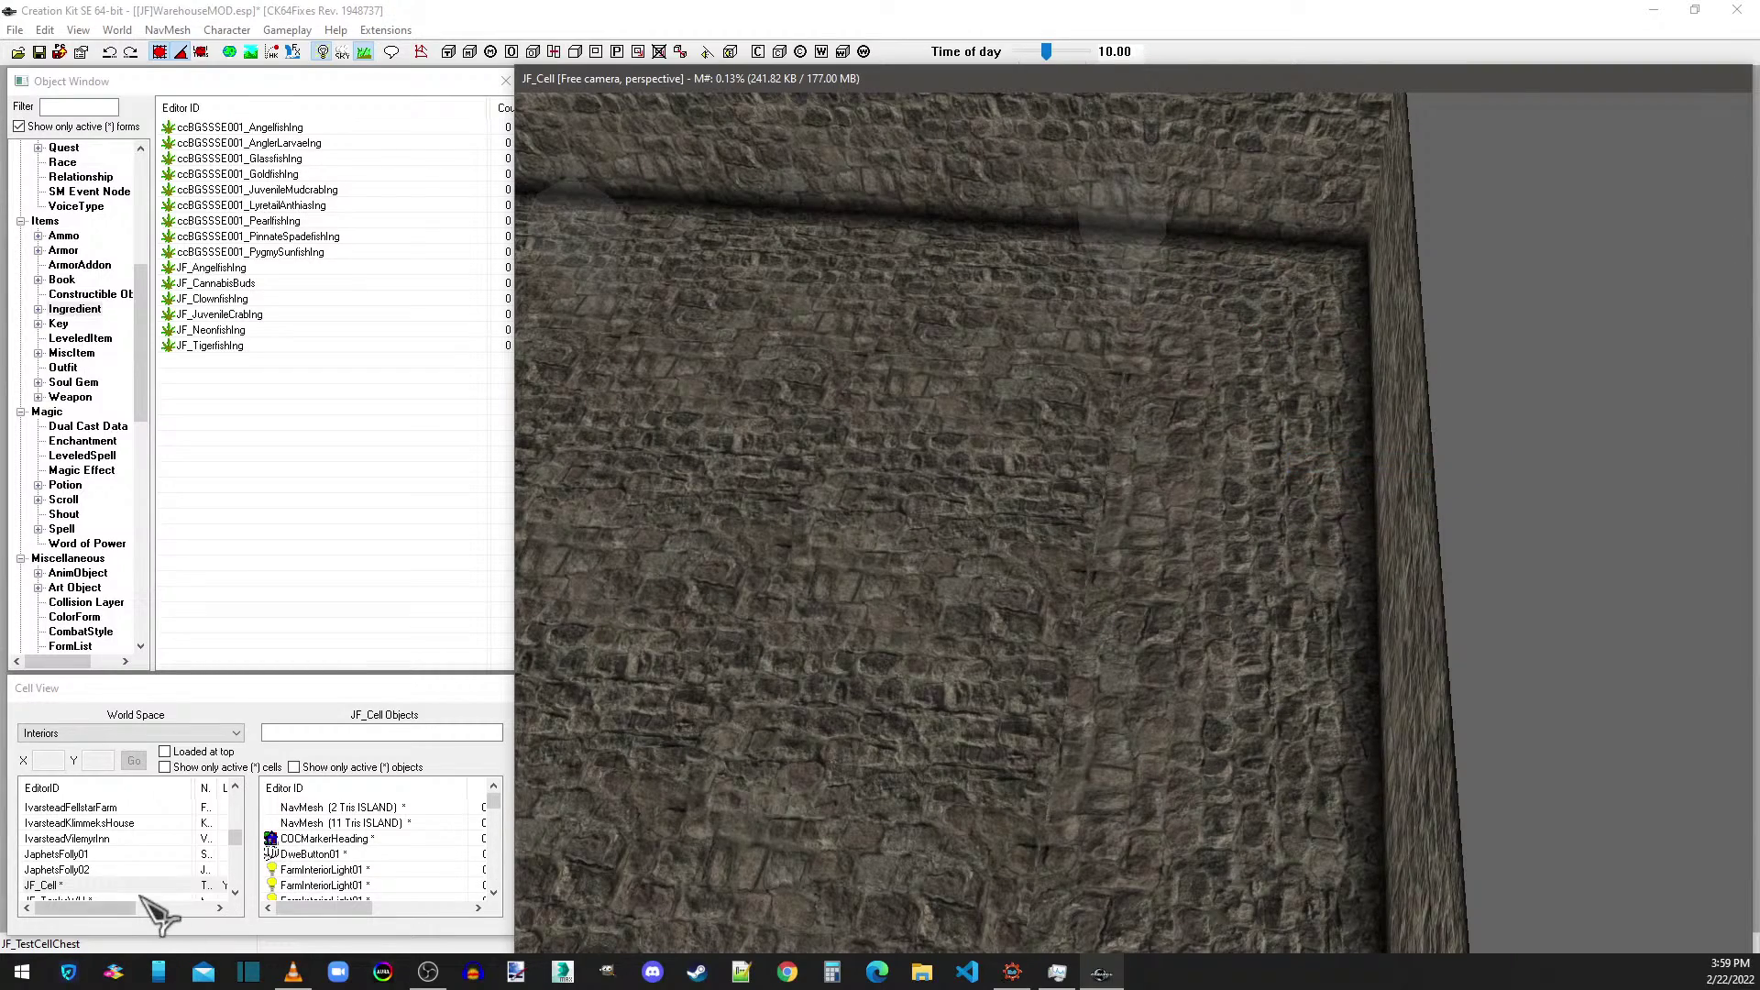
- Reload JF_Warehouse01 and paste the cut chest on the floor by the wall near the fireplace
scroll(83, 883, "down", 1)
double_click(73, 871)
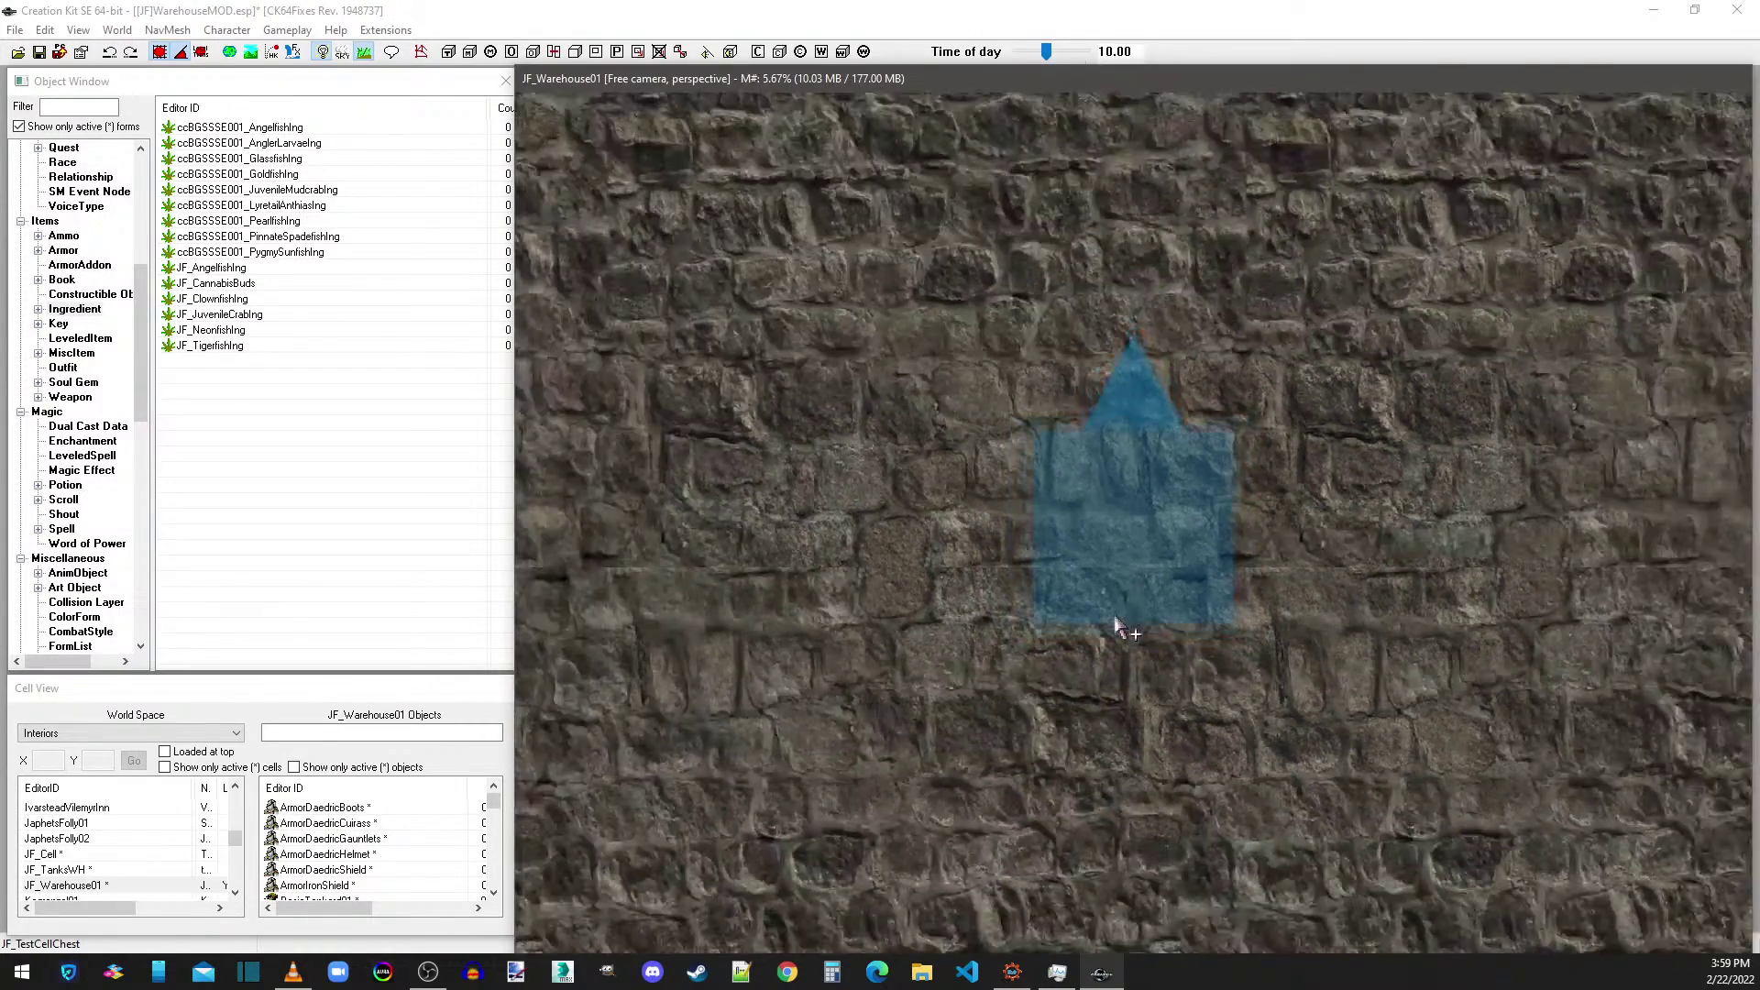
mouse_move(1116, 626)
middle_mouse_down()
mouse_move(1097, 456)
mouse_move(1007, 421)
mouse_move(985, 440)
mouse_move(1049, 420)
mouse_move(1018, 435)
middle_mouse_up()
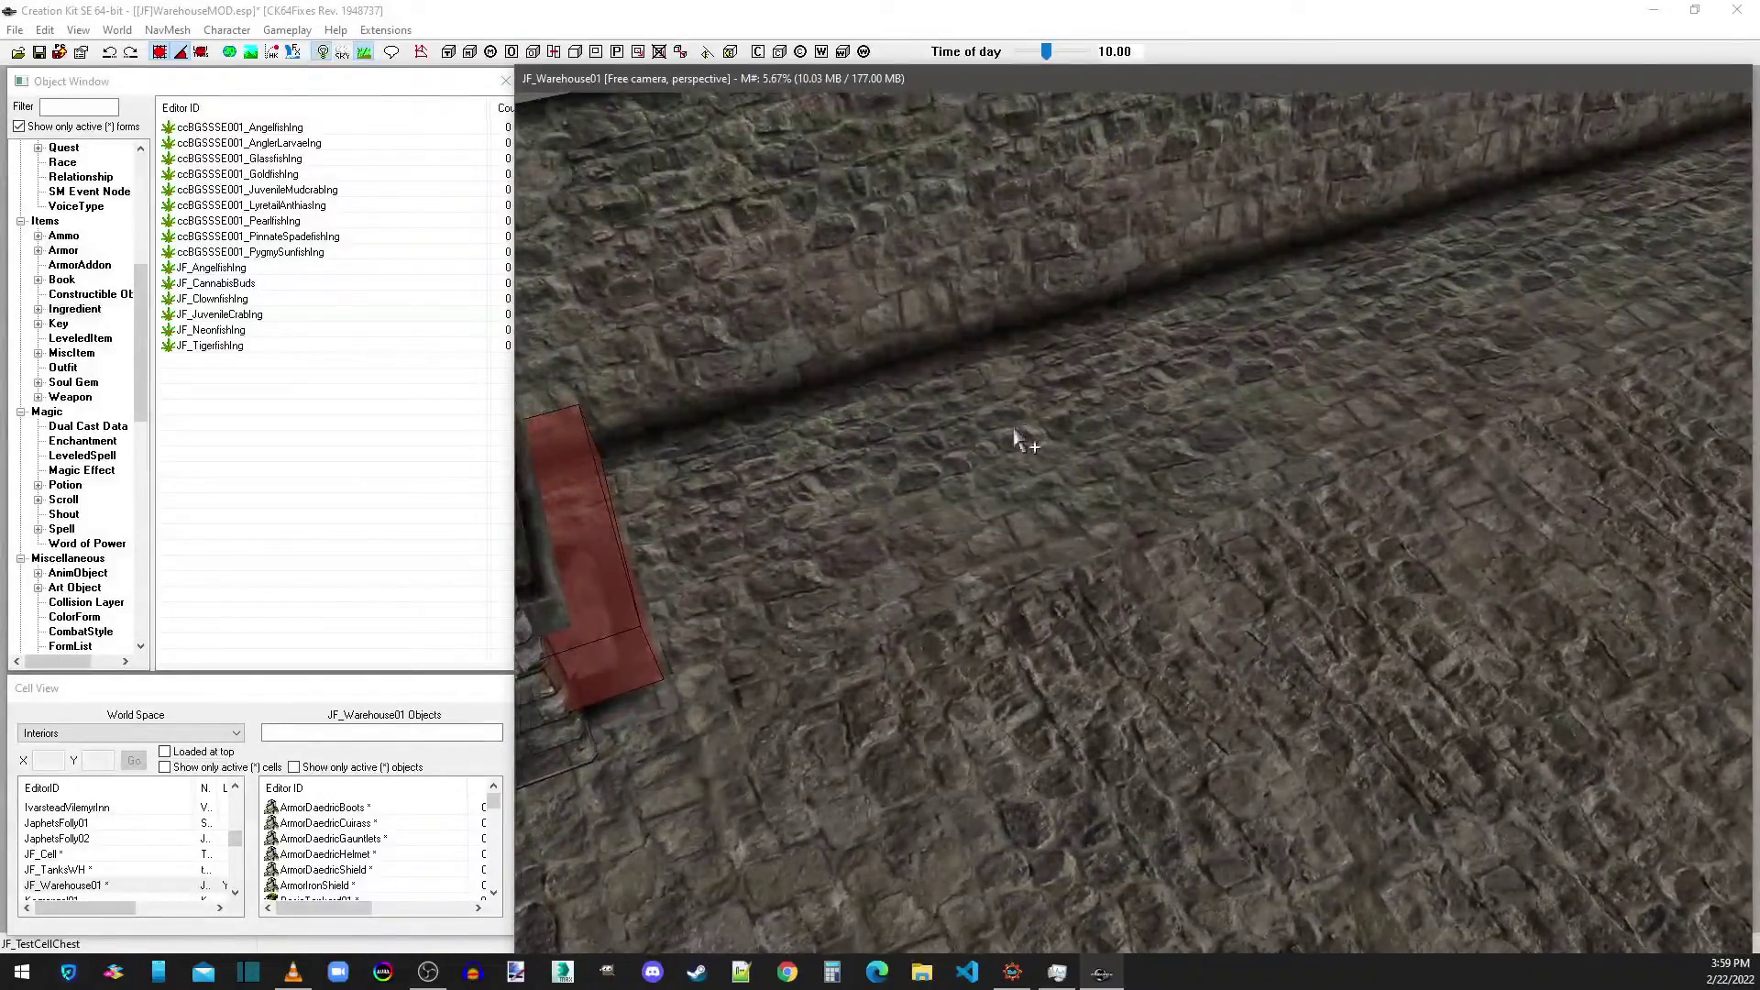
left_click(1005, 404)
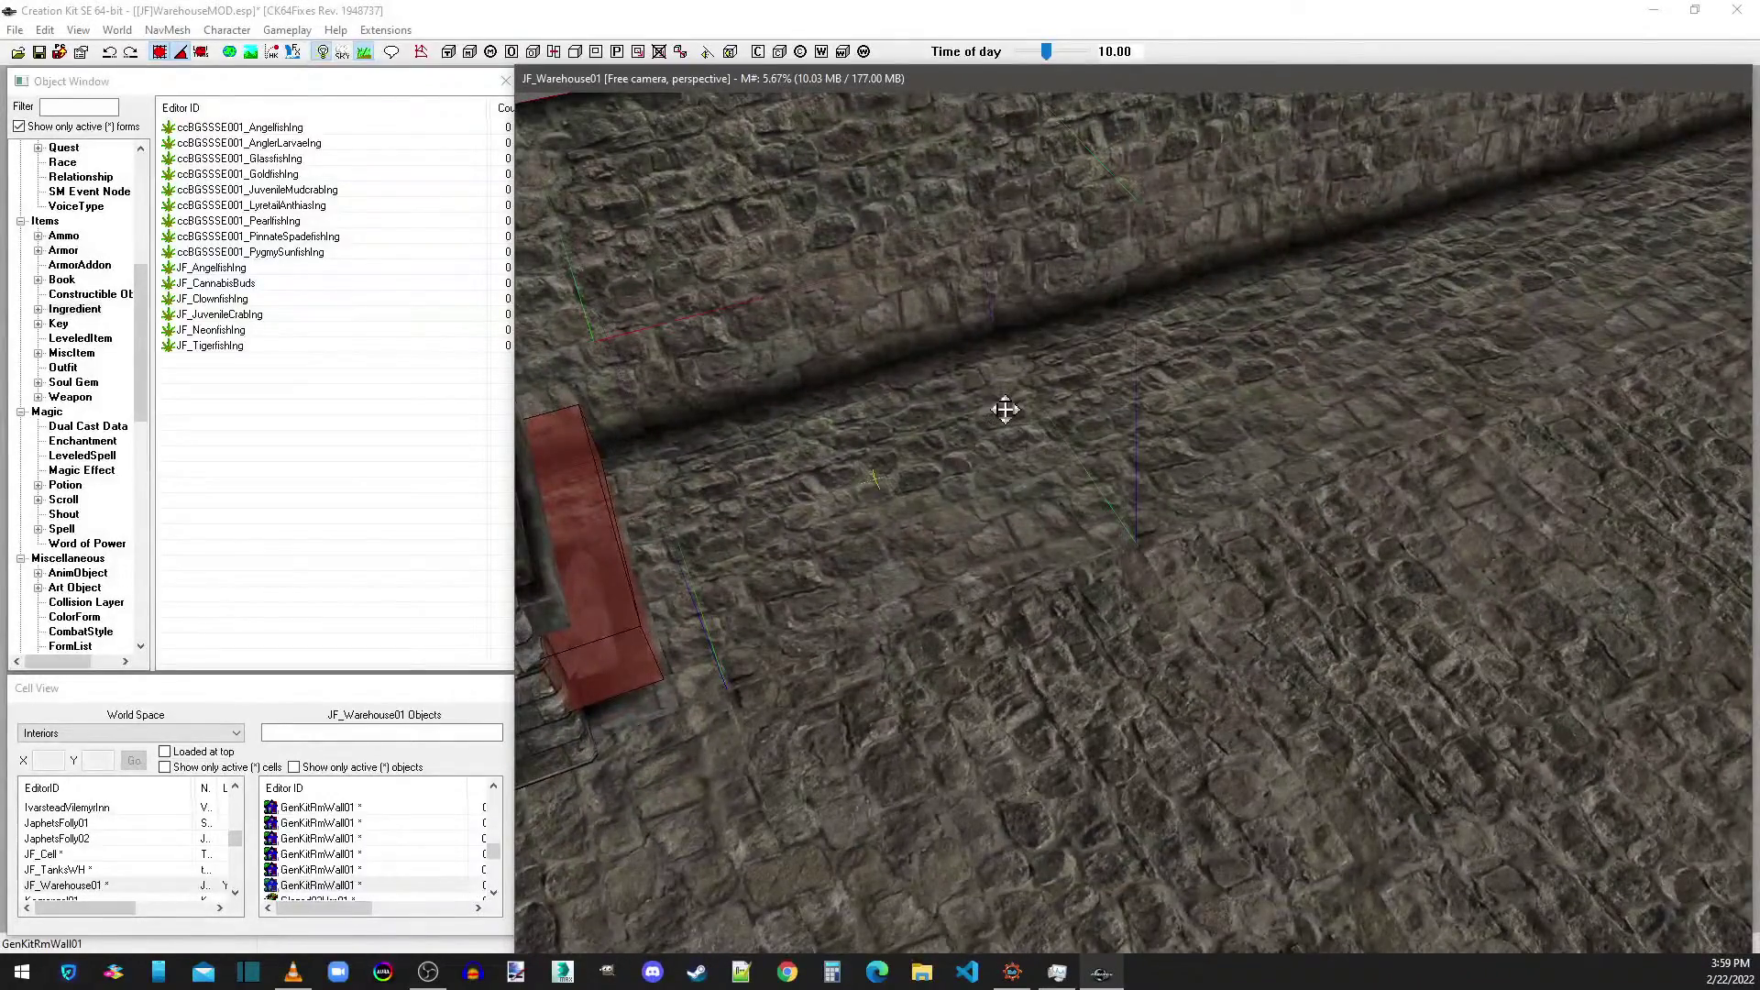
right_click(1015, 420)
left_click(1071, 515)
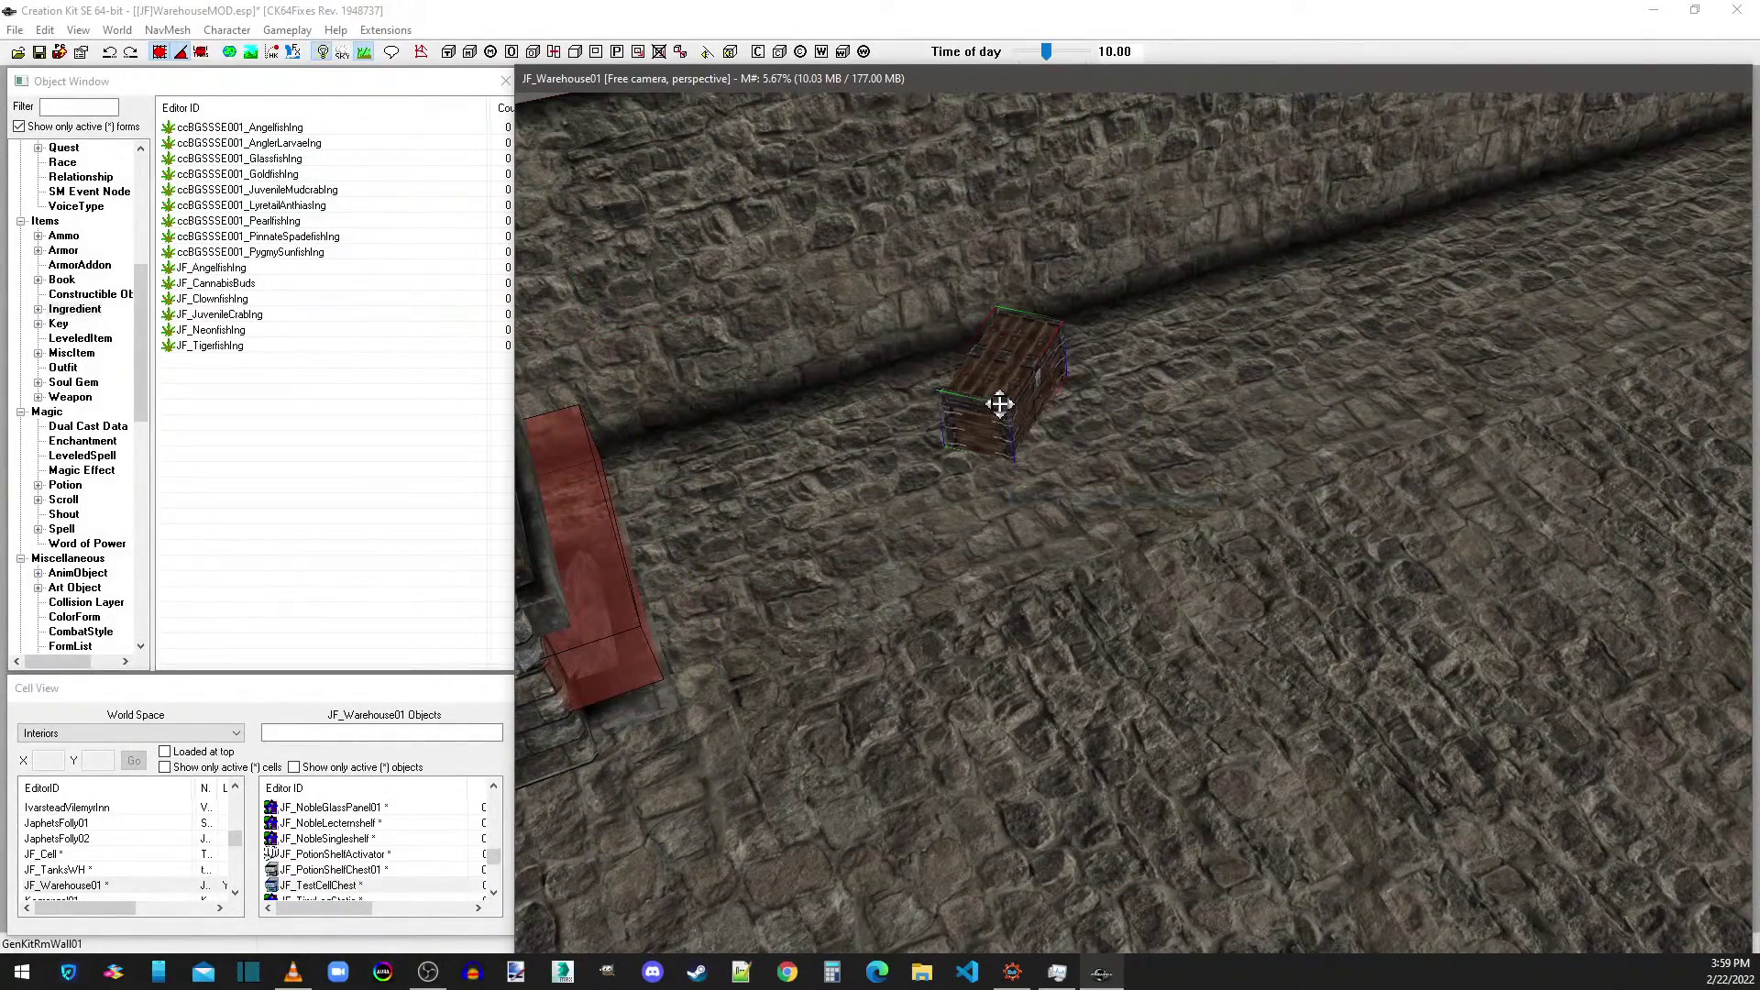
- Move the pasted chest against the wall, rotate it so its front faces the room, and save the plugin
left_click_drag(1001, 367, 1030, 376)
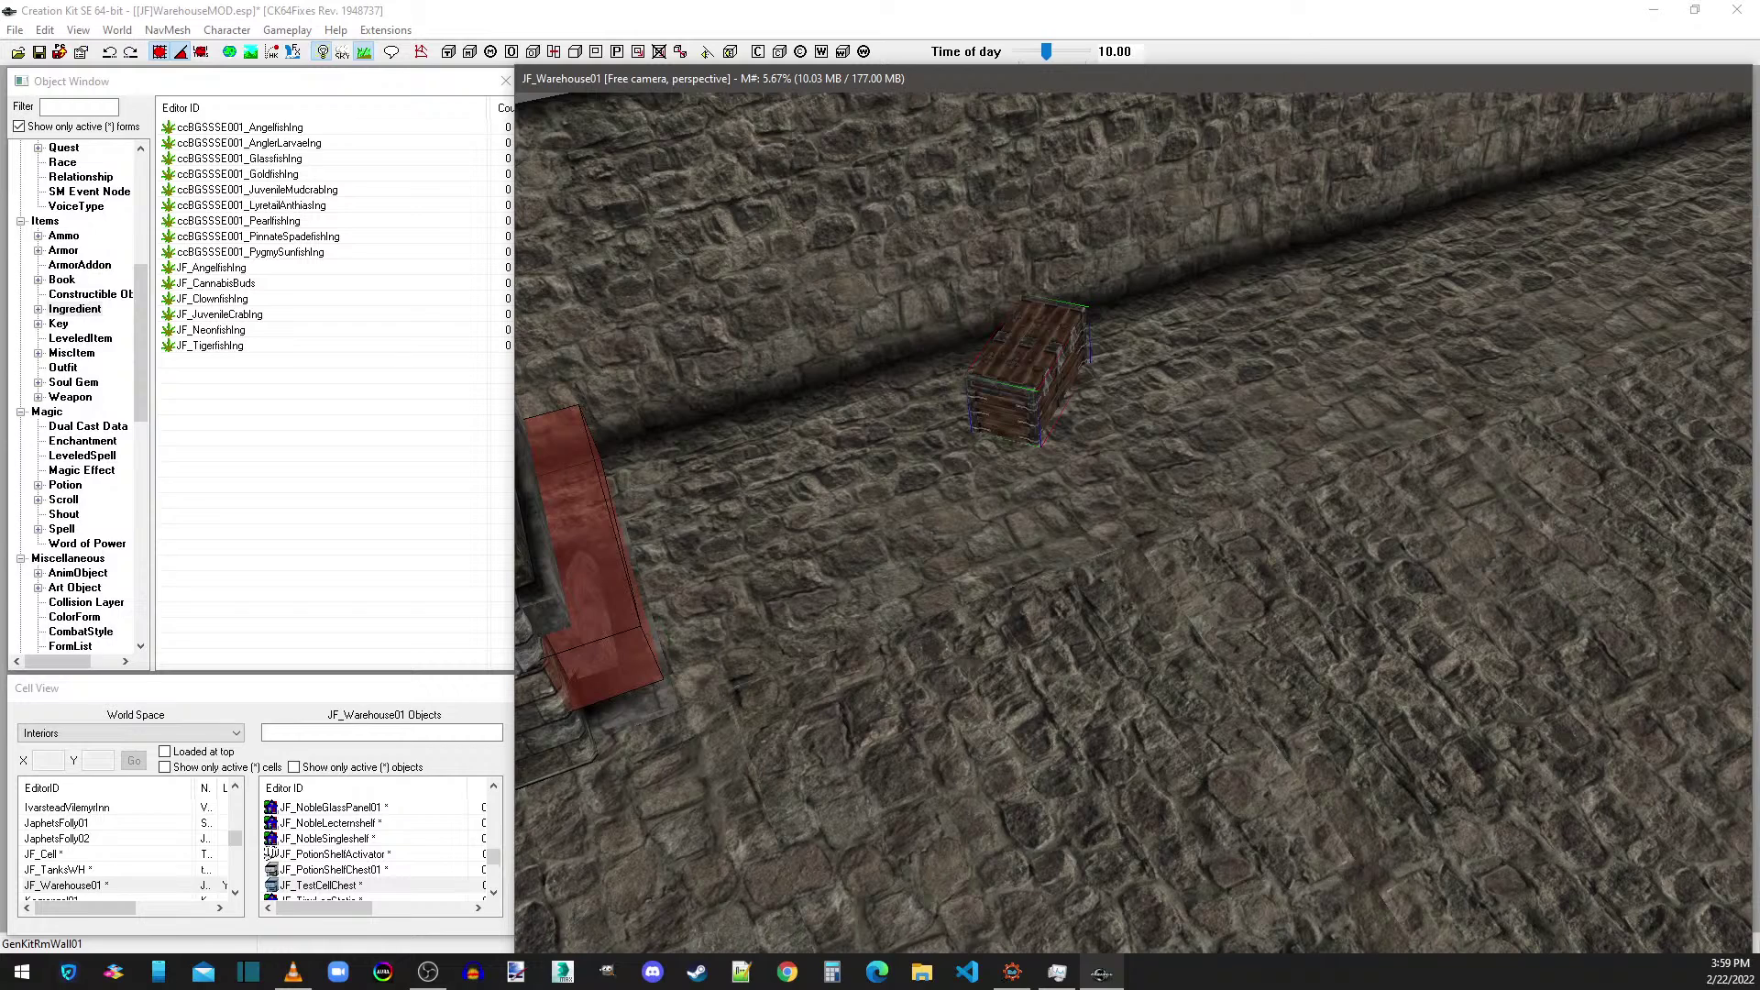
right_click_drag(1027, 376, 1030, 317)
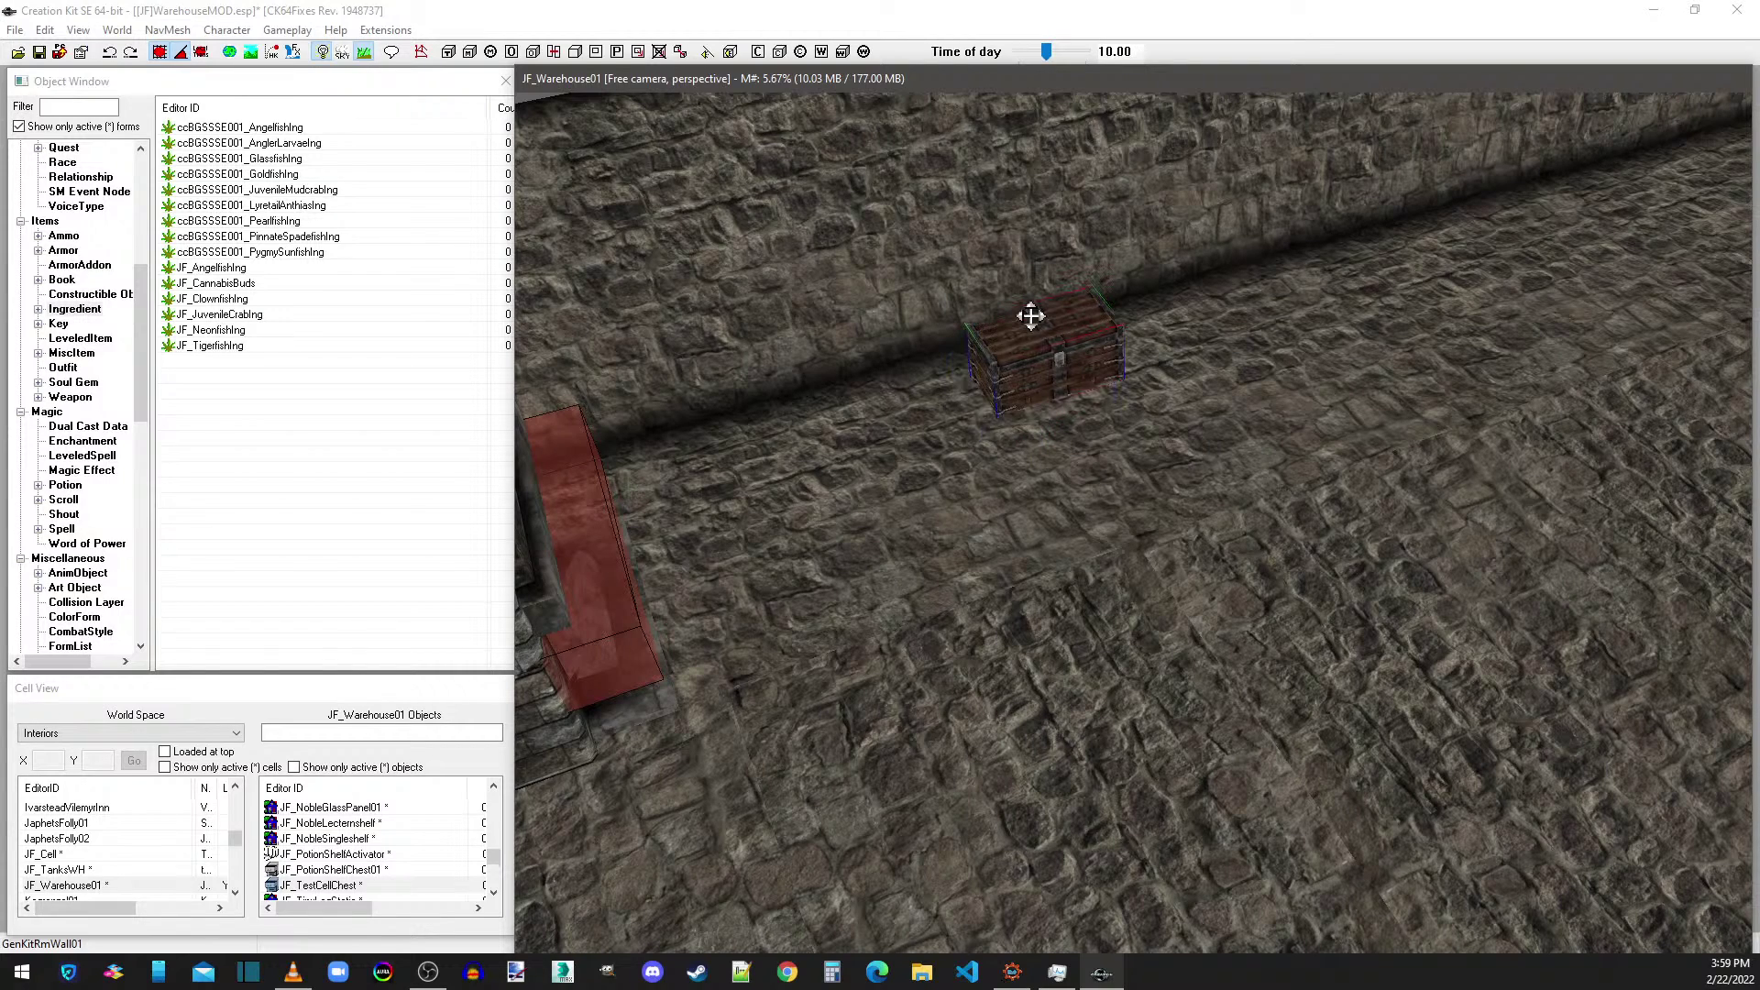
left_click(38, 53)
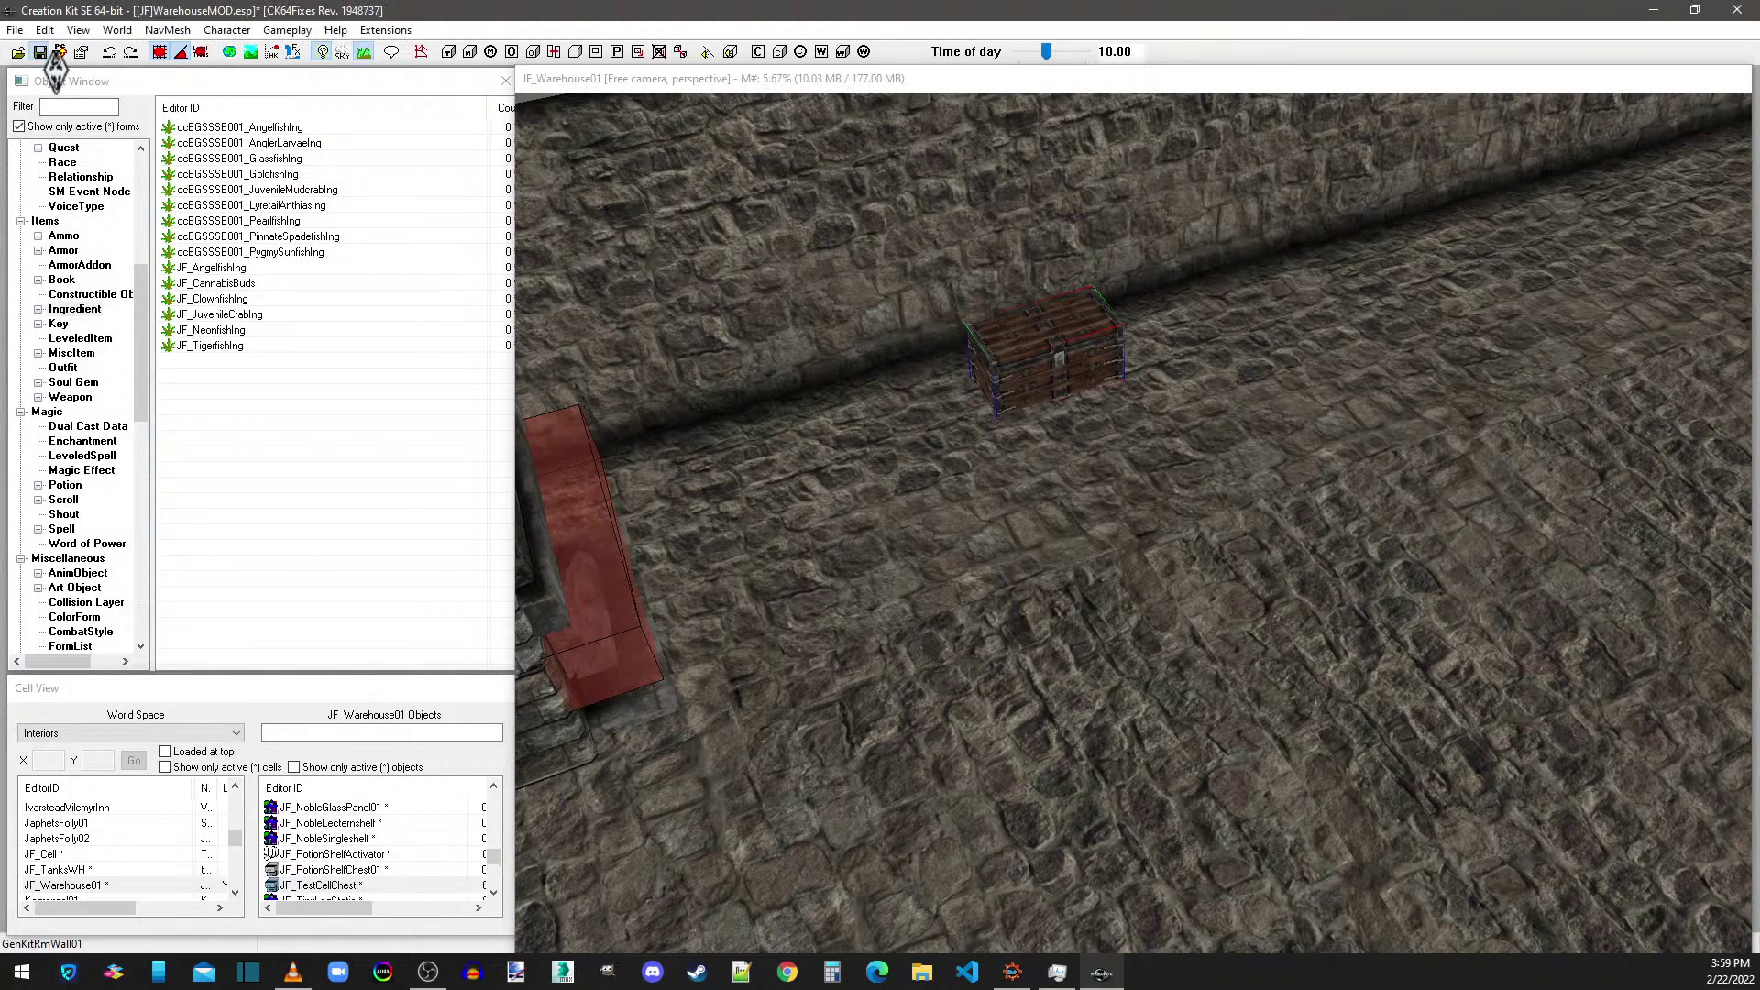
- Load JF_Cell again and look over what remains in the room
double_click(61, 853)
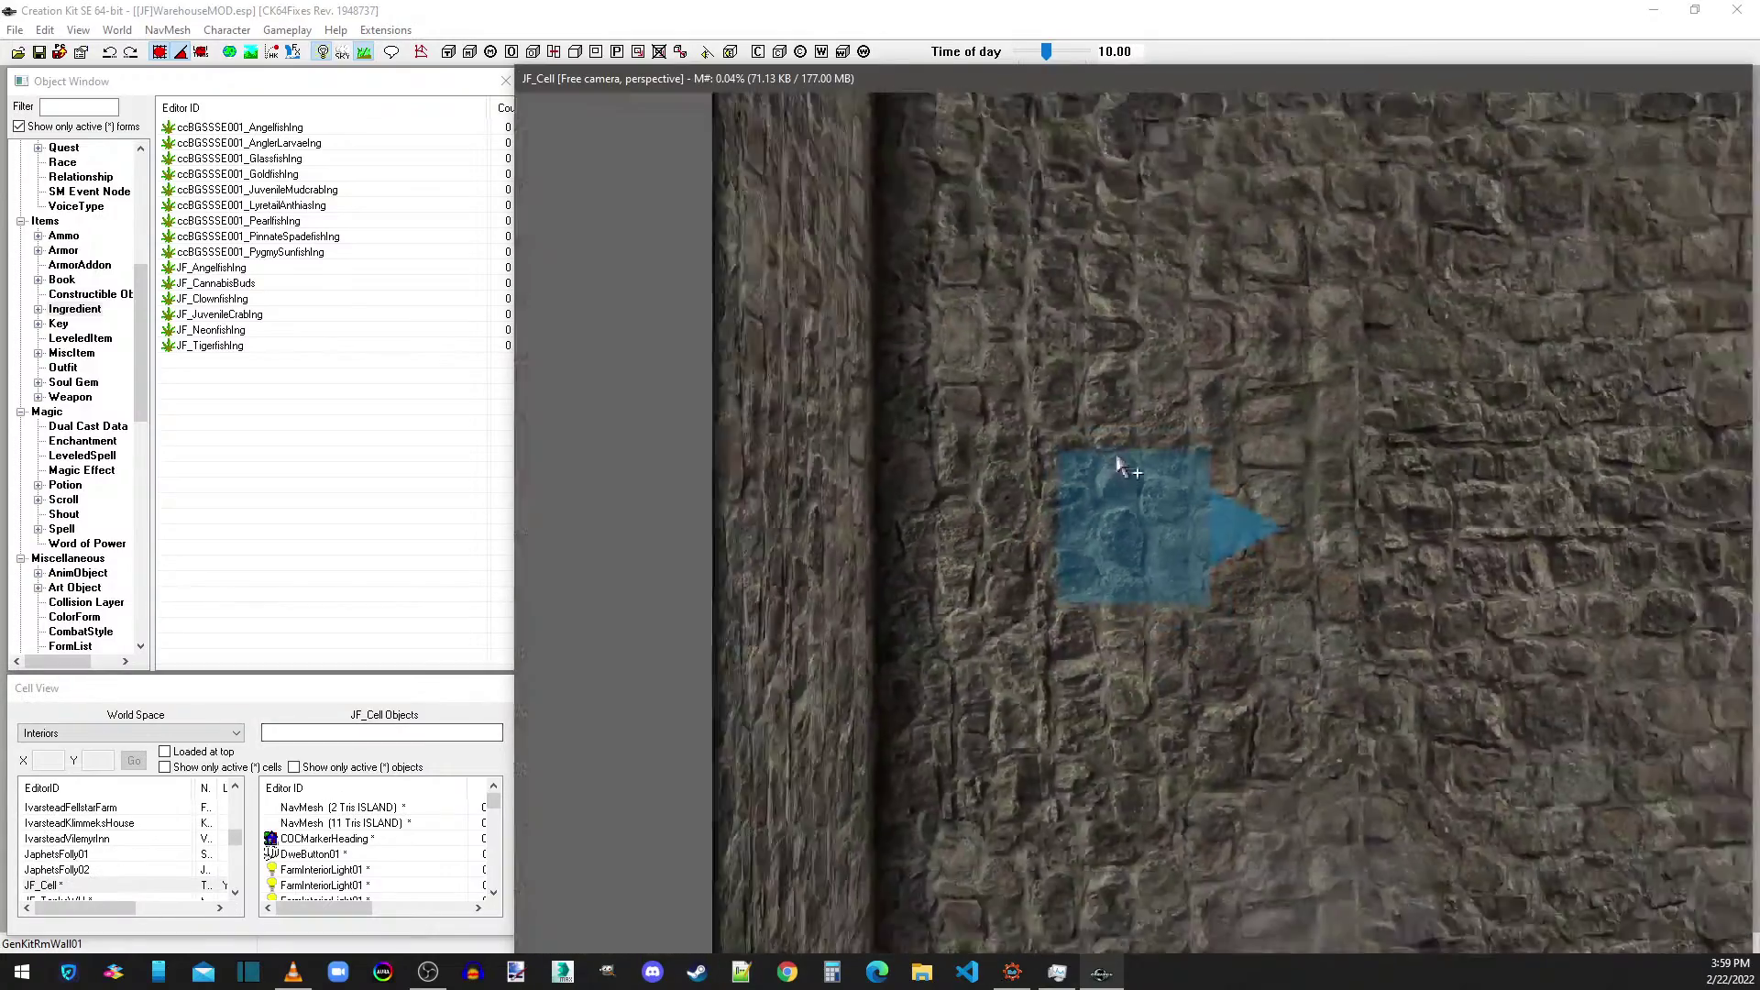
mouse_move(1118, 463)
middle_mouse_down()
mouse_move(1458, 401)
mouse_move(1485, 374)
mouse_move(1437, 439)
mouse_move(860, 777)
middle_mouse_up()
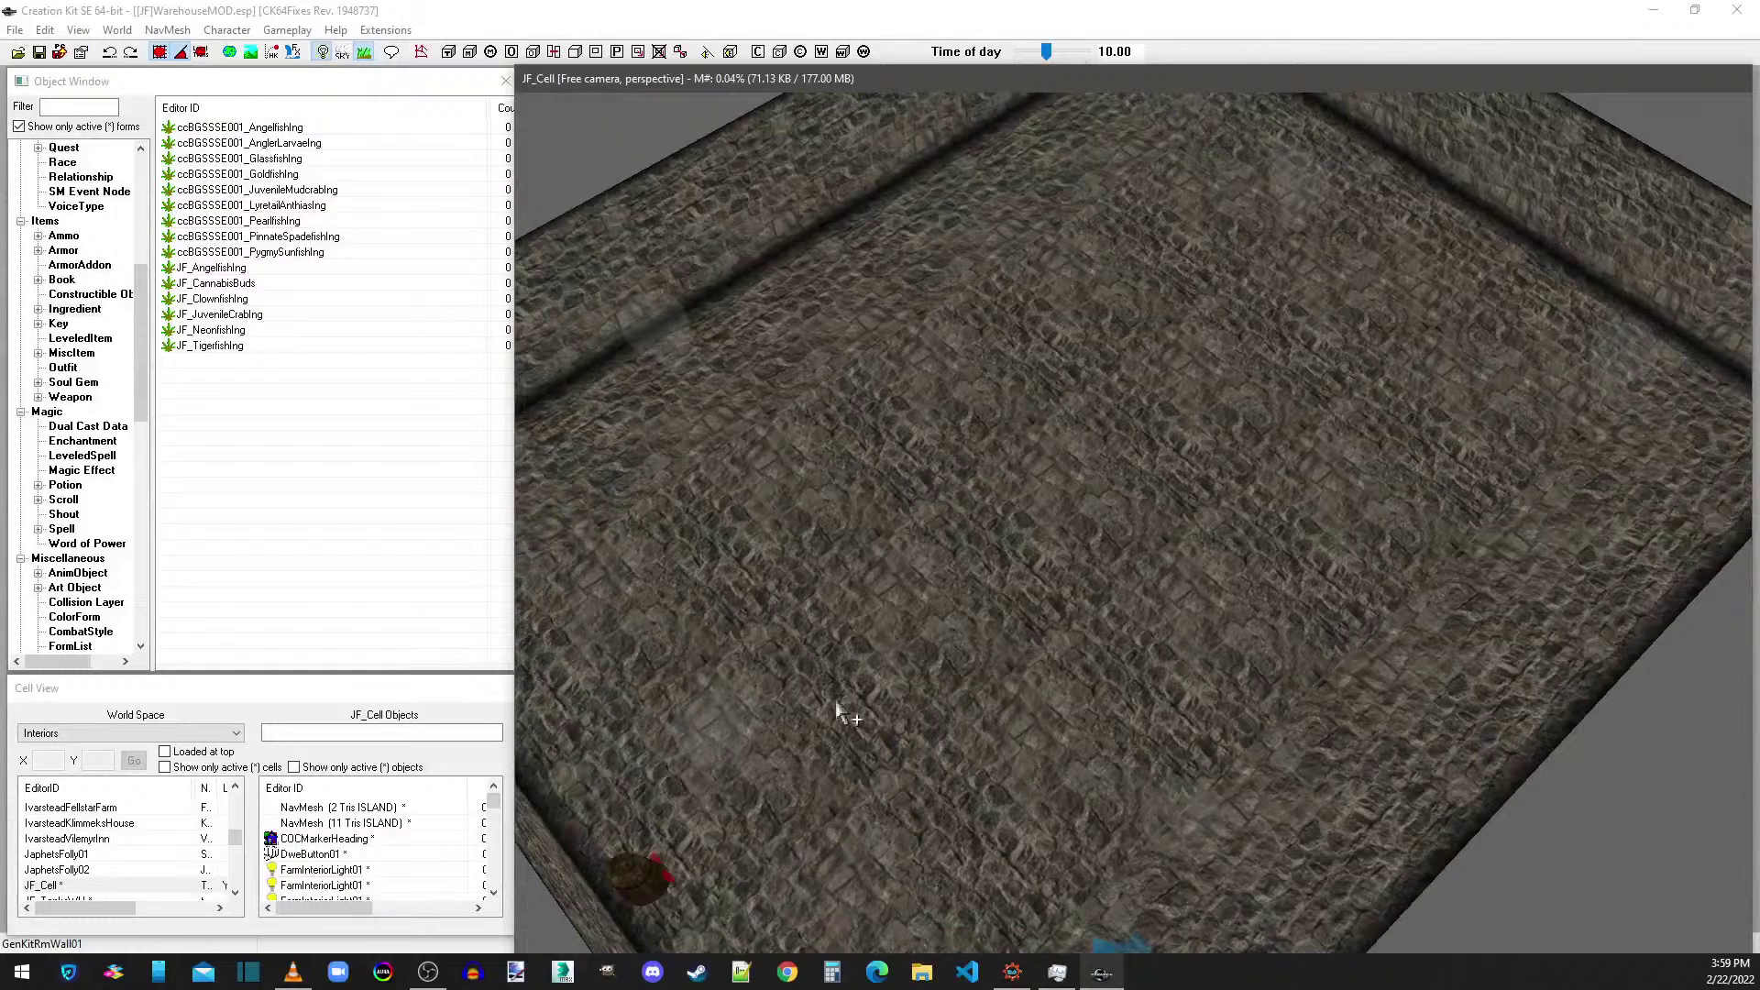
scroll(921, 768, "down", 3)
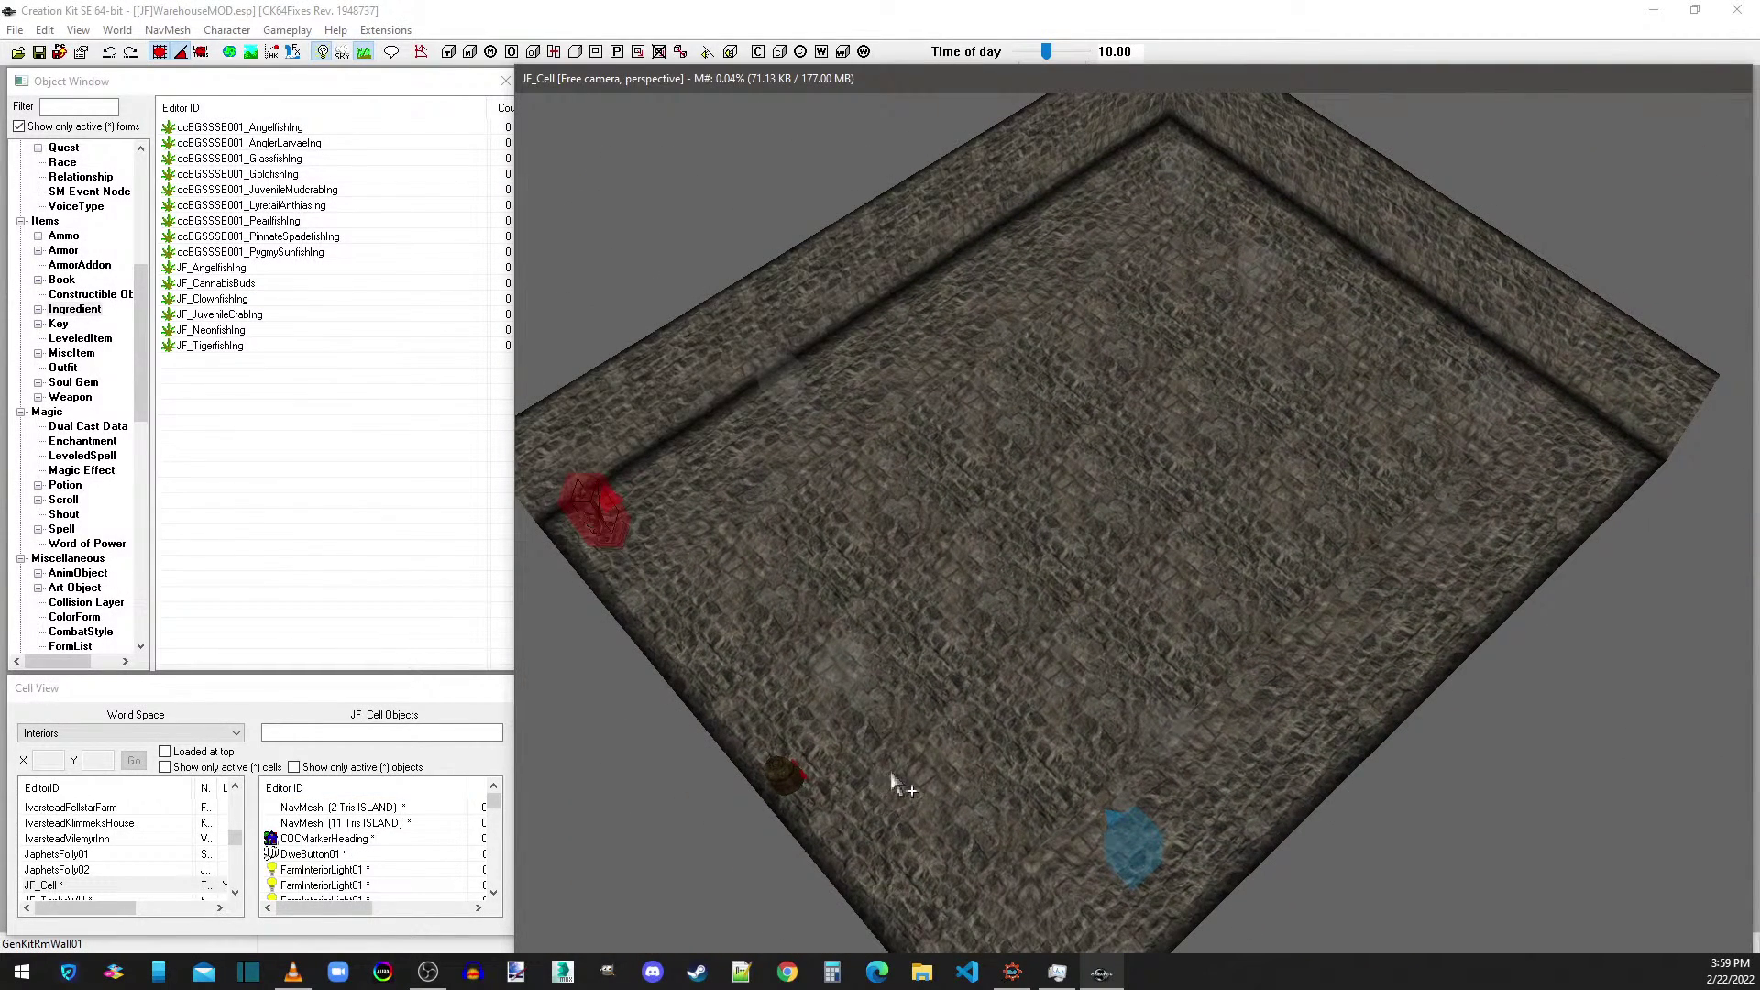
scroll(83, 885, "down", 1)
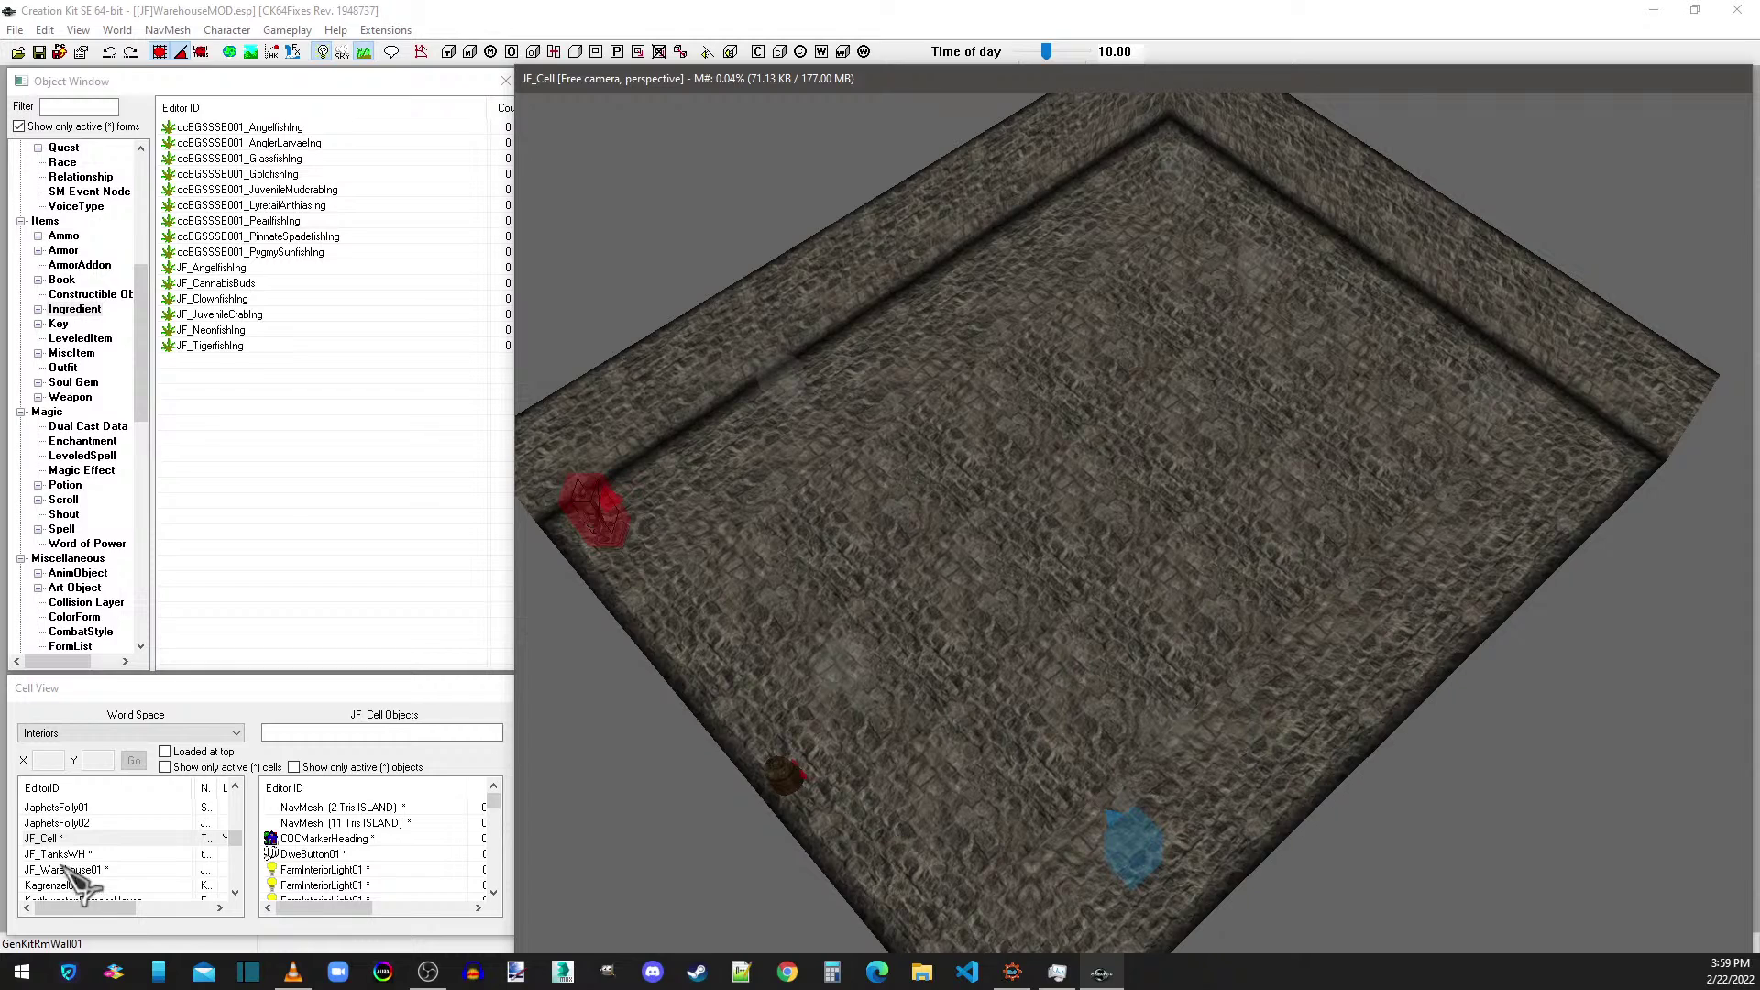
- Rename the JF_Cell interior's editor ID to JF_TestCell
left_click(51, 839)
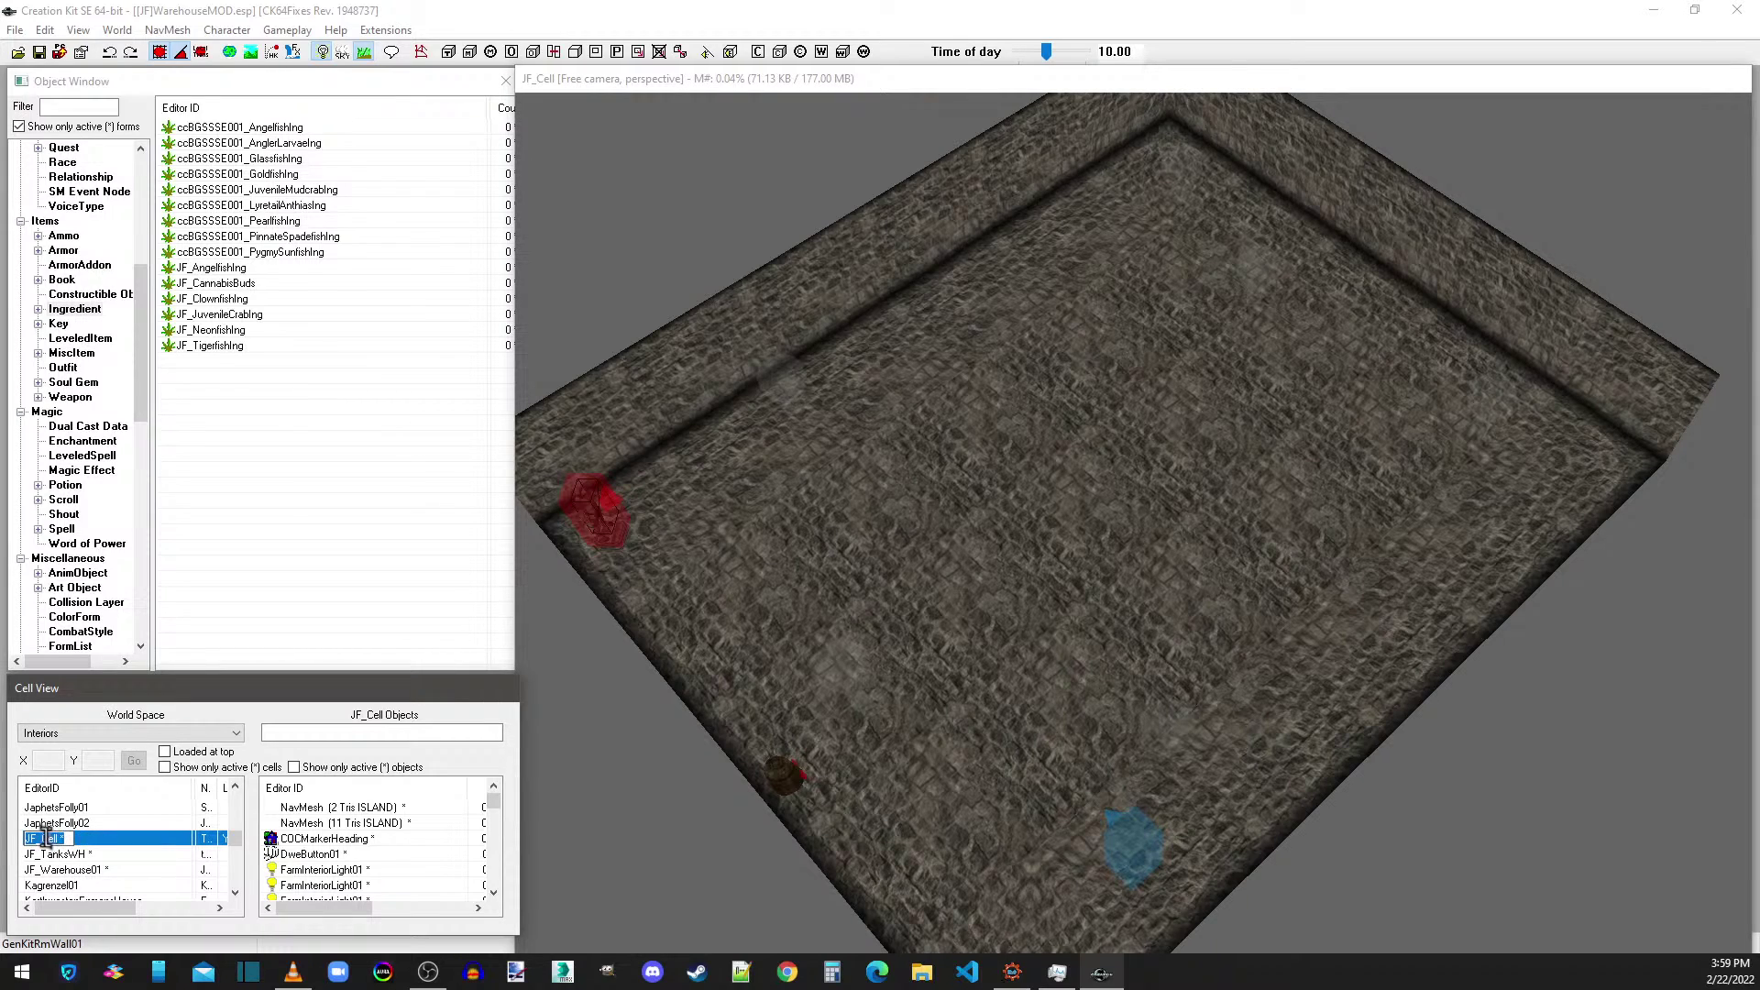
left_click(46, 838)
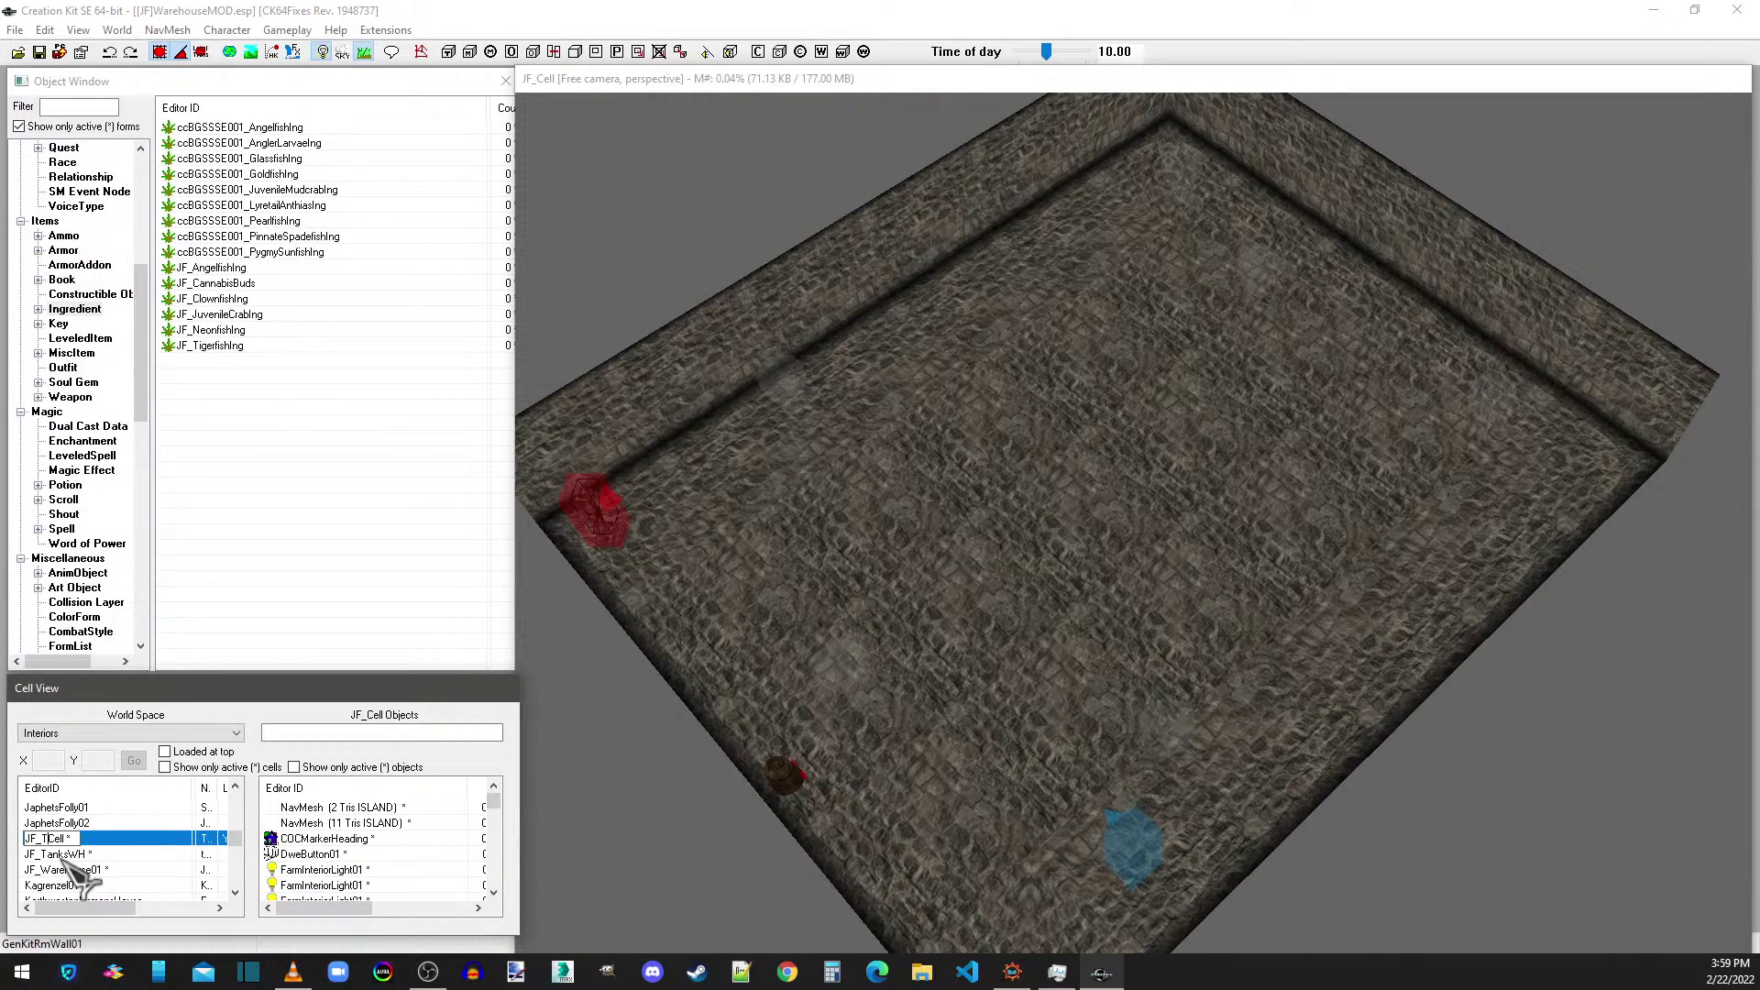
left_click(75, 855)
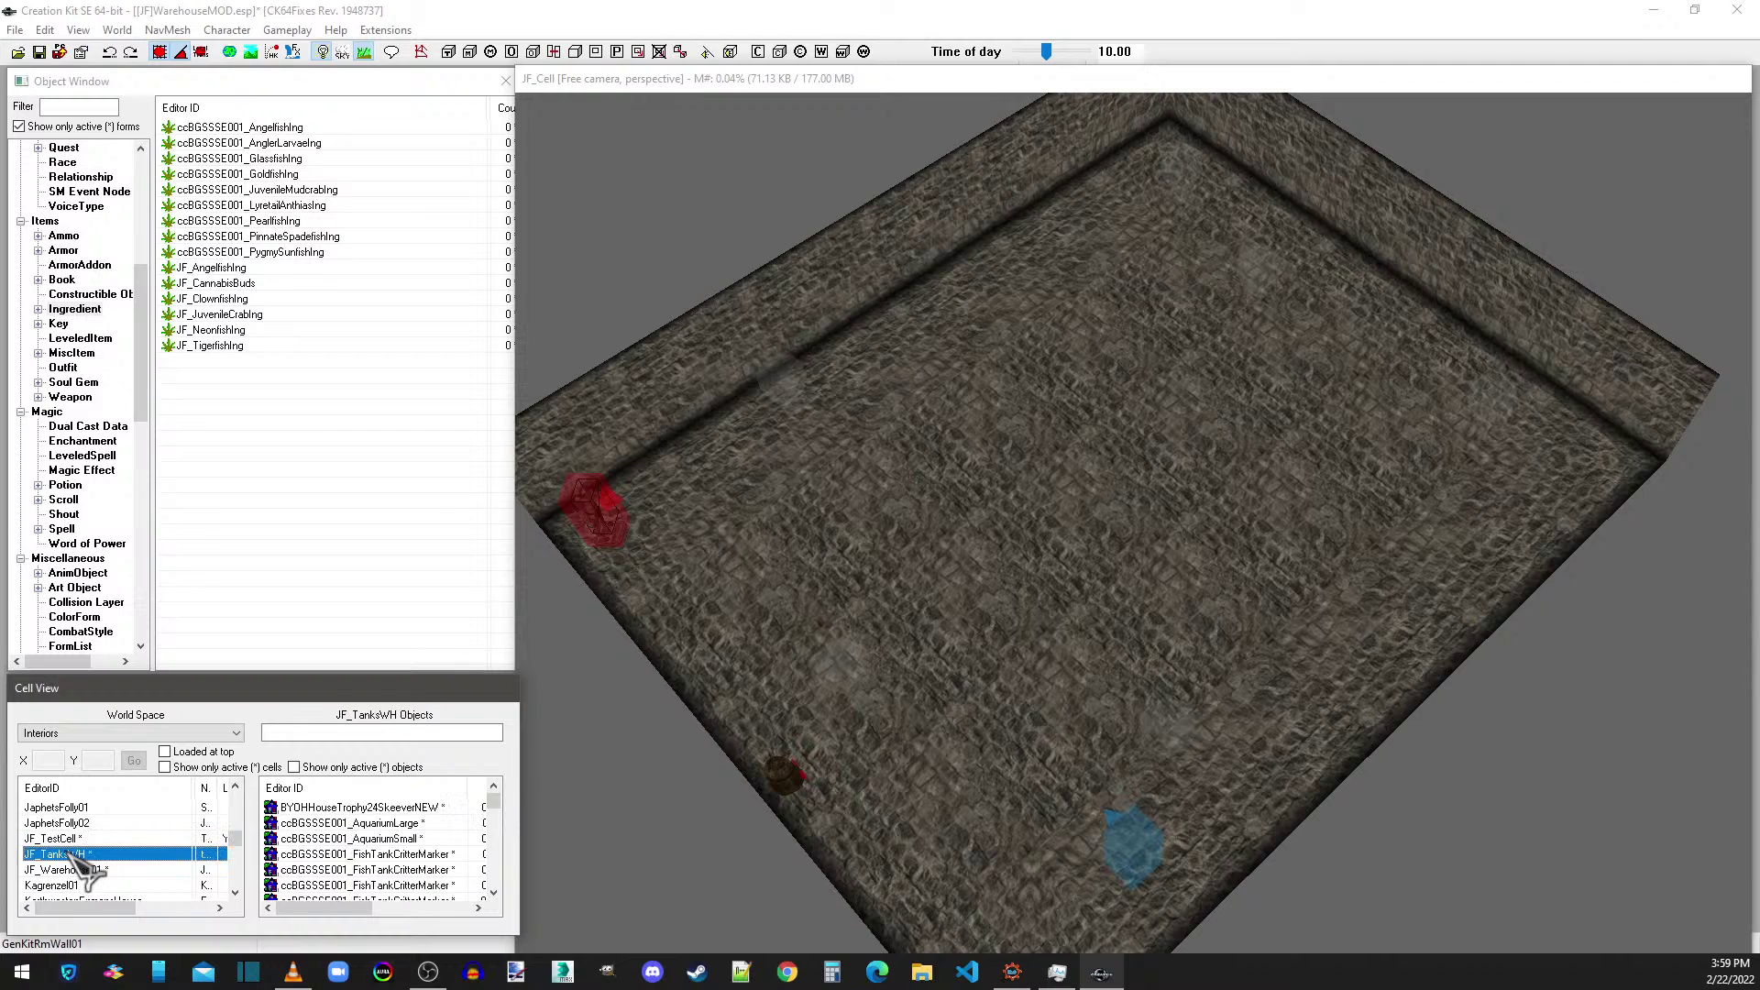
left_click(81, 839)
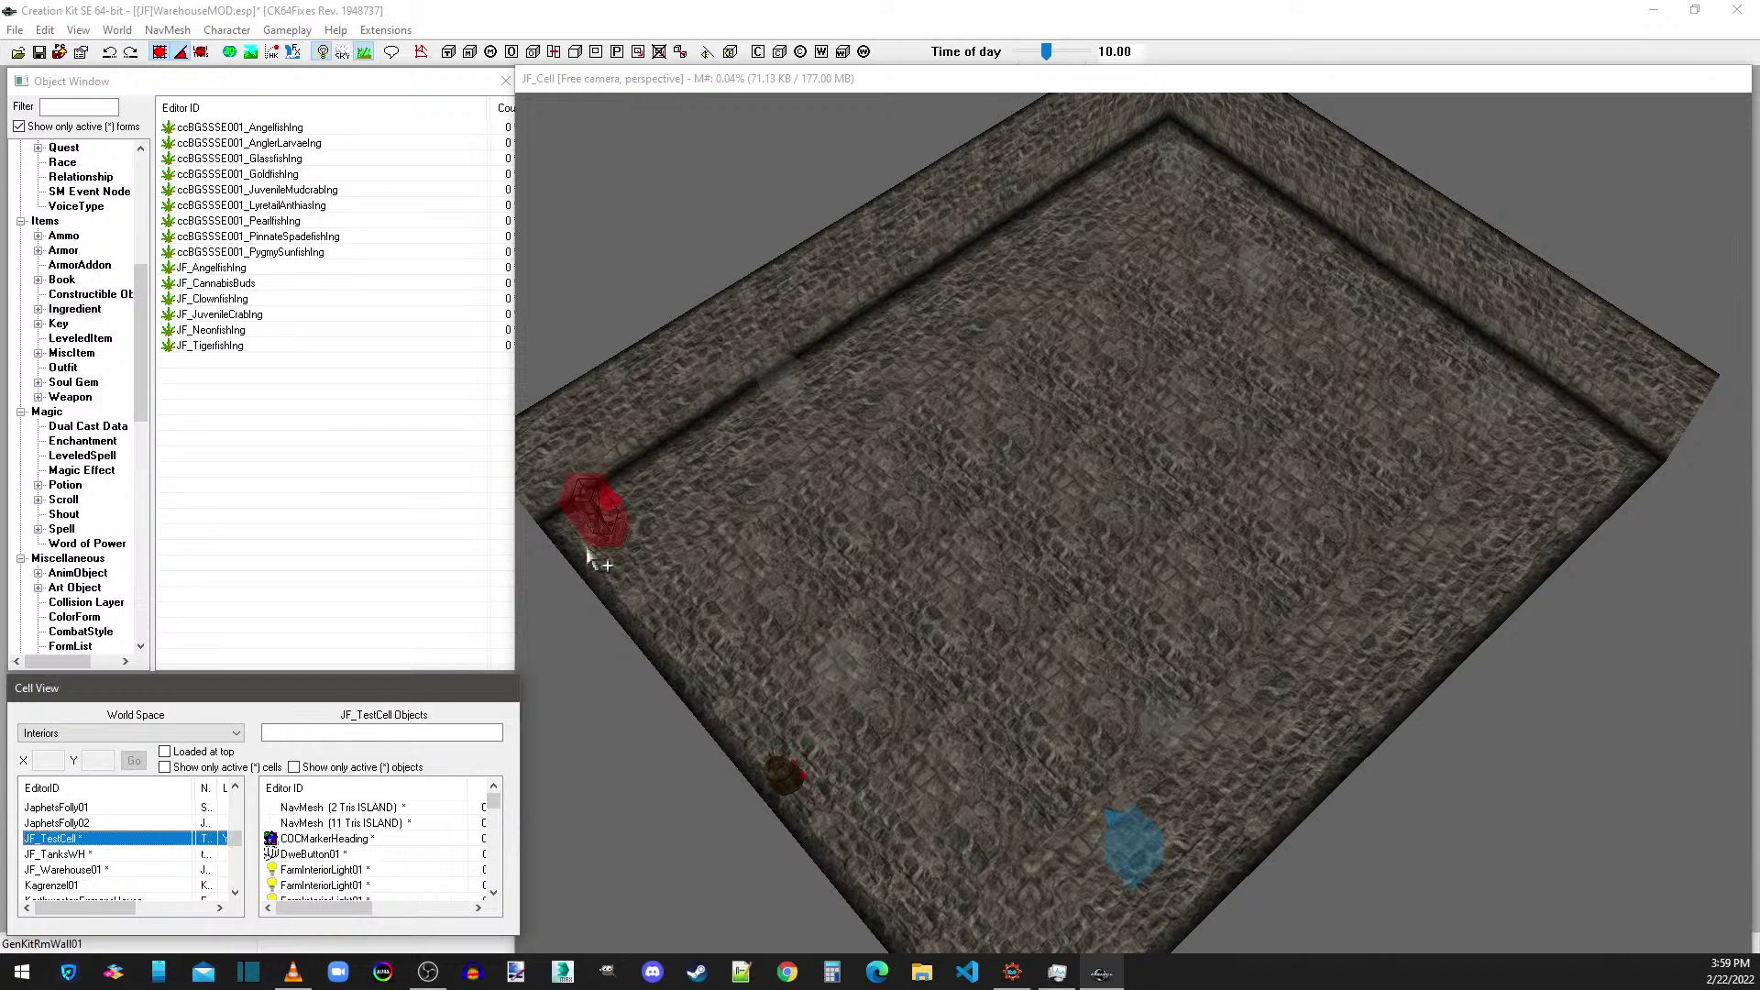
left_click(781, 101)
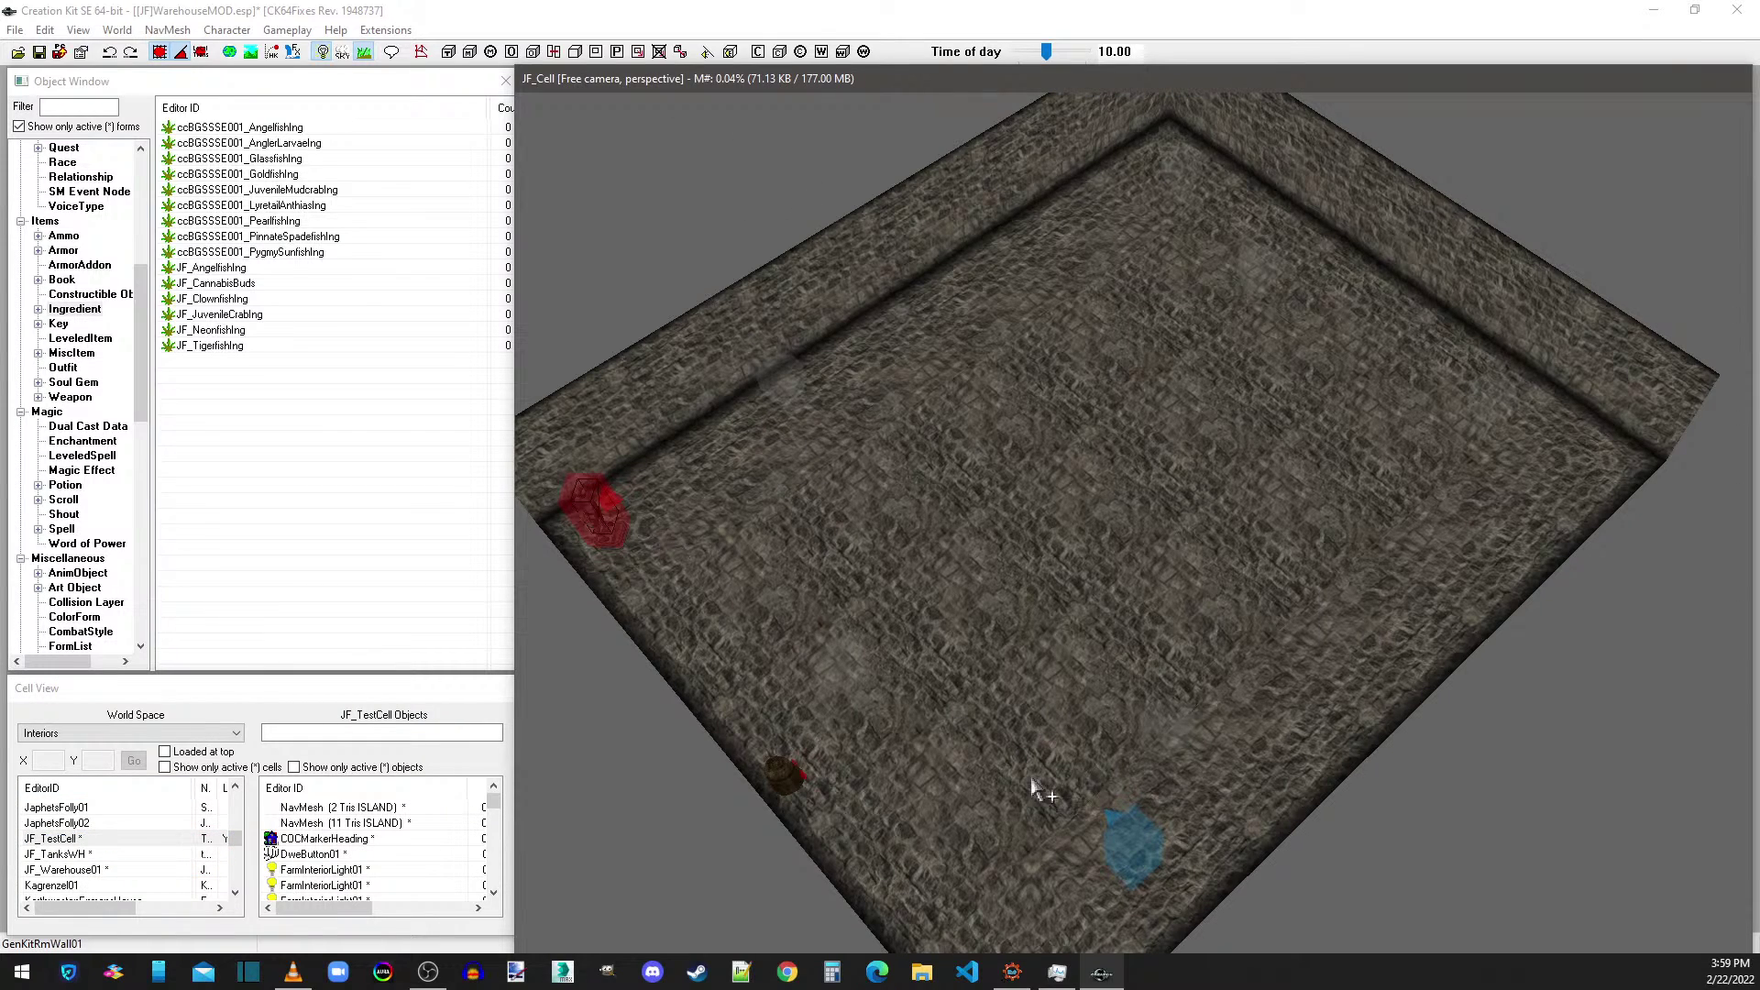
- Check the button and the FarmInteriorLight01 lights in JF_TestCell, and save the plugin
left_click(779, 775)
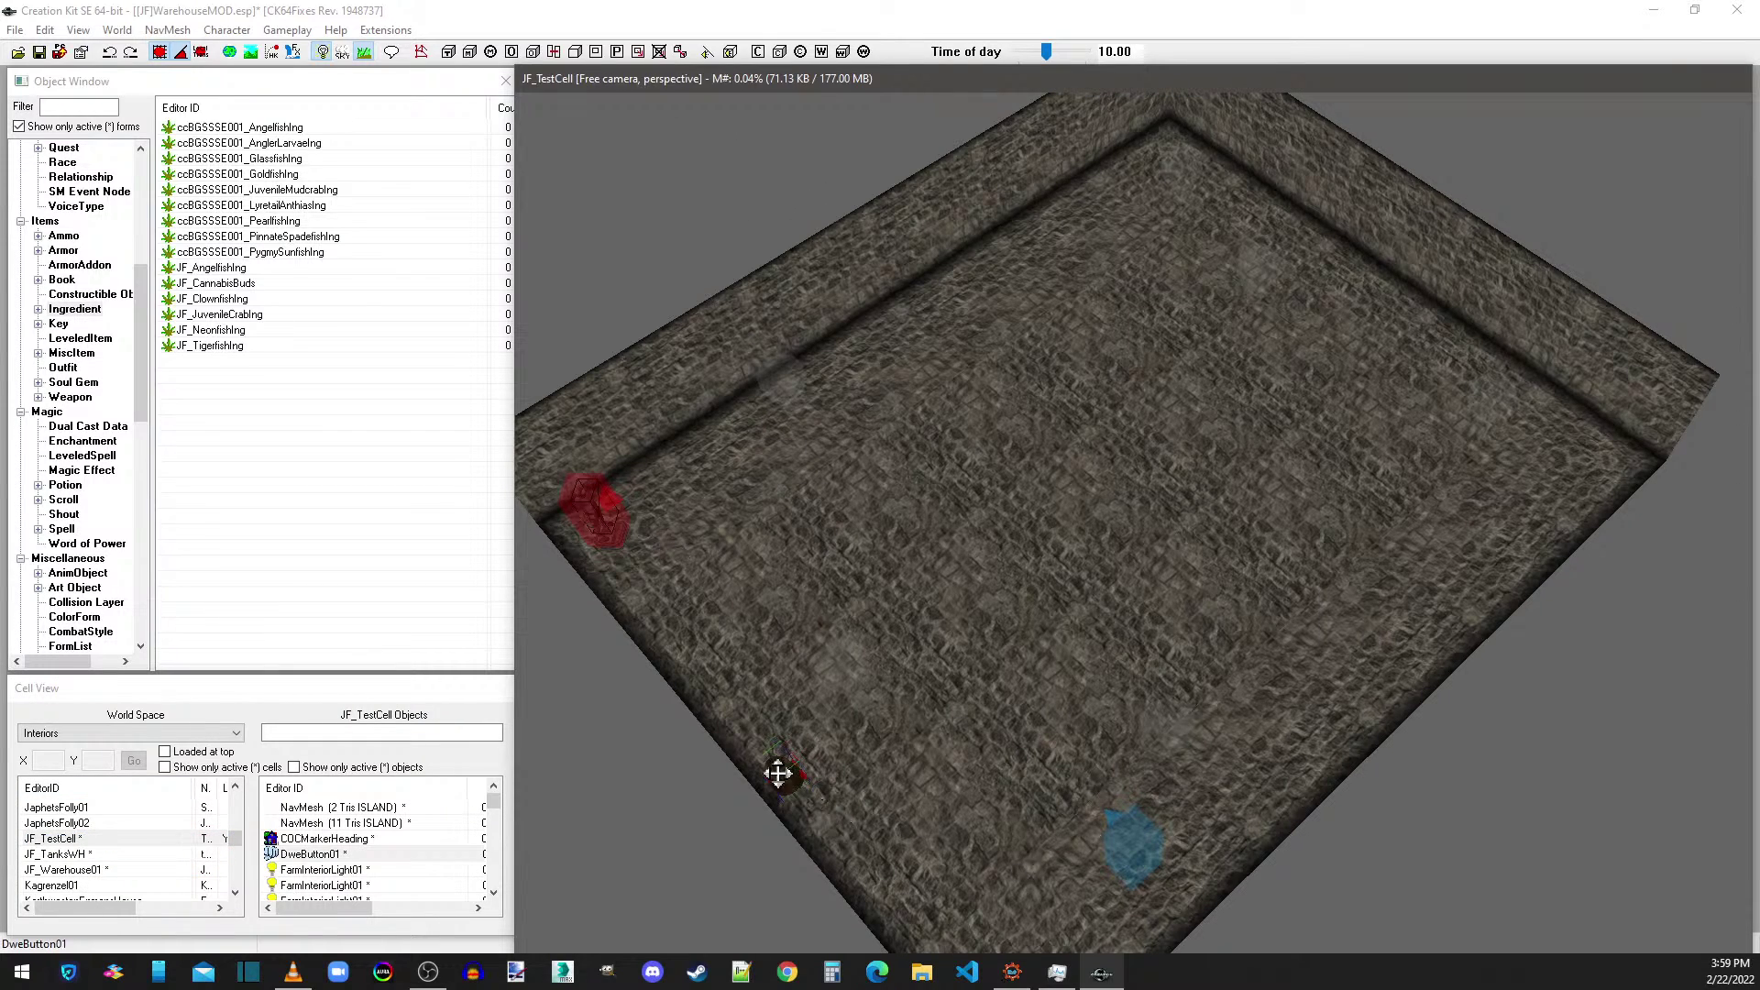
left_click(829, 662)
middle_click_drag(784, 610, 1082, 719, "shift")
left_click(1113, 771)
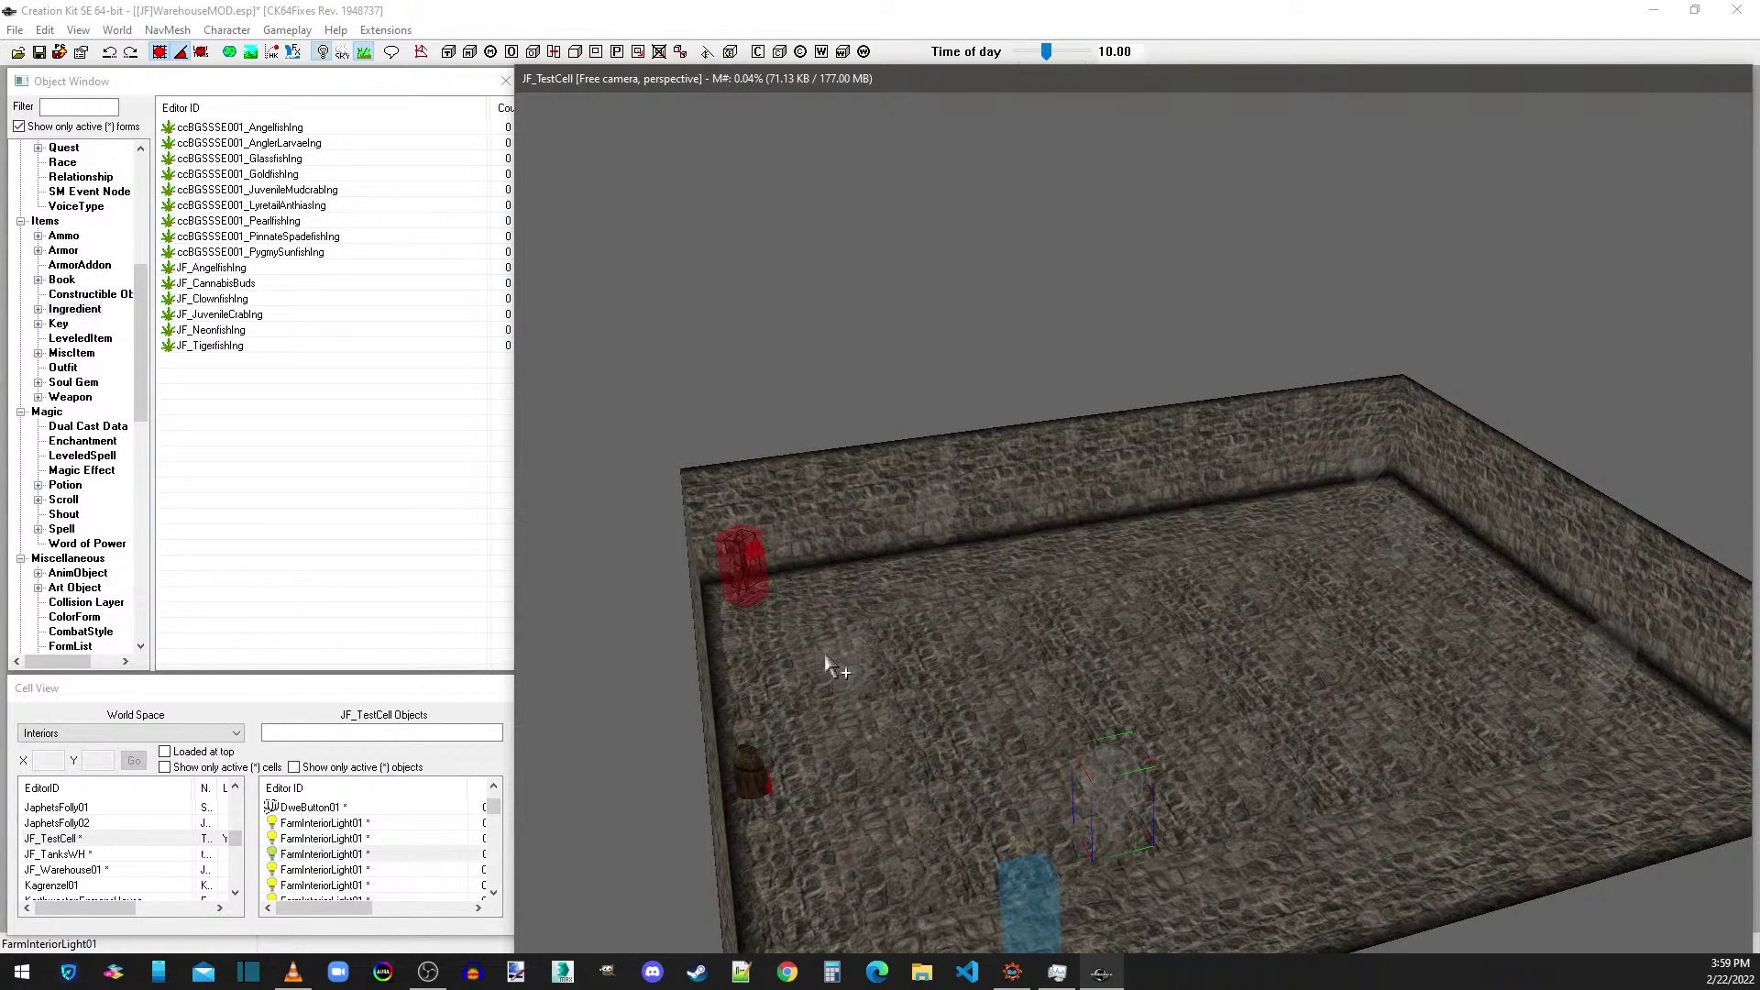
left_click(847, 655)
middle_click_drag(849, 653, 642, 596, "shift")
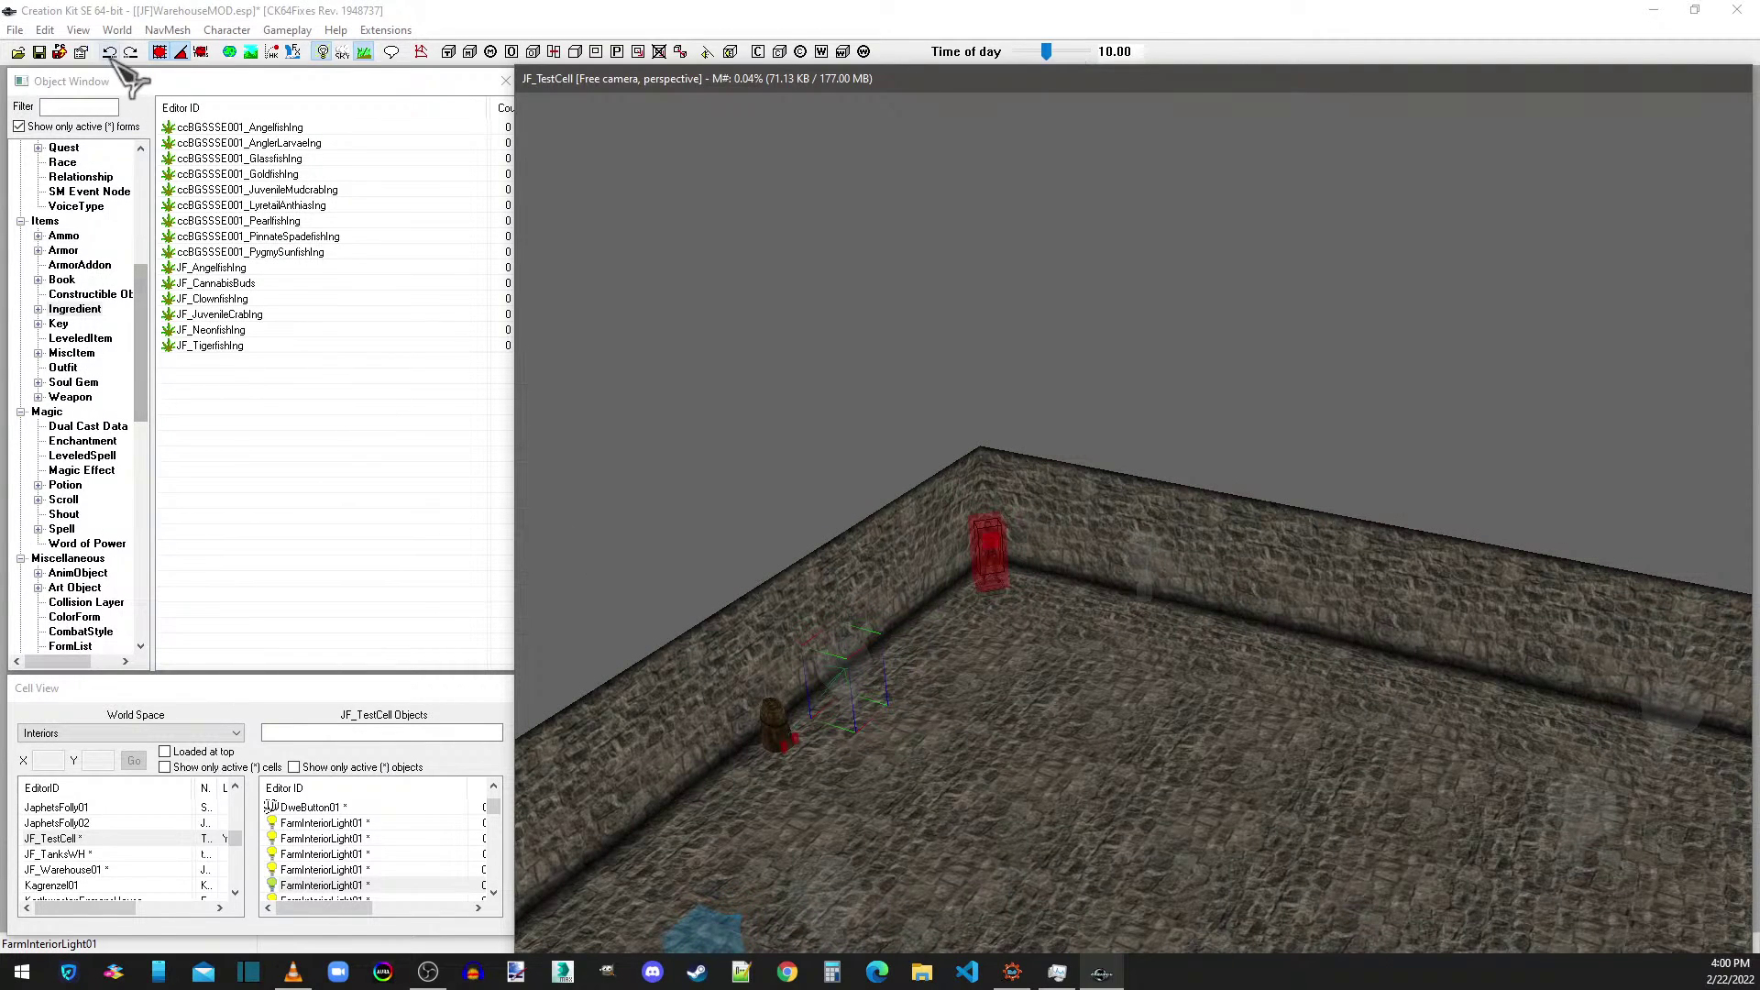
left_click(40, 53)
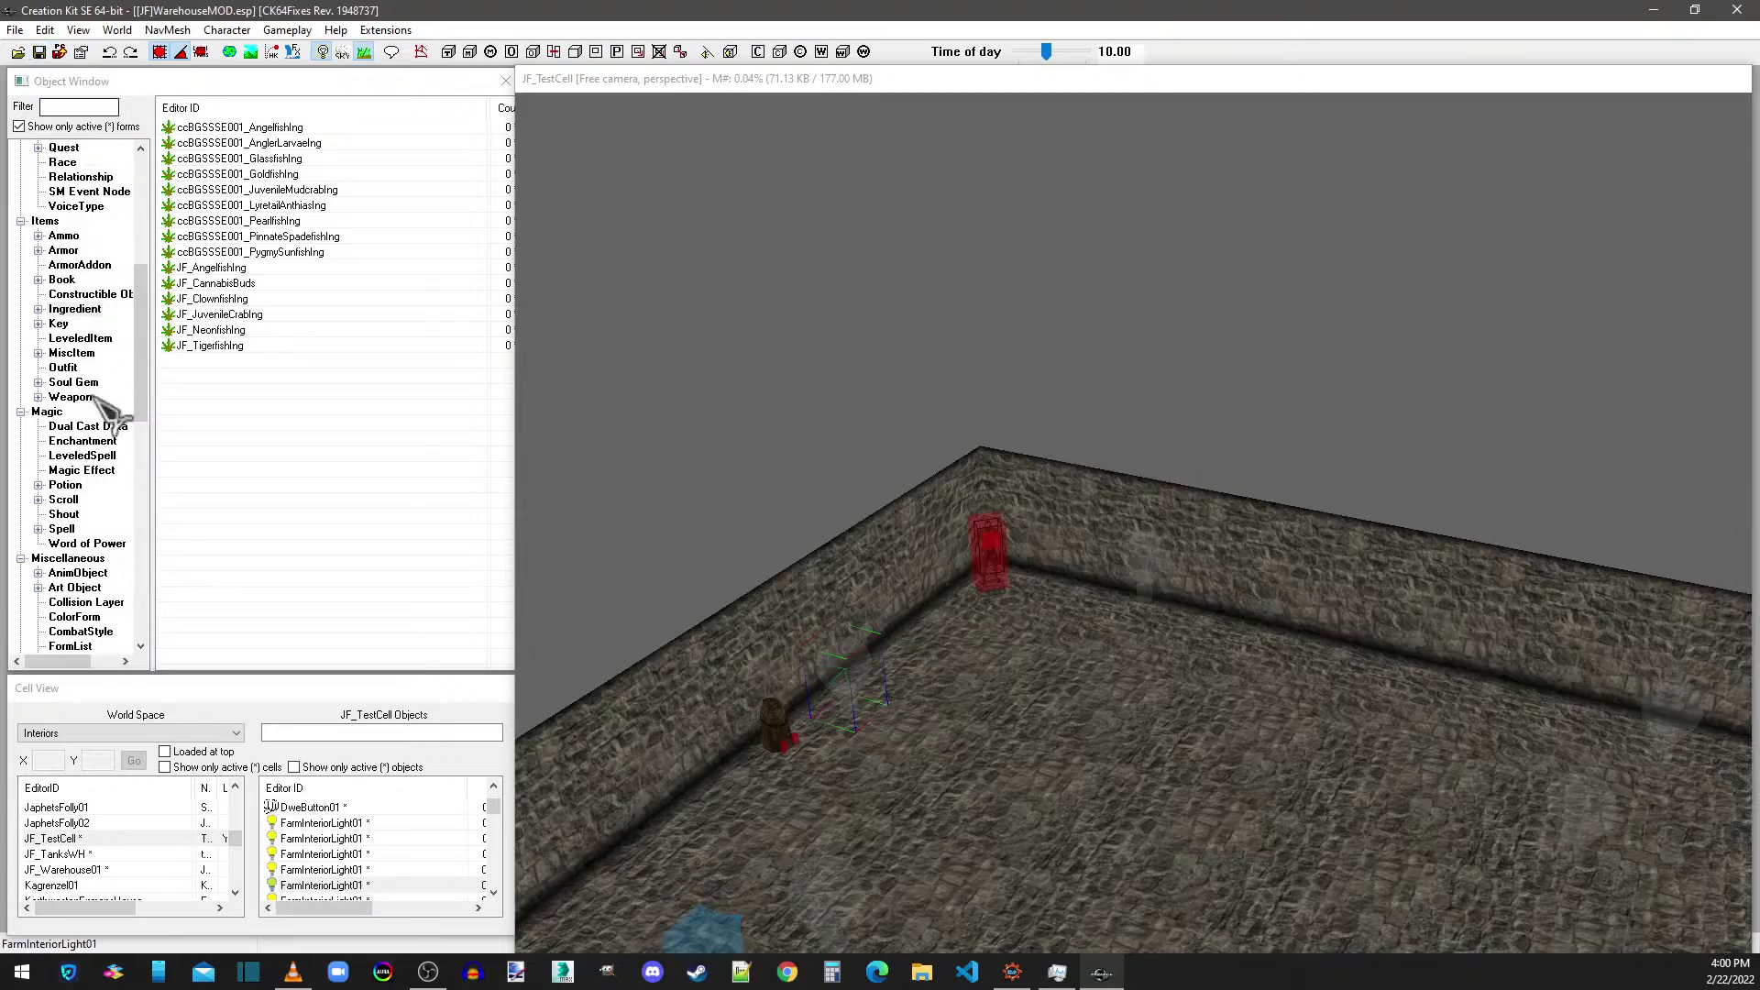
- Load the JF_TanksWH interior and look over its fish tanks and the barrel
left_click(66, 856)
double_click(66, 855)
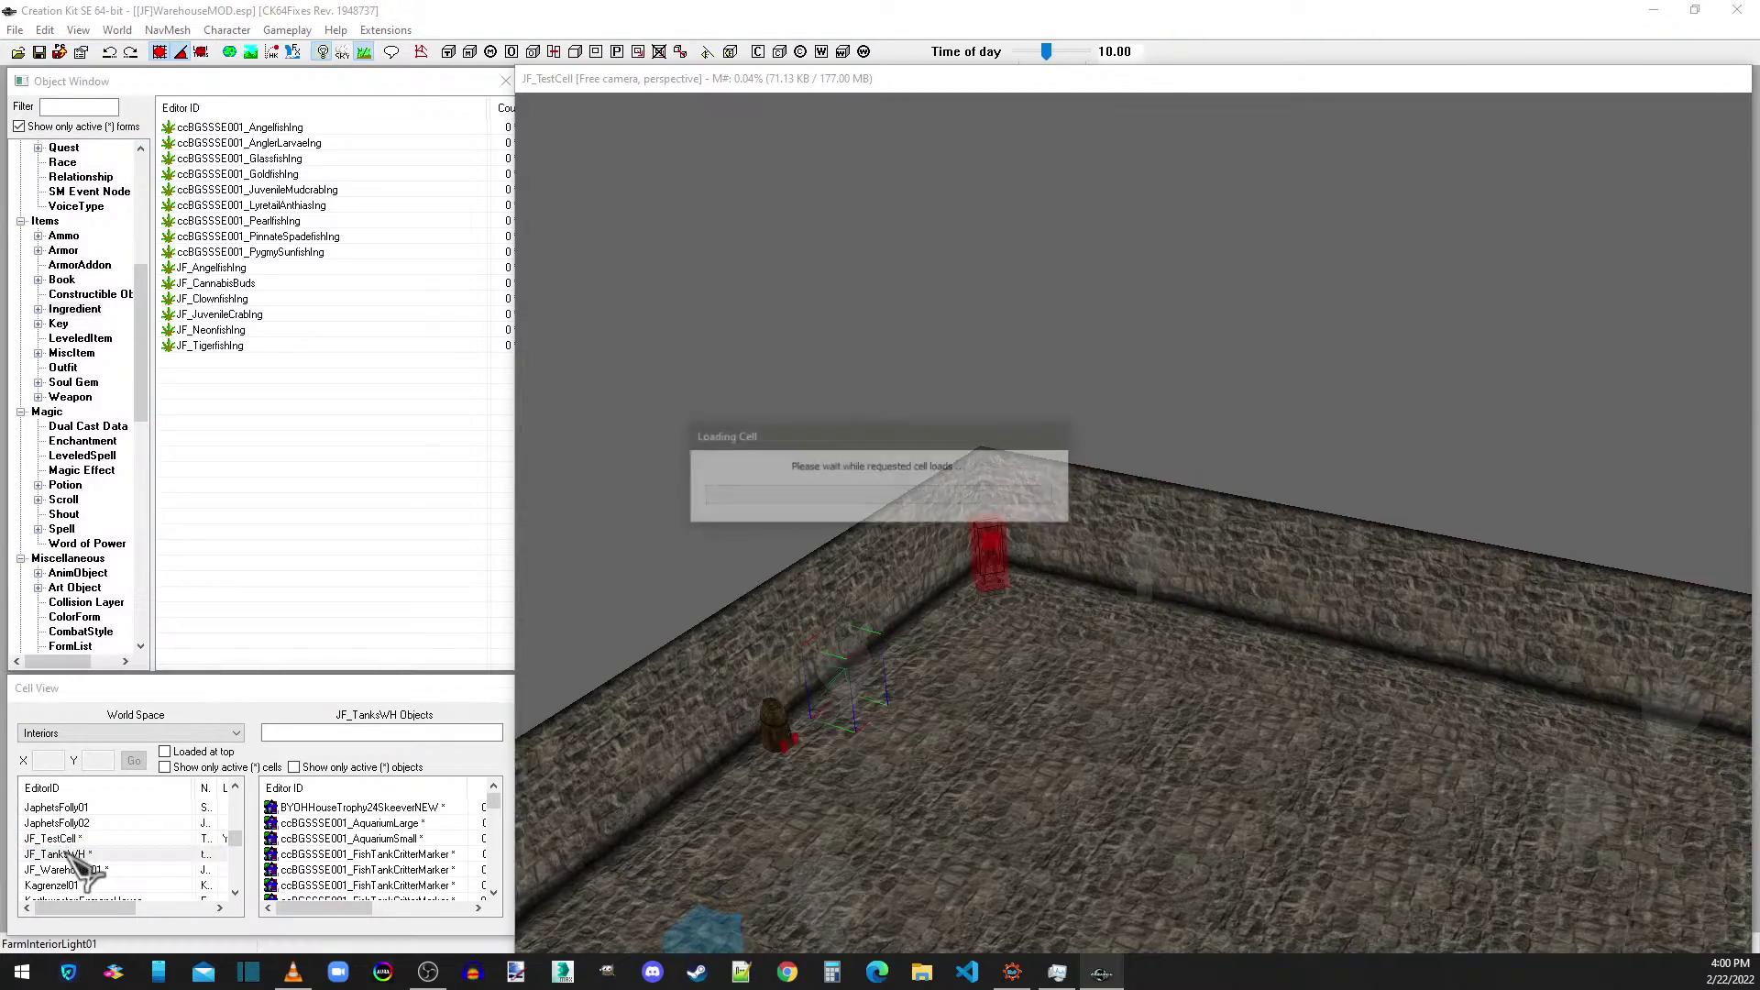
scroll(1151, 330, "down", 3)
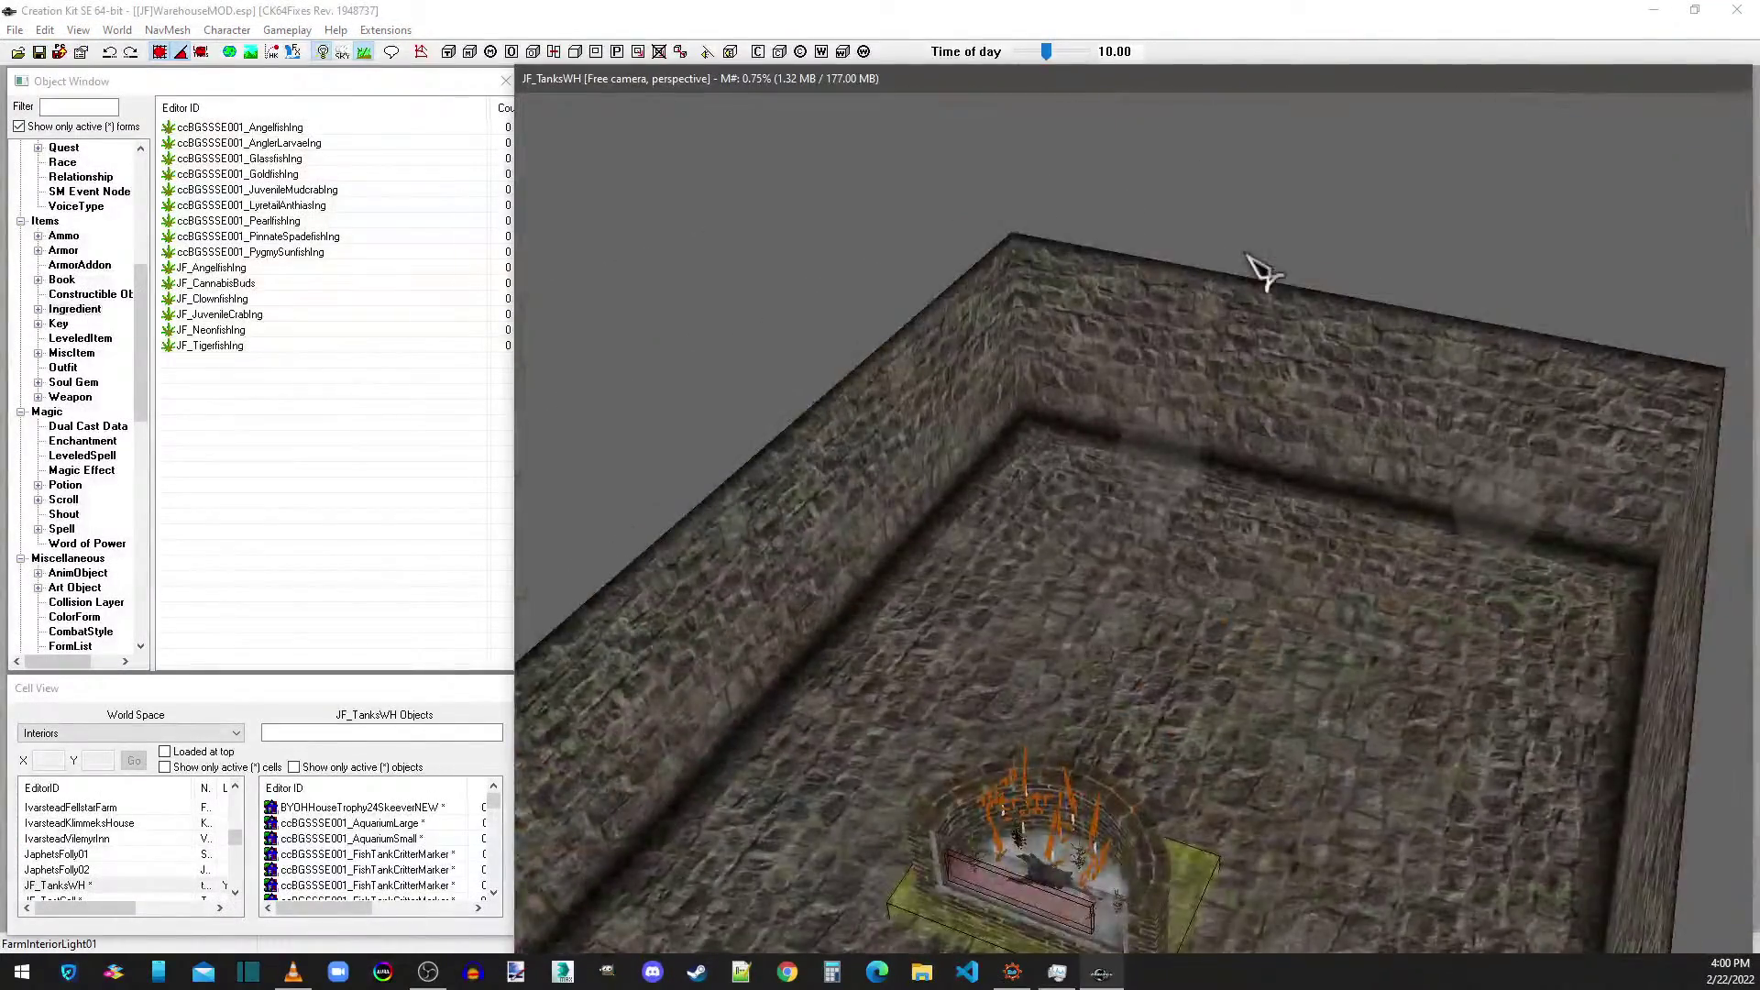
middle_click_drag(1249, 275, 1160, 327)
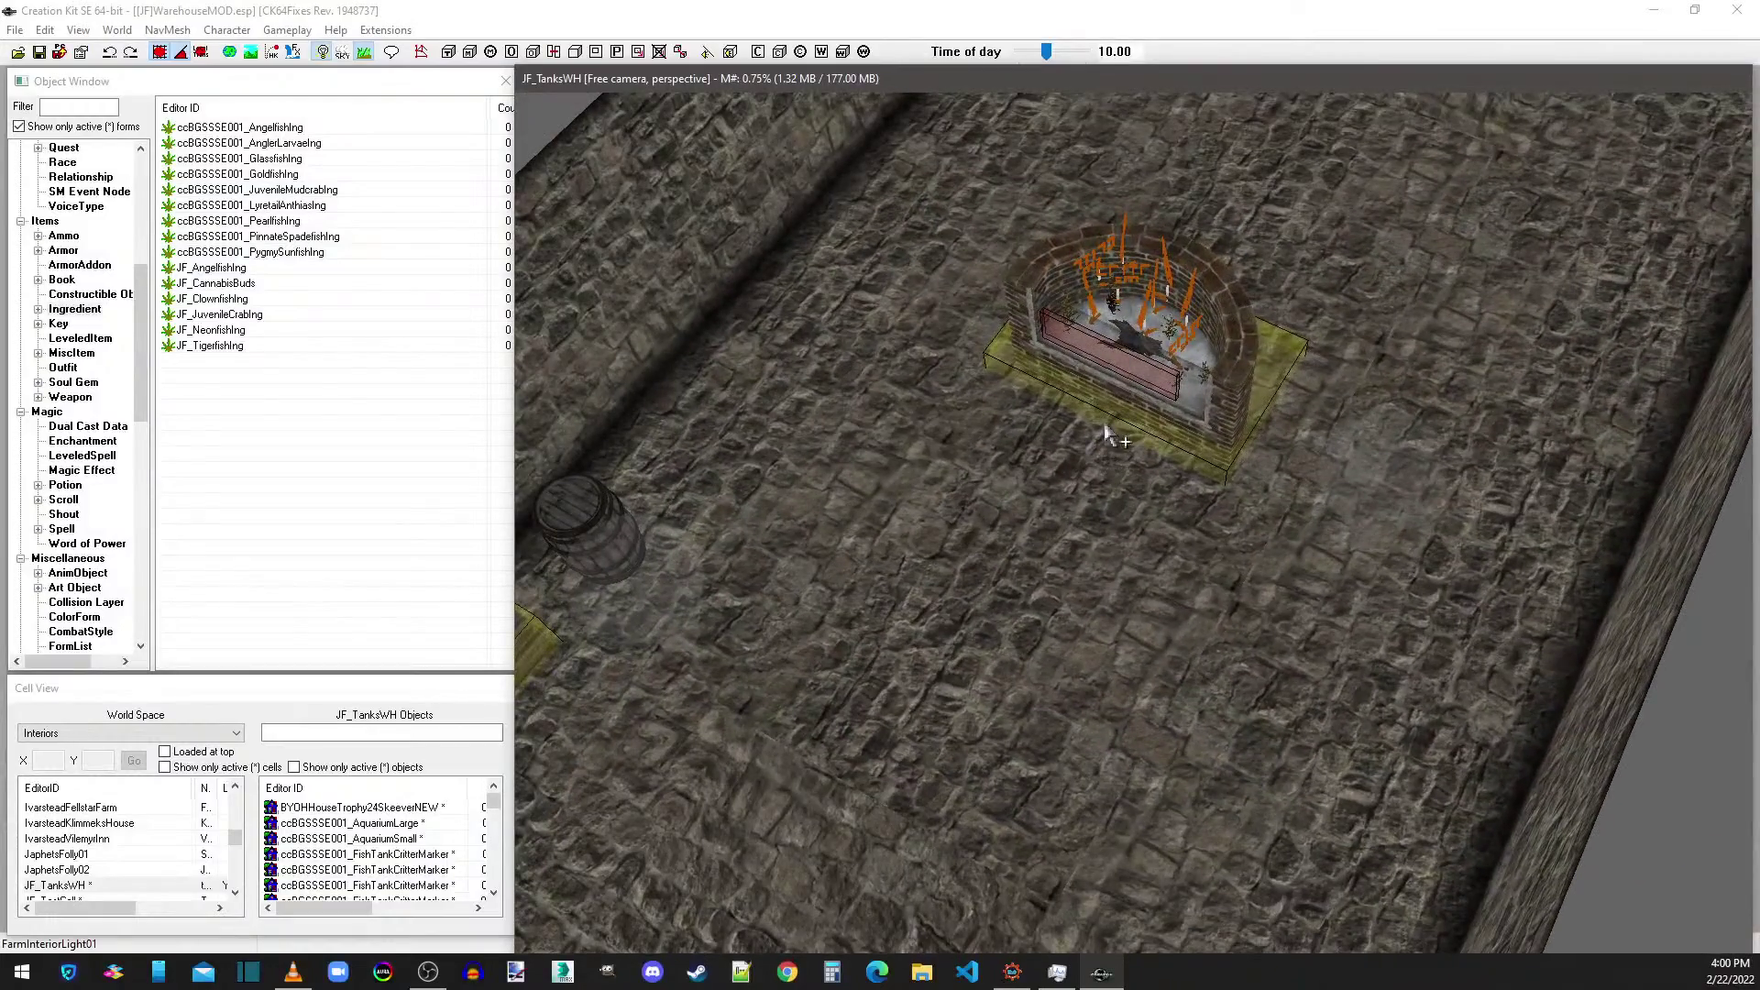
scroll(1112, 430, "down", 3)
scroll(1112, 427, "down", 1)
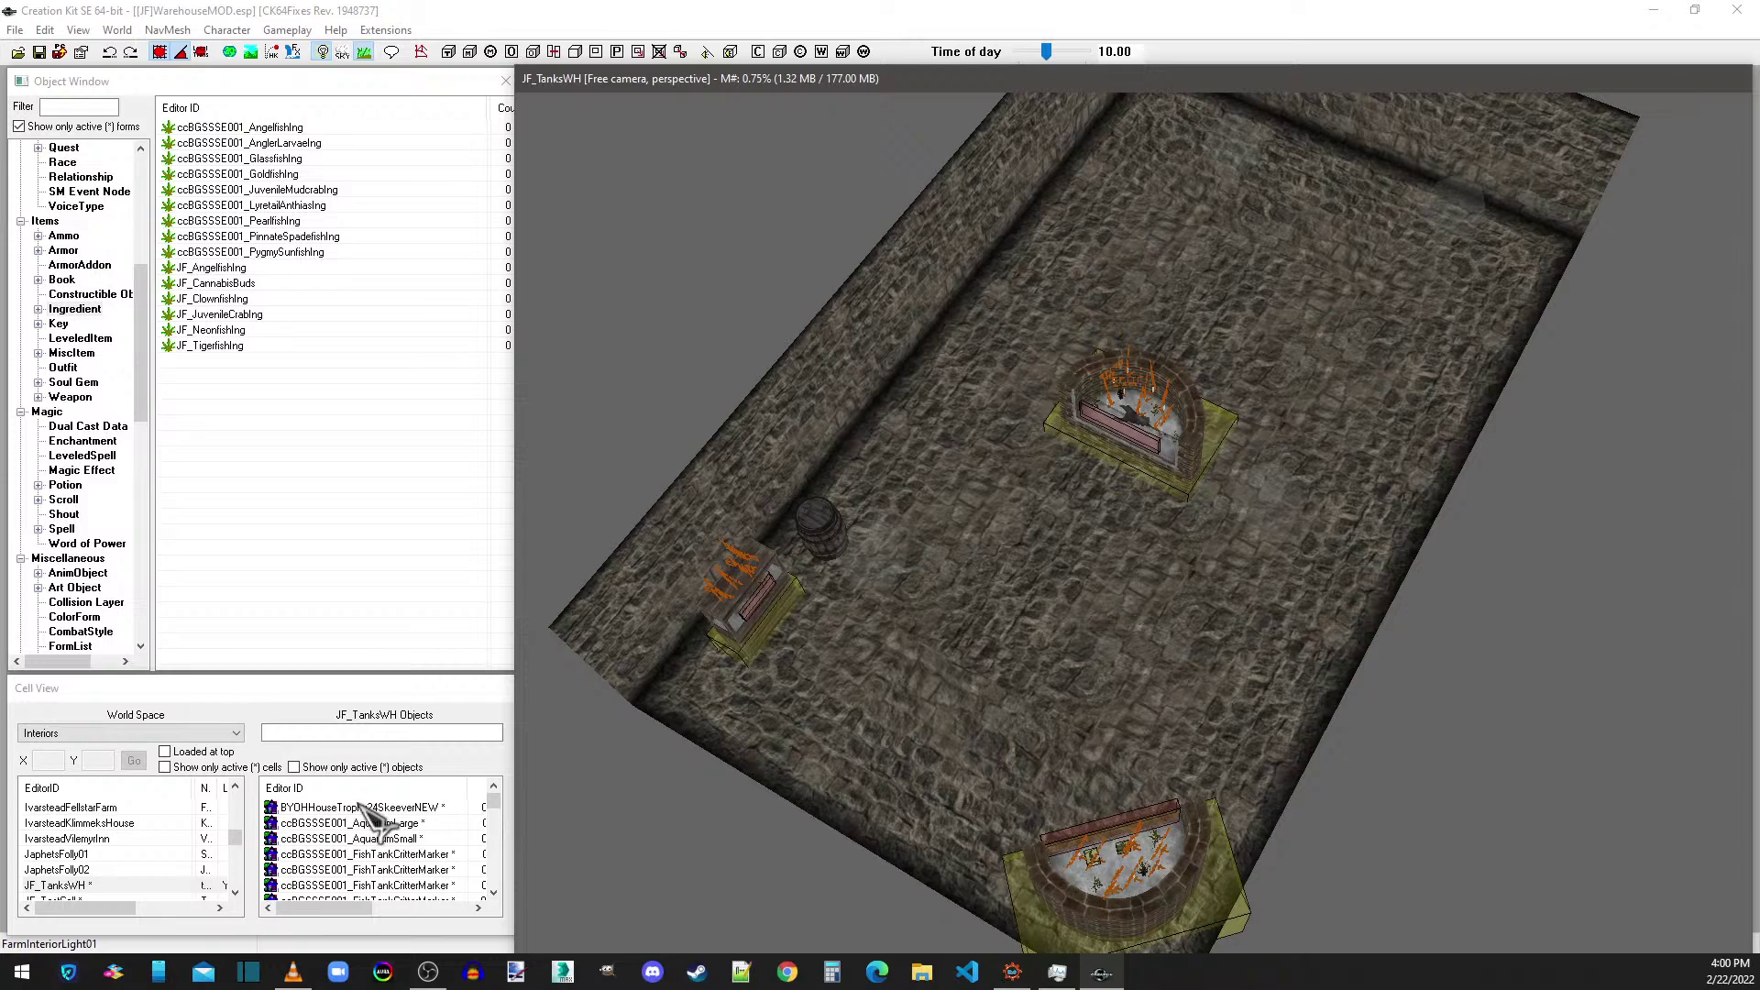
- Try to delete the JF_TanksWH interior cell while it is loaded
right_click(53, 885)
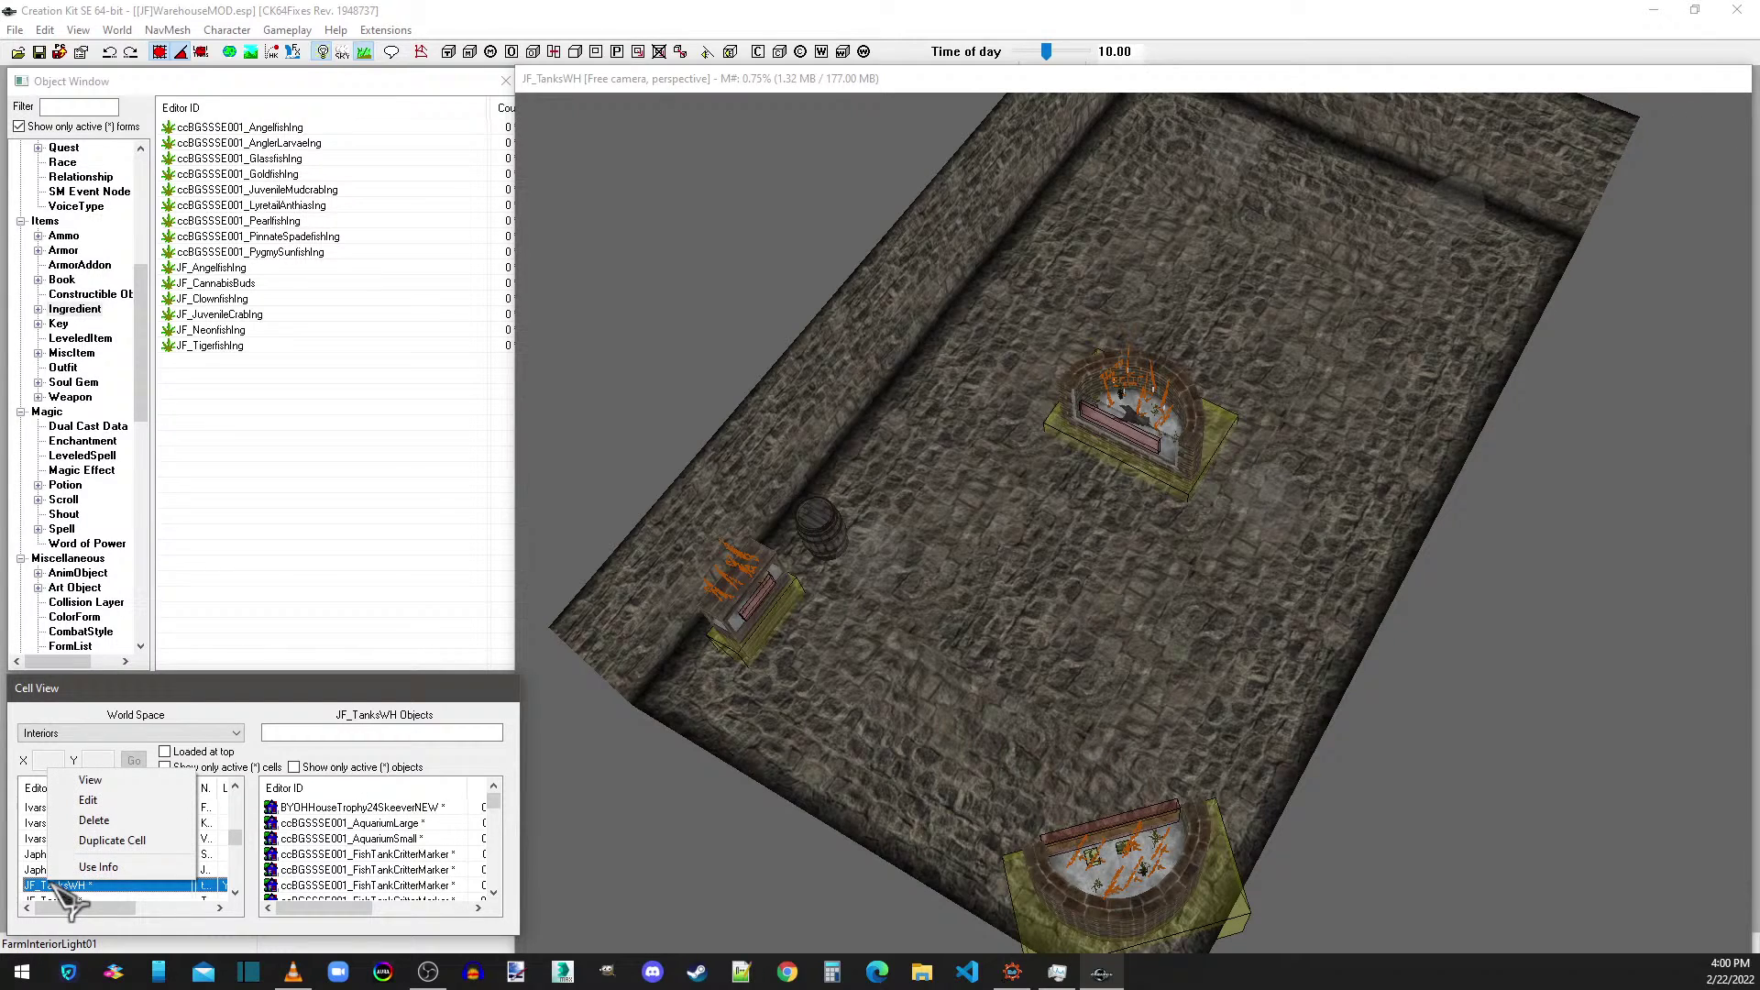
left_click(96, 821)
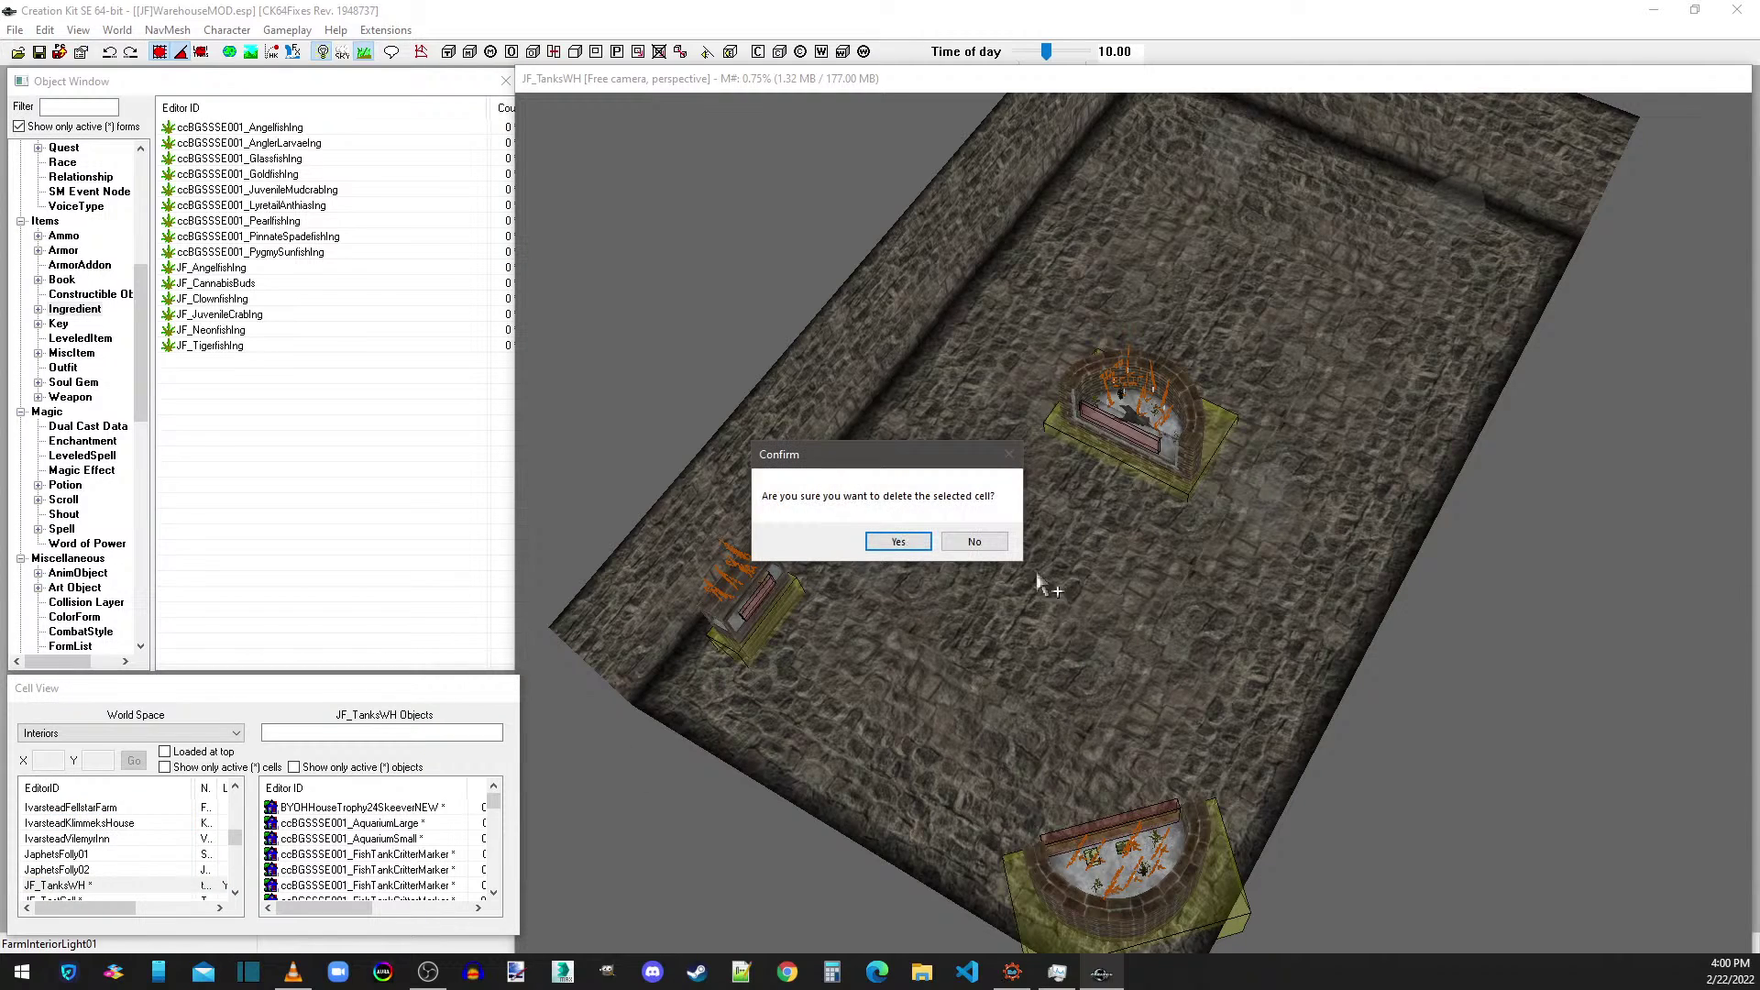
left_click(908, 541)
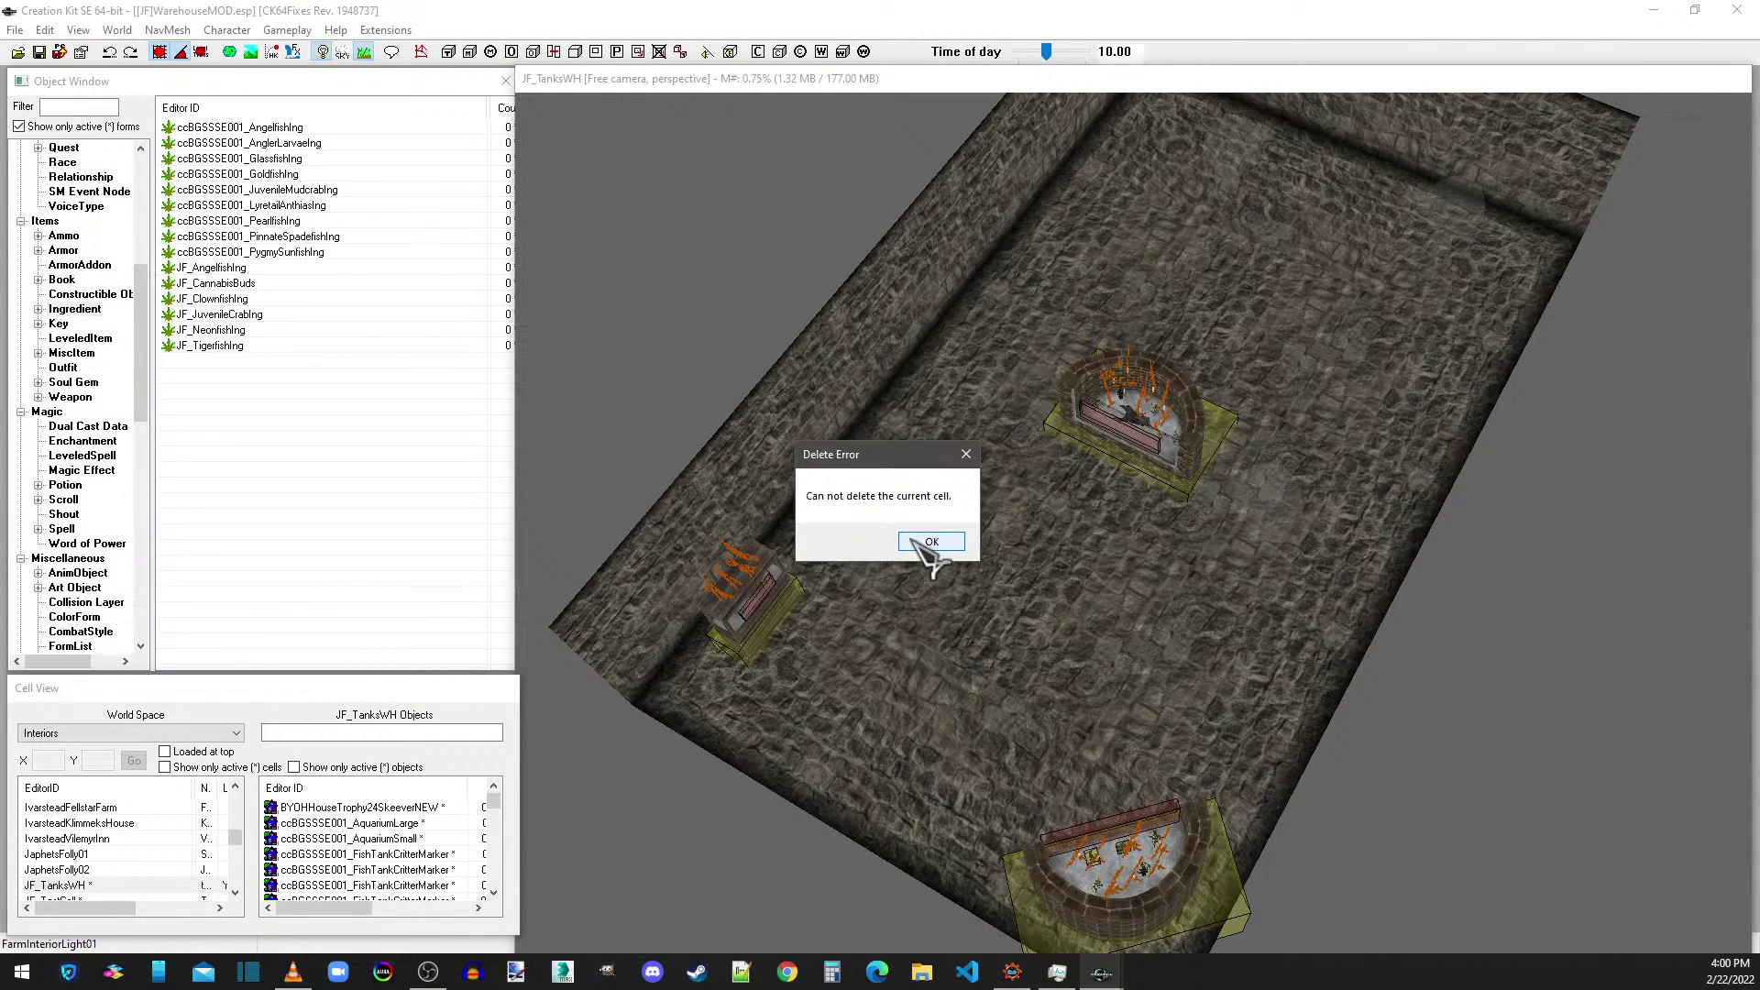
left_click(928, 543)
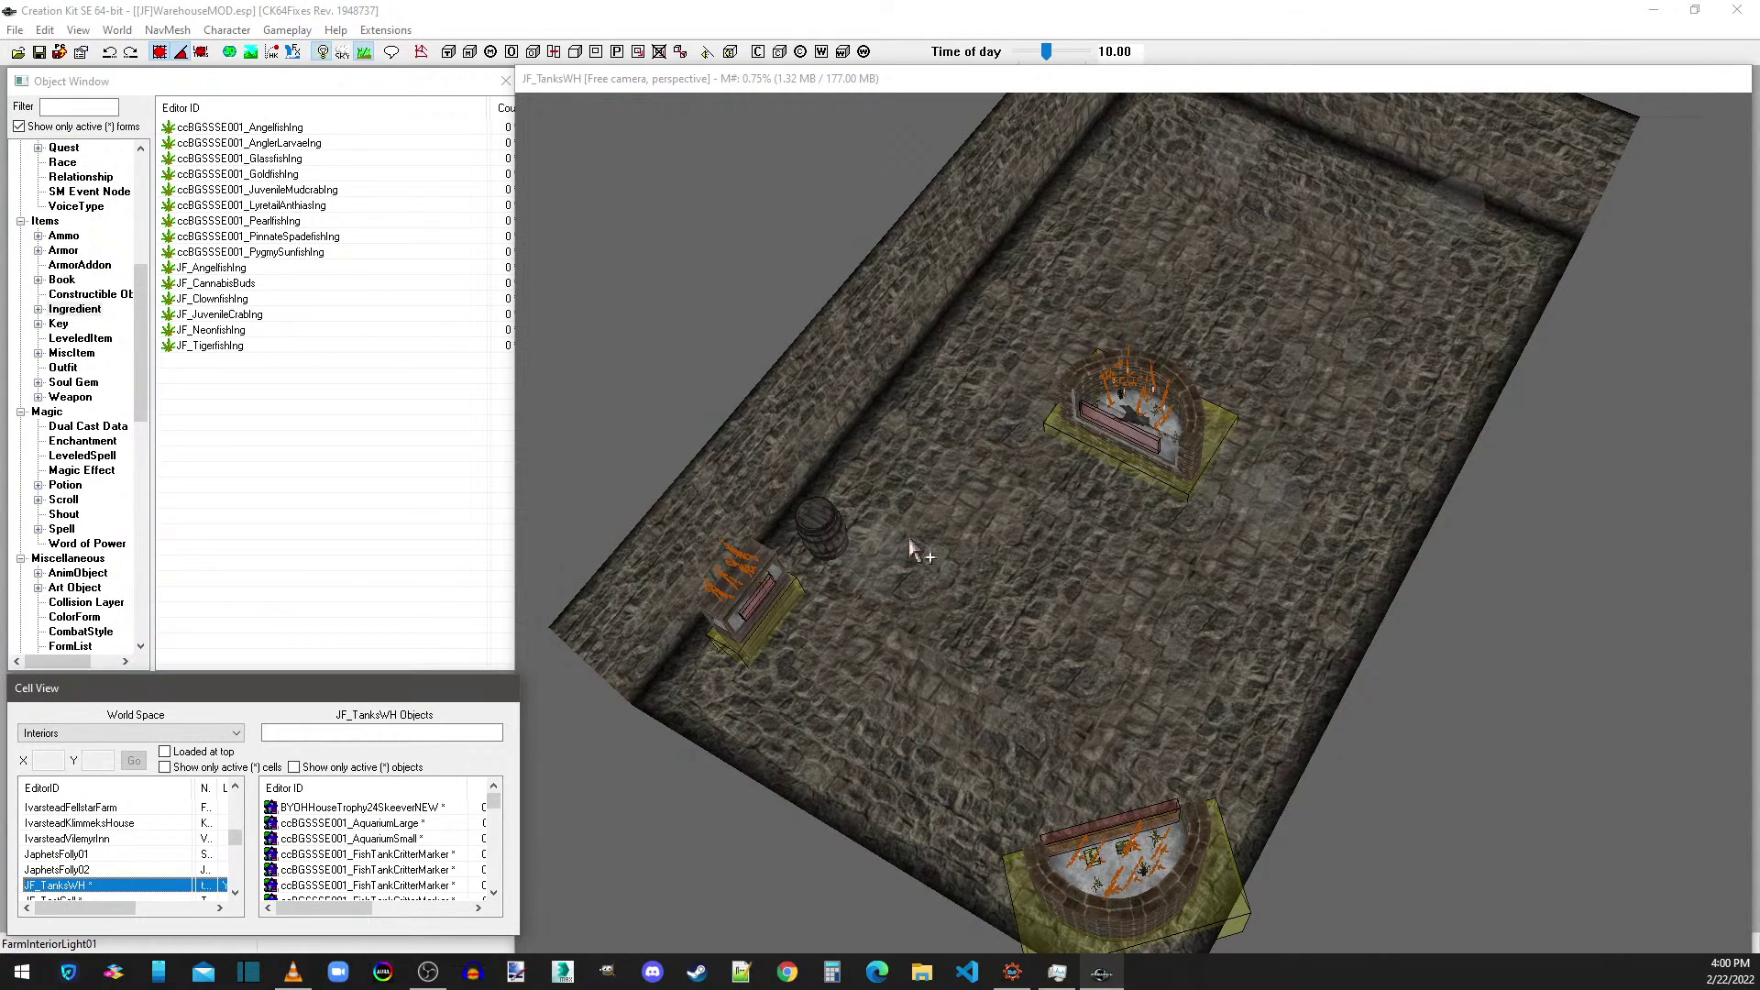
- Load the JF_Warehouse01 interior cell in the render view
left_click(84, 871)
left_click(78, 885)
scroll(83, 834, "down", 2)
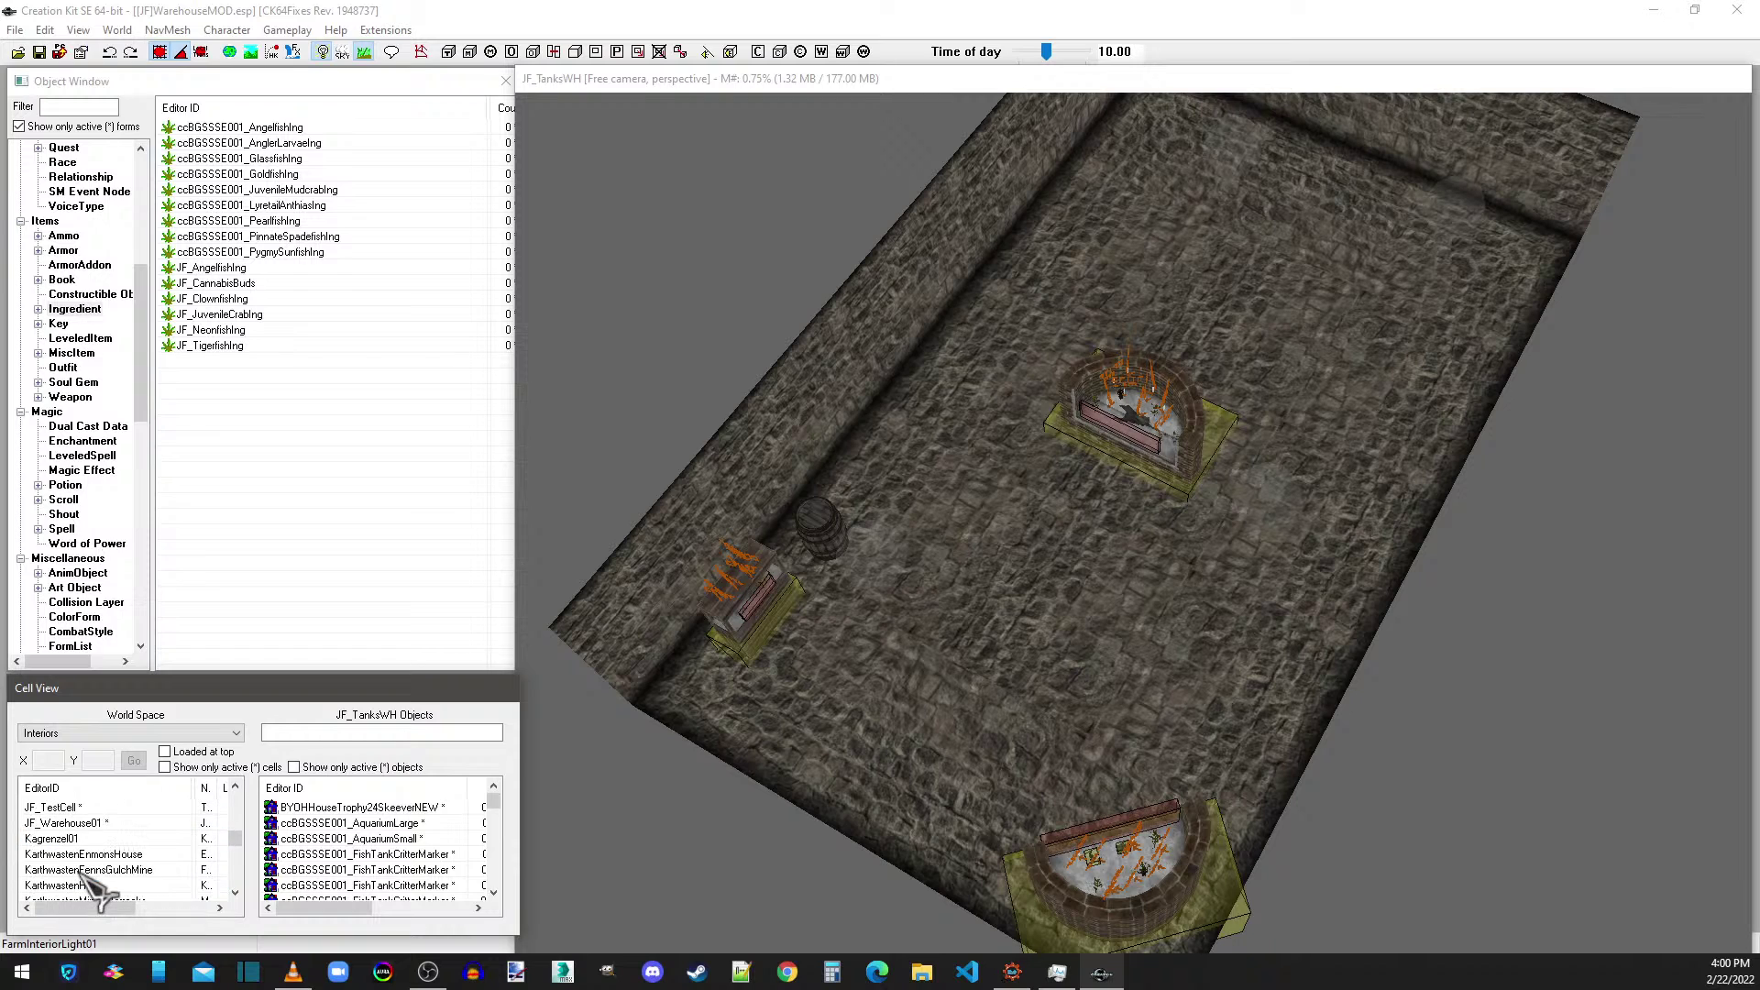
double_click(71, 822)
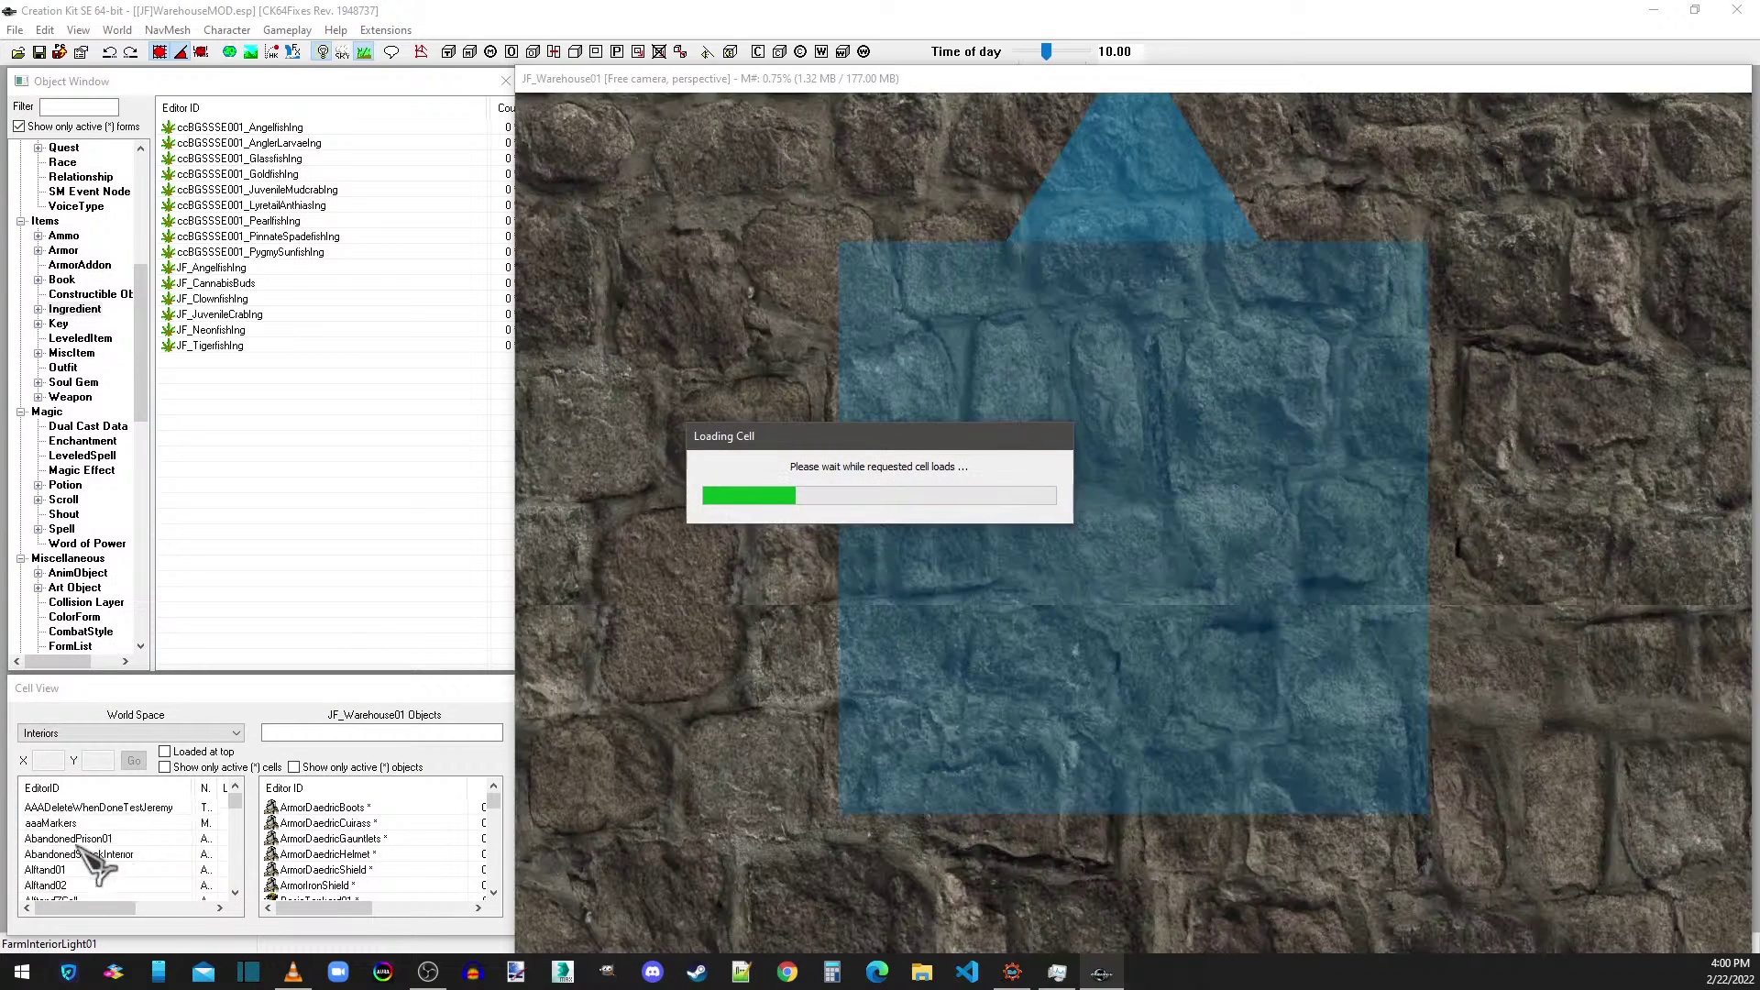
- Delete the JF_TanksWH interior cell, accepting the removal of every form reference to its fish tank markers
scroll(105, 848, "down", 1)
left_click(80, 808)
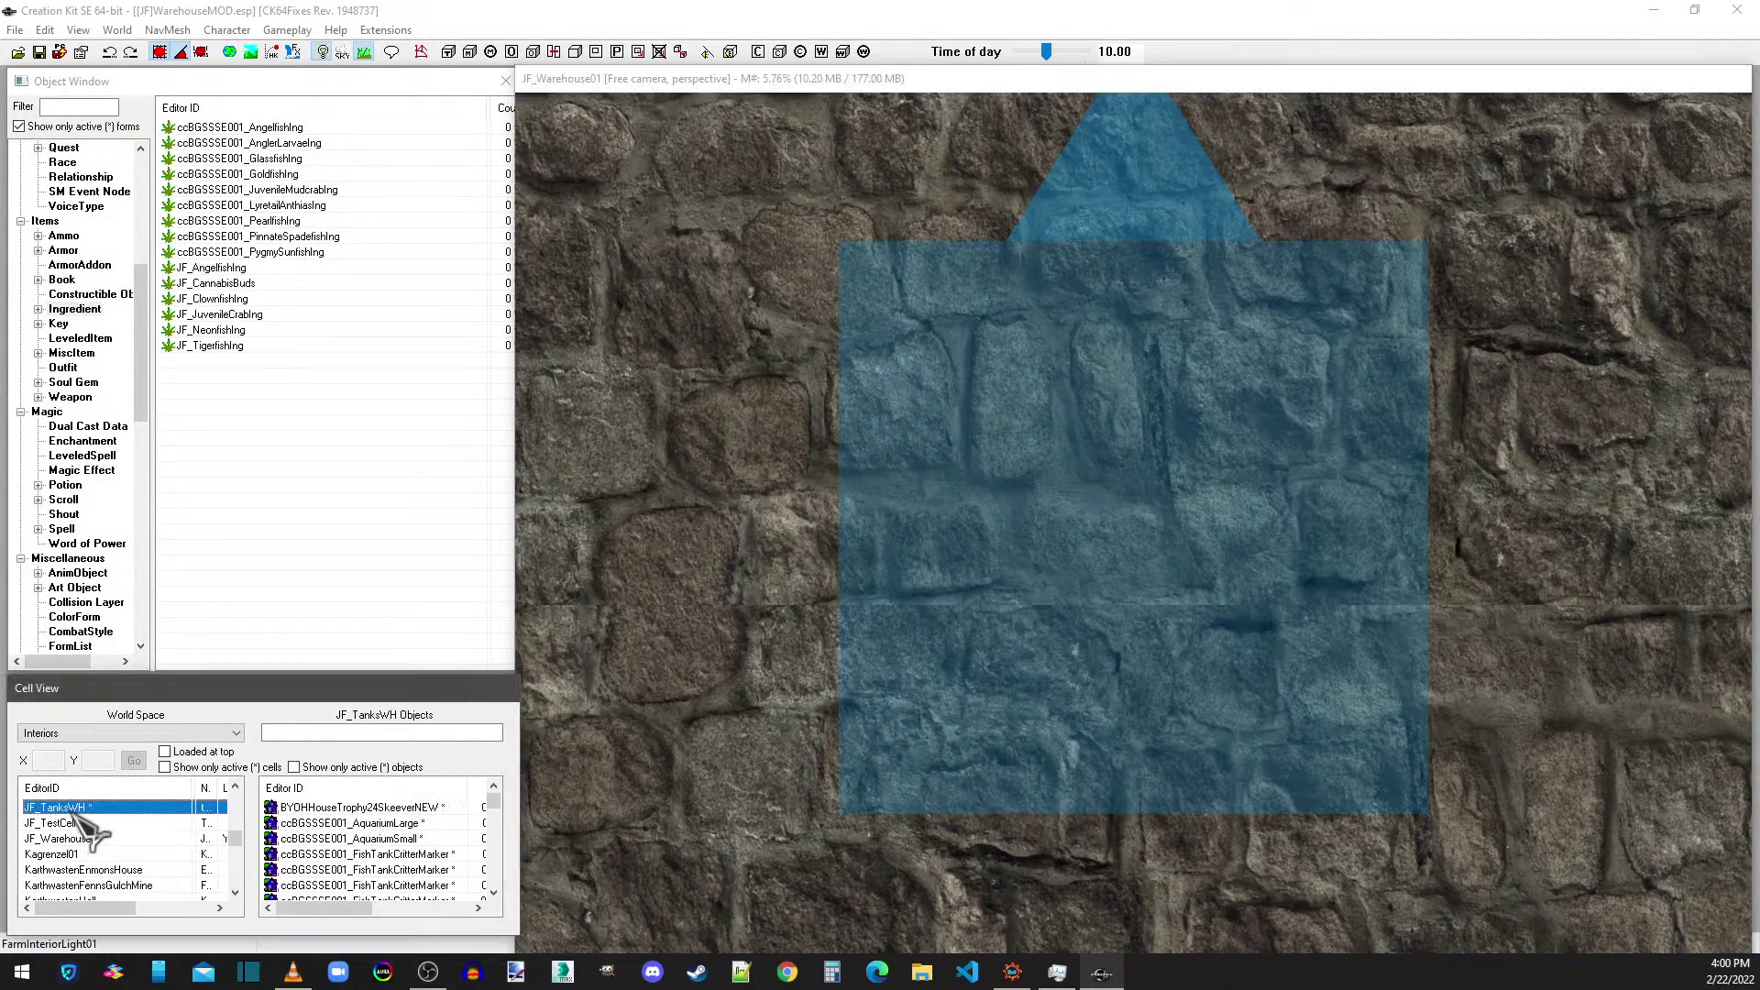
right_click(79, 810)
left_click(119, 866)
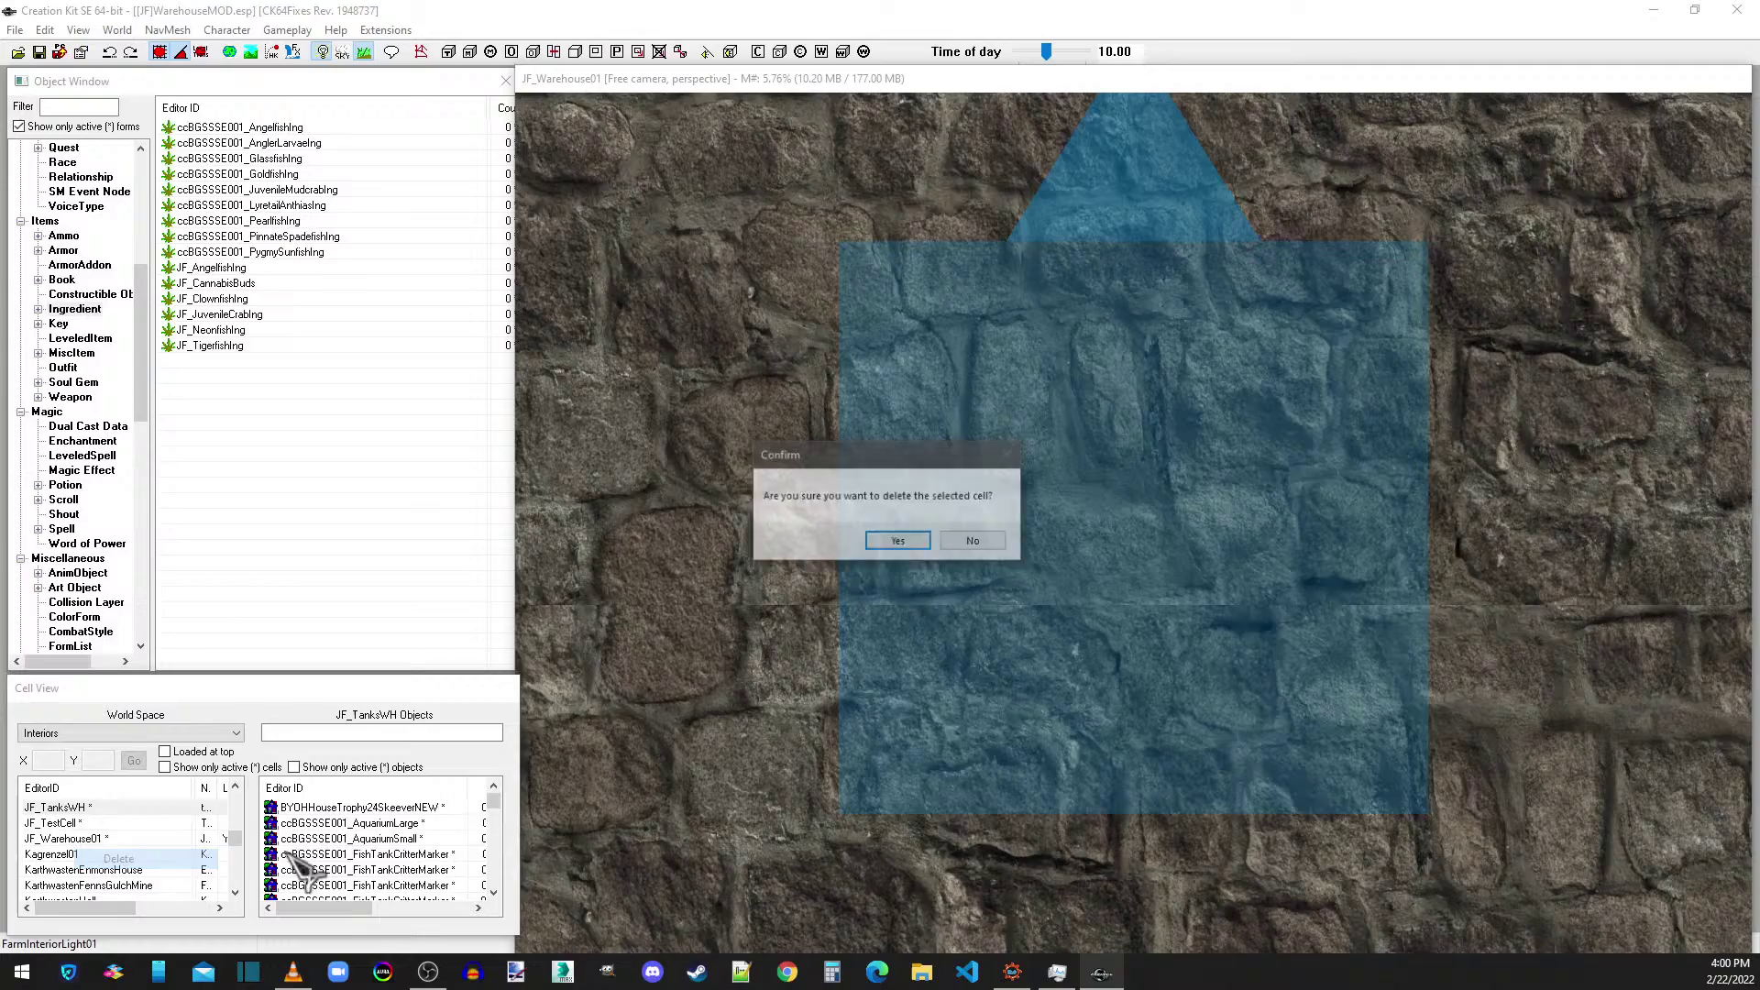
left_click(899, 541)
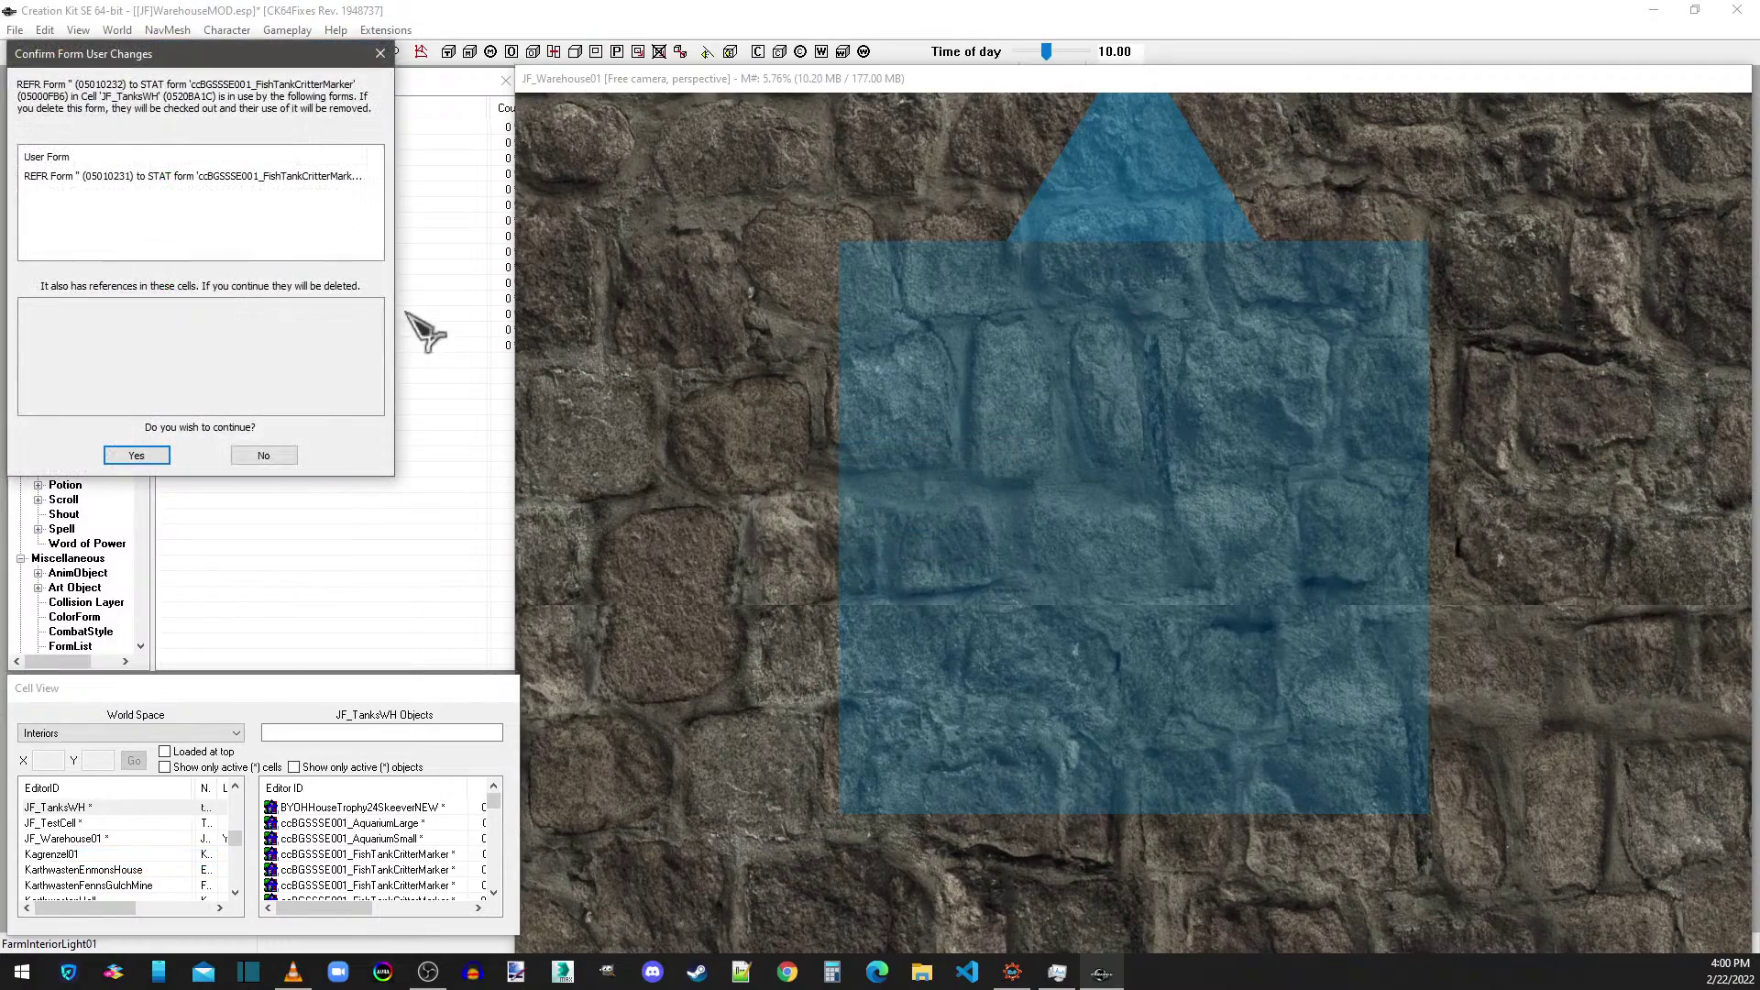
left_click(158, 455)
left_click(157, 456)
left_click(157, 455)
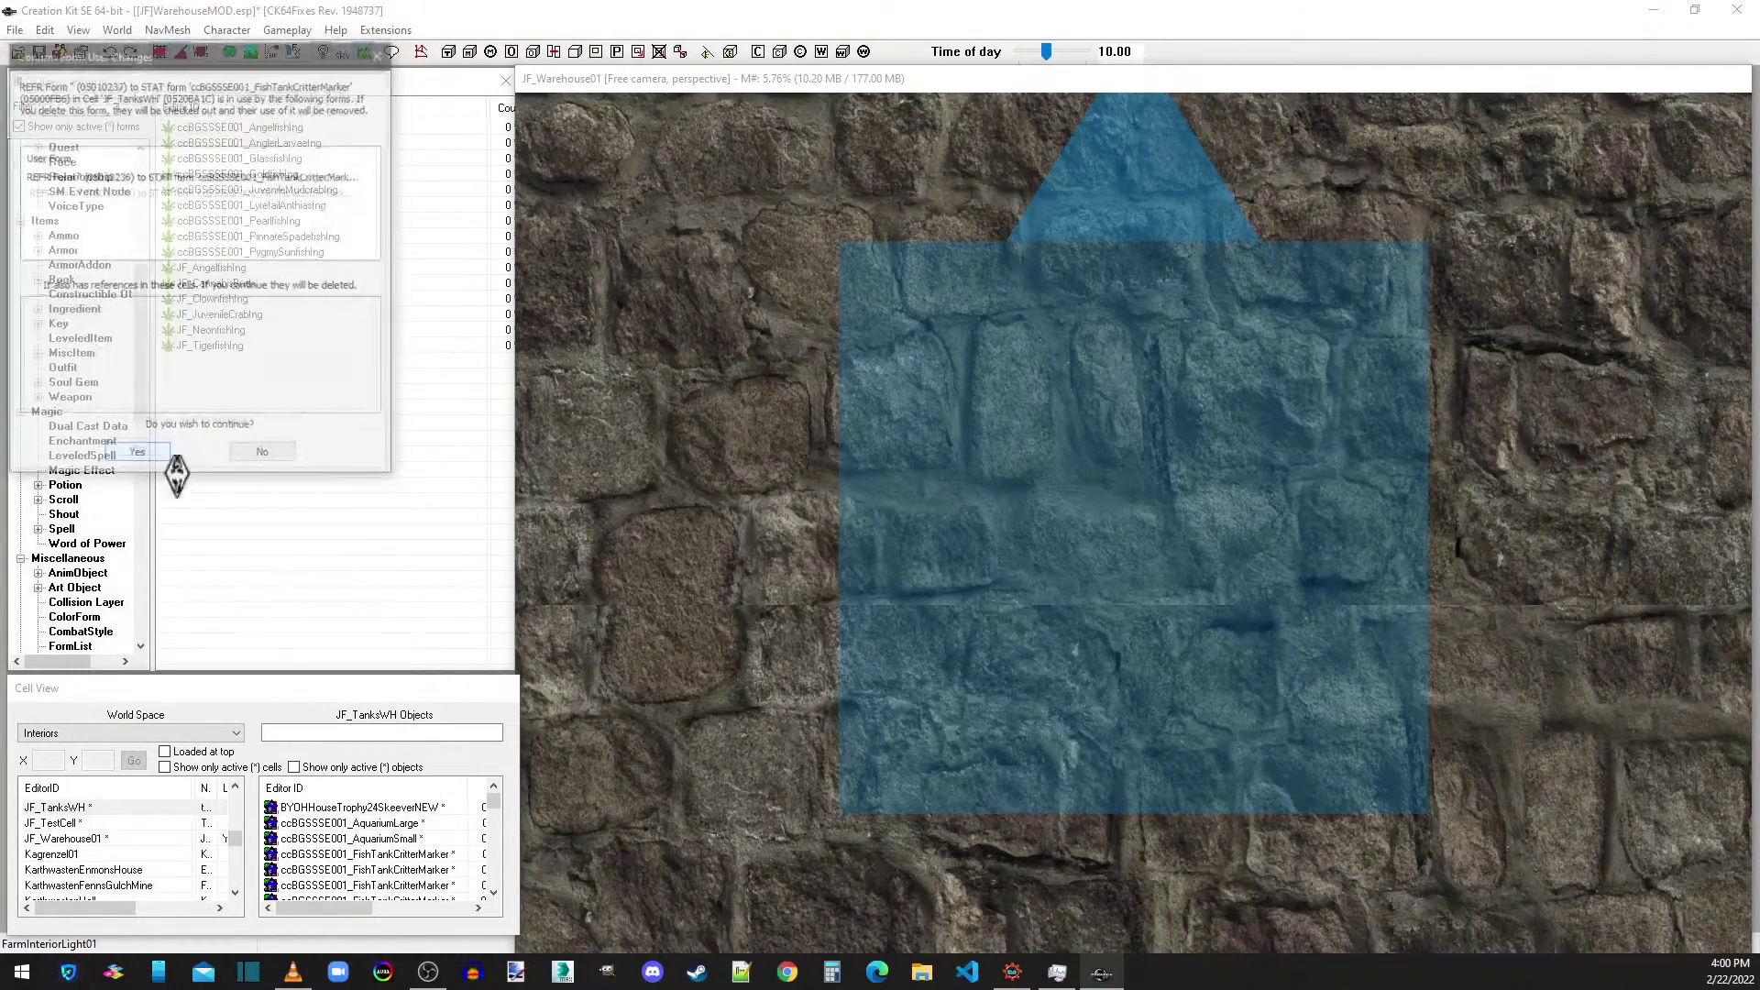
left_click(158, 455)
left_click(157, 455)
left_click(157, 456)
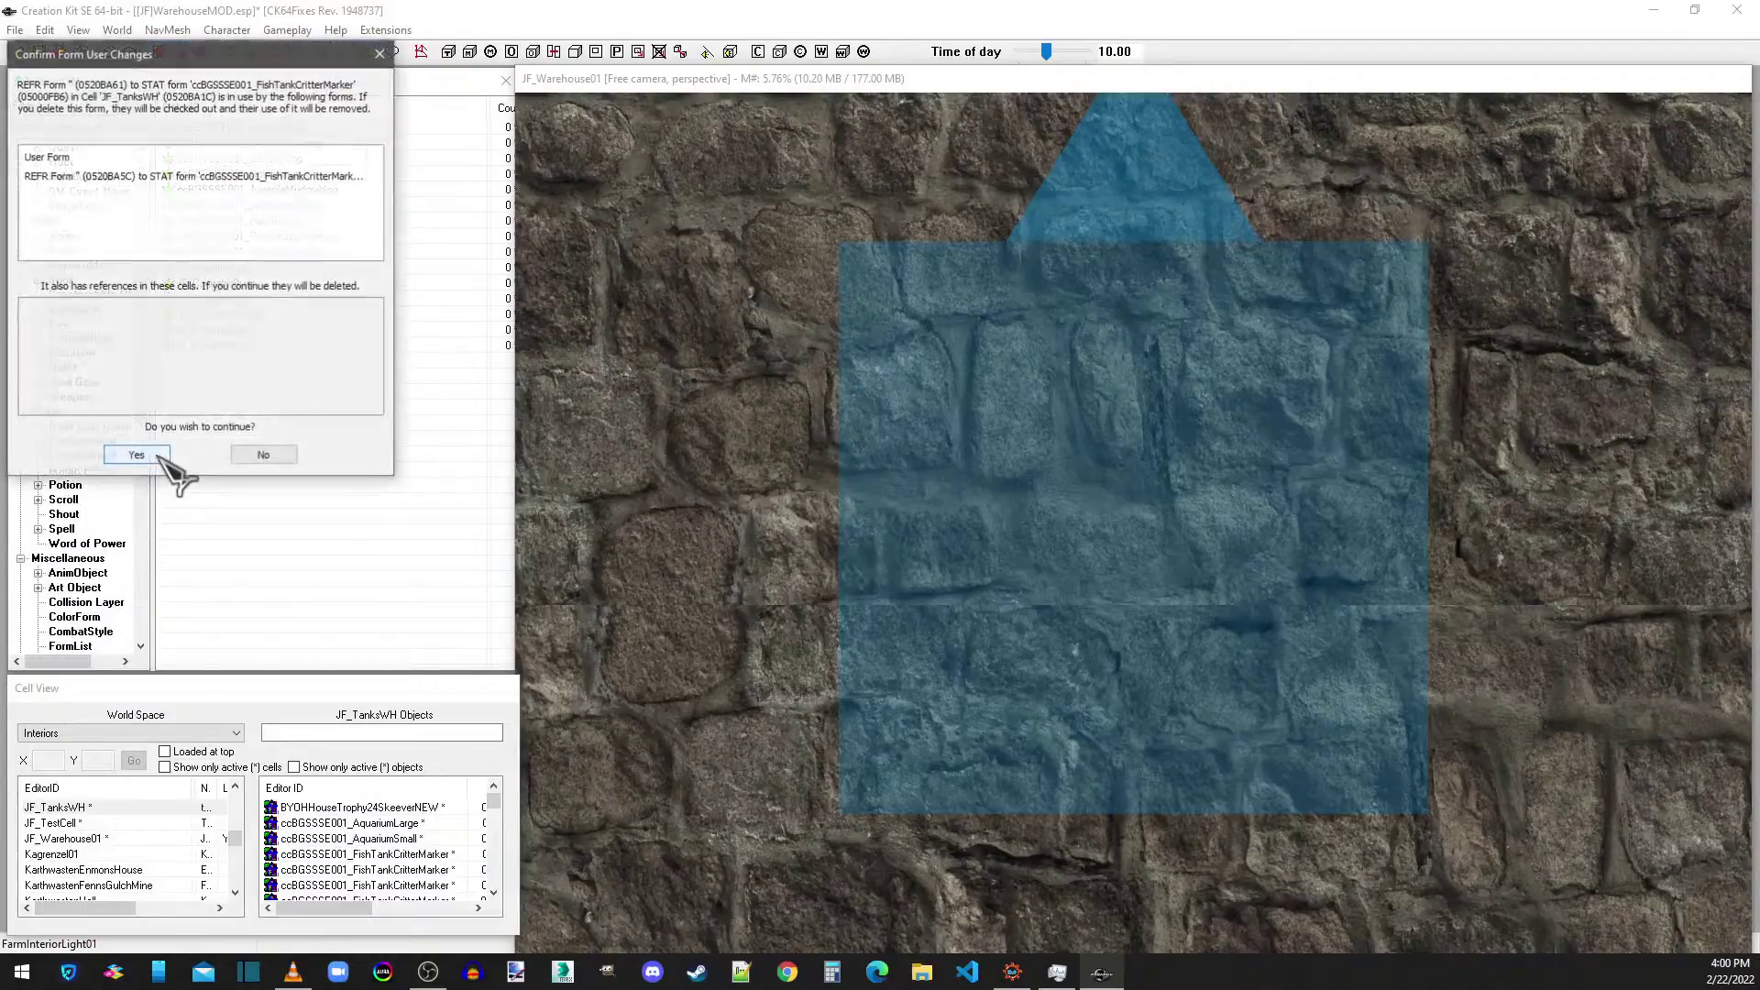
left_click(158, 455)
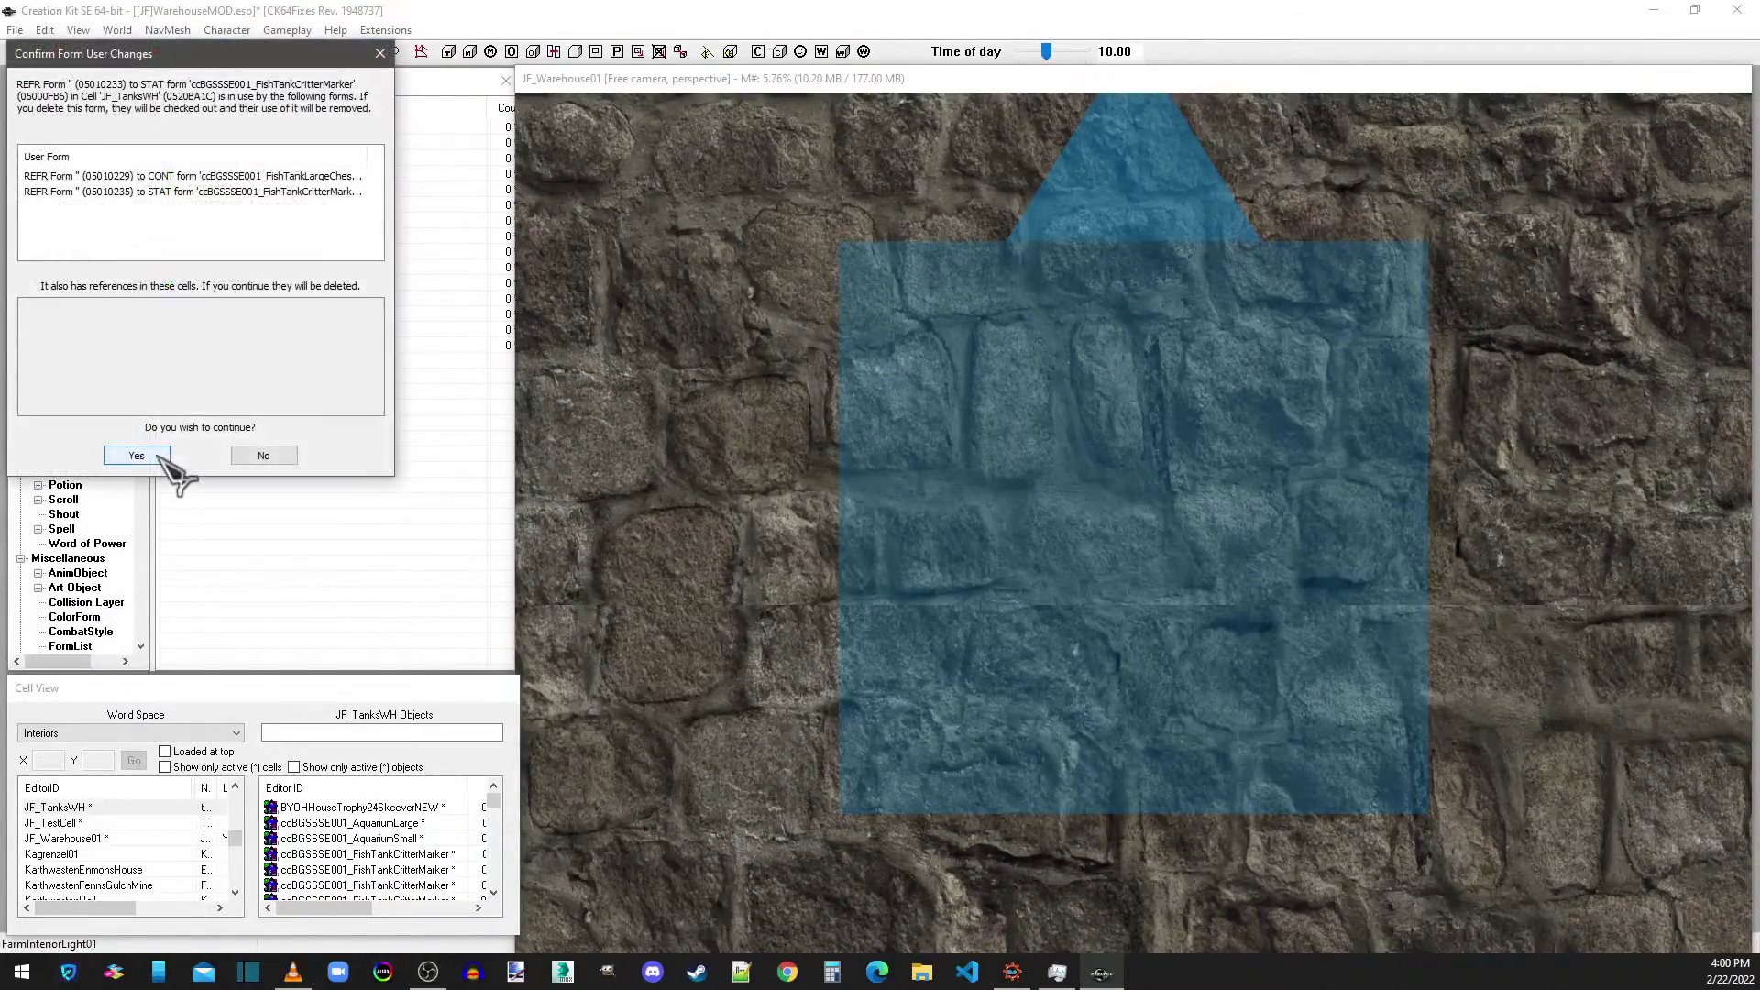
left_click(136, 456)
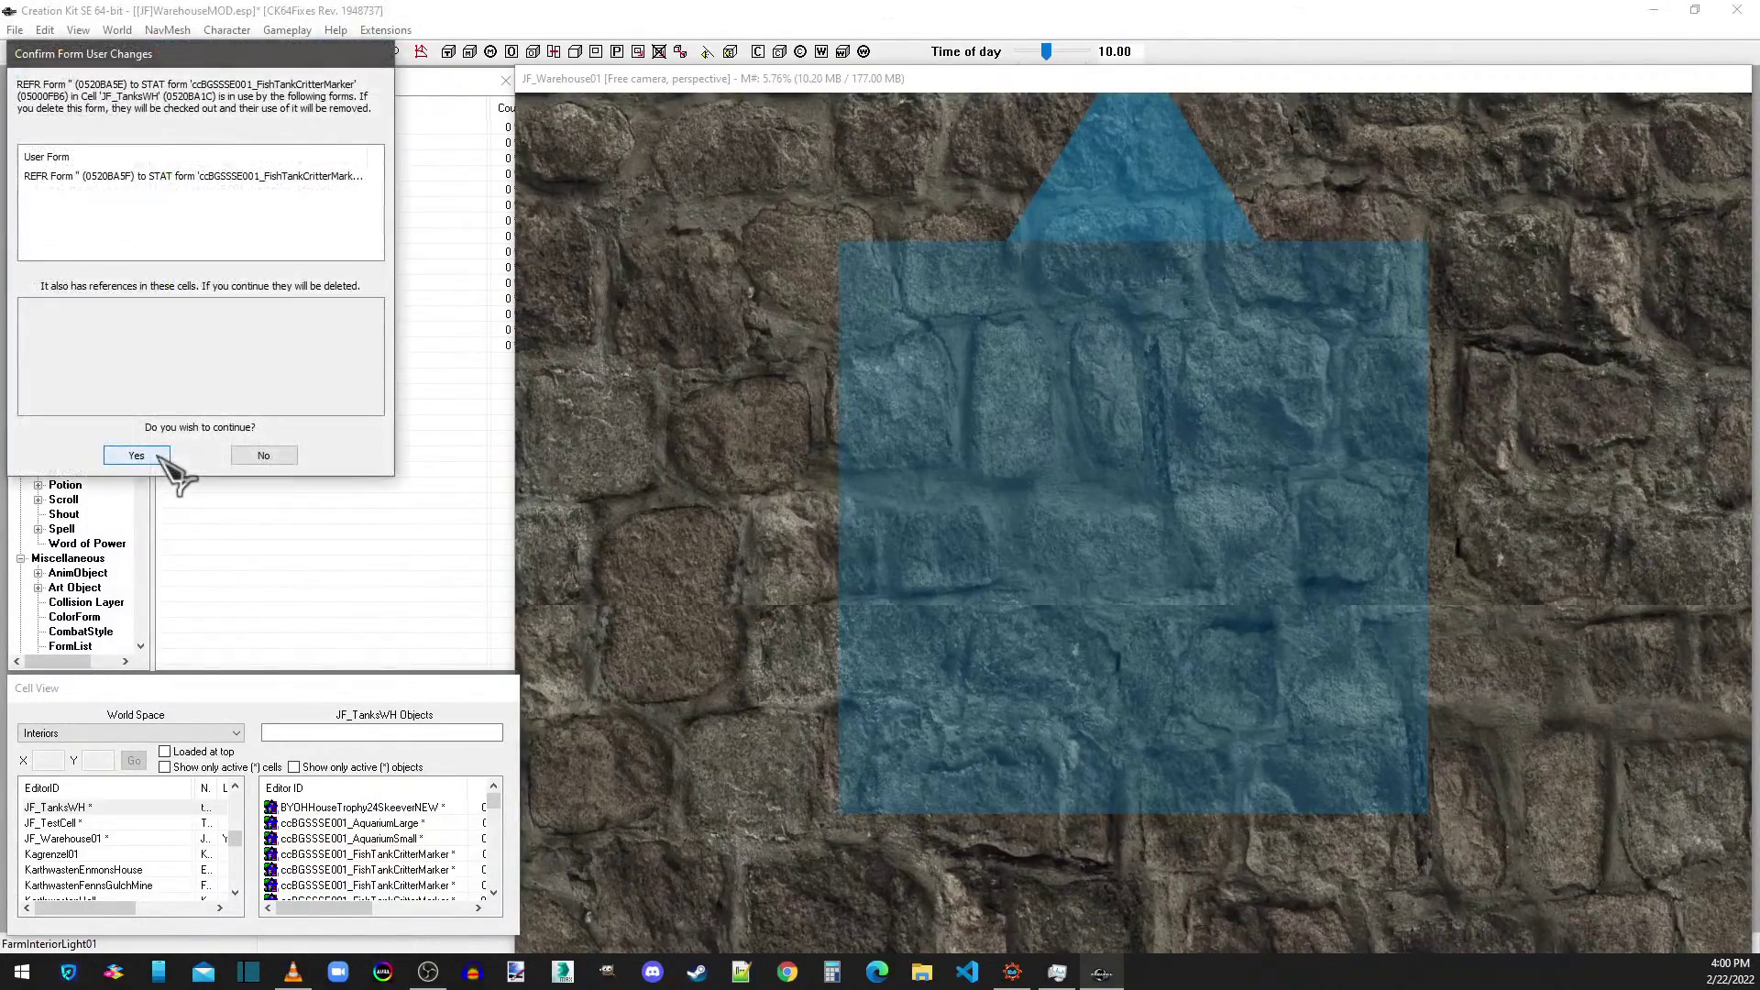
left_click(162, 457)
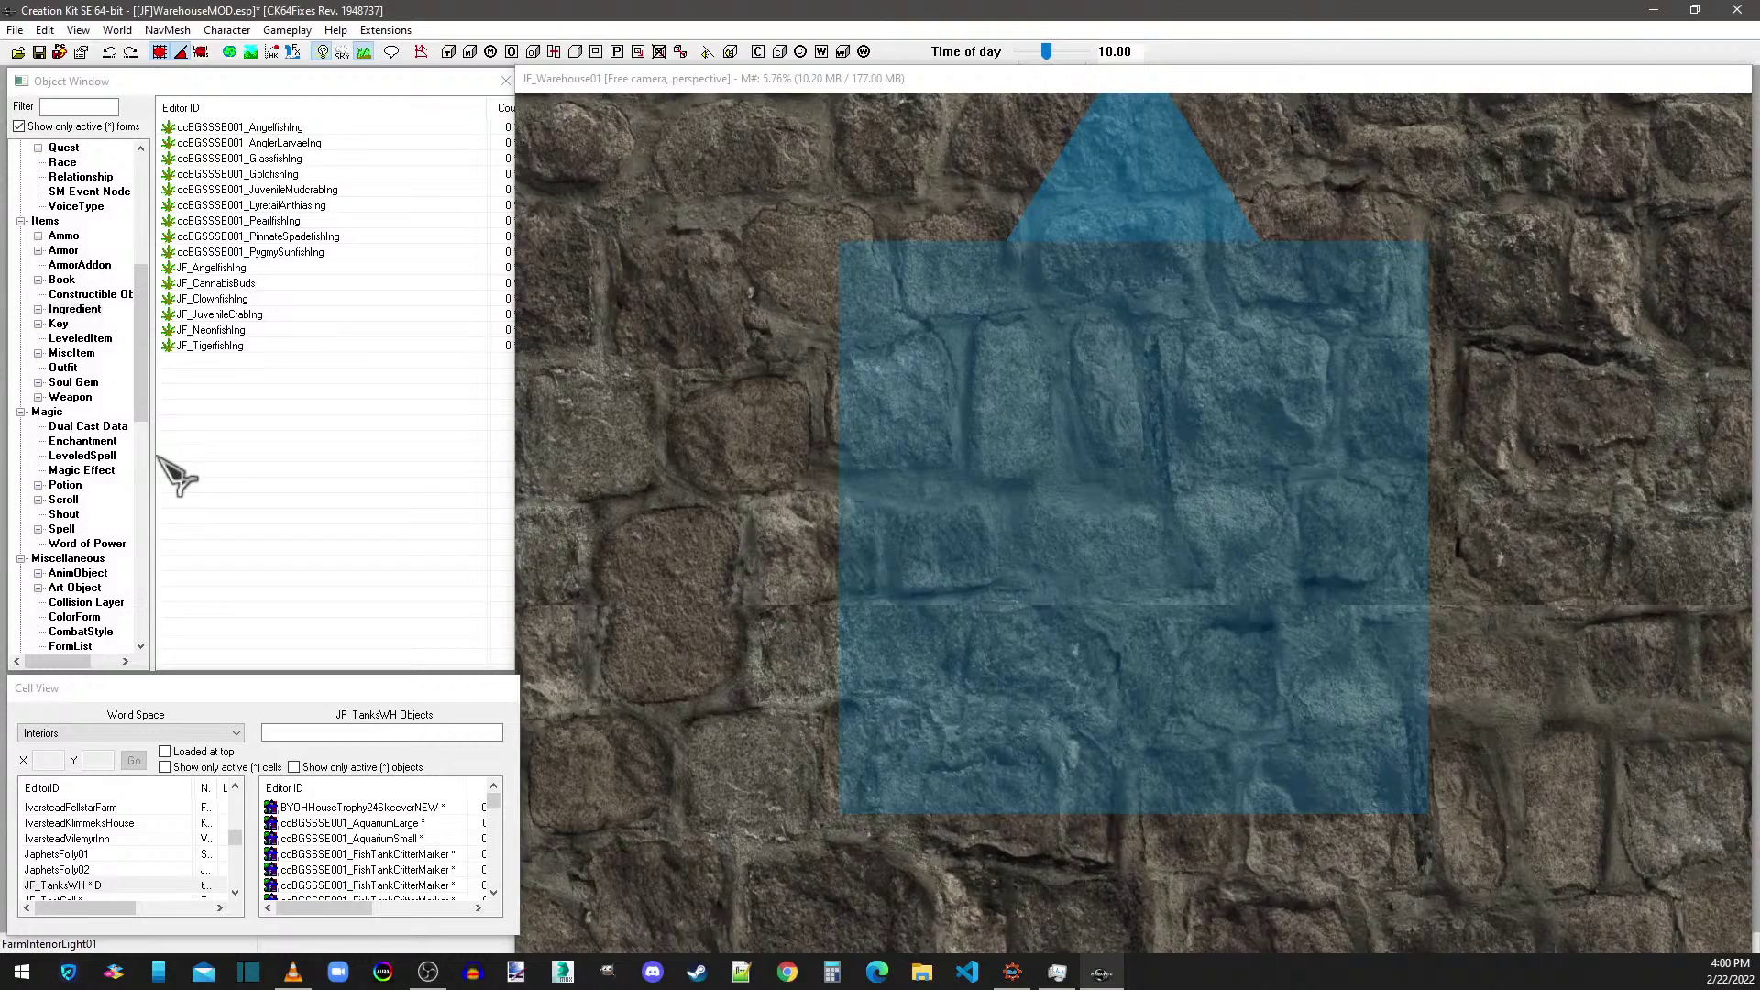
- Save the [JF]WarehouseMOD plugin and examine the fireplace chimney and its smoke emitters in JF_Warehouse01
scroll(862, 347, "down", 5)
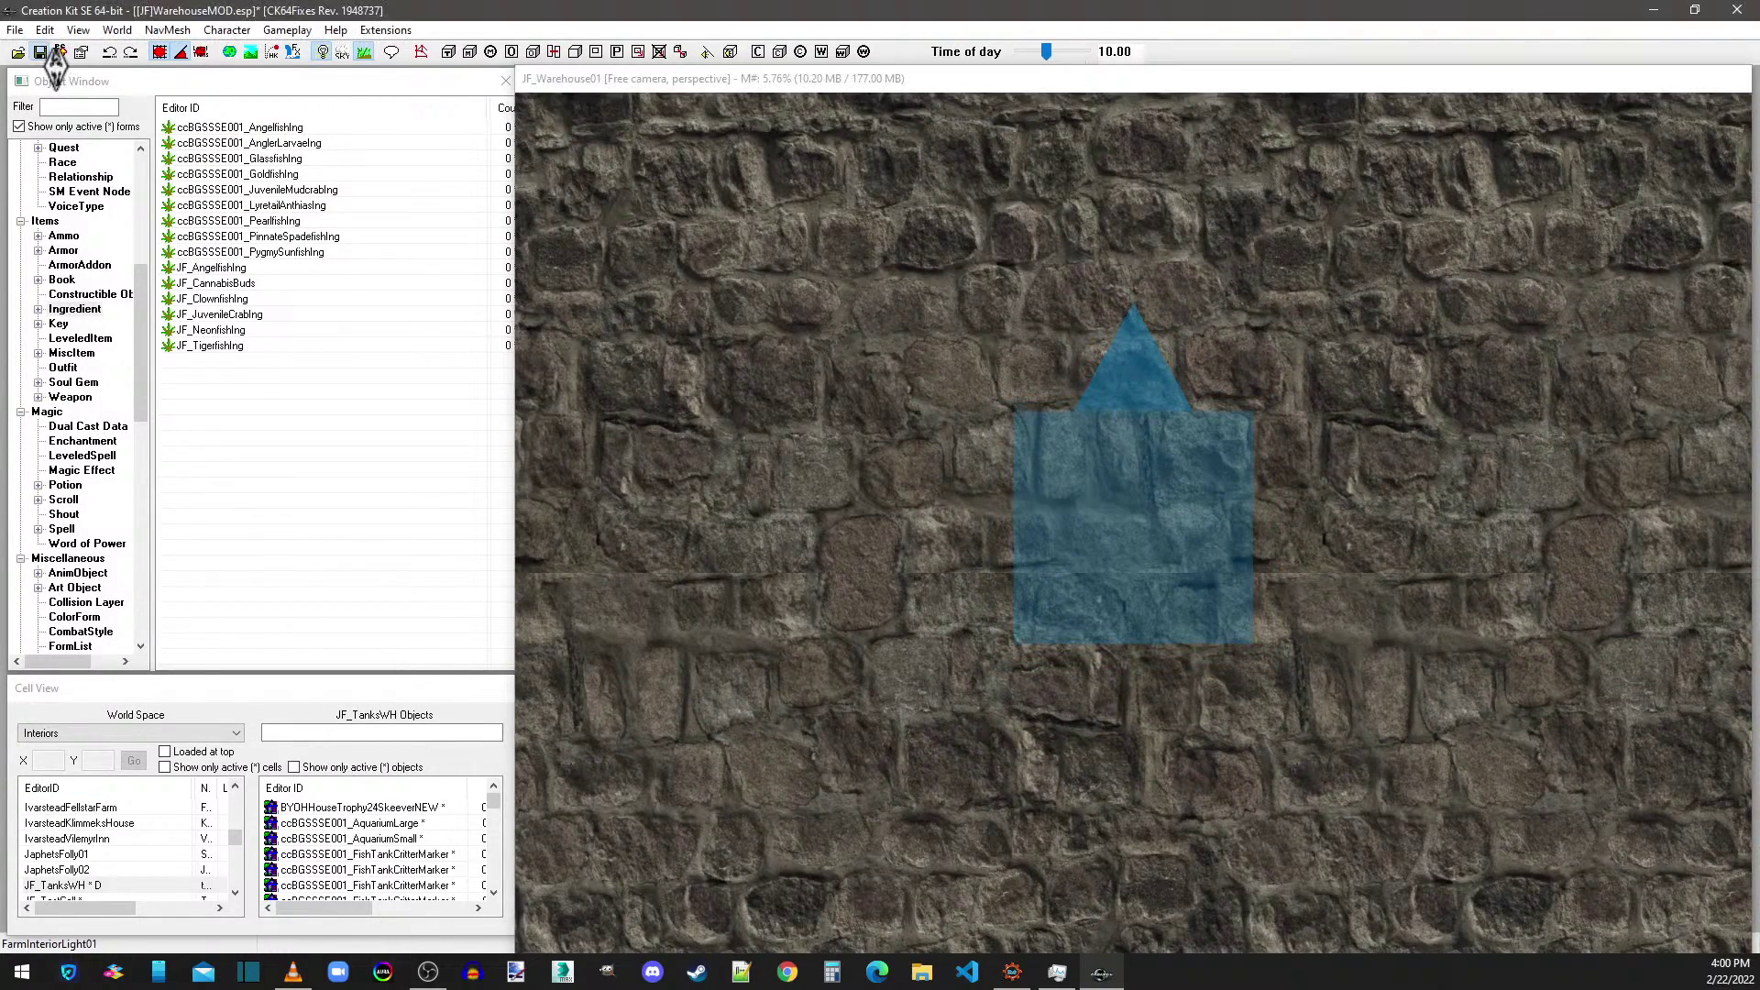
scroll(979, 367, "down", 5)
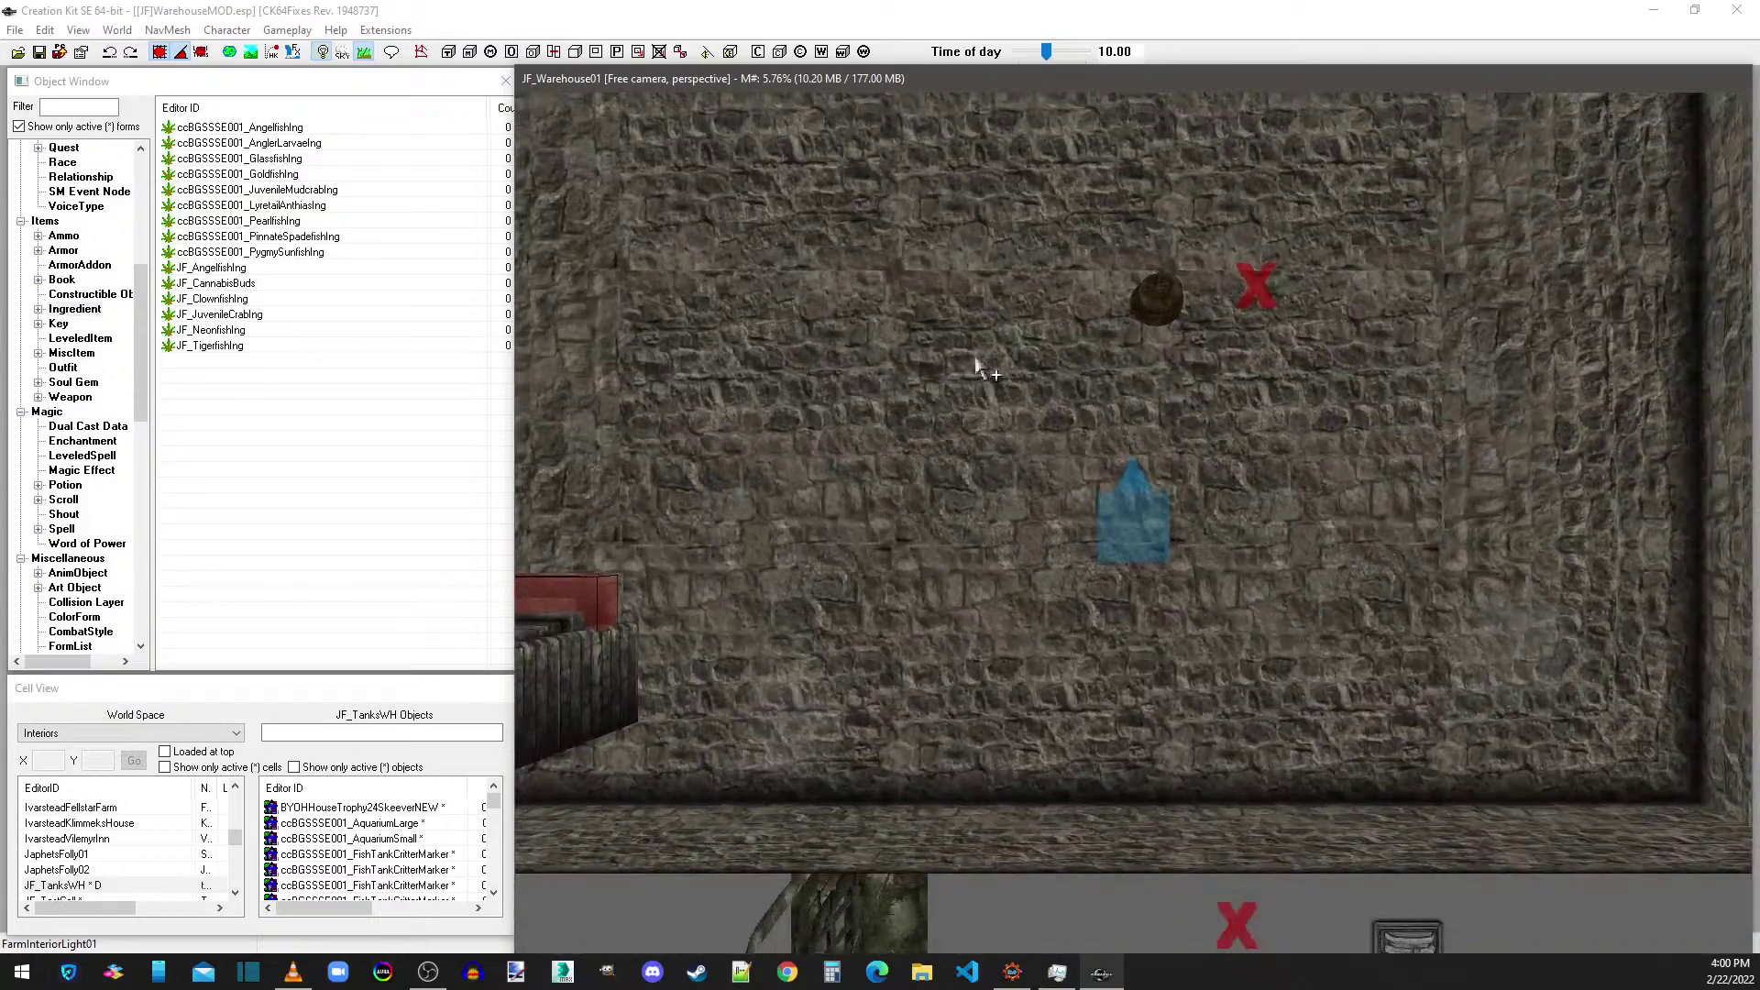
middle_click_drag(979, 366, 971, 613)
scroll(966, 302, "down", 5)
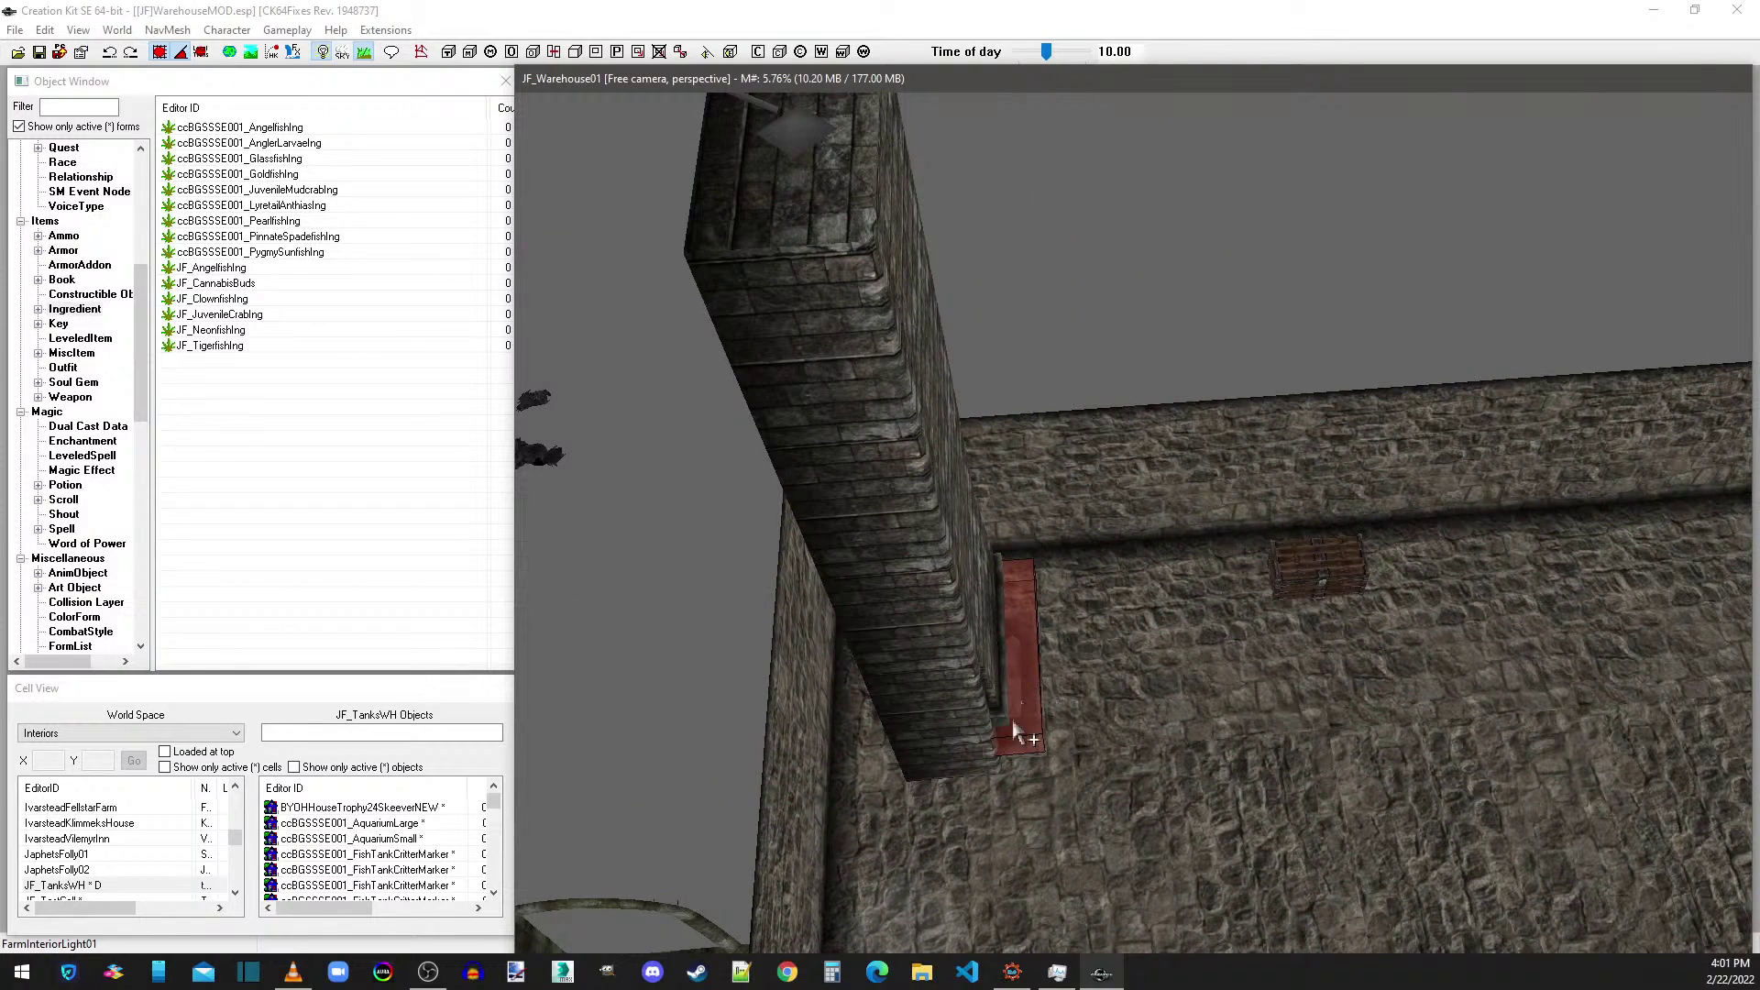
left_click(303, 978)
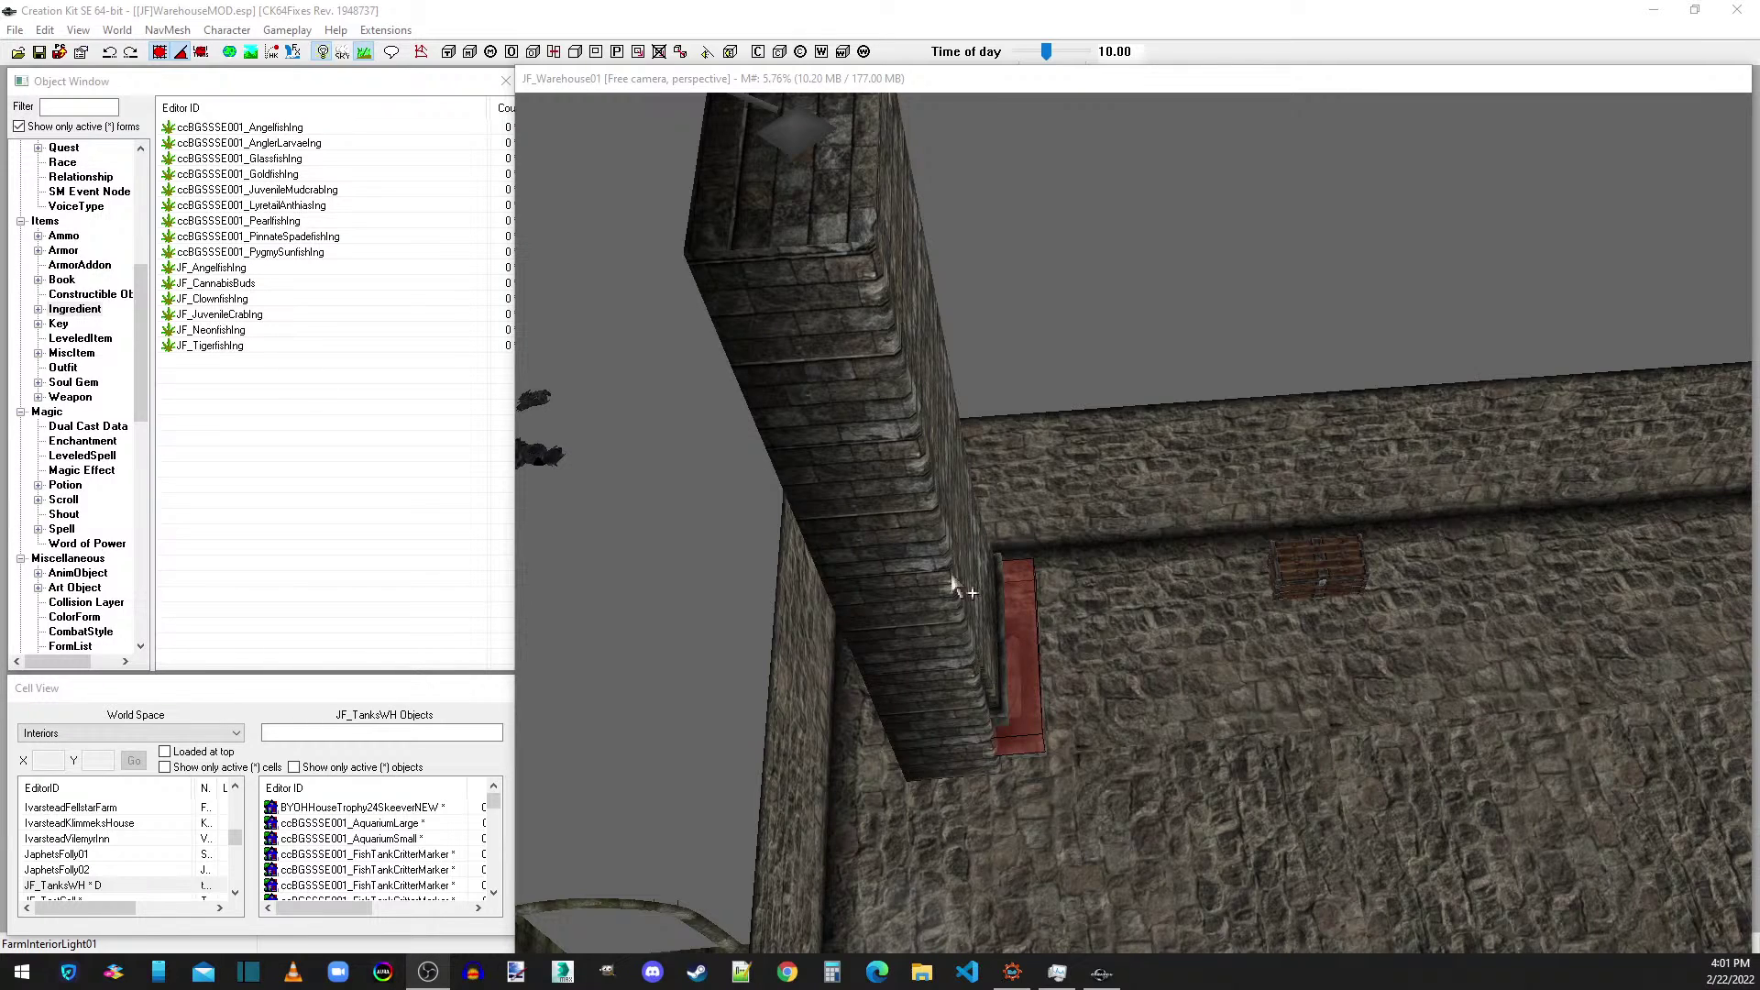
left_click(702, 101)
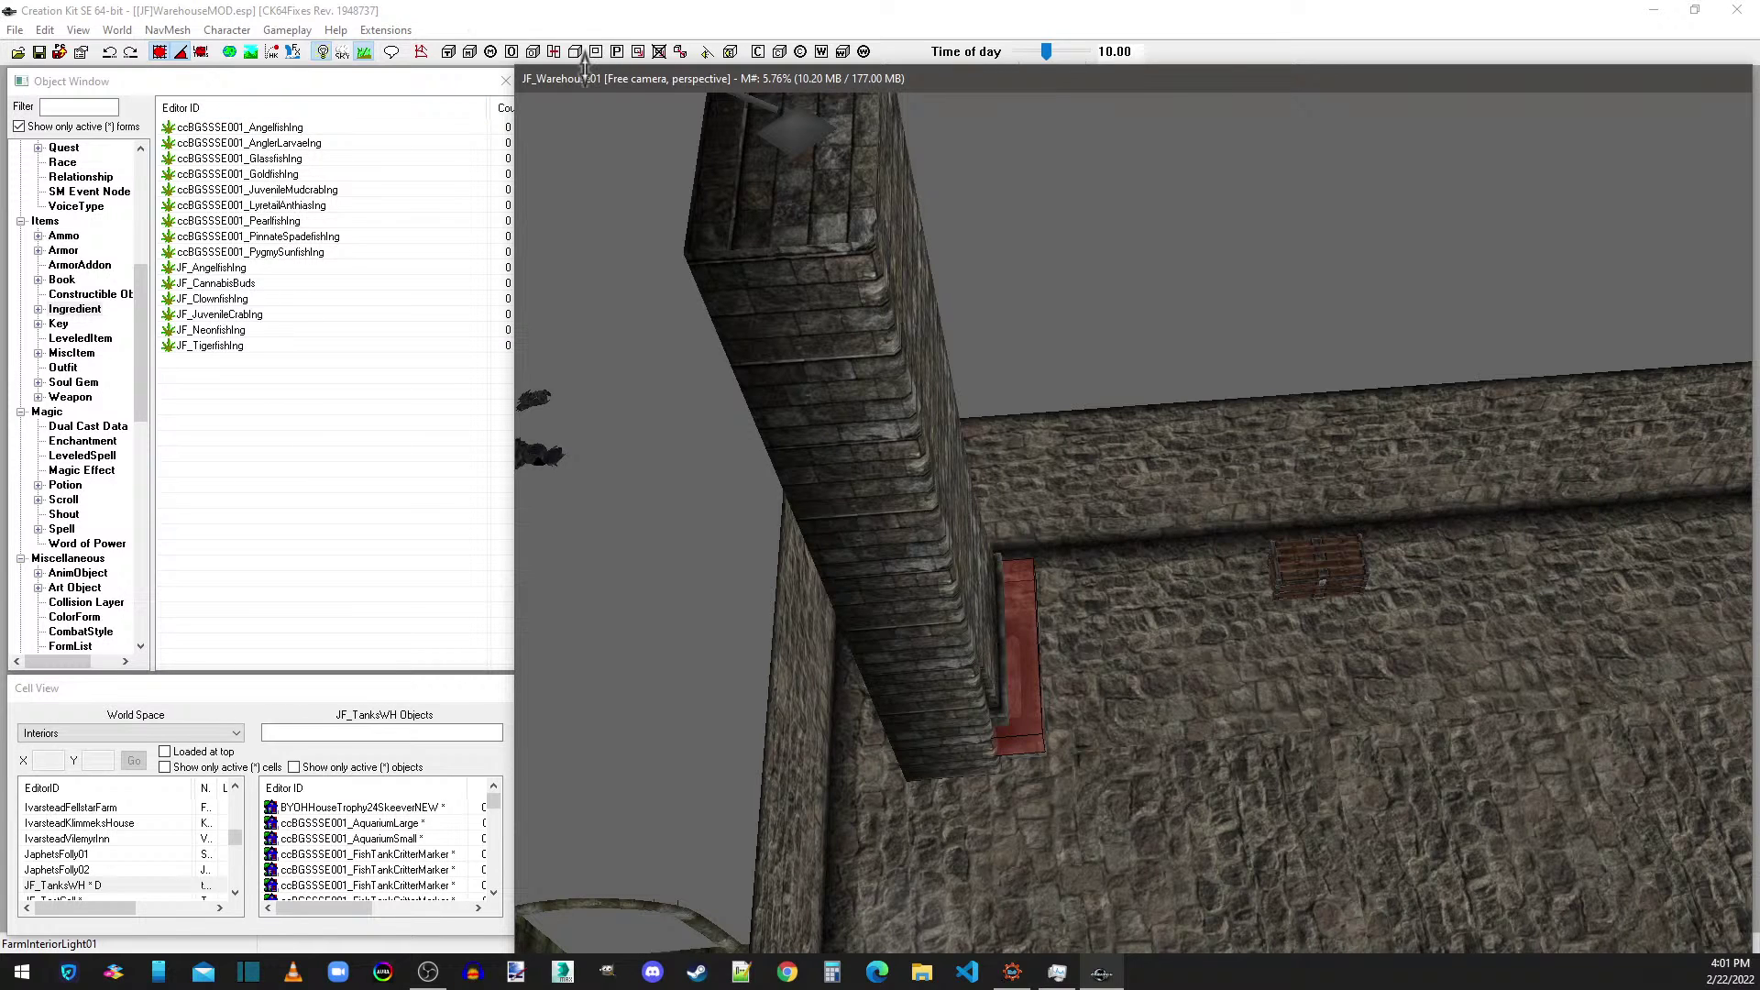
mouse_move(973, 423)
middle_mouse_down()
mouse_move(895, 287)
mouse_move(944, 256)
mouse_move(911, 244)
middle_mouse_up()
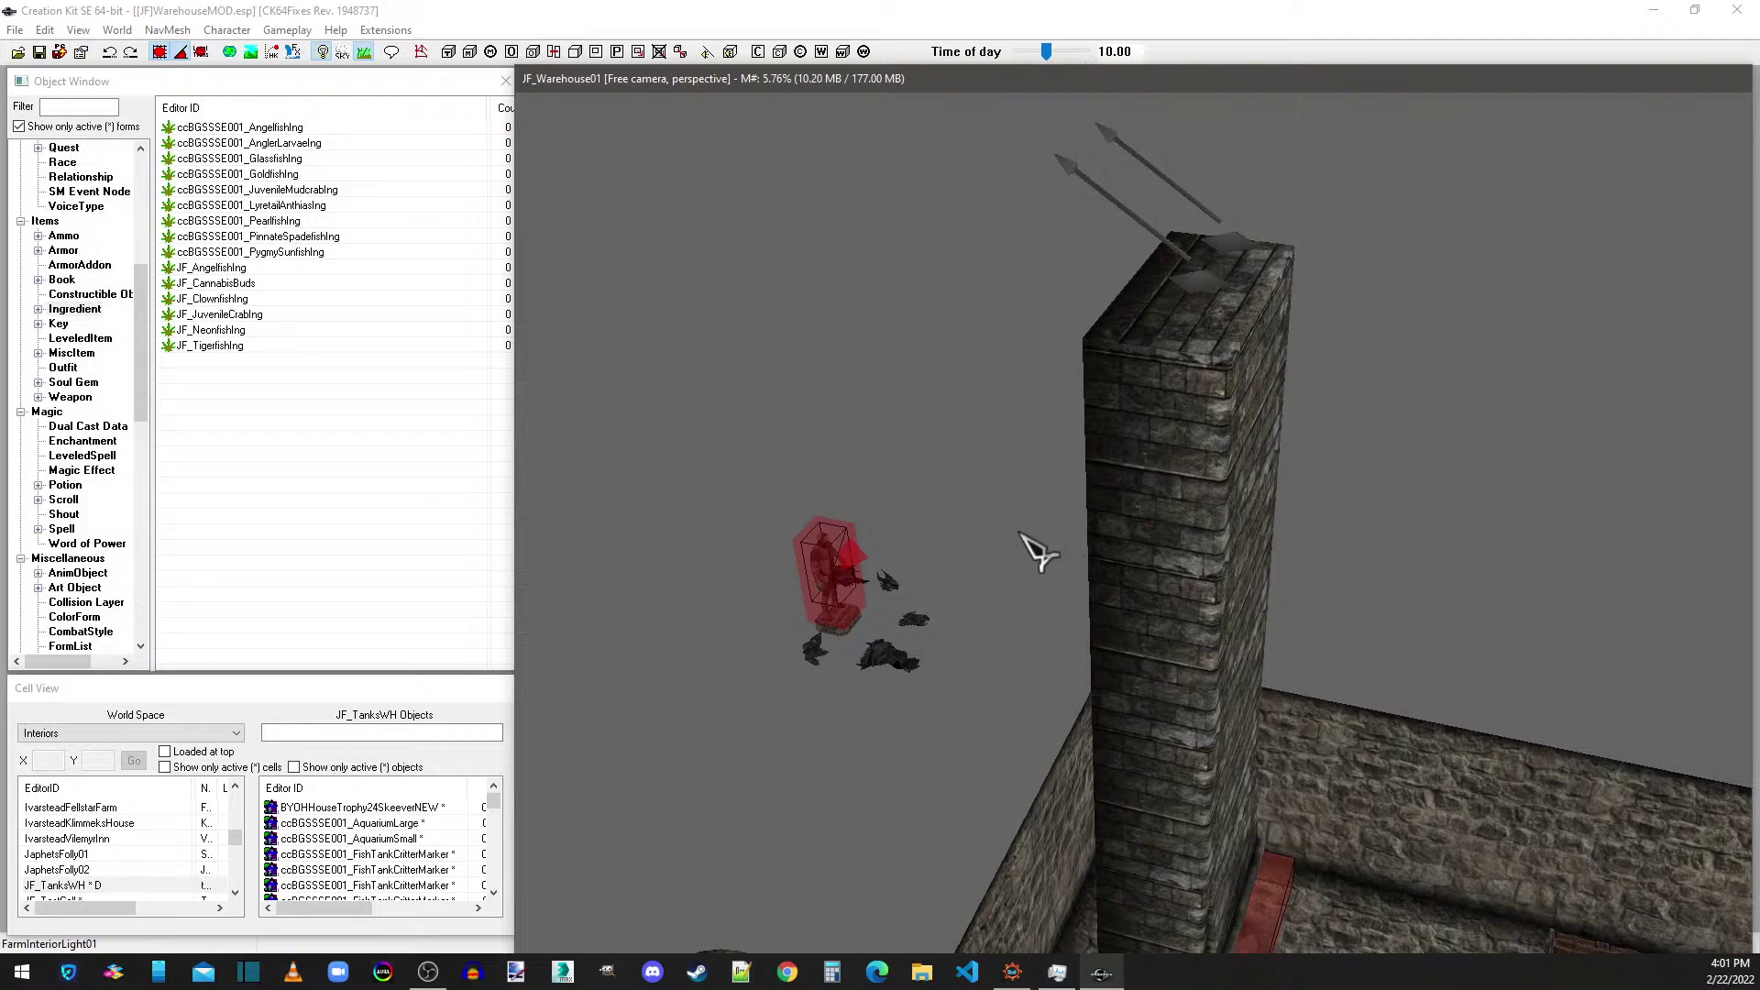
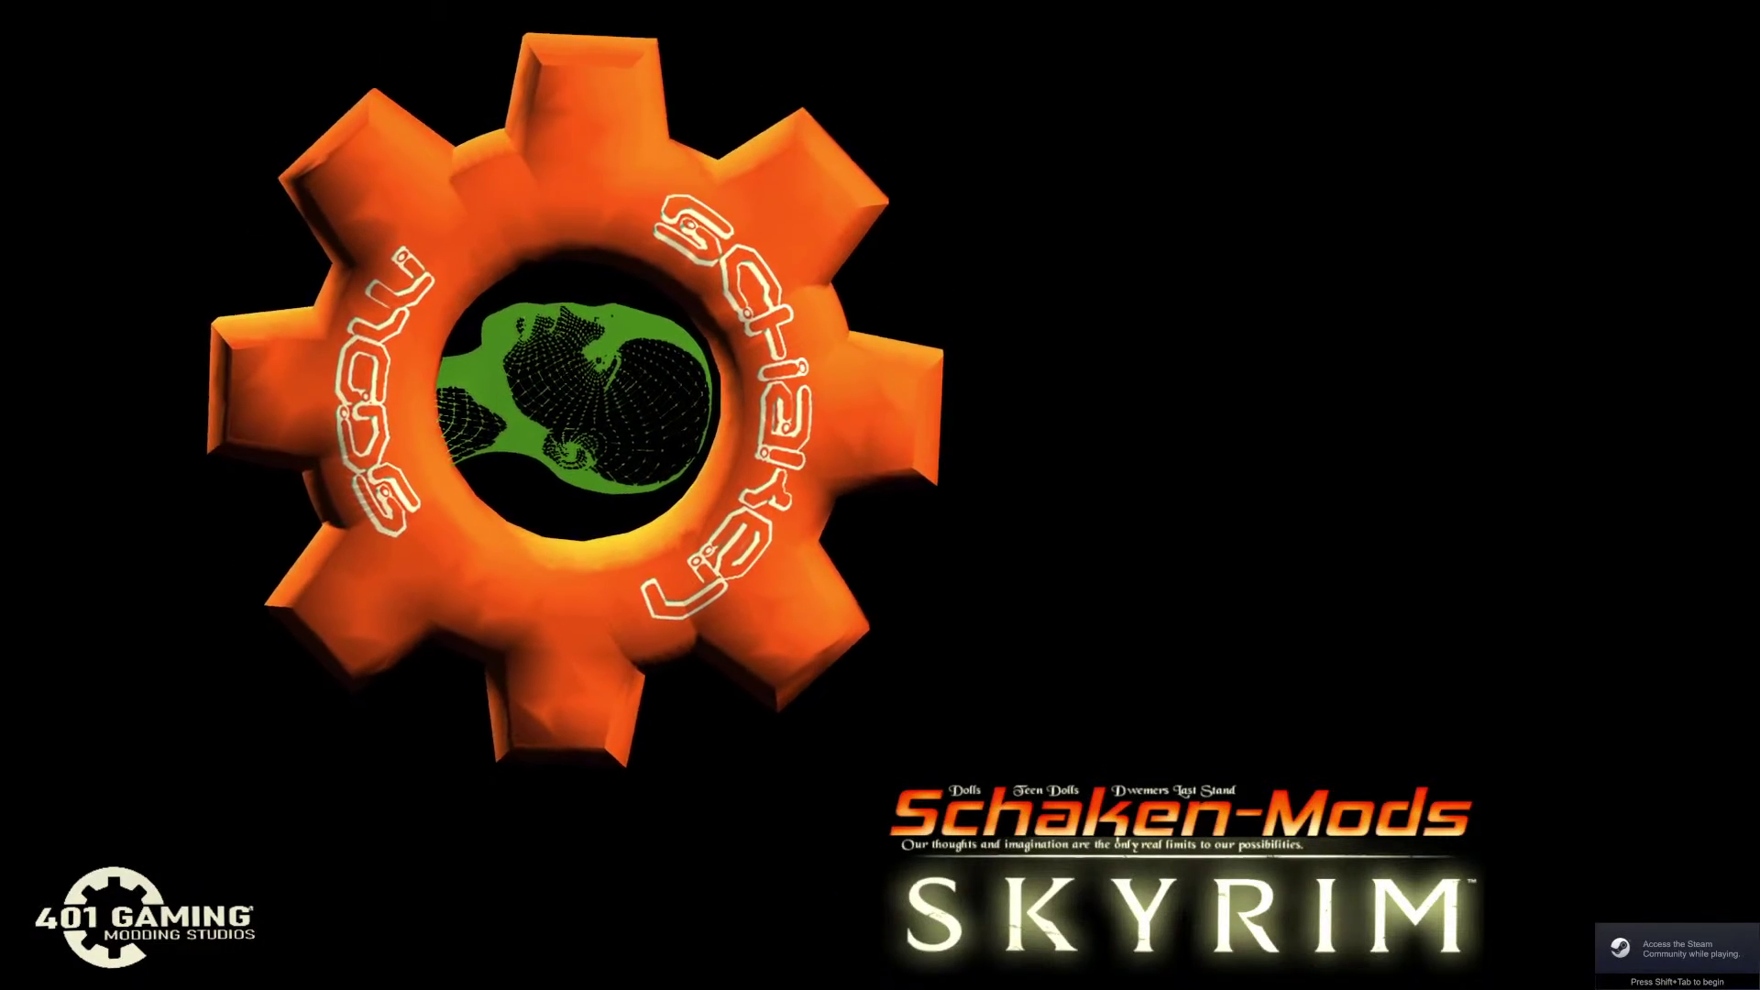
- In Skyrim, load the warehouse cell from the main menu with the console command coc jf_warehouse01
key("grave")
type("coc")
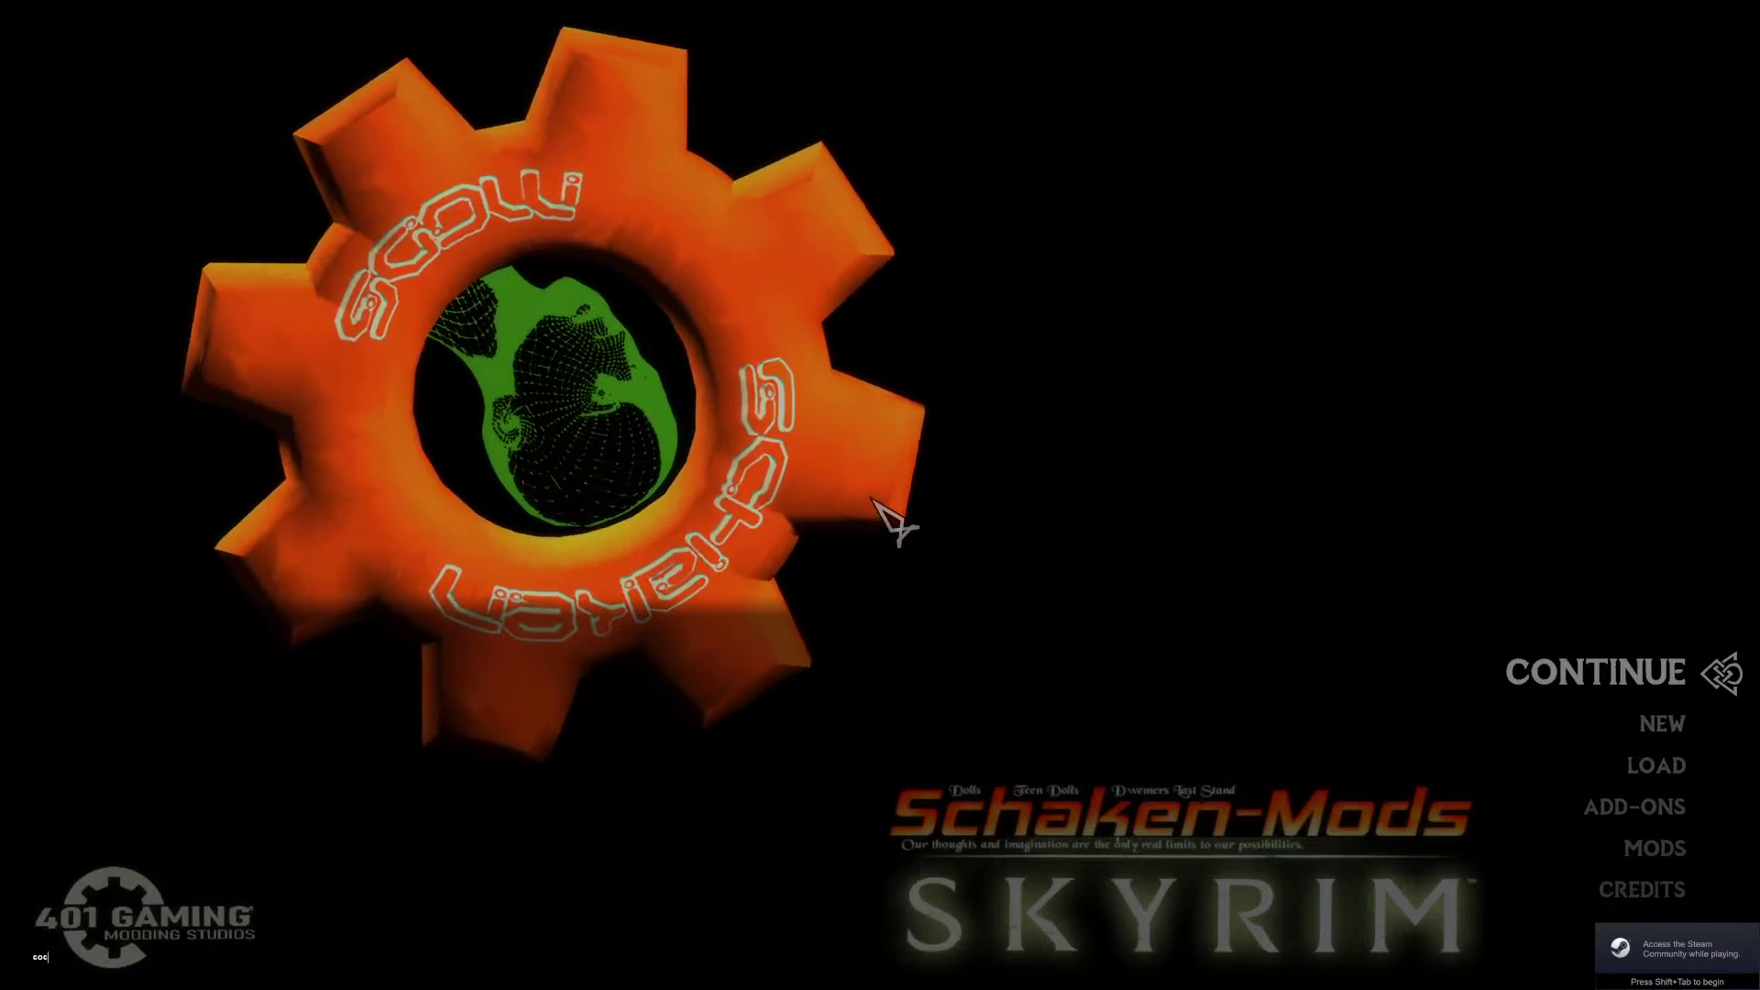
type(" jf__w")
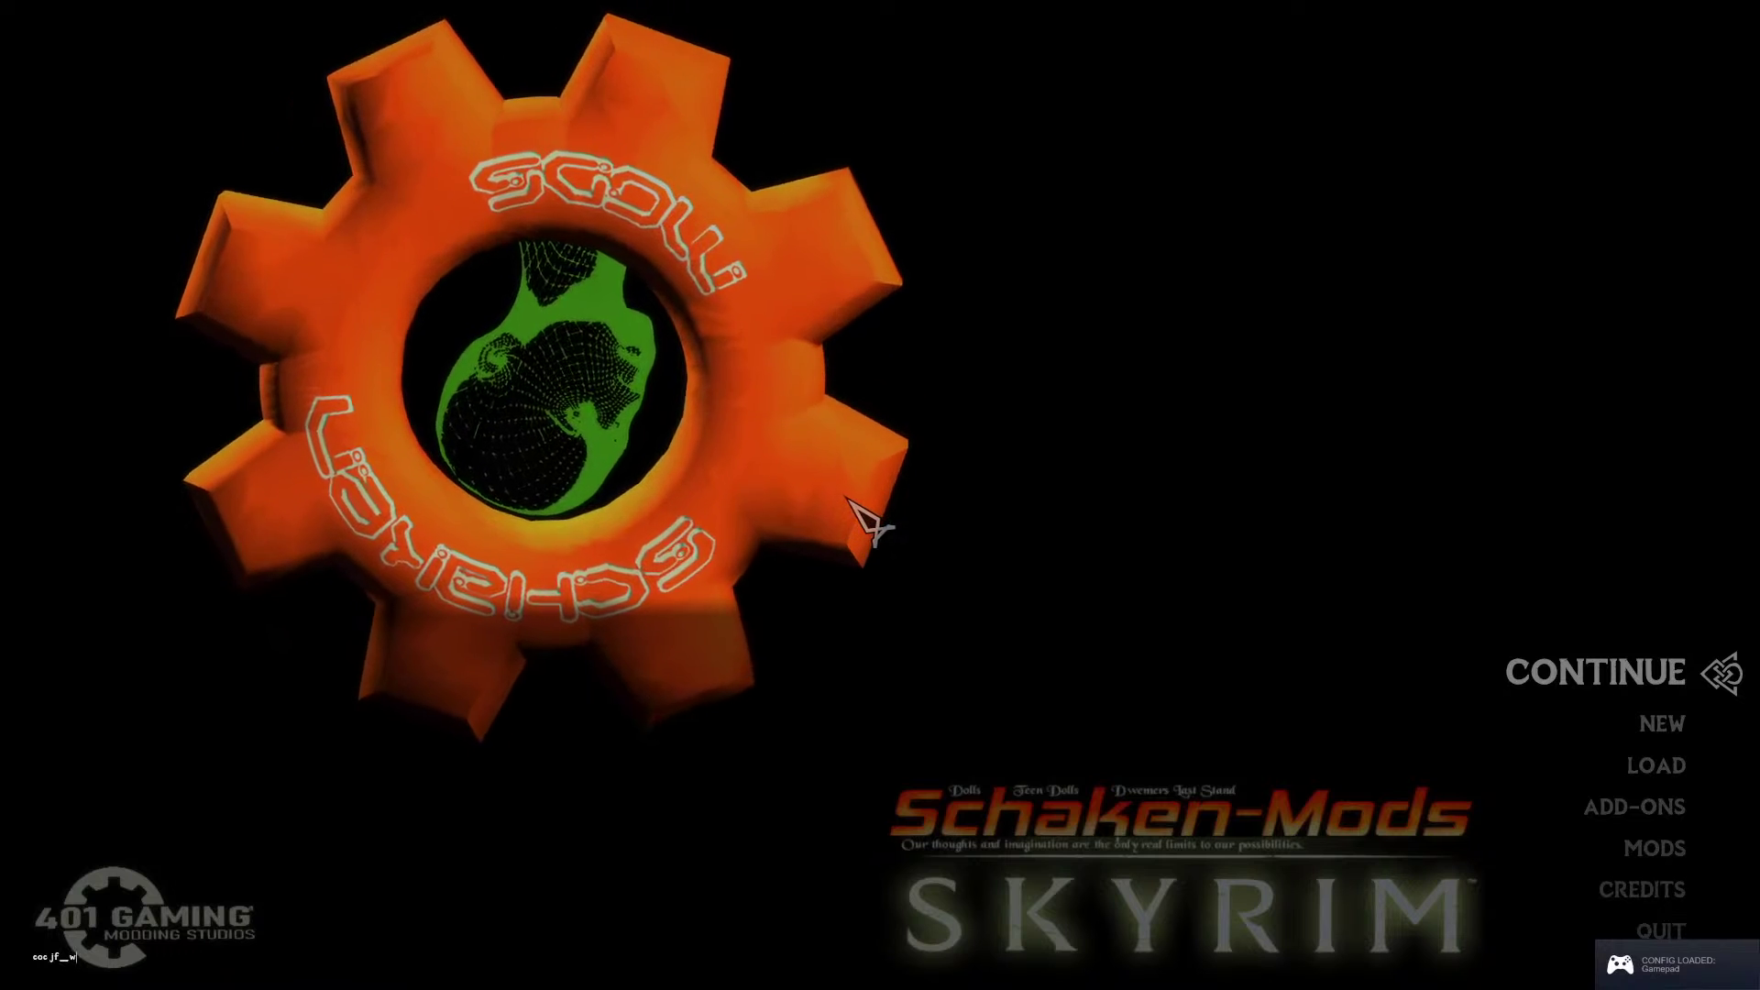
type("arehouse")
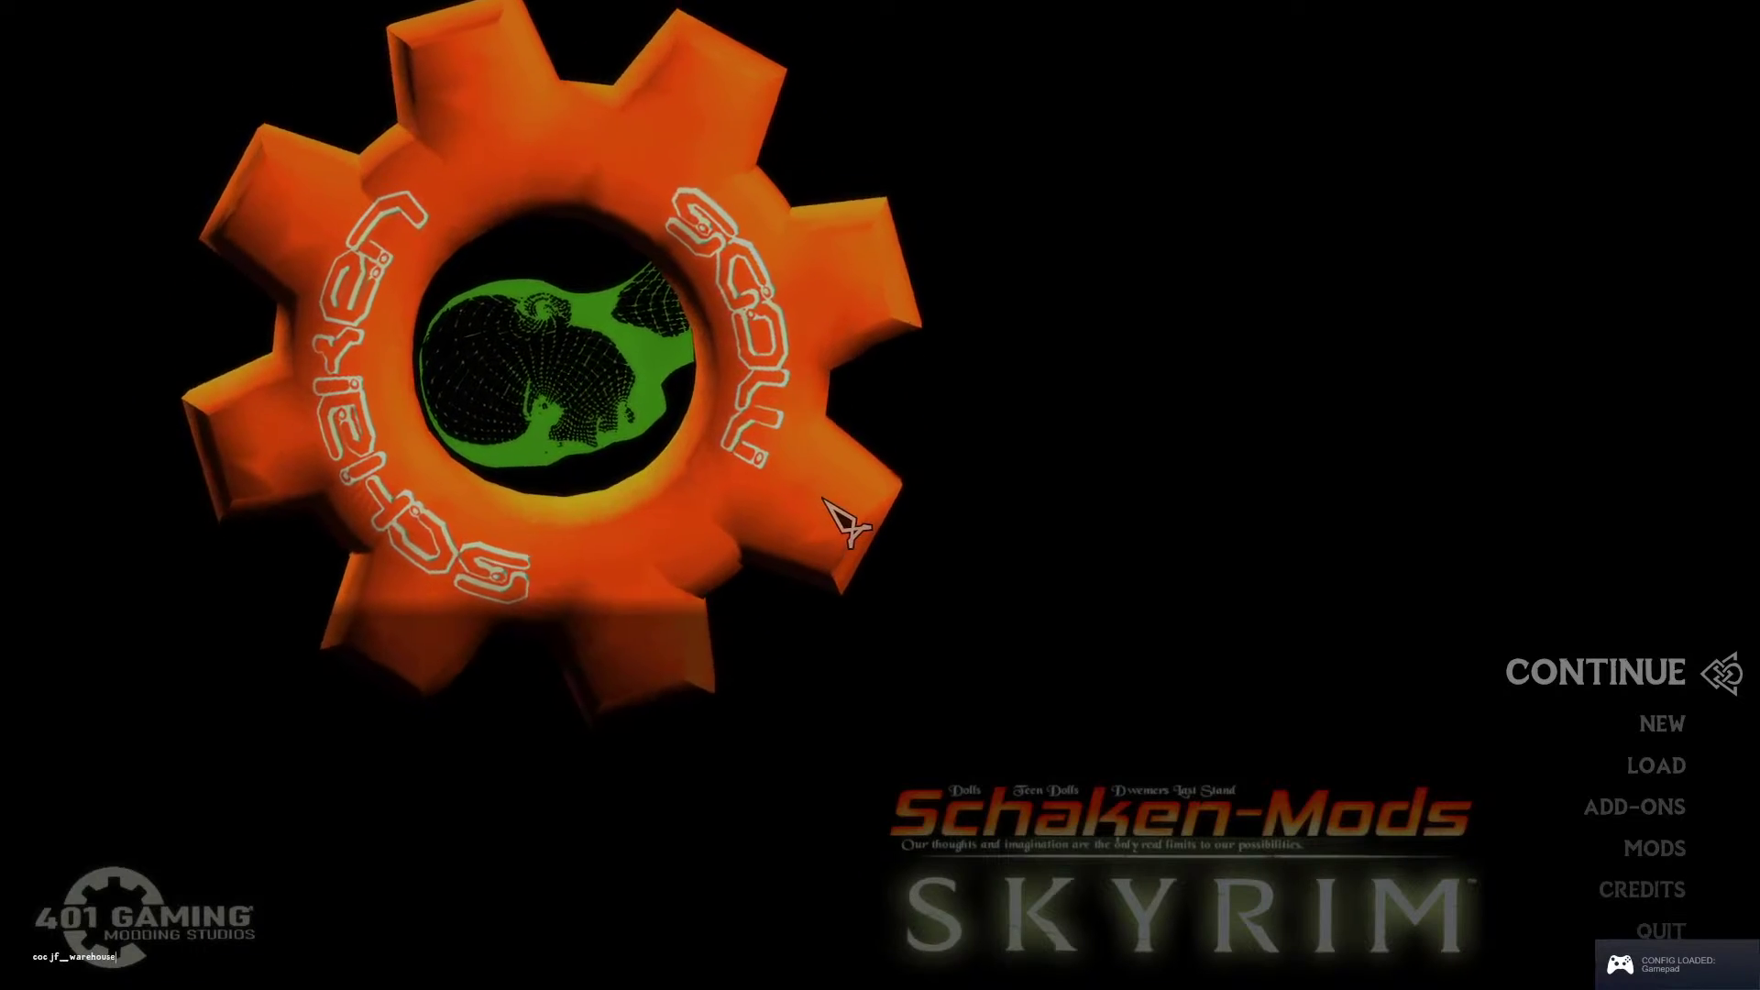
type("01")
key("Return")
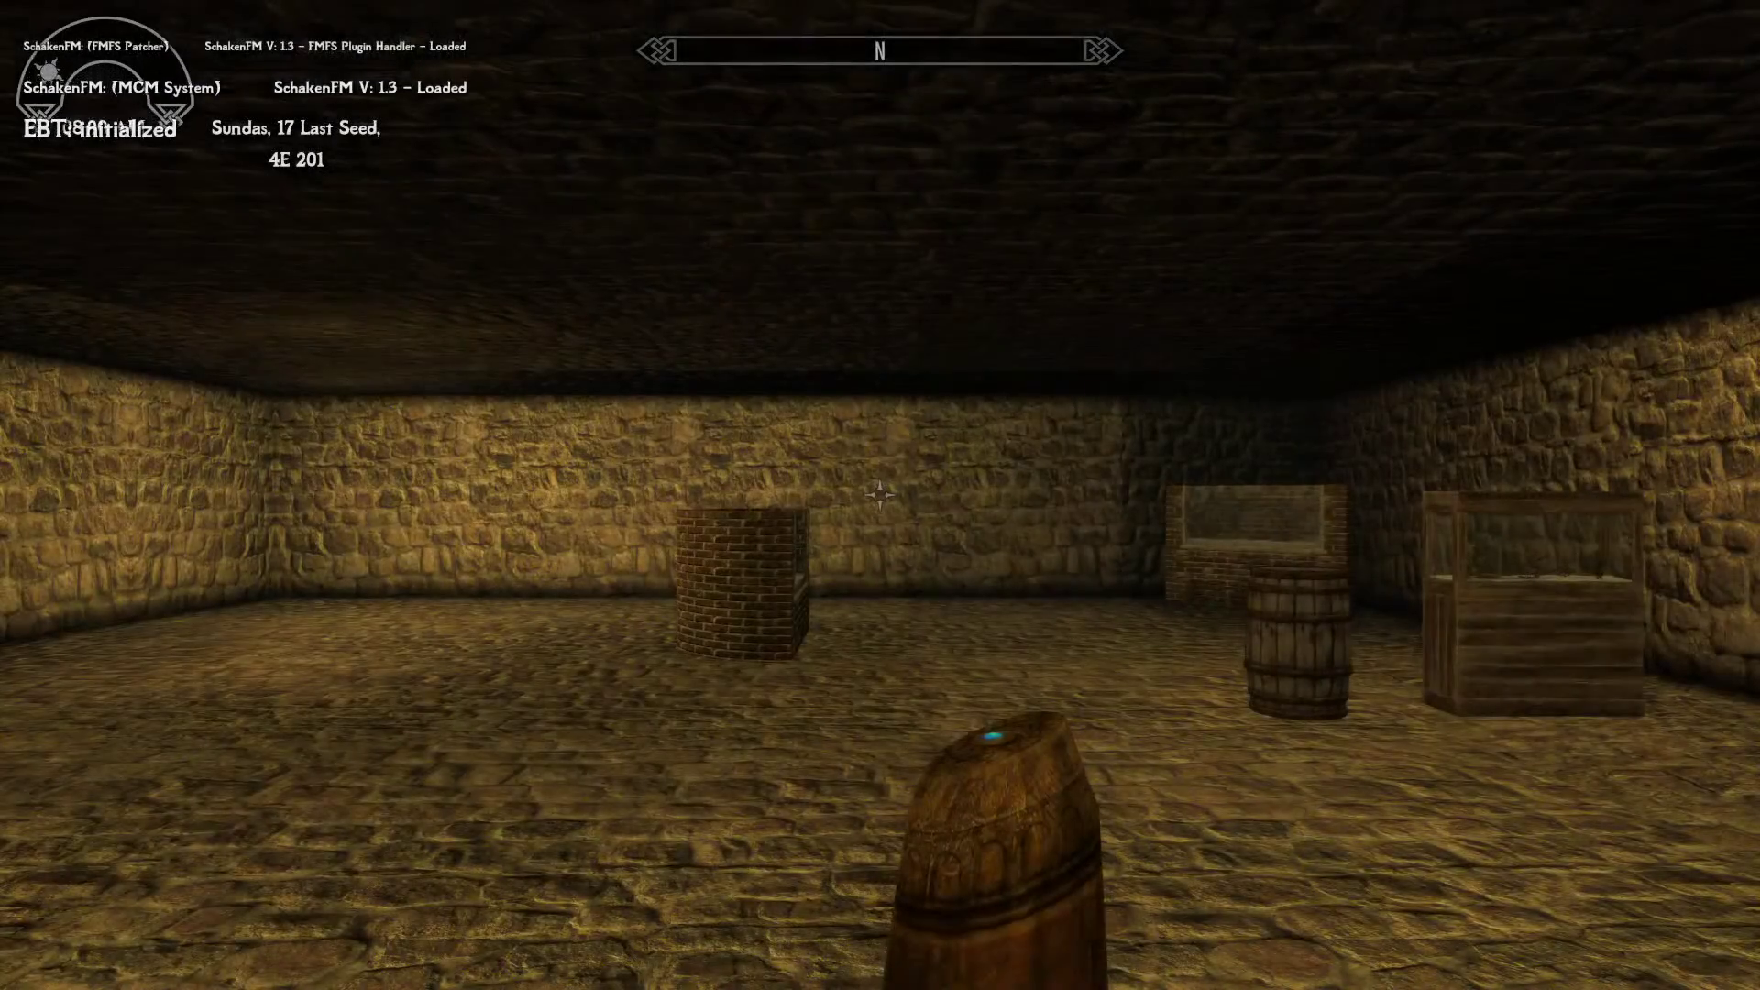
- Take the four pieces of Firewood from the Test Cell Chest
key("w")
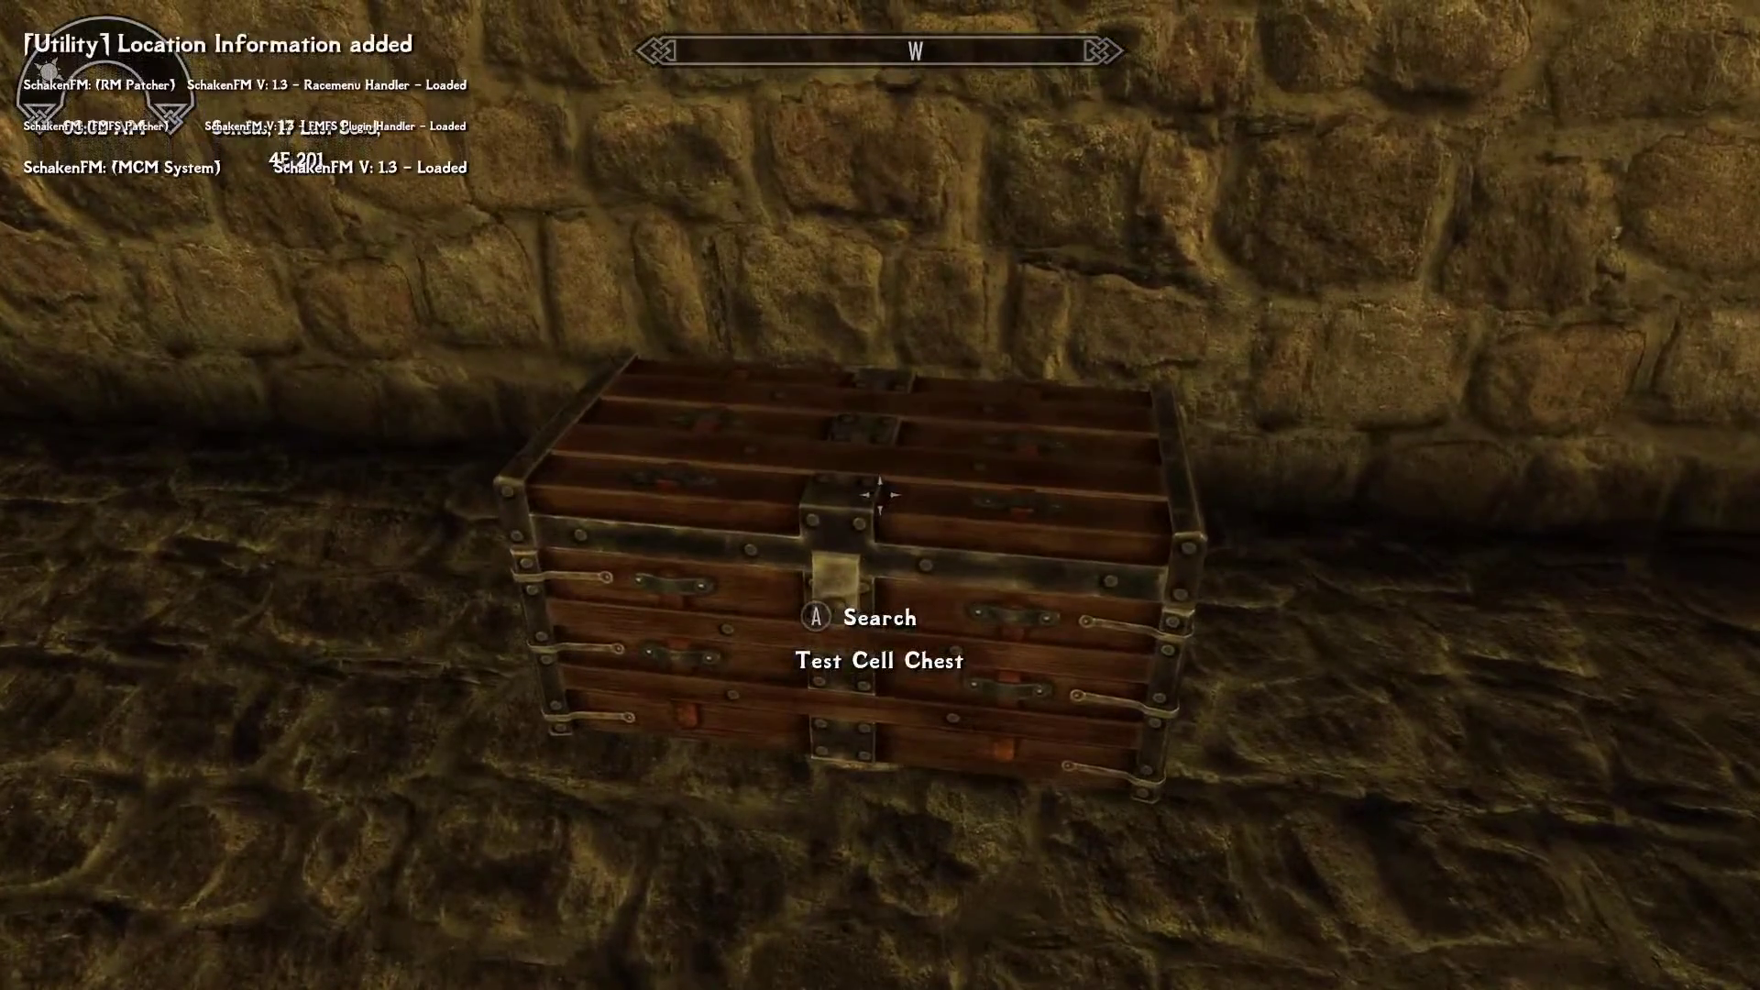
key("e")
key("Down")
key("Down")
key("Down")
key("Down")
key("Down")
key("Down")
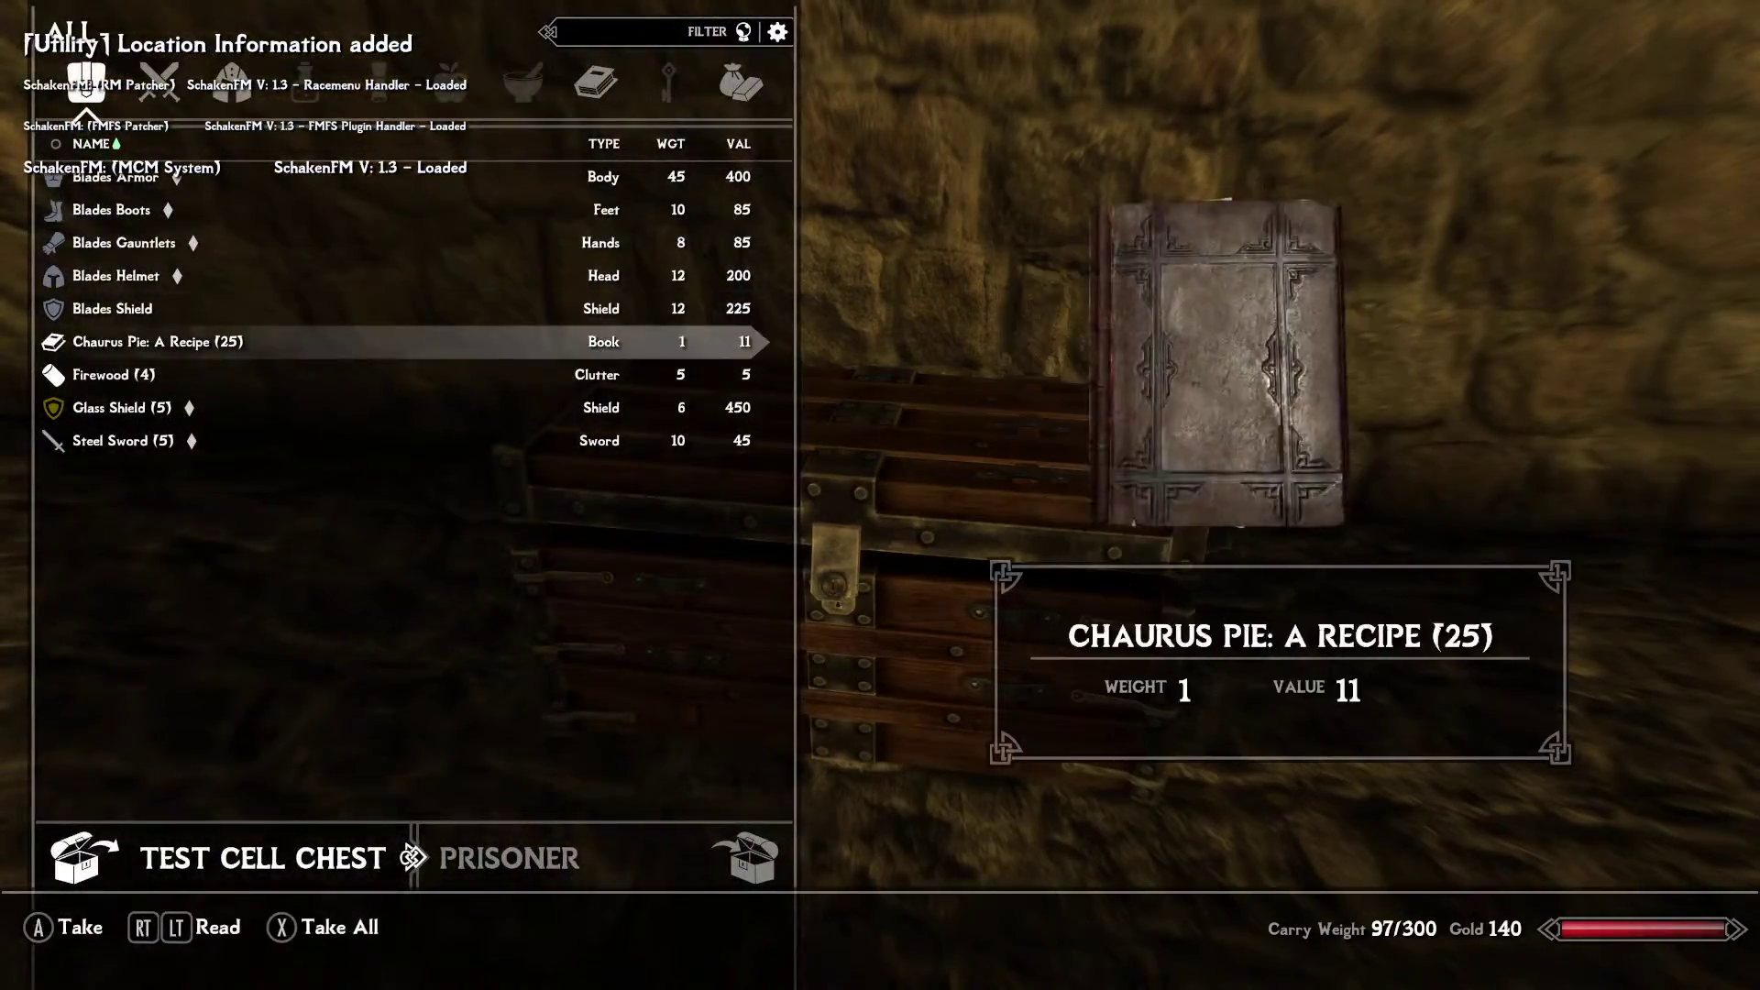
key("e")
key("e")
key("e")
key("e")
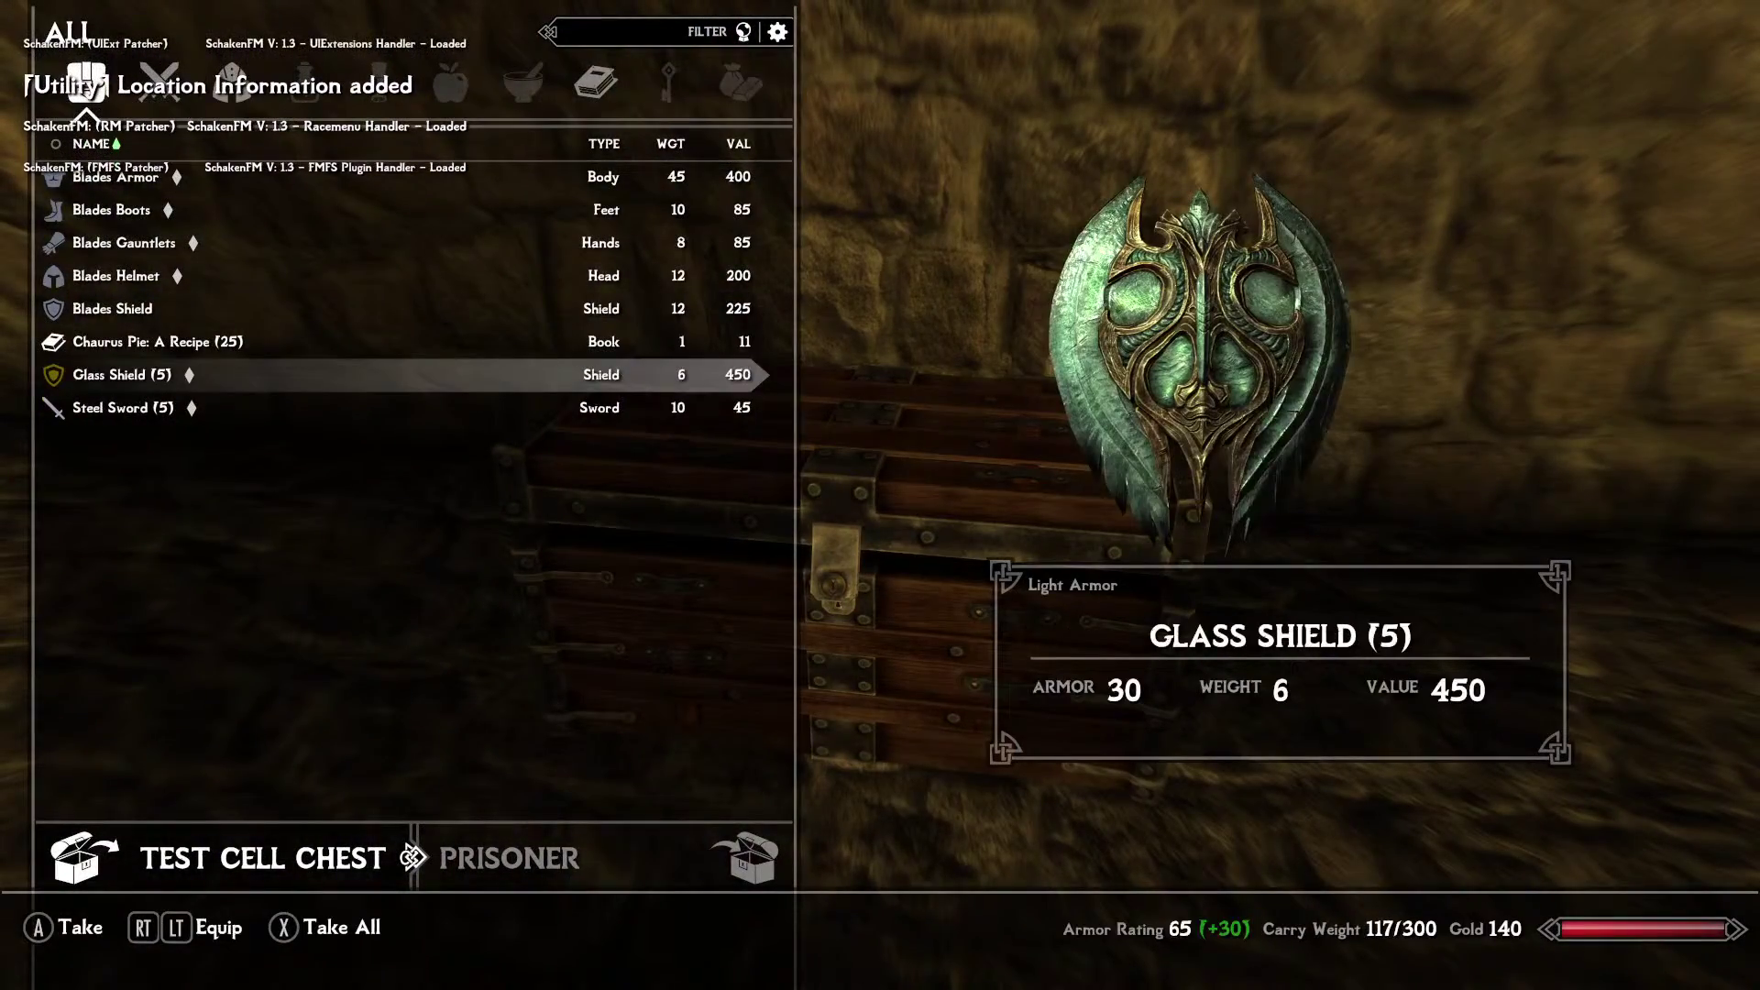
key("Tab")
- Light The Fire in the warehouse fireplace and back away from it
key("w")
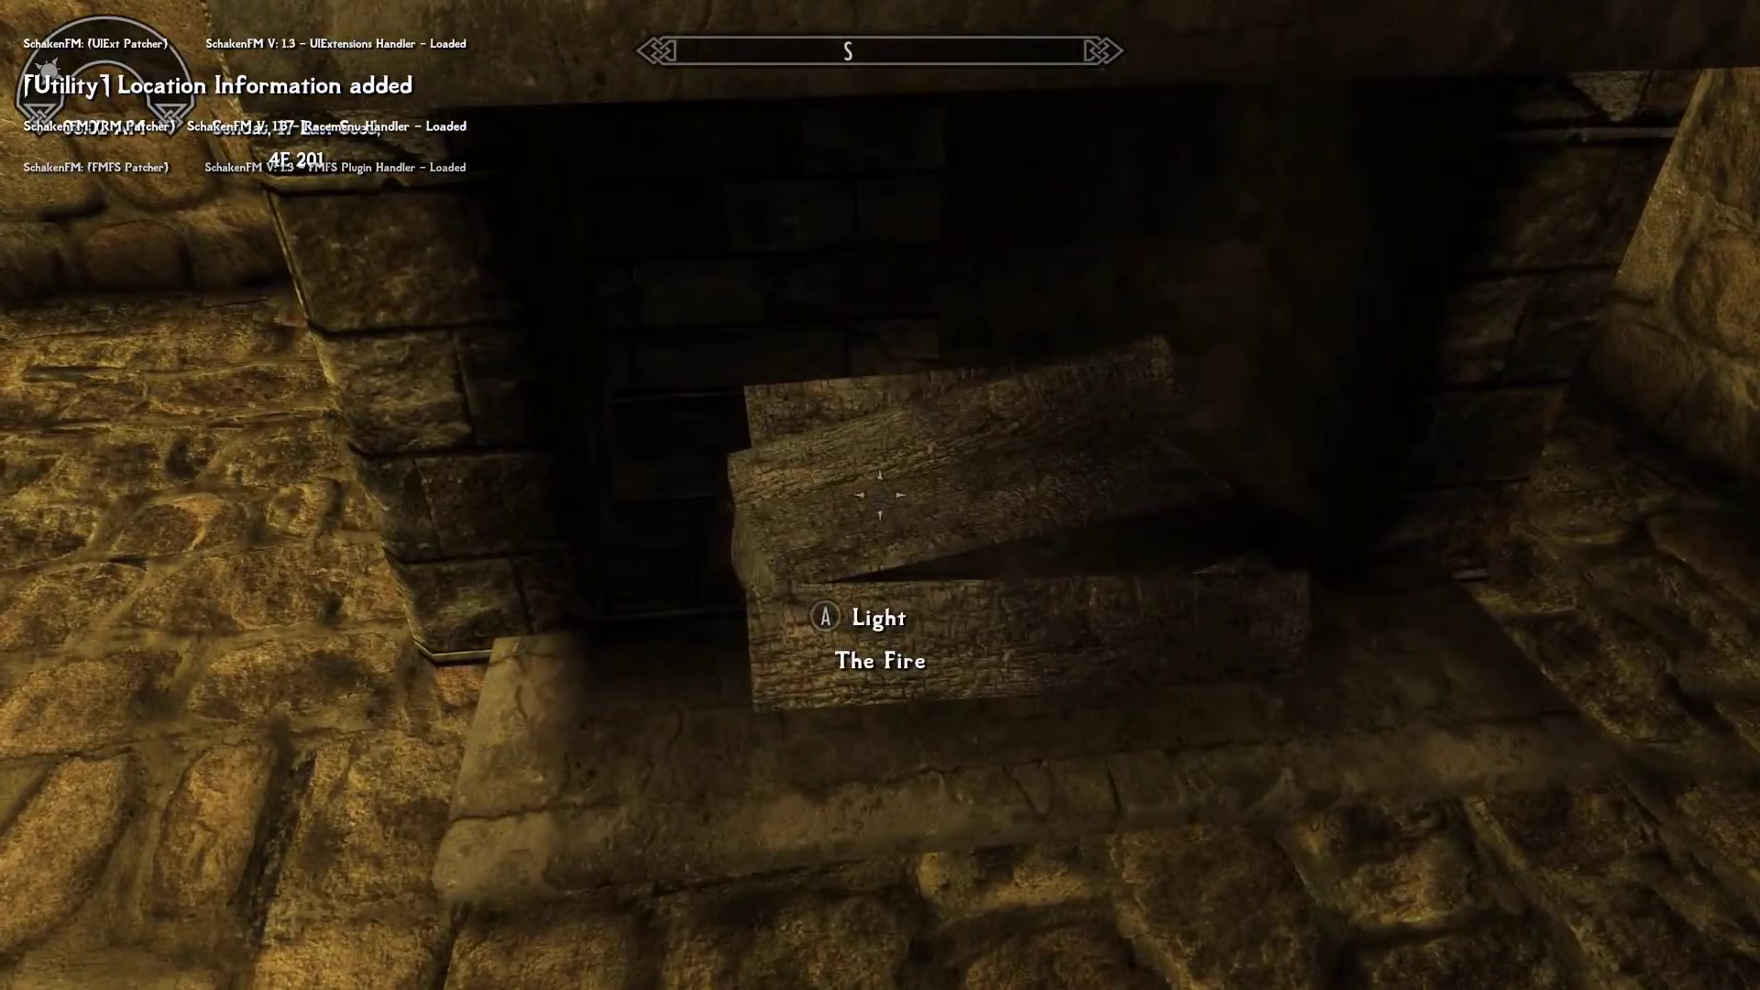
key("e")
key("s")
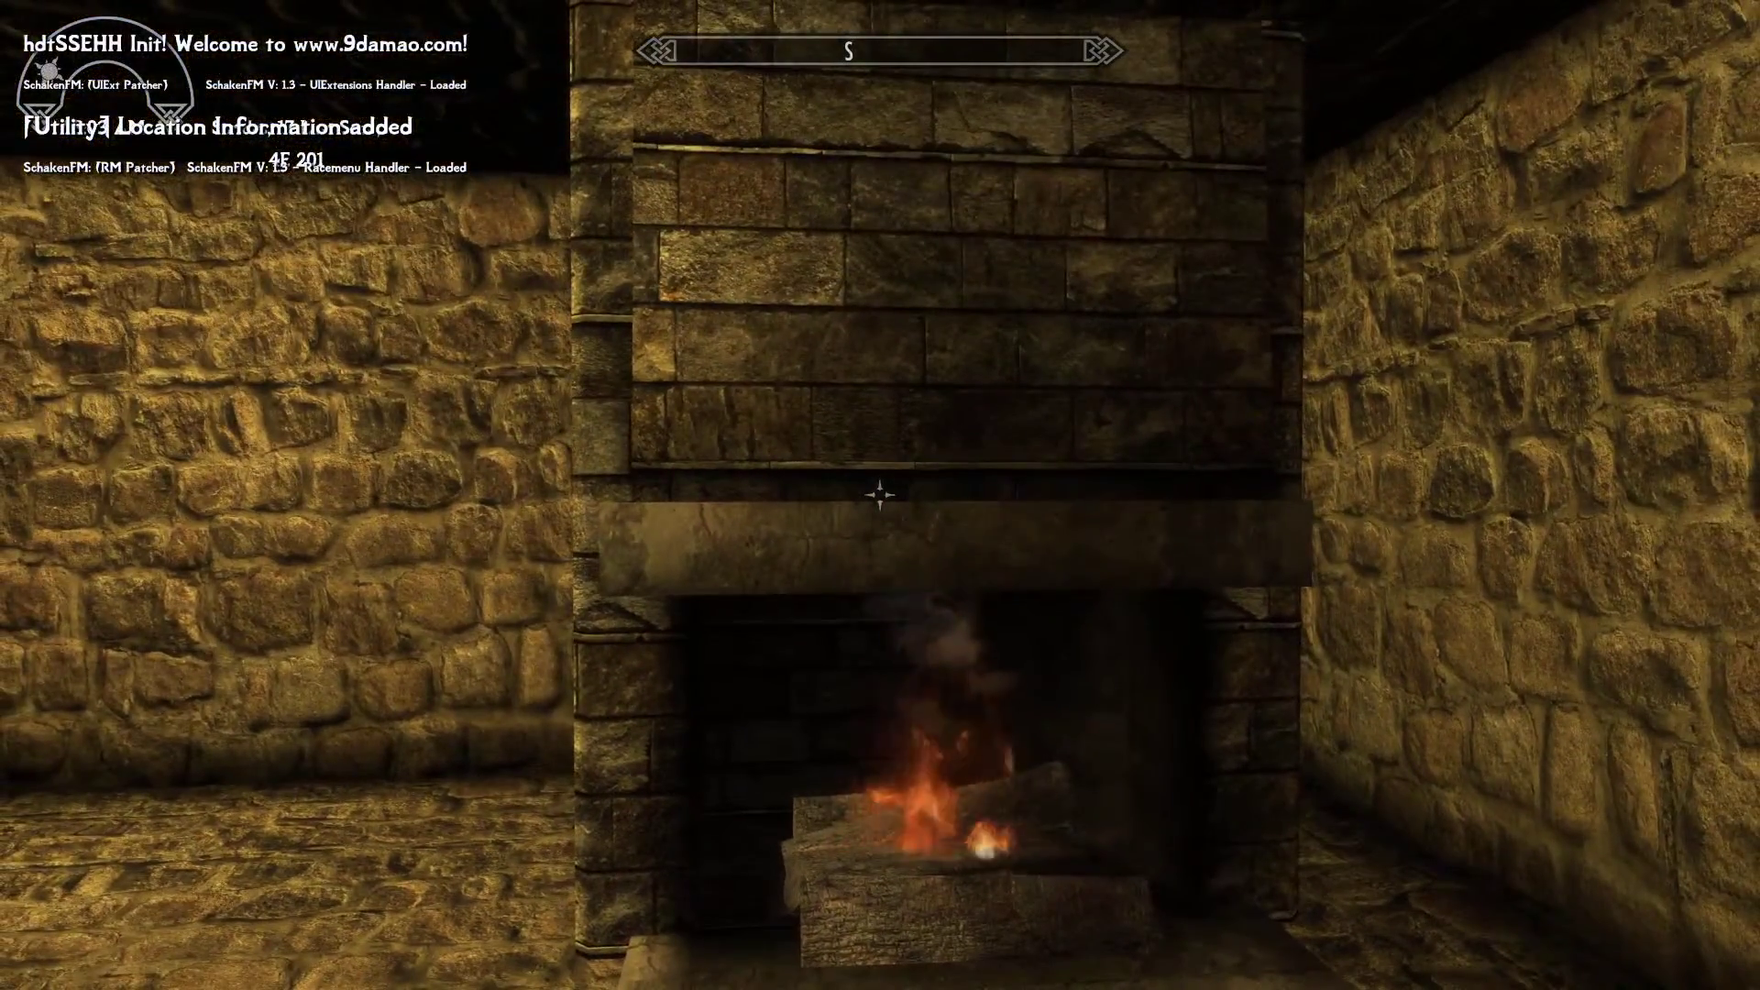
- Fly the free camera with the console command tfc to examine the chimney smoke above the warehouse, and return to the player view
key("s")
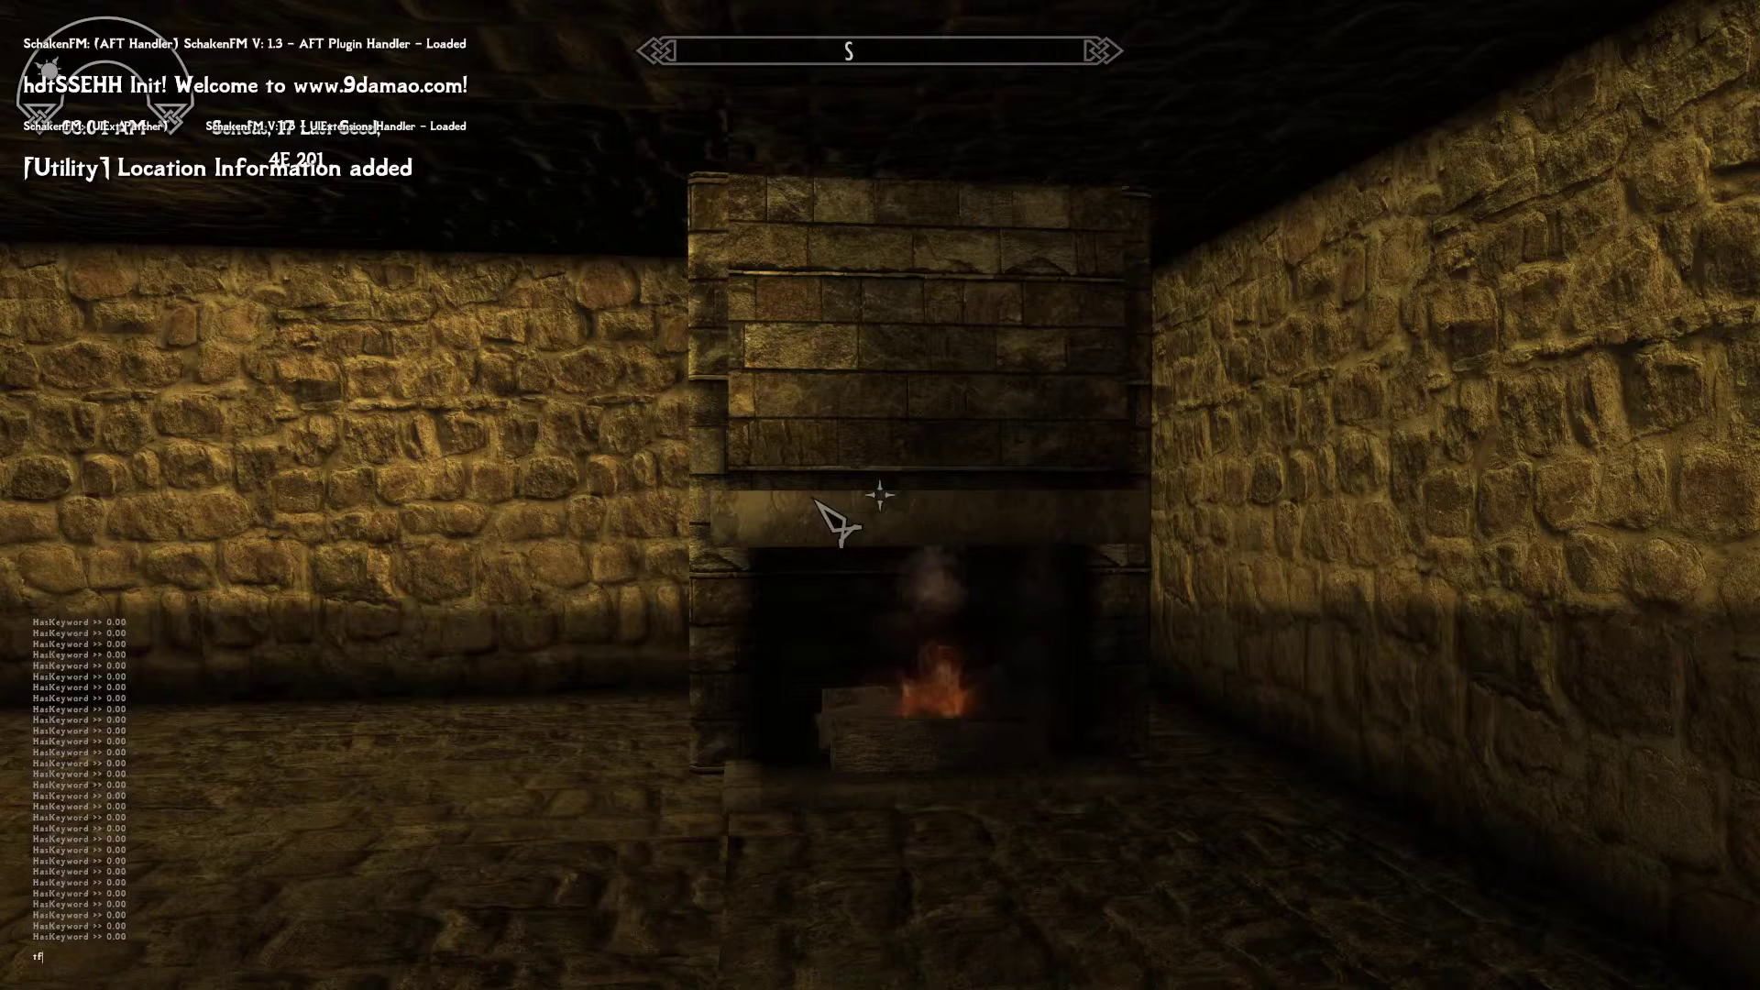
key("w")
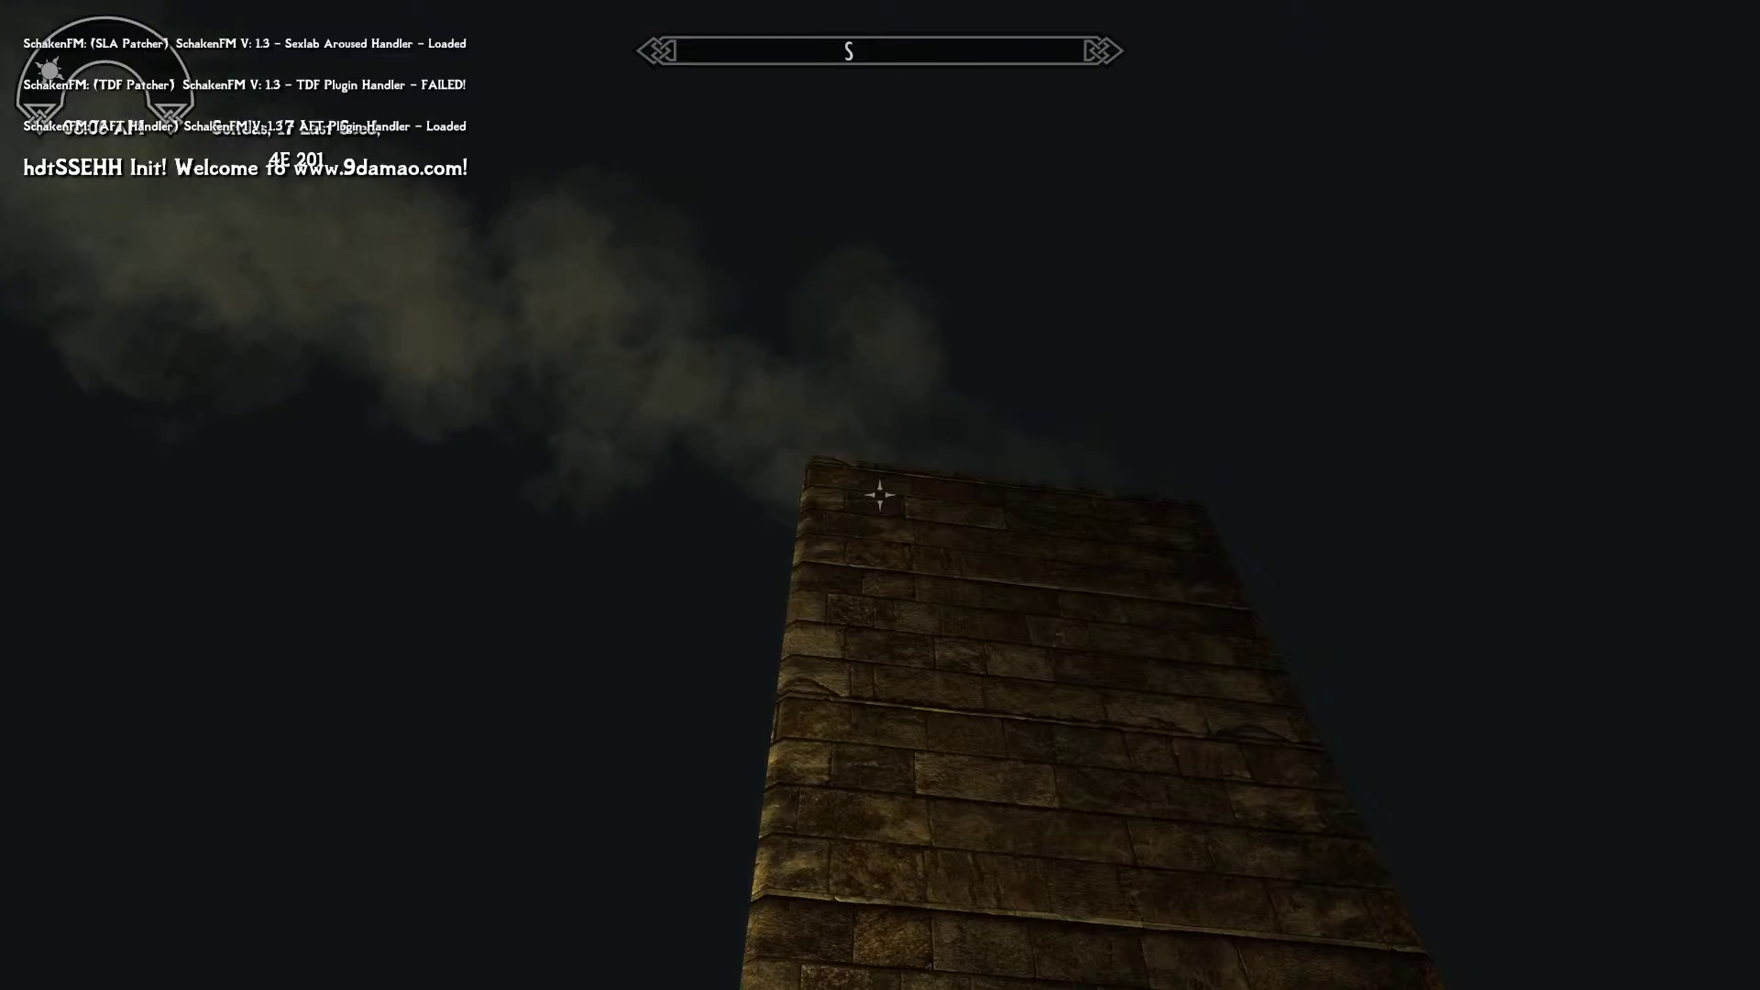
key("s")
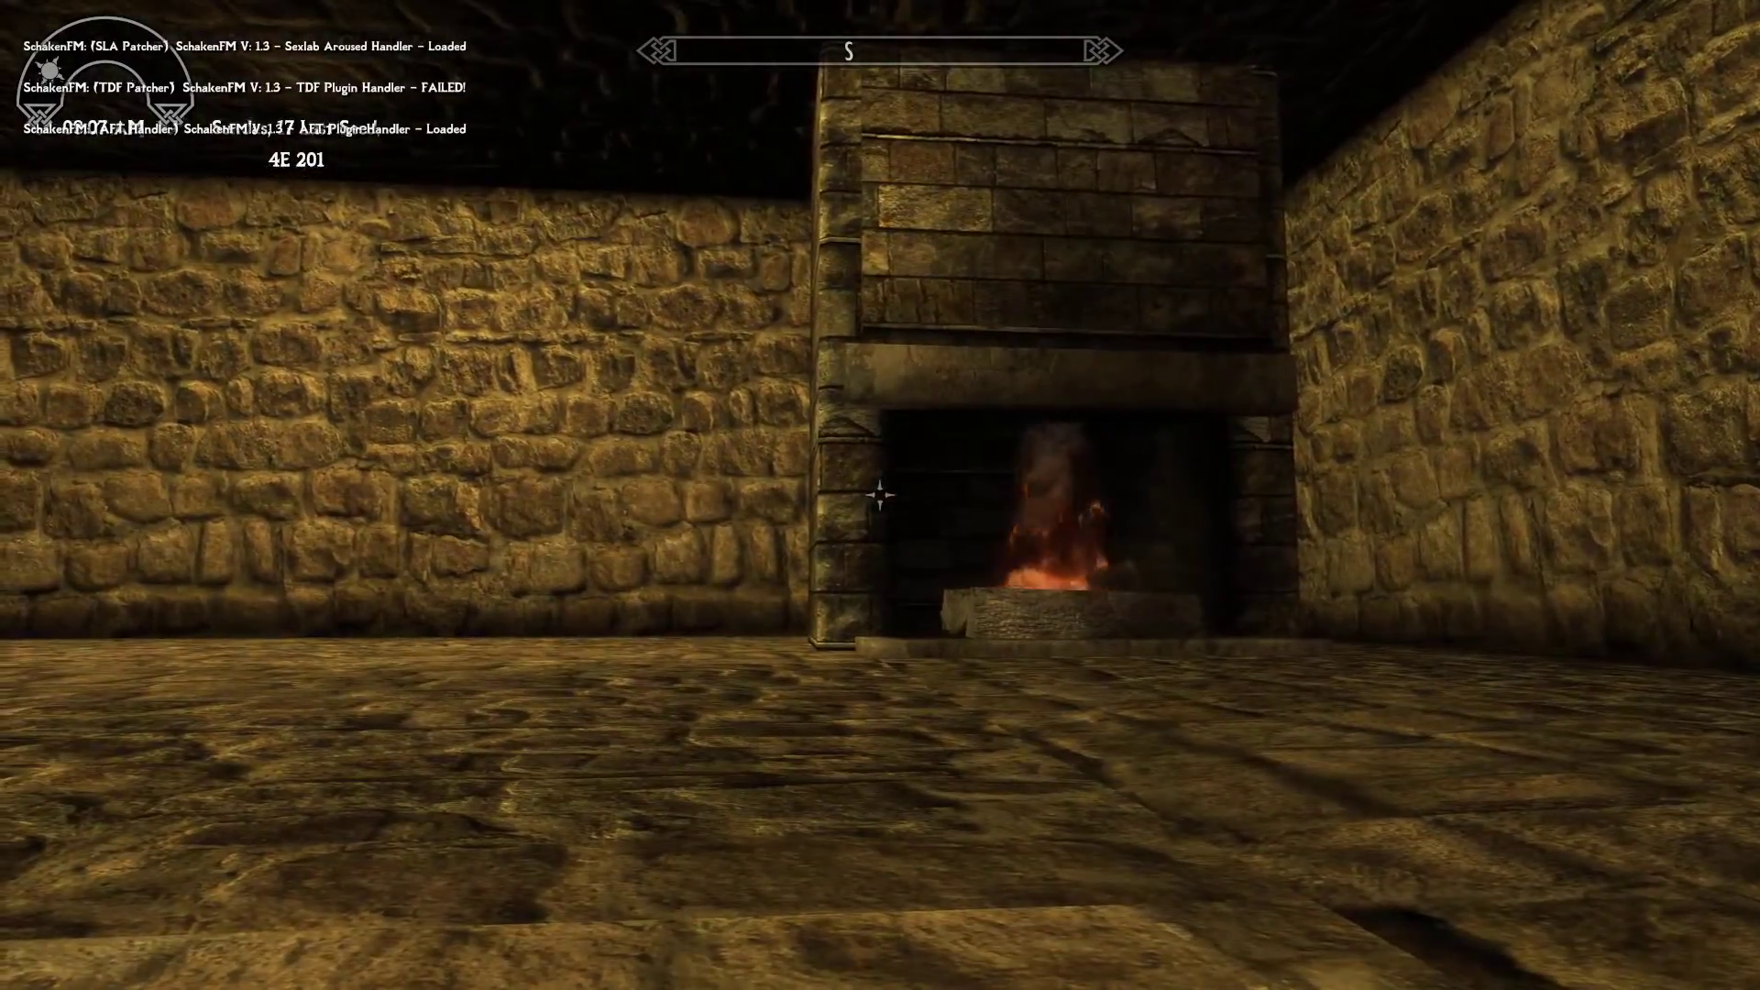
key("grave")
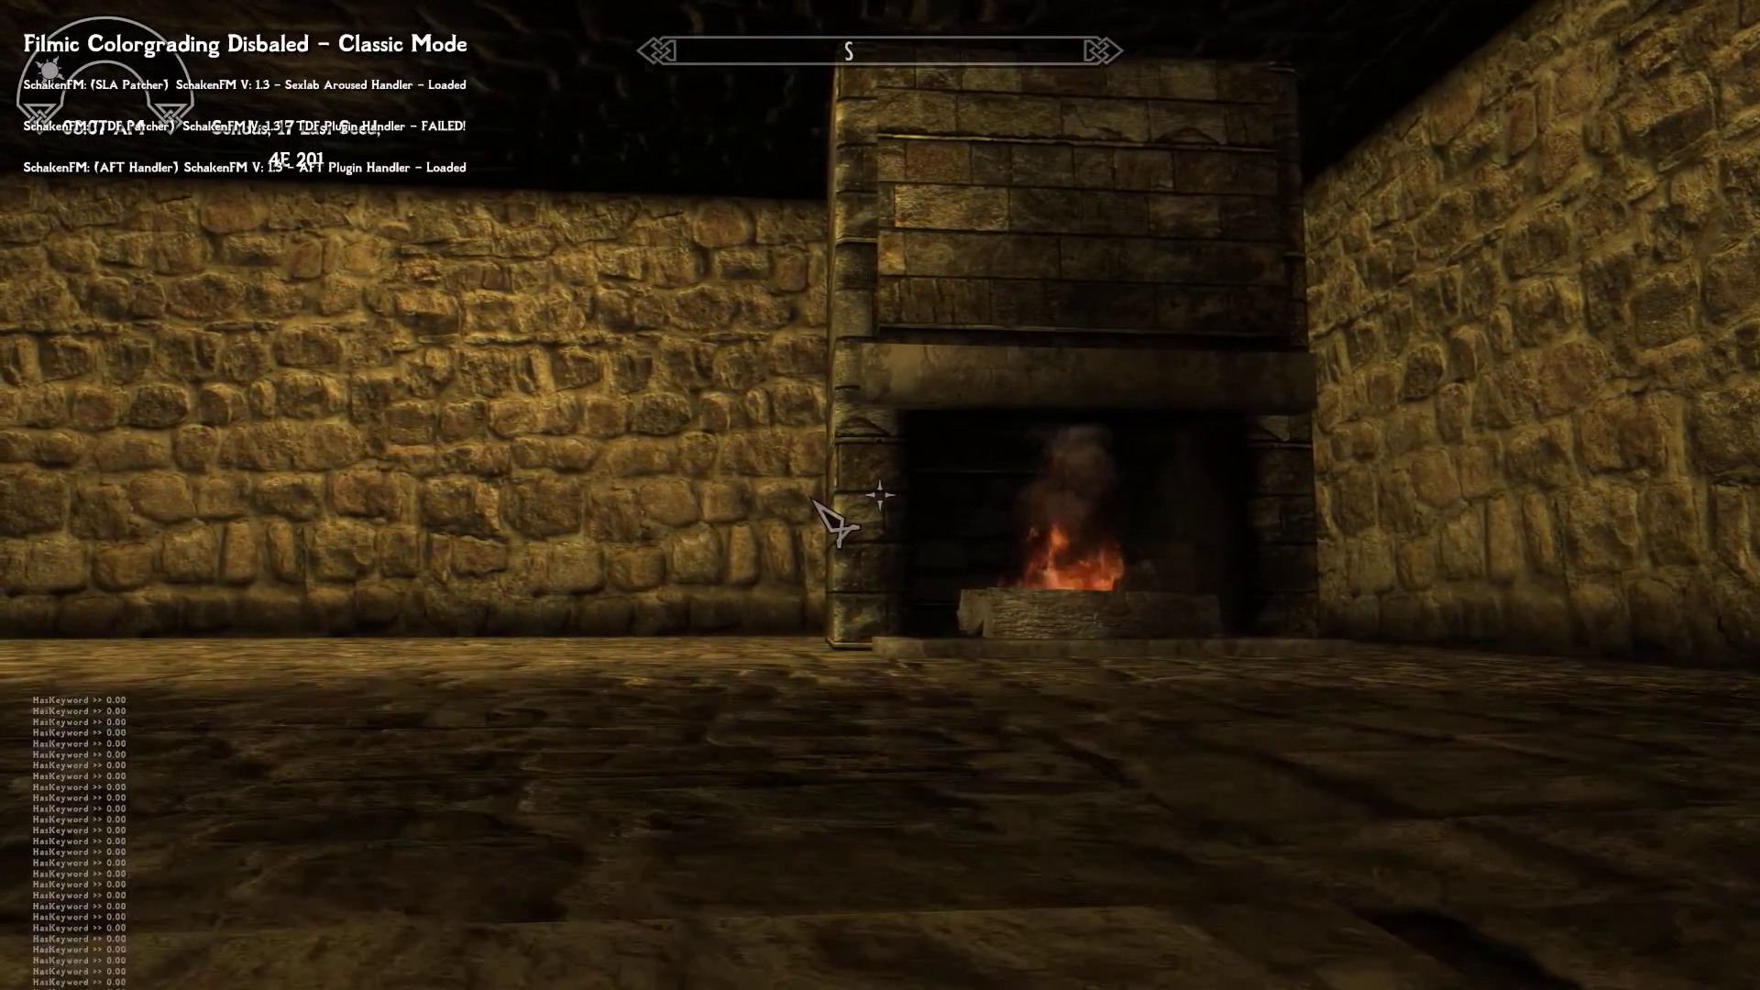
type("tf")
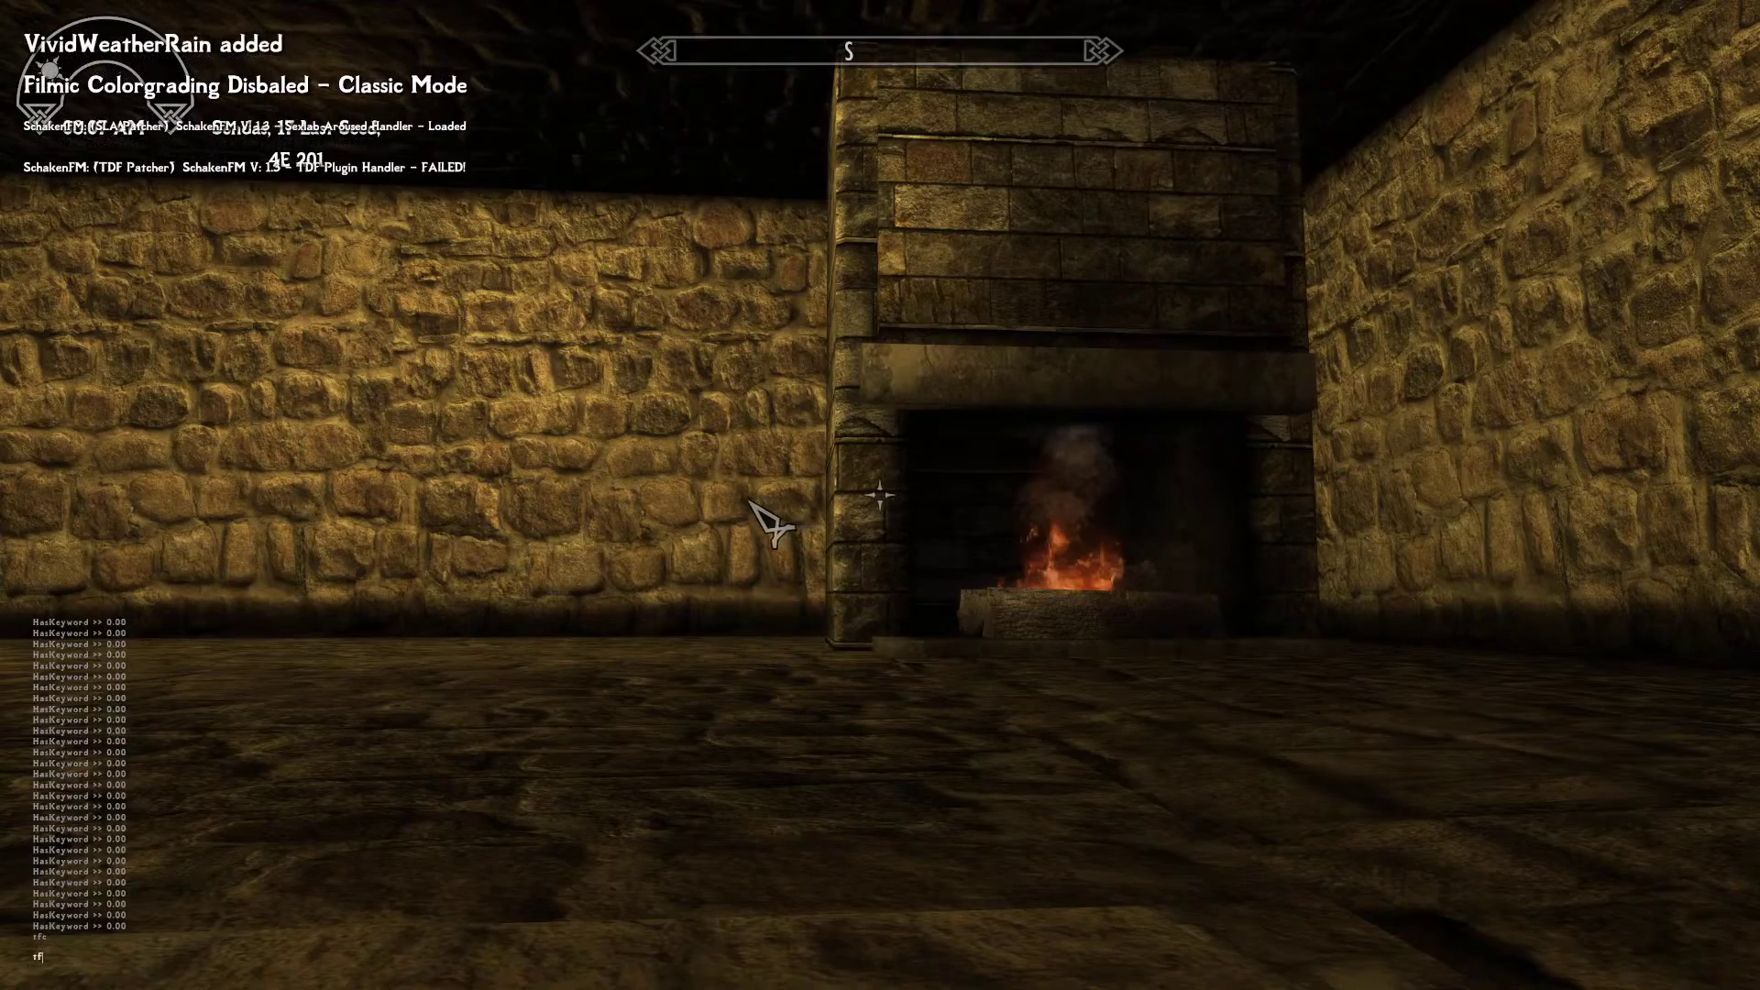
key("grave")
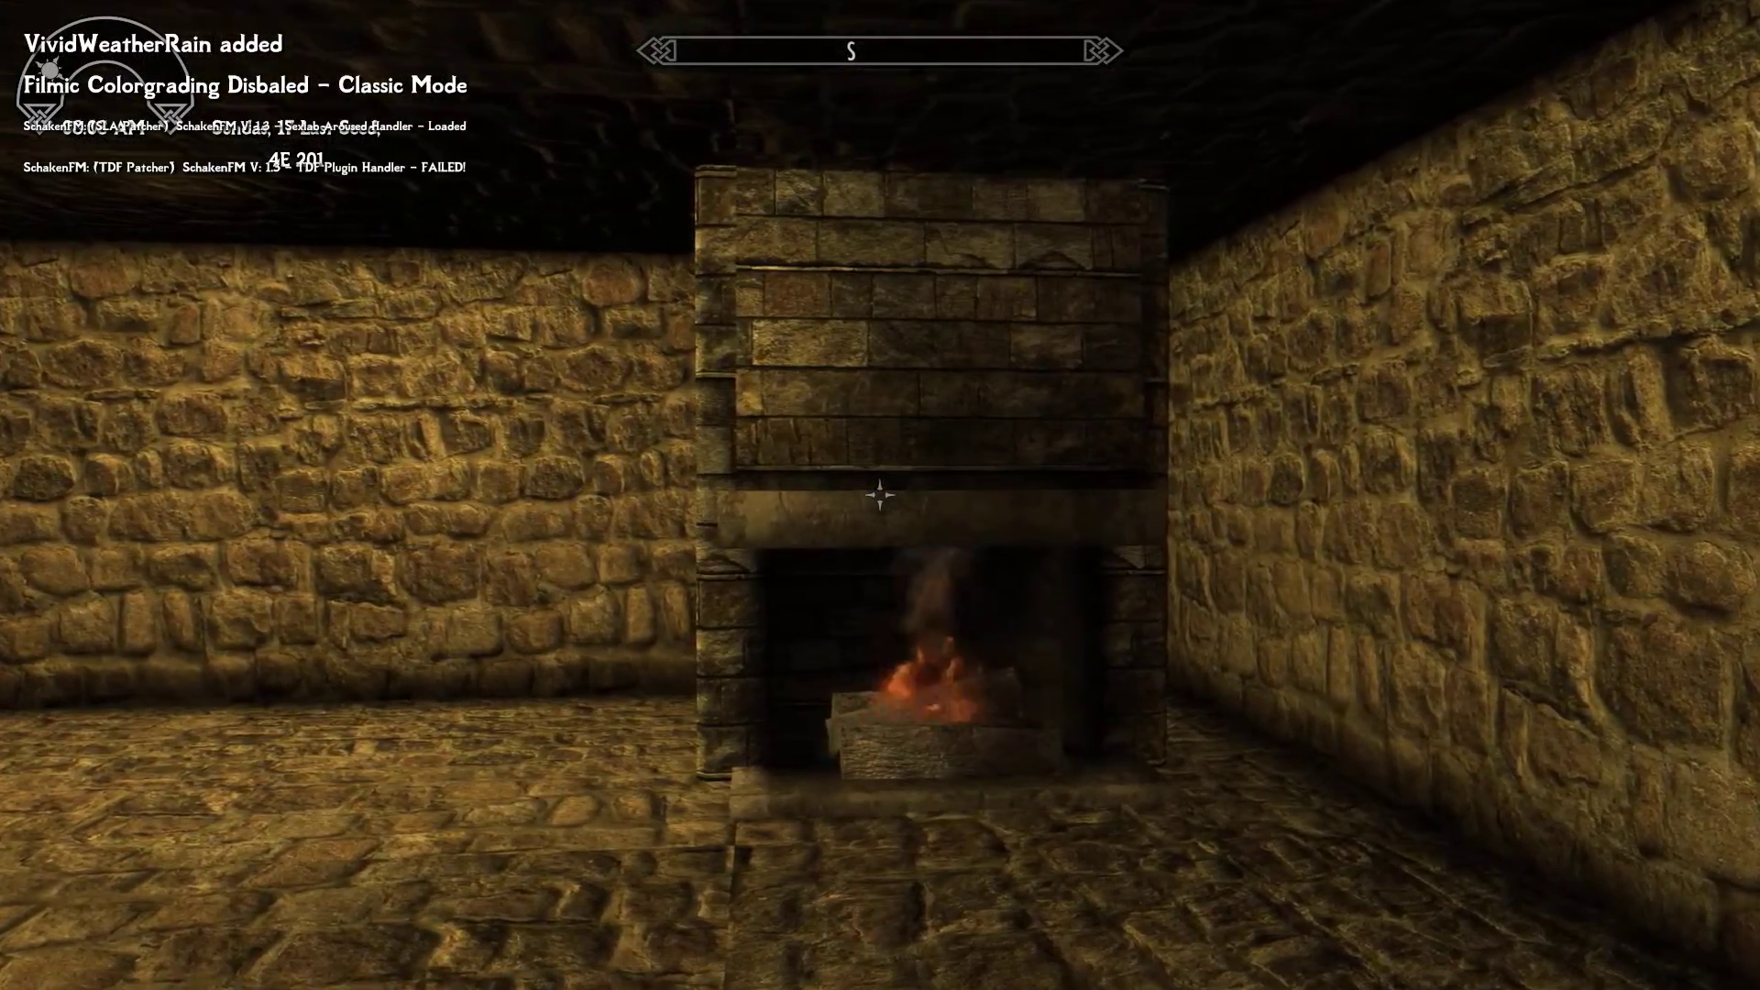
- Put out The Fire in the warehouse fireplace, relight it with two pieces of firewood, and put it out again
key("w")
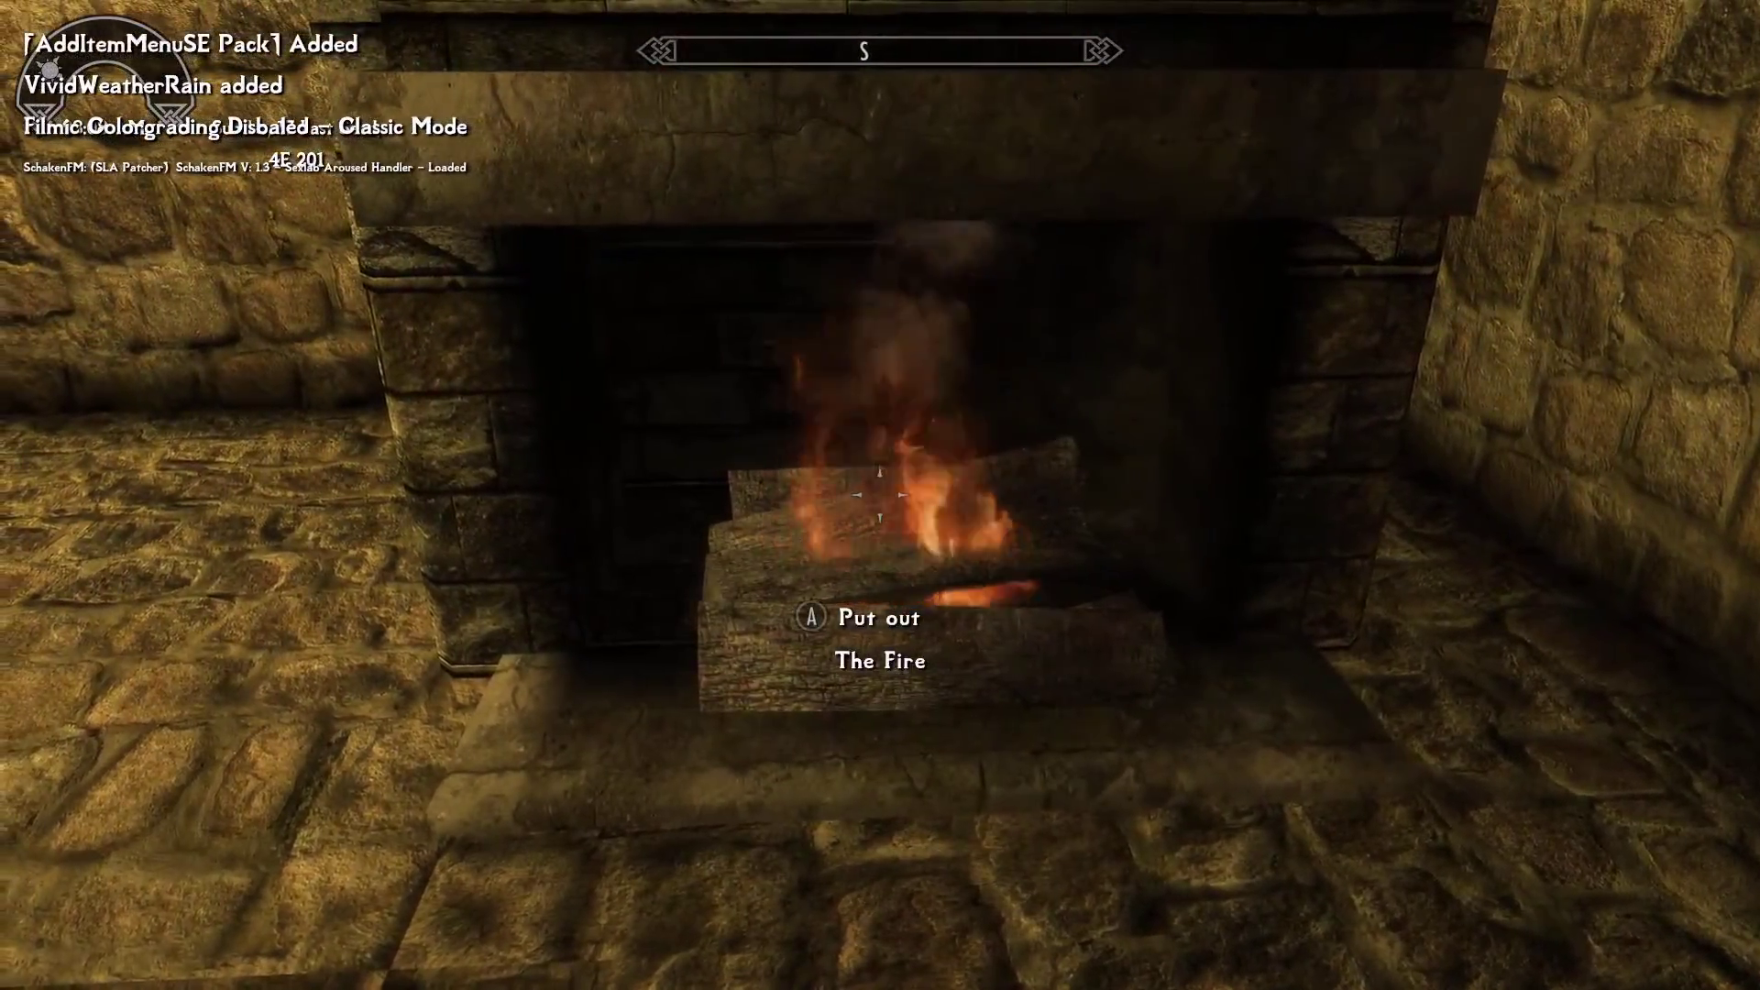
key("e")
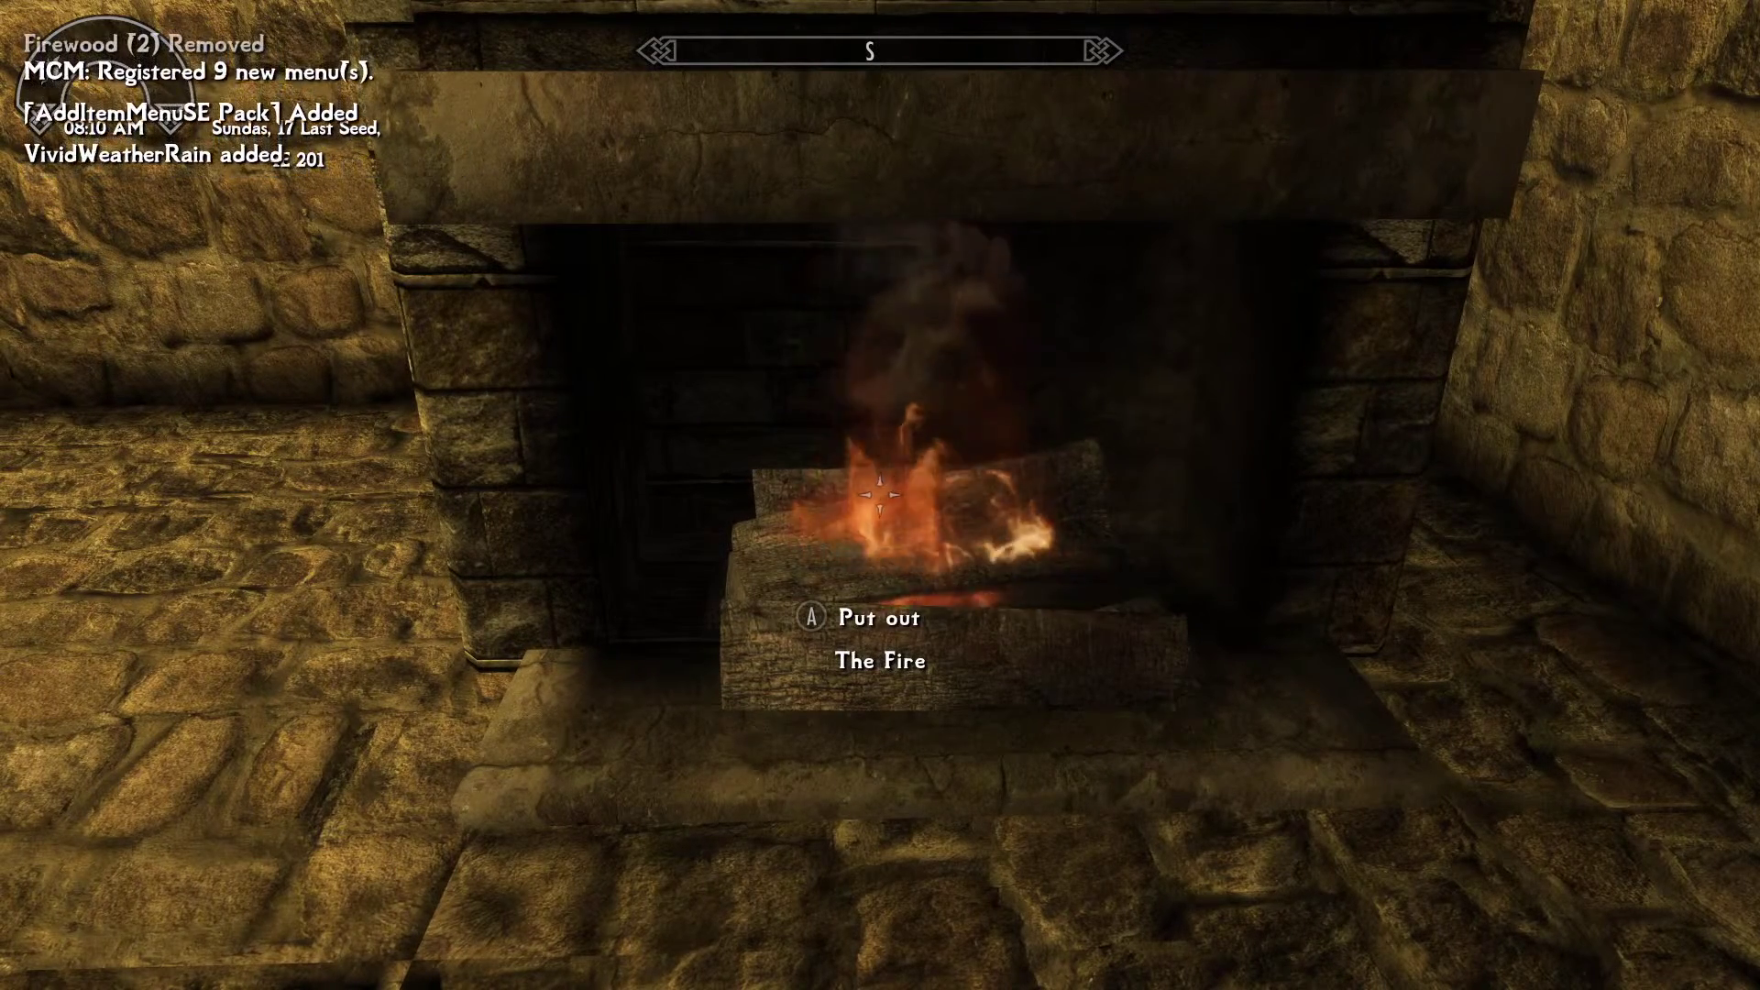
key("e")
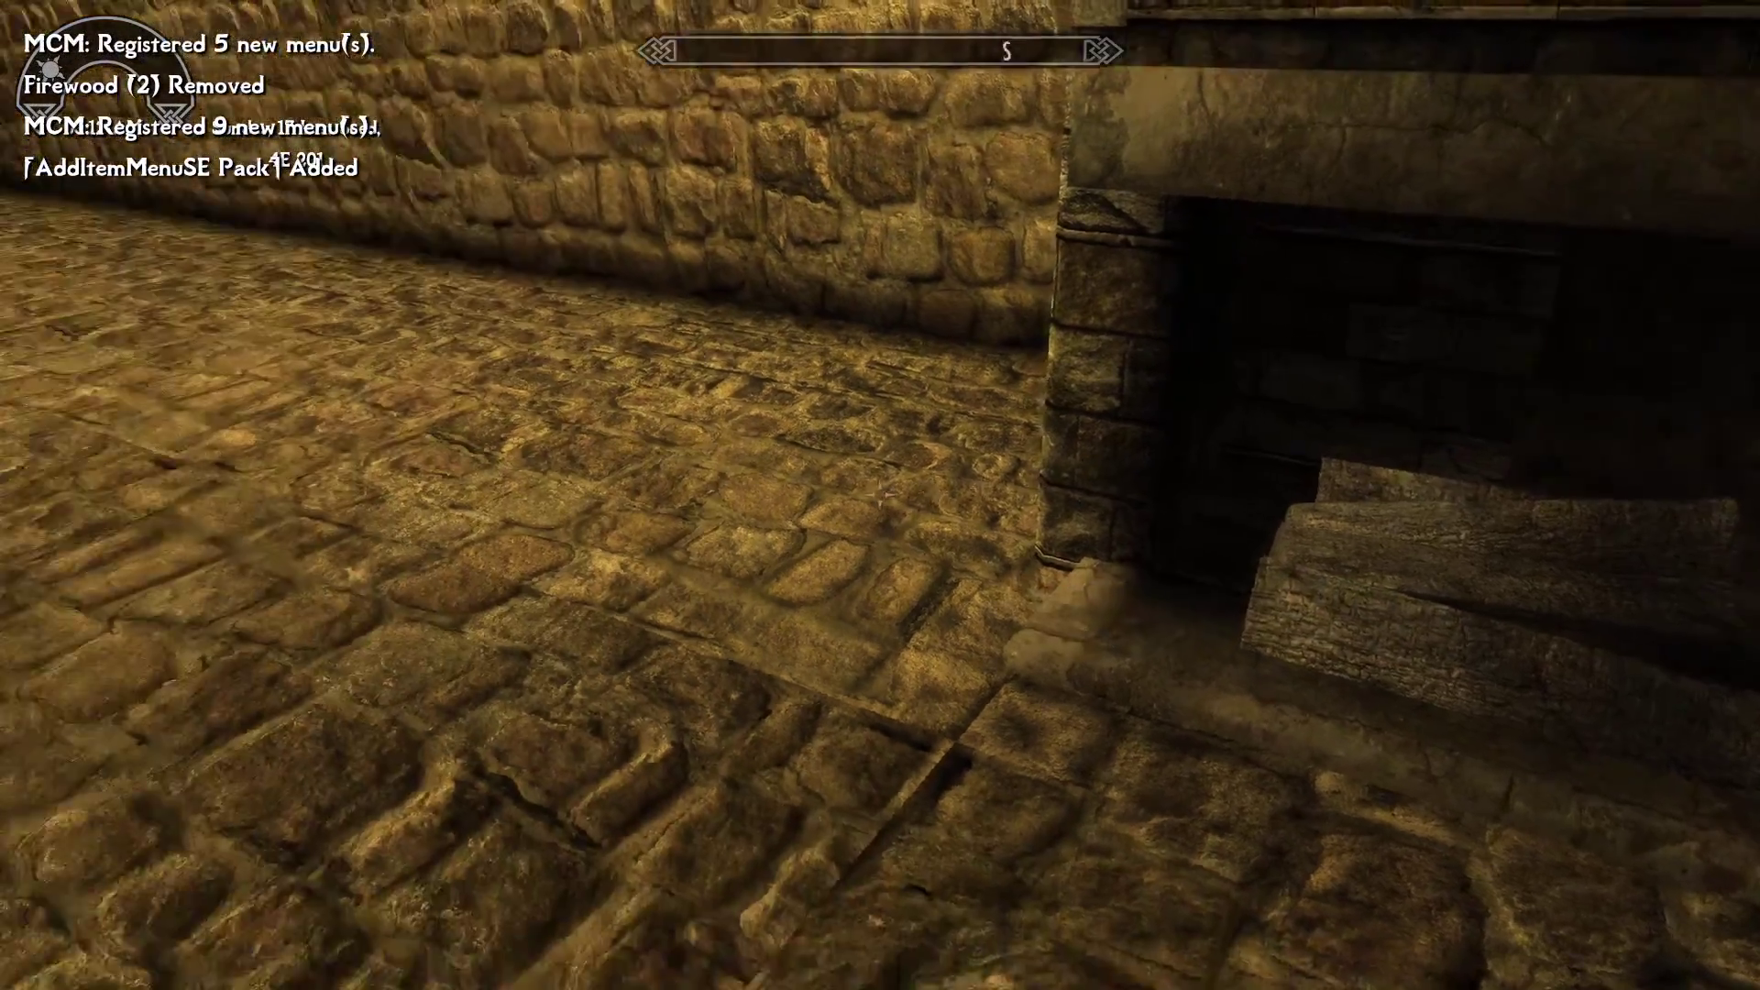
- Walk past the Button pedestal to the Barrel beside the Small Fish Tank and take all the fish from it
key("w")
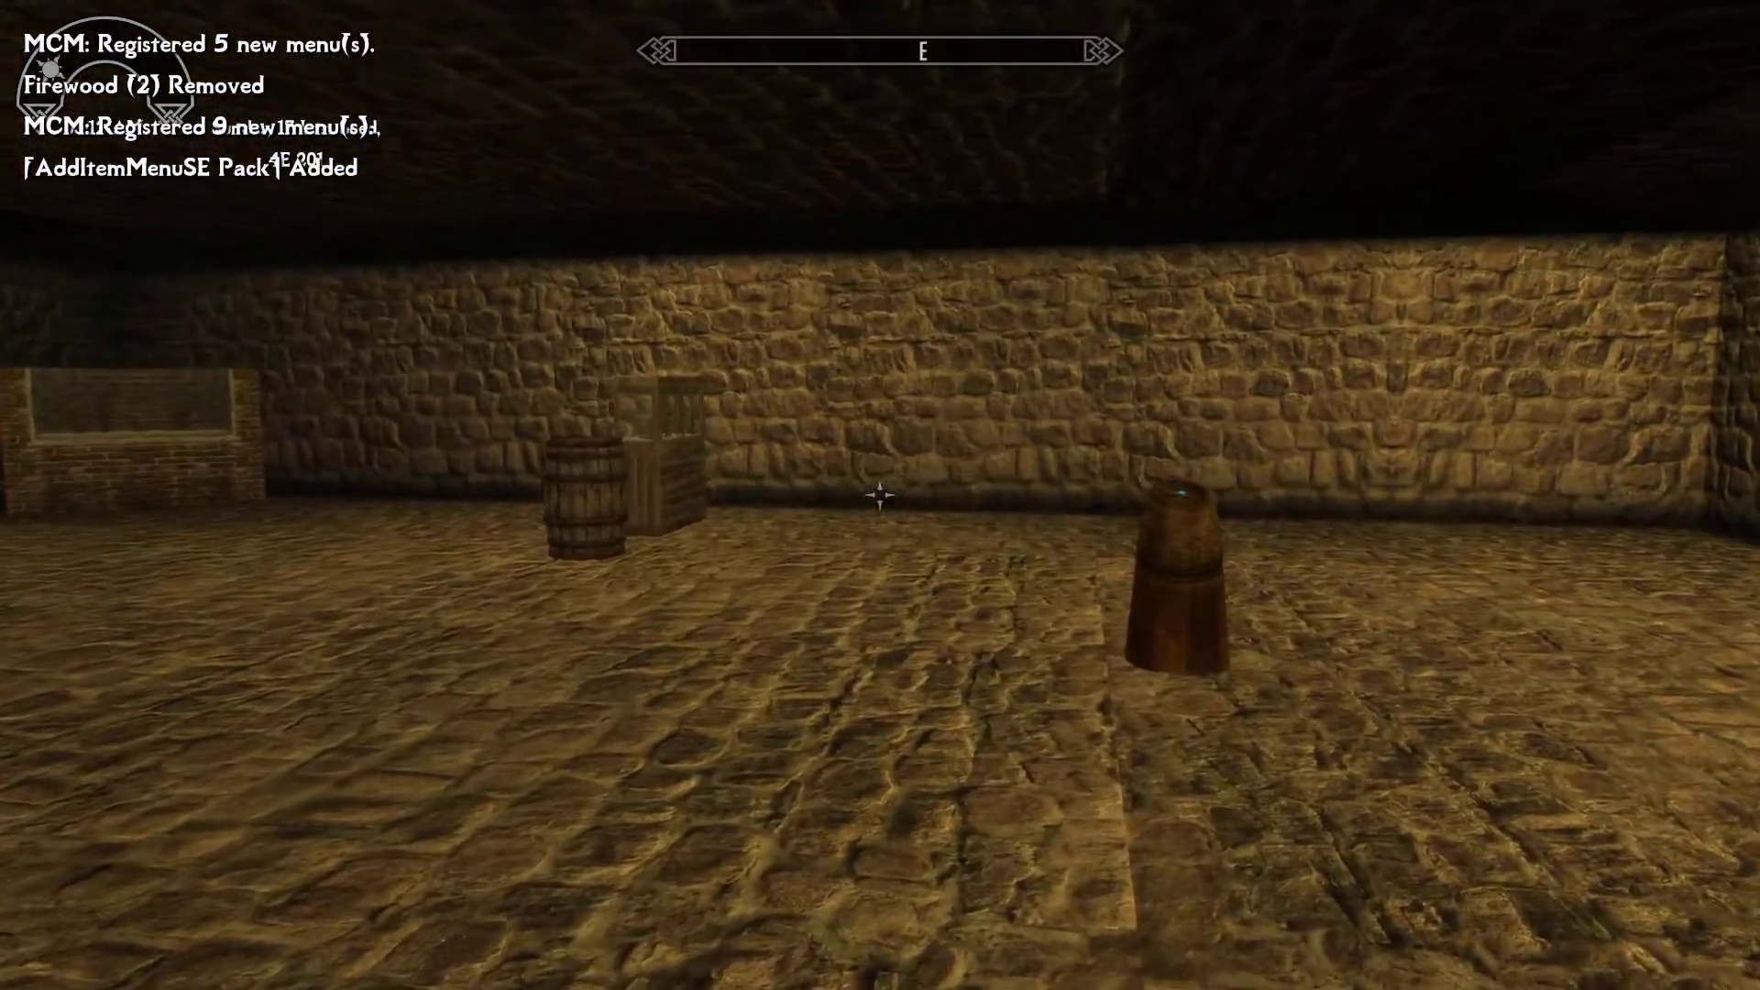
key("e")
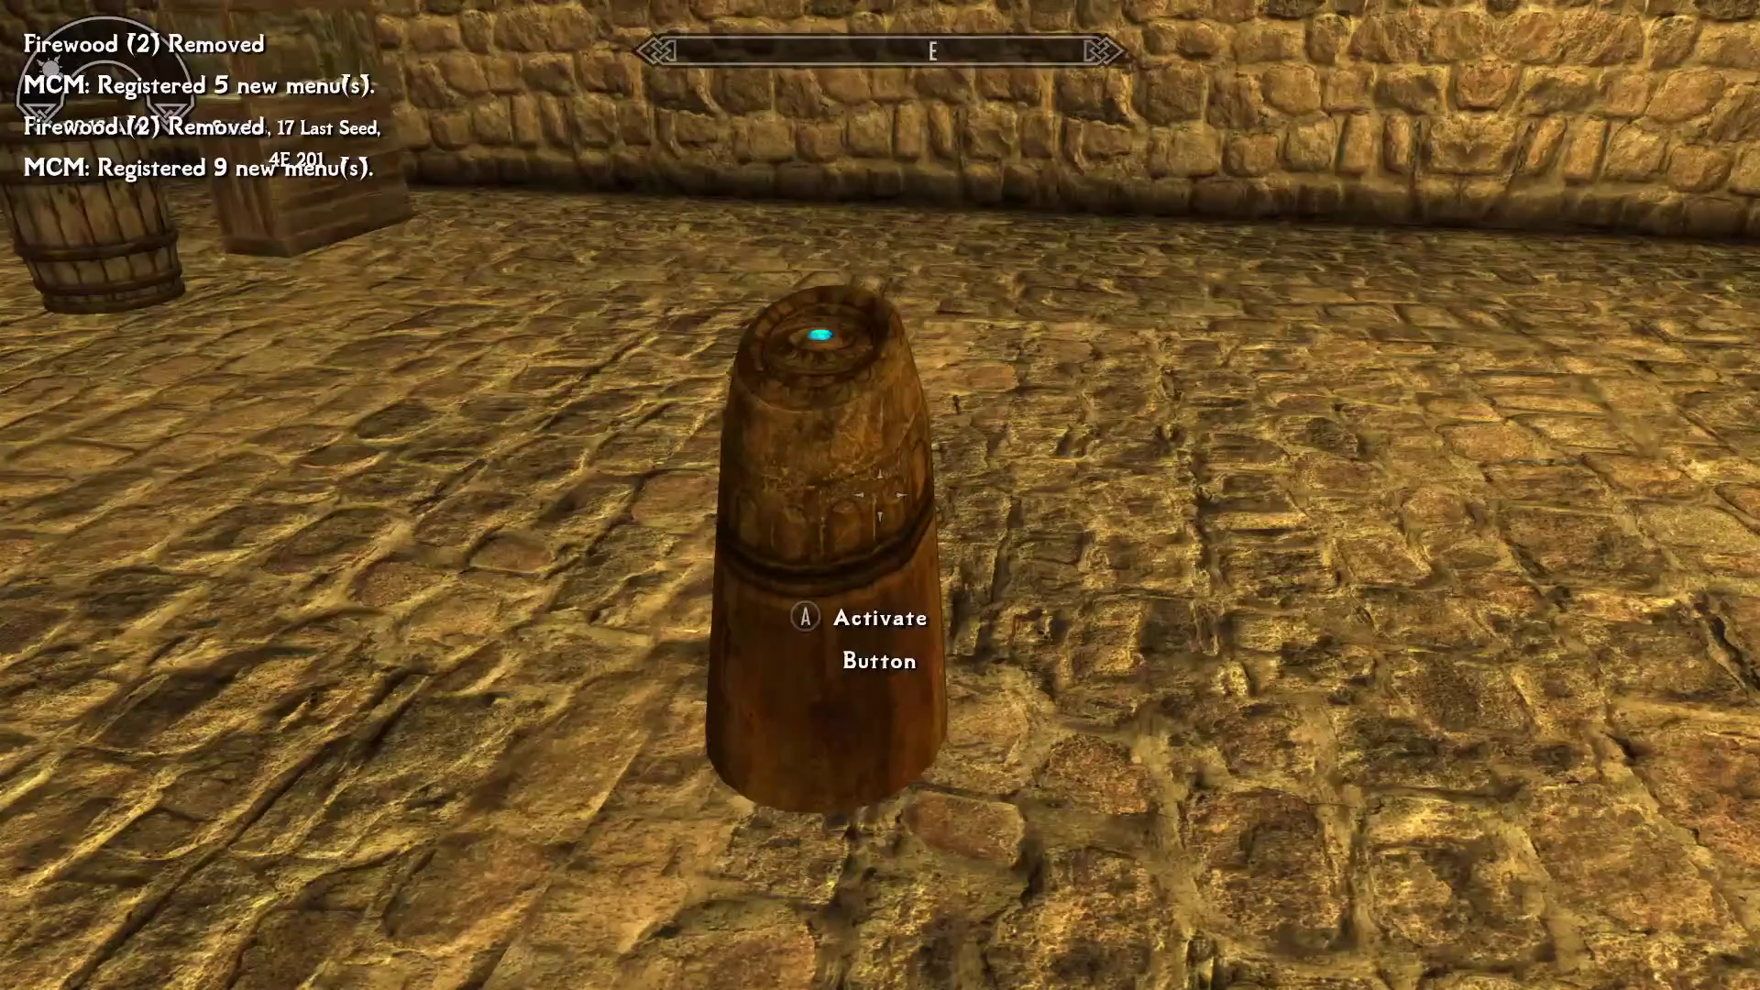
key("w")
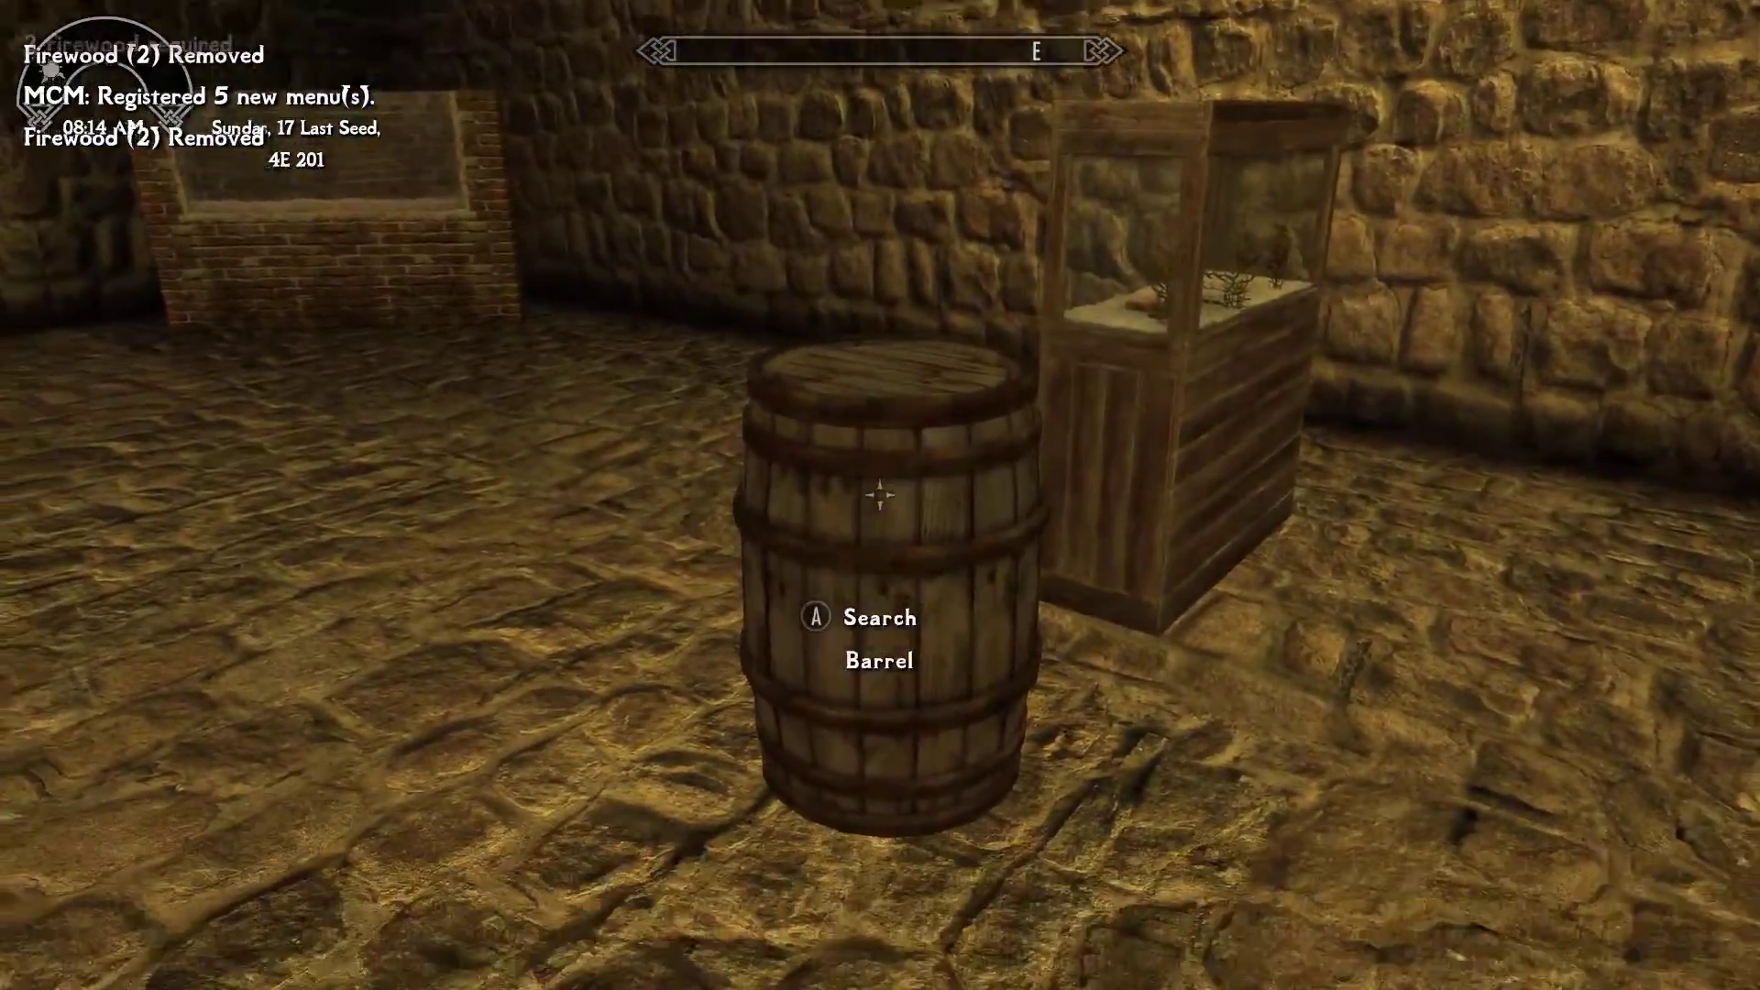
key("e")
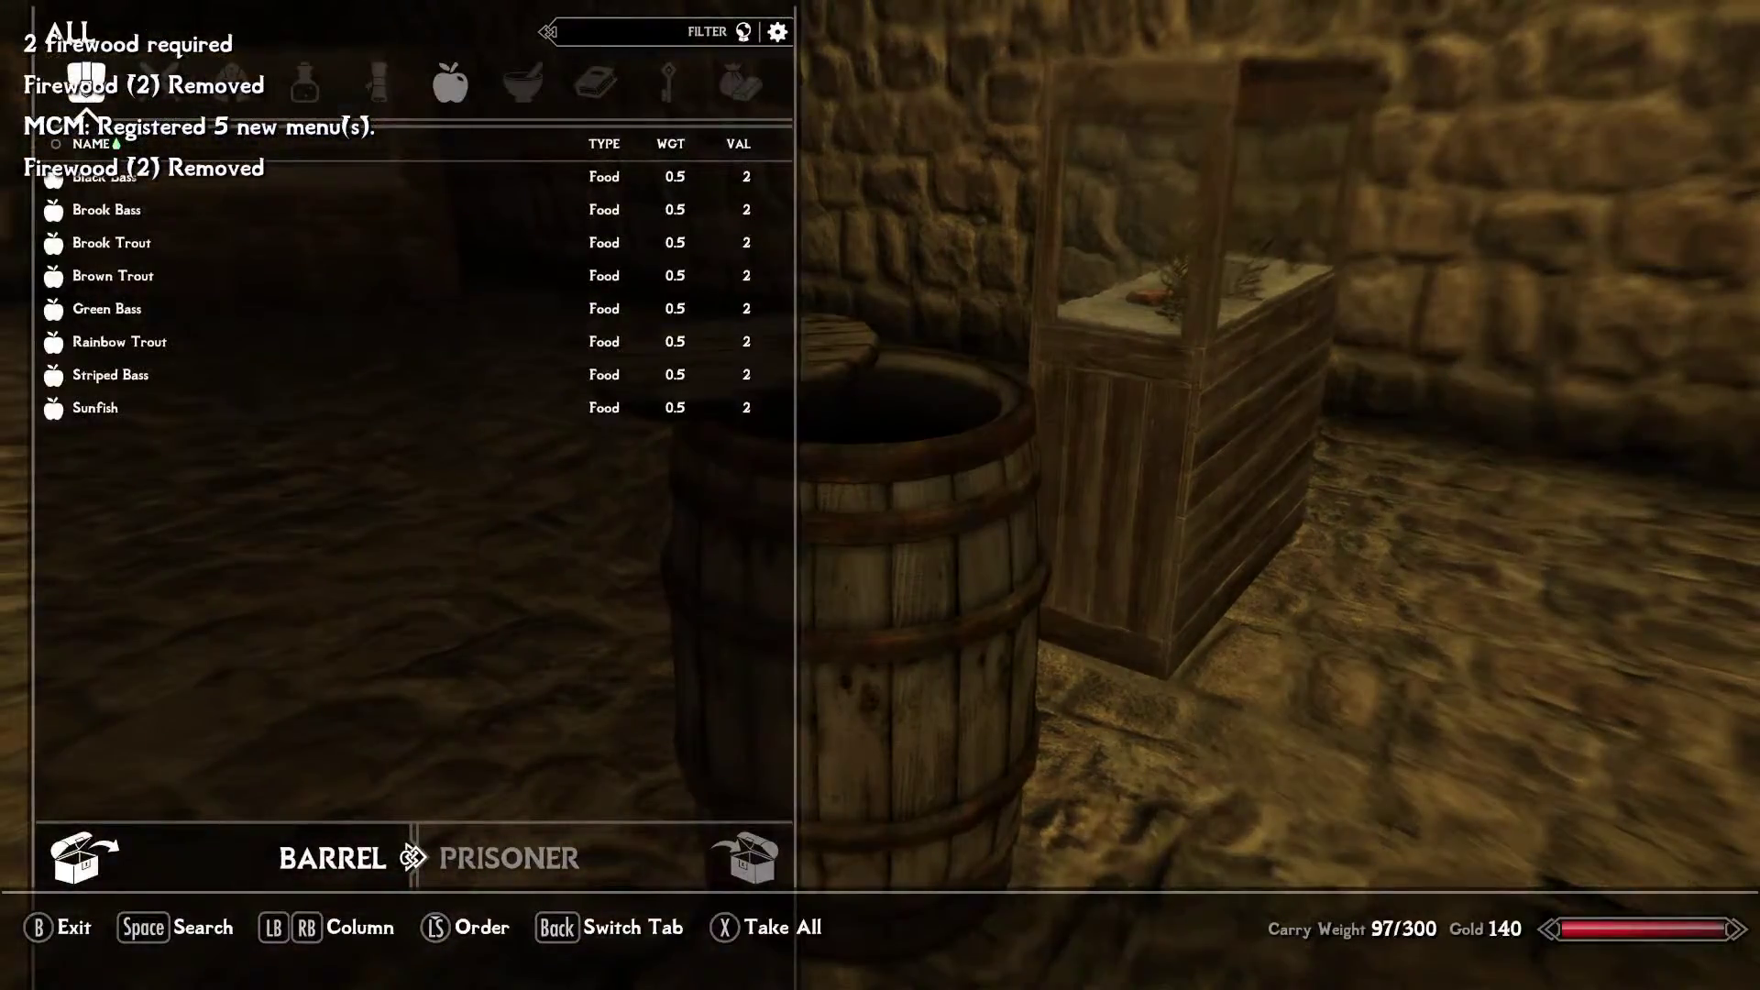
key("Tab")
- Try to store the Black Bass from the carried food in the Small Fish Tank
key("w")
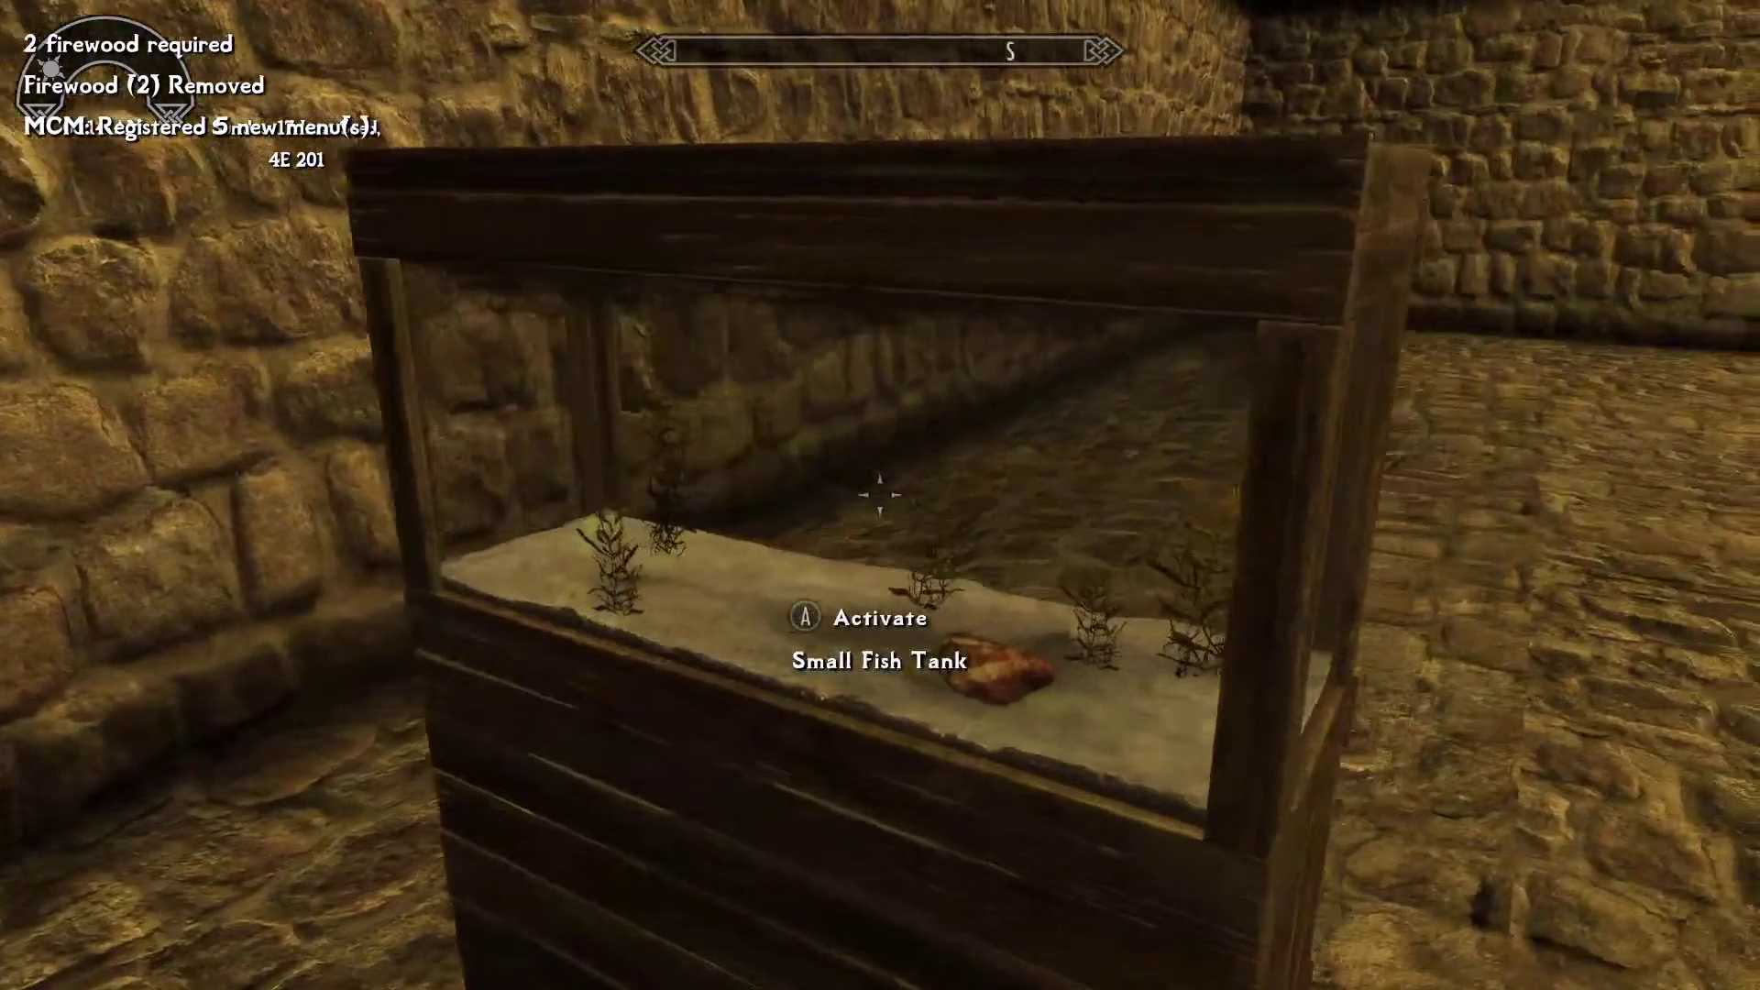
key("e")
key("Return")
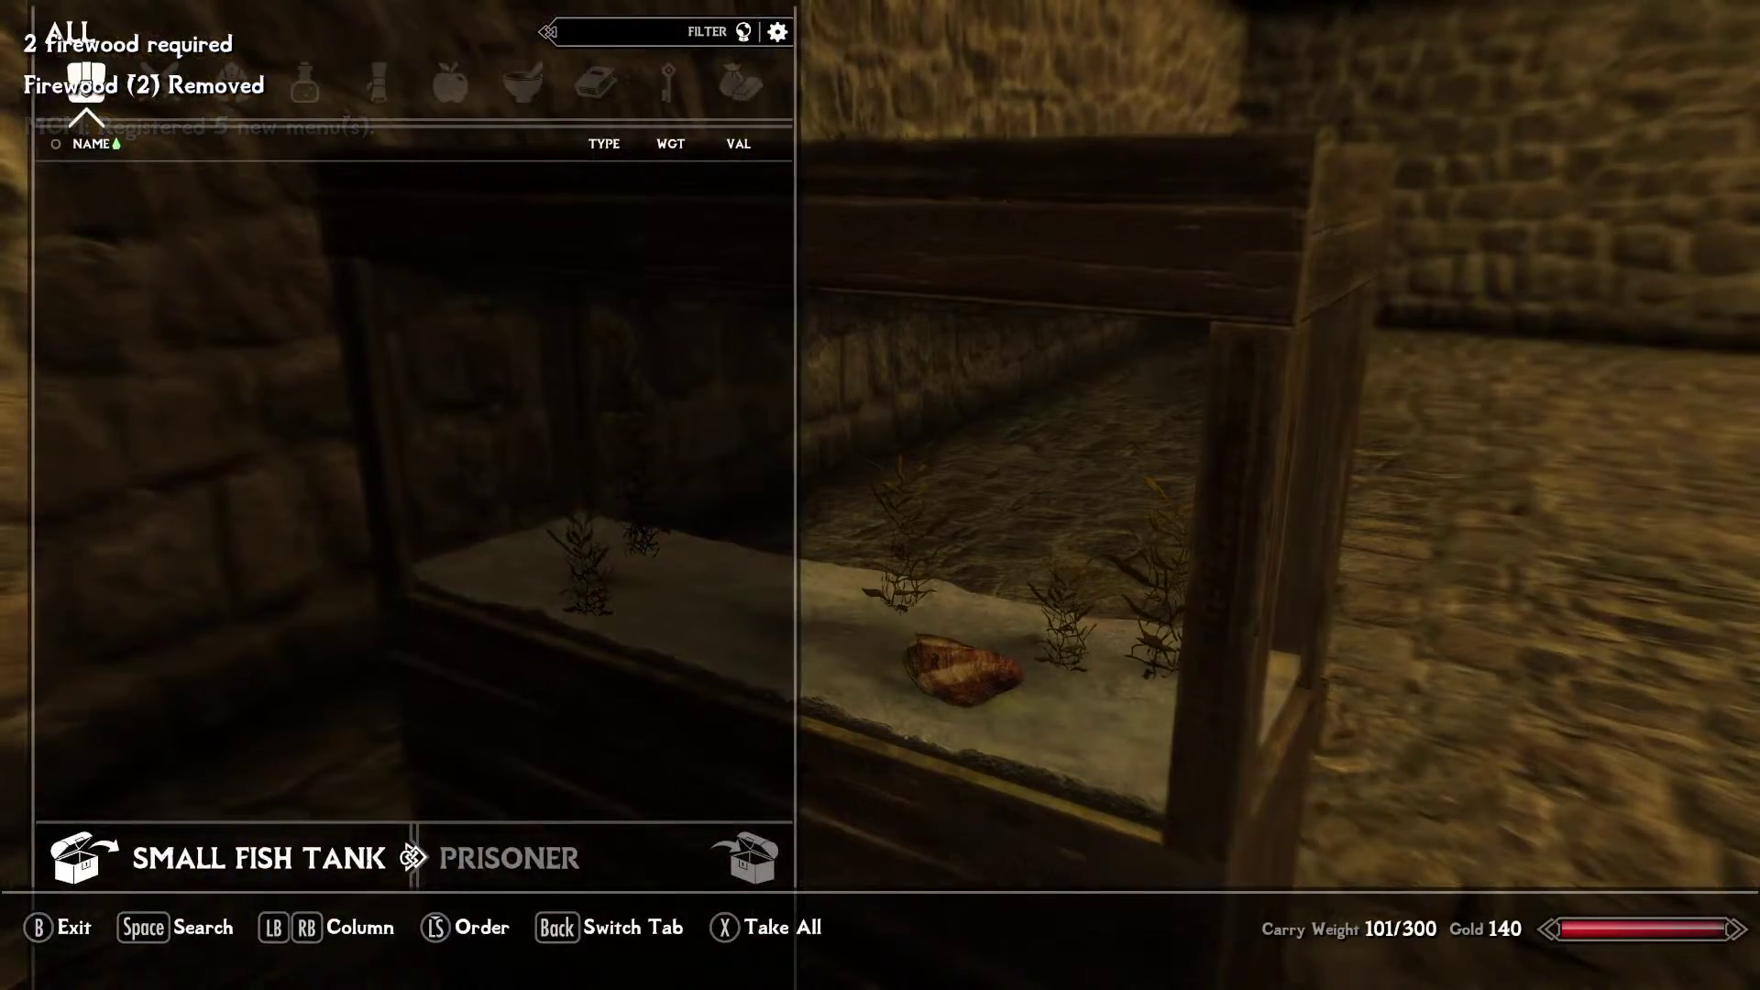
key("alt")
key("Left")
key("Left")
key("Left")
key("Left")
key("Left")
key("Left")
key("Left")
key("Right")
key("Right")
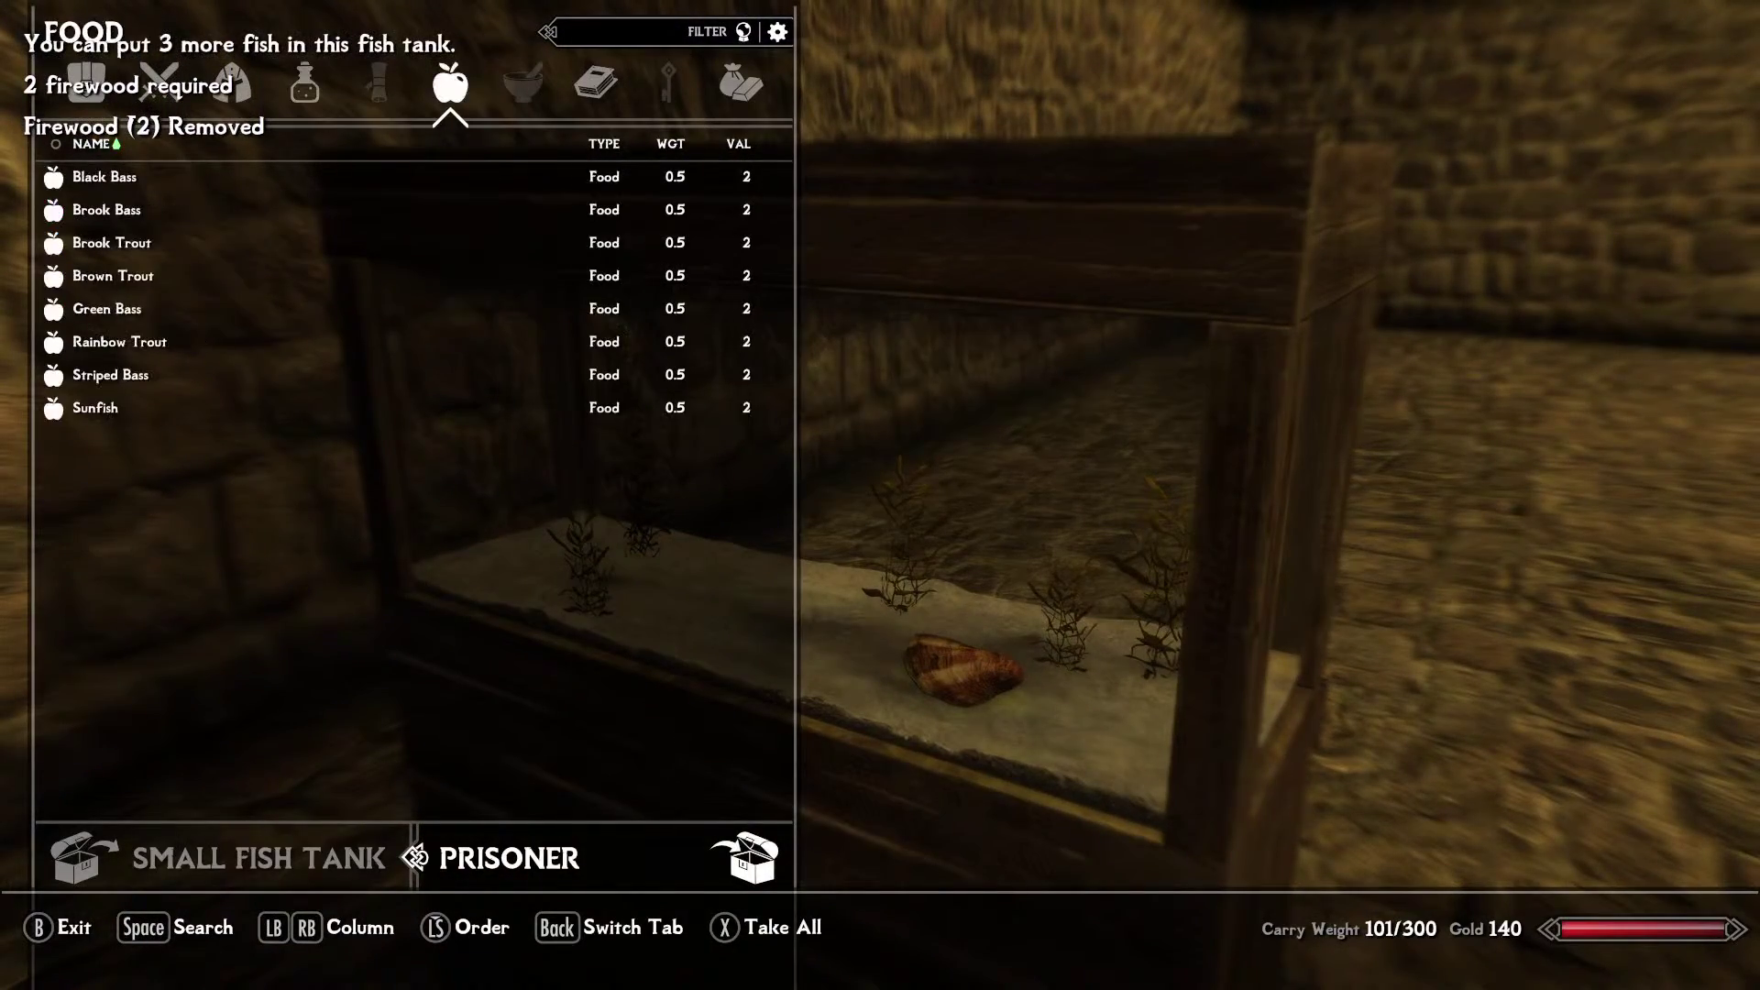
key("Down")
key("e")
key("Return")
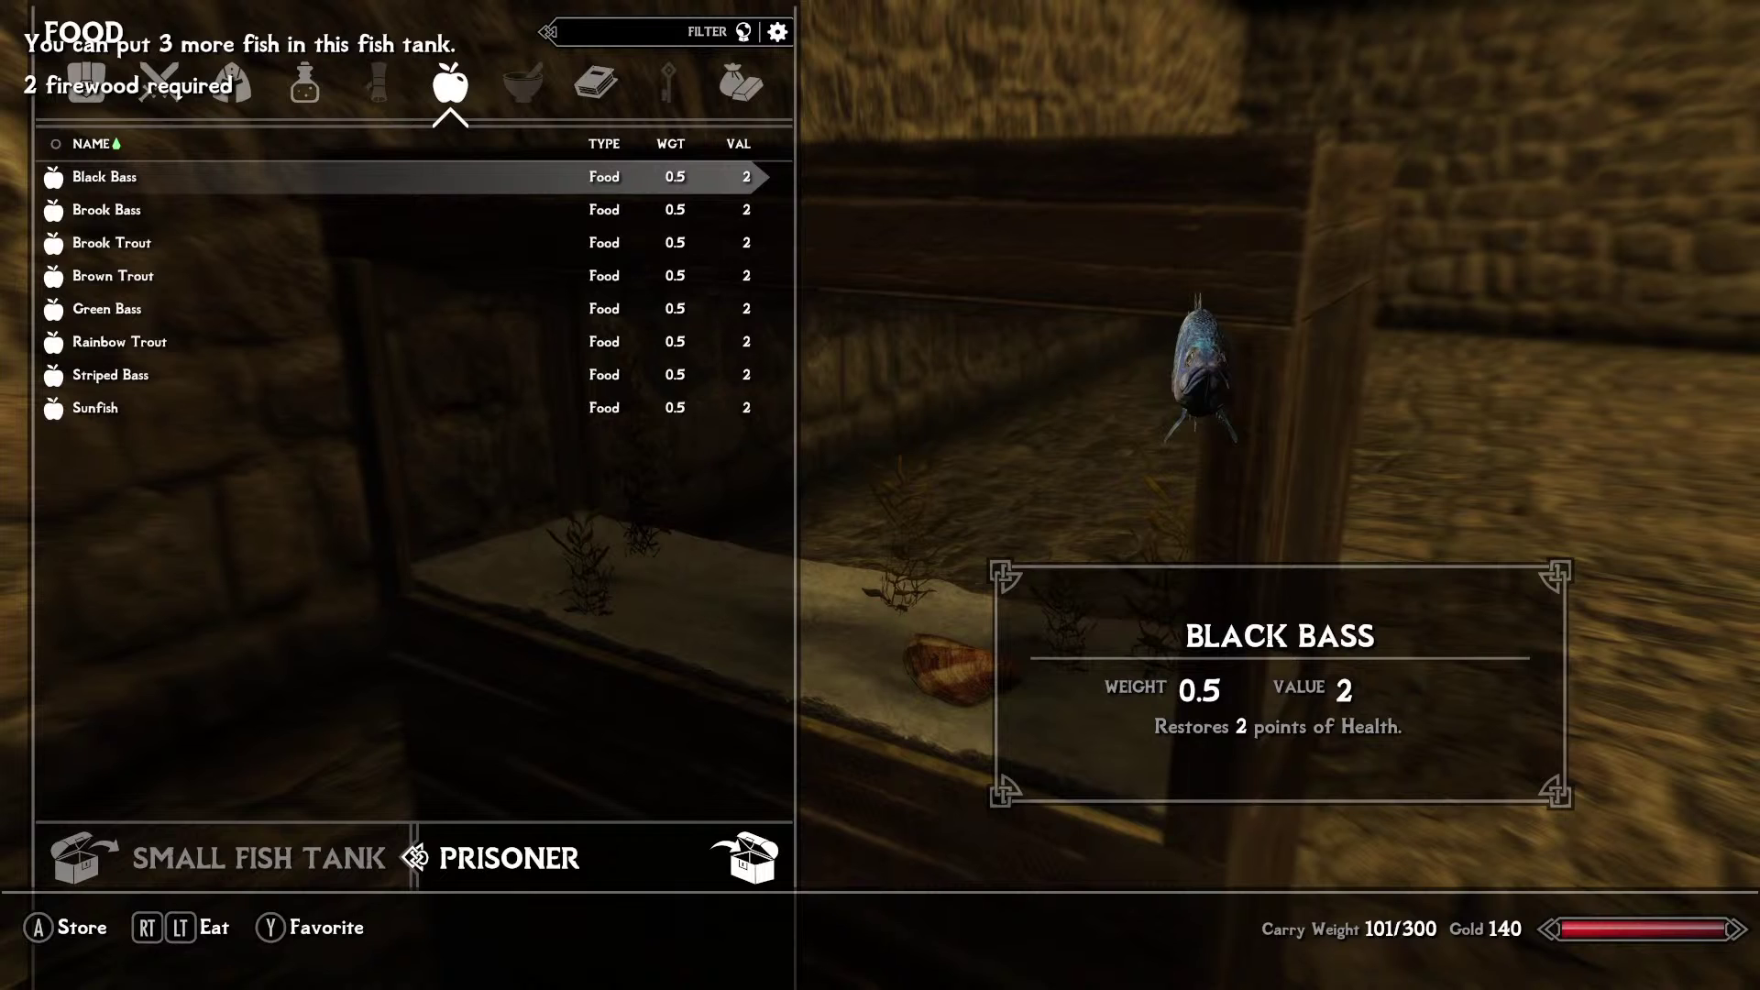
- Try to store the Sunfish in the Small Fish Tank and leave the tank's inventory
key("Down")
key("Down")
key("Down")
key("Down")
key("Down")
key("Down")
key("Down")
key("e")
key("e")
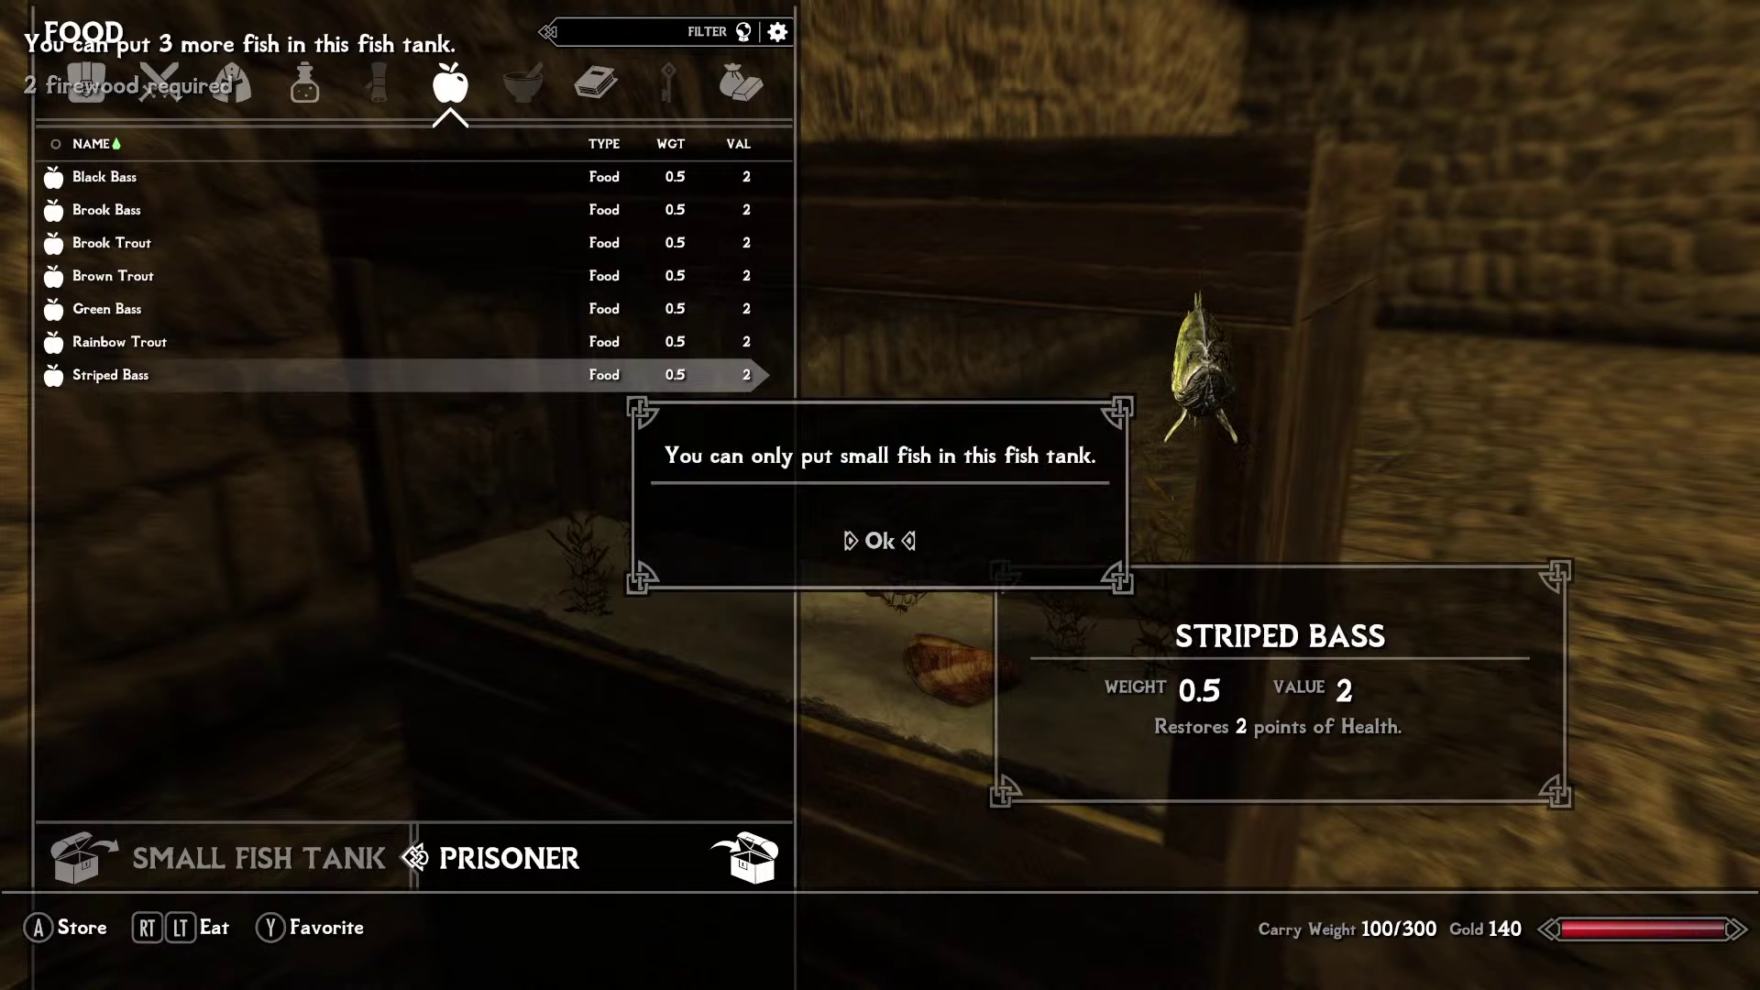
key("Return")
key("Up")
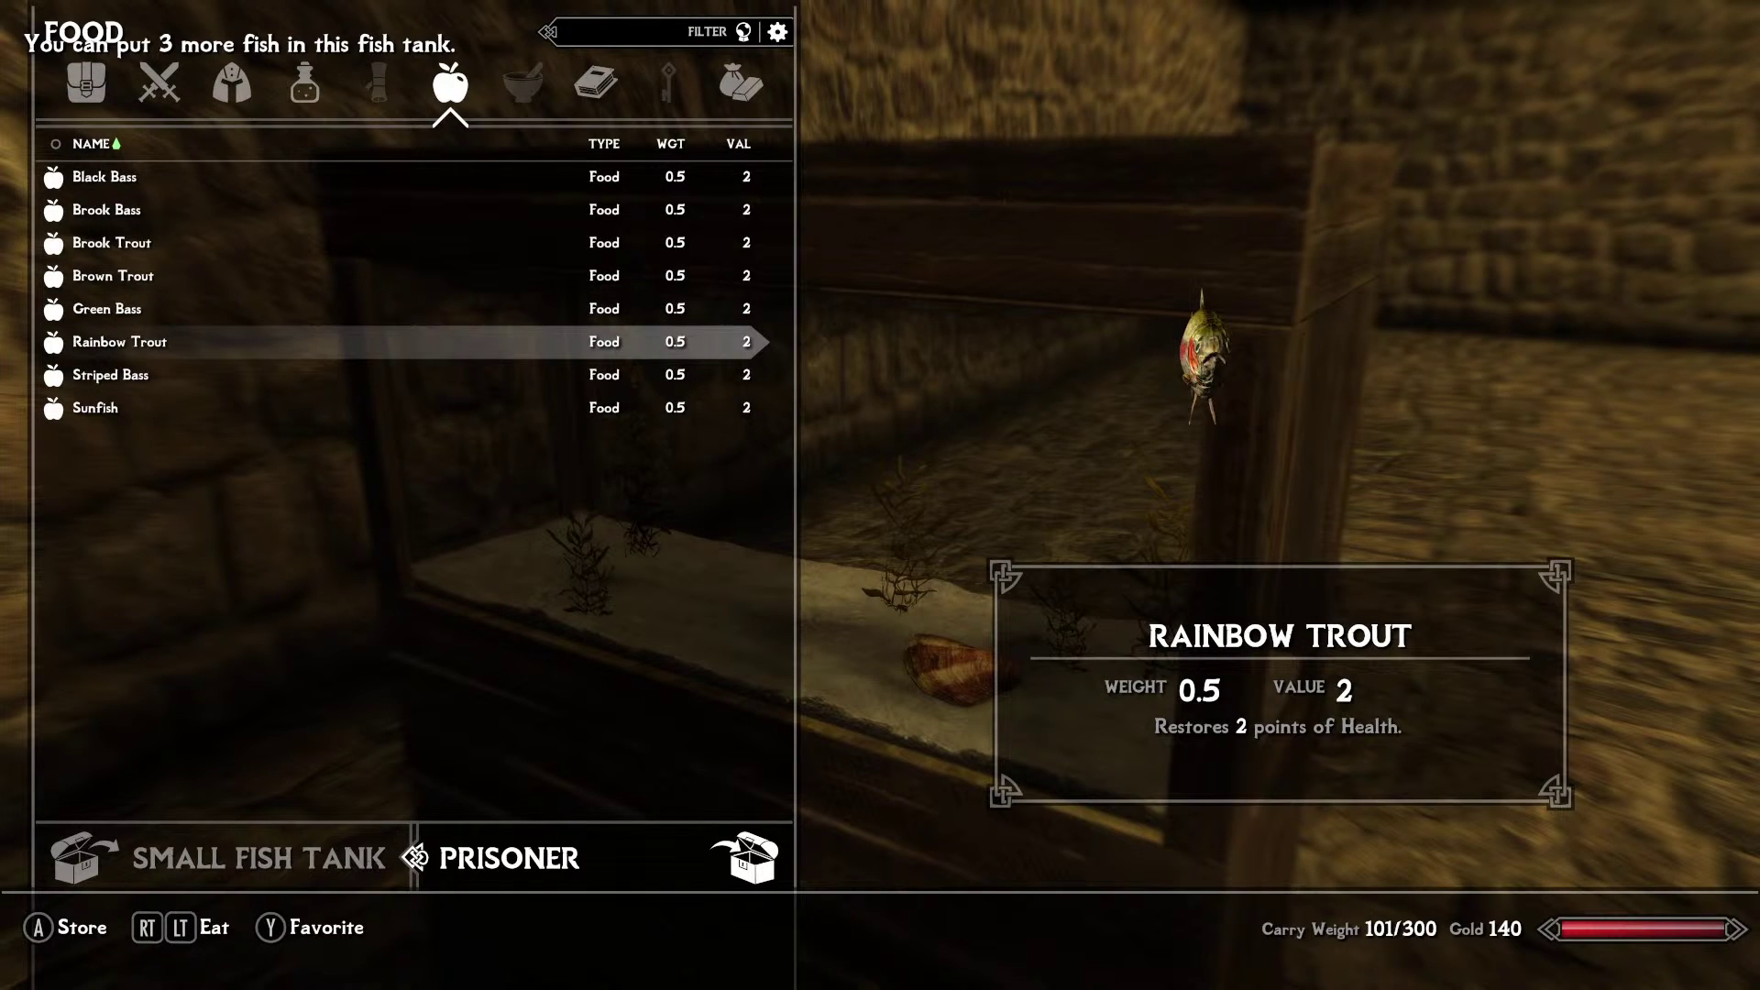
key("Right")
key("Left")
key("Left")
key("Left")
key("Left")
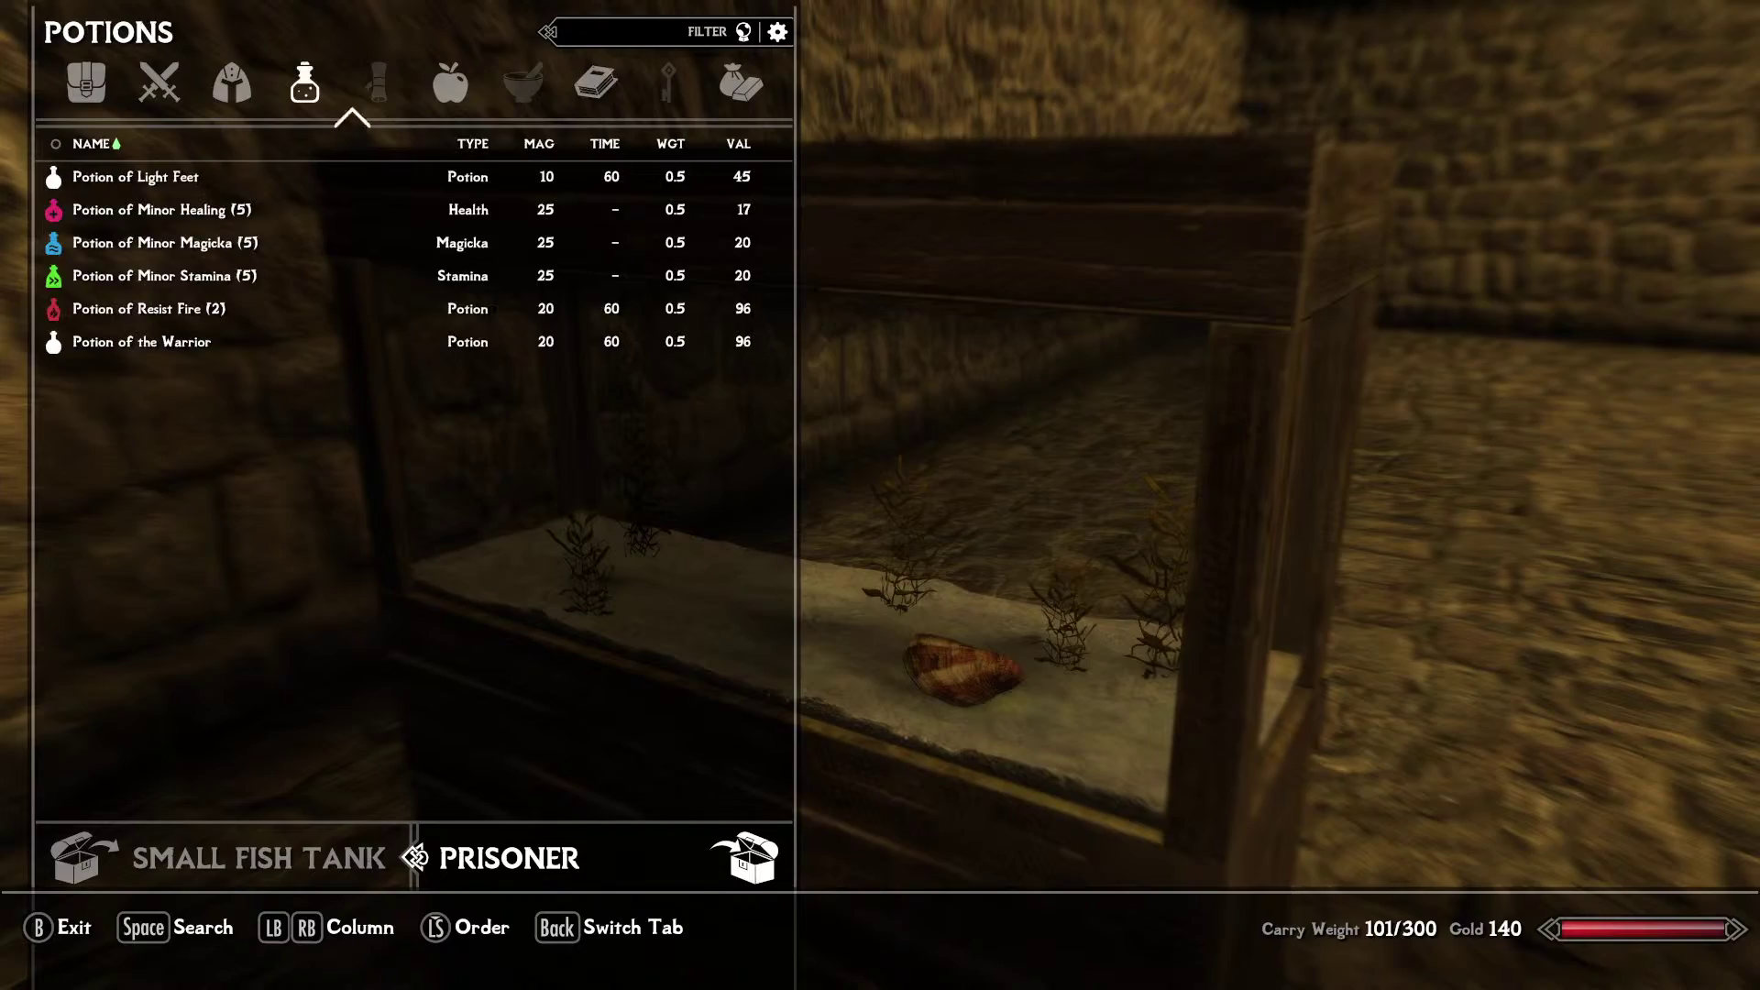
key("Tab")
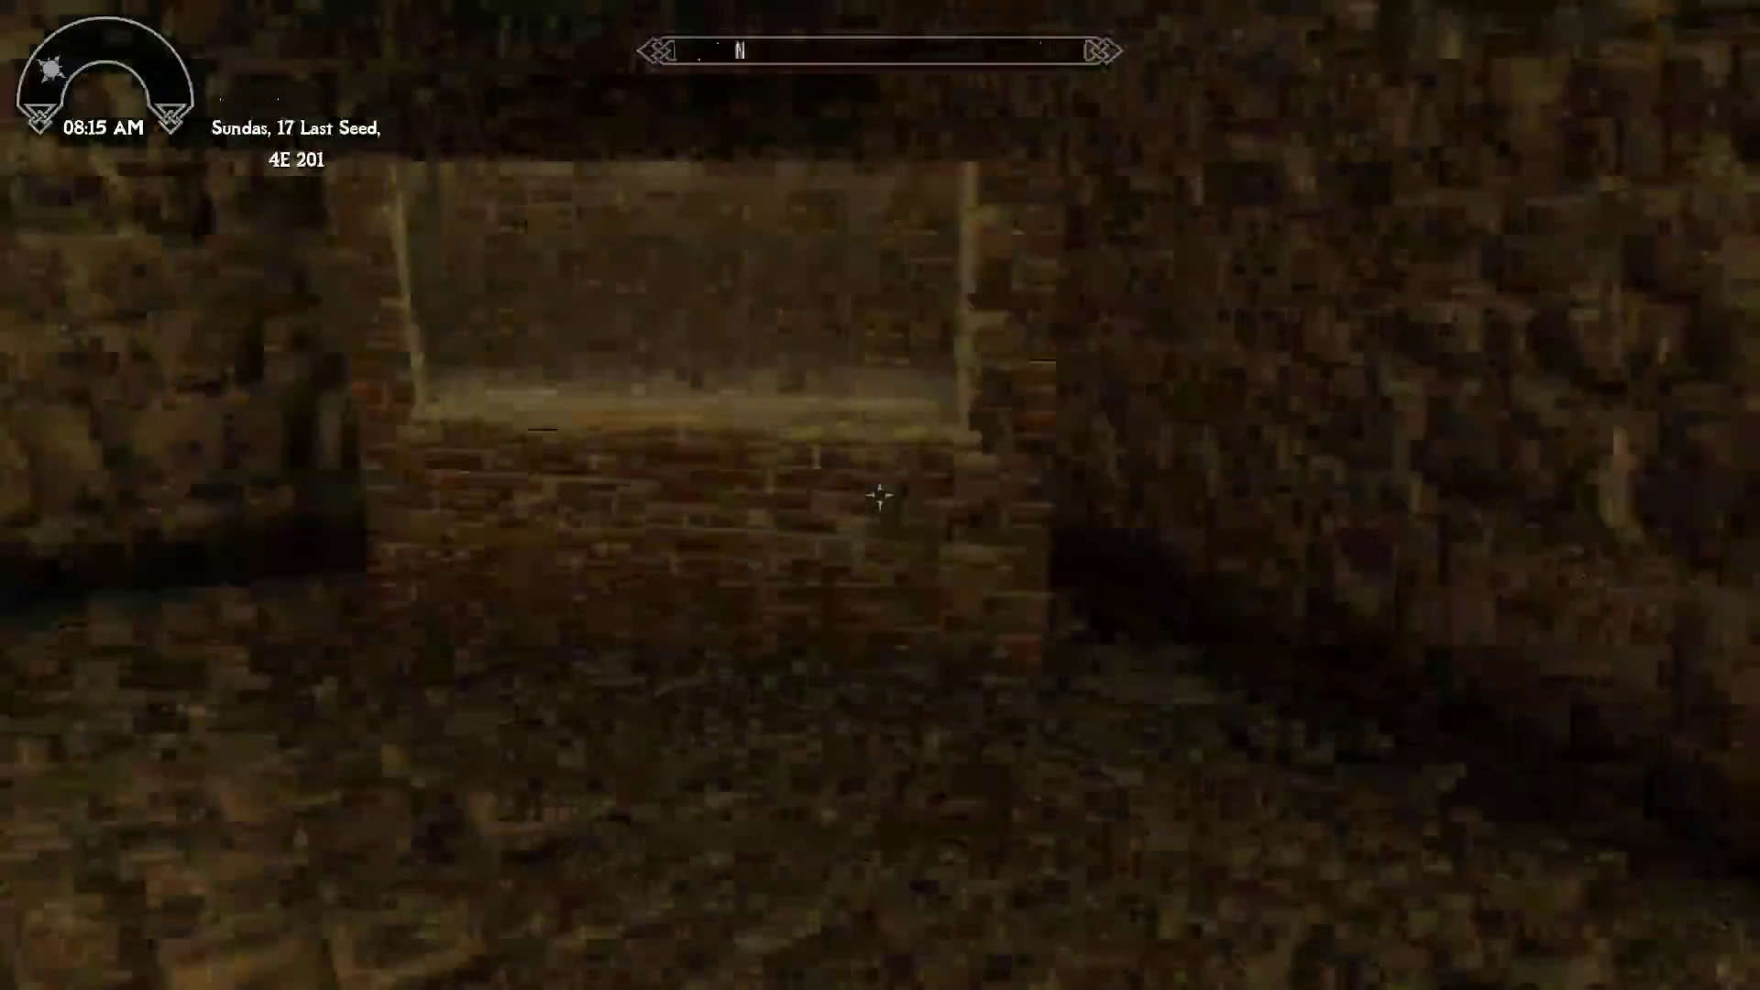
- Store the Black Bass and Rainbow Trout in the Large Fish Tank and check the fish swimming inside
key("e")
key("Return")
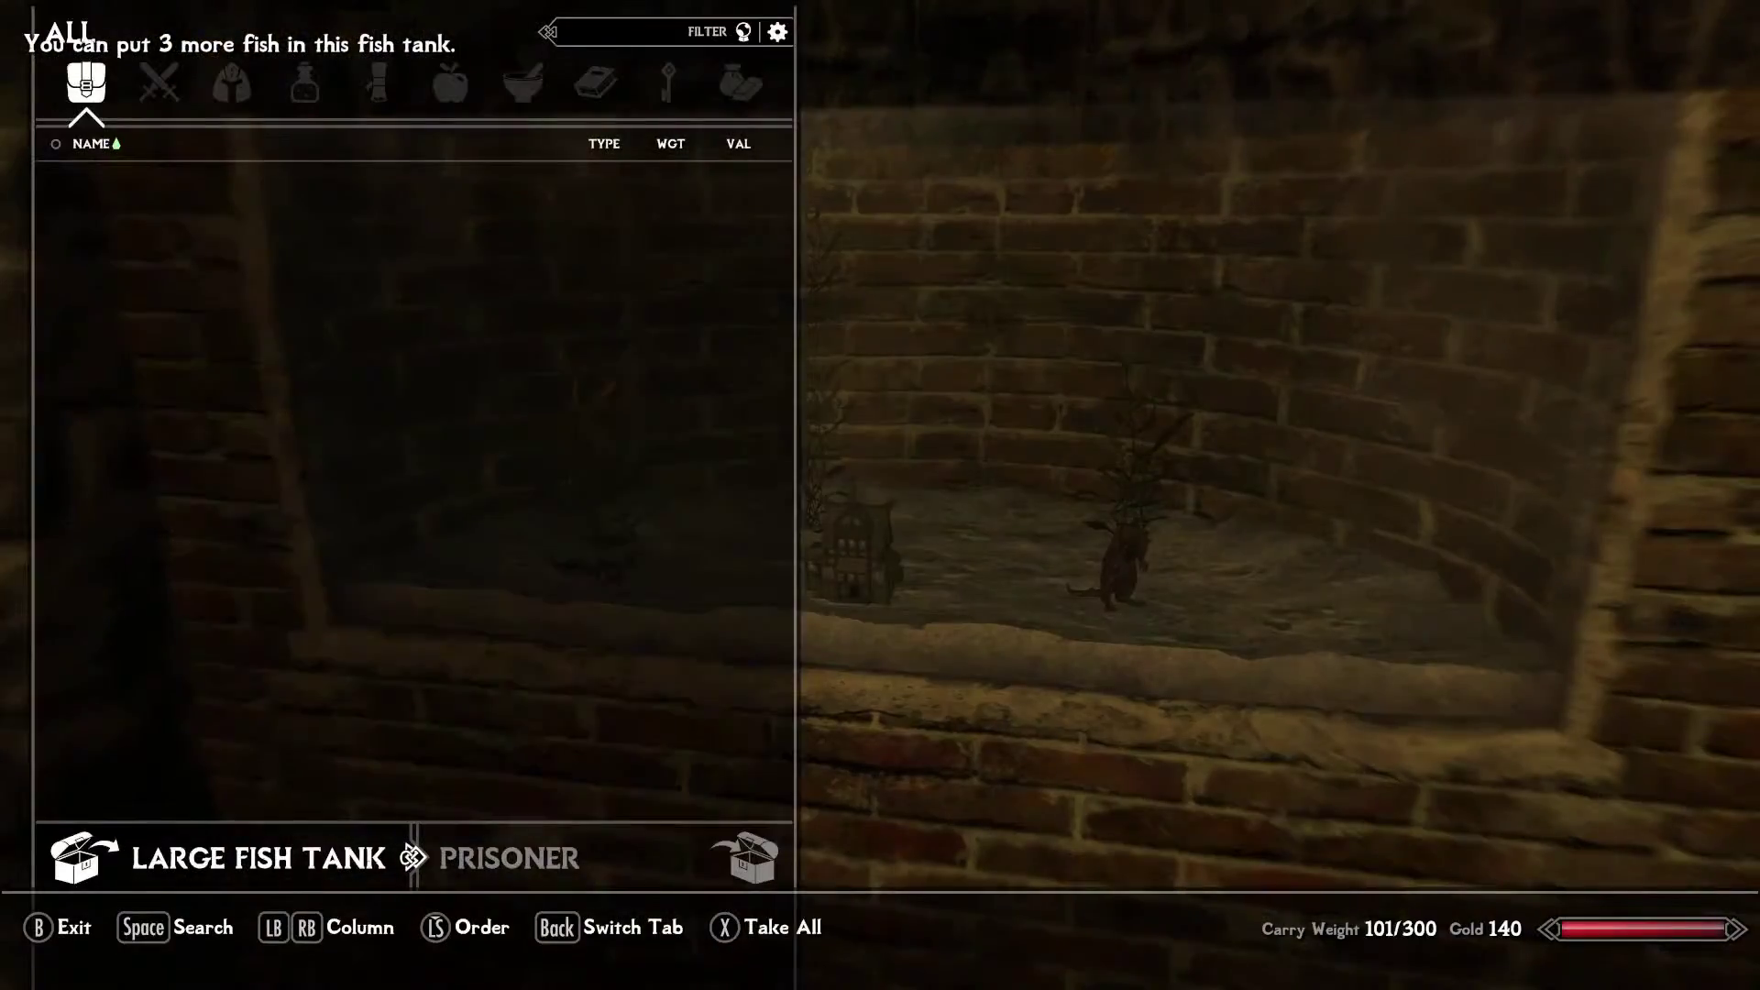
key("alt")
key("Right")
key("Right")
key("Right")
key("Right")
key("Down")
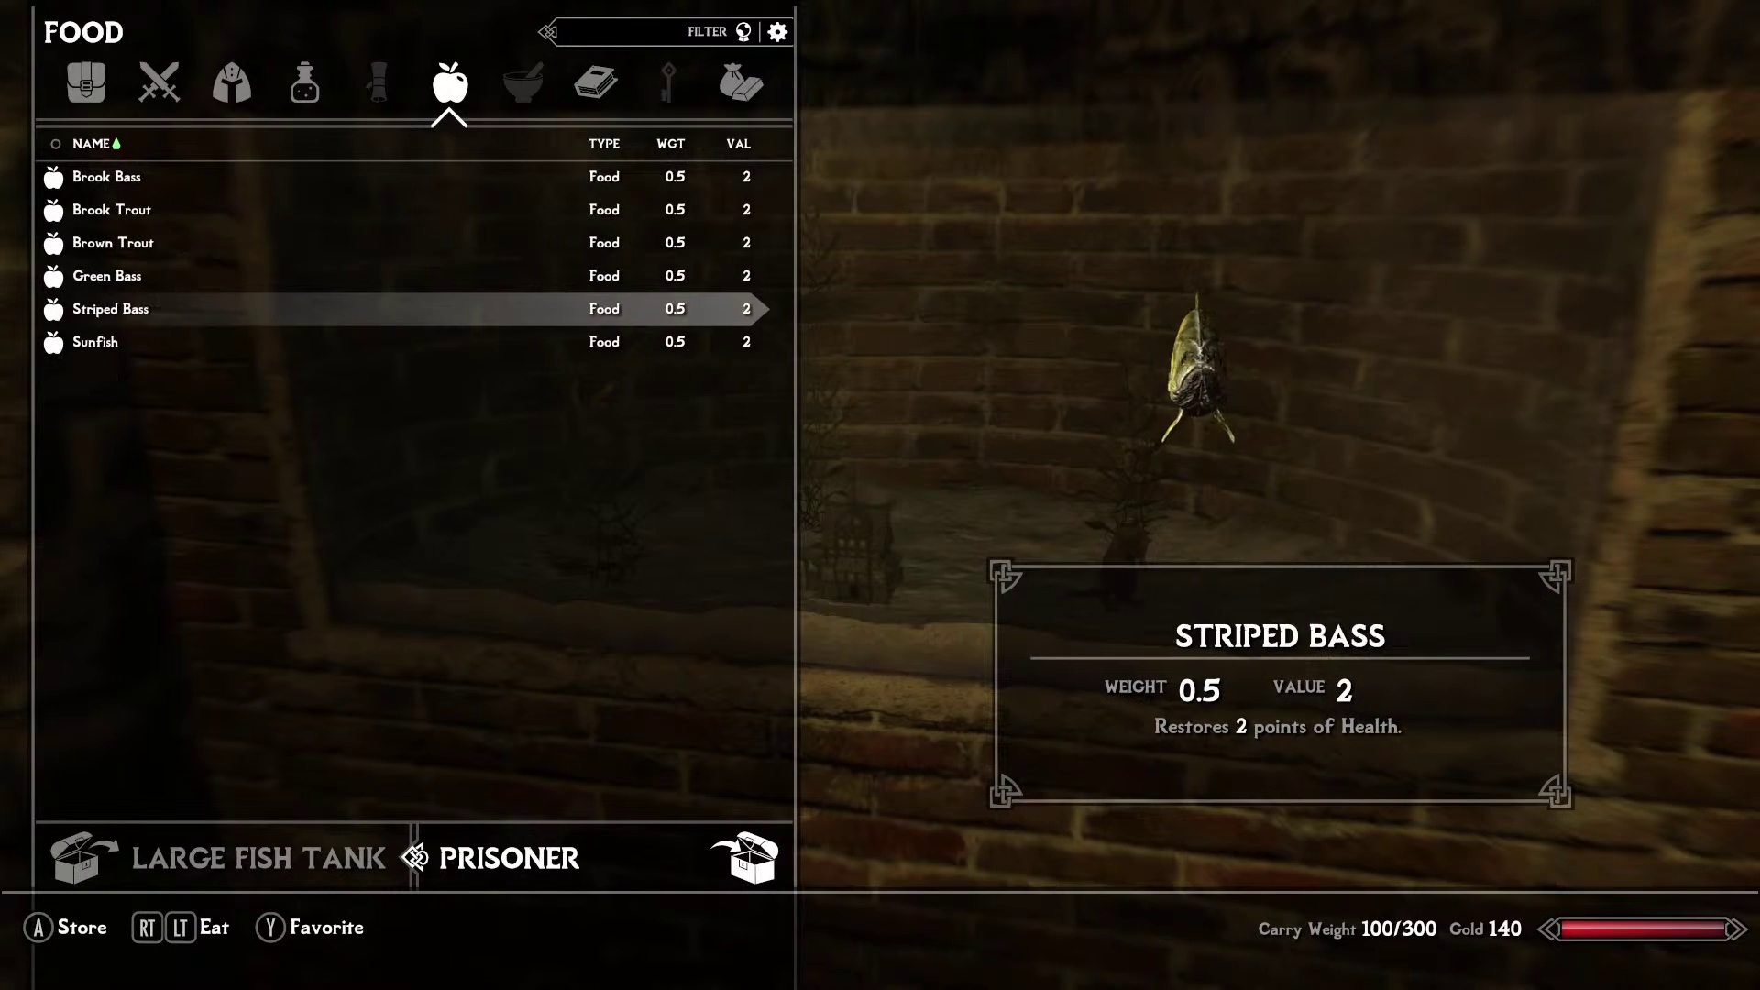
key("Tab")
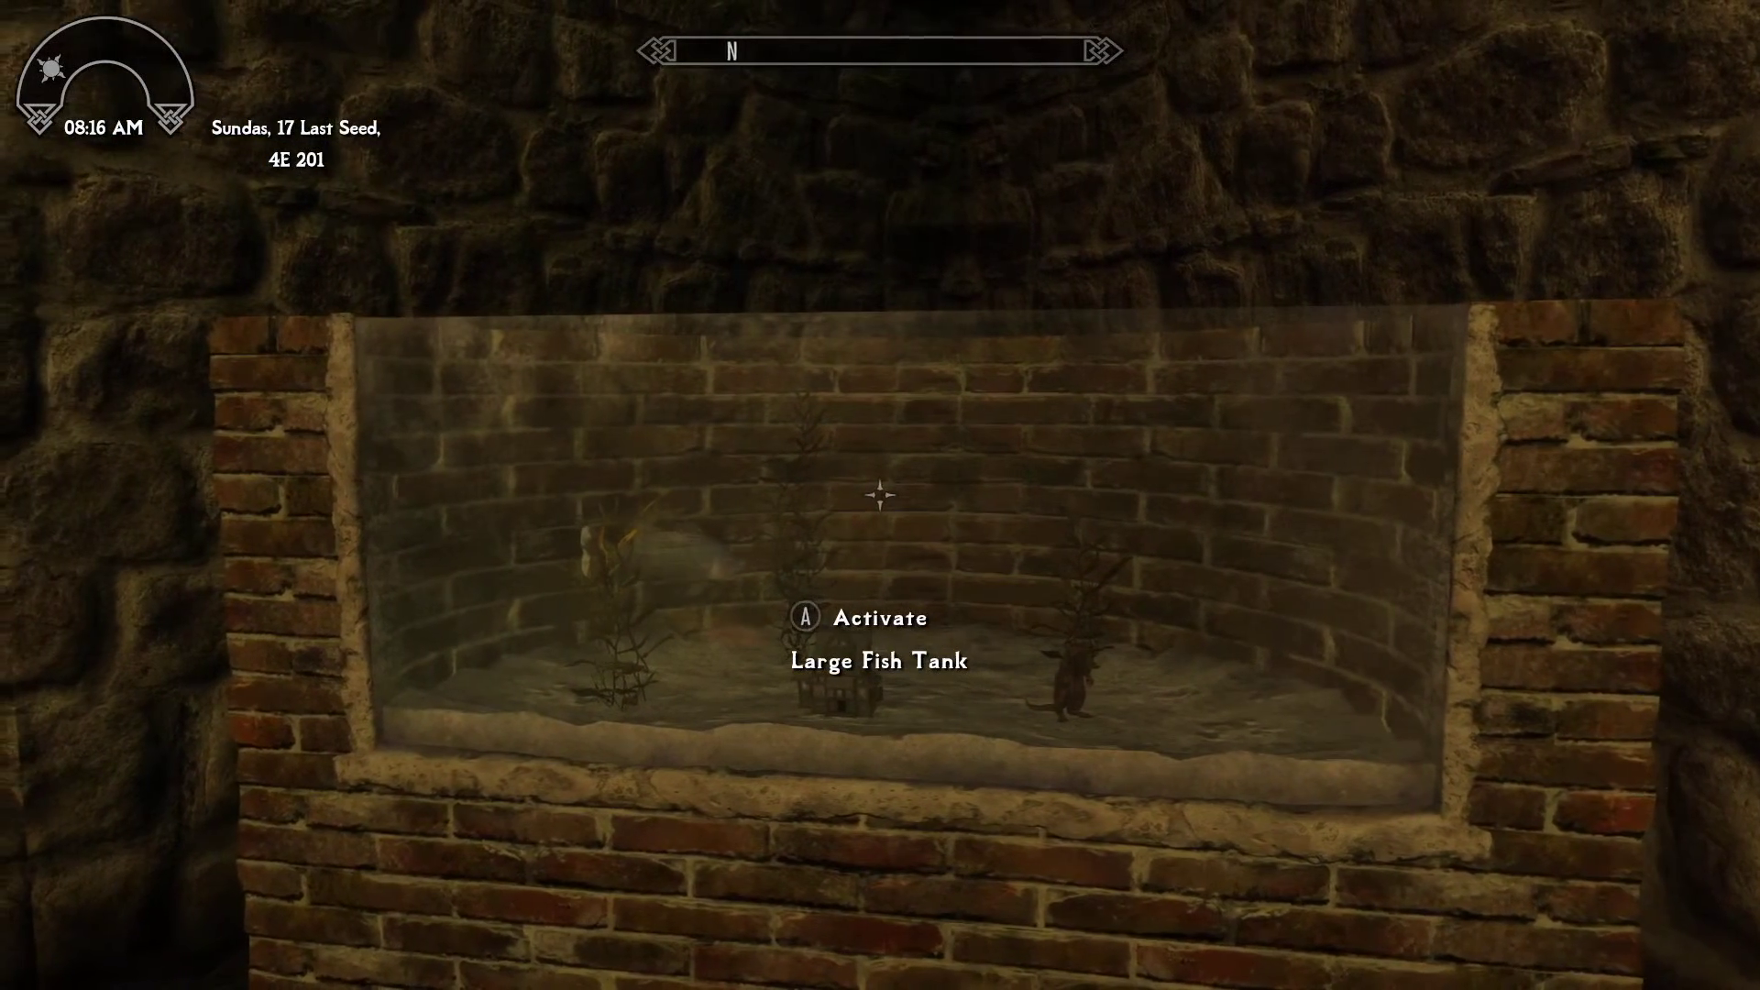
key("w")
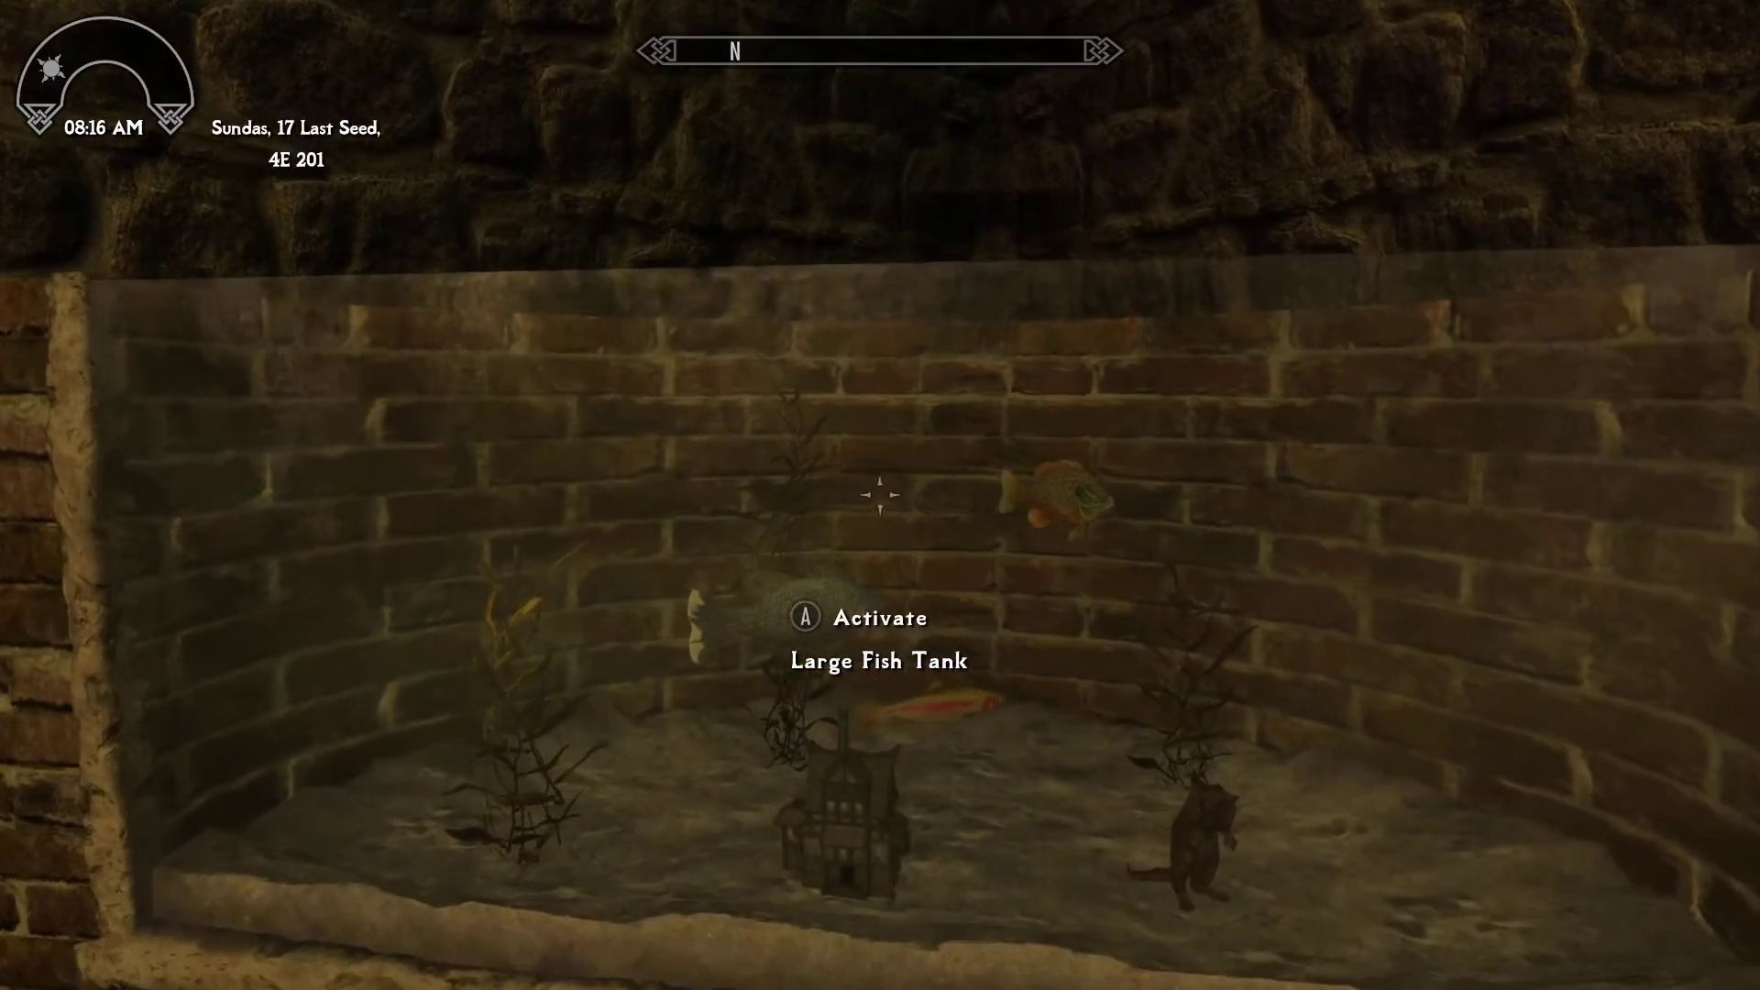
key("s")
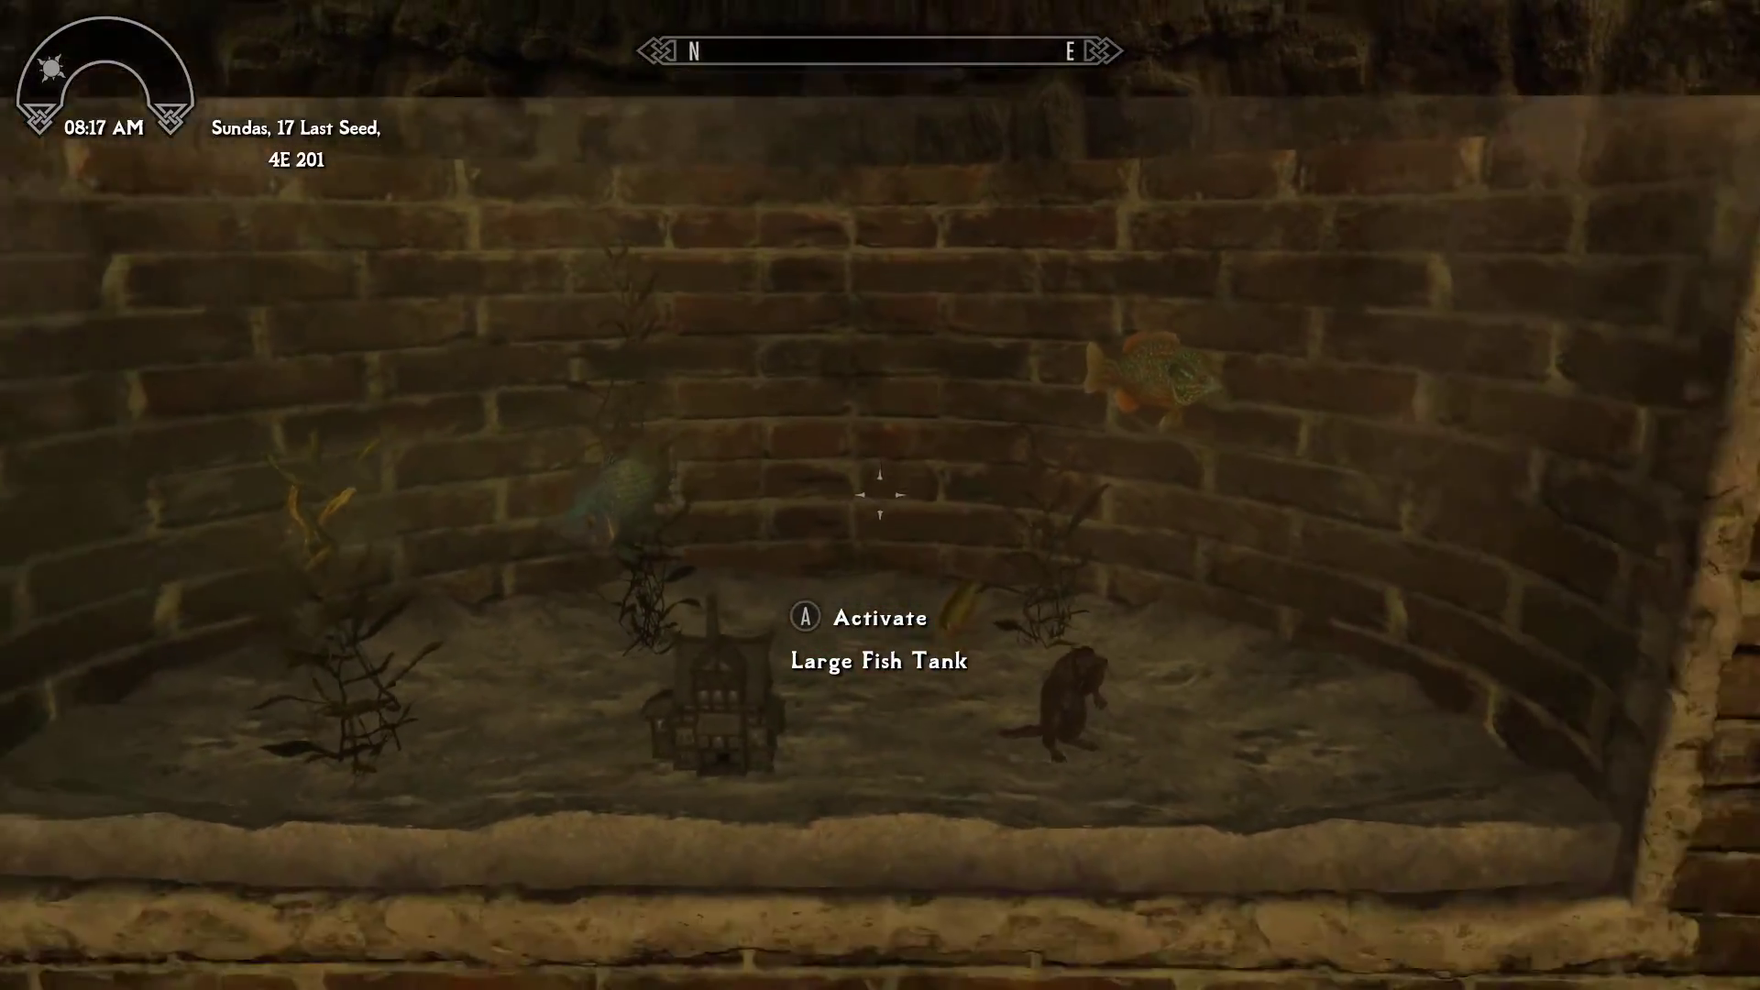
- Look over the other brick fish tank, the fireplace and the Button pedestal in the warehouse
key("w")
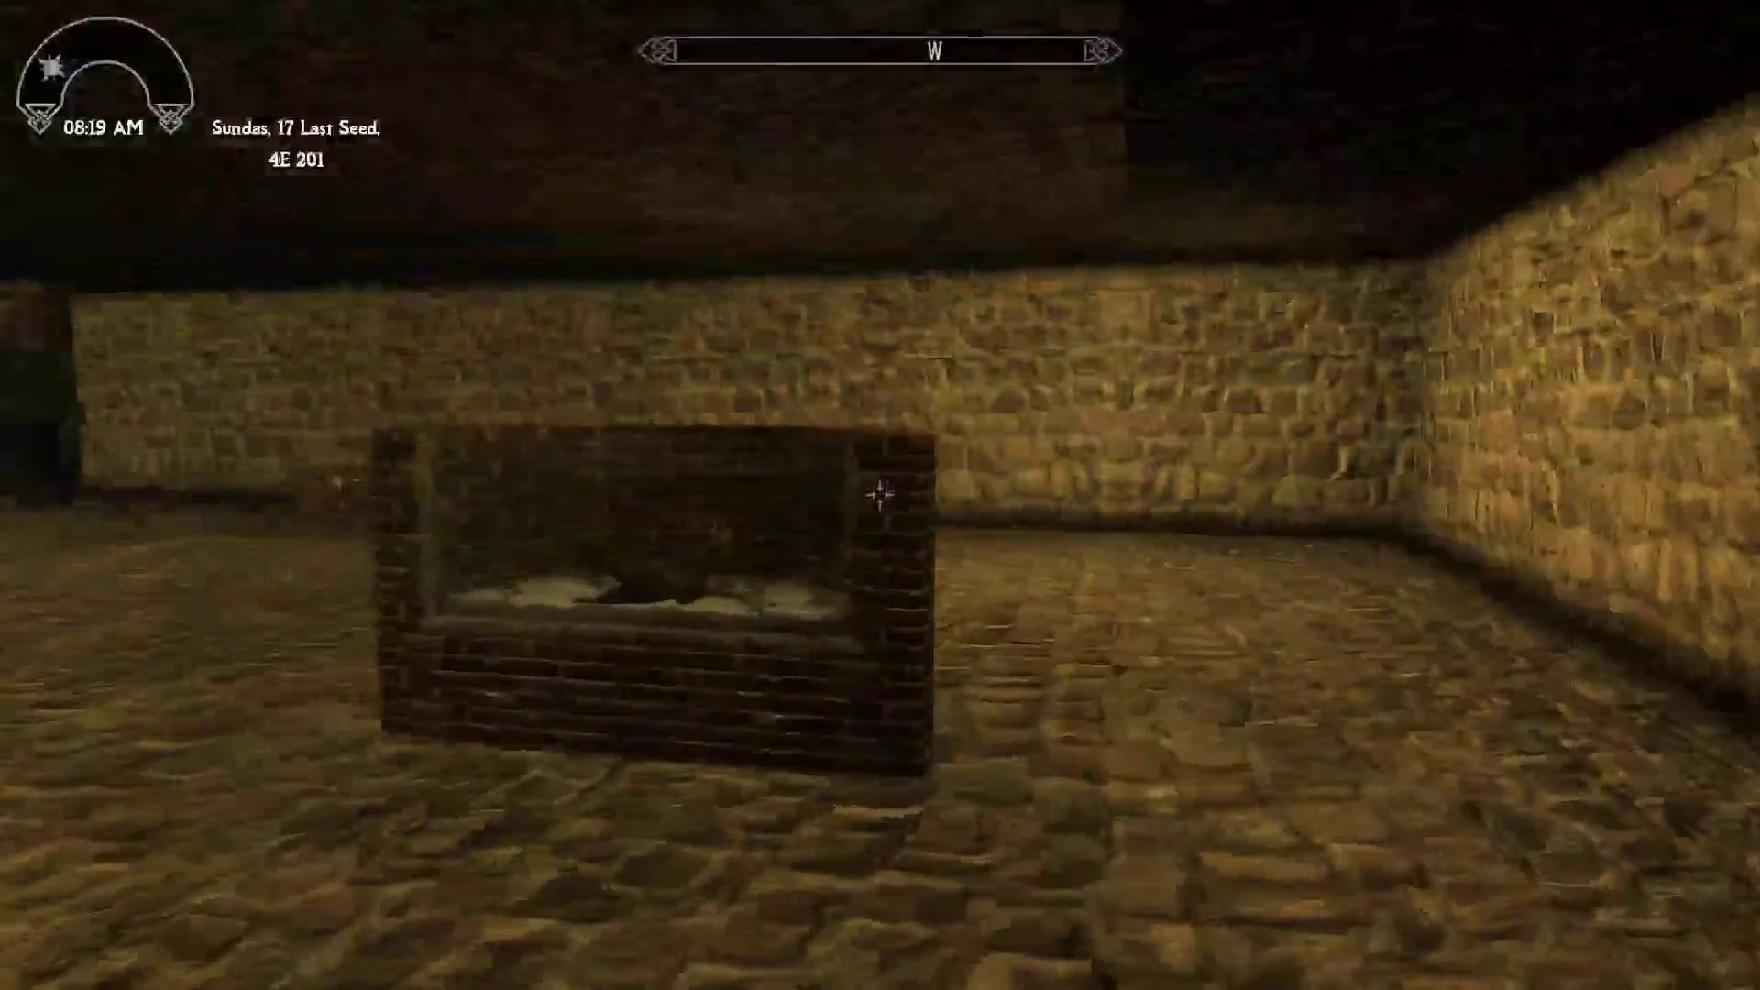
key("w")
key("e")
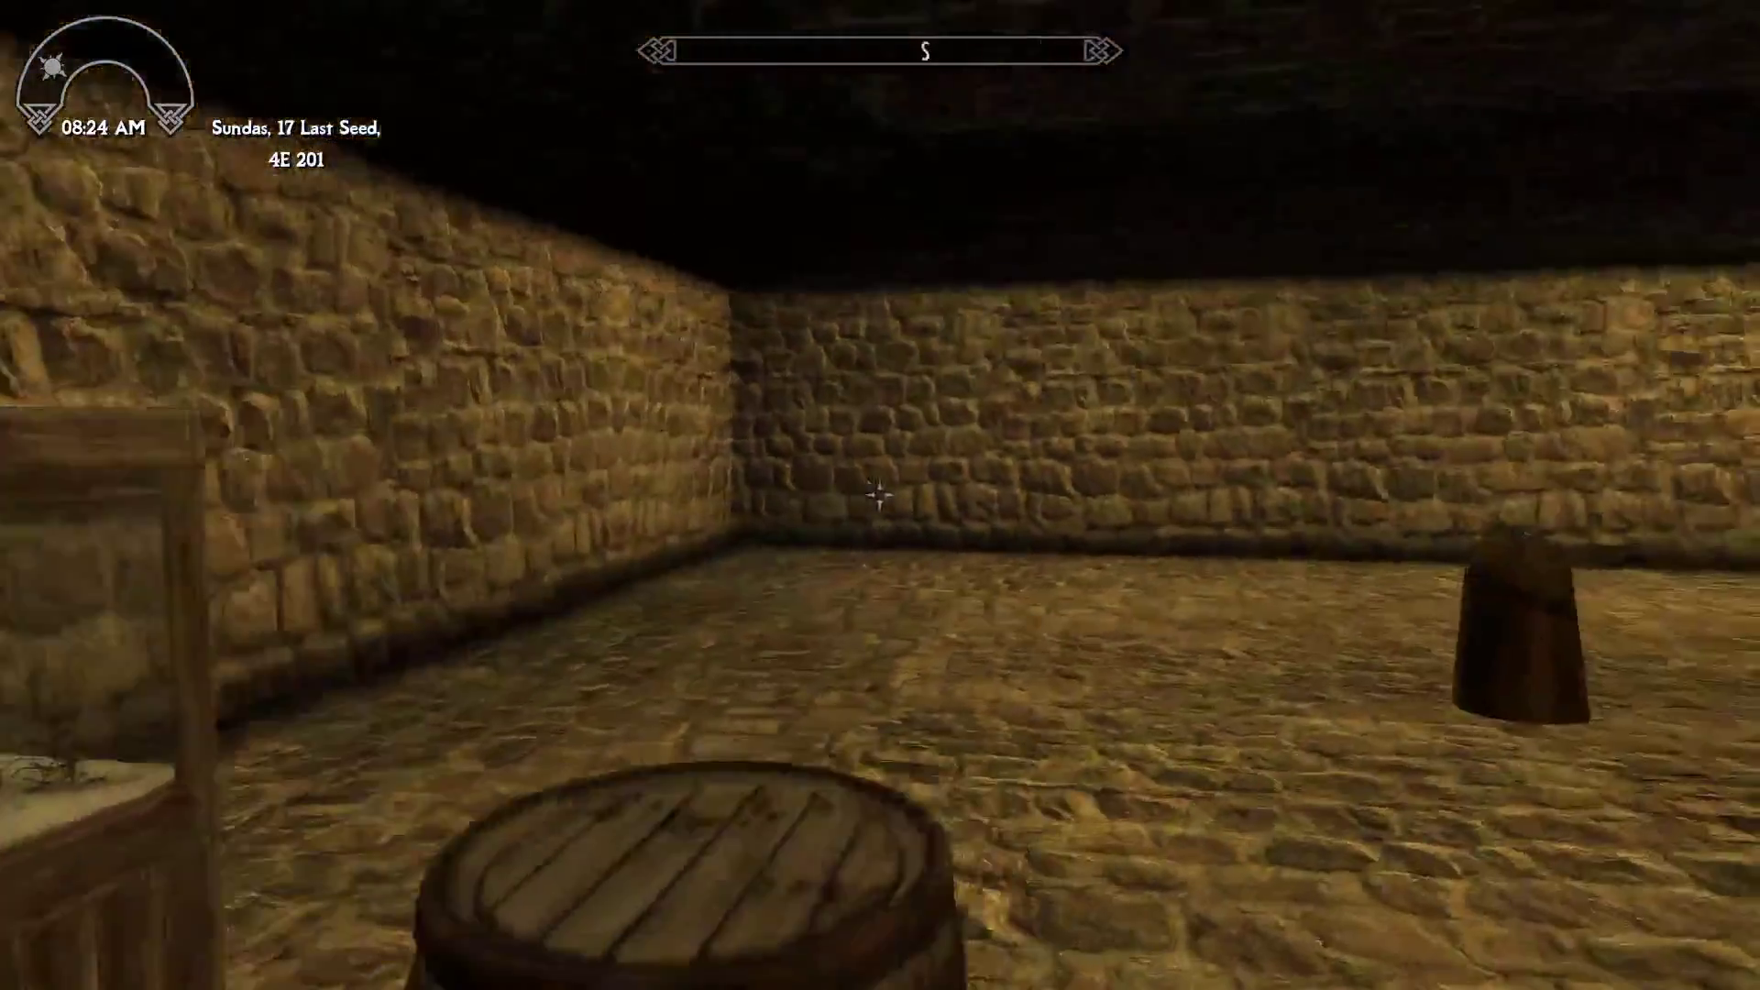
key("e")
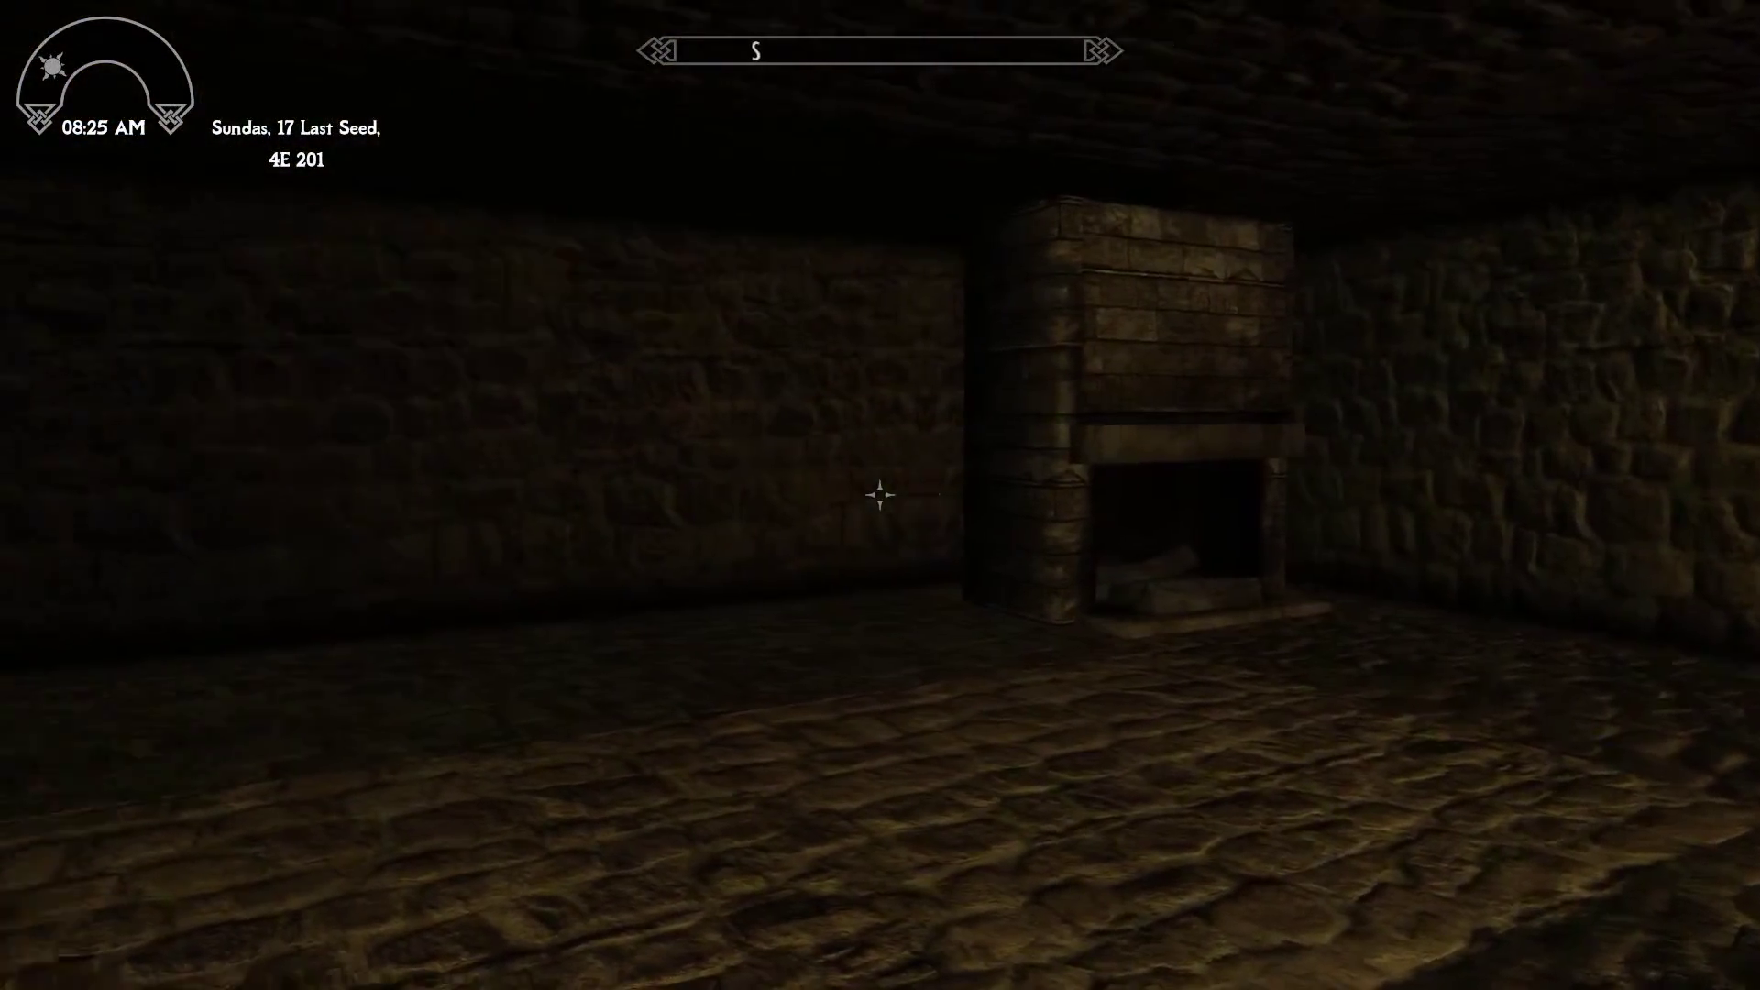
key("e")
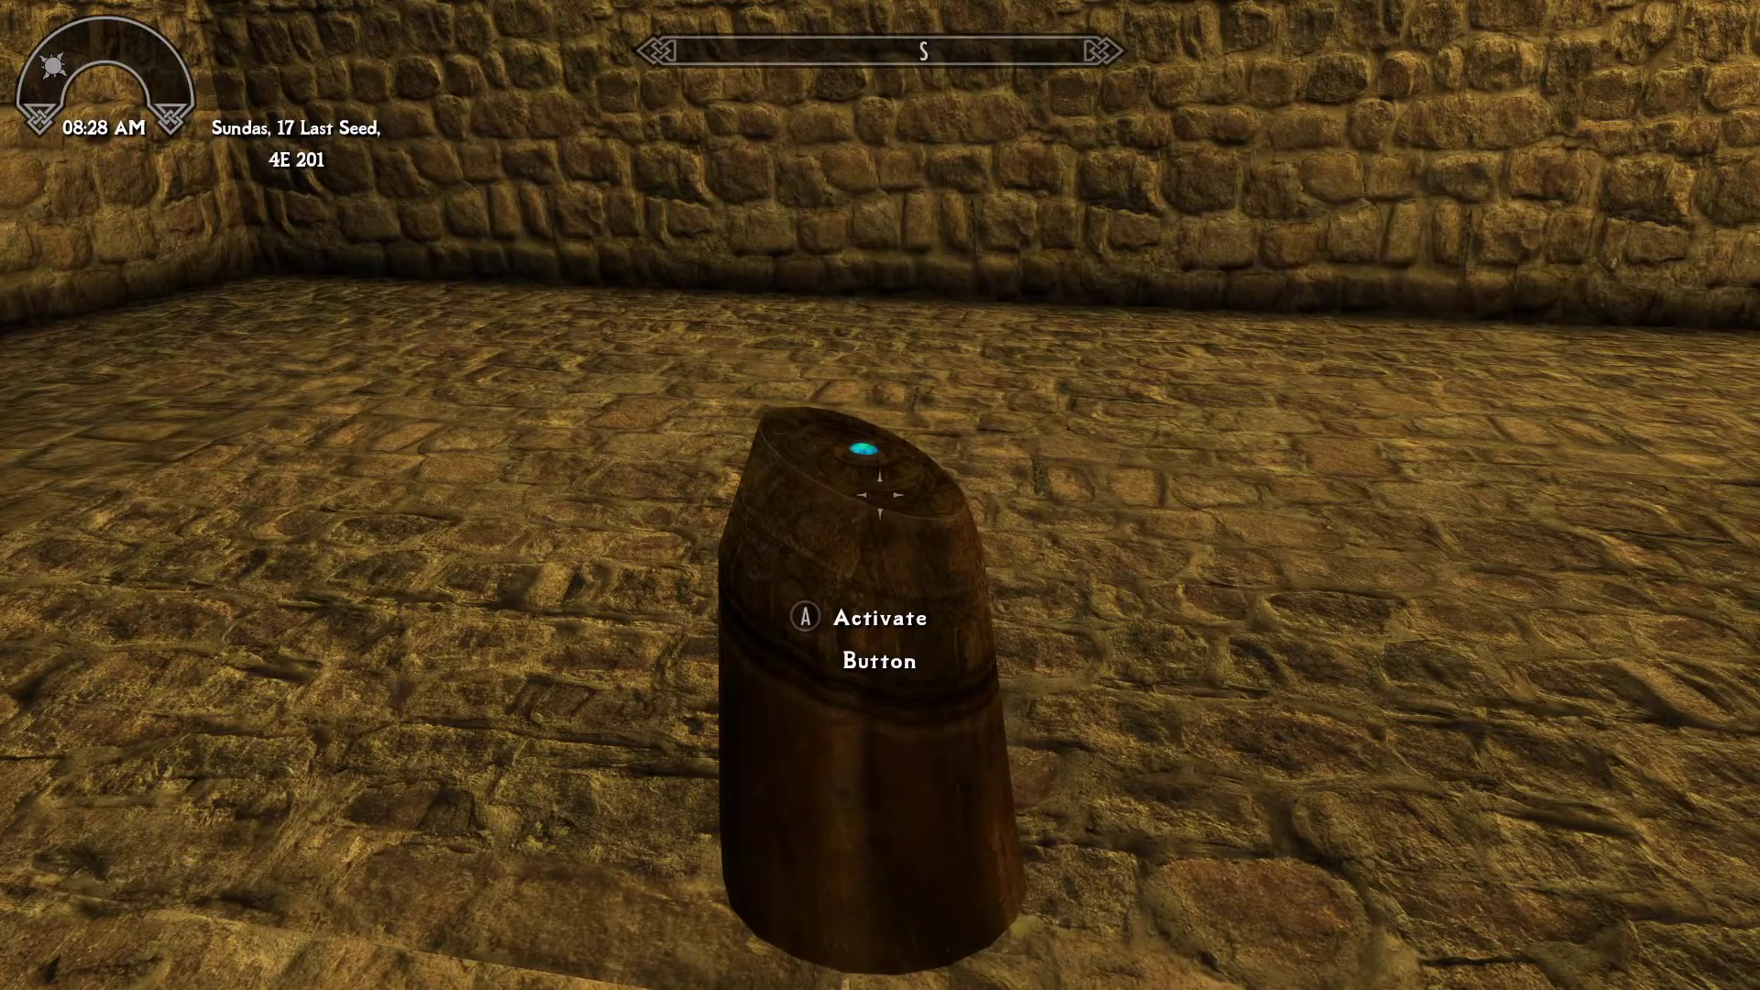
- Load the test cell with the console command coc jf_testcell and walk through the room
key("grave")
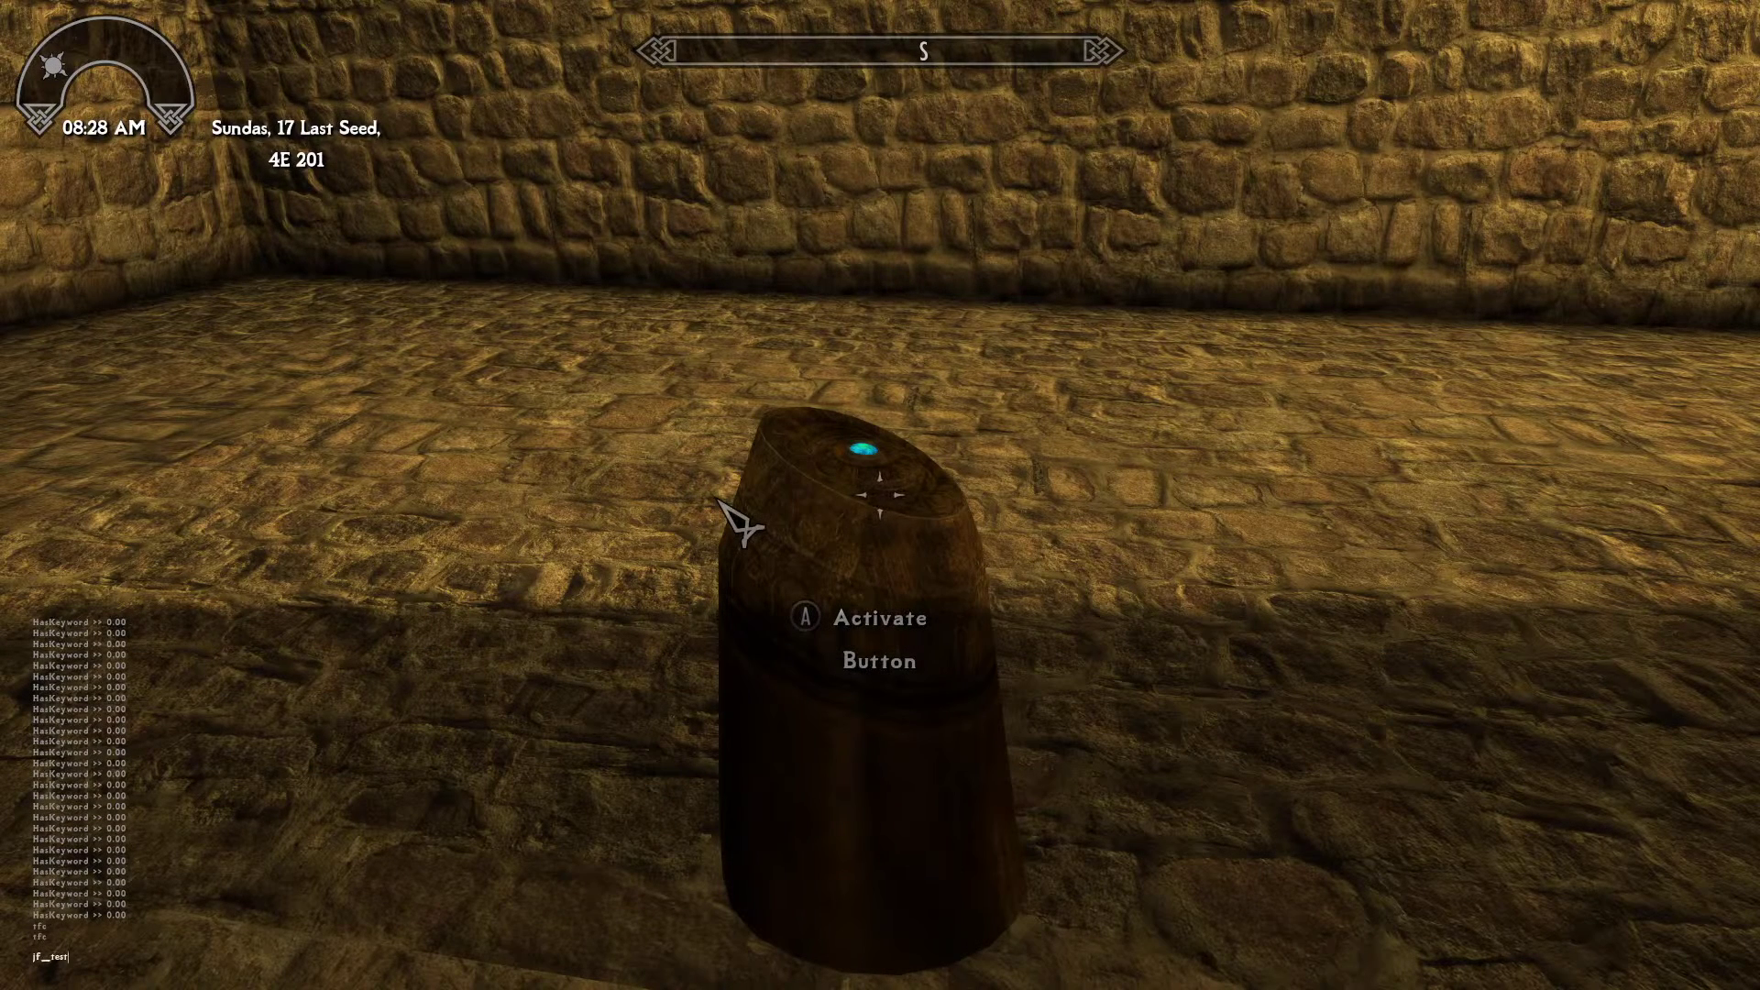
type("jf_testcell")
key("Return")
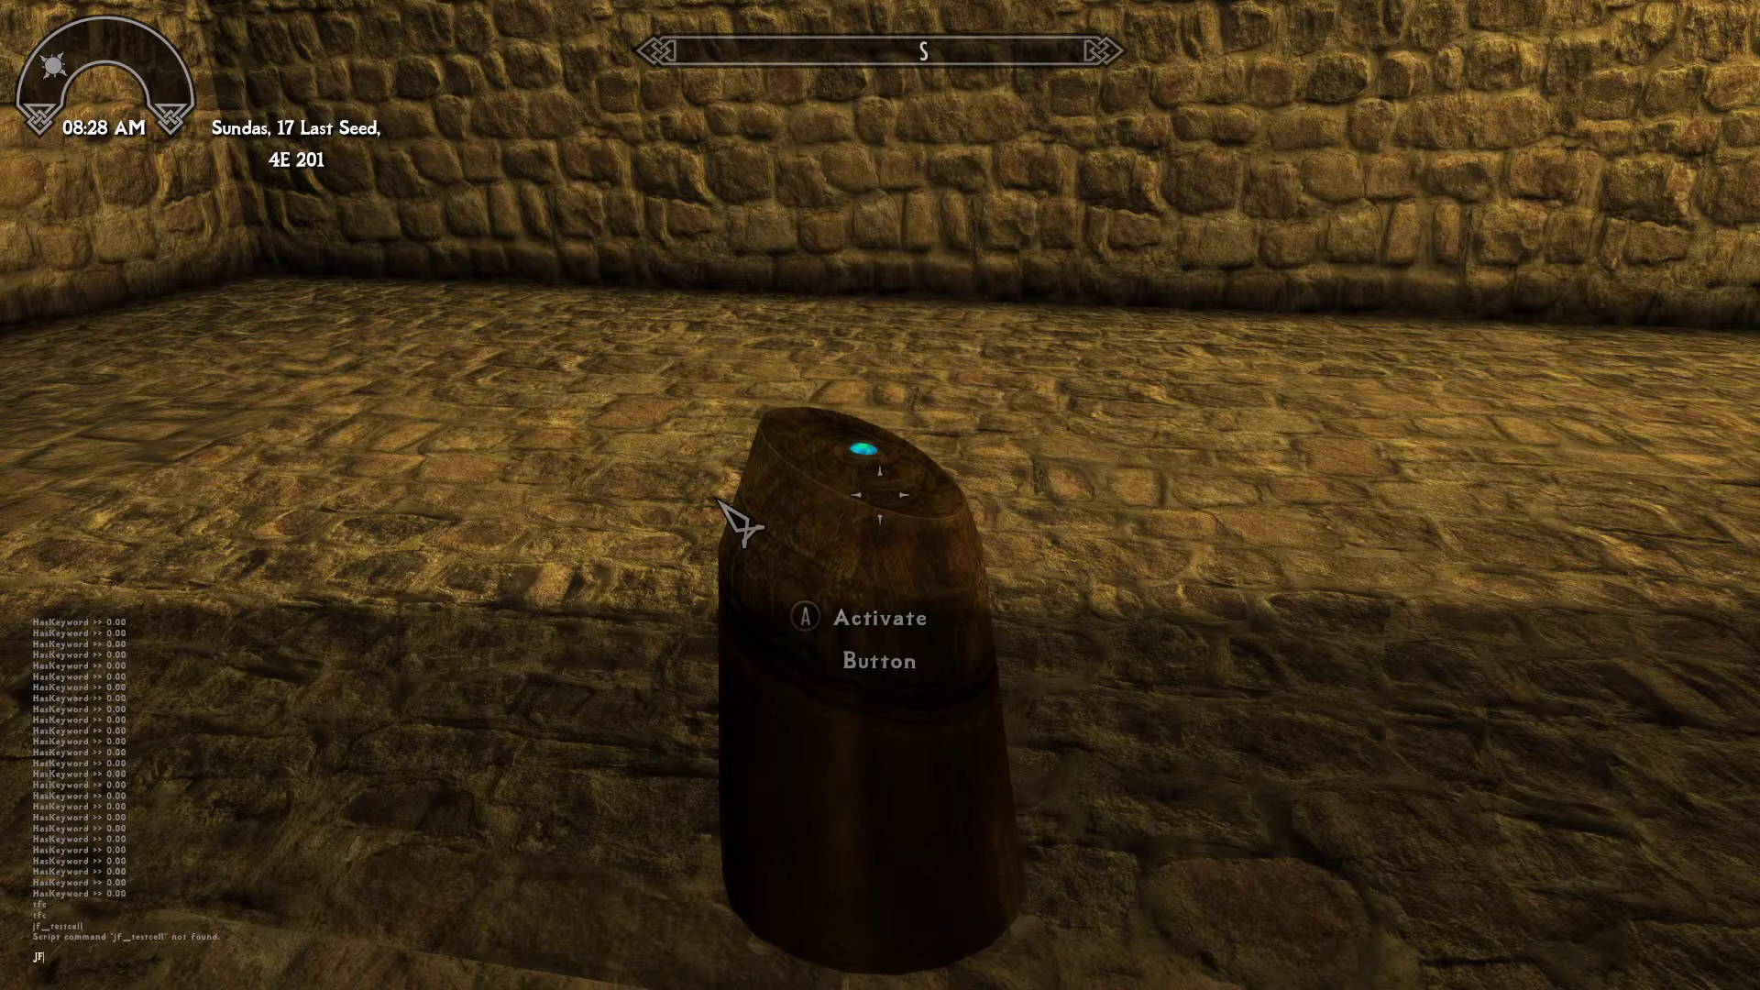
key("Return")
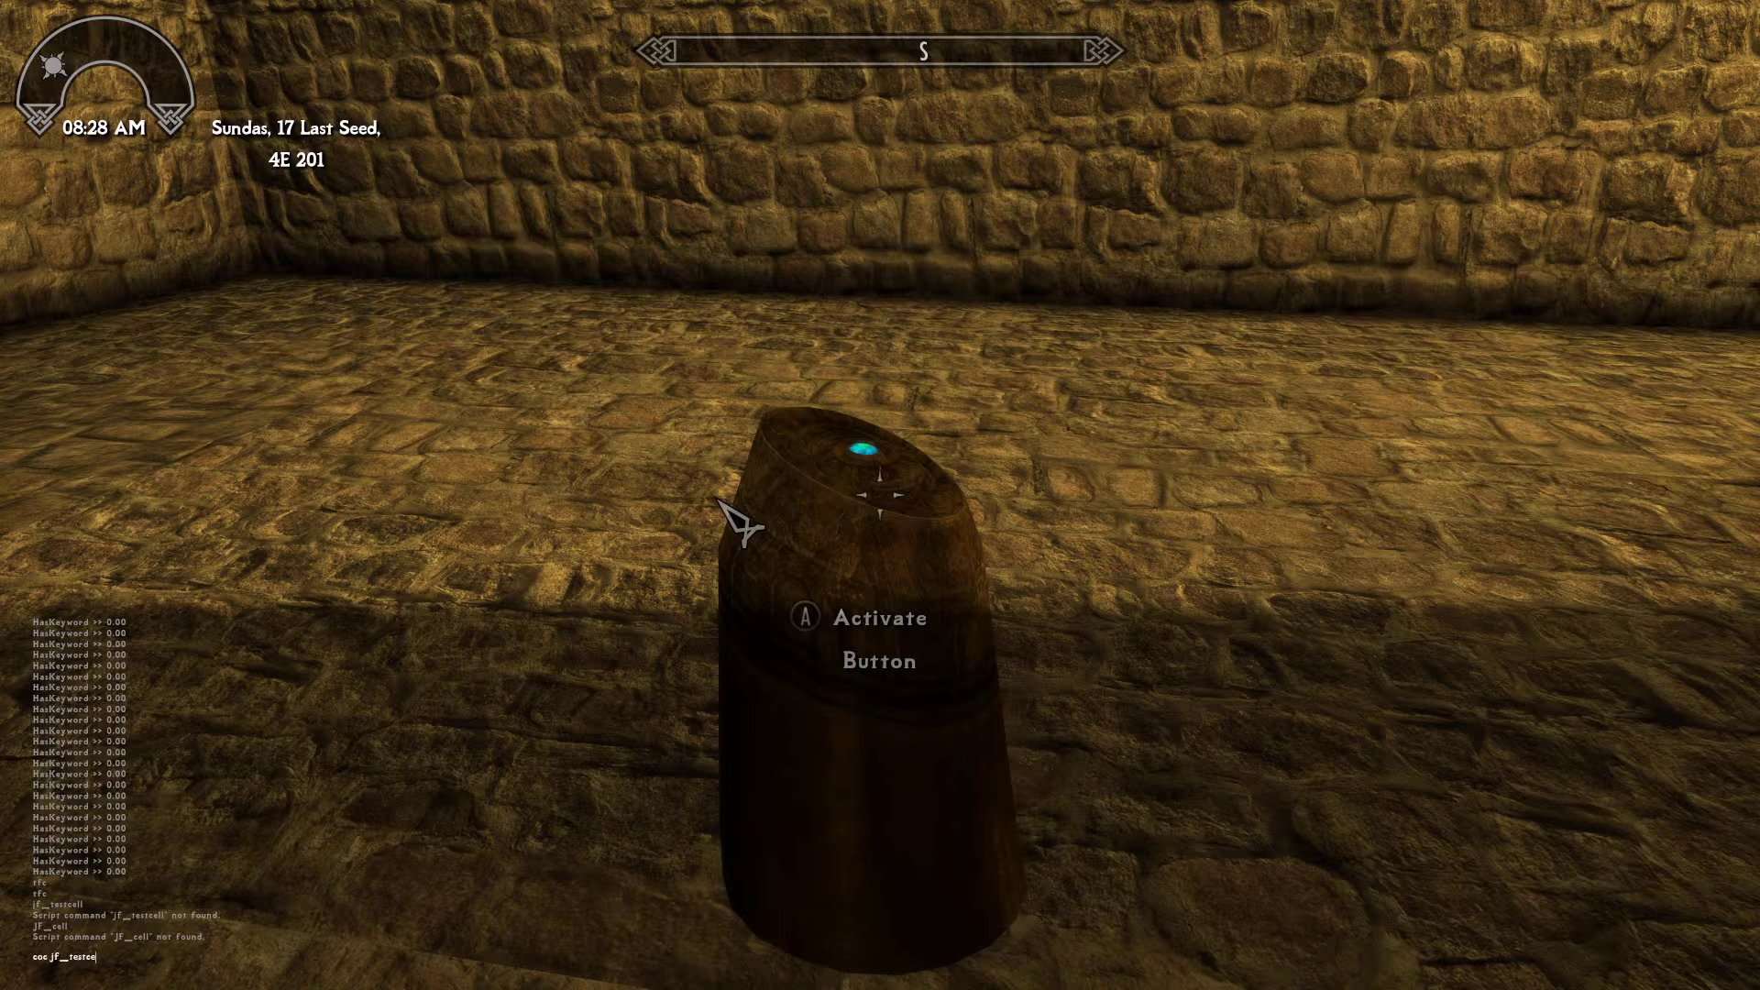
key("Return")
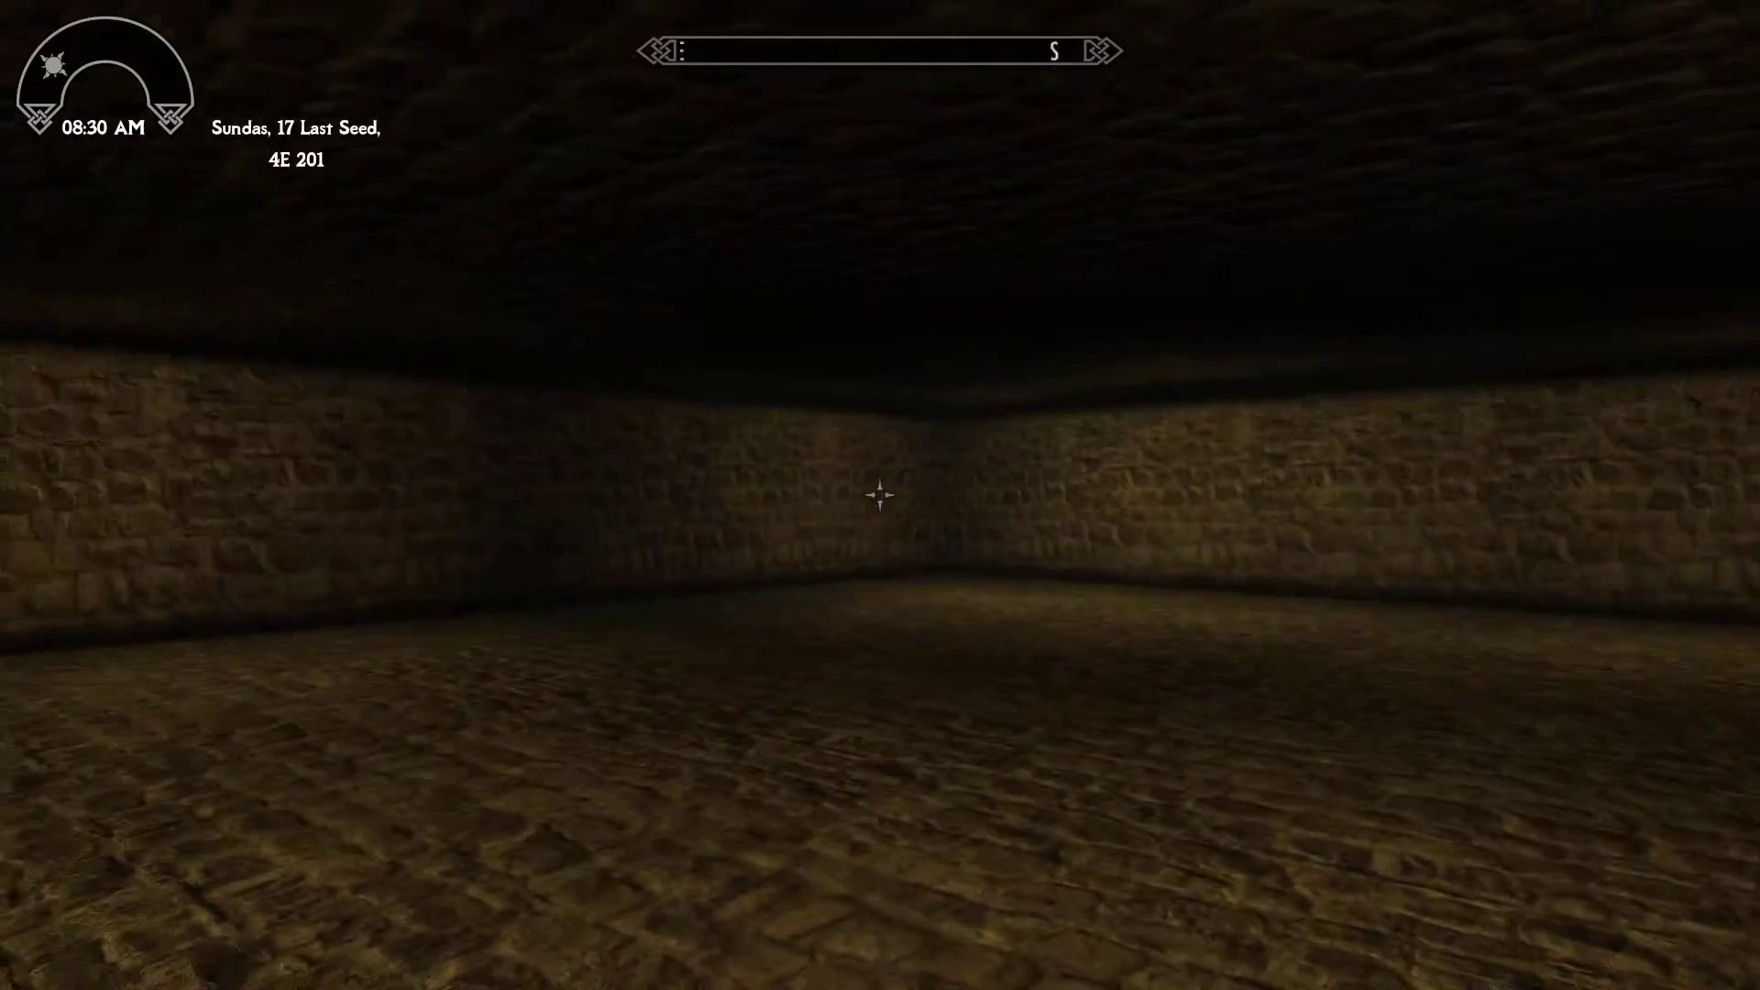
key("w")
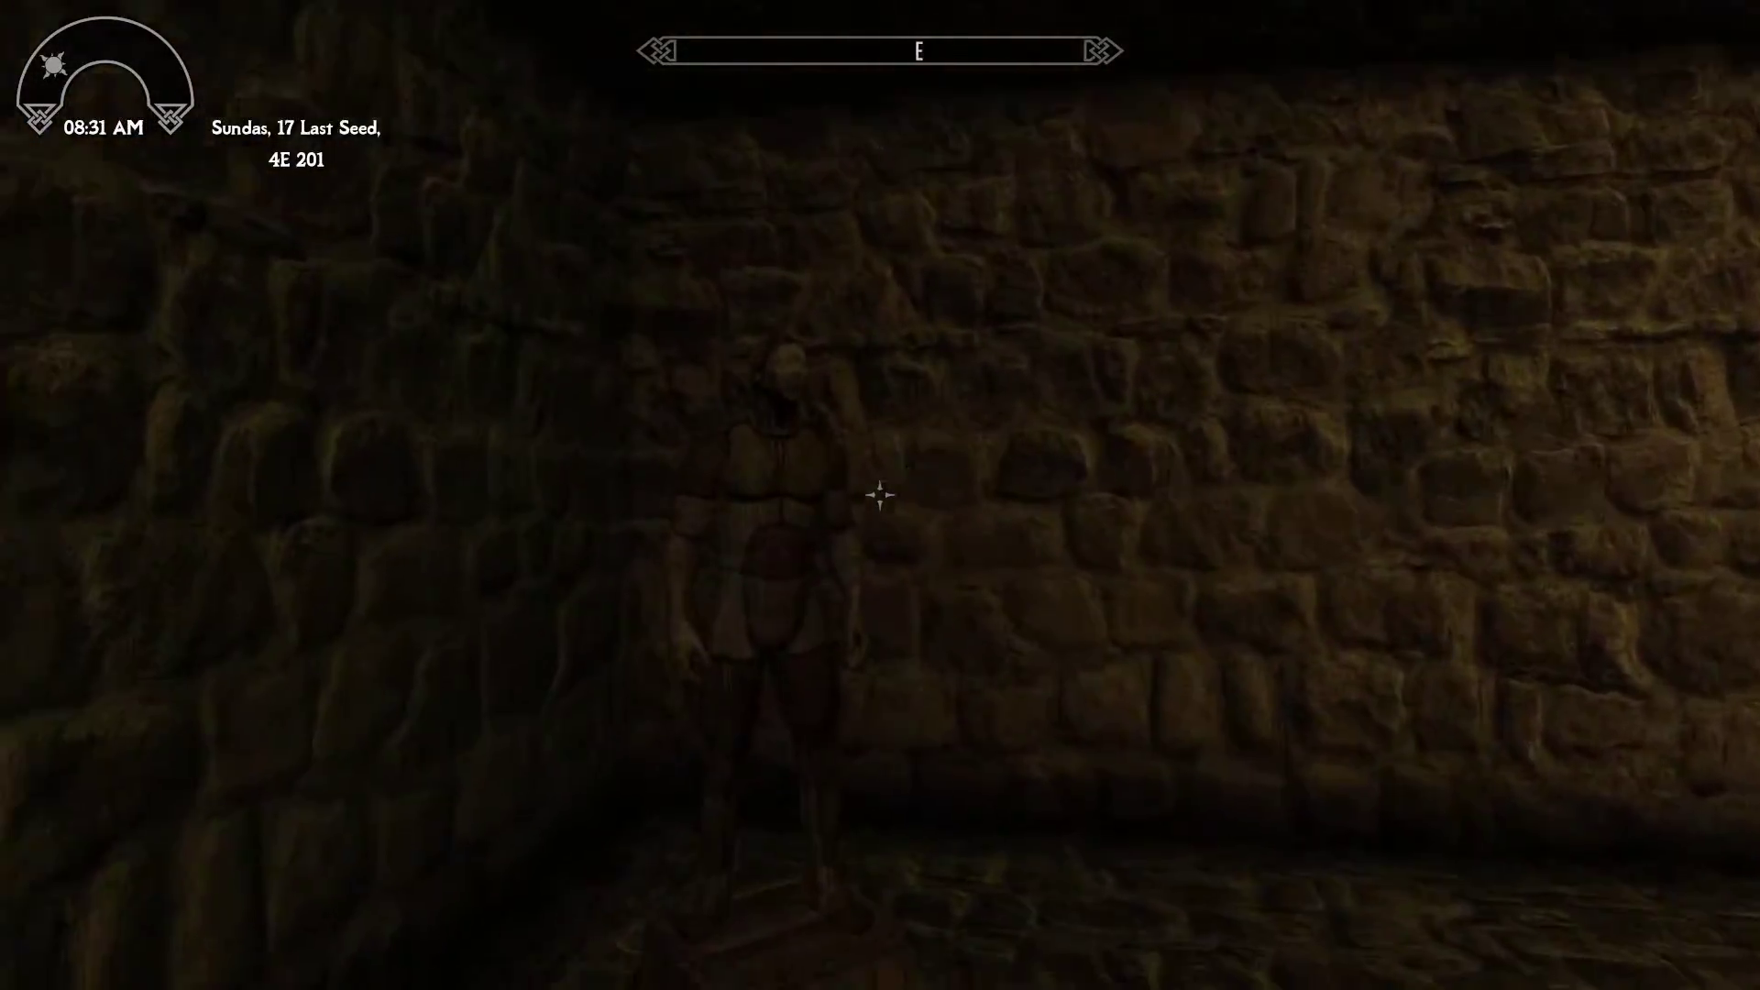
- Test activating the mannequin and the button pedestal in the test cell and look around the room
key("w")
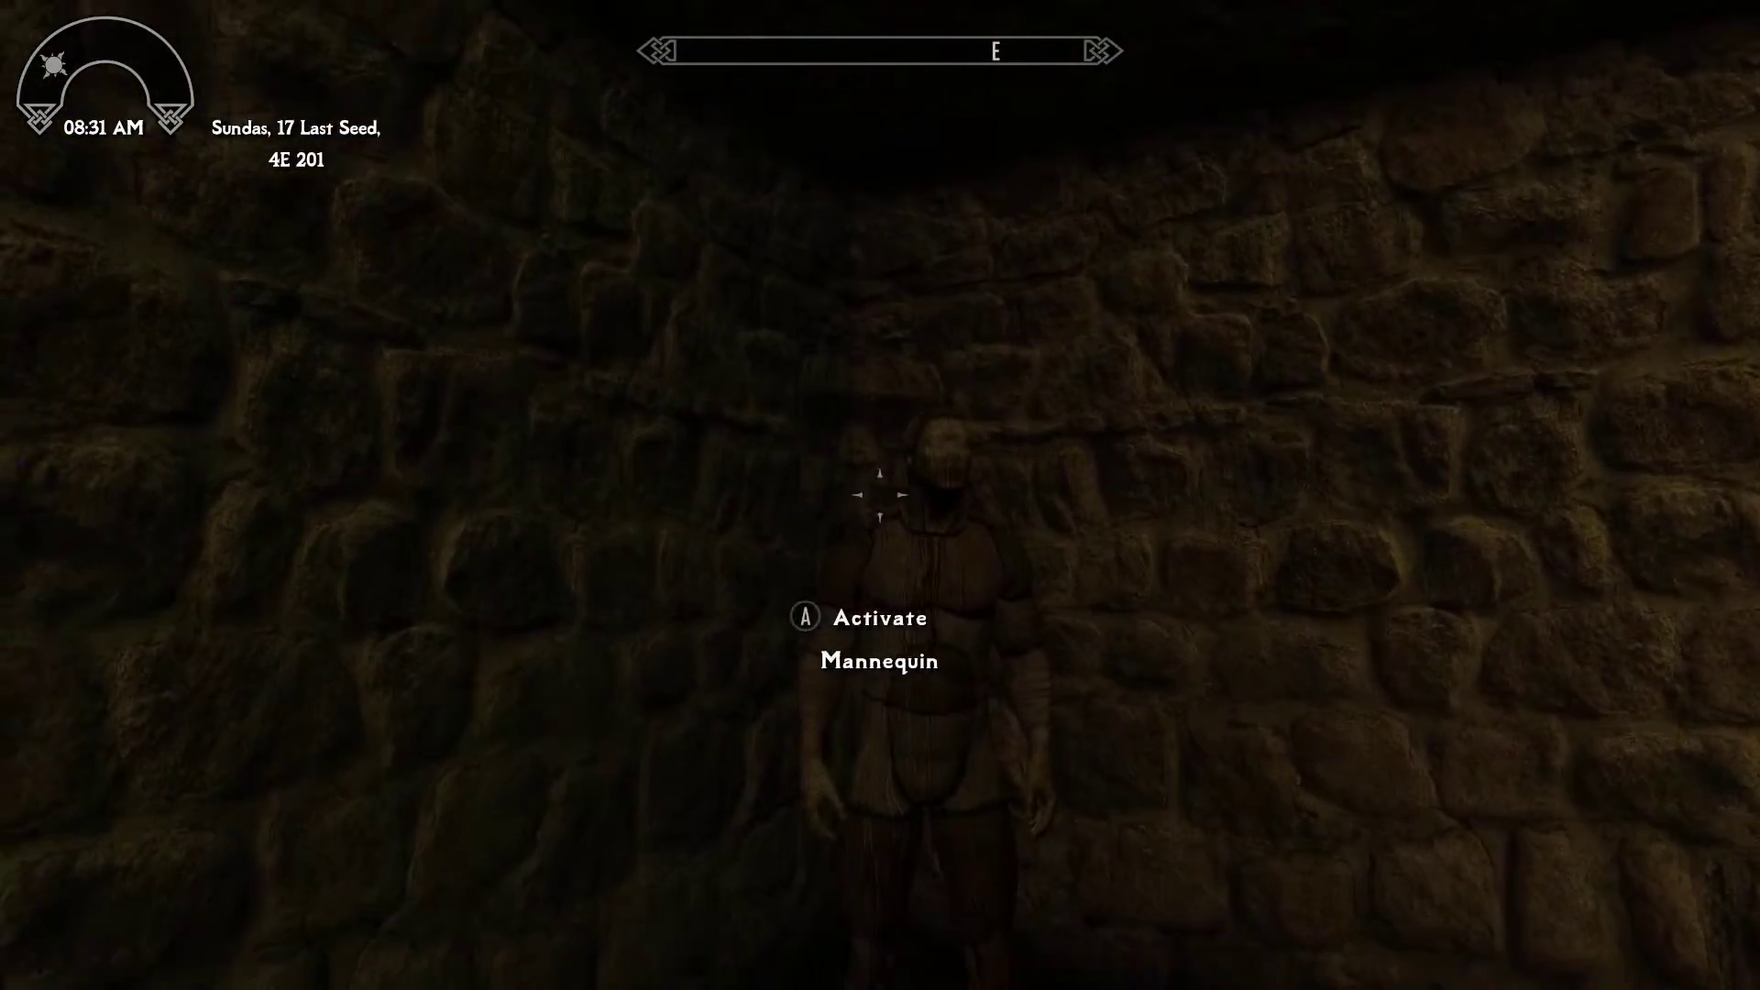
key("e")
key("Tab")
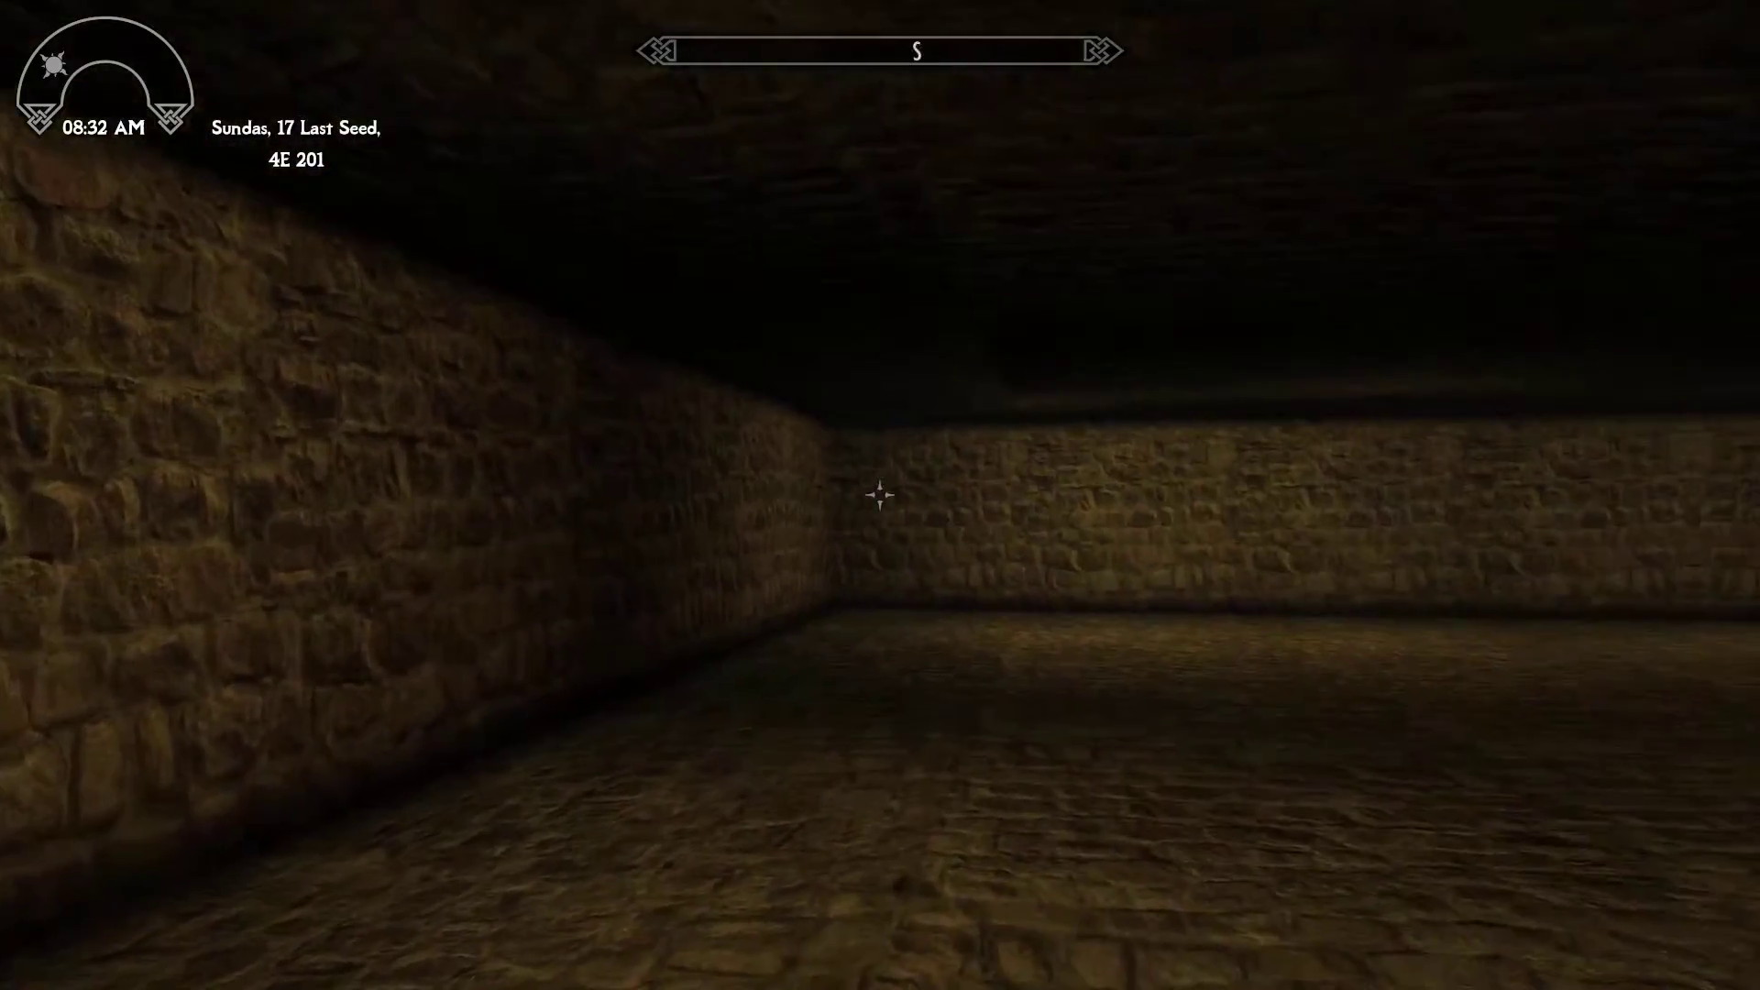
key("w")
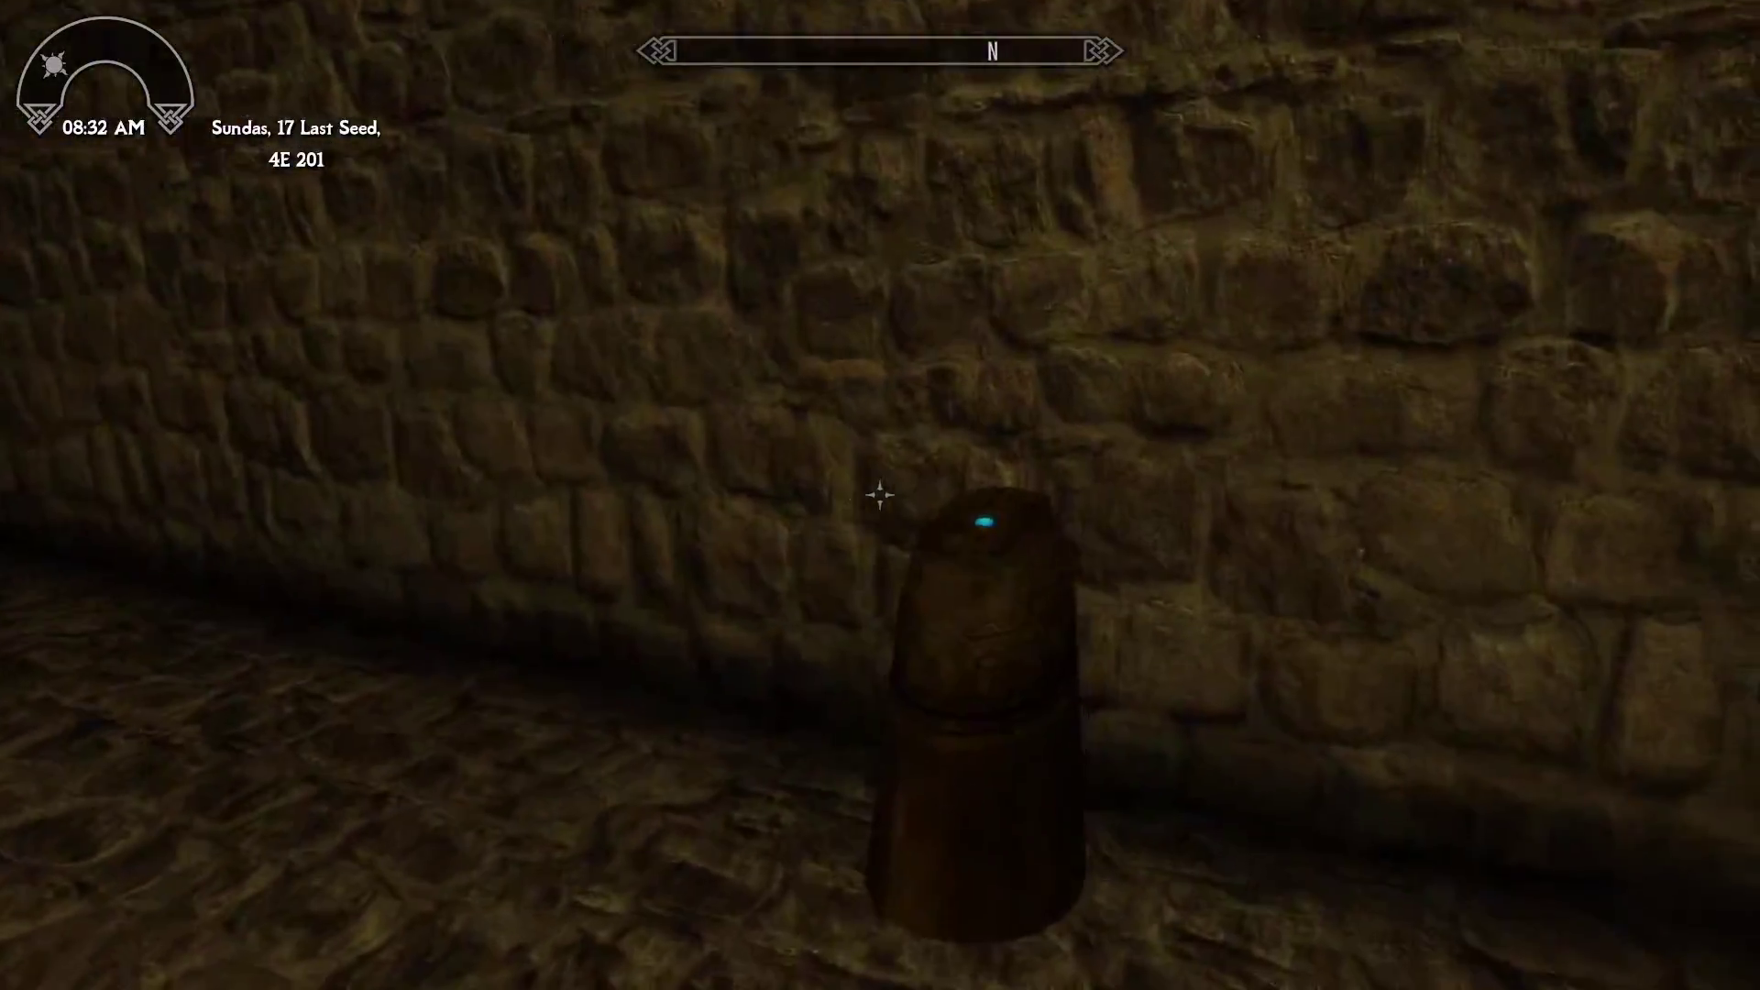
key("e")
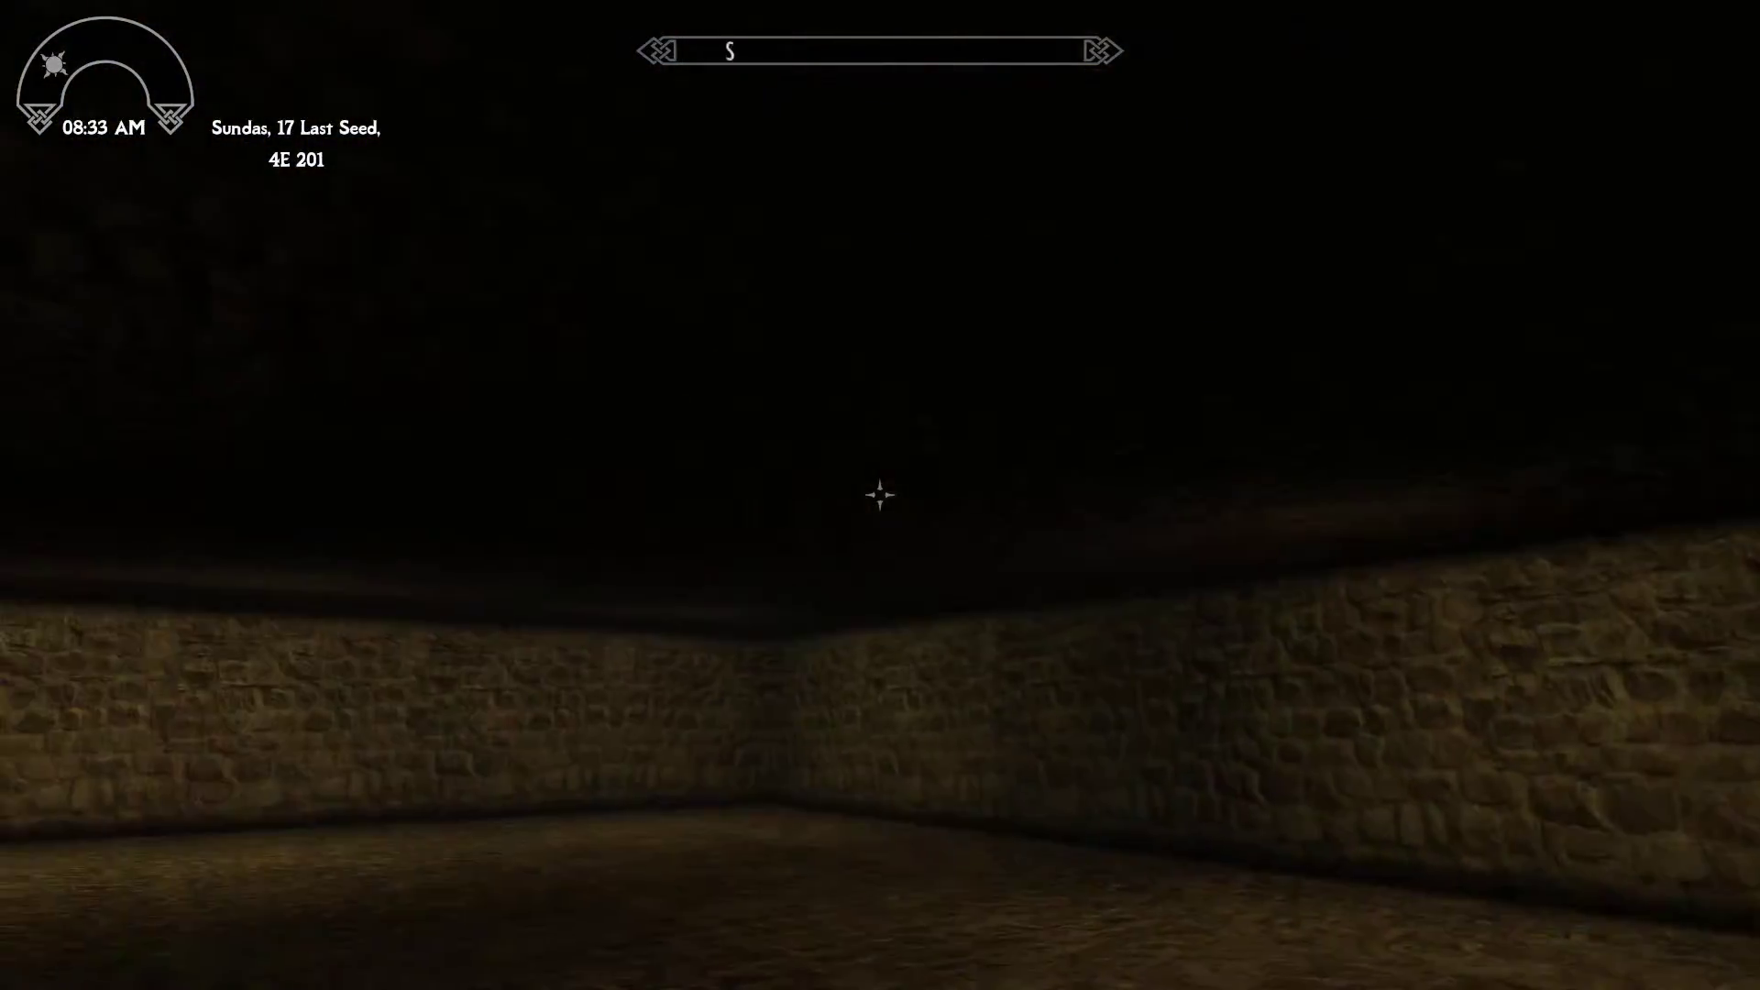
key("w")
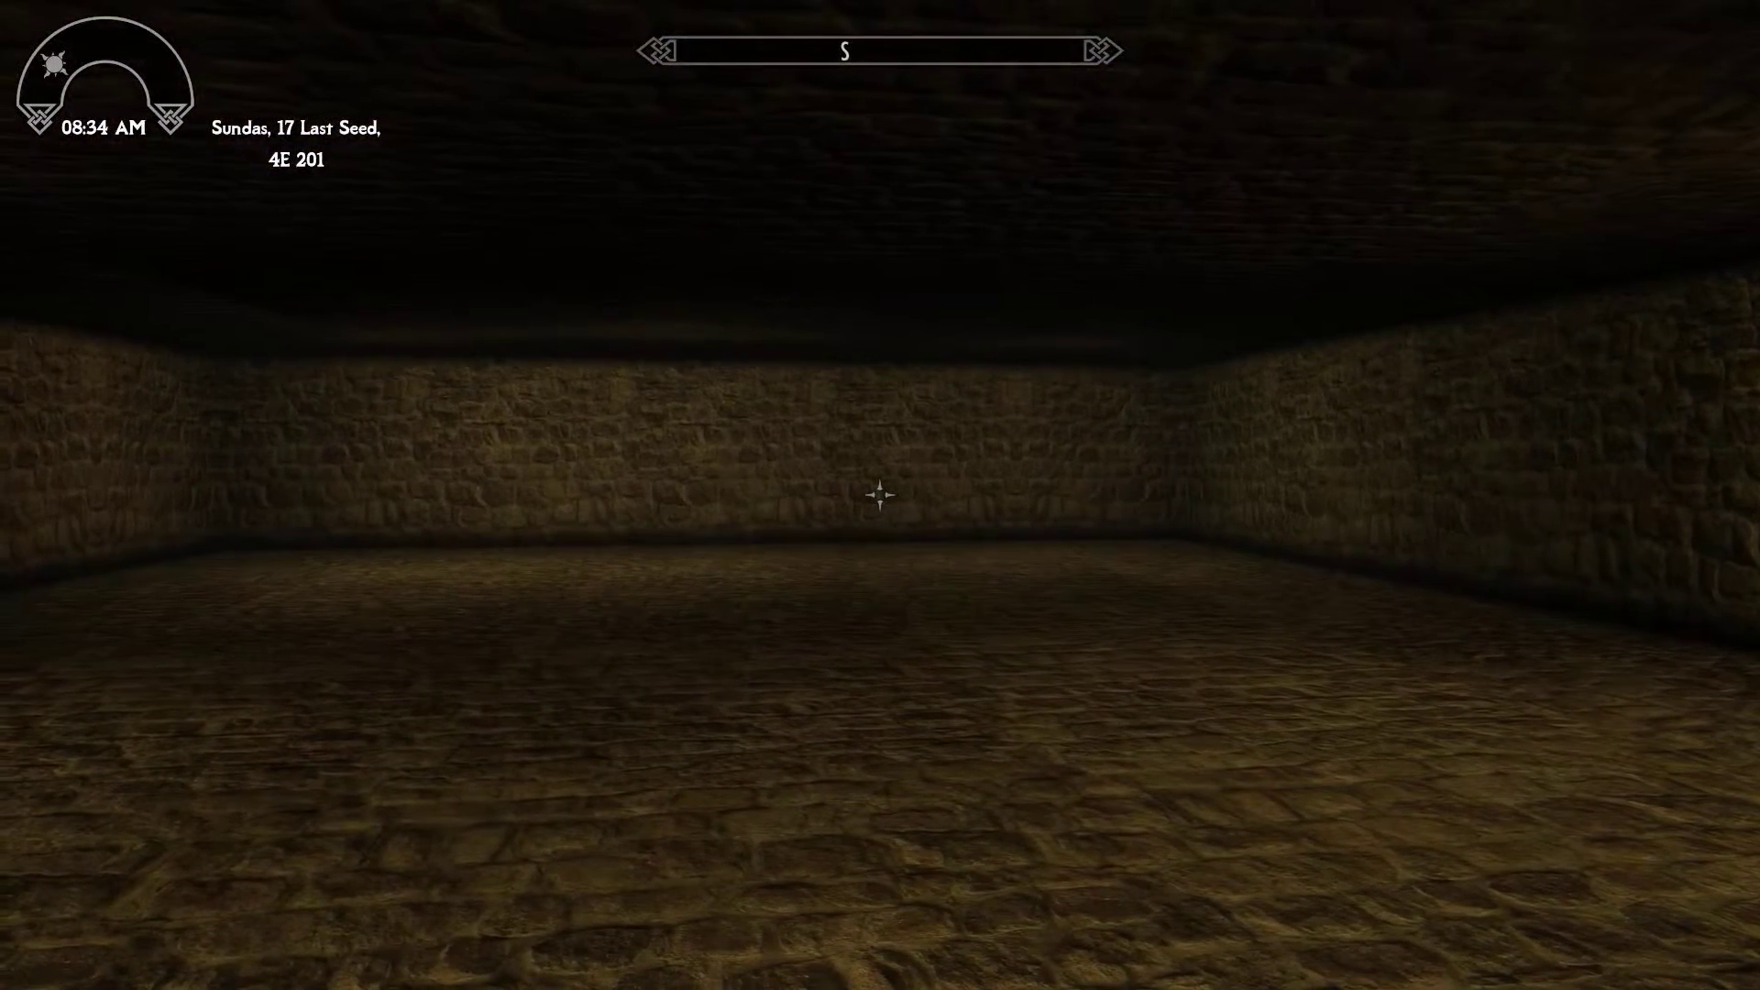
- Quit Skyrim with the console command qqq and switch to the JF_Warehouse01 cell in the Creation Kit
key("grave")
type("qqq")
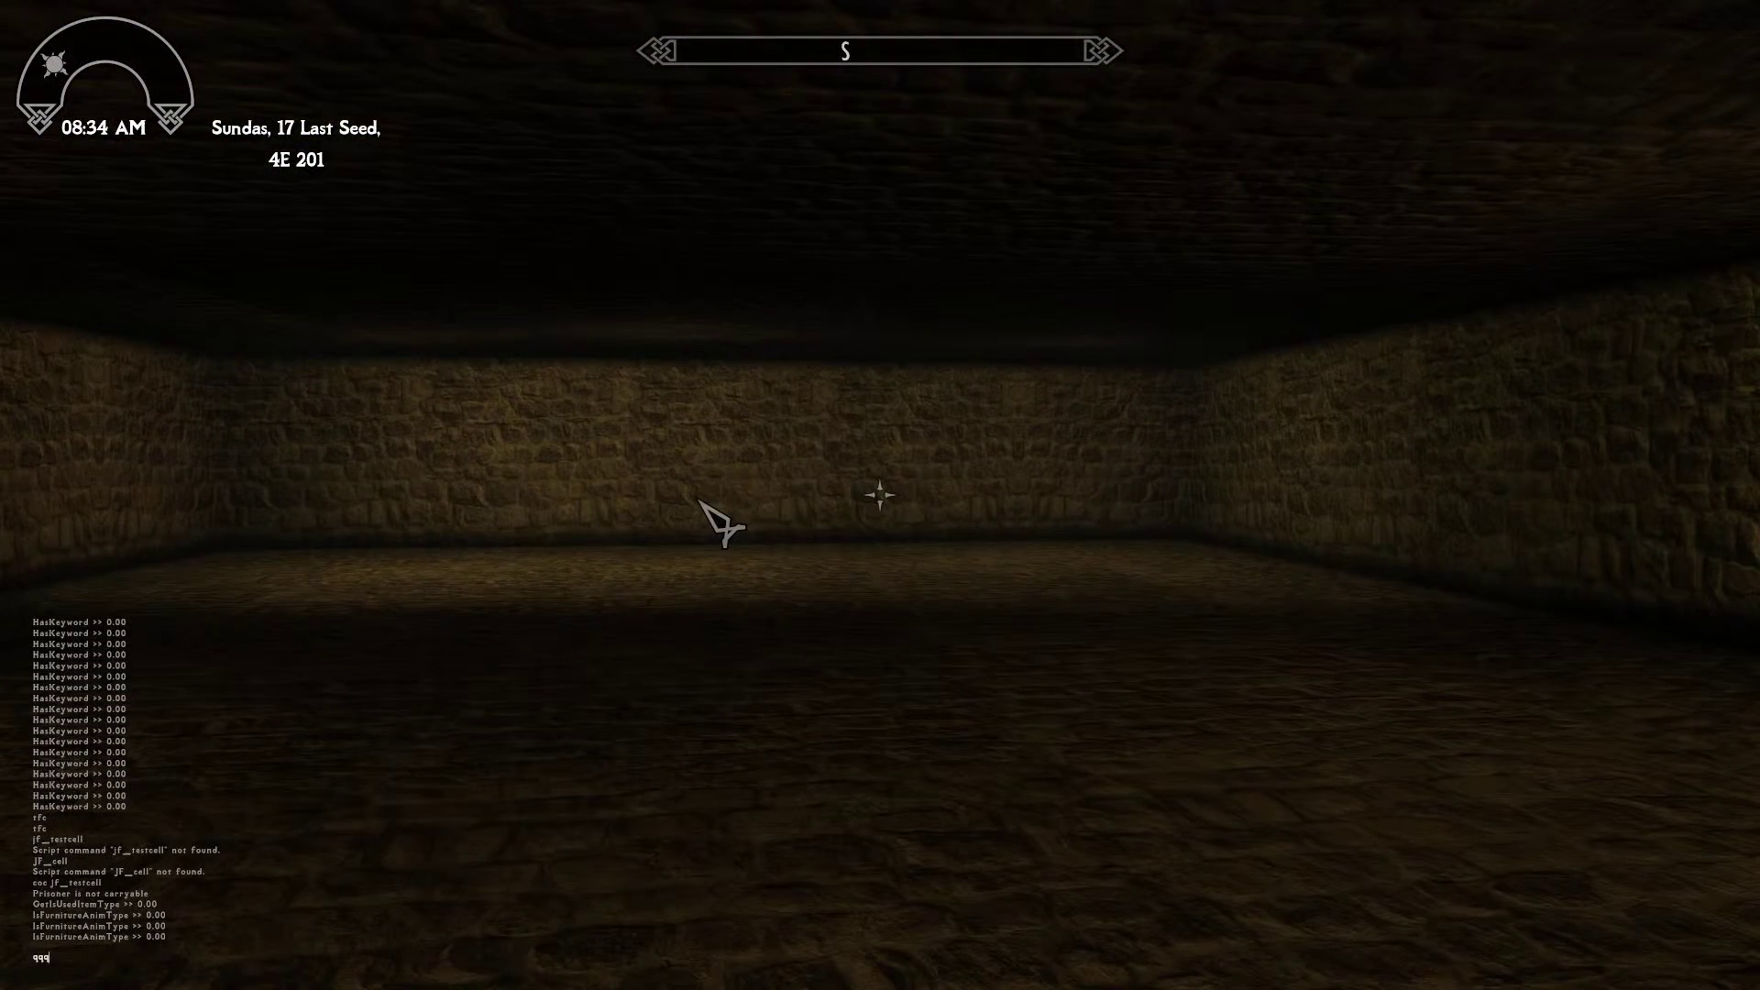
key("Return")
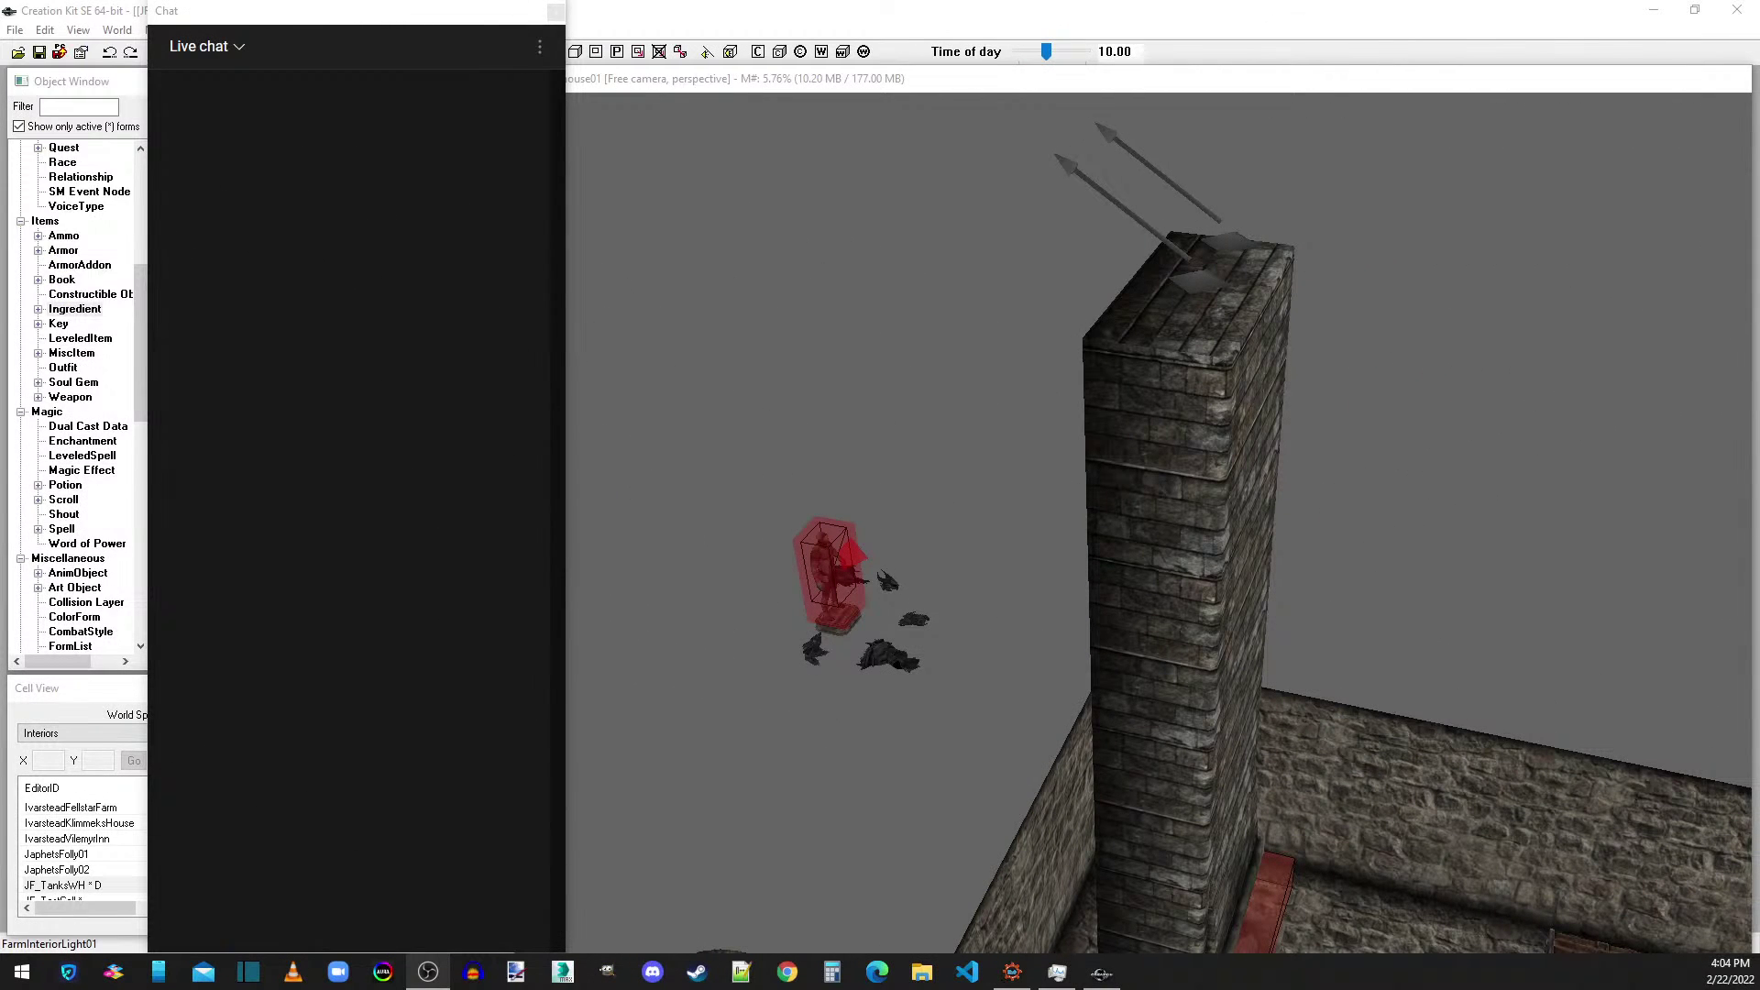
key("alt+Tab")
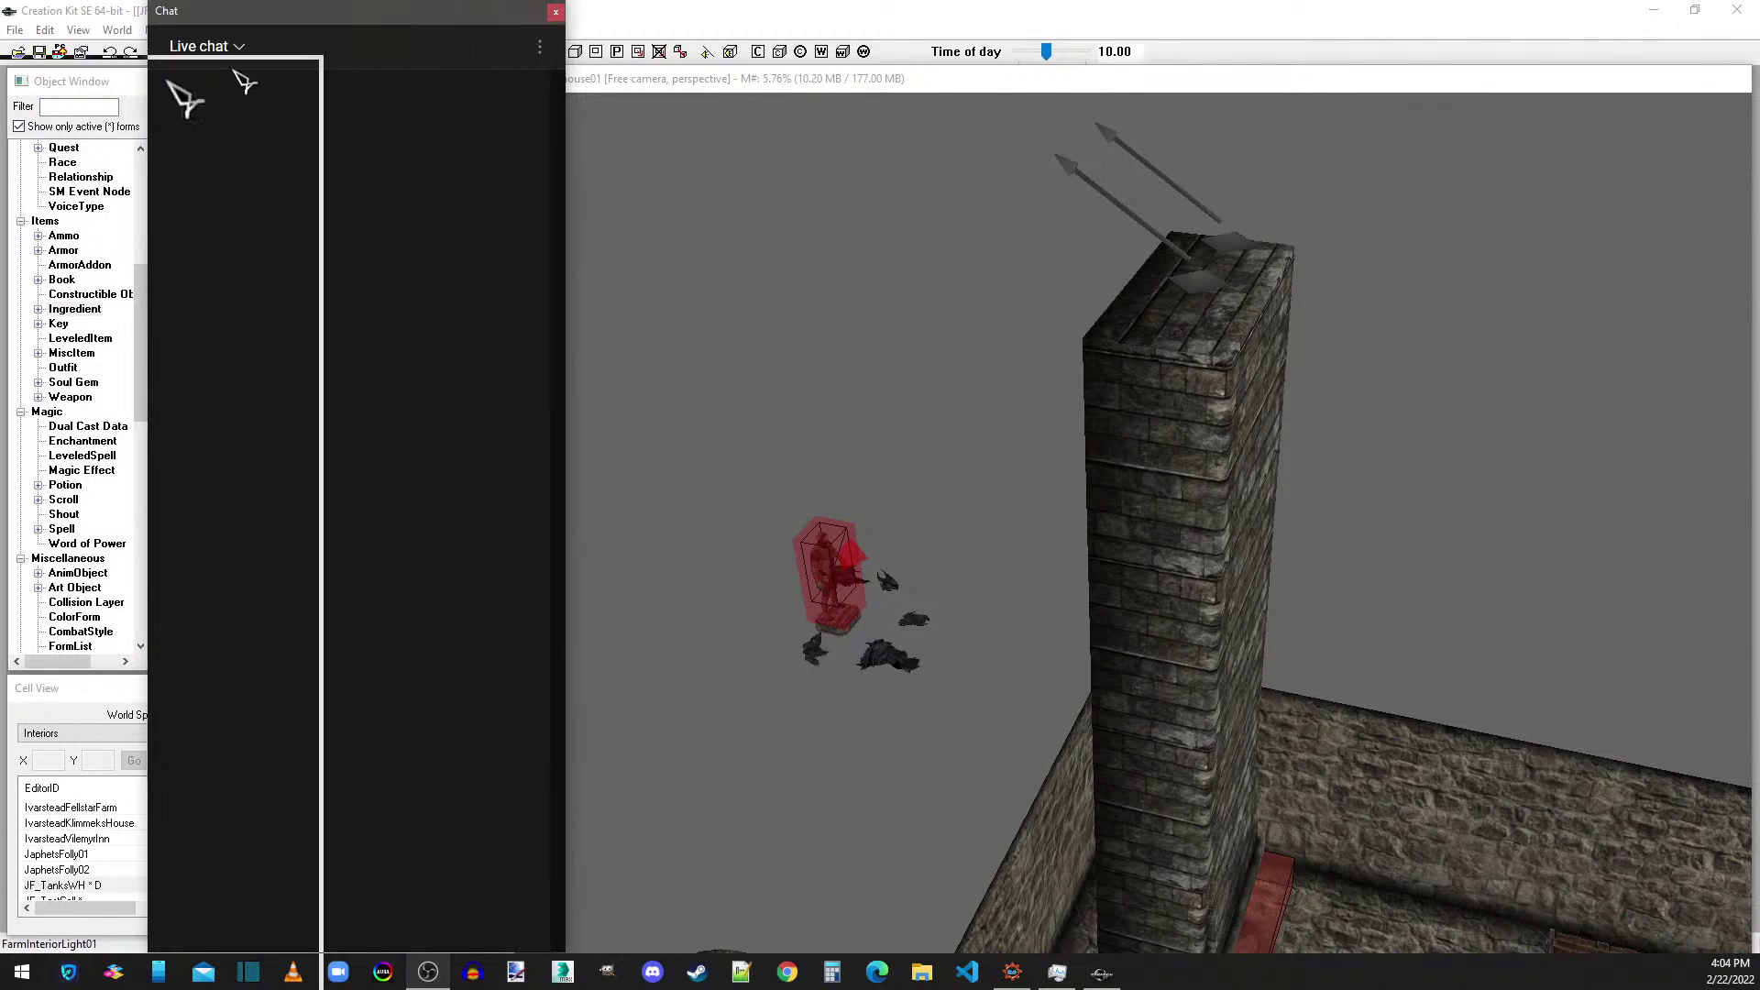
left_click(609, 97)
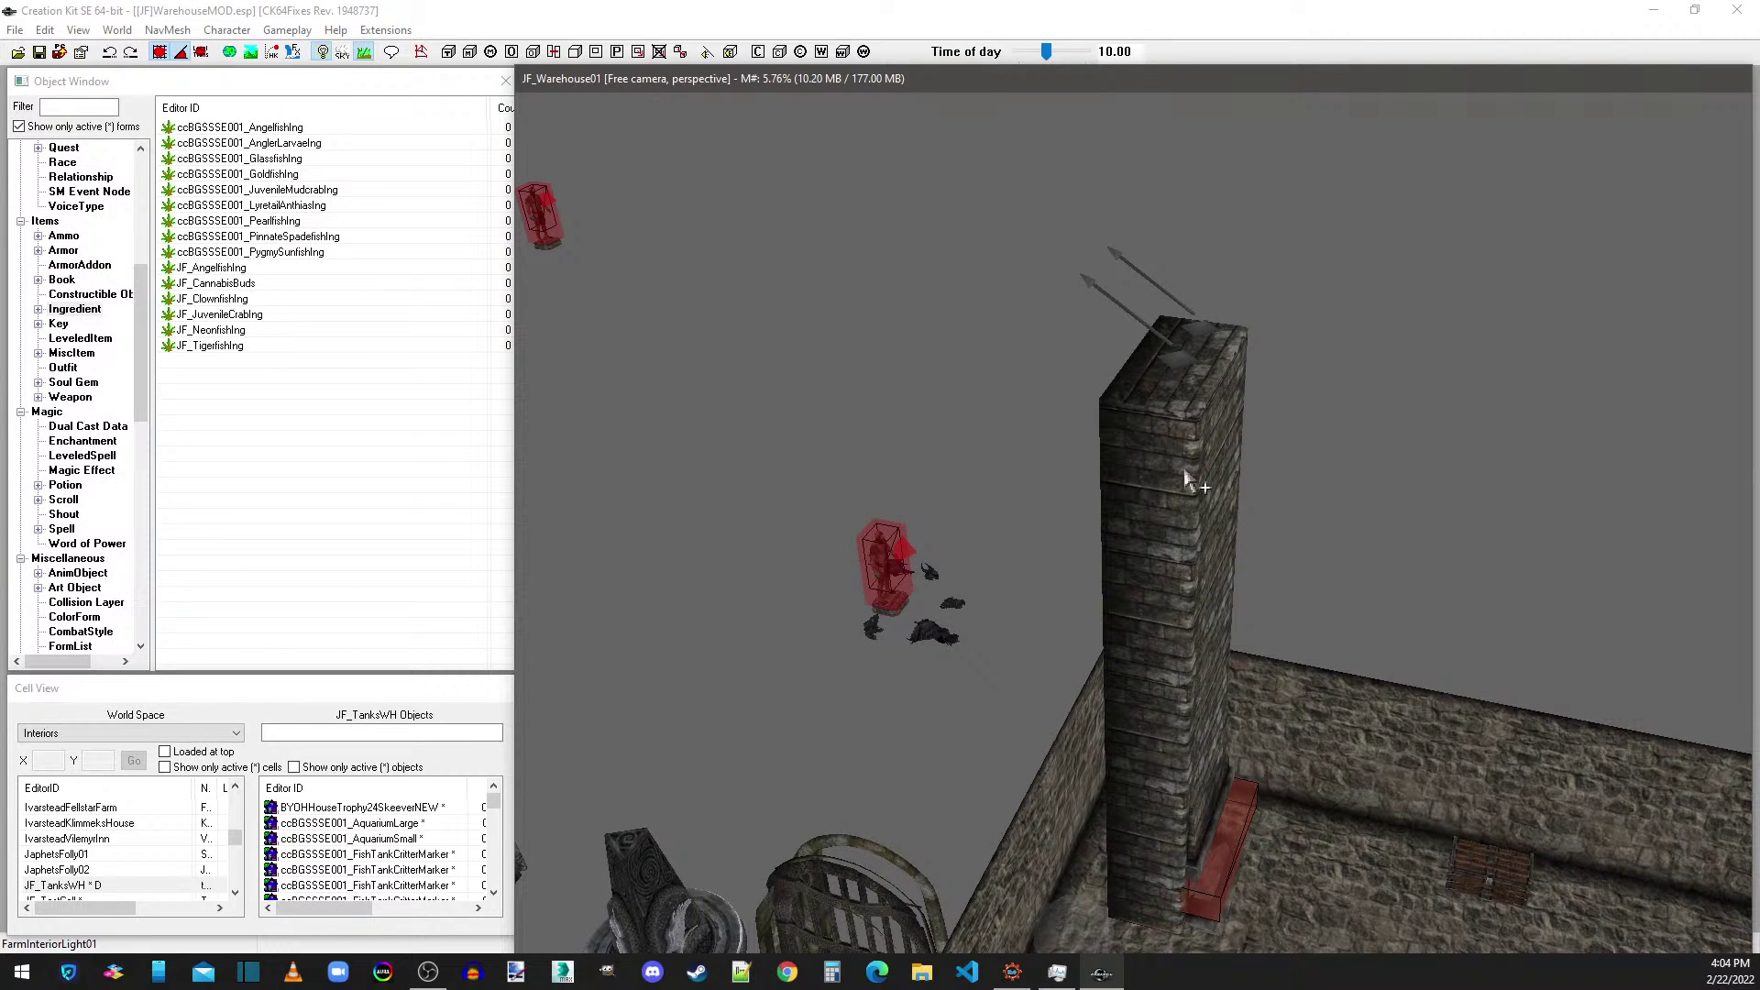
- Open the JF_CandlelightScript properties of the JFFireplacetrigon001 trigger box in front of the warehouse fireplace
middle_click_drag(1183, 458, 1187, 541)
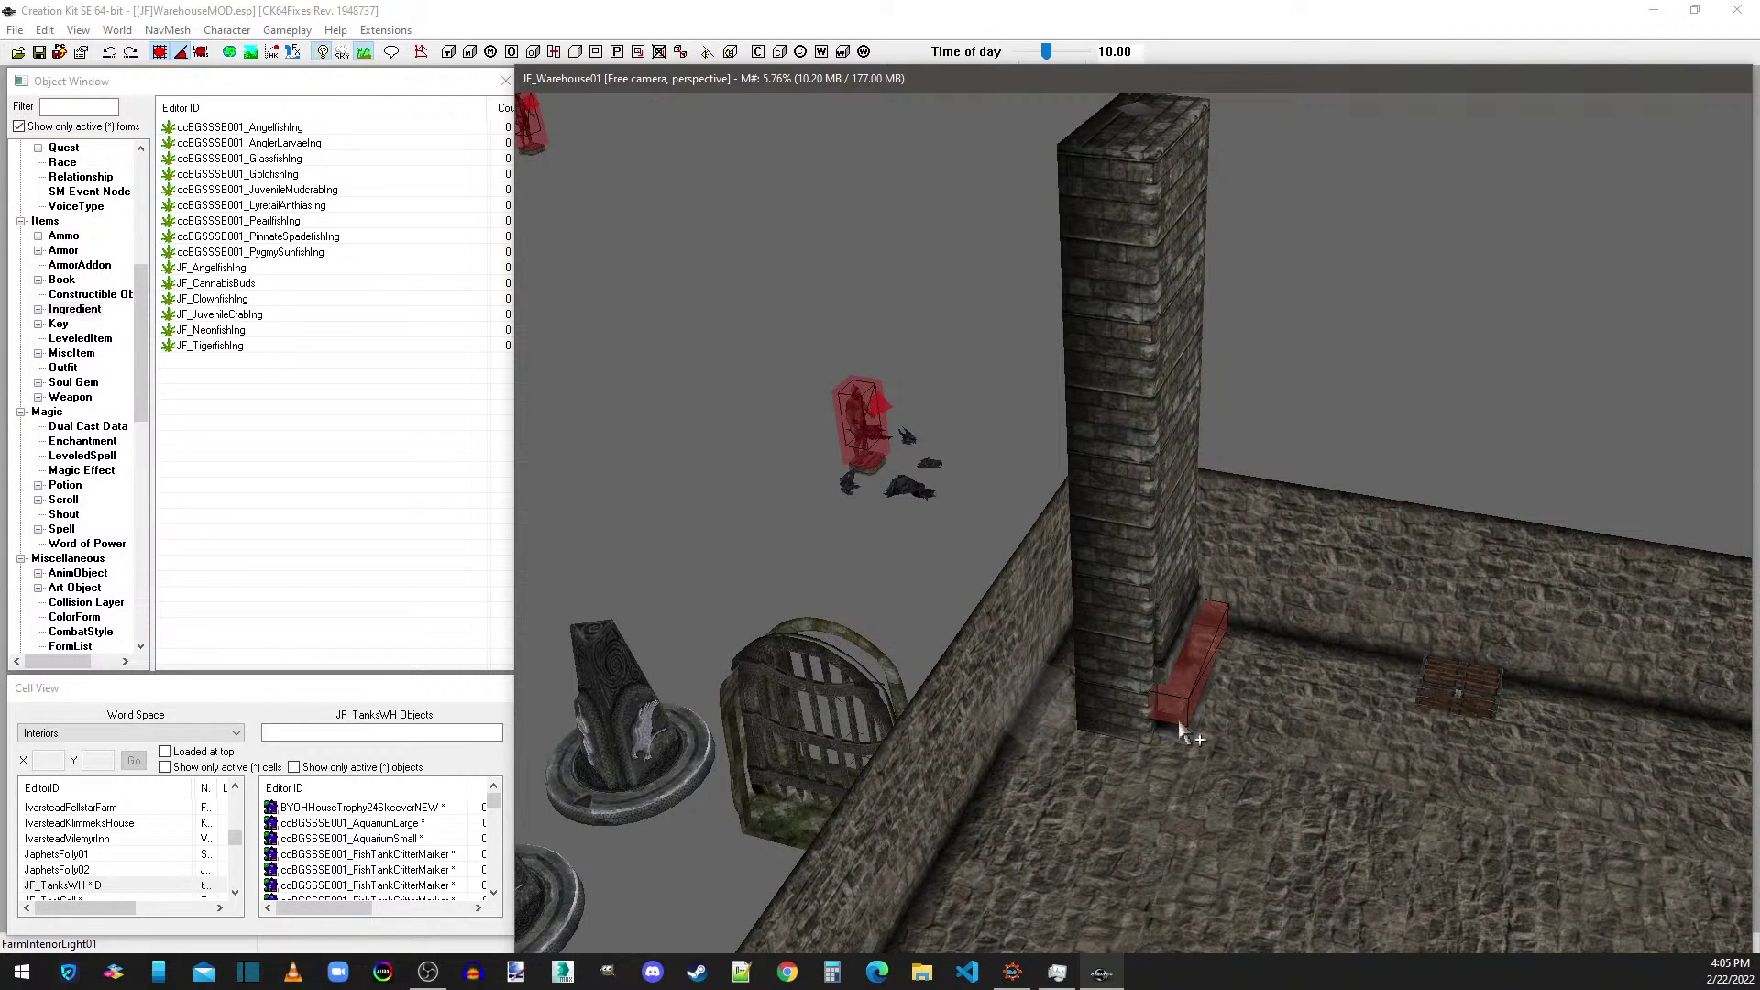
middle_click_drag(1153, 528, 1293, 703)
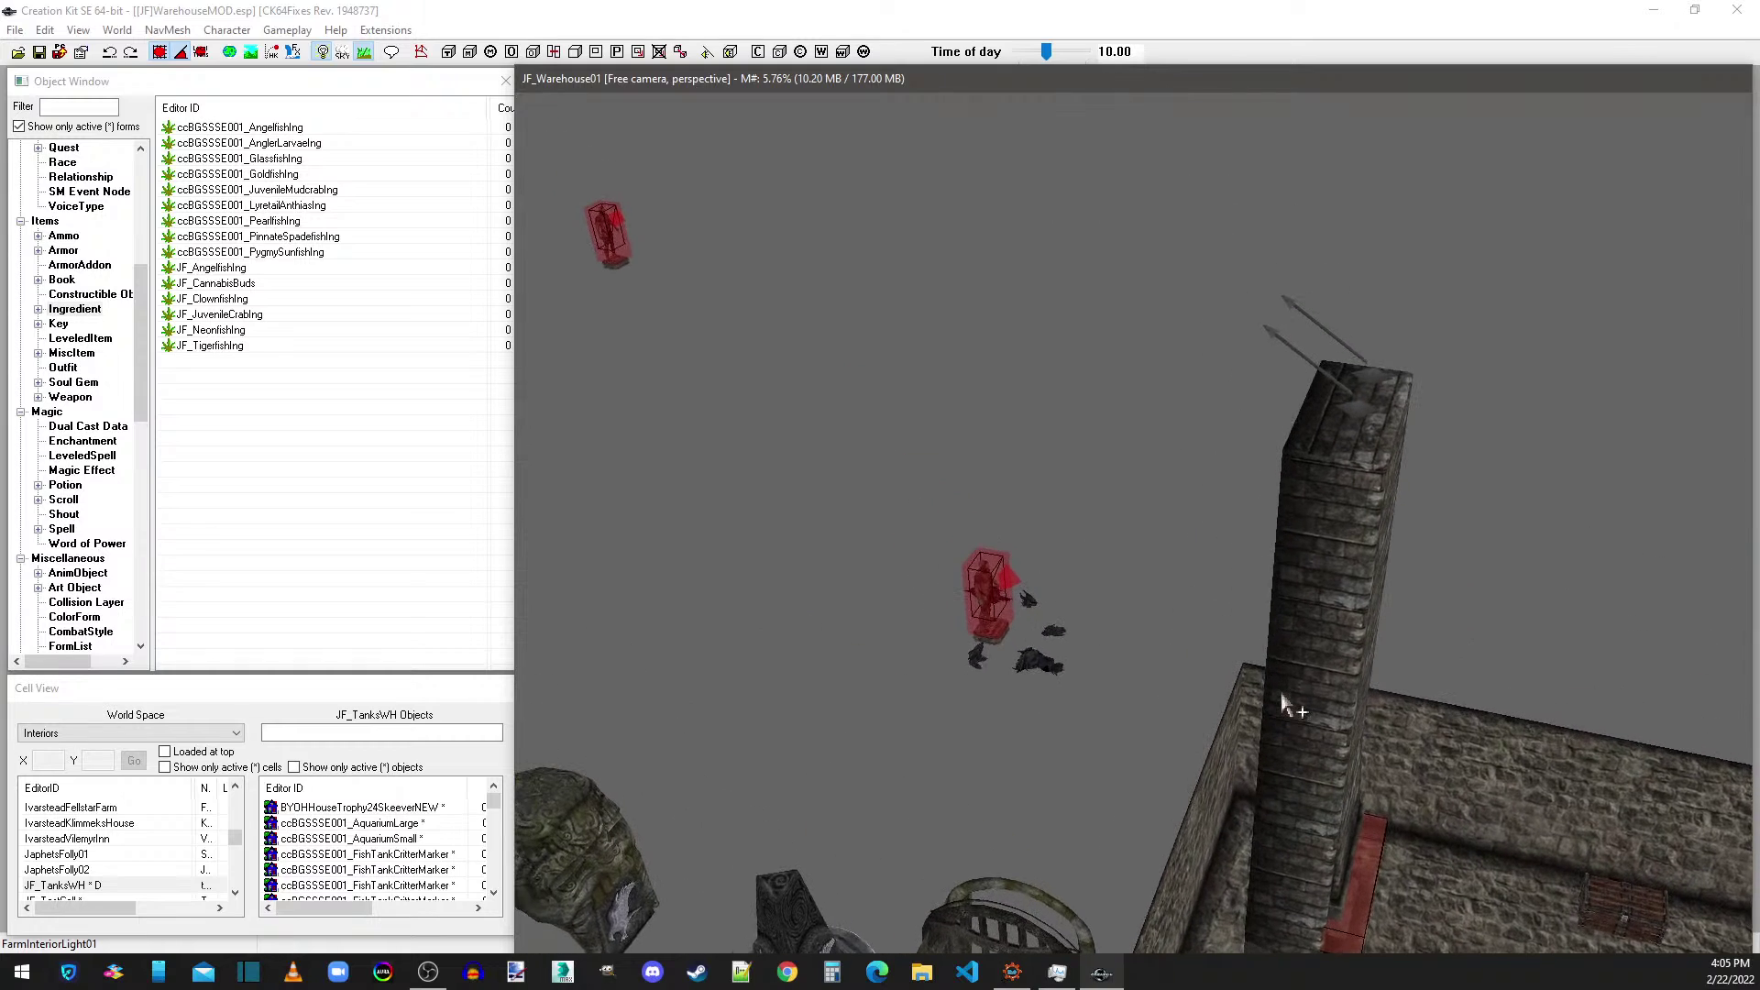
middle_click_drag(1246, 577, 1224, 546)
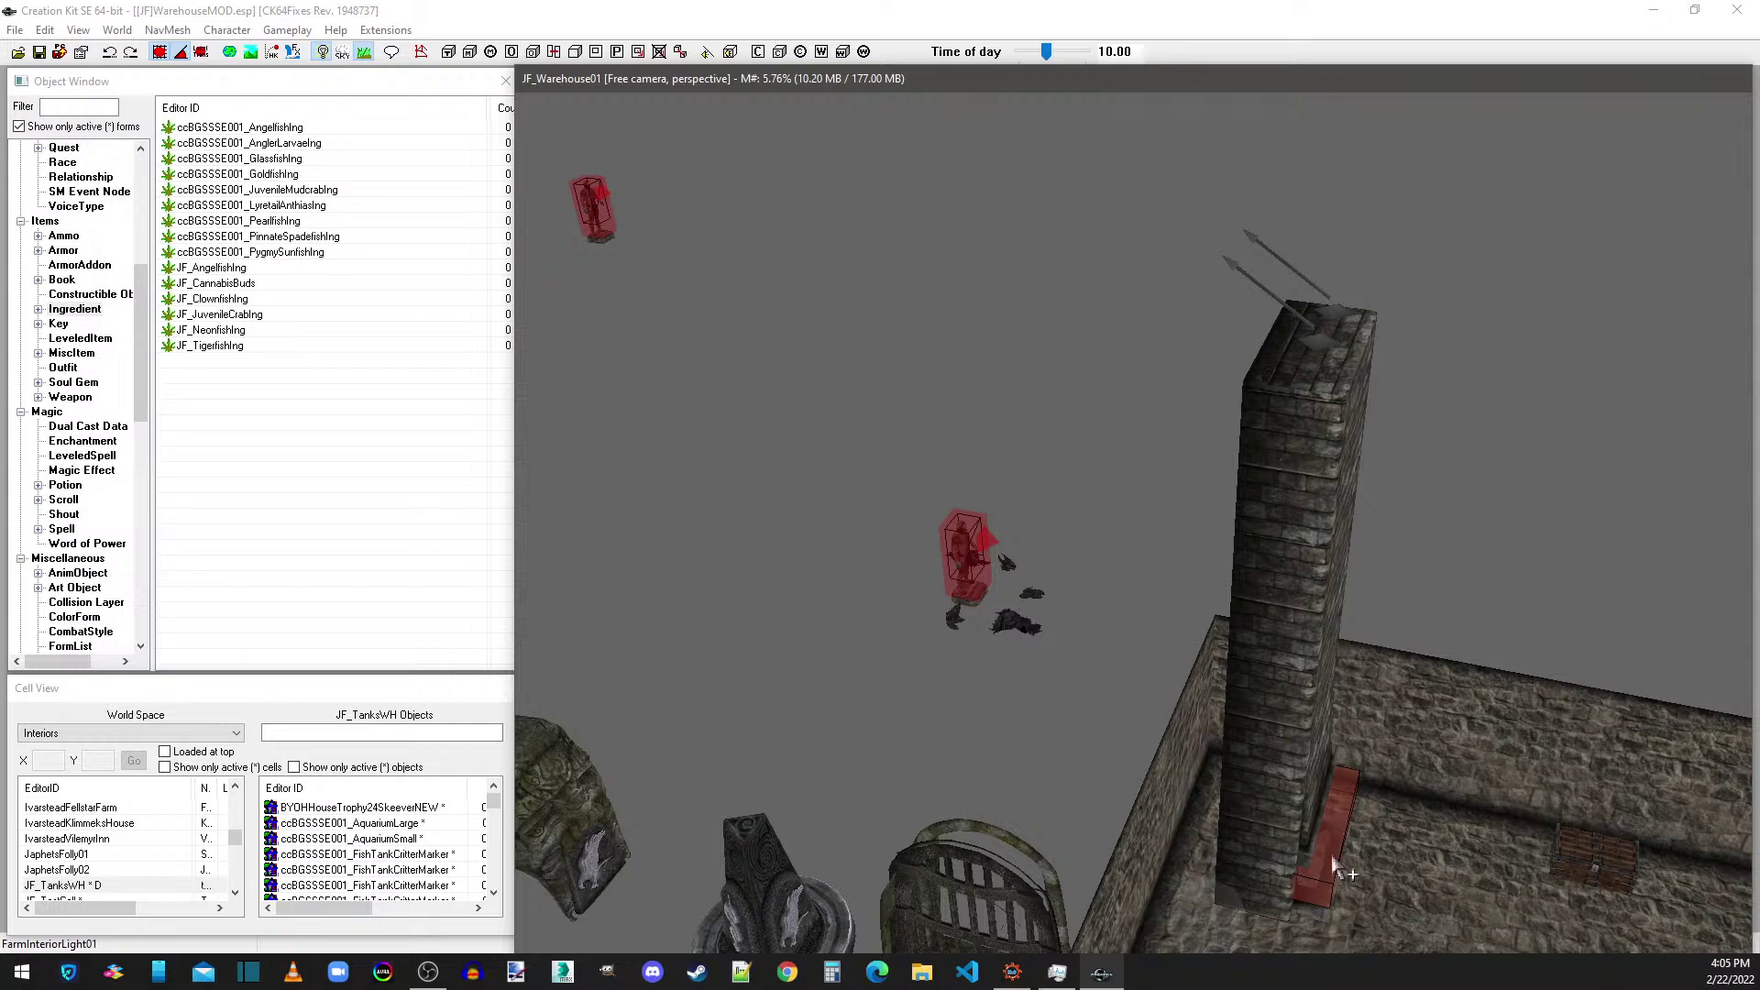
scroll(1338, 866, "down", 5)
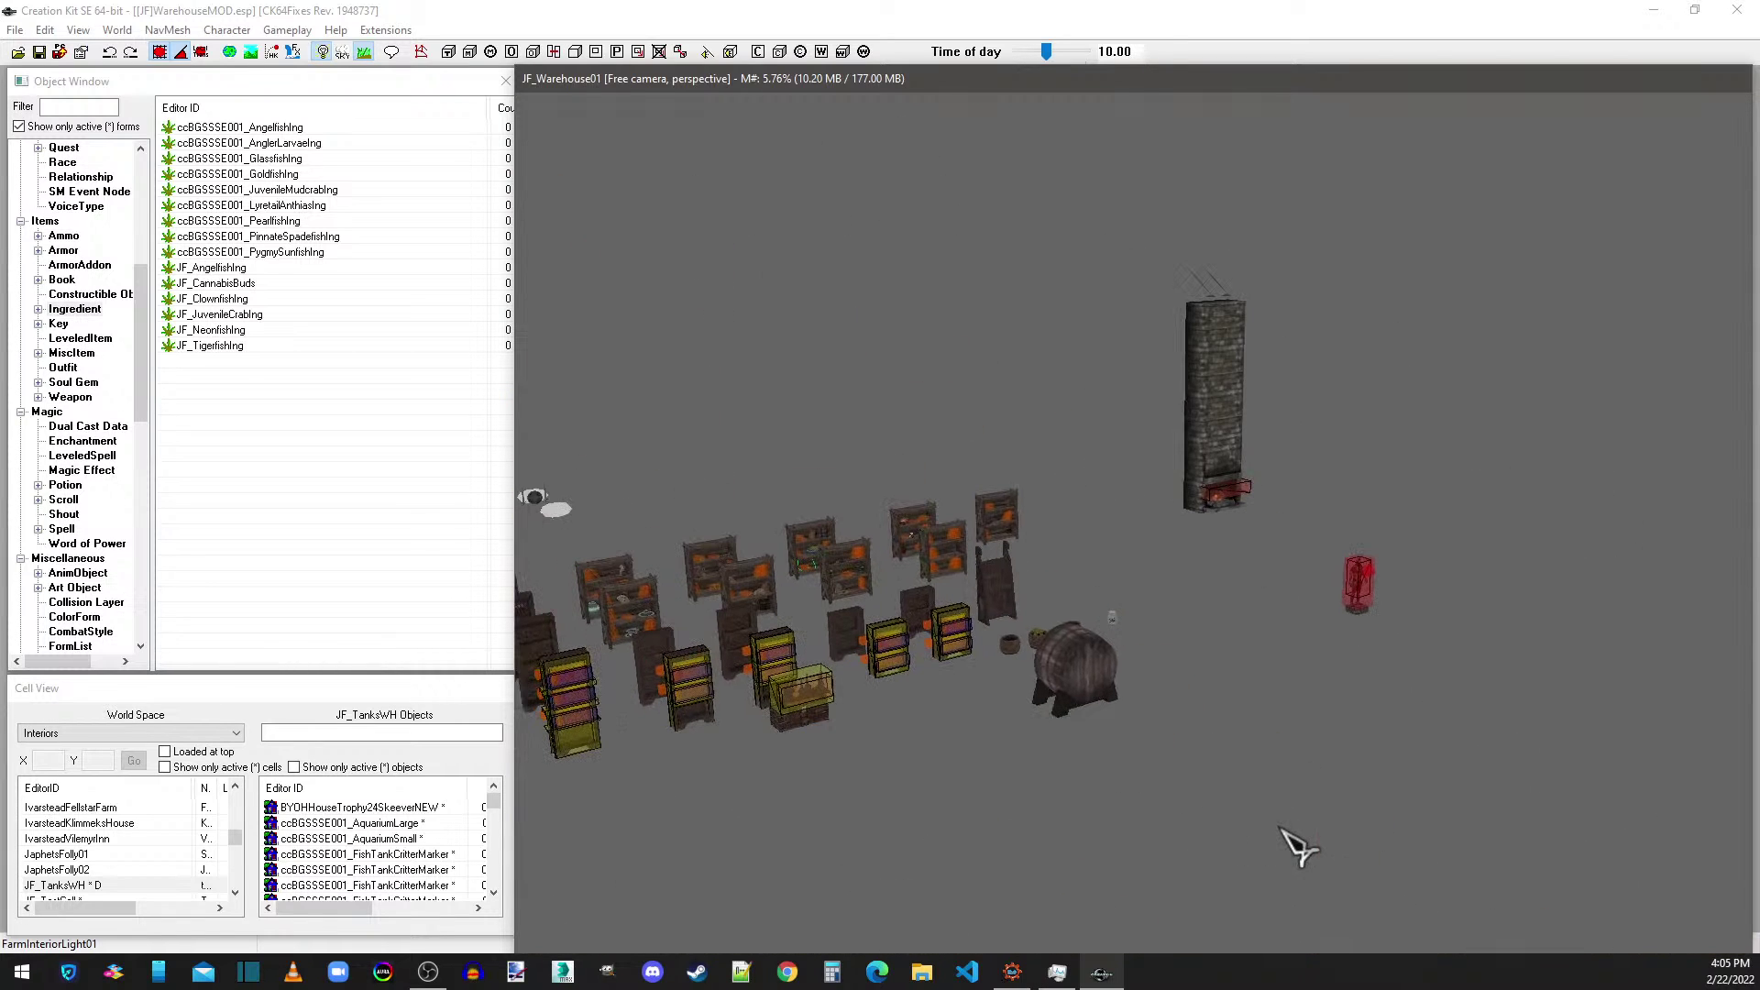
scroll(899, 618, "up", 5)
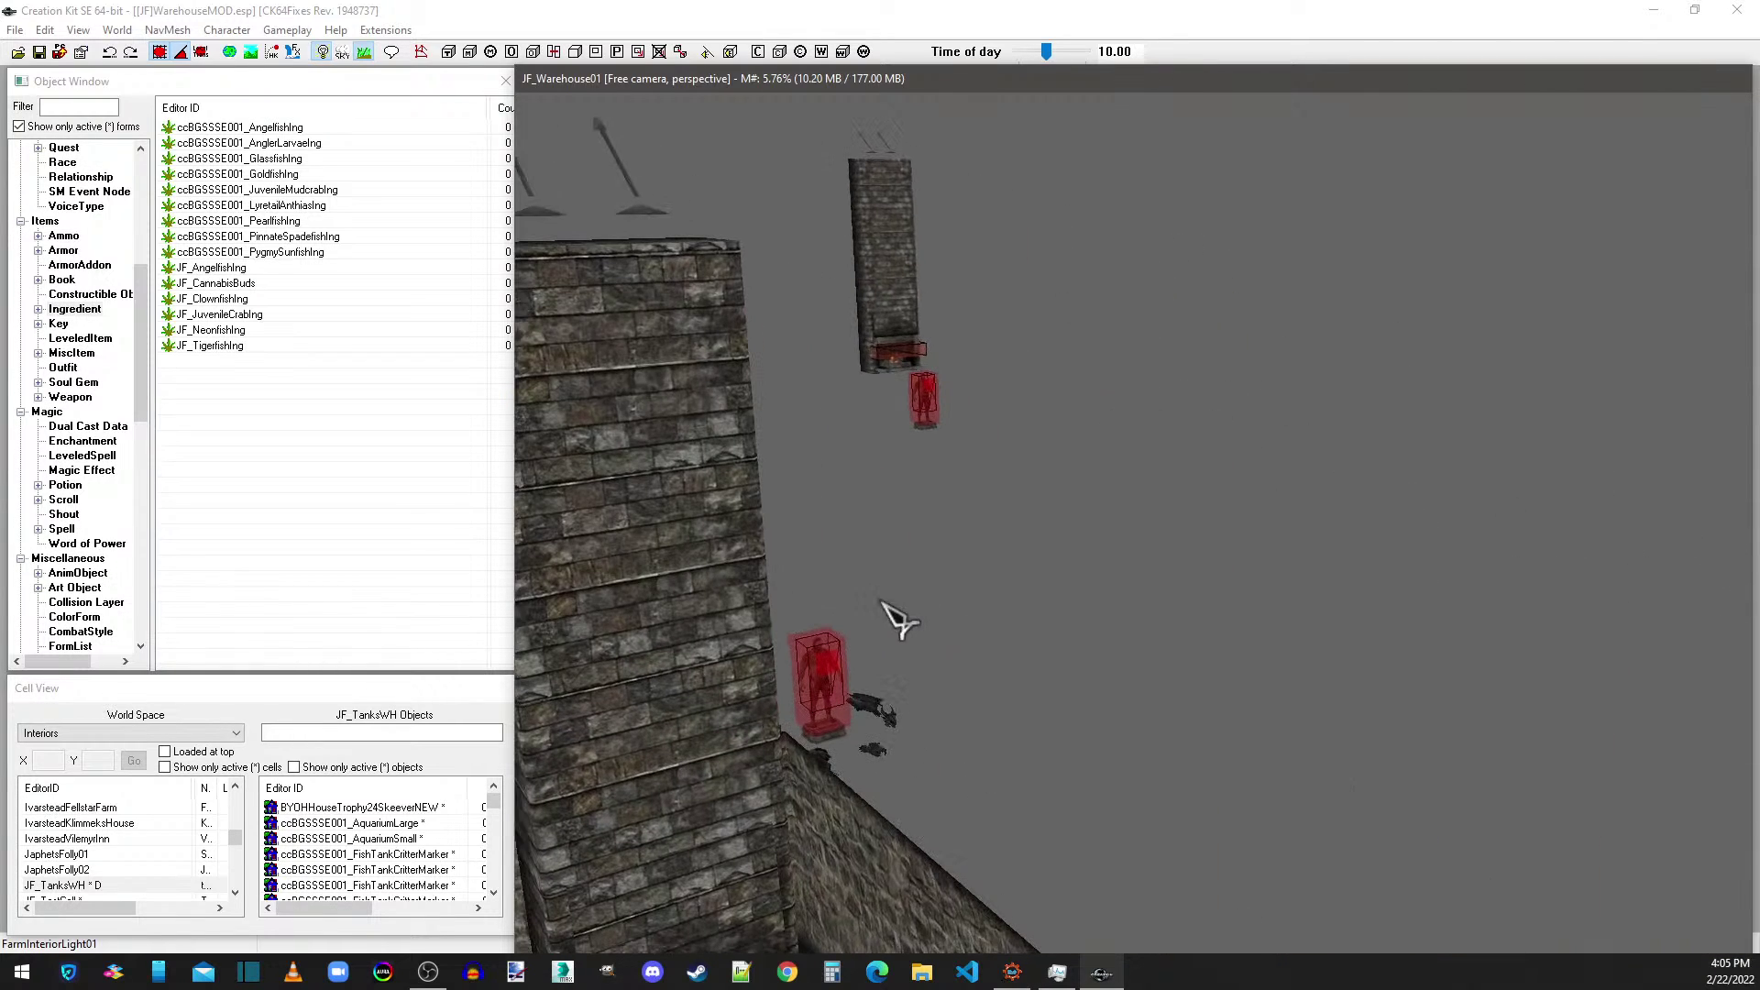
middle_click_drag(899, 619, 1179, 538)
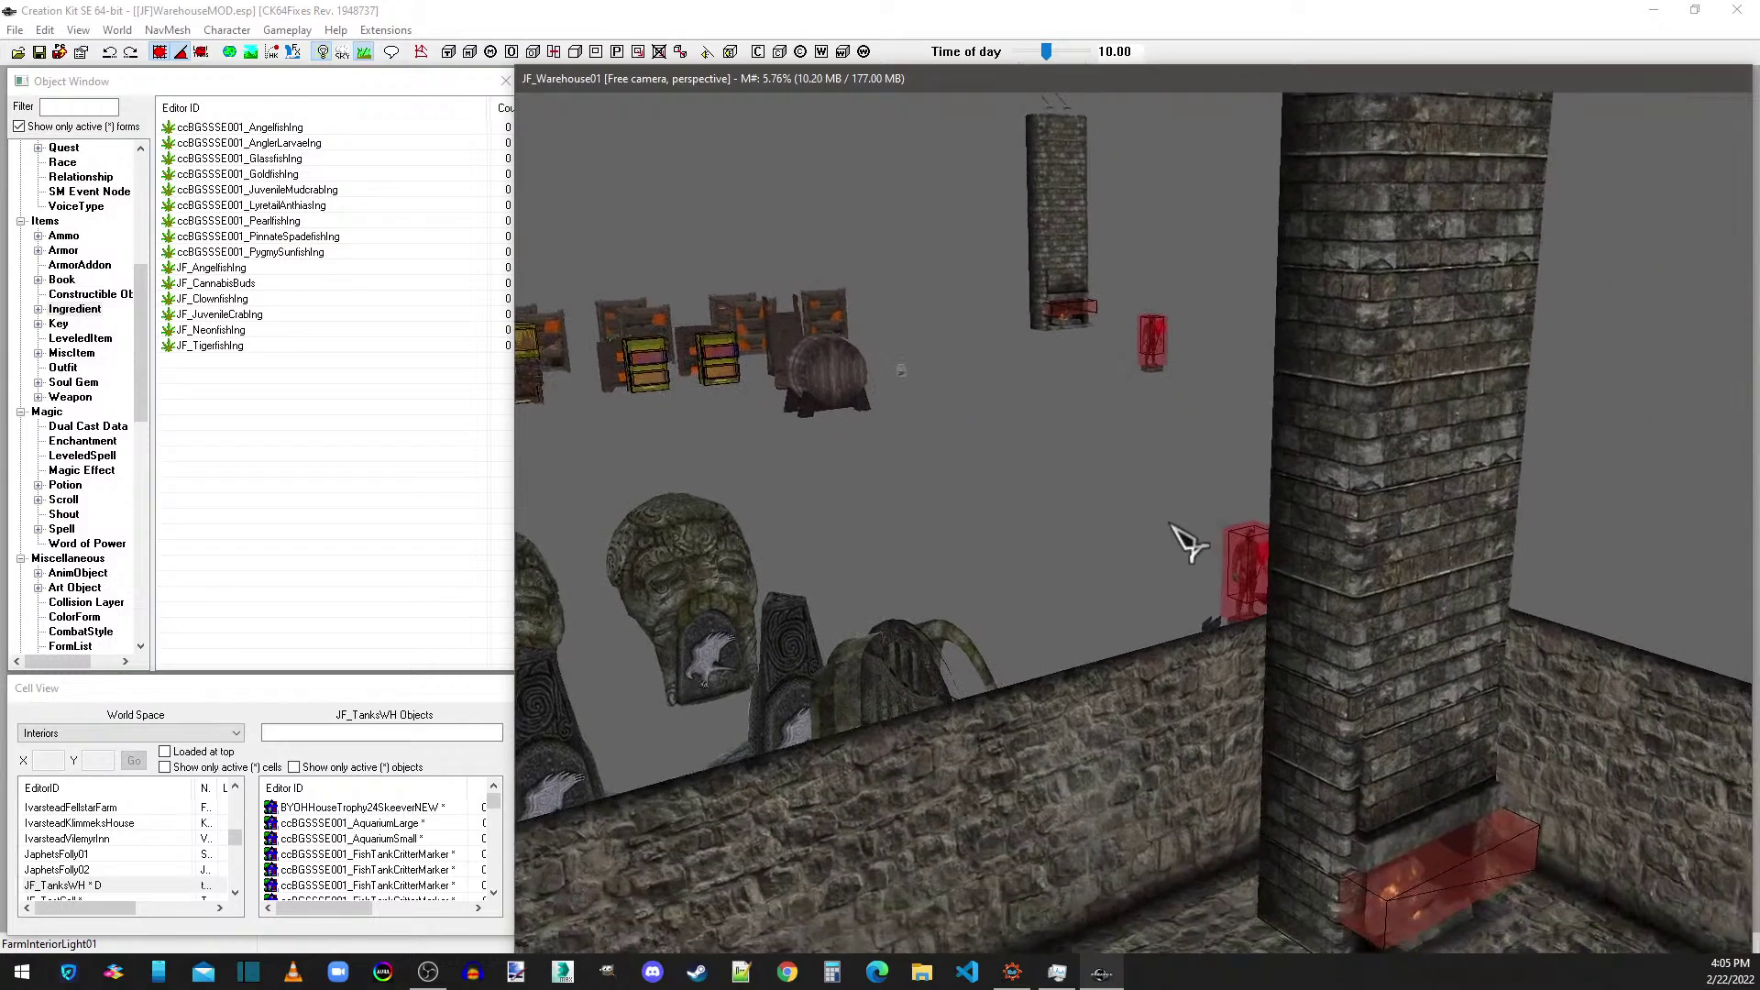
middle_click_drag(1228, 740, 1079, 633)
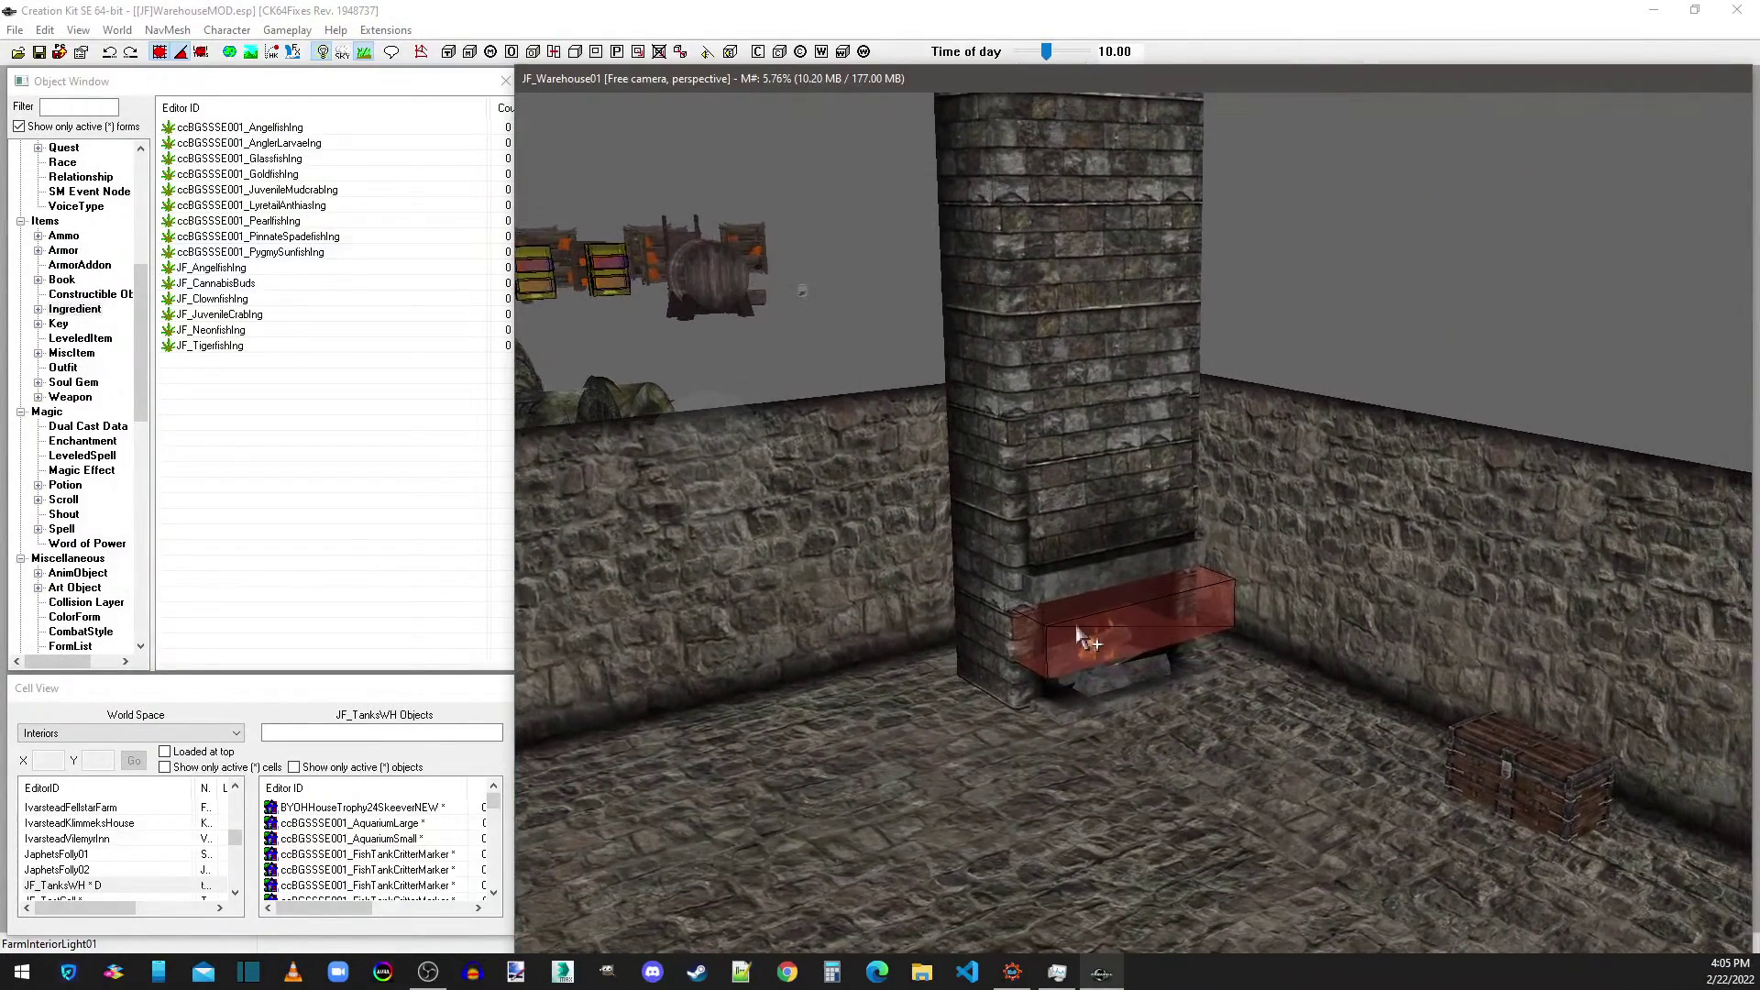
left_click(1501, 770)
double_click(1113, 641)
left_click(1022, 395)
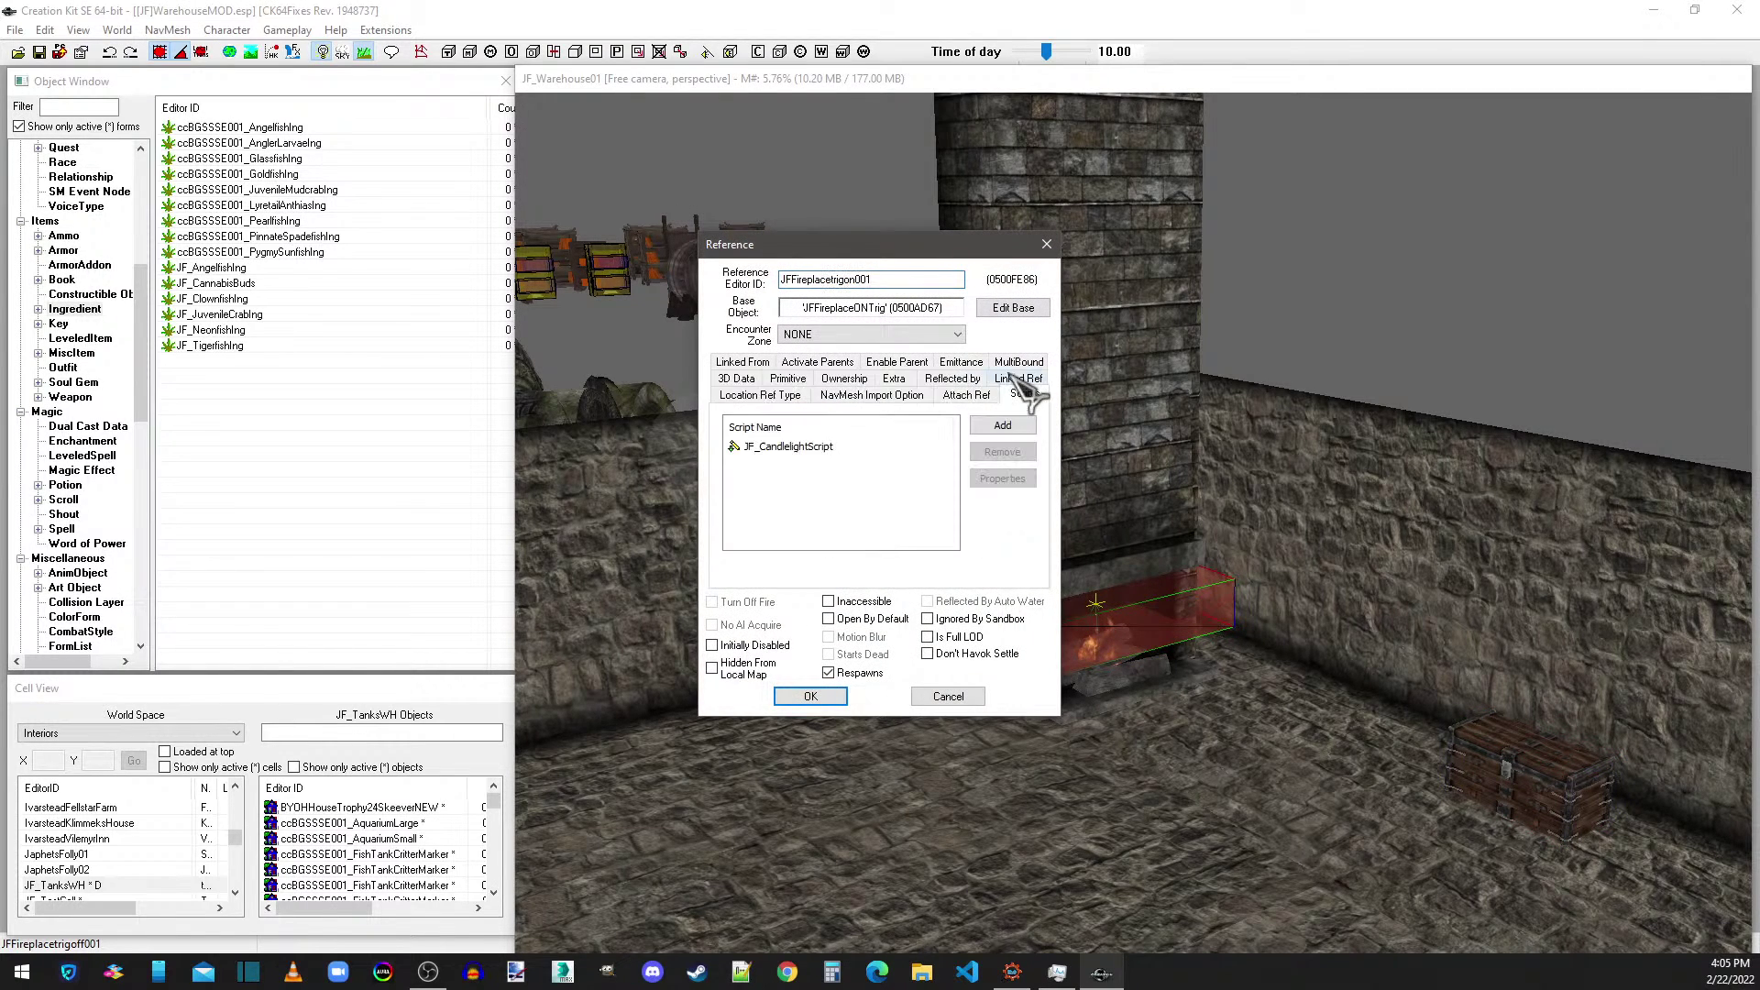
double_click(777, 447)
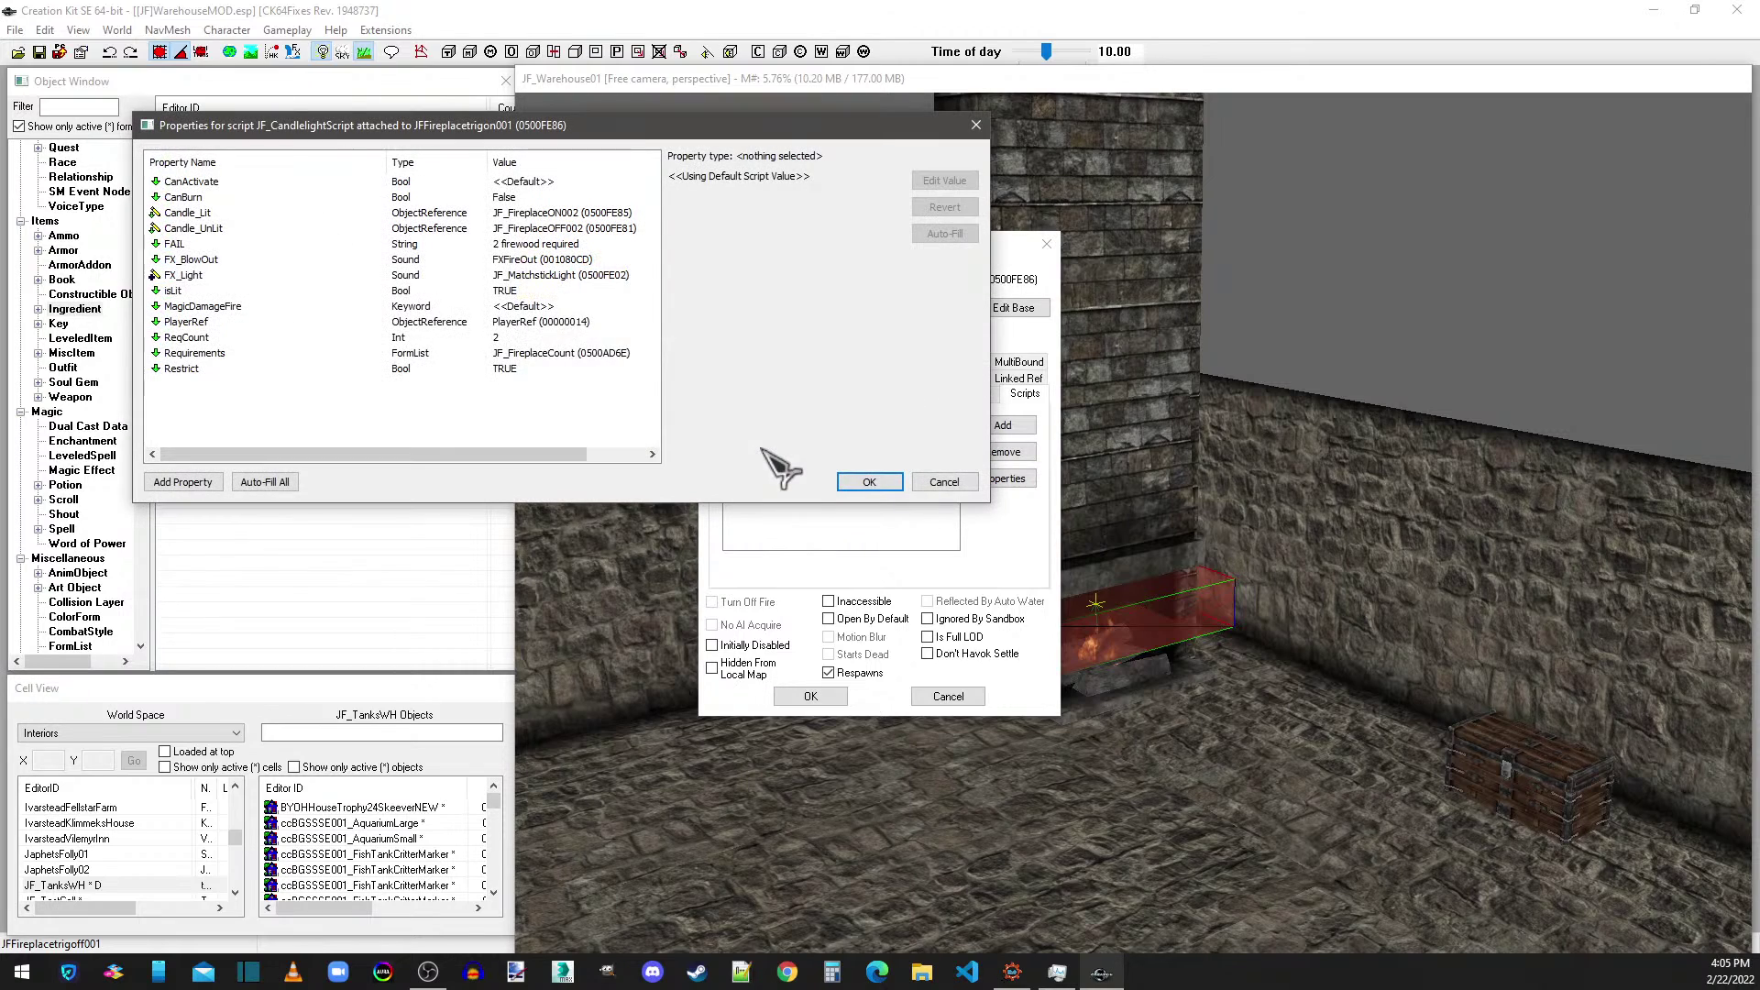
- Review the script's Restrict, FAIL, FX_Light and FX_BlowOut properties, and close the script and reference windows without changes
left_click(187, 368)
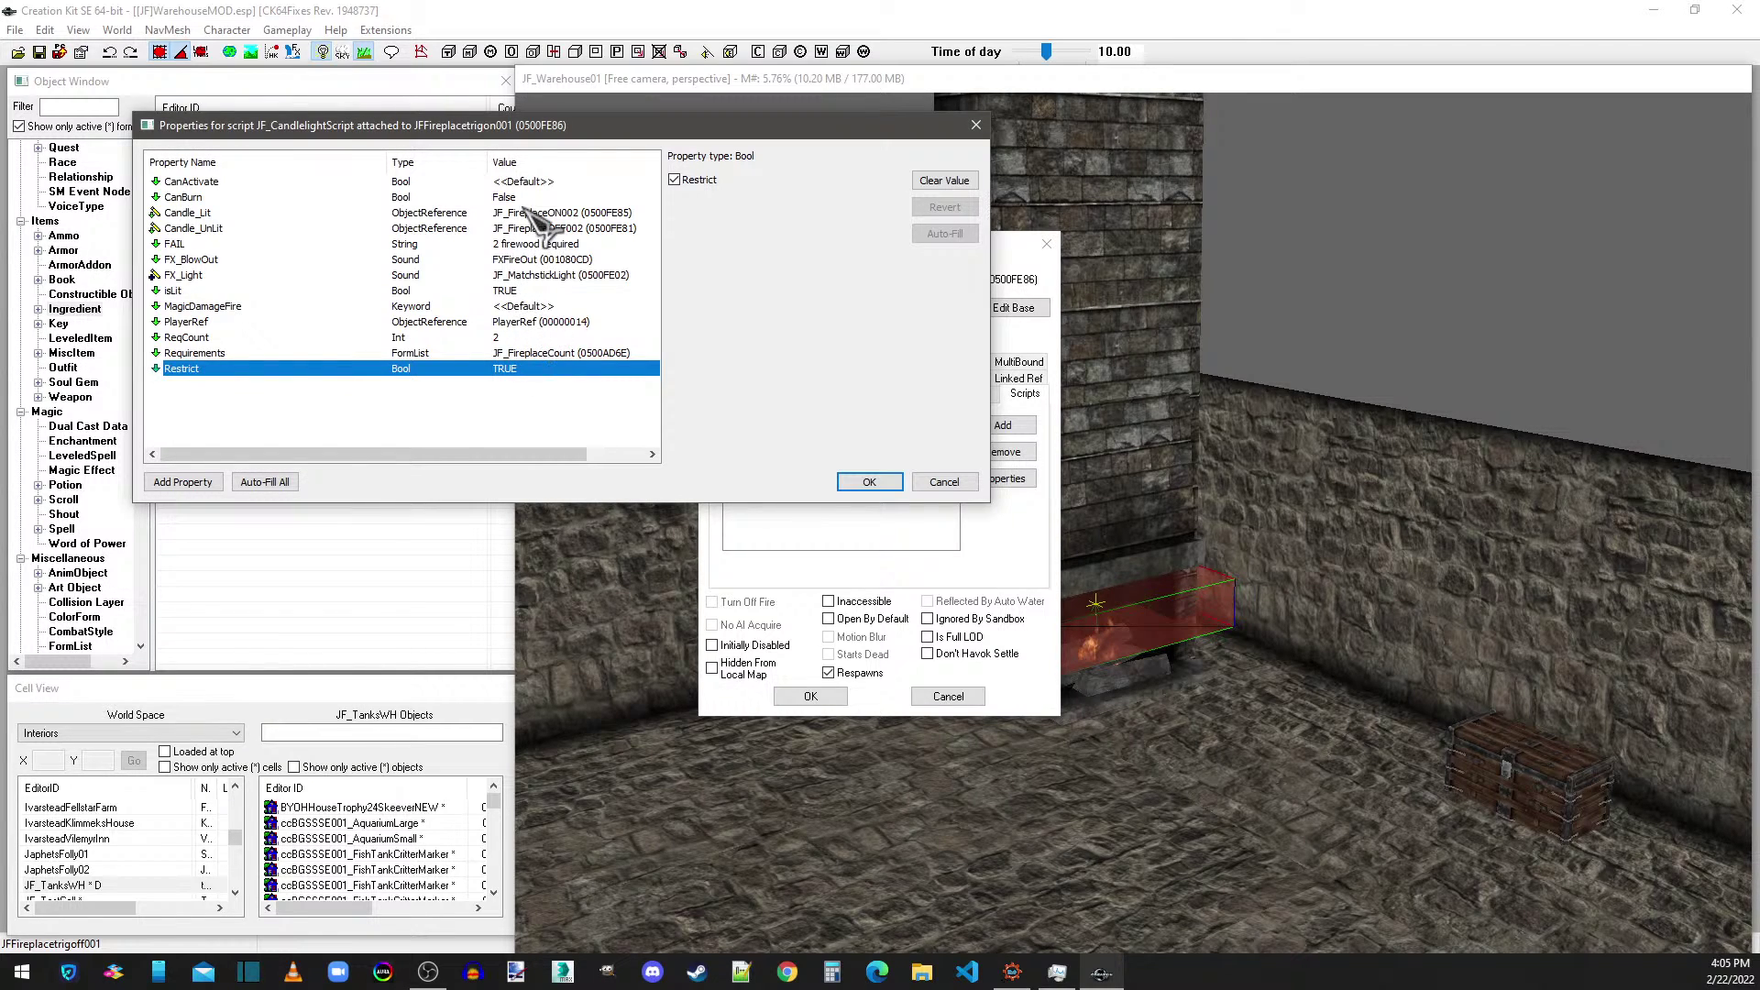
left_click(536, 244)
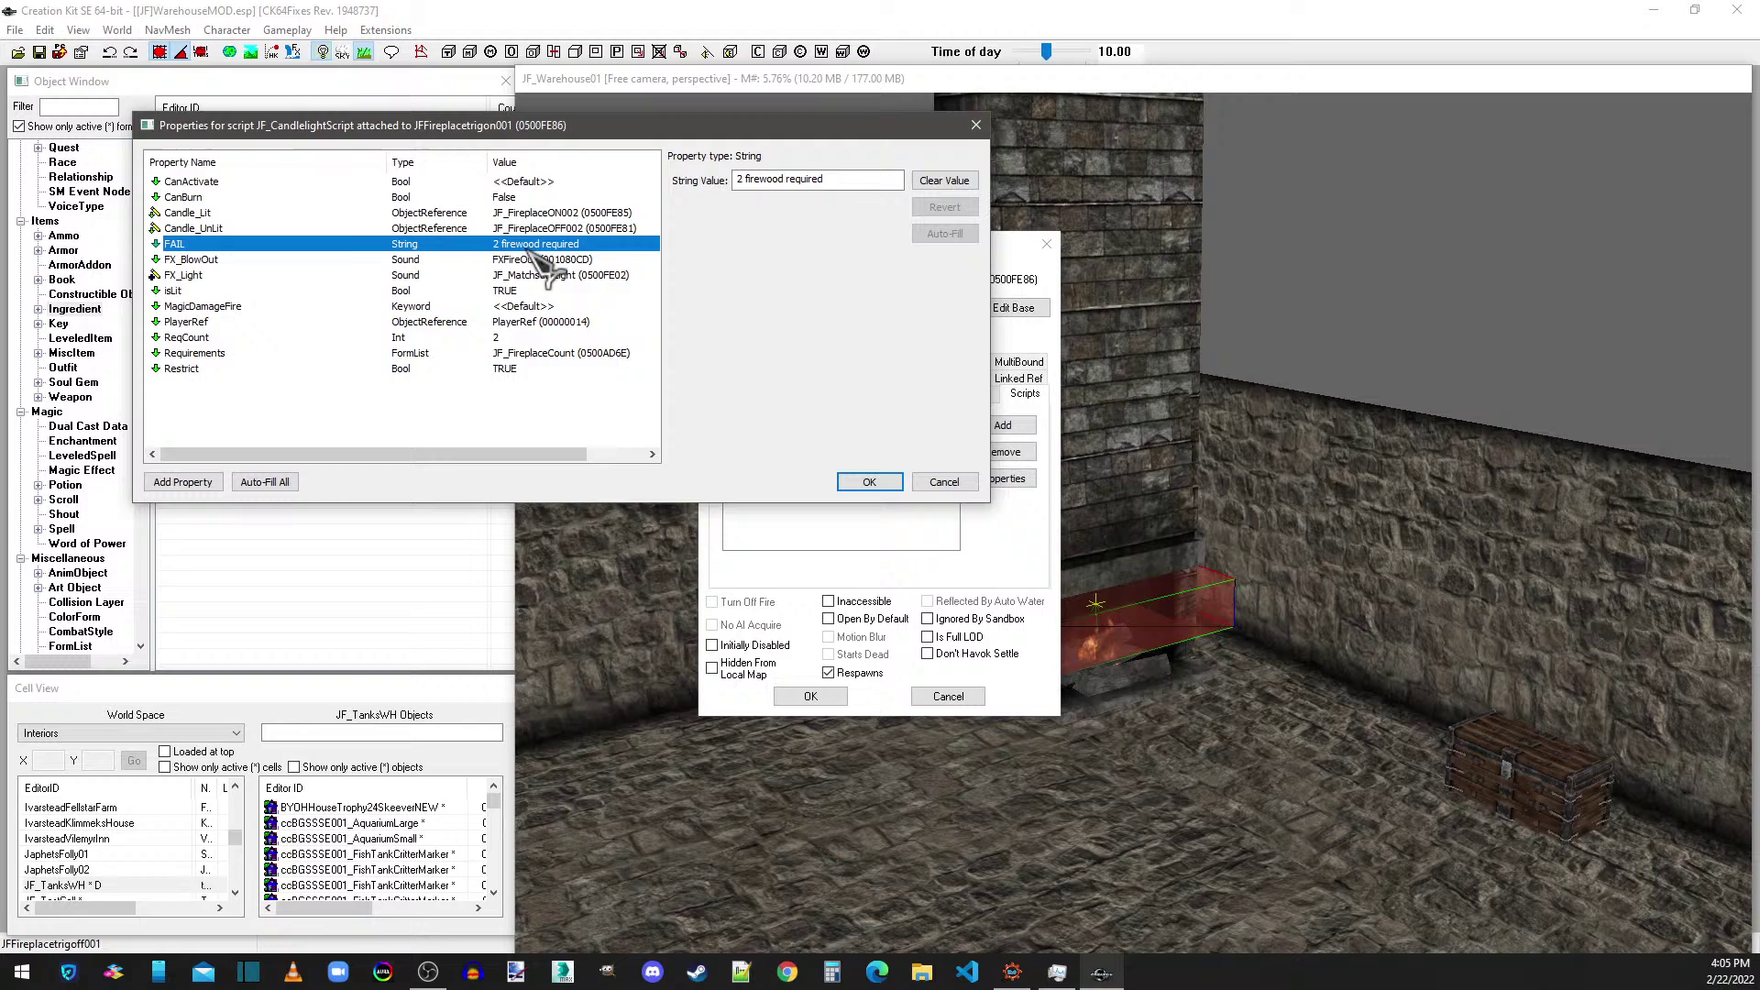
left_click_drag(833, 179, 733, 204)
left_click(831, 179)
left_click_drag(834, 179, 739, 179)
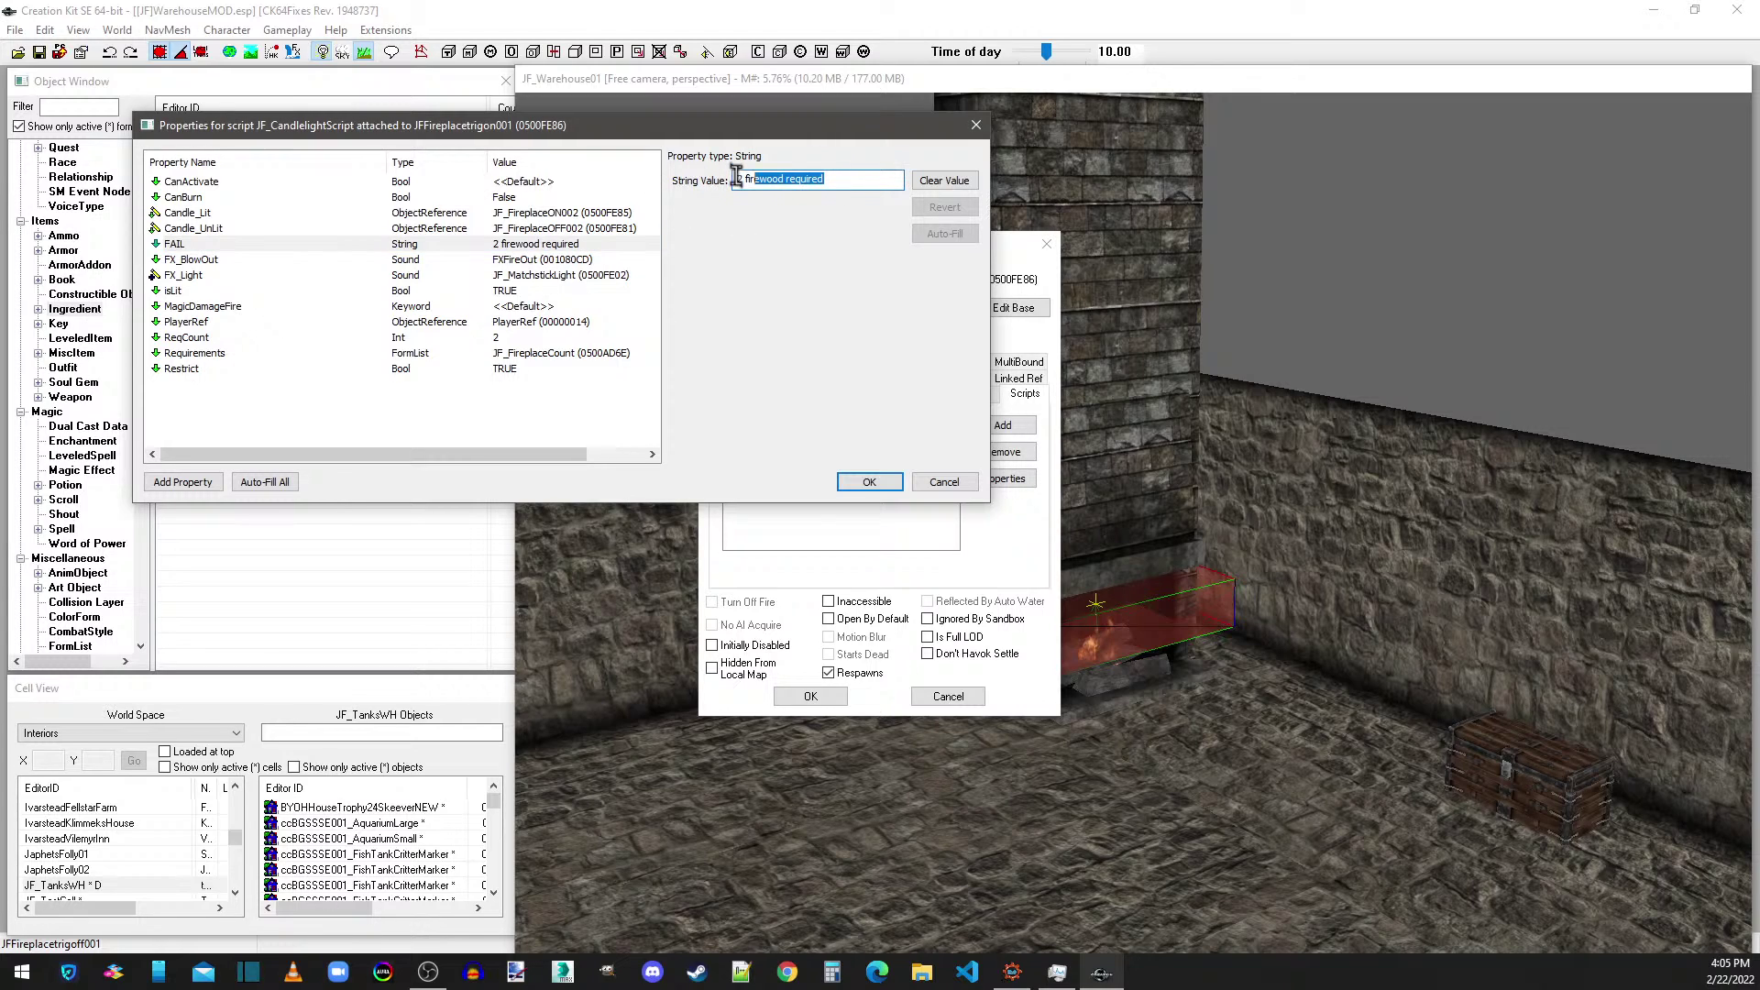
left_click(857, 179)
left_click(543, 275)
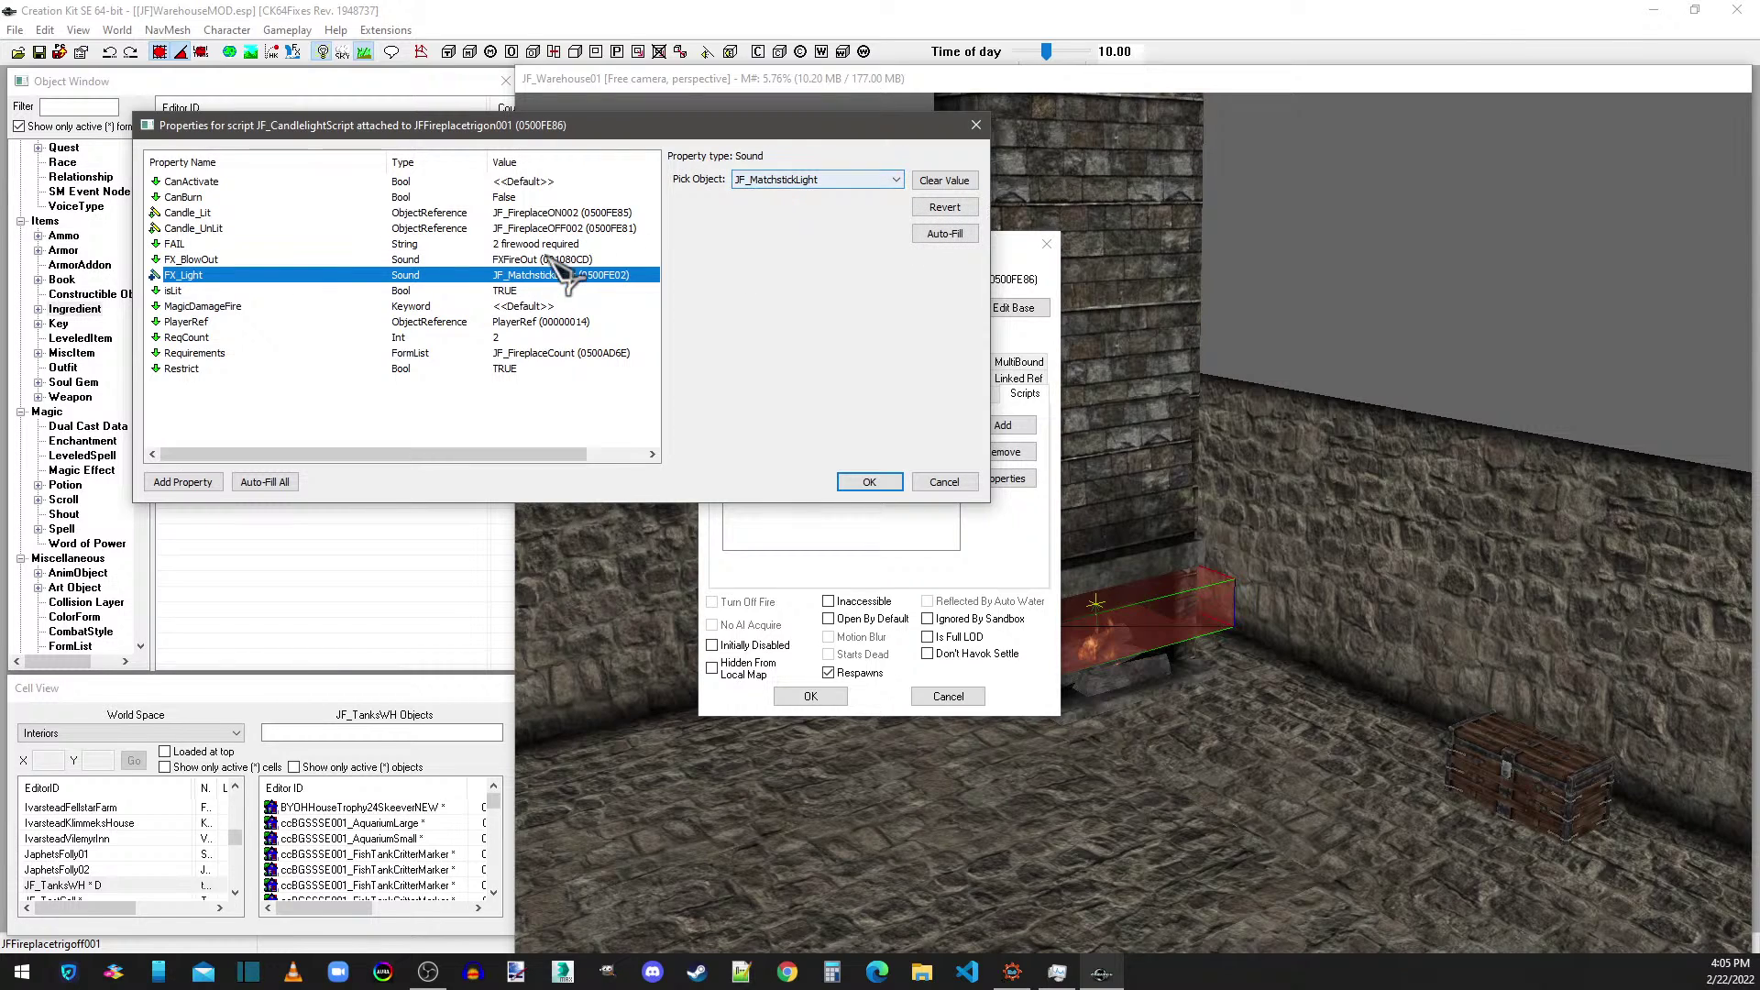
left_click(547, 261)
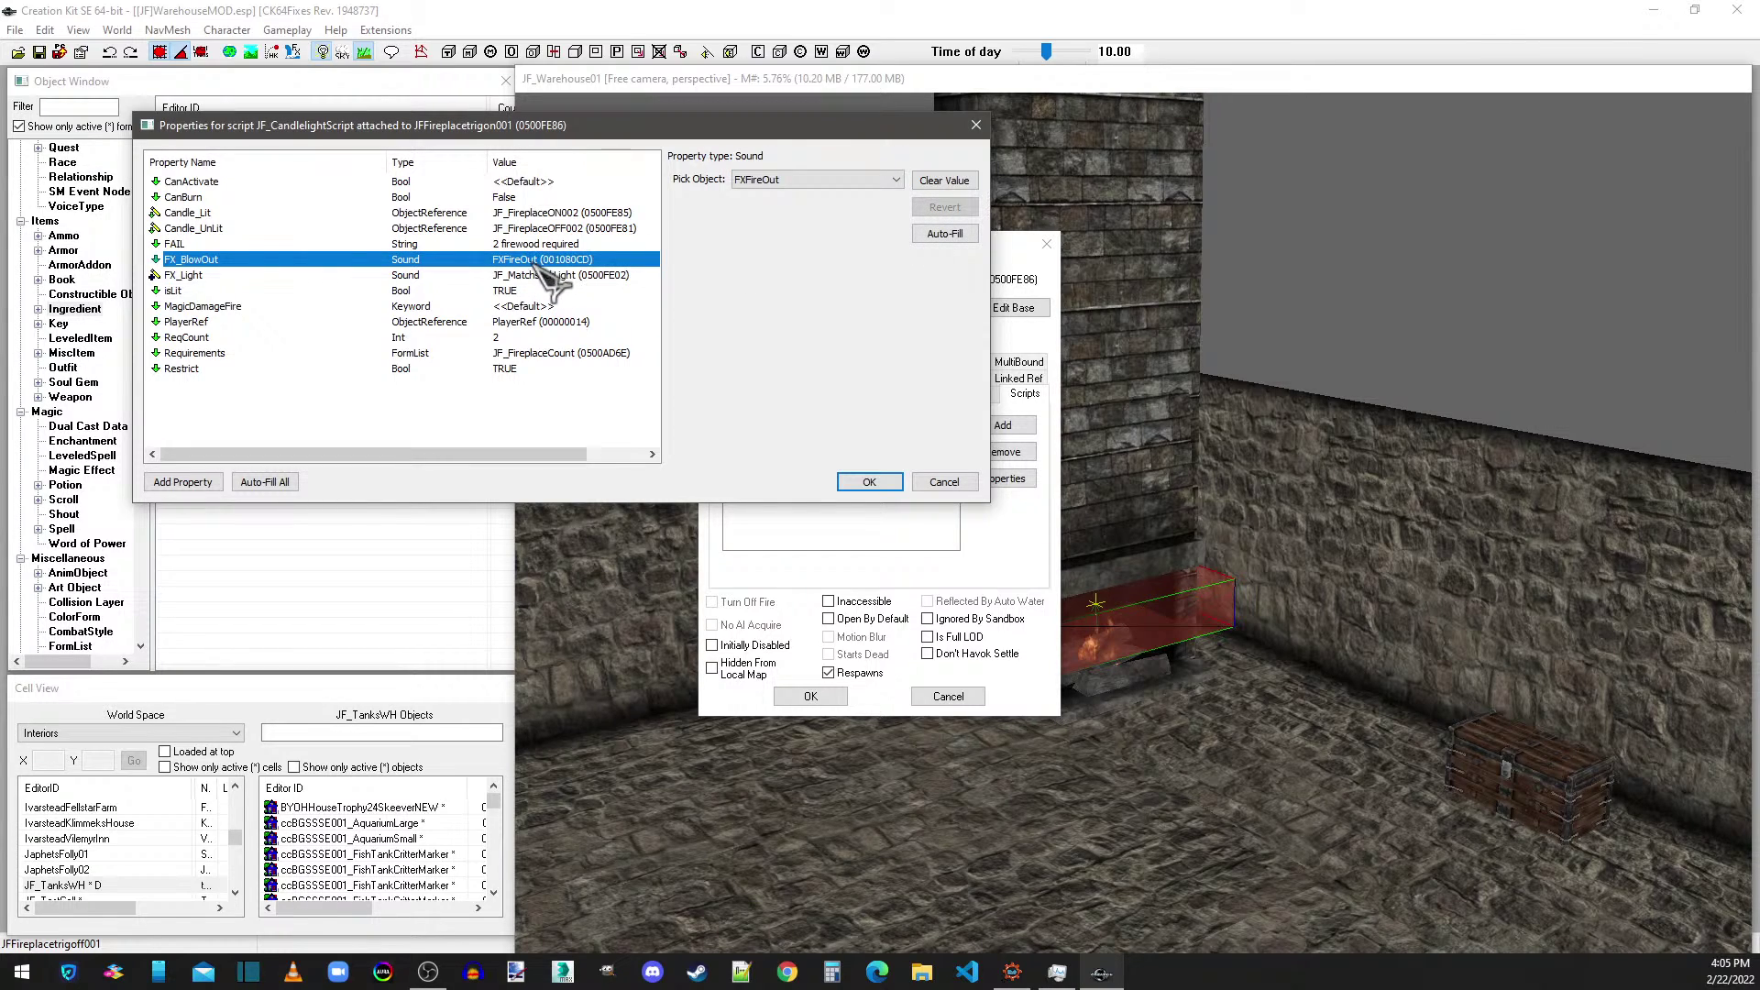
left_click(970, 483)
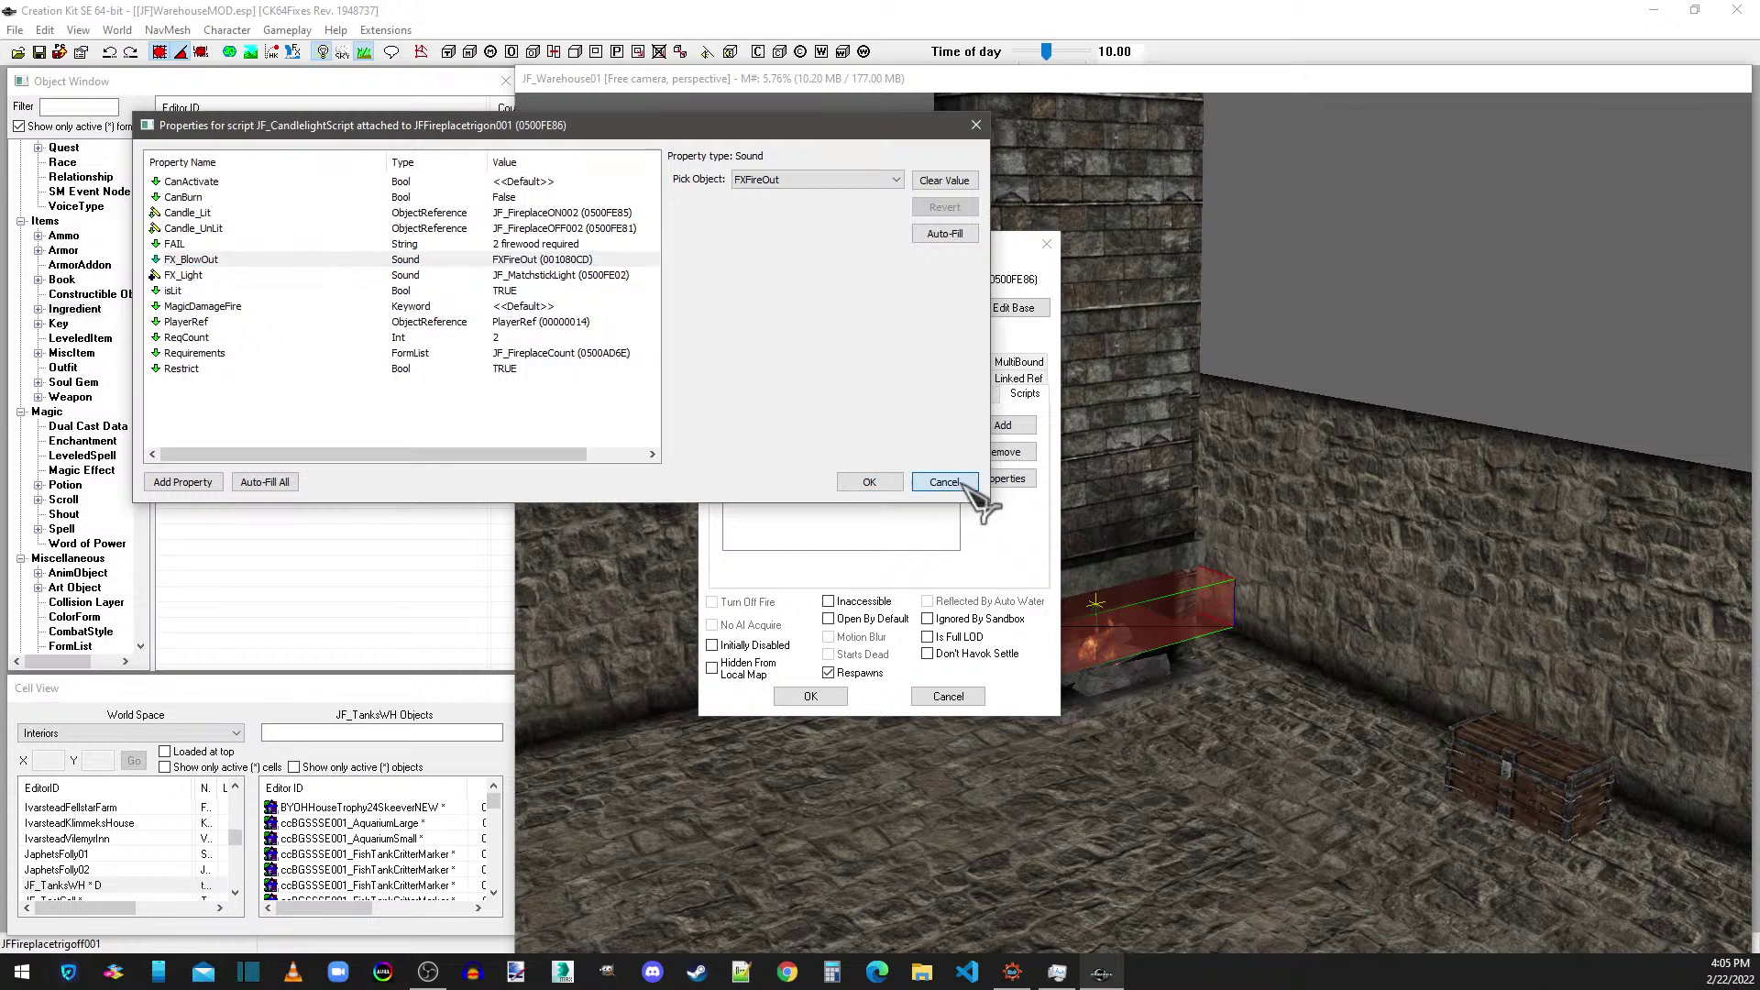
left_click(1047, 244)
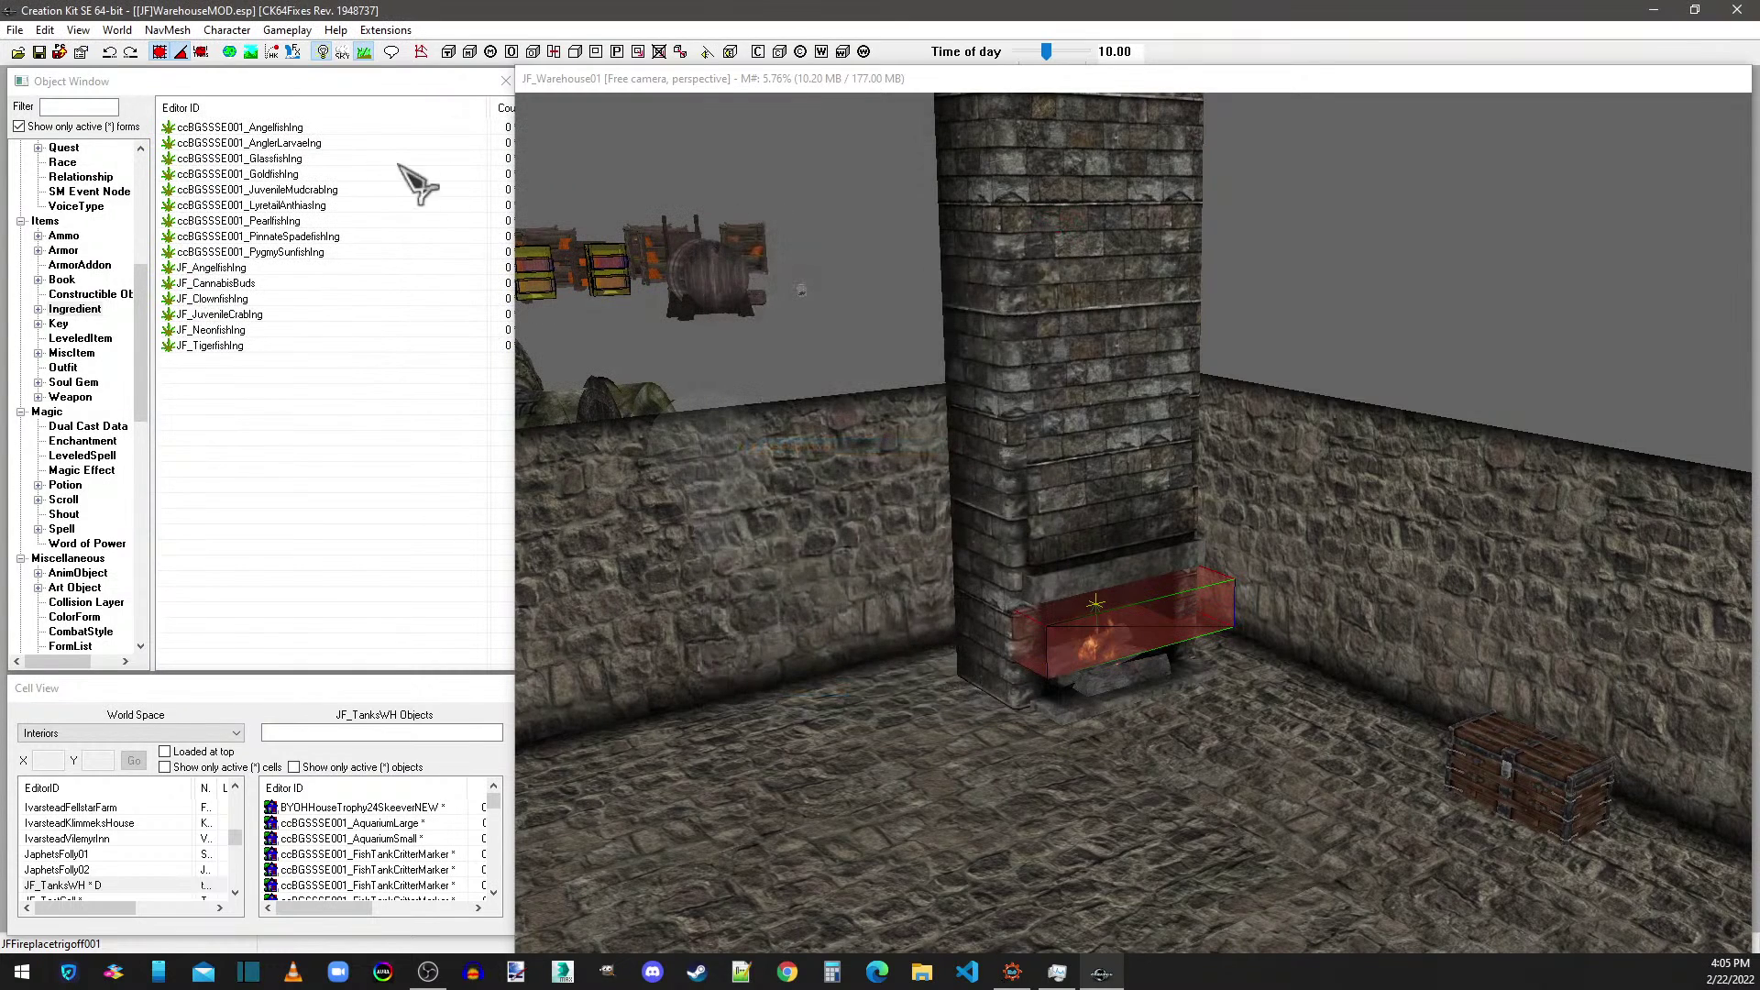
- Filter all sound descriptors by fireout, open FXFireOutSD and examine its sound and conditions settings
left_click(118, 294)
scroll(119, 289, "up", 8)
left_click(92, 338)
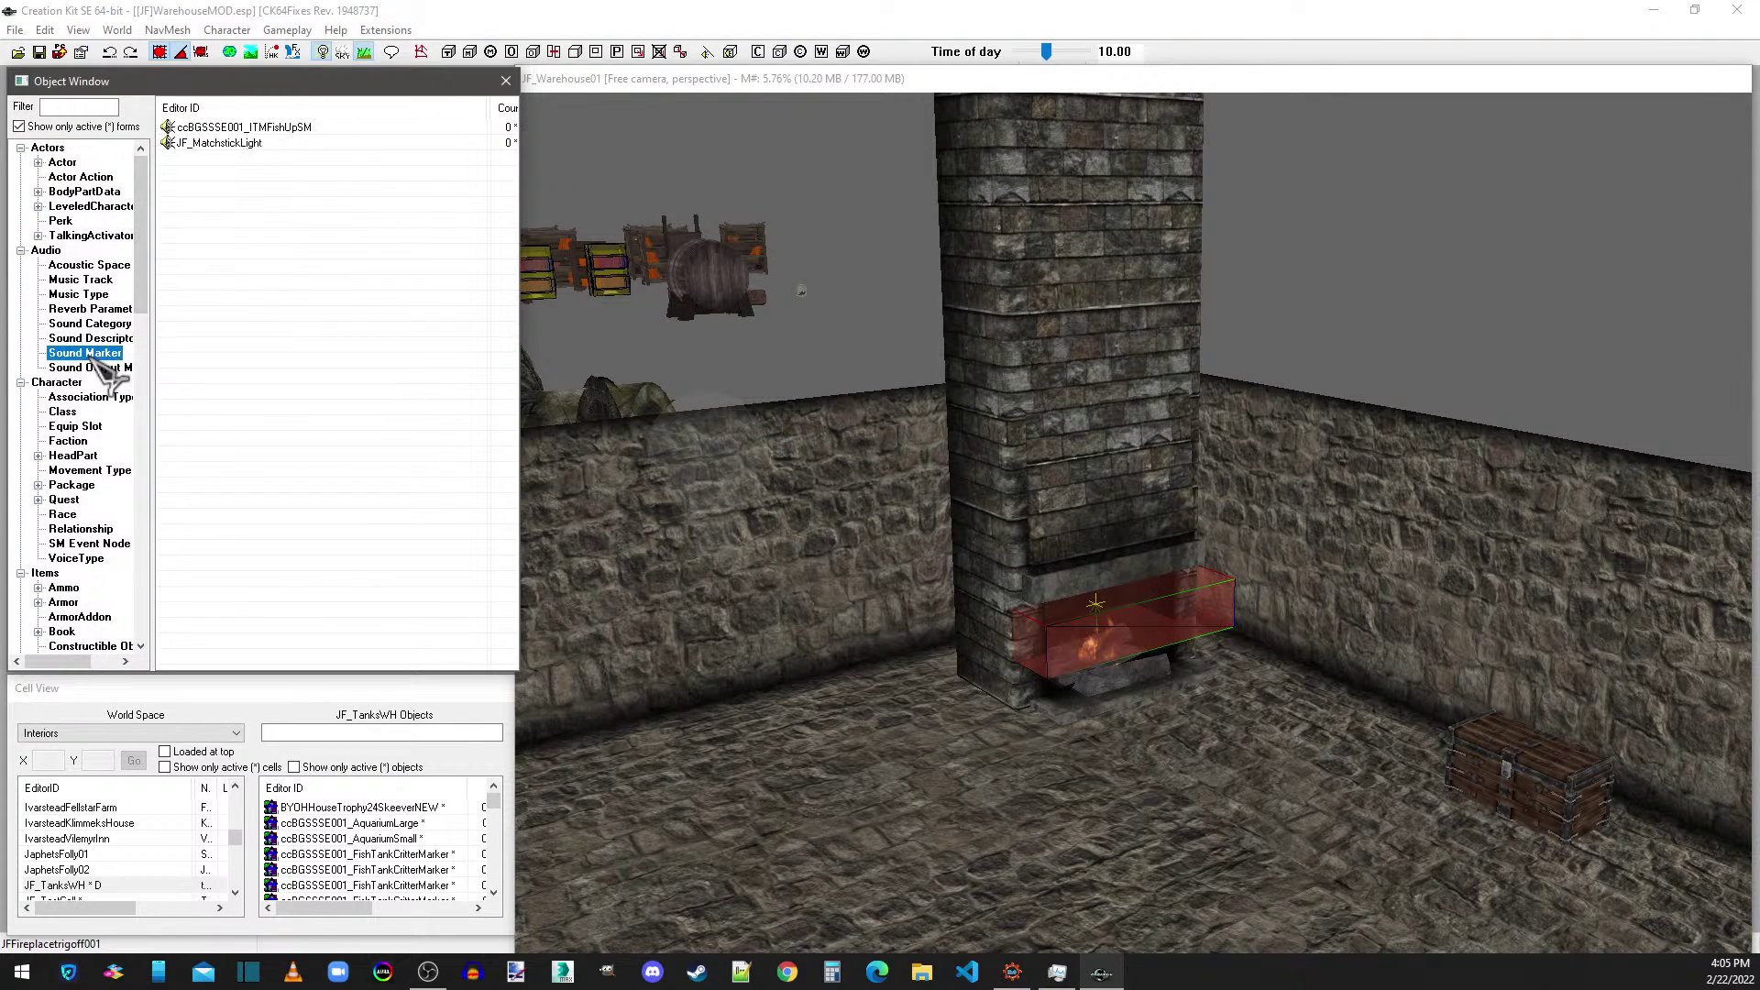
left_click(78, 127)
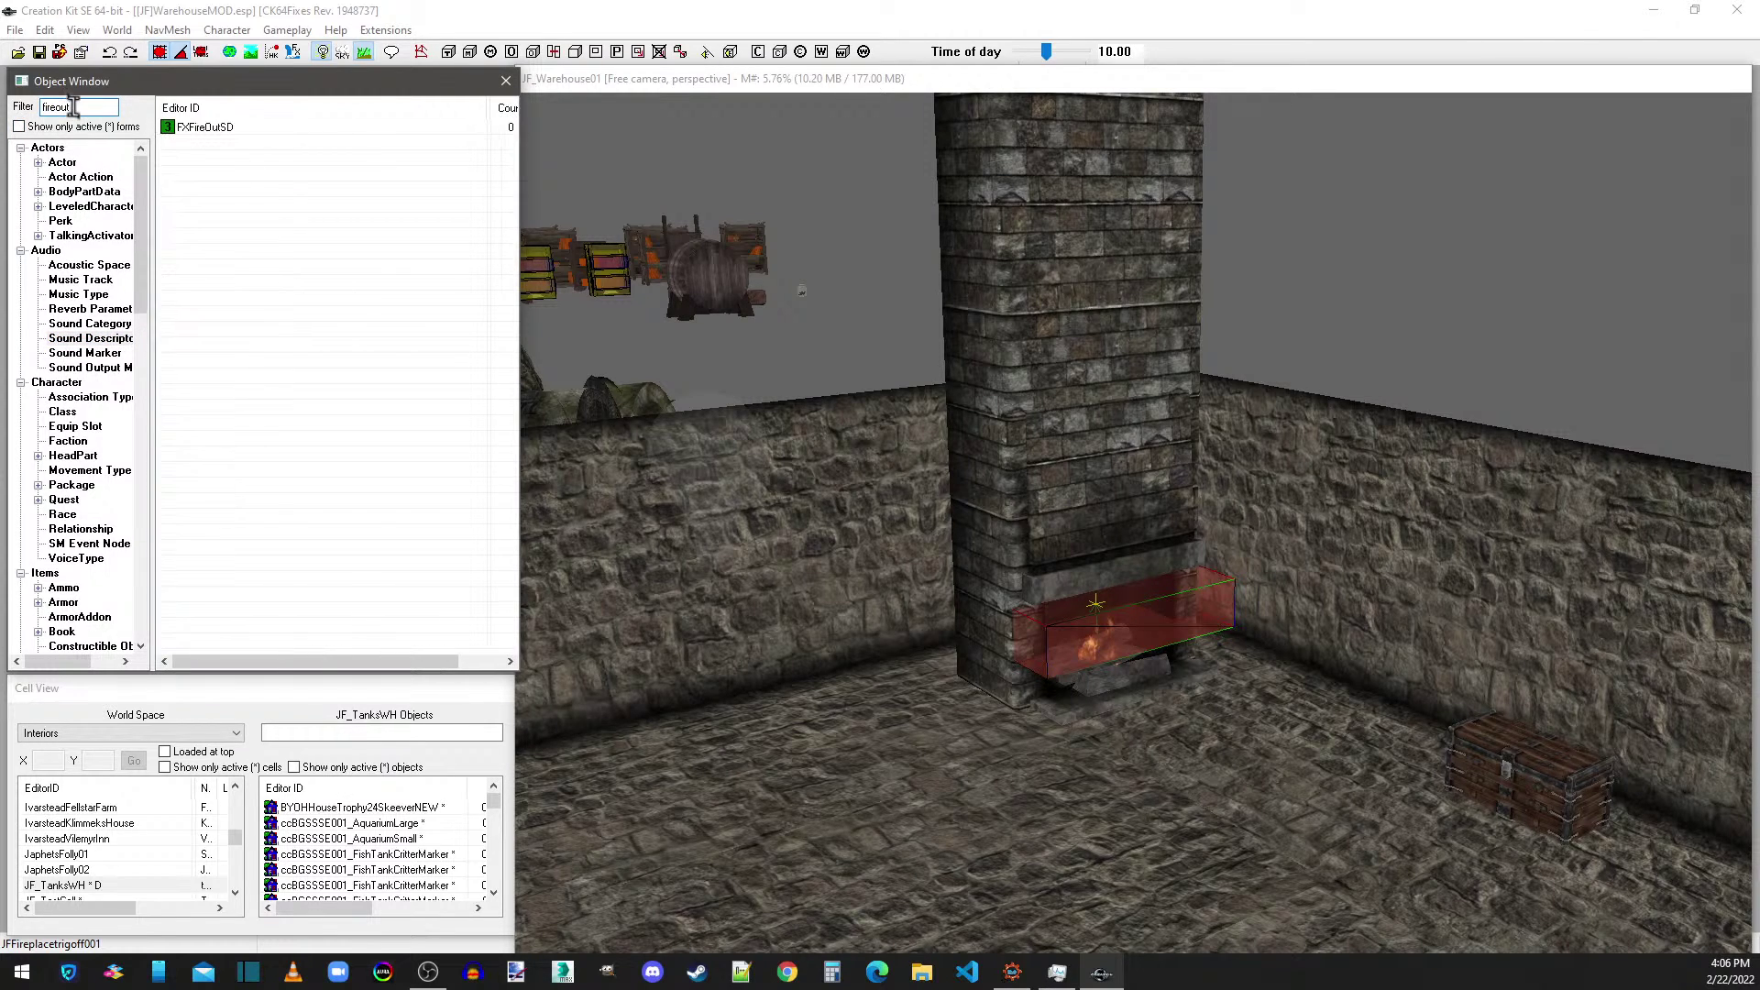
double_click(236, 128)
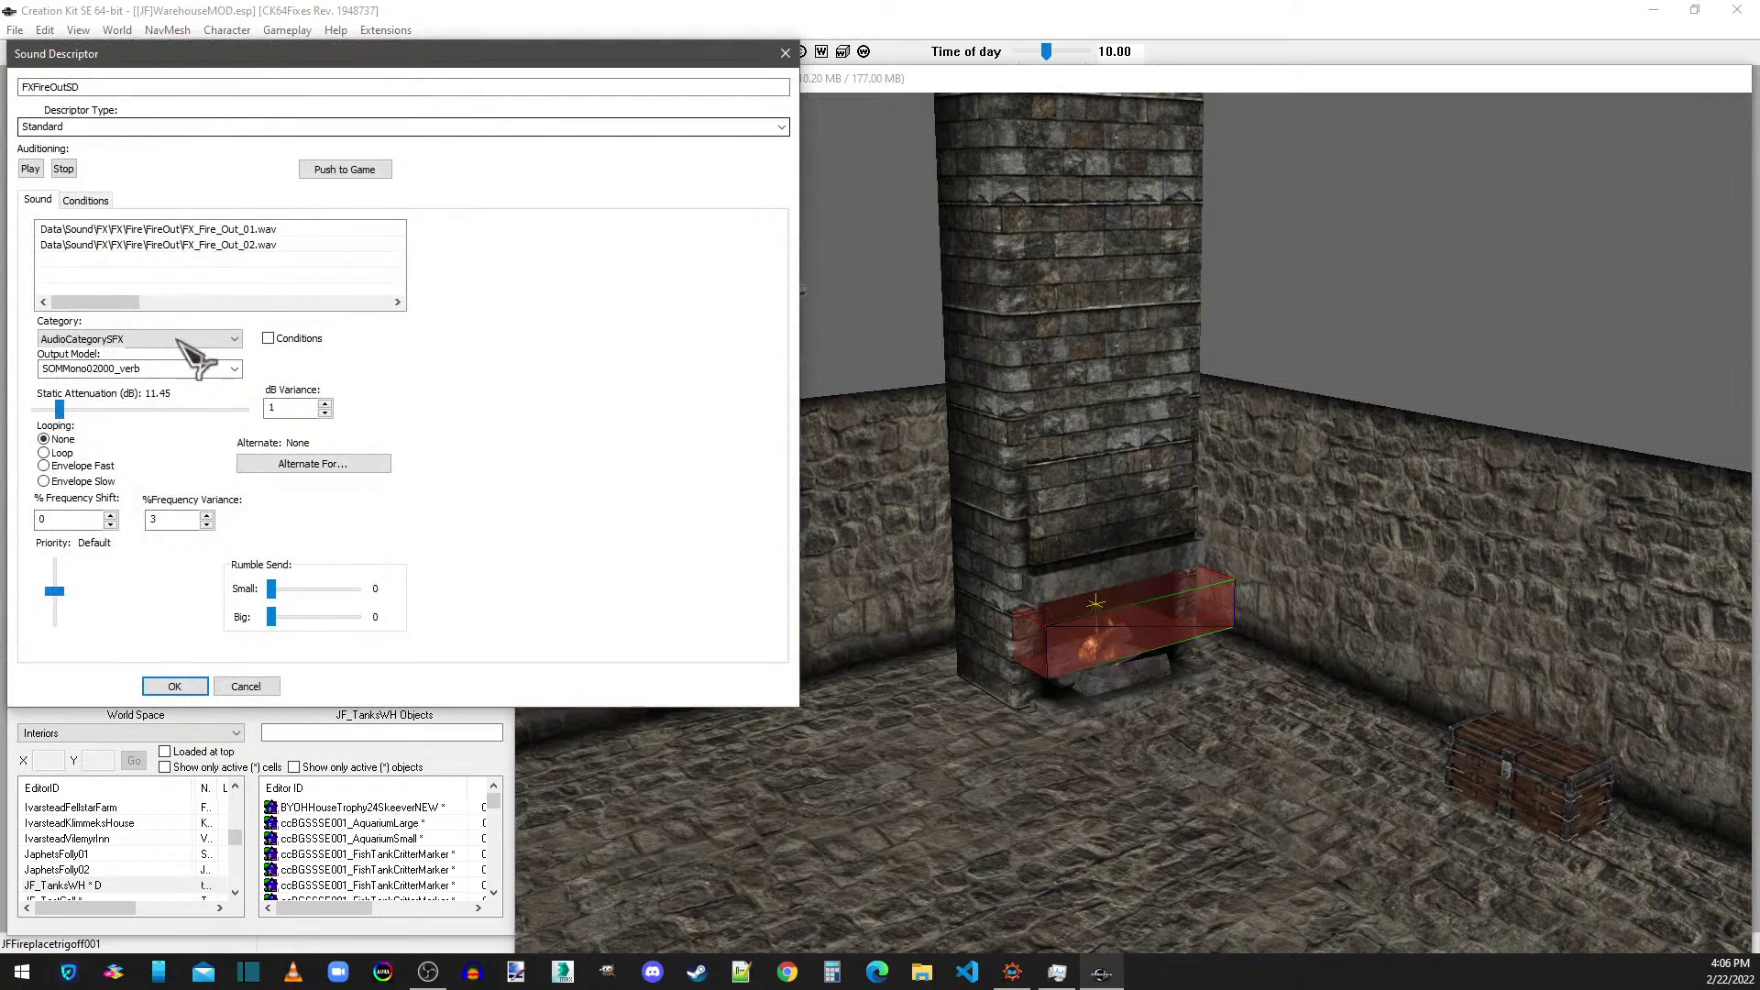
left_click_drag(298, 57, 776, 137)
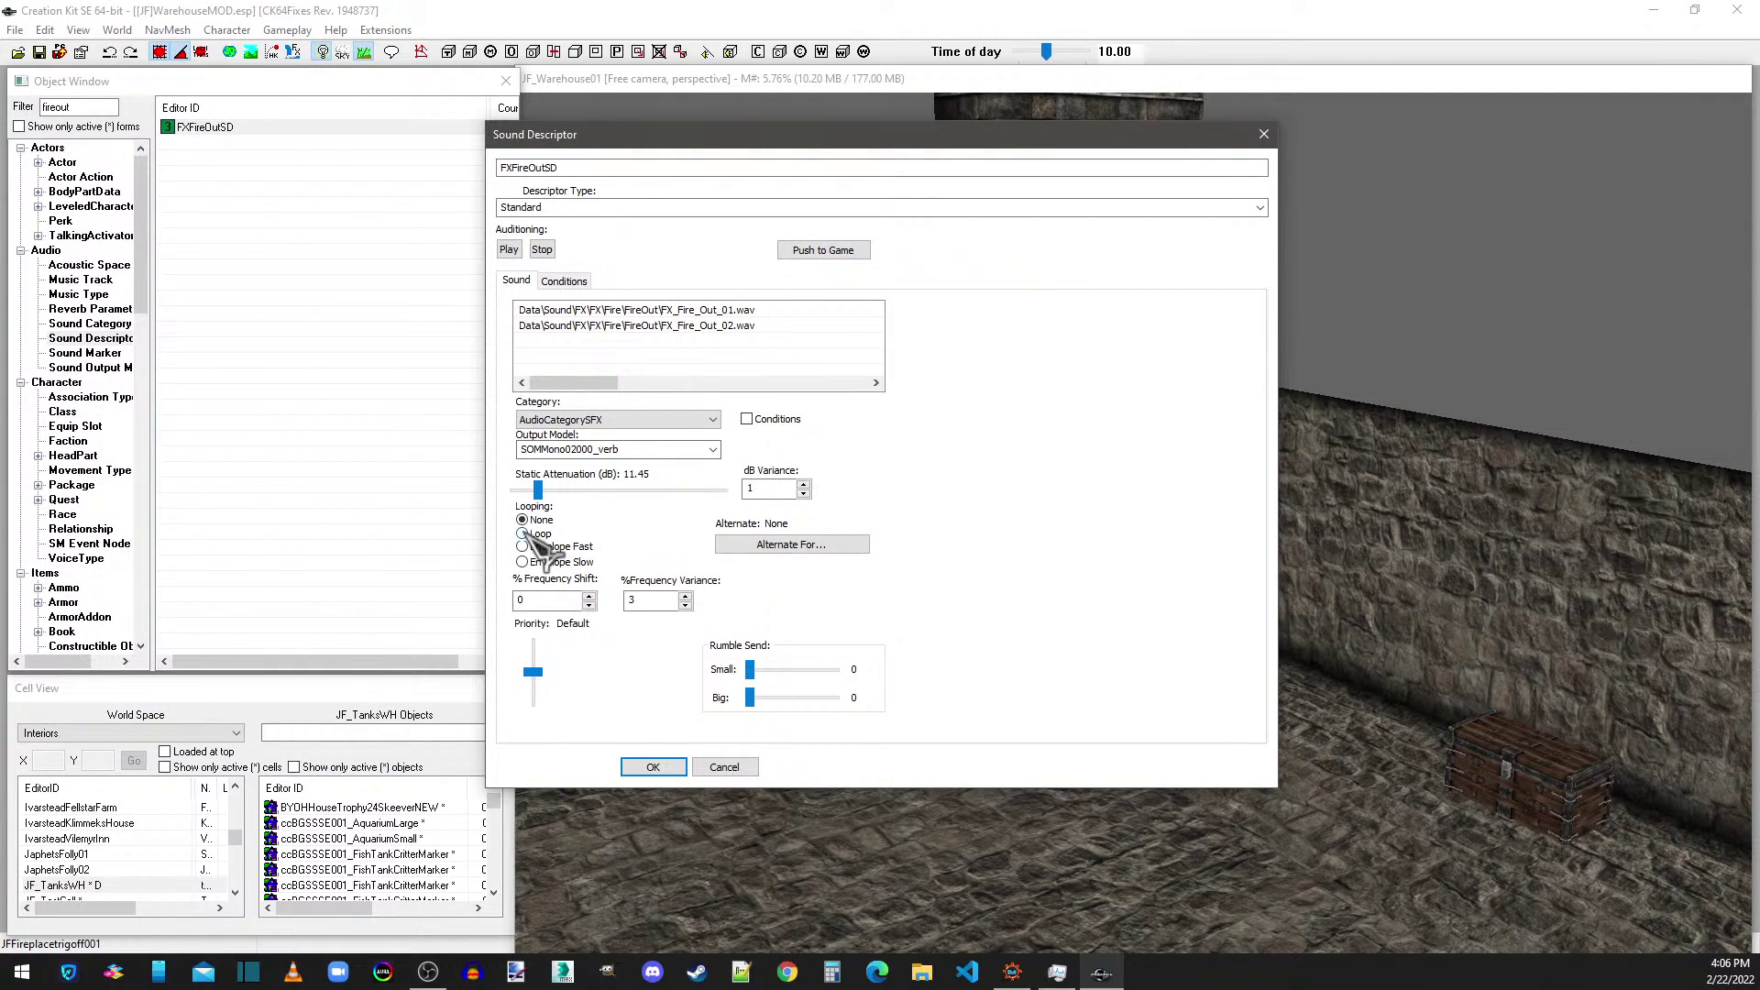
left_click(563, 281)
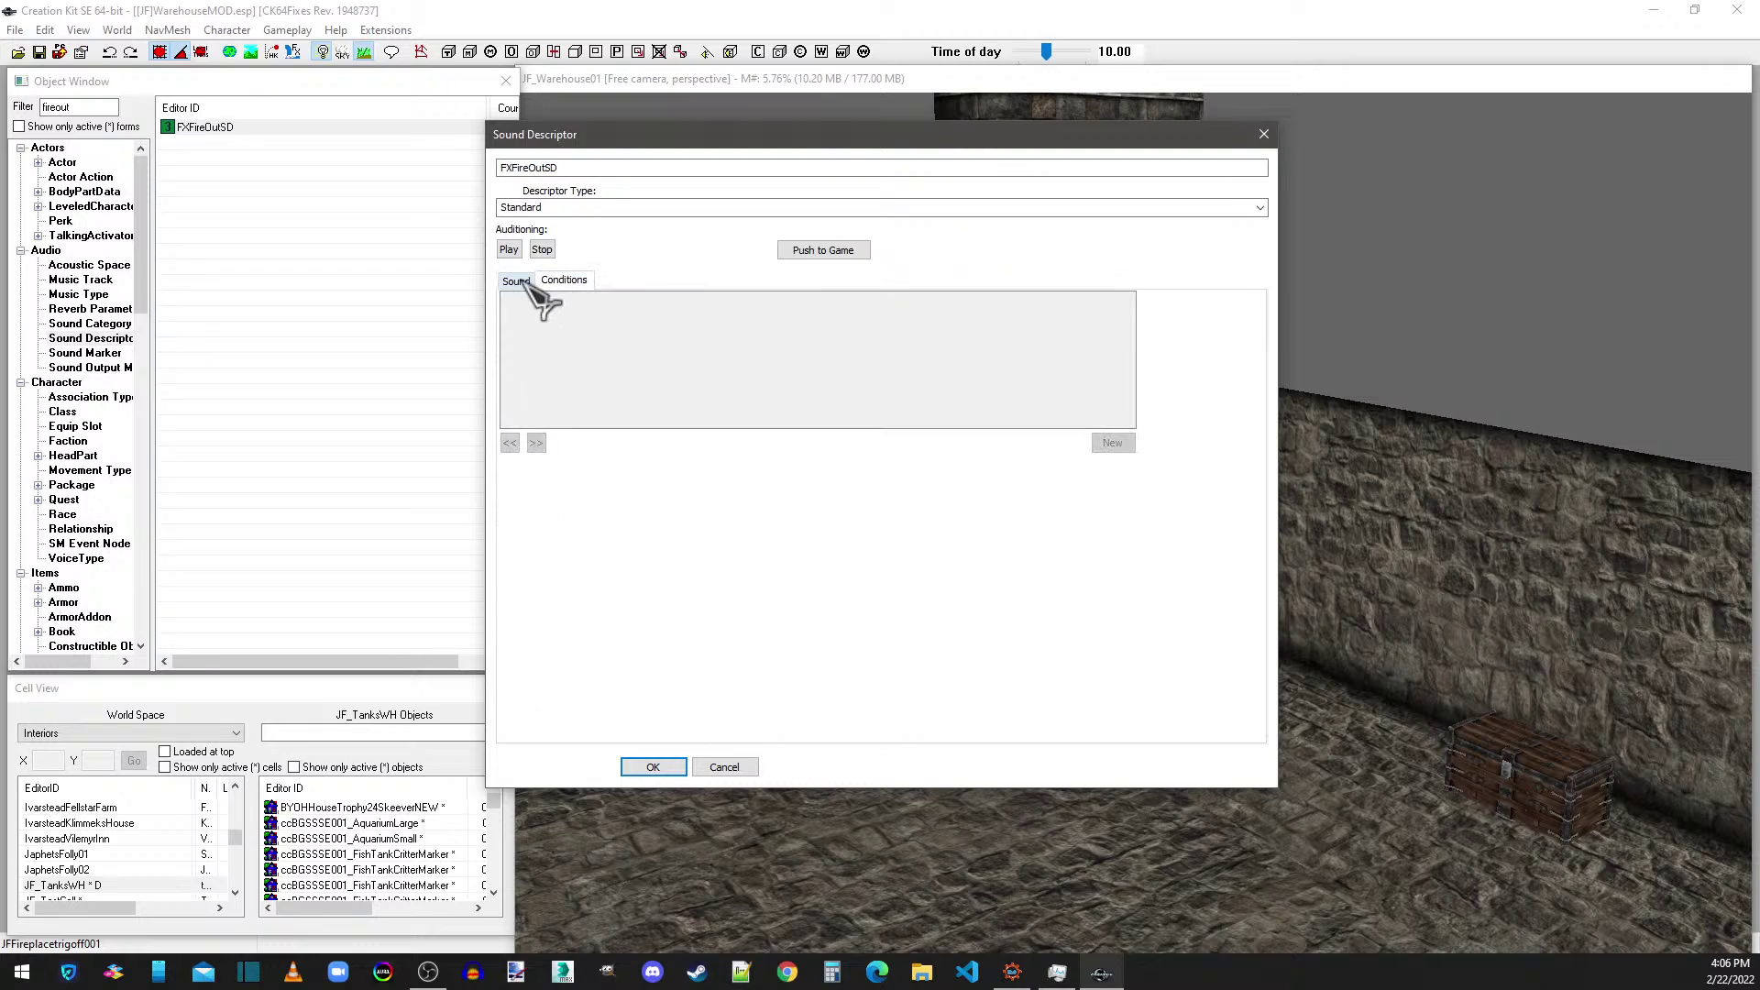
left_click(519, 281)
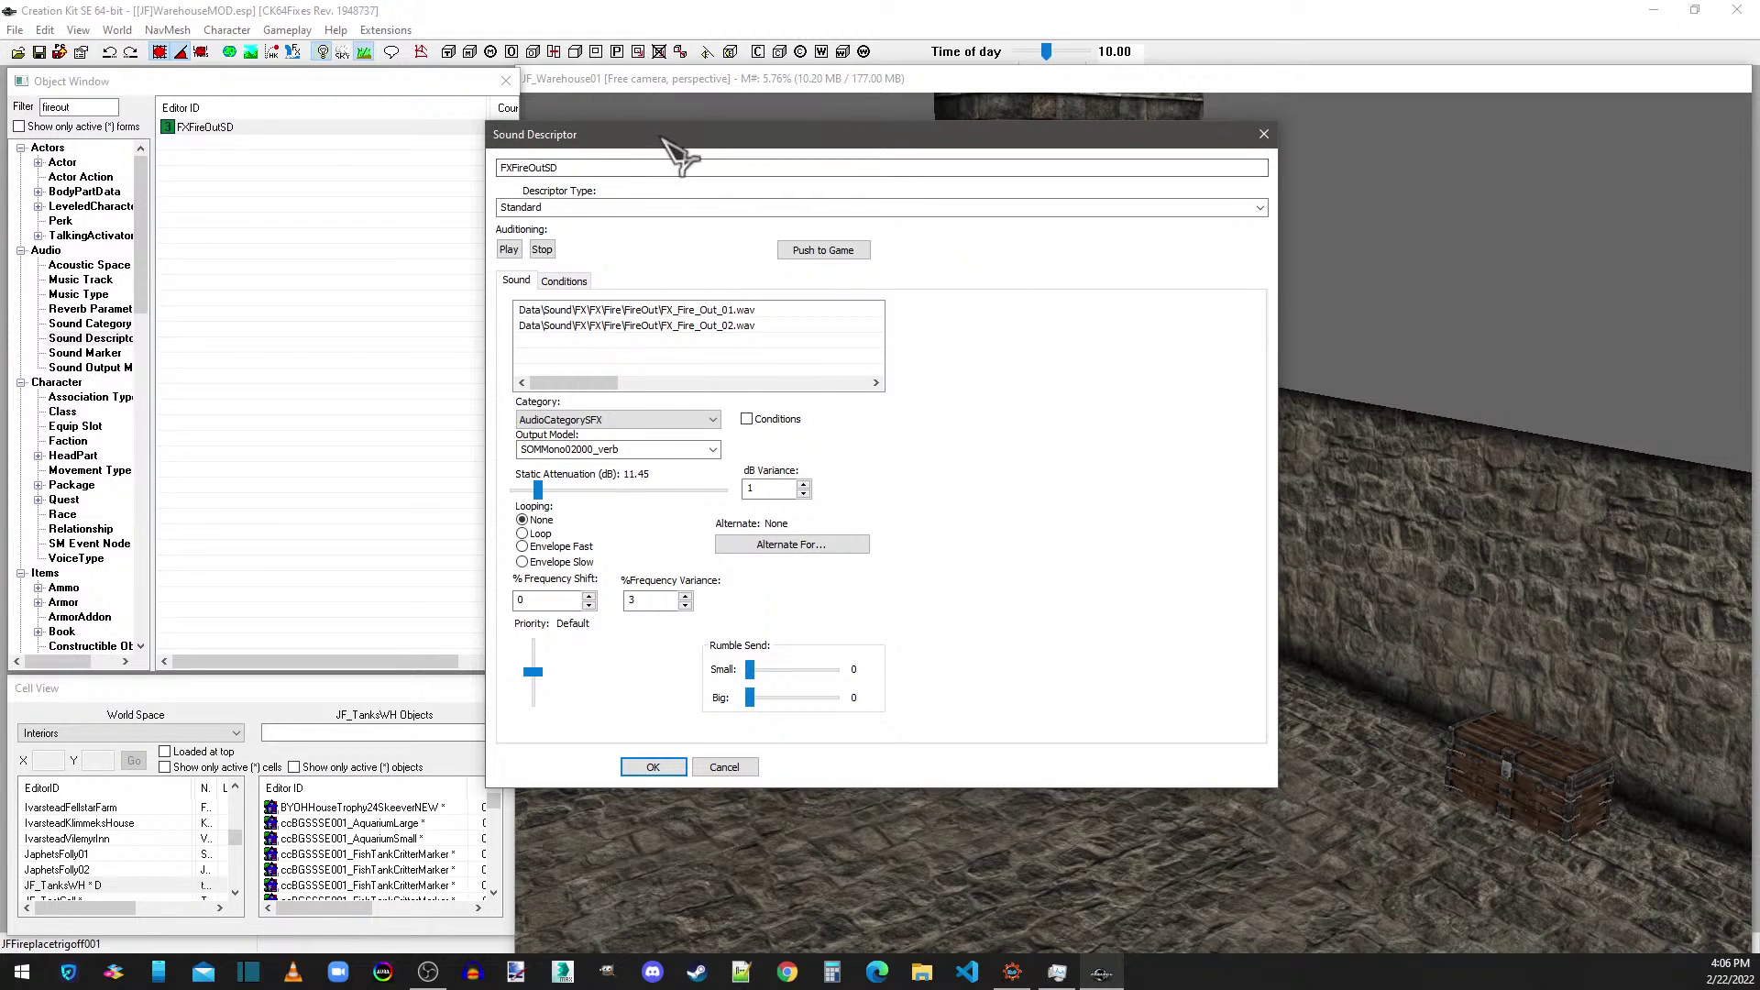
left_click_drag(664, 137, 1112, 129)
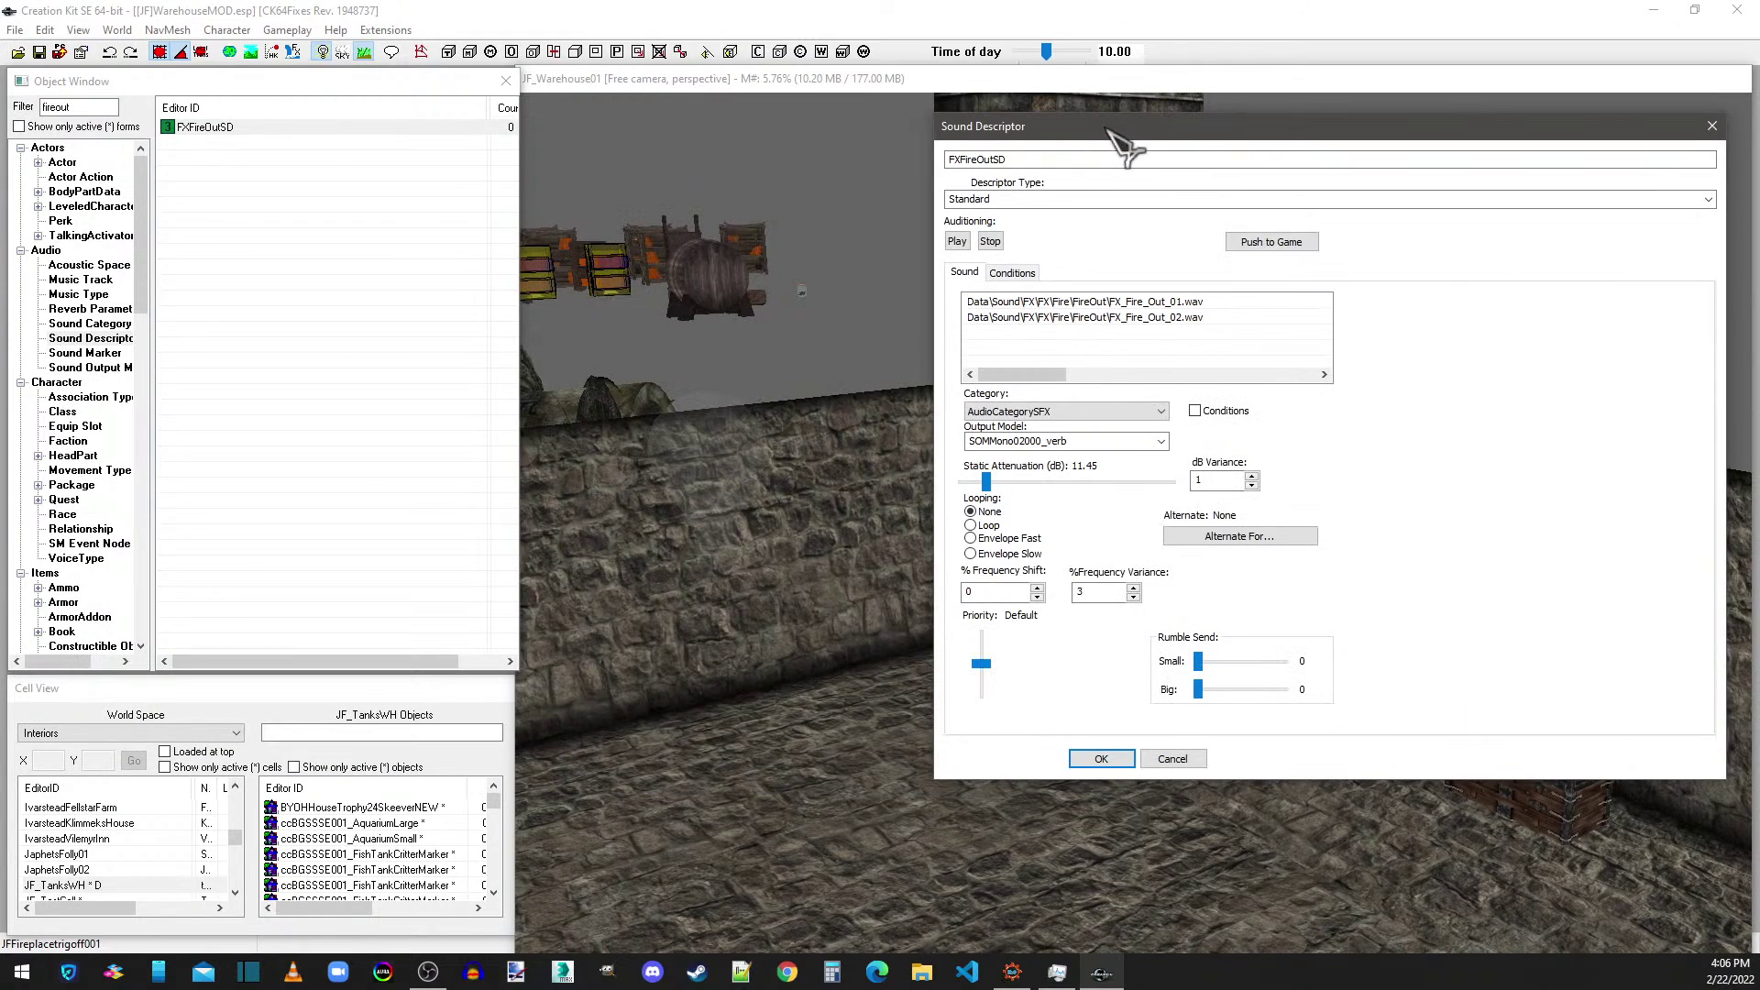
- Clear the object filter, show only active forms and open the JF_MatchstickLightLSD sound descriptor beside FXFireOutSD
left_click(88, 129)
key("BackSpace")
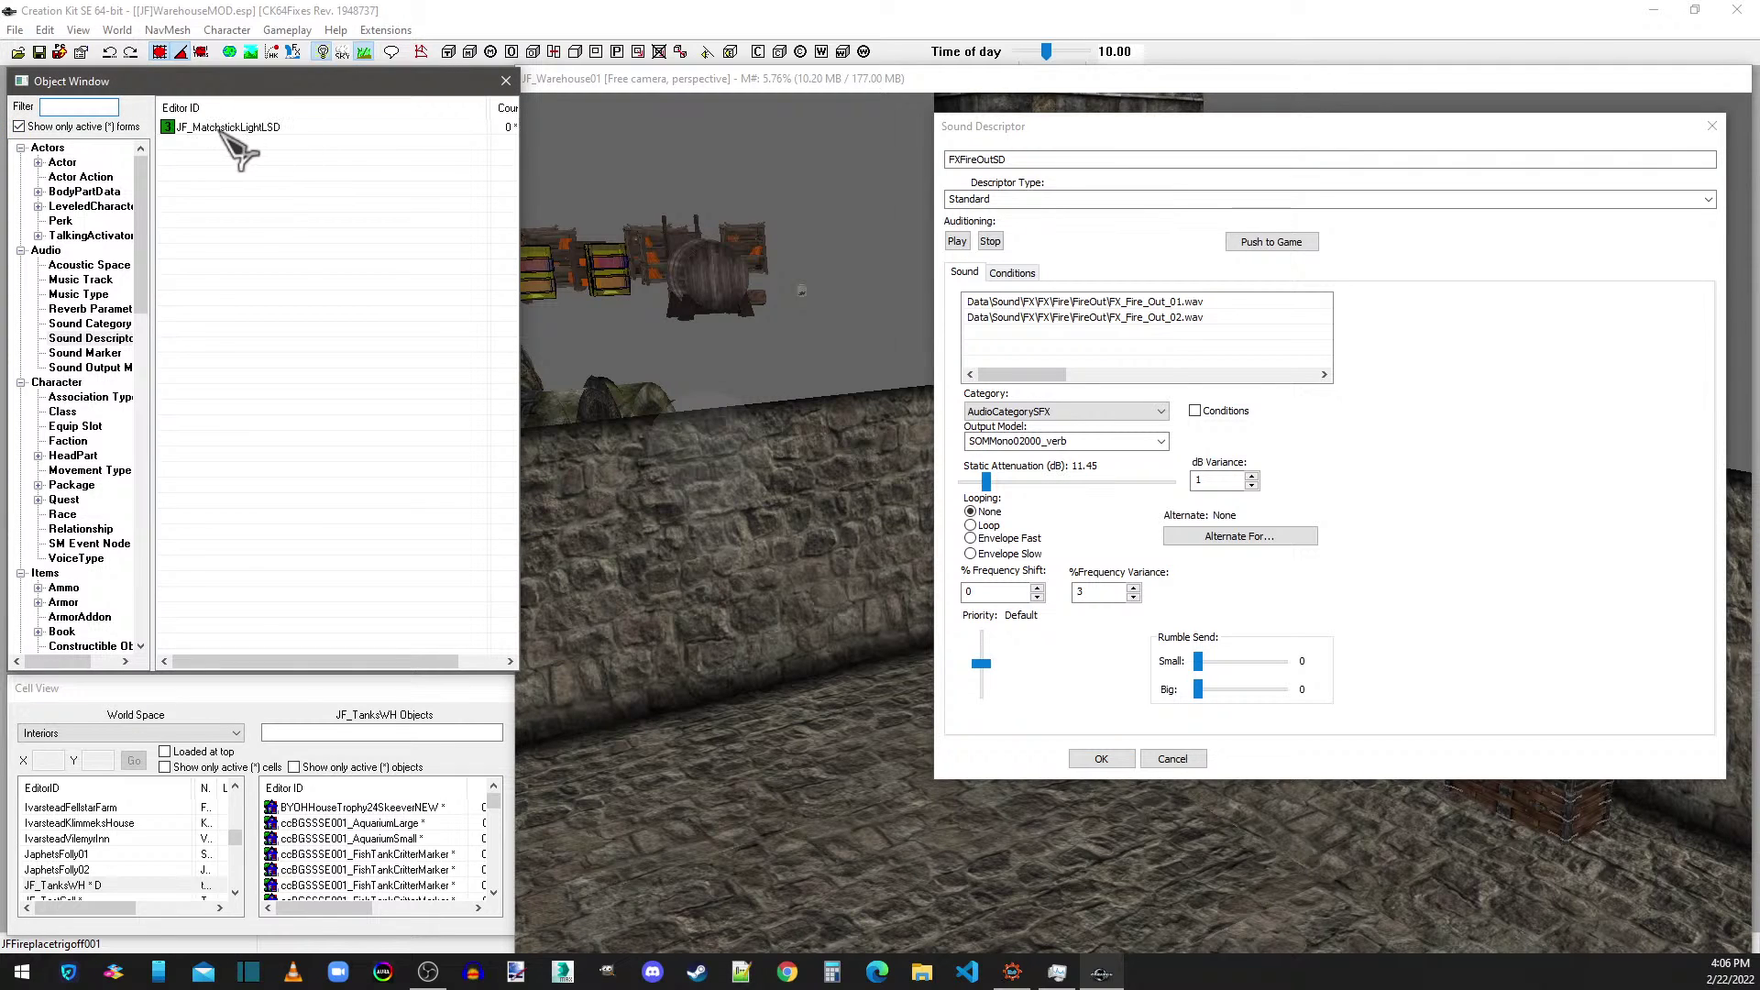
double_click(224, 128)
left_click_drag(432, 57, 510, 118)
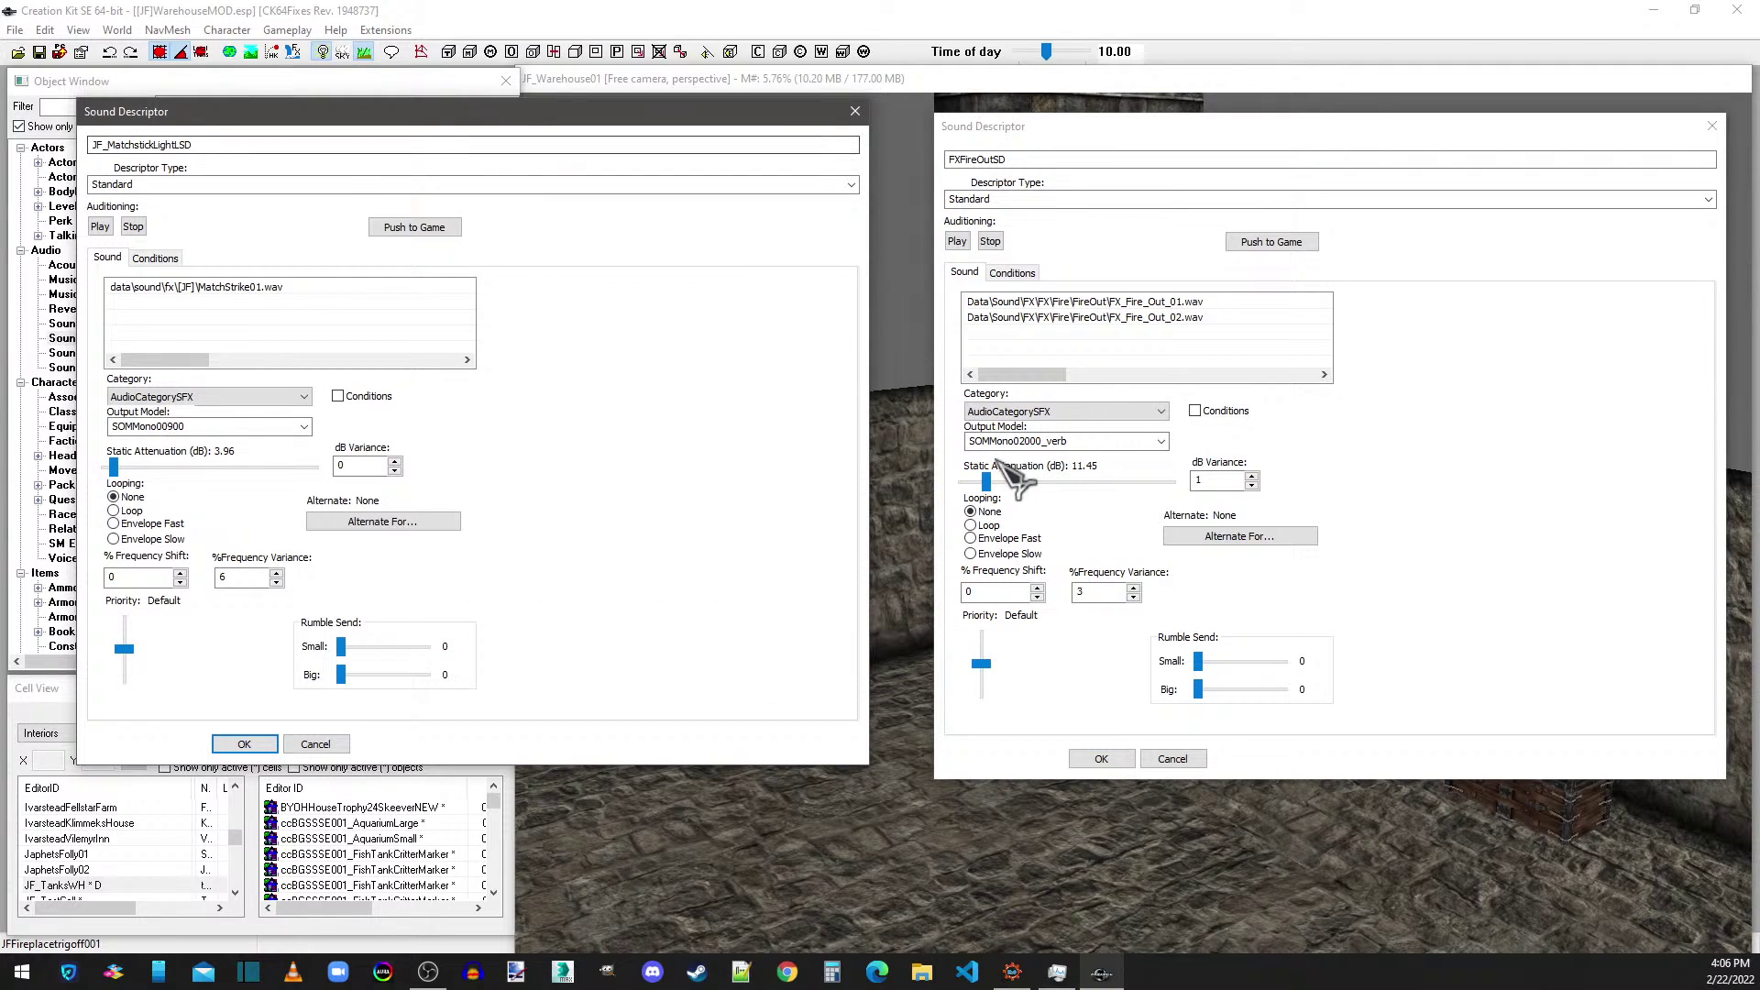
- Set JF_MatchstickLightLSD's static attenuation to 11.89 dB, dB variance to 1 and output model to SOMMono02000_verb
left_click(155, 466)
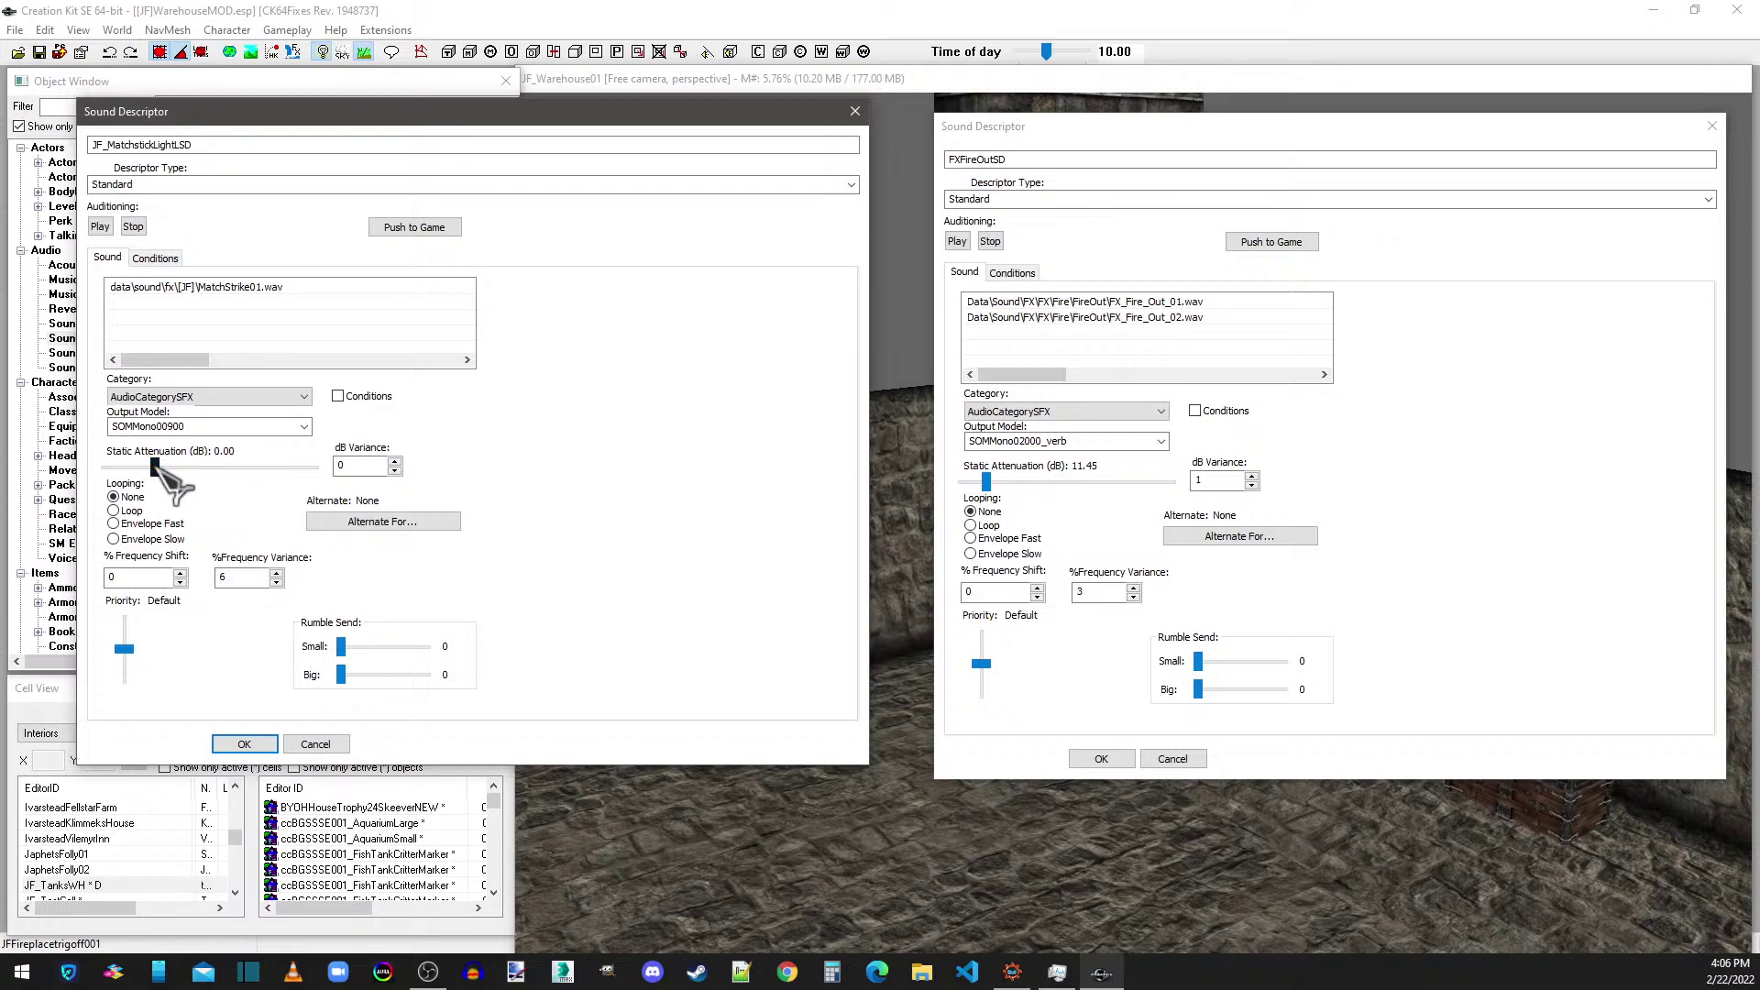
left_click_drag(162, 469, 138, 468)
double_click(346, 465)
type("1")
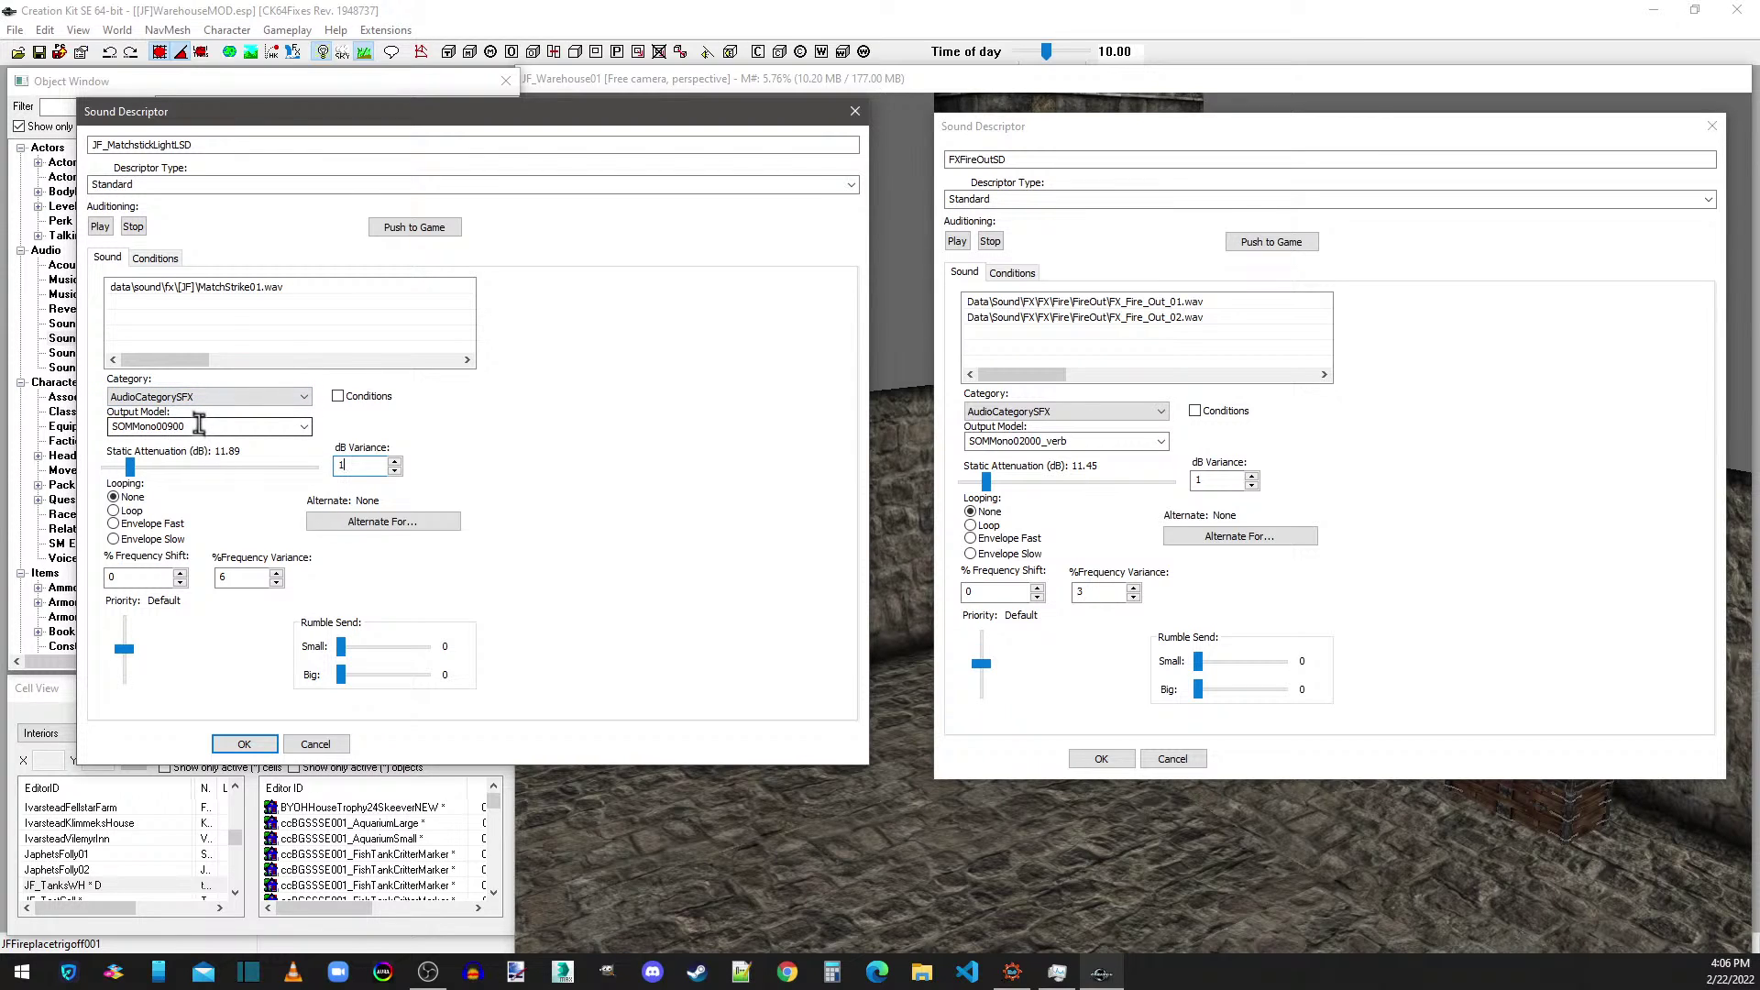
left_click(303, 426)
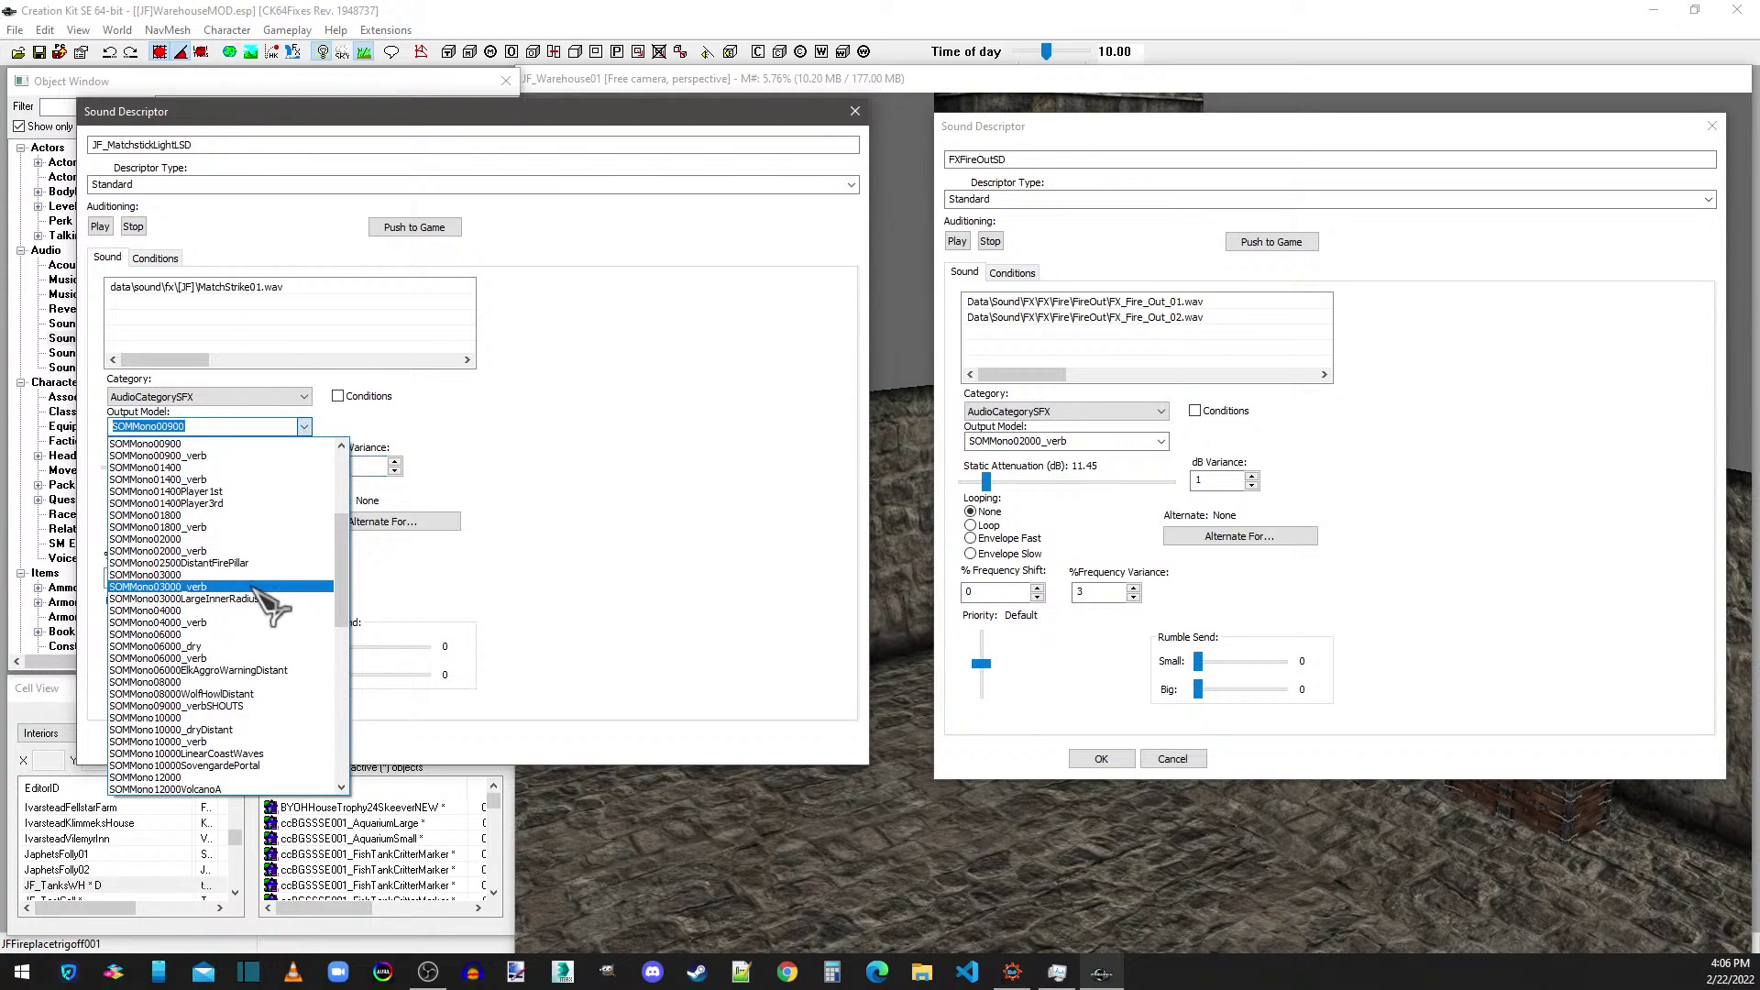
scroll(259, 591, "up", 5)
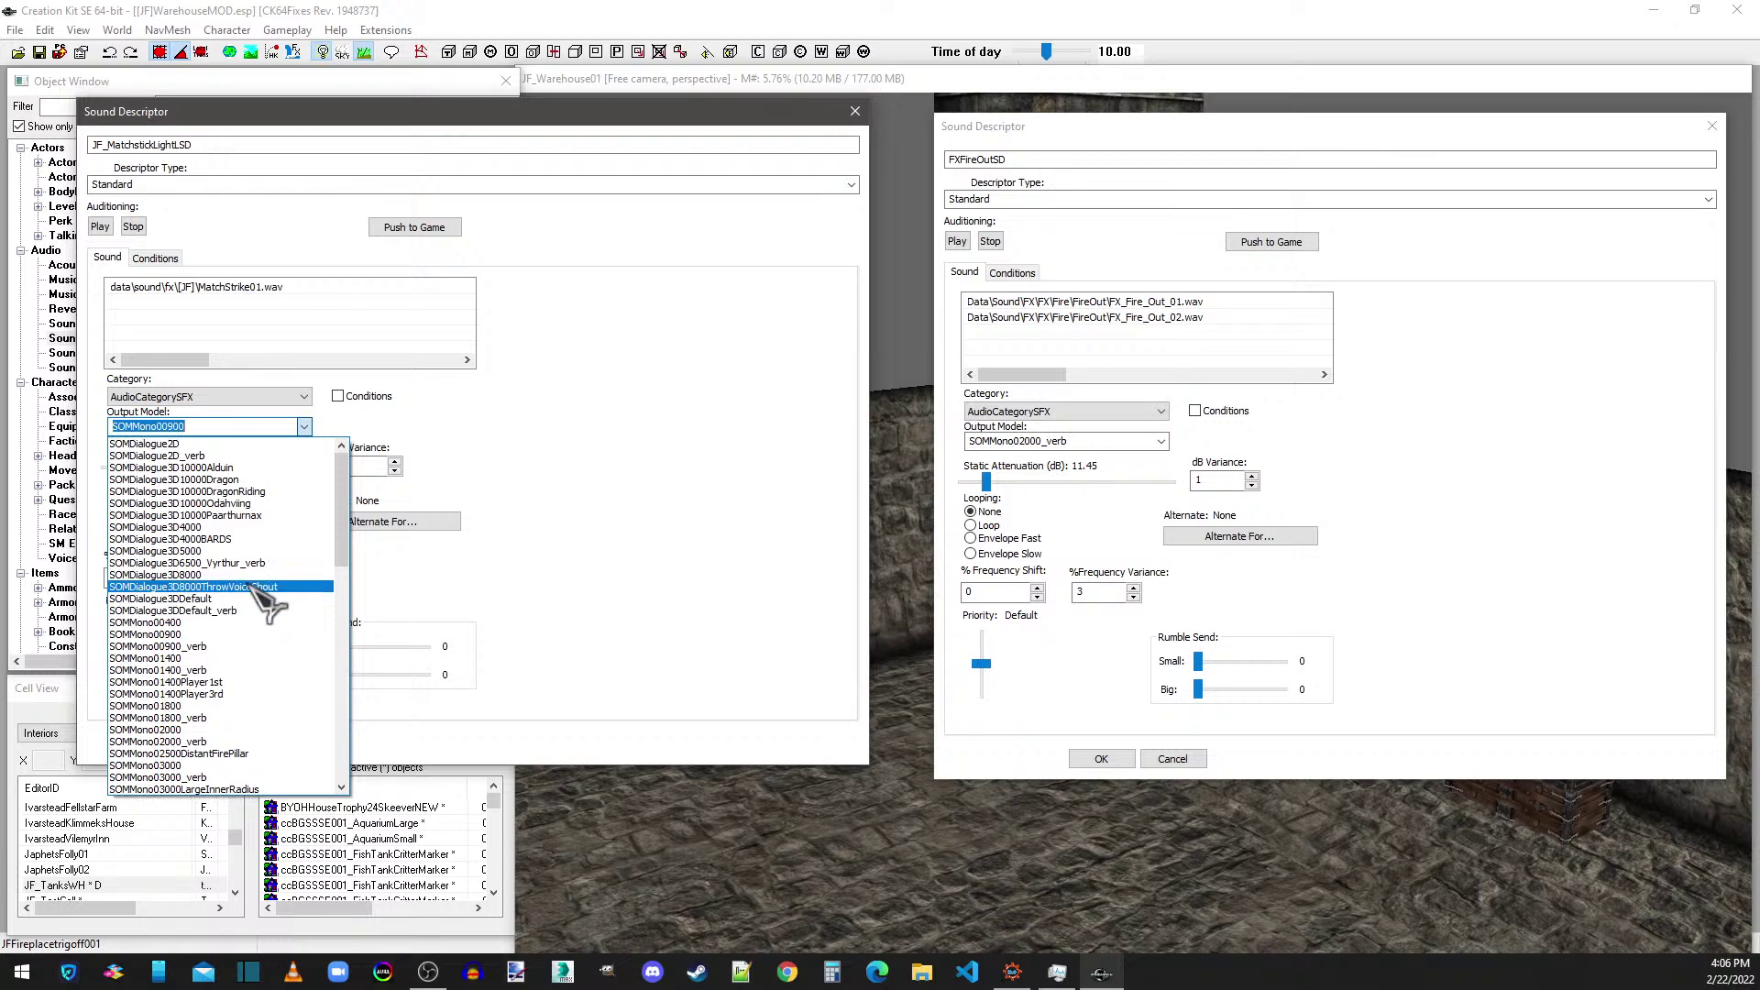
left_click(220, 741)
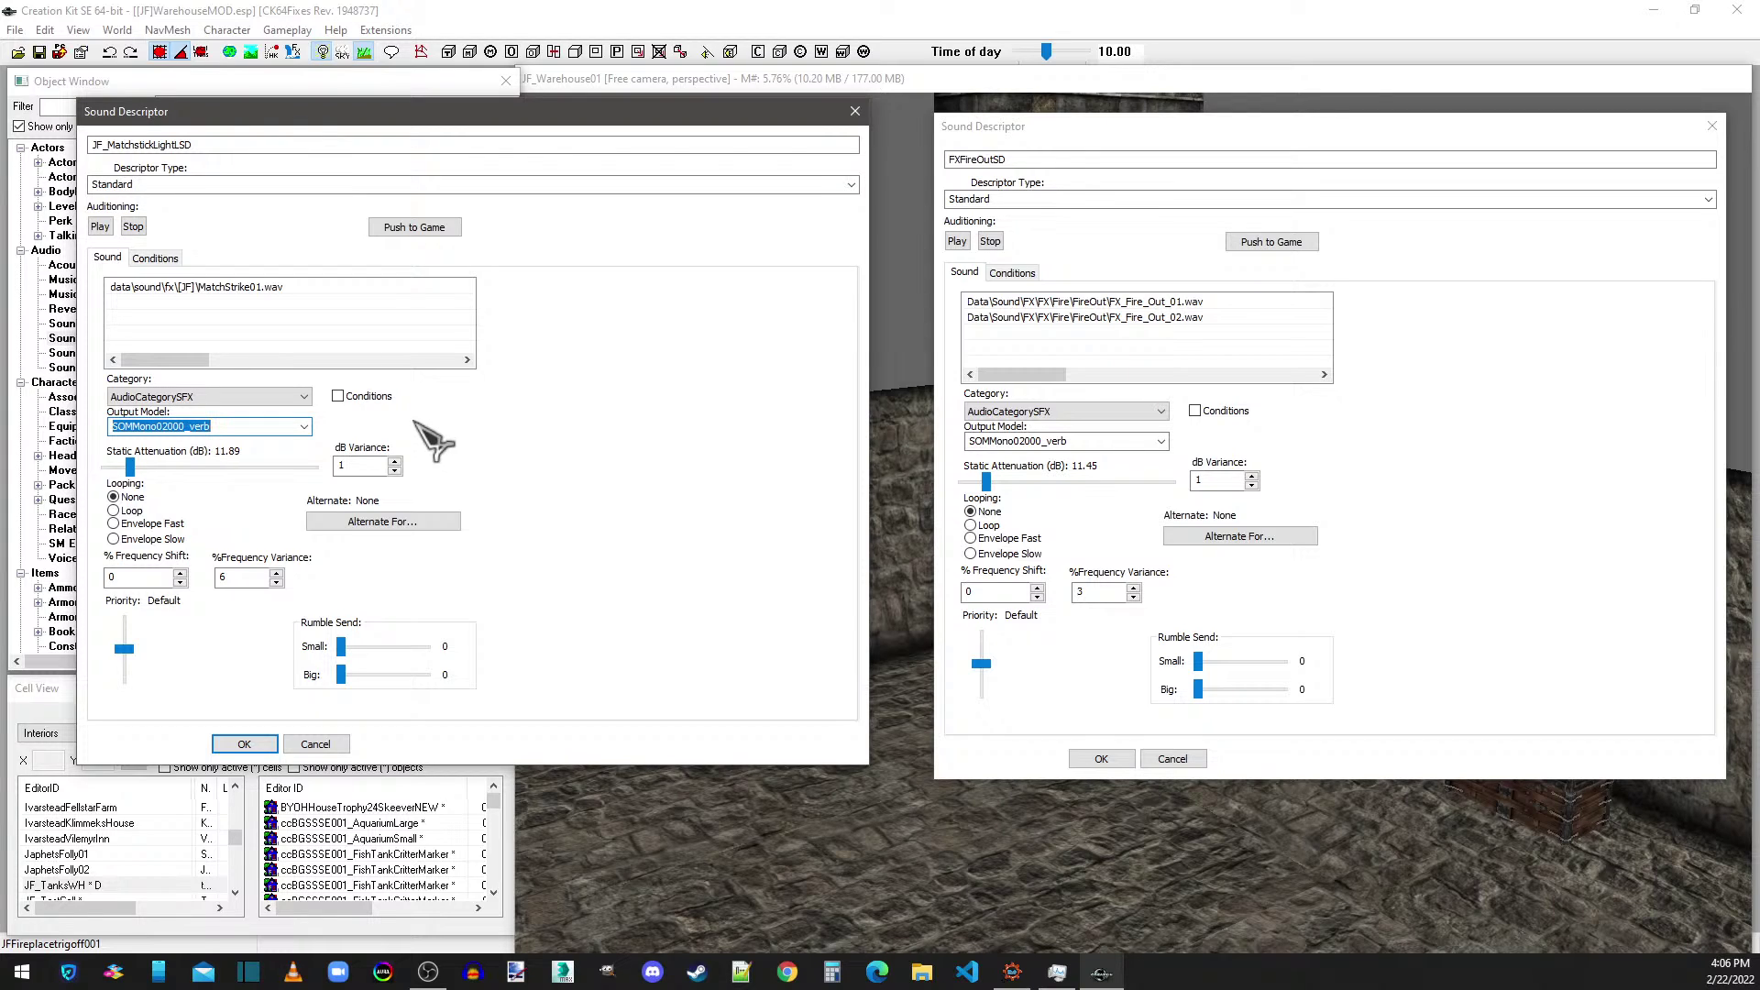
- Set the matchstick sound's frequency variance to 3, accept it, close FXFireOutSD without changes and save the plugin
left_click(256, 288)
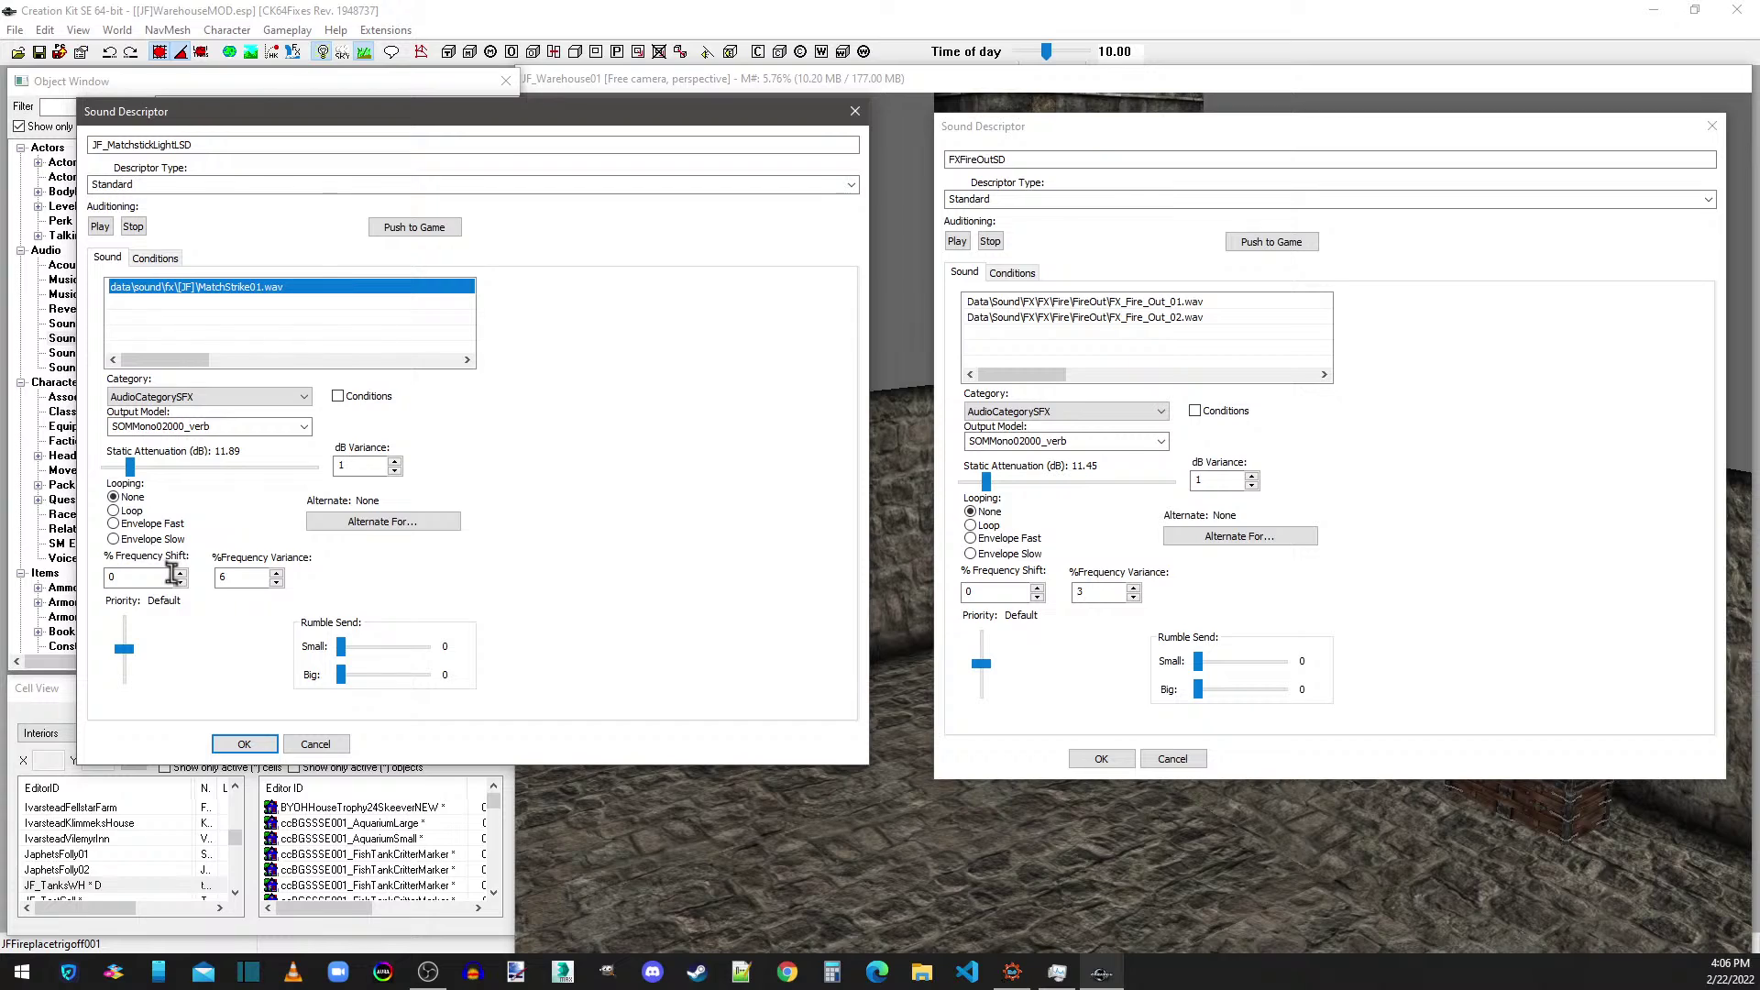
double_click(222, 577)
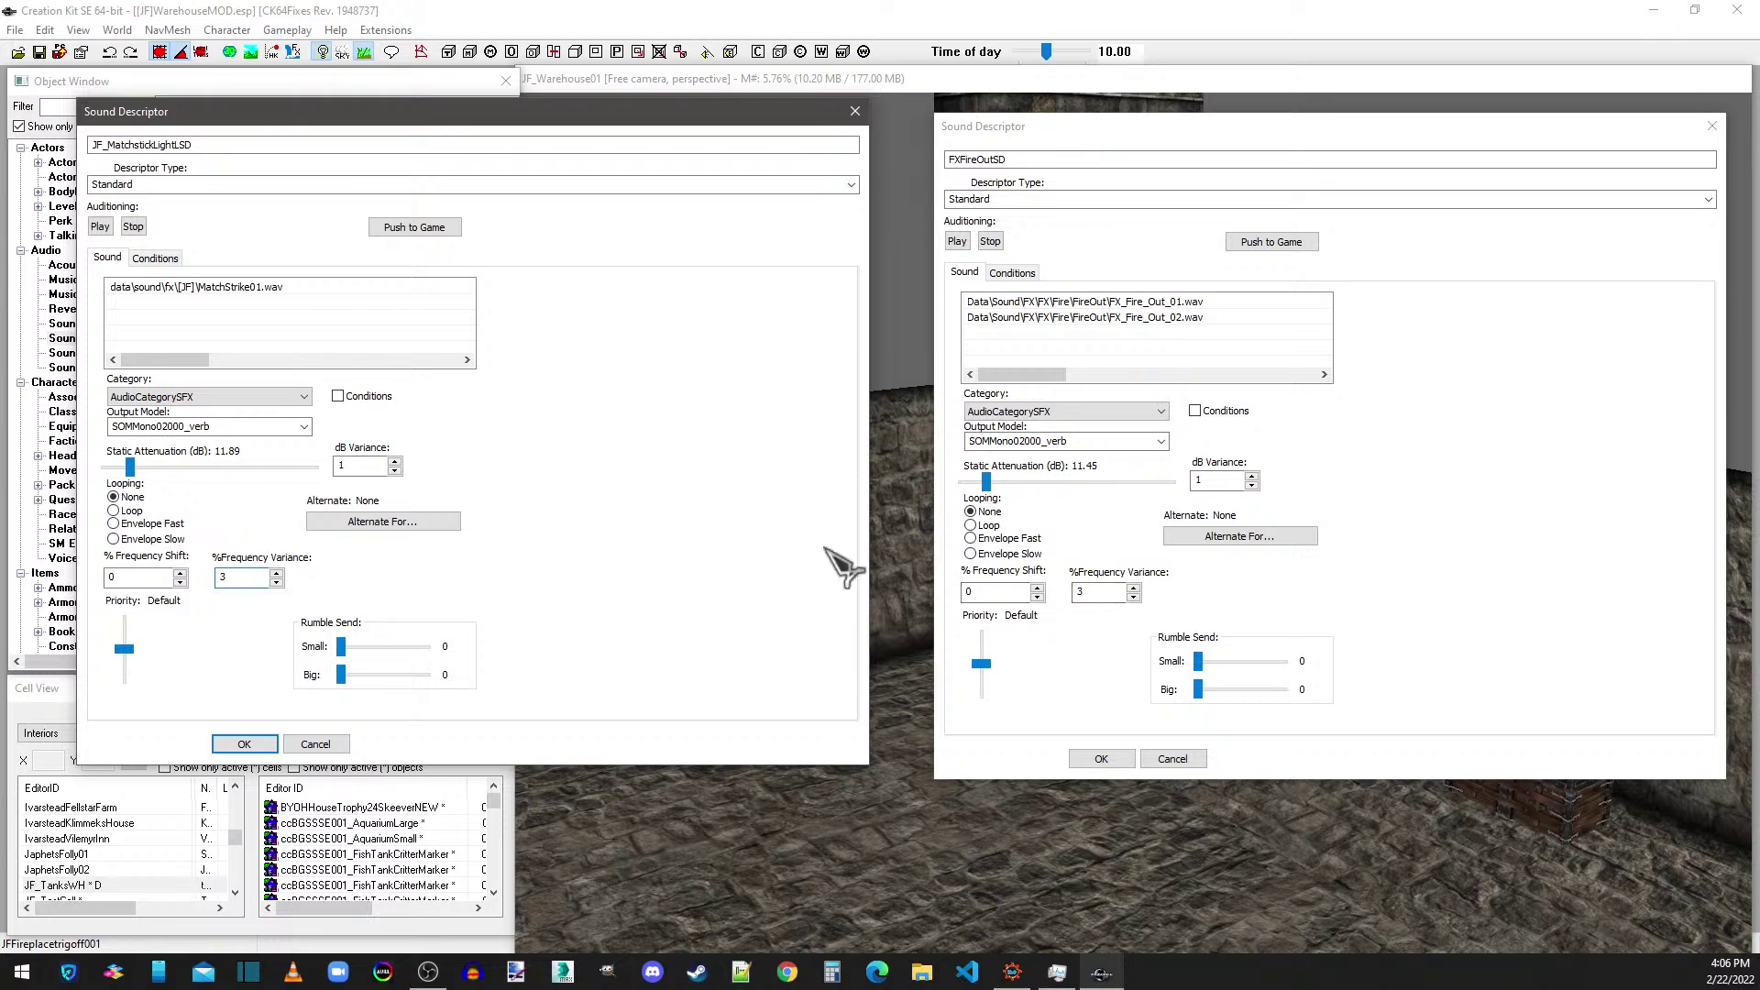
left_click(244, 744)
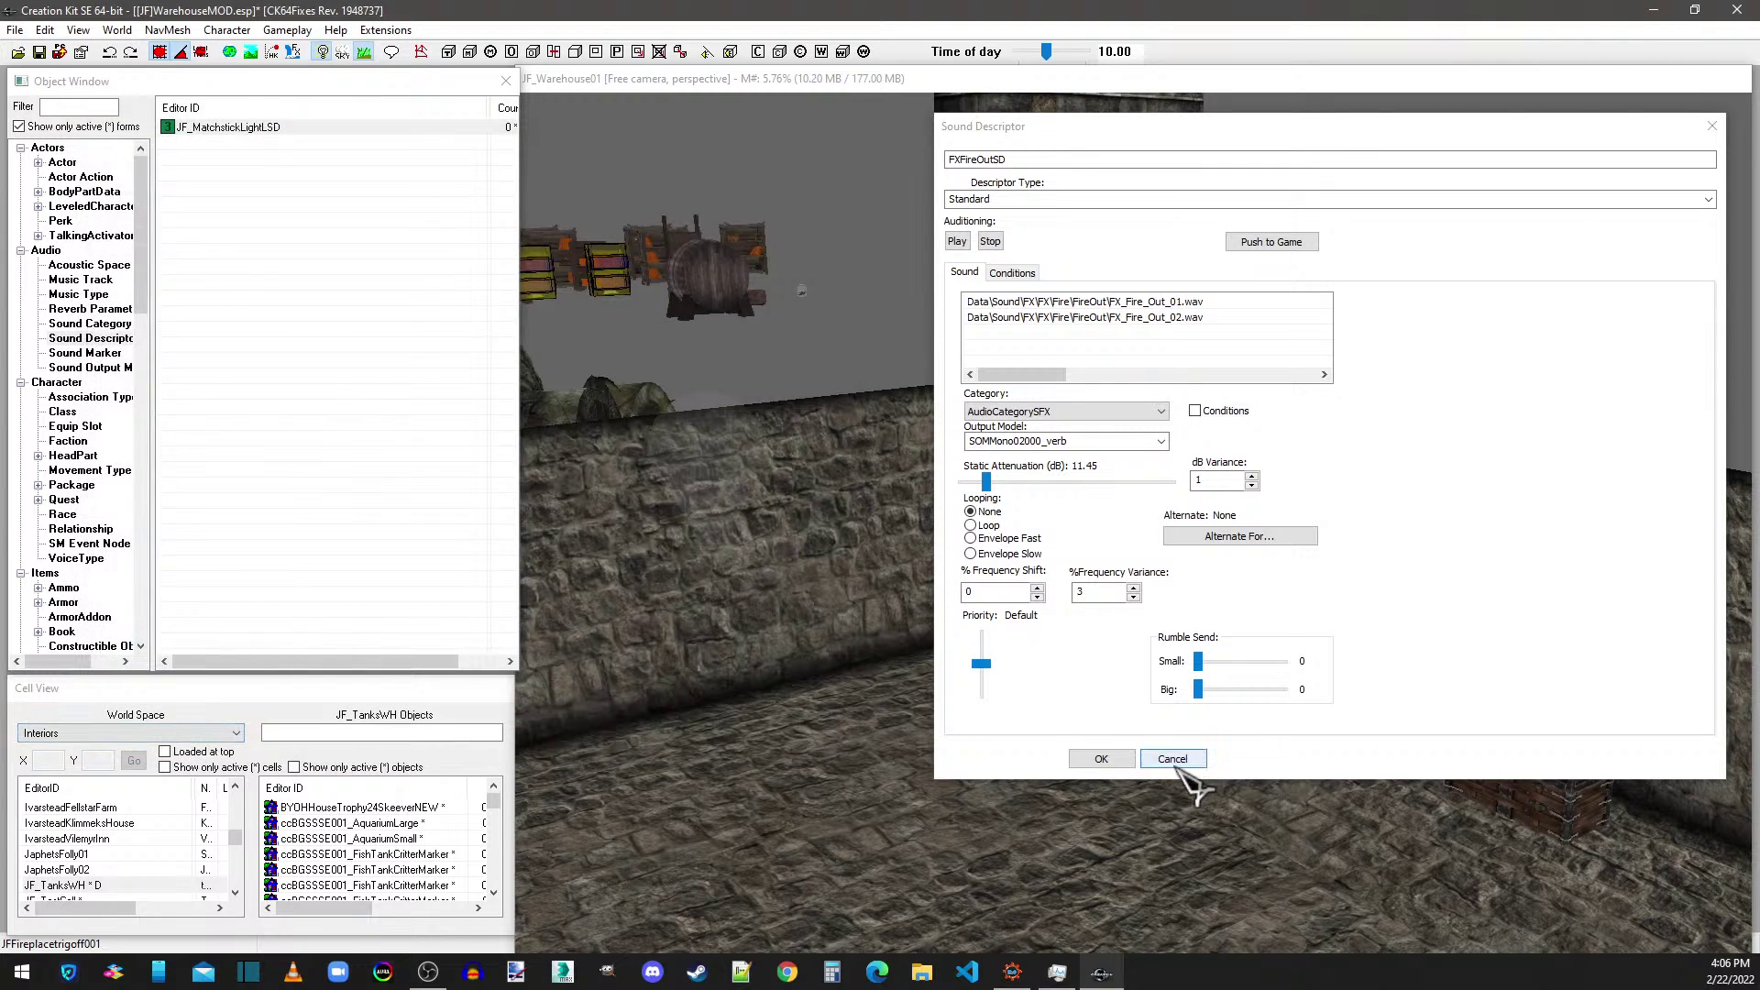
left_click(1174, 760)
left_click(39, 51)
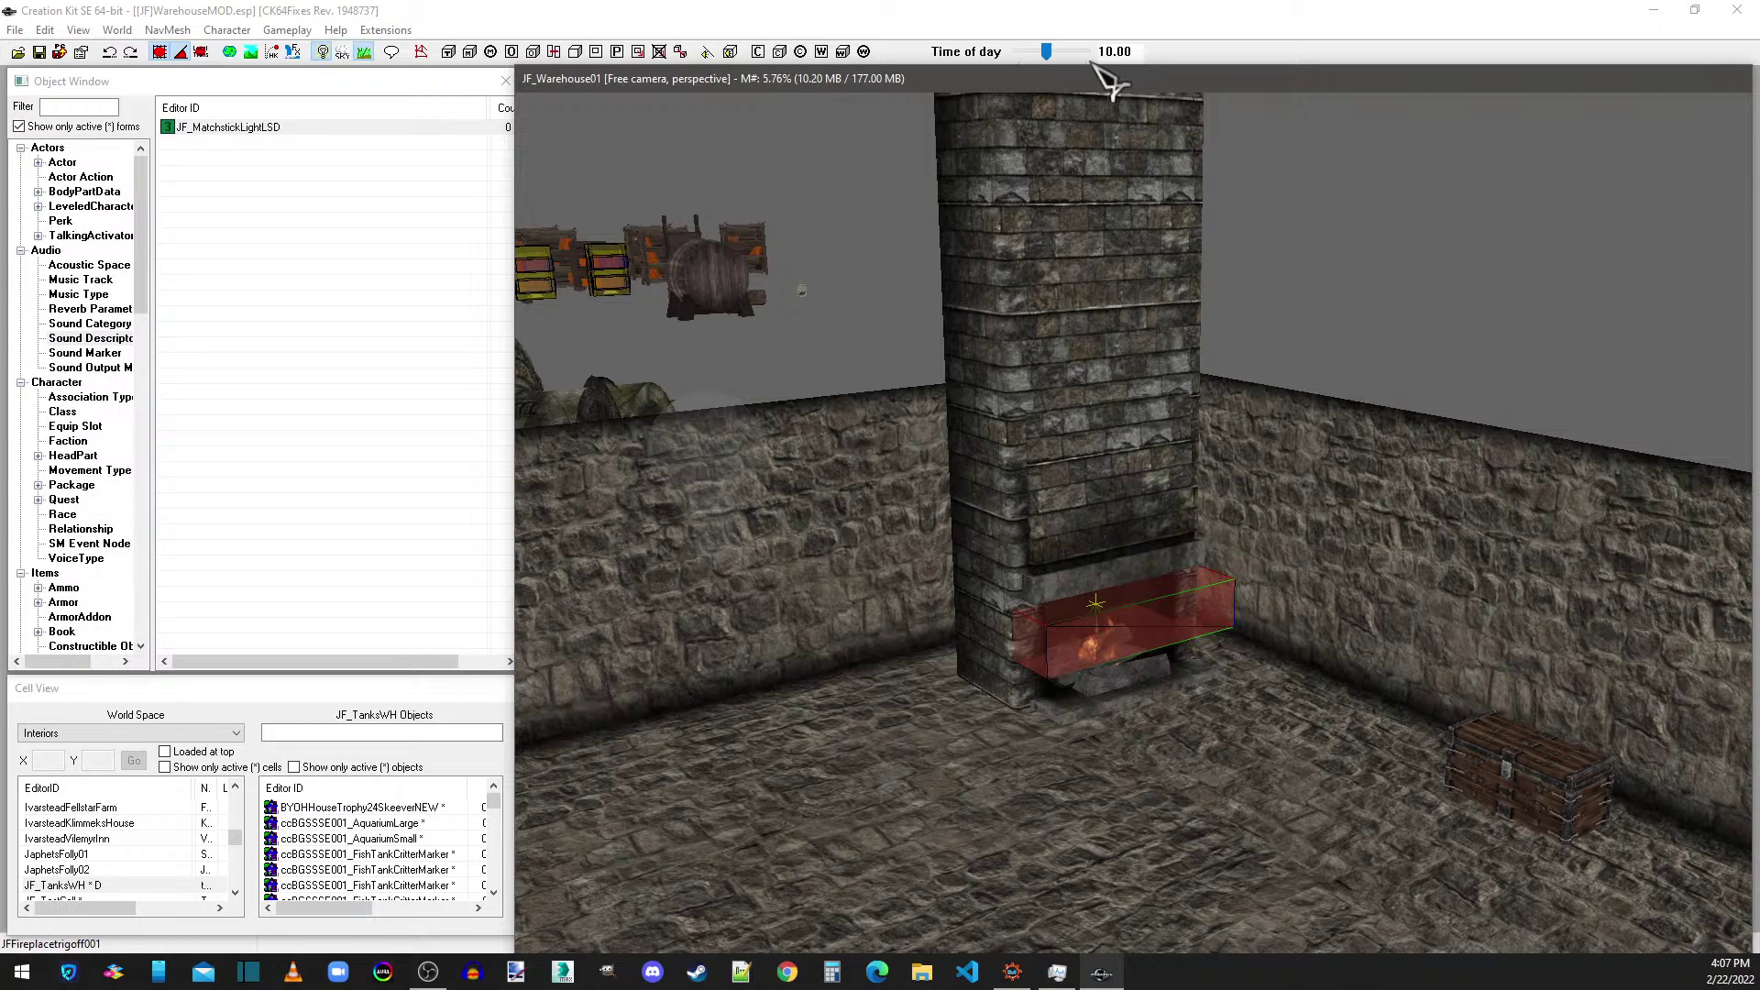
- Reopen JF_MatchstickLightLSD to check its saved sound settings, and close it without changes
double_click(265, 128)
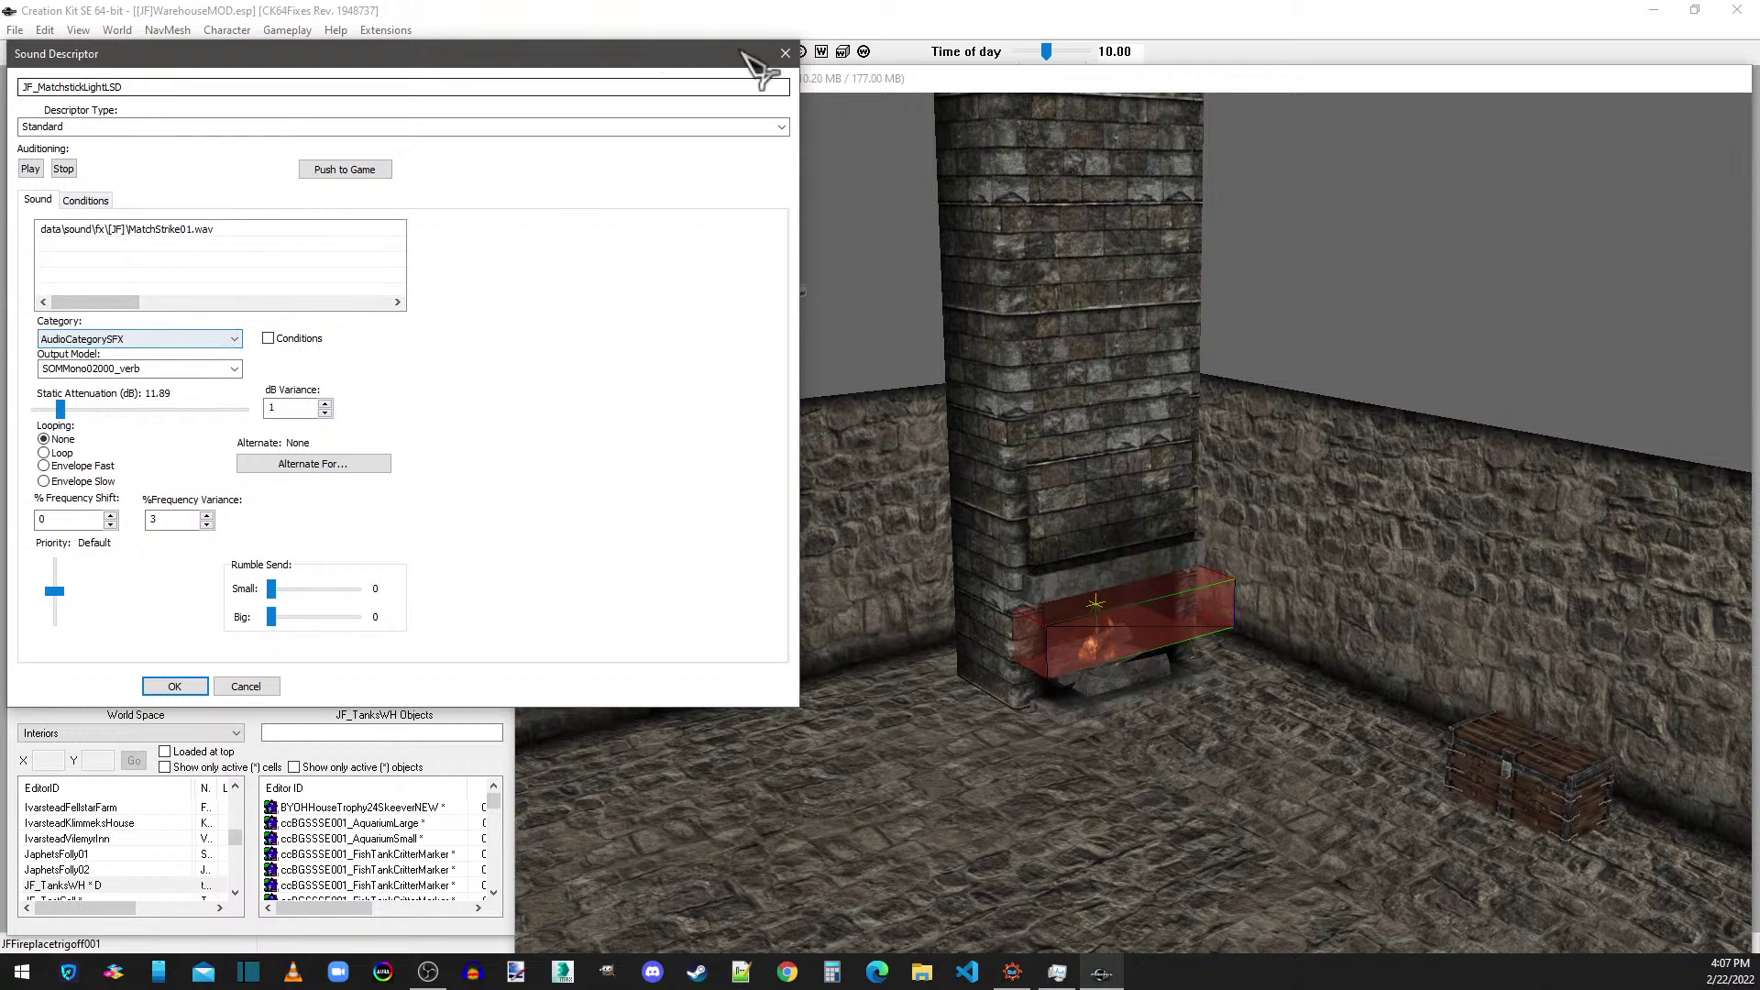
left_click(786, 52)
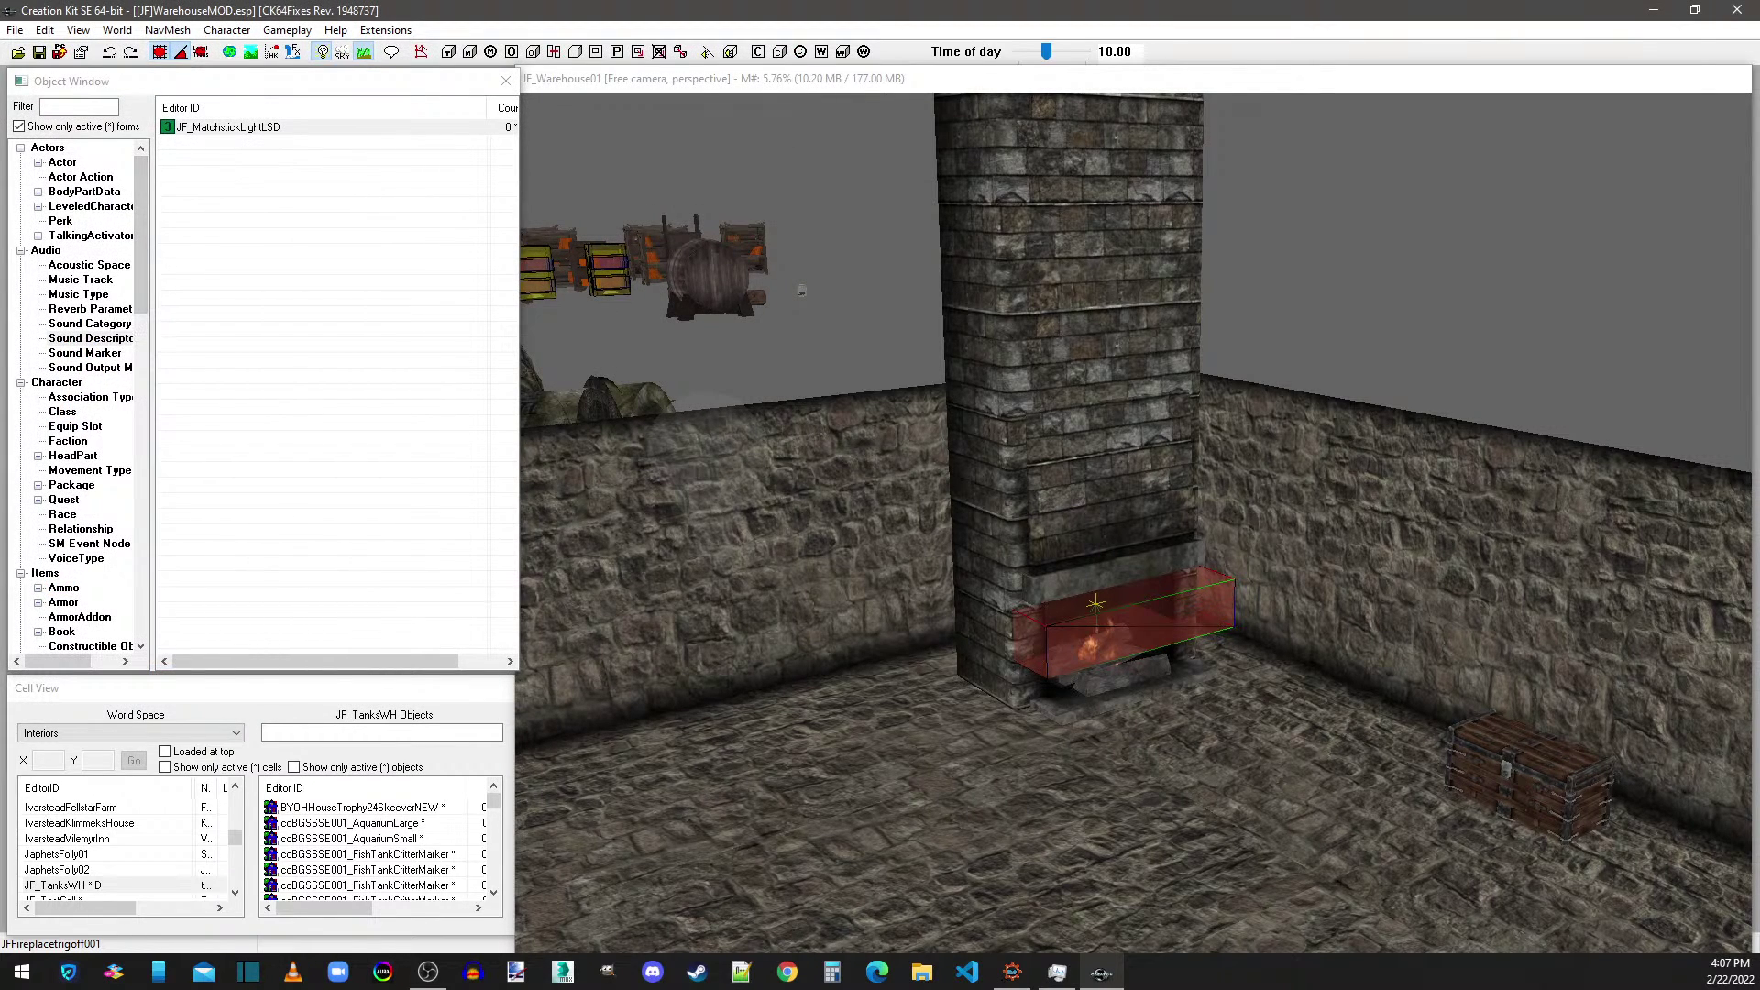
left_click(746, 95)
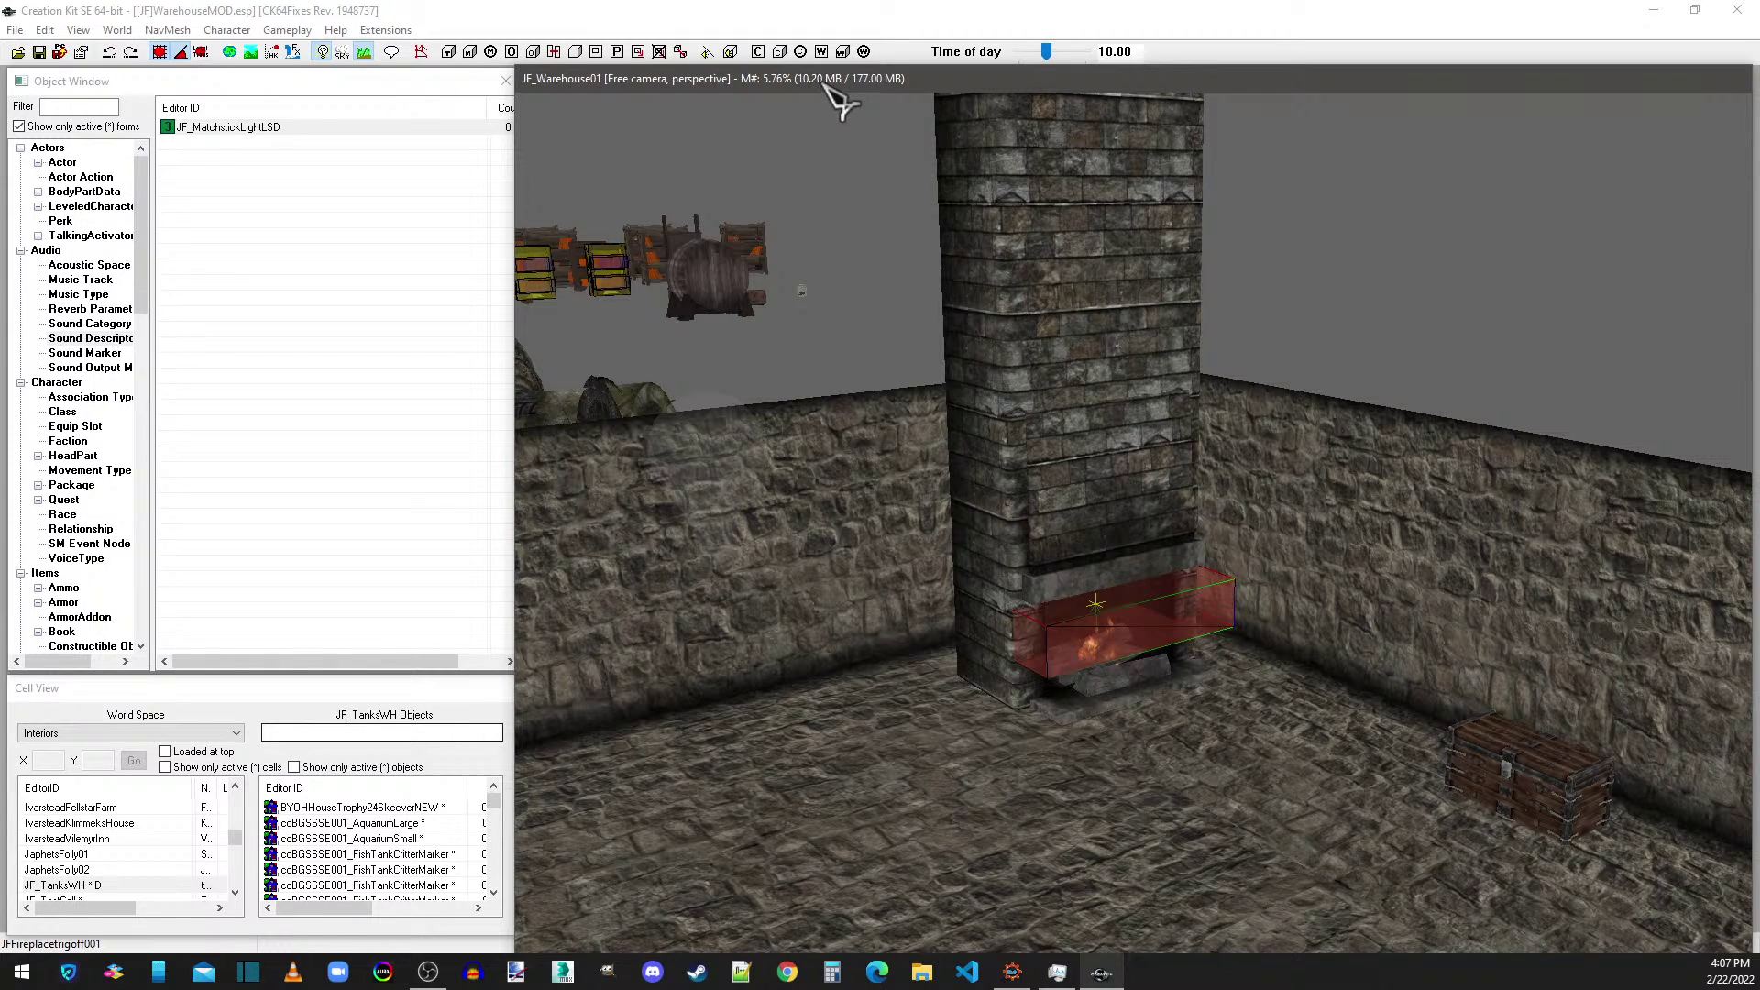
left_click(390, 83)
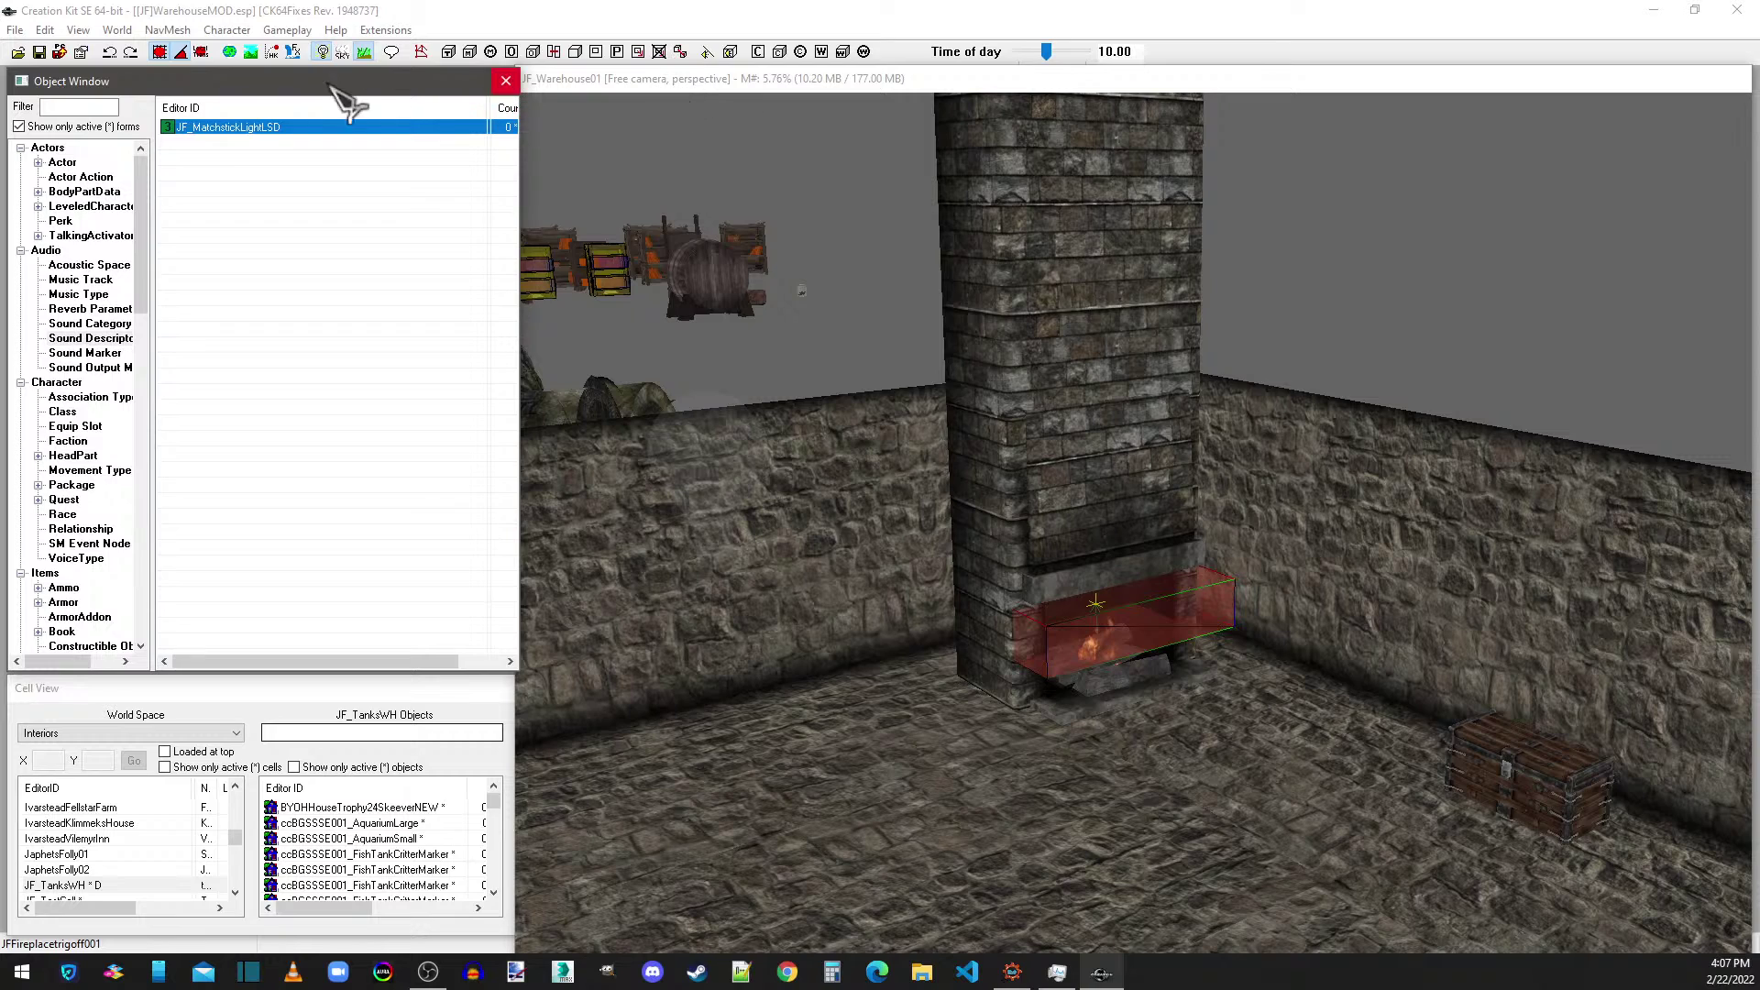
key("alt+Tab")
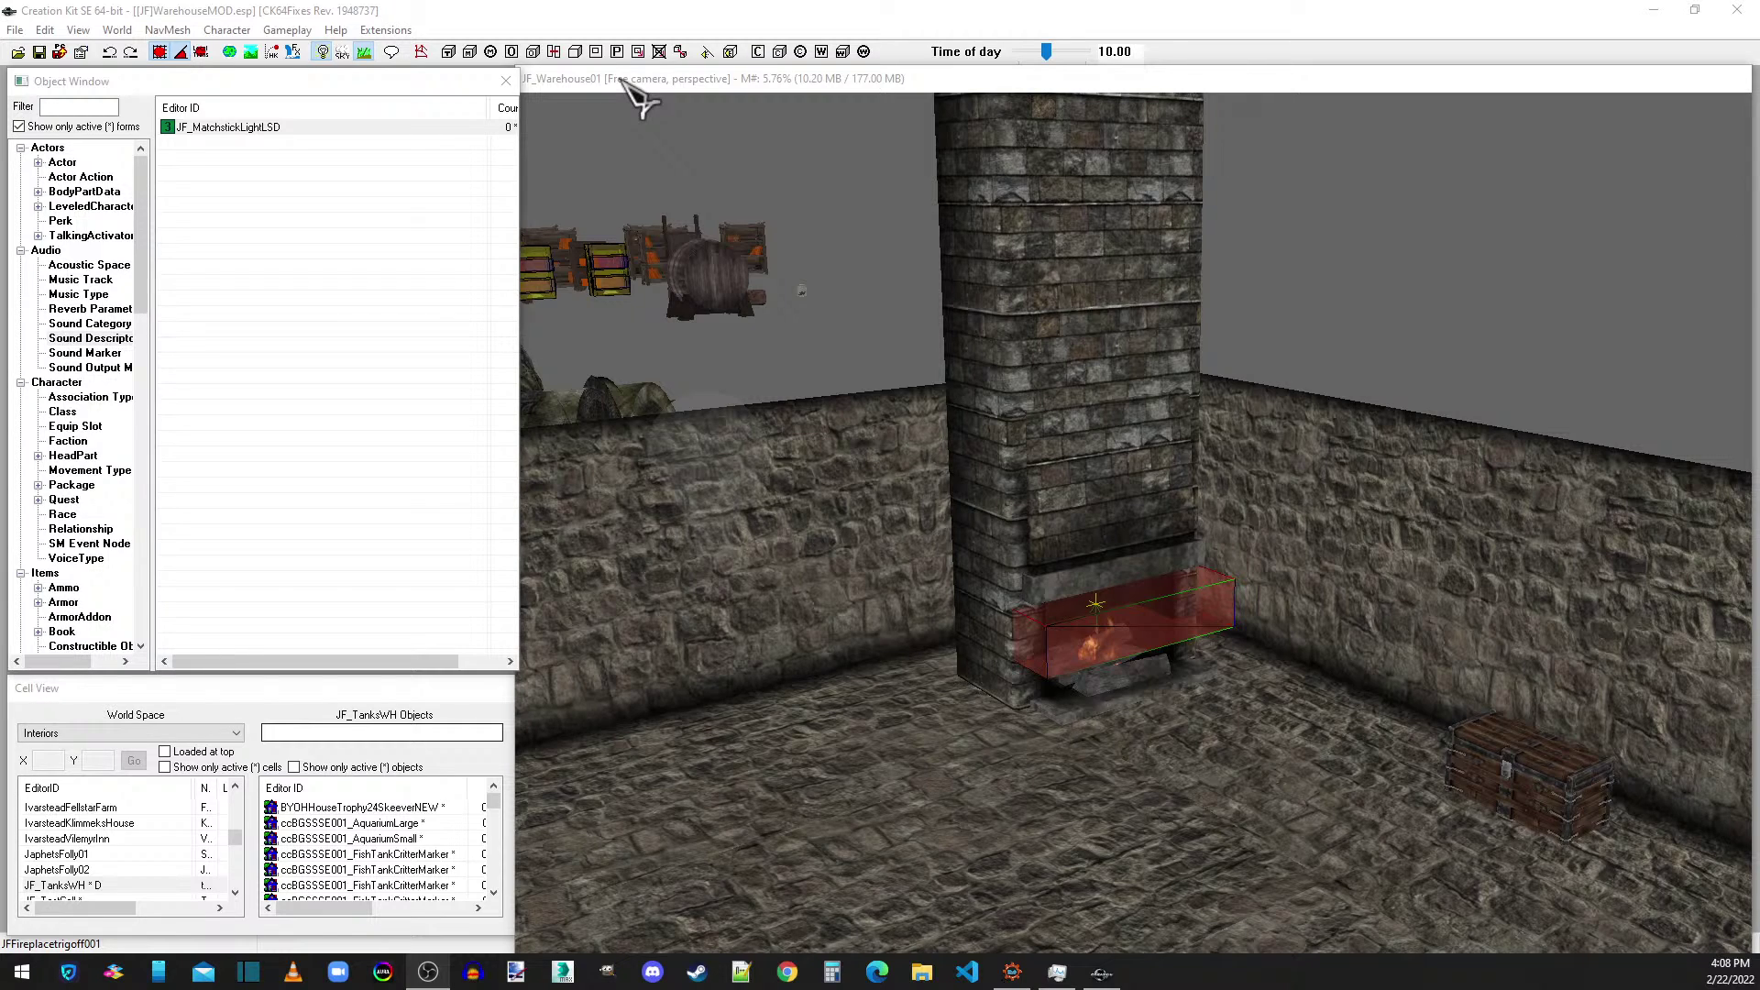
left_click(624, 80)
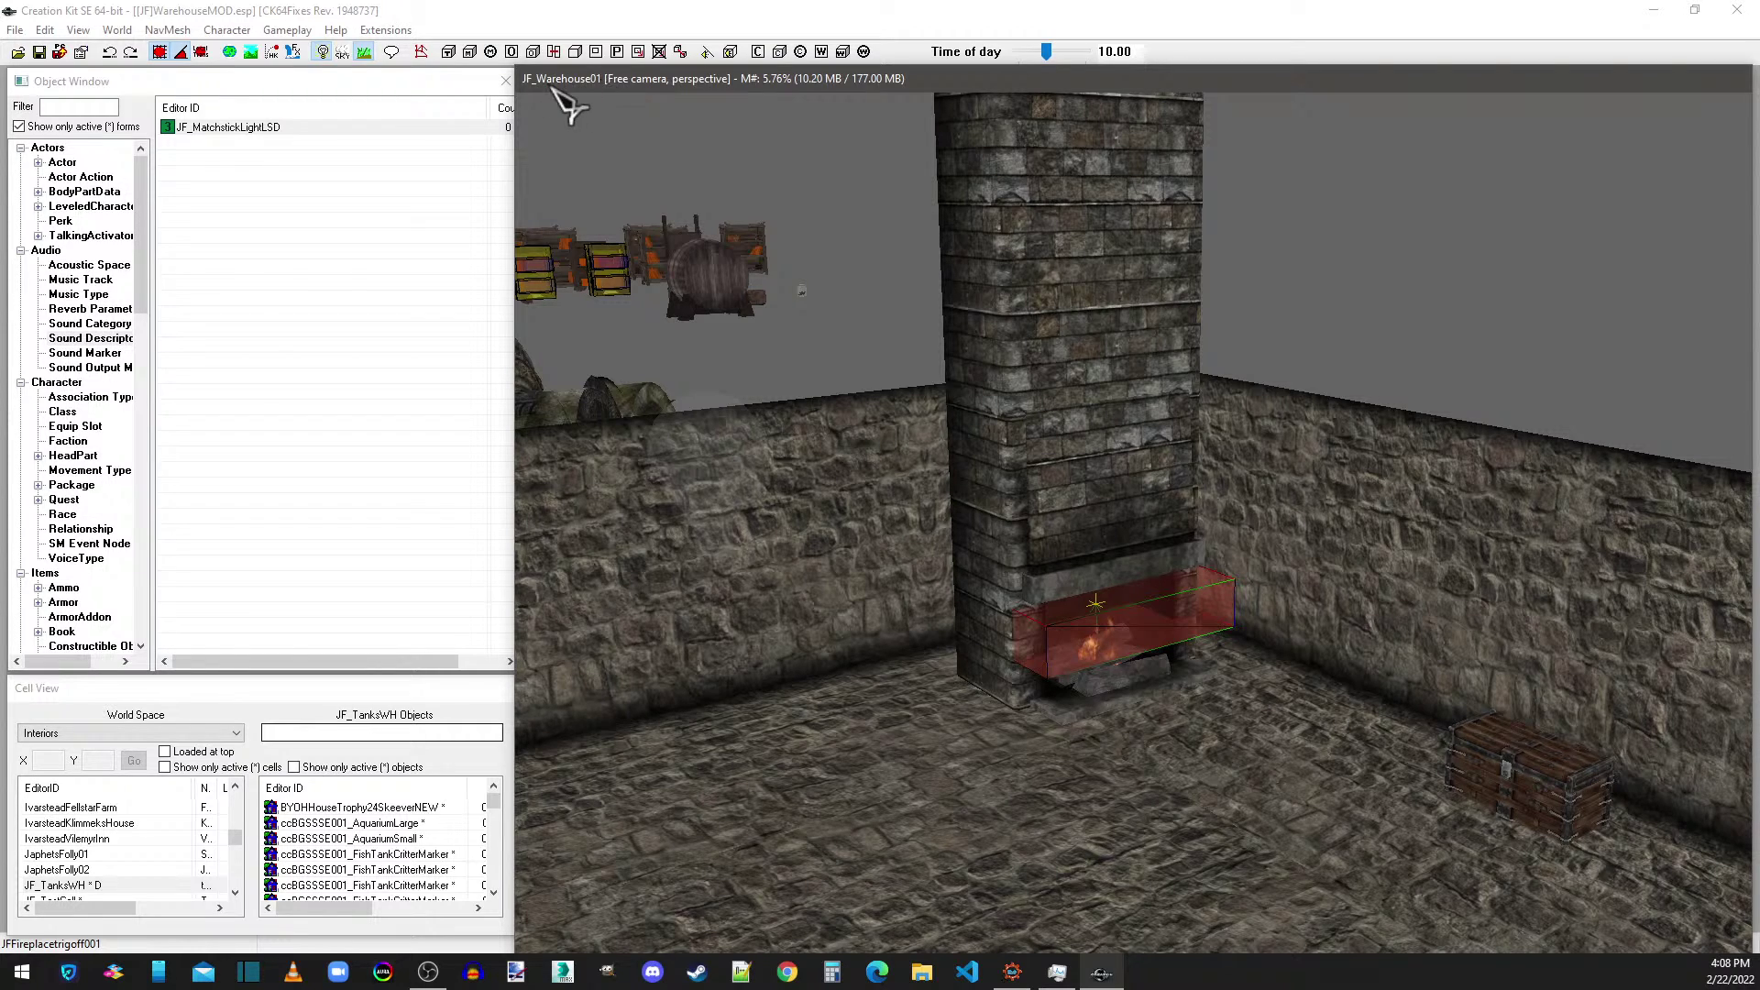
- Select the mannequin and its Daedric armor pieces outside the stone-walled room and move them together onto the room's floor
scroll(833, 397, "down", 5)
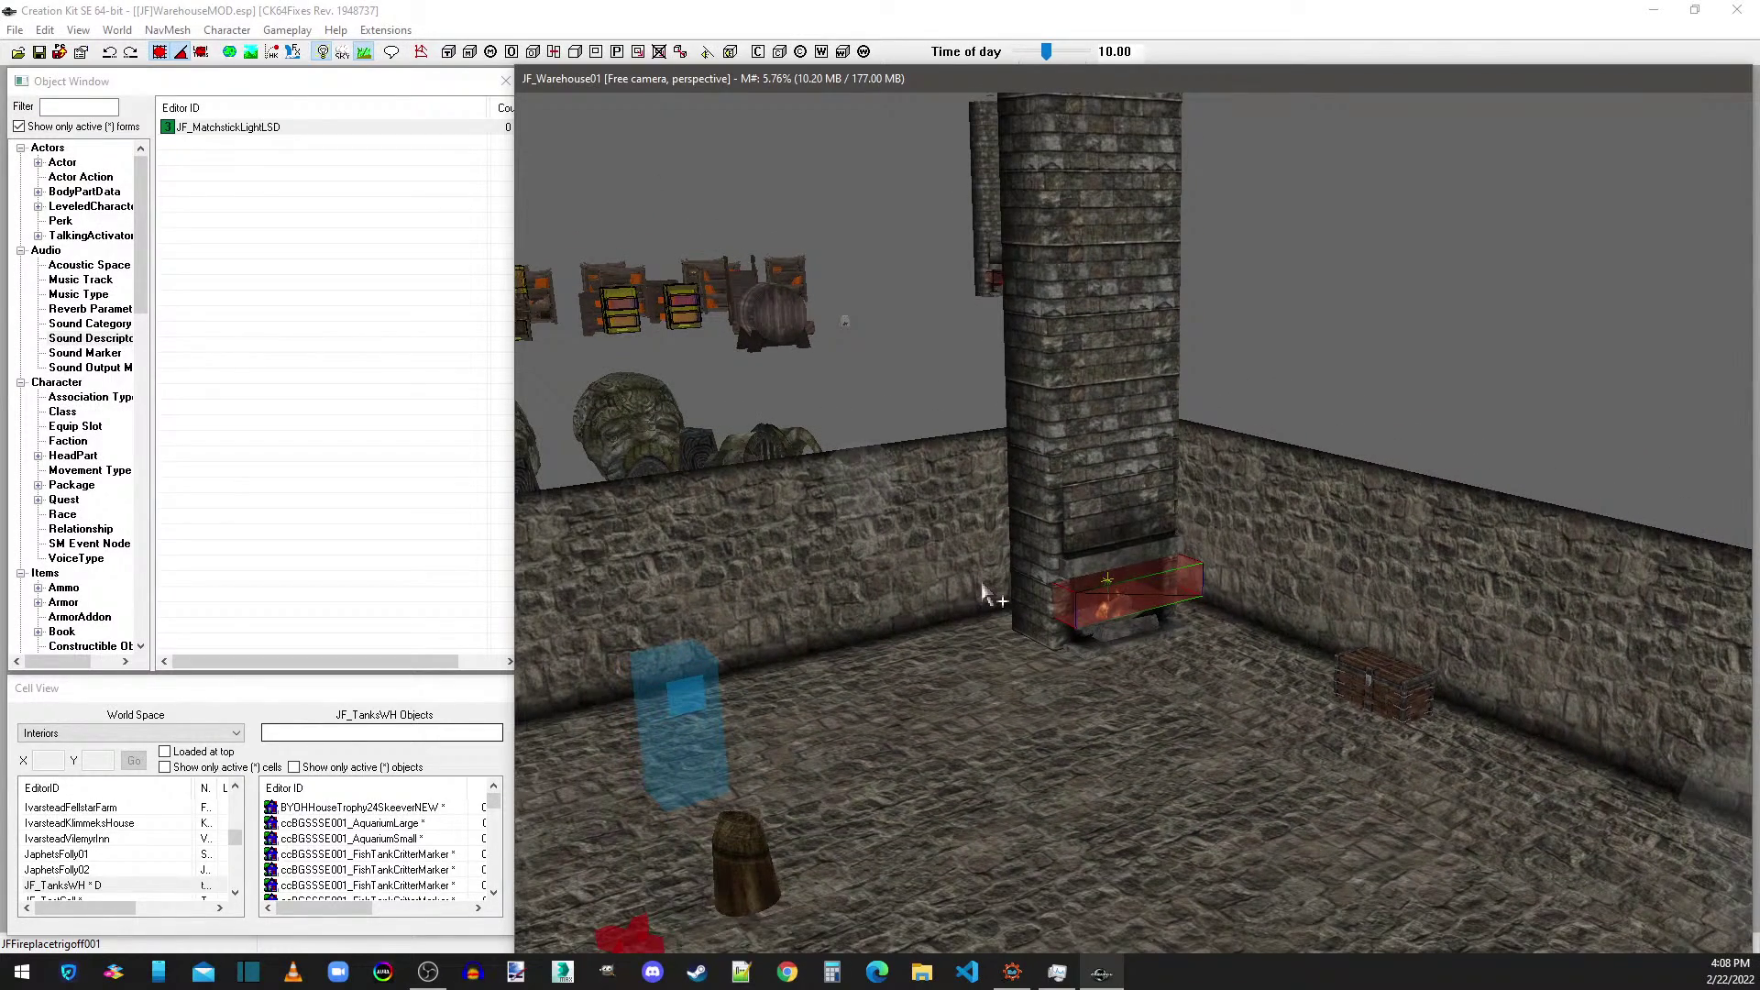
middle_click_drag(984, 594, 1214, 629, "shift")
scroll(1112, 591, "up", 5)
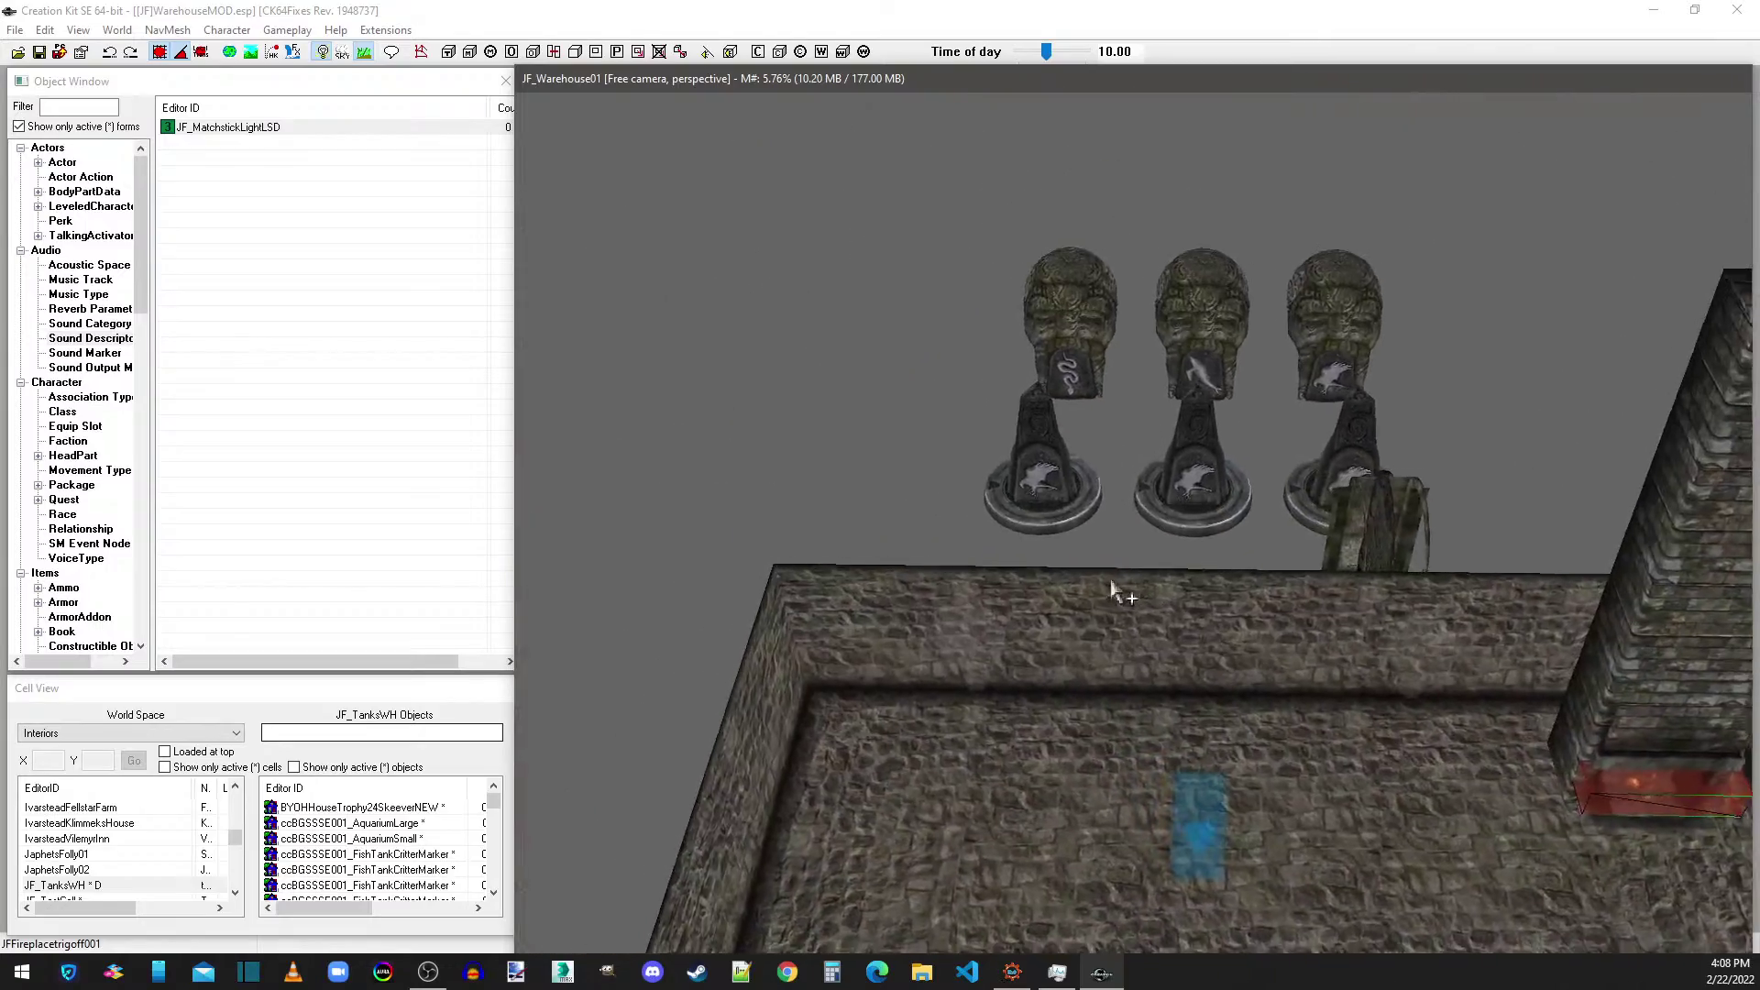
scroll(1112, 592, "down", 3)
middle_click_drag(1014, 510, 1073, 486, "shift")
scroll(1192, 600, "up", 3)
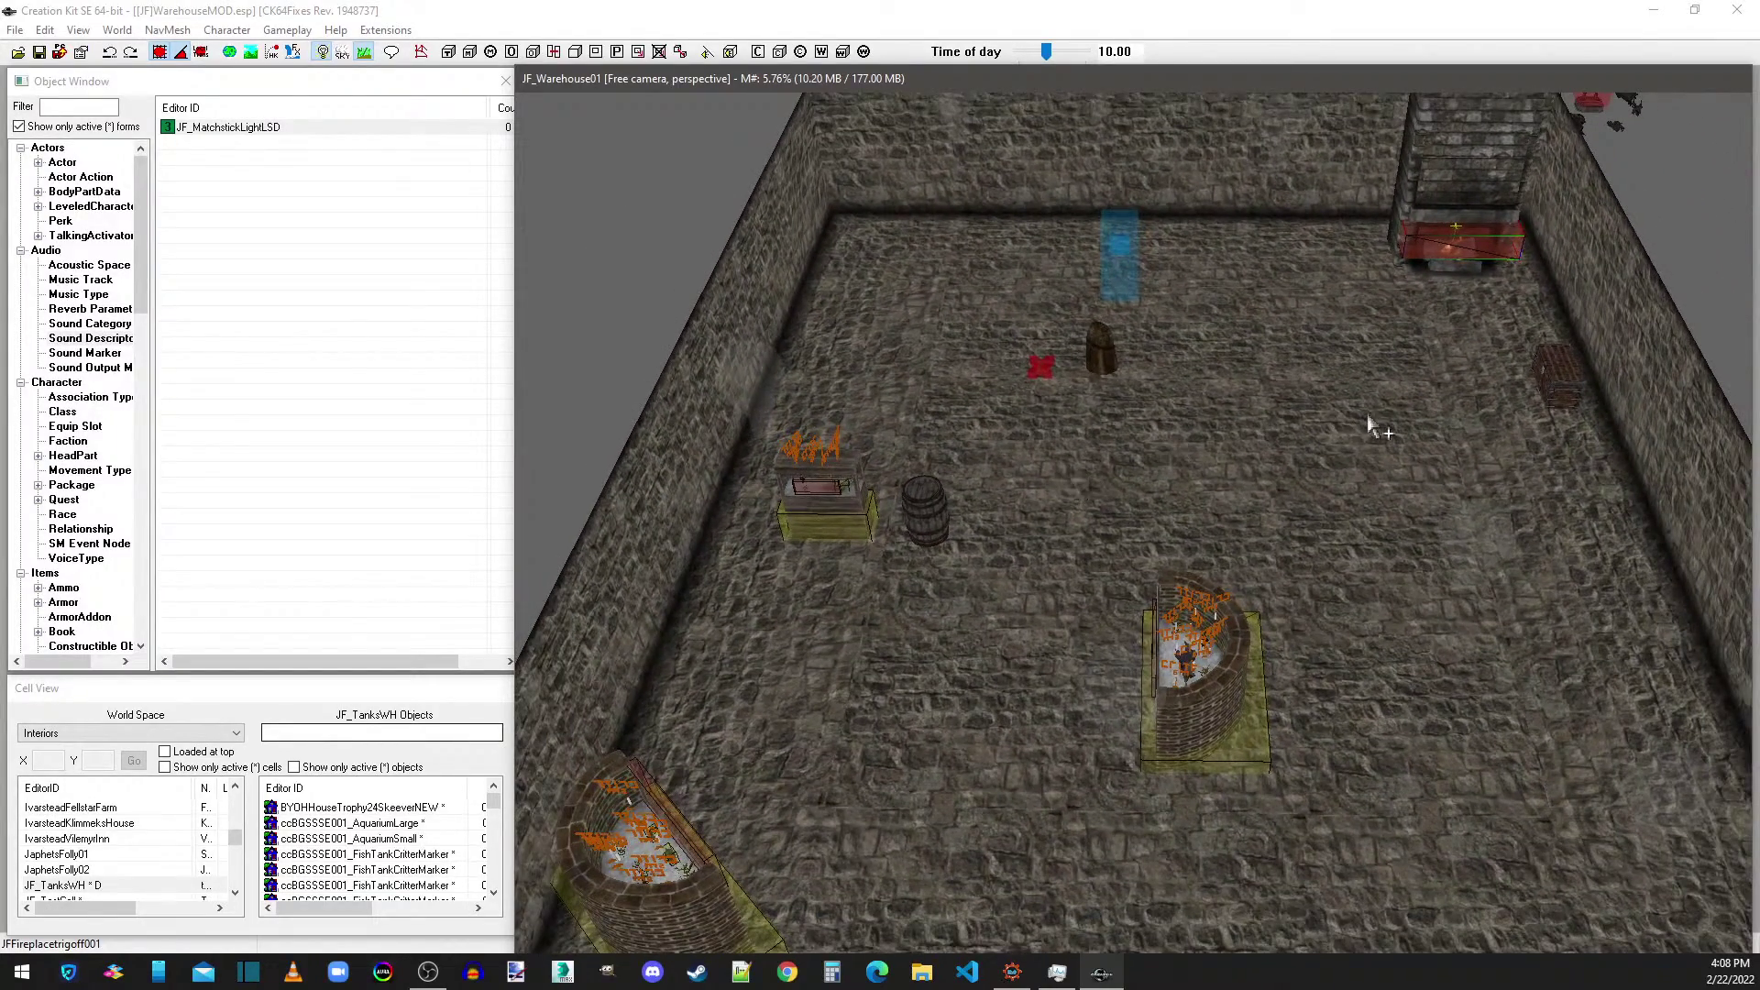
scroll(1370, 426, "down", 5)
middle_click_drag(1394, 327, 1233, 512)
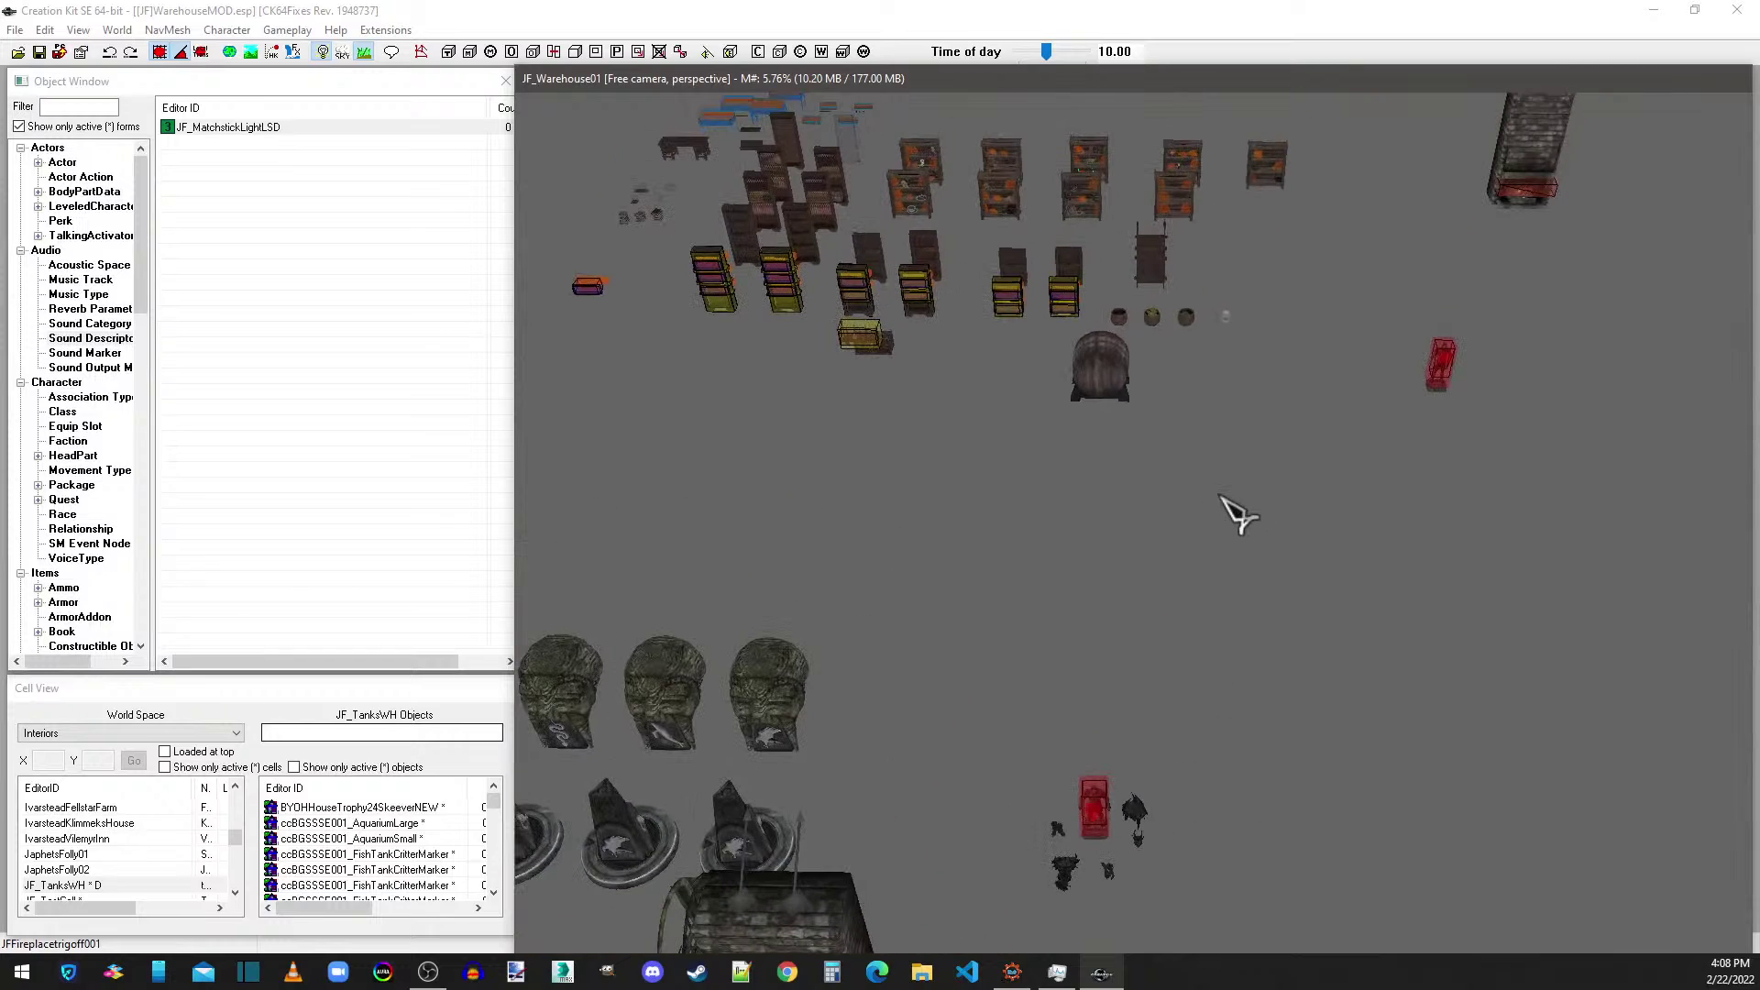
left_click_drag(966, 712, 1240, 930)
middle_click_drag(1240, 931, 1060, 825, "shift")
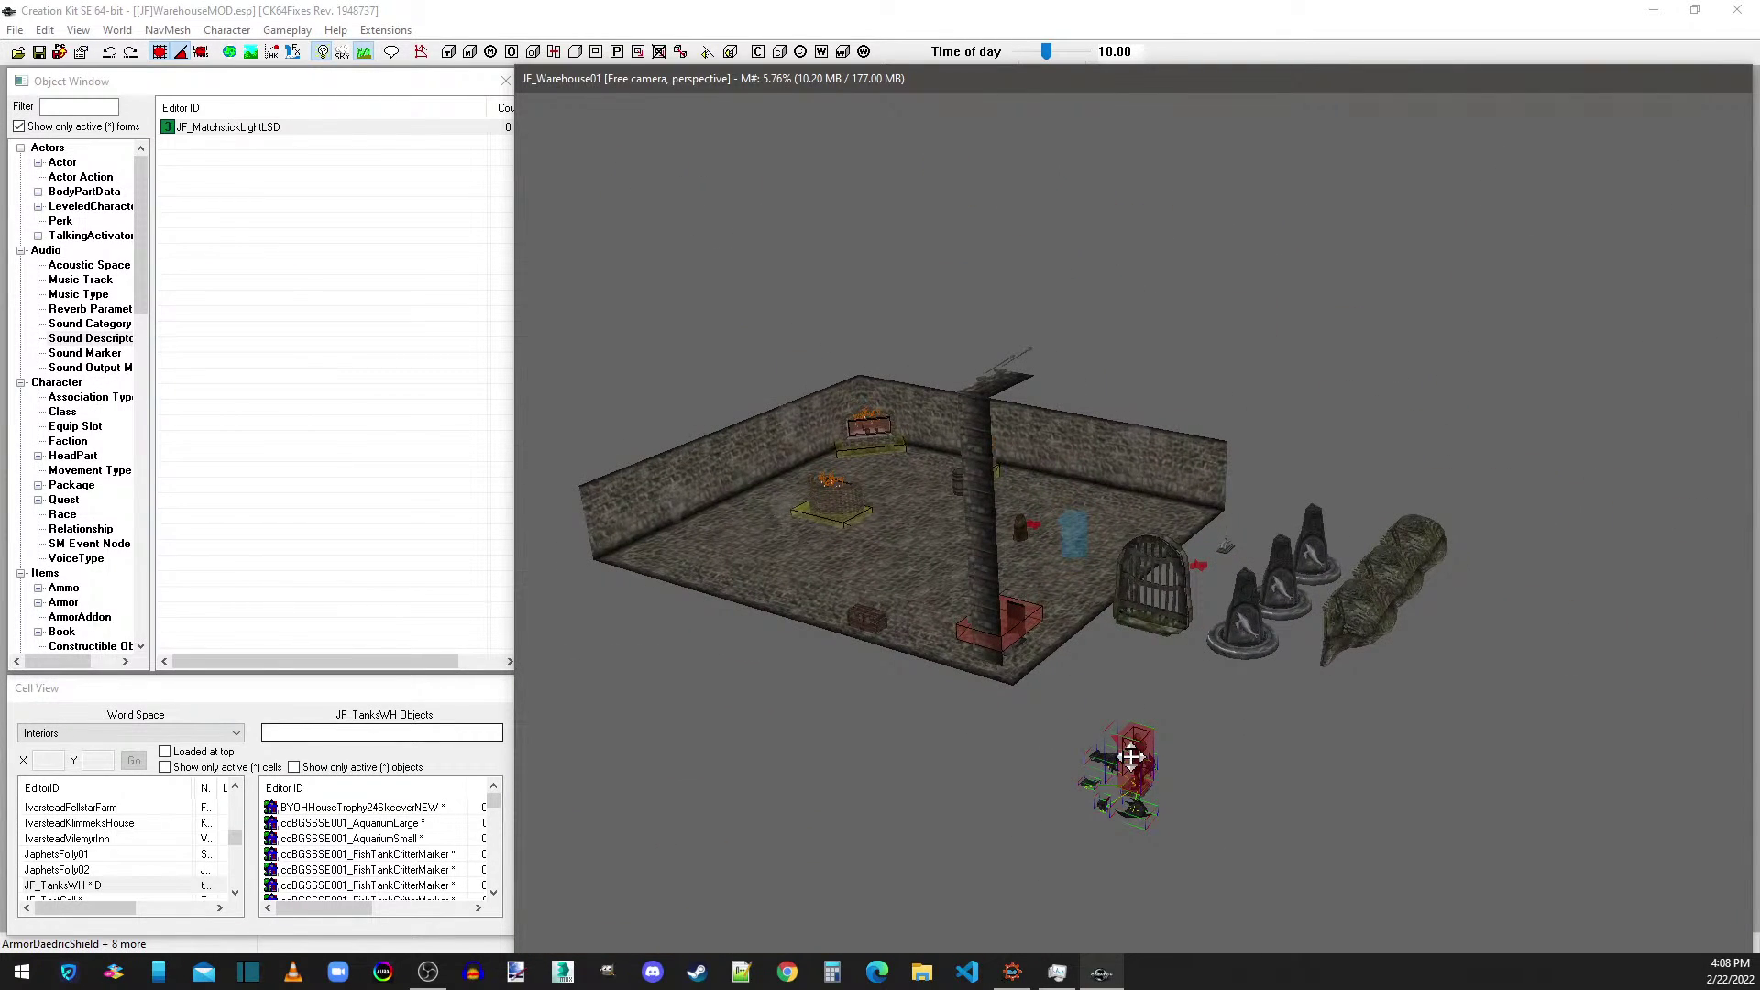
left_click_drag(1130, 756, 759, 533)
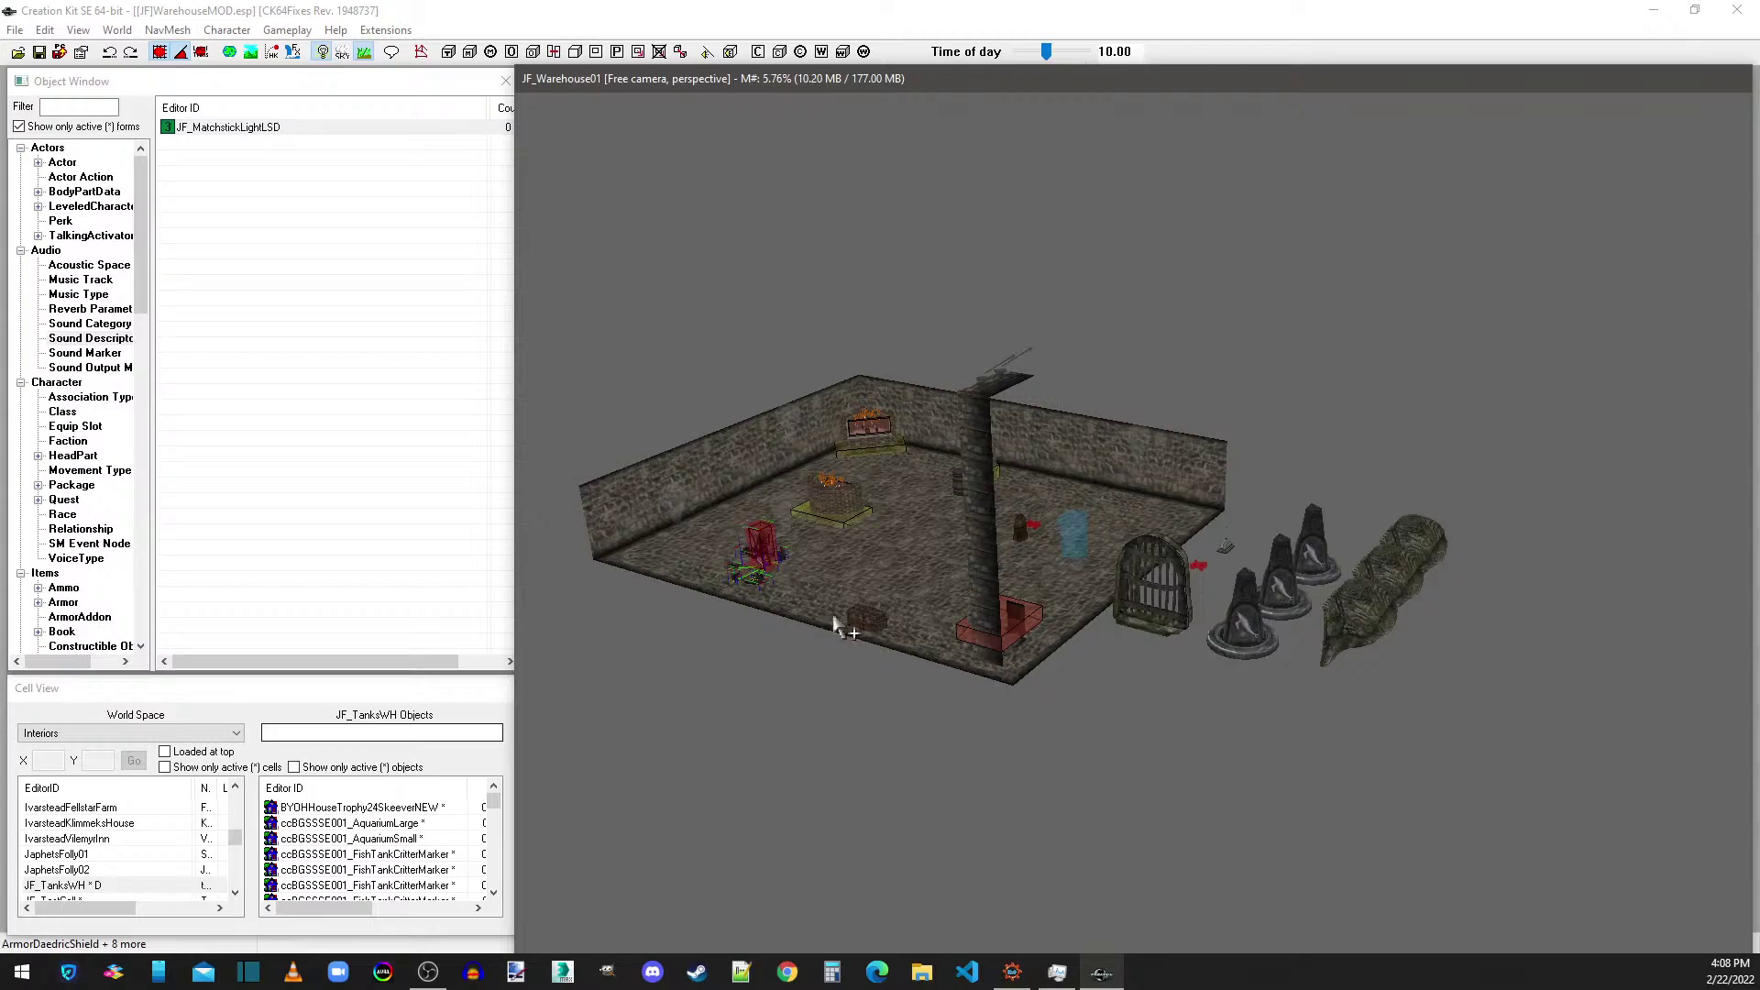
- Move the mannequin and its armor pieces into the room's empty corner and save the plugin
scroll(834, 626, "up", 5)
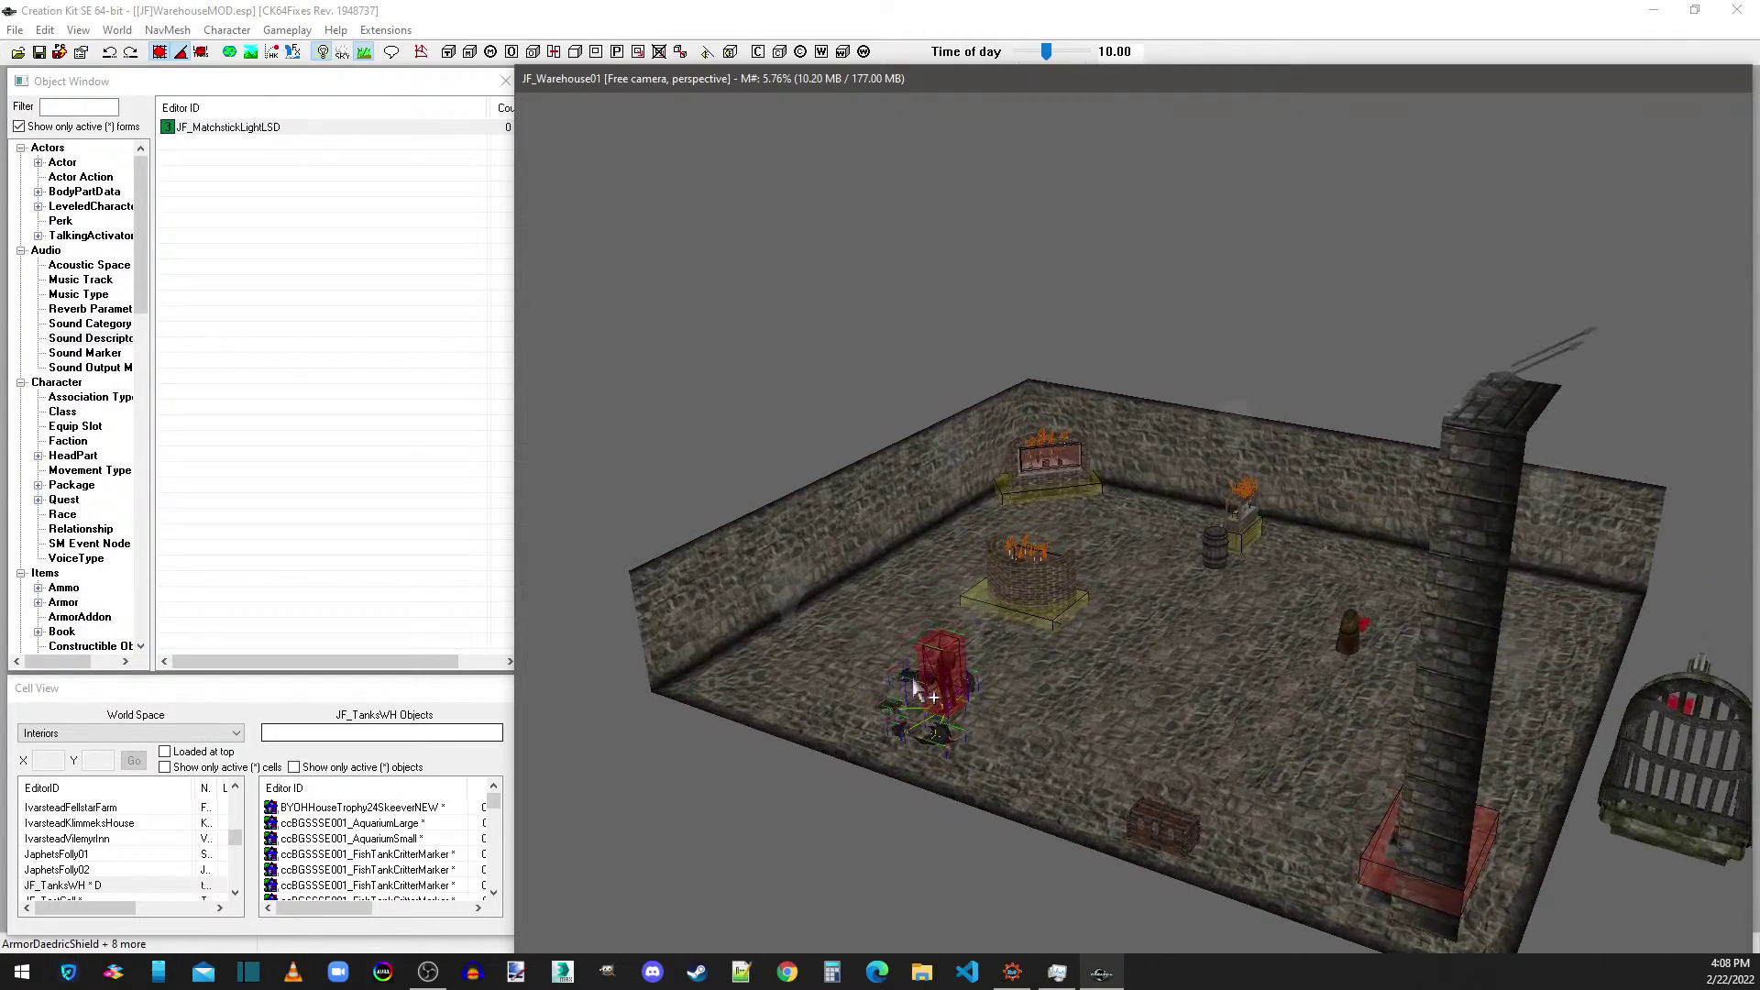
scroll(918, 689, "up", 3)
middle_click_drag(1030, 641, 1308, 580)
scroll(1347, 679, "up", 6)
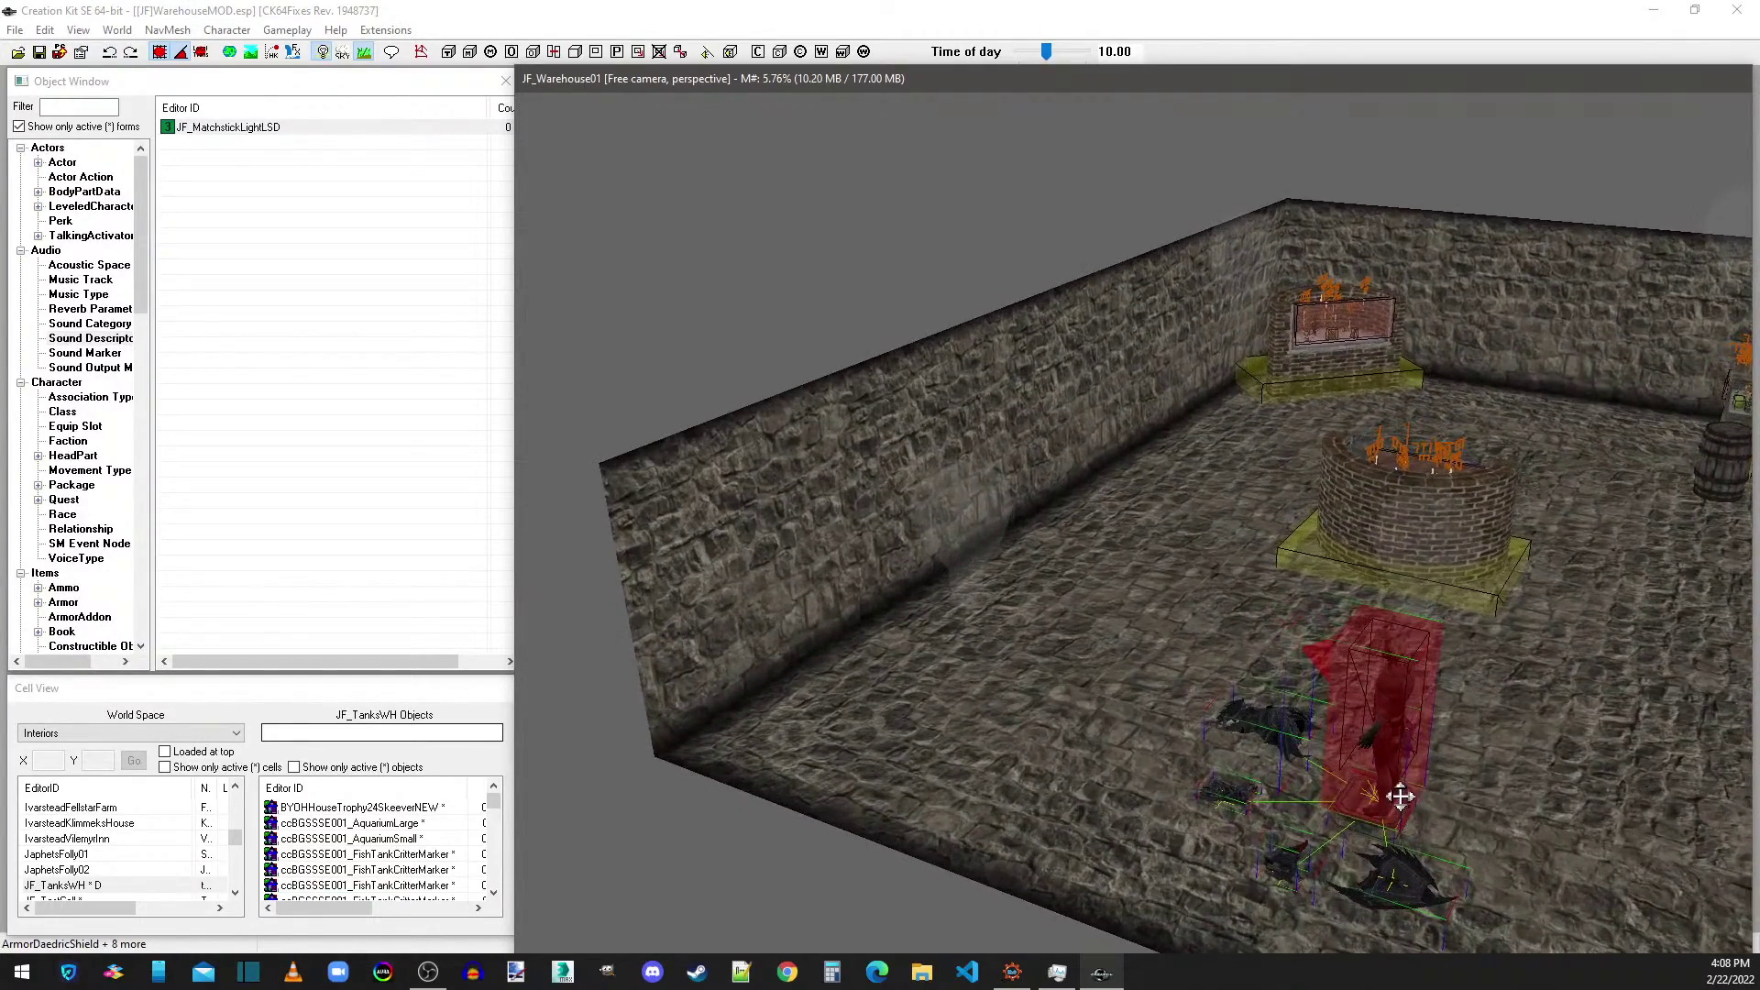
scroll(1389, 770, "down", 5)
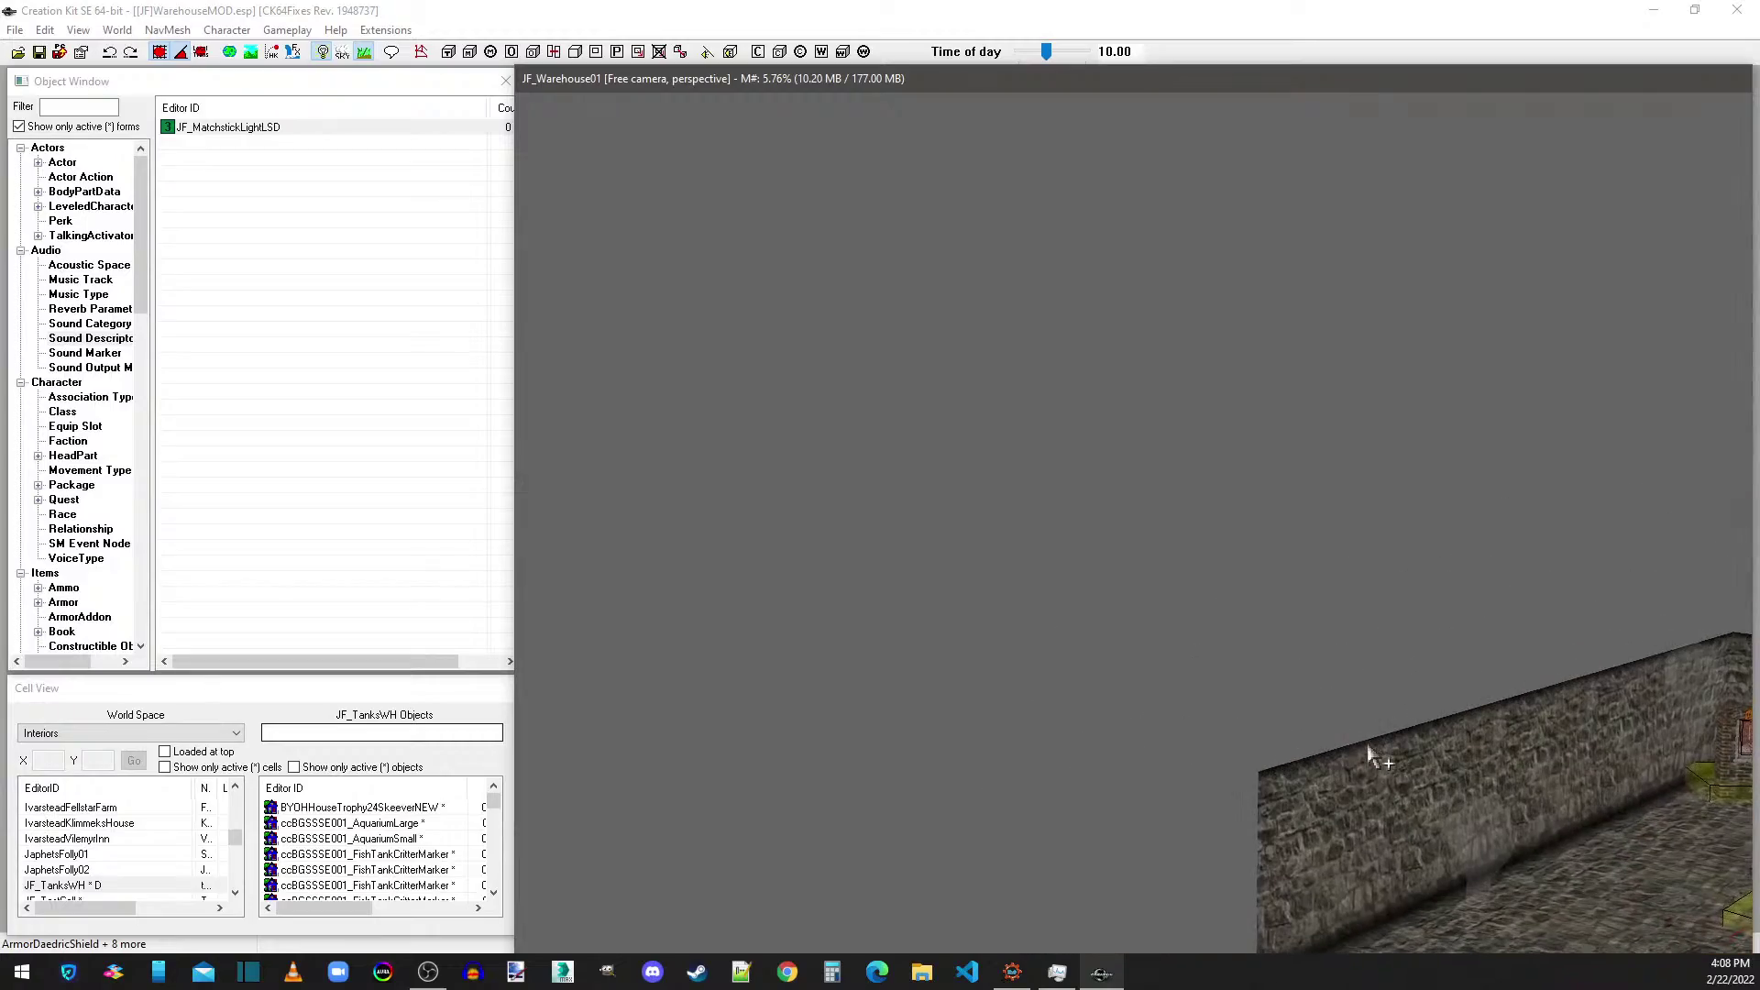
scroll(1368, 754, "up", 5)
middle_click_drag(1367, 754, 1239, 790, "shift")
middle_click_drag(1119, 652, 1008, 660, "shift")
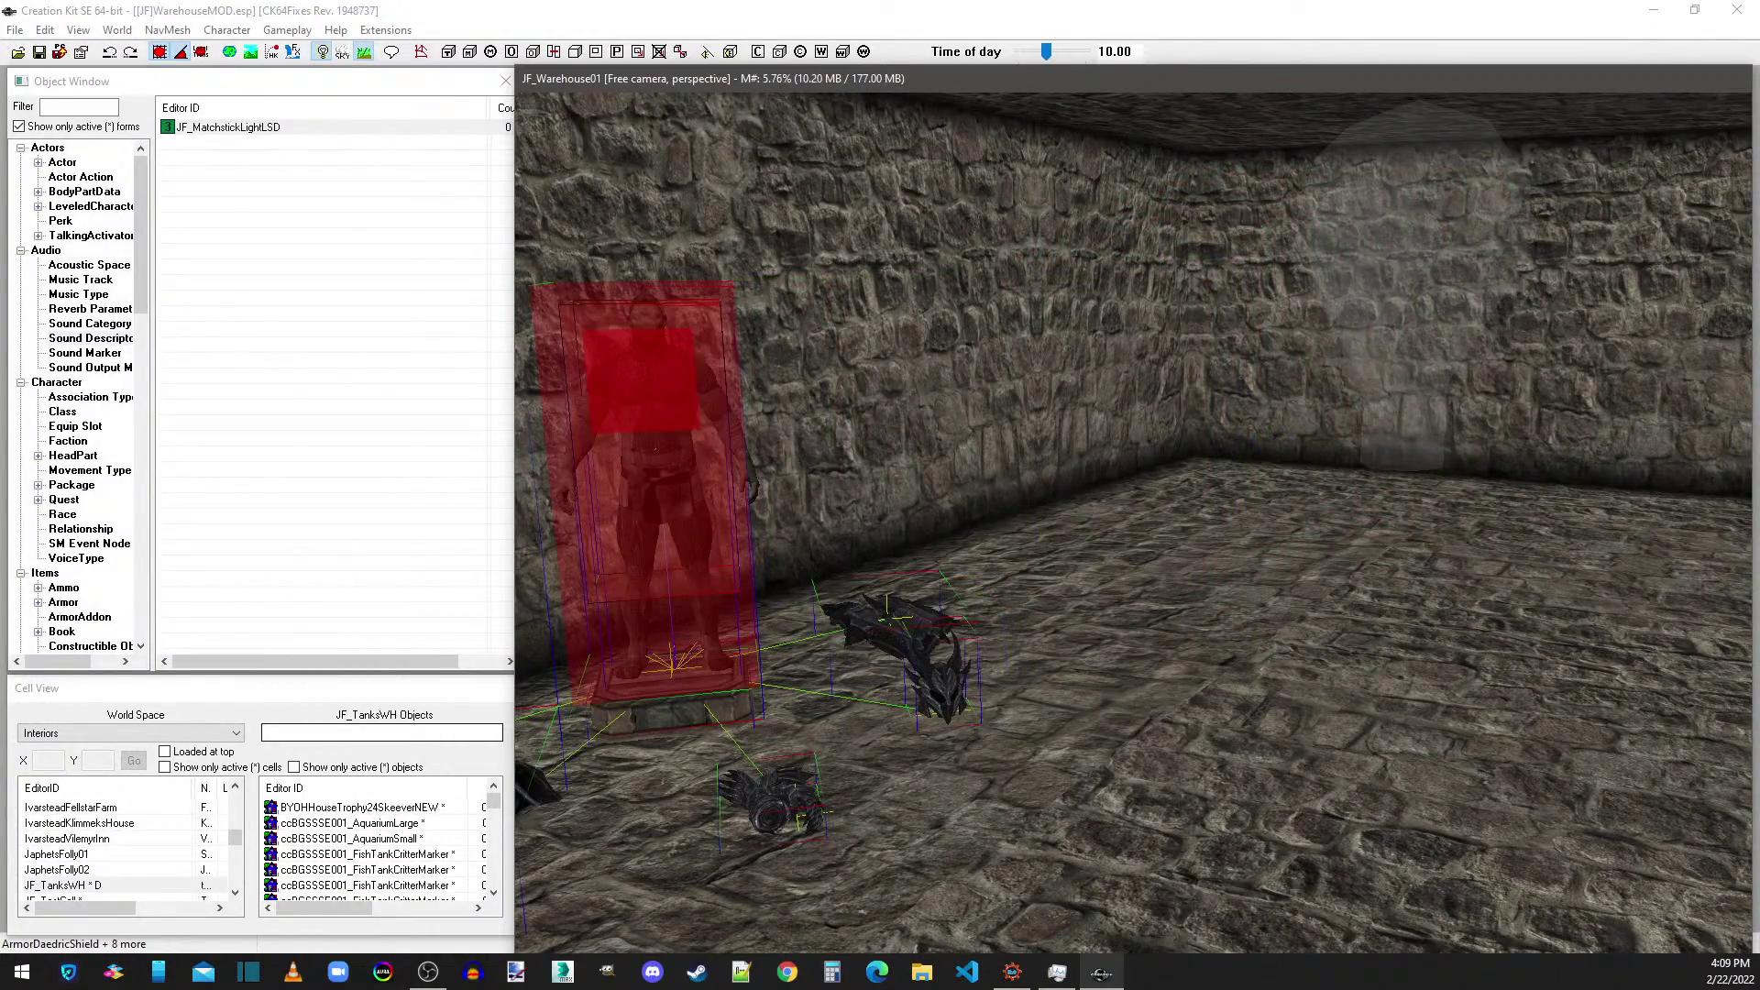
scroll(1009, 660, "up", 3)
left_click_drag(774, 779, 611, 786)
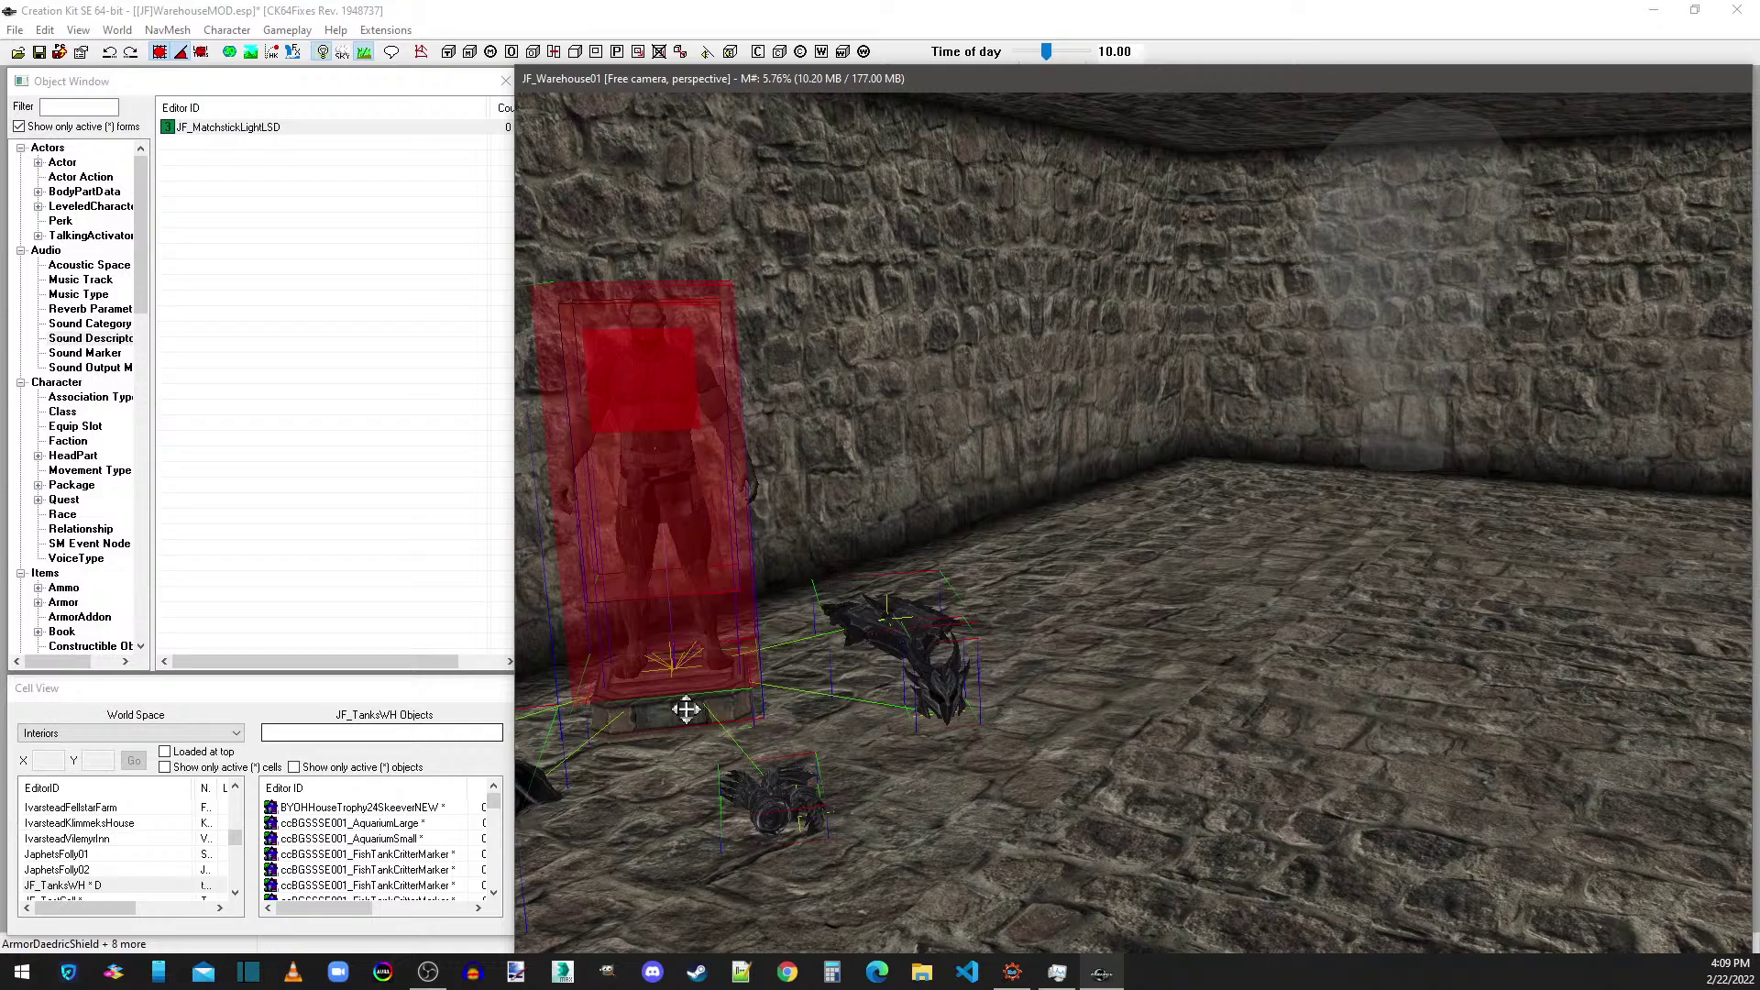
left_click_drag(686, 710, 1269, 485)
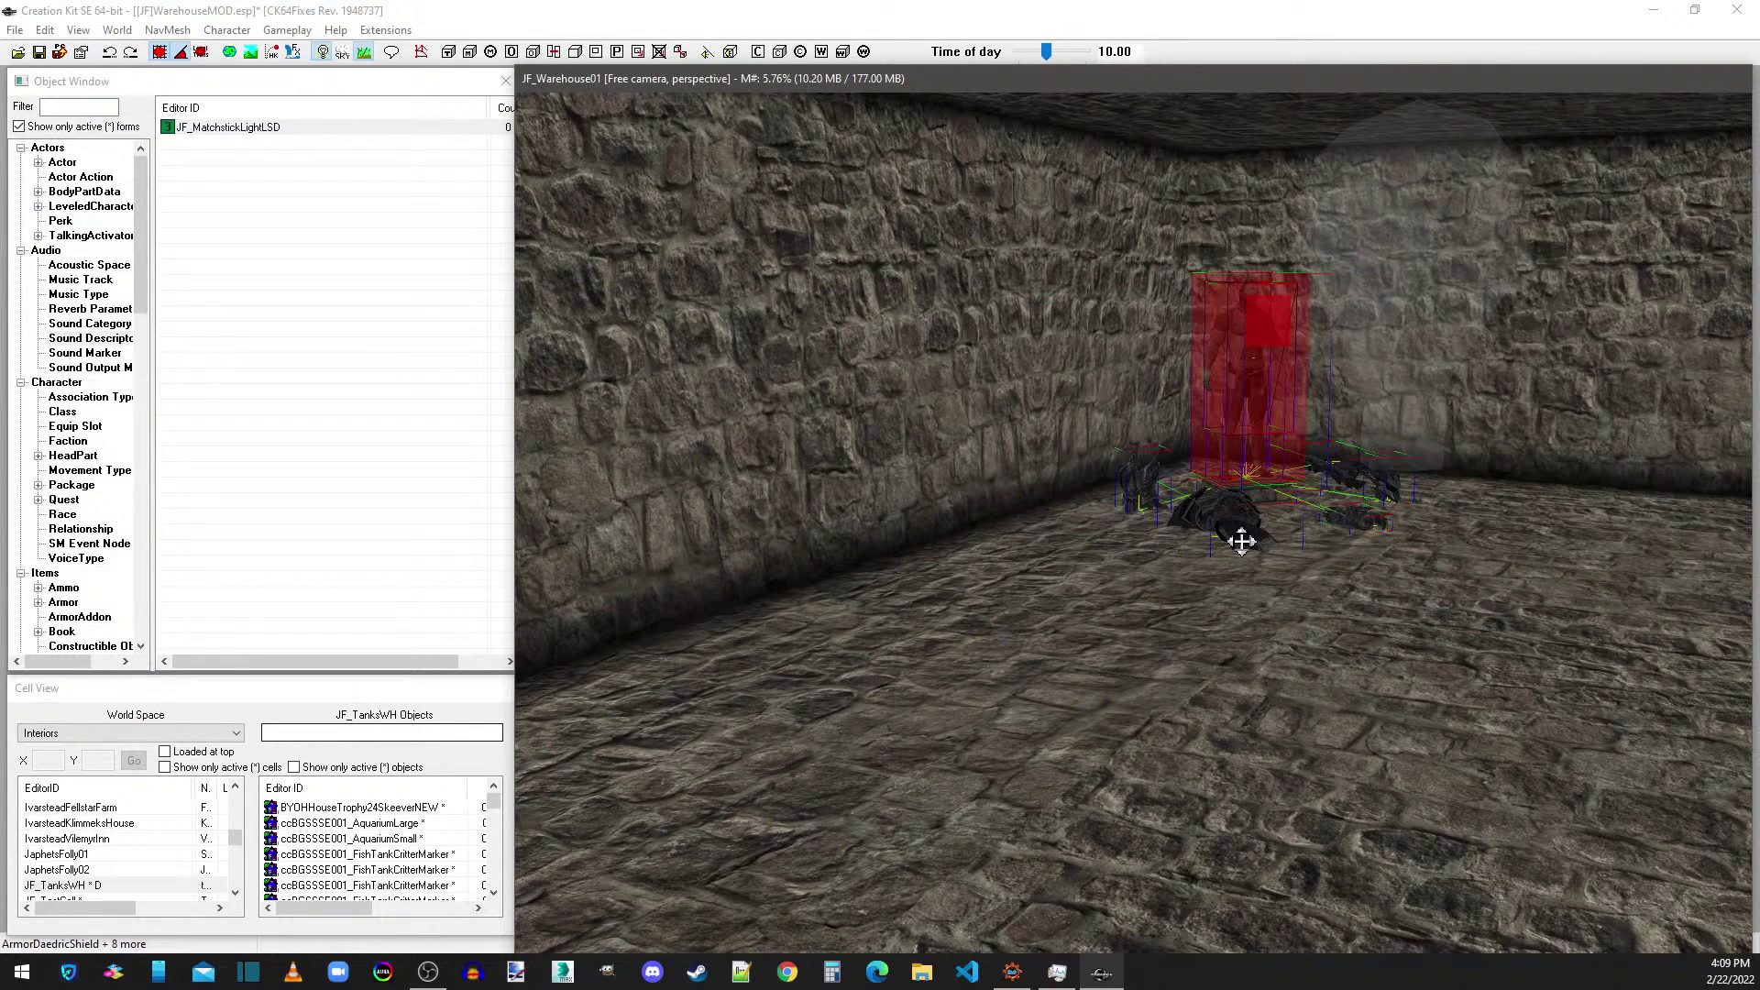
left_click(41, 53)
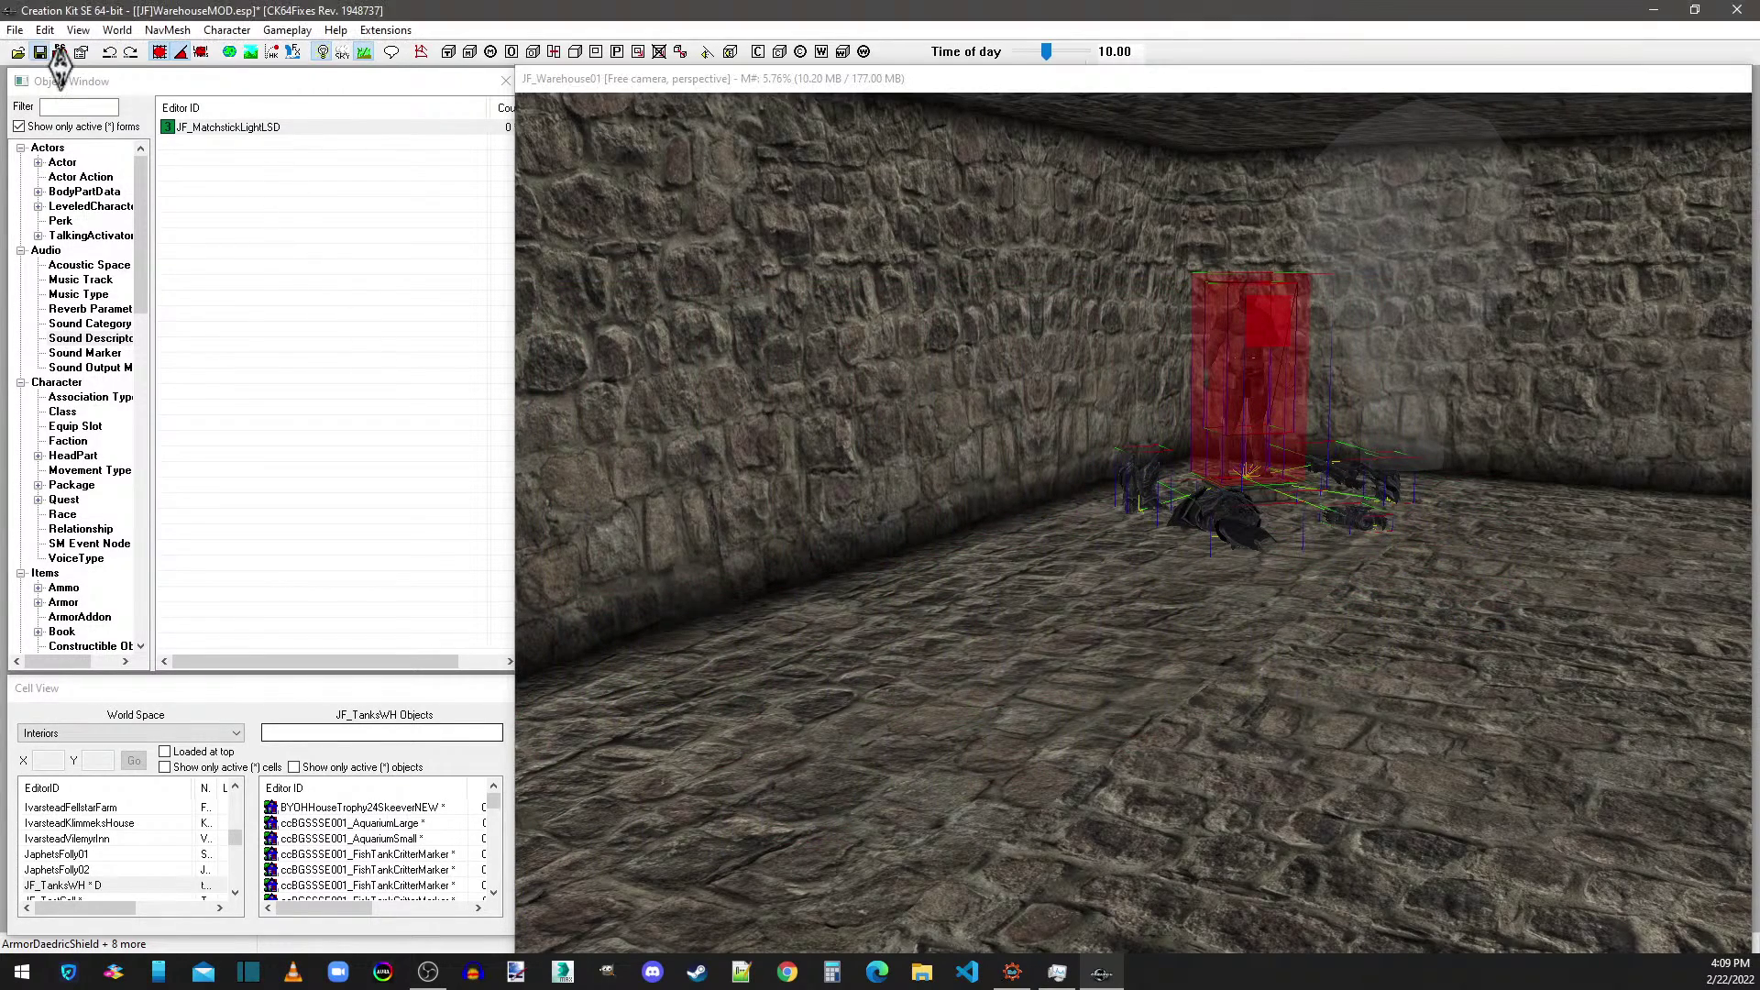
- Duplicate the corner mannequin with its armor pieces and move the copy outside the room, beyond the fireplace chimney
scroll(1120, 570, "down", 10)
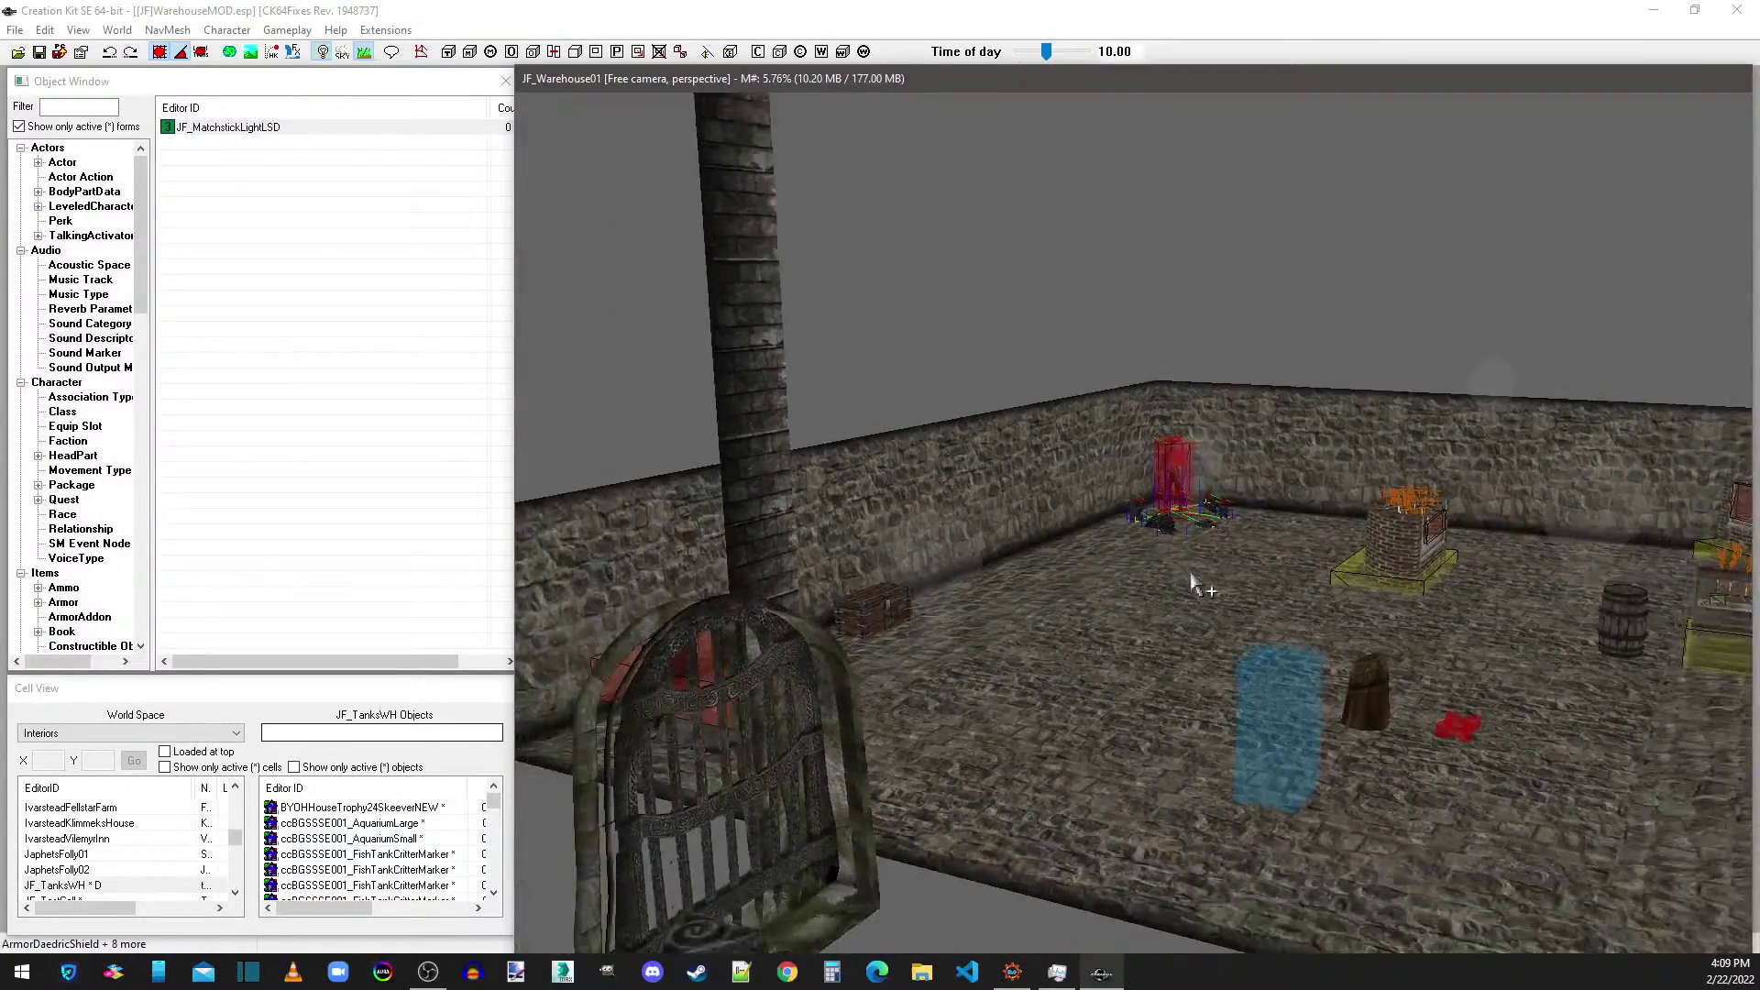
middle_click_drag(1201, 587, 1003, 656)
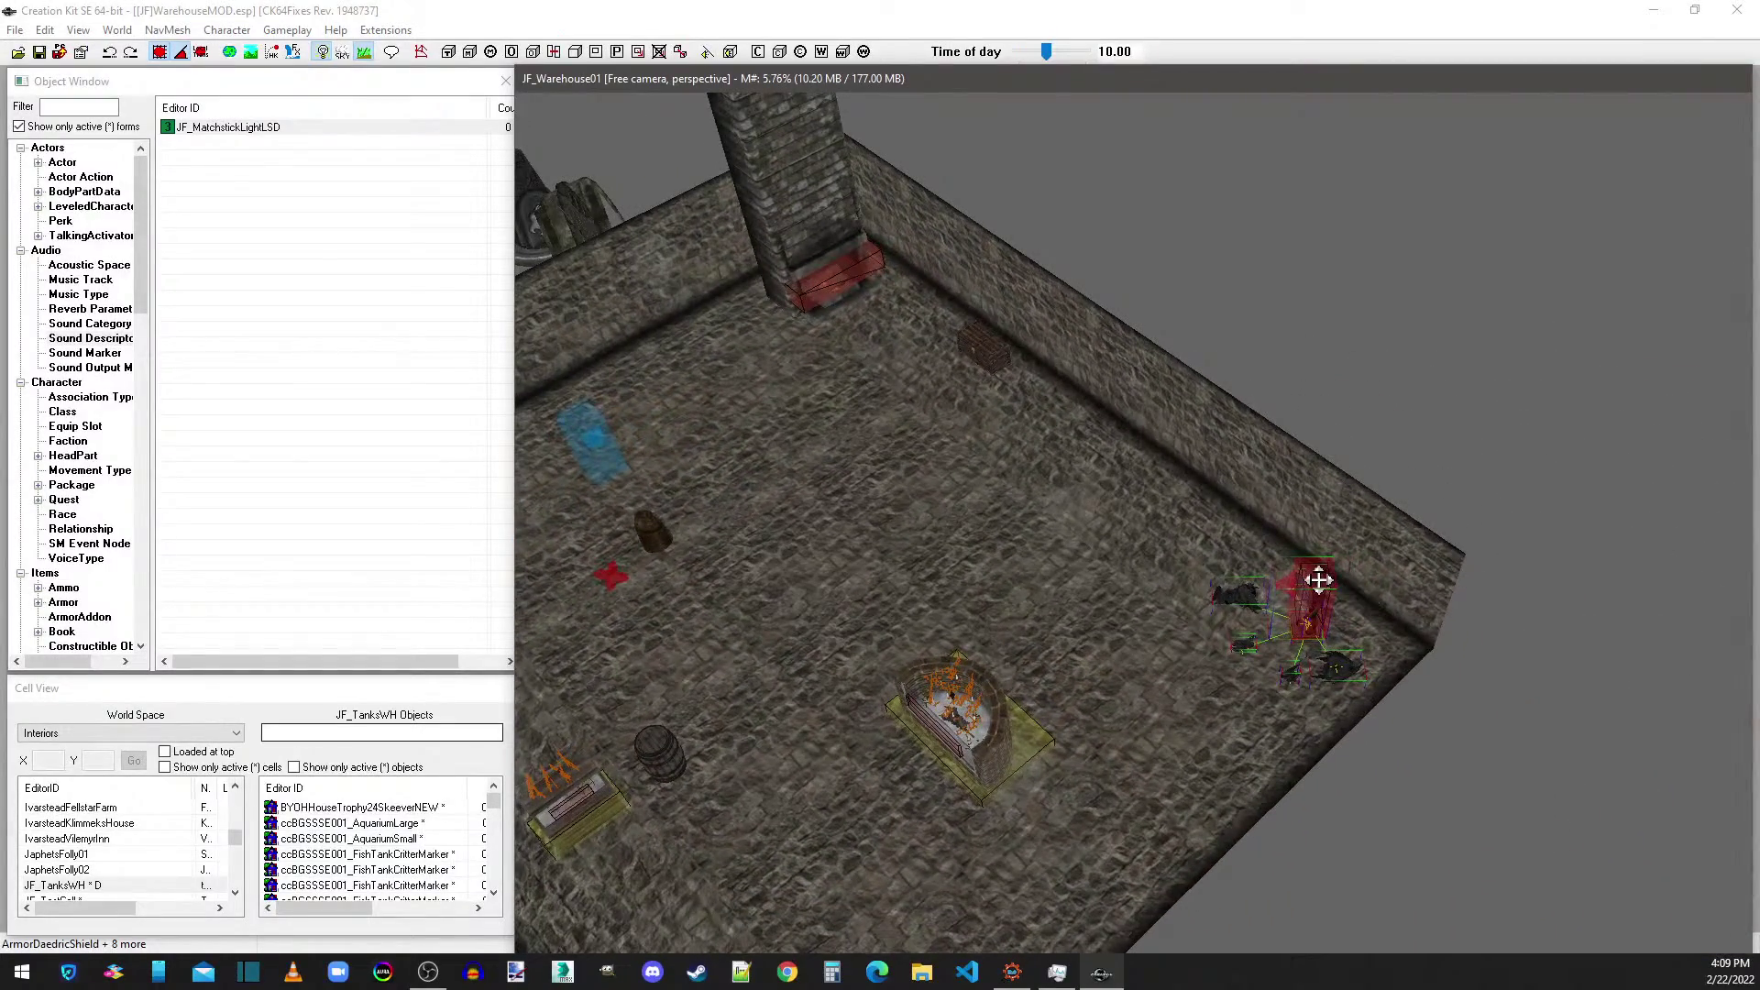
middle_click_drag(1318, 579, 1273, 651)
right_click(1276, 657)
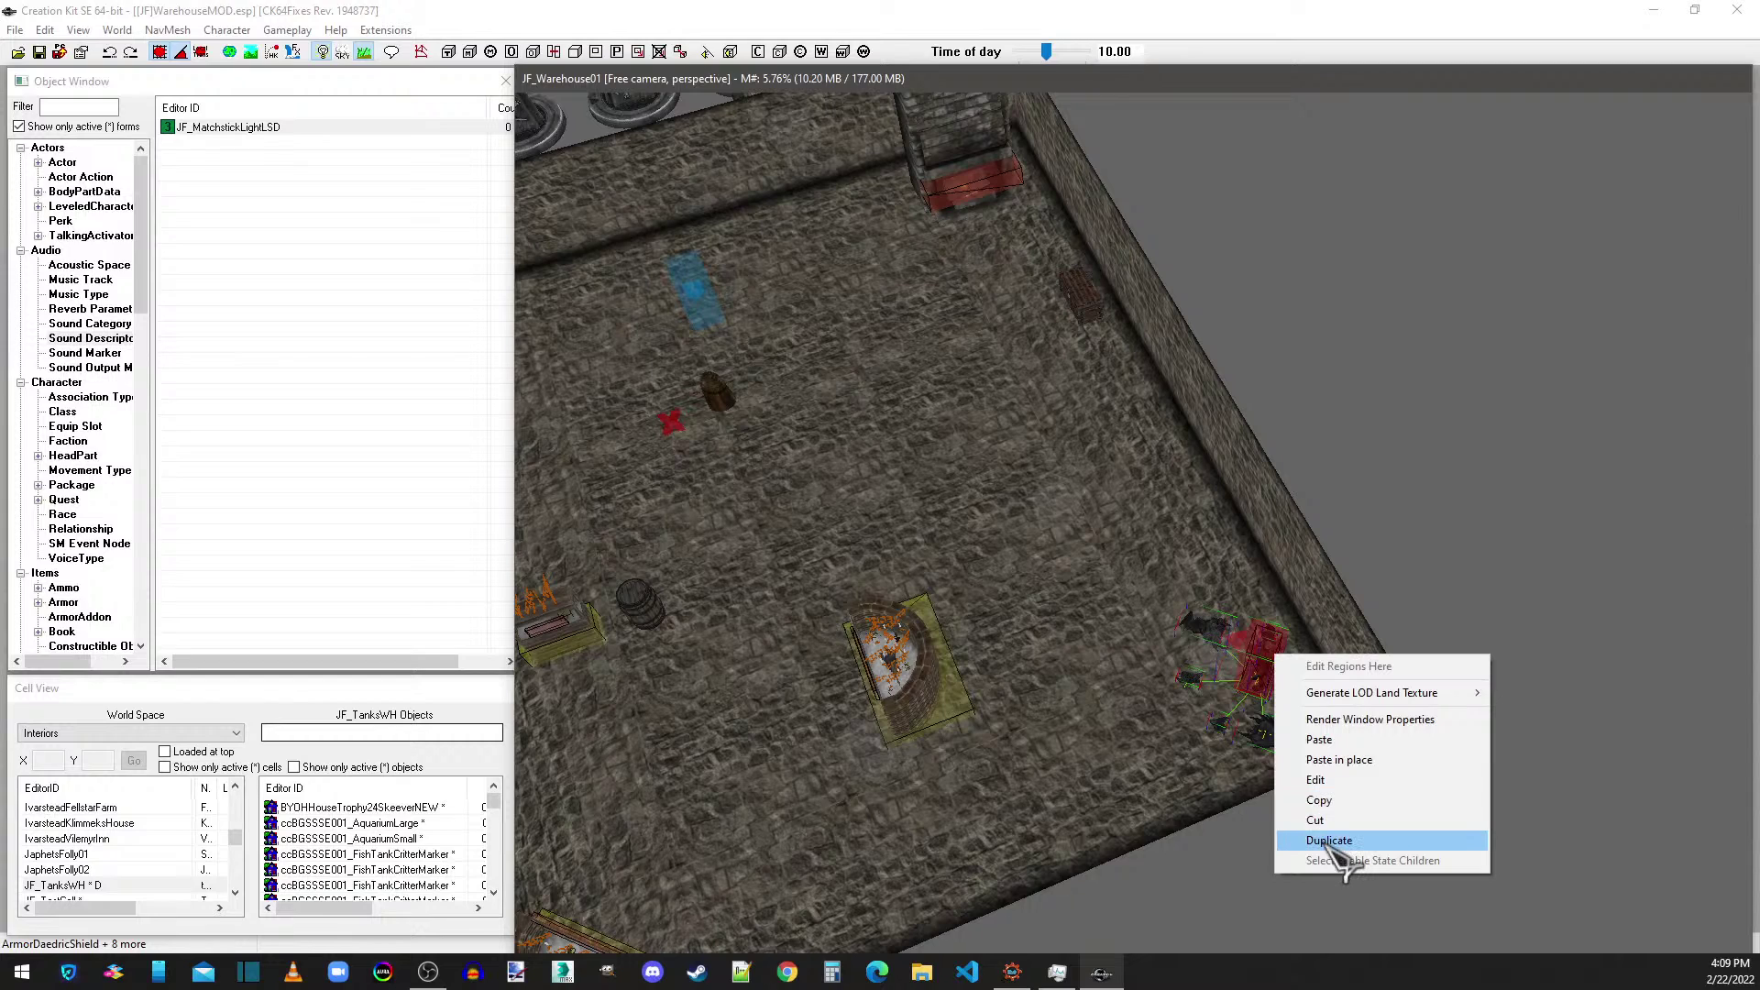
left_click(1334, 841)
left_click_drag(1265, 641, 1137, 484)
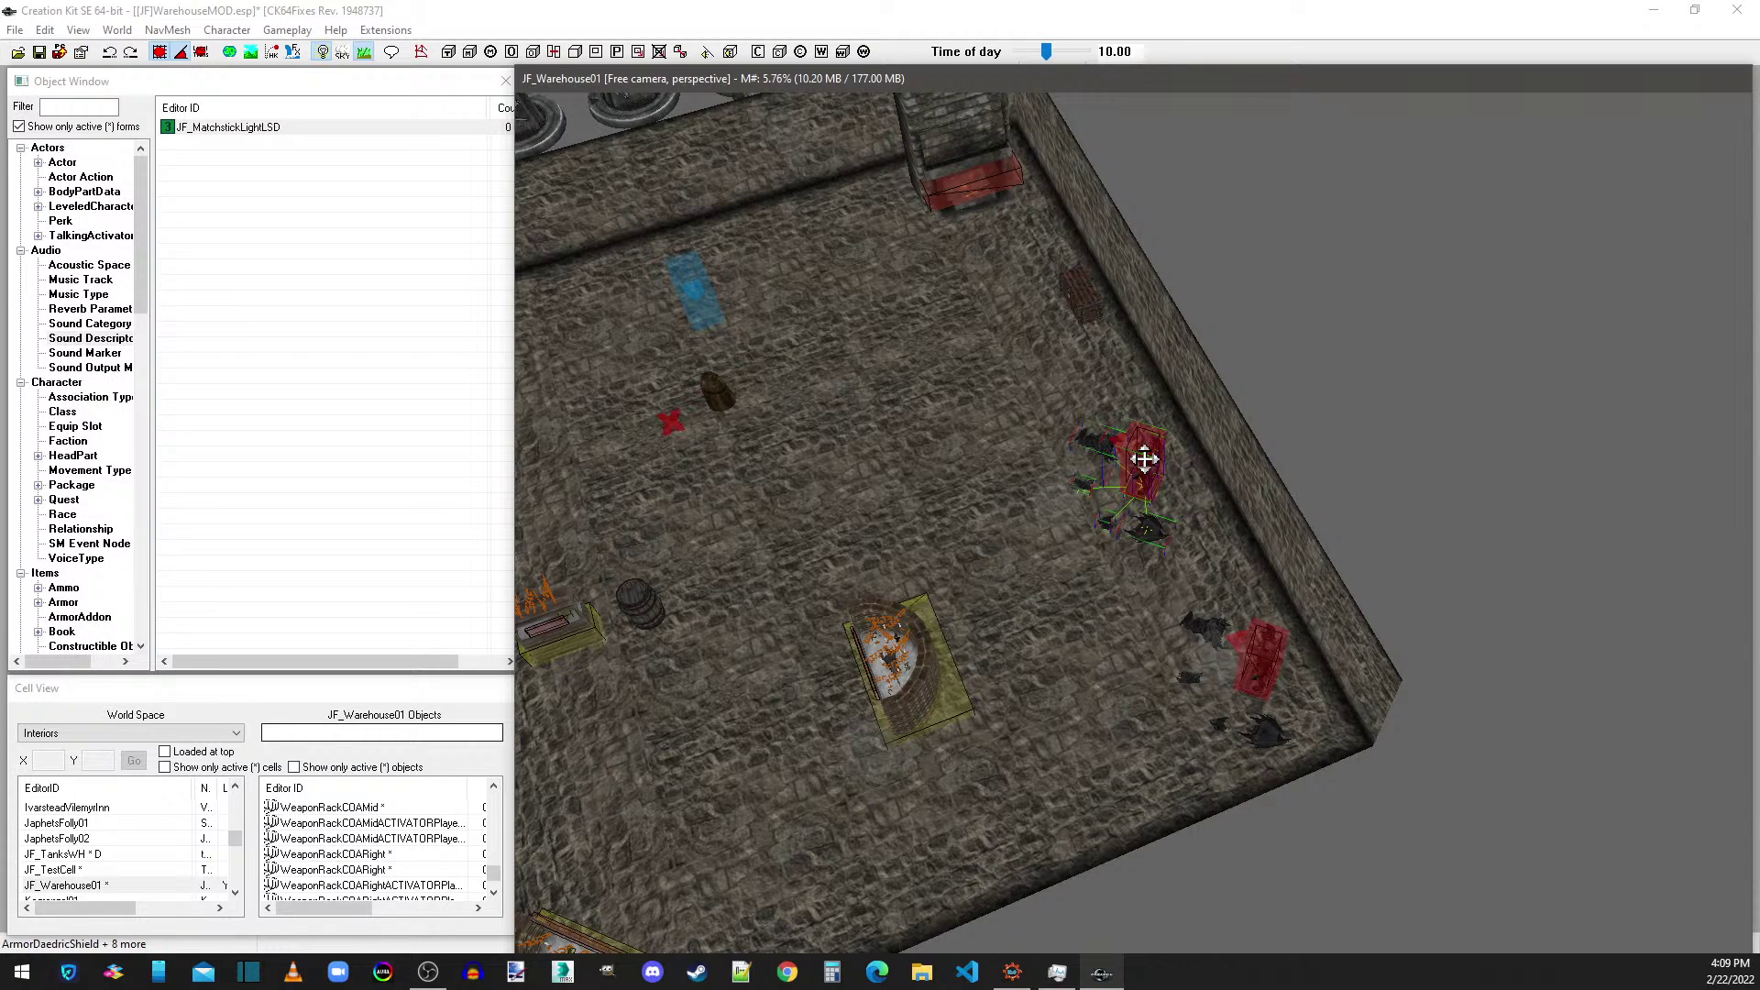
left_click_drag(1144, 459, 1178, 64)
middle_click_drag(1262, 466, 1214, 962)
left_click_drag(1116, 553, 1091, 298)
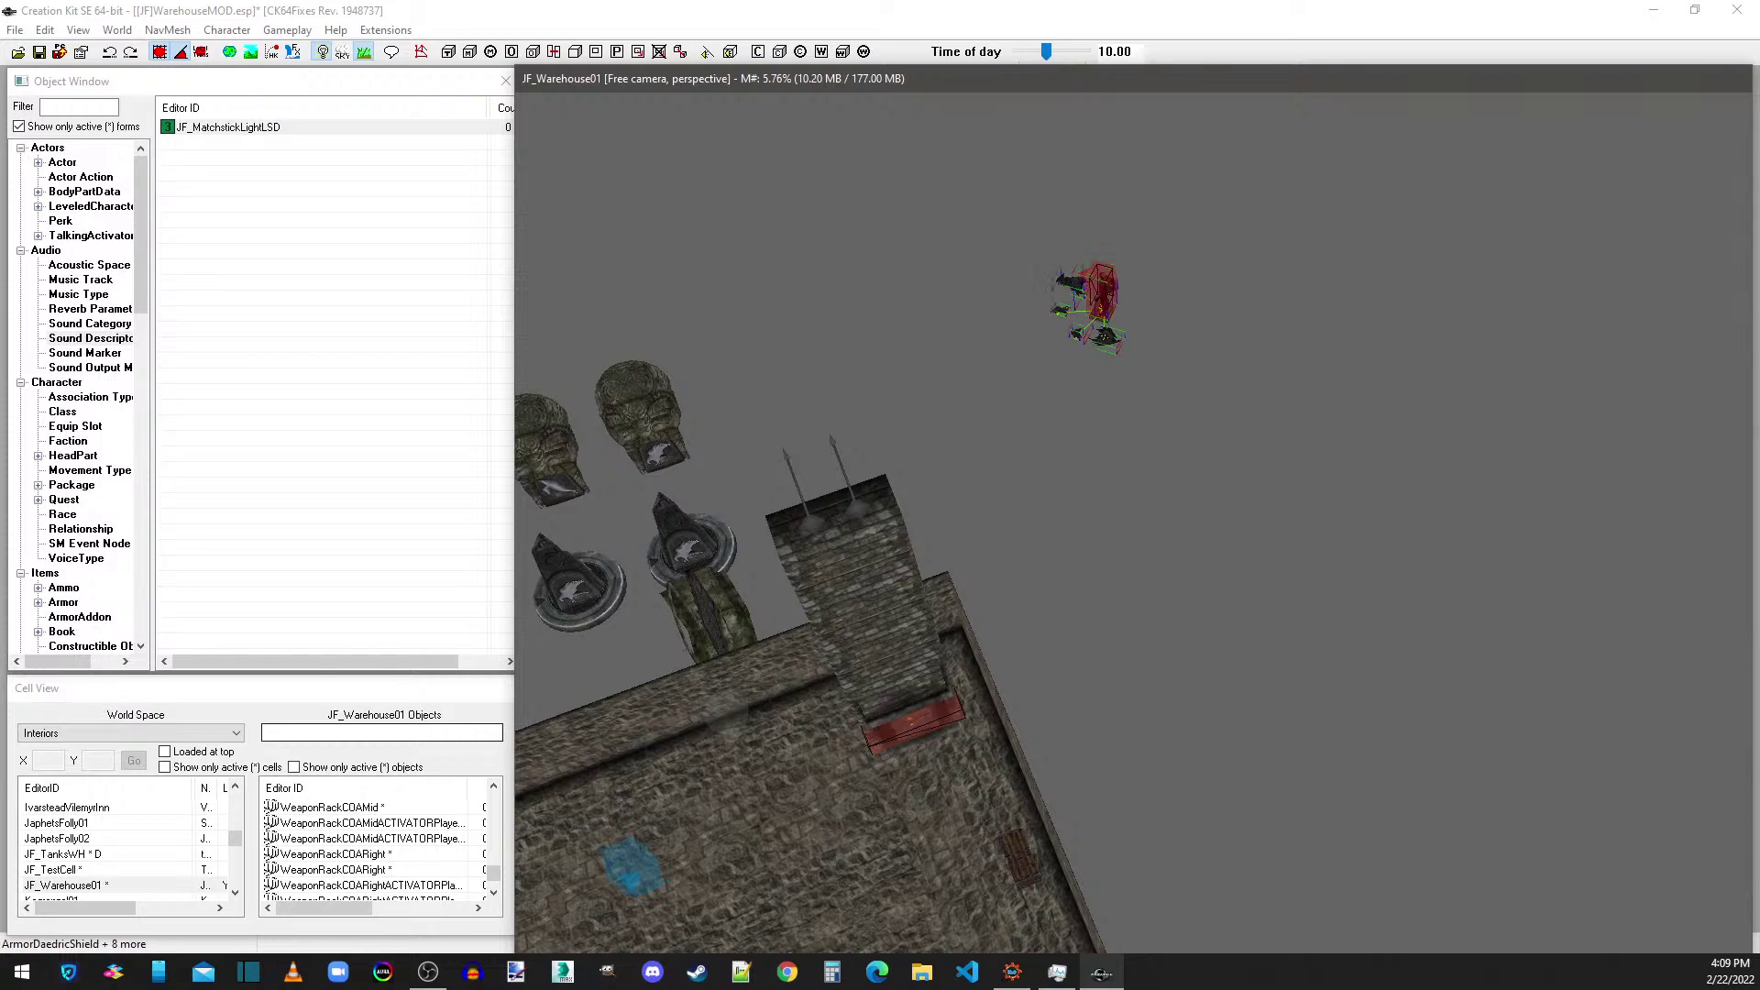
- Move the duplicated mannequin set beside the mannequin standing apart from the outdoor furniture display, and save the plugin
middle_click_drag(1146, 642, 1153, 838)
middle_click_drag(1147, 267, 1167, 652)
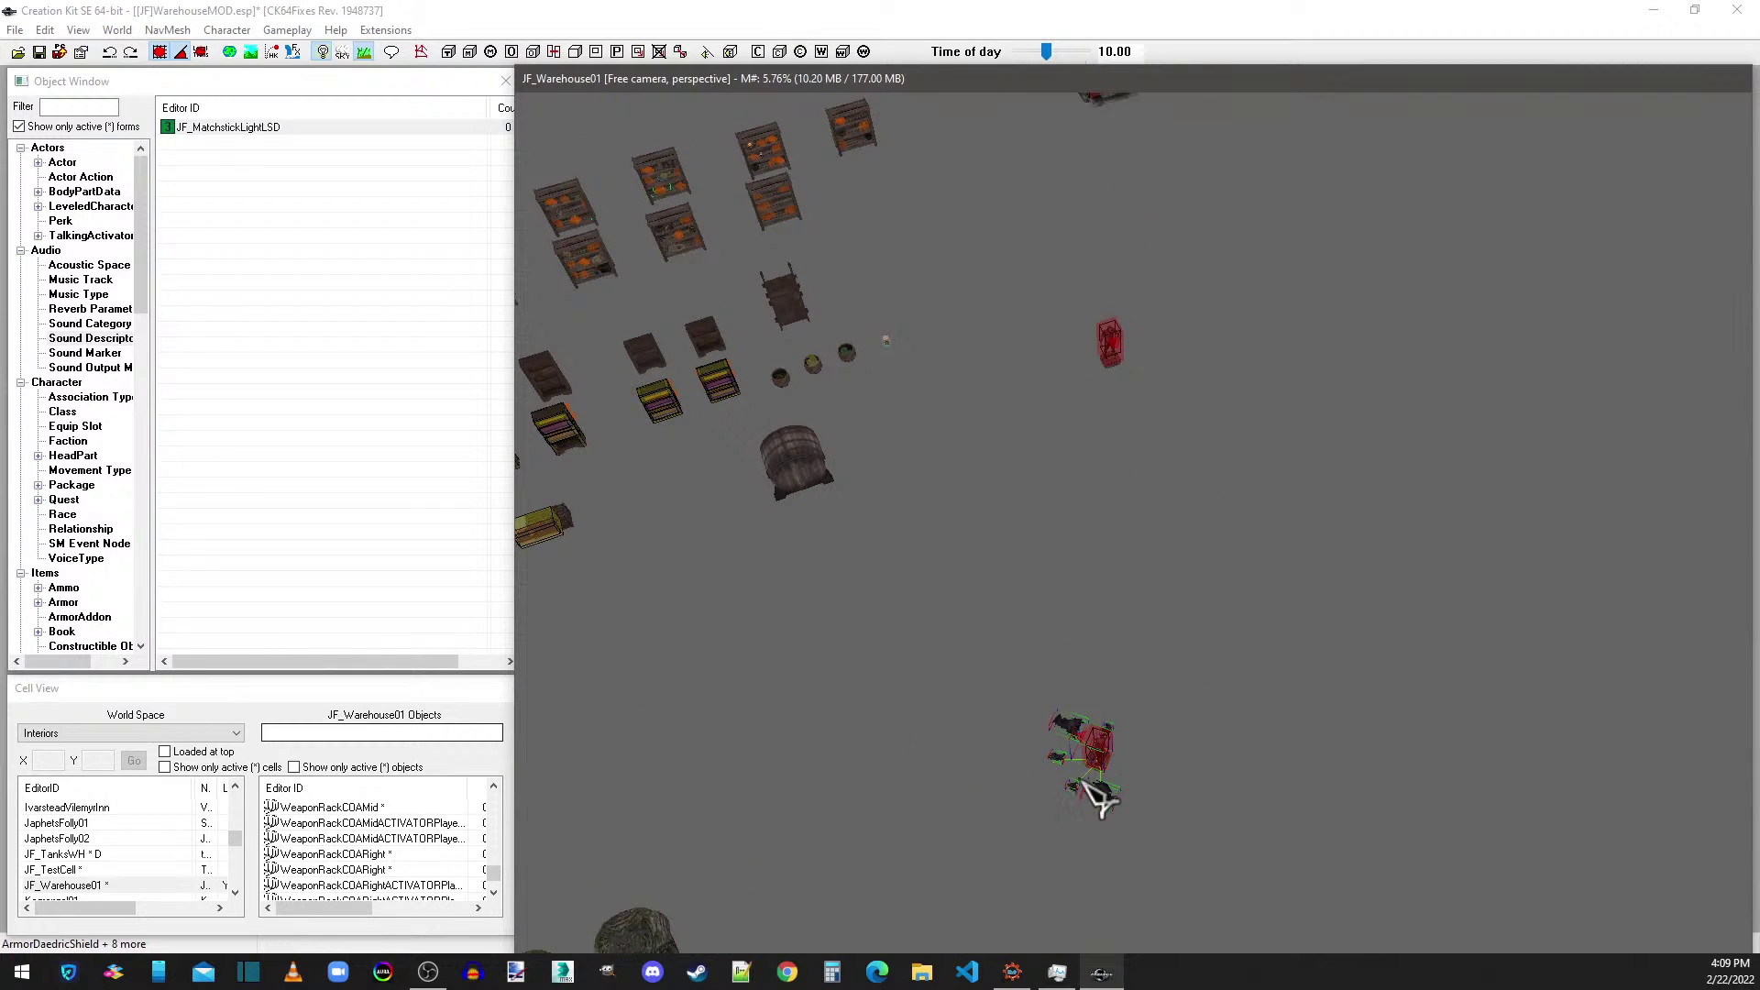
left_click_drag(1089, 752, 1220, 285)
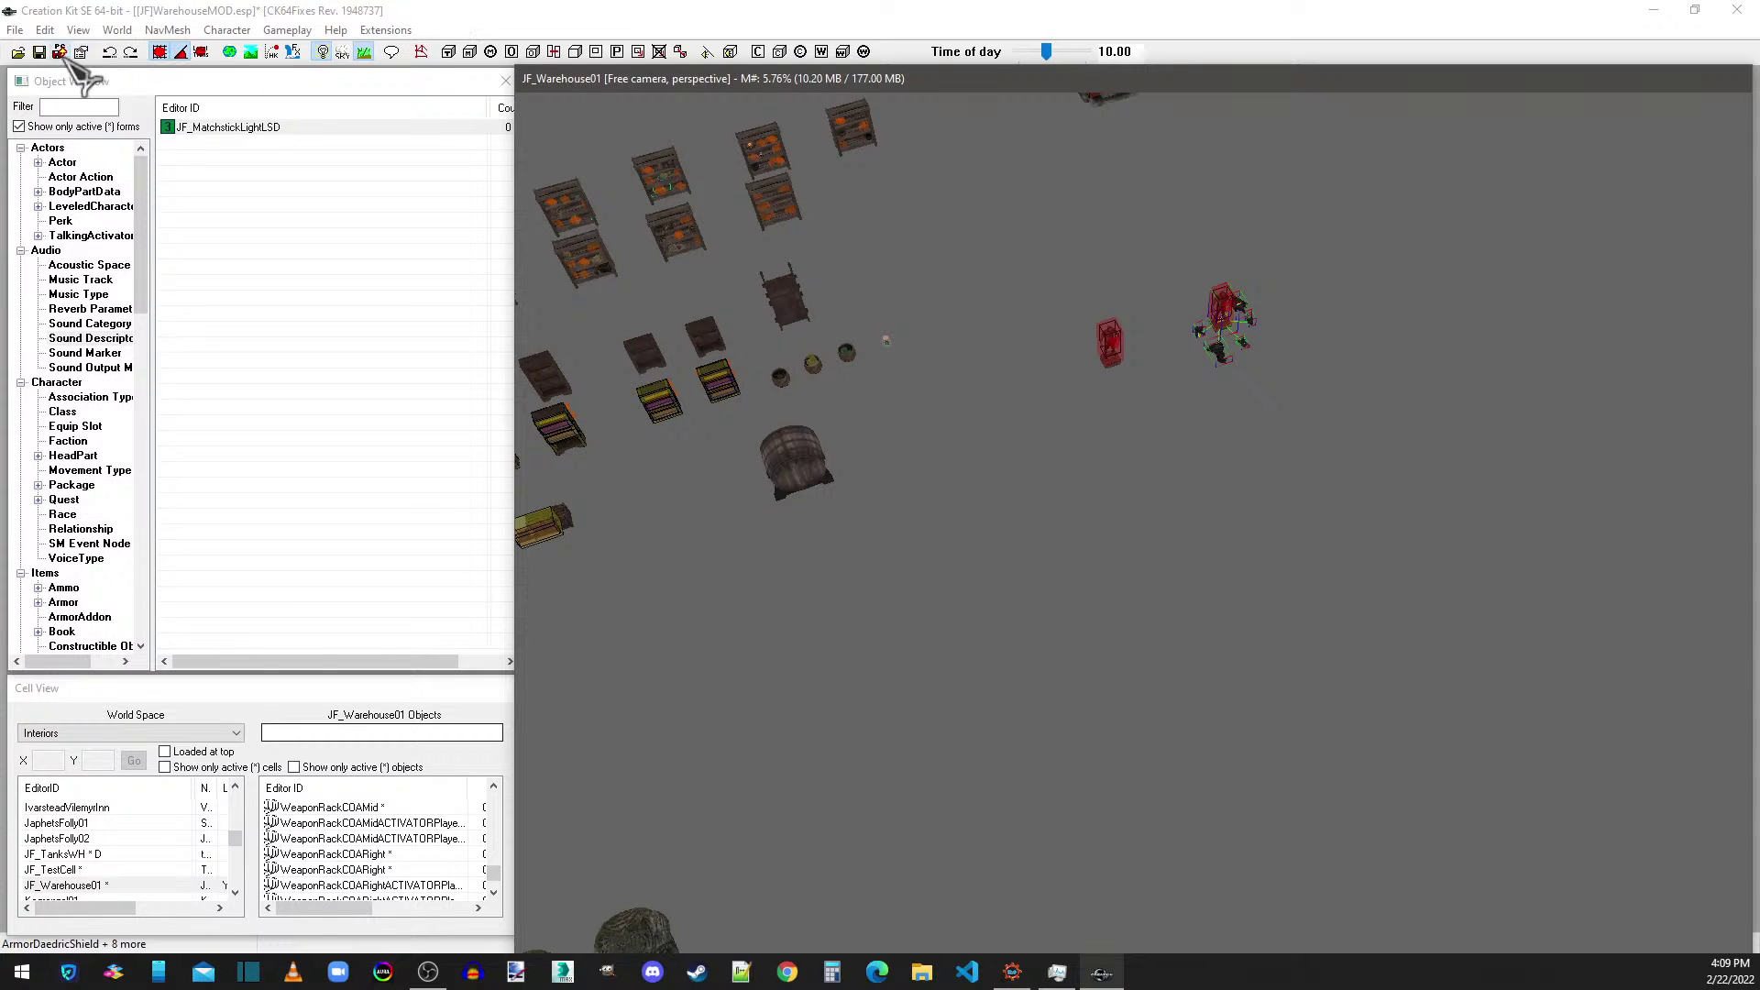
left_click(39, 51)
left_click(924, 448)
scroll(1032, 573, "down", 2)
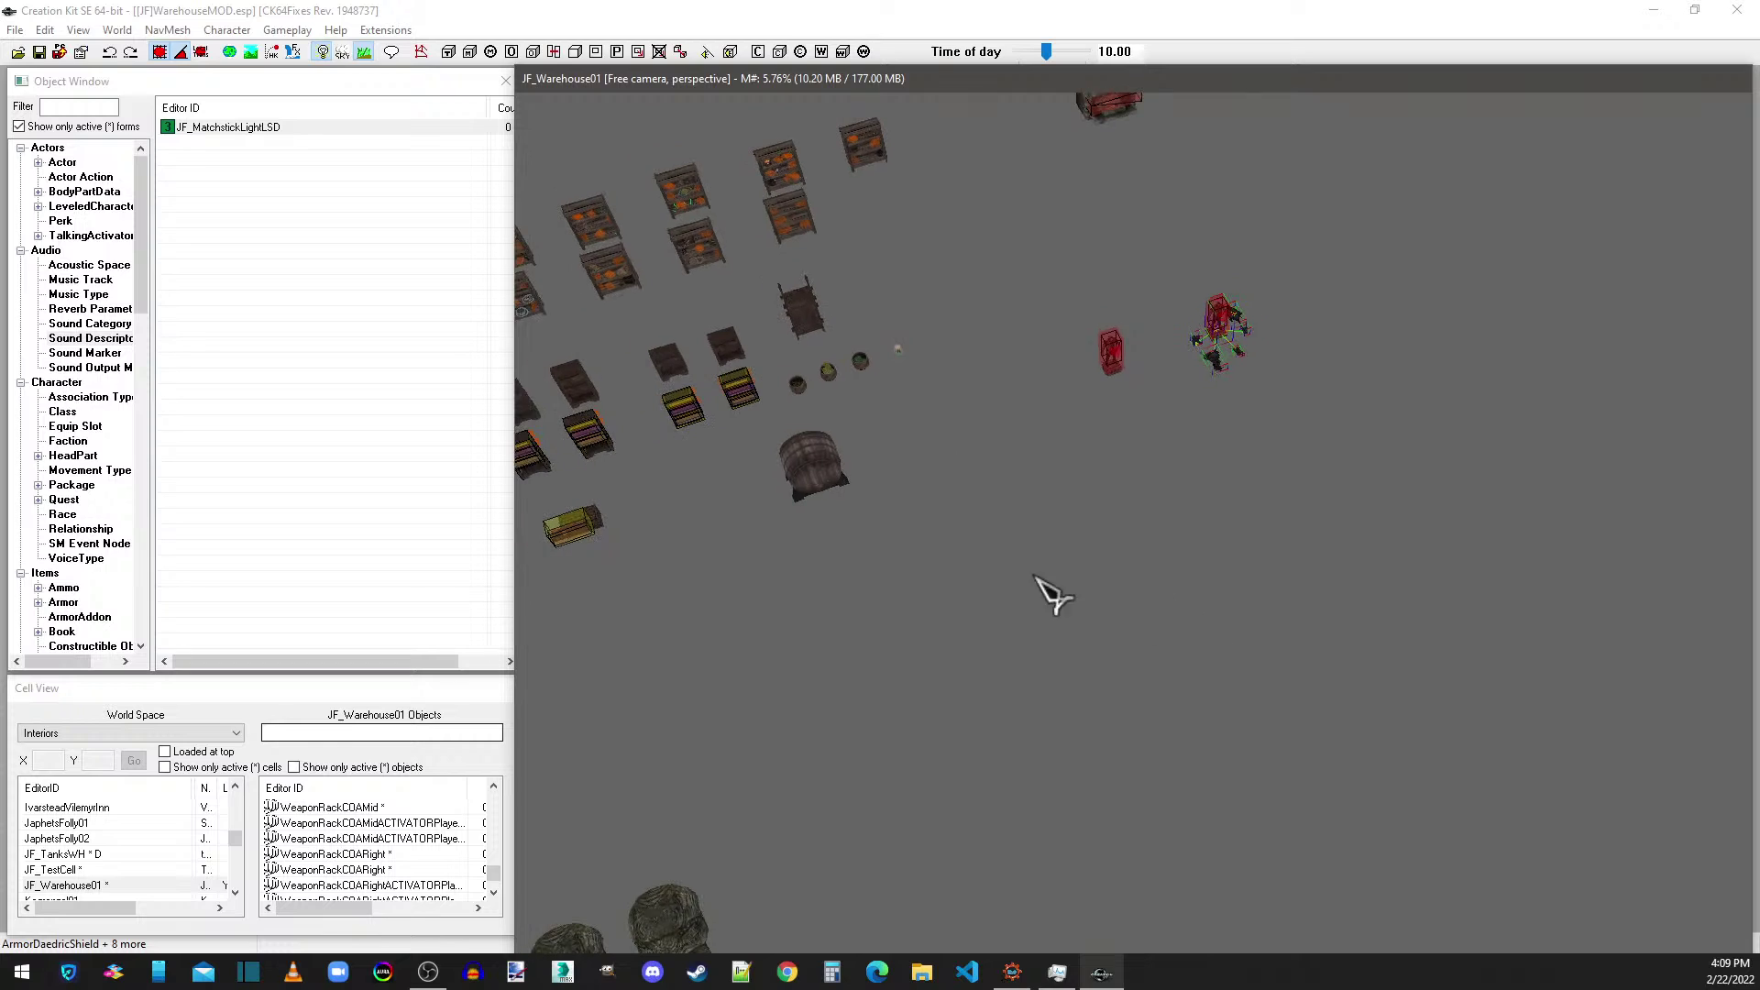
mouse_move(1037, 583)
middle_mouse_down("shift")
mouse_move(1031, 534)
mouse_move(1061, 536)
mouse_move(1053, 583)
middle_mouse_up("shift")
middle_click_drag(1092, 709, 1283, 450)
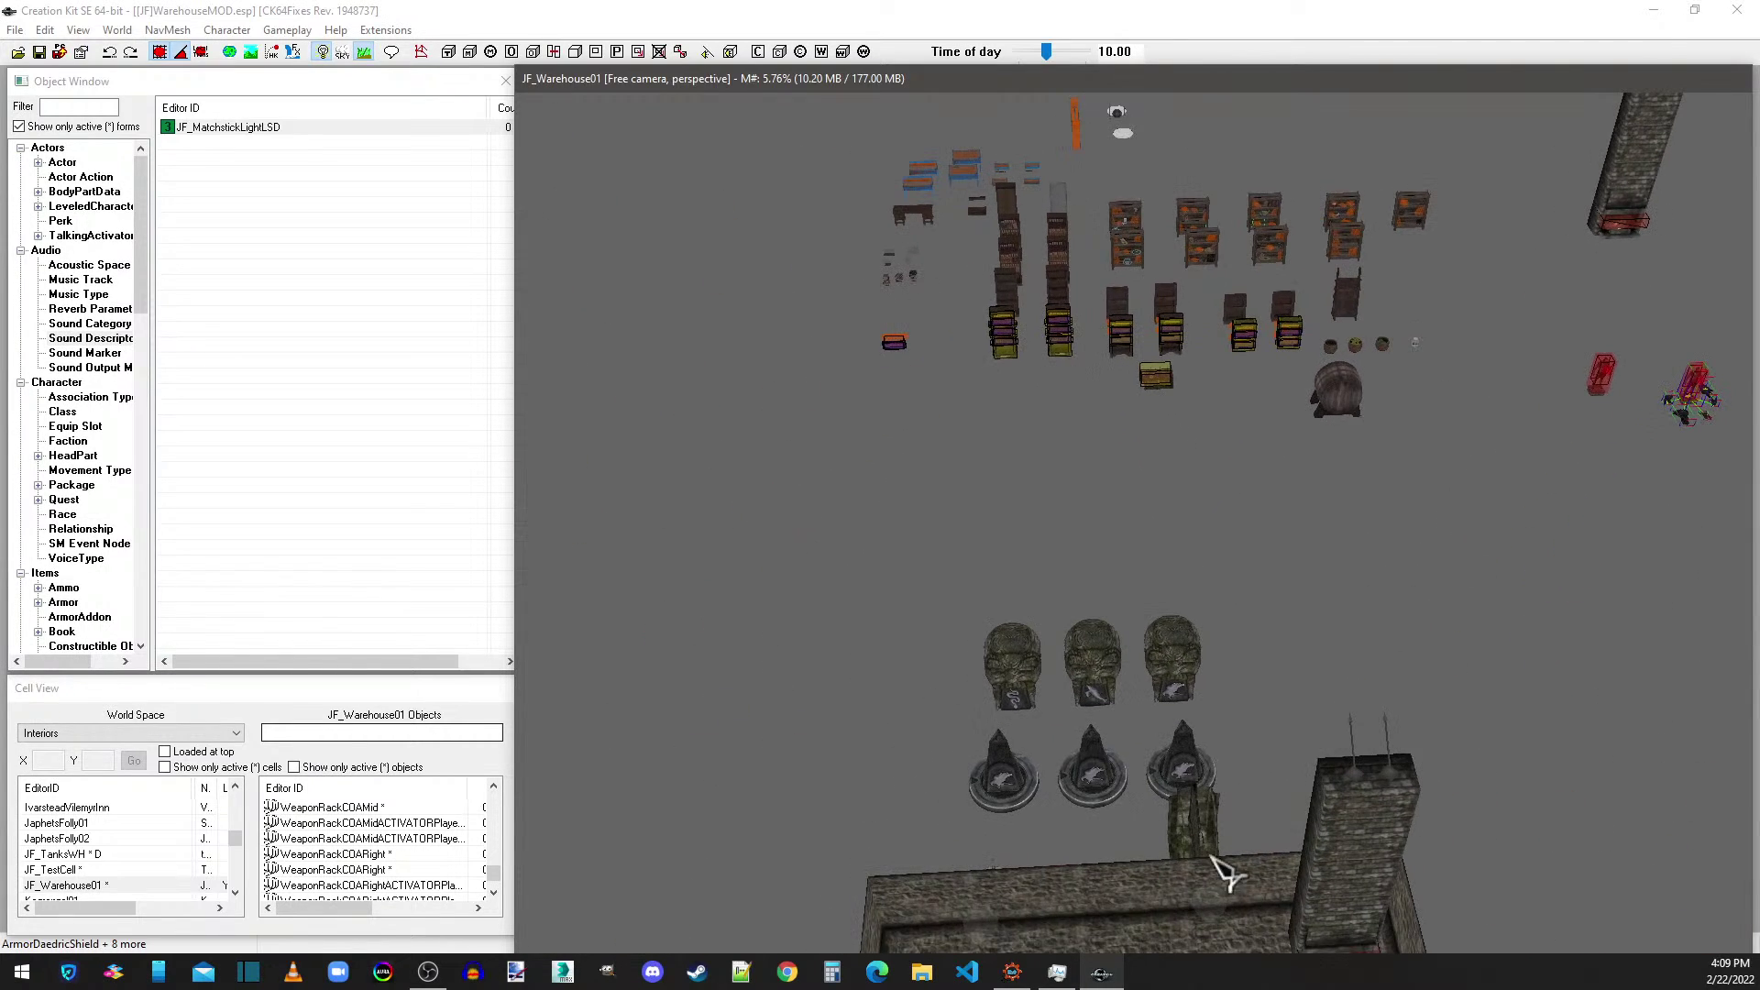
middle_click_drag(1212, 858, 968, 436)
middle_click_drag(1146, 690, 1137, 492, "shift")
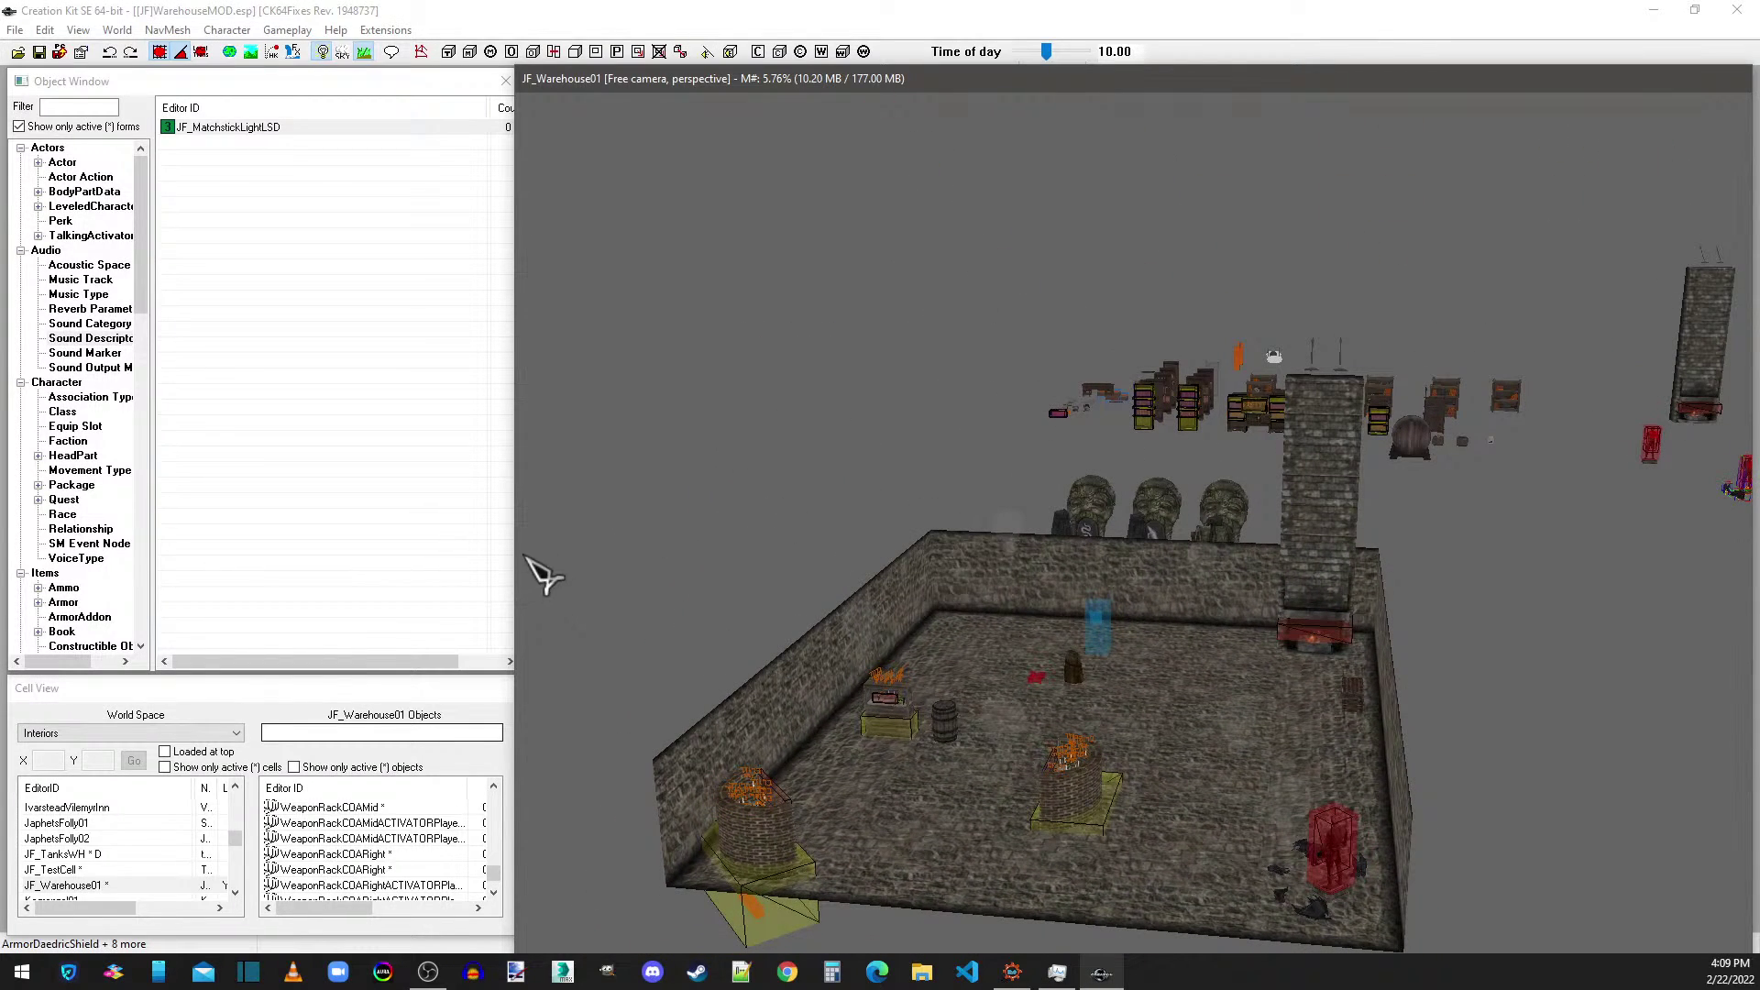
- List all actors in the object list, including those not active in the plugin
mouse_move(144, 165)
left_mouse_down()
mouse_move(146, 550)
mouse_move(143, 197)
left_mouse_up()
left_click(183, 131)
scroll(110, 220, "up", 3)
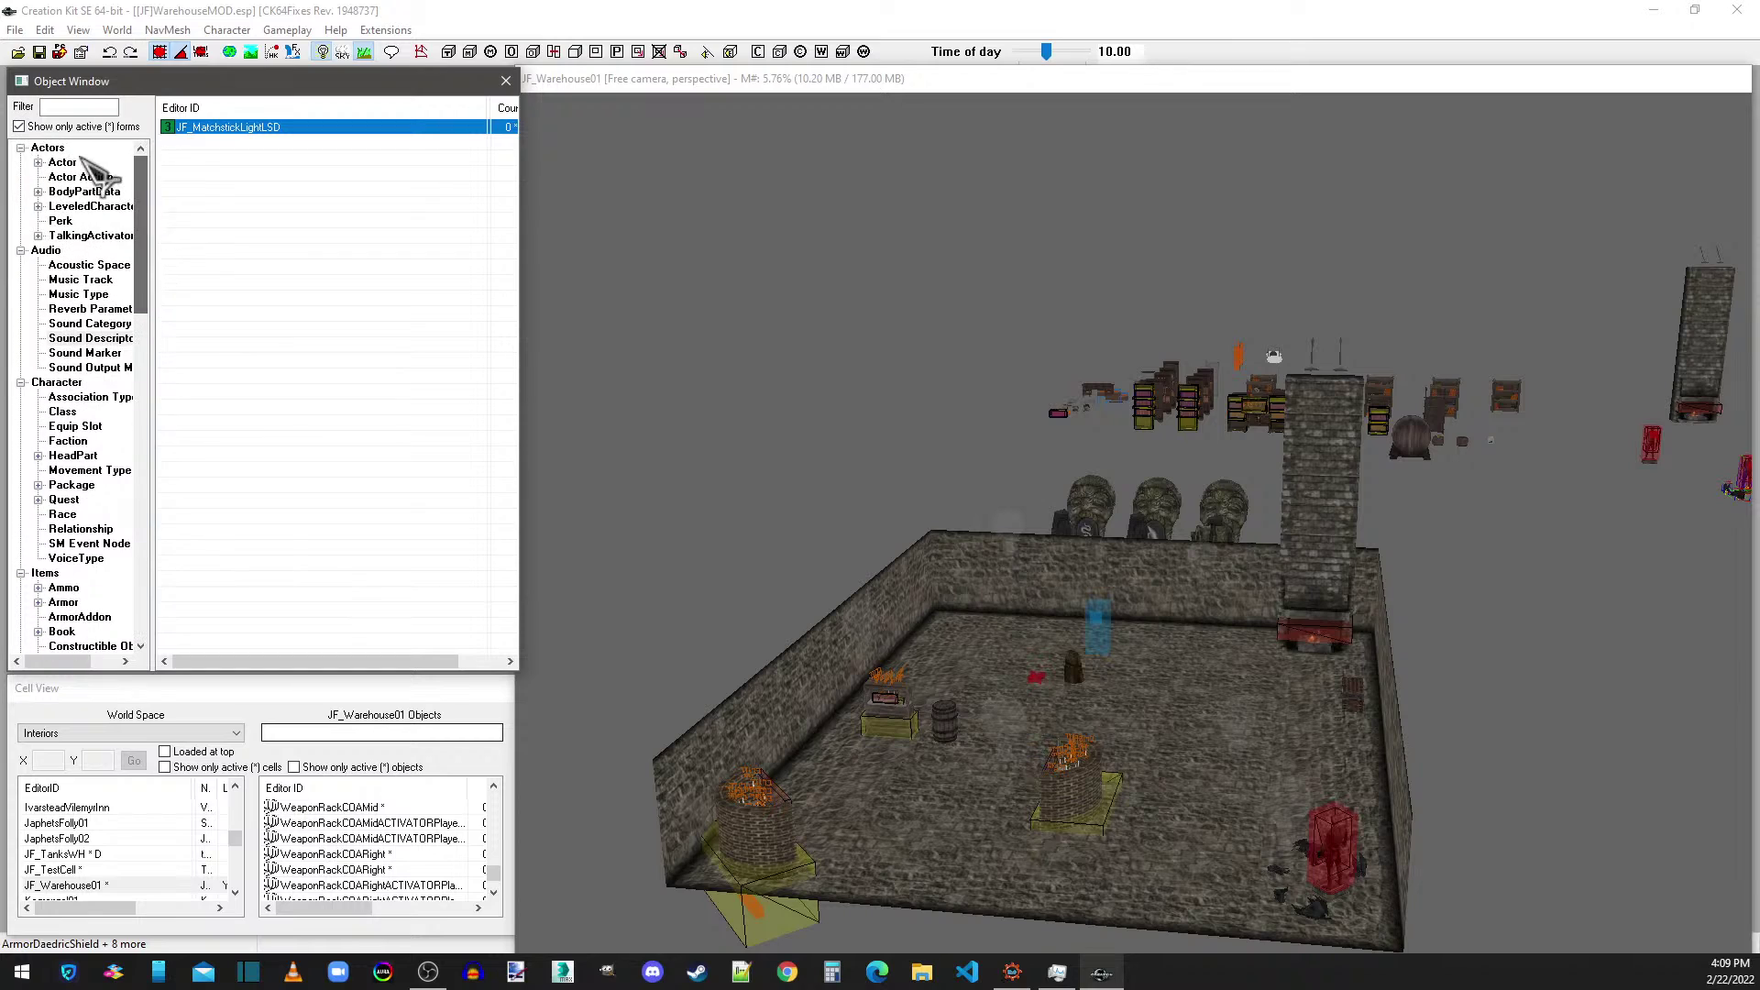
left_click(62, 163)
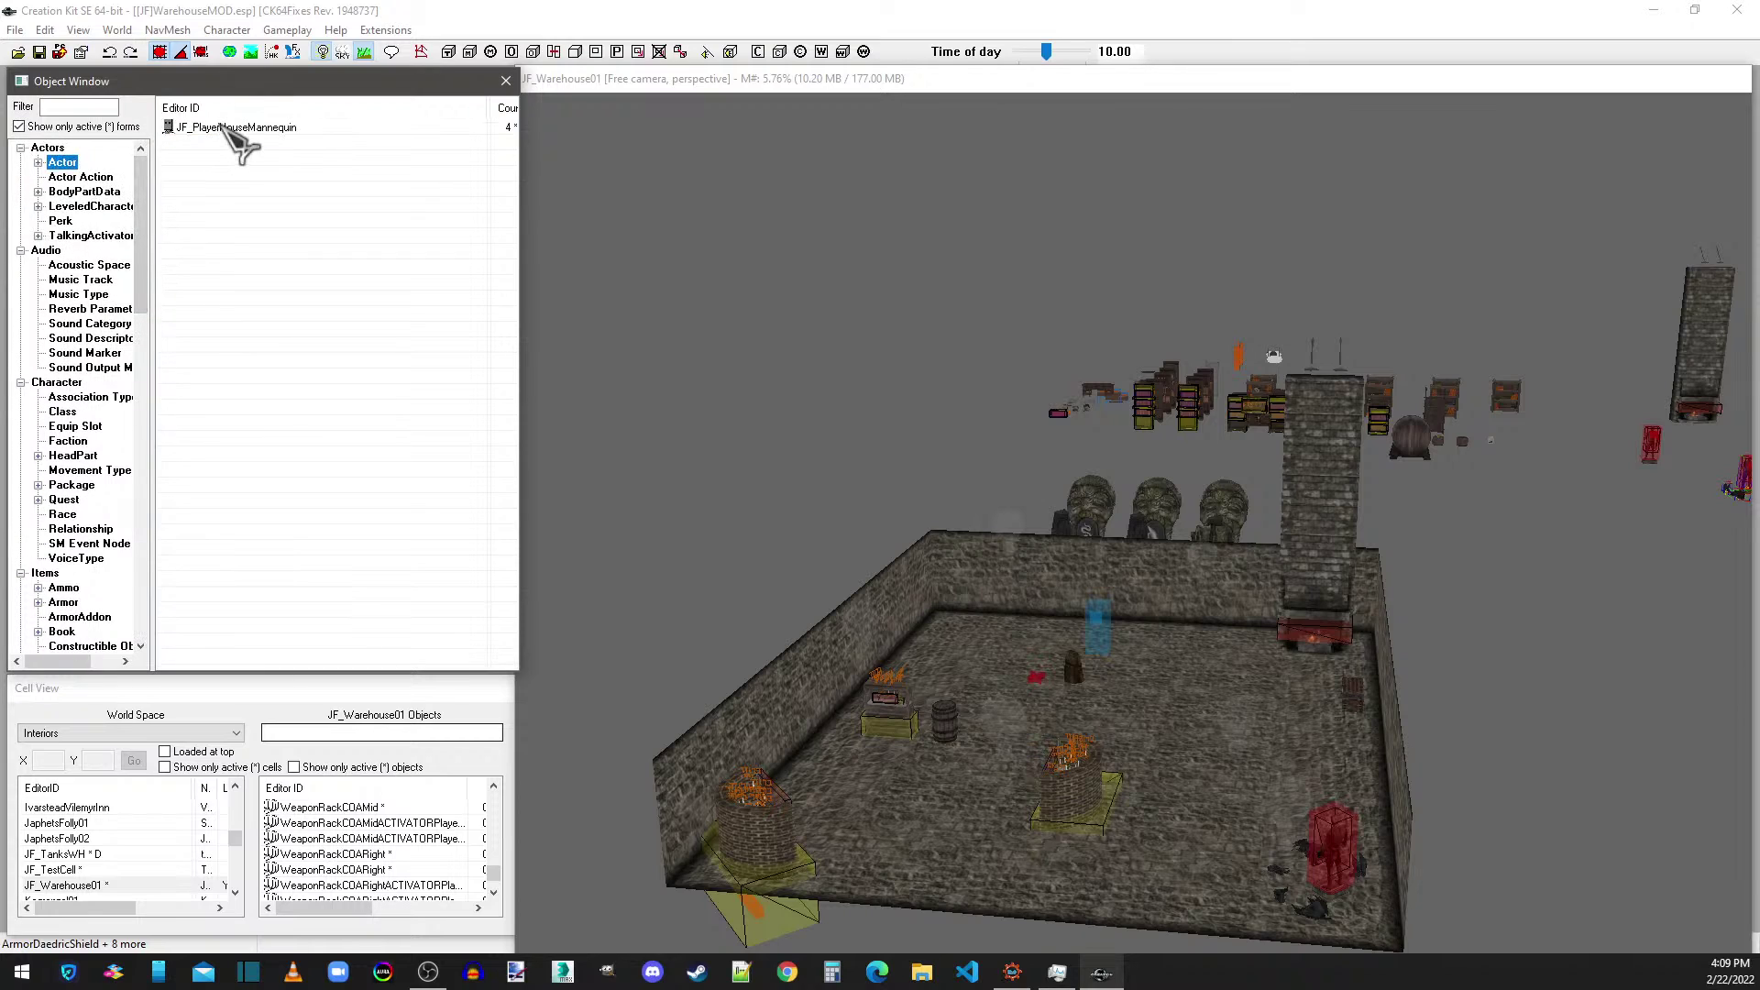
left_click(103, 127)
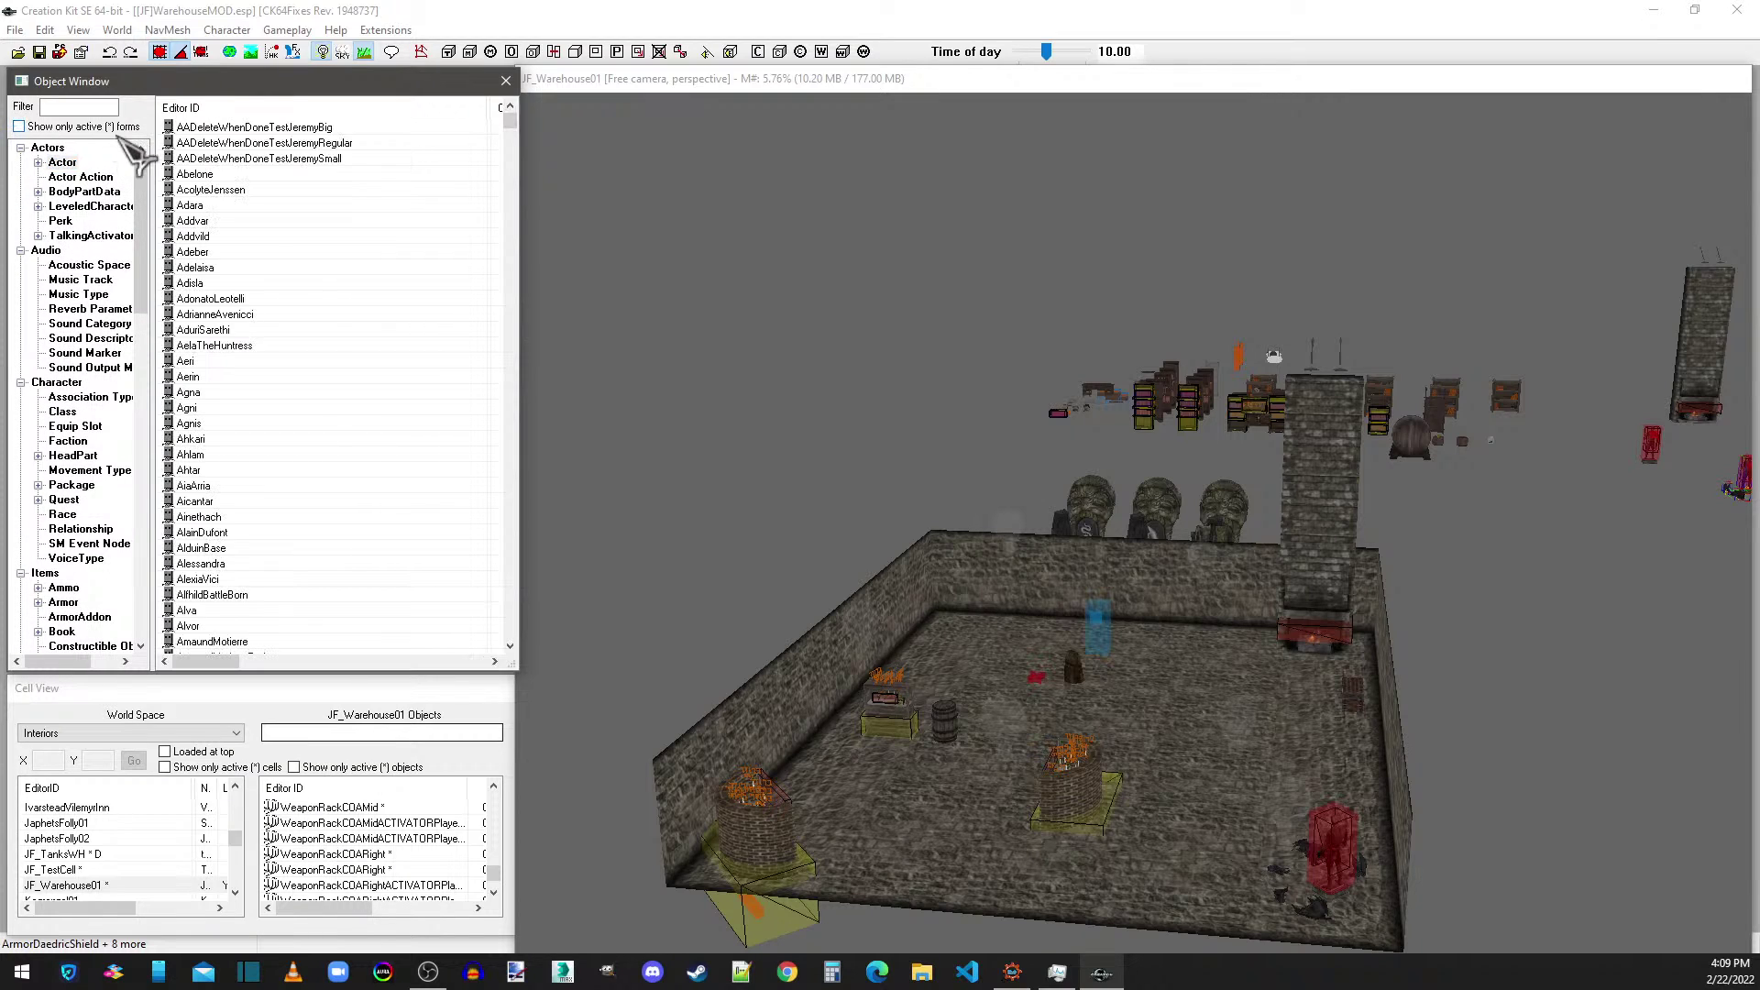
- Examine the actor Abelone's factions, CarryActorScript and AI packages, and close the record without changes
left_click(211, 173)
double_click(211, 175)
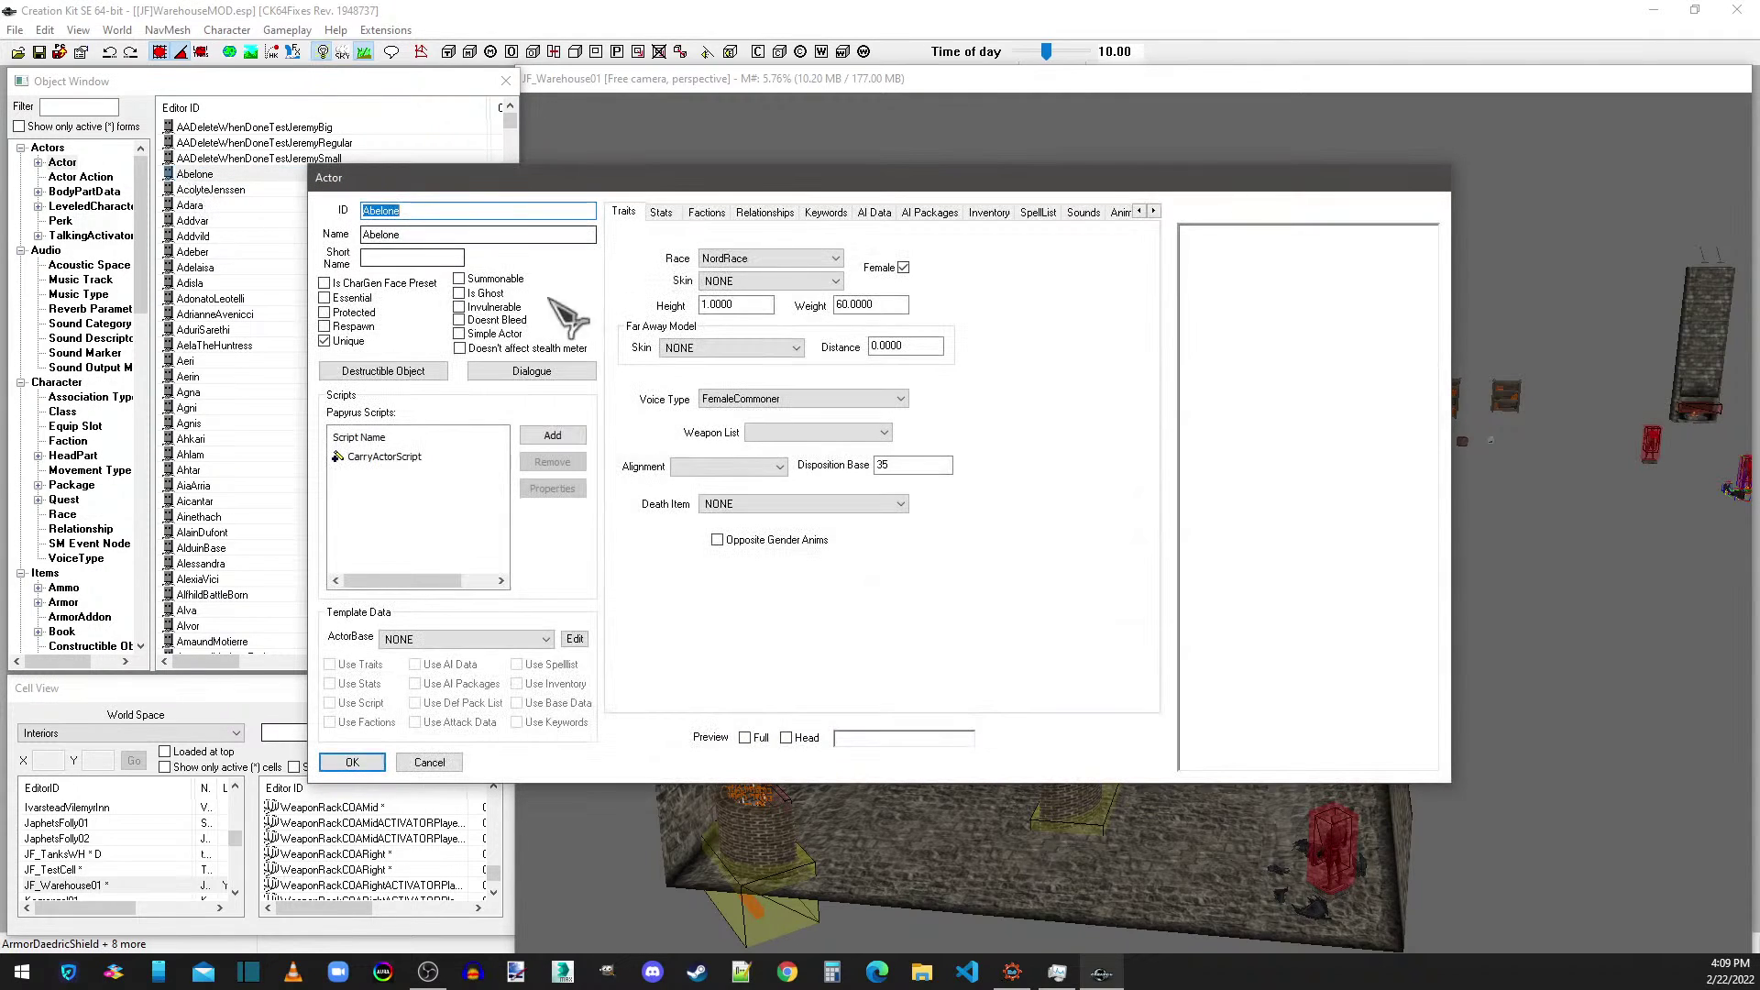
left_click(706, 212)
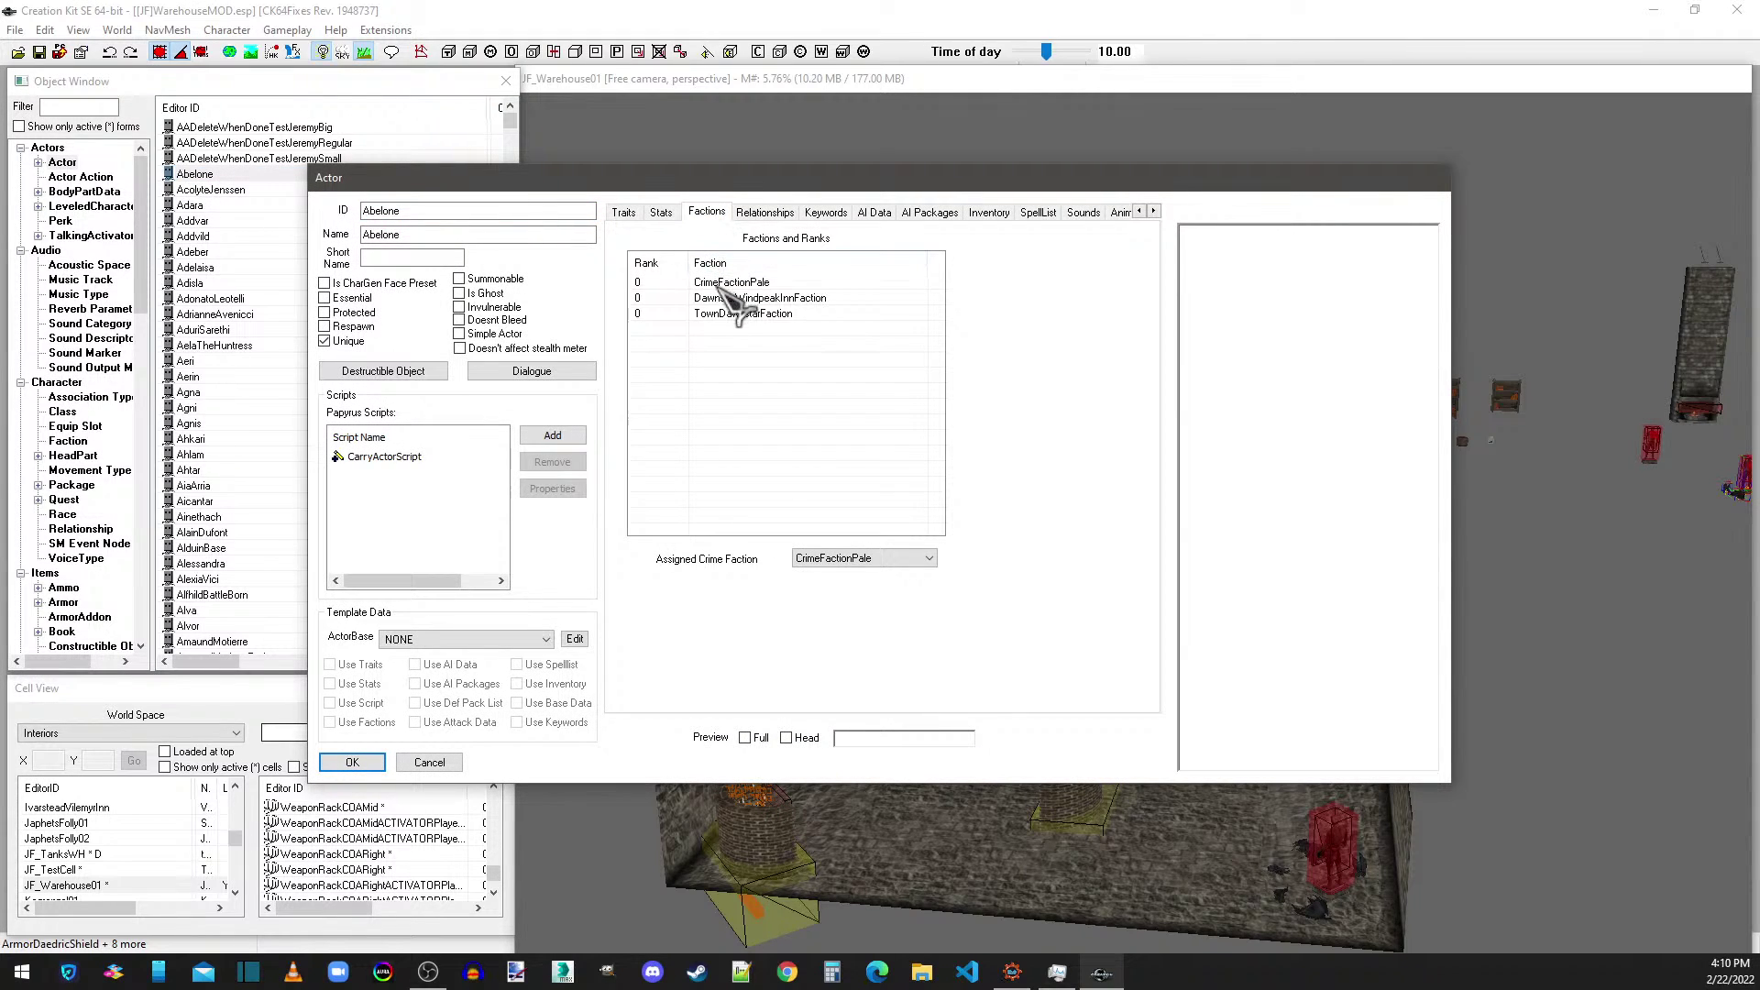
left_click(408, 458)
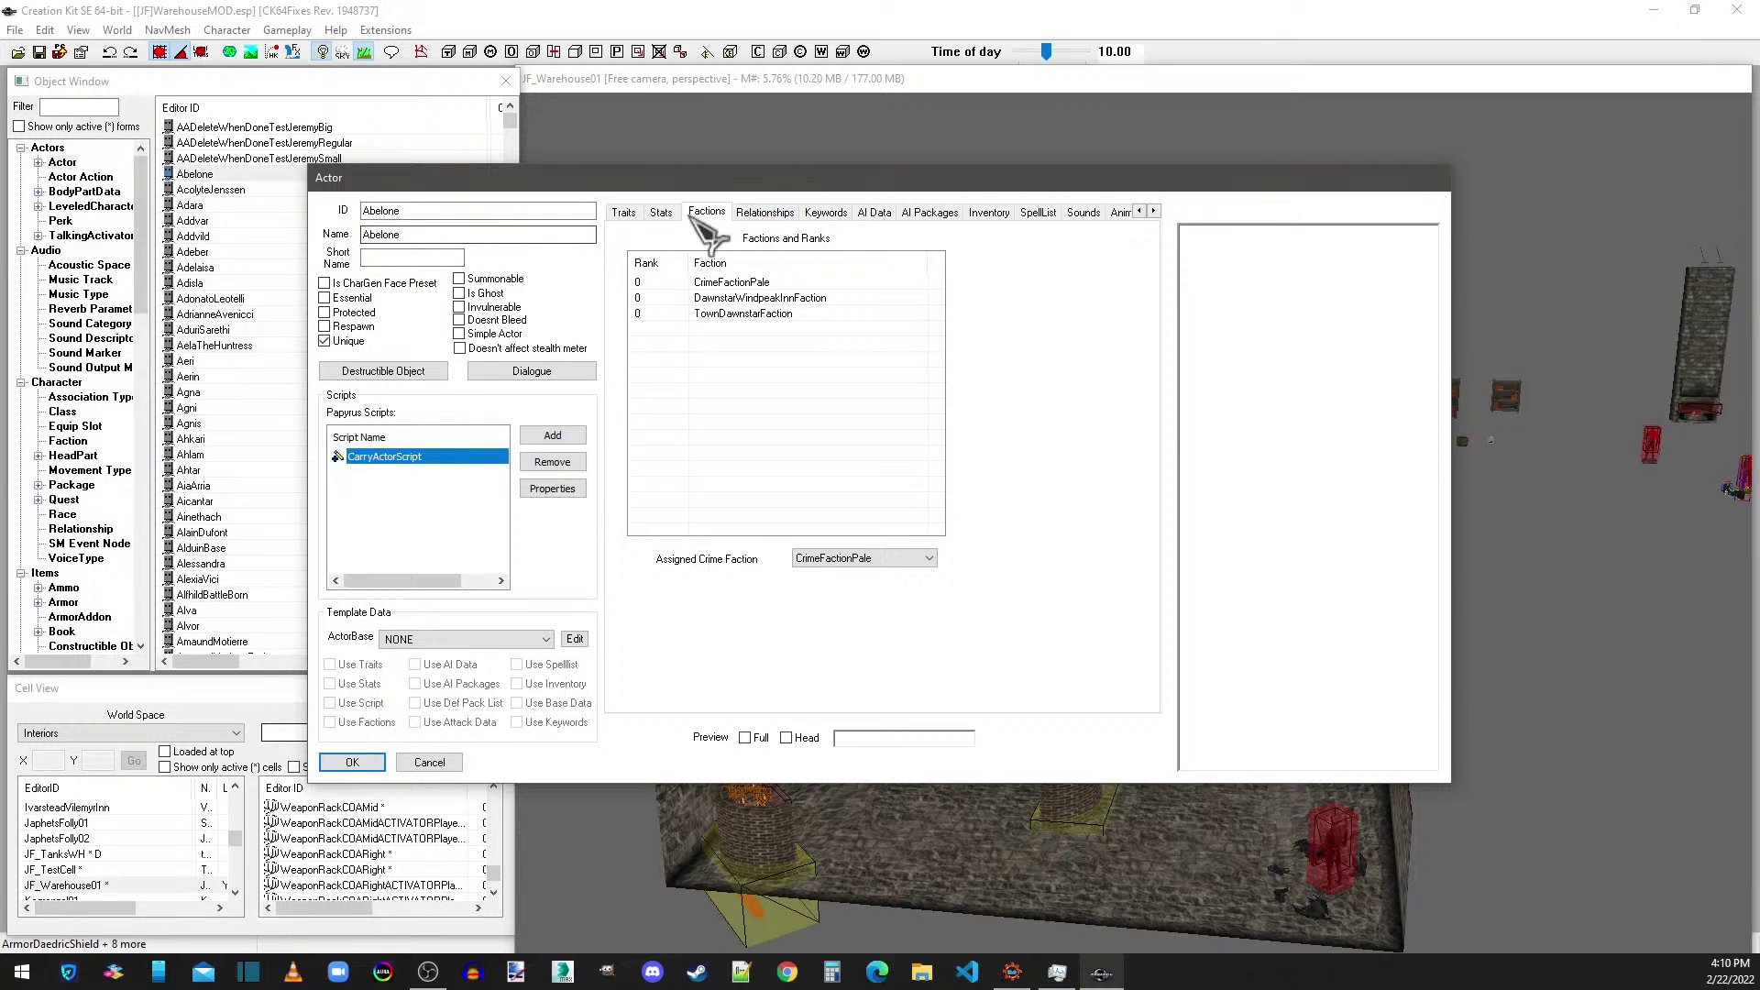
left_click(930, 214)
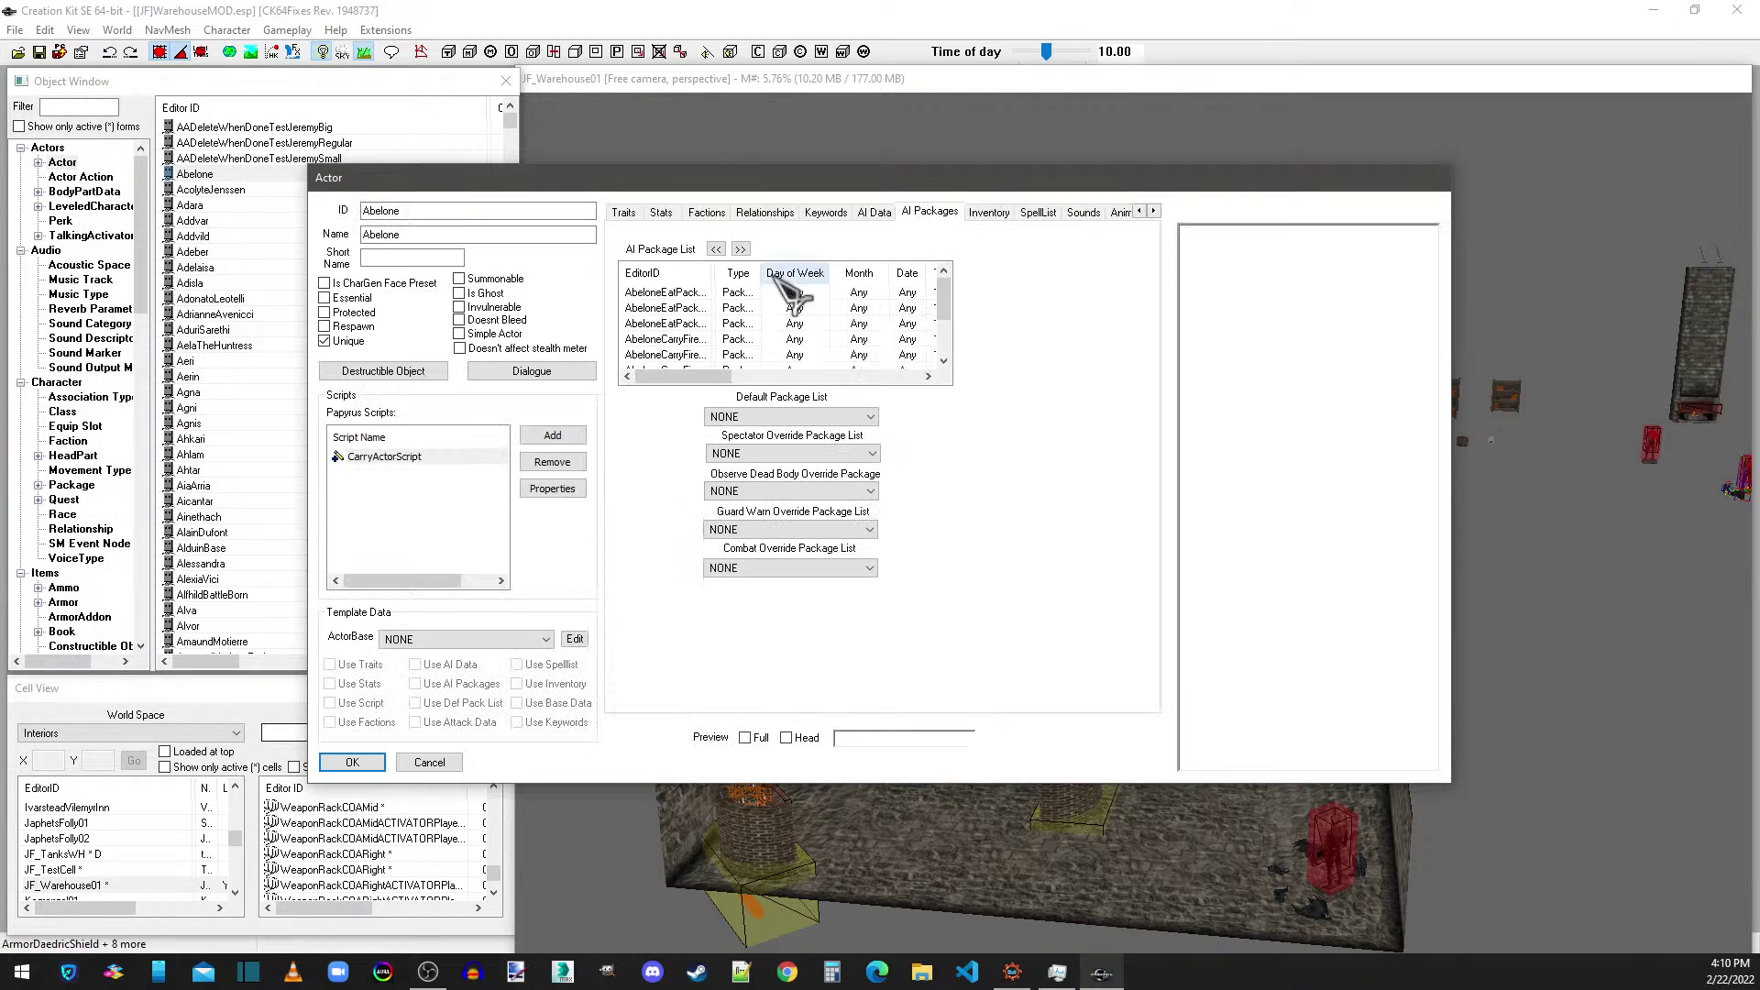
scroll(724, 321, "down", 1)
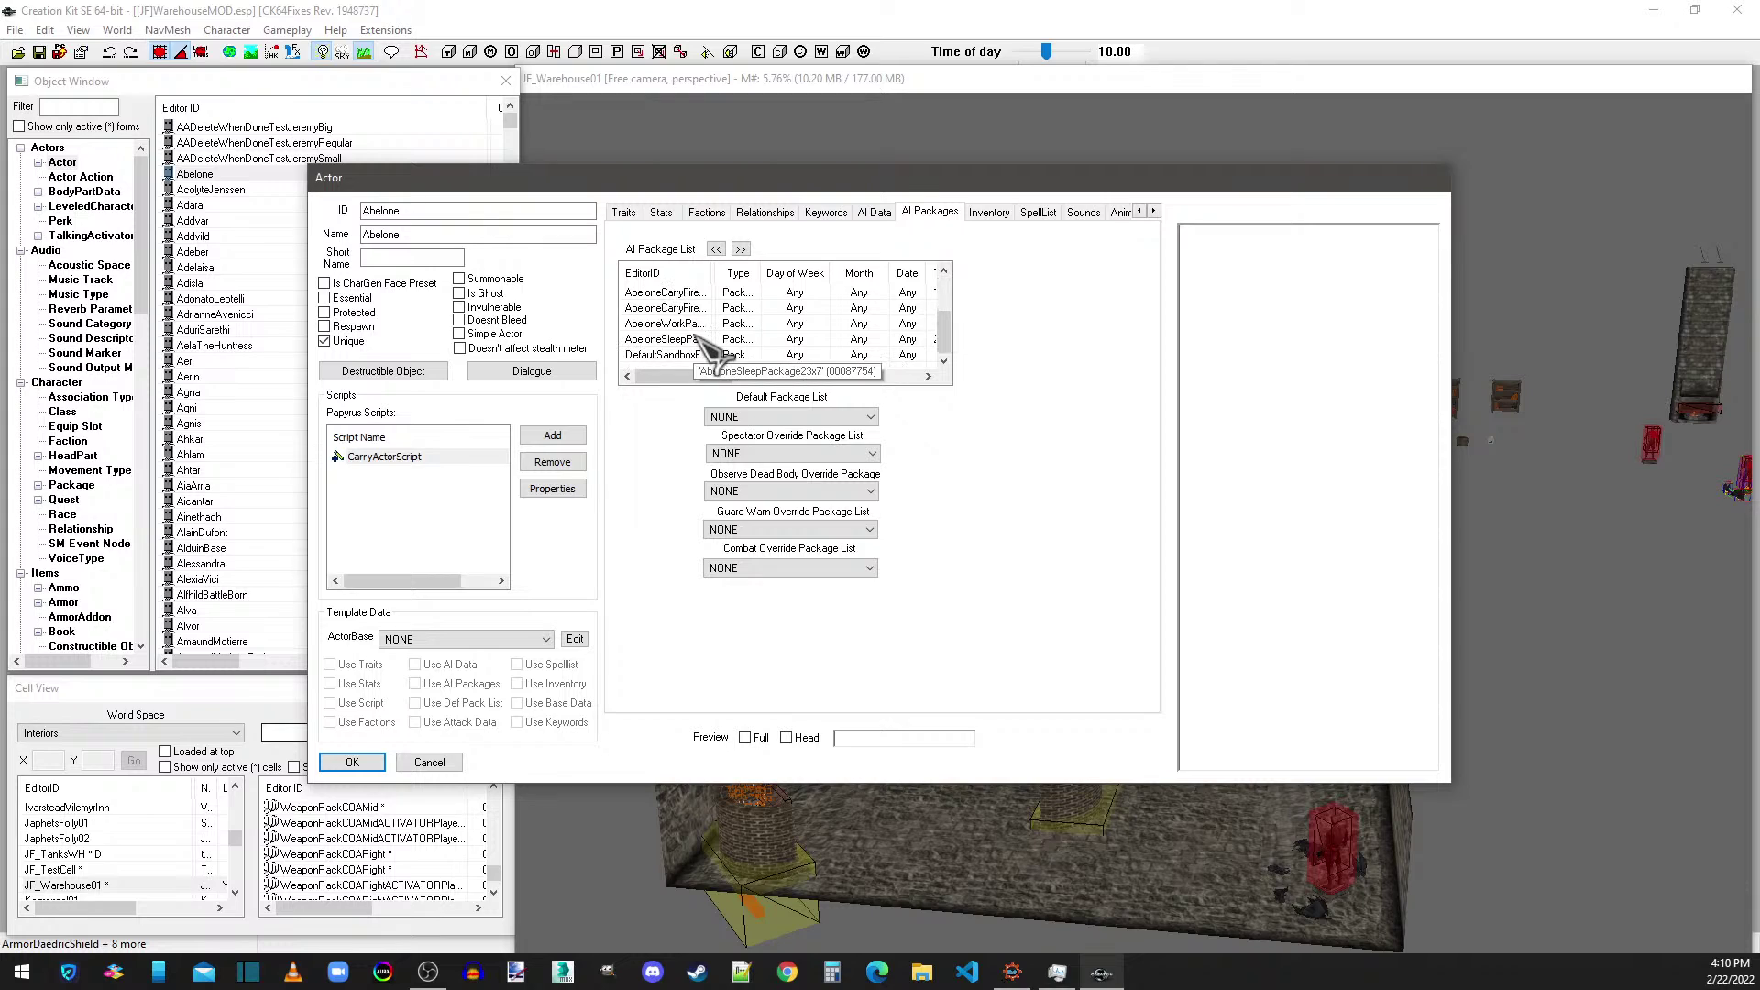
left_click(713, 324)
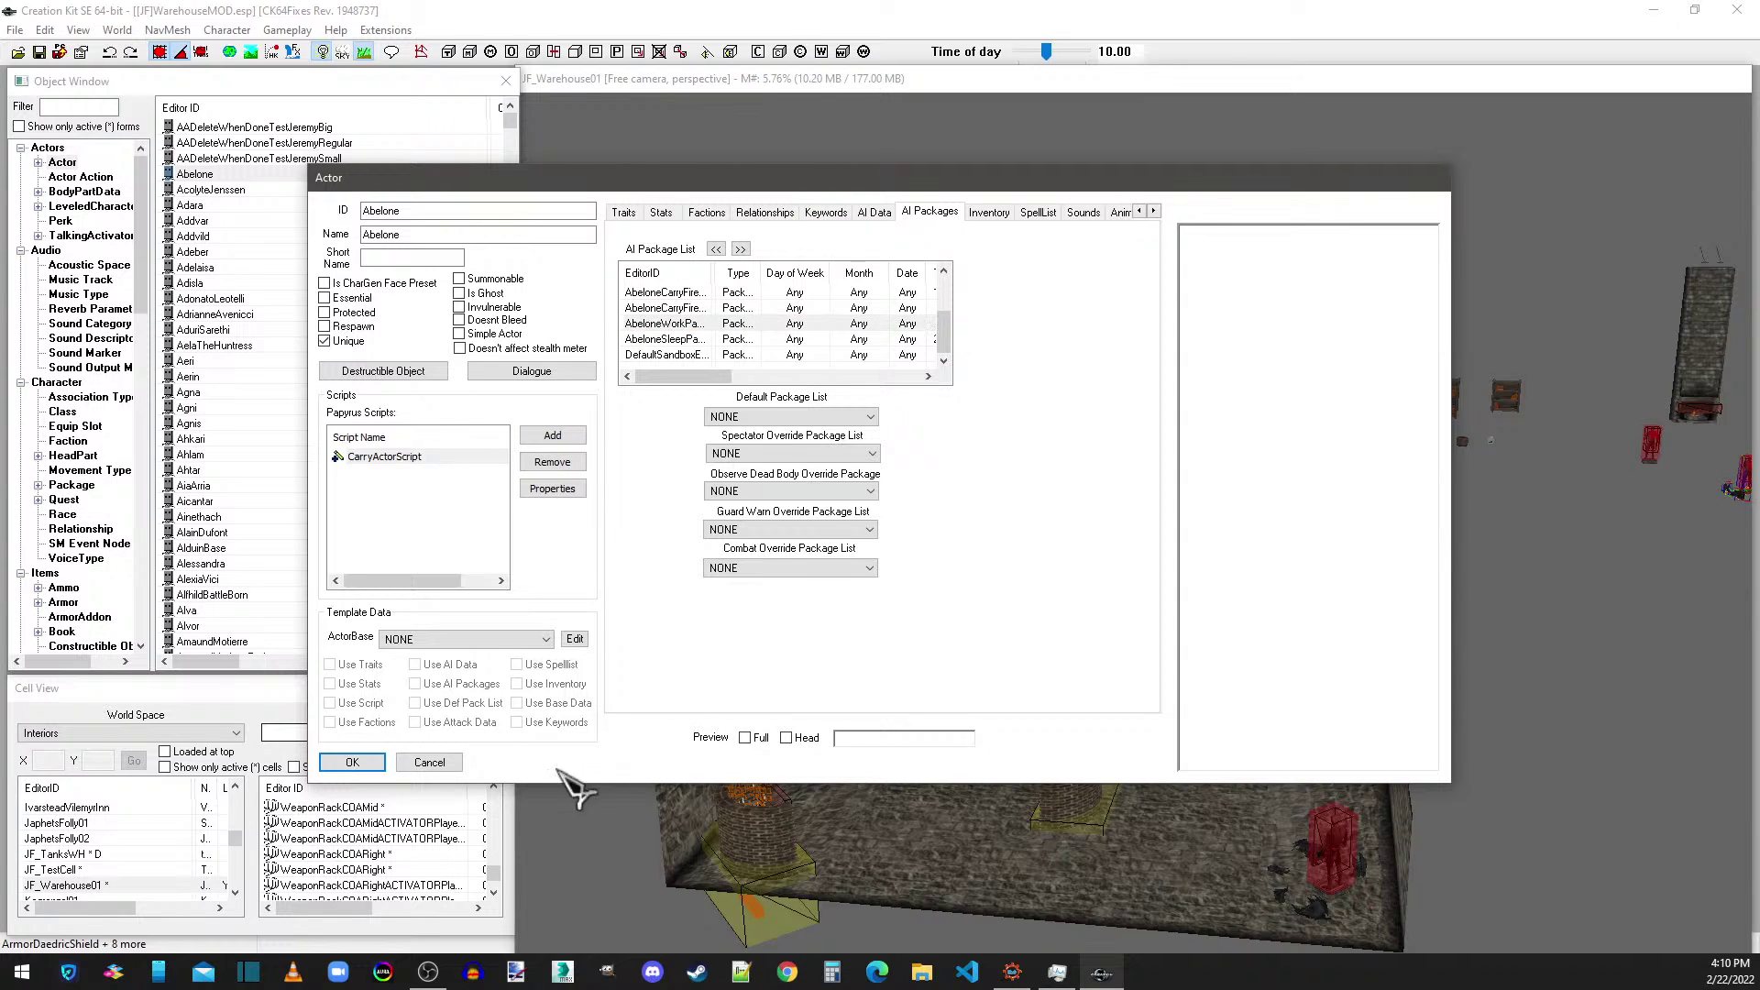
left_click(438, 764)
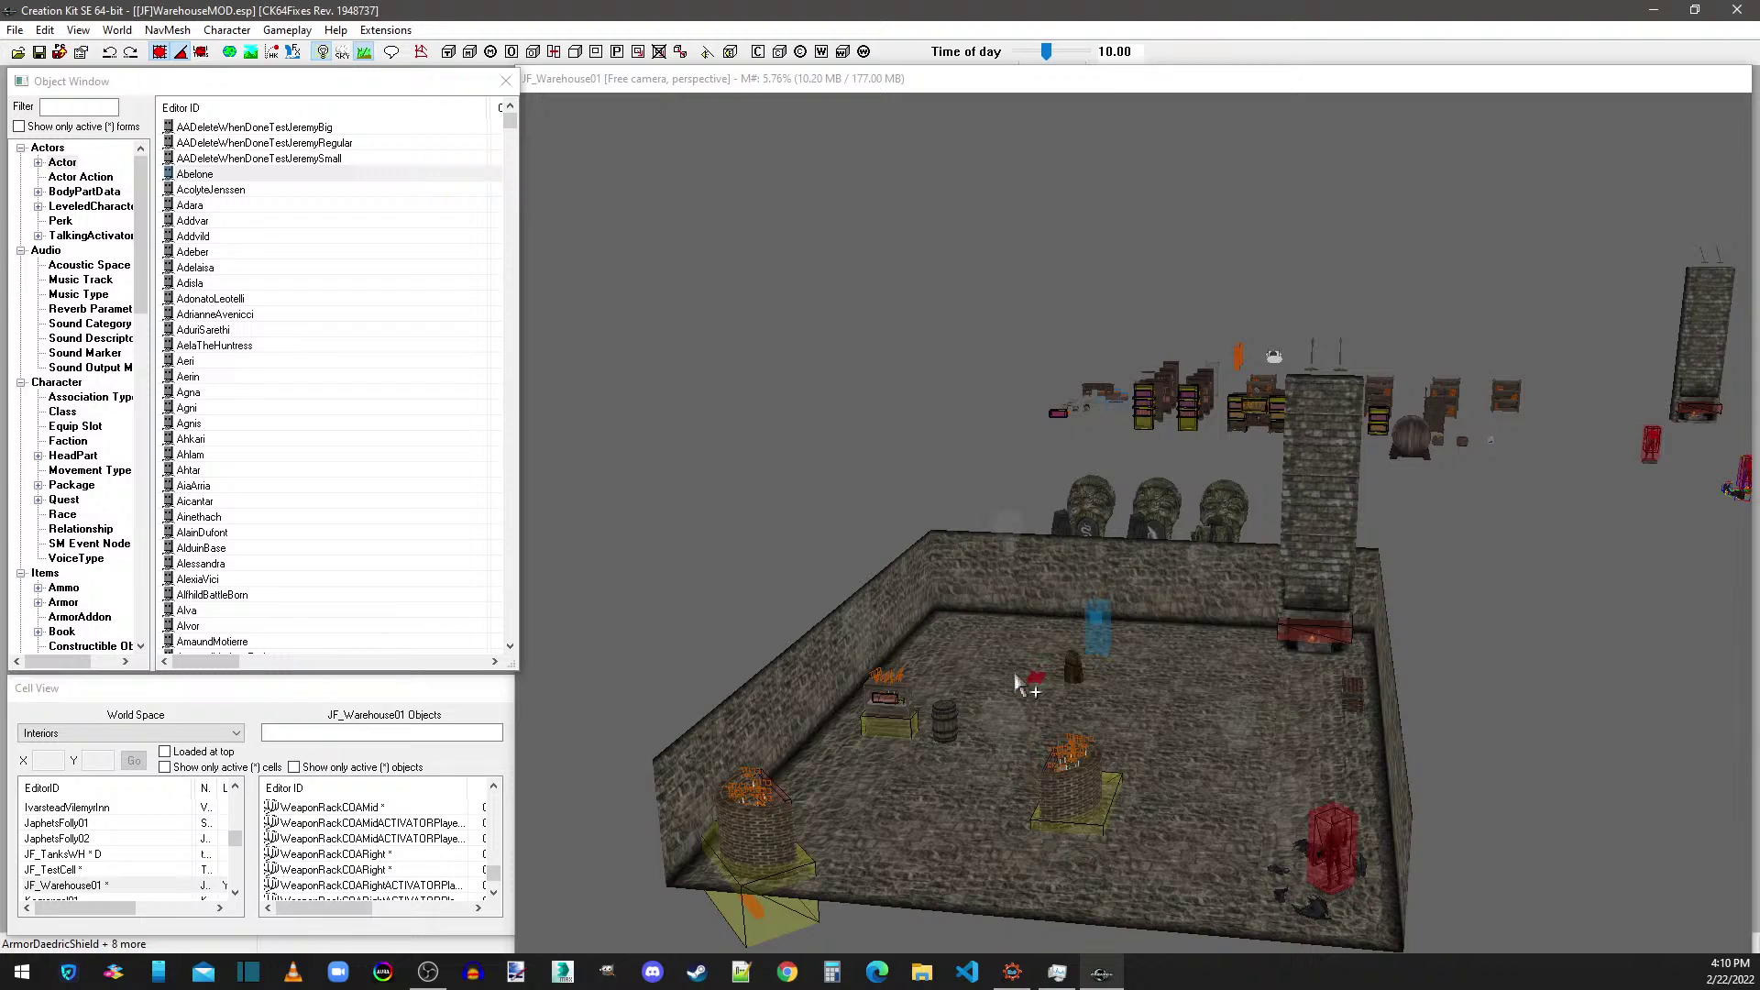
- Start navmesh editing for the stone-walled room in a top view and restrict selection to vertices
left_click(932, 87)
middle_click_drag(1189, 522, 1423, 598)
scroll(1388, 597, "up", 8)
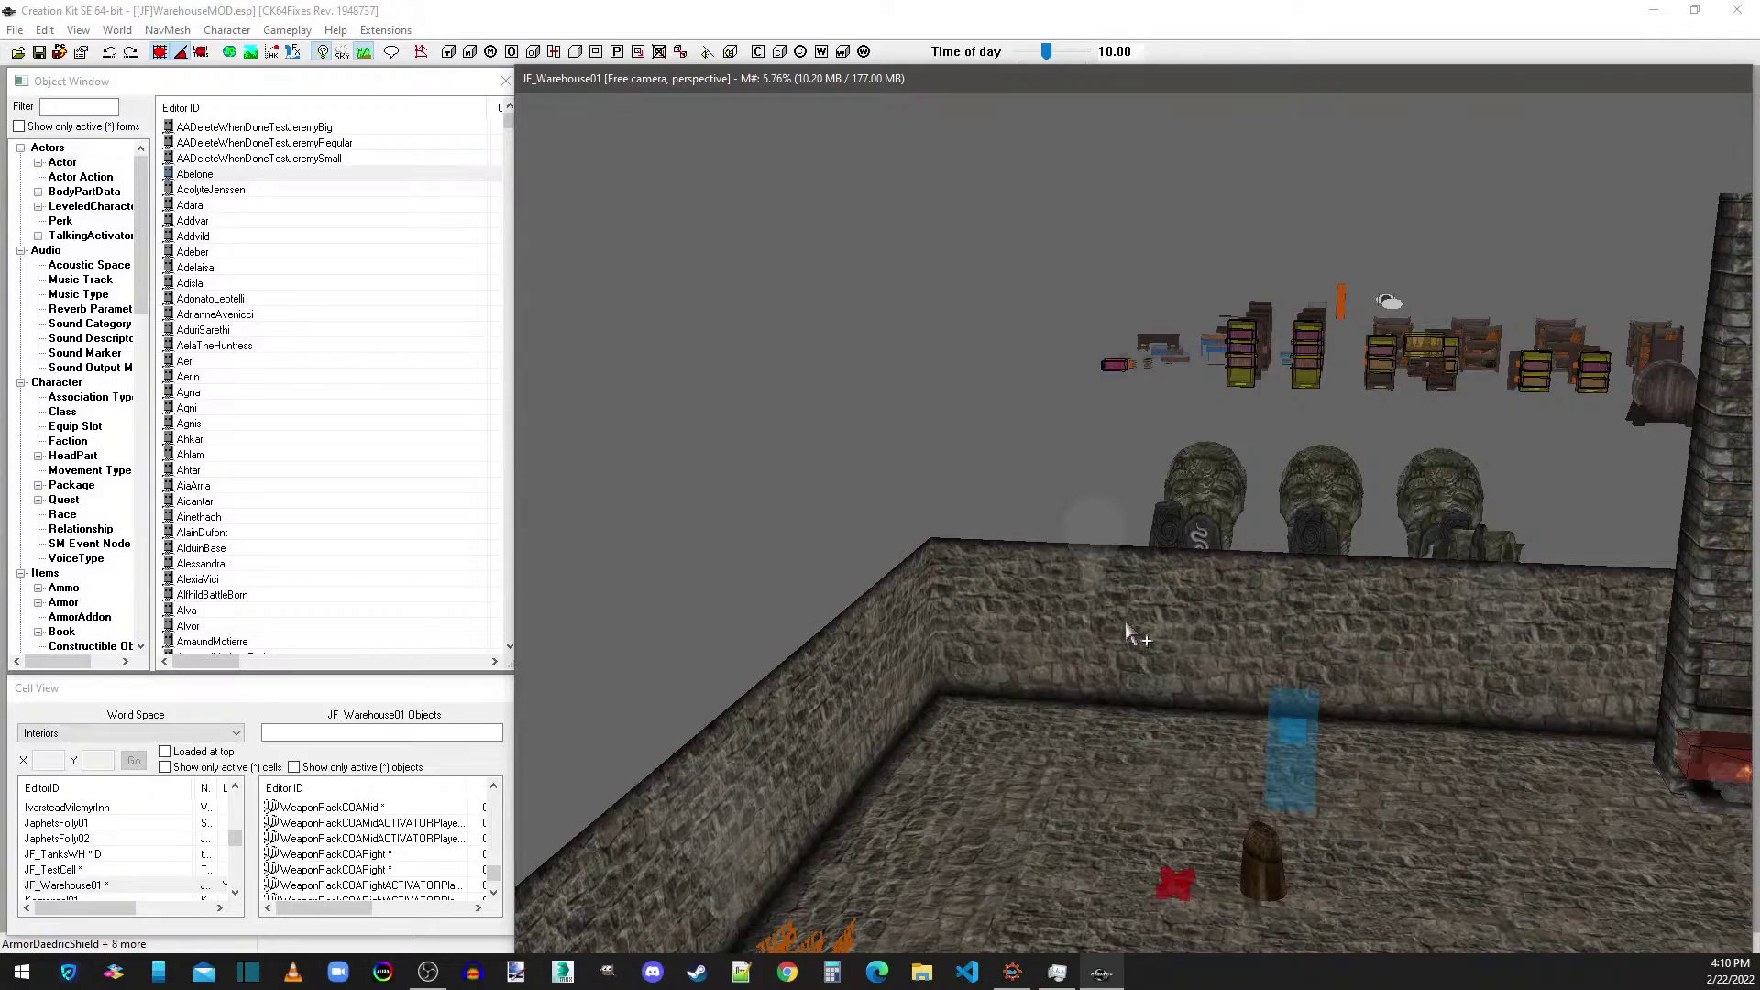
middle_click_drag(1128, 633, 1180, 585)
middle_click_drag(1208, 423, 1245, 628)
scroll(1245, 631, "up", 2)
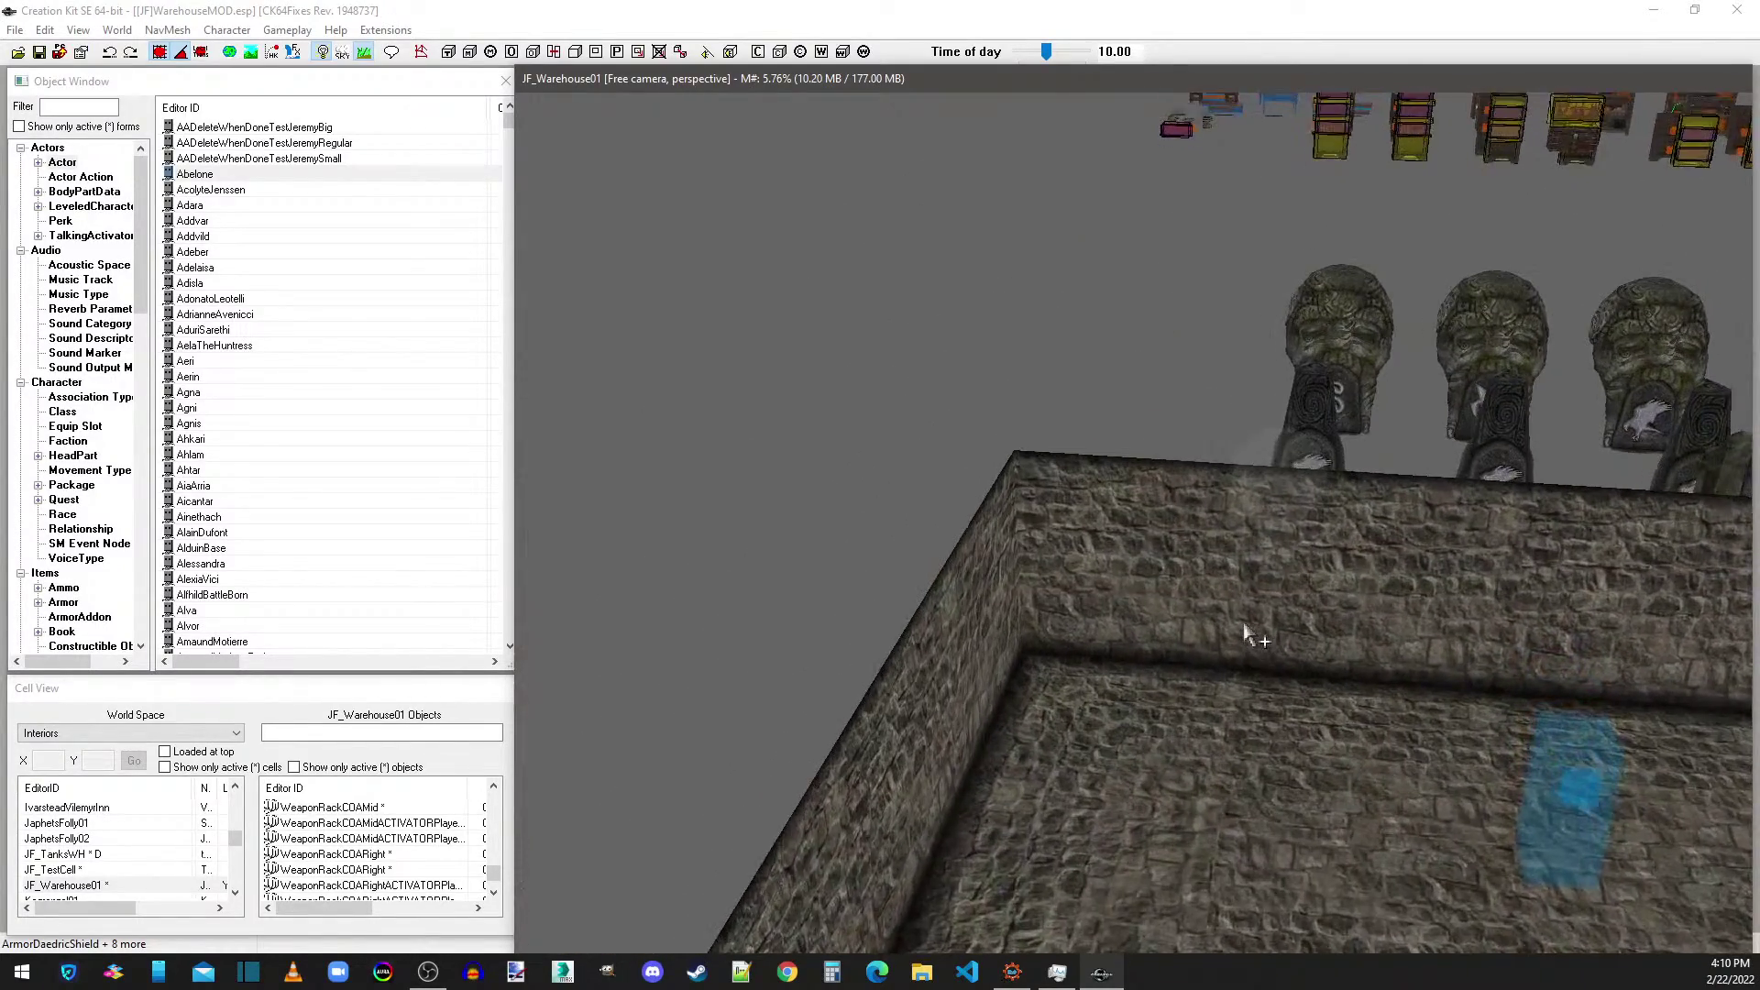
scroll(1252, 605, "up", 5)
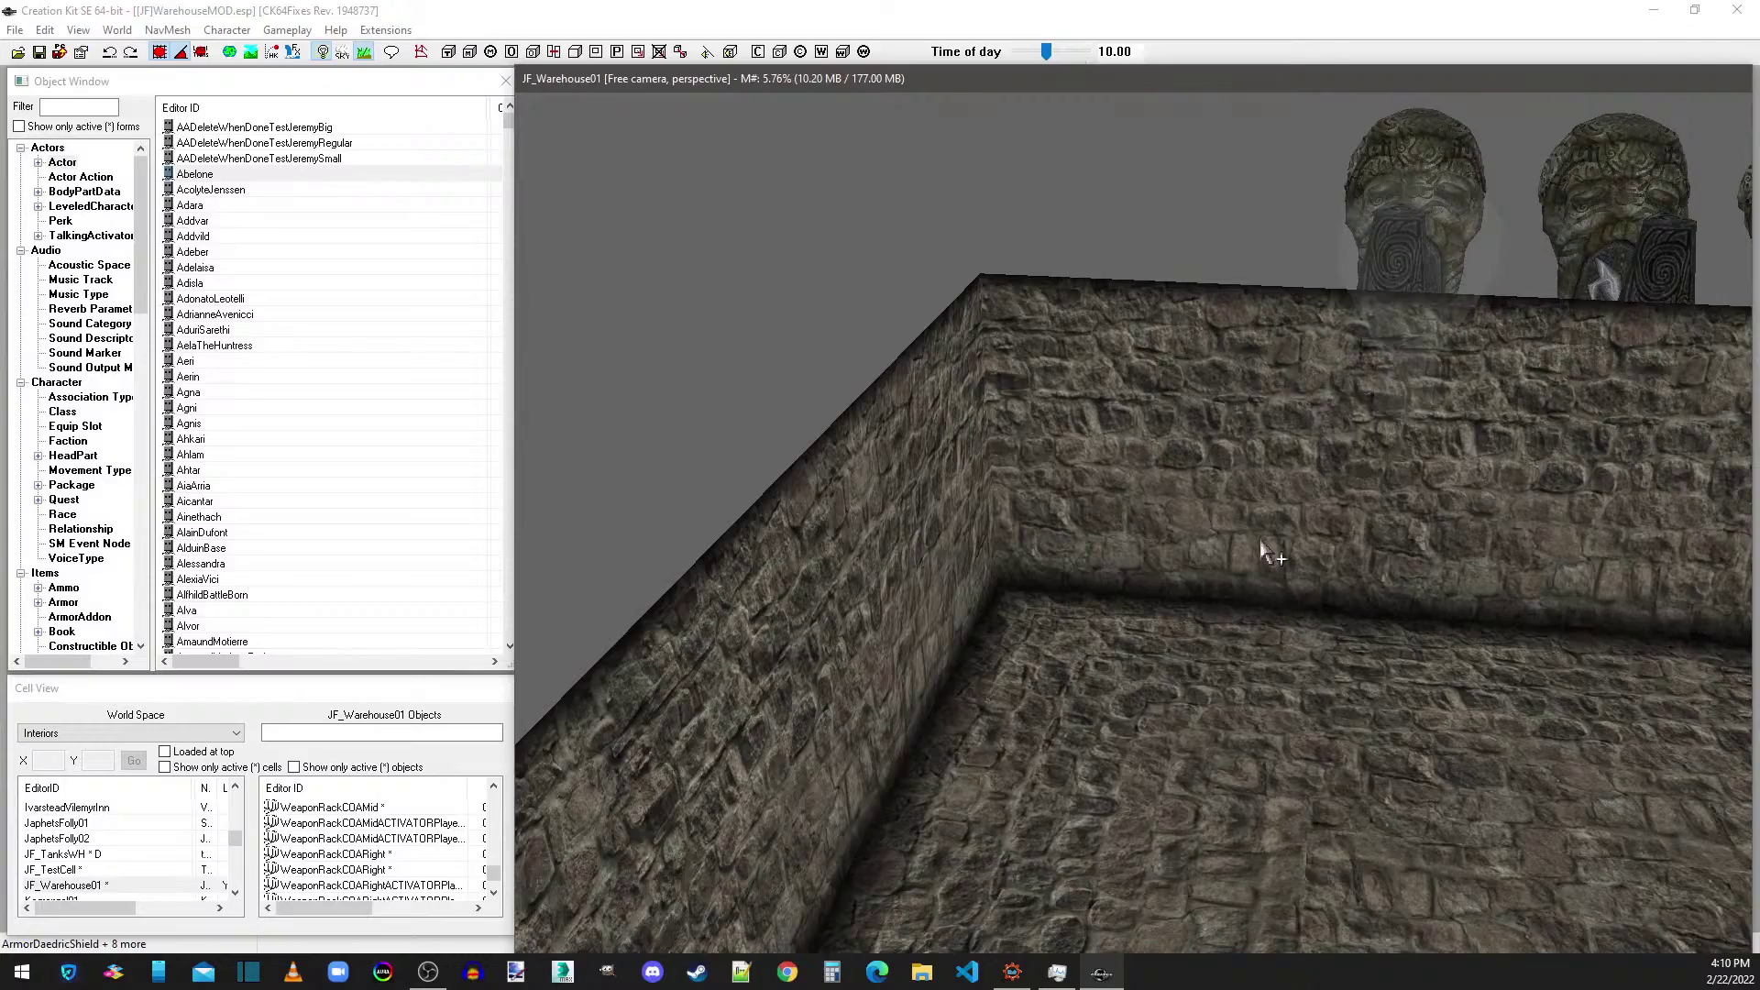
scroll(1283, 595, "down", 3)
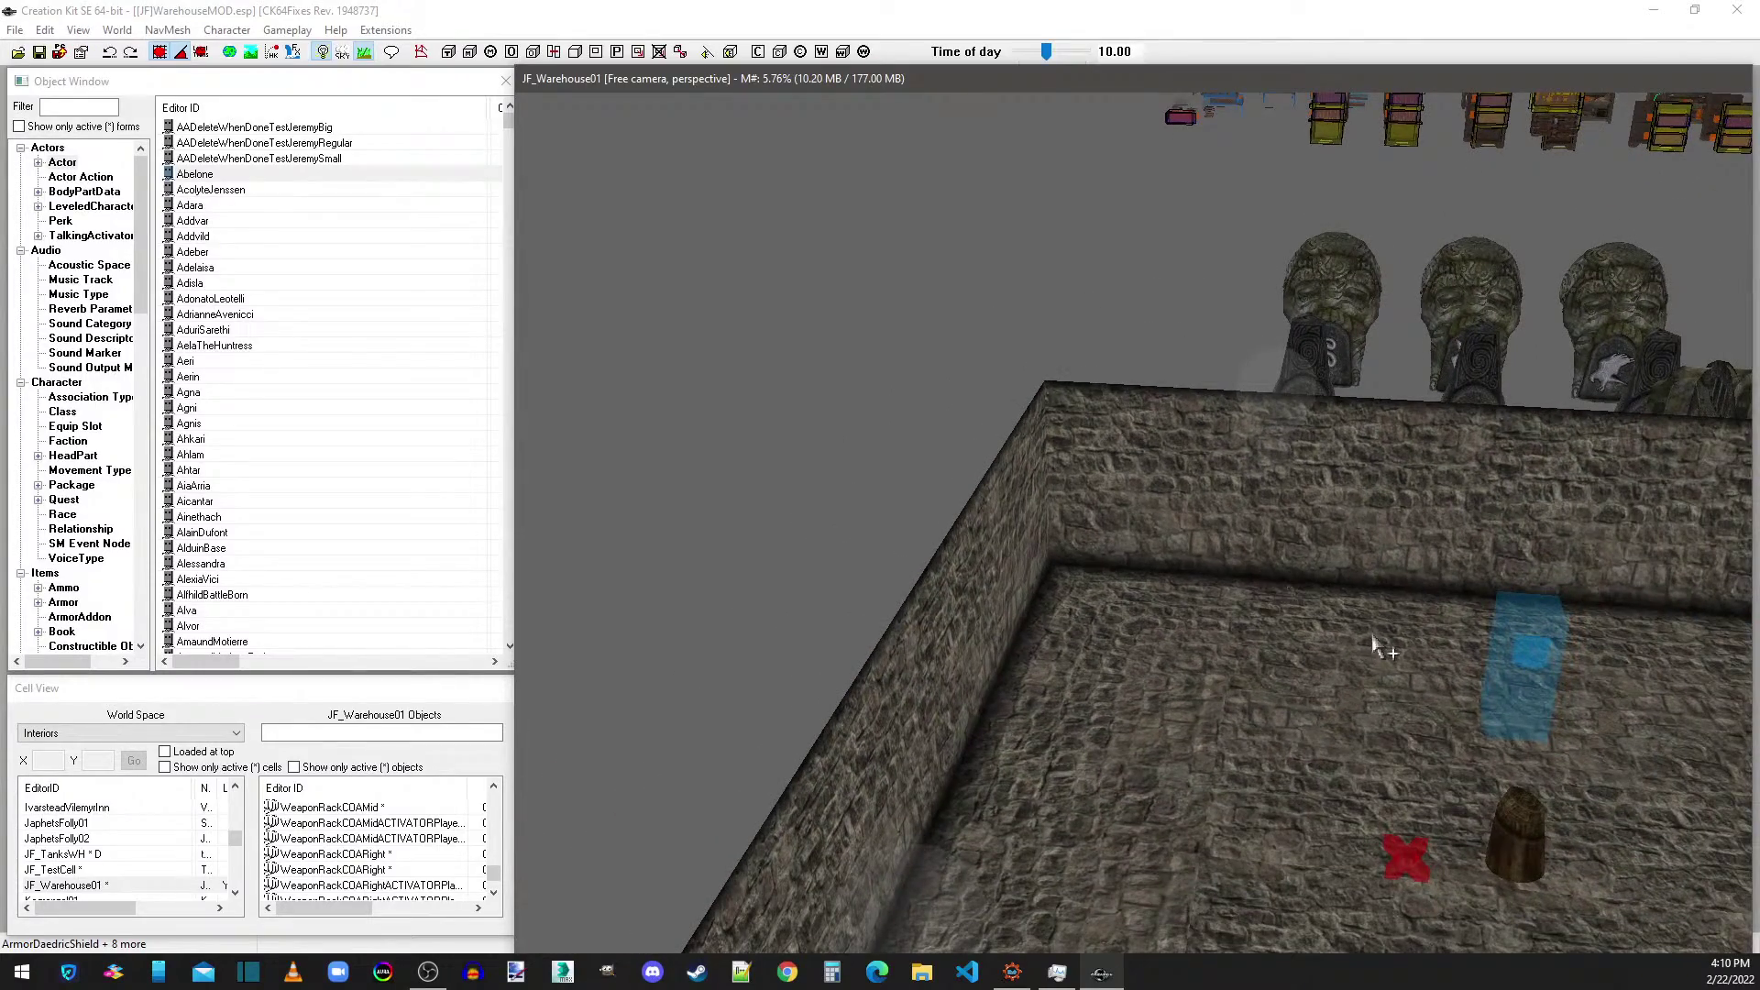
middle_click_drag(1374, 644, 1281, 594, "shift")
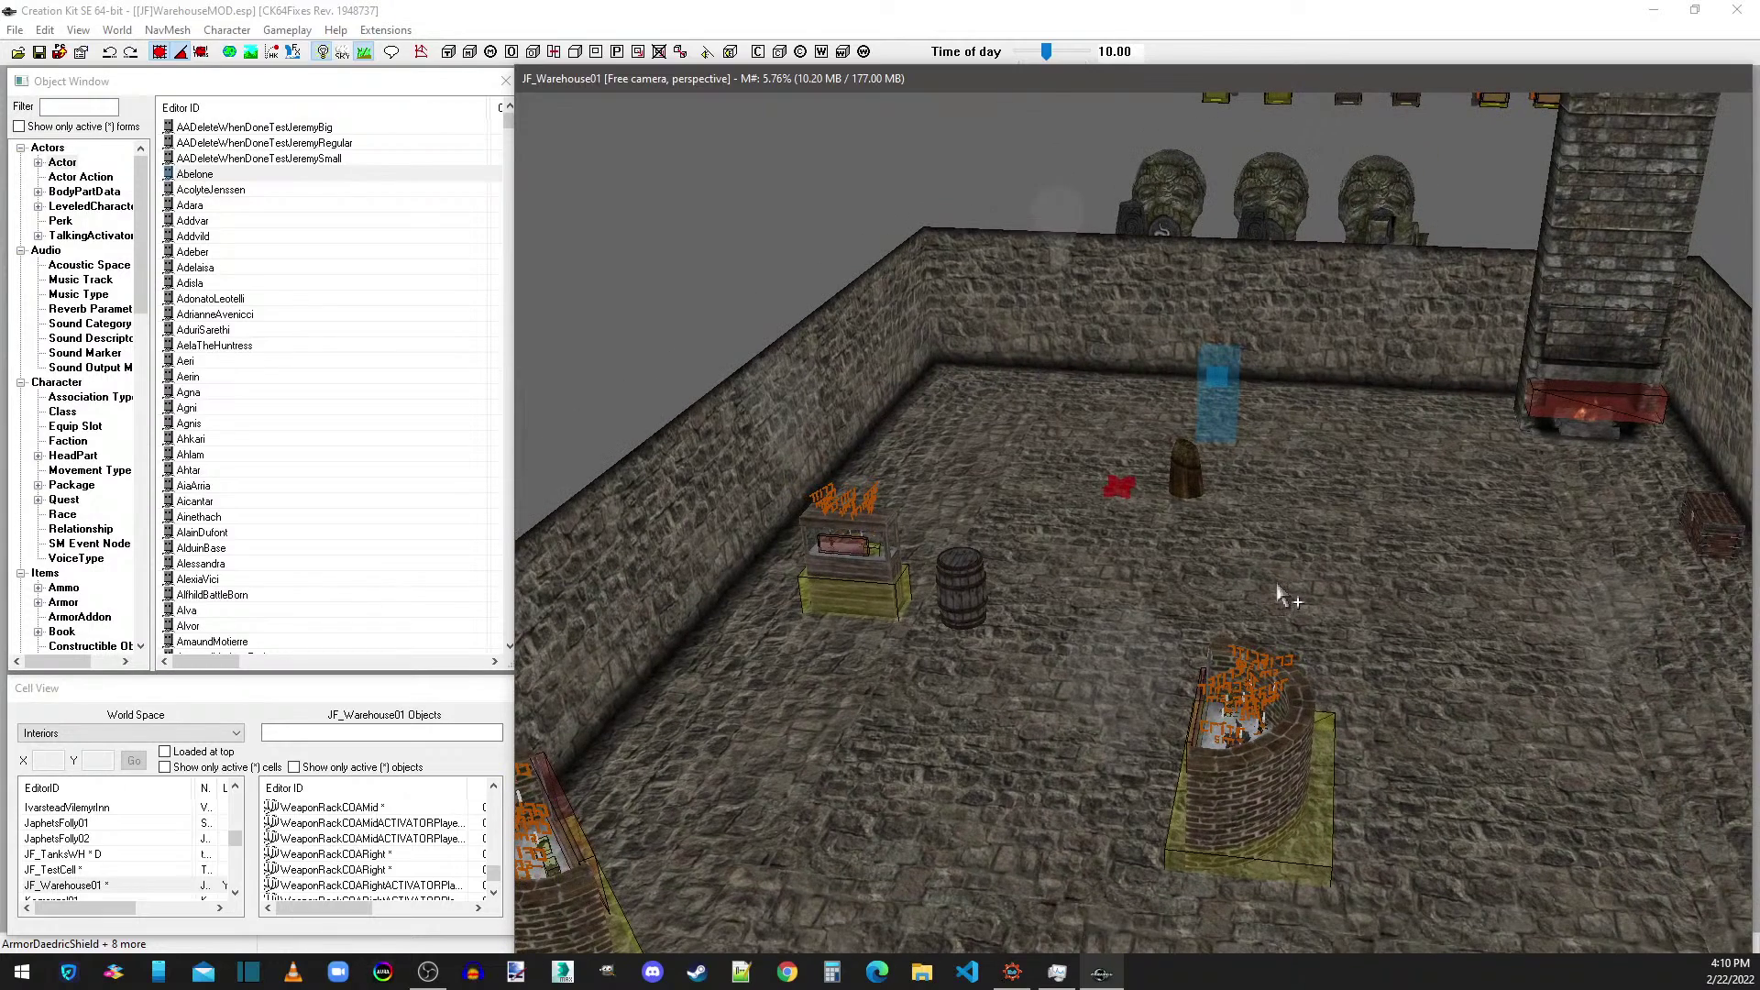
left_click(421, 51)
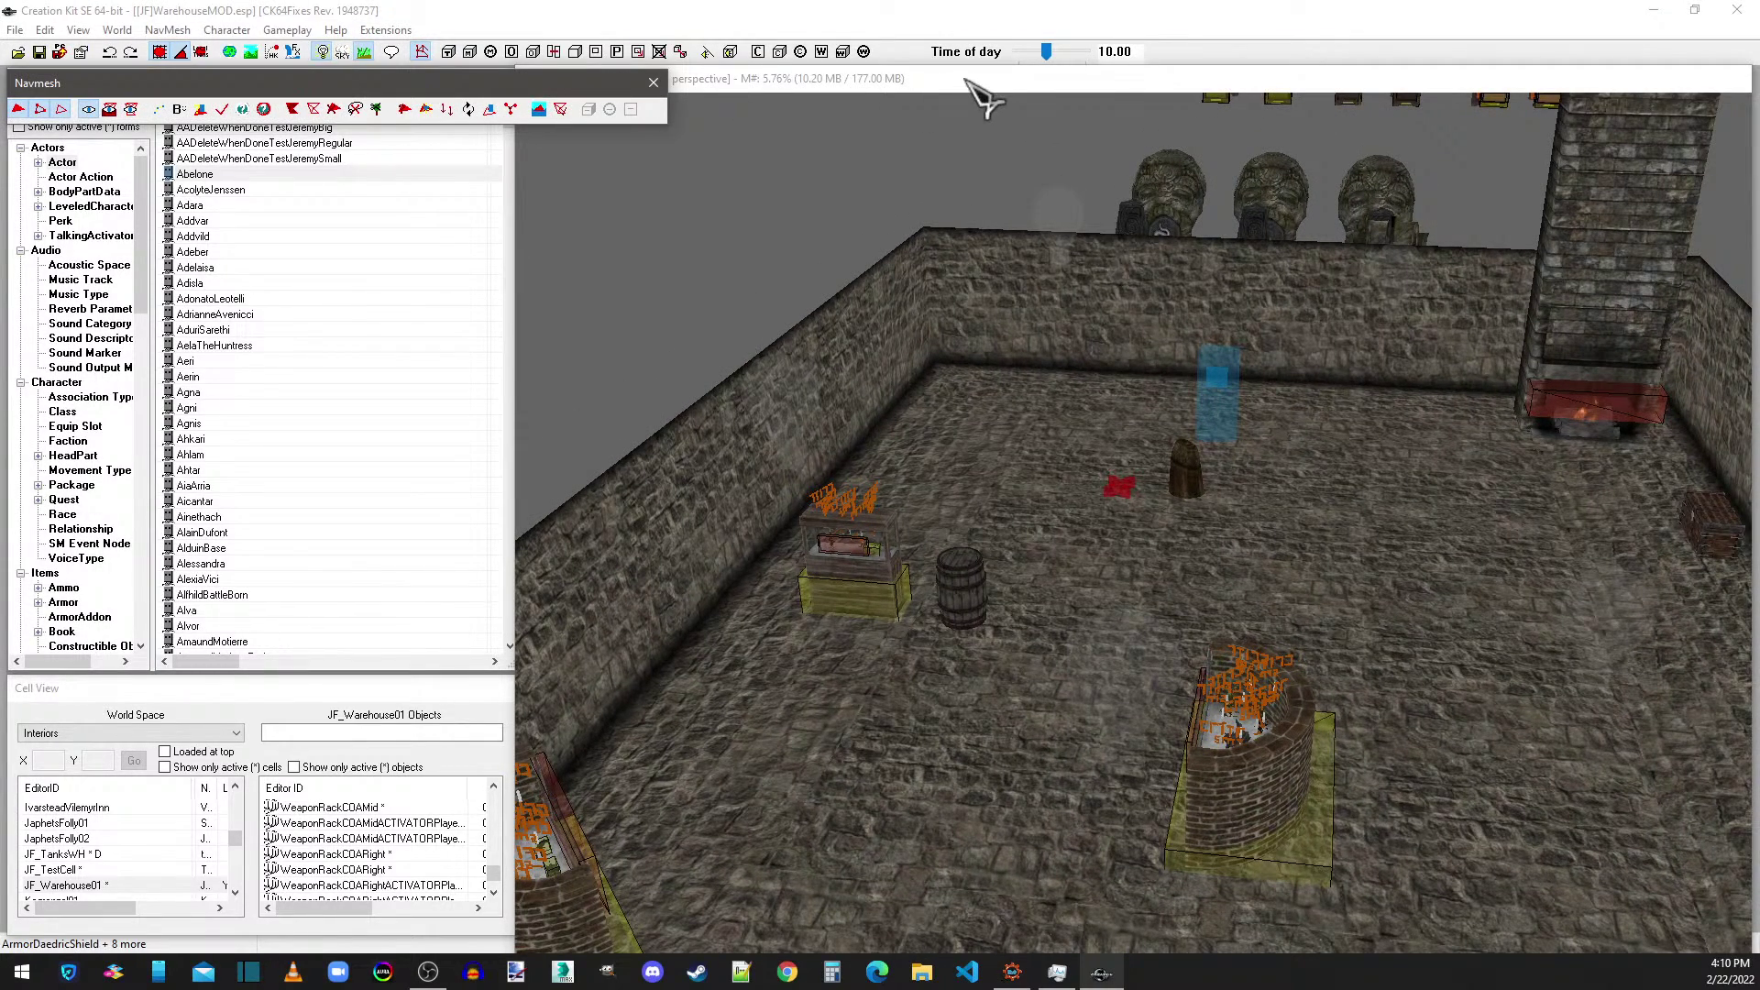
key("t")
scroll(1165, 362, "down", 5)
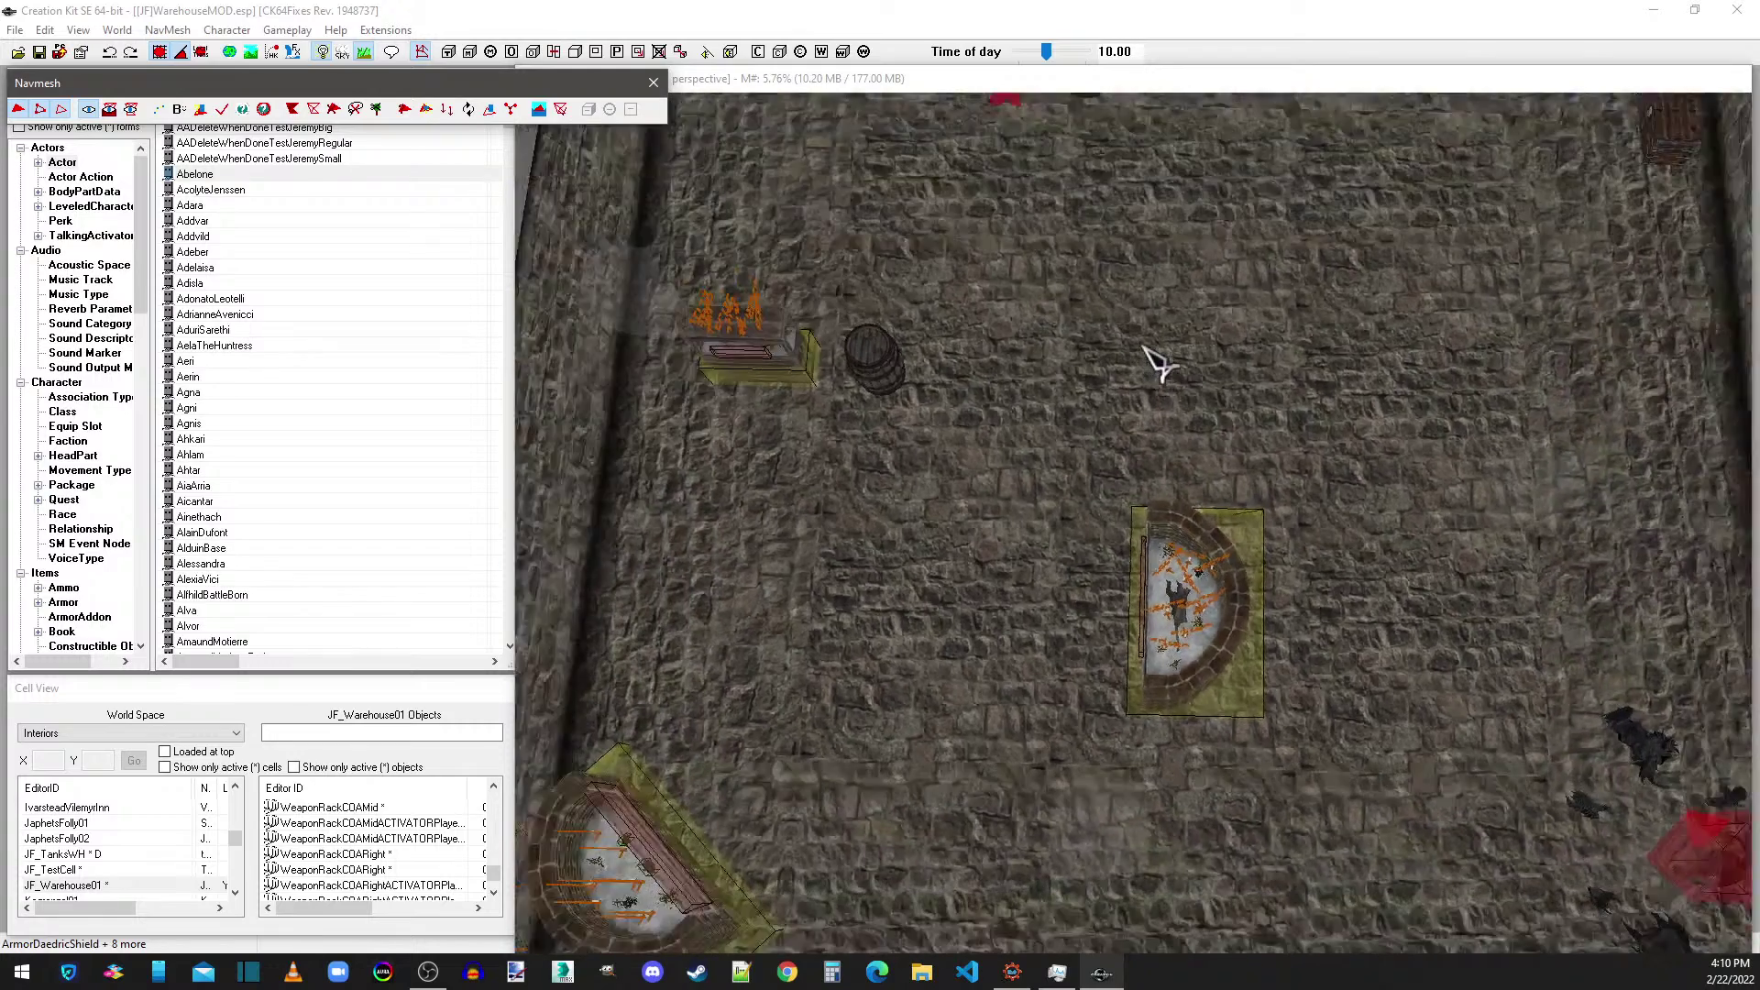
scroll(1201, 364, "down", 2)
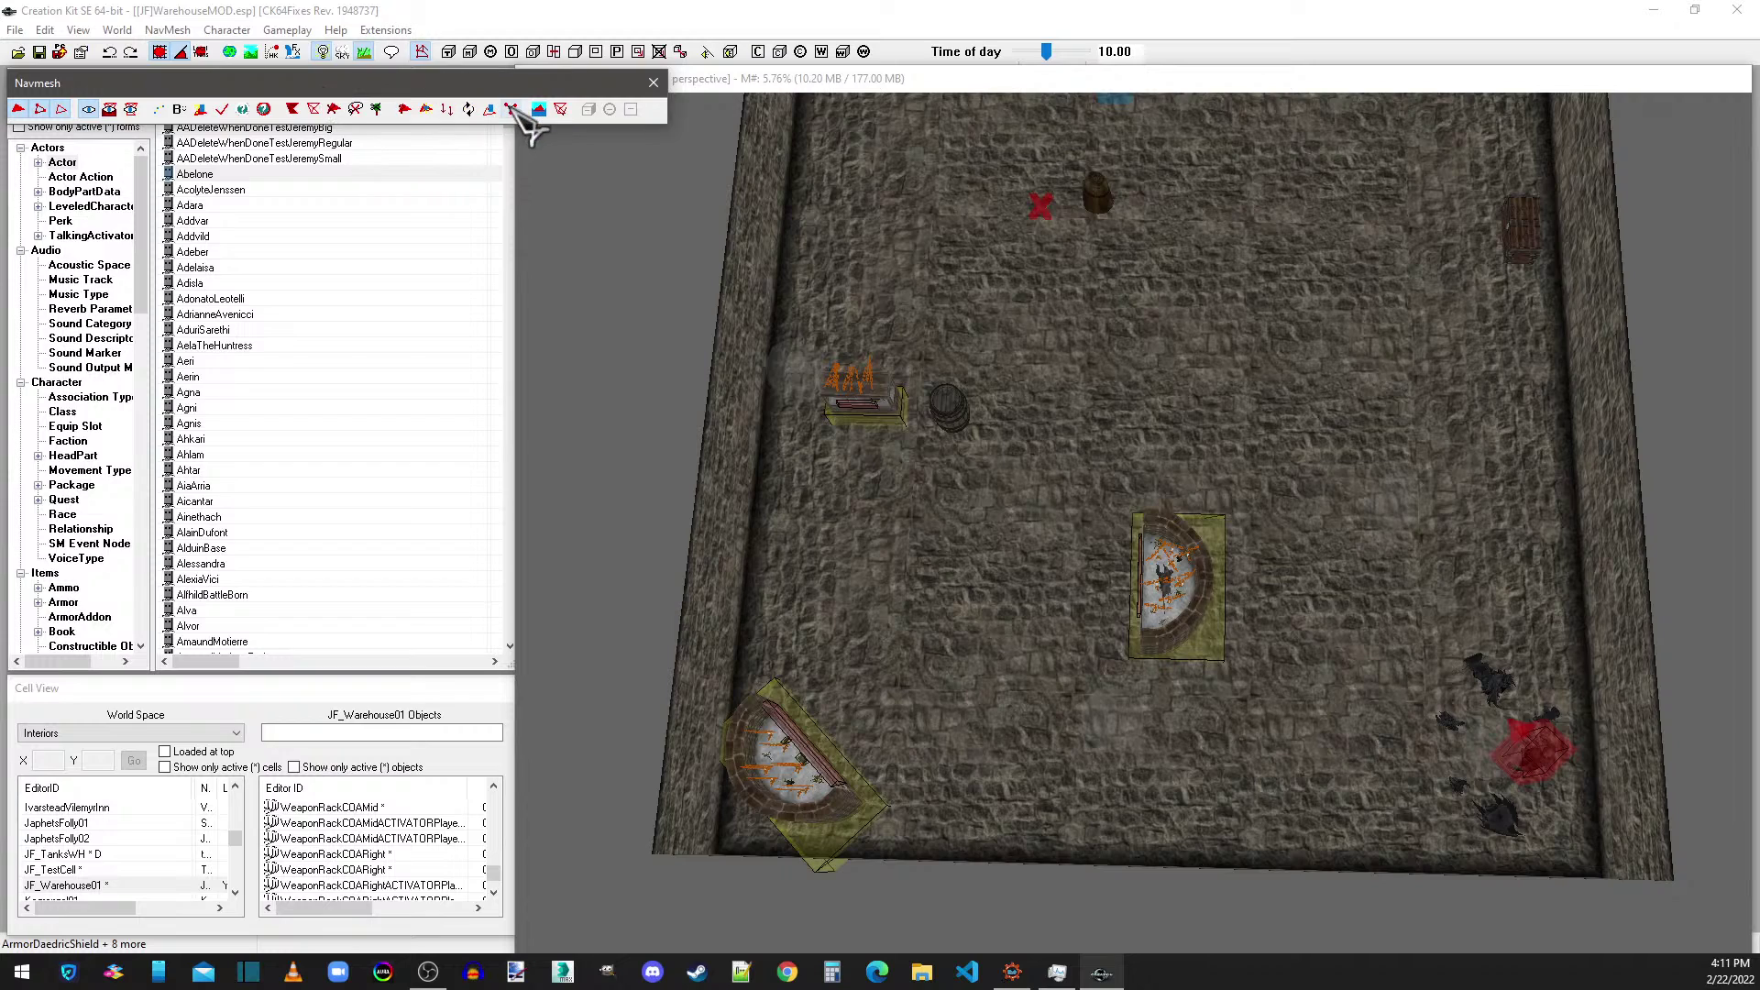
left_click(39, 109)
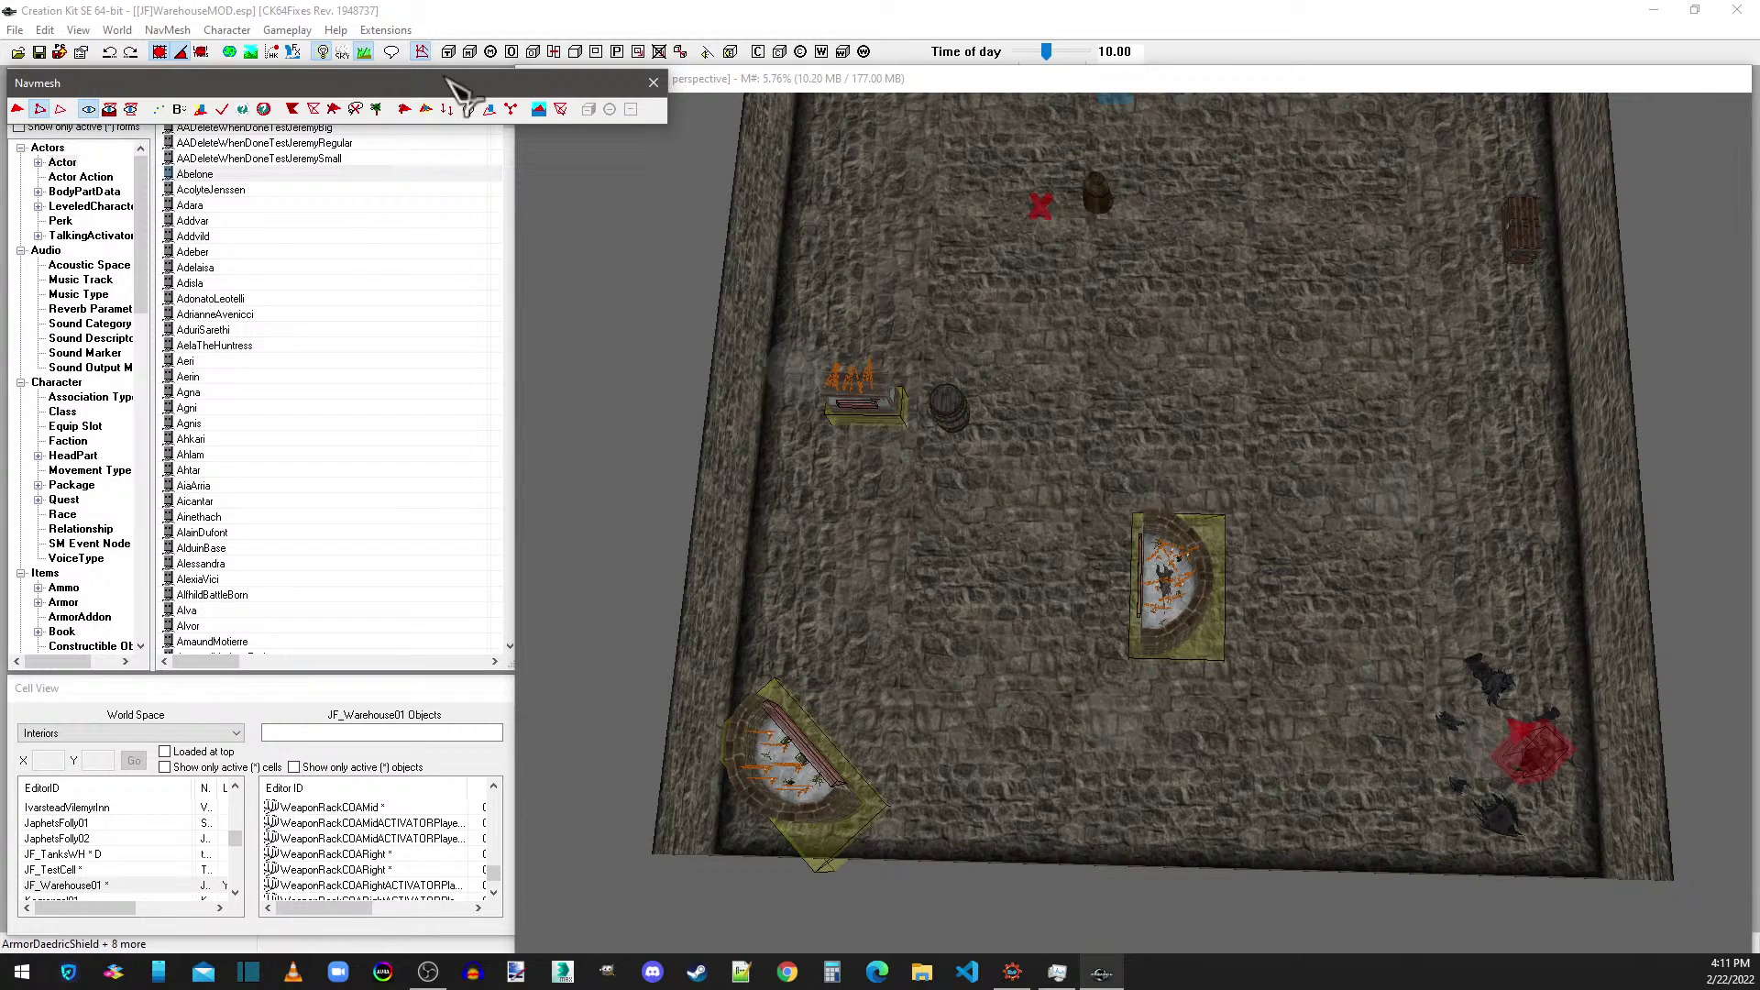
left_click(864, 157)
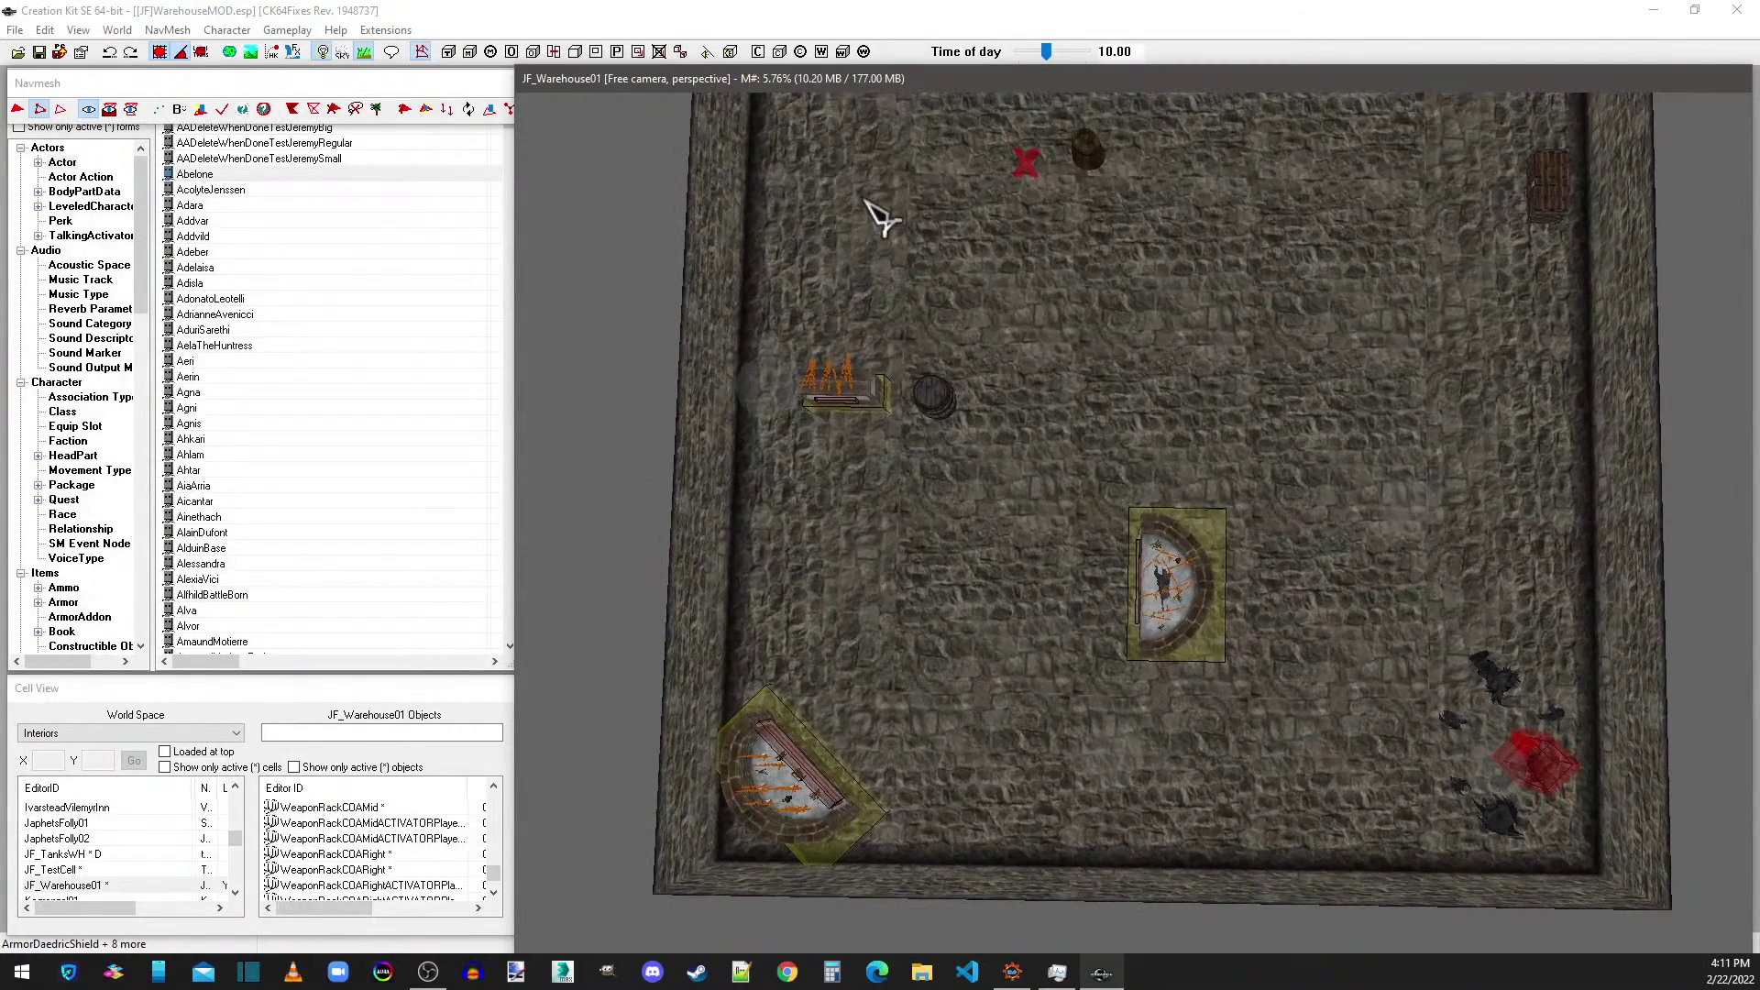
- Build a navmesh strip of connected triangles across the floor from the corner forge to the mannequin's corner
middle_click_drag(880, 217, 911, 354)
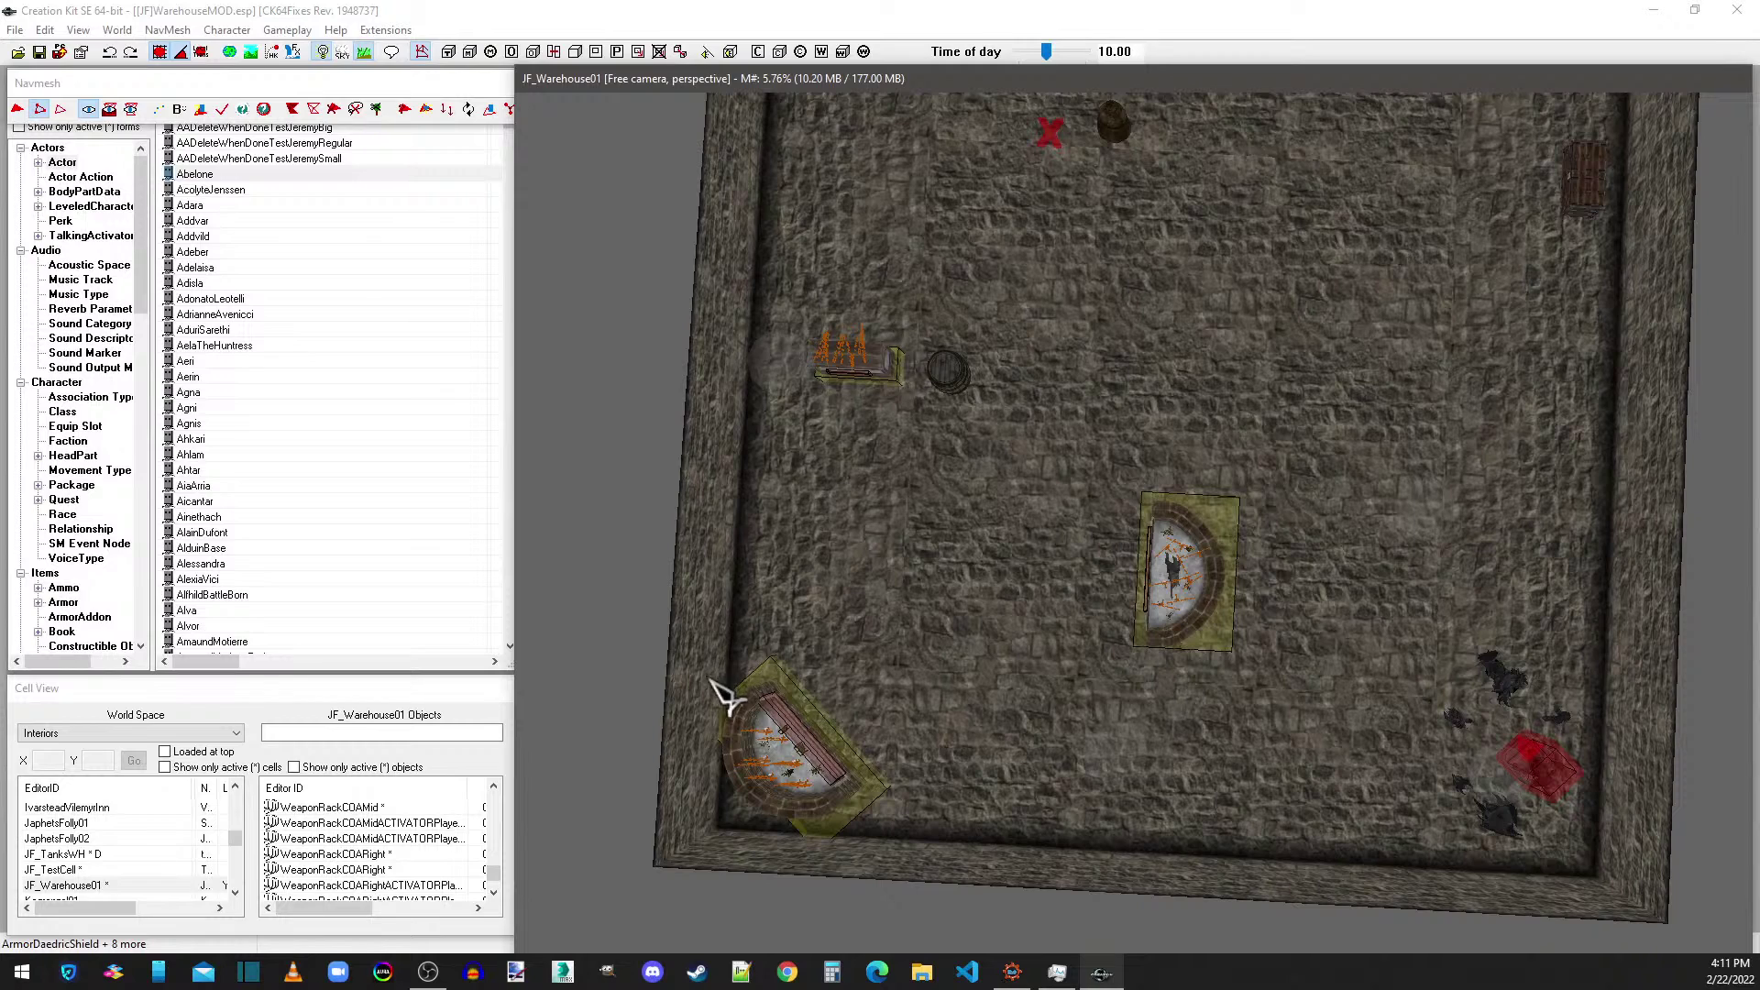
key("ctrl+v")
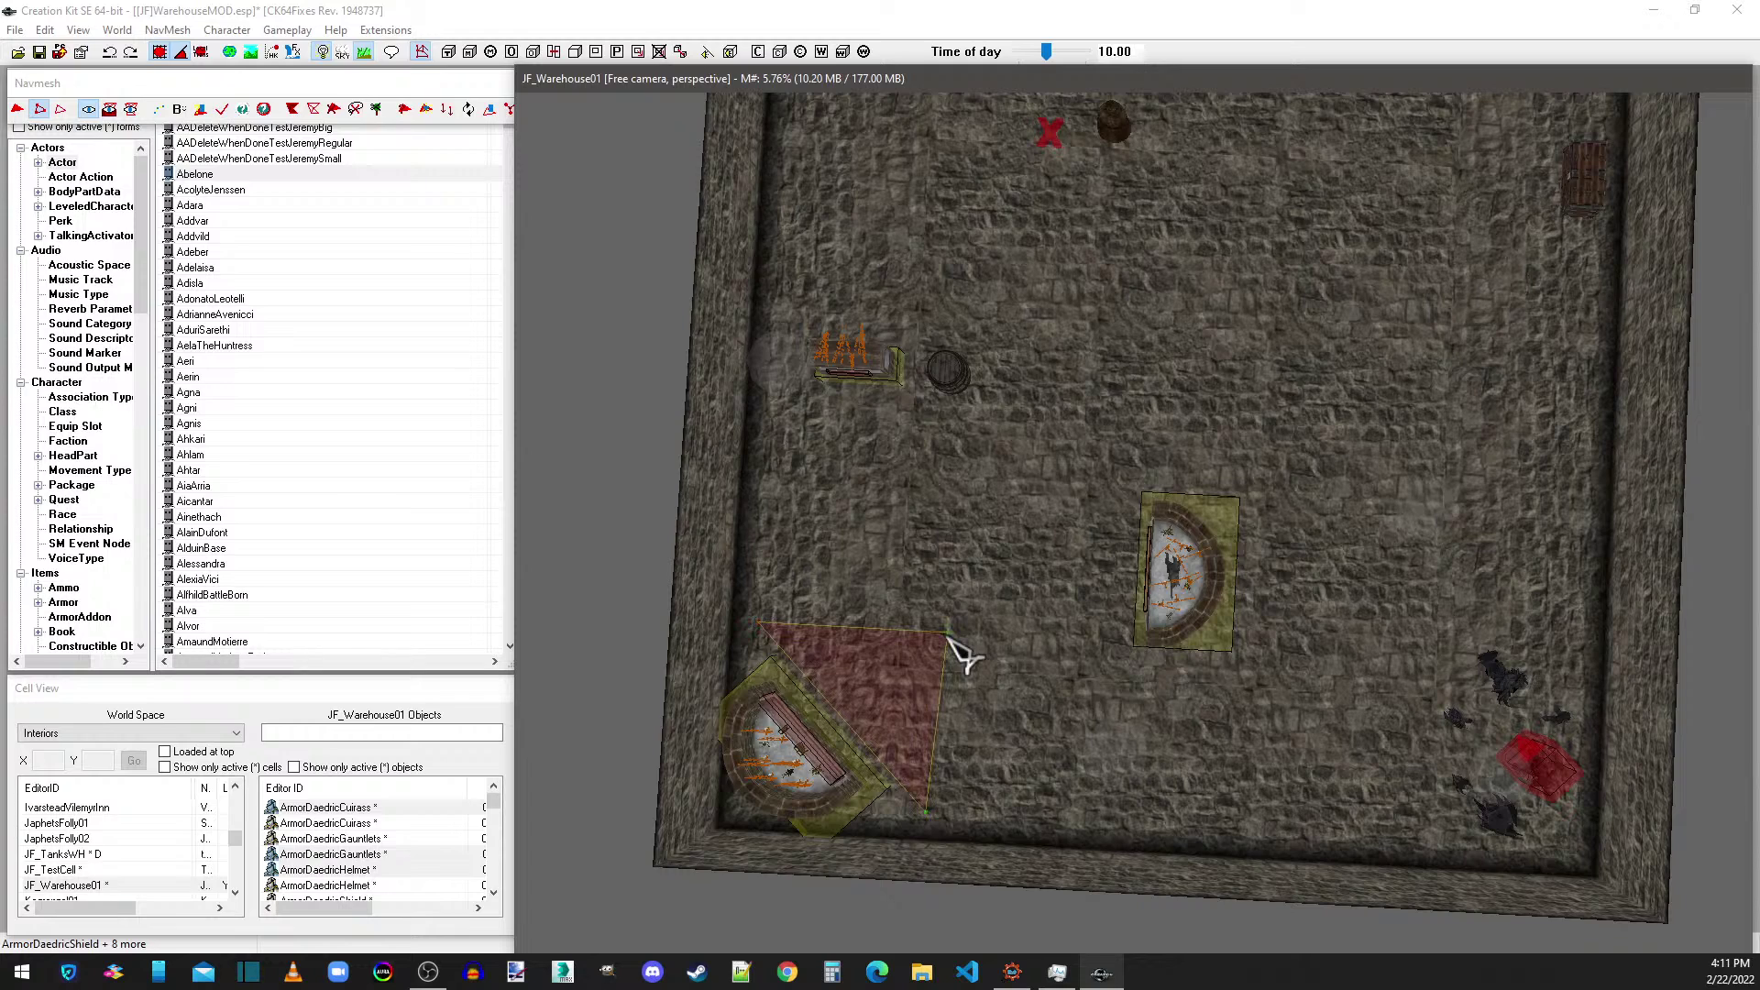
right_click(1096, 822, "ctrl")
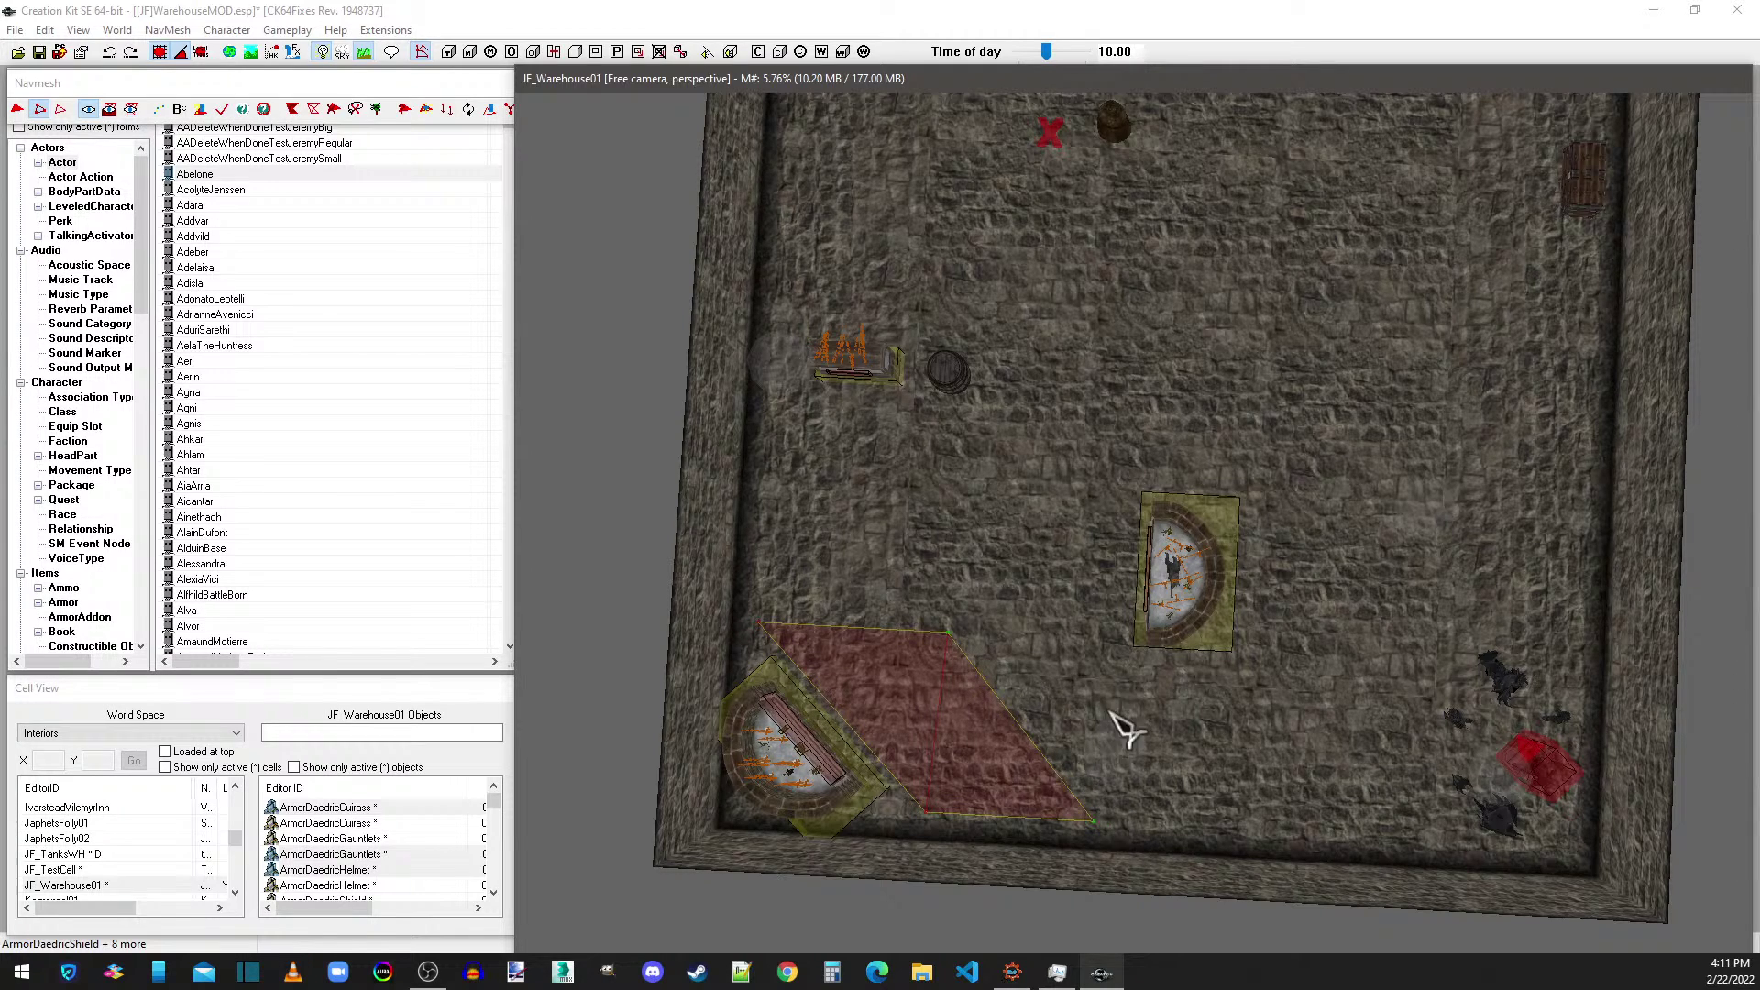
right_click(1107, 642, "ctrl")
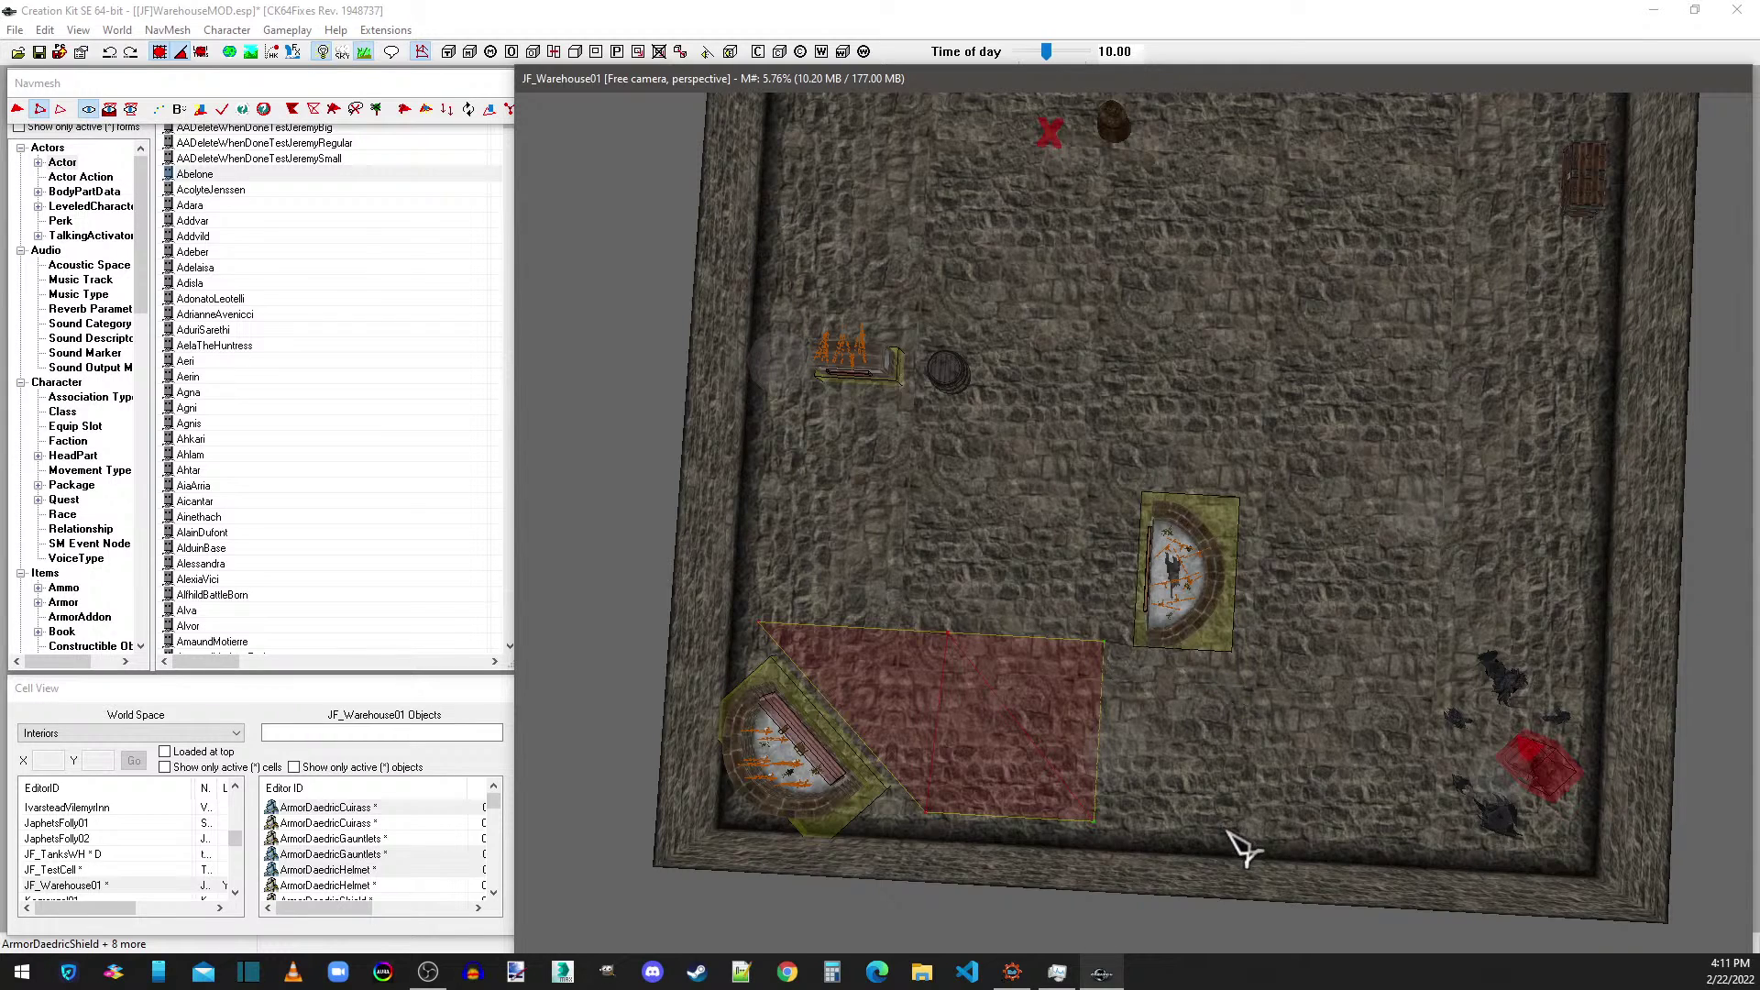
right_click(1230, 674, "ctrl")
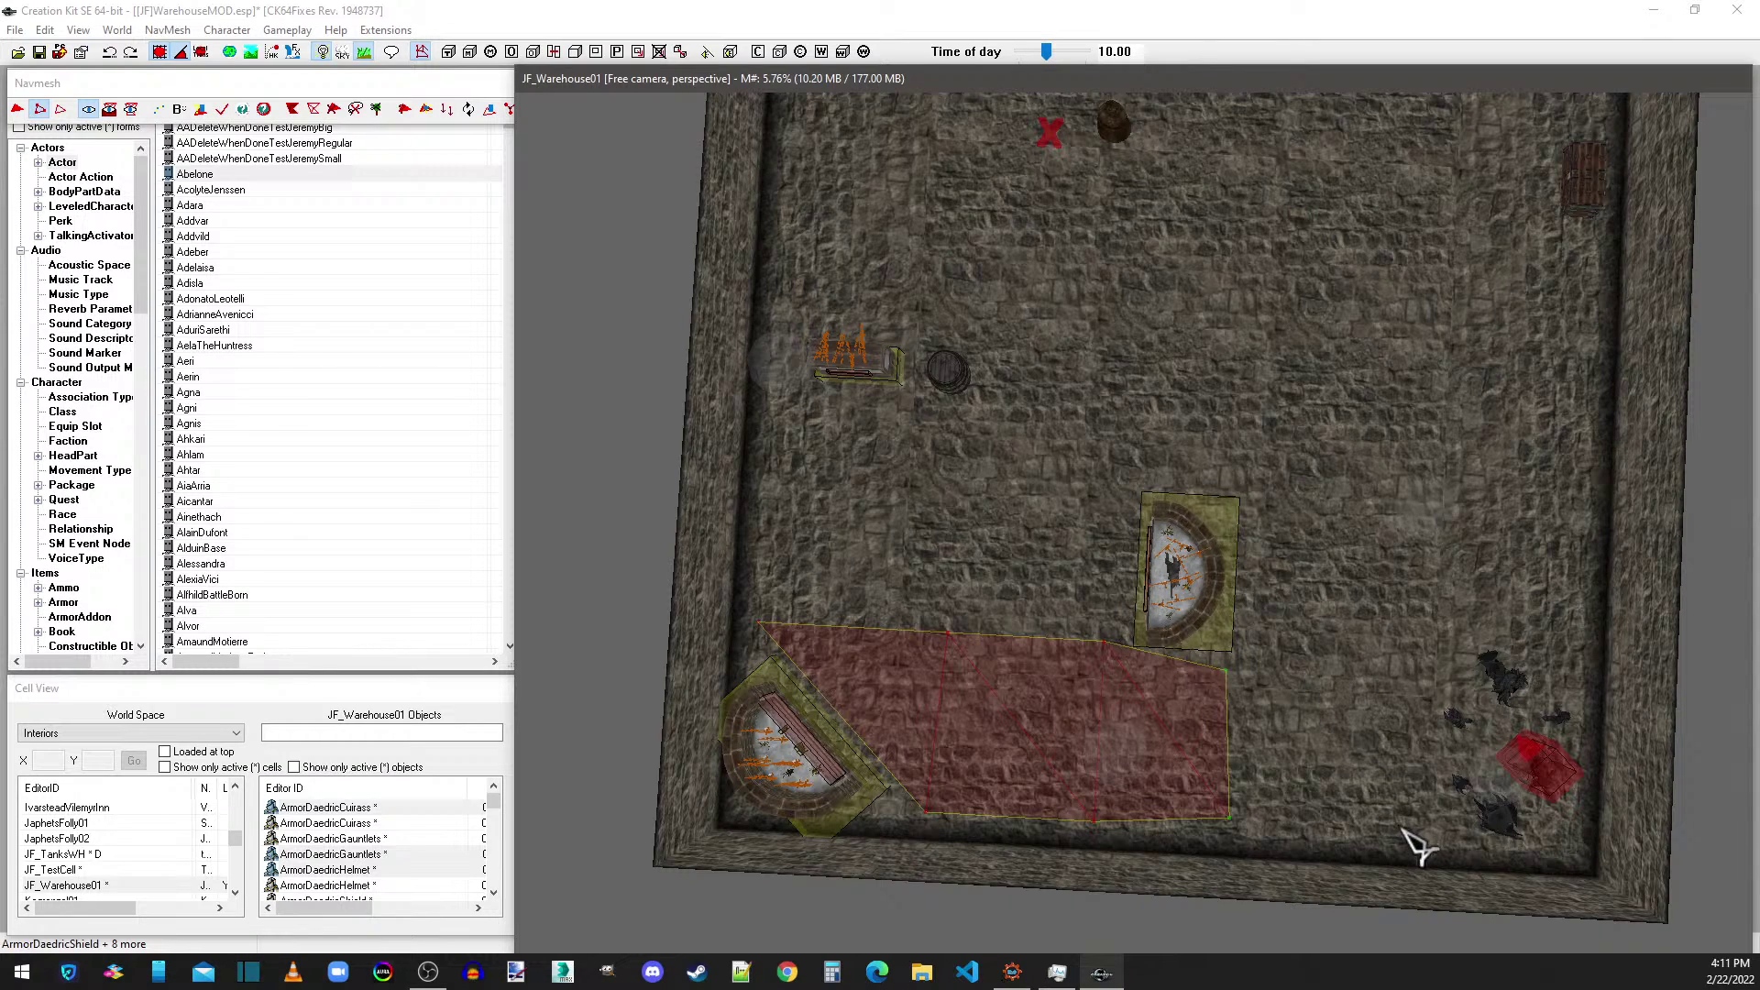
right_click(1547, 838)
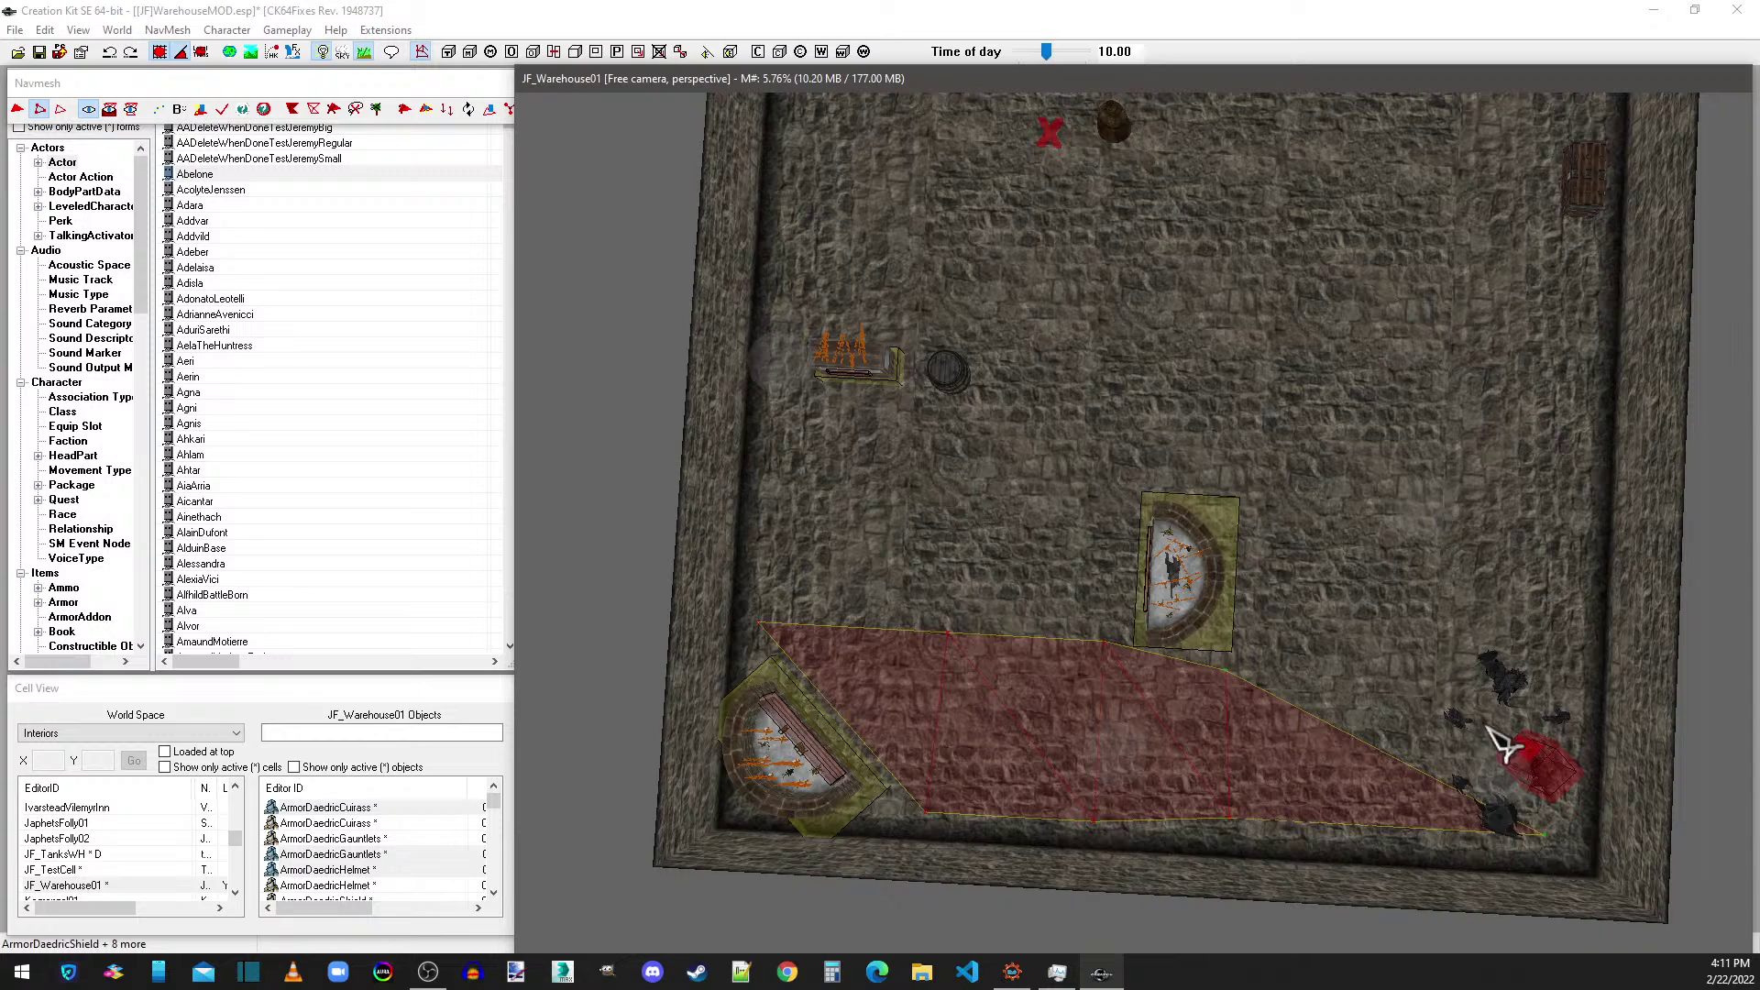
right_click(1499, 656)
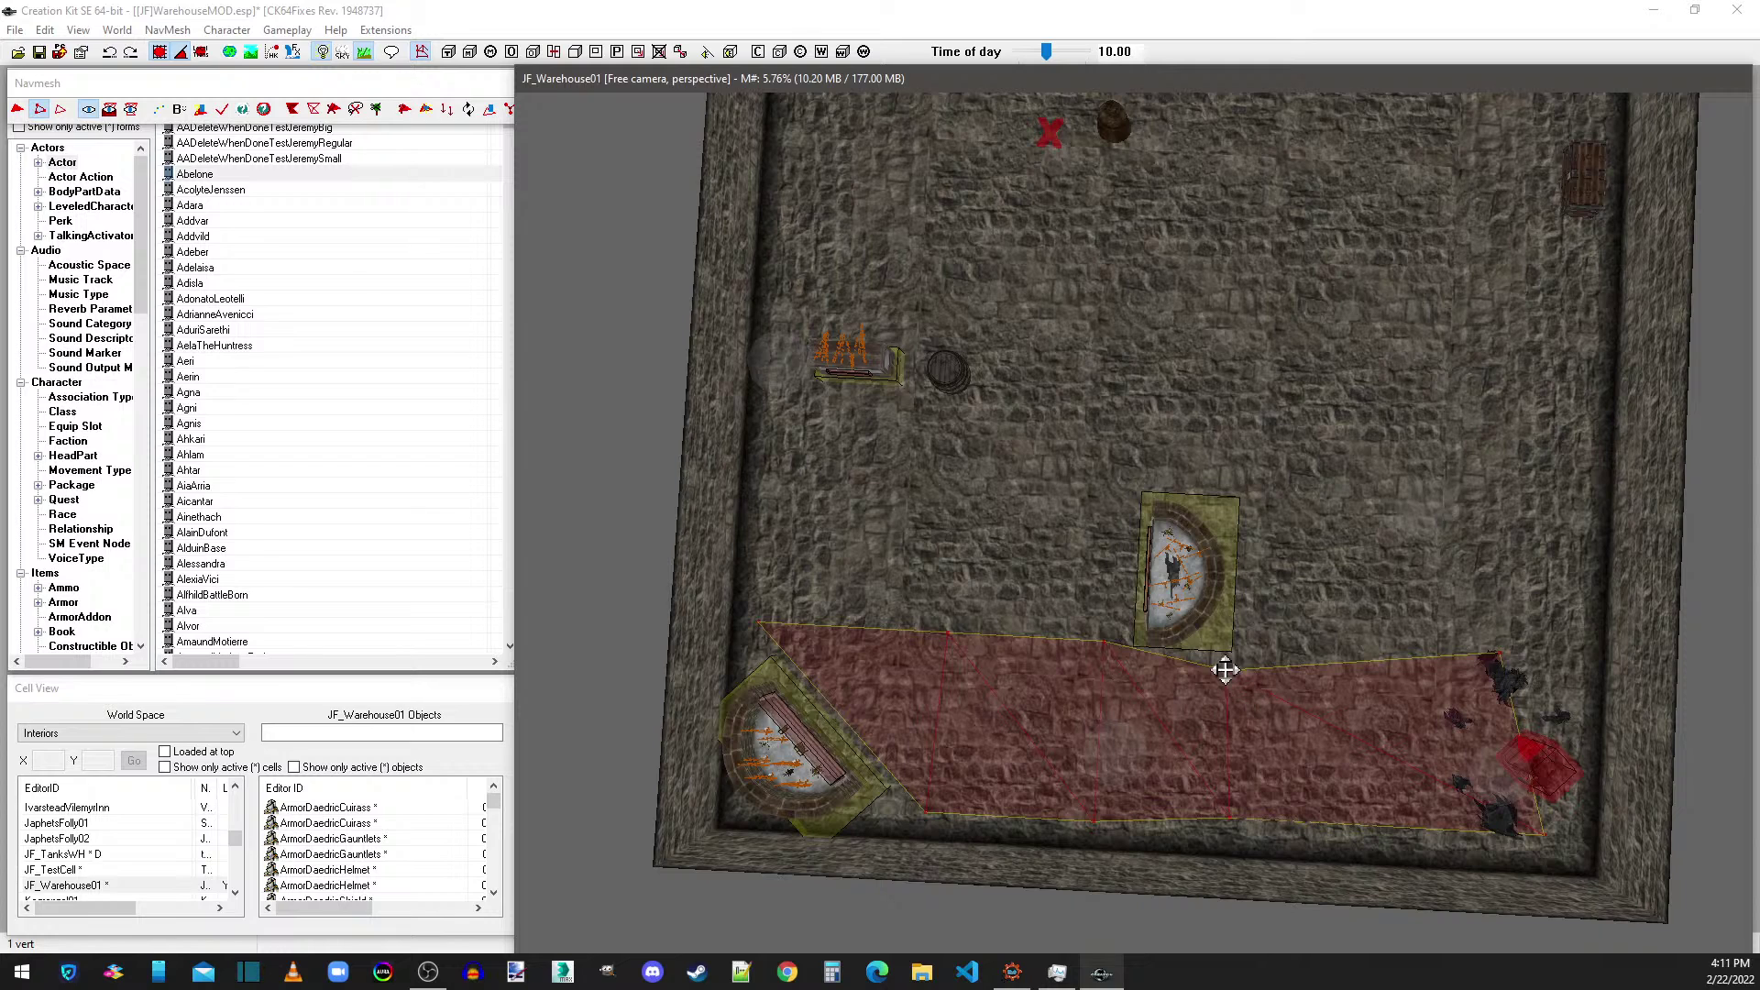
- Reposition the two navmesh vertices beside the middle forge so the strip's edge runs clear of its marker
left_click_drag(1226, 670, 1257, 648)
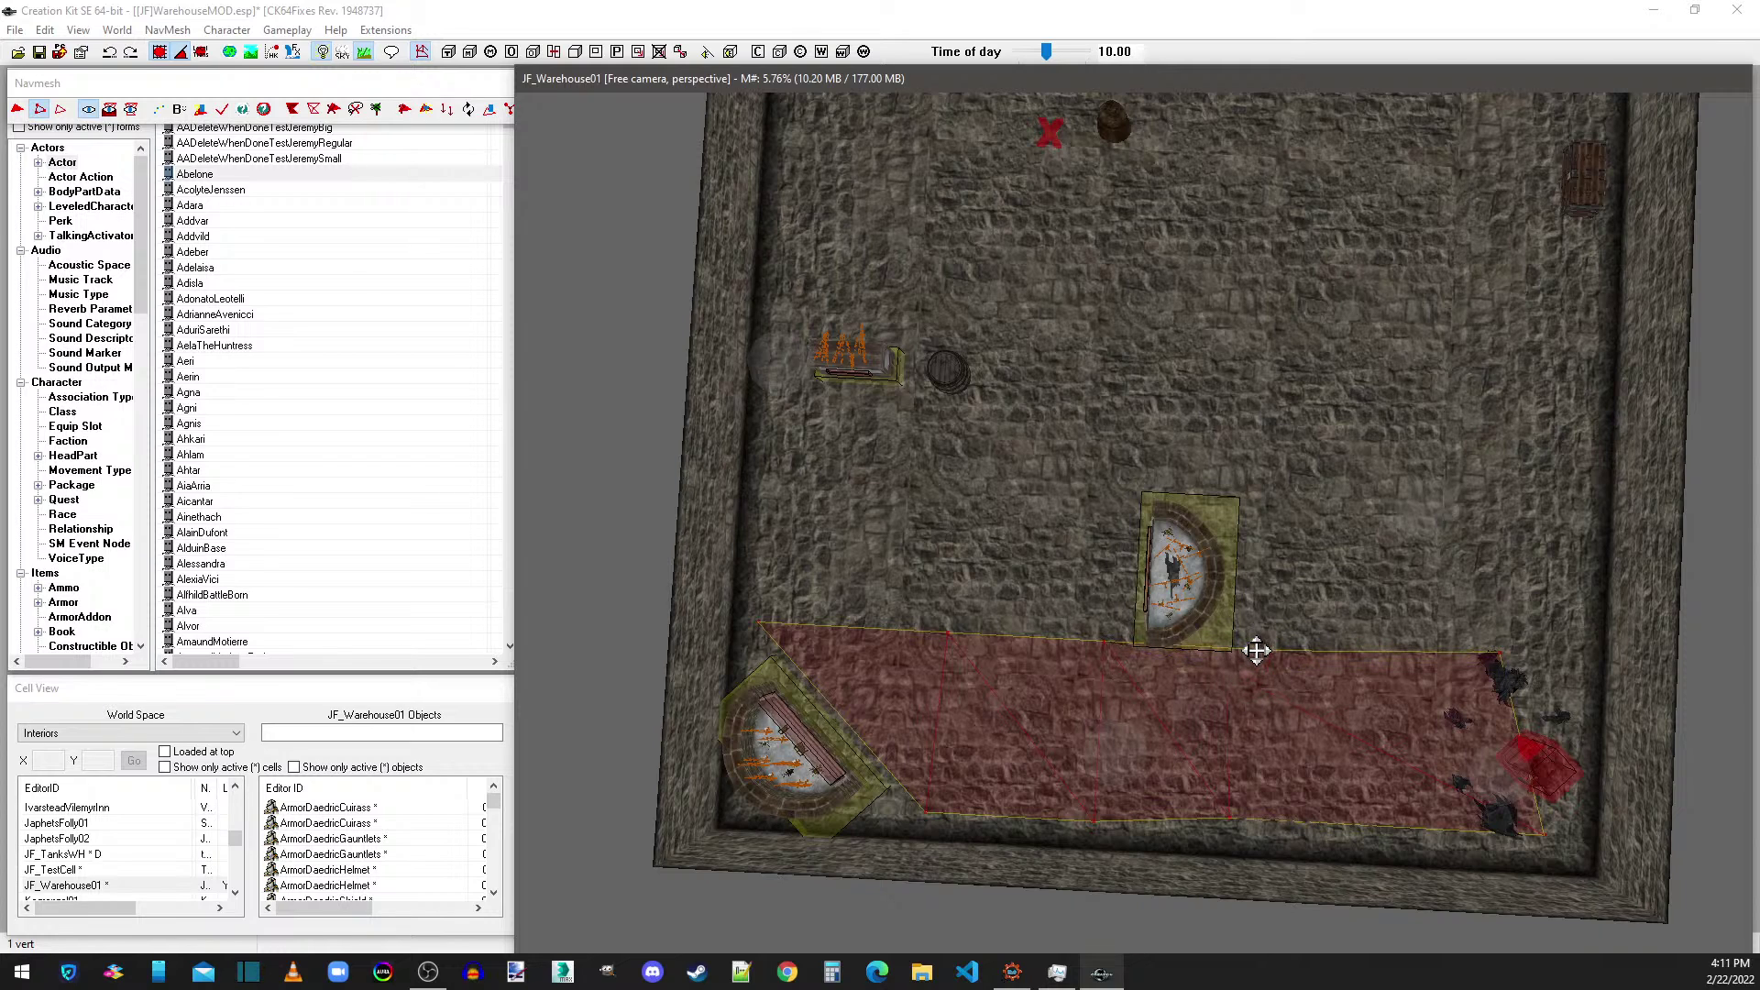
left_click(1101, 641)
scroll(1109, 646, "up", 6)
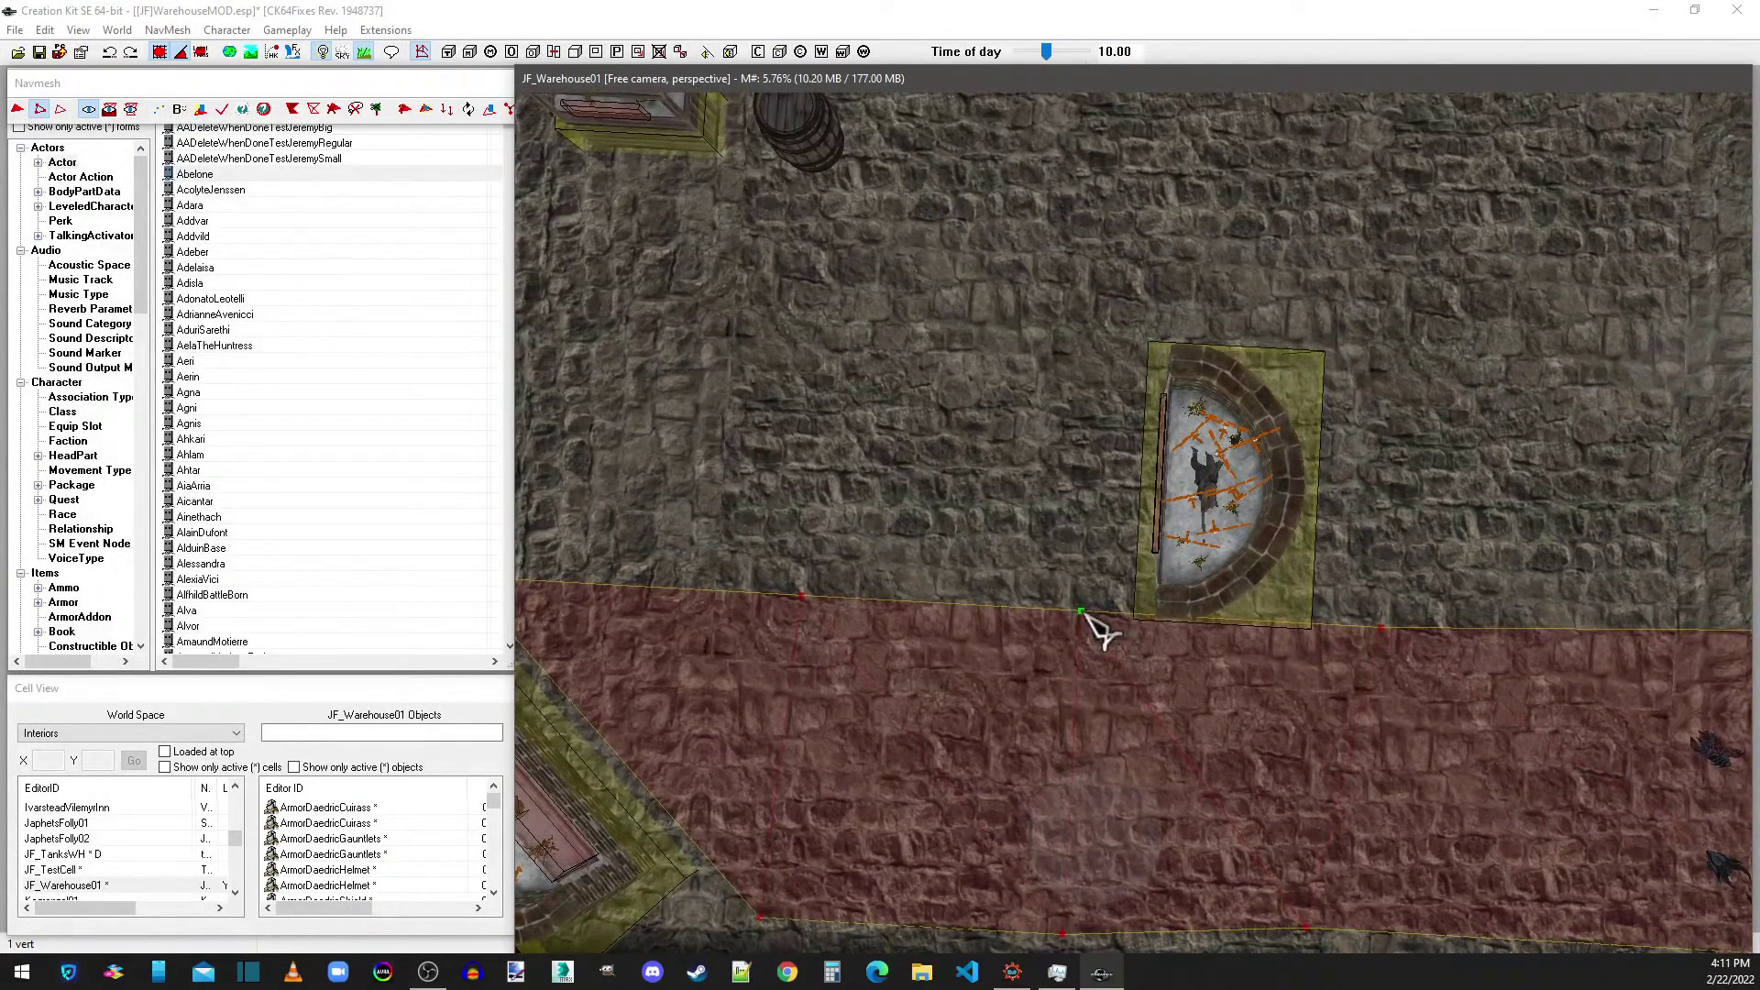
left_click_drag(1084, 614, 1078, 662)
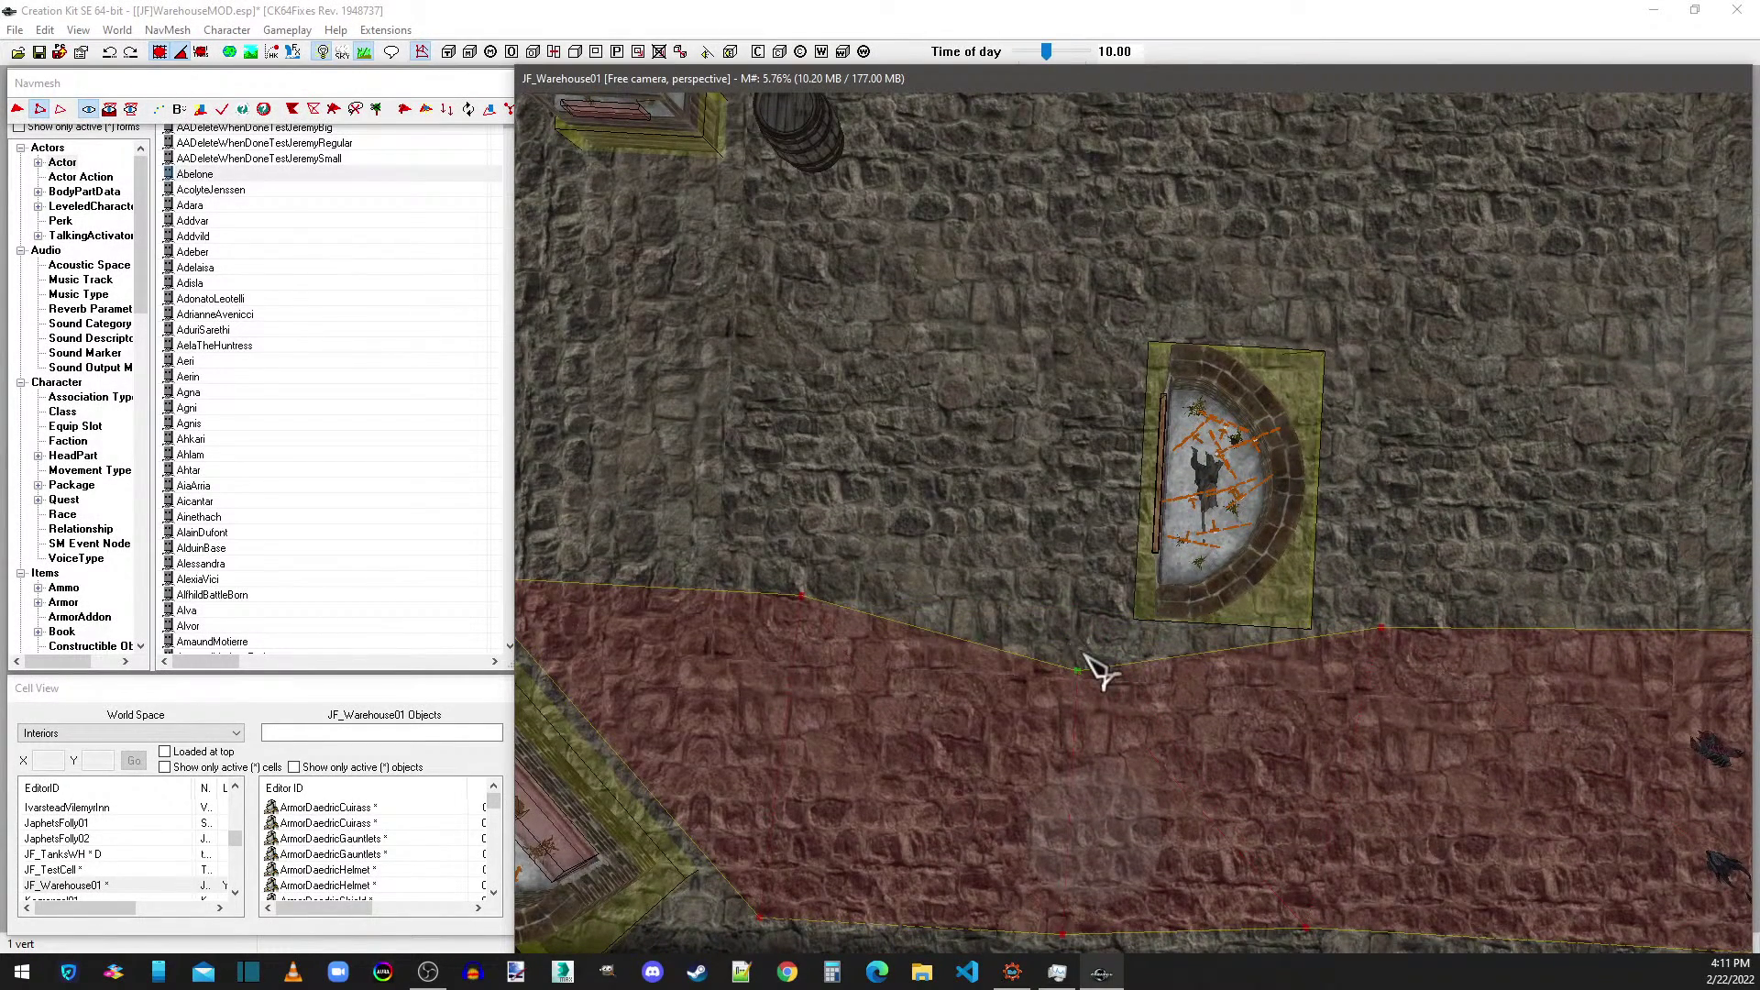
- Shift the navmesh vertex beside the middle forge slightly closer to the forge's yellow marker
left_click(184, 66)
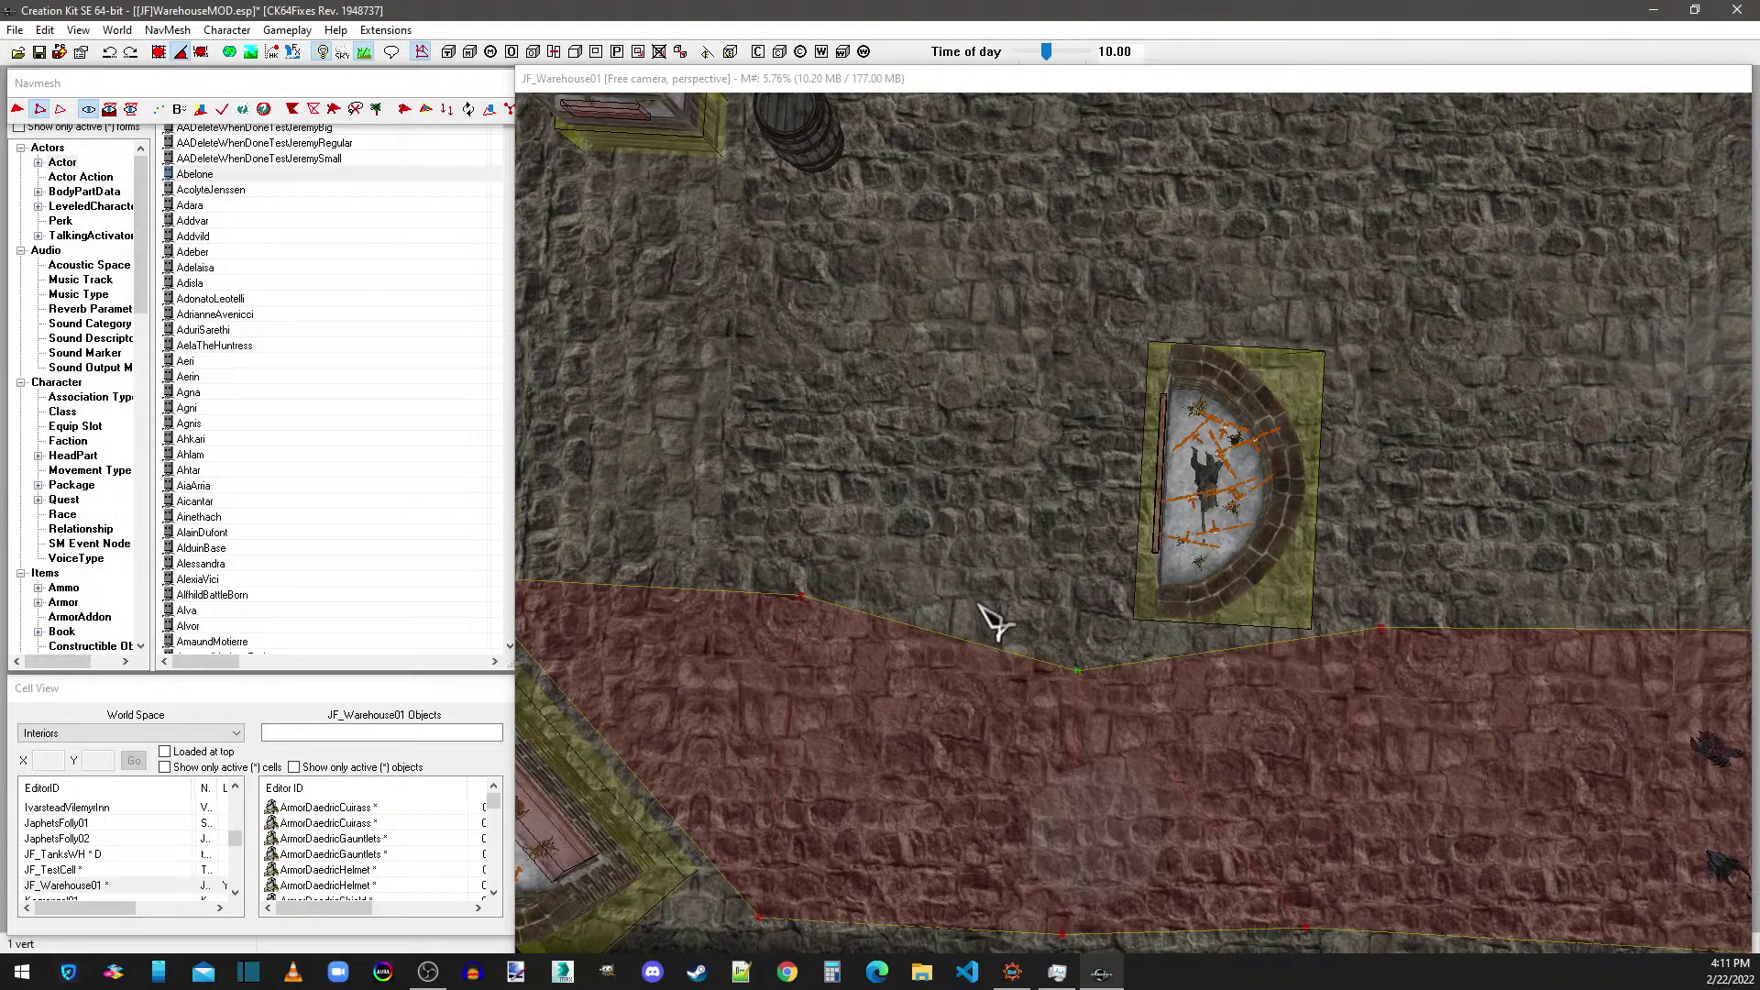
left_click_drag(1074, 668, 1256, 636)
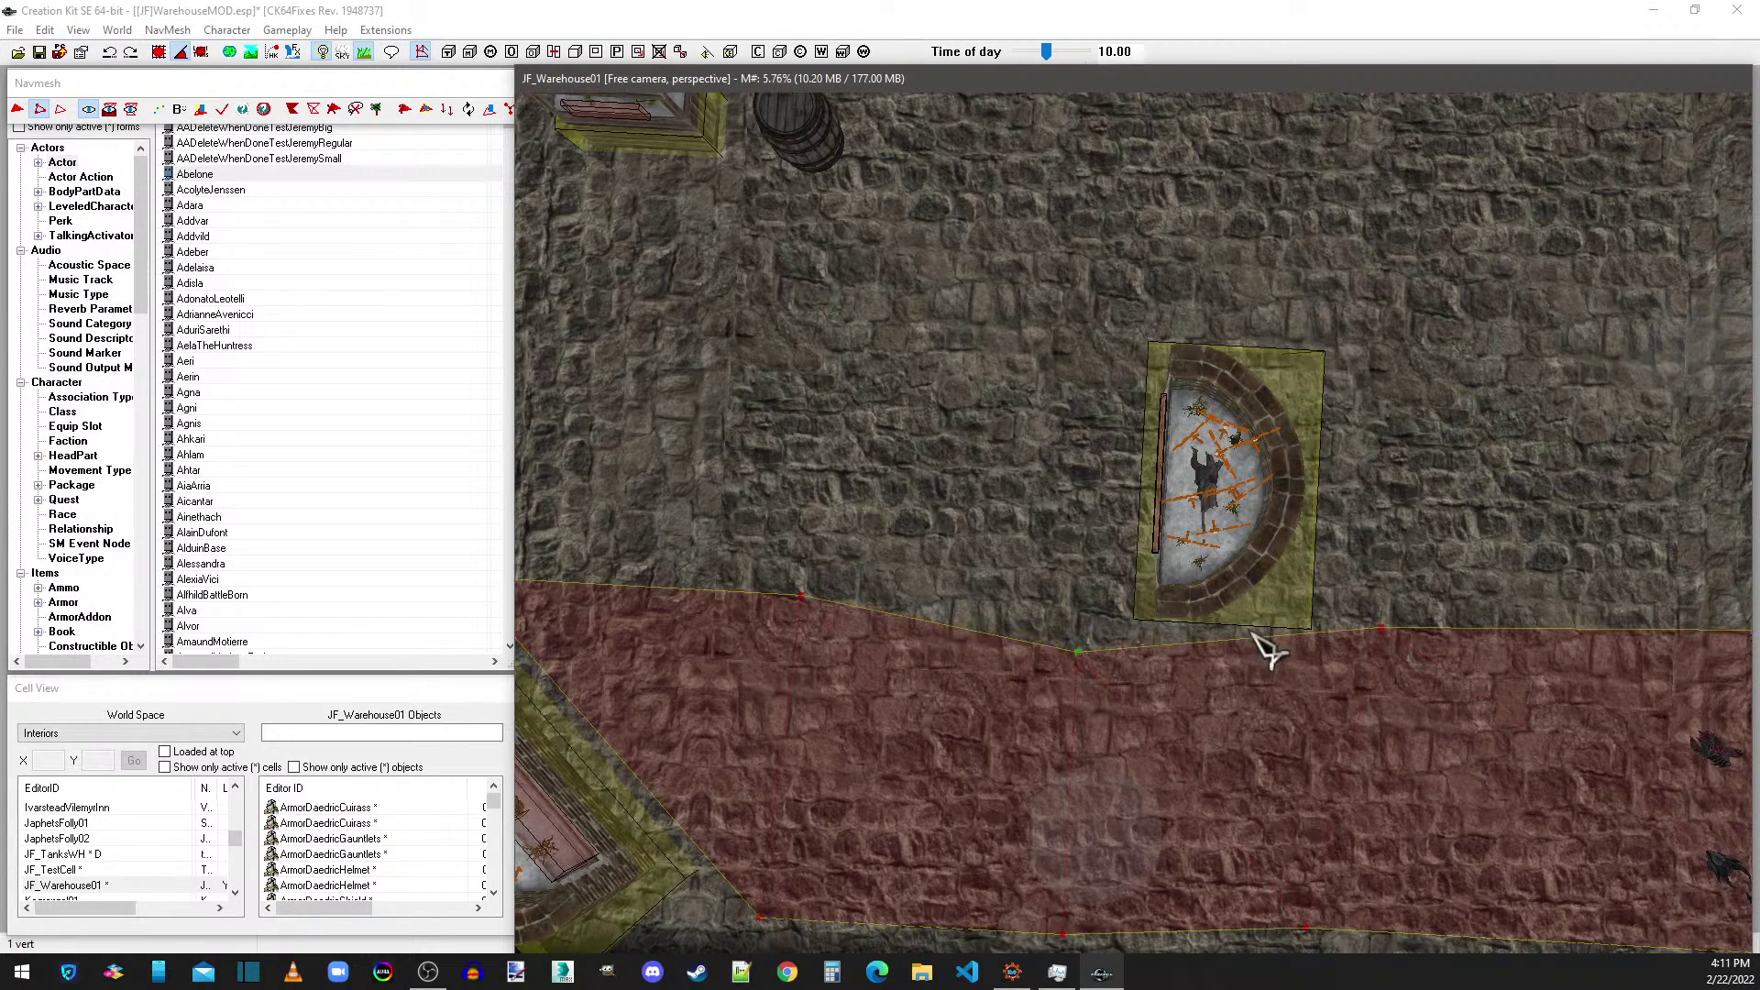
left_click(1382, 630)
- Reposition the strip's two end vertices so its edge slants past the red marker in the mannequin's corner
middle_click_drag(1383, 636, 1187, 660)
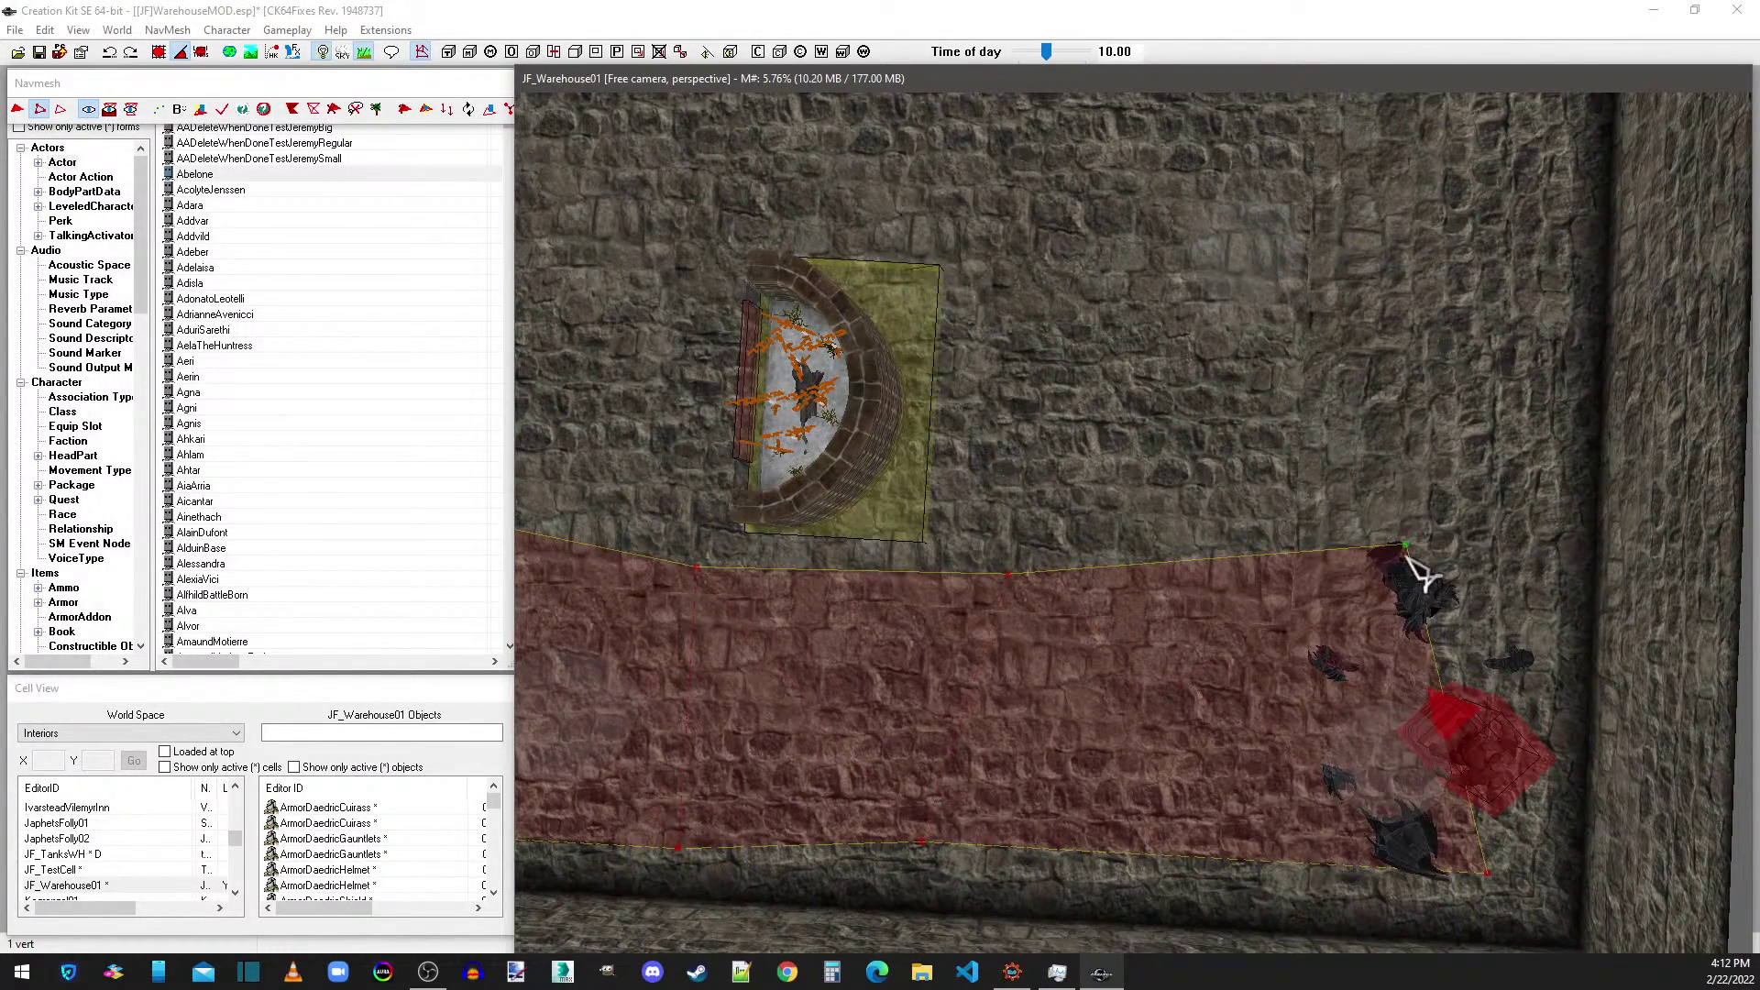
left_click_drag(1406, 545, 1455, 533)
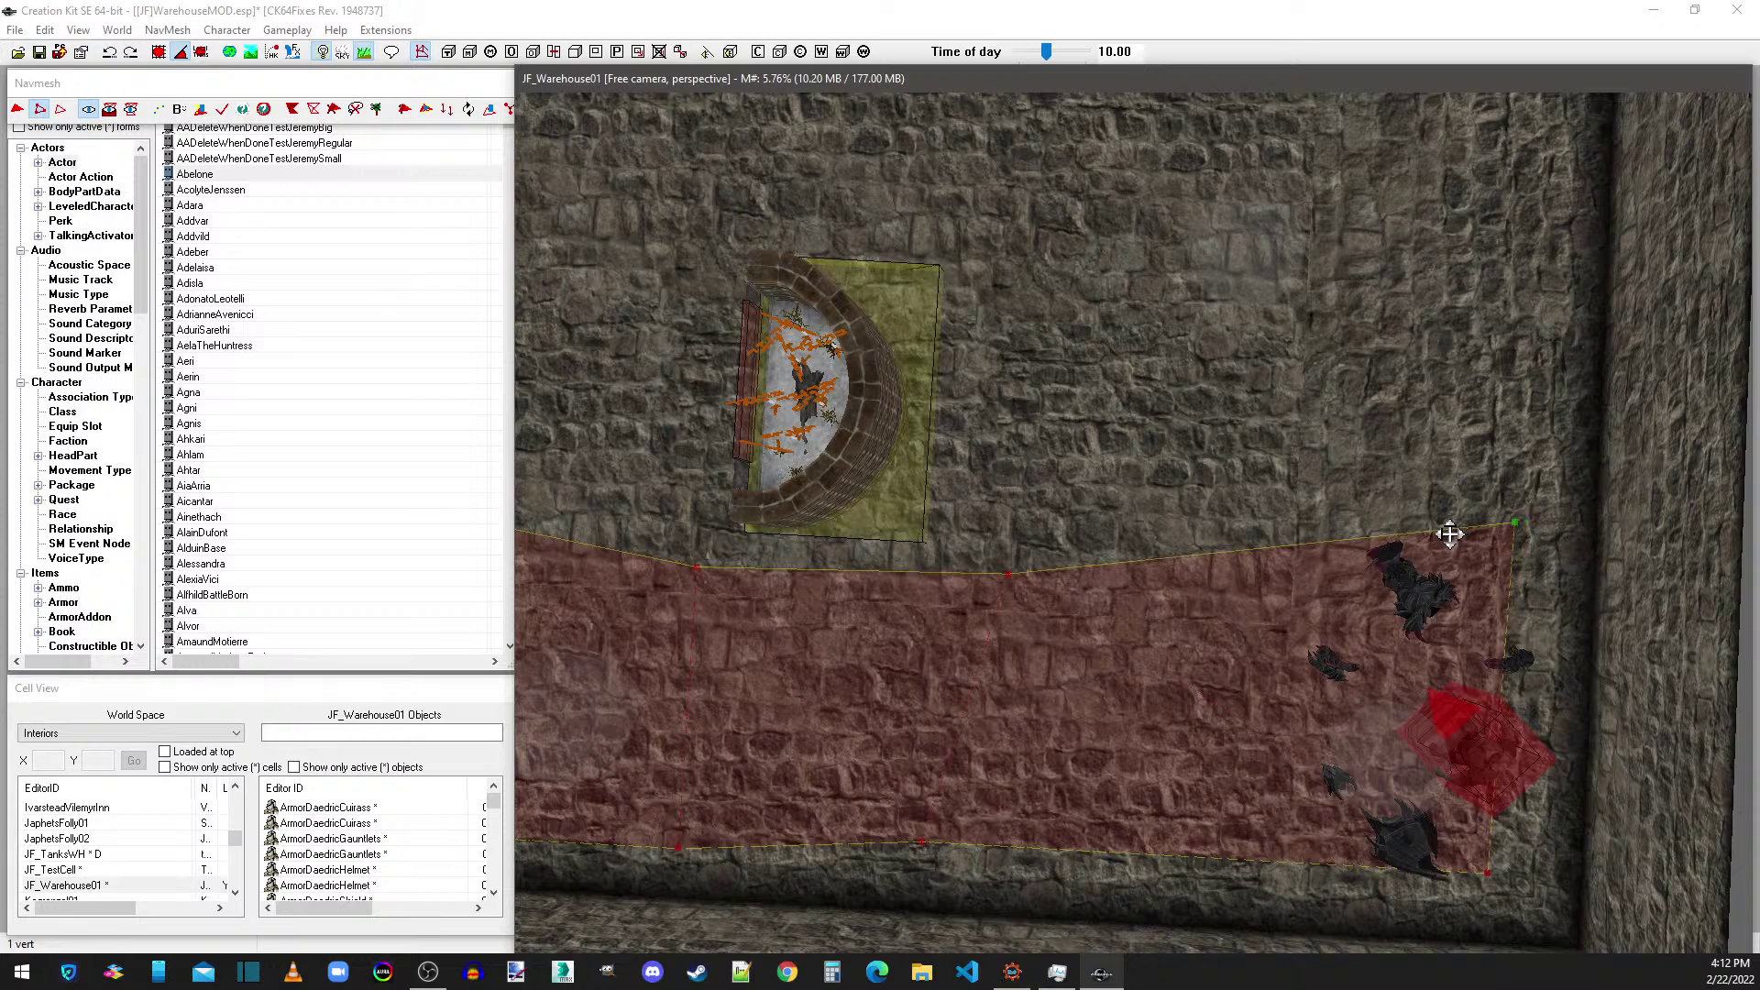
left_click(1488, 874)
left_click_drag(1487, 875, 1402, 885)
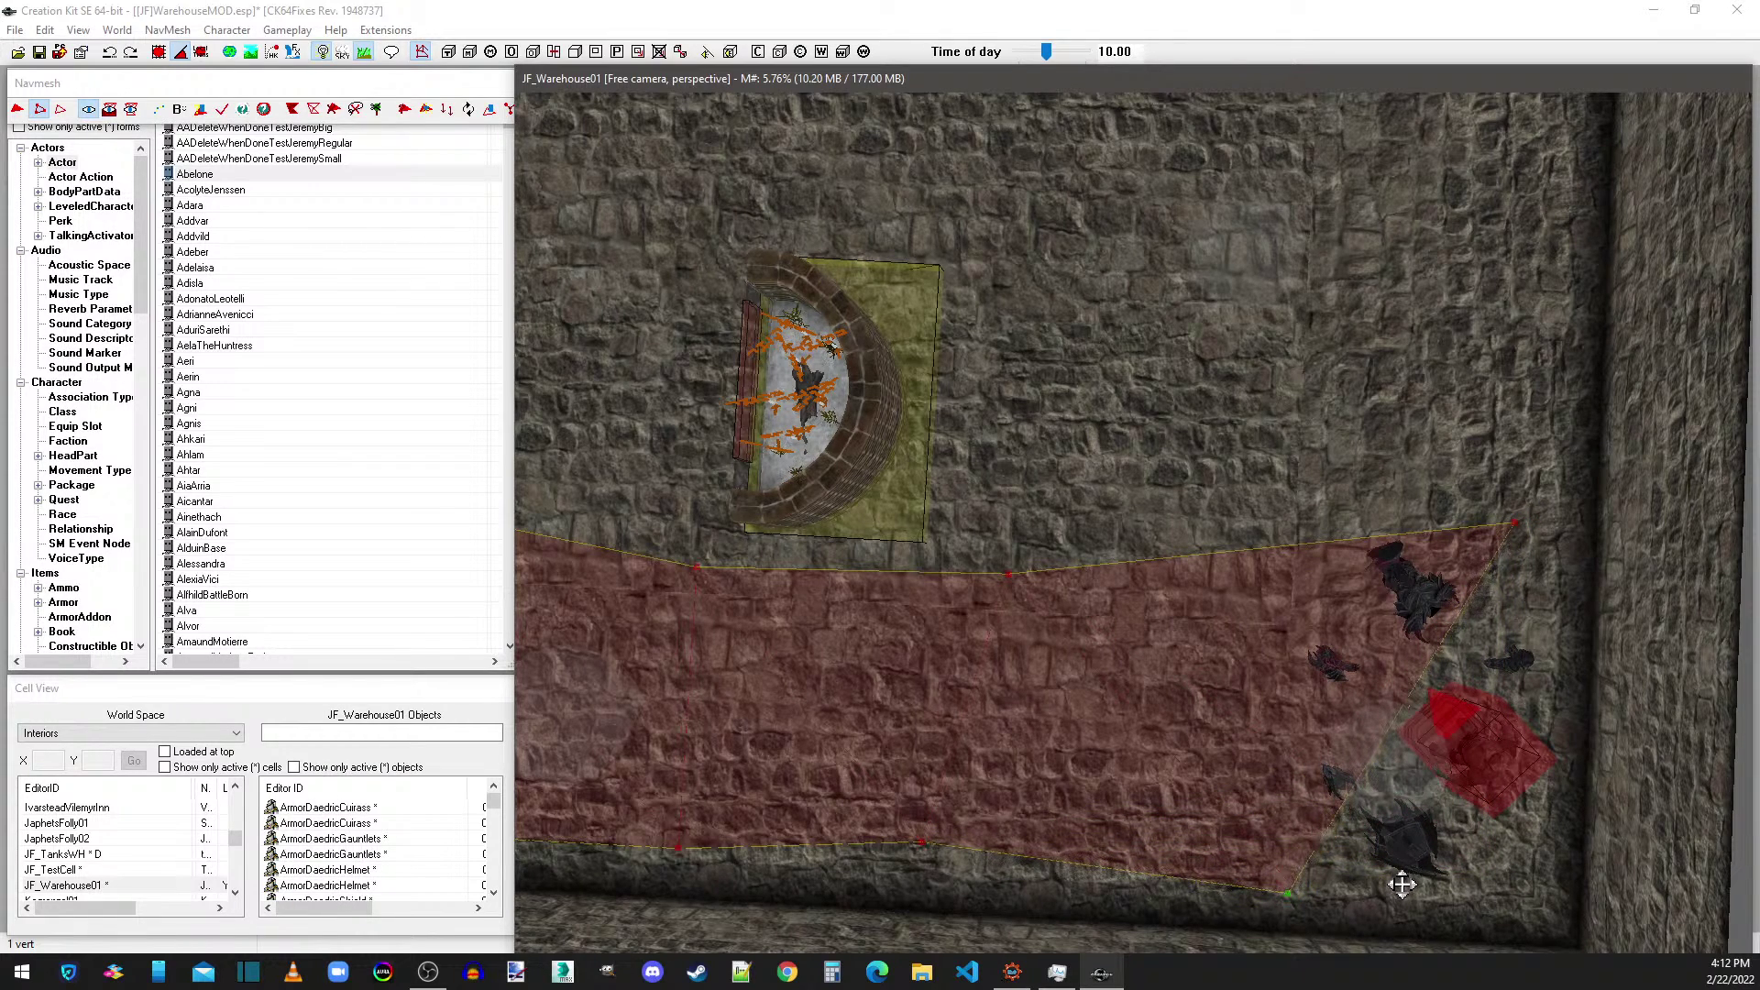
- Extend the navmesh with two triangles from the strip's edge, filling the floor between the middle forge and the side wall
left_click(1009, 574)
left_click(1515, 524, "ctrl")
middle_click_drag(1288, 303, 1180, 445)
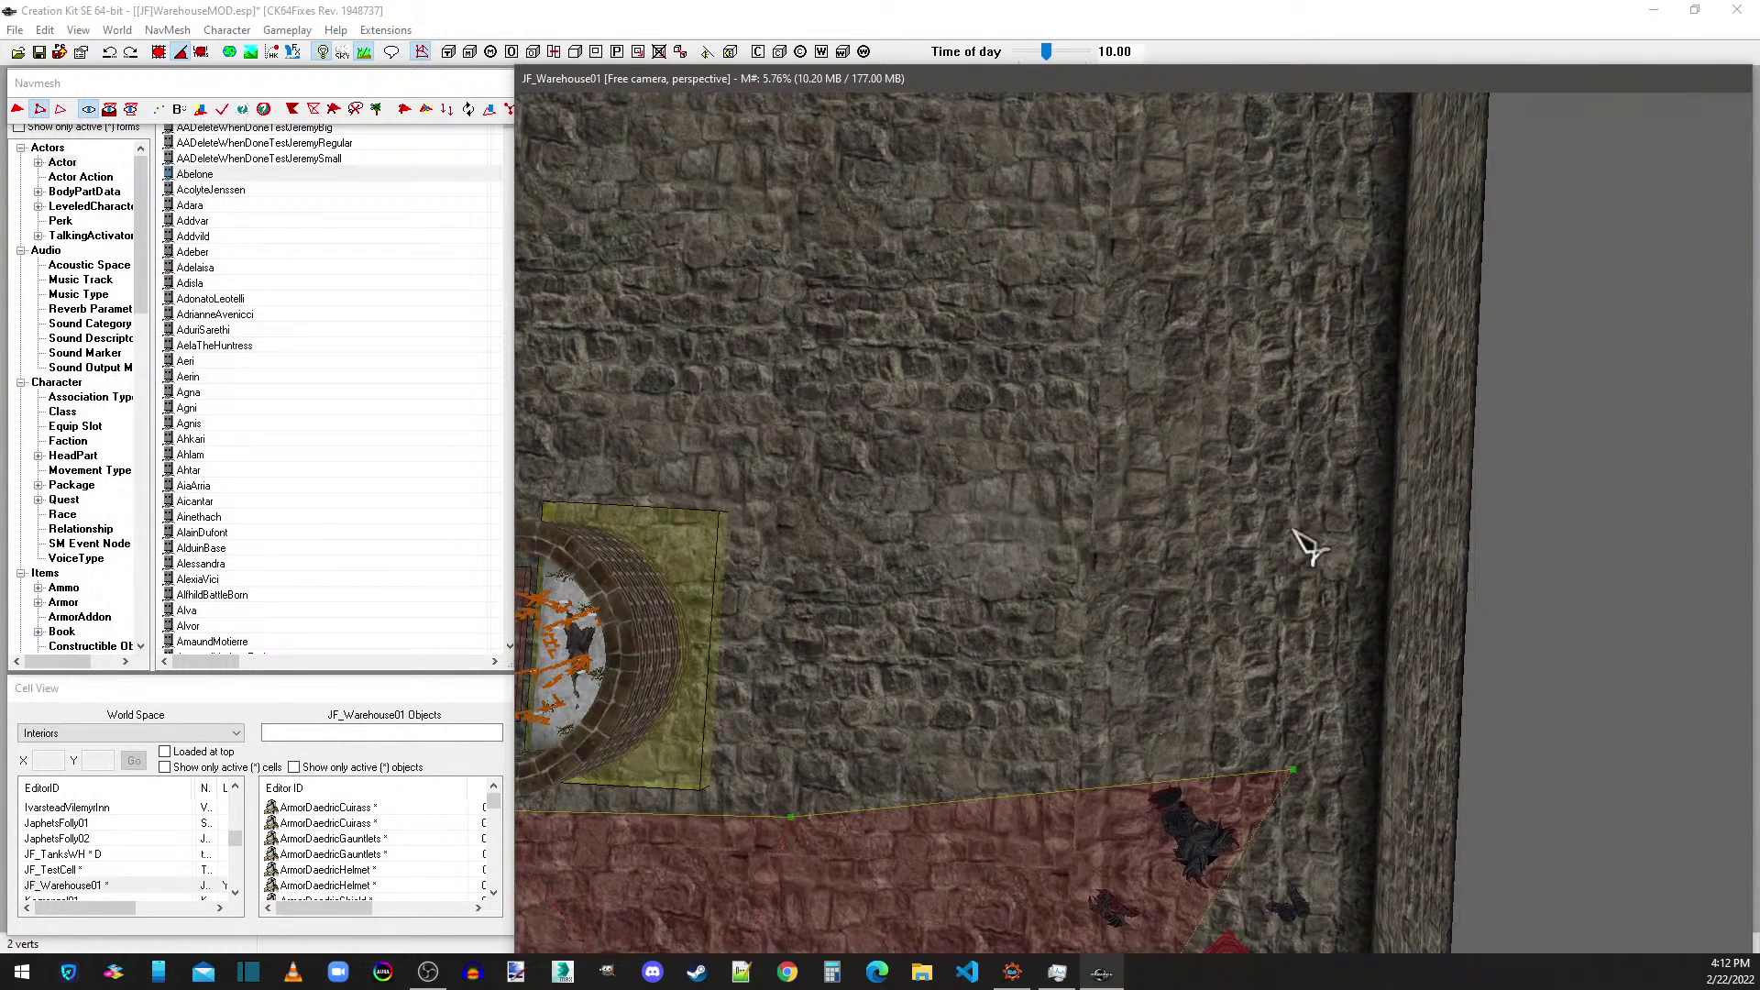
right_click(1314, 472)
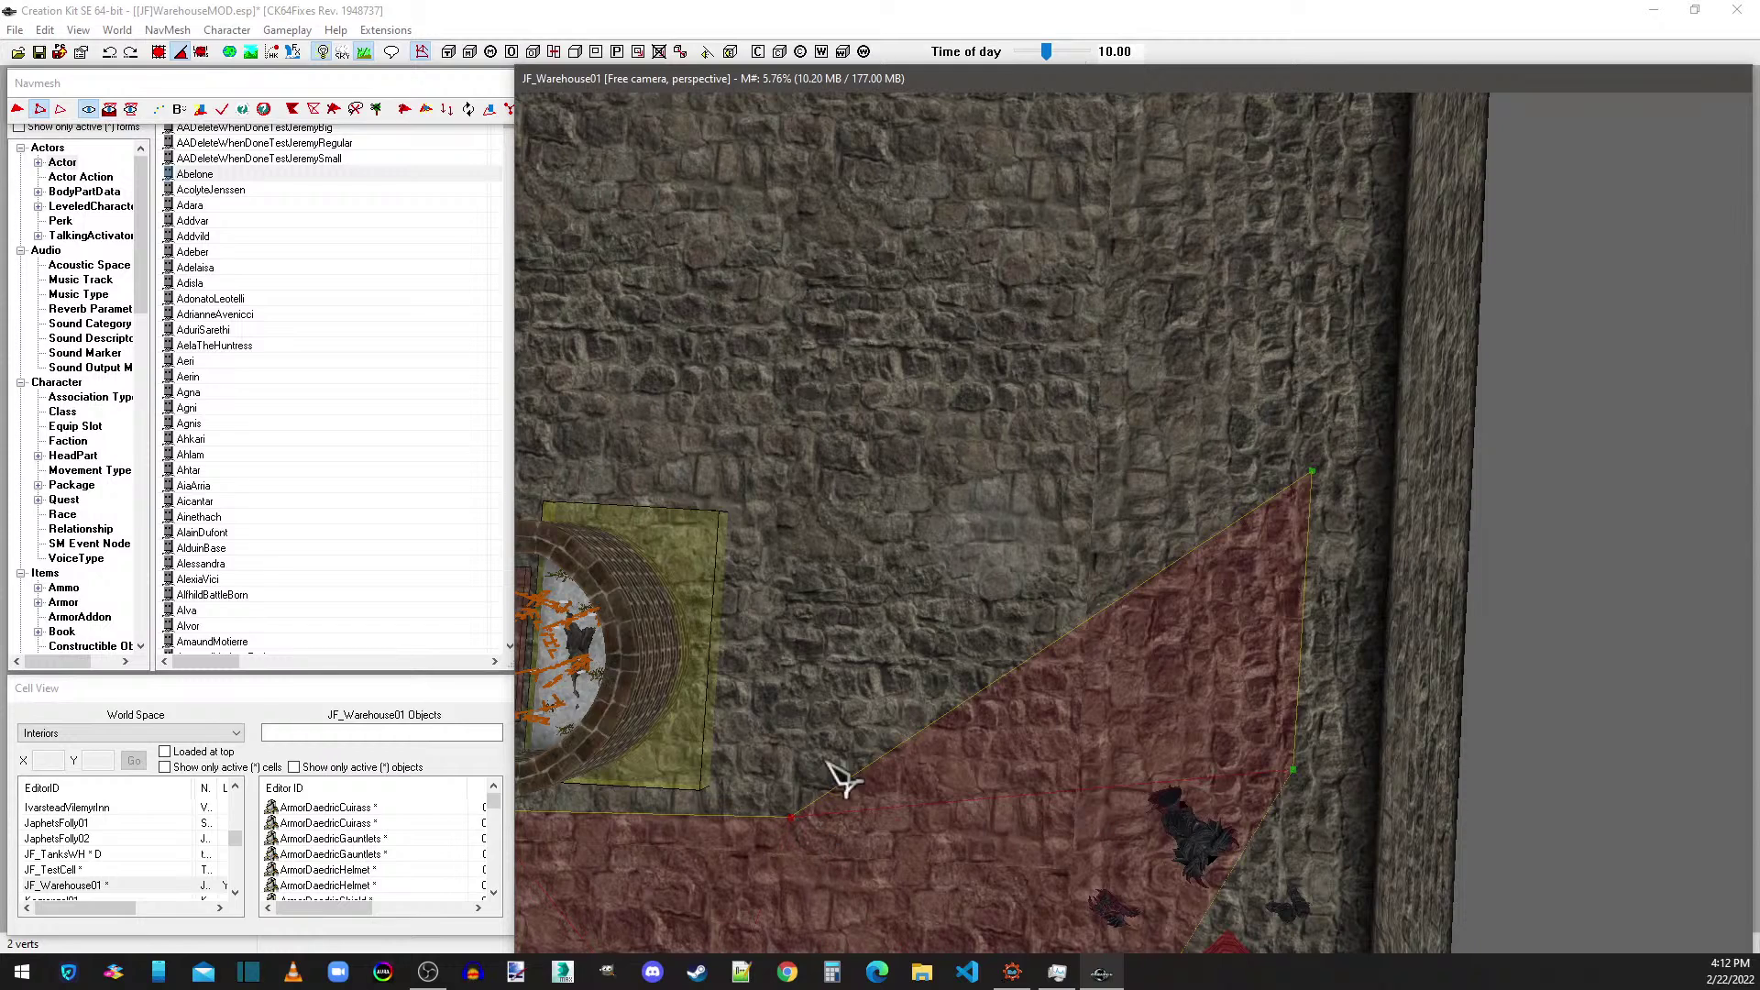
left_click(1312, 471)
left_click(788, 814, "ctrl")
right_click(799, 471)
left_click(748, 442)
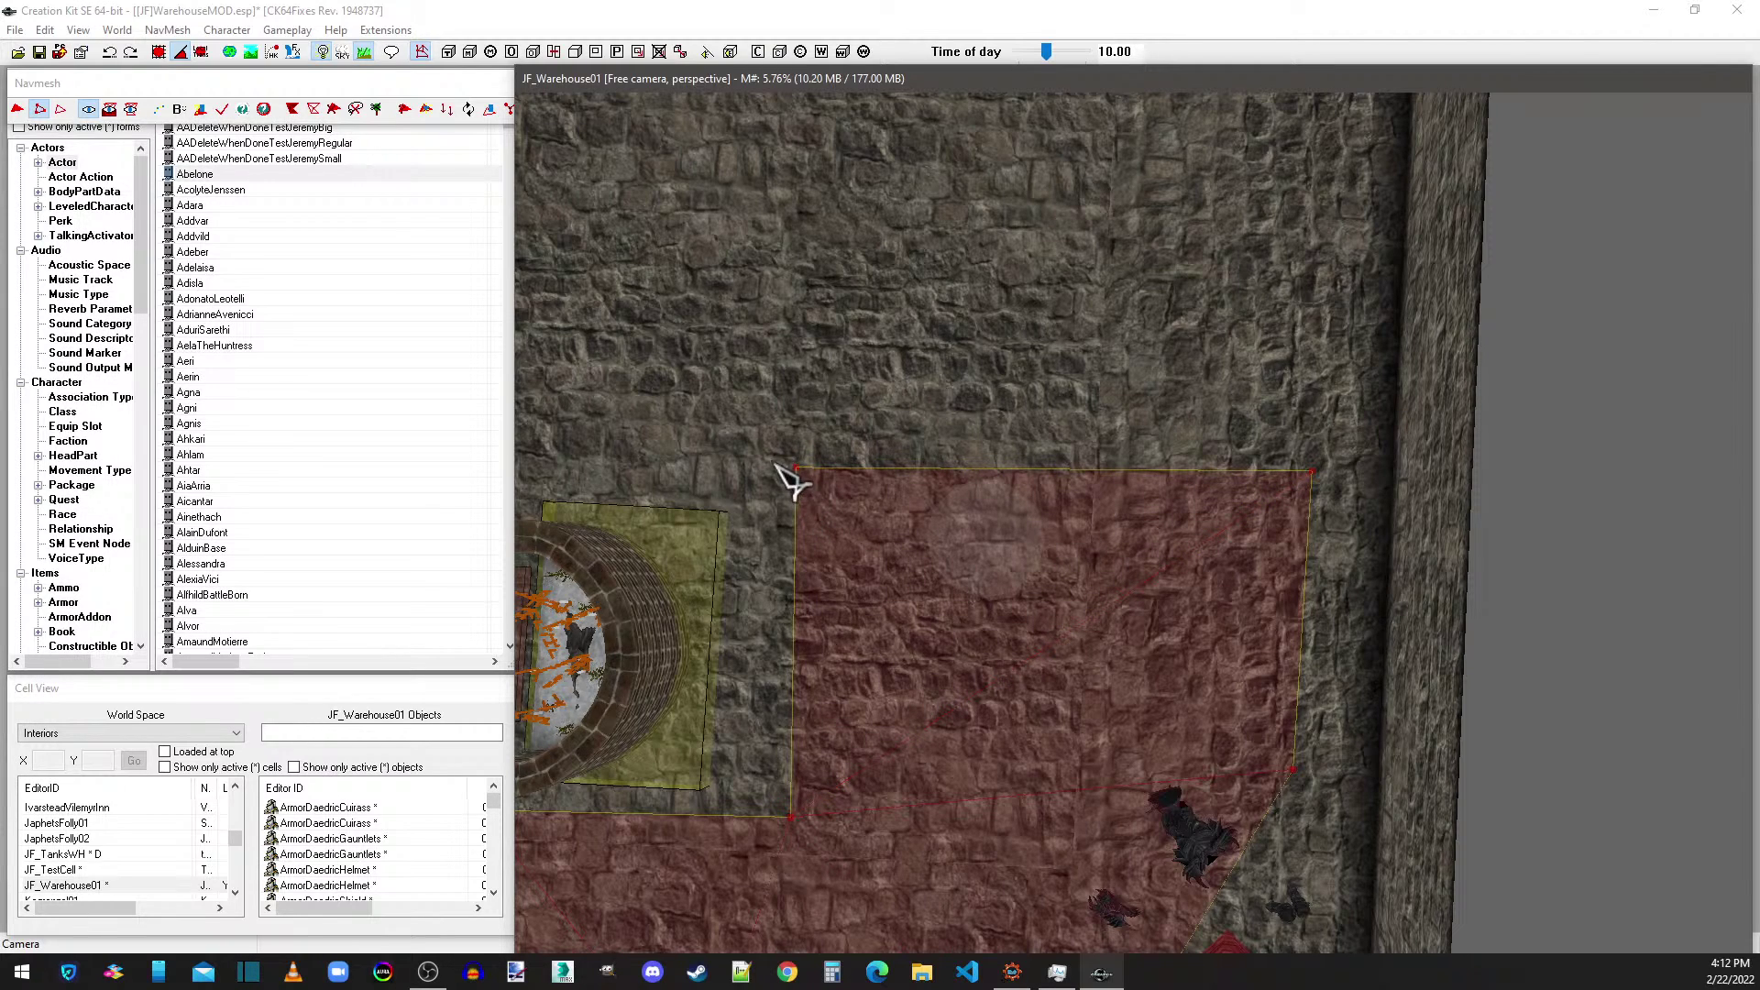
- Add two more navmesh triangles along the side wall, reaching the floor beside the small wooden rack
left_click(1313, 475, "ctrl")
middle_click_drag(1302, 302, 1245, 362)
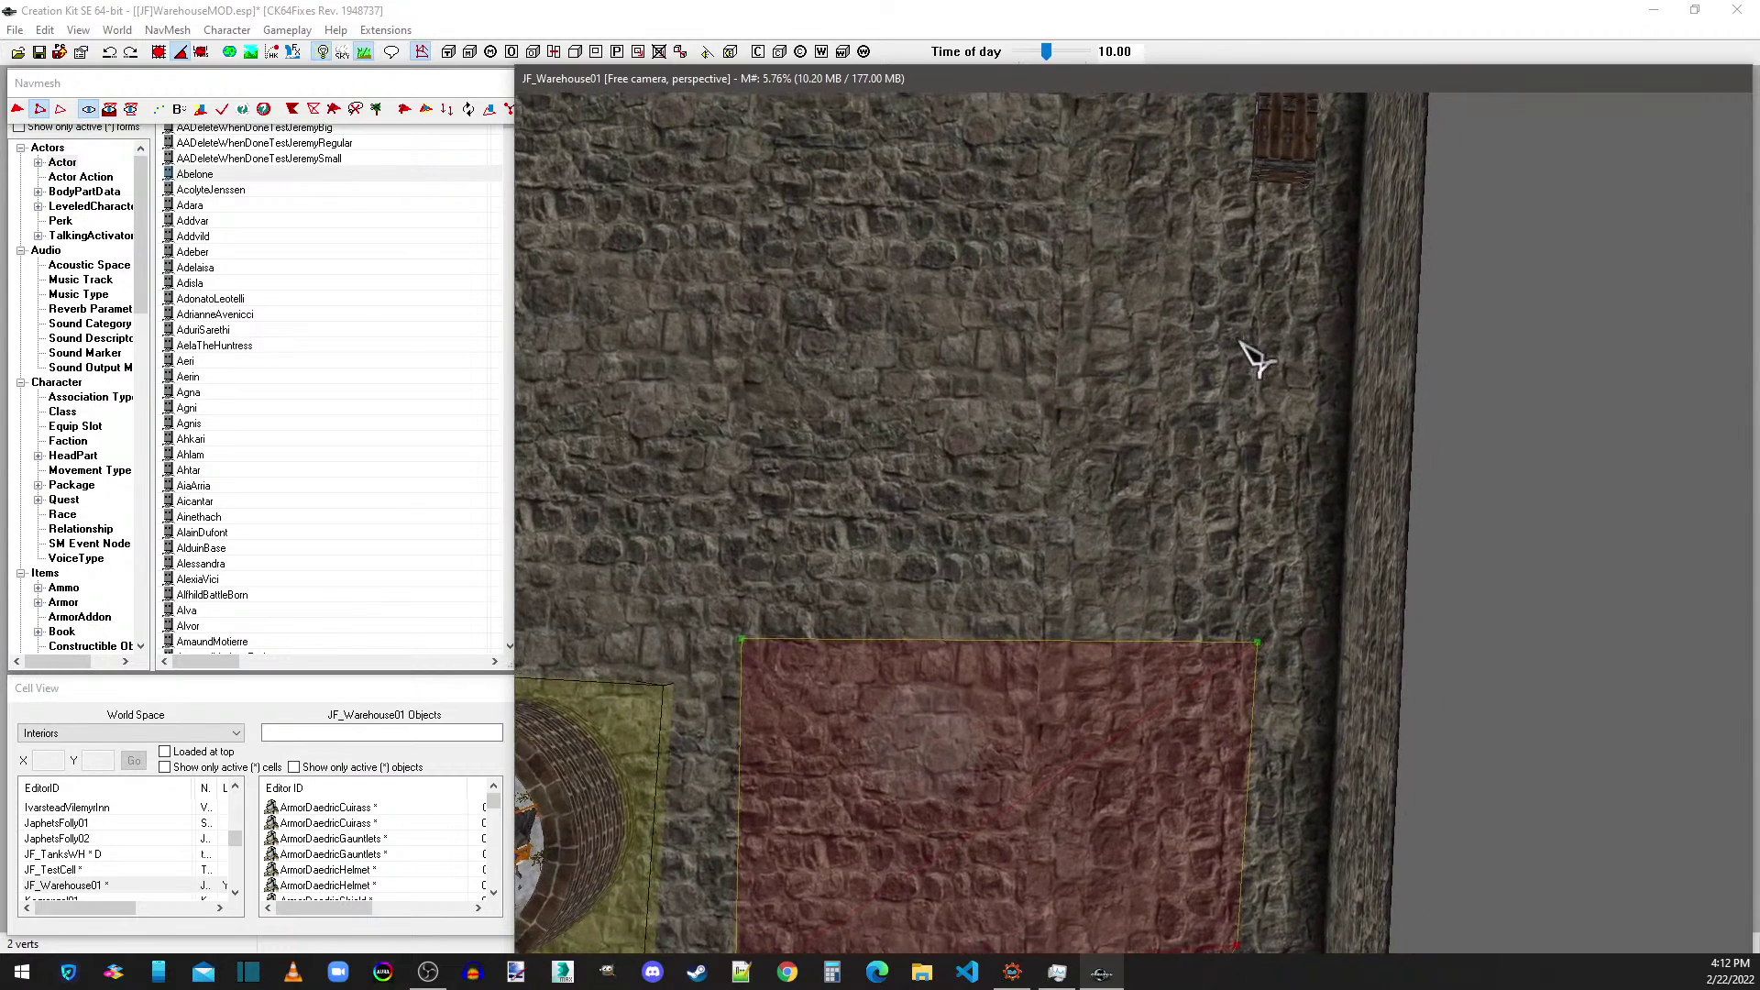
scroll(1254, 372, "down", 2)
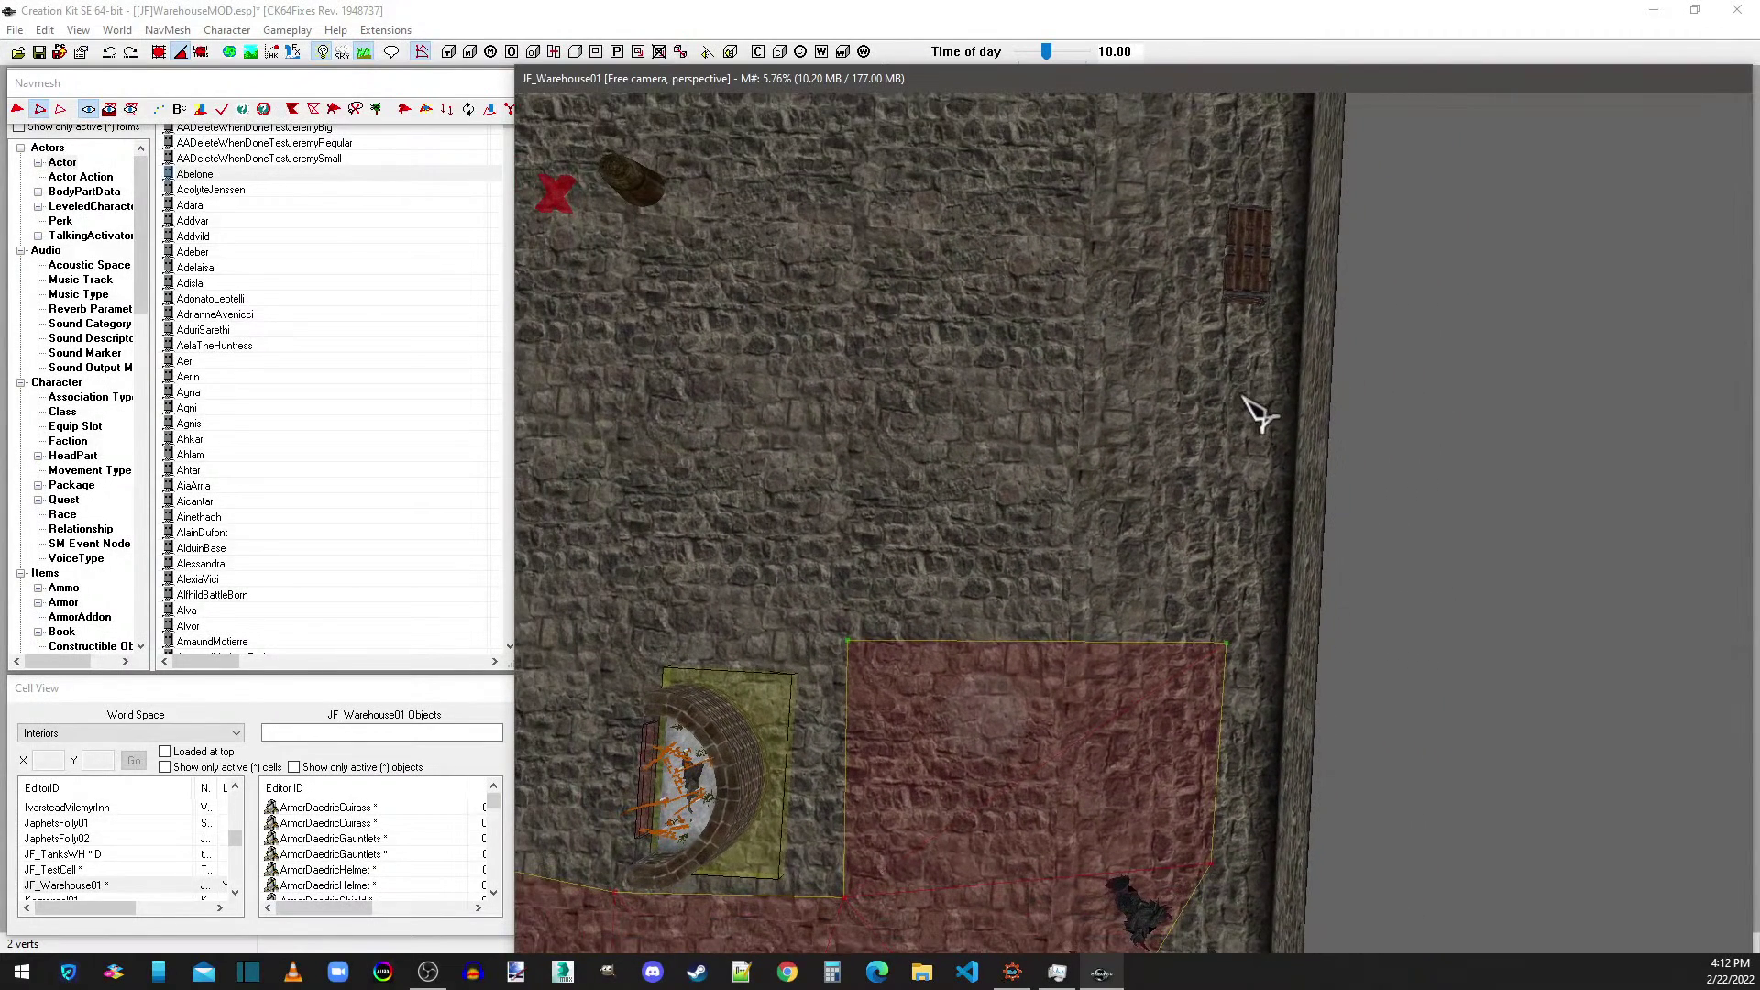
right_click(1233, 330)
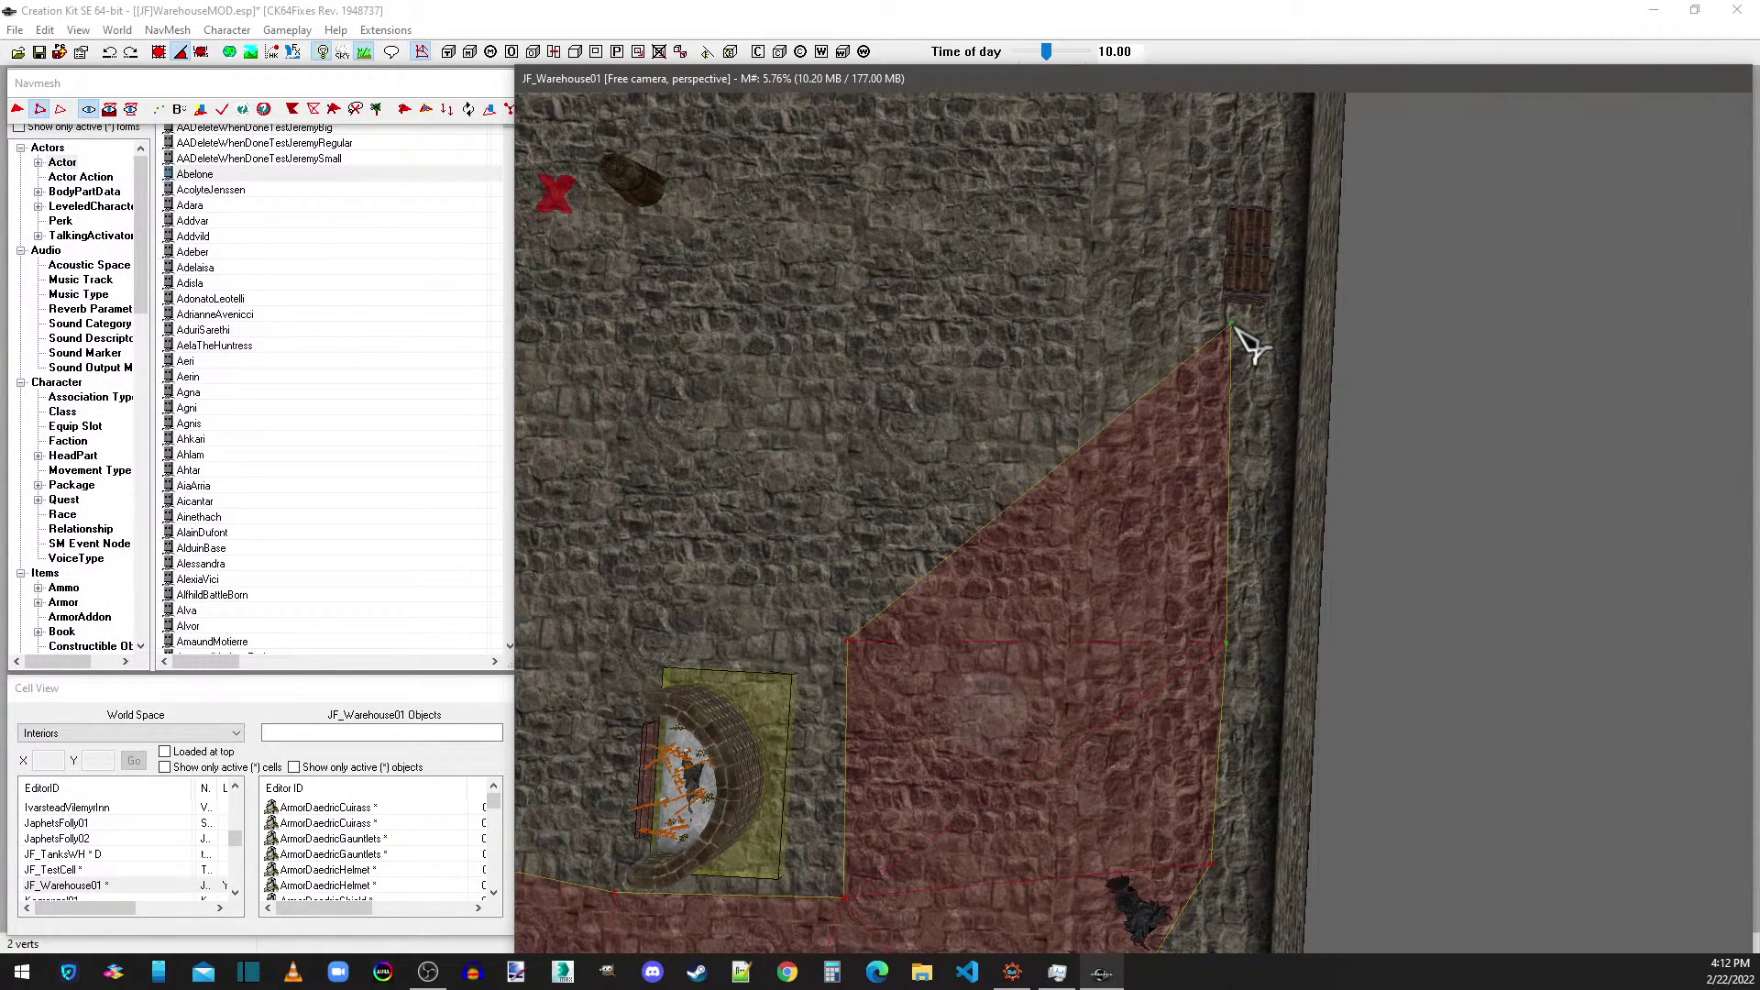
left_click(1233, 332)
left_click(847, 639, "ctrl")
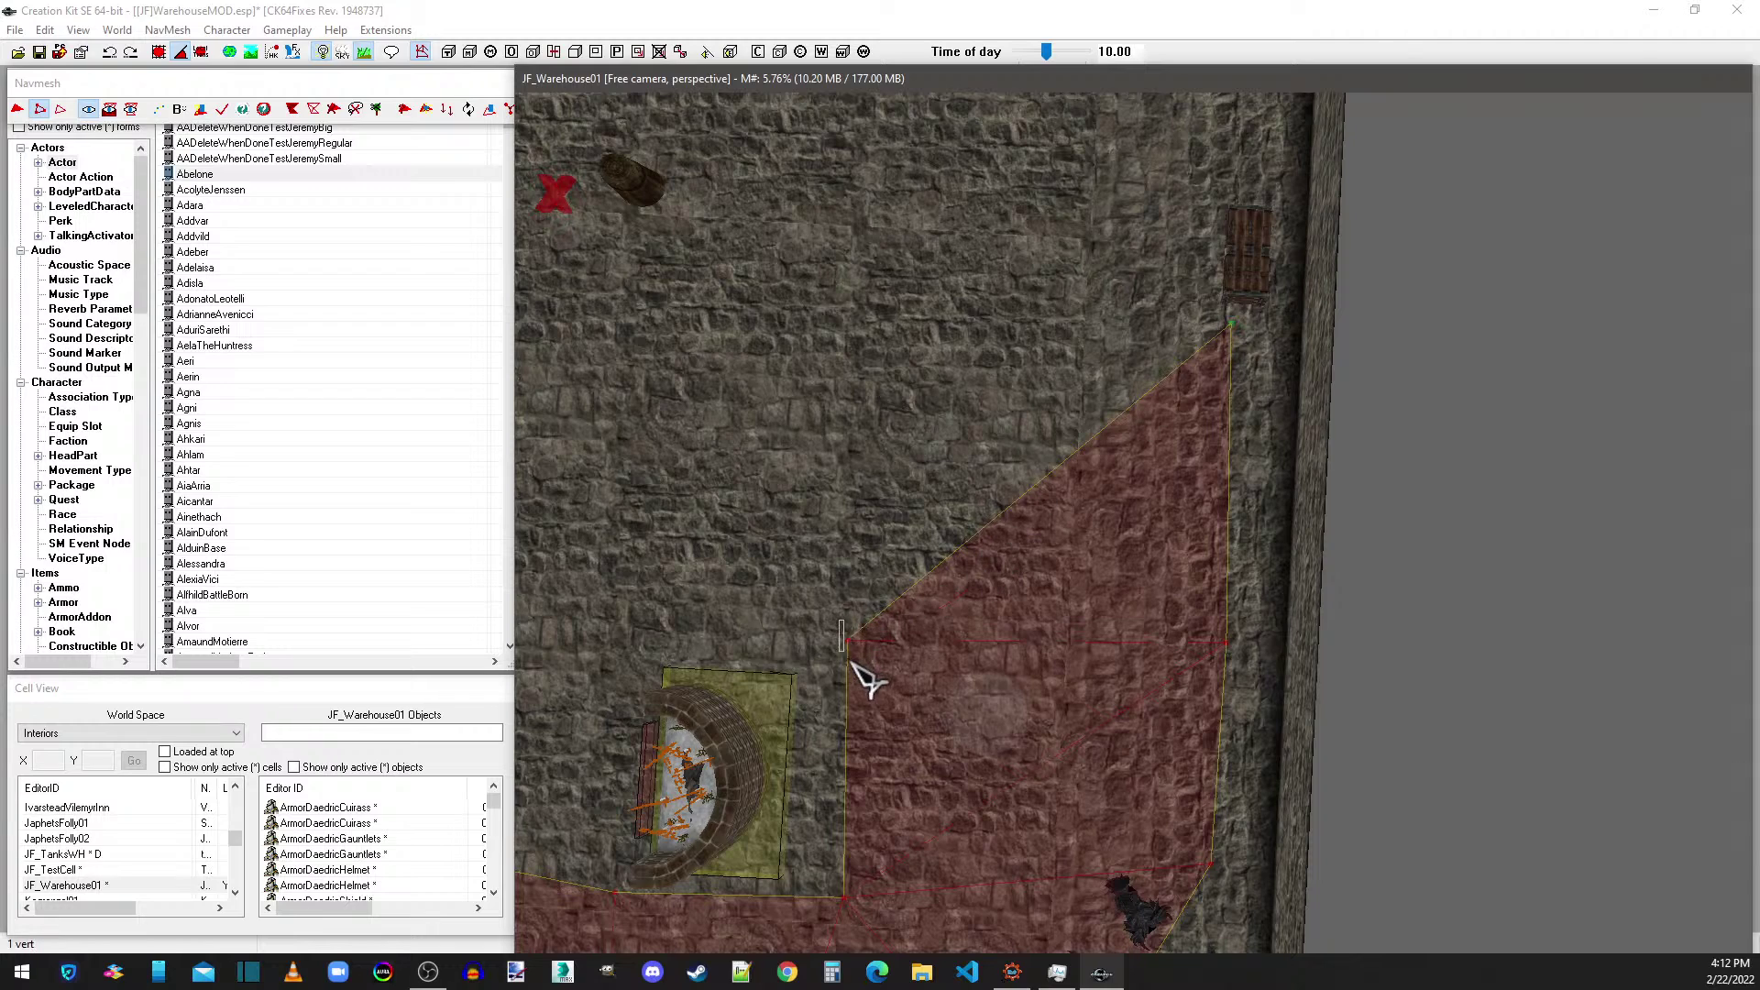
right_click(861, 282)
left_click(1214, 325)
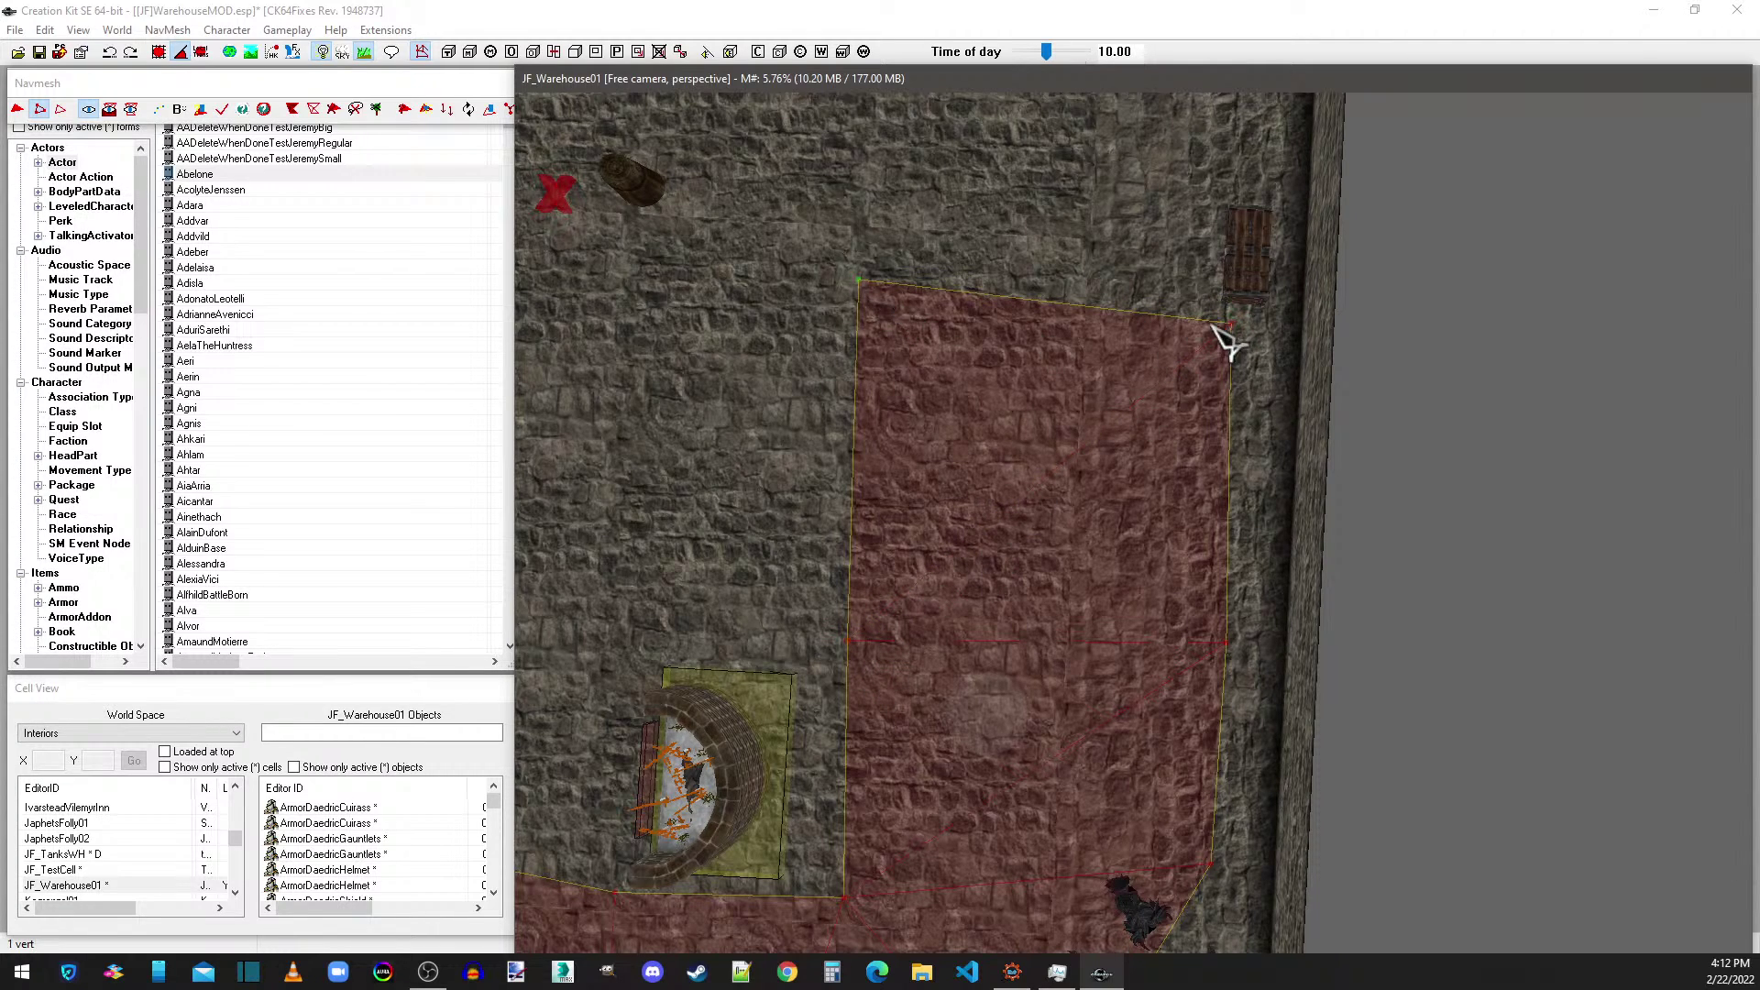
- Move the navmesh corner vertex beside the wooden rack away from the wall to keep it clear of the rack
left_click(1229, 321, "ctrl")
left_click(1229, 323)
left_click_drag(1228, 321, 1214, 305)
middle_click_drag(1214, 305, 1339, 425)
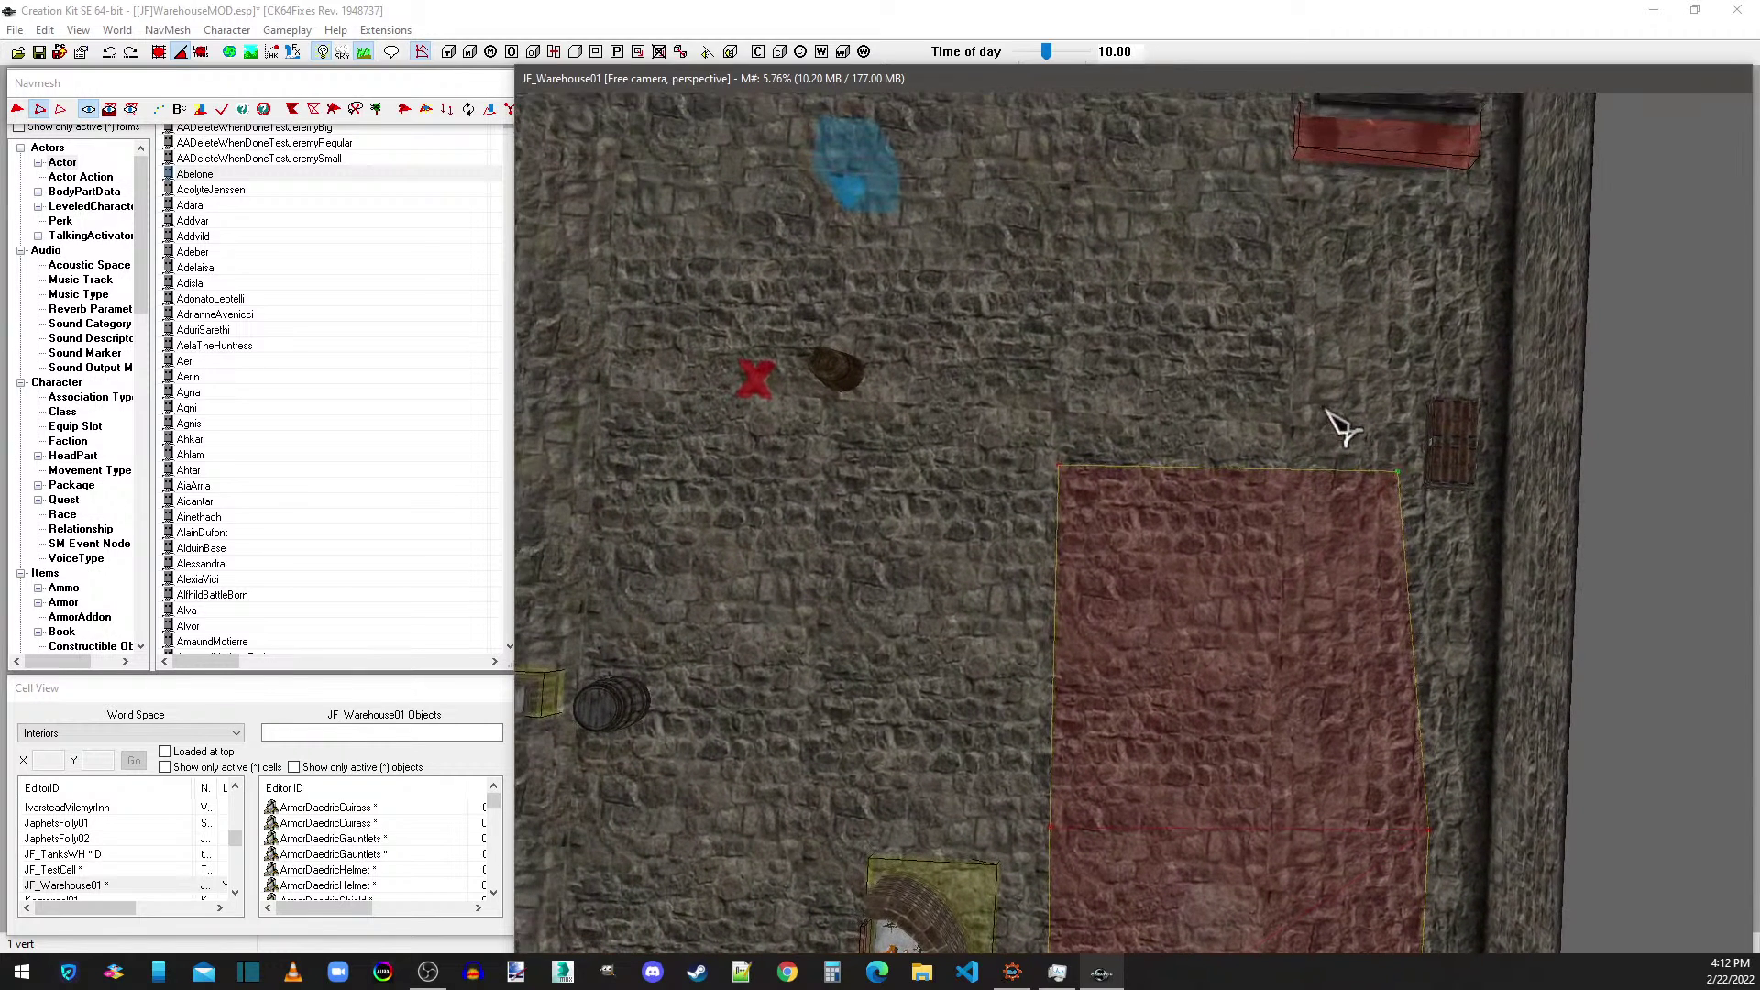
- Extend the navmesh past the wooden rack and around the pillar's red marker to the room's far wall
left_click_drag(1201, 486, 1427, 510)
right_click(1460, 195, "ctrl")
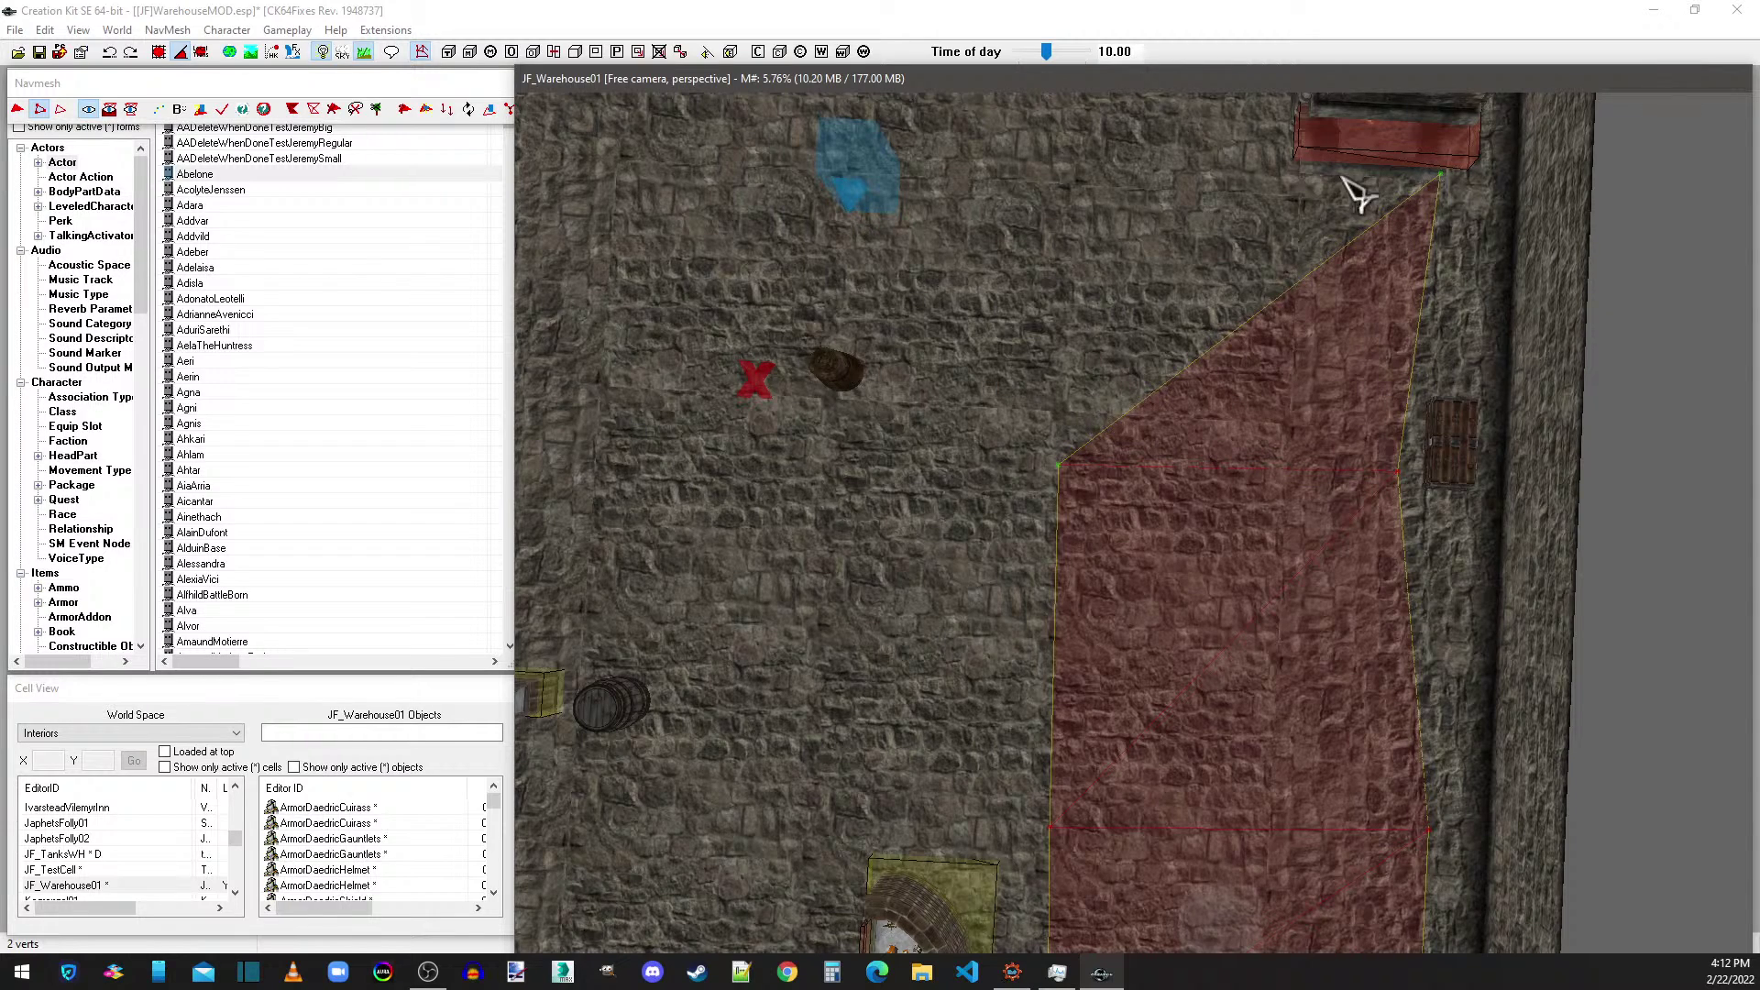
middle_click_drag(1179, 184, 1105, 362)
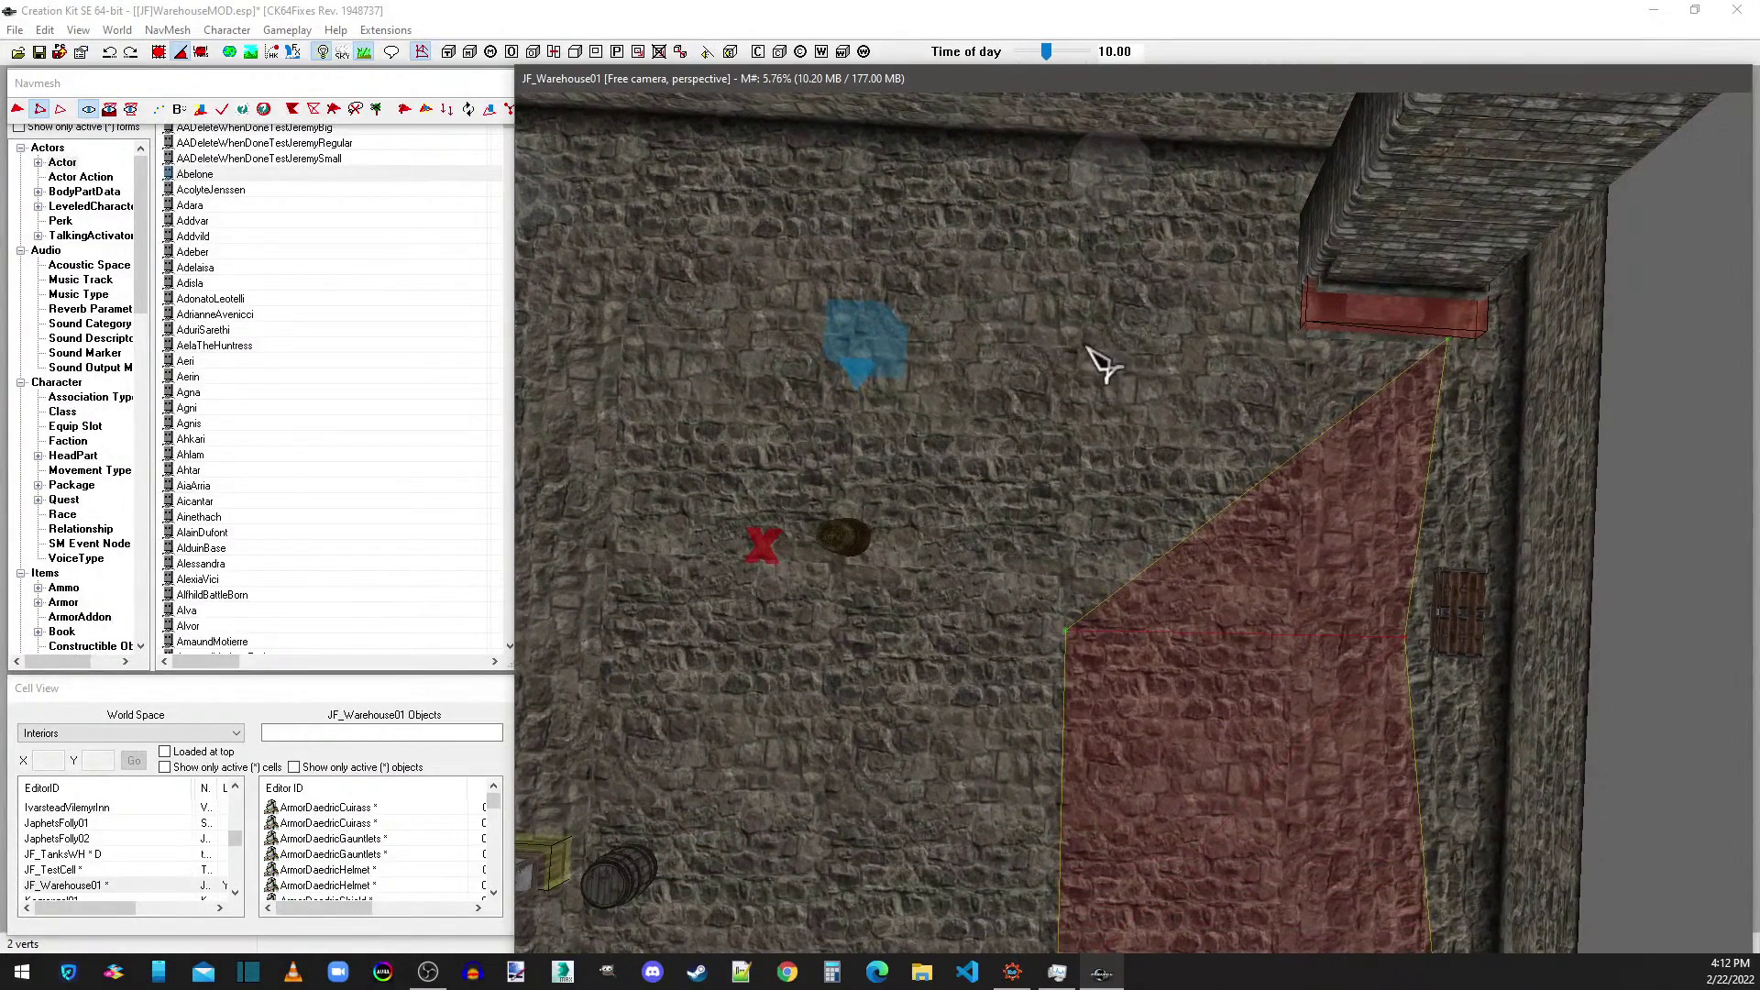
right_click(1299, 349, "ctrl")
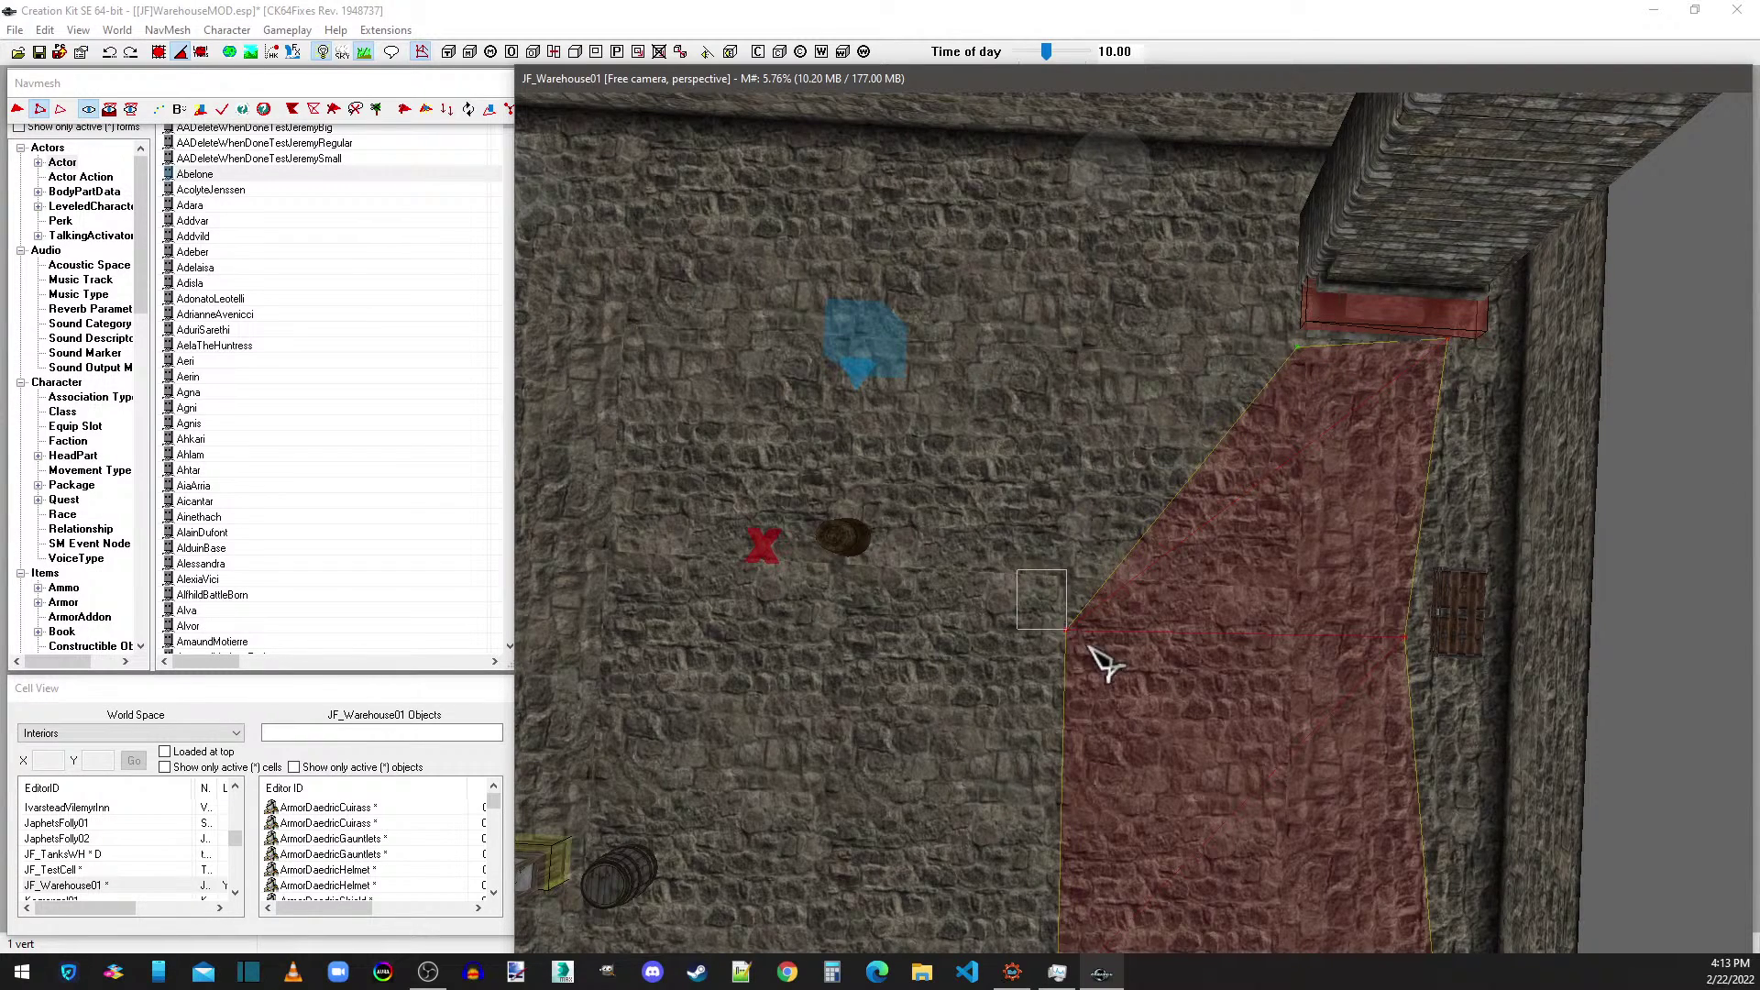
right_click(1245, 172, "ctrl")
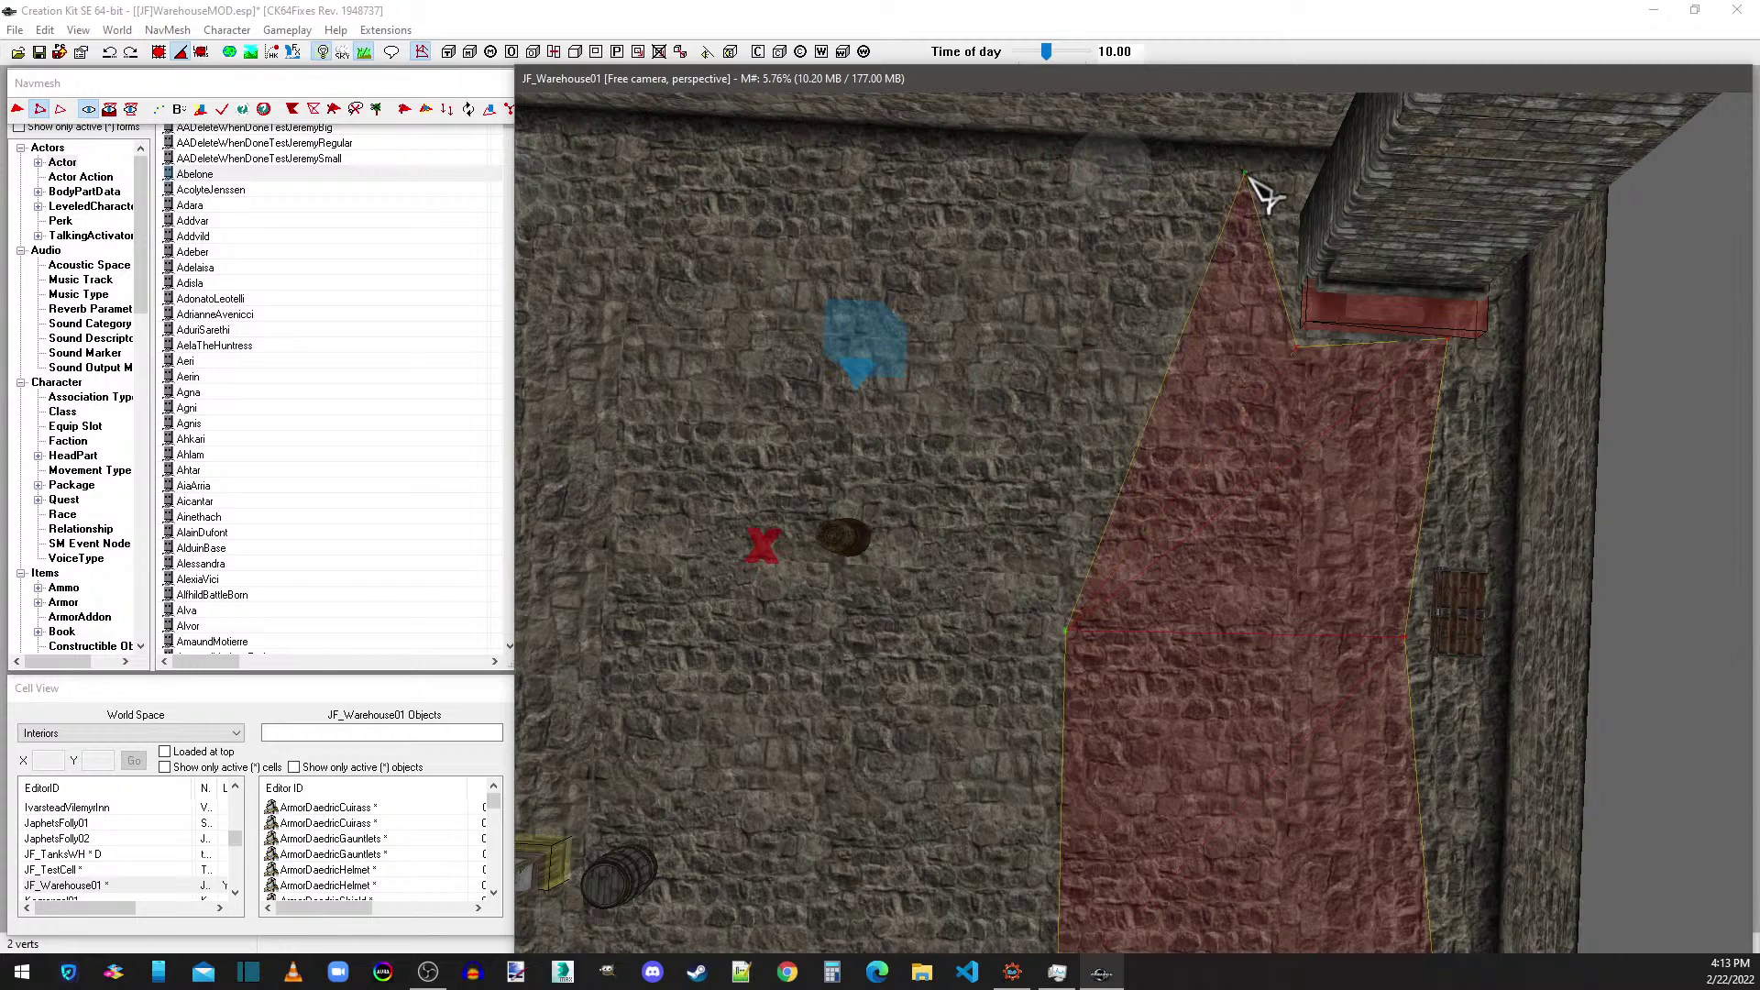
right_click(1043, 173, "ctrl")
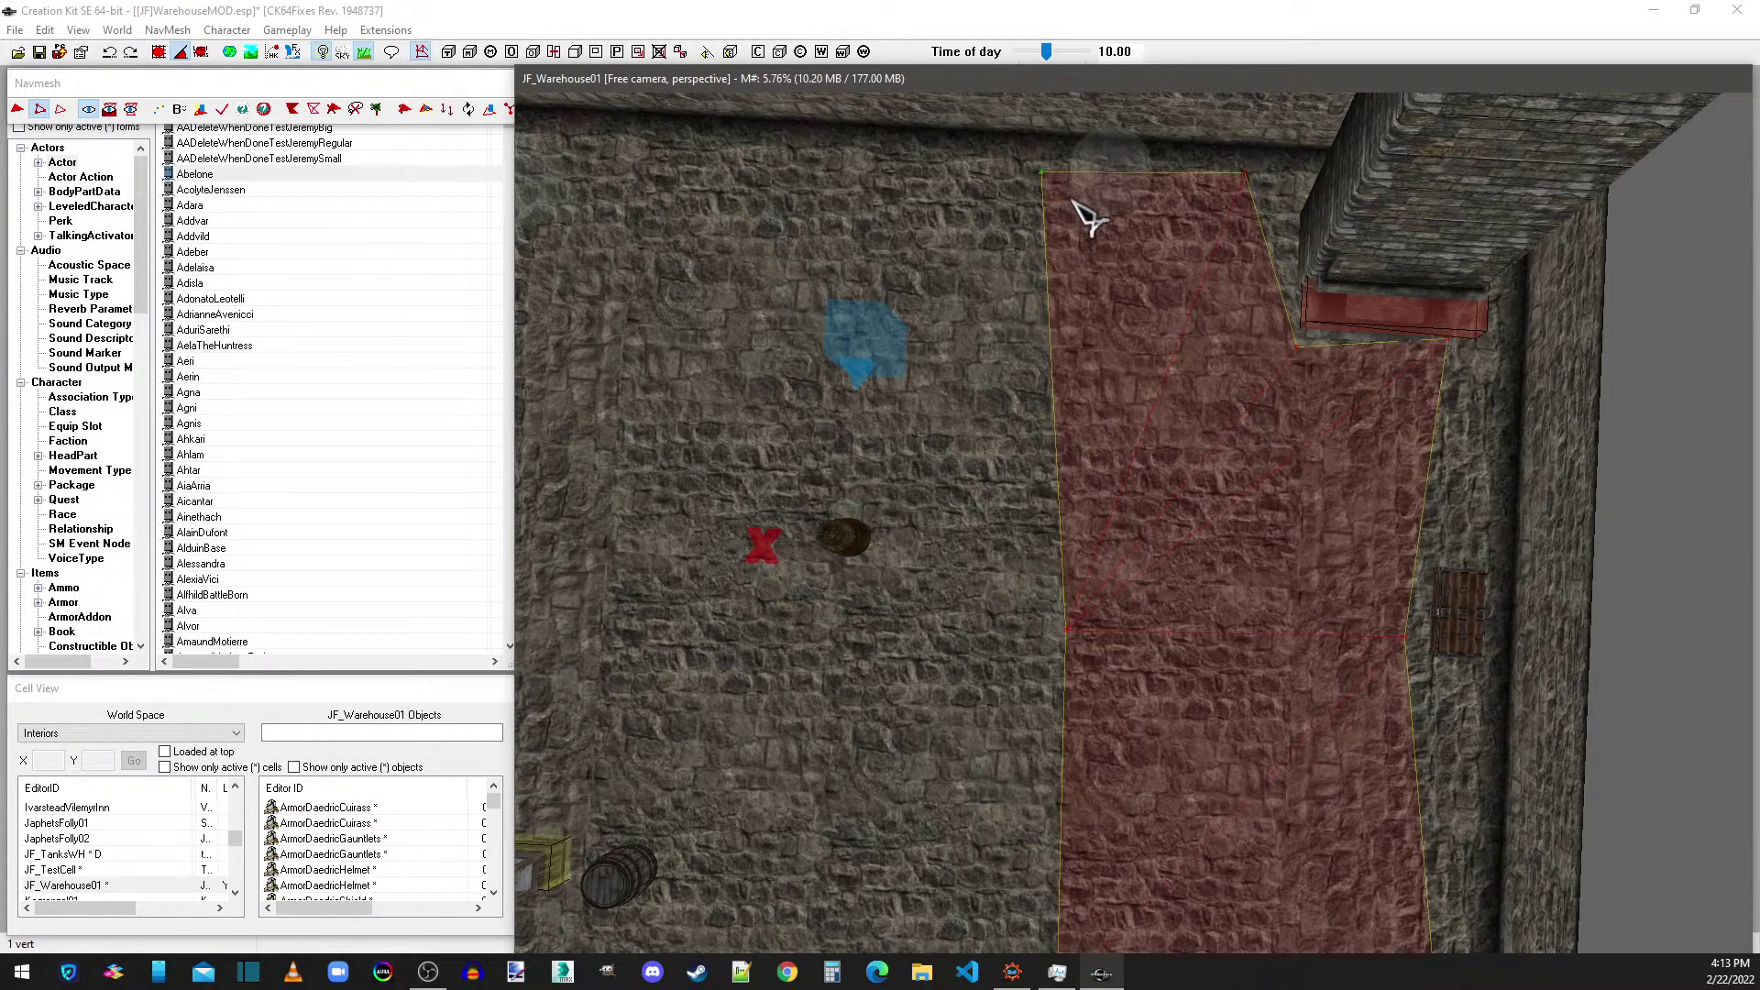
- Continue the navmesh along the far wall into the opposite corner and back to the red X marker
middle_click_drag(1143, 699, 1321, 705)
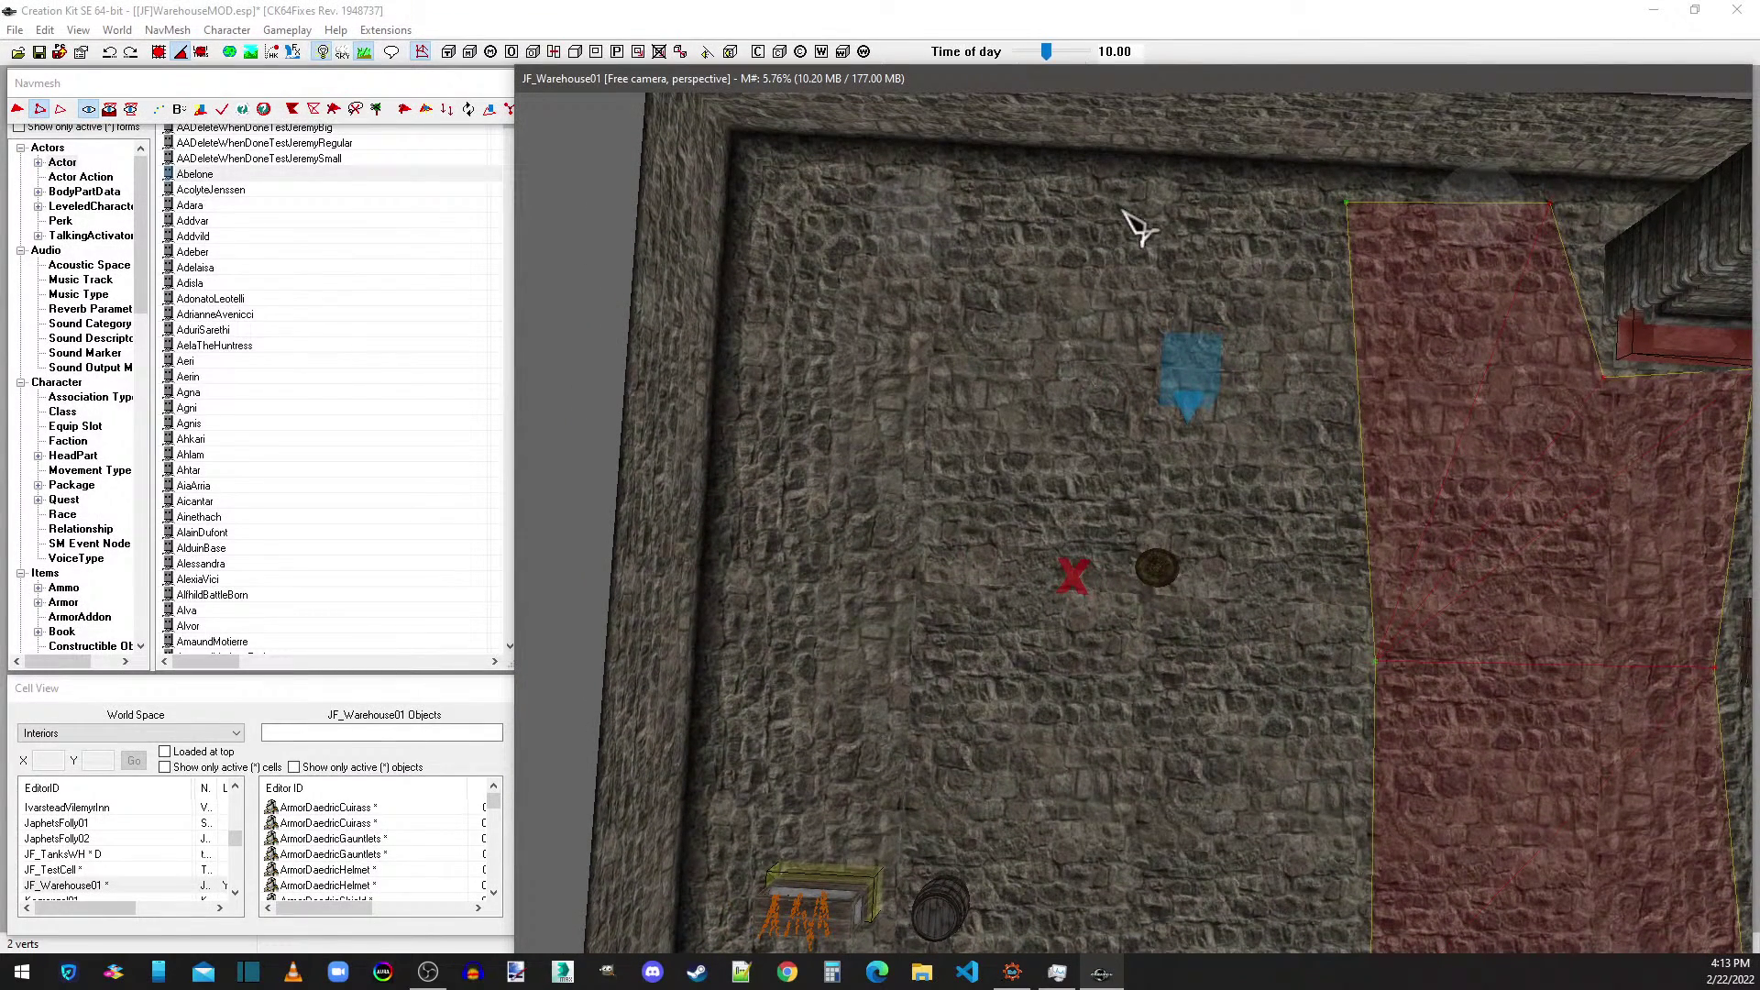
right_click(784, 183, "ctrl")
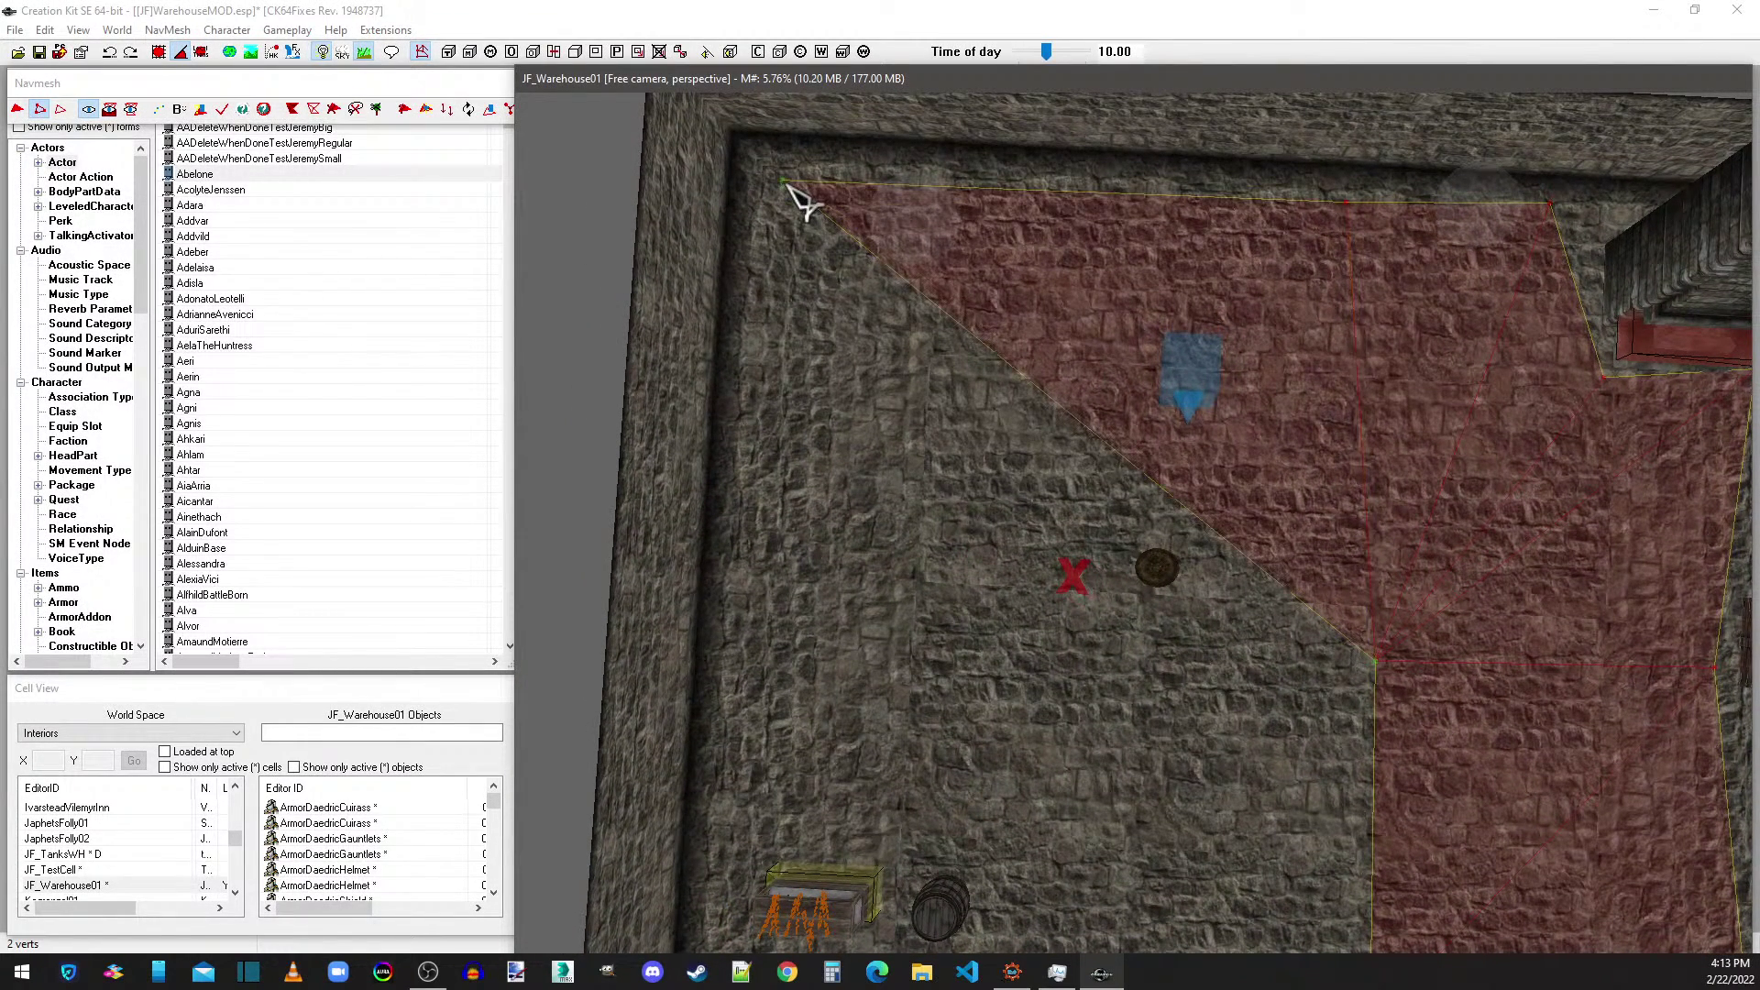
middle_click_drag(802, 207, 844, 216)
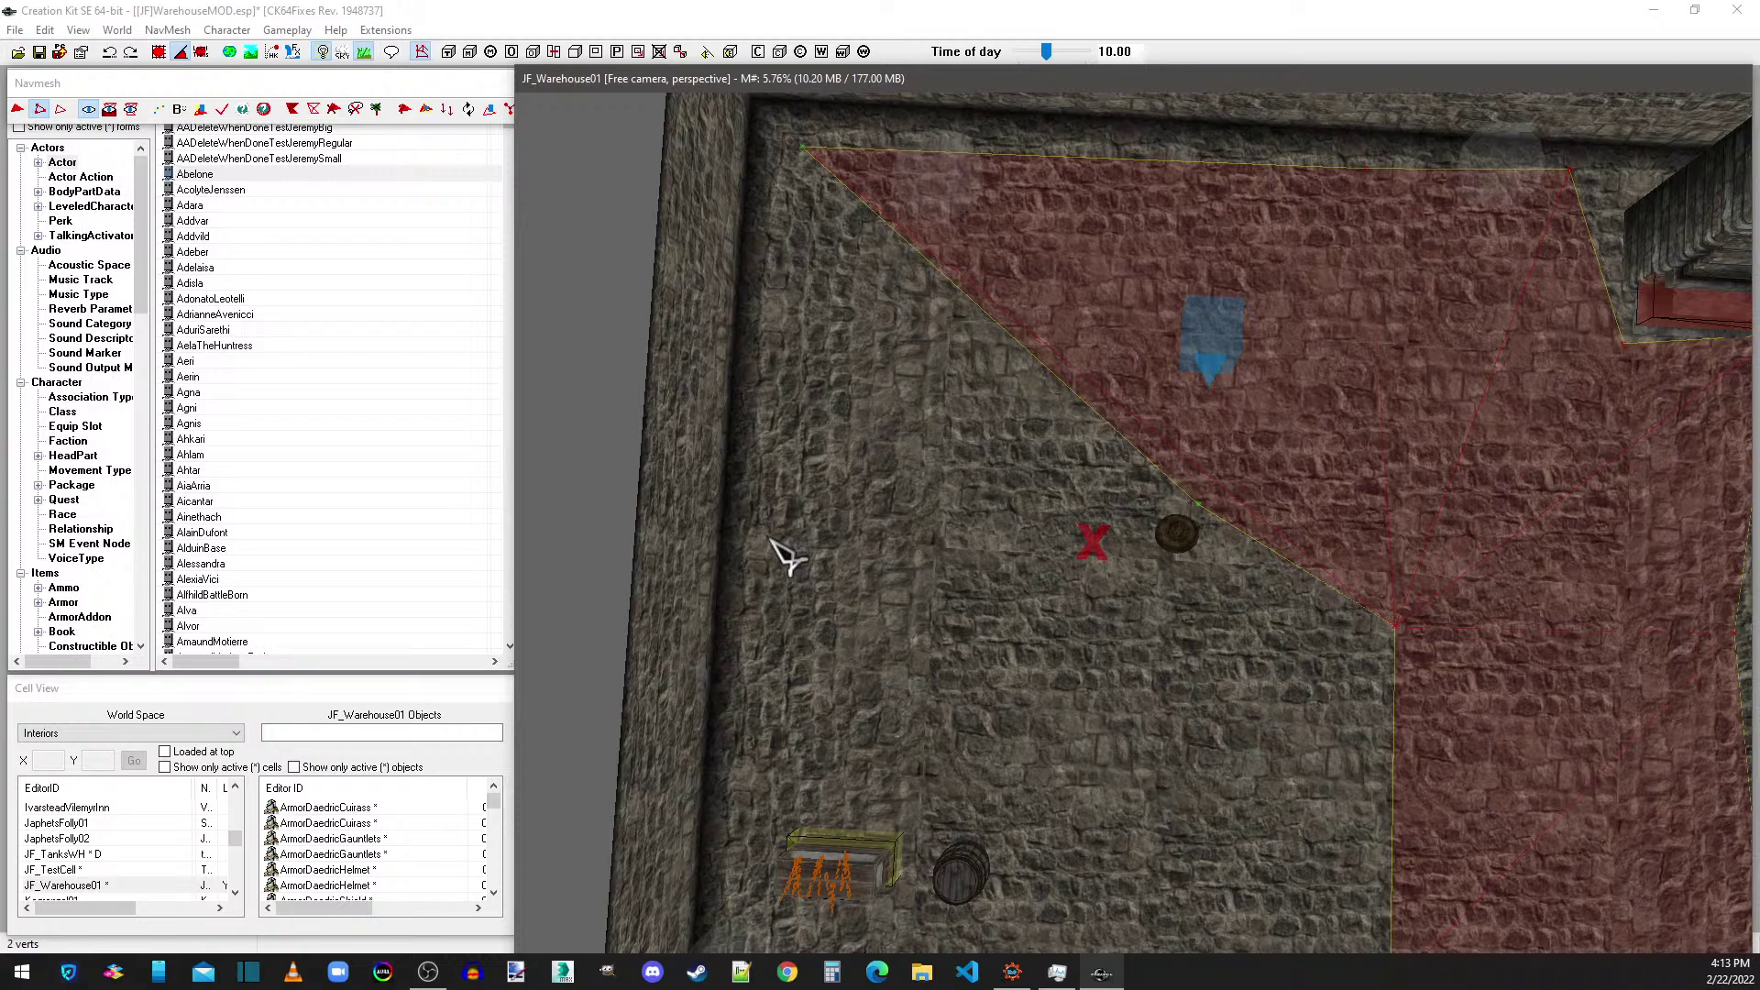
right_click(1133, 522, "ctrl")
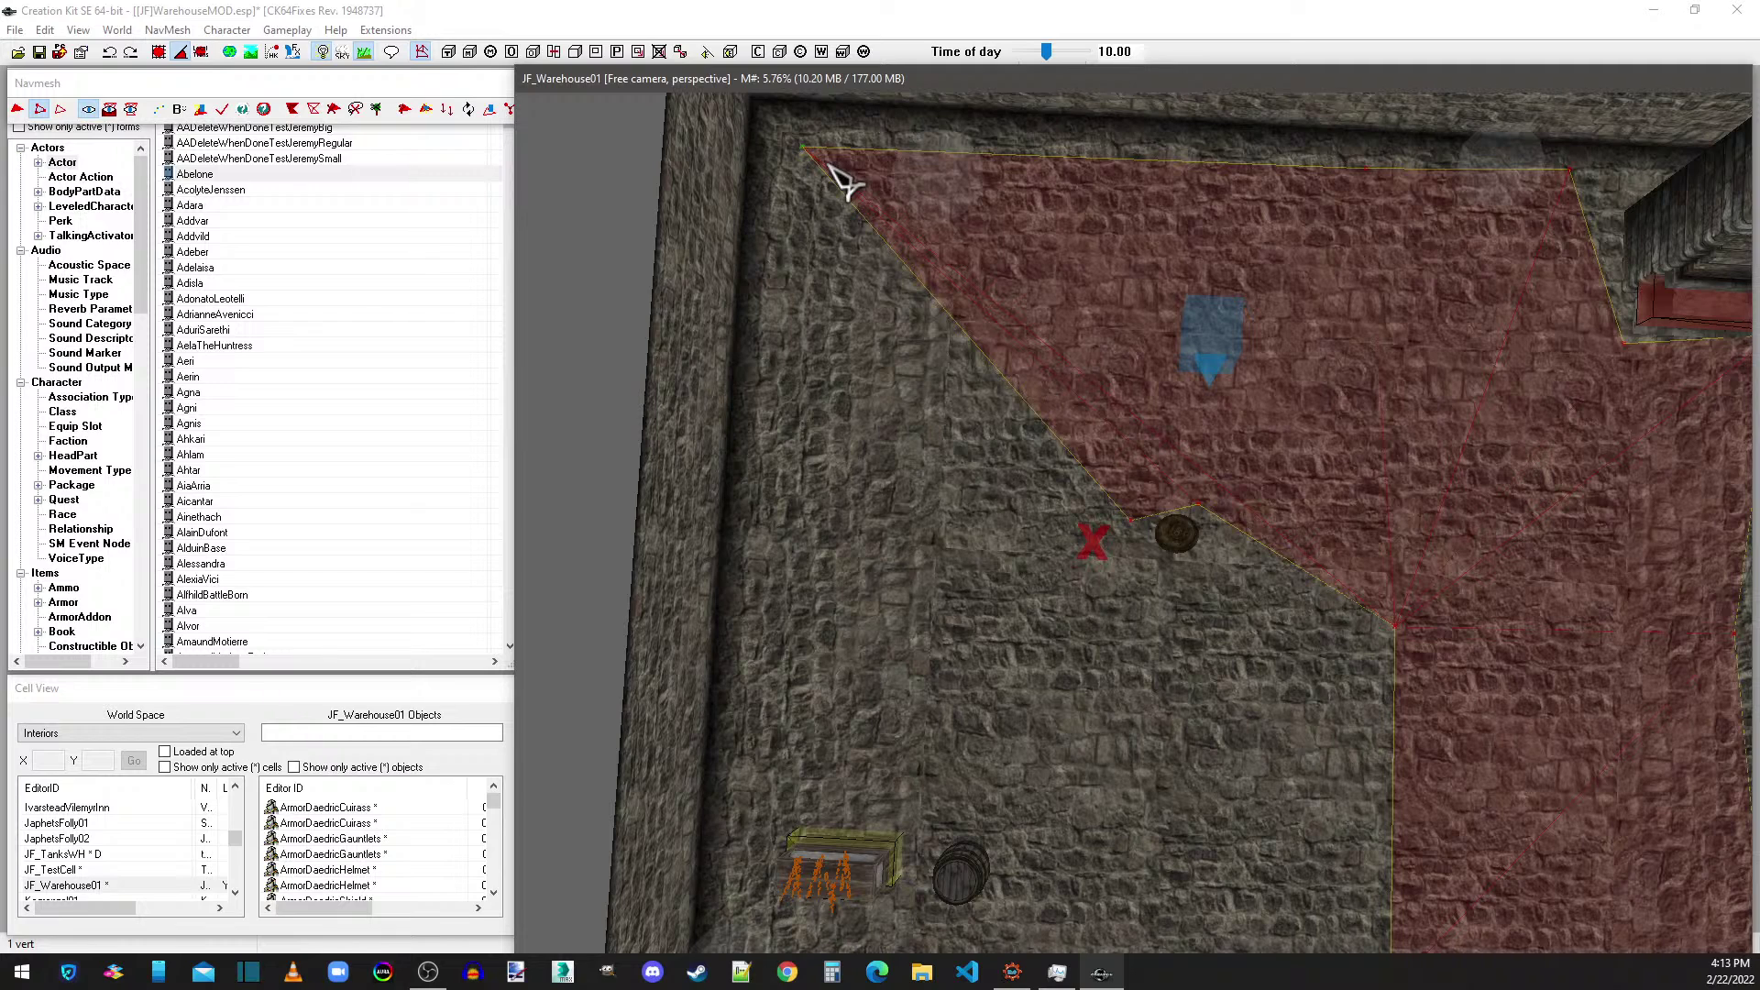
scroll(1160, 550, "down", 1)
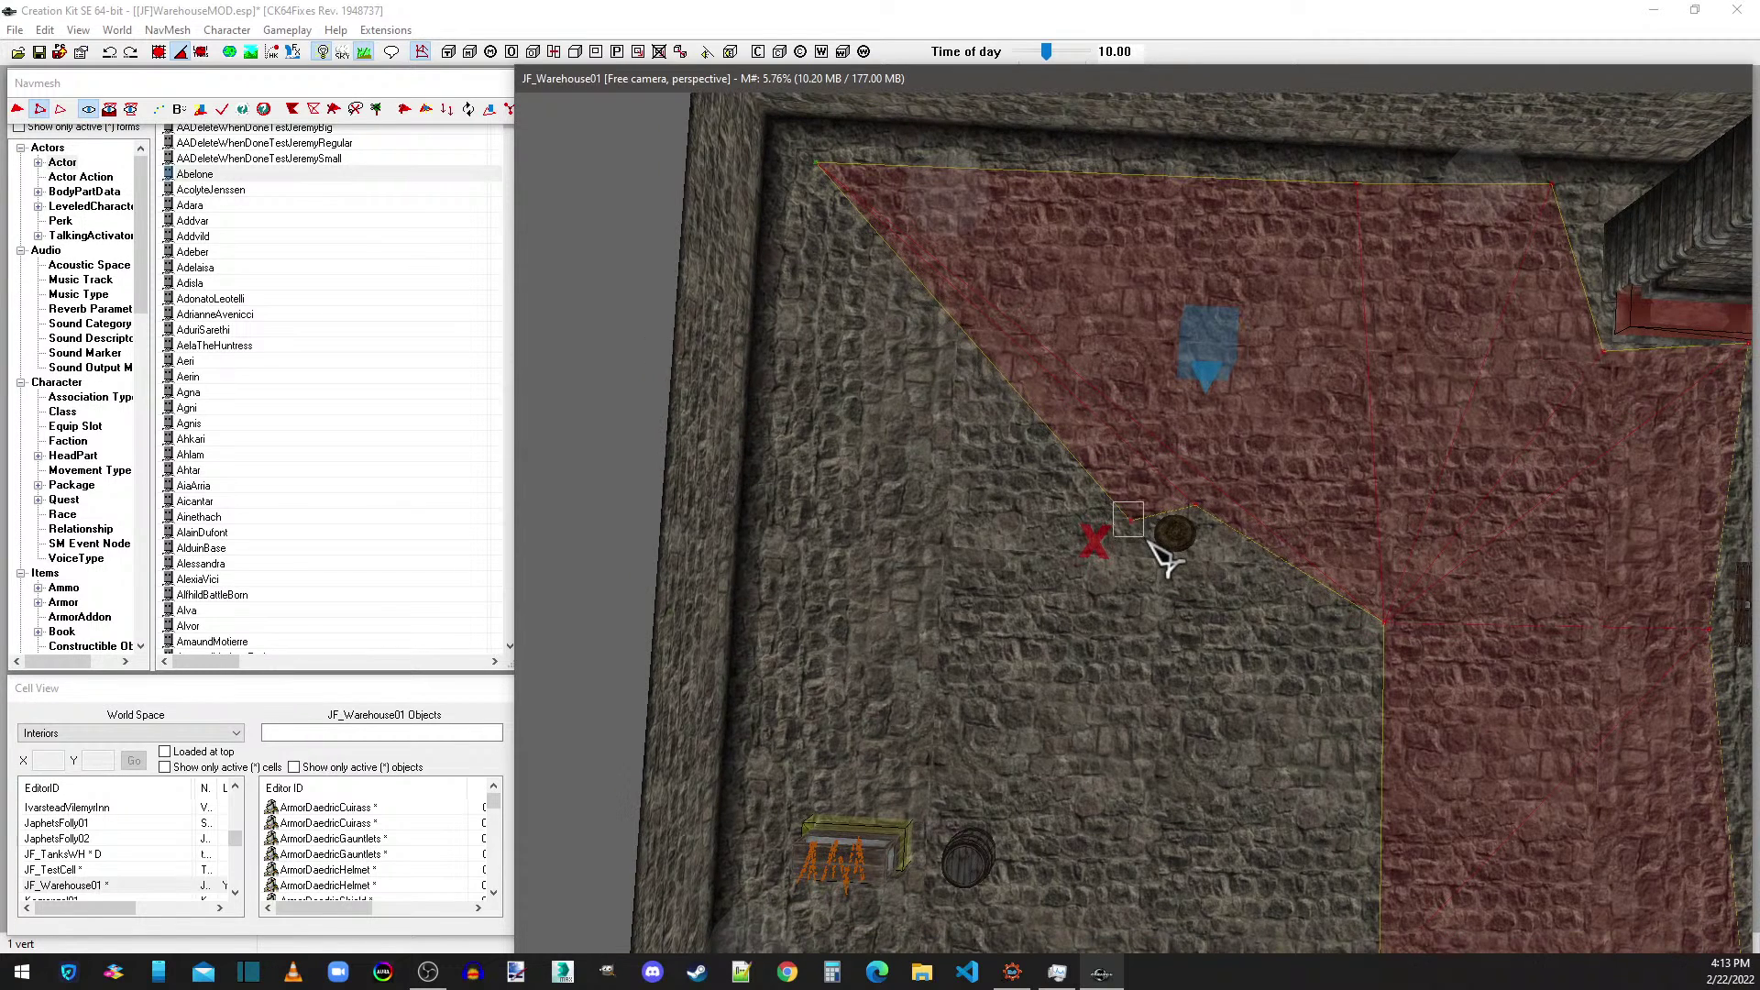
right_click(773, 543, "ctrl")
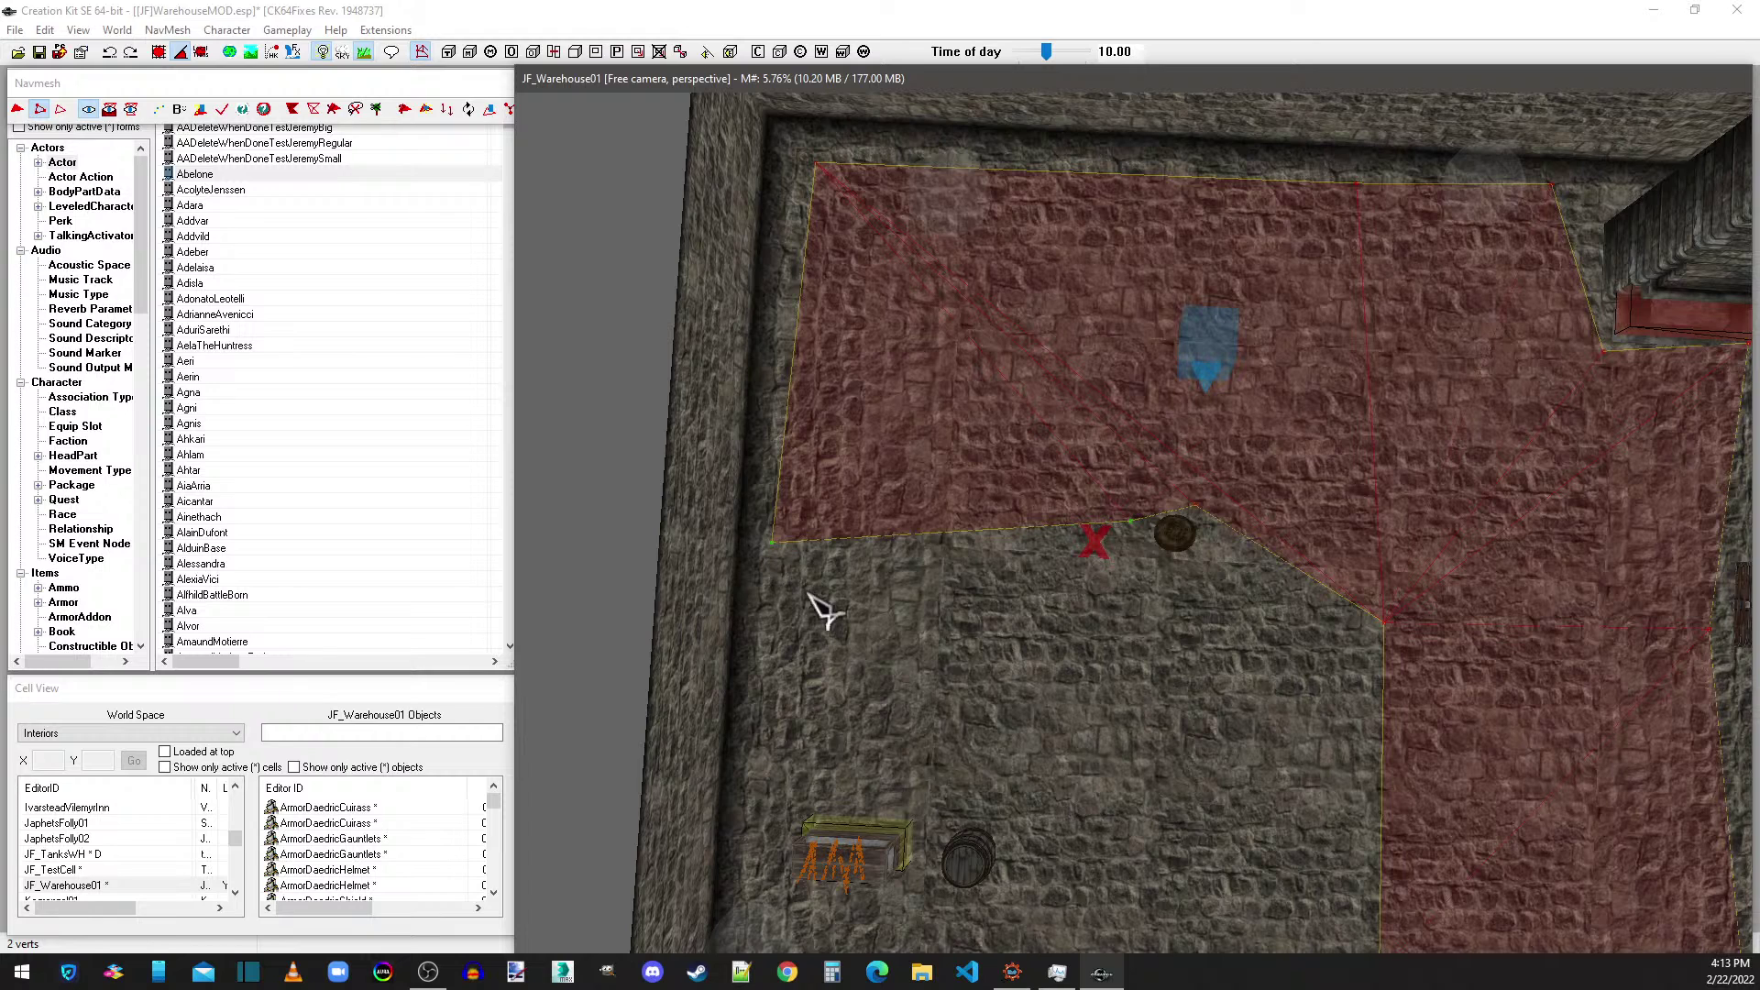
- Extend the navmesh from the red X marker along the opposite wall, stopping short of the workbench and the dark barrel
middle_click_drag(821, 602, 994, 550)
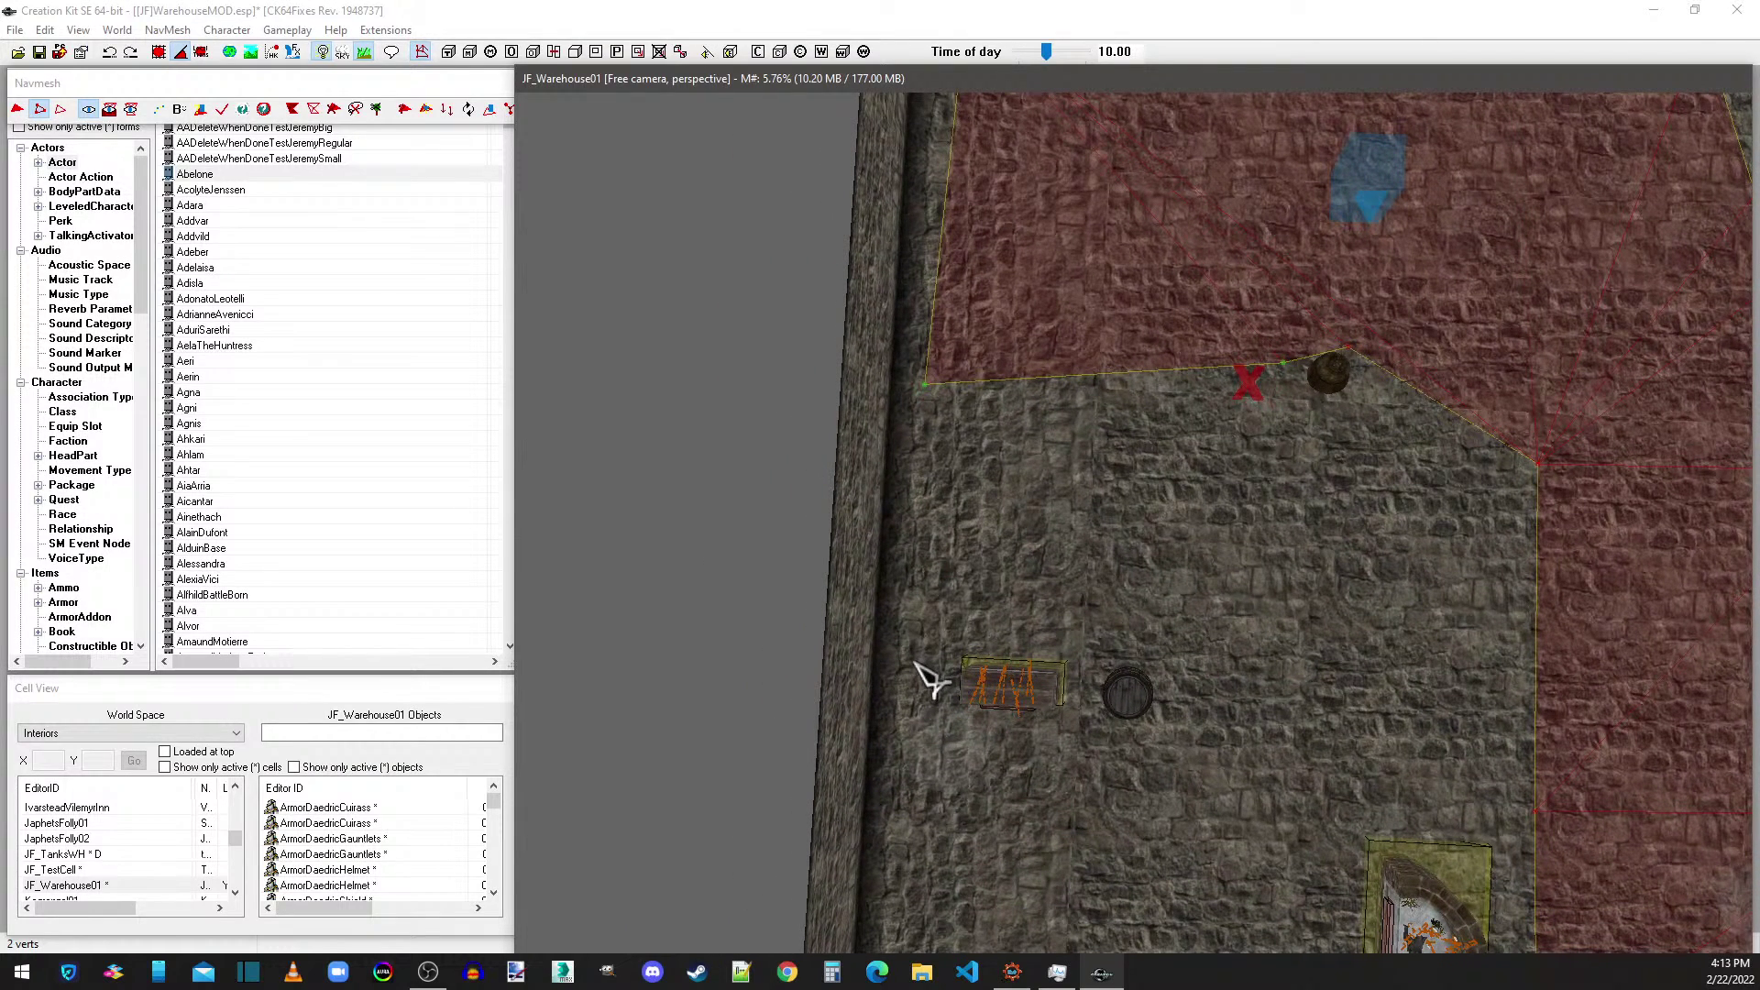
right_click(919, 647, "ctrl")
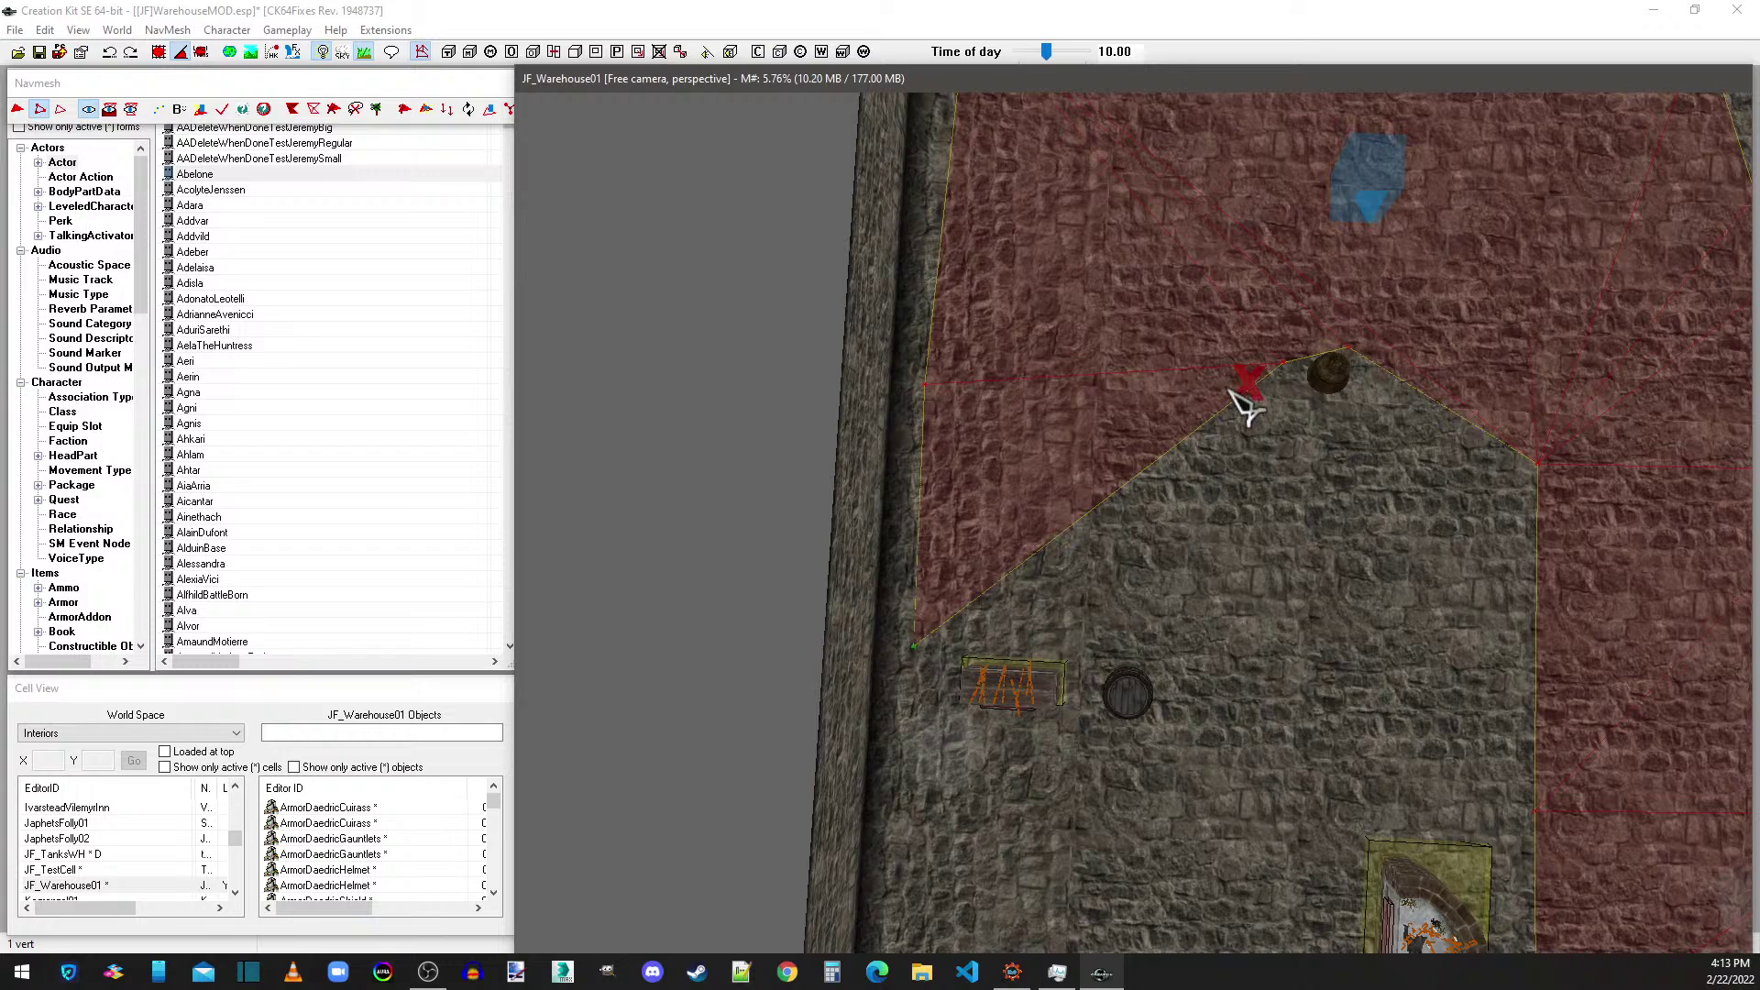
left_click(1285, 366, "ctrl")
right_click(1316, 410)
left_click(914, 647, "ctrl")
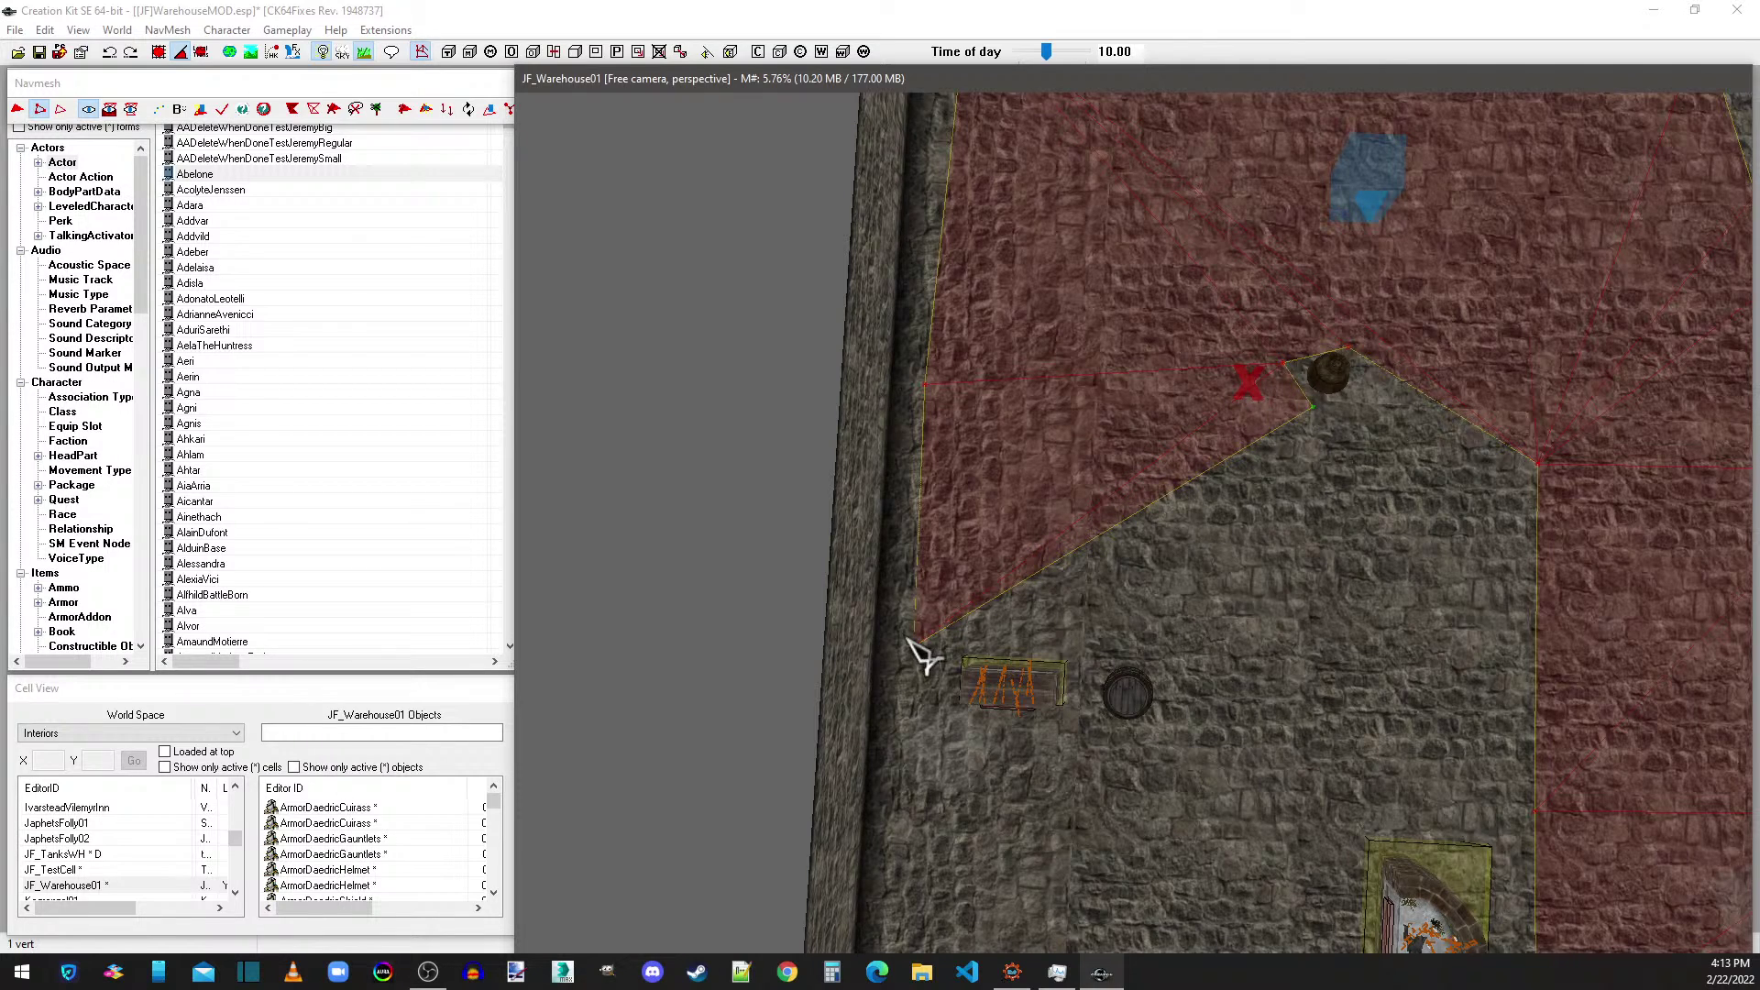
right_click(1308, 661)
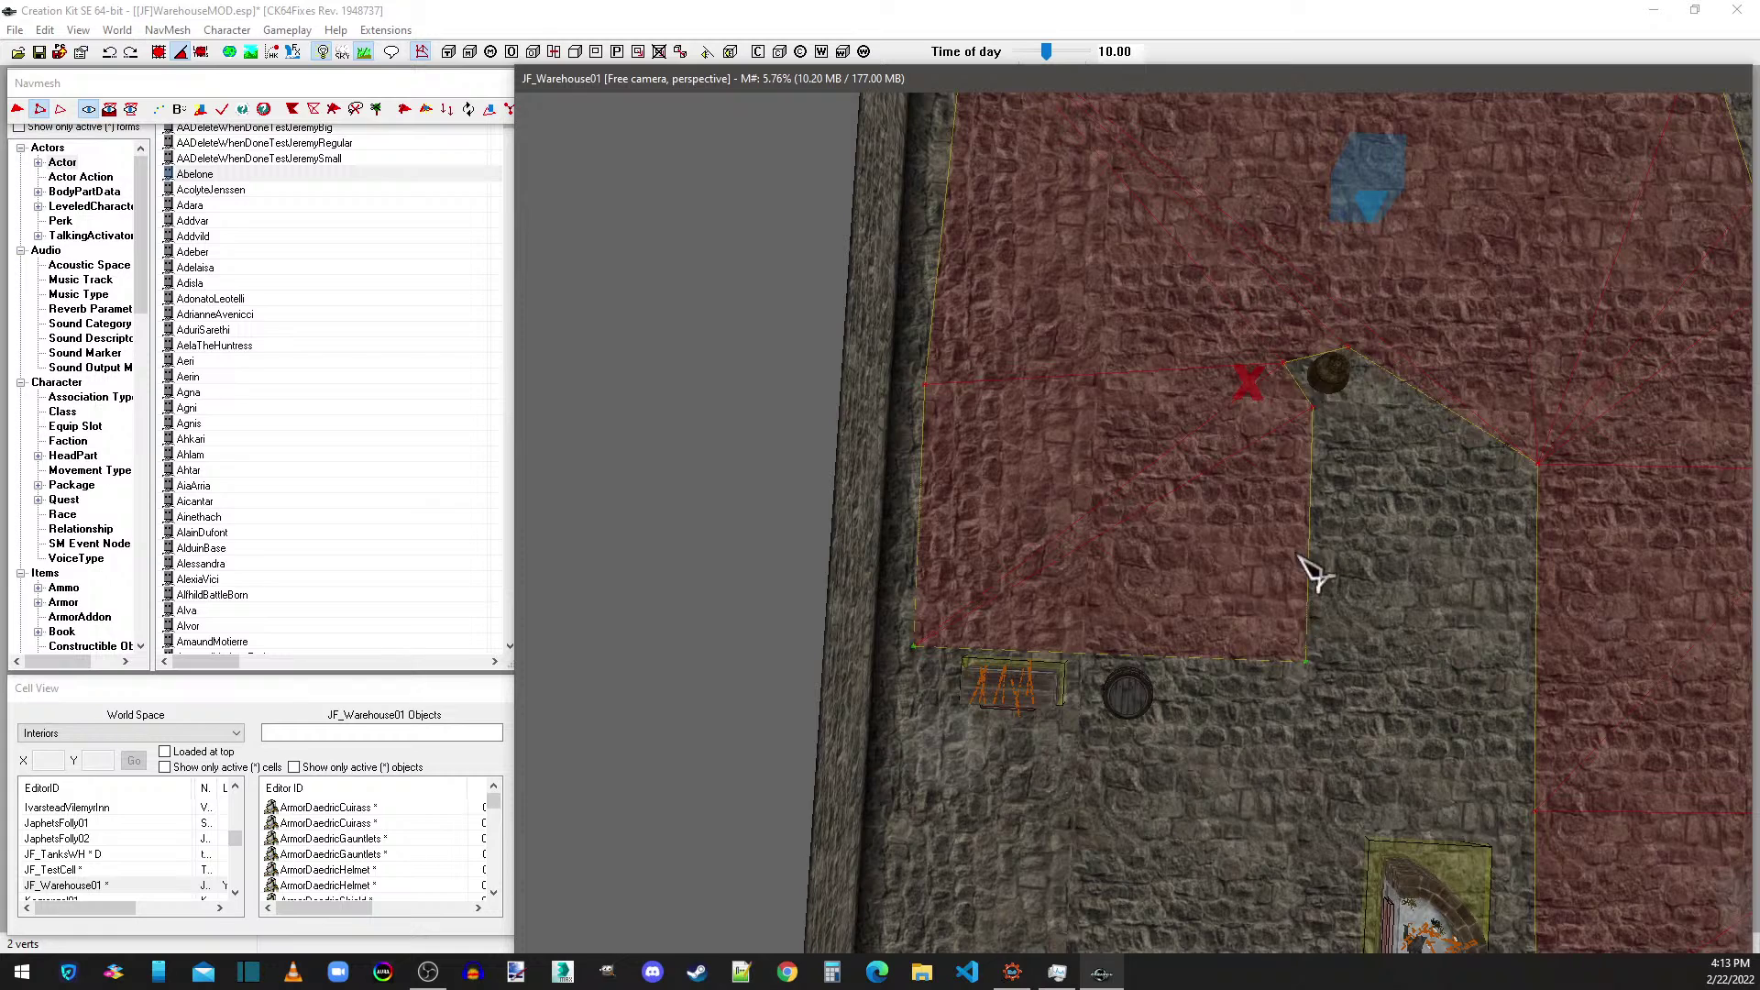
- Add a navmesh triangle on the near side of the round wooden object beside the red X marker
left_click(1302, 408)
left_click(1311, 409, "ctrl")
right_click(1360, 394, "ctrl")
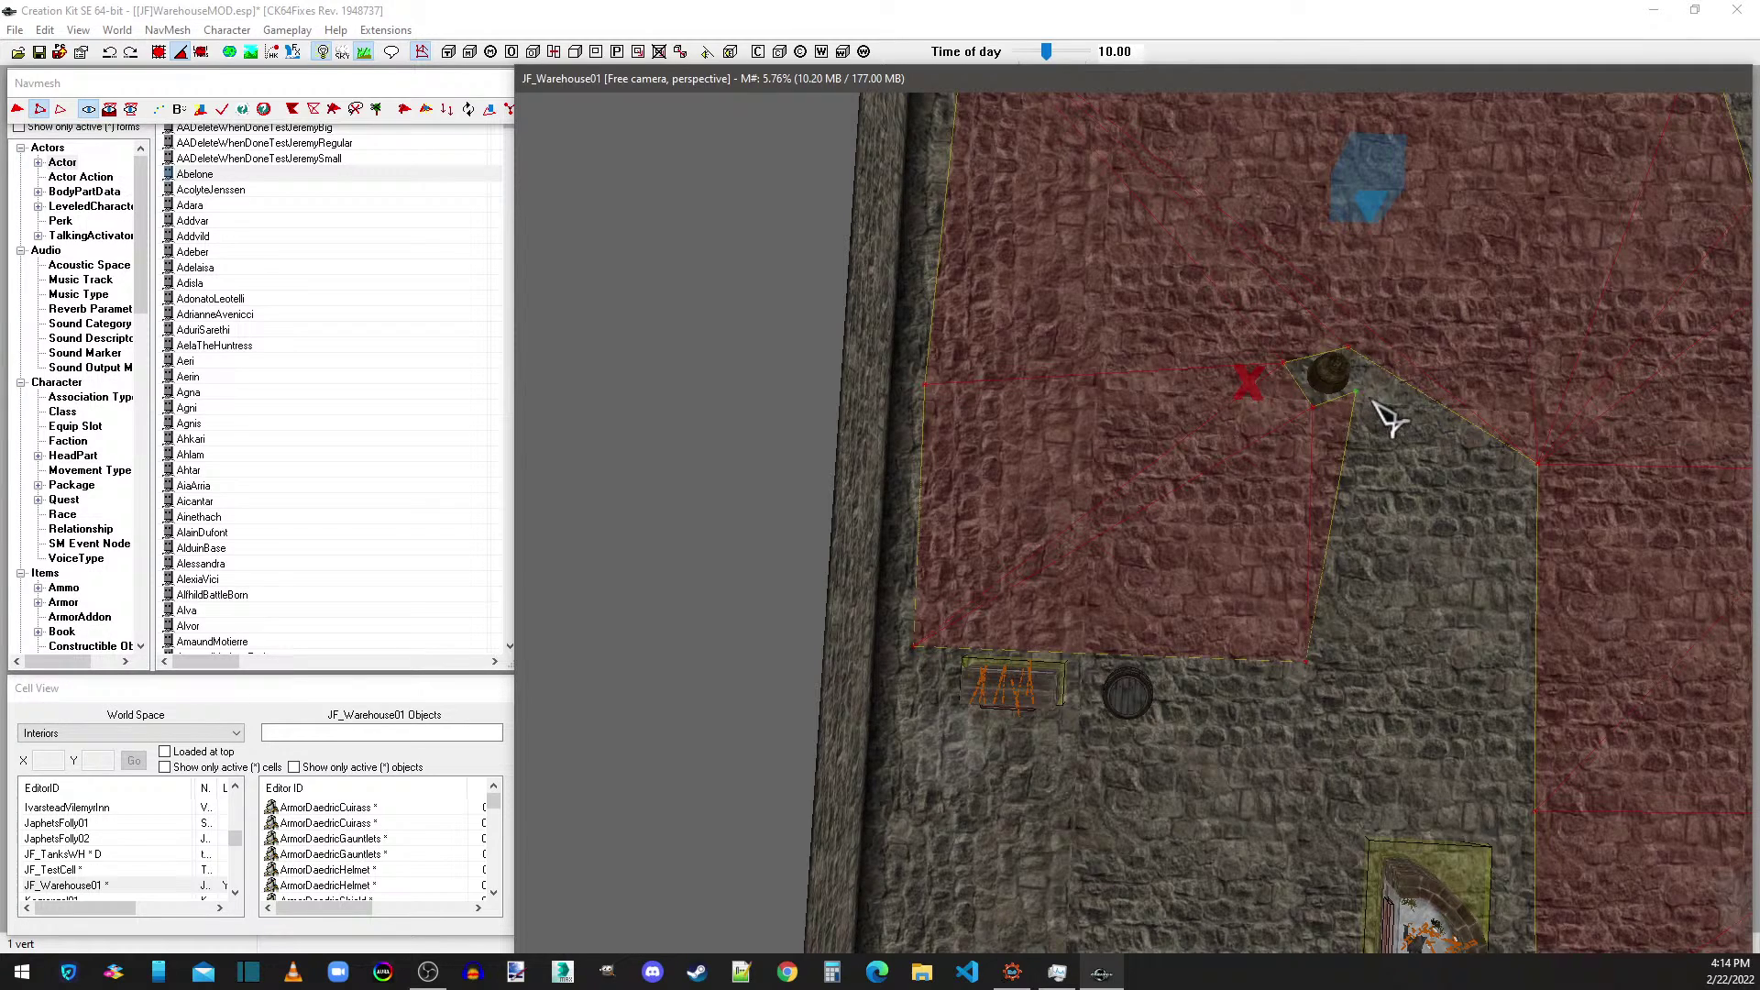
- Create three triangles from existing vertices to bridge the gap between the two navmesh sections, from the round wooden object toward the middle forge
left_click(1349, 350, "ctrl")
left_click(426, 110)
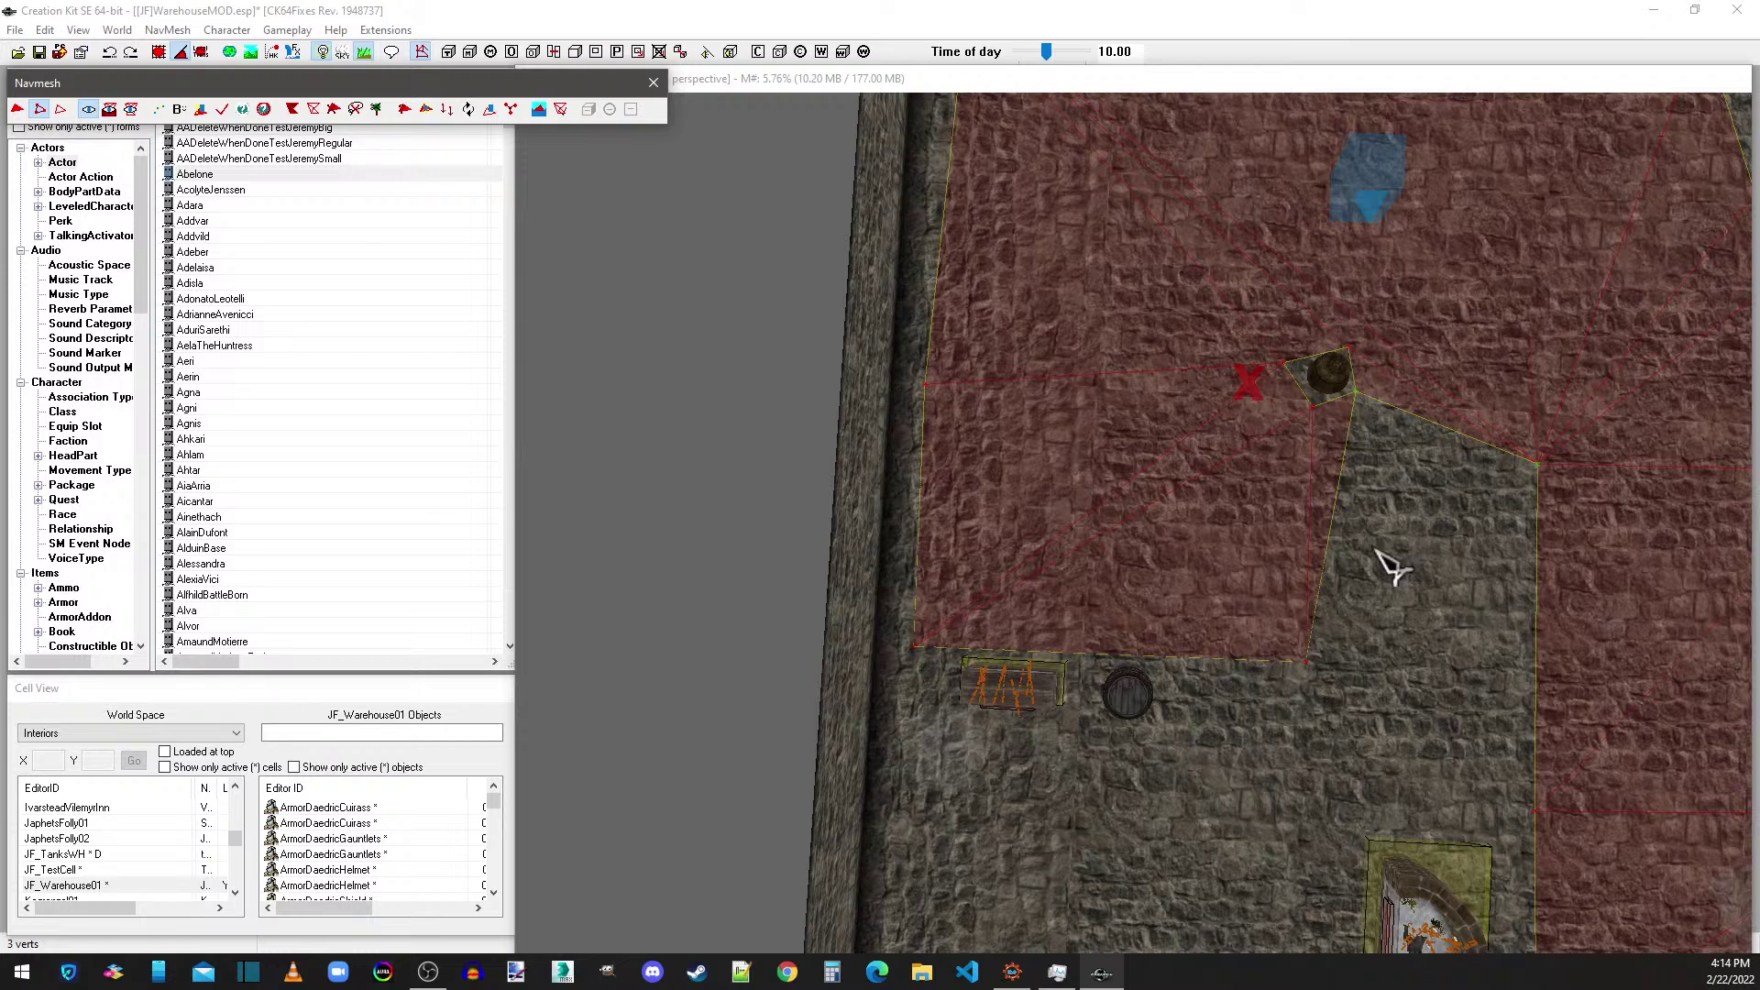
left_click_drag(1279, 643, 1341, 683)
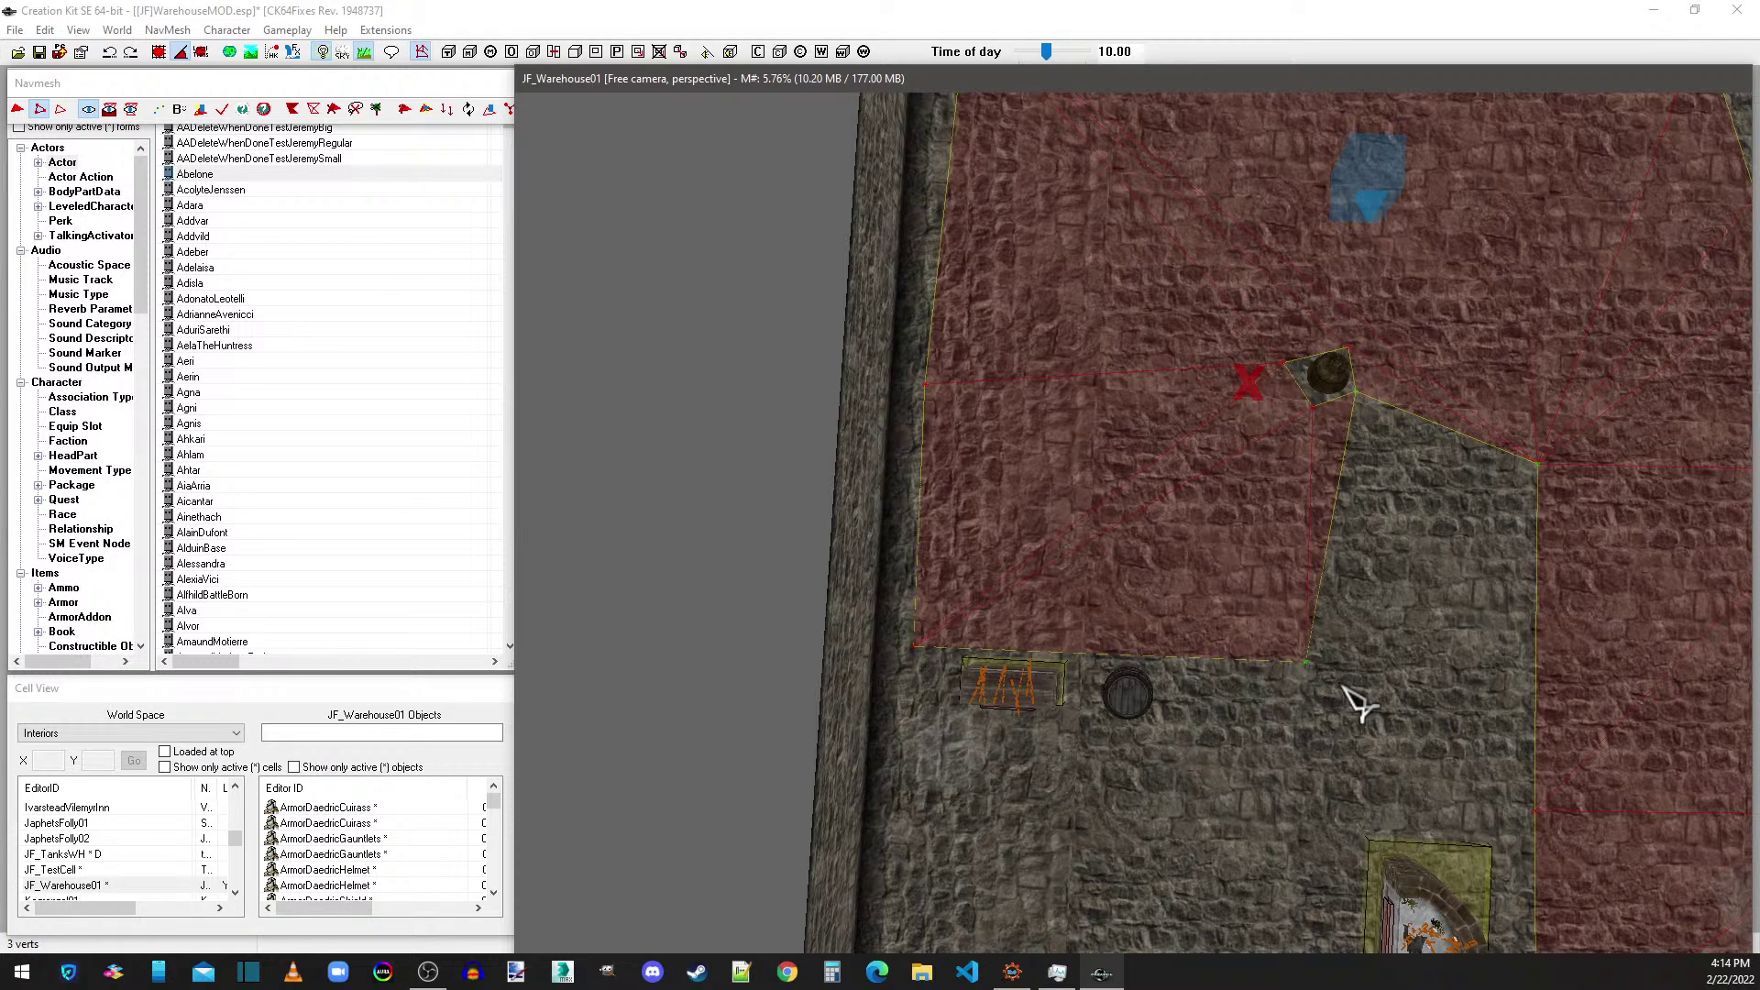
left_click(426, 109)
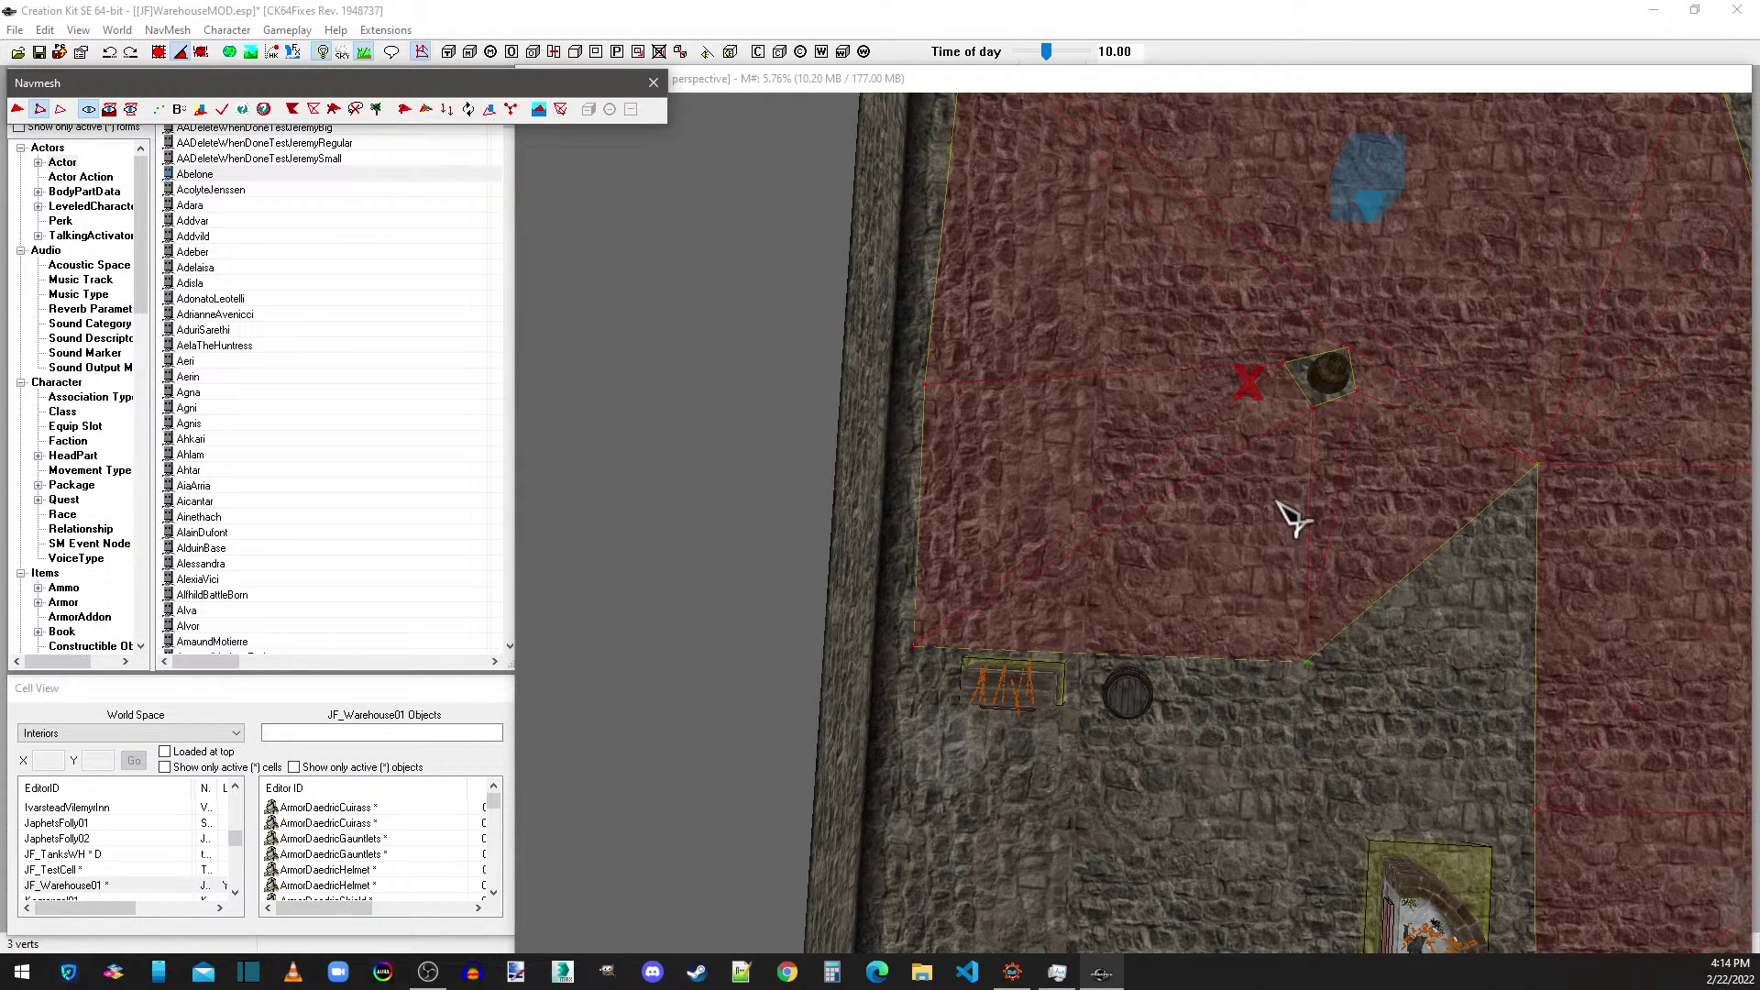
middle_click_drag(1293, 518, 1206, 409)
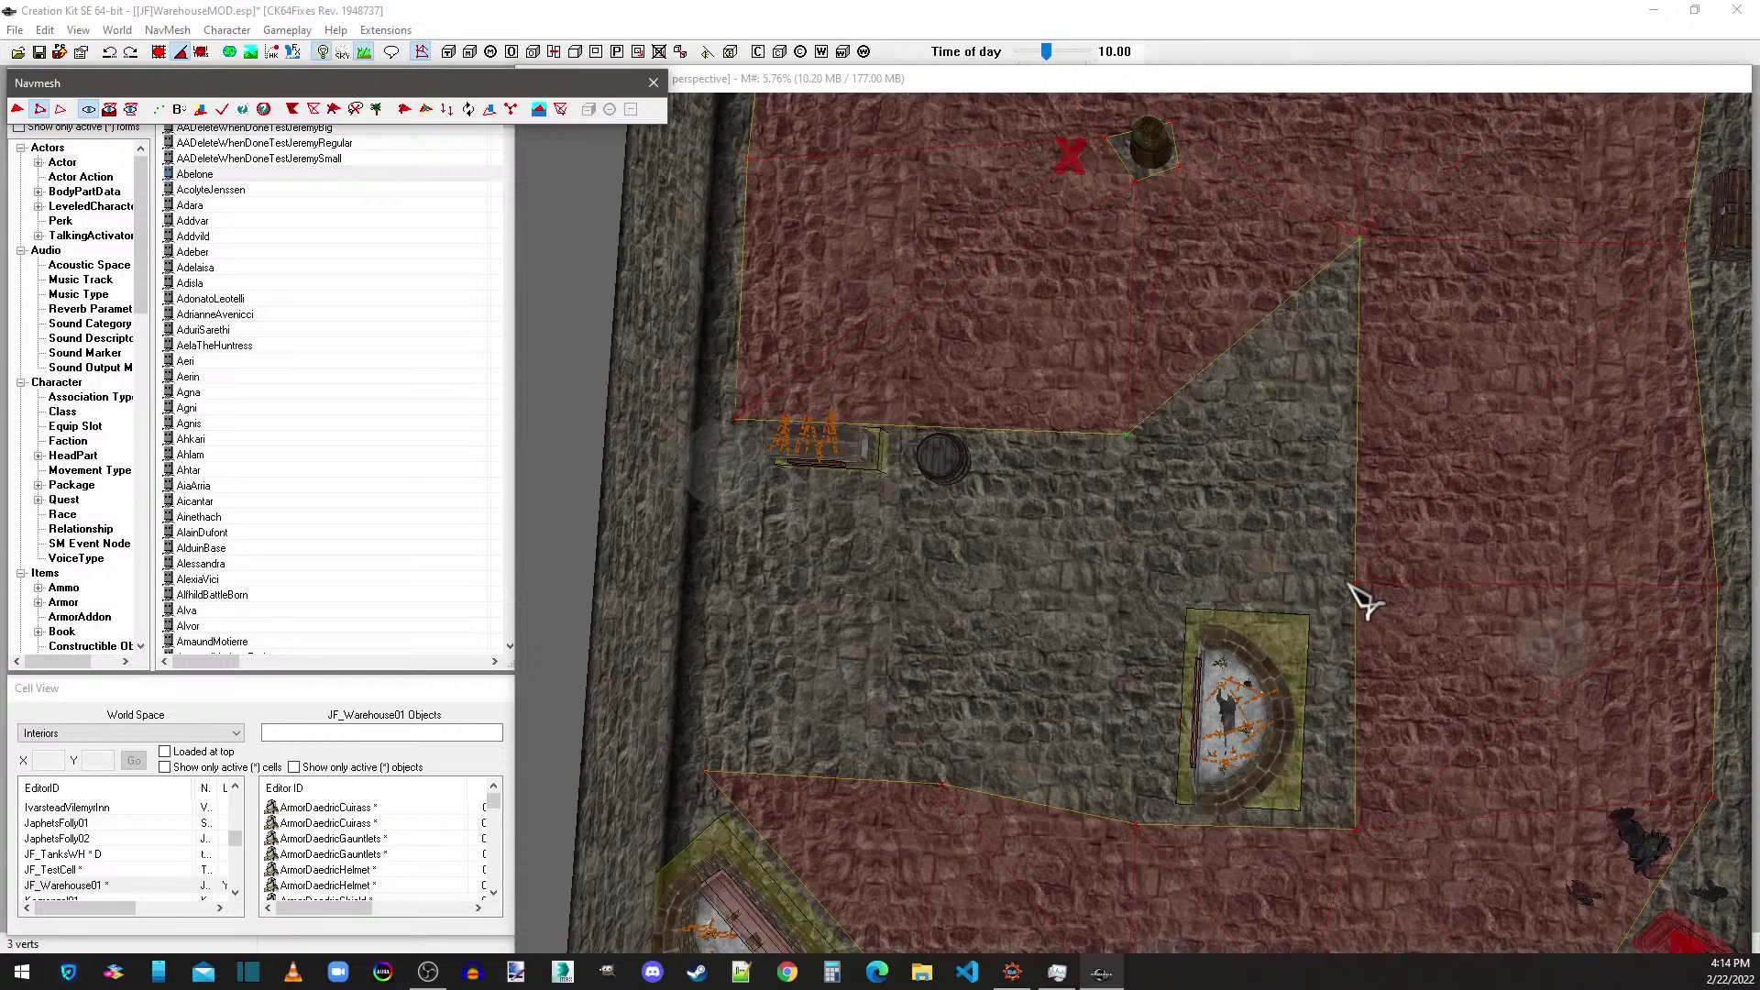
left_click(1363, 601)
left_click(426, 110)
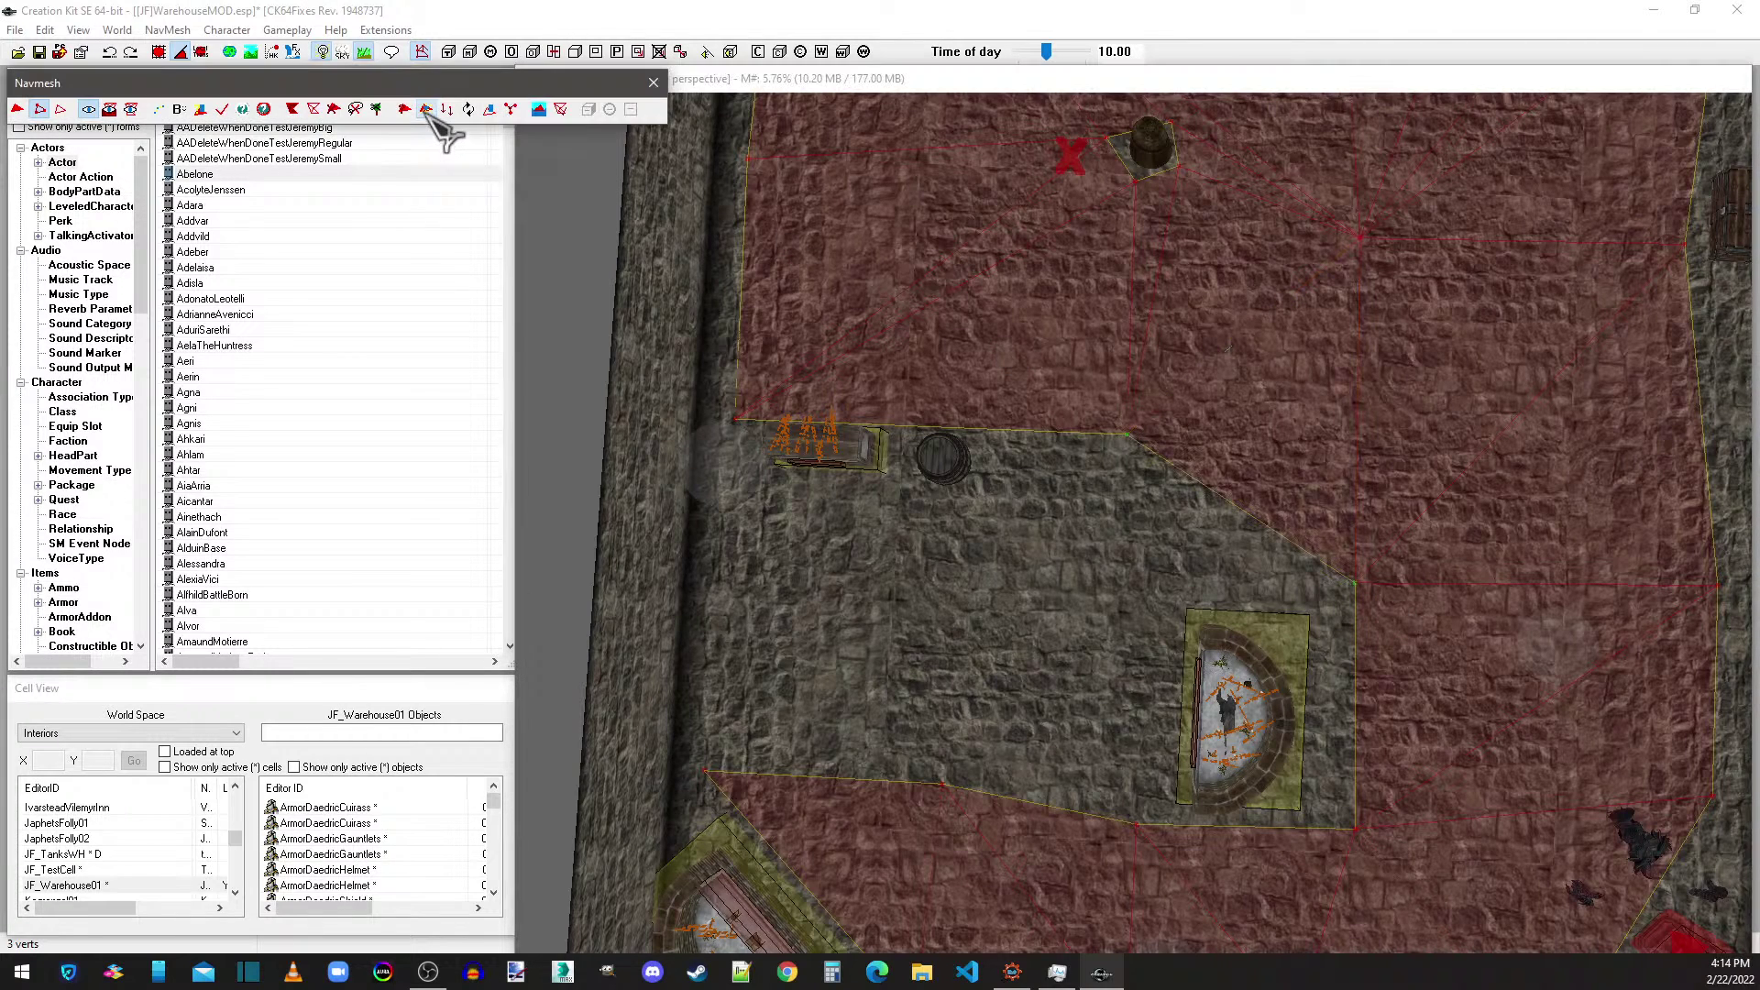
- Add a navmesh triangle with a new vertex at the corner of the floor beside the middle forge
middle_click_drag(1157, 635, 1168, 677)
left_click(1146, 616)
key("f")
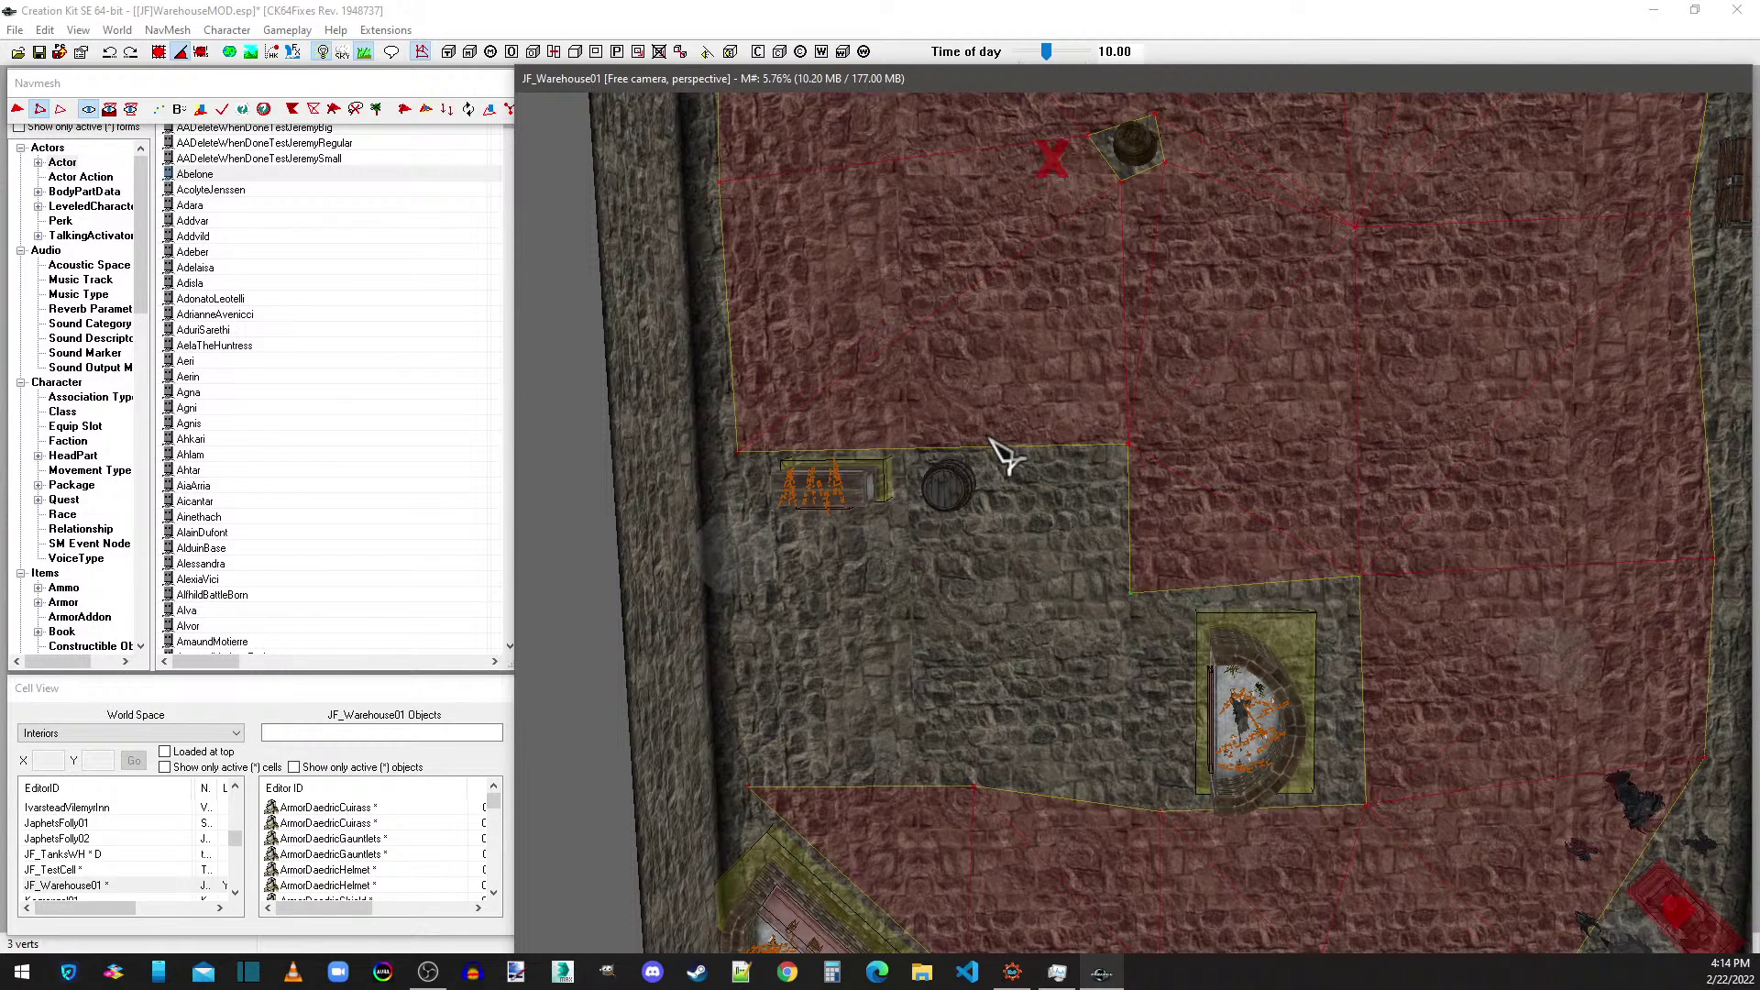
- Rework the navmesh edge behind the workbench, adding a vertex beside the dark barrel and rejoining the edge to the wall
left_click(735, 447)
left_click_drag(736, 452, 839, 450)
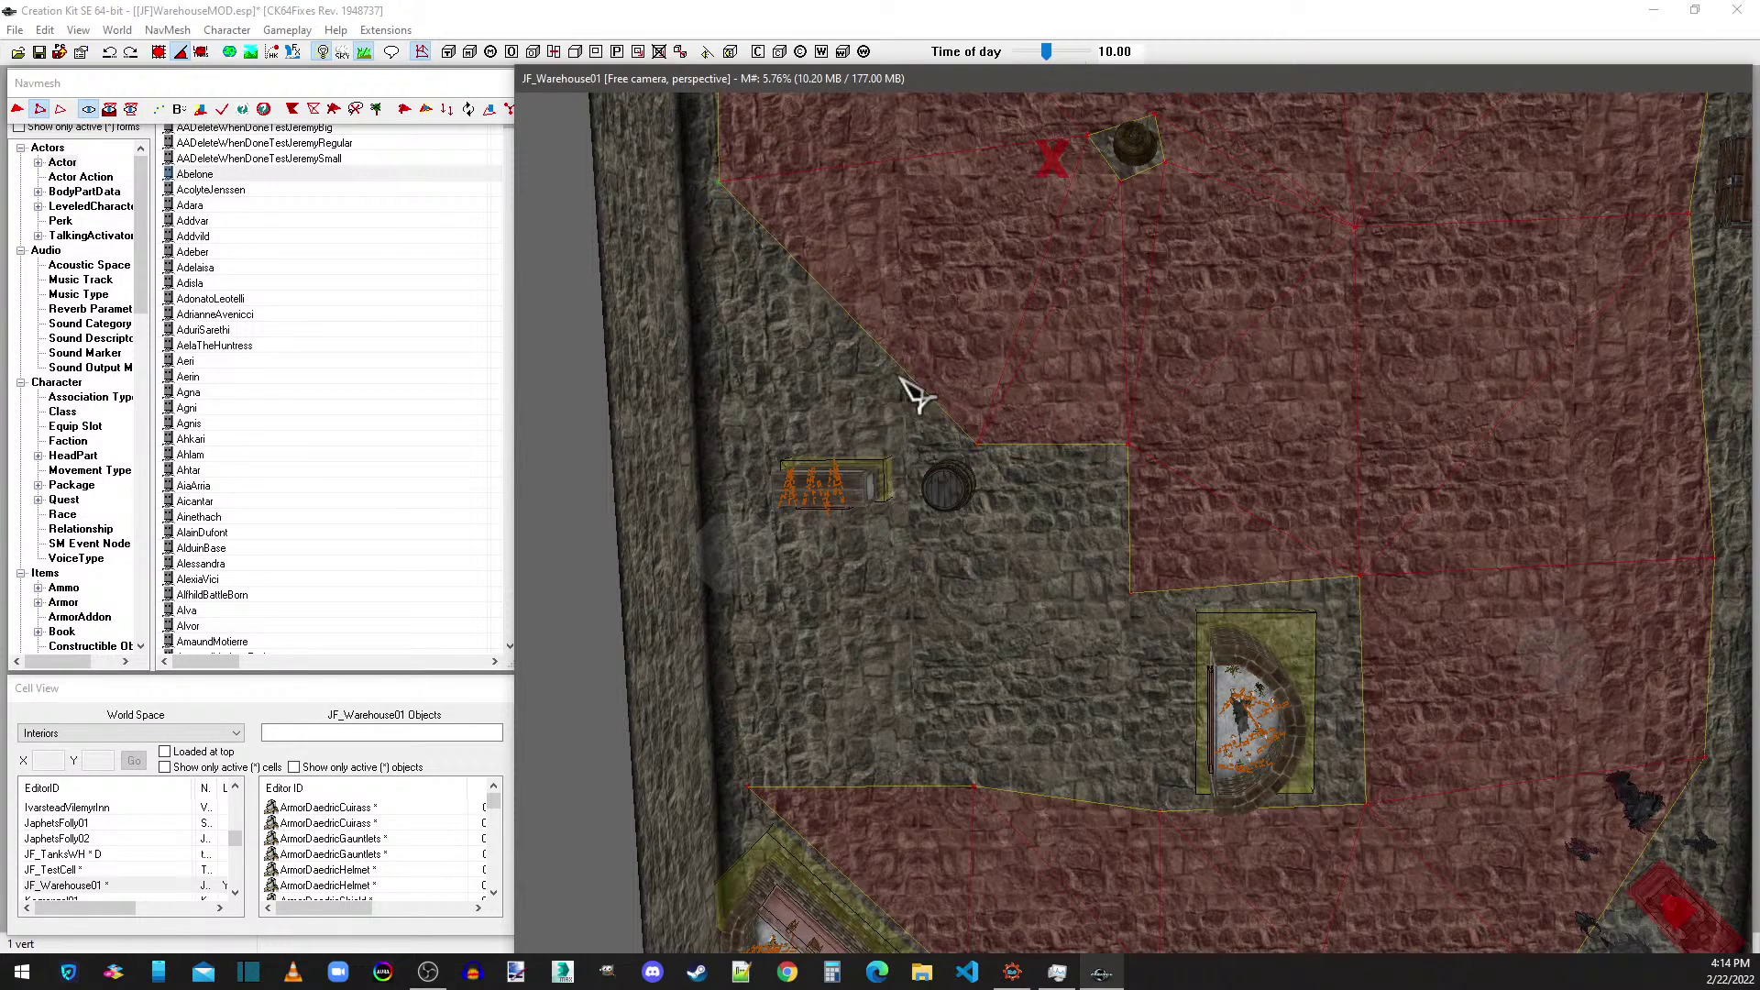
left_click(975, 446, "ctrl")
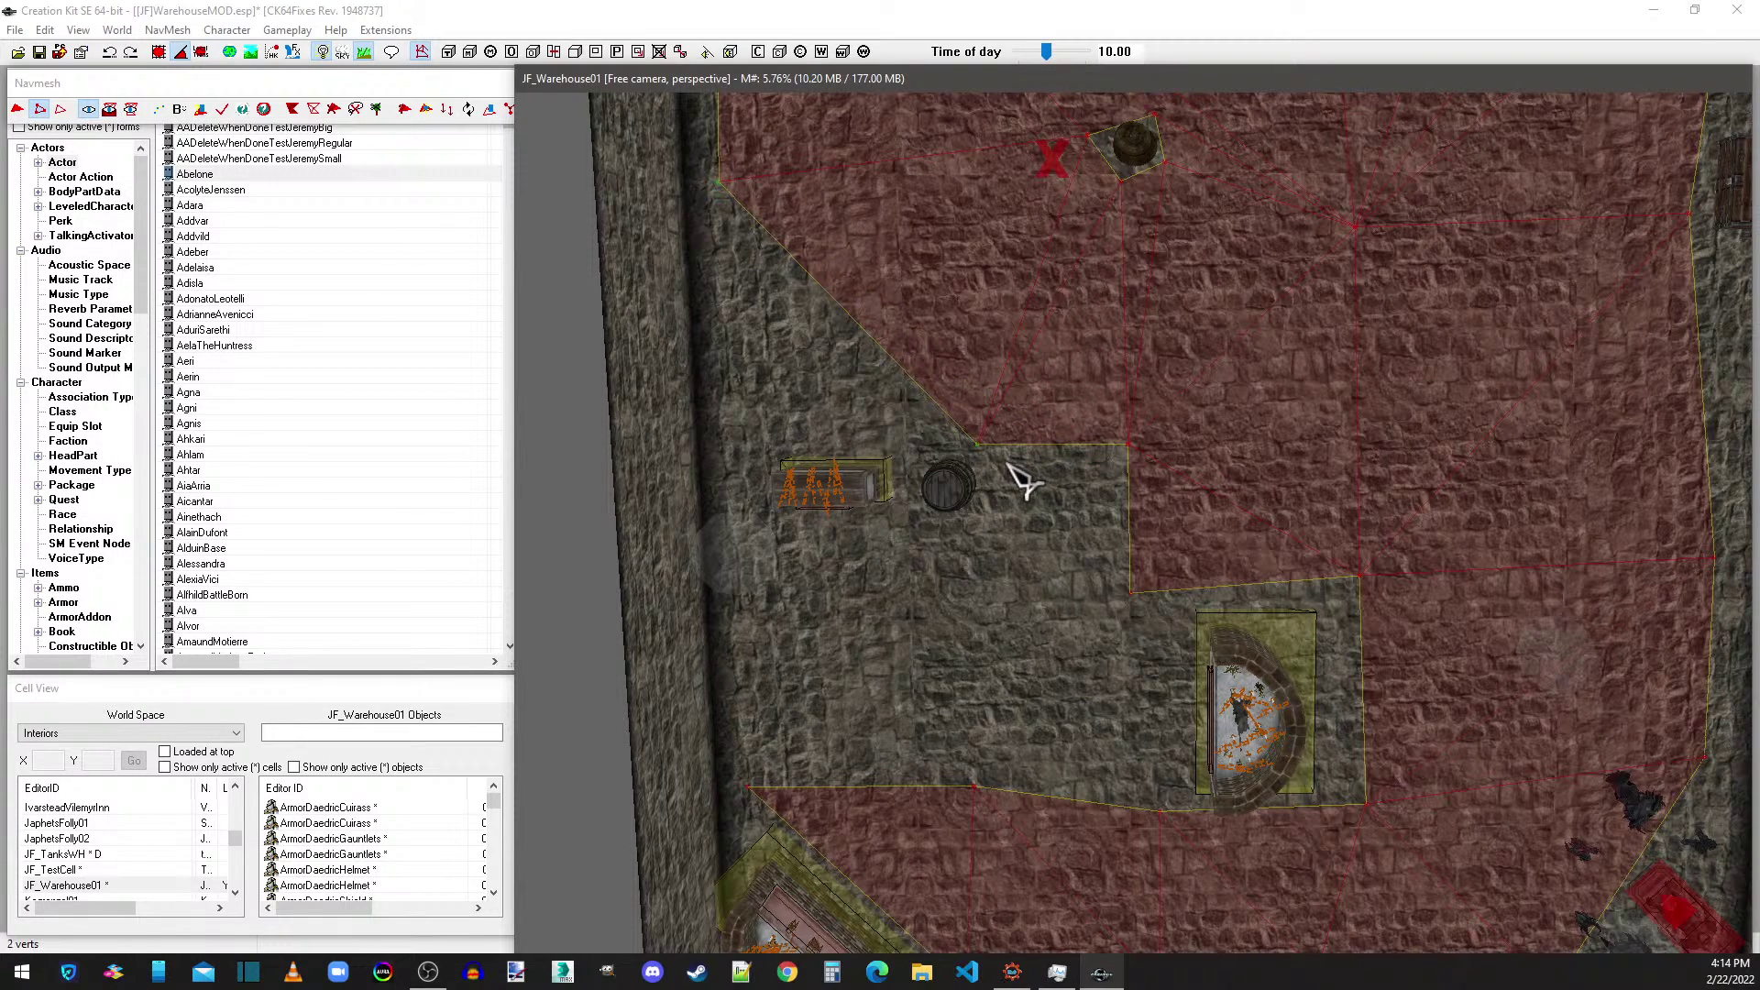
right_click(736, 441)
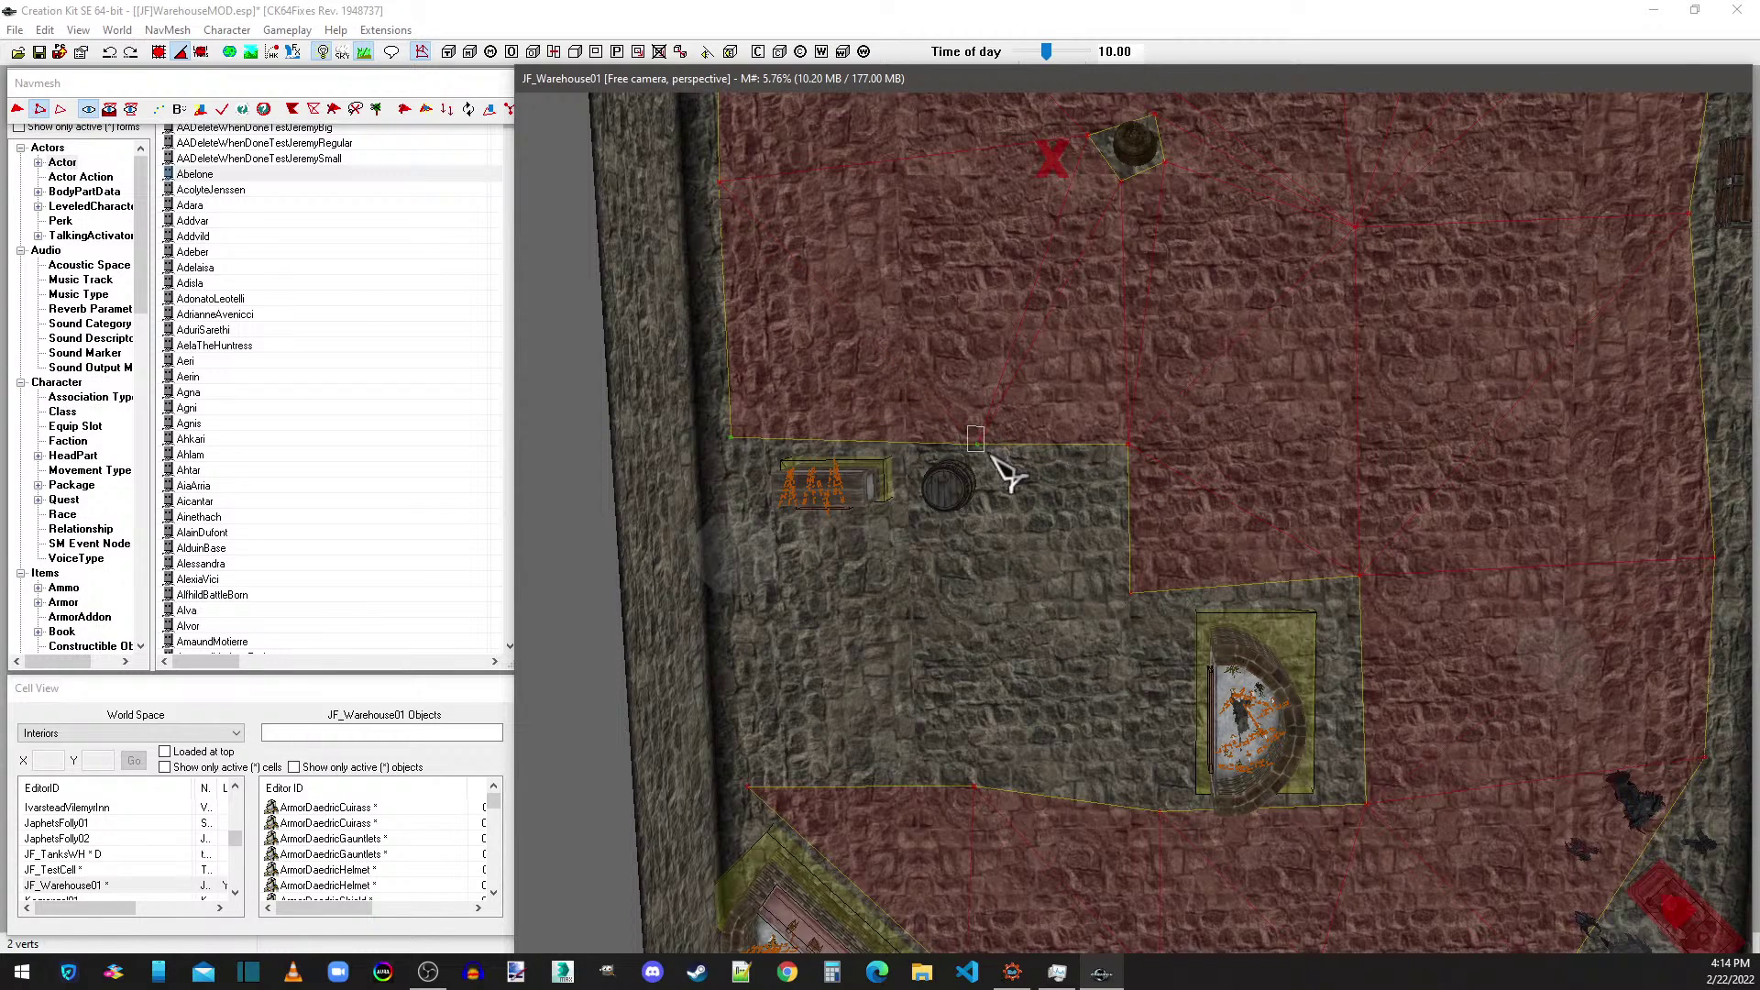
- Create a triangle between the barrel and the middle forge, and extend the navmesh with a new vertex just past the barrel
left_click(1129, 444, "ctrl")
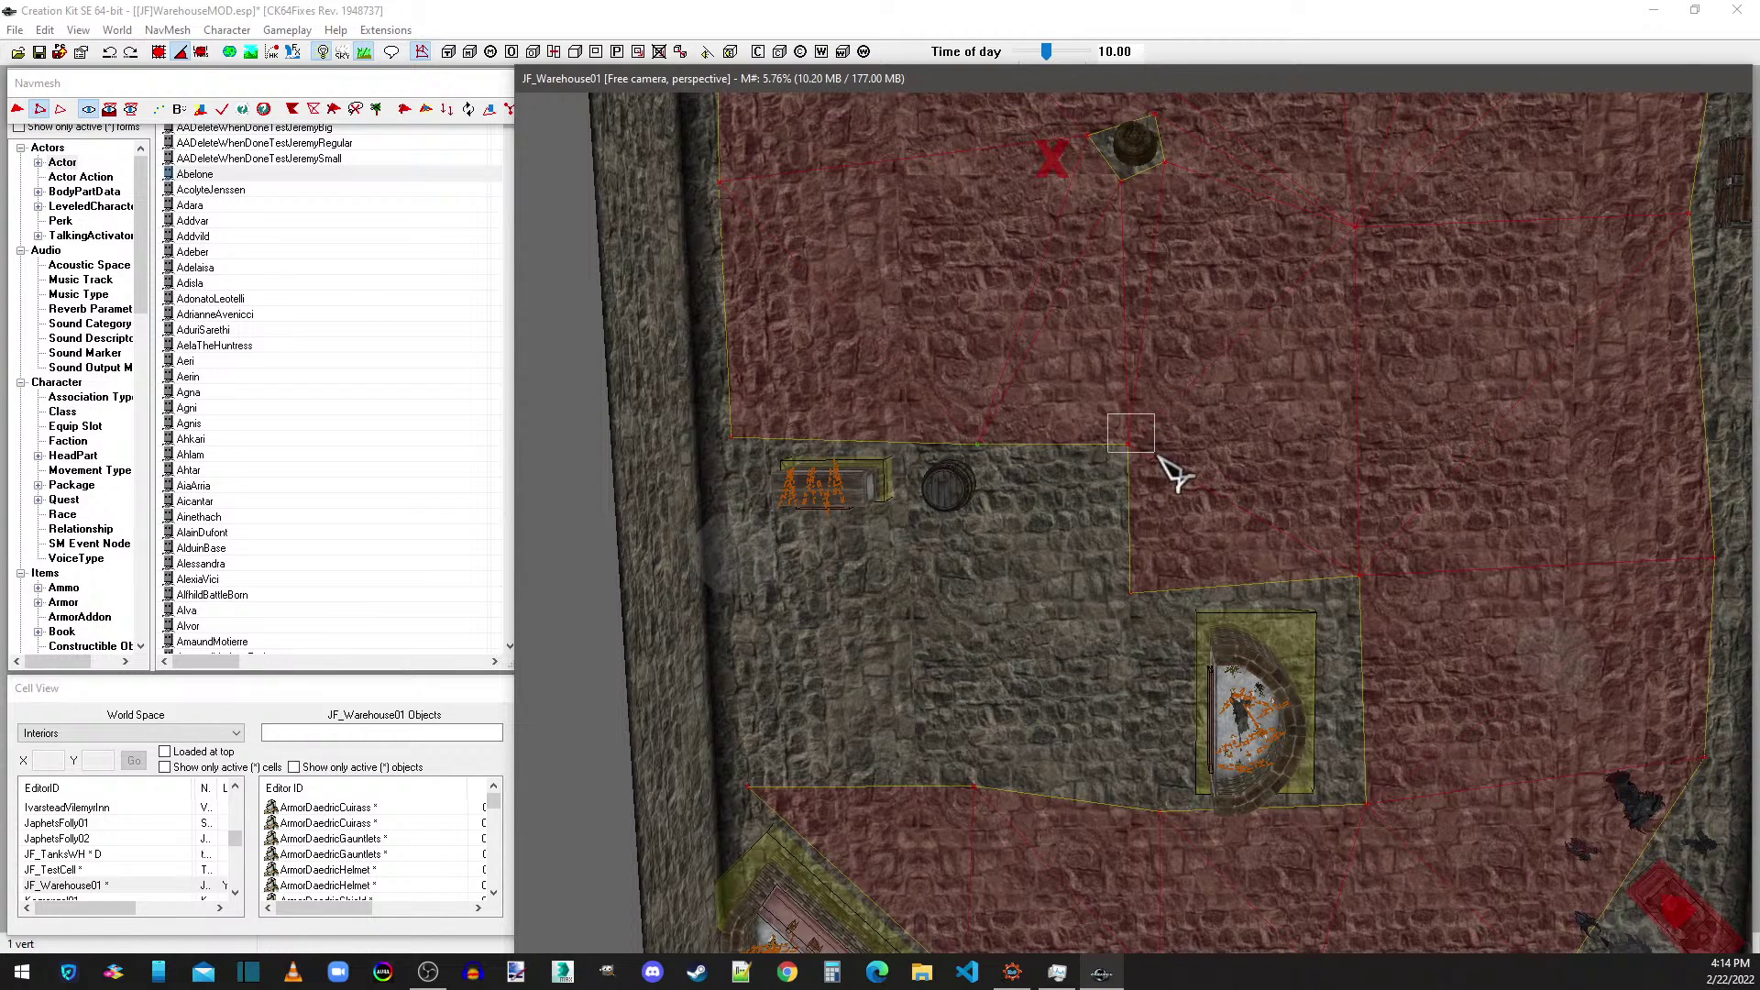
left_click(1130, 591, "ctrl")
left_click(427, 110)
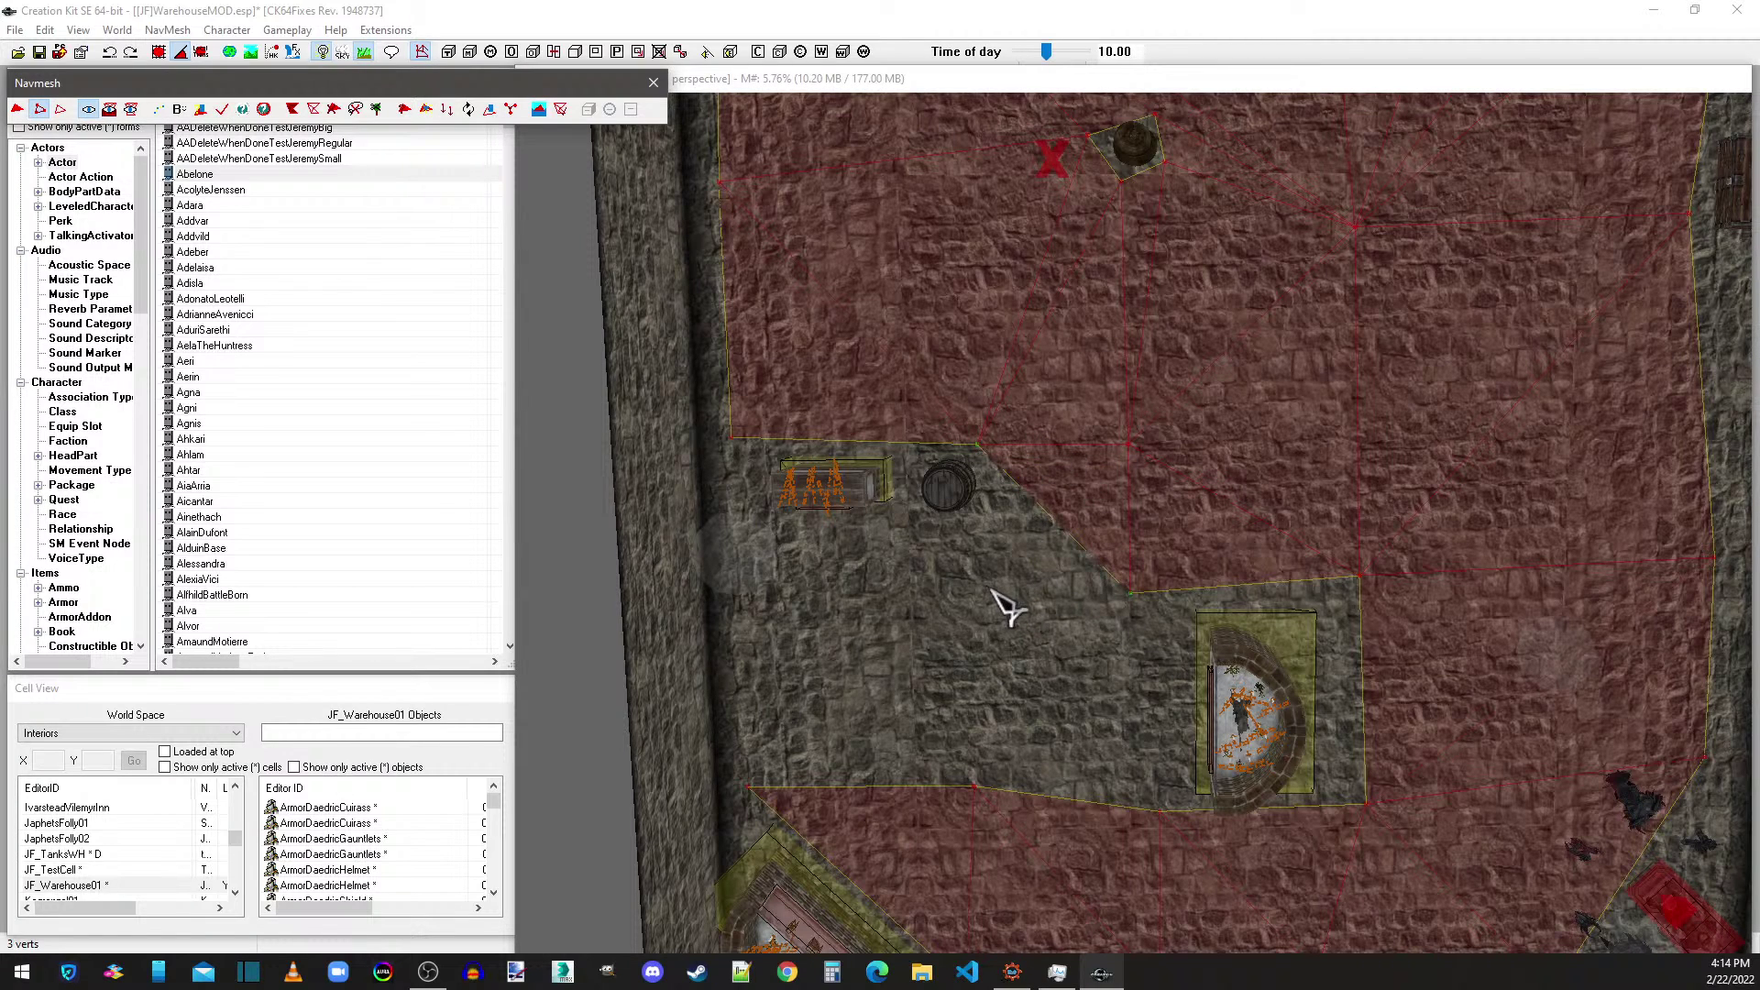
left_click(988, 522)
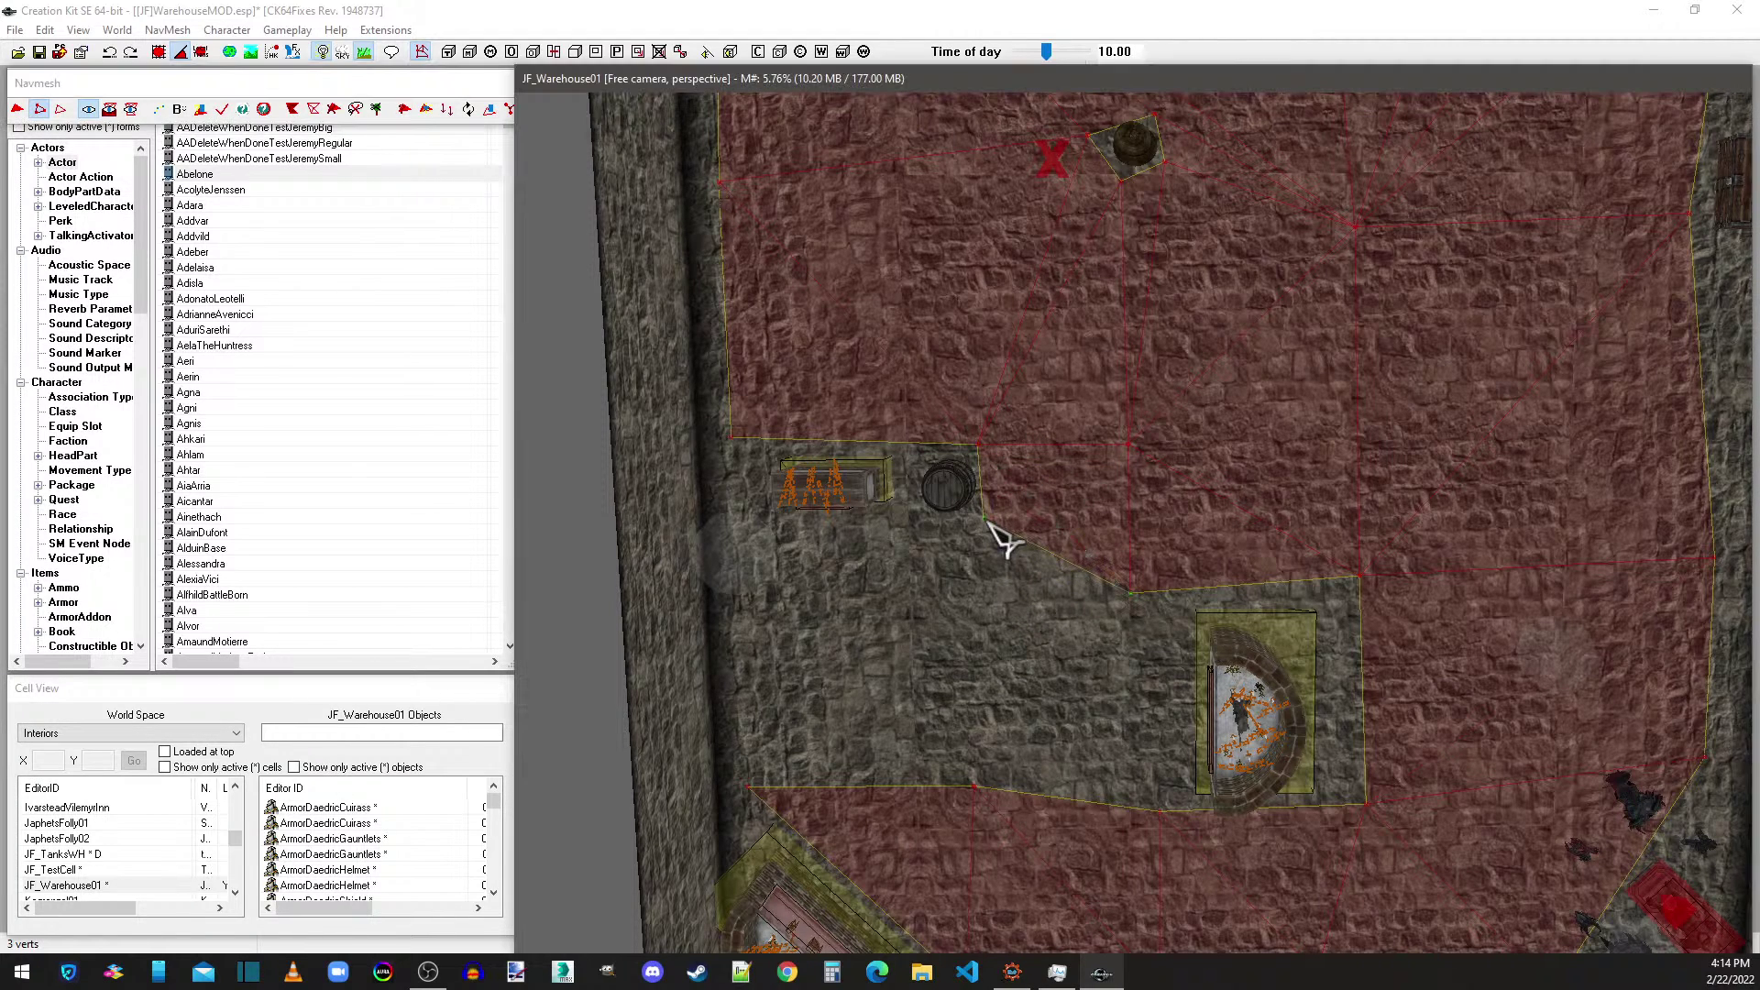
- Create triangles from existing vertices to join the navmesh beside the barrel to the section in front of the middle forge
middle_click_drag(987, 522, 1025, 387)
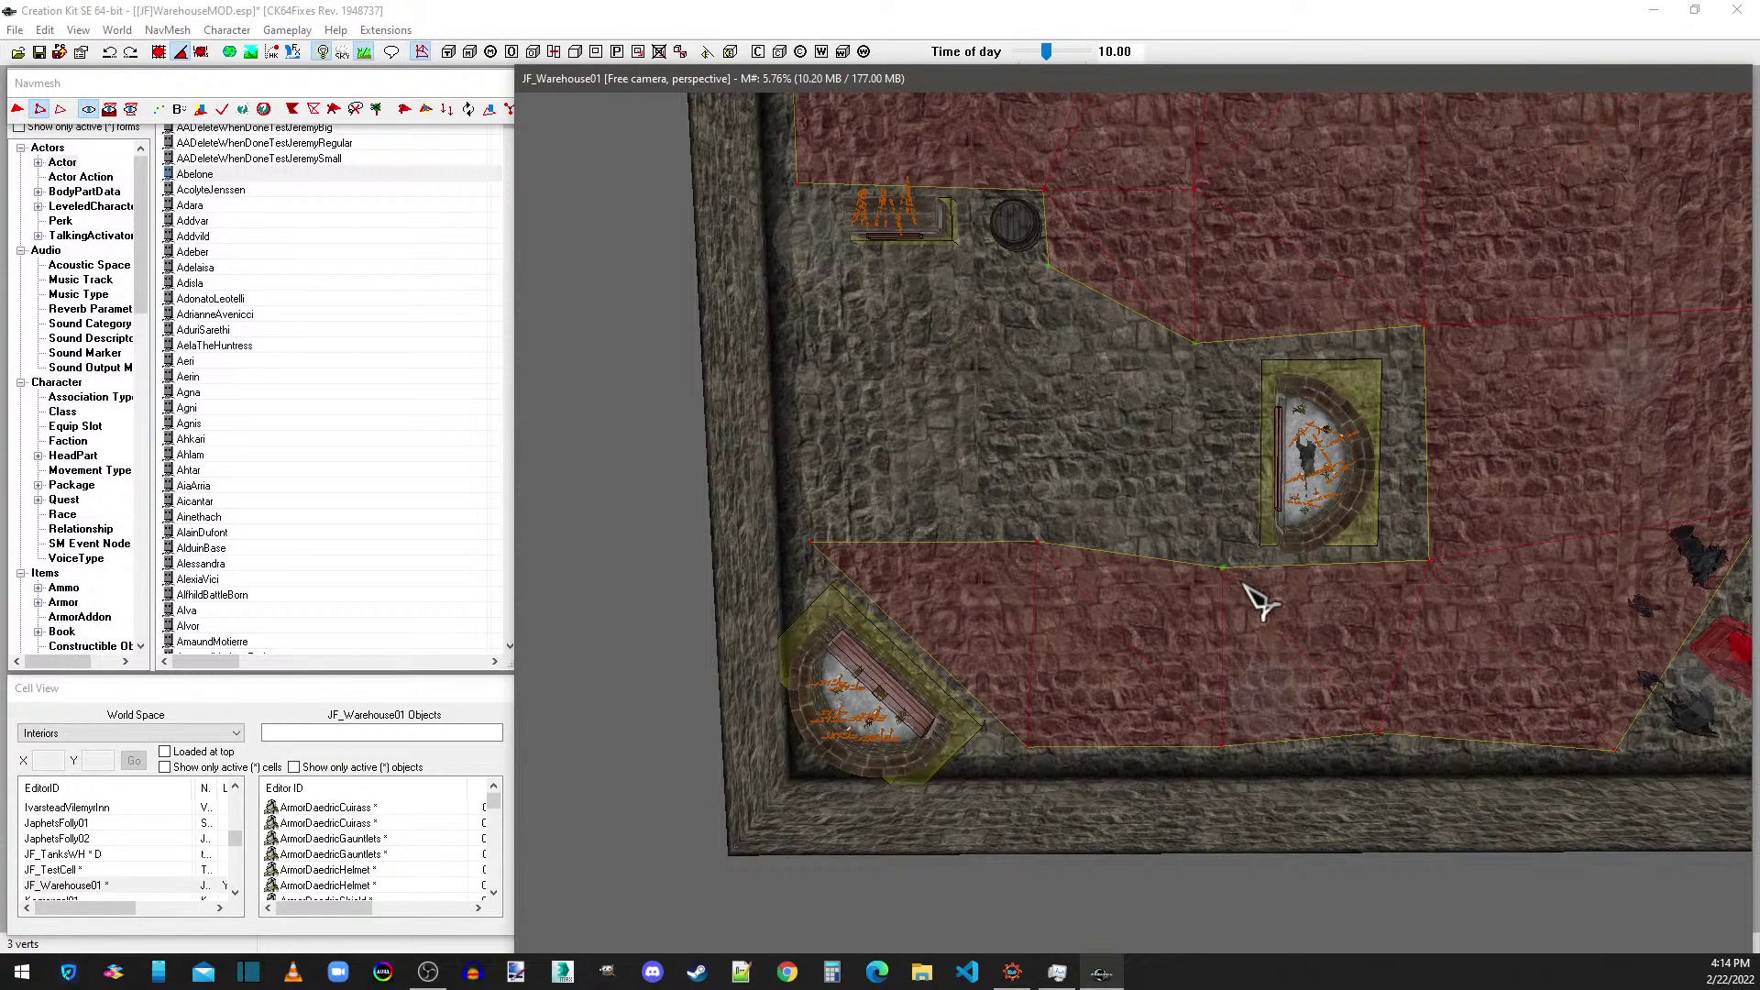
left_click(446, 109)
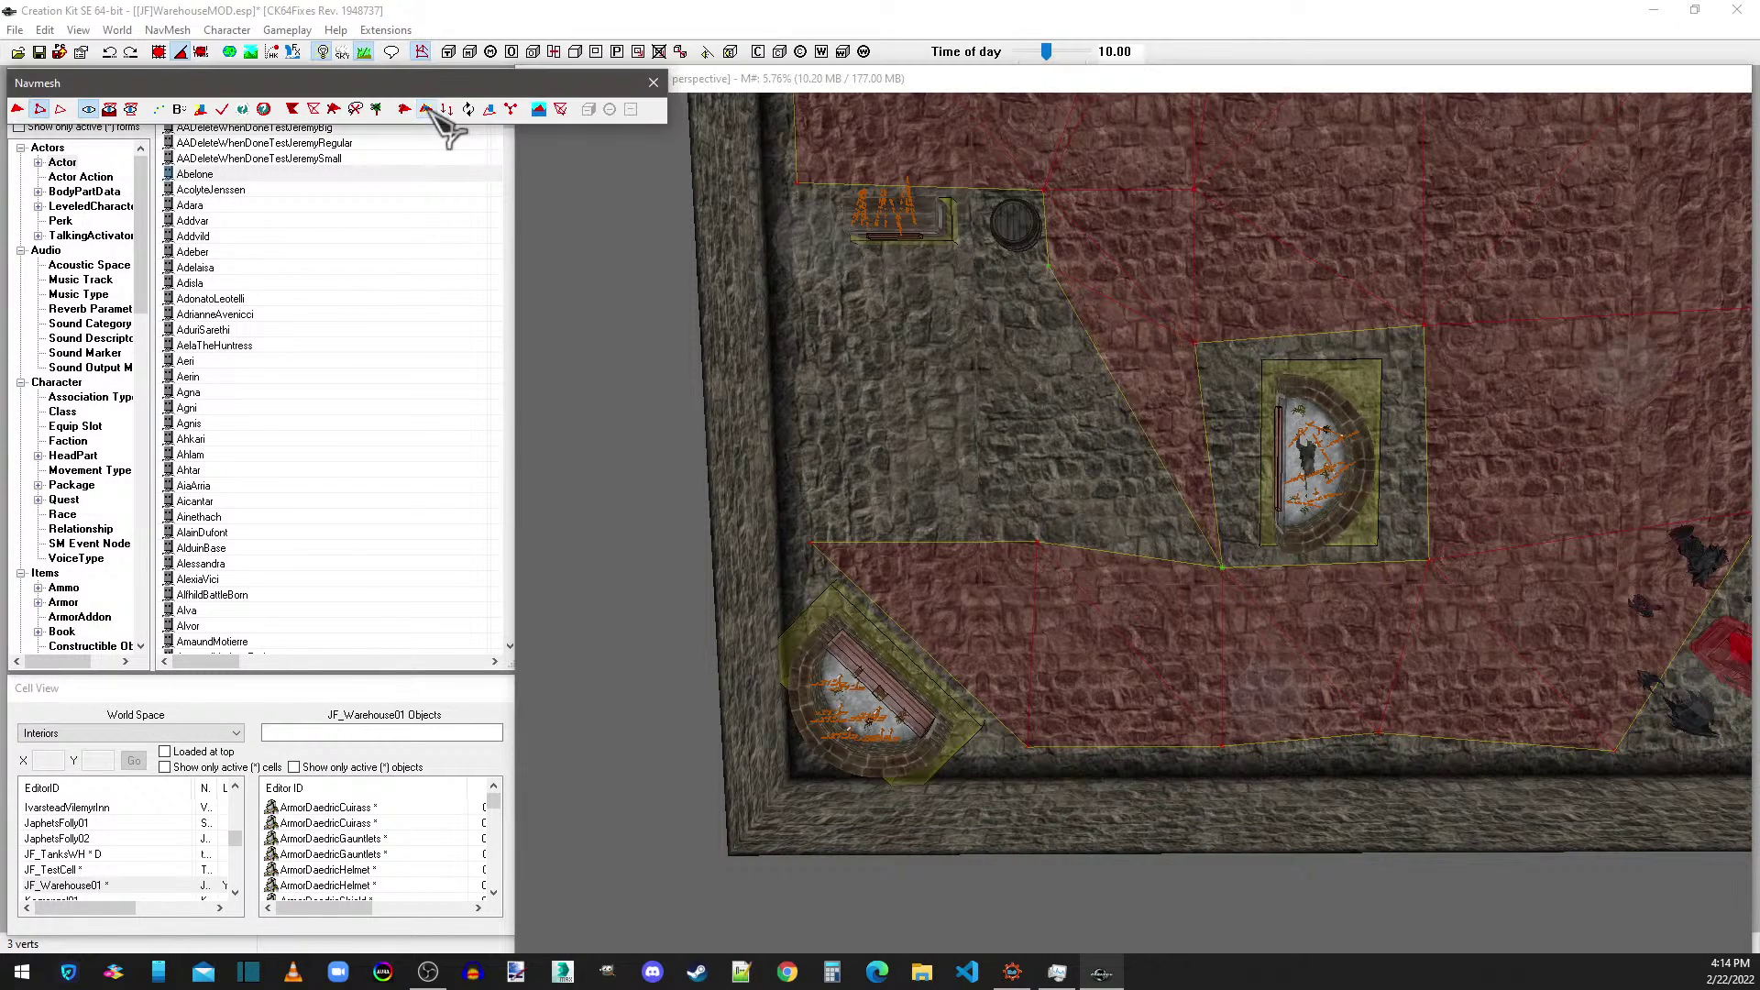
left_click(1080, 568)
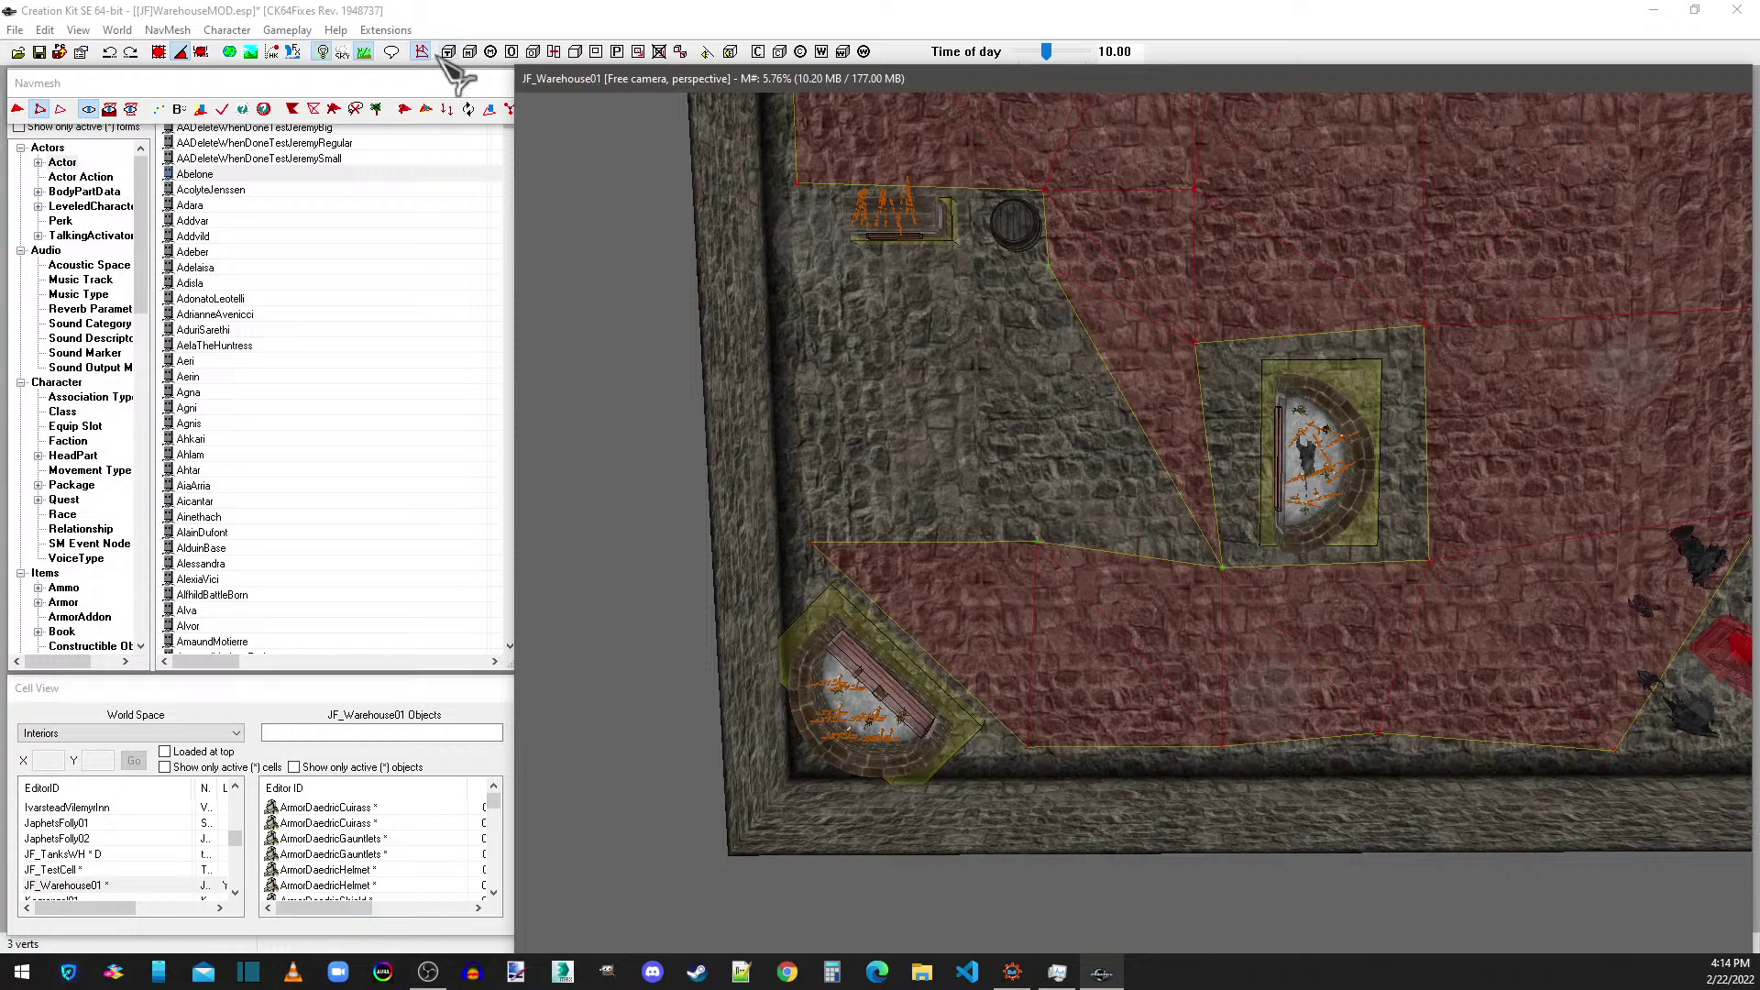
left_click(425, 109)
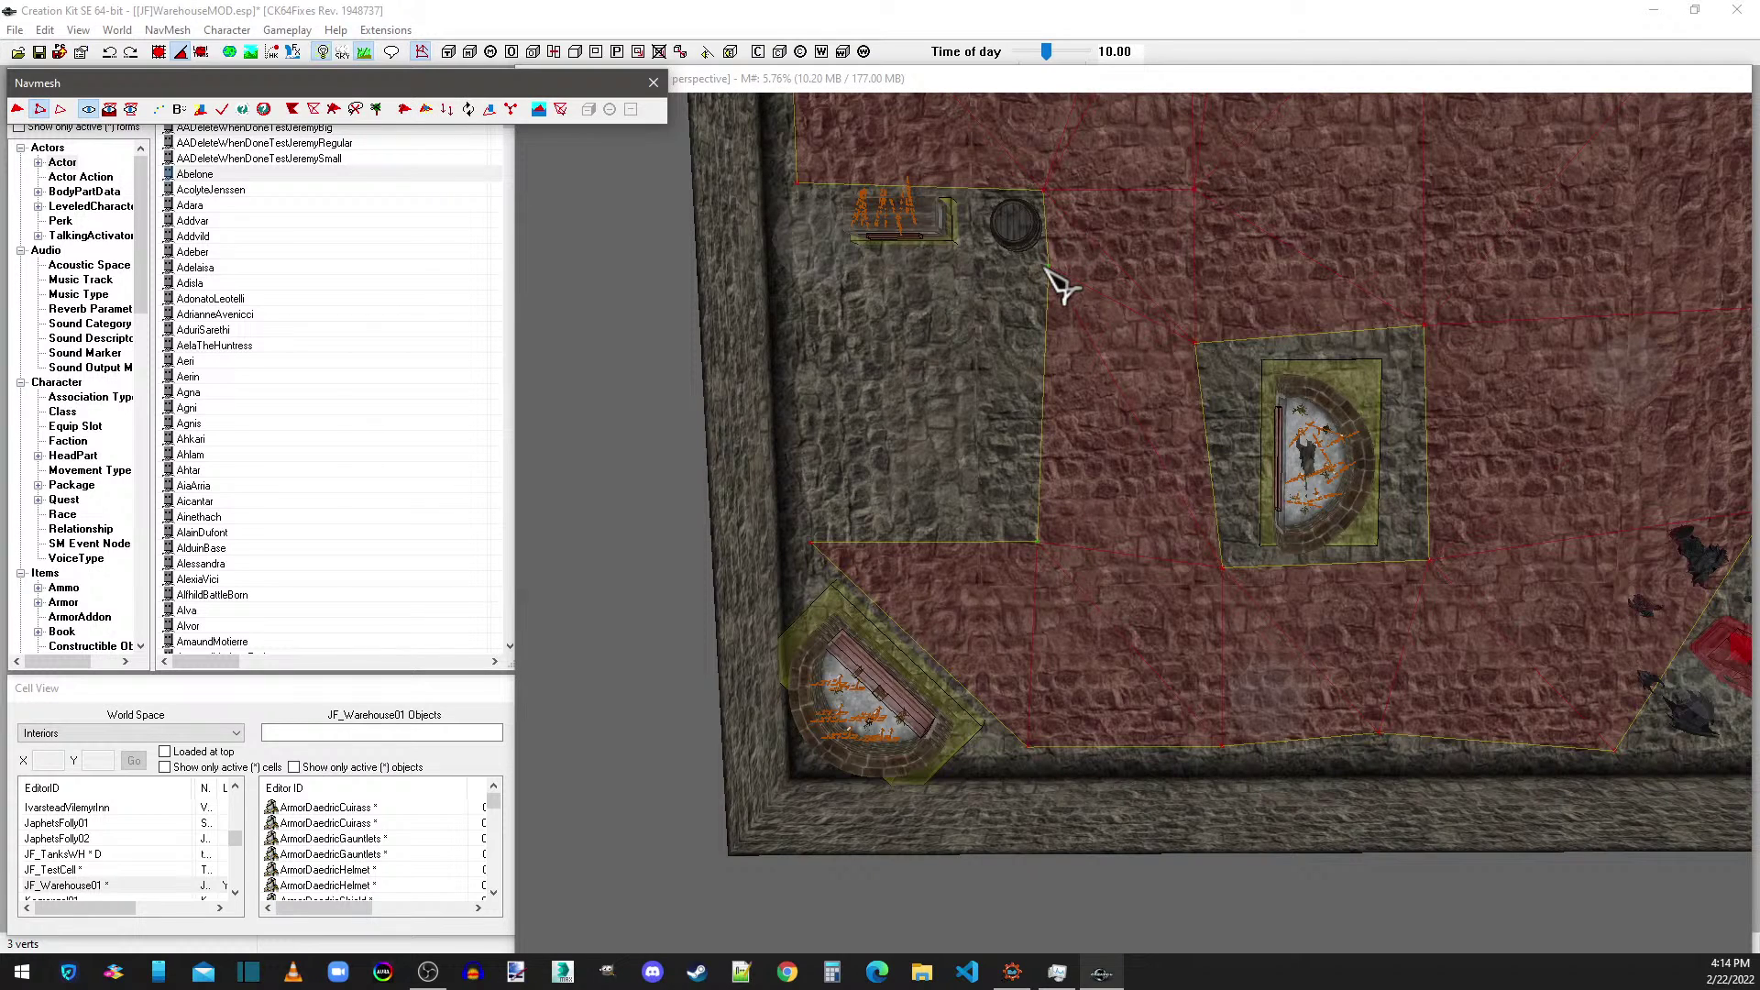
- Fill the open floor between the wall and the new bridge with triangles, stopping short of the workbench and barrel
left_click(807, 523)
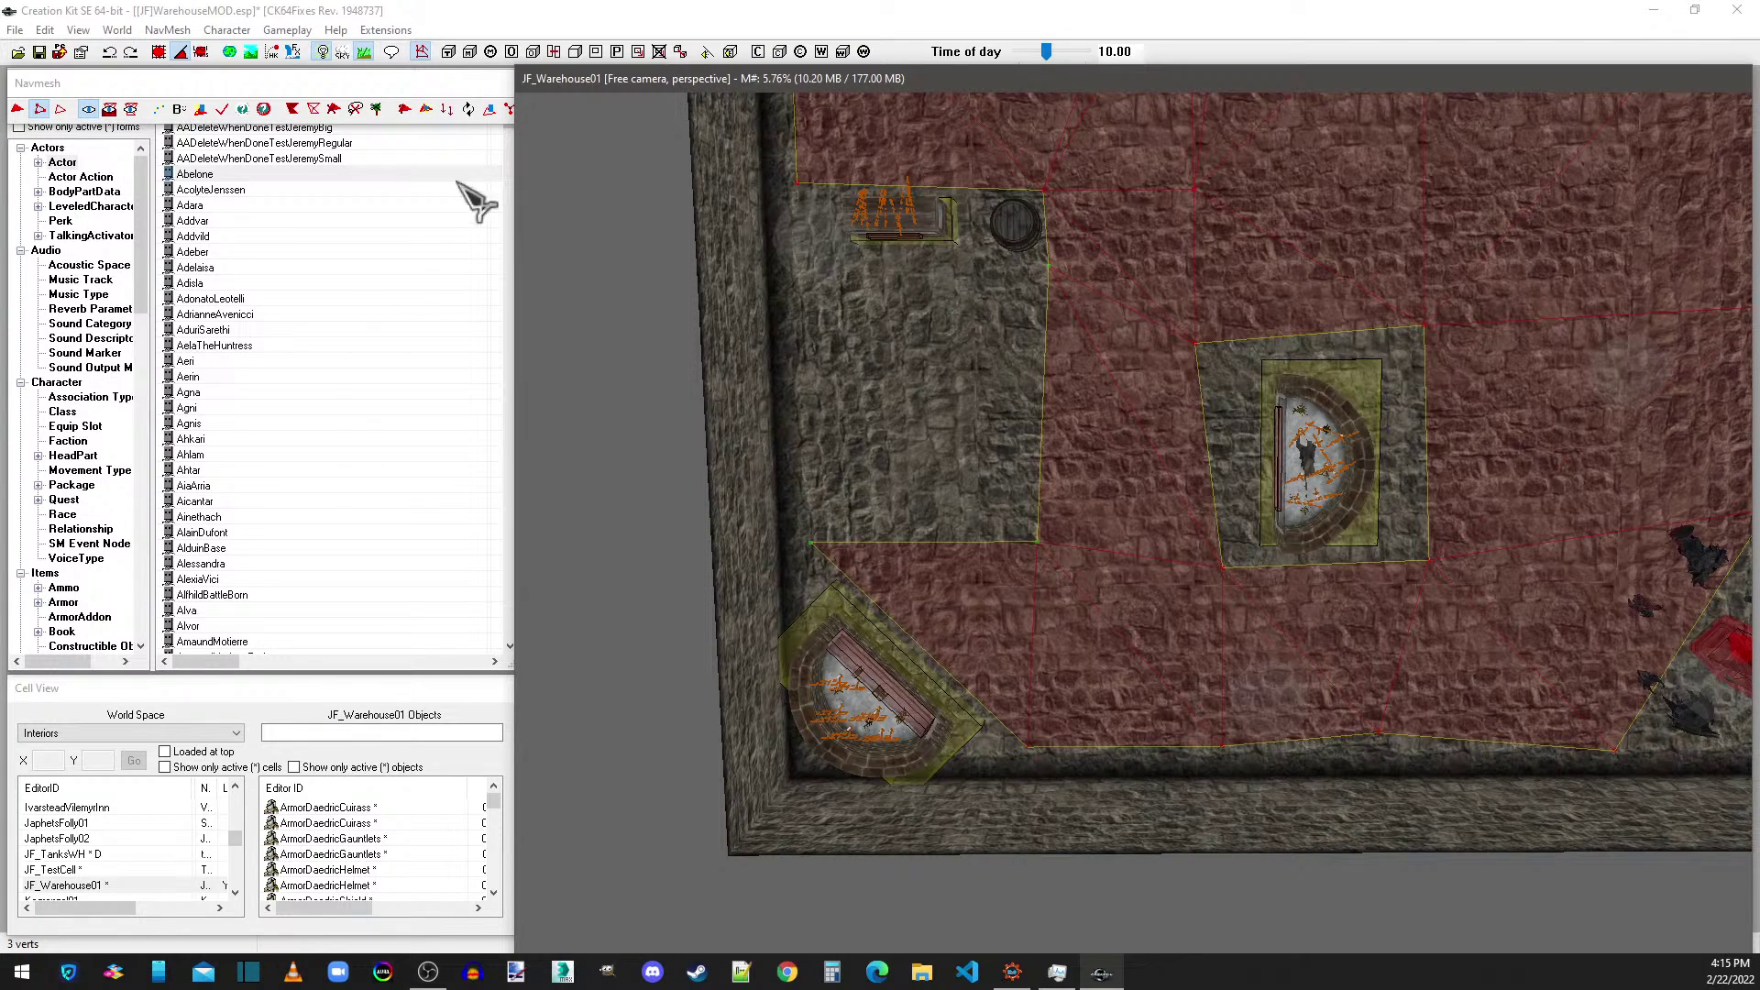
left_click(447, 109)
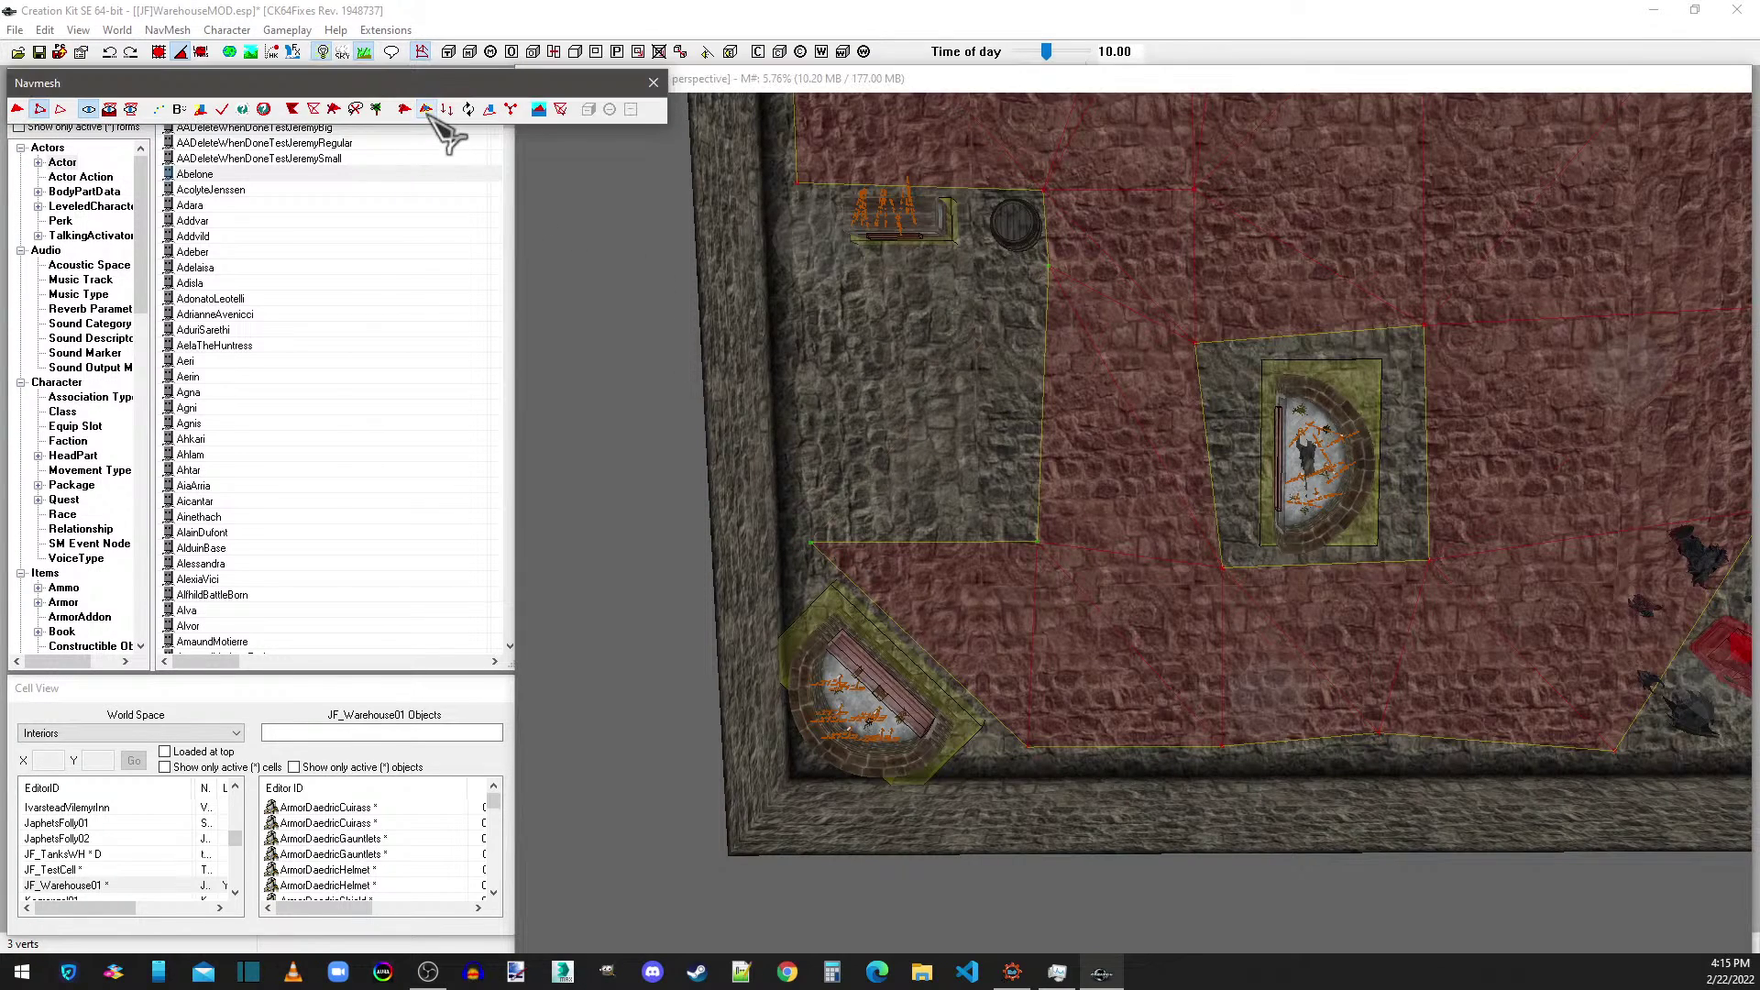
left_click(807, 269)
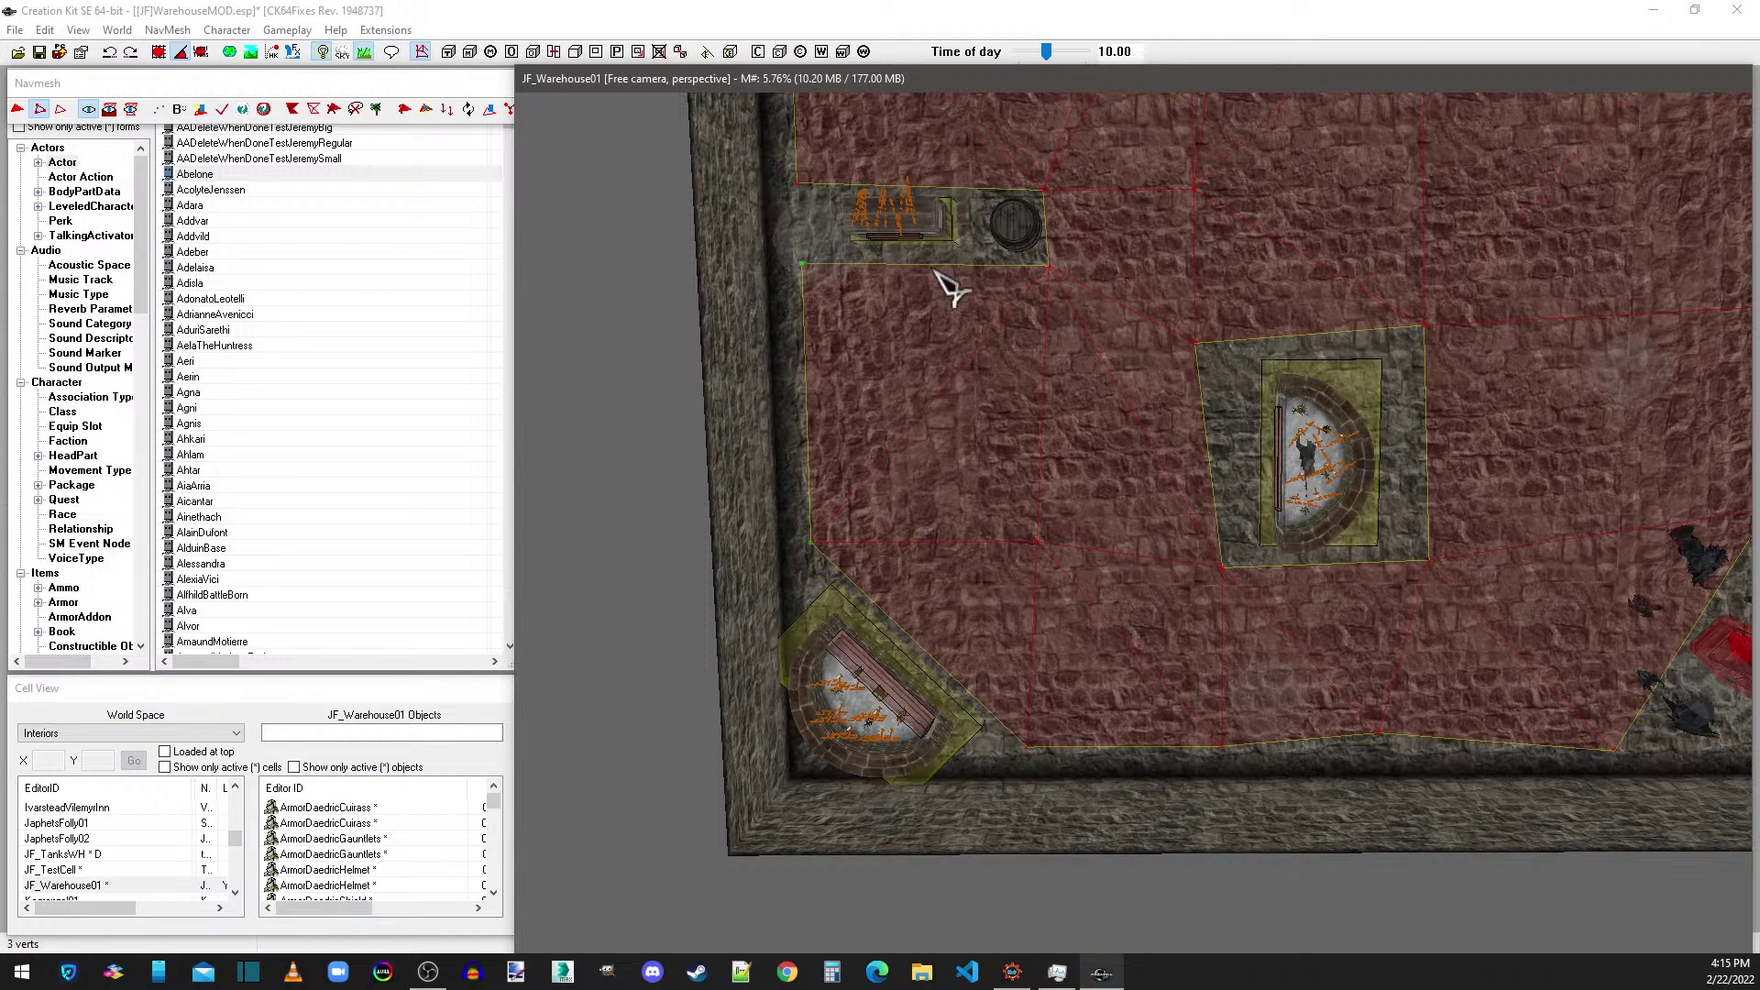
- Move the navmesh vertices around the middle forge closer to its base so the gap fits the forge more tightly
middle_click_drag(1063, 291, 1061, 279, "shift")
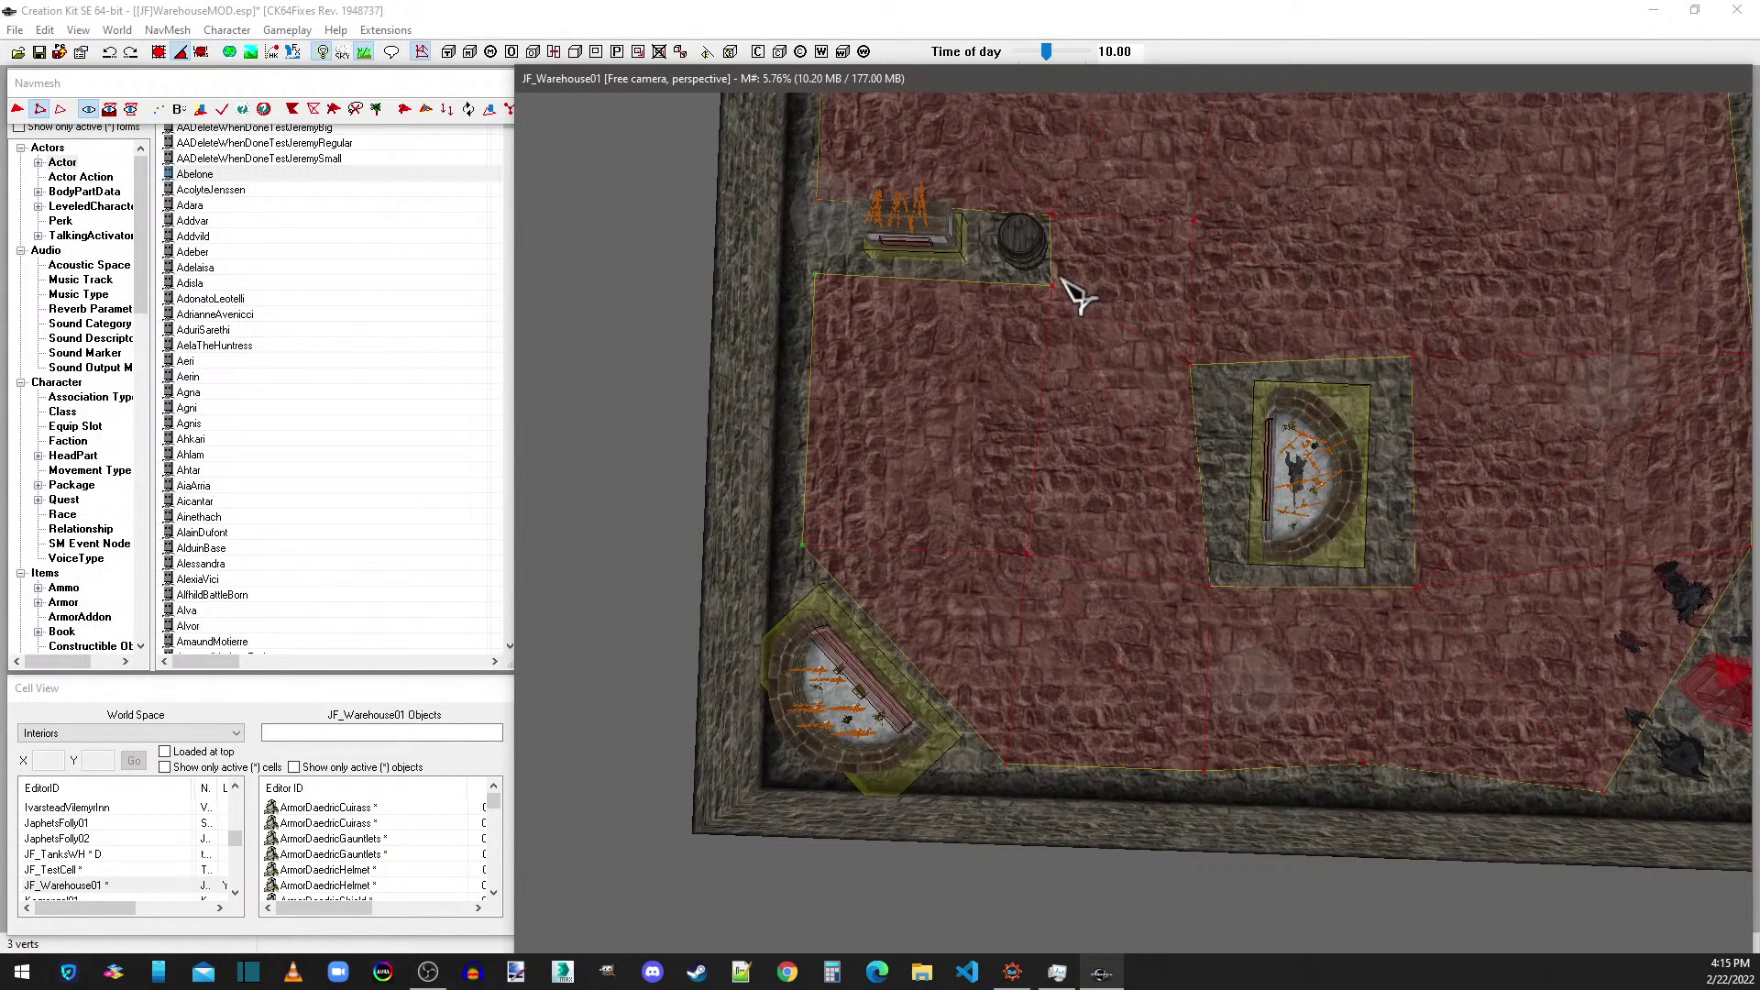
left_click(1190, 365)
left_click_drag(1195, 367, 1203, 365)
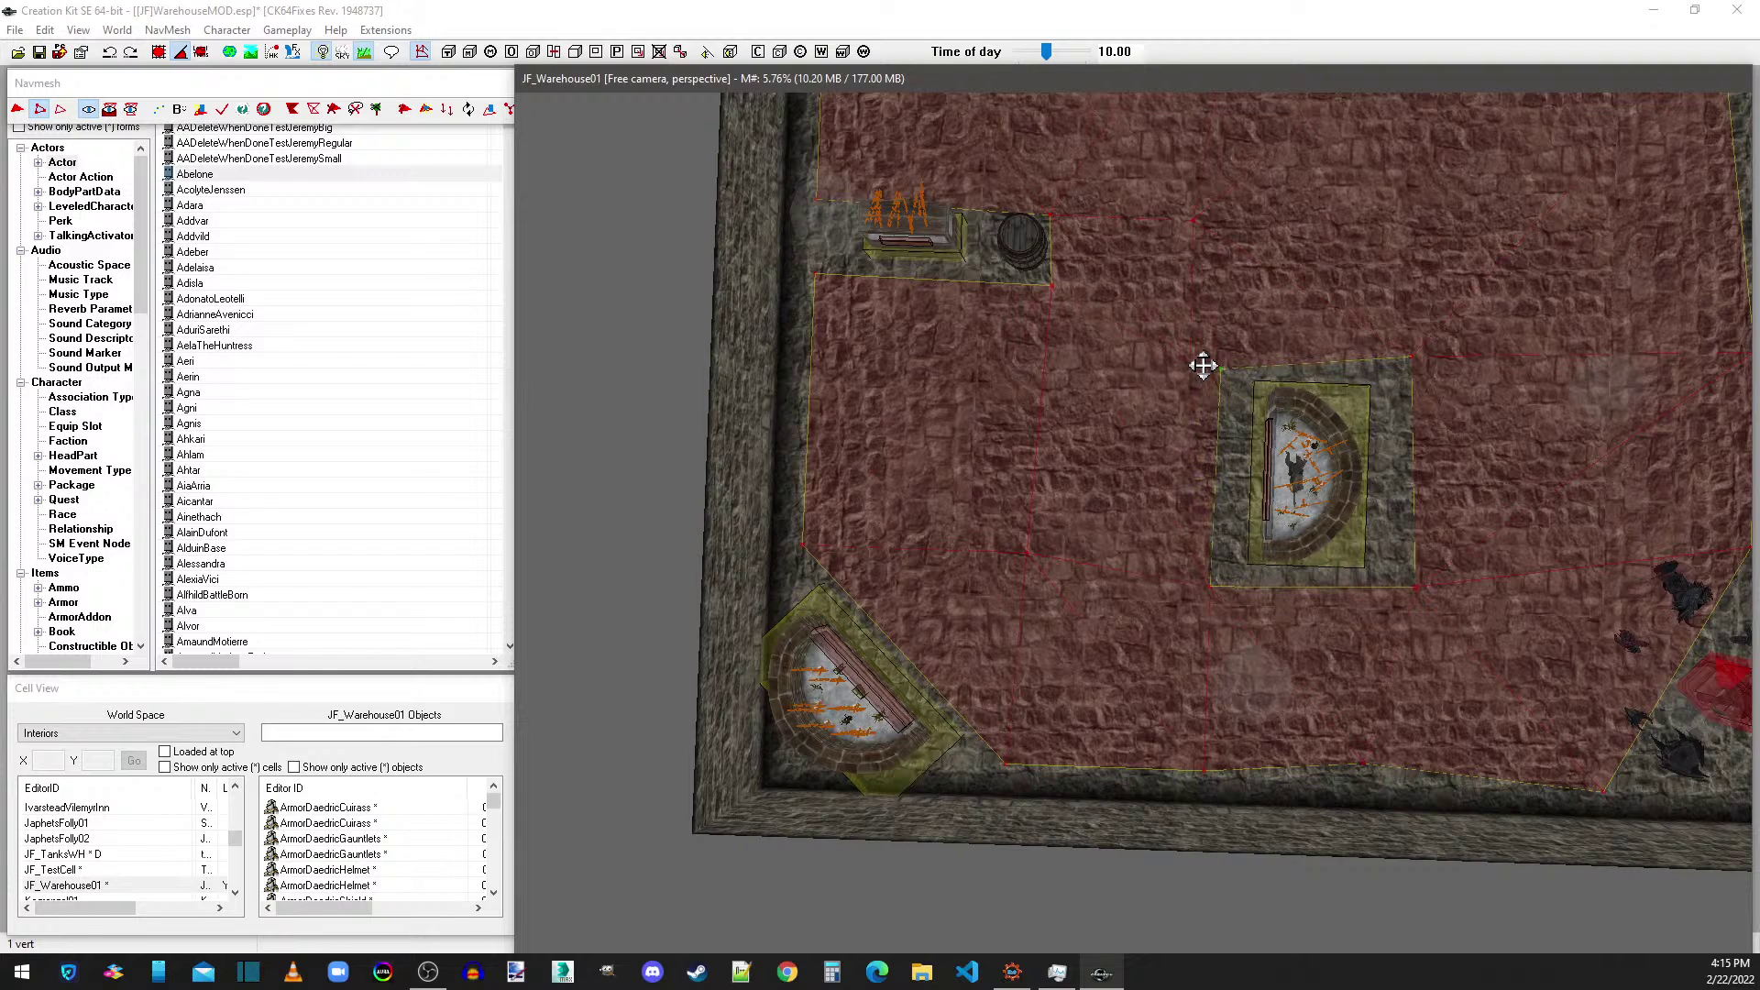
left_click(1405, 358)
left_click_drag(1410, 360, 1405, 364)
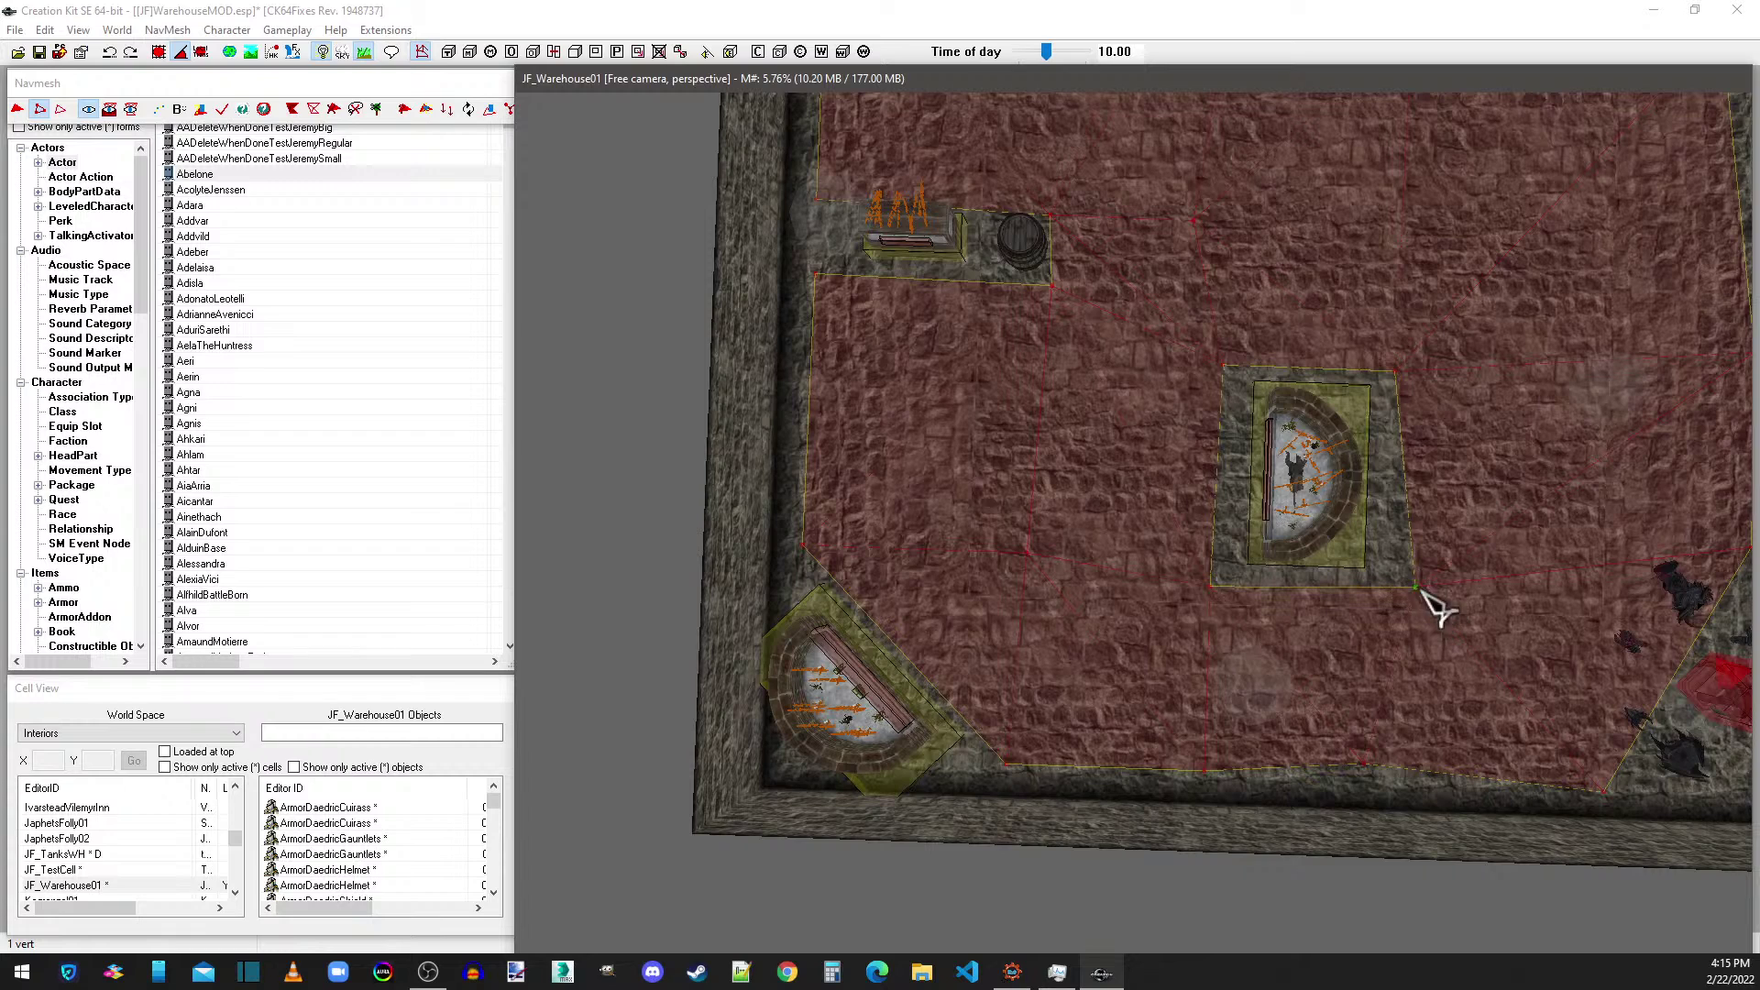
left_click_drag(1417, 588, 1403, 585)
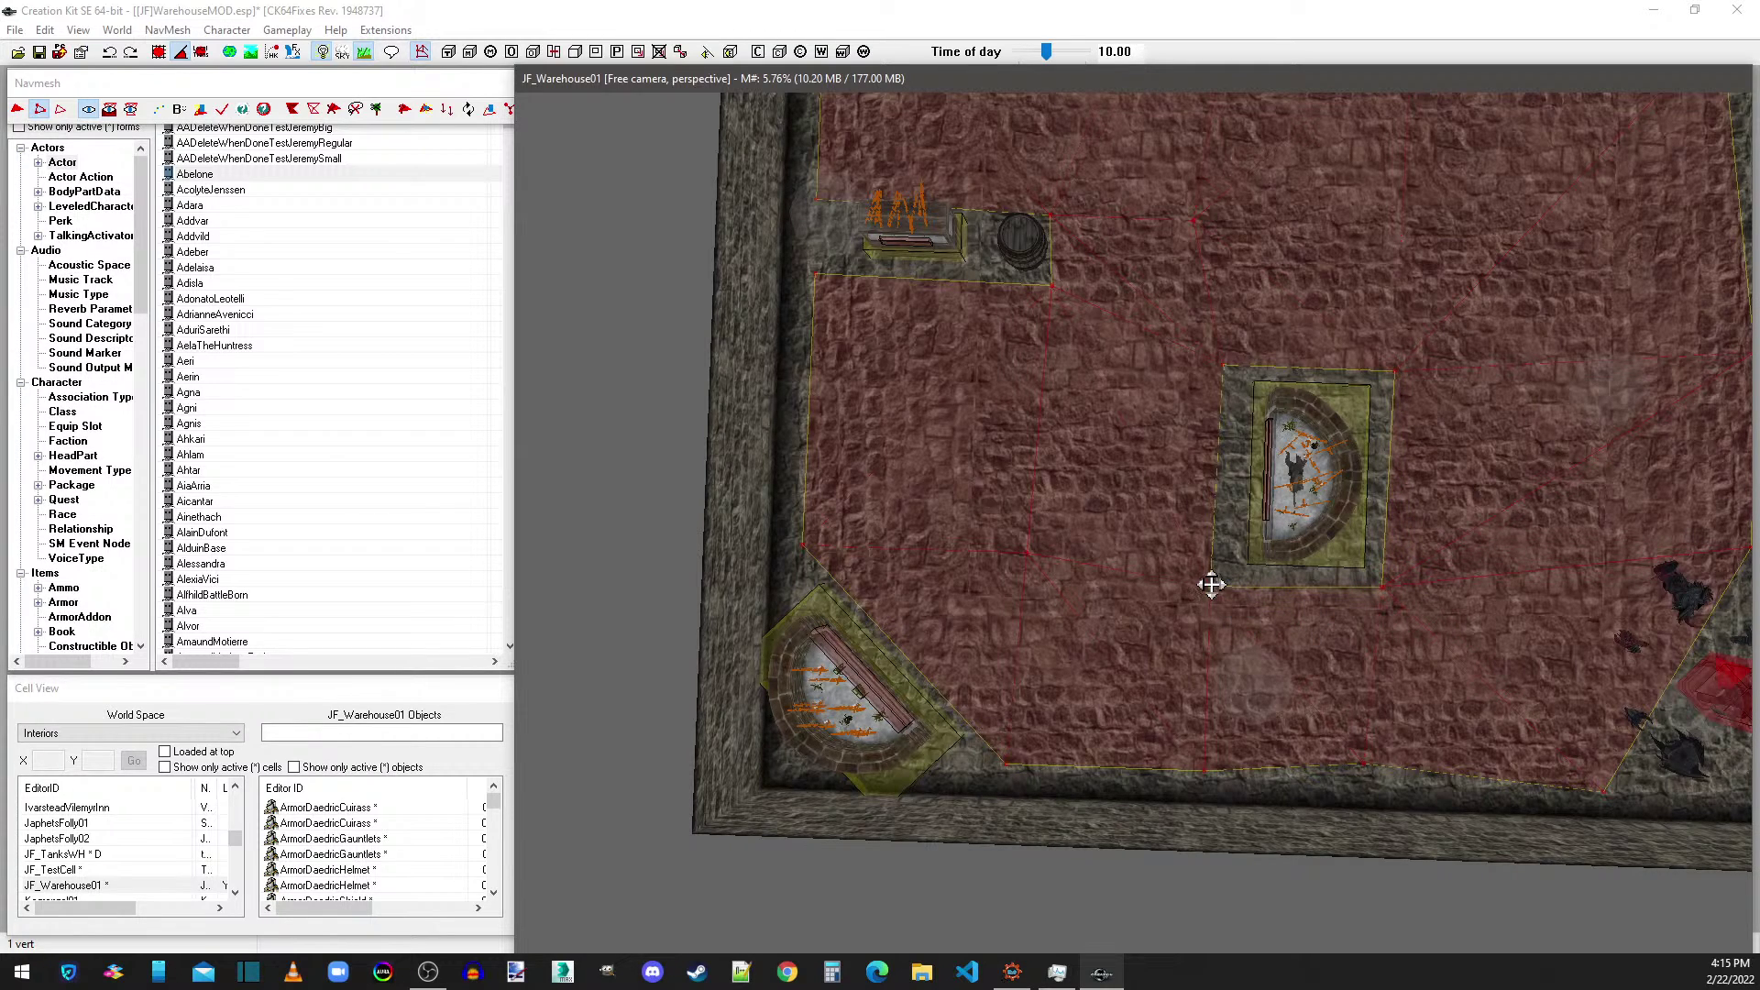
- Inspect the navmesh coverage across the whole room, including the edge beside the red marker in the corner
scroll(1412, 536, "down", 3)
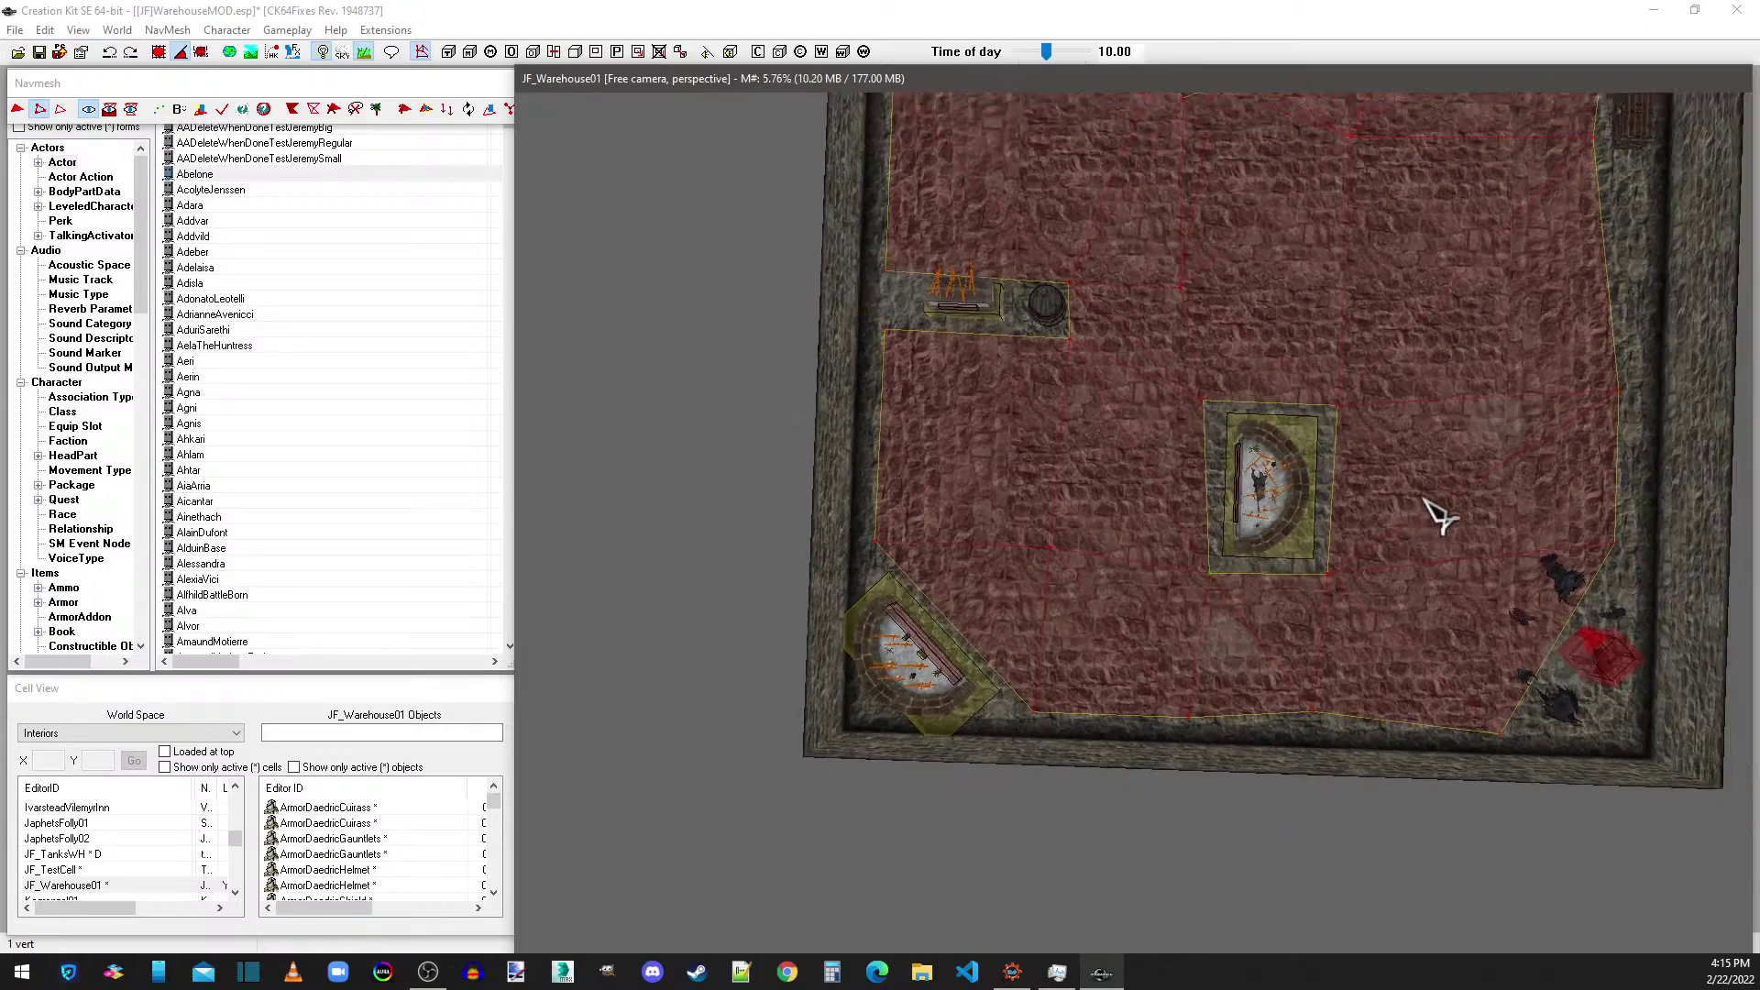
middle_click_drag(1434, 511, 1210, 459)
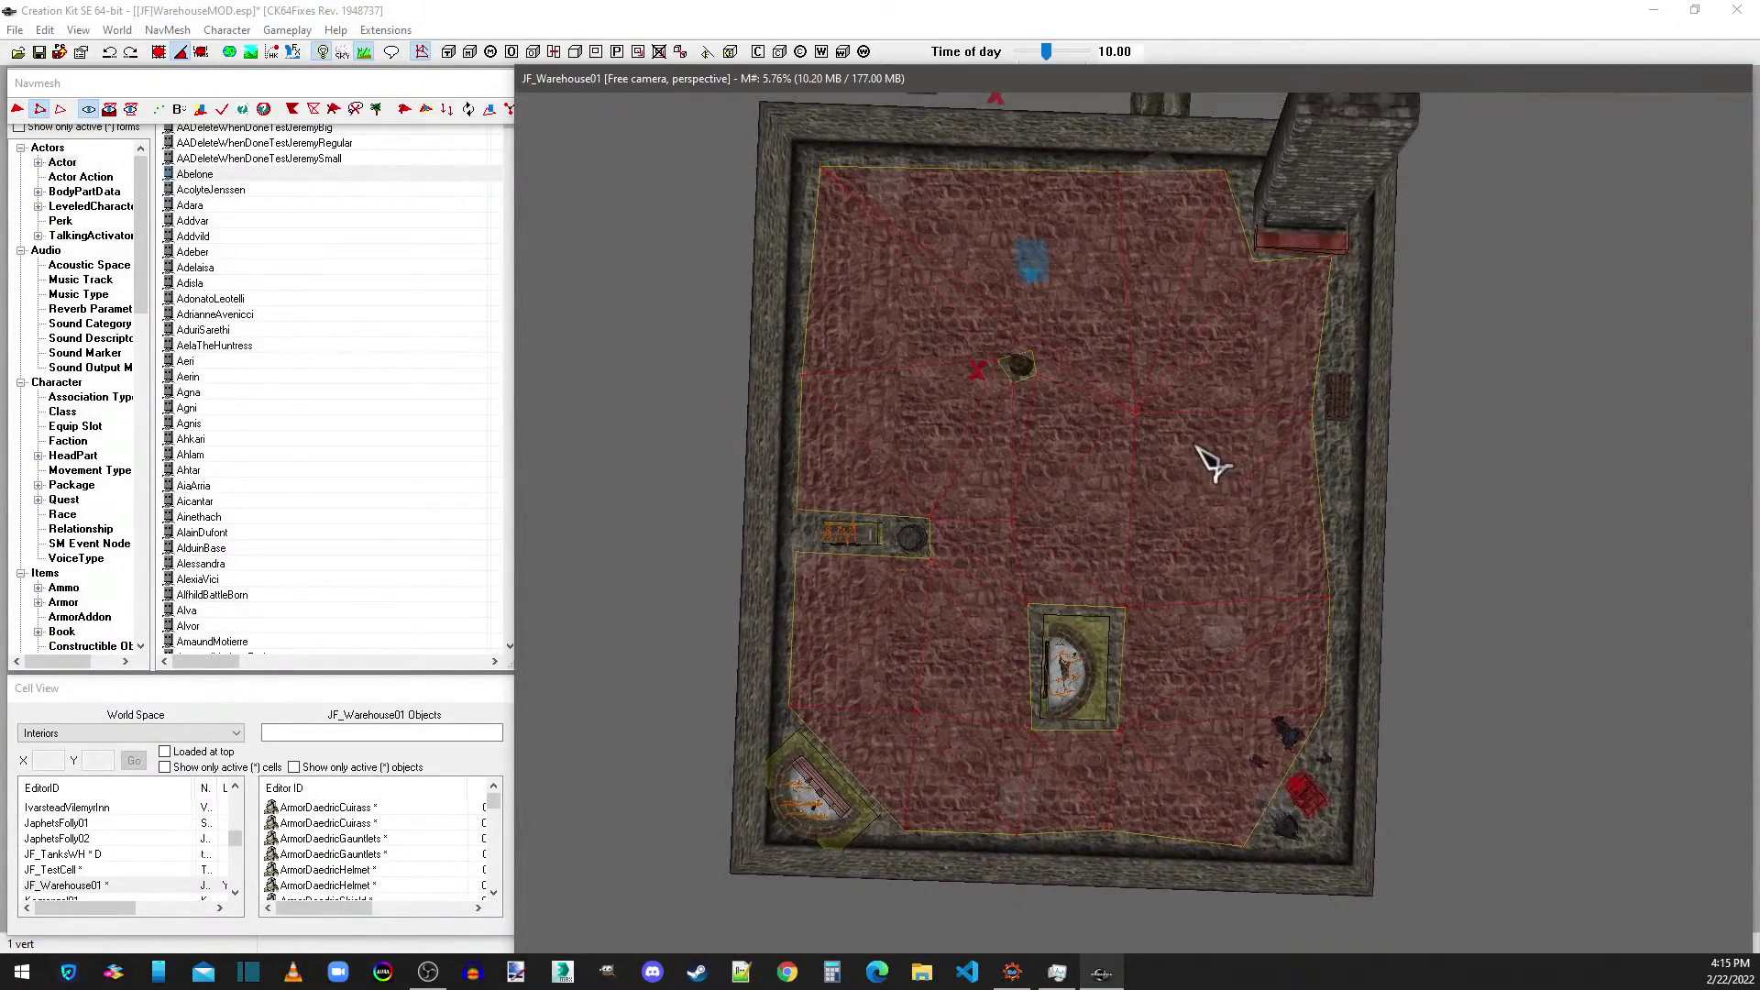
middle_click_drag(609, 177, 1217, 545, "shift")
scroll(1260, 724, "up", 5)
scroll(1261, 456, "up", 3)
scroll(1218, 544, "up", 4)
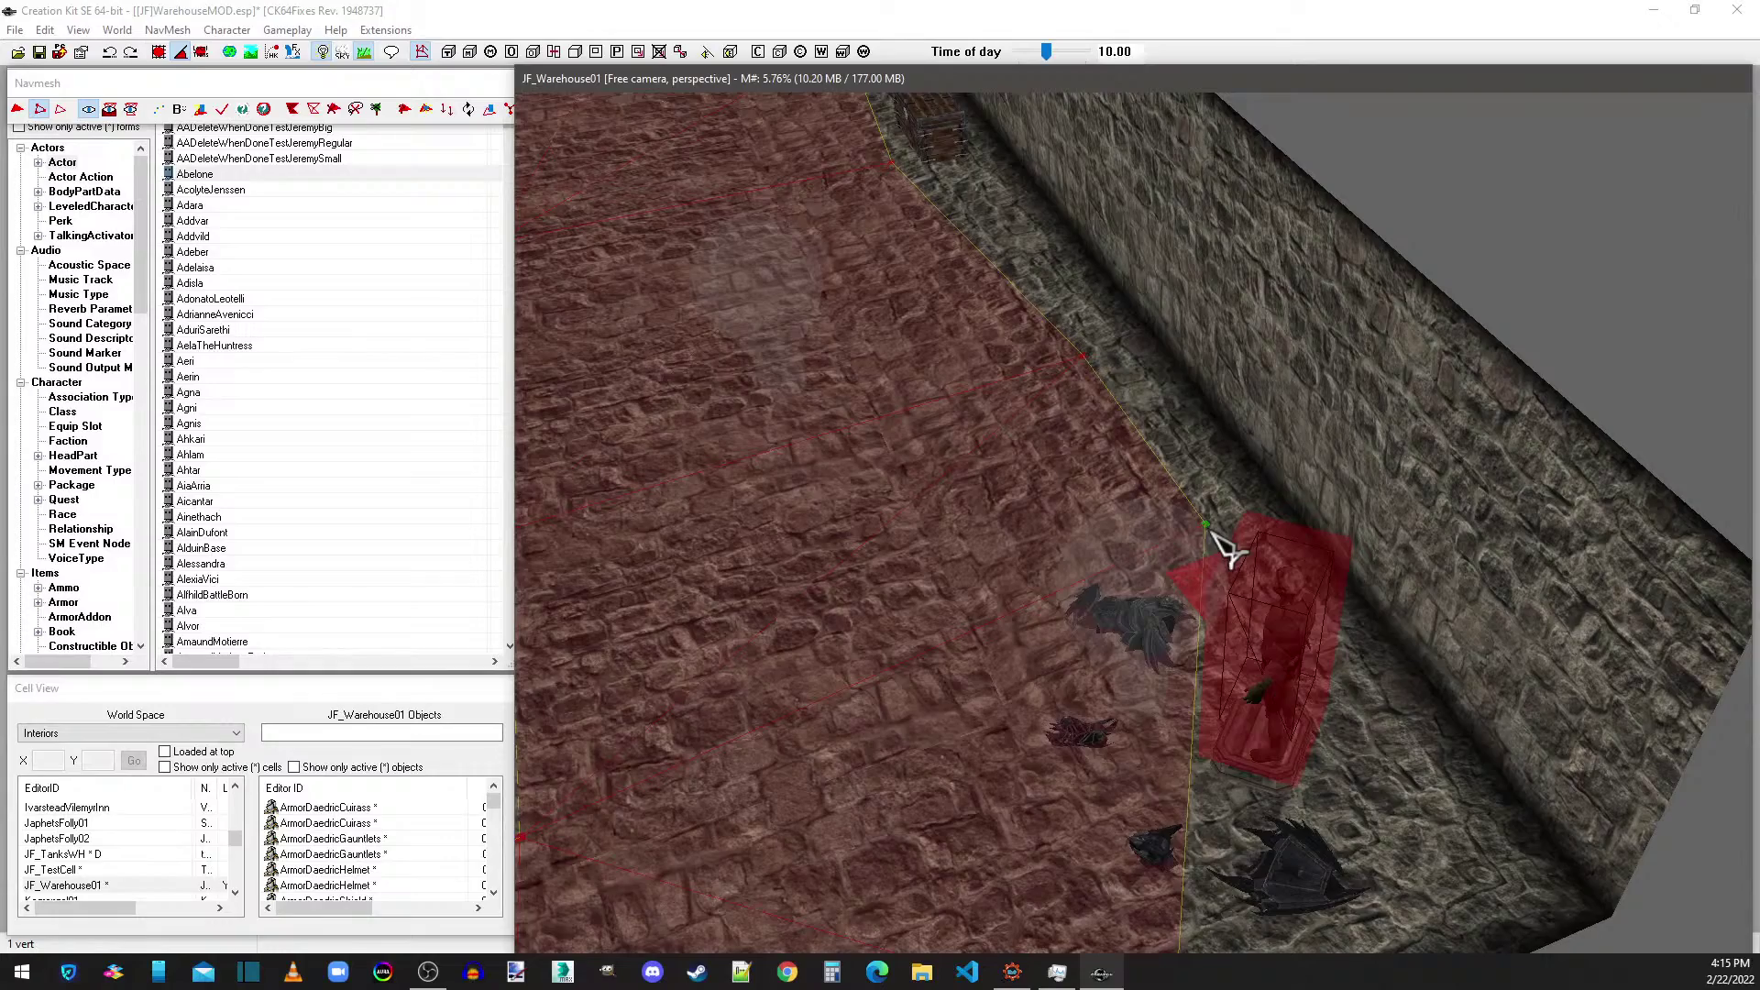
scroll(1192, 551, "down", 5)
middle_click_drag(1192, 551, 1214, 523, "shift")
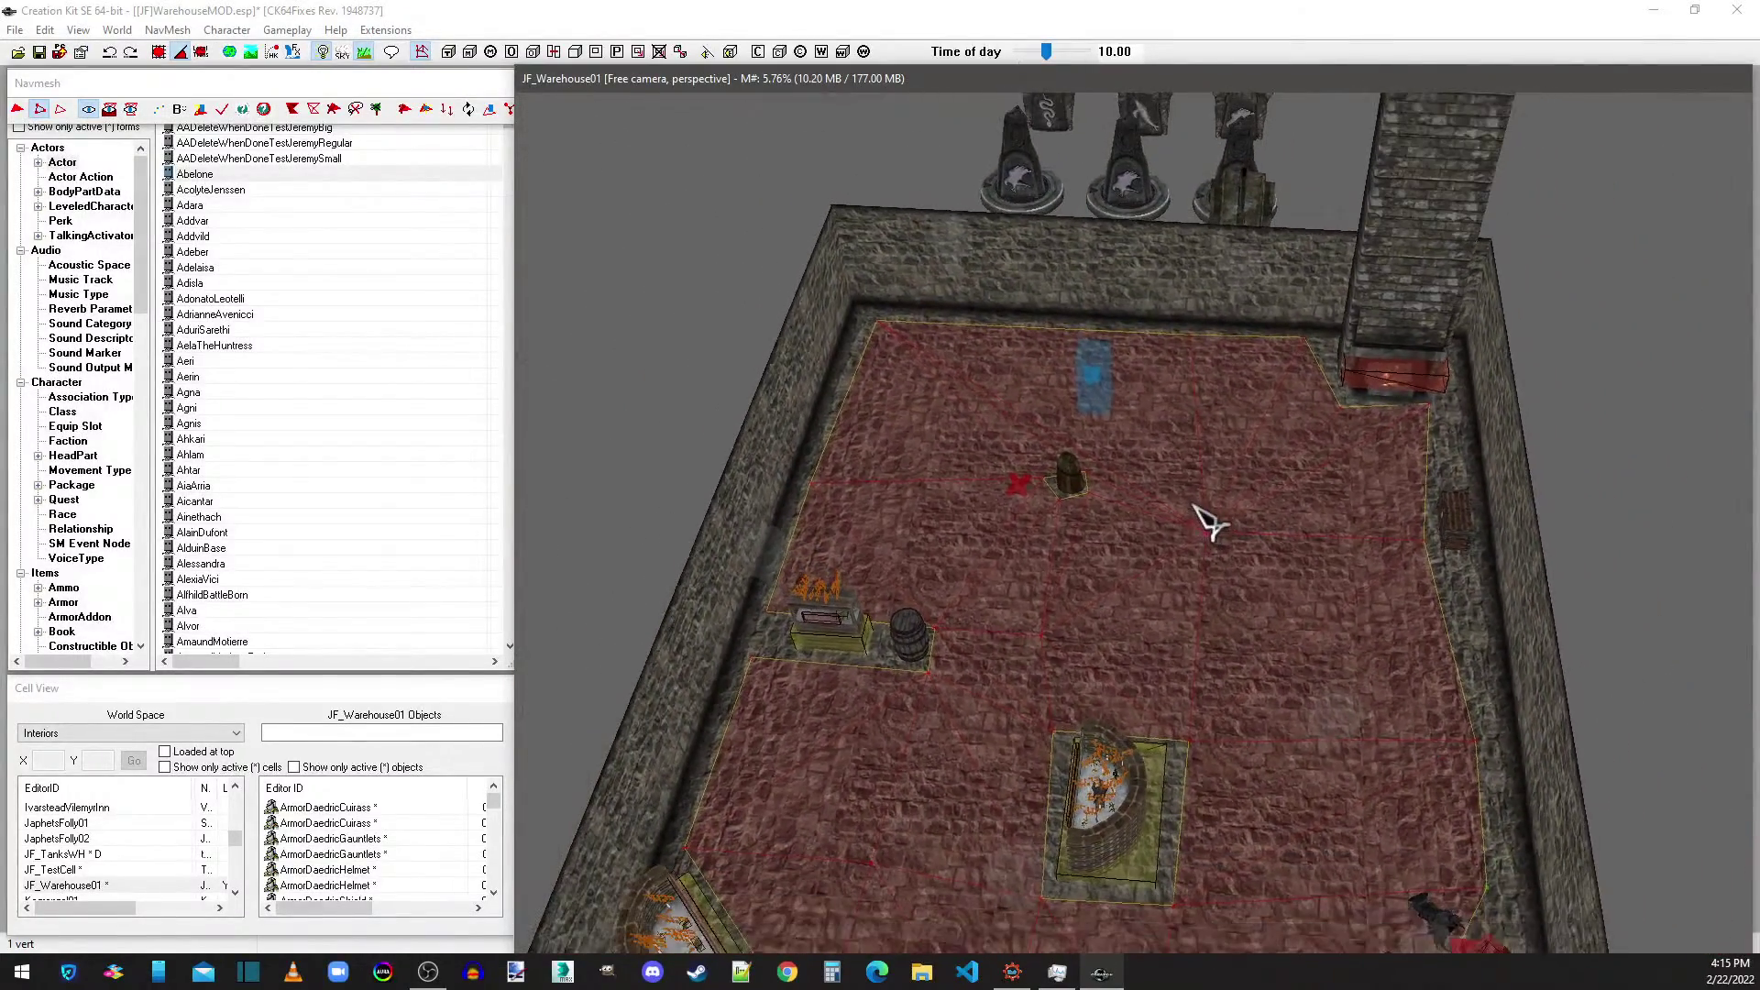
middle_click_drag(1182, 452, 1189, 376, "shift")
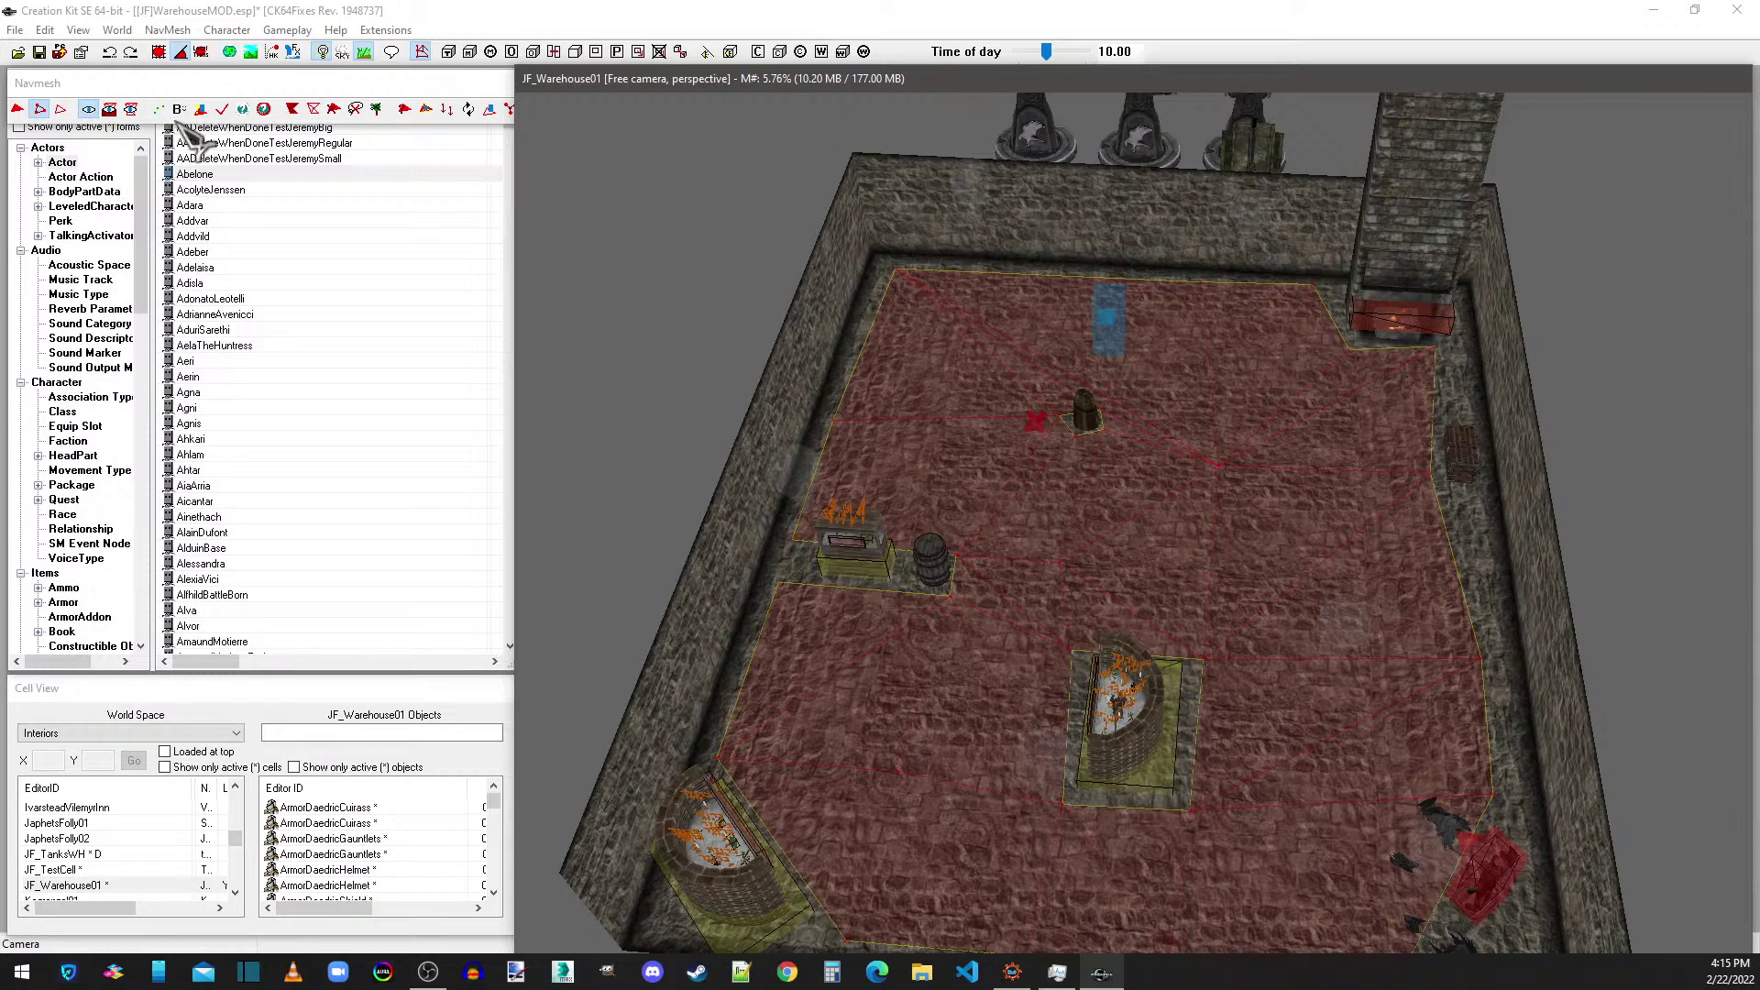
- Examine the large navmesh triangles near the blue marker in triangle selection mode, and return to vertex selection mode
left_click(36, 110)
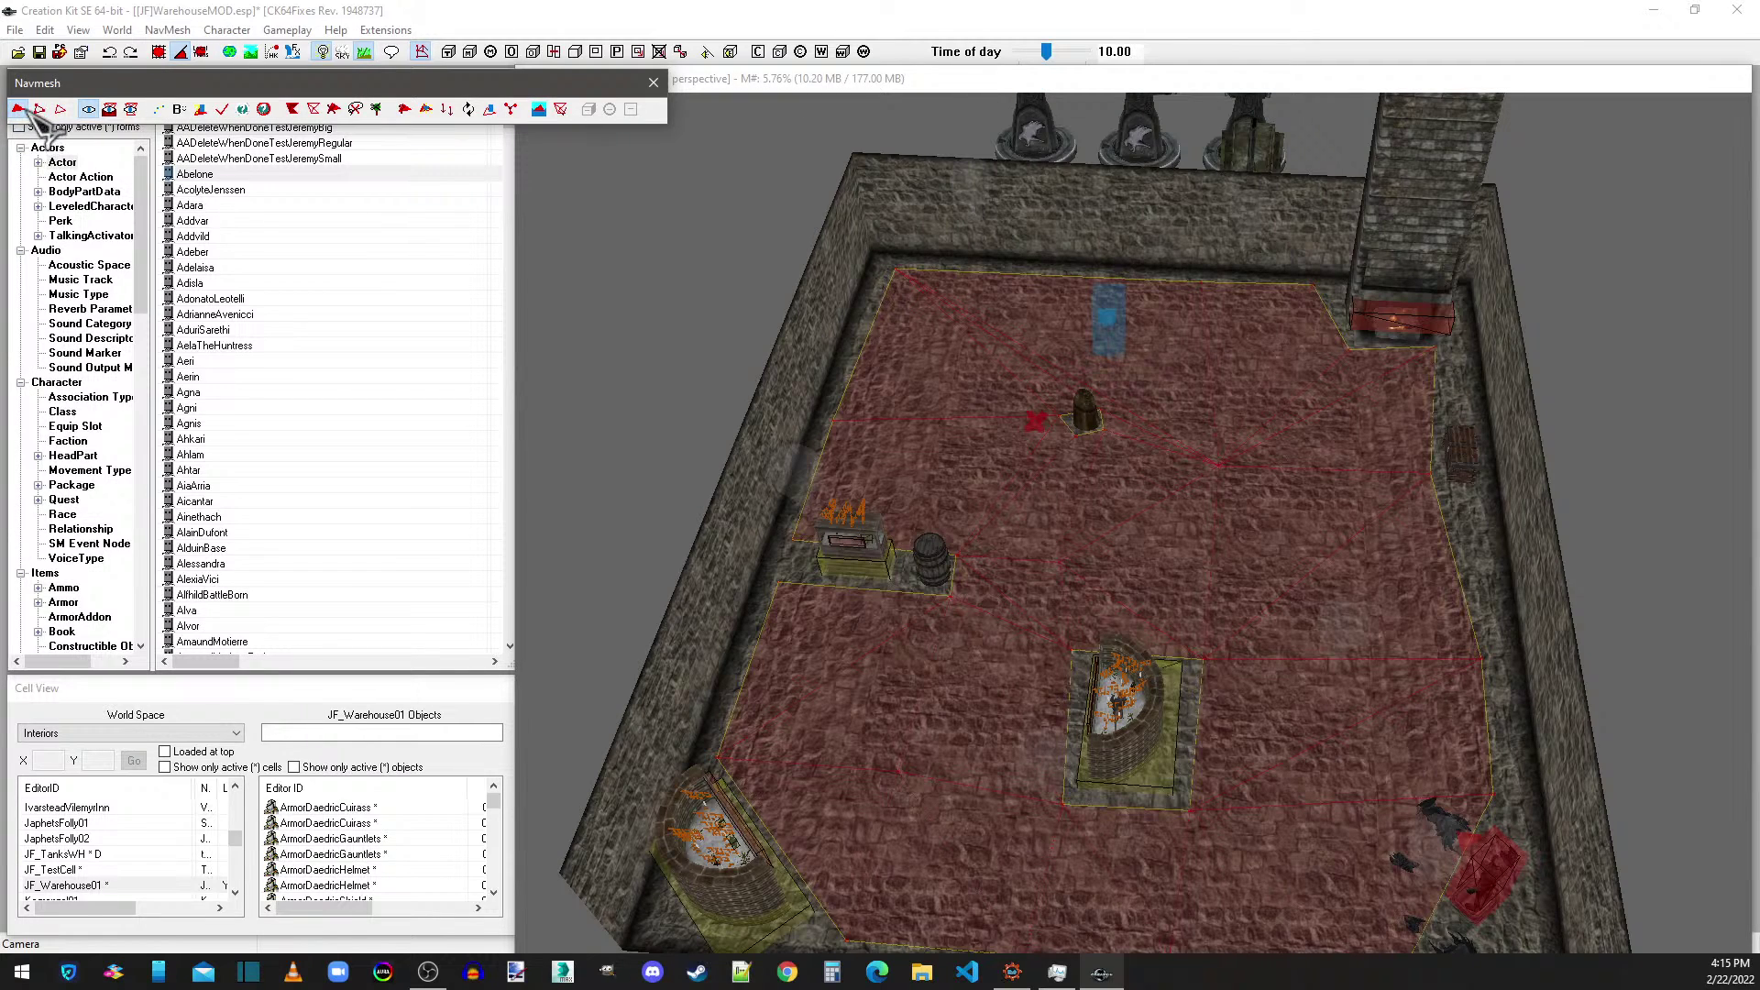
left_click(923, 382)
left_click(939, 370)
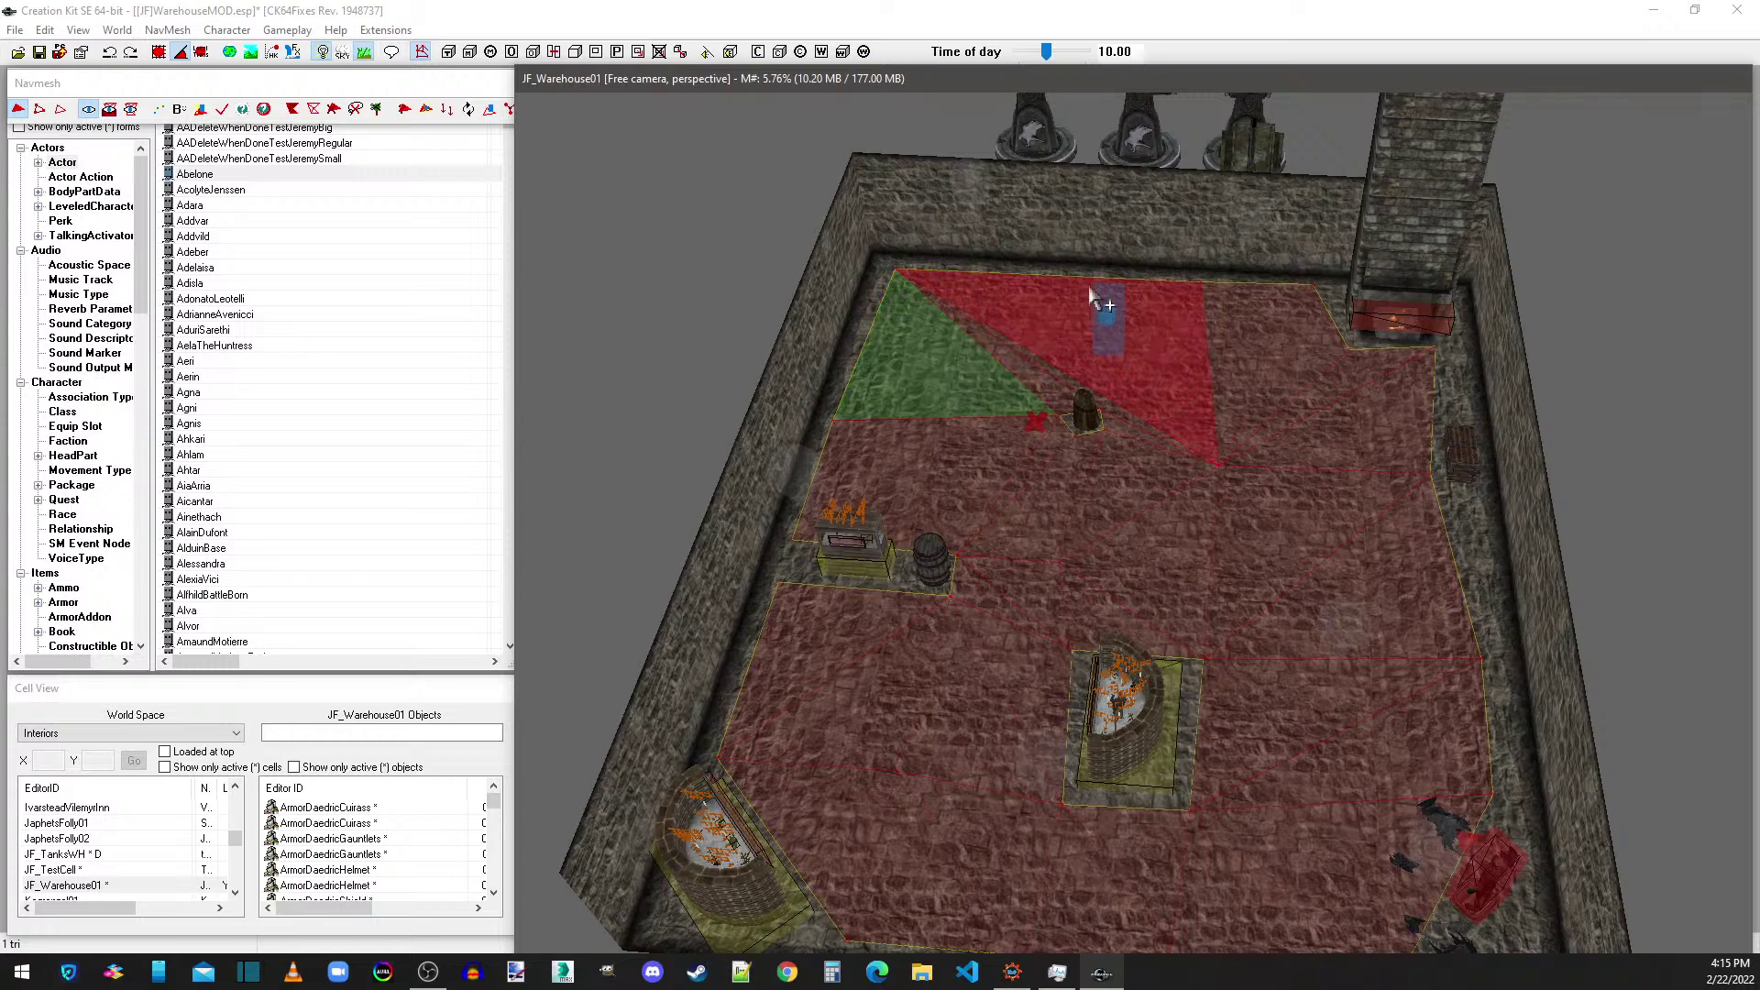
left_click(1138, 340)
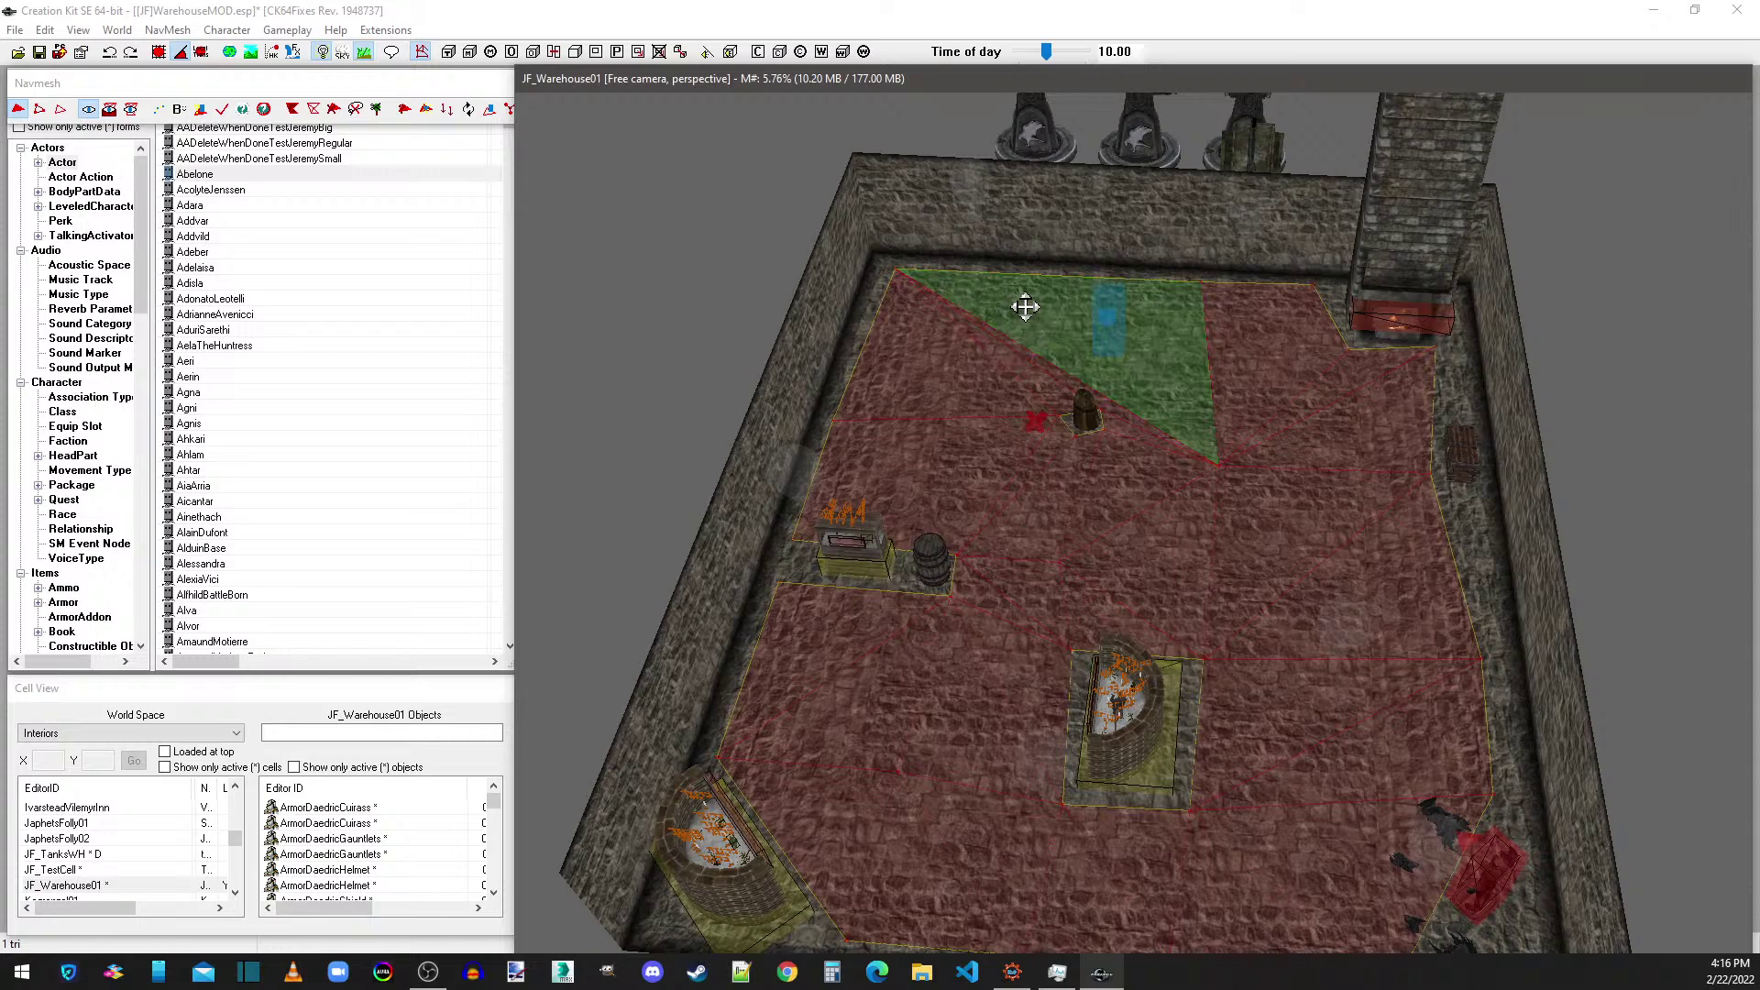
left_click(40, 109)
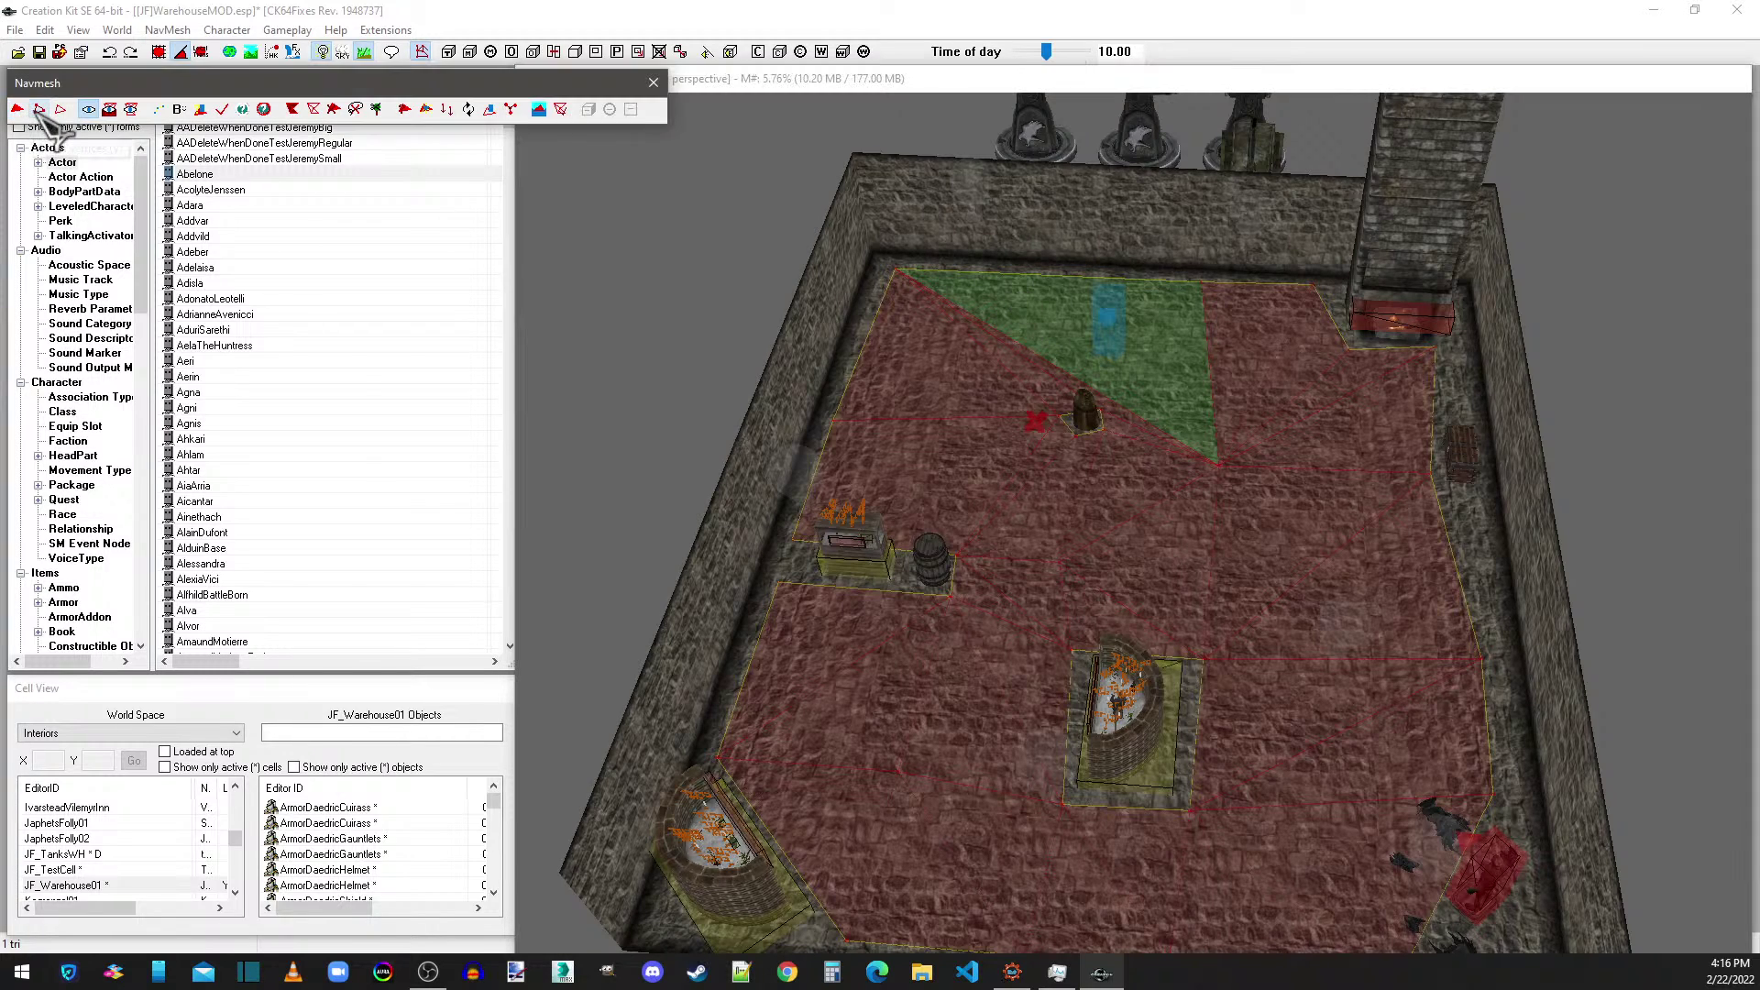
left_click(1025, 330)
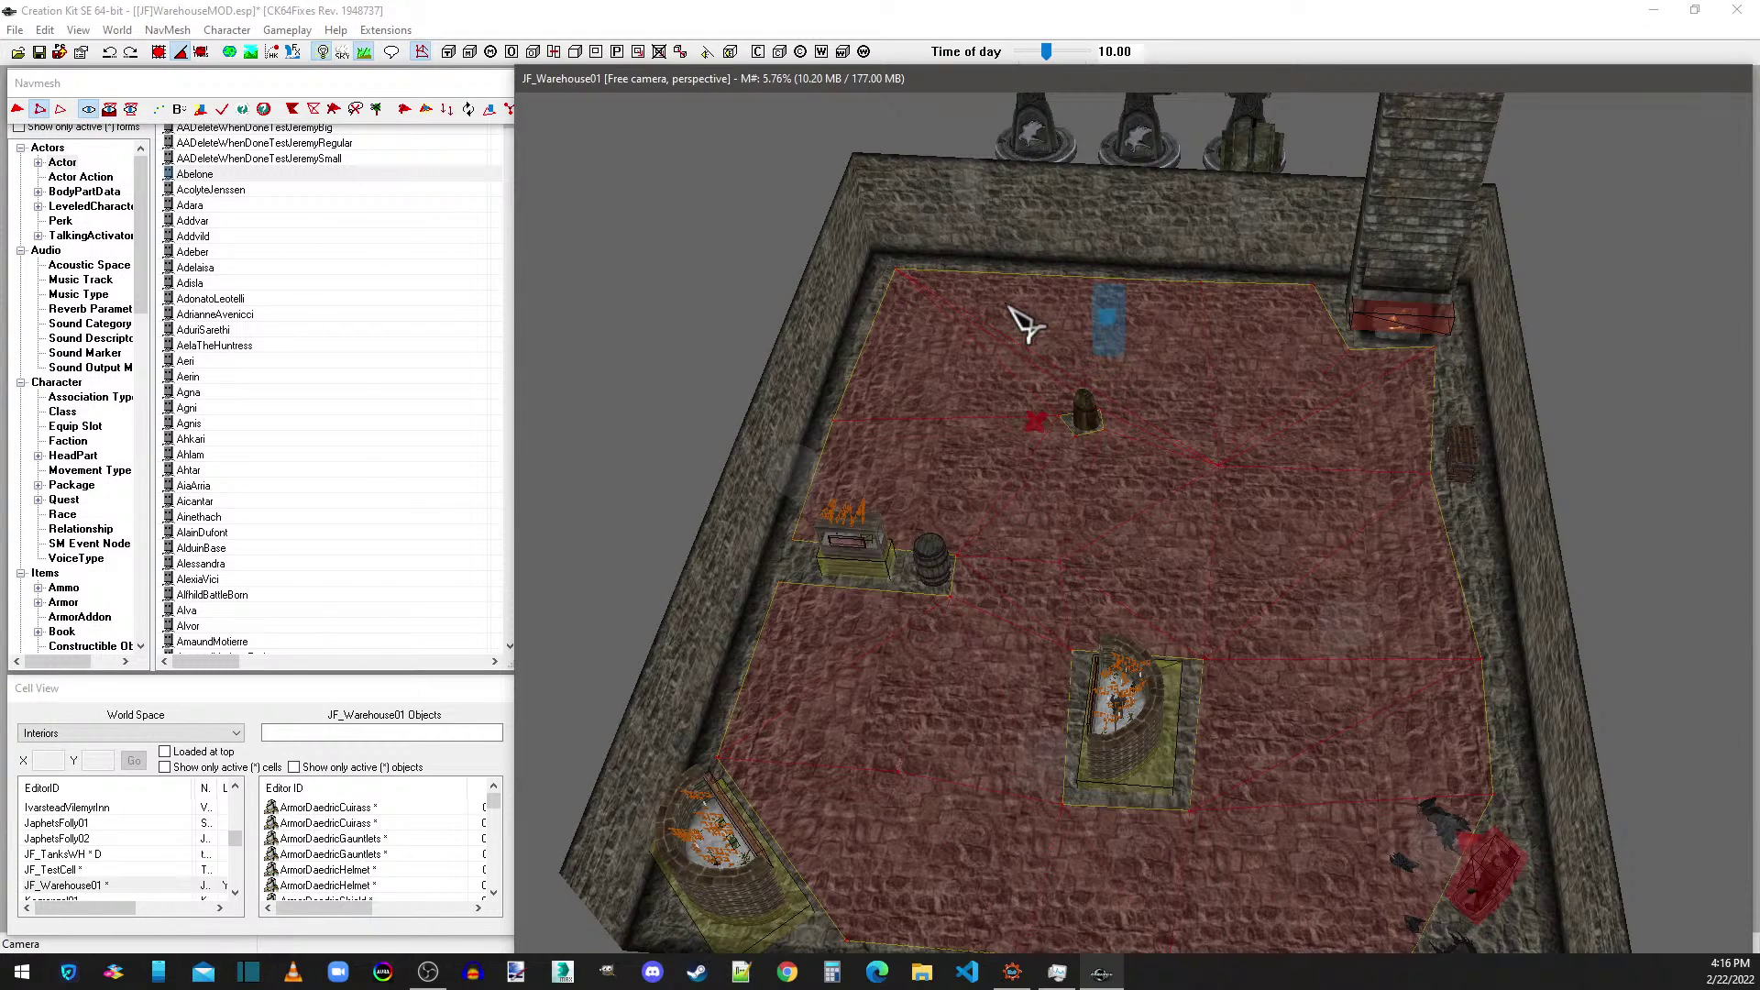
- Balance the room's navmesh to even out its long triangles, and close navmesh editing
left_click(129, 84)
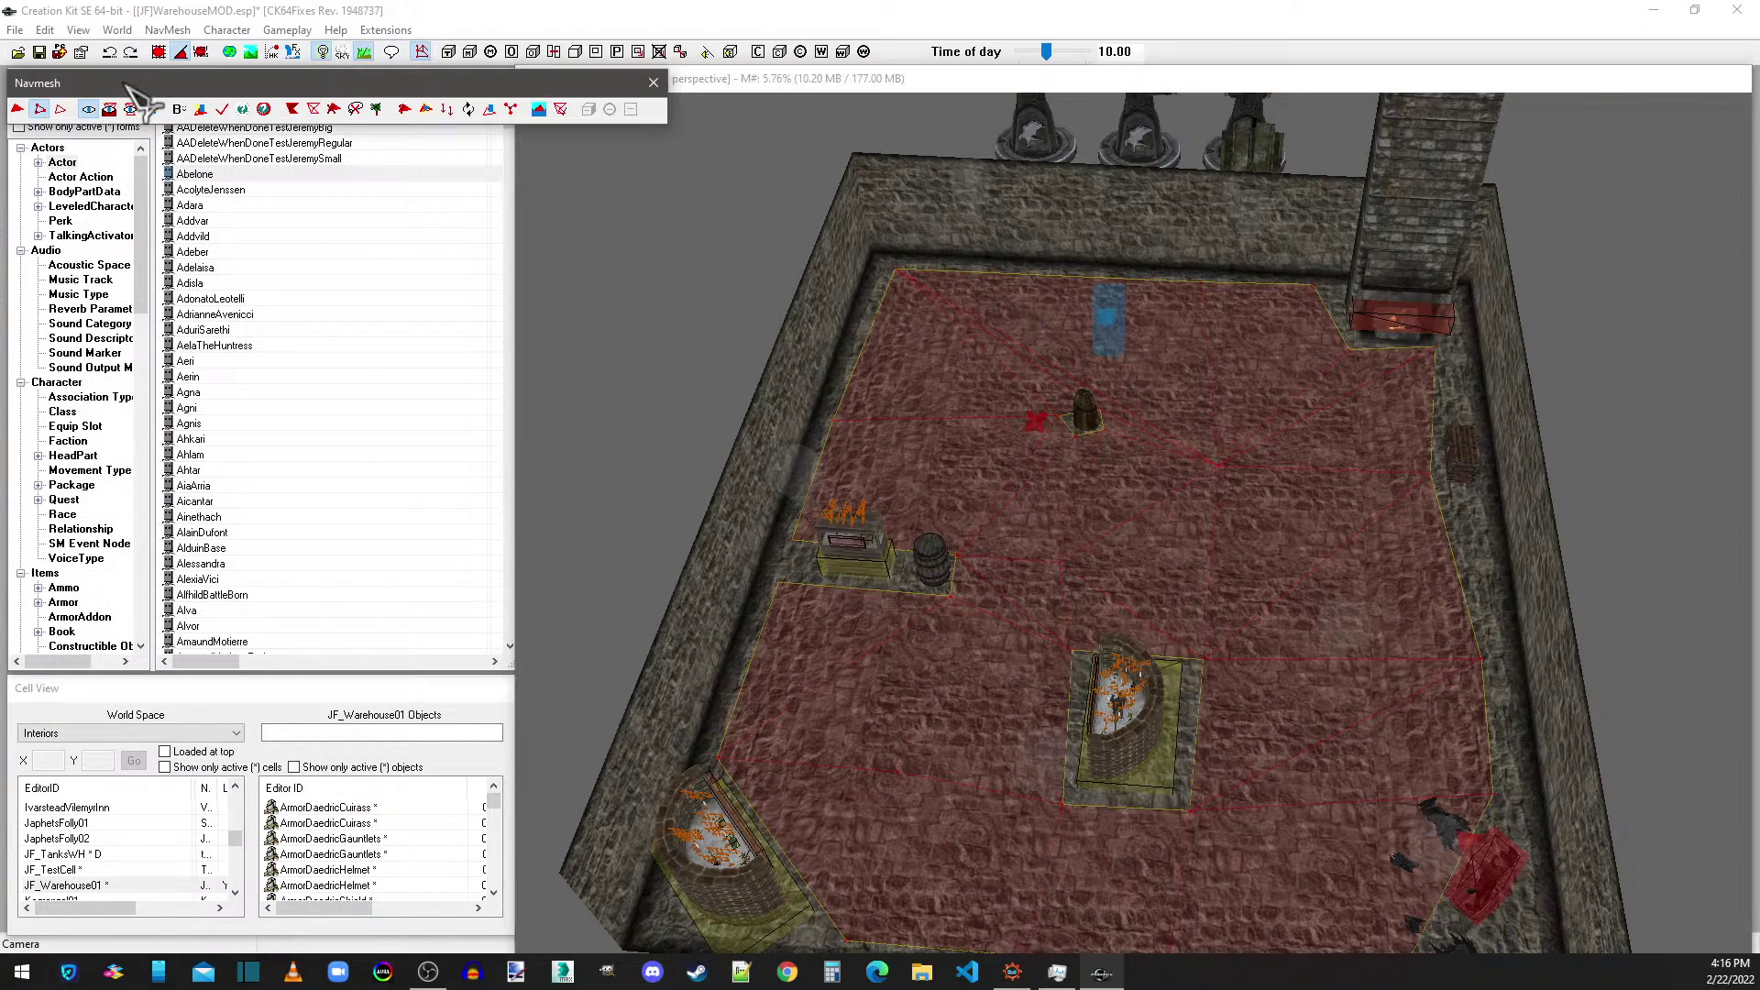
left_click(179, 109)
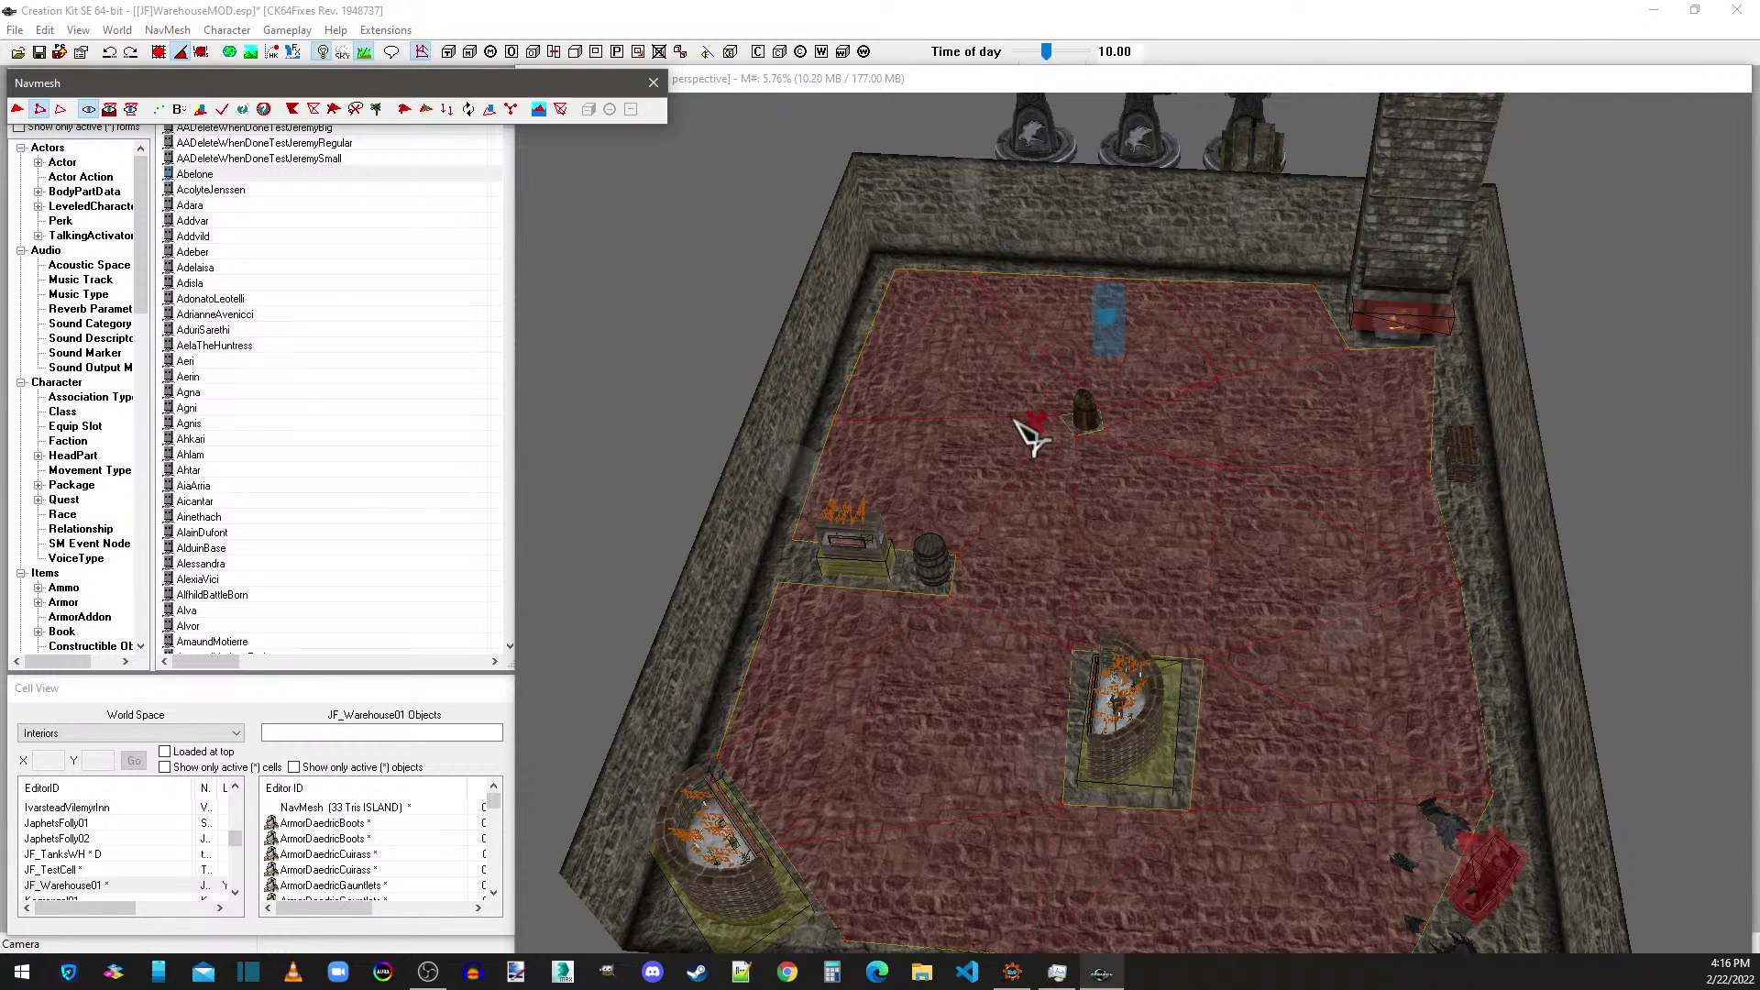
mouse_move(1110, 445)
middle_mouse_down()
mouse_move(1124, 507)
mouse_move(1100, 337)
mouse_move(1135, 440)
middle_mouse_up()
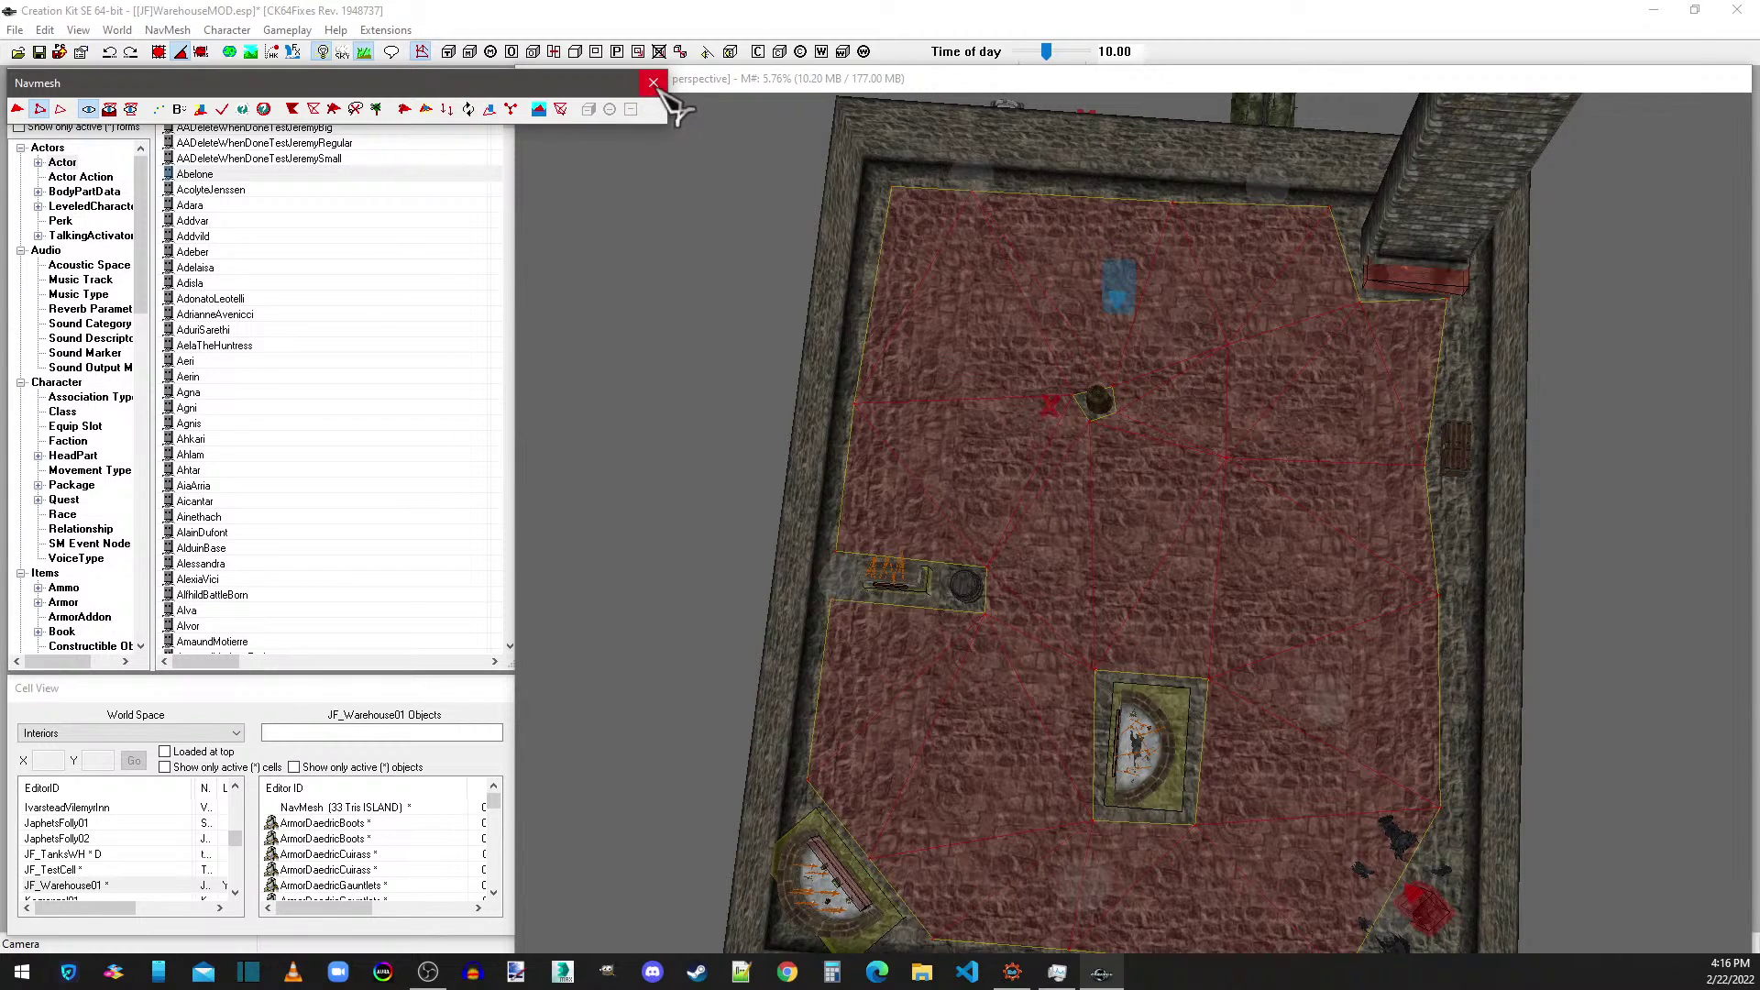
left_click(653, 83)
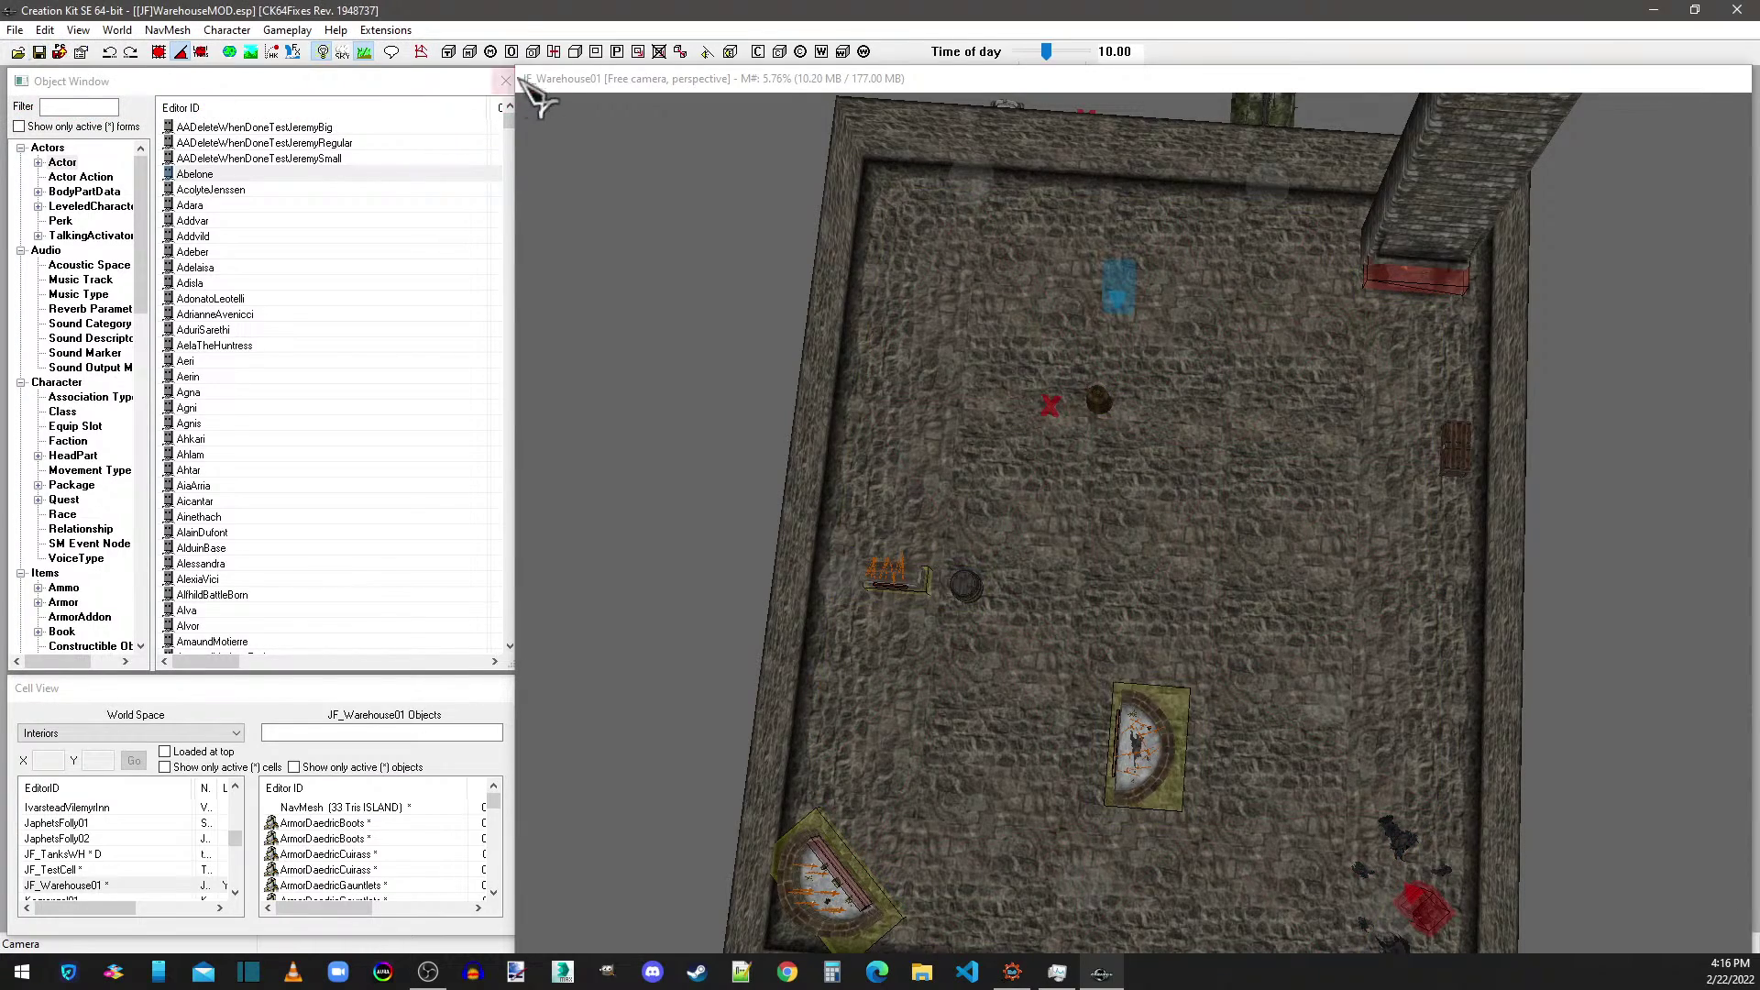
middle_click_drag(1315, 466, 1265, 451, "shift")
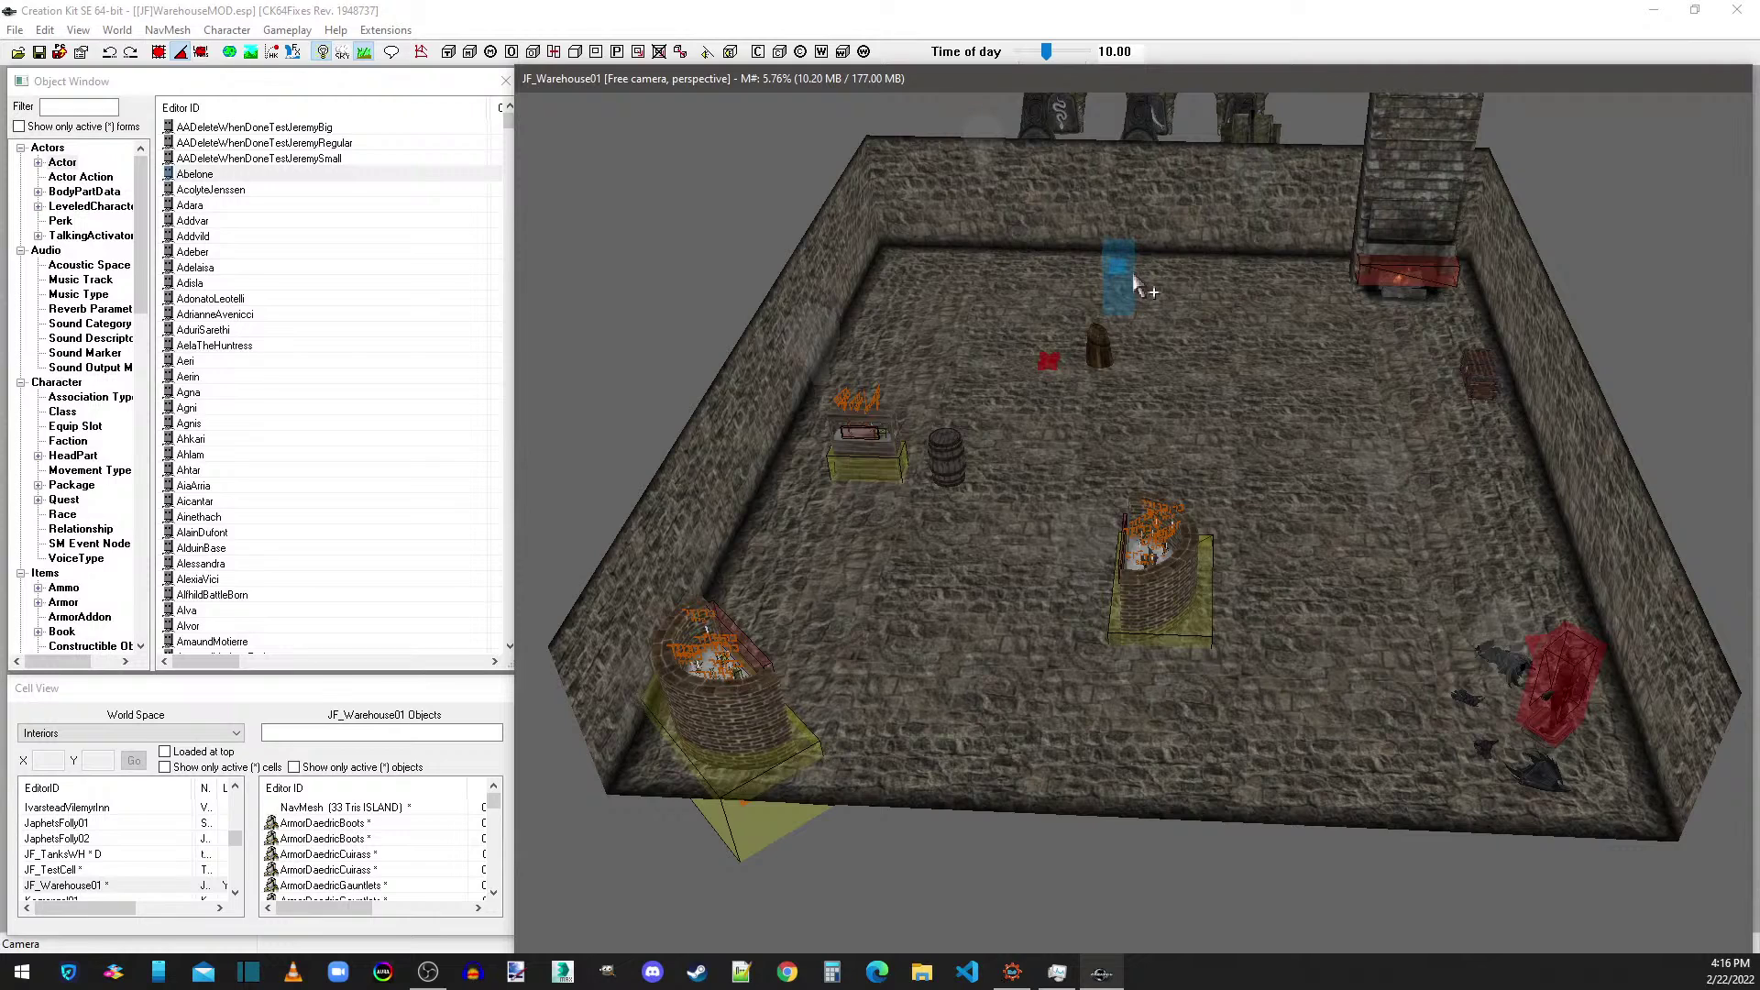